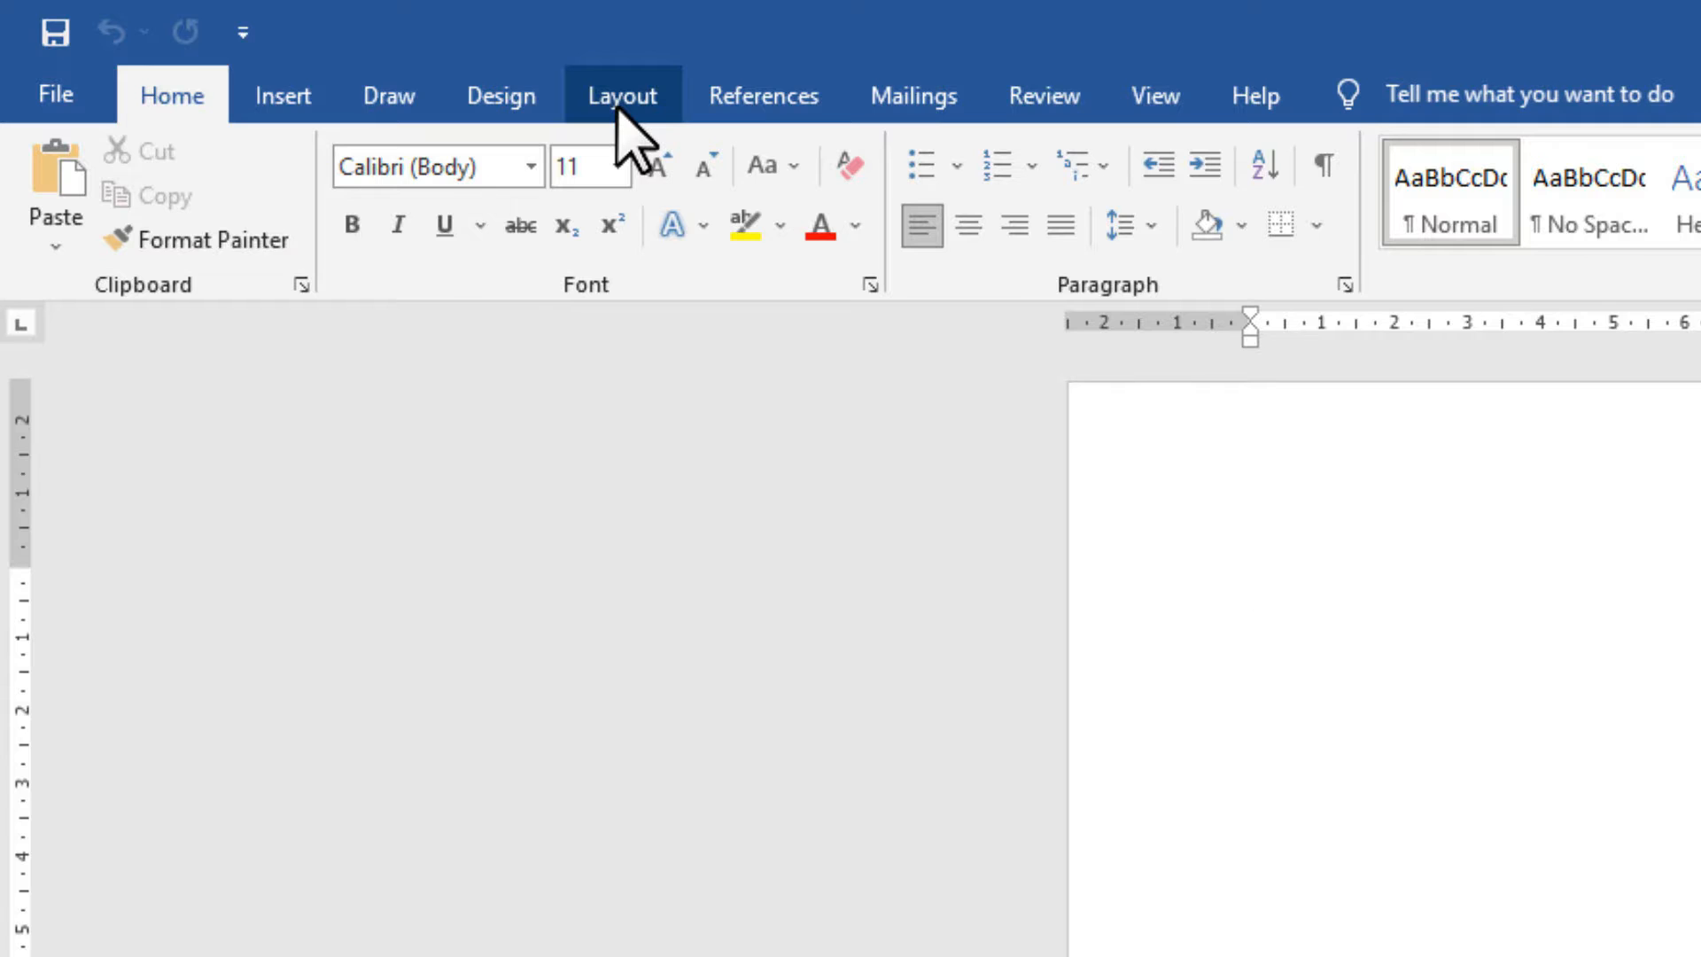
Switch the blank document's ribbon to the Layout tab to show page setup options.
left_click(623, 104)
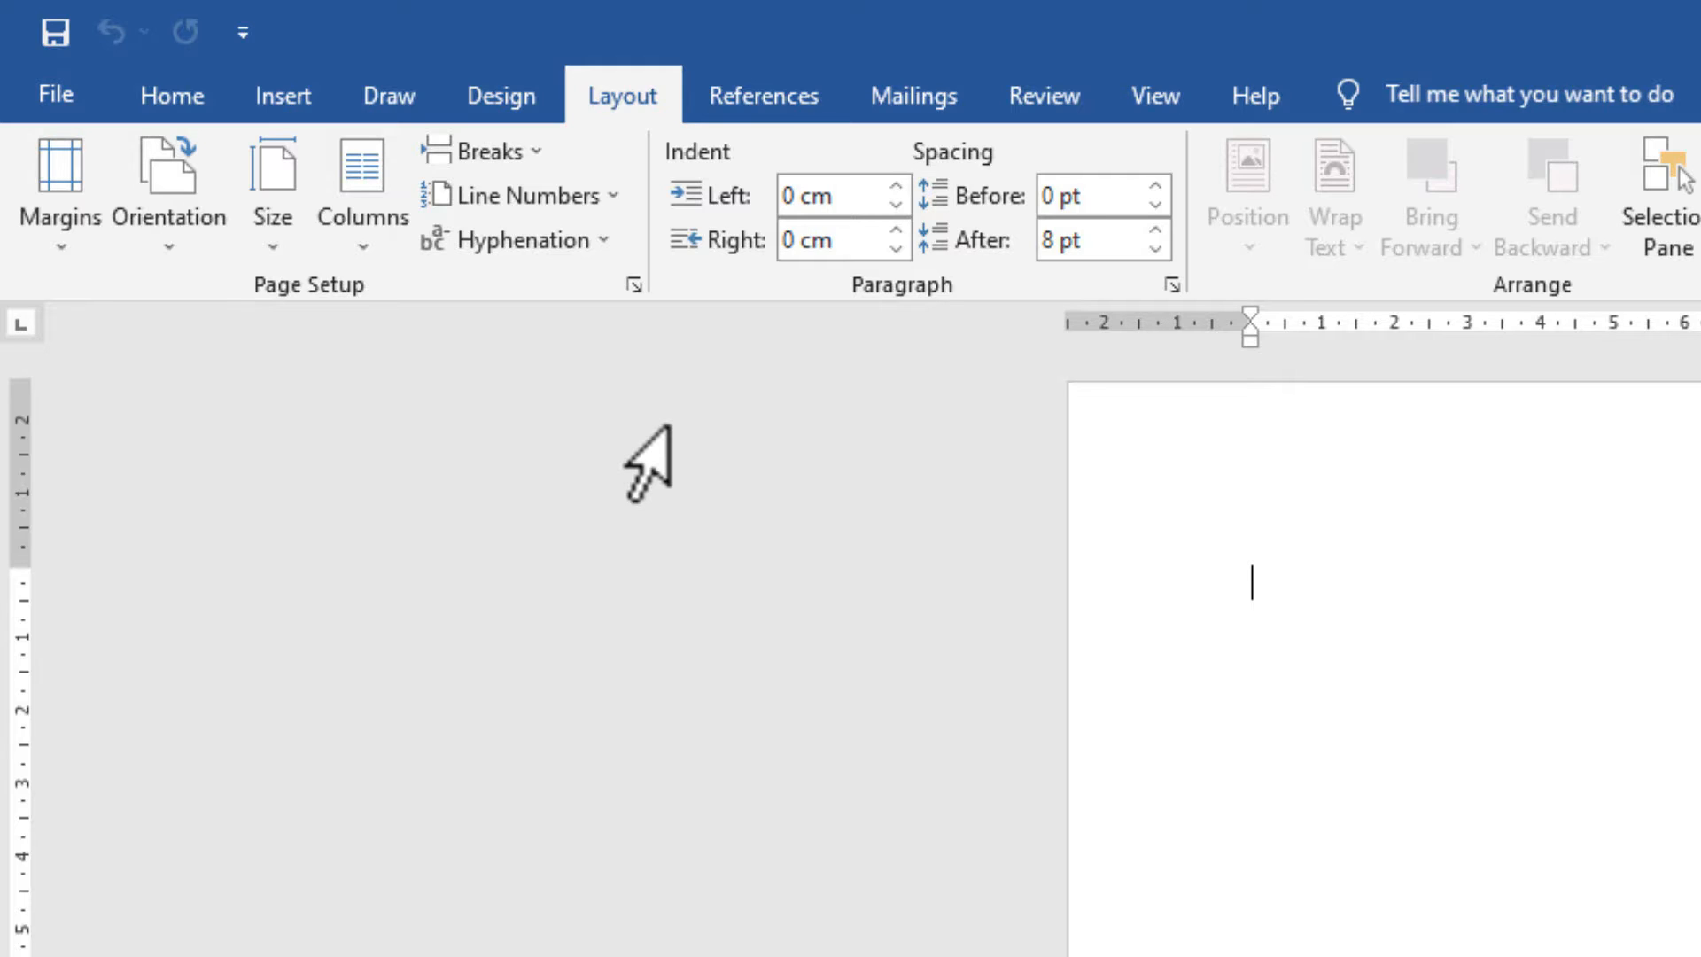
left_click(621, 111)
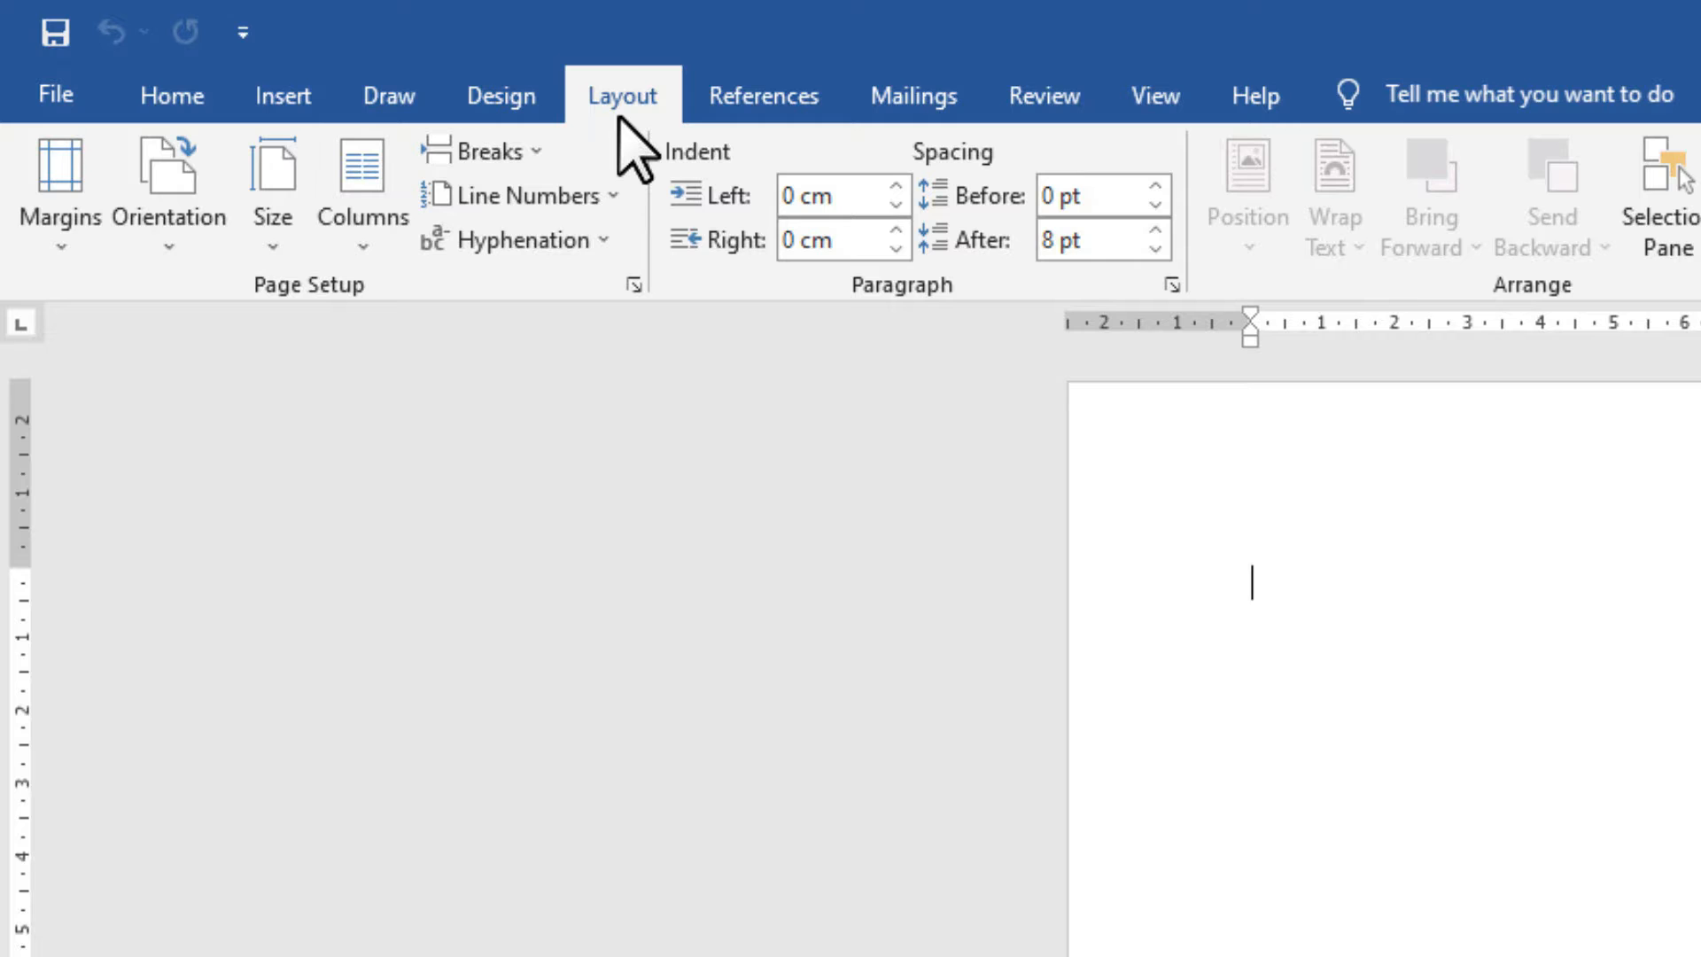
Type the sample line 'fgjhfghfghfgh' on the empty page.
left_click(76, 255)
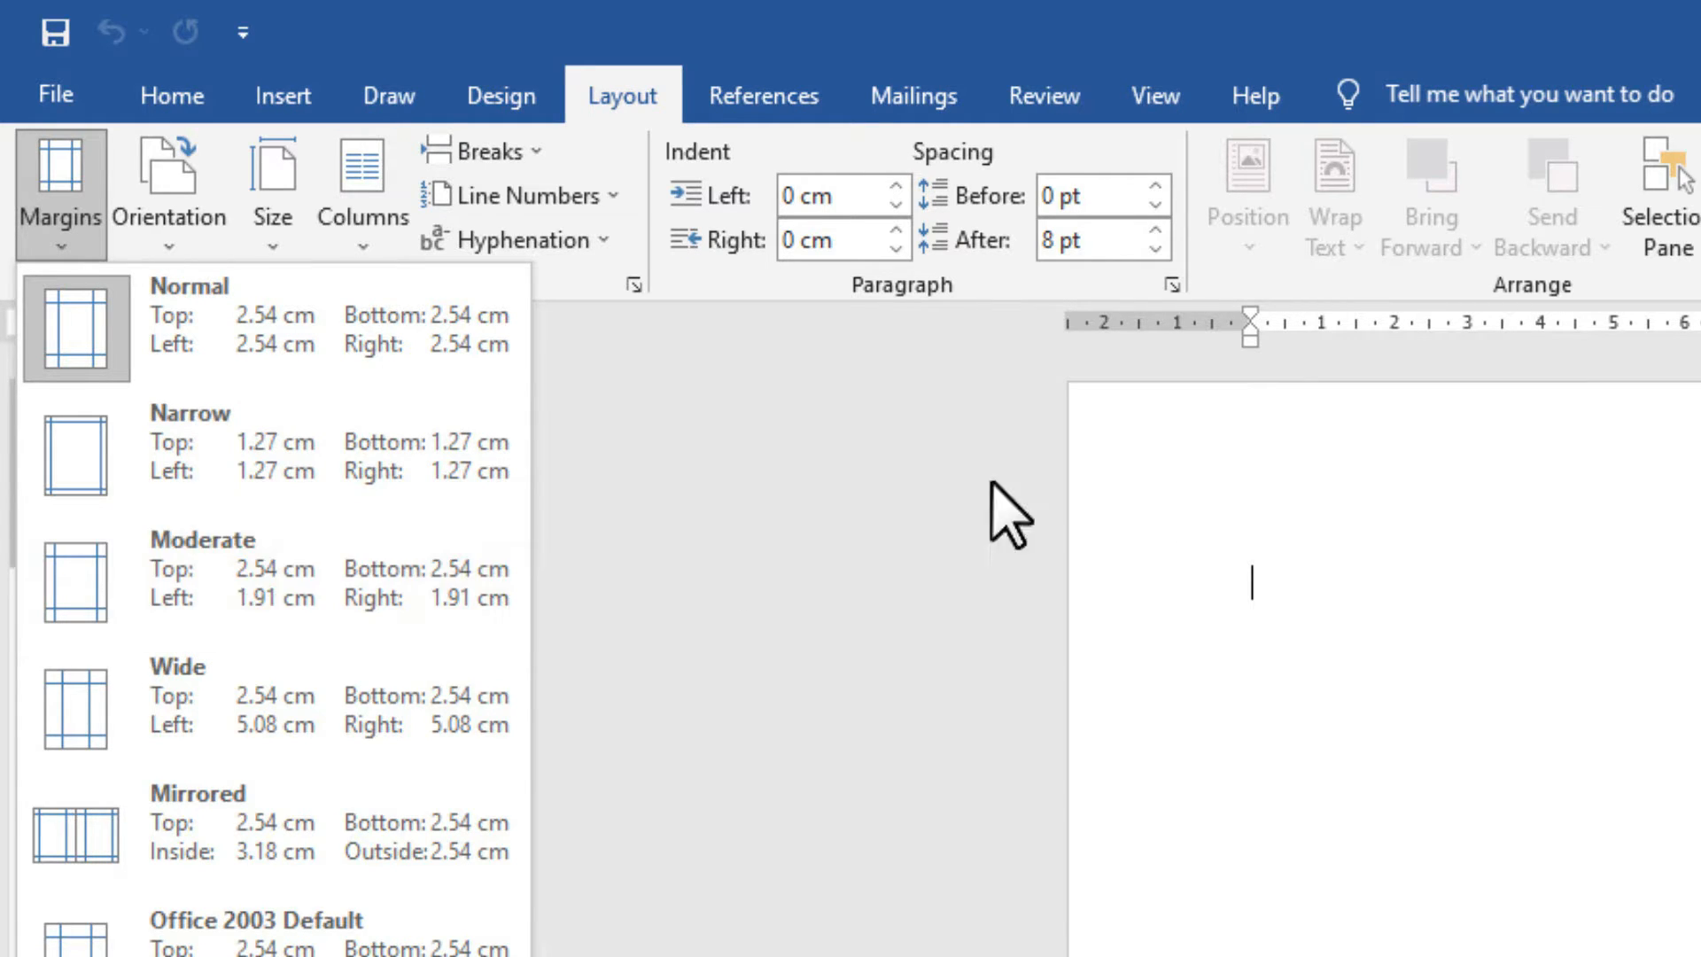
left_click(1250, 319)
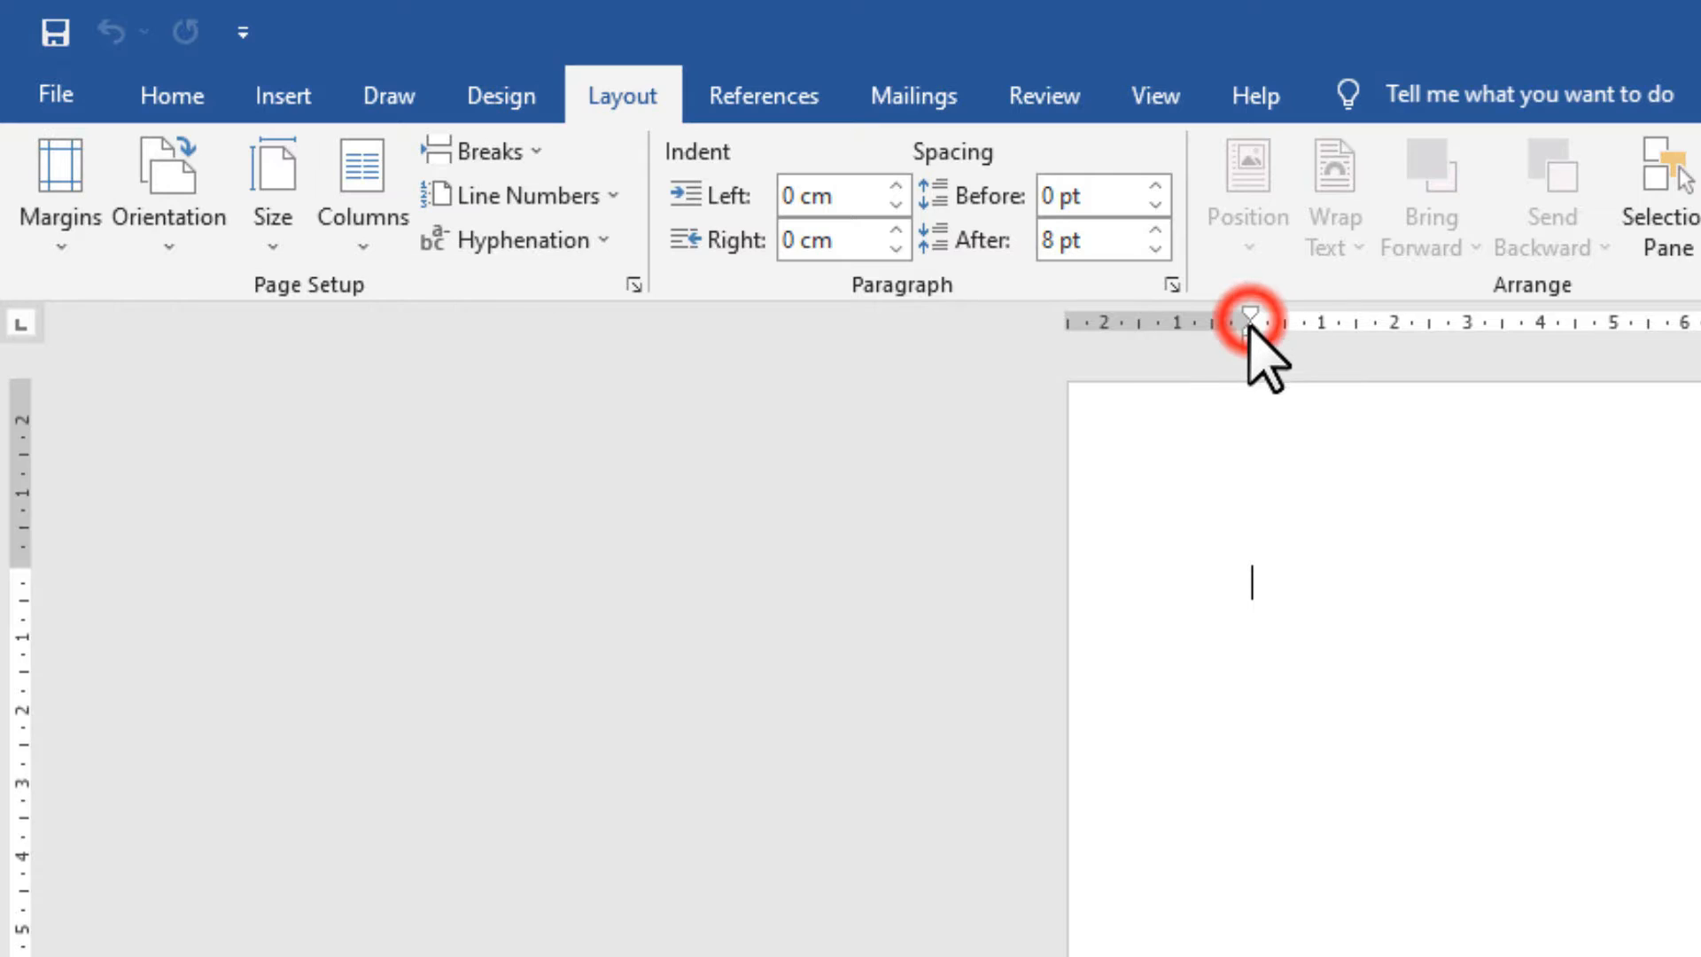
left_click(1240, 580)
left_click_drag(1439, 580, 1582, 573)
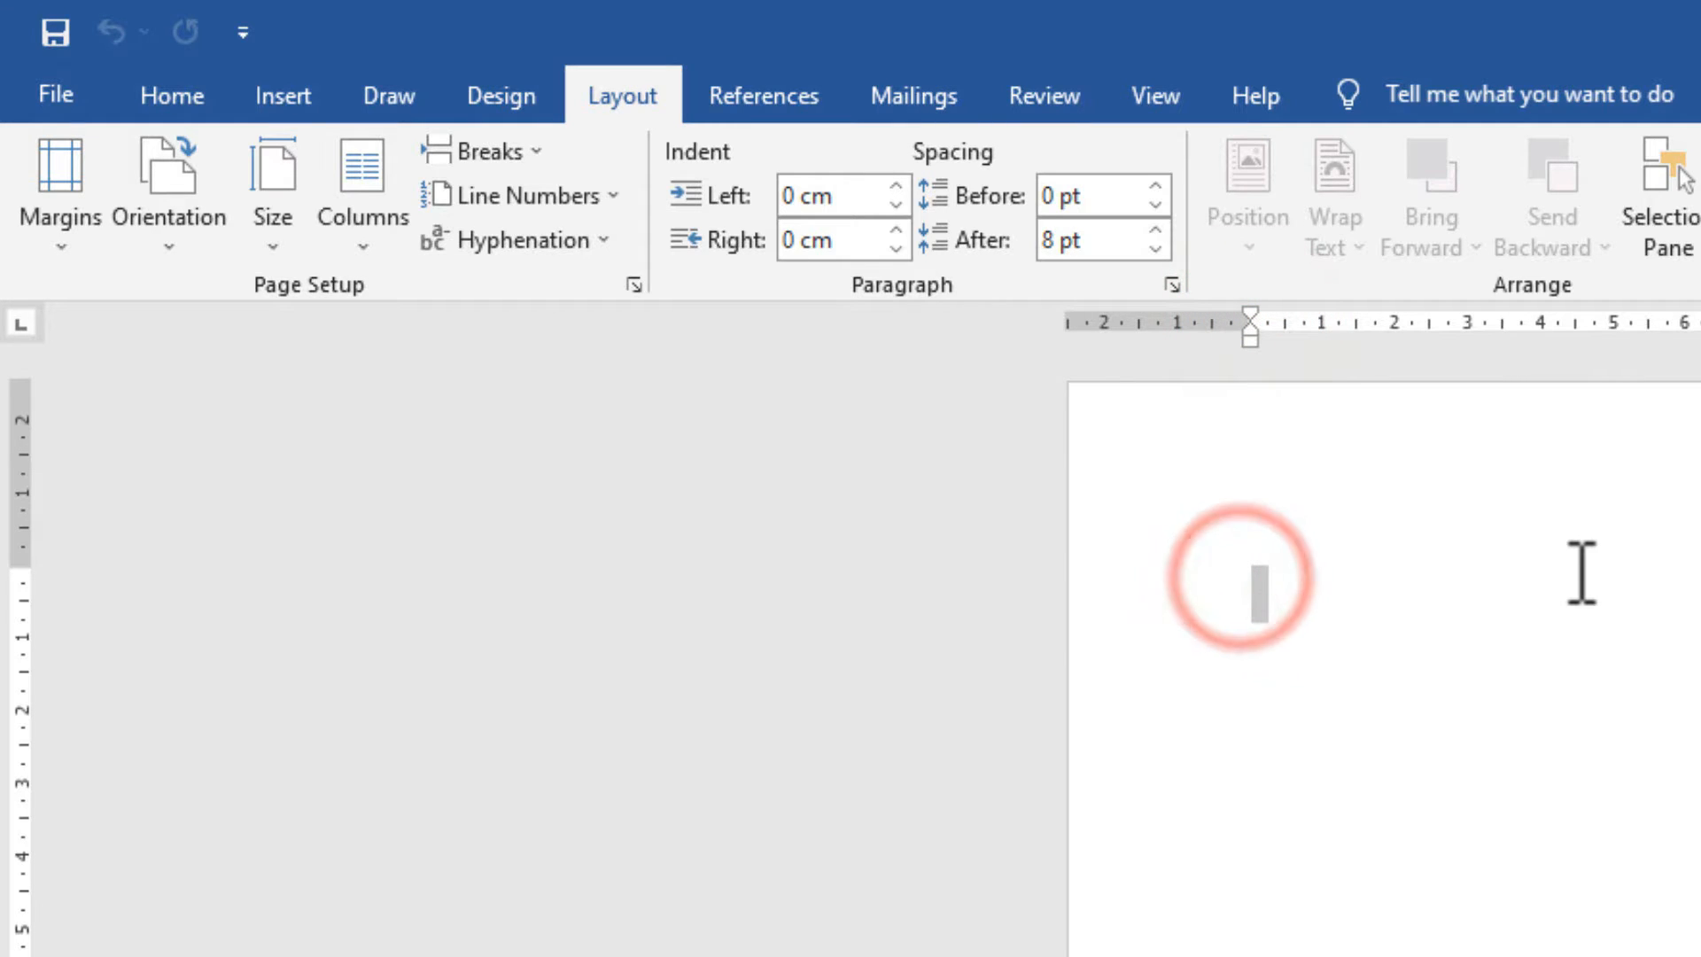
type("fgjhfghfghfgh")
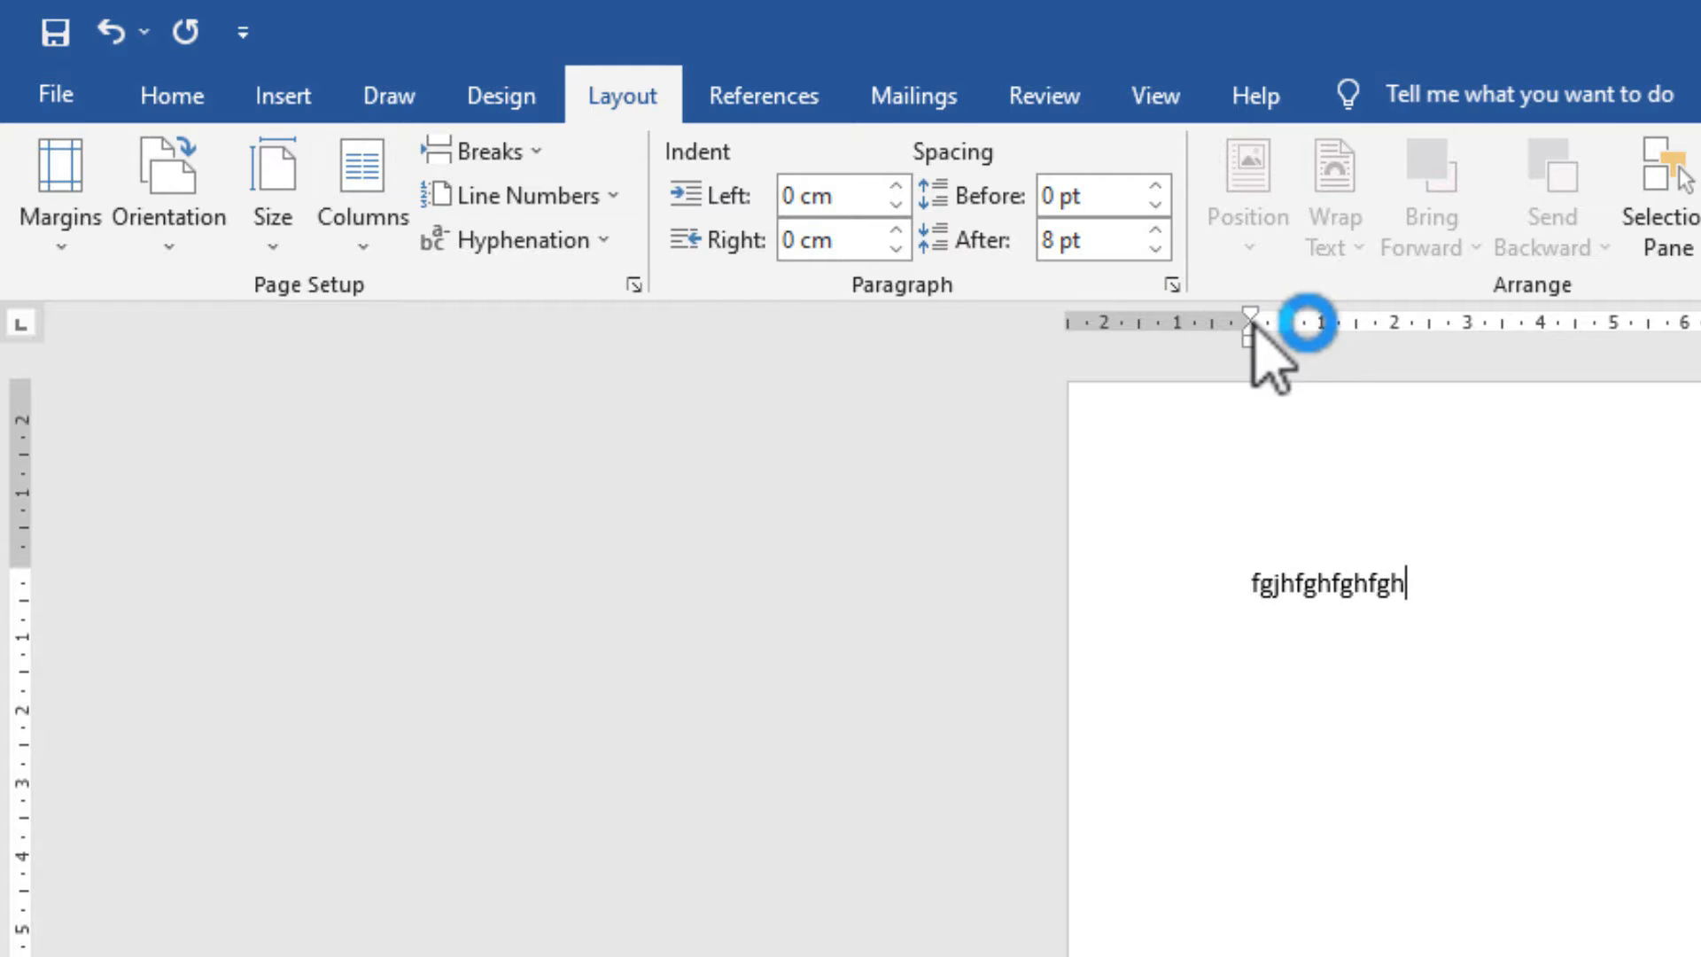
Drag the ruler's left margin marker left and back, then show the Margins presets.
left_click_drag(1249, 320, 1107, 325)
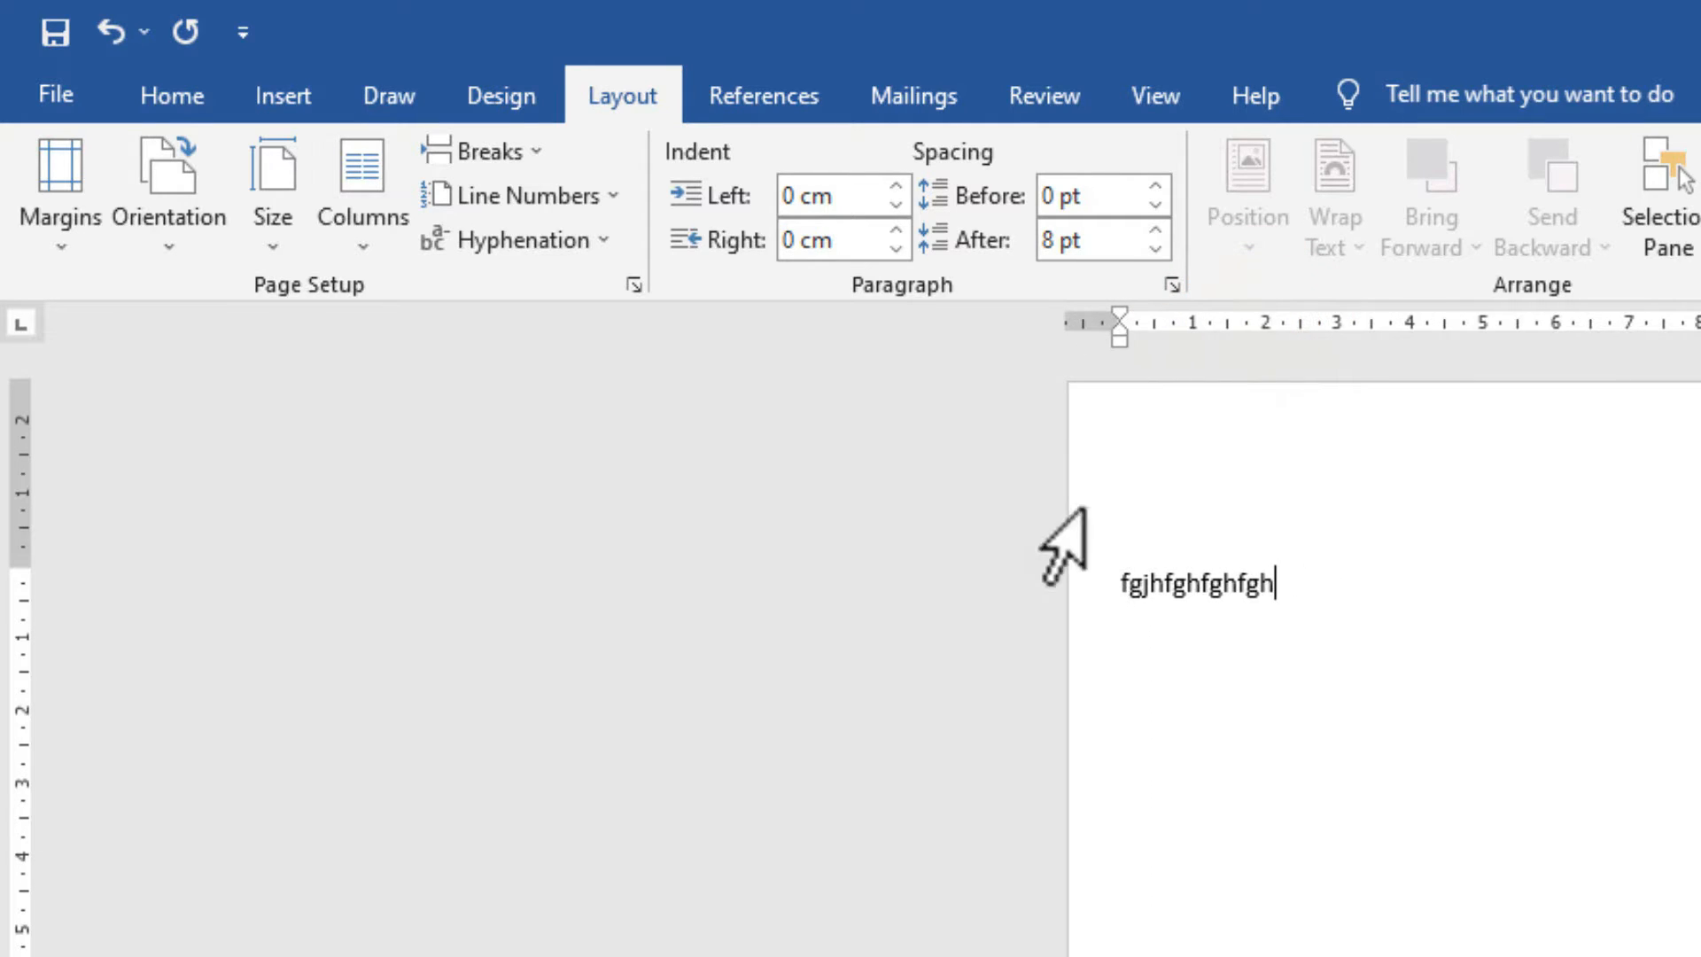
left_click(1110, 583)
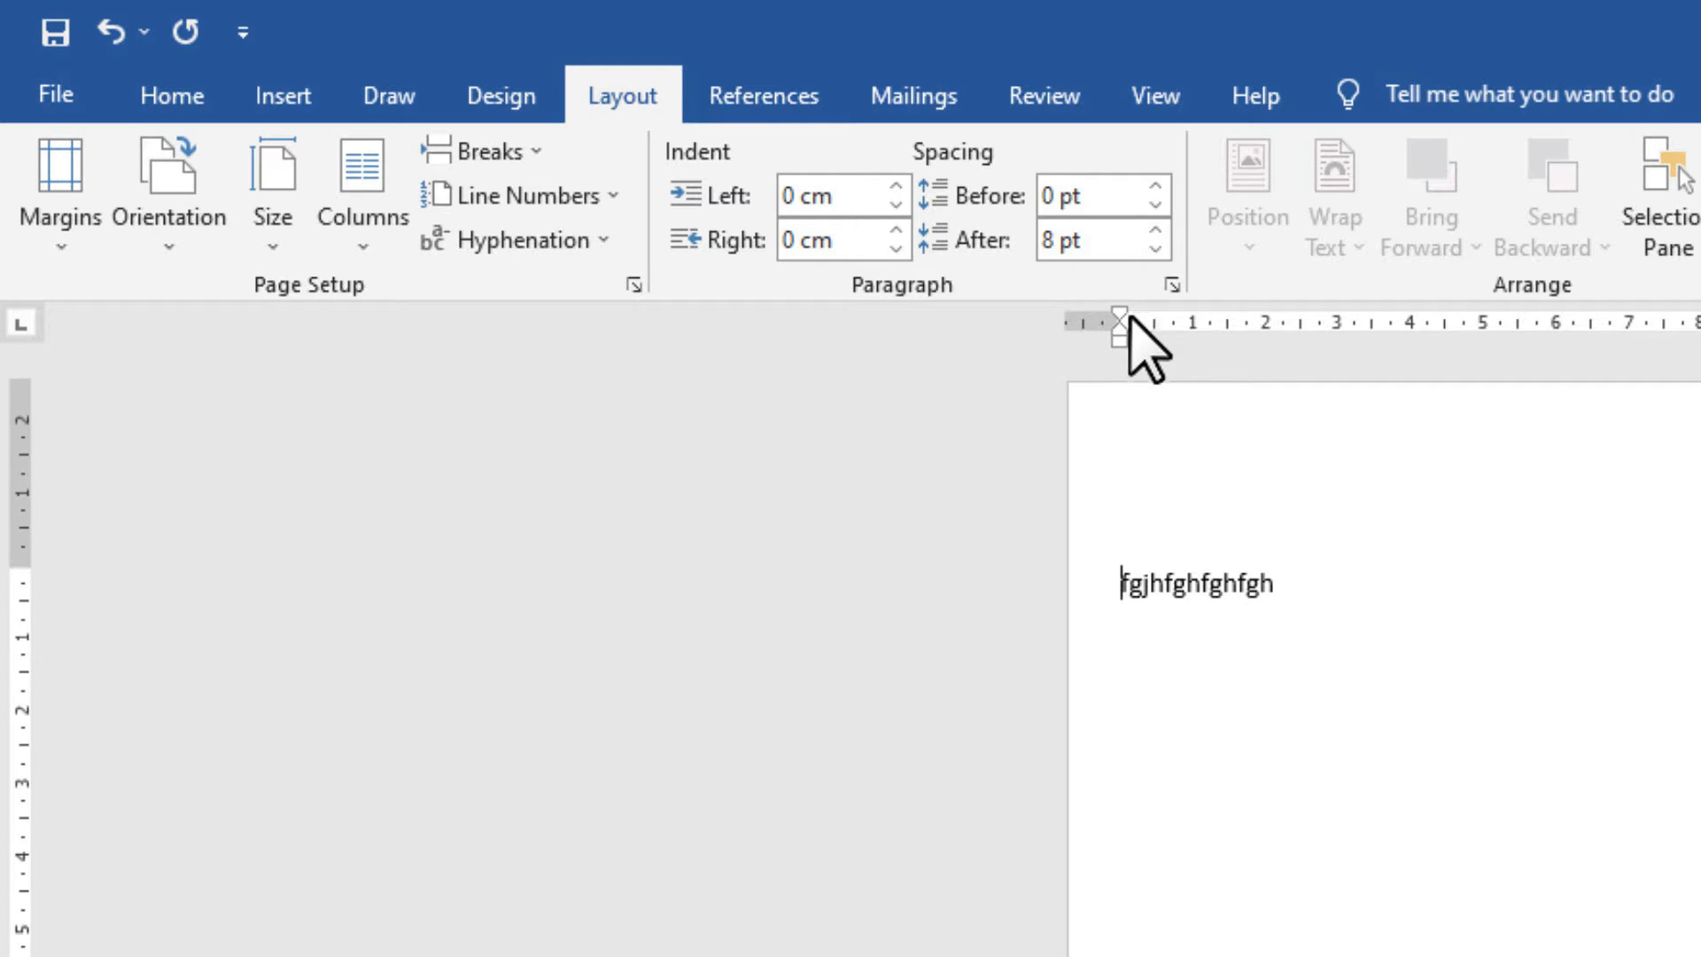
left_click_drag(1119, 319, 1210, 324)
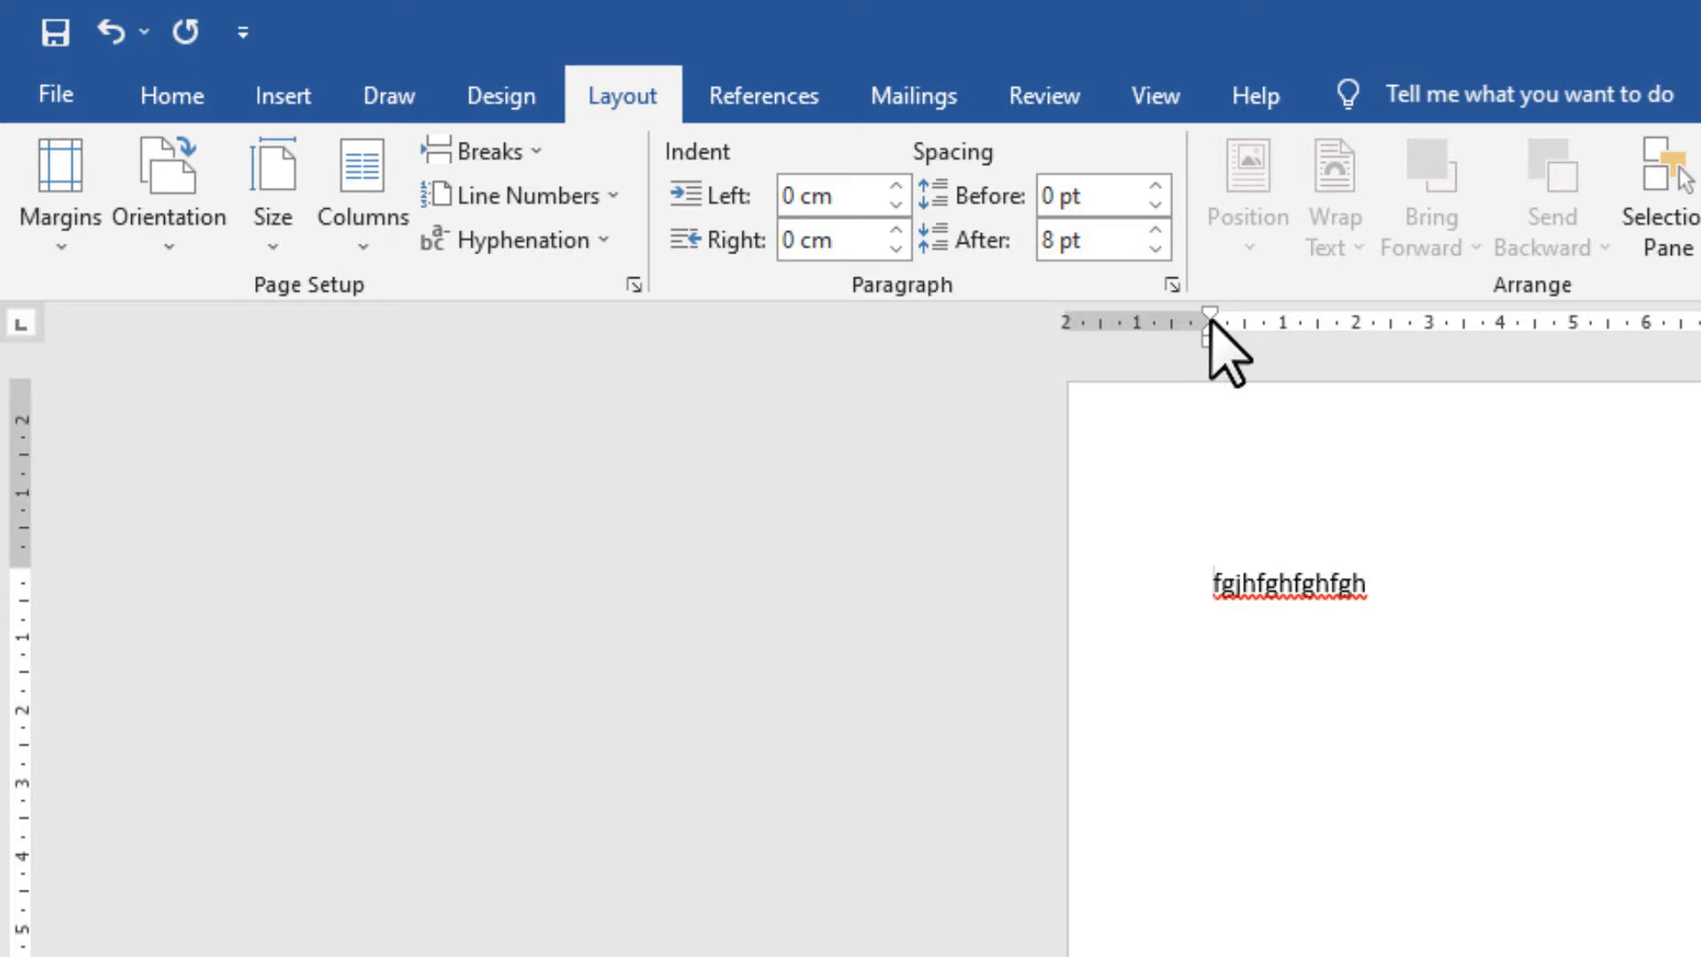
left_click(60, 237)
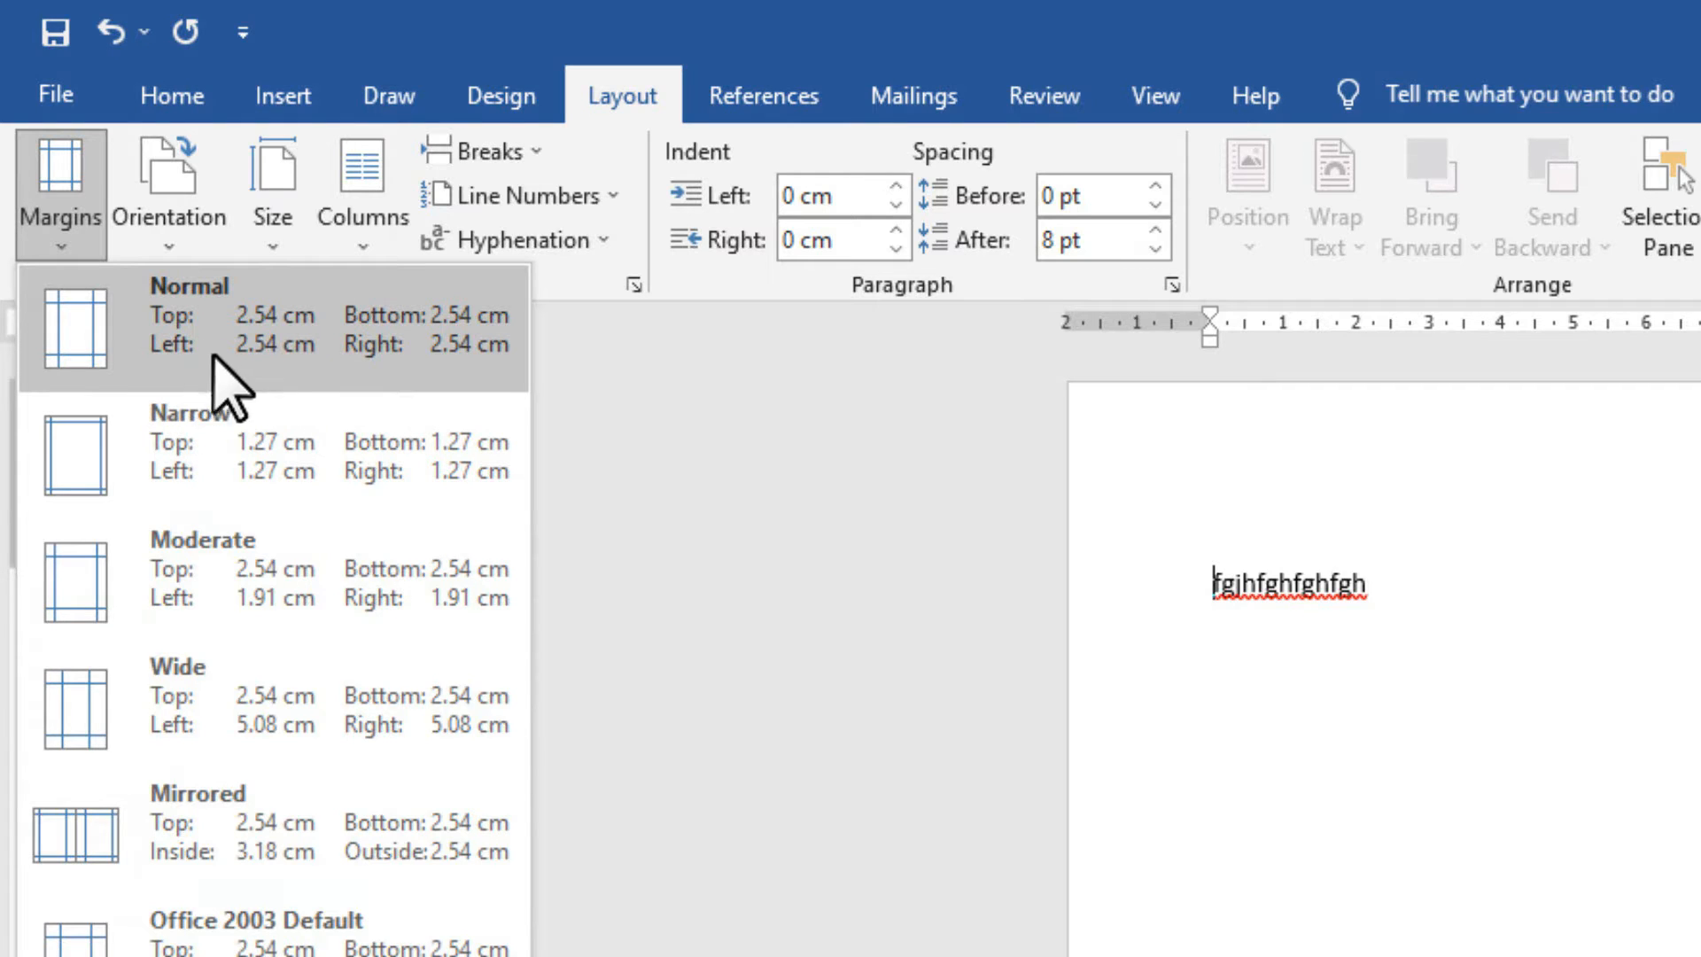
Apply the Narrow margin preset to the document.
left_click(180, 451)
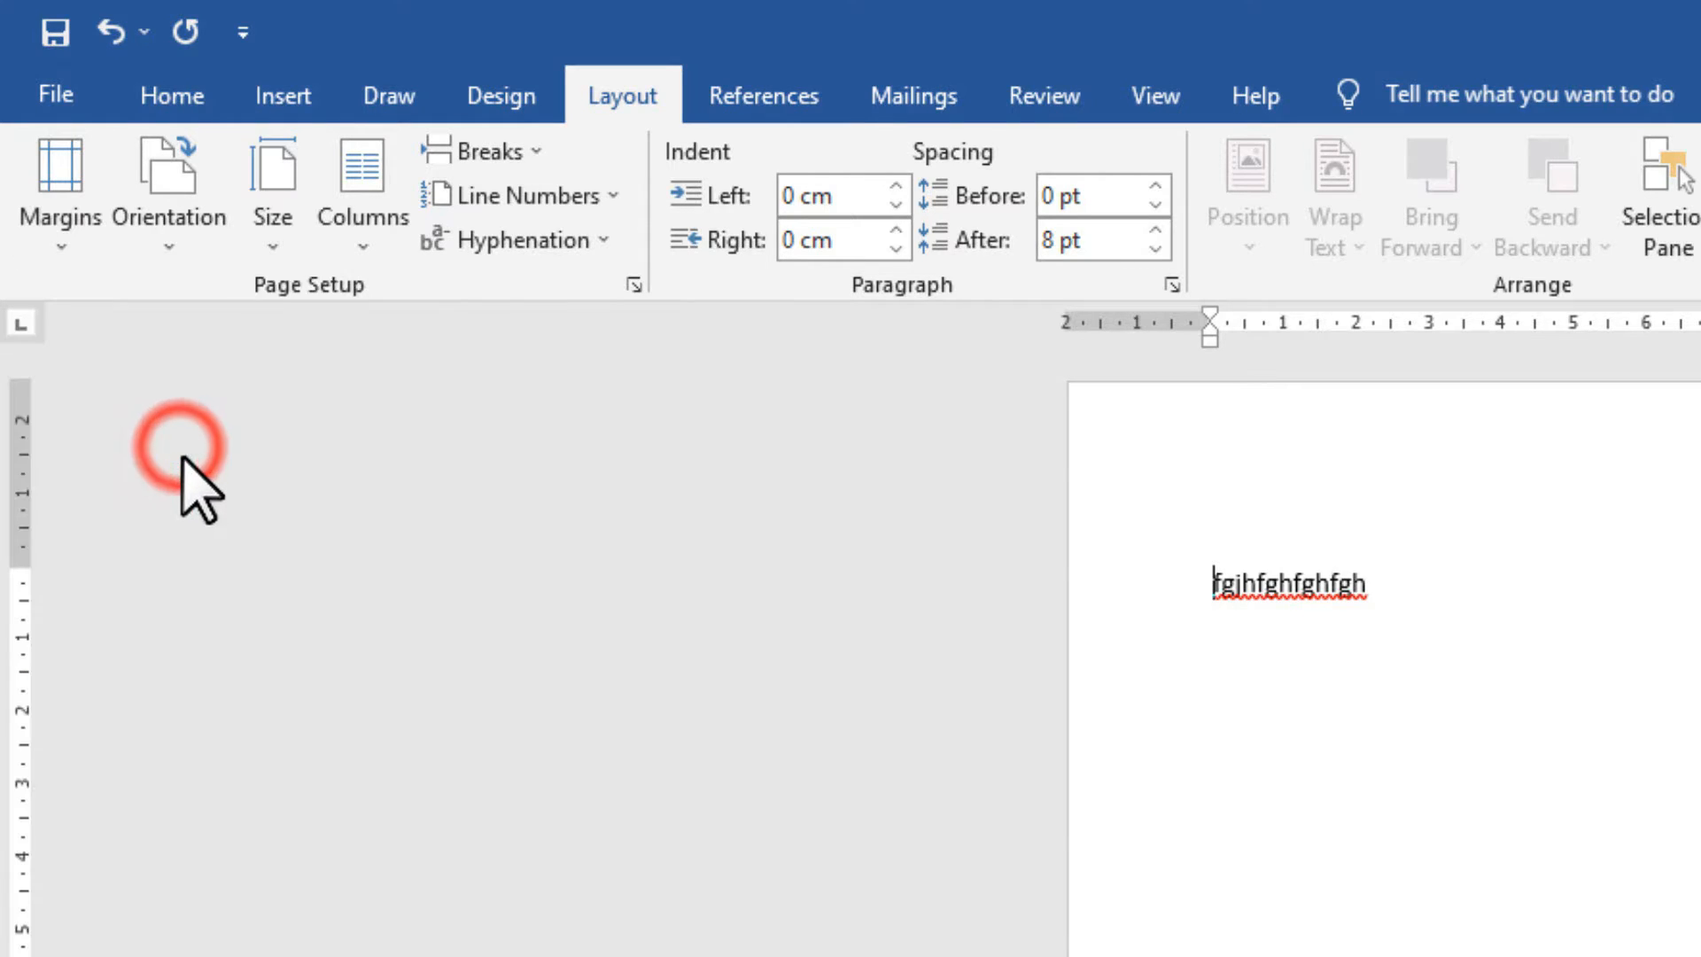
left_click_drag(1331, 502, 1042, 505)
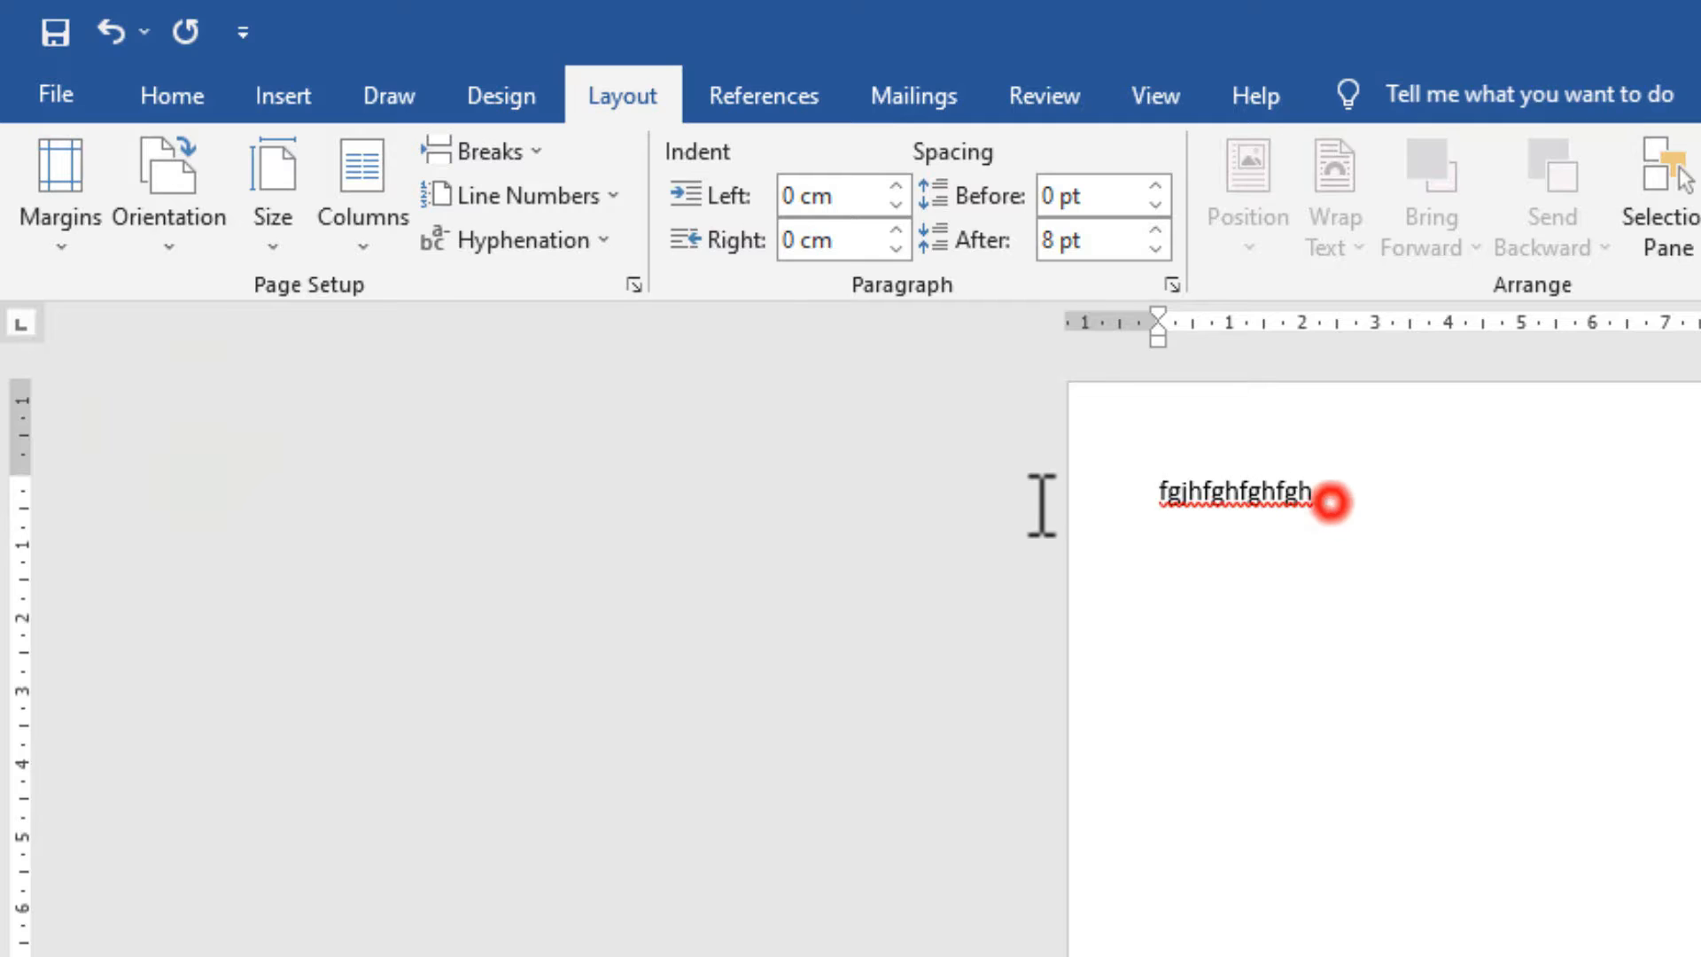
left_click(1336, 769)
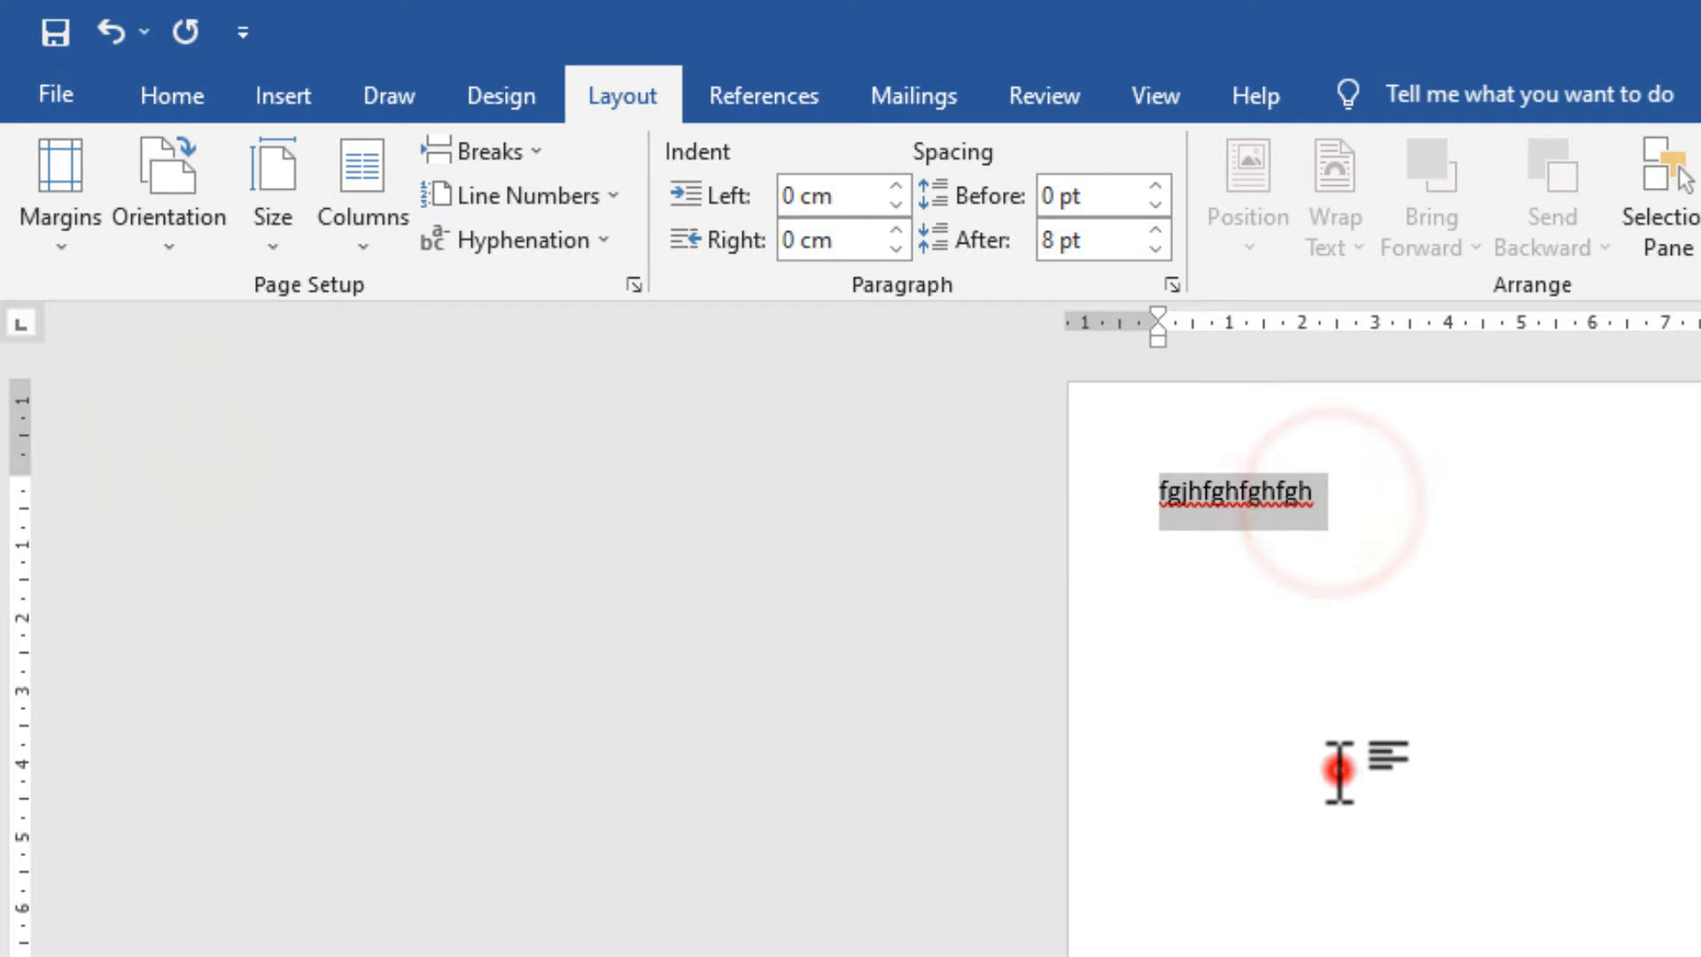
Set the page orientation to landscape, trying portrait before returning to landscape.
left_click(171, 237)
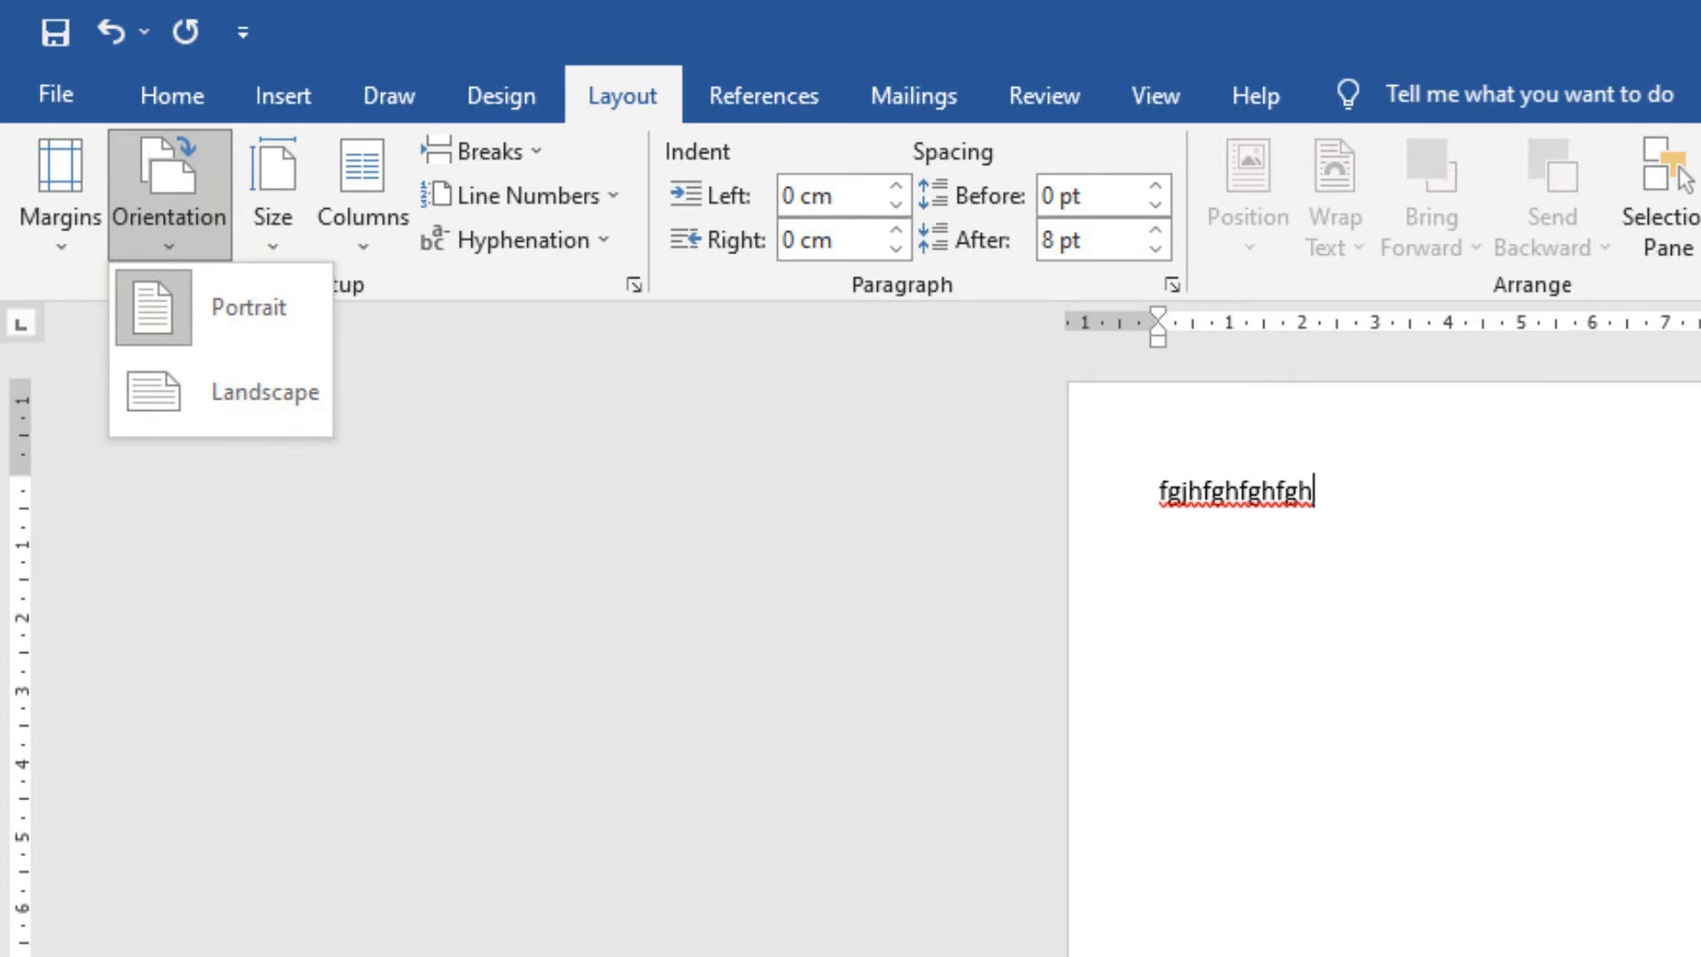
left_click(232, 396)
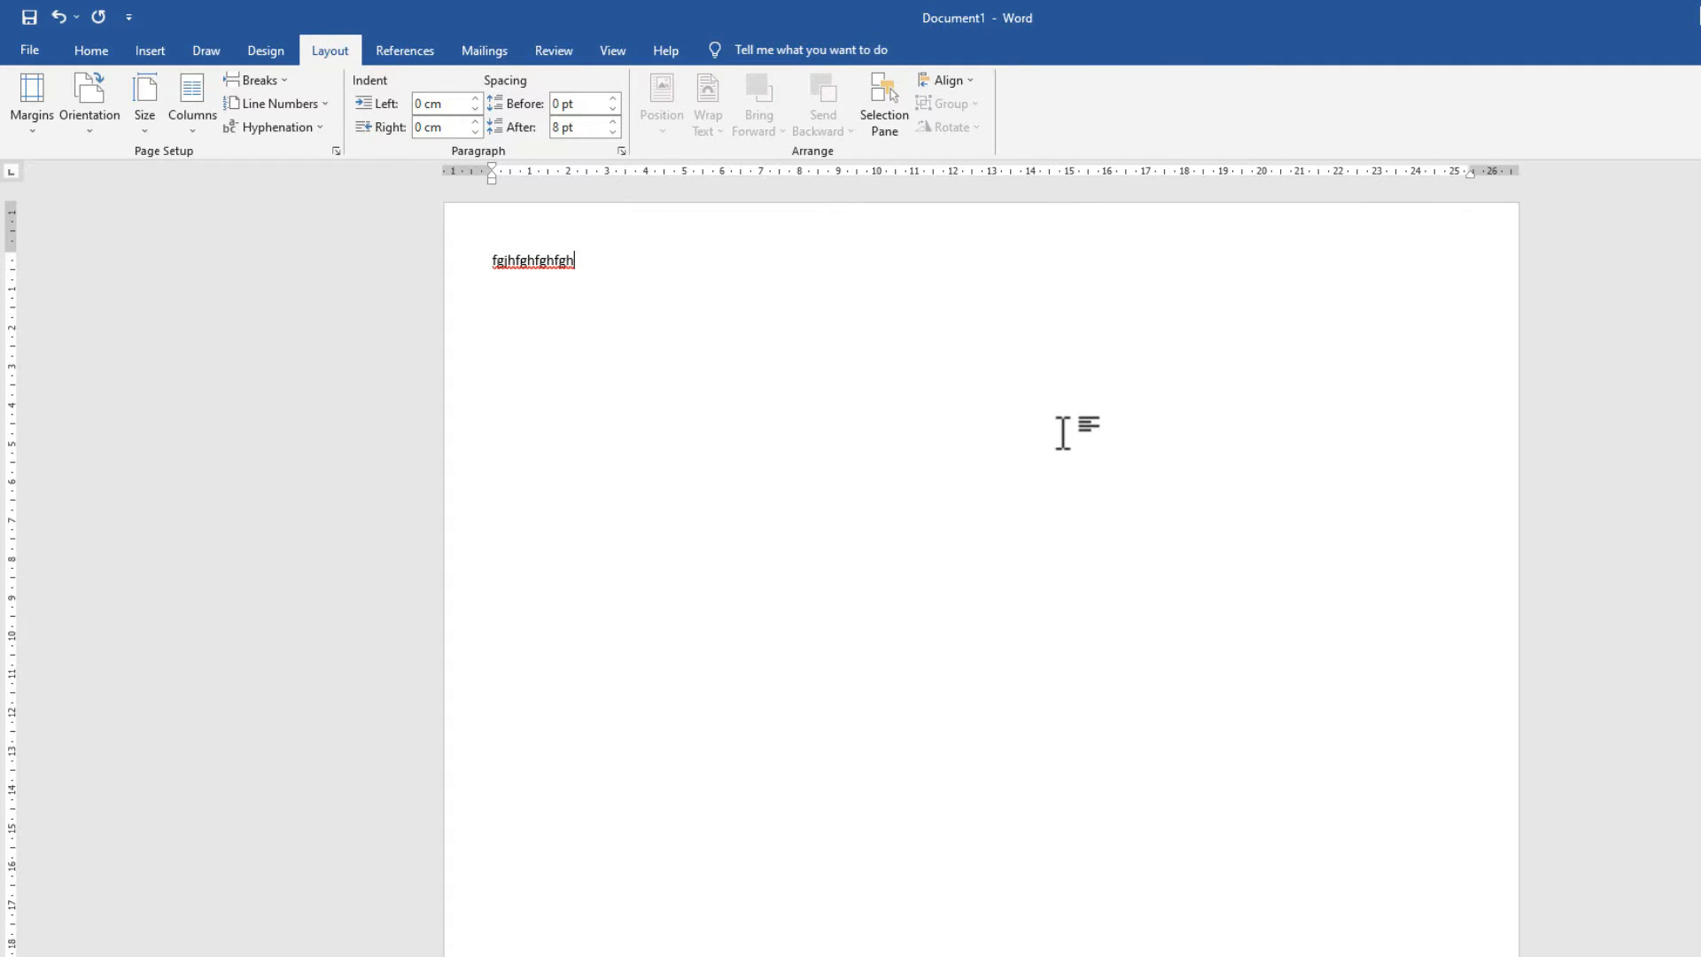
left_click(94, 130)
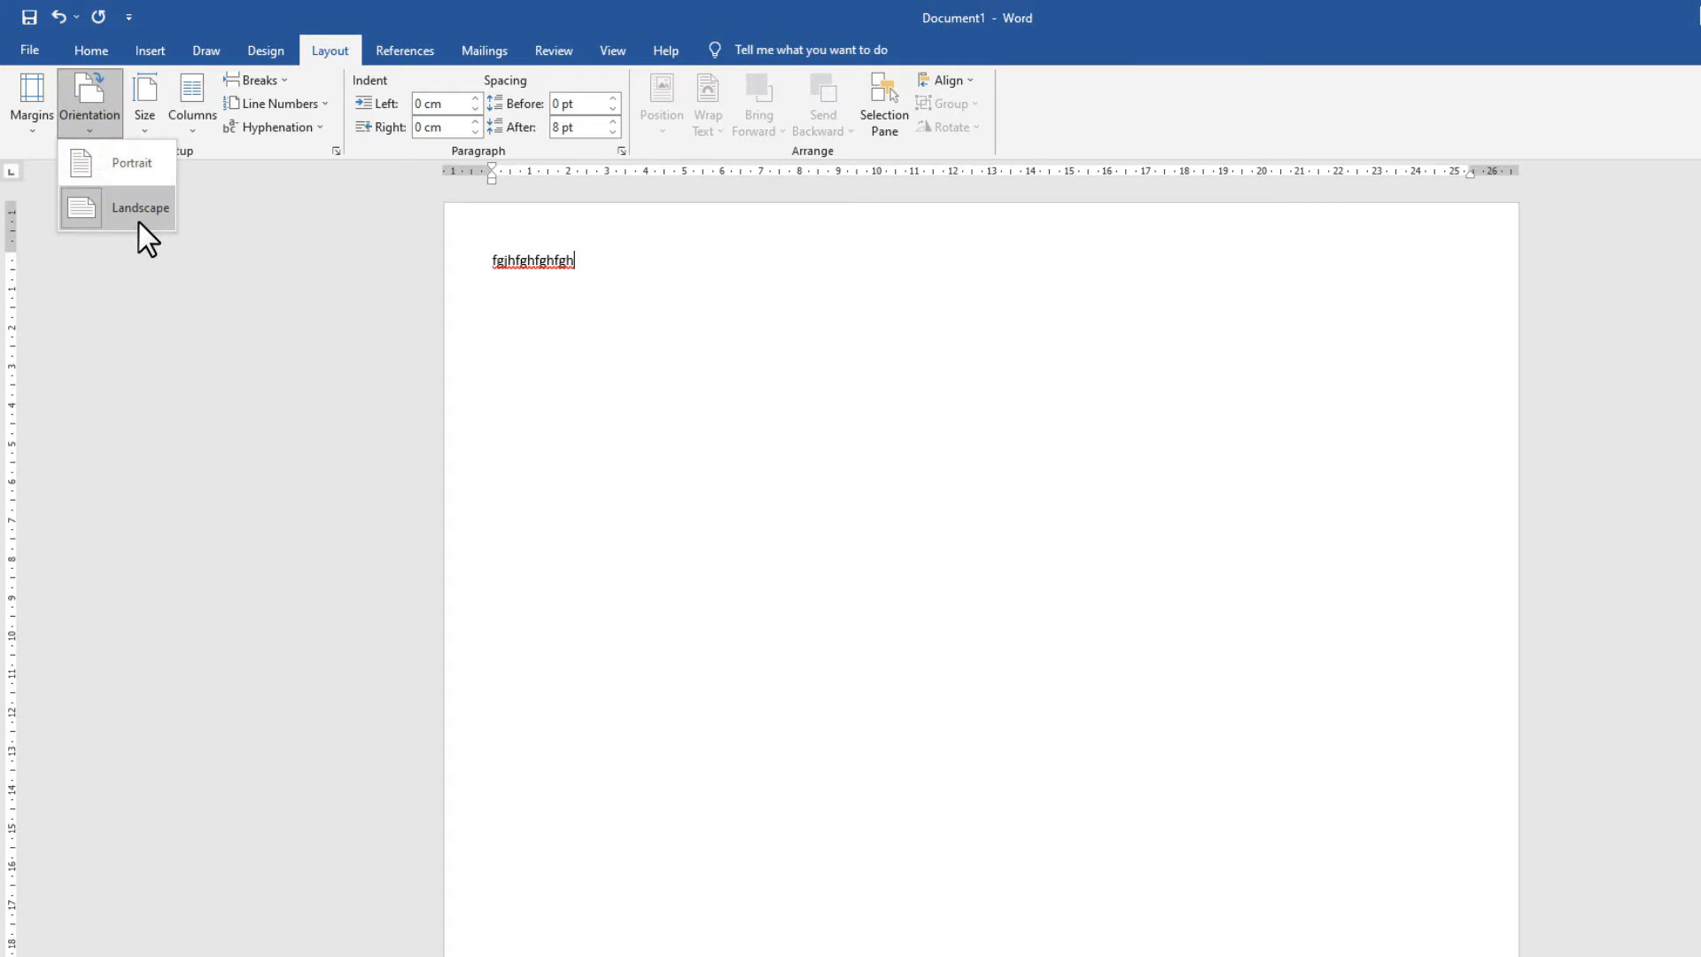
left_click(147, 175)
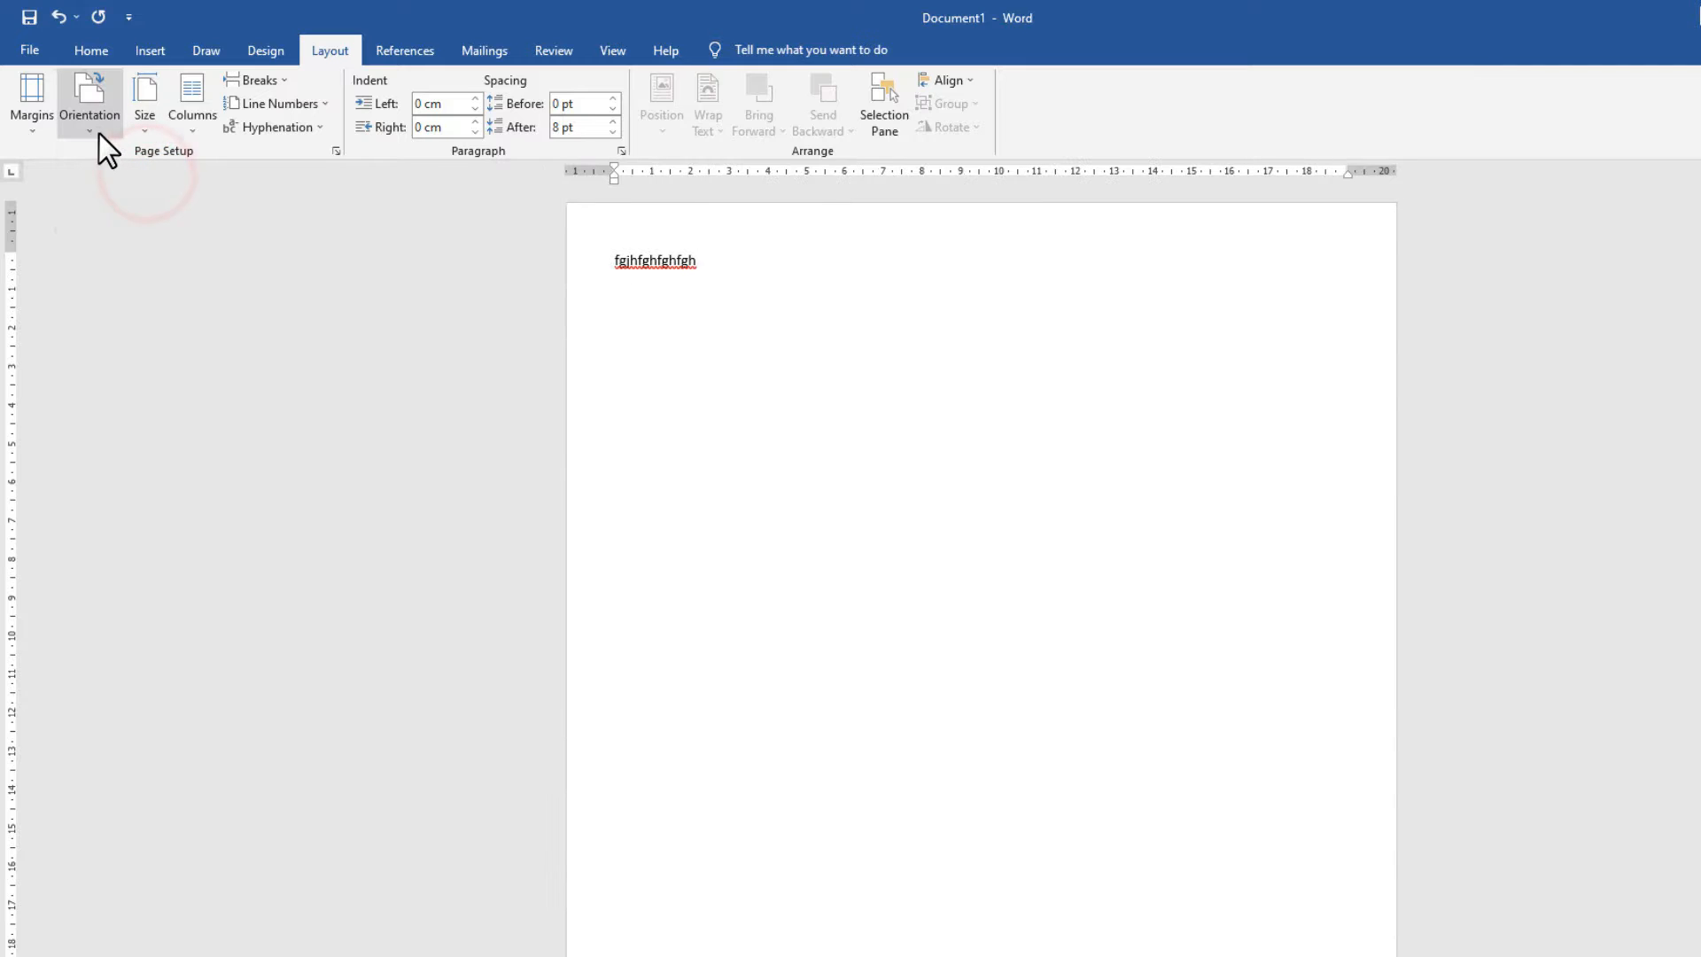
left_click(99, 135)
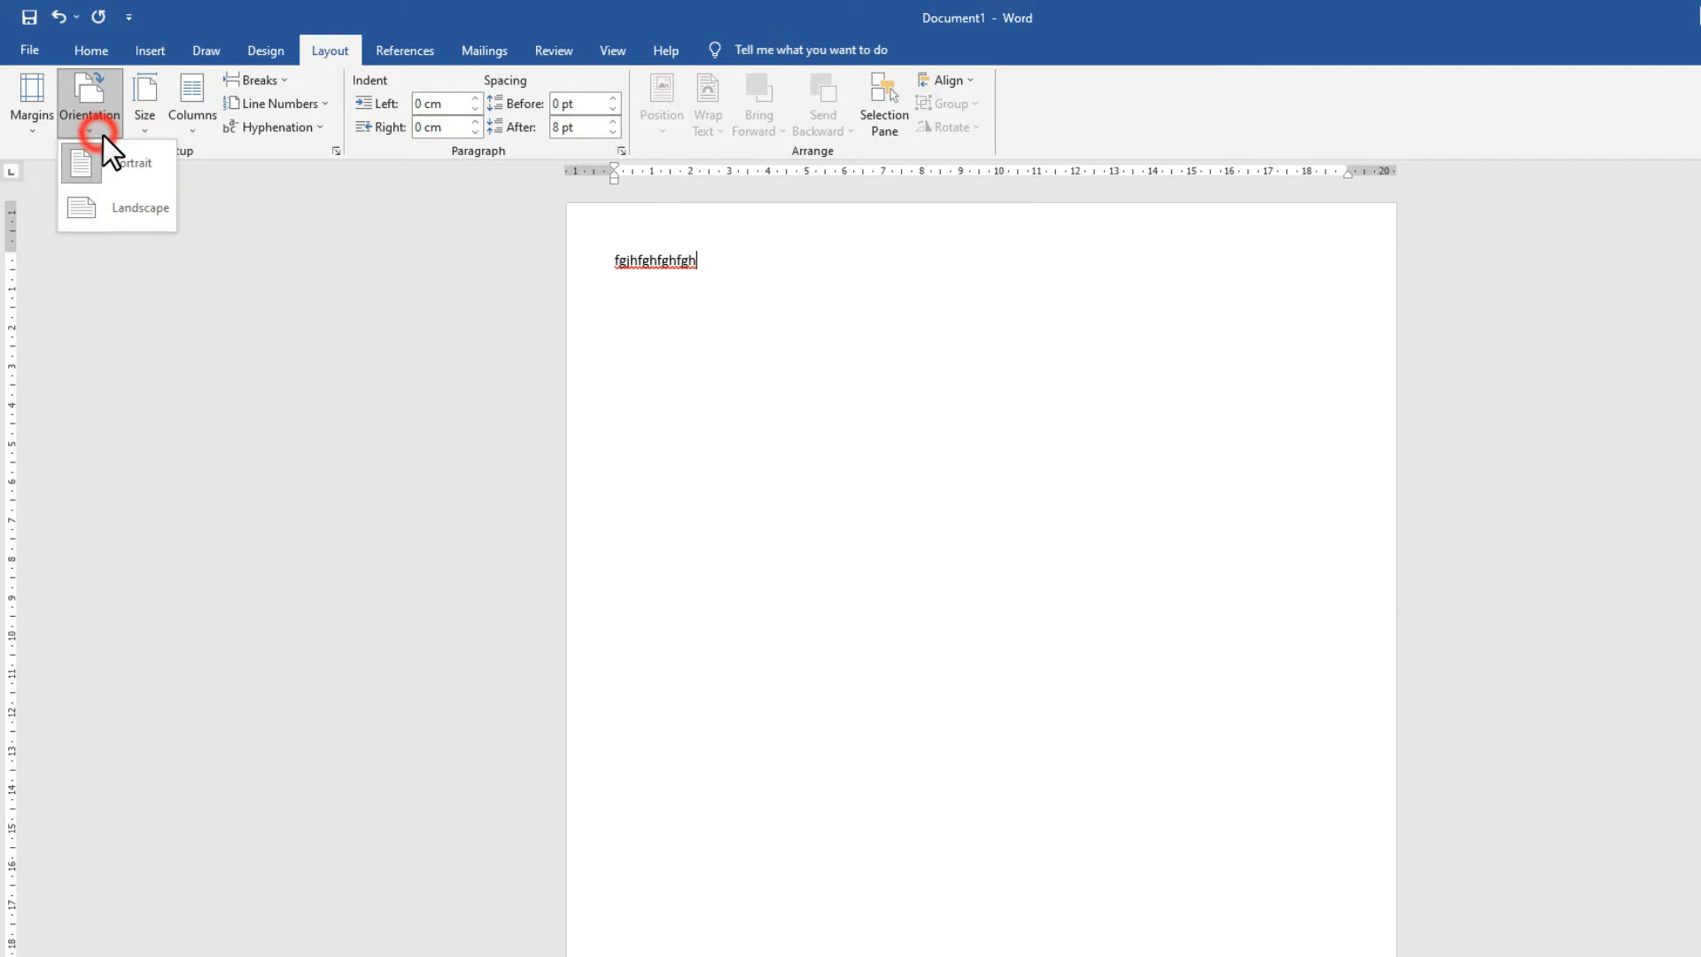
left_click(147, 206)
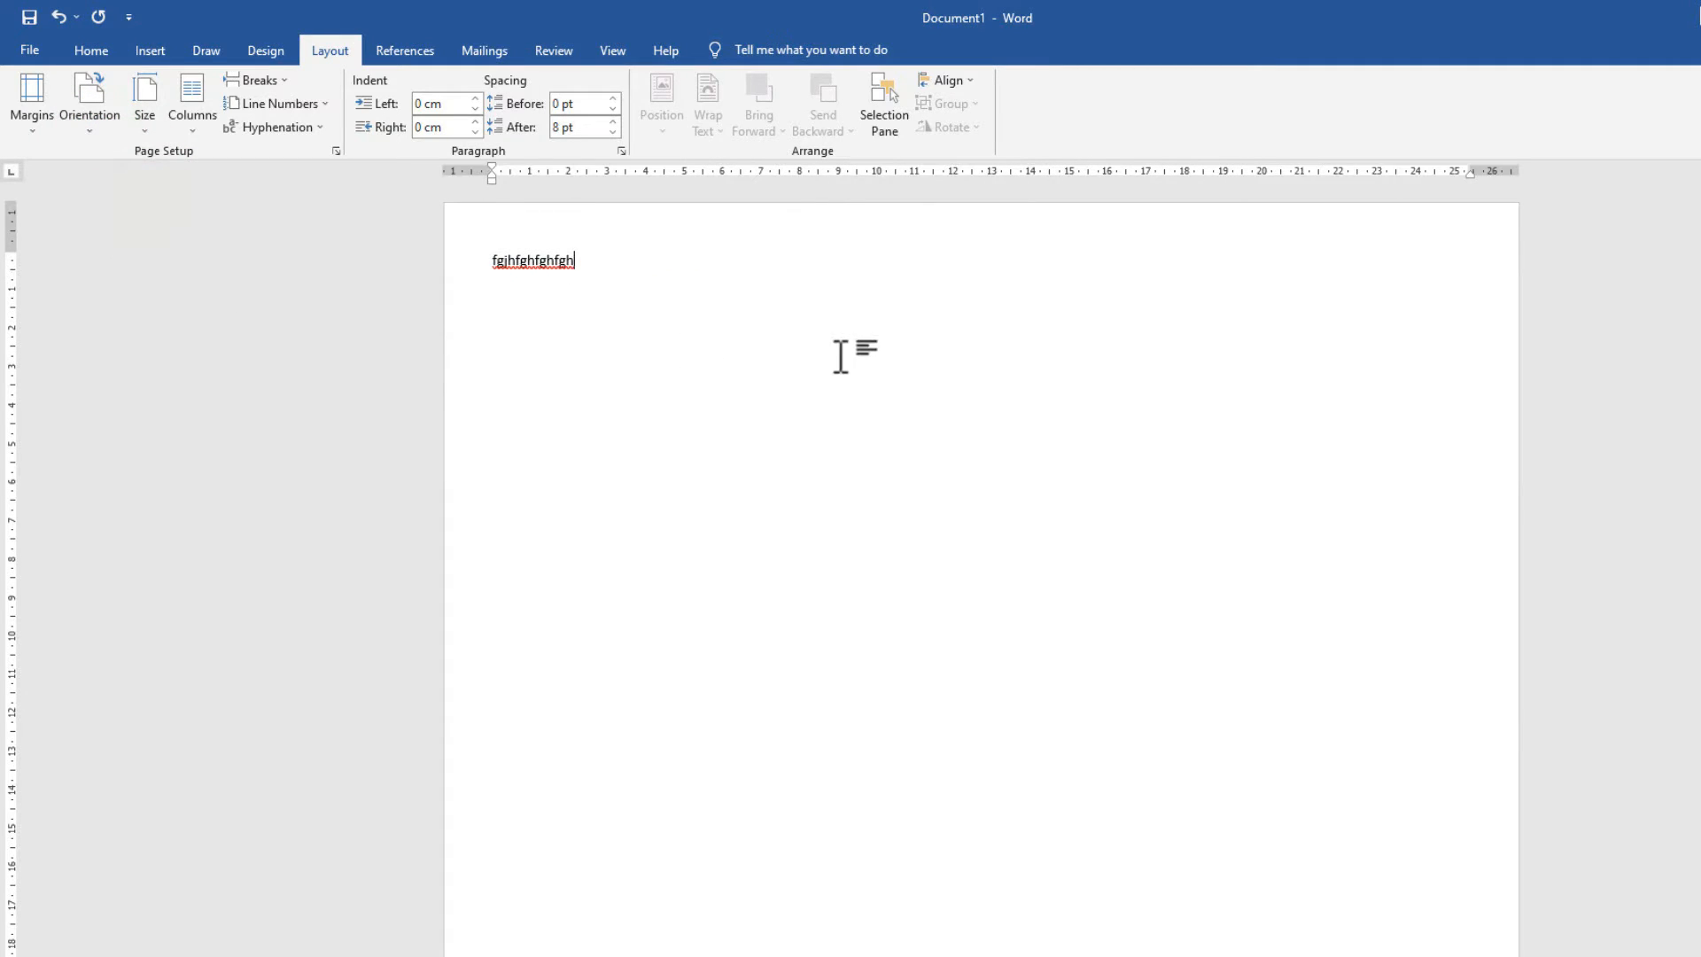
Browse Page Setup's Paper, Layout and Margins tabs, cancel, and reopen the paper Size list.
left_click(147, 133)
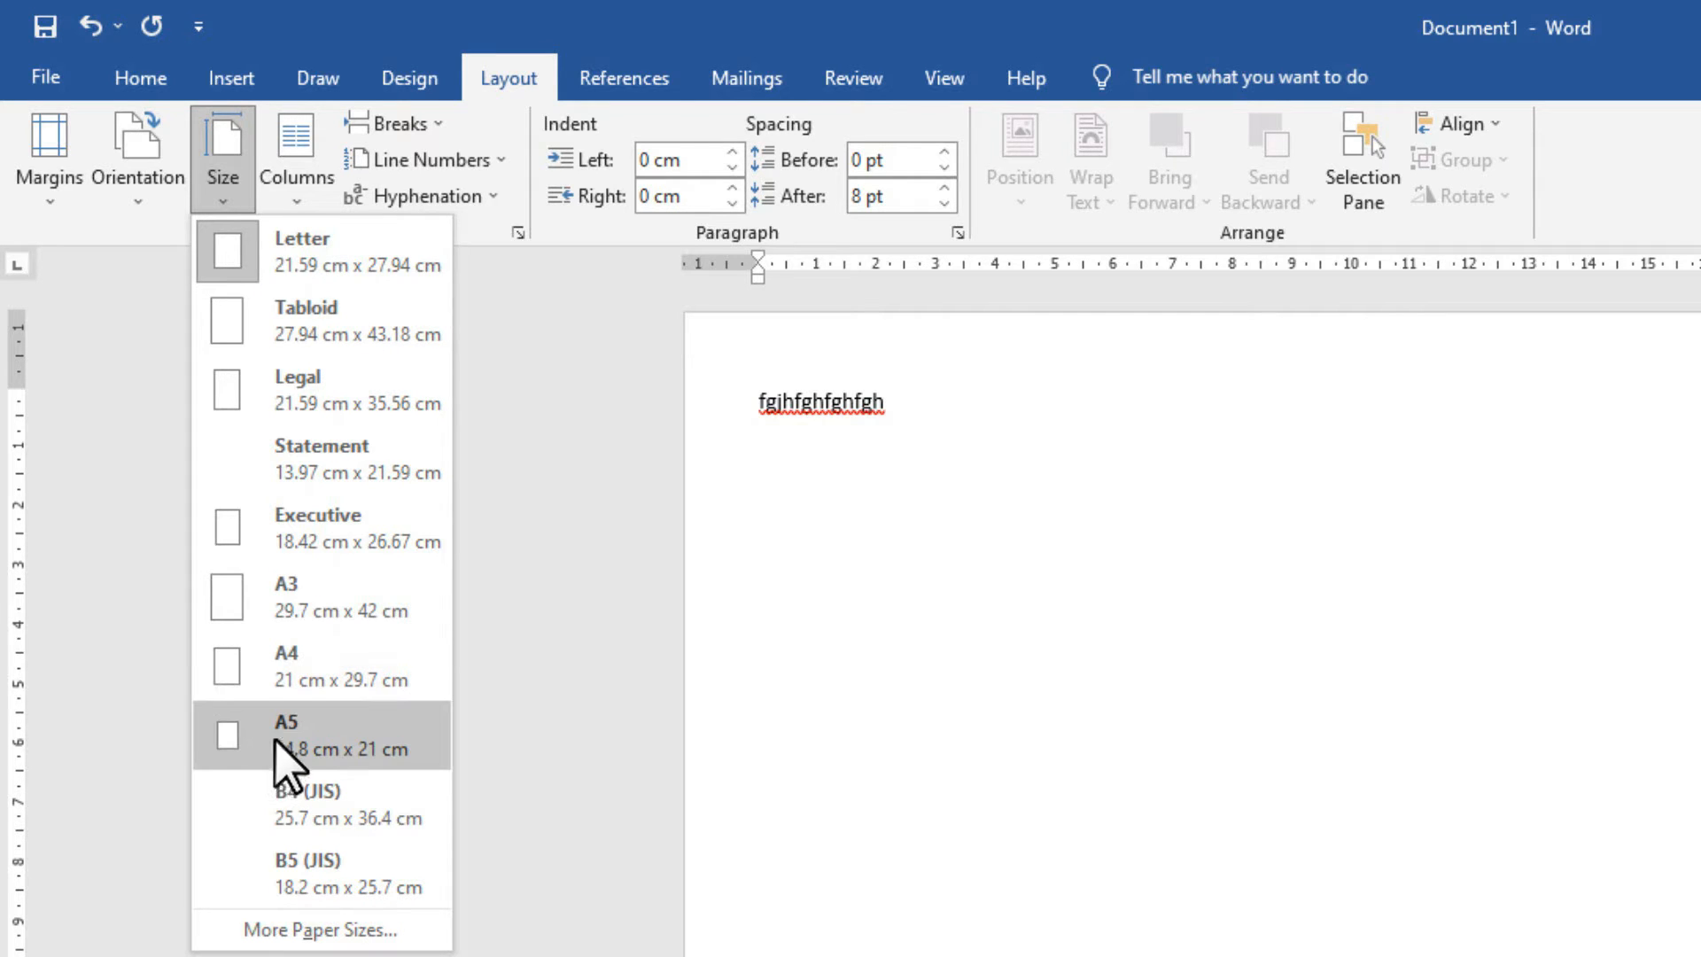
left_click(262, 930)
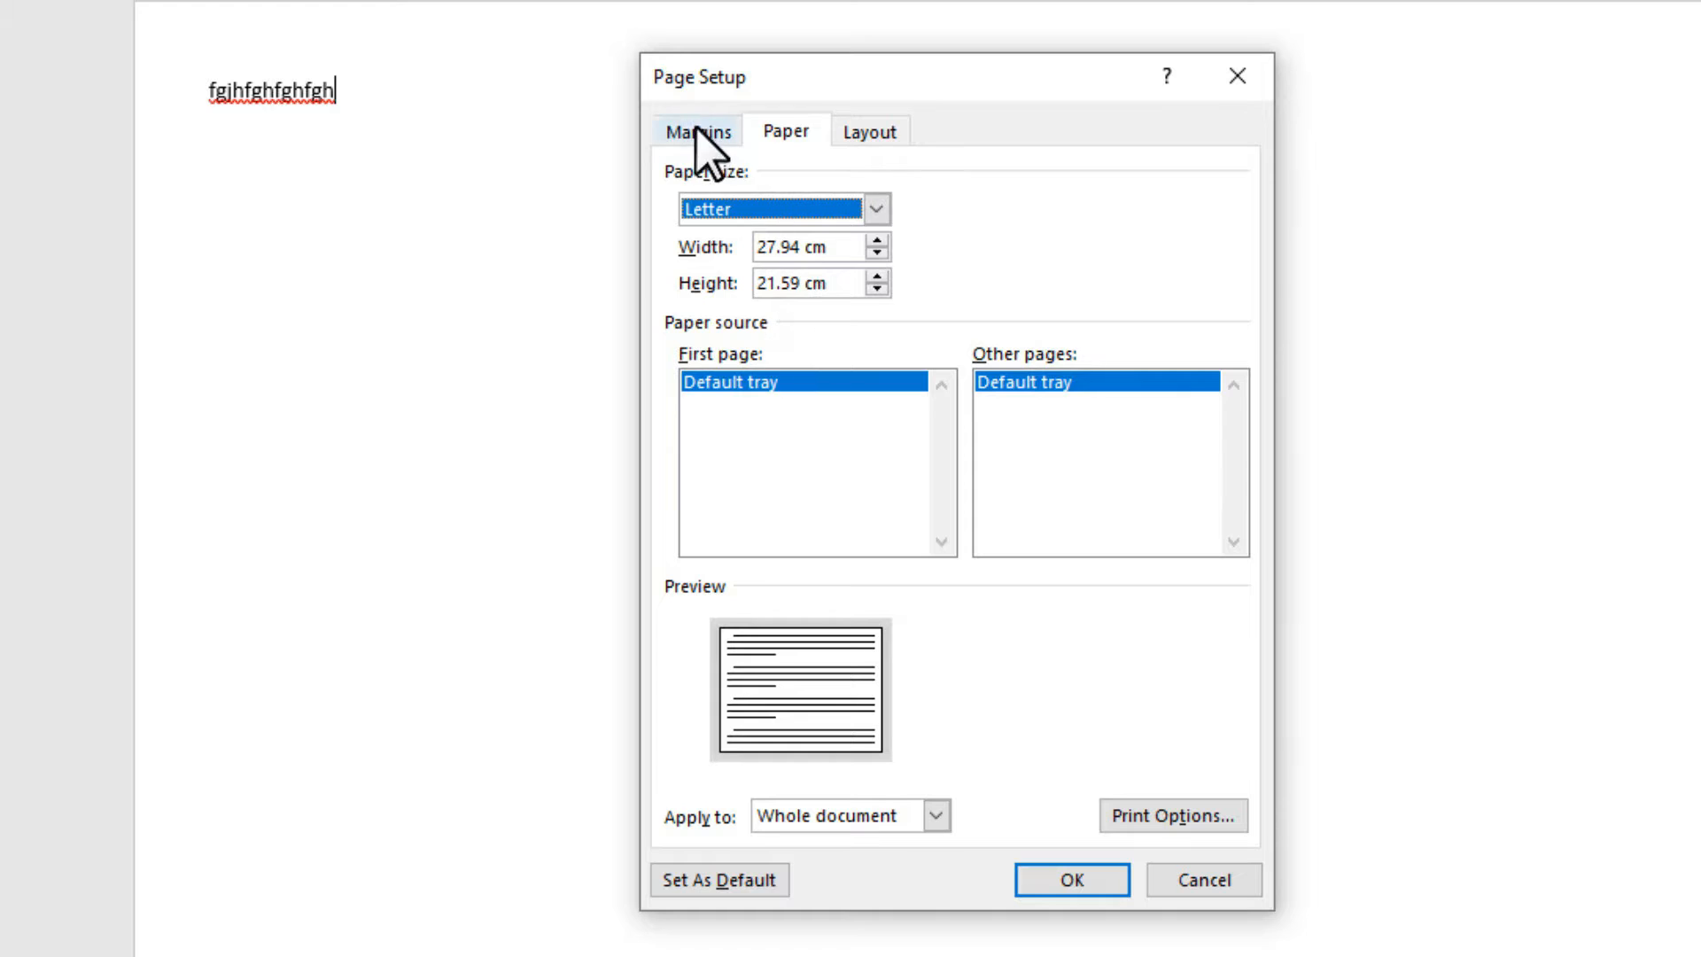
left_click(871, 134)
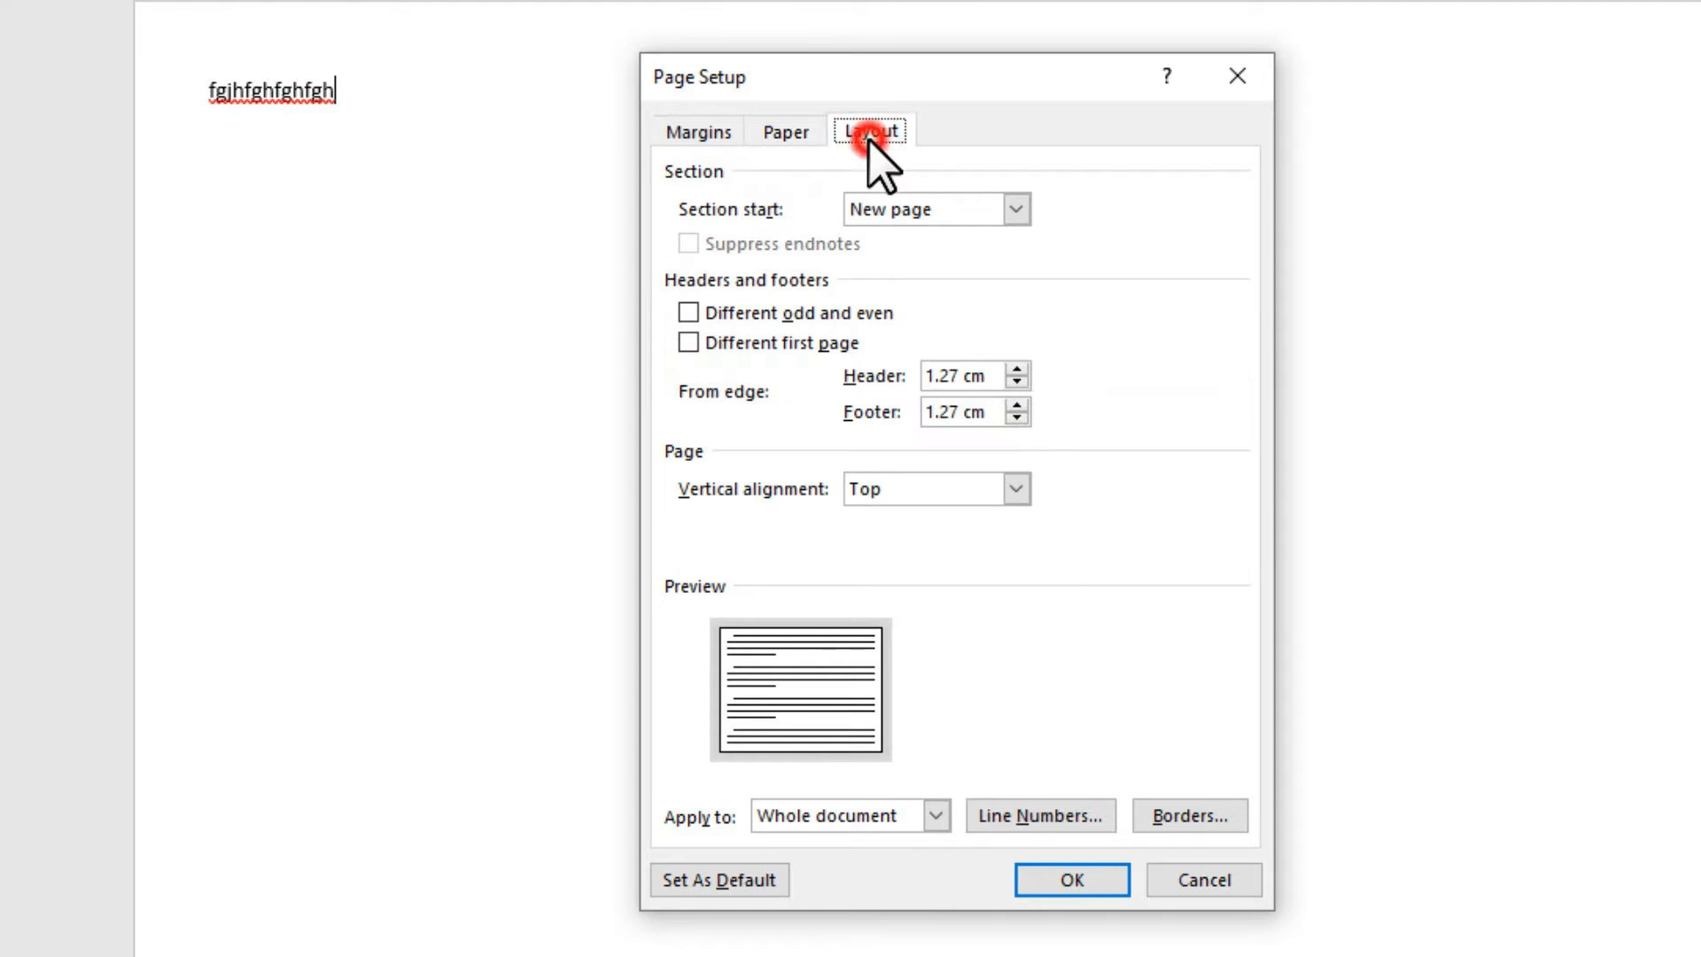
left_click(683, 142)
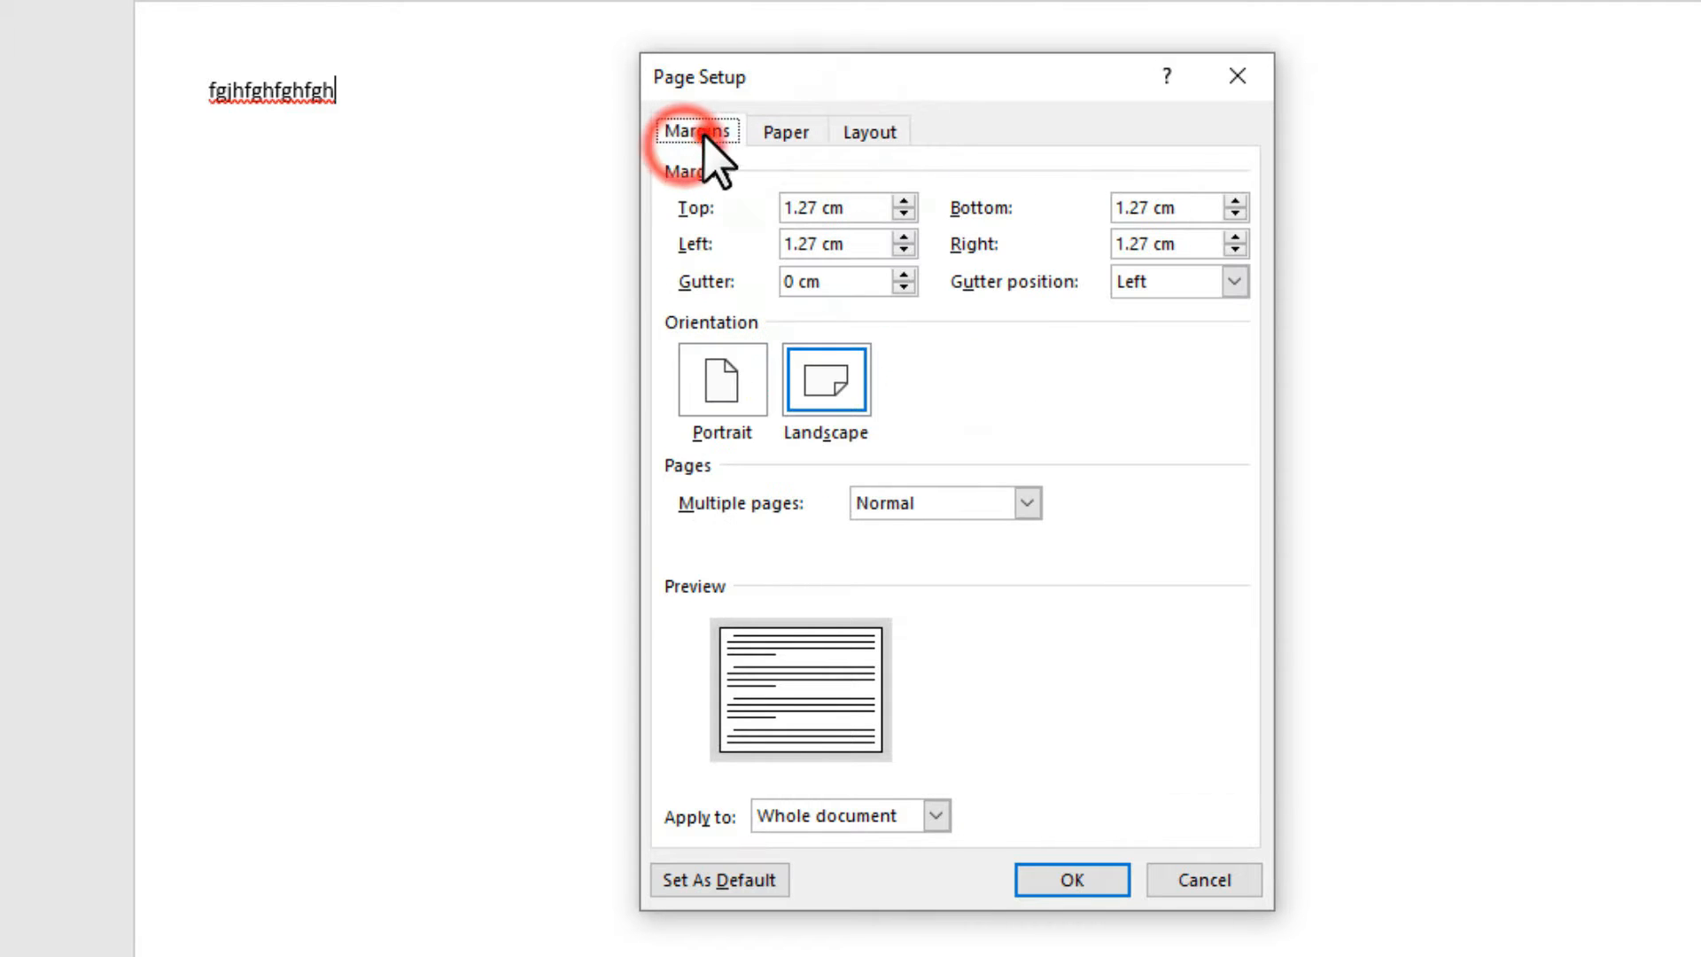
left_click(1204, 879)
left_click(215, 191)
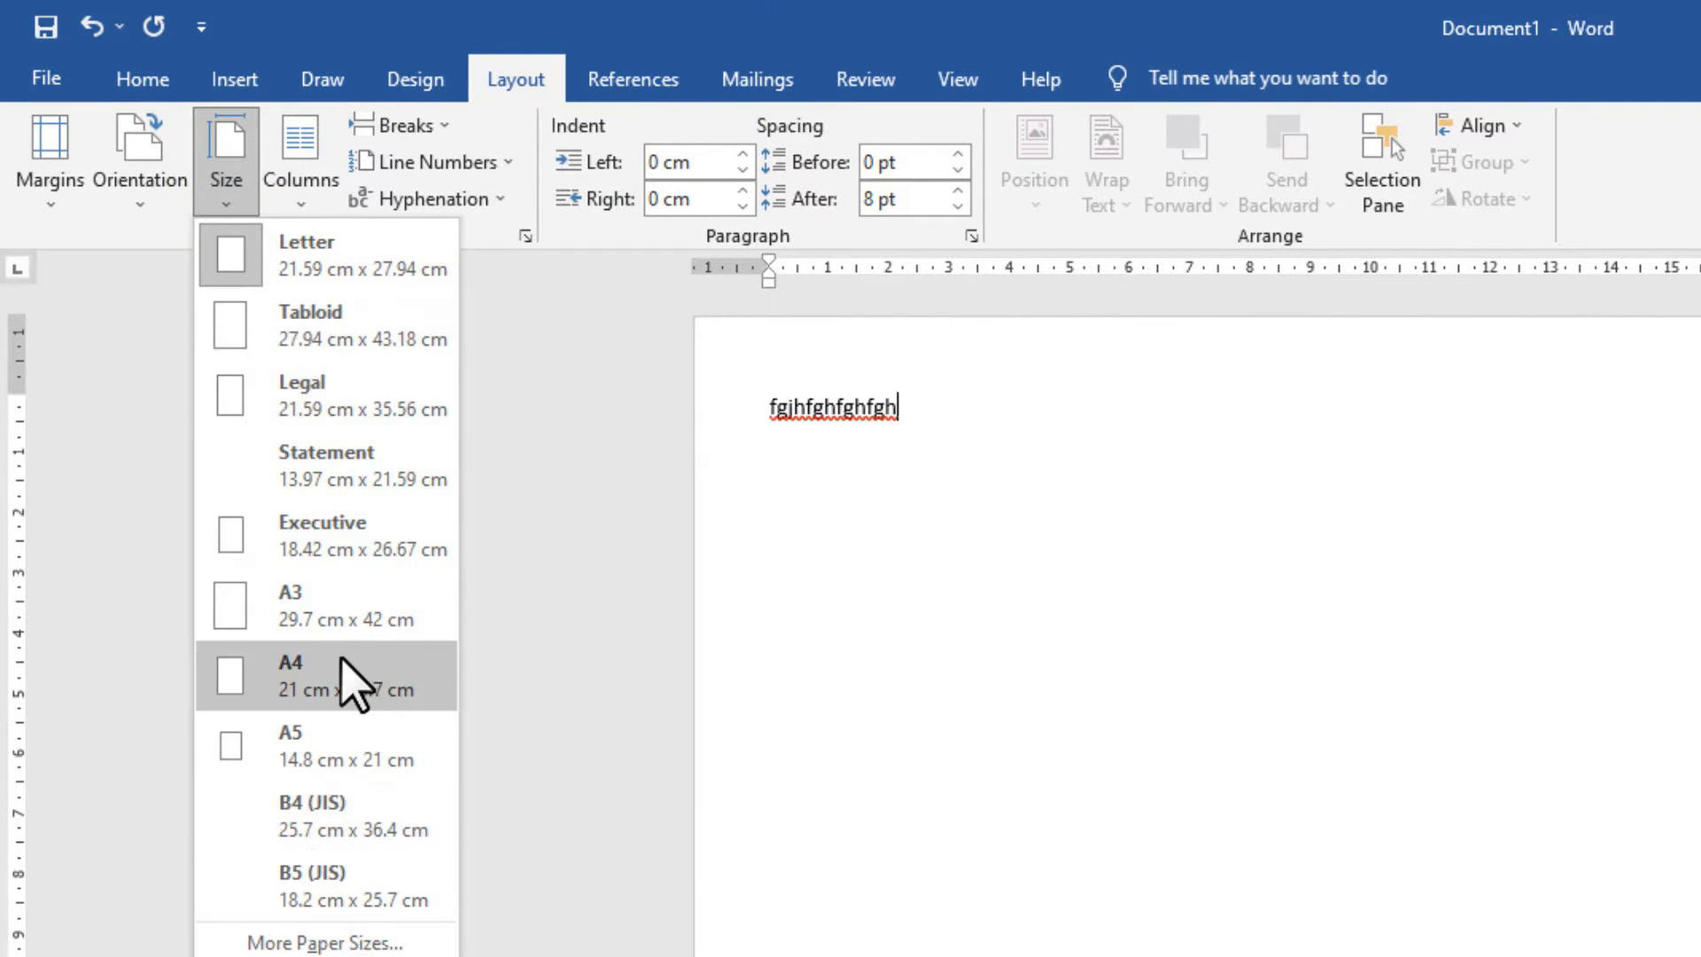
Extend the sample line to read 'fgjhfghfghfghtyut'.
left_click(996, 438)
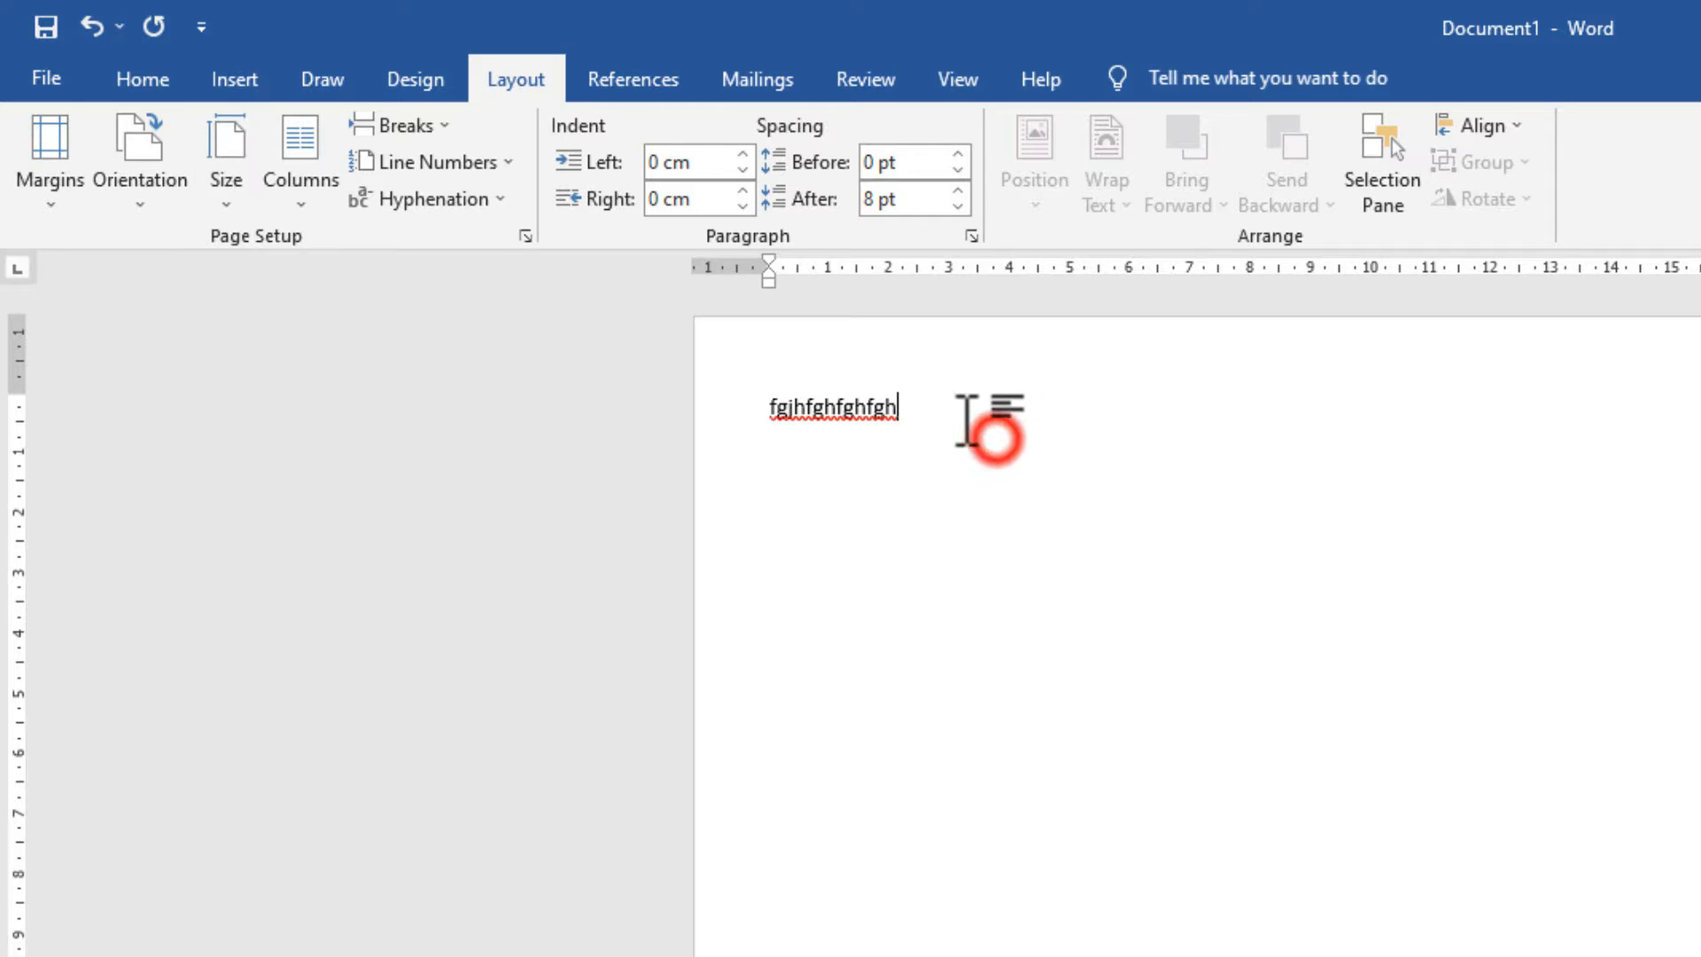
left_click_drag(957, 417, 838, 411)
left_click(1006, 550)
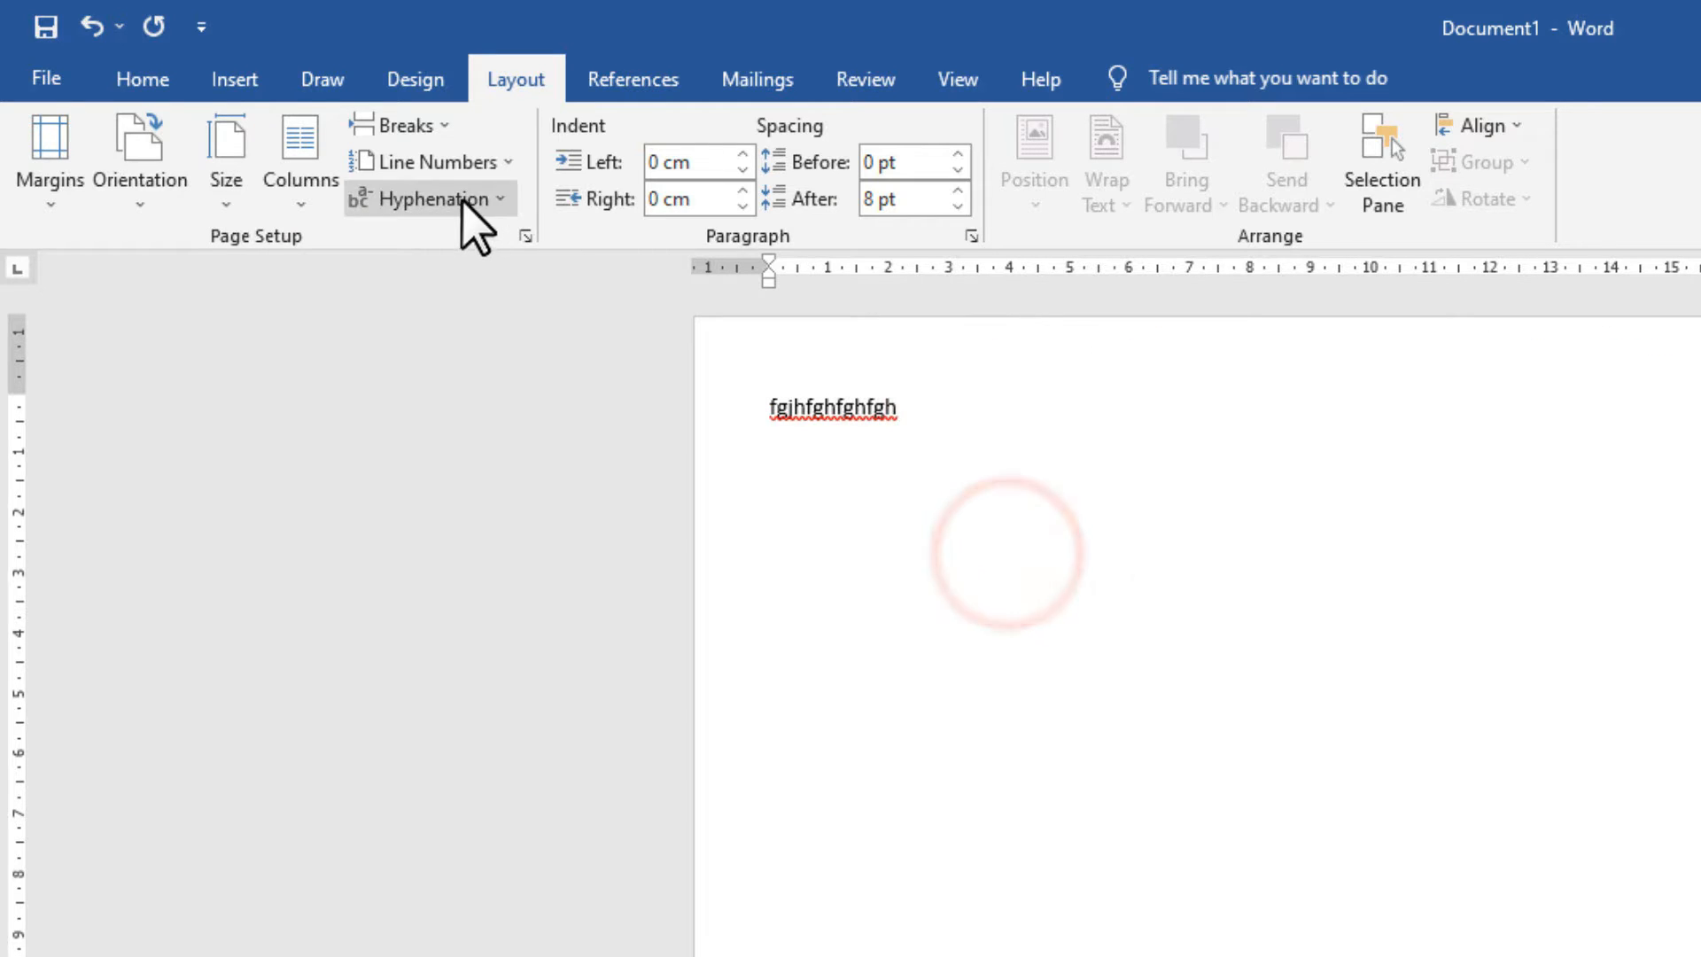
left_click(429, 125)
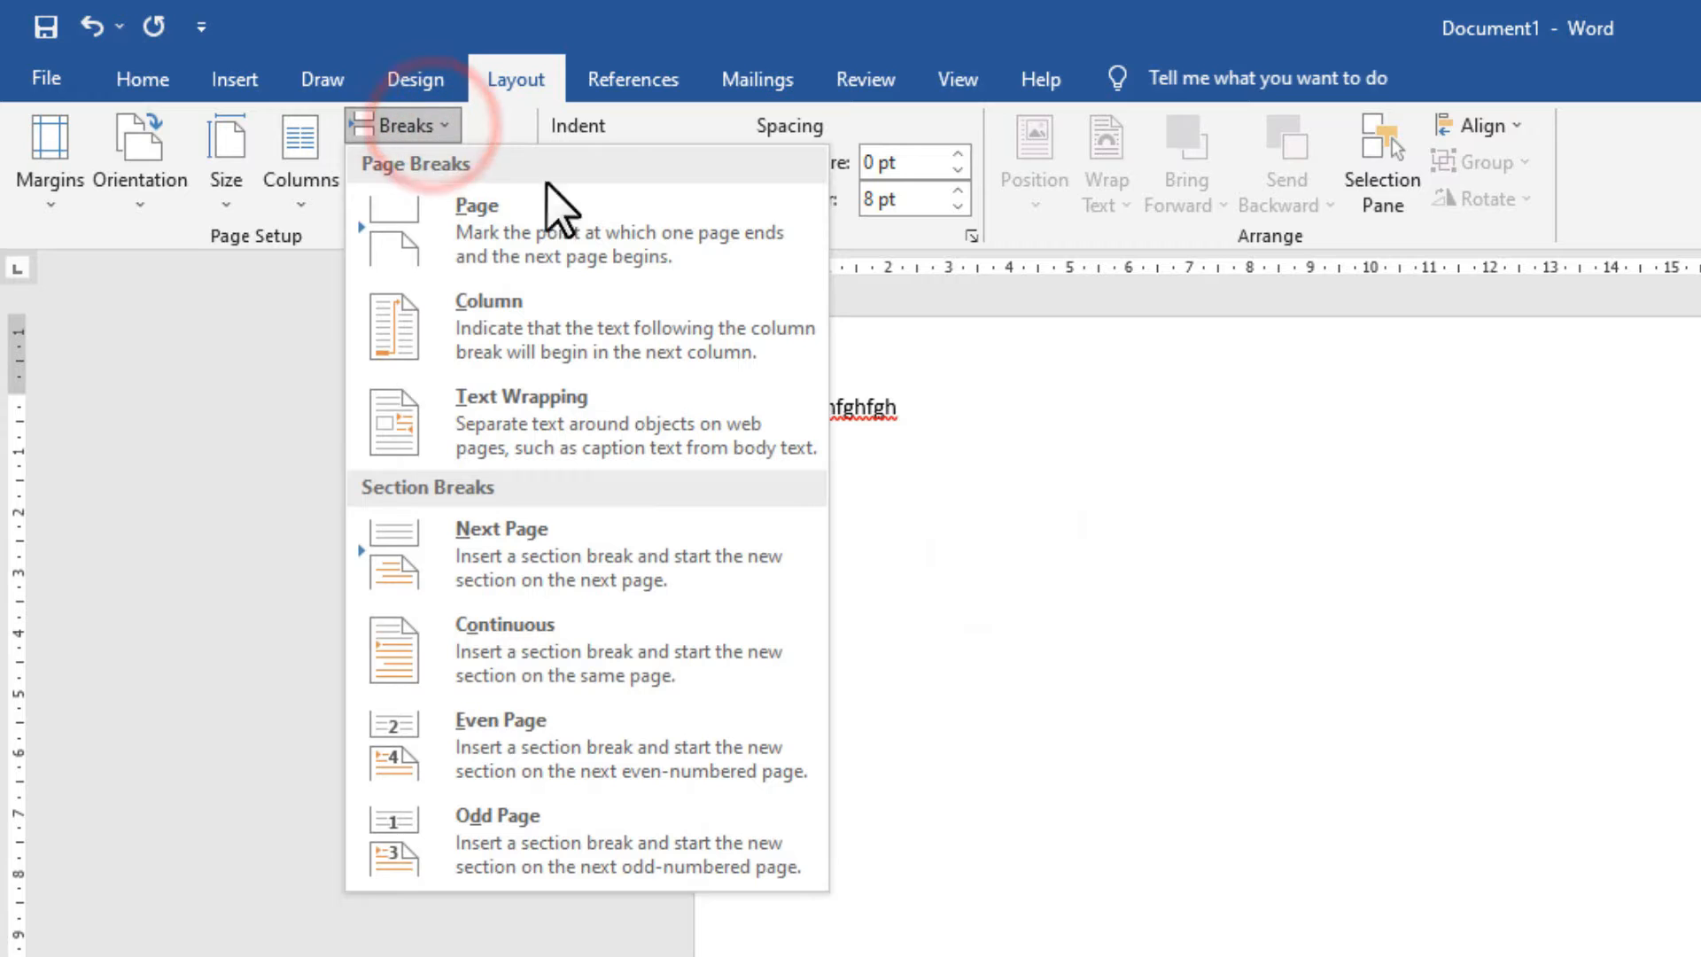
left_click(1030, 443)
type("tyut")
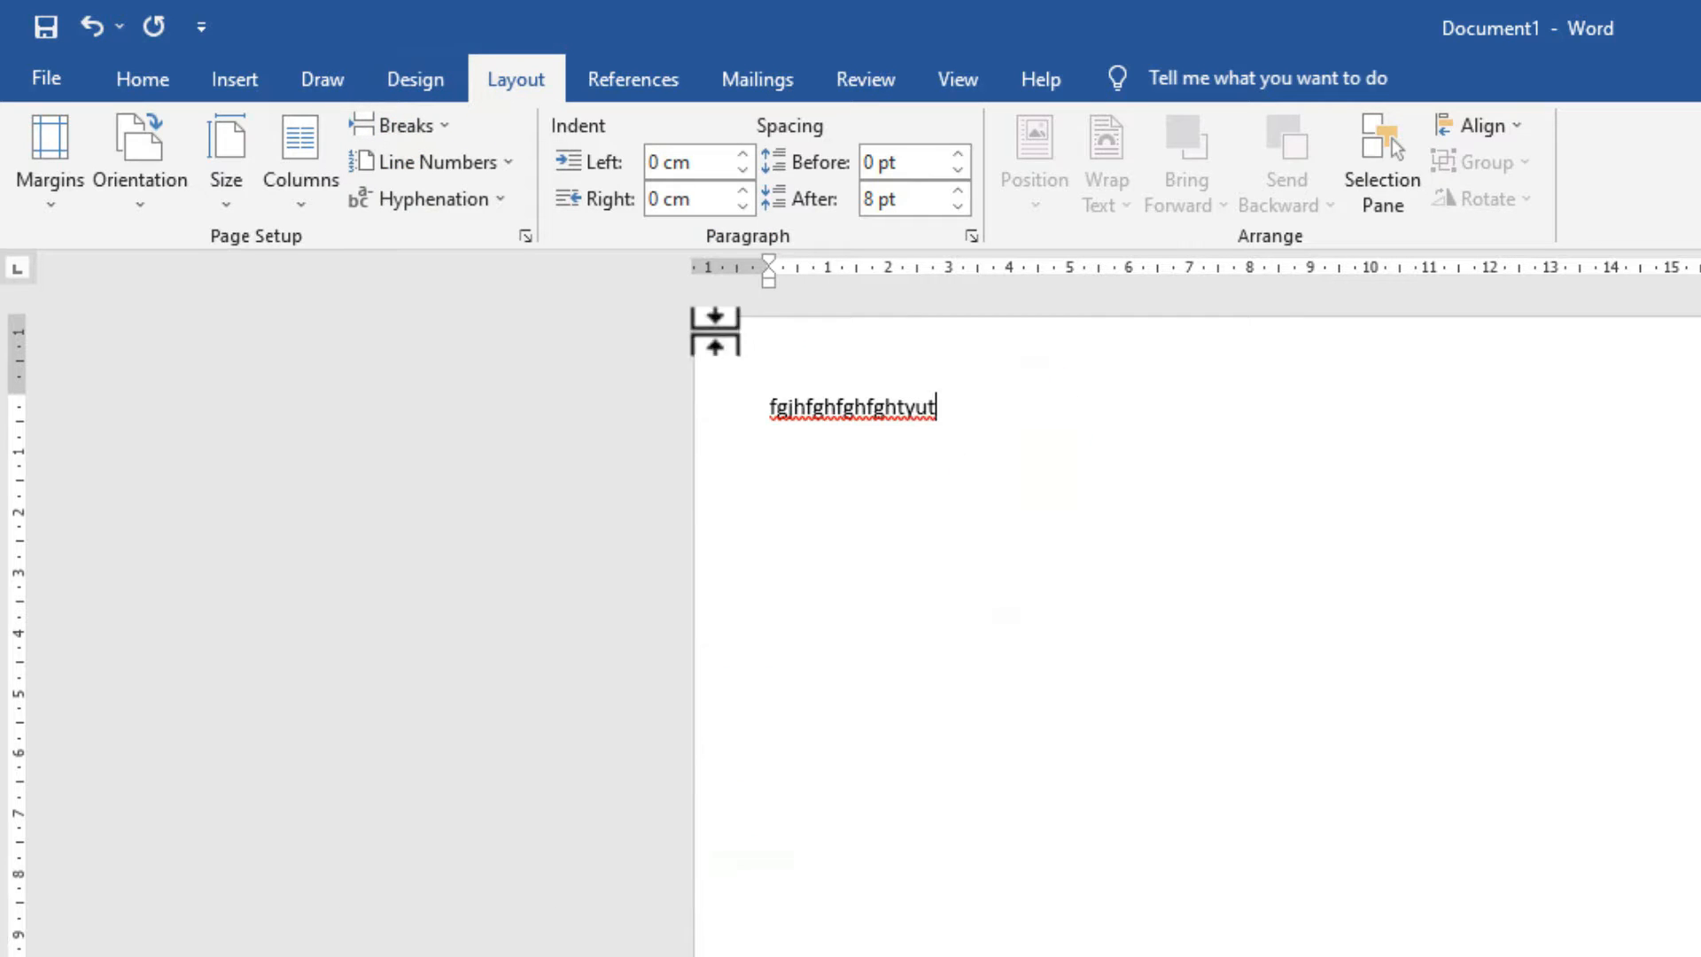
Insert a page break after the sample text.
left_click(427, 129)
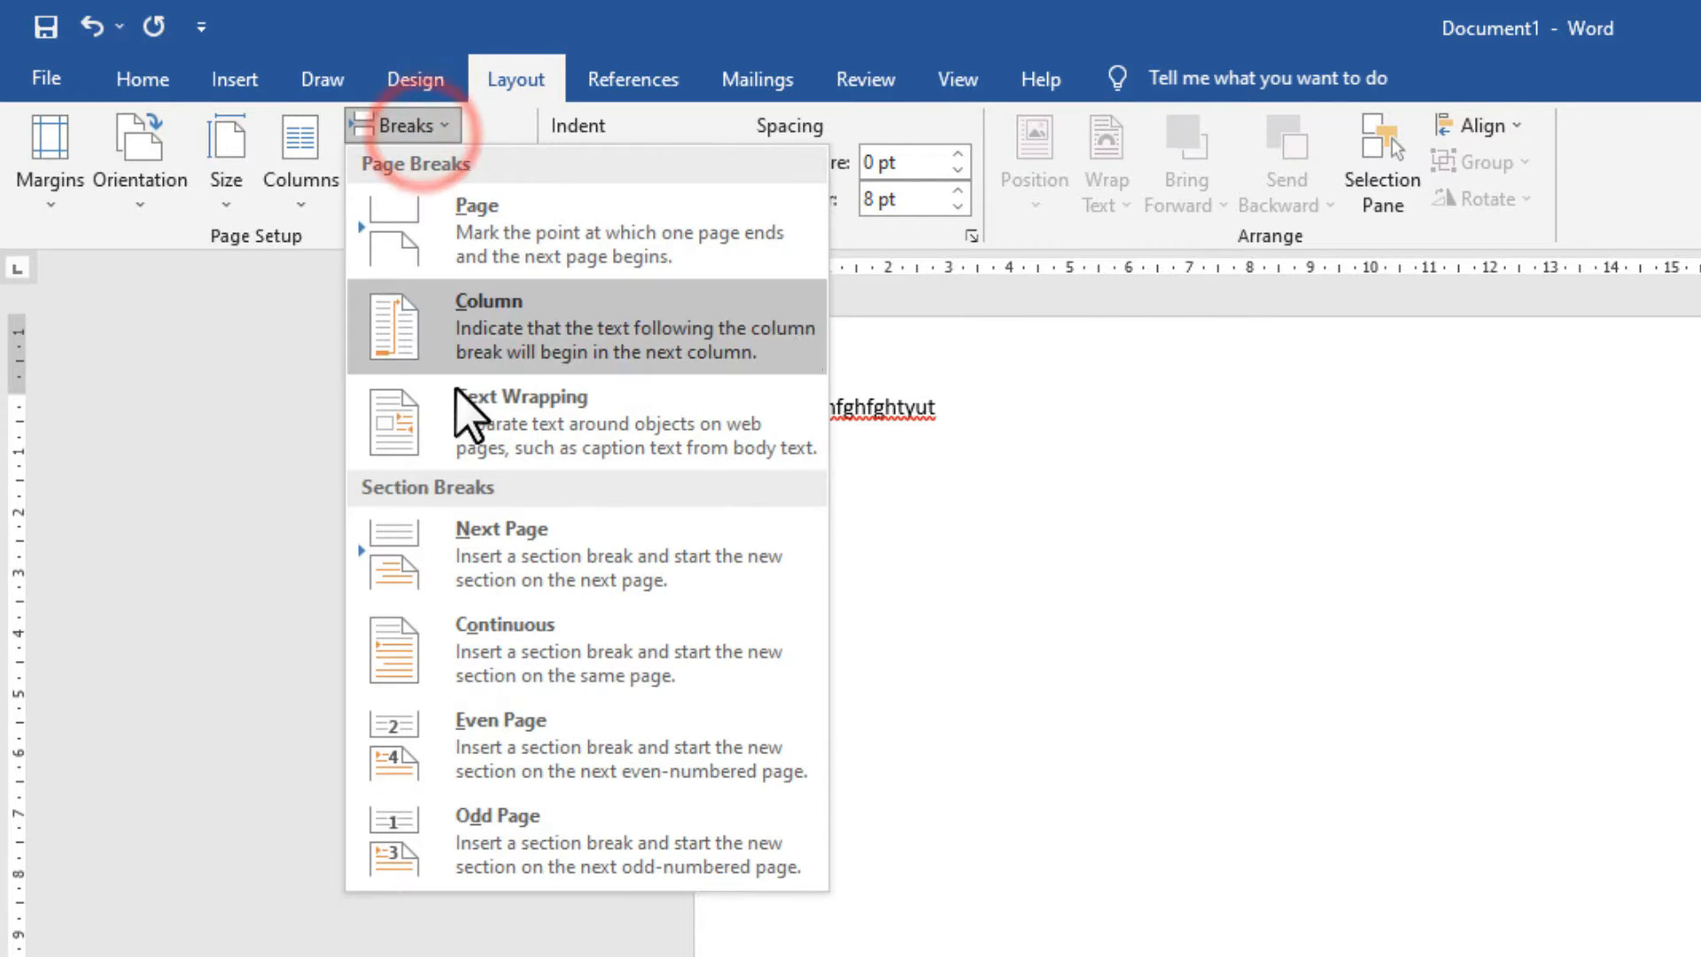
left_click(492, 241)
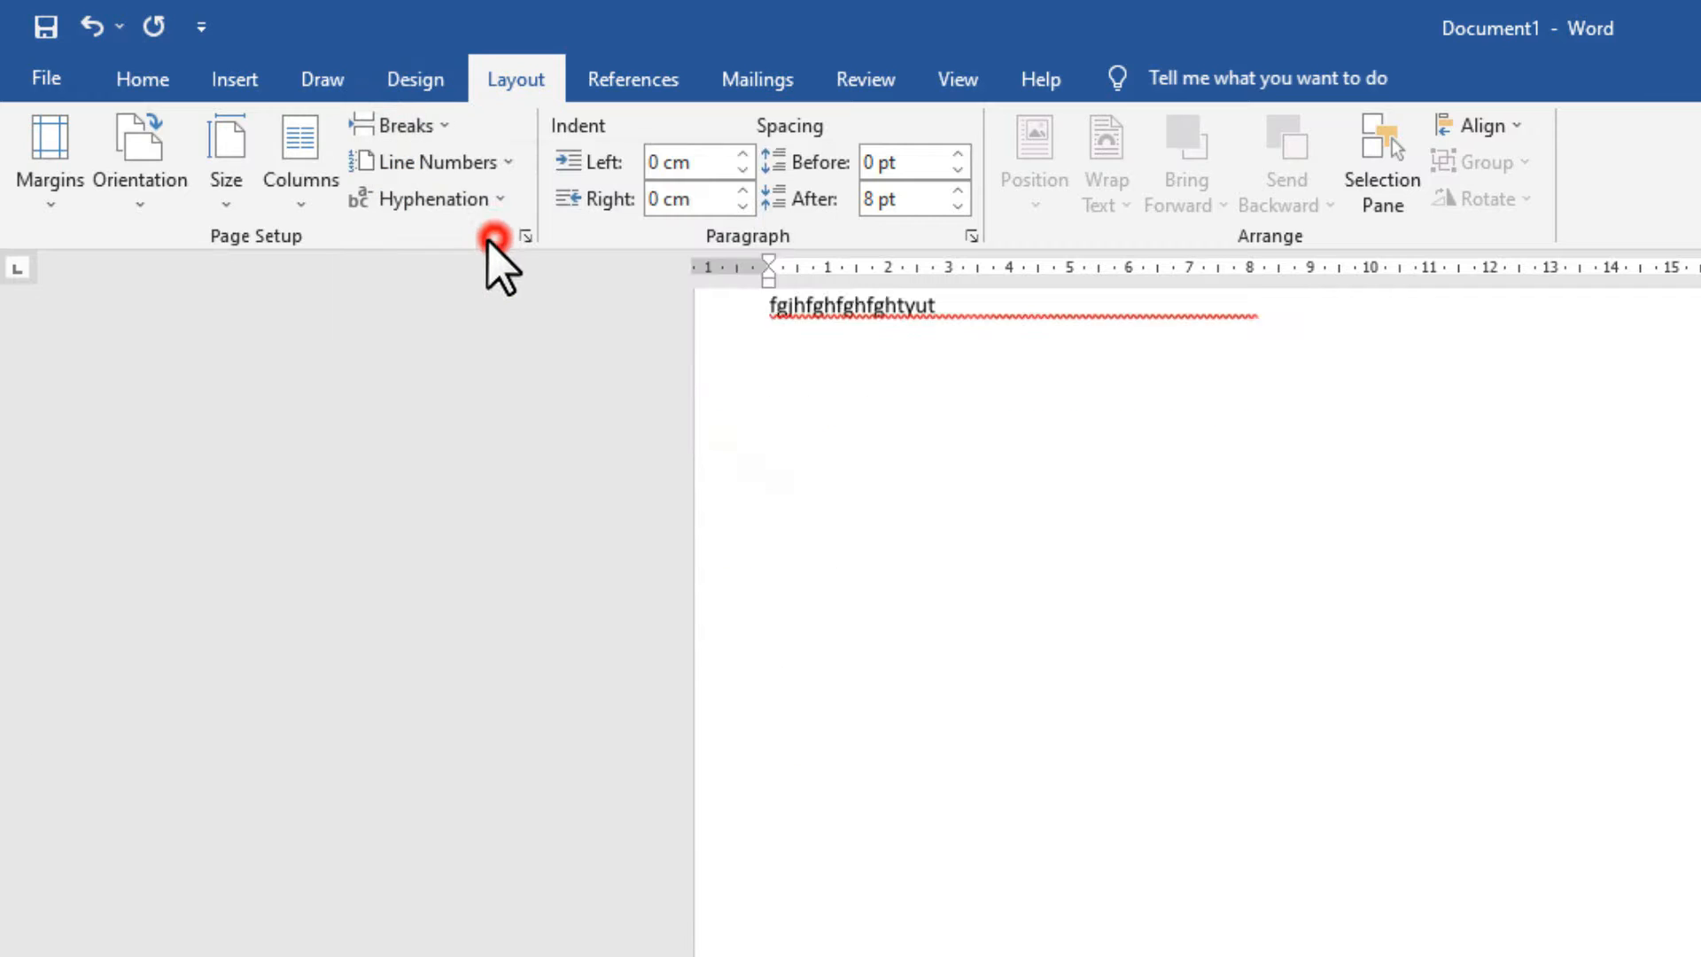
scroll(923, 631, "up", 3)
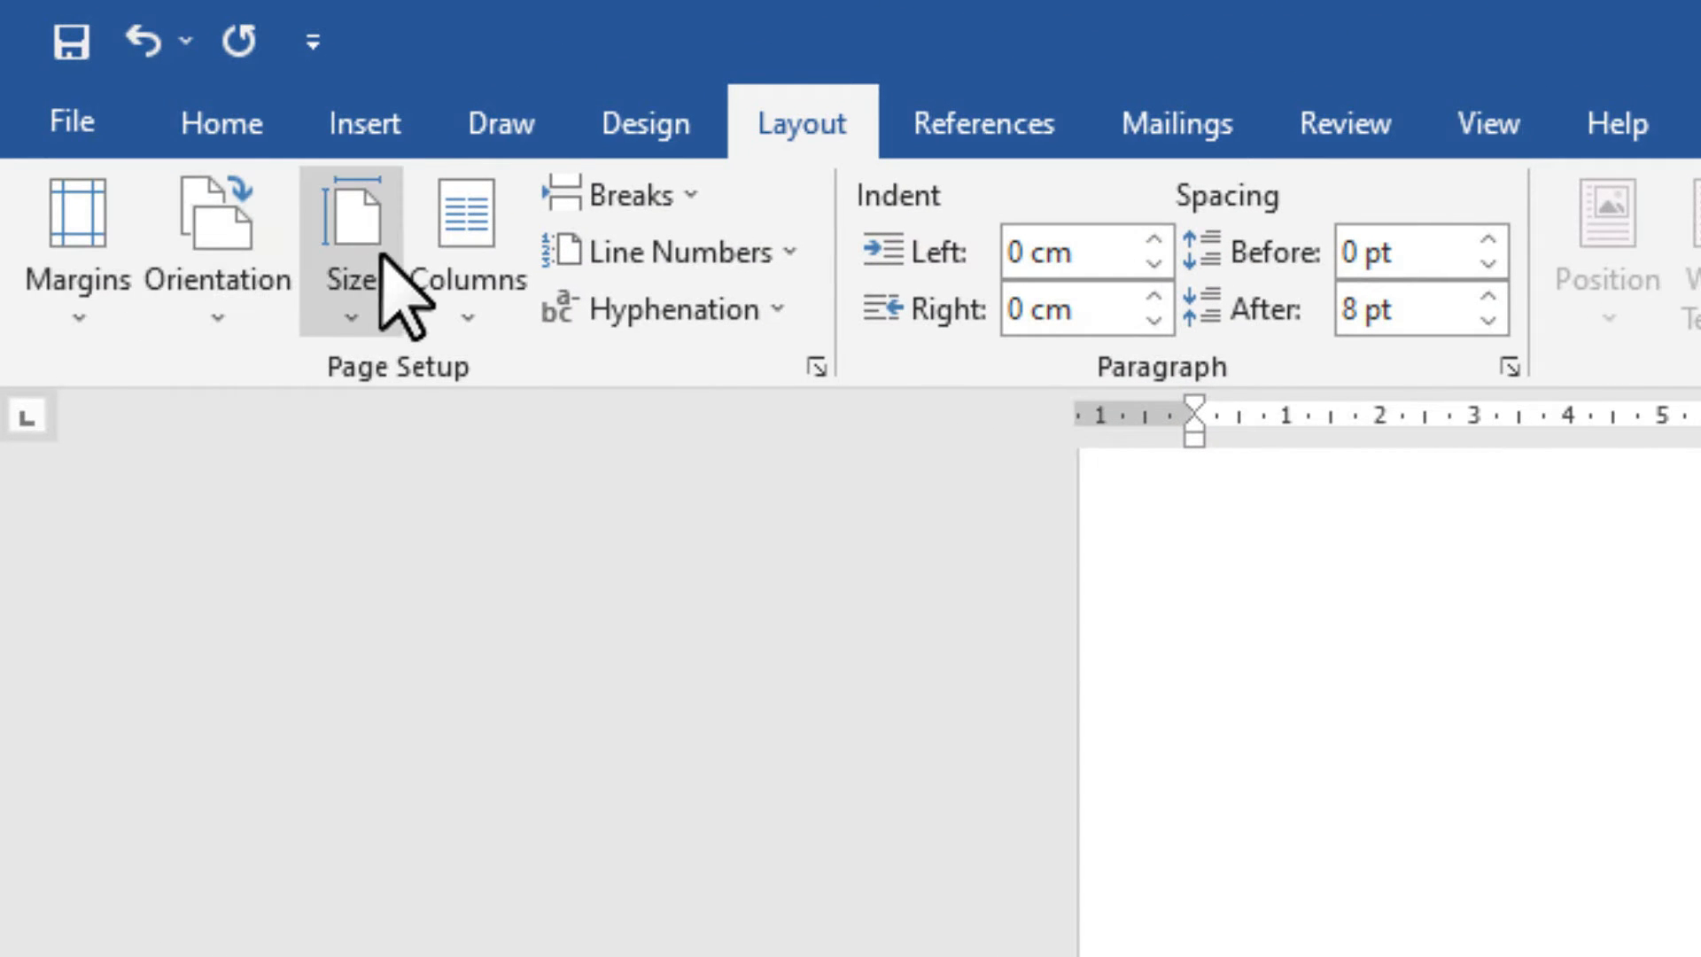
Split the page layout into two columns.
left_click(472, 329)
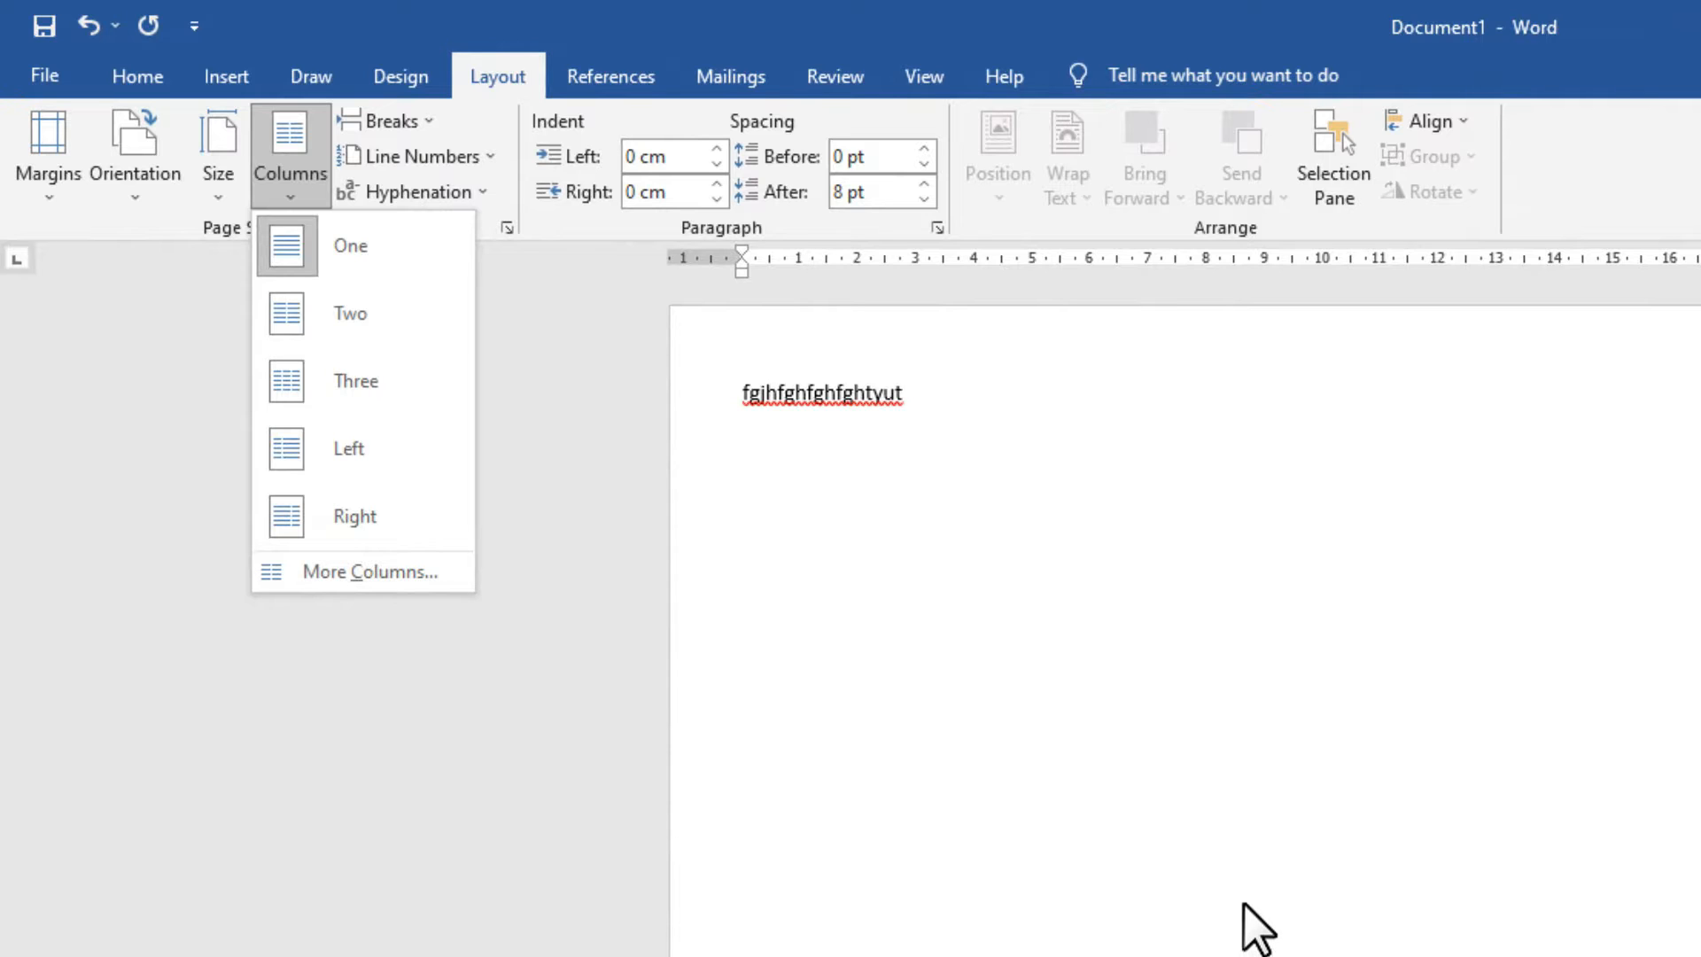
left_click(346, 313)
scroll(1240, 558, "up", 1)
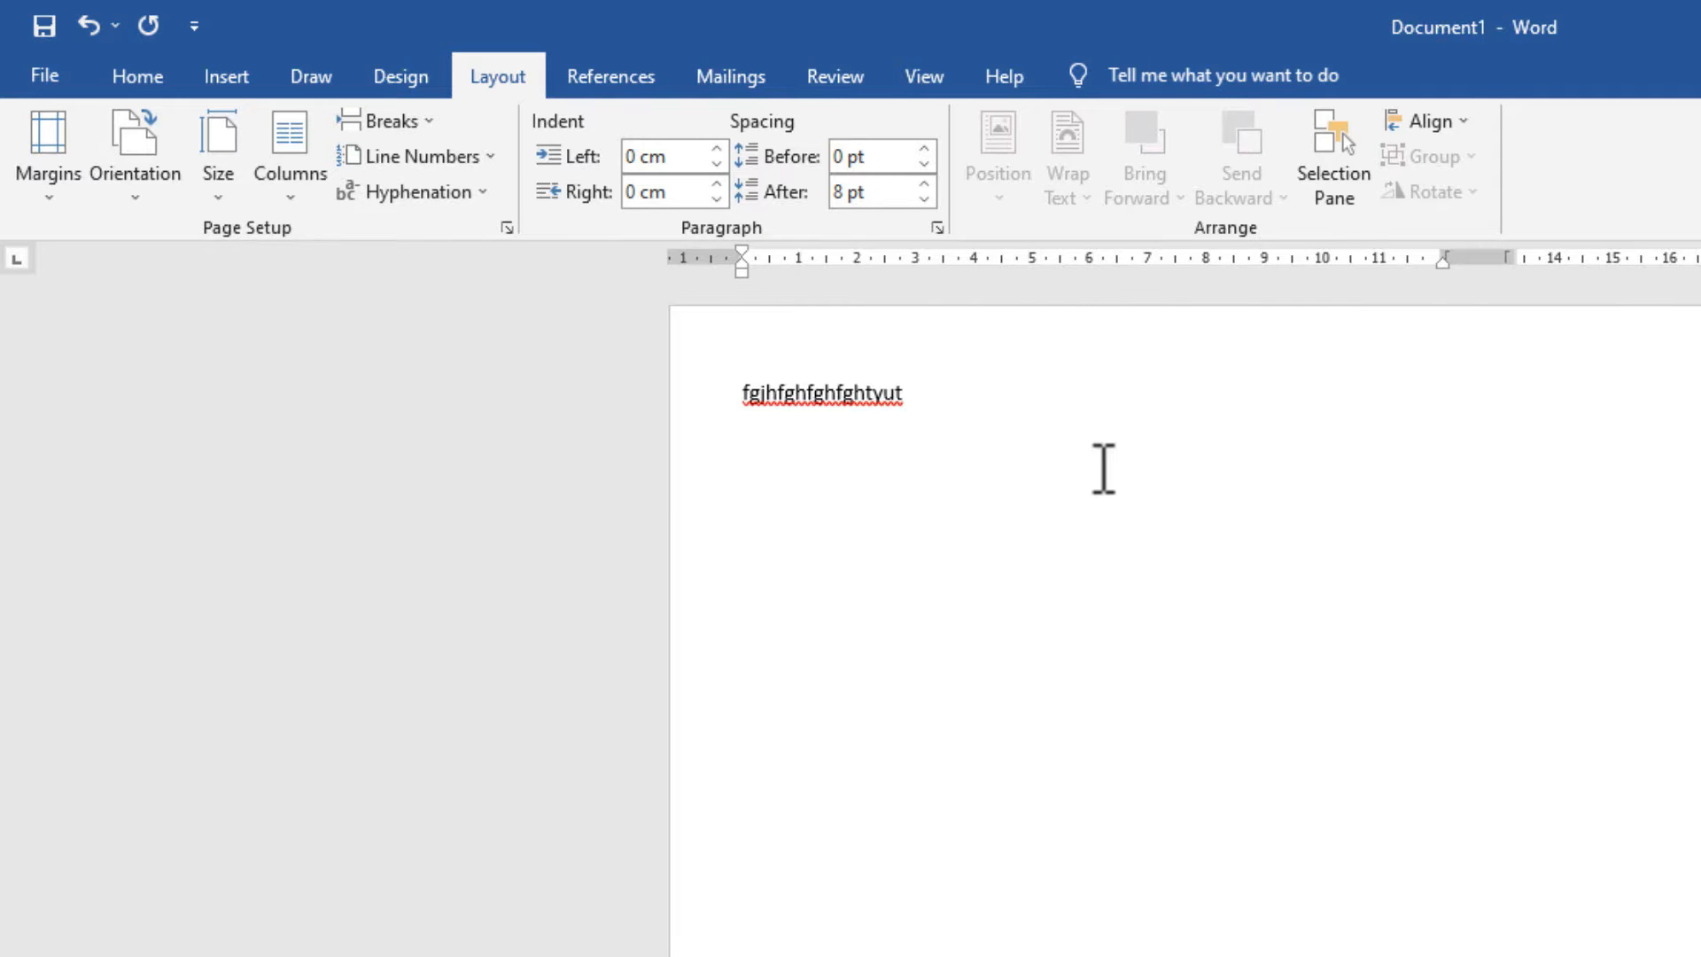
Return the page layout to a single column.
left_click(1632, 376)
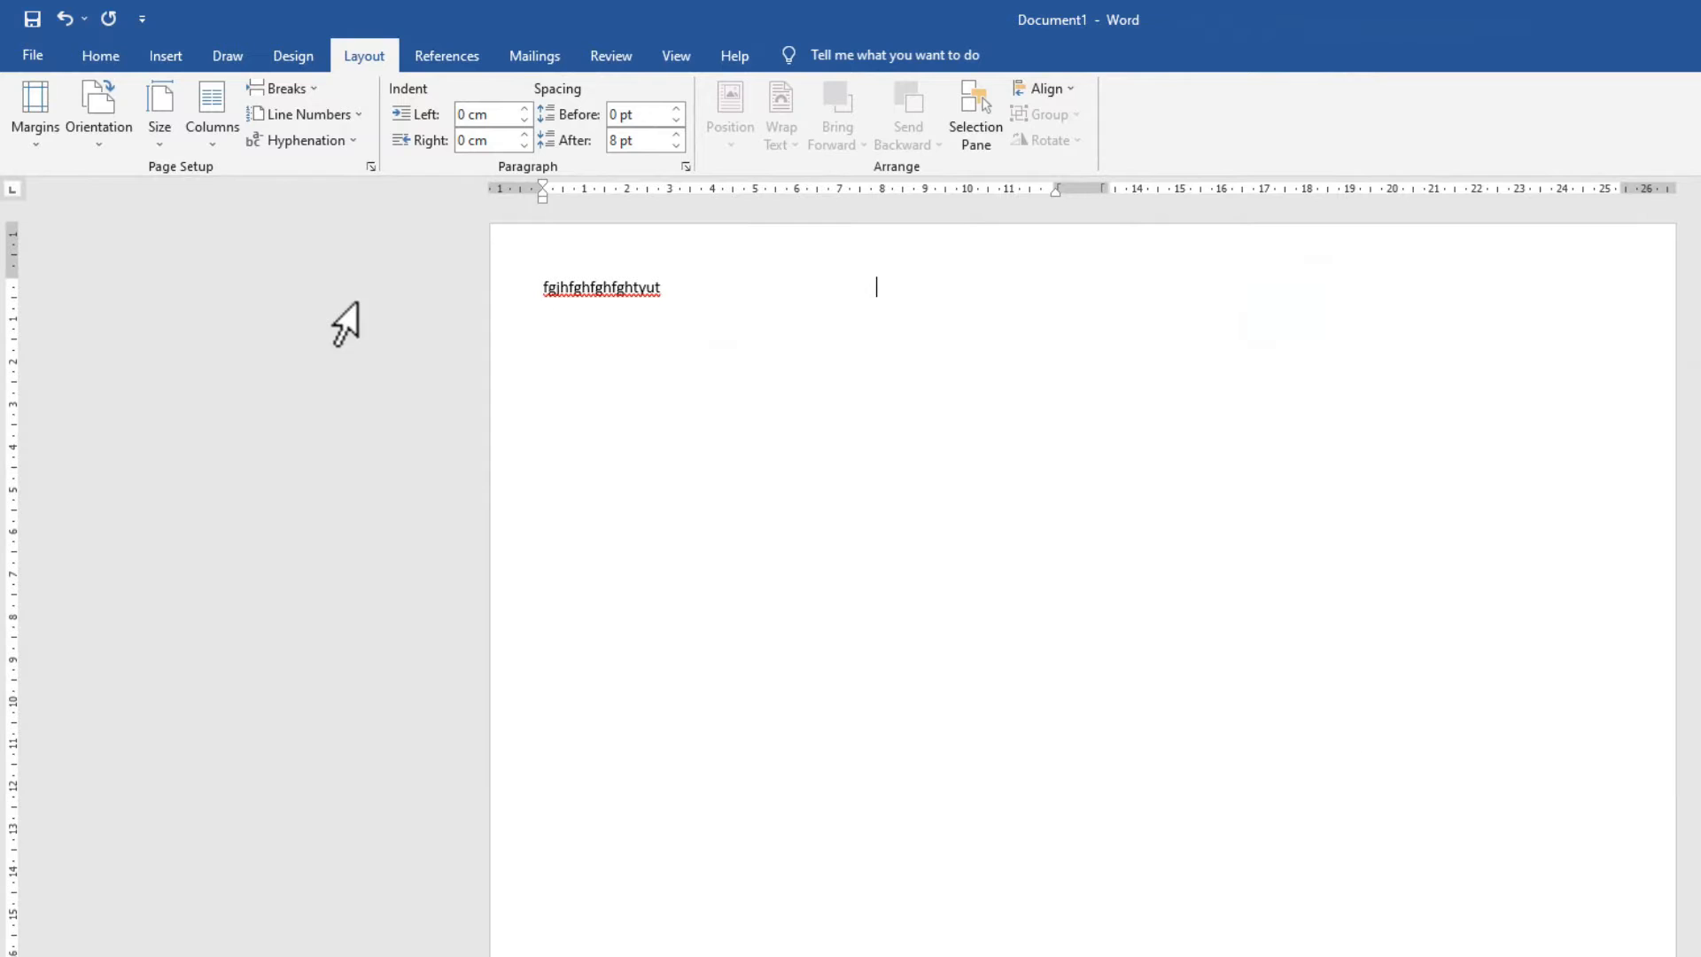
left_click(209, 142)
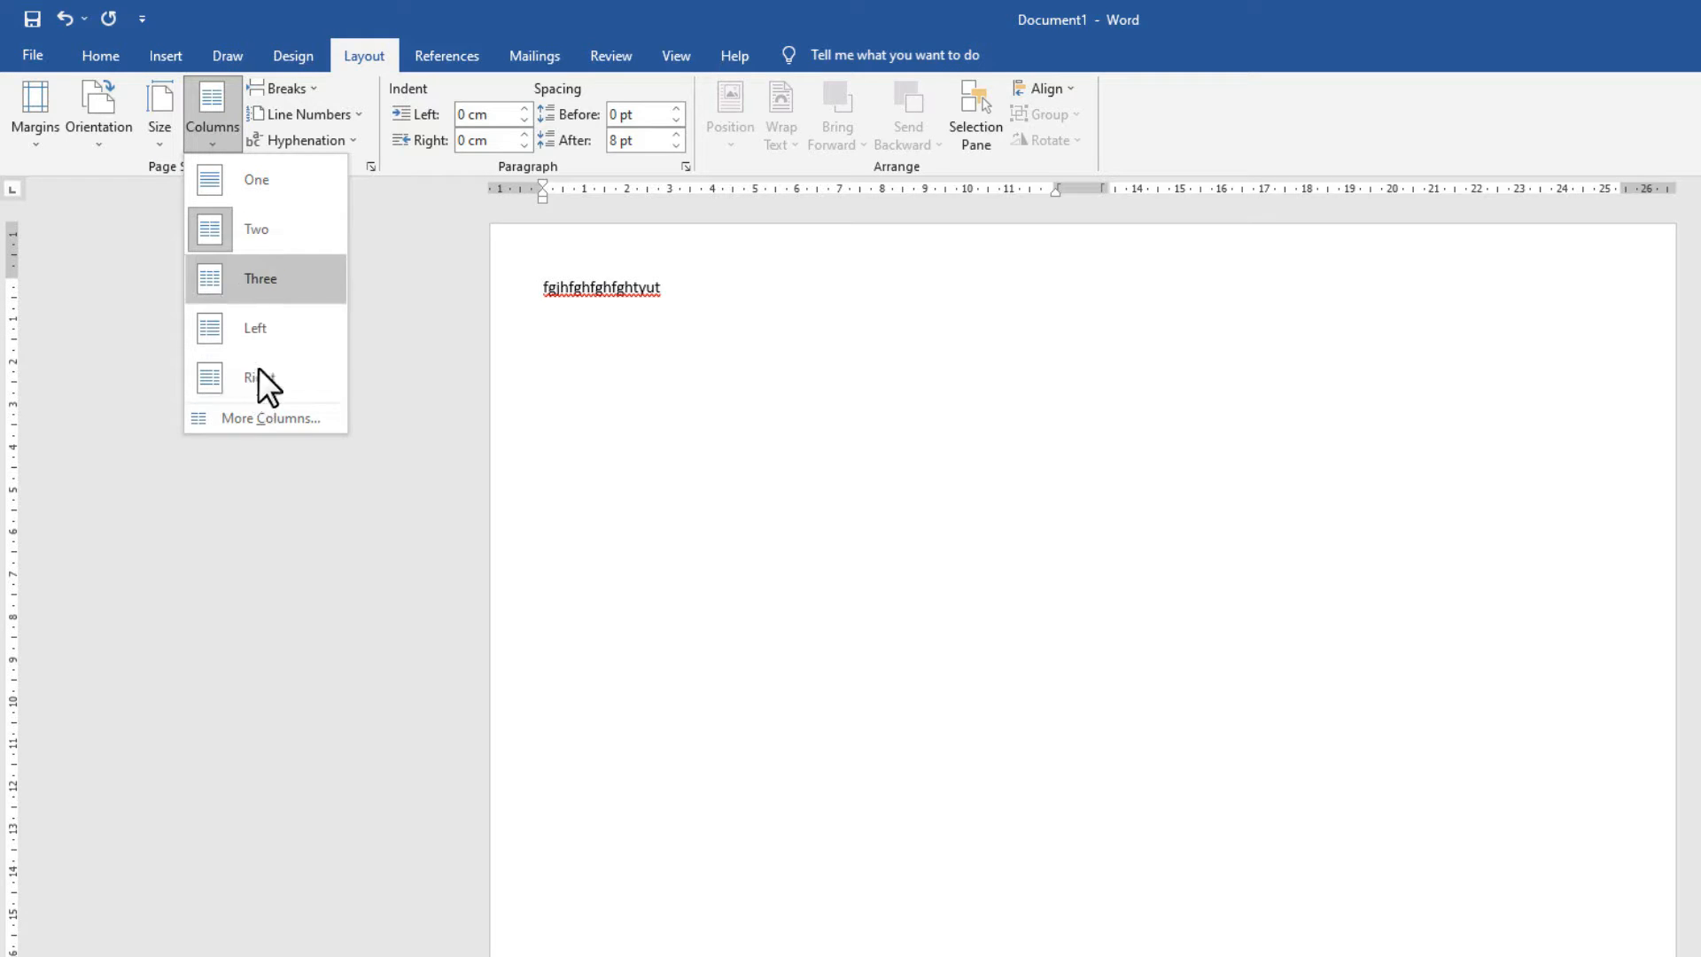
left_click(264, 192)
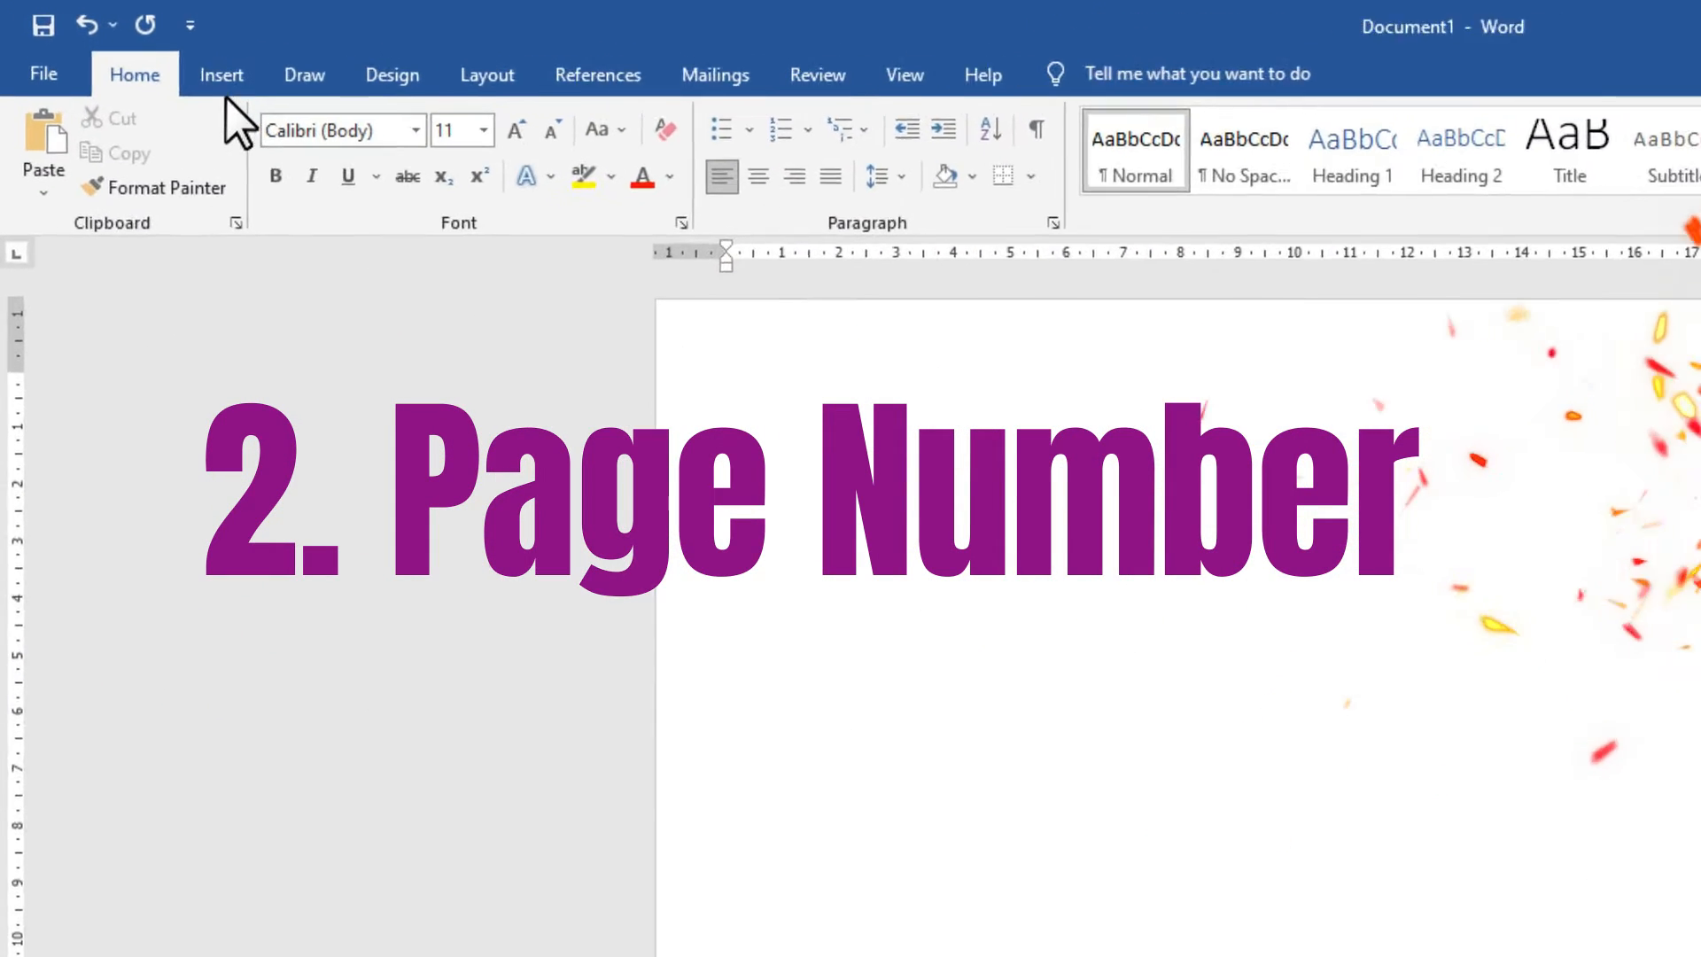
Insert an Accent Bar 2 page number at the bottom of the page, reading '1 | Page'.
left_click(223, 88)
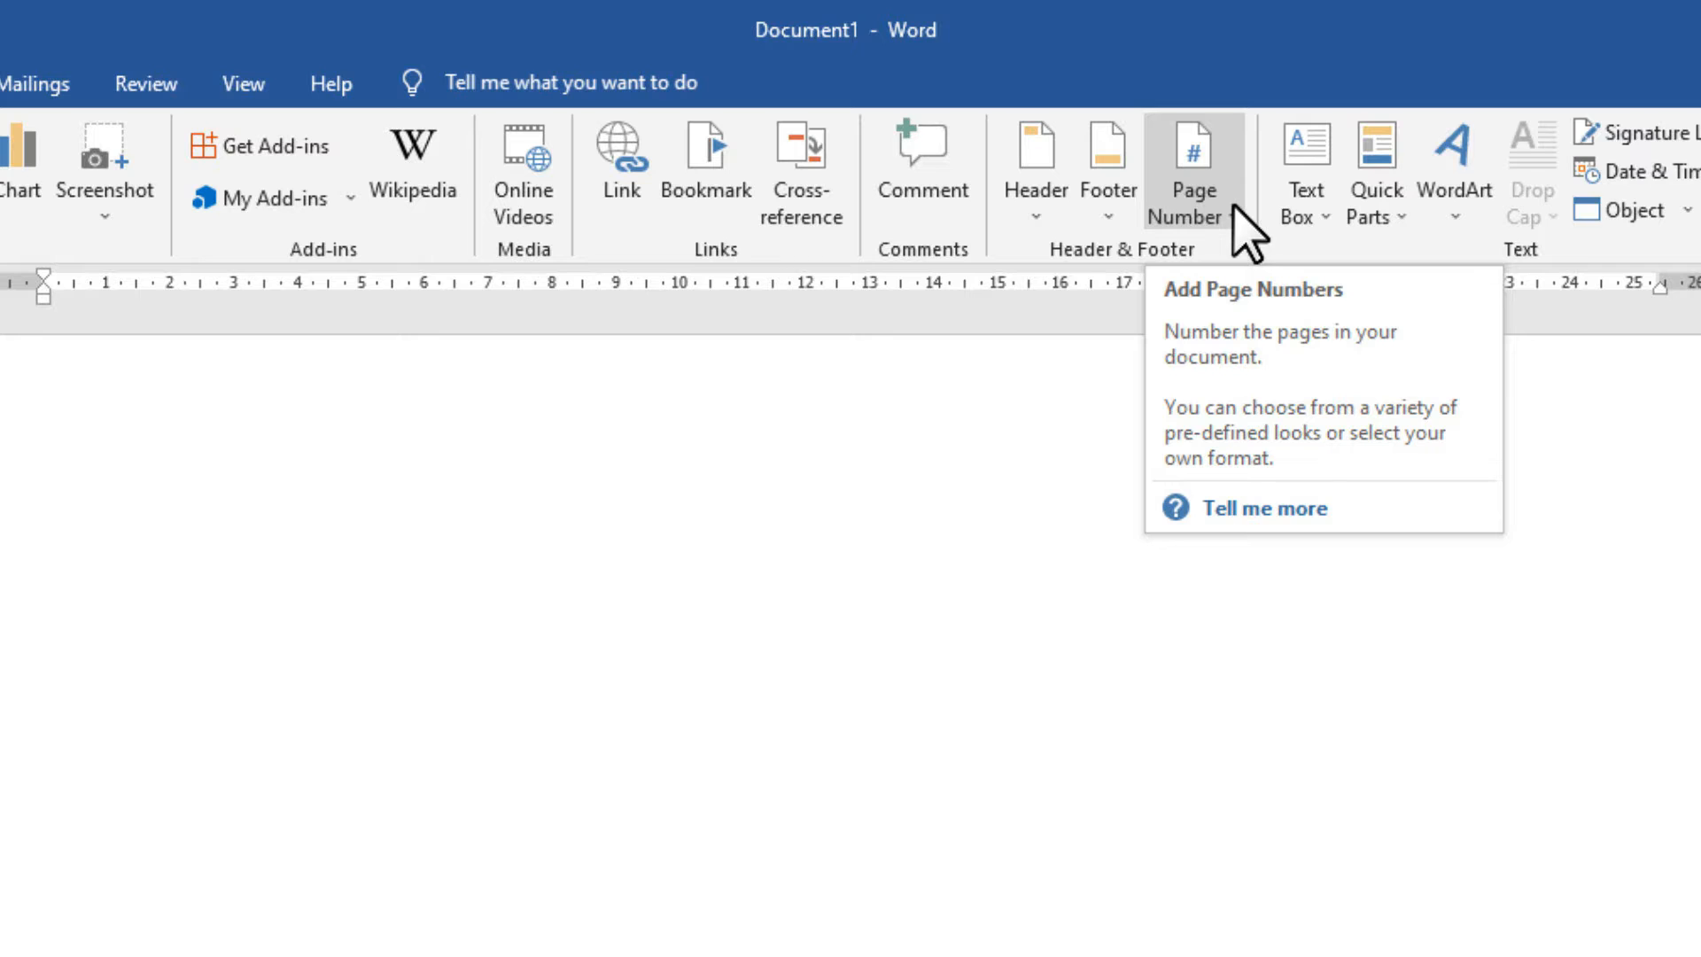
left_click(1237, 221)
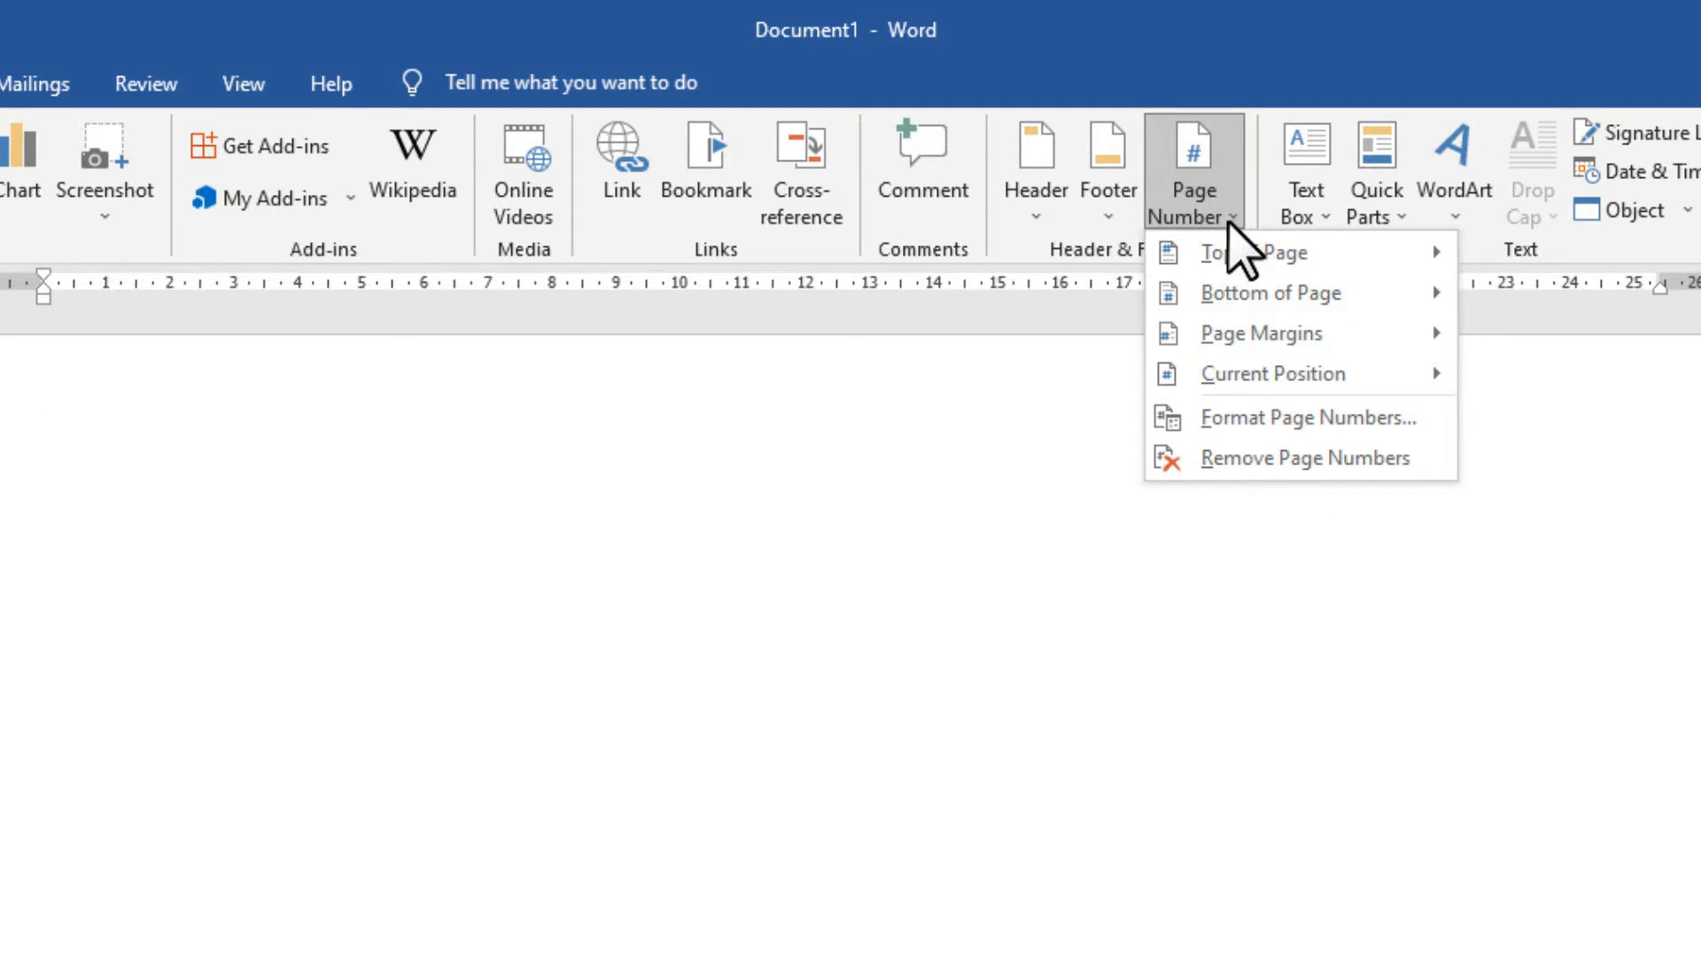
left_click(1219, 248)
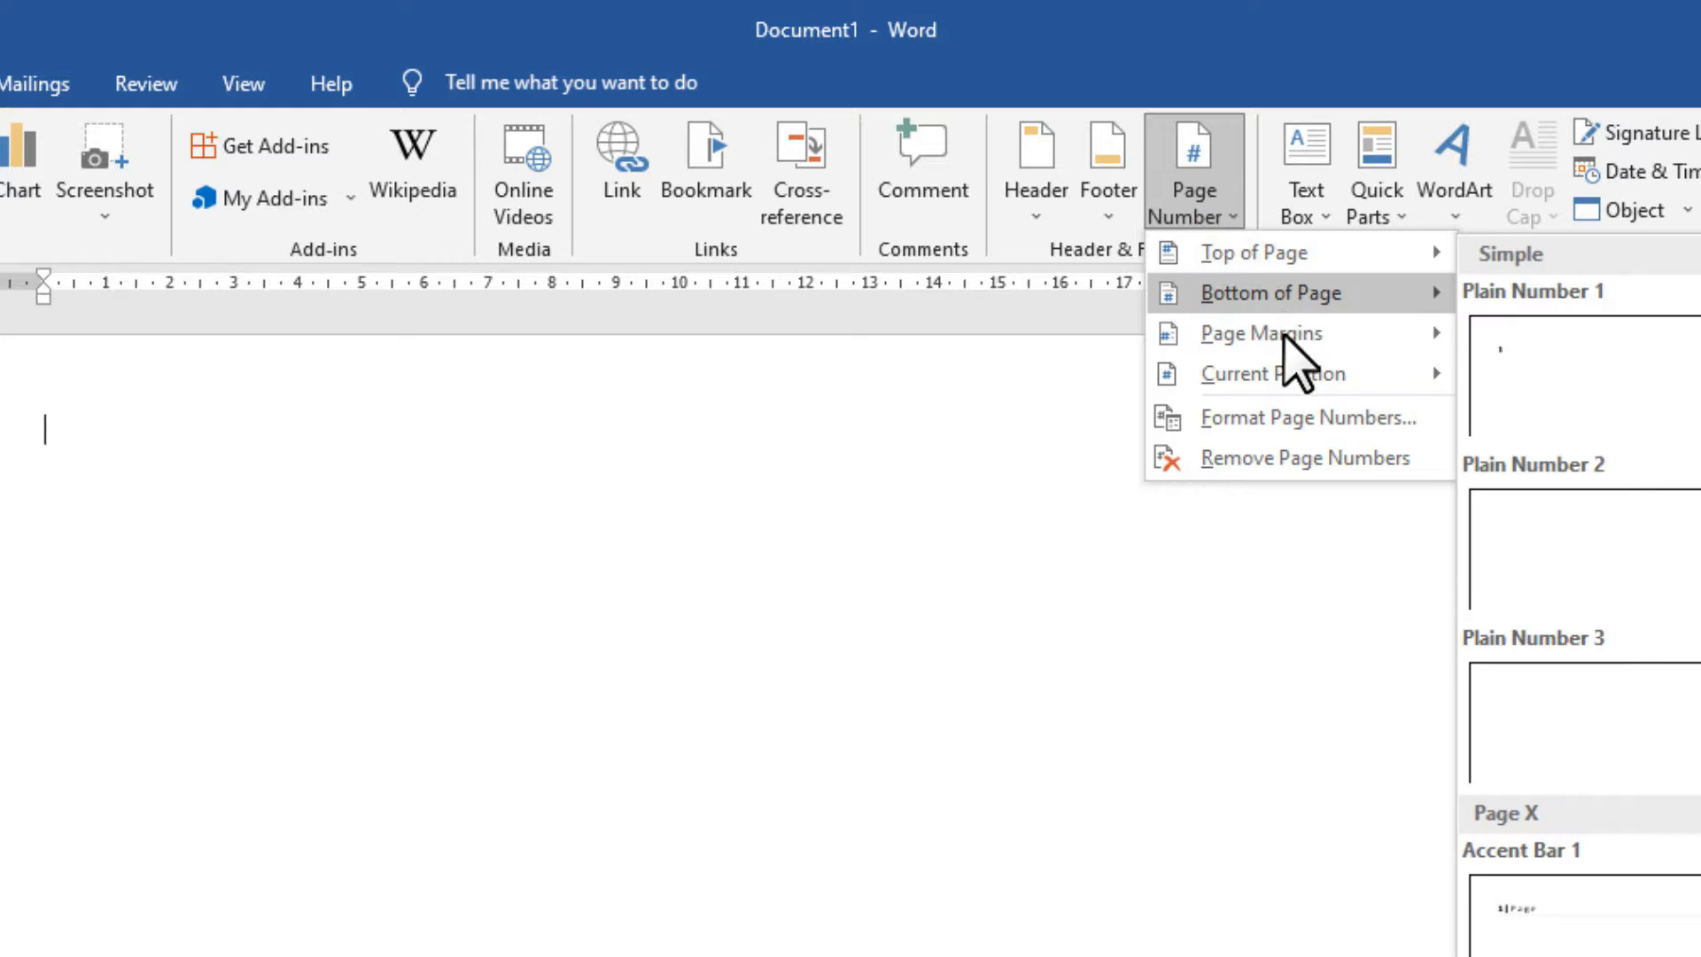
mouse_move(1285, 347)
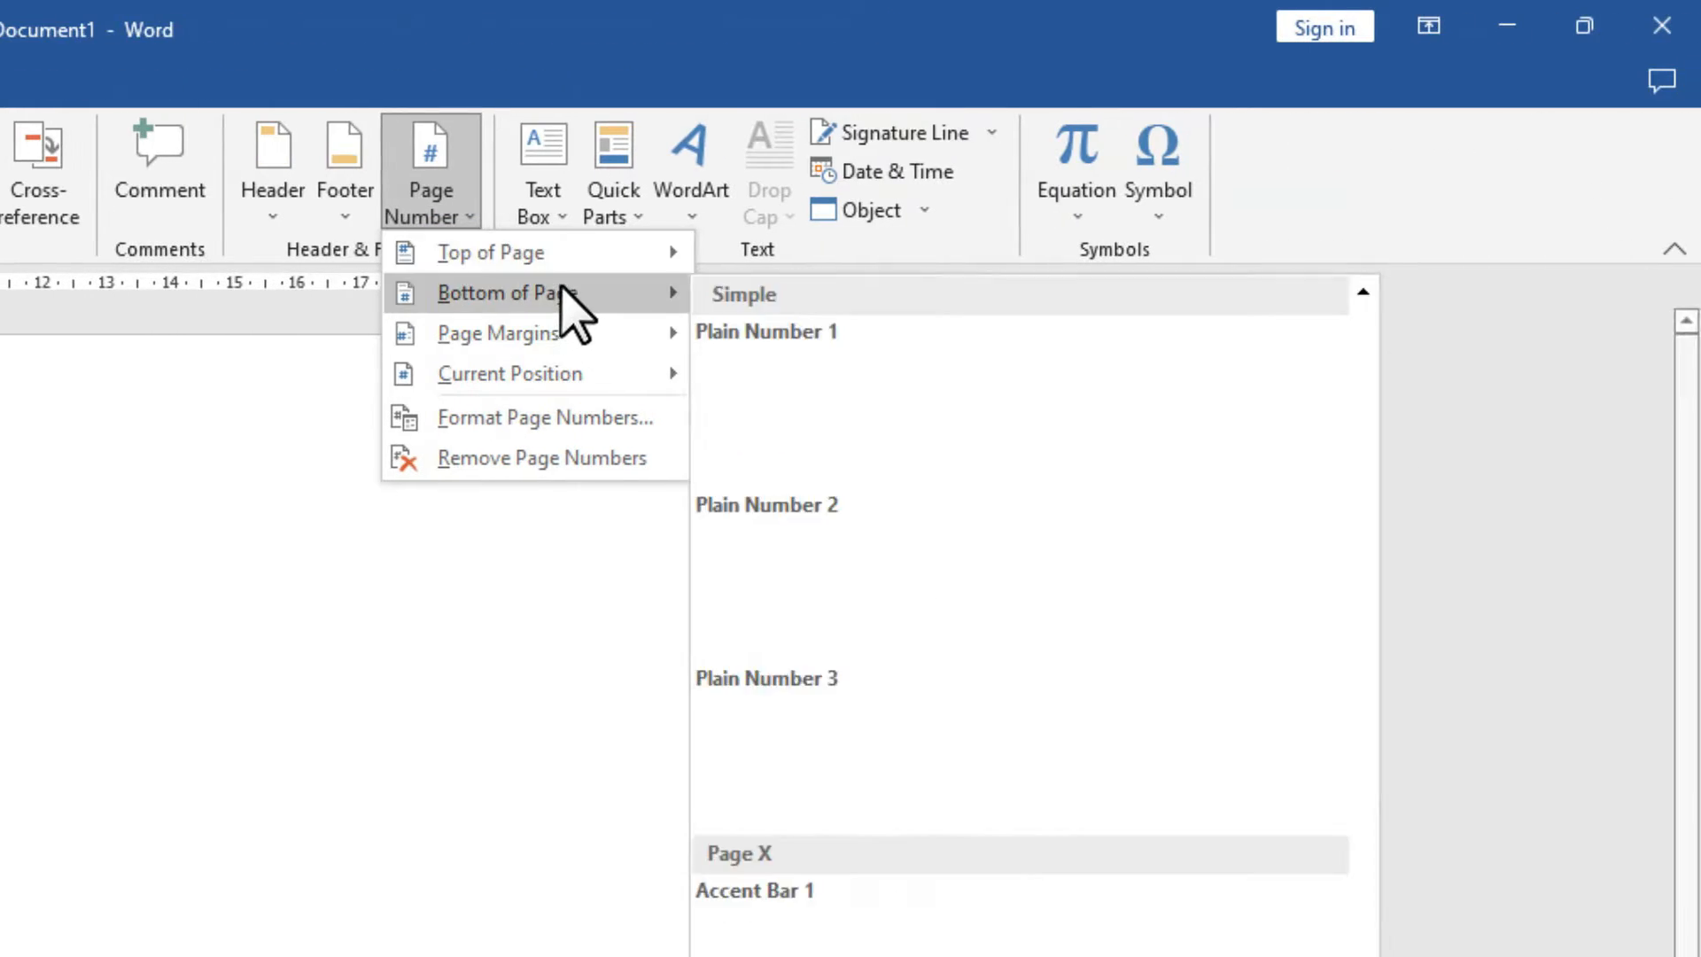
mouse_move(571, 269)
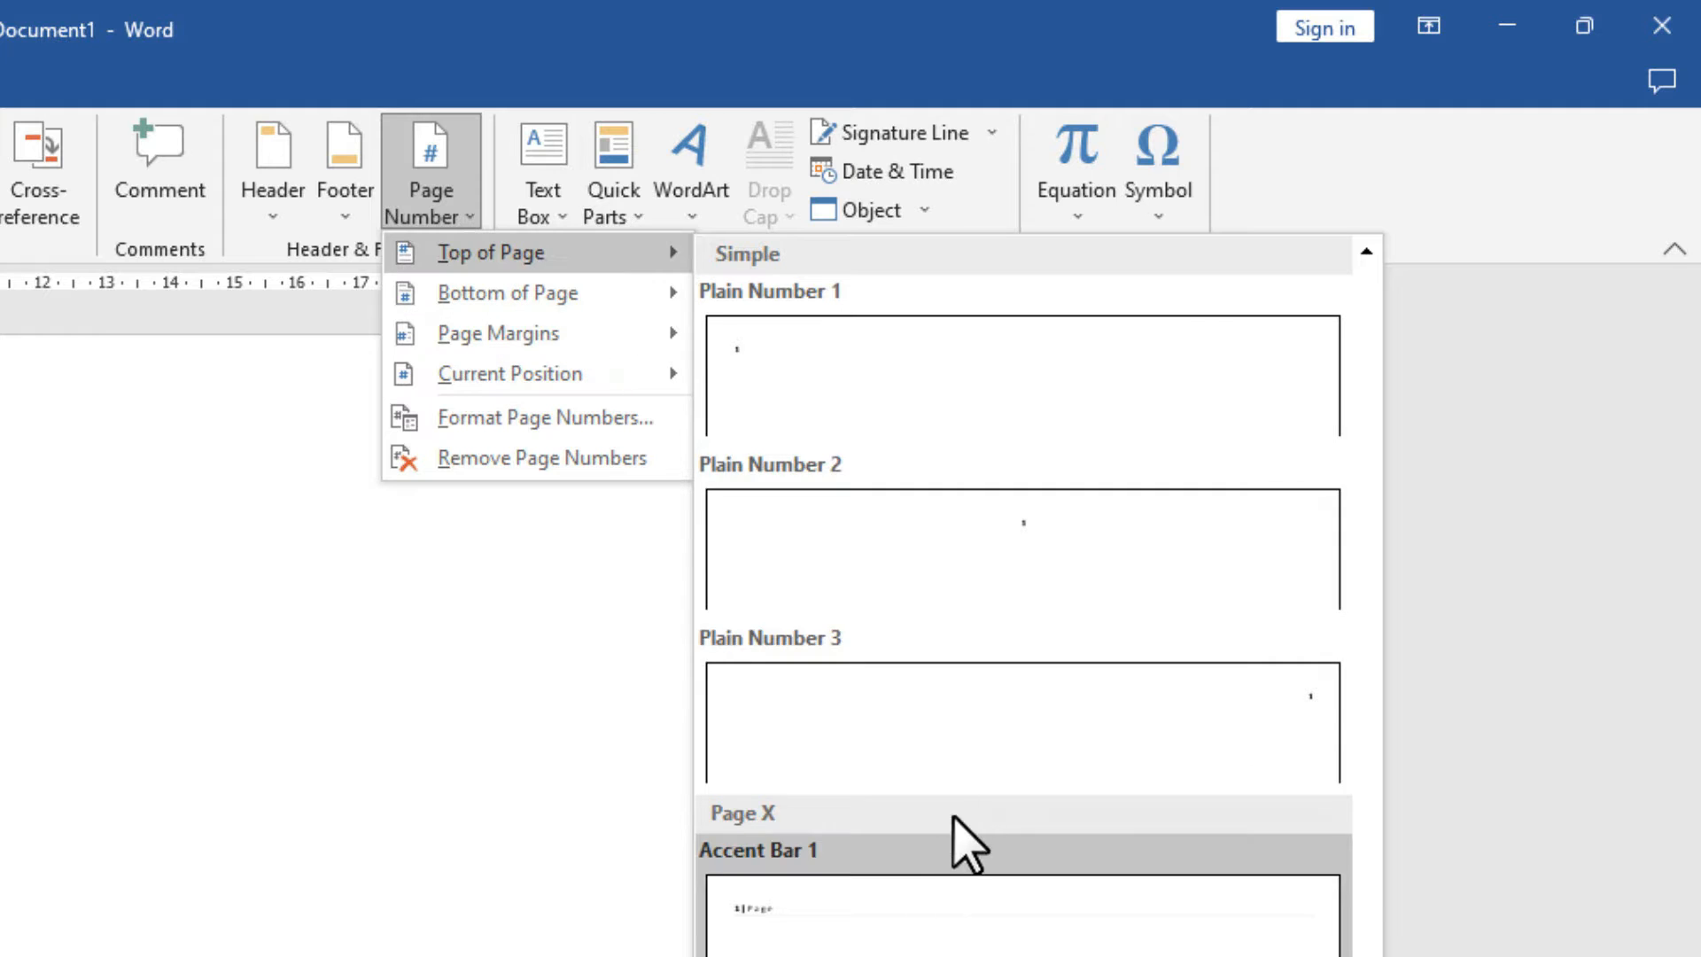
mouse_move(539, 295)
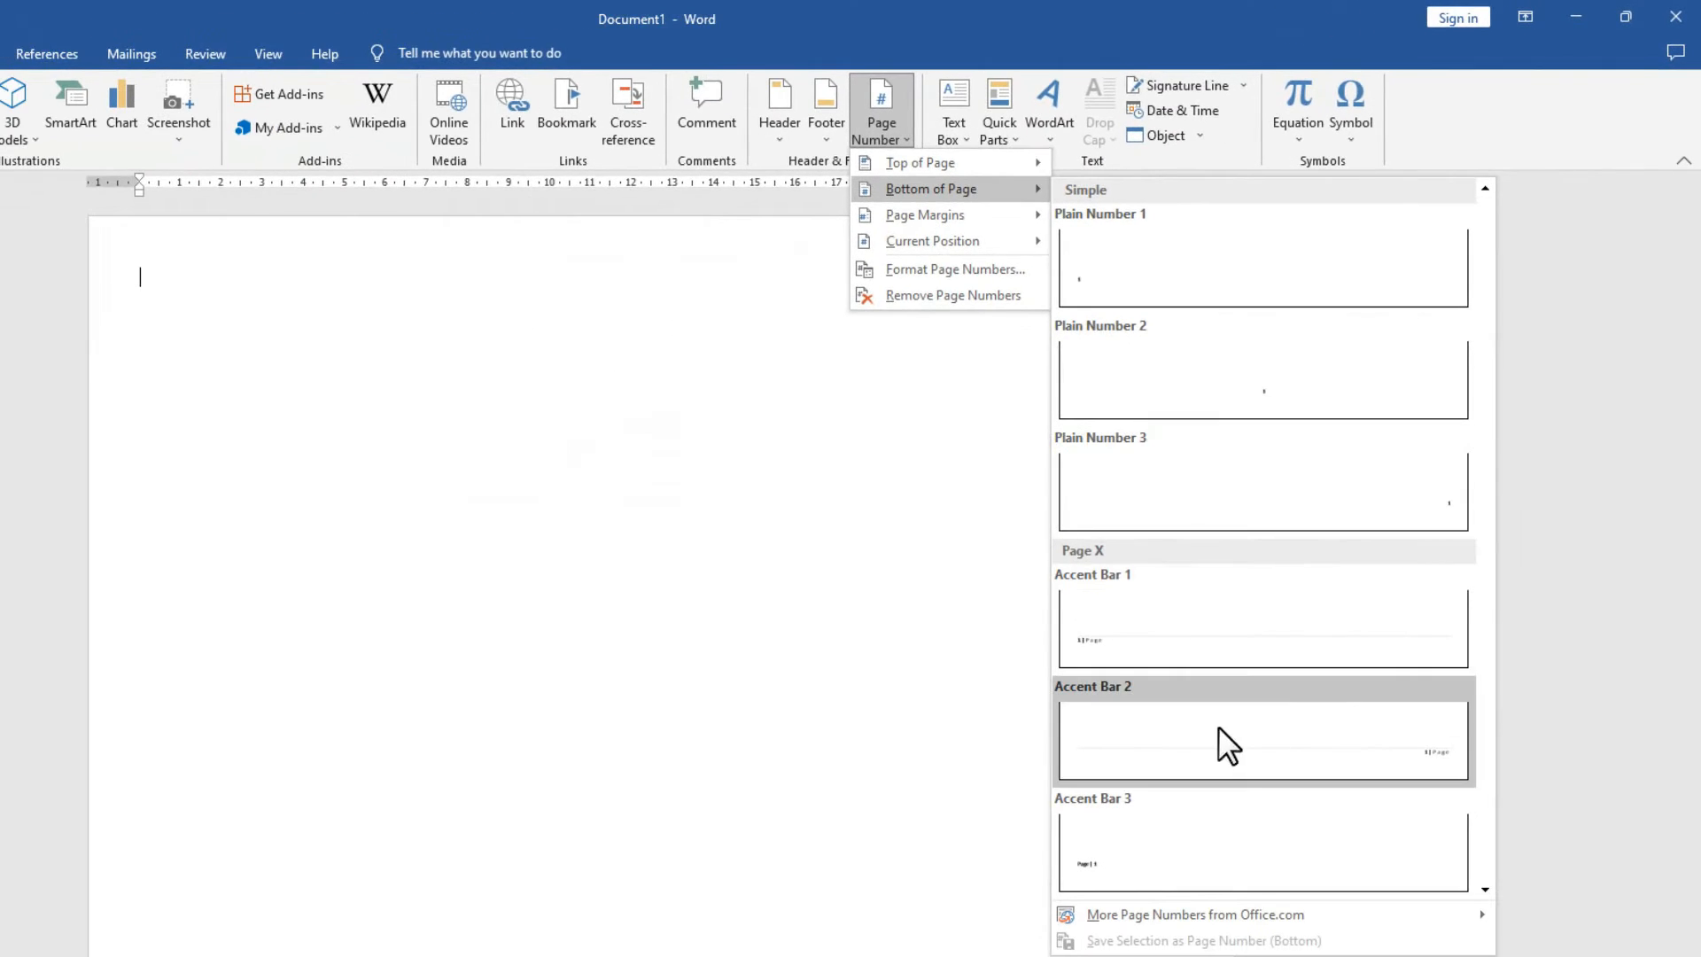
left_click(1228, 726)
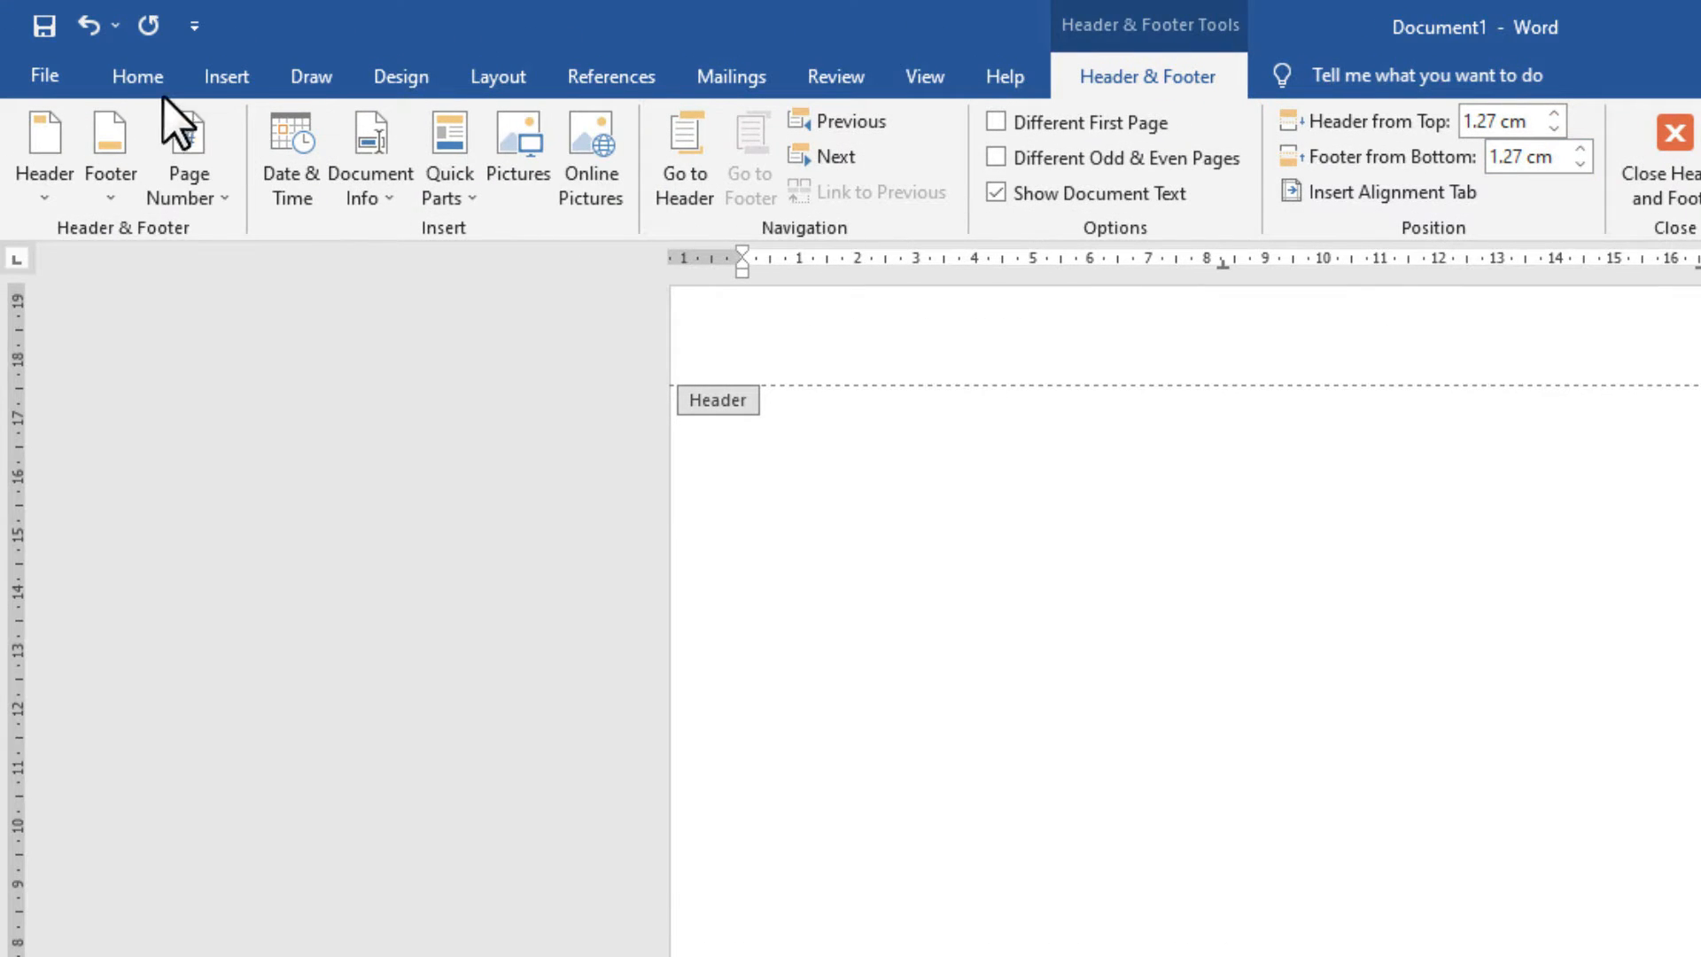
Choose the 1, 2, 3 number format in the Page Number Format settings.
left_click(227, 76)
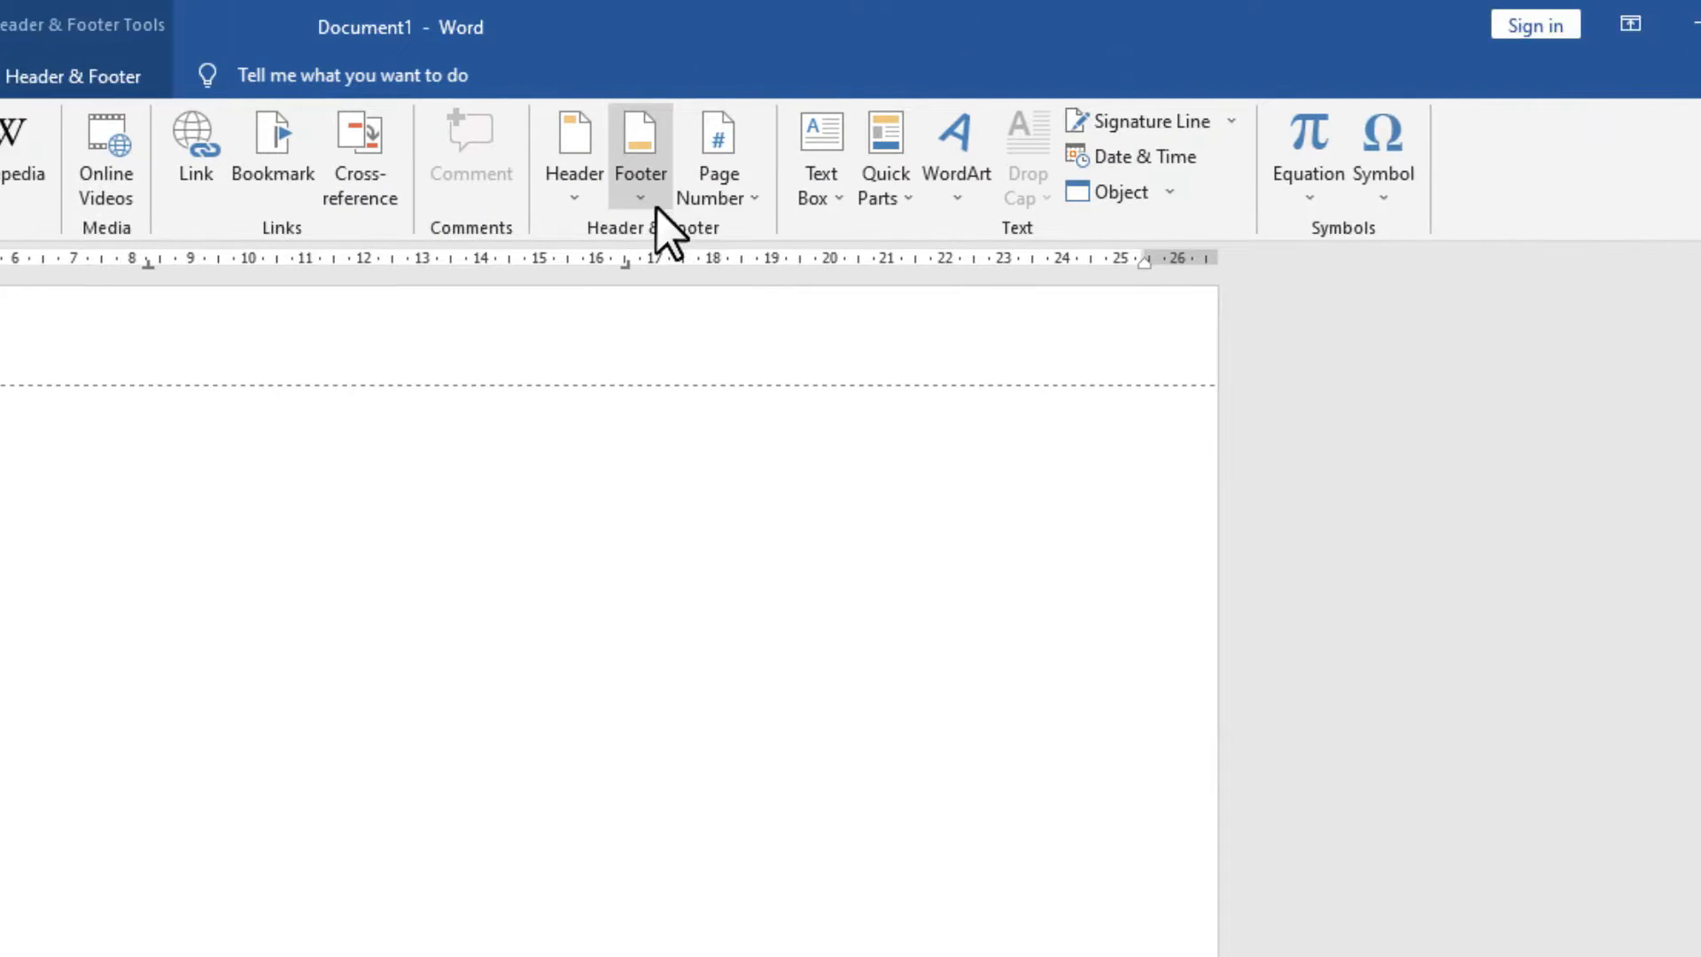
left_click(754, 197)
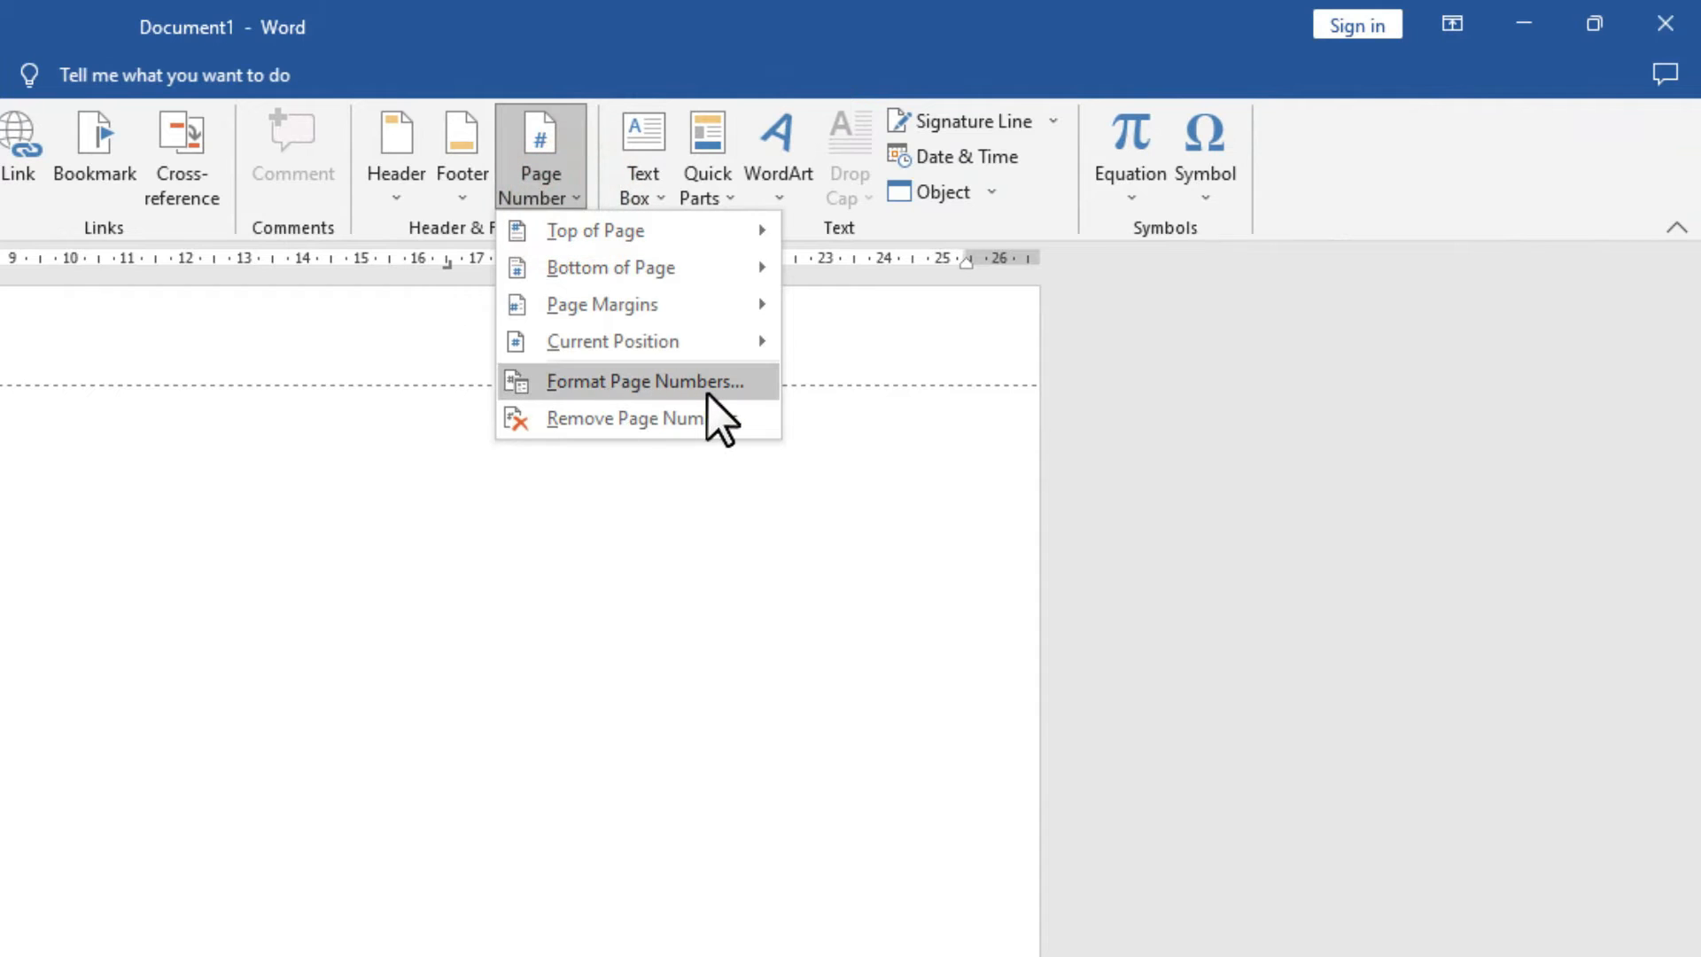
left_click(655, 395)
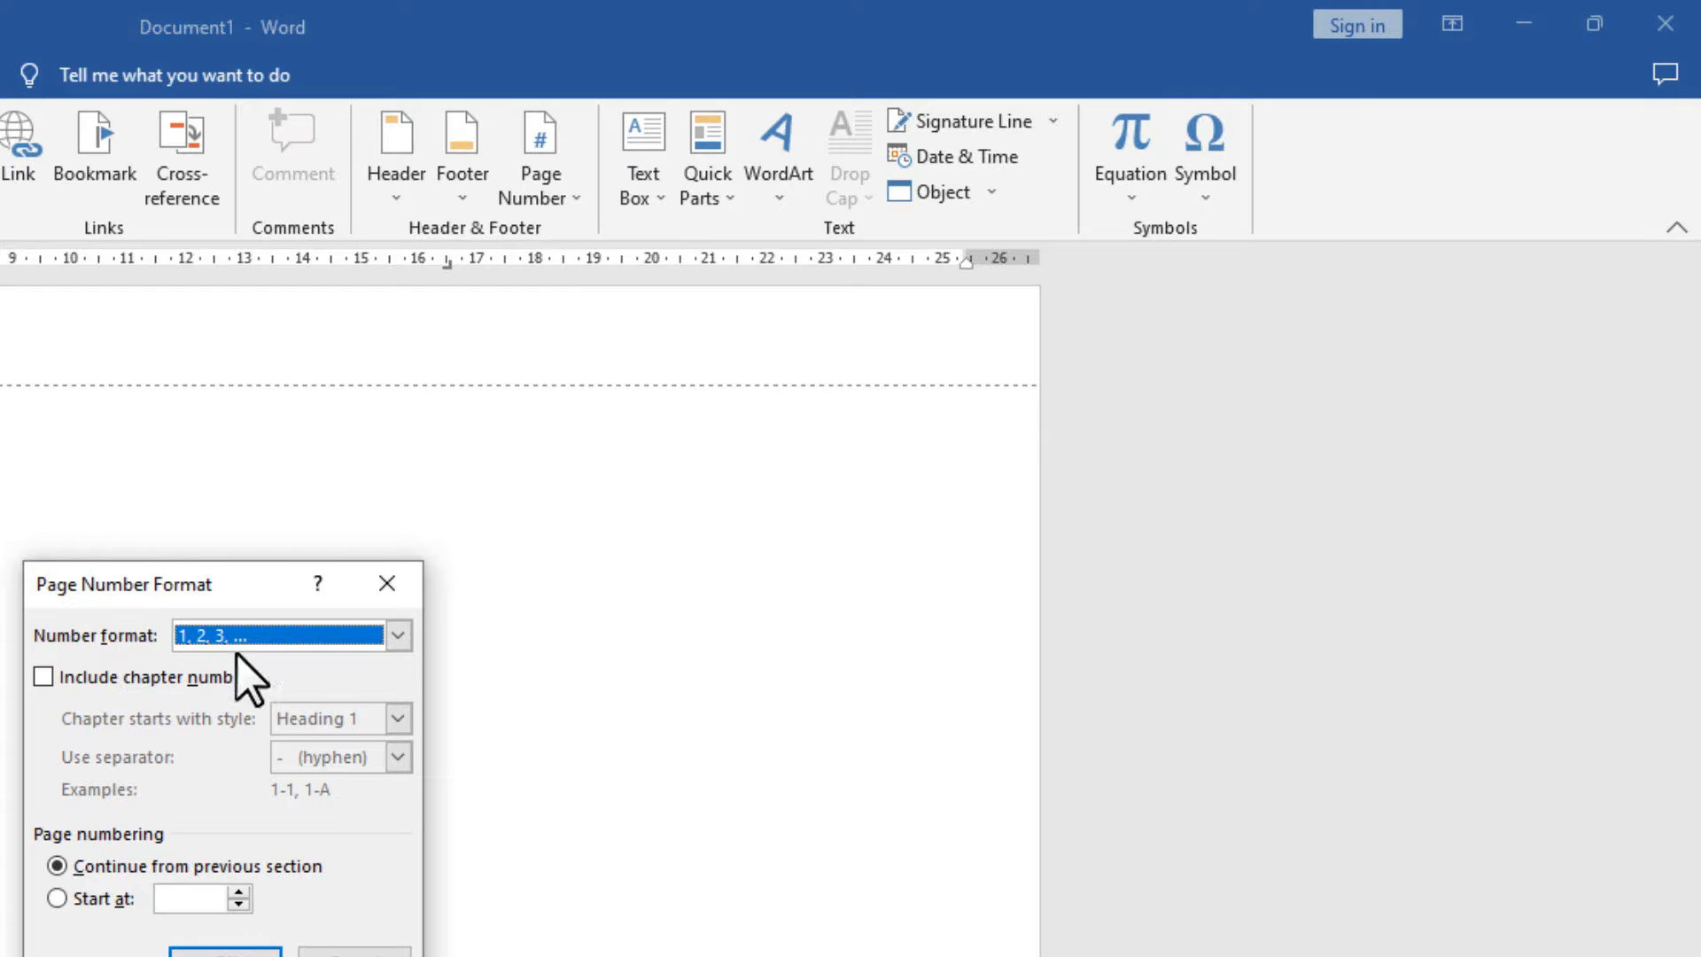
left_click(398, 636)
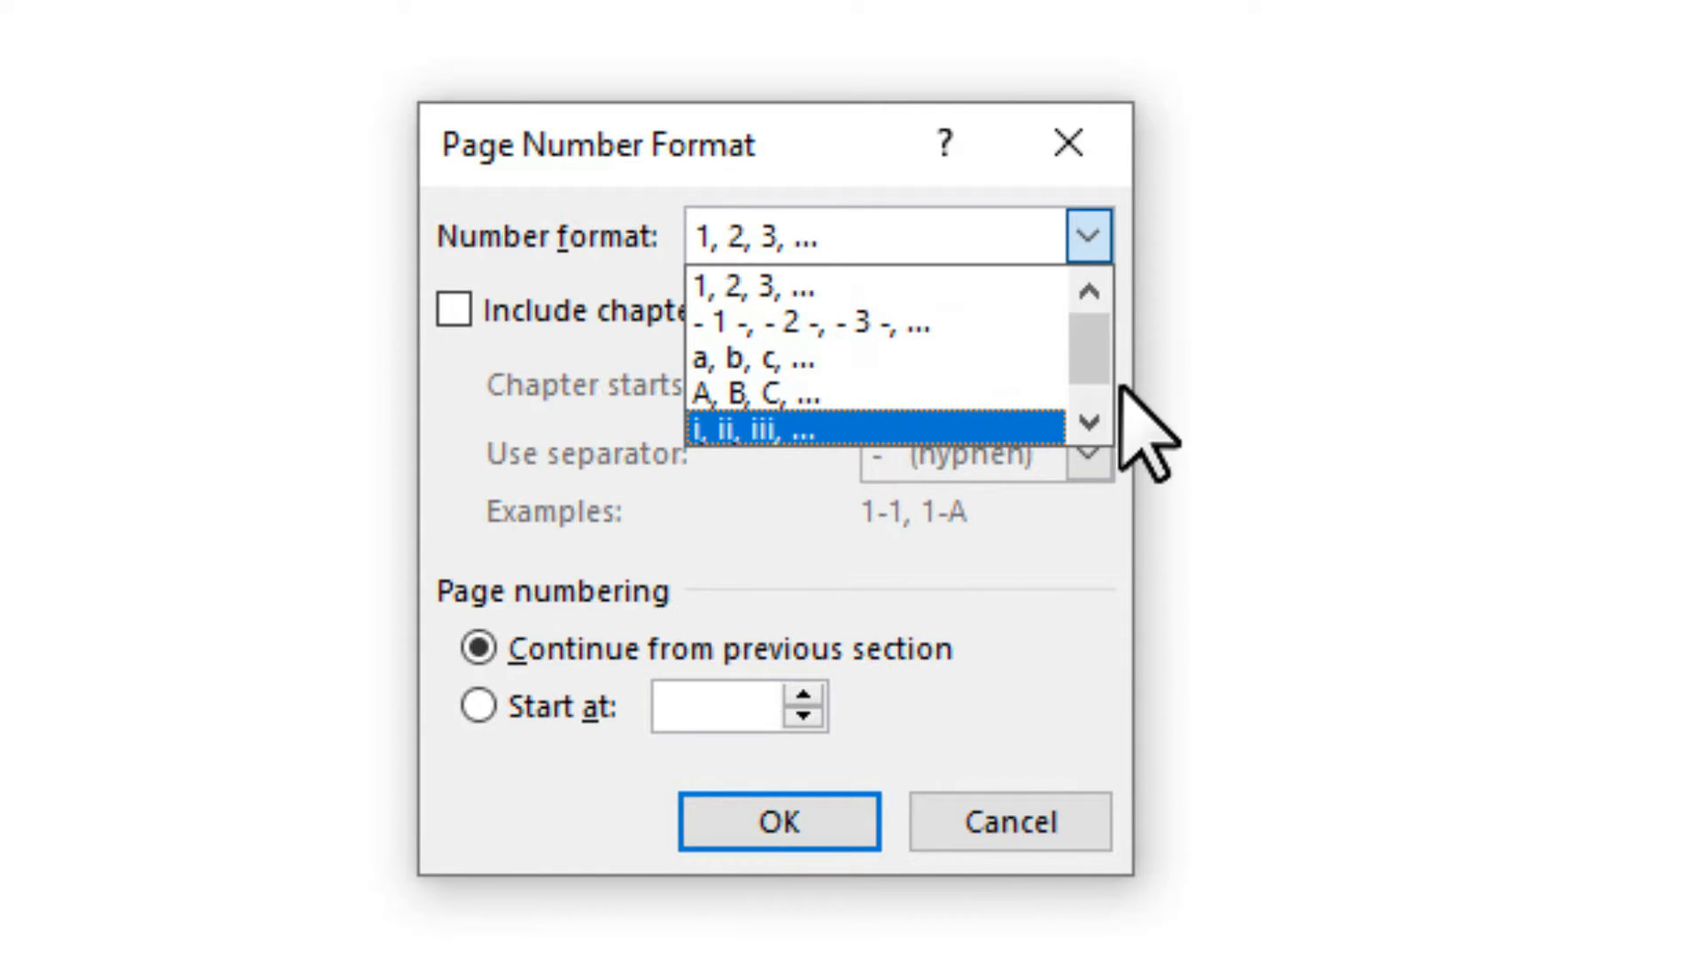
left_click_drag(1098, 358, 1096, 398)
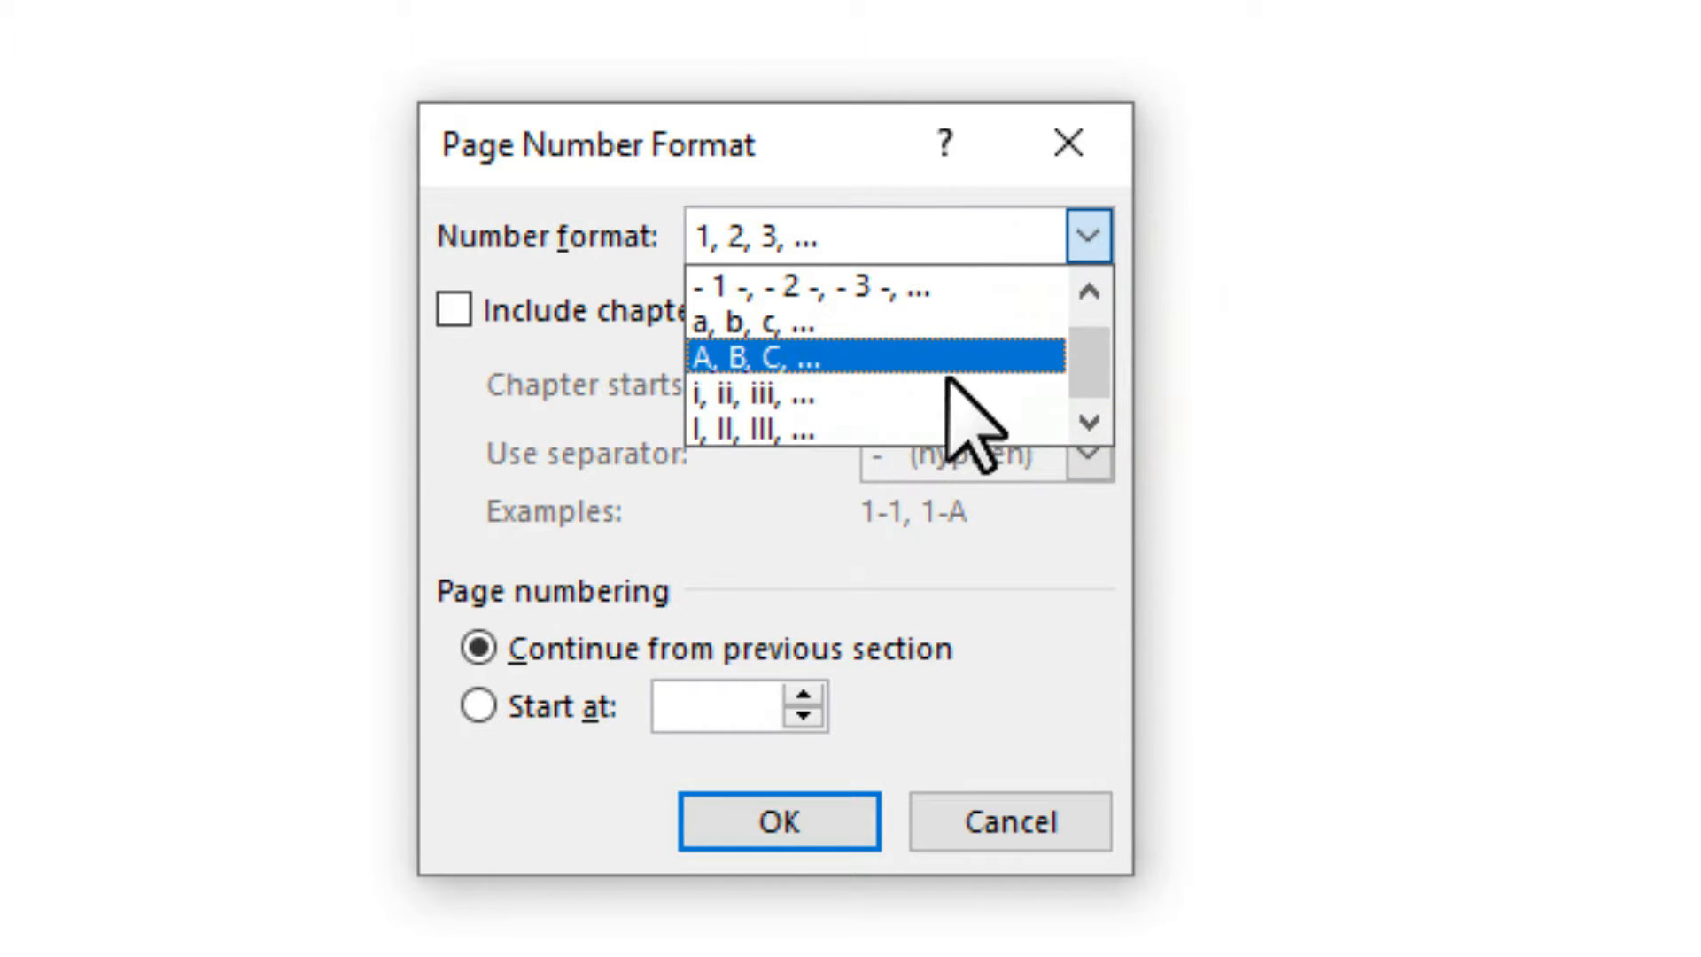
left_click(1099, 341)
left_click_drag(1100, 331, 823, 278)
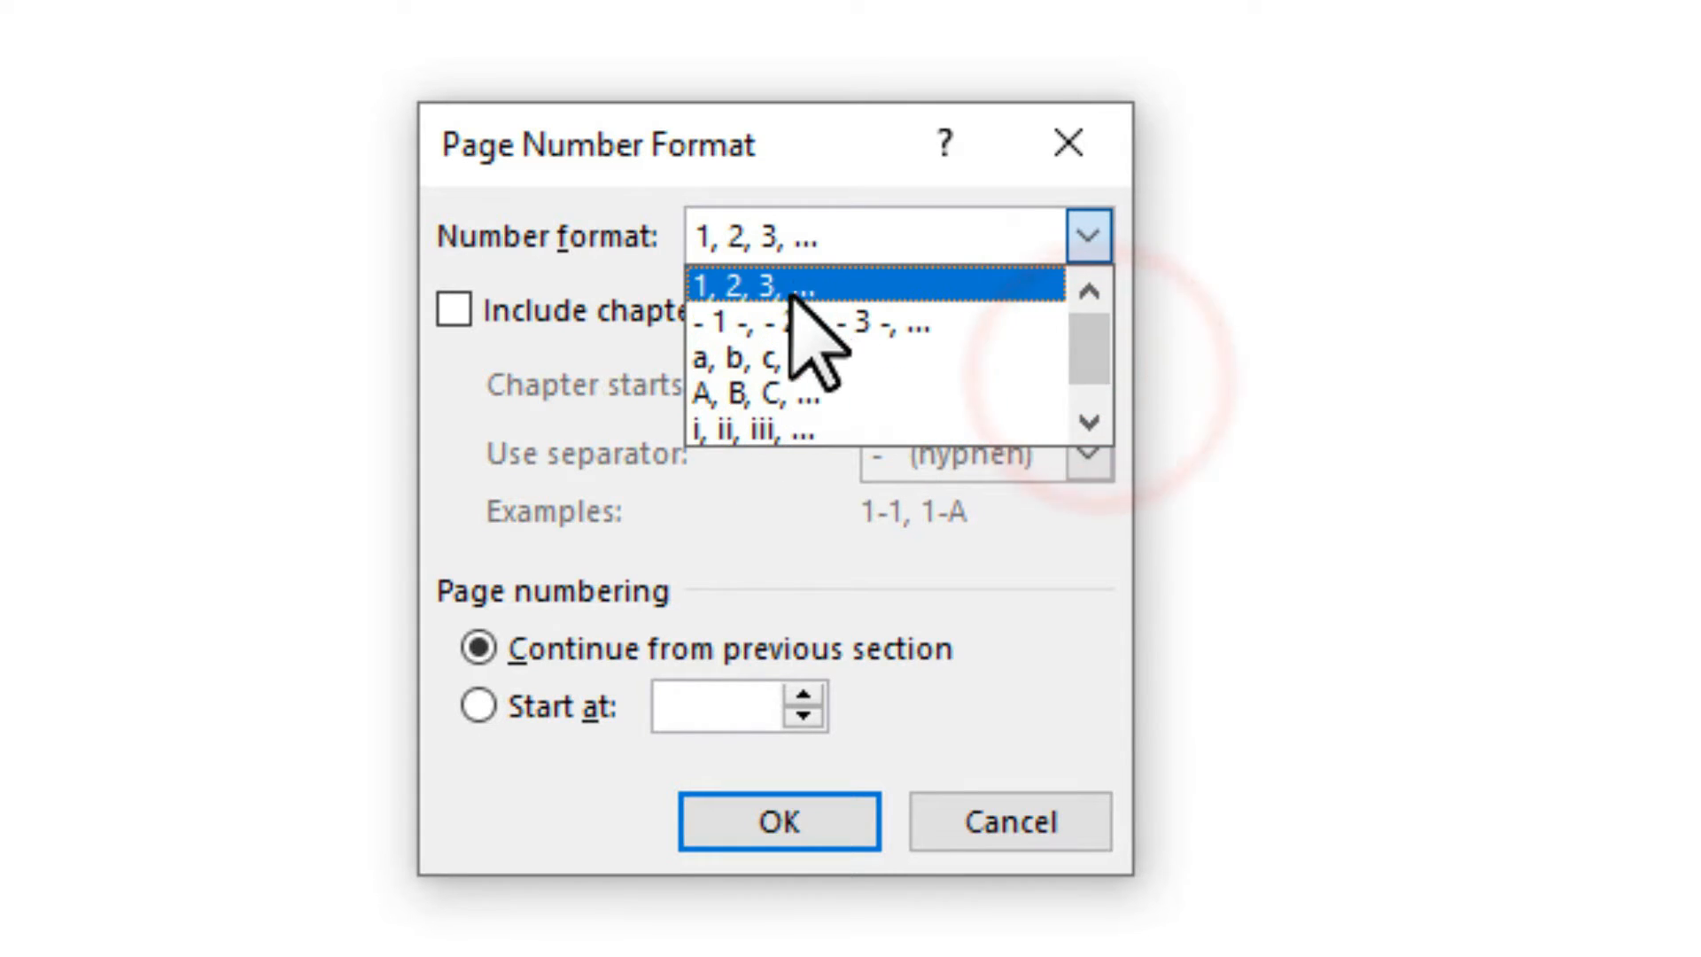
left_click(744, 286)
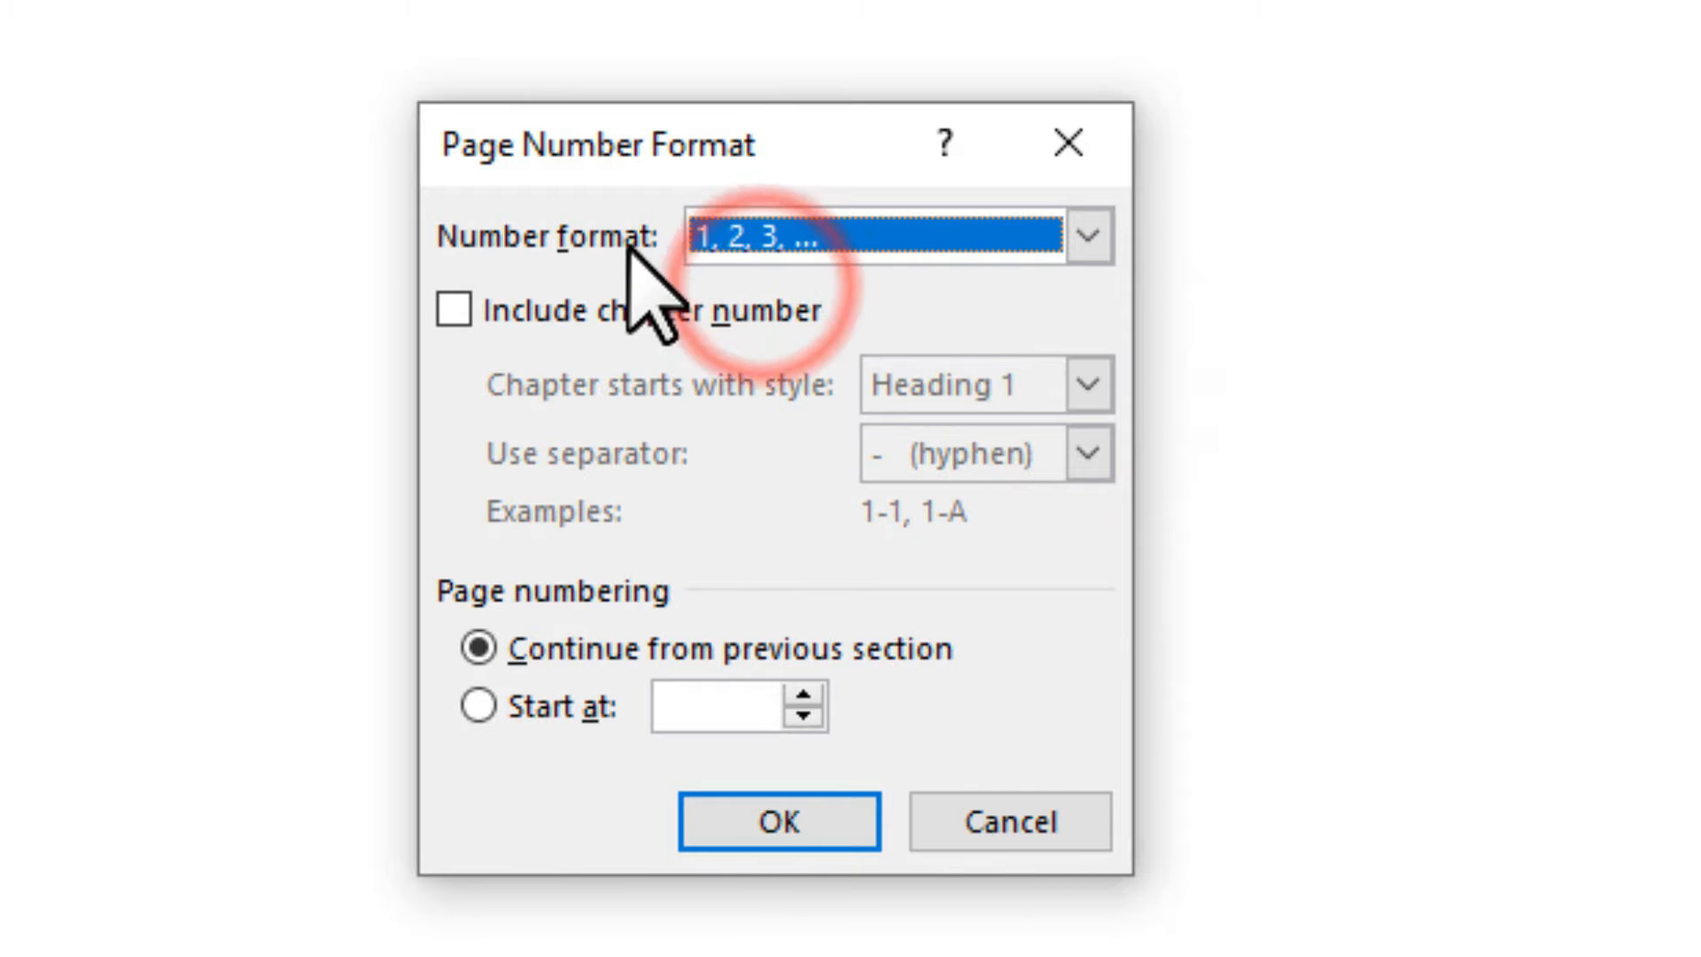
Start page numbering at 51 so the footer reads '51 | Page'.
left_click(479, 705)
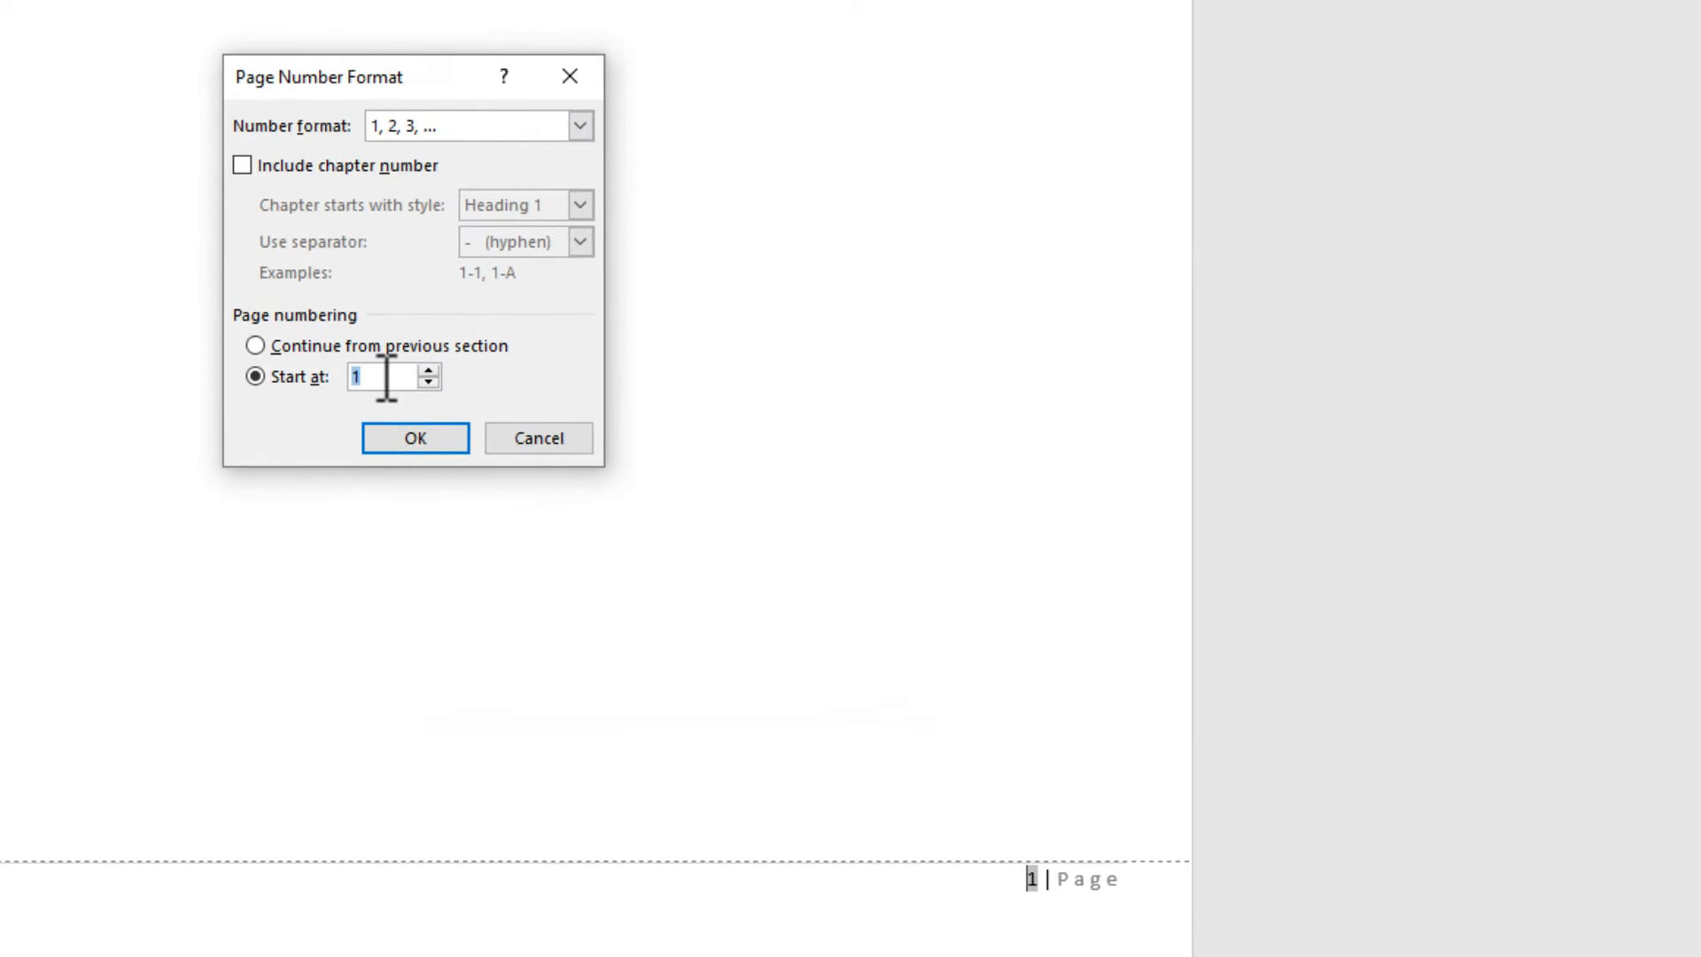
double_click(386, 376)
left_click(416, 438)
left_click(938, 699)
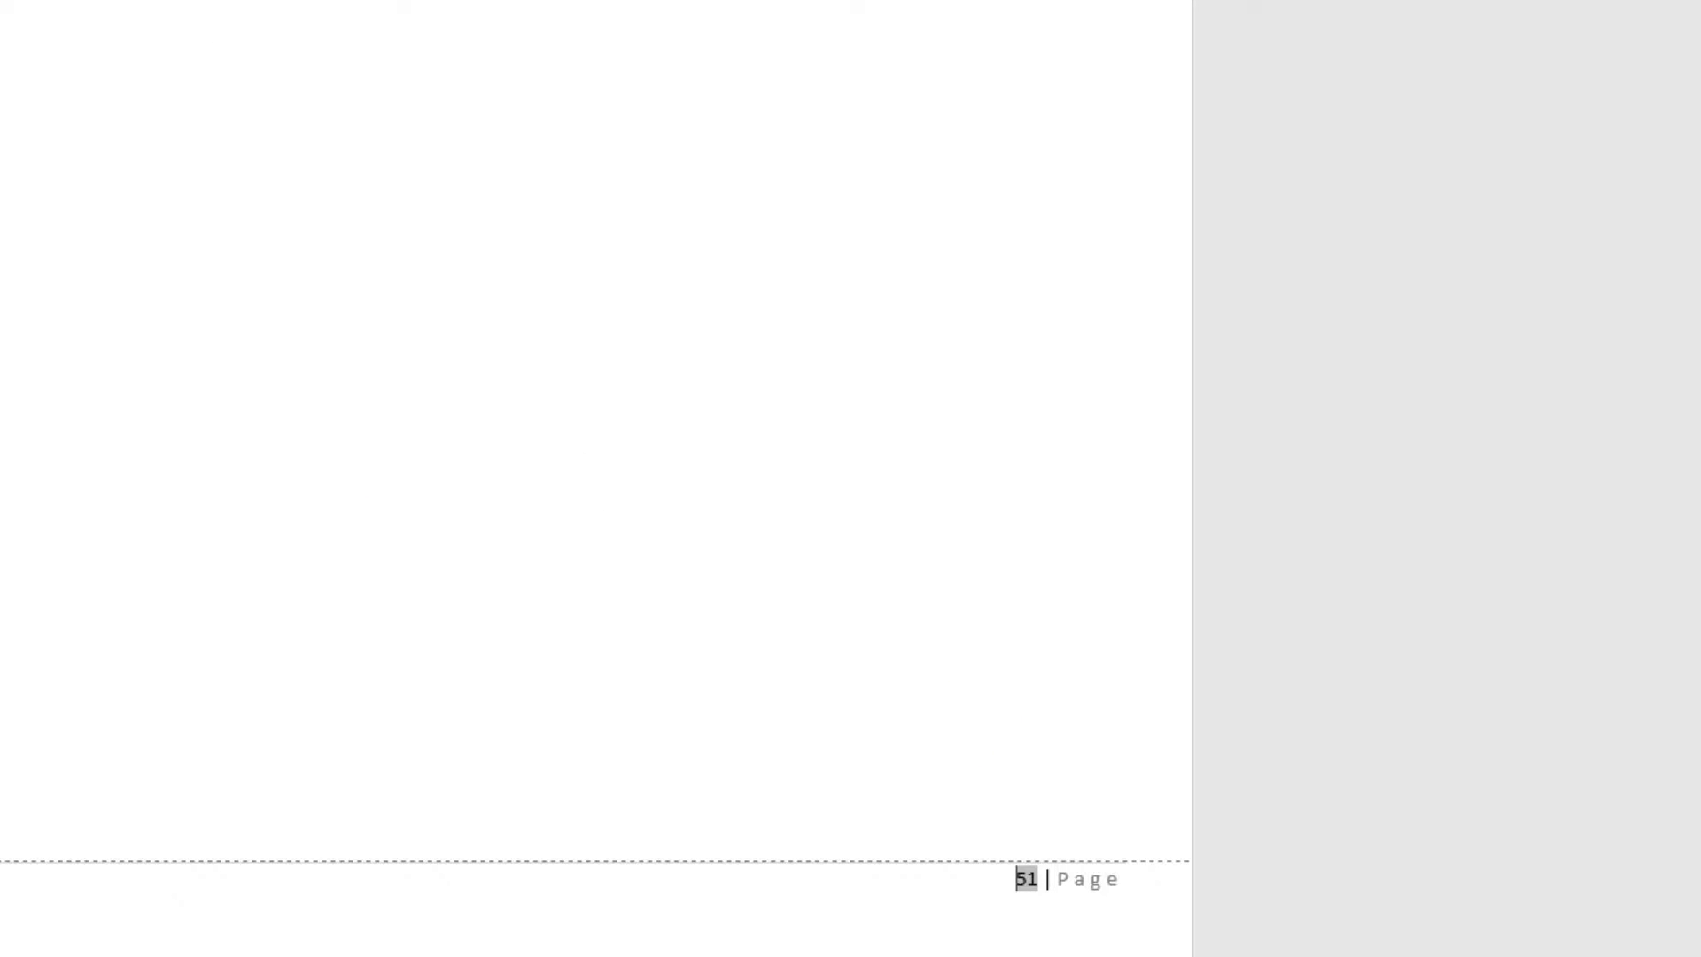
left_click(286, 43)
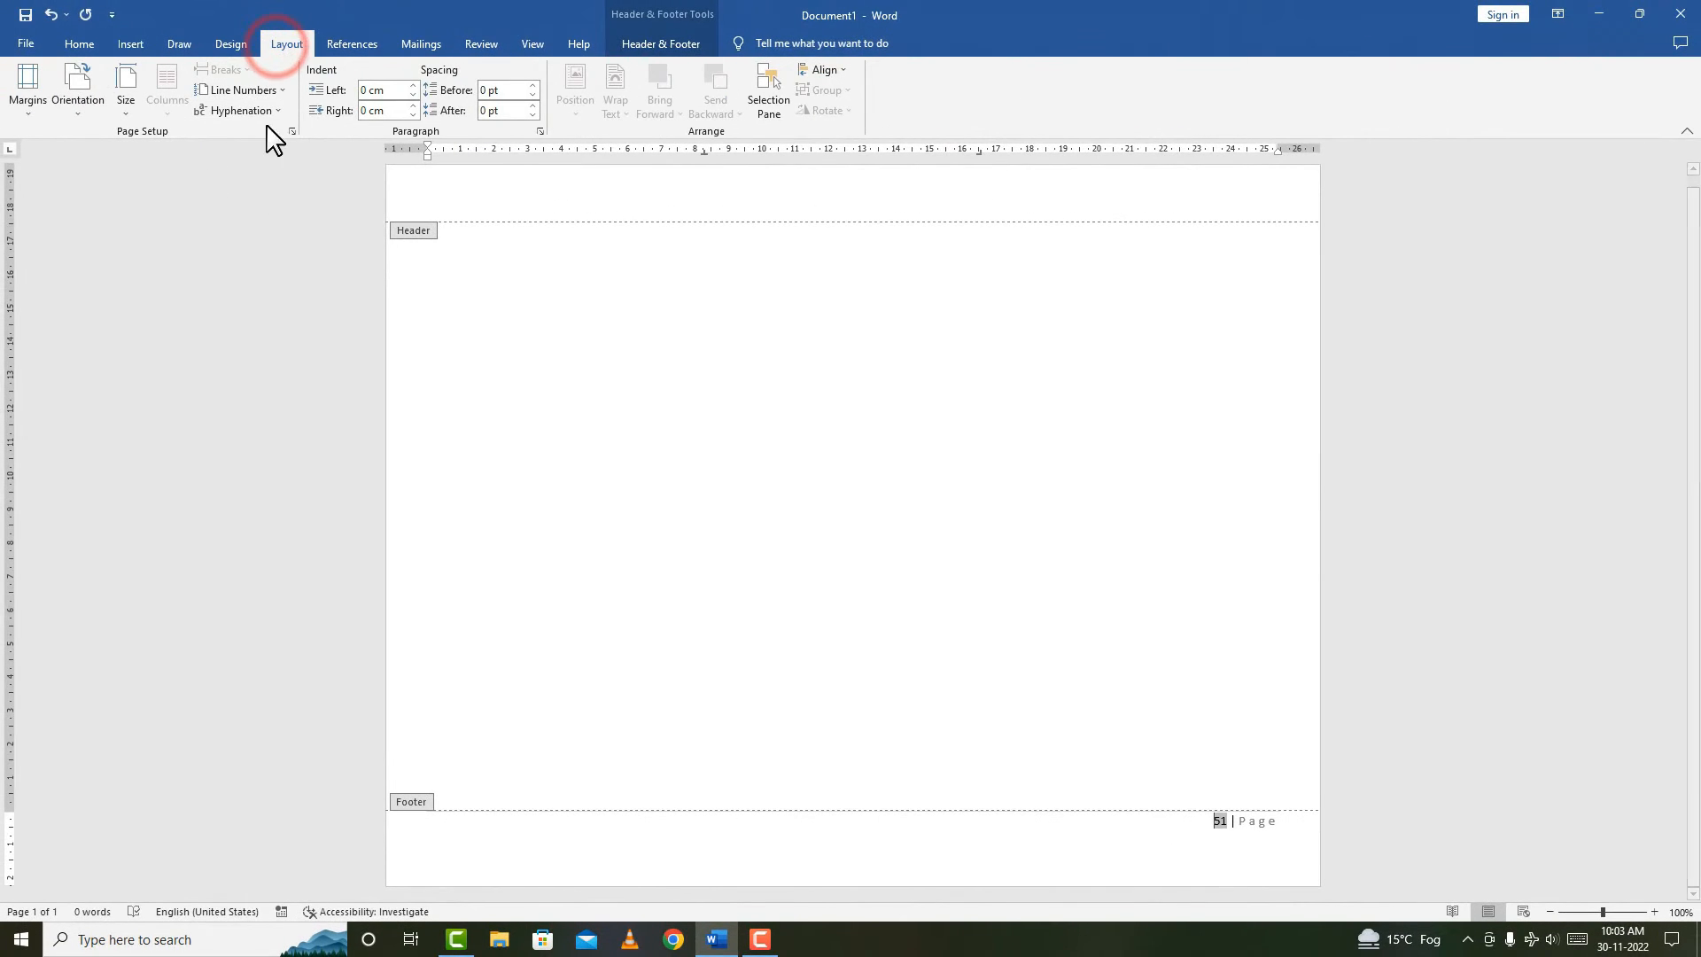
Leave the footer and insert a page break to start a second page.
left_click(639, 414)
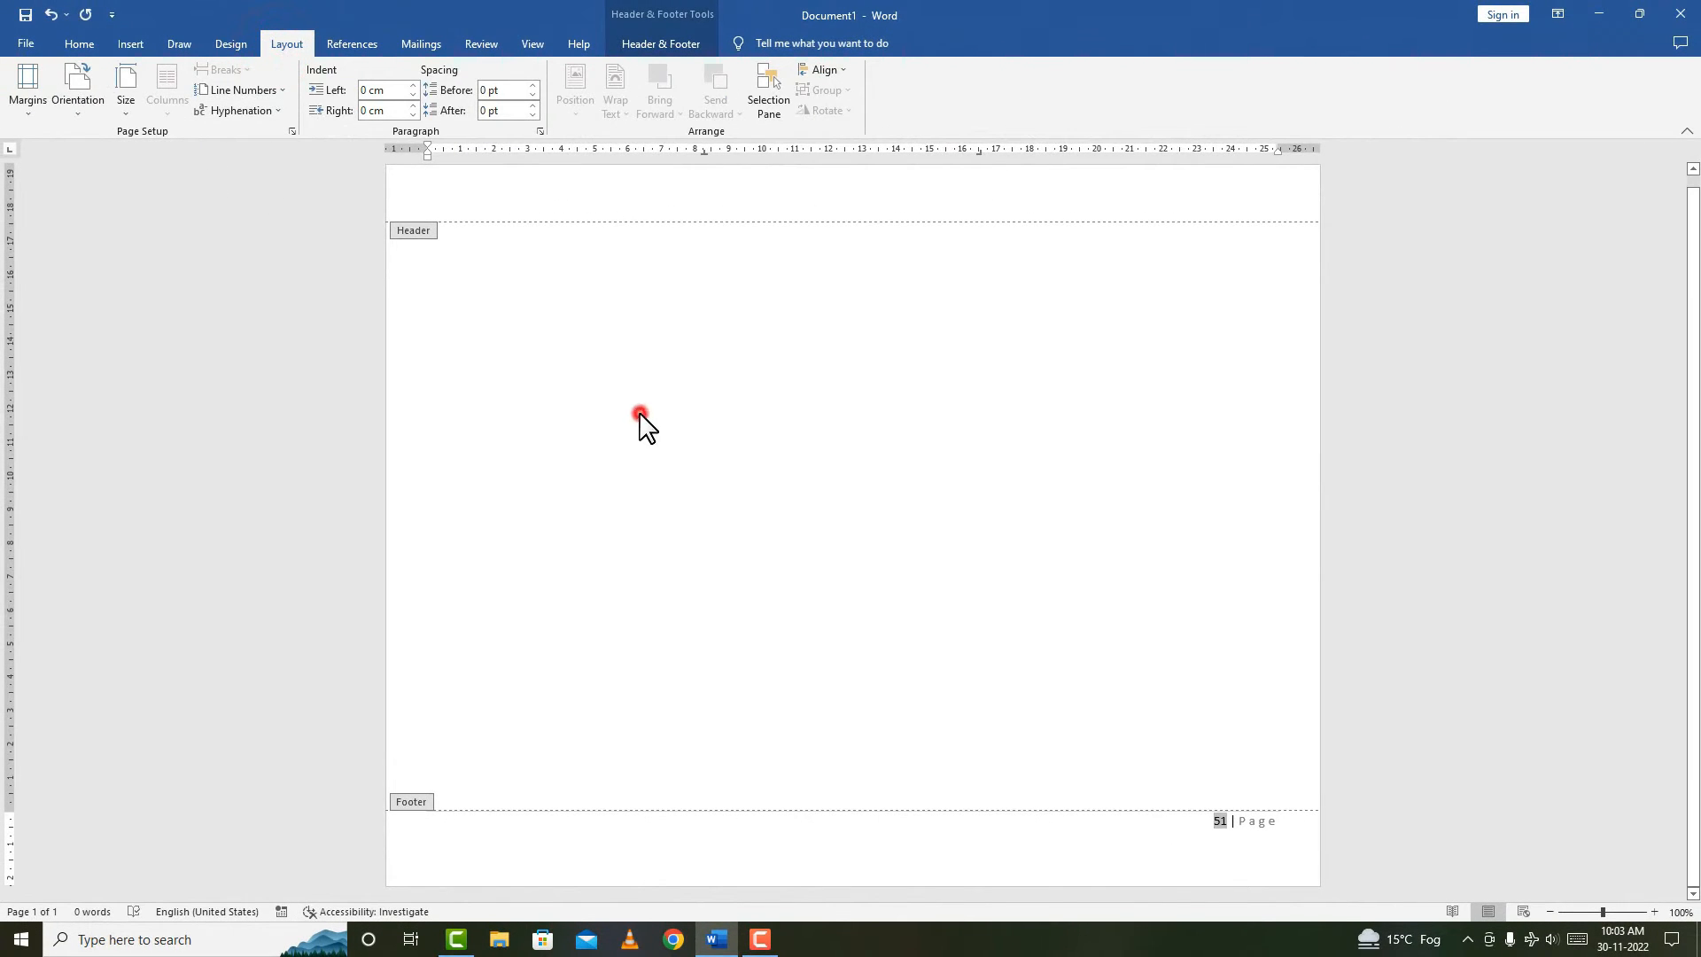
double_click(610, 381)
left_click(239, 70)
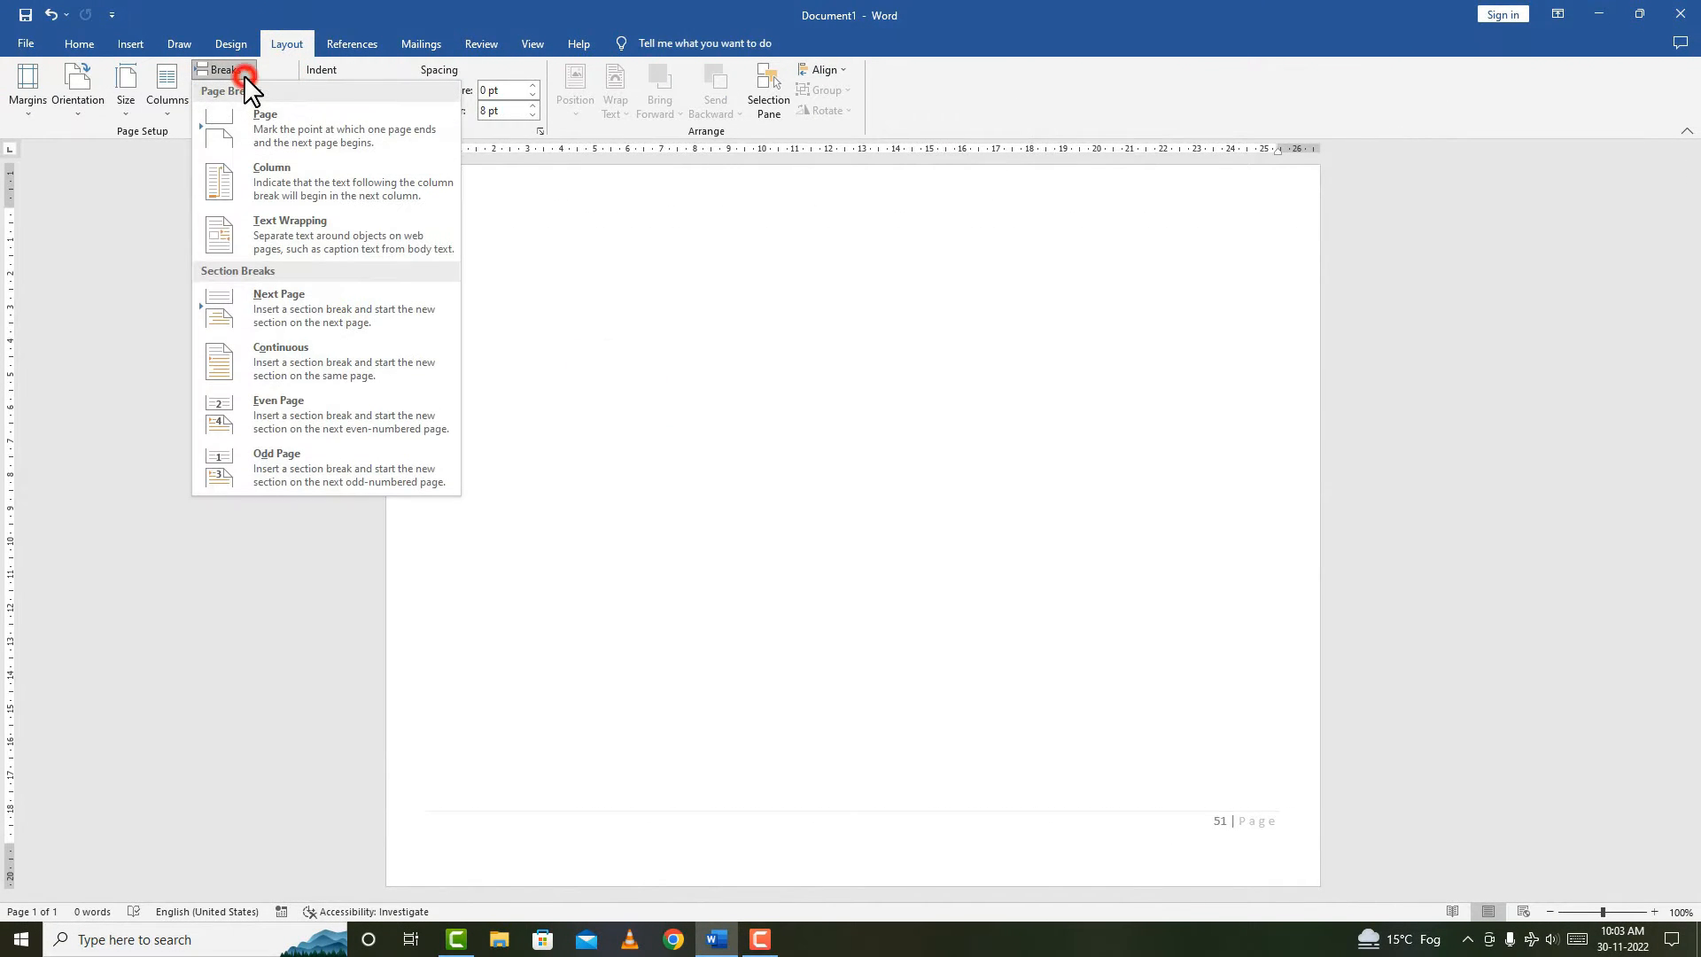
left_click(222, 133)
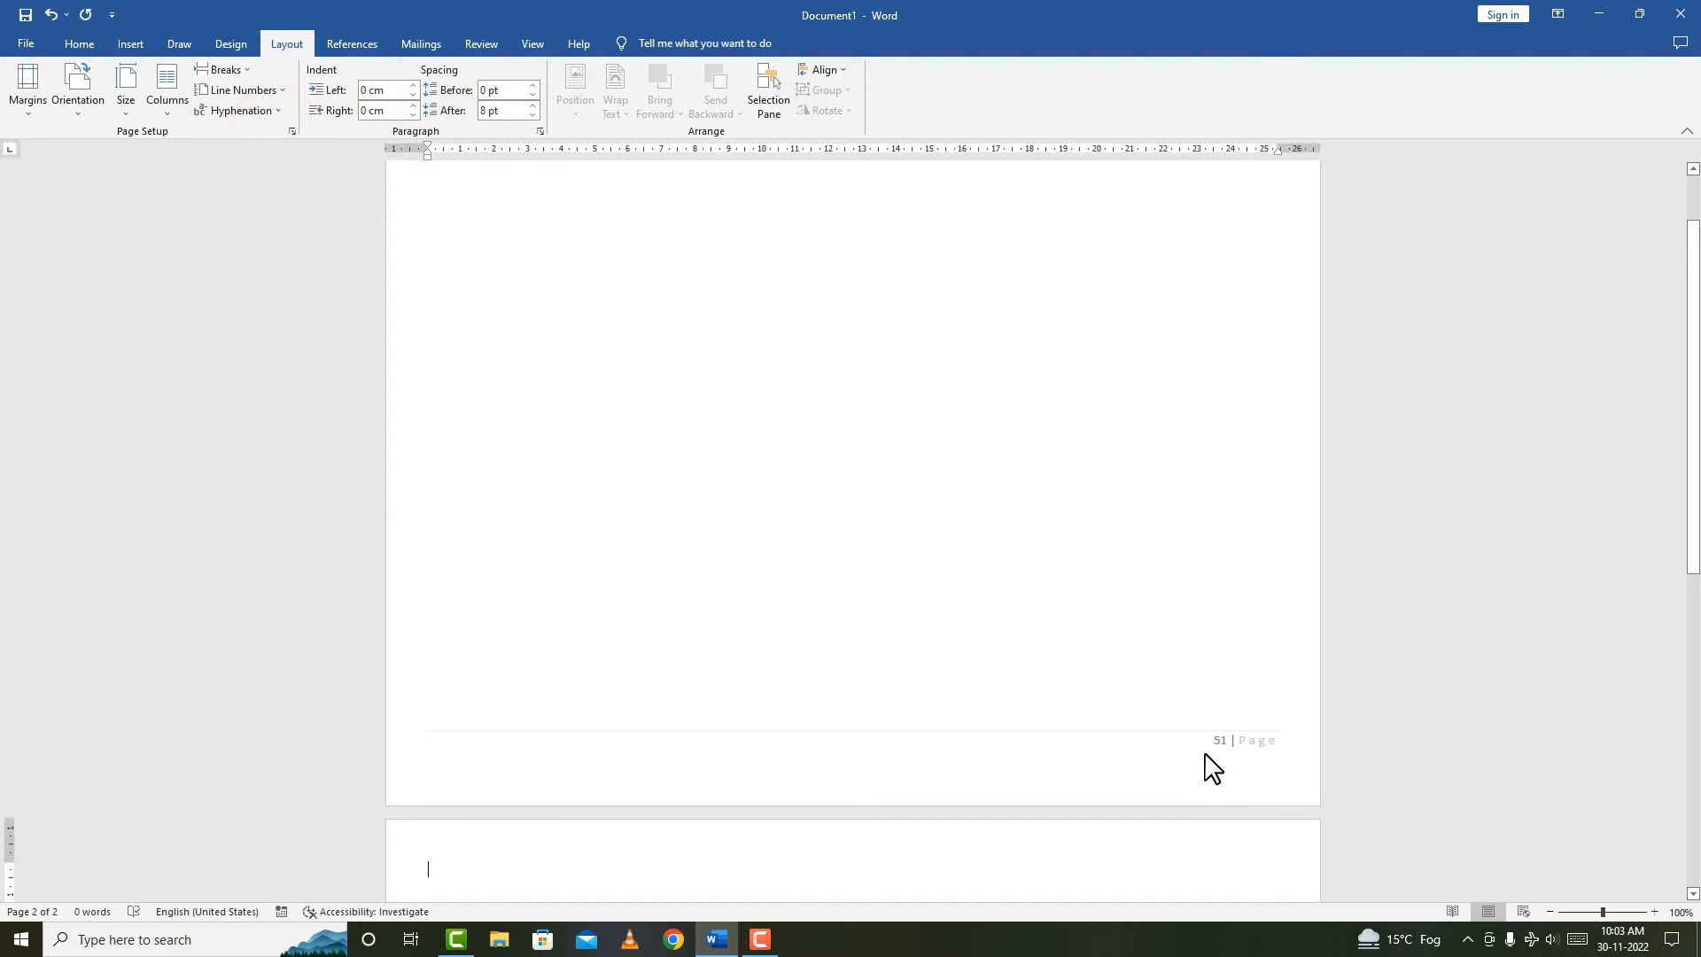
scroll(1064, 558, "down", 2)
scroll(1064, 558, "down", 5)
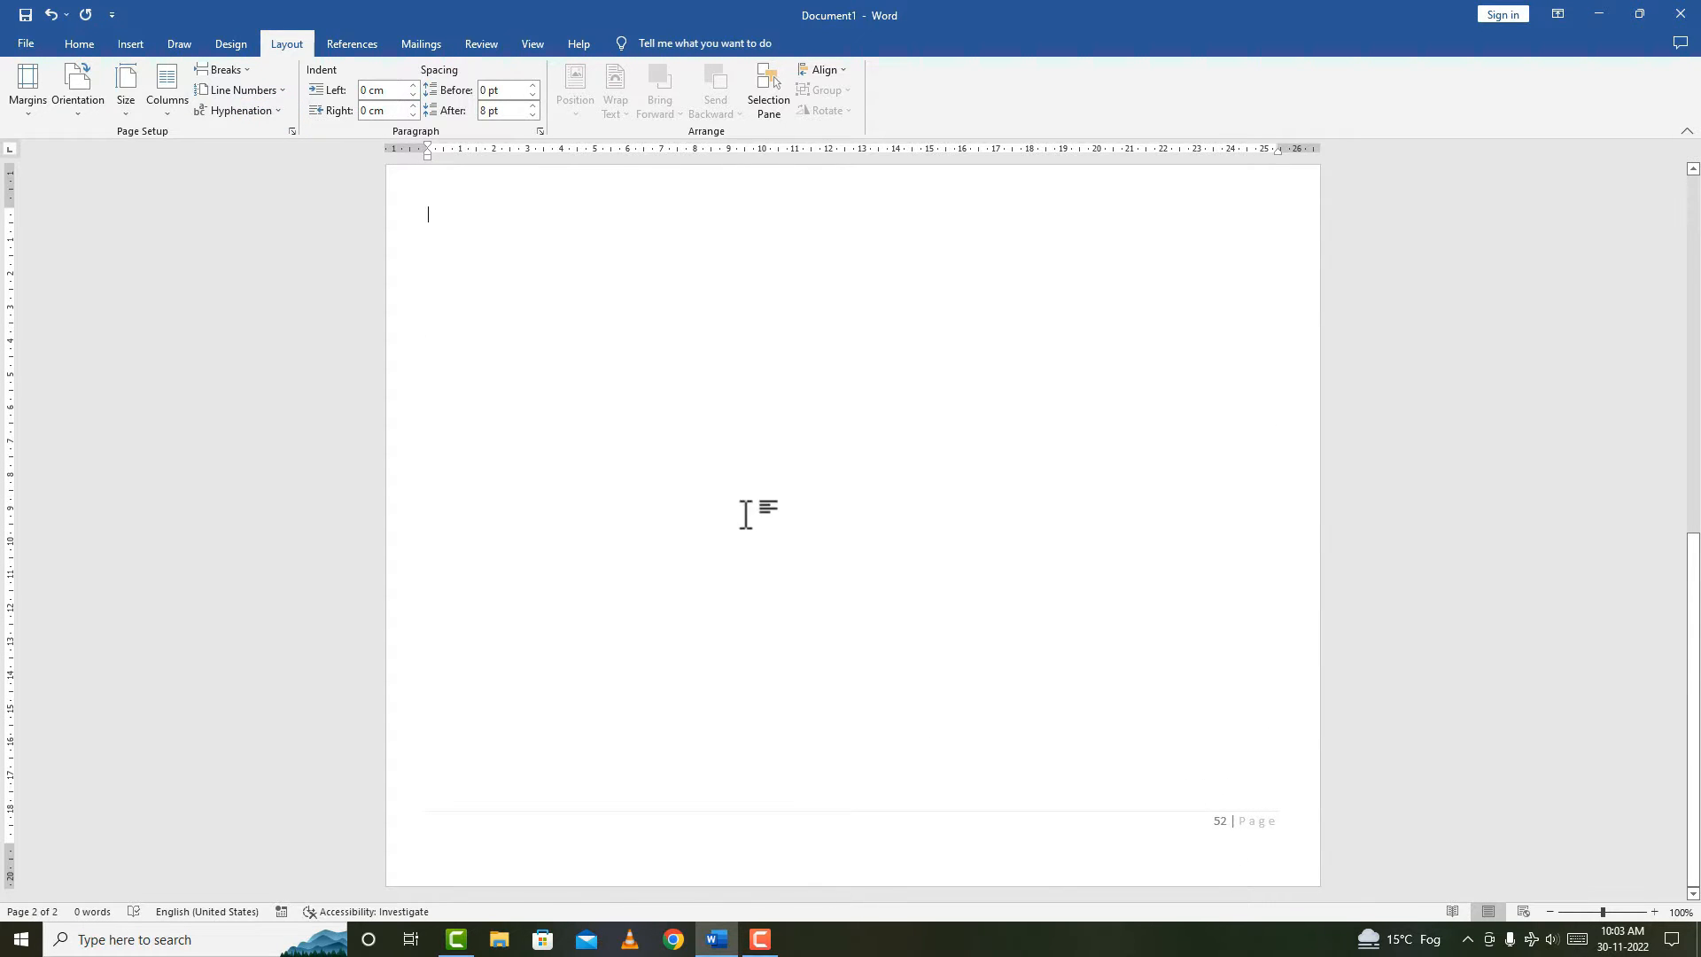
Remove the page numbers from the document.
left_click(131, 45)
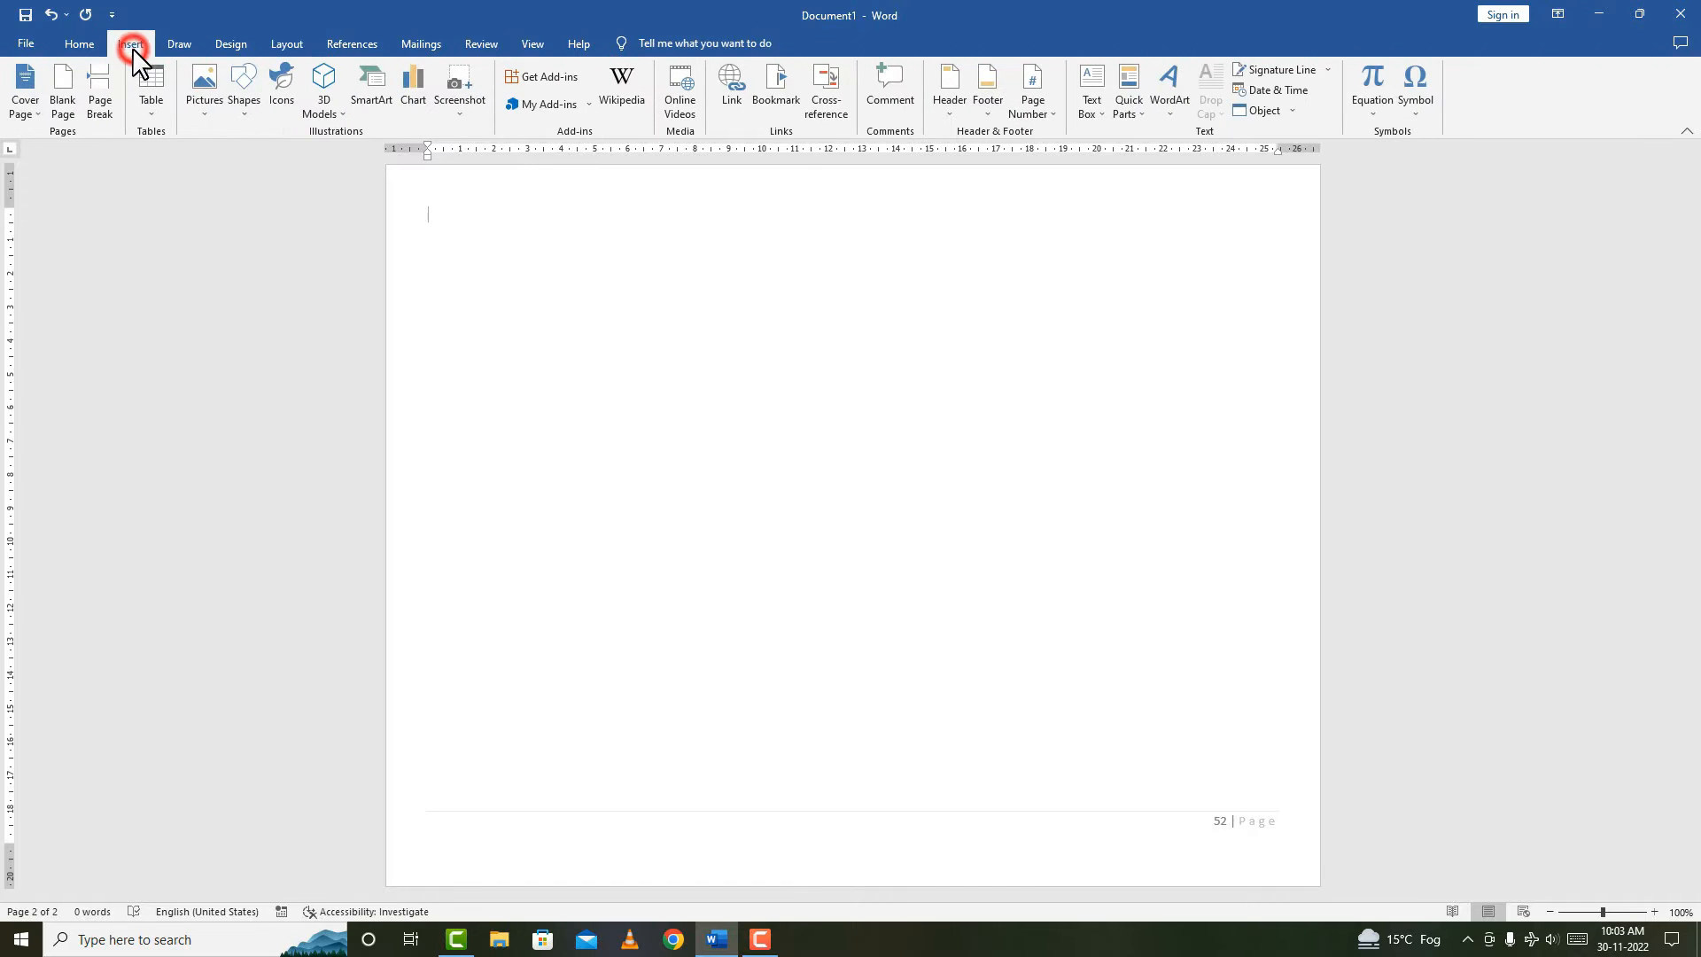
left_click(1027, 113)
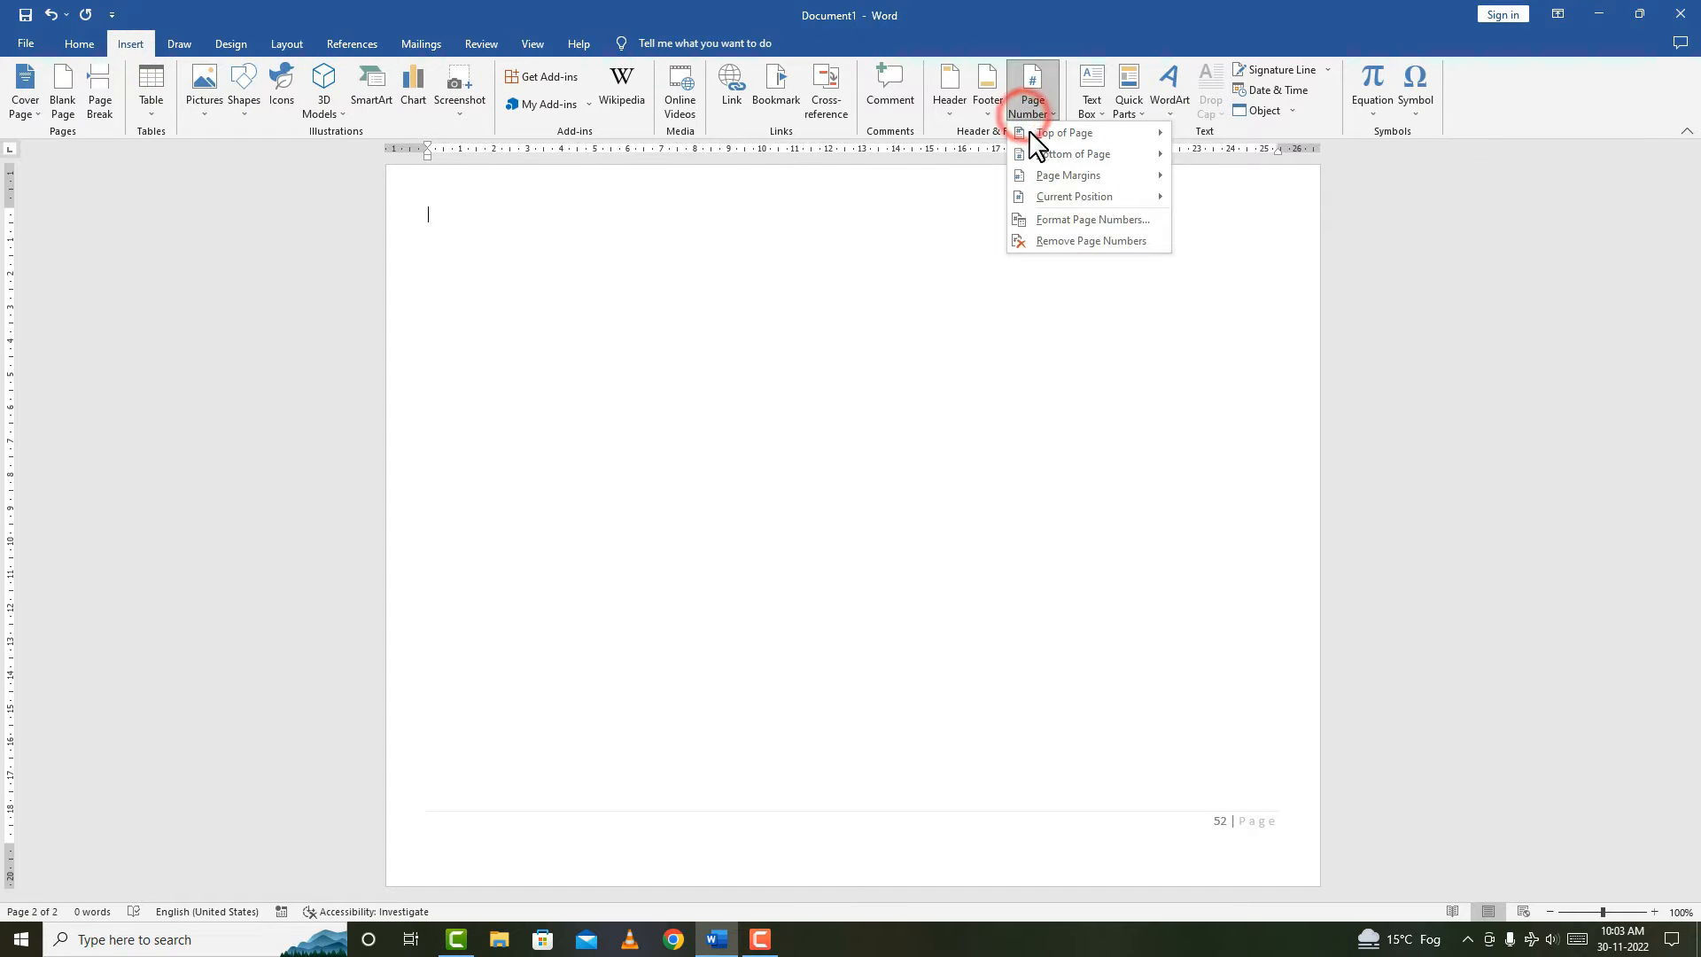
left_click(1083, 220)
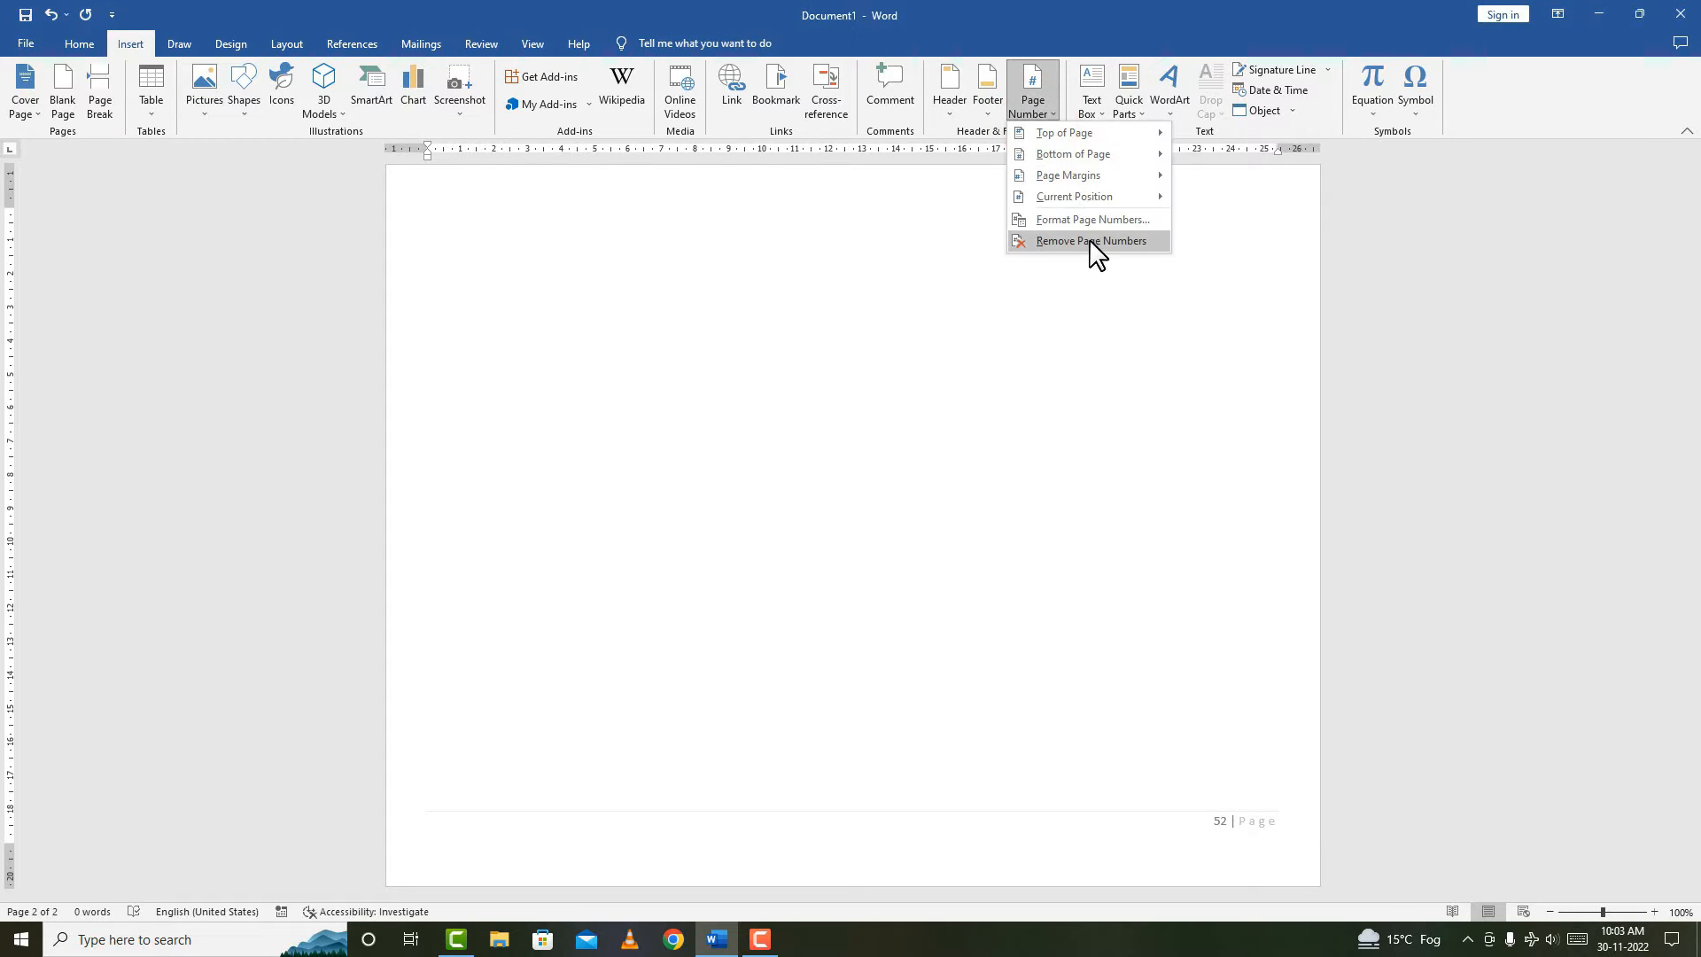
left_click(1057, 248)
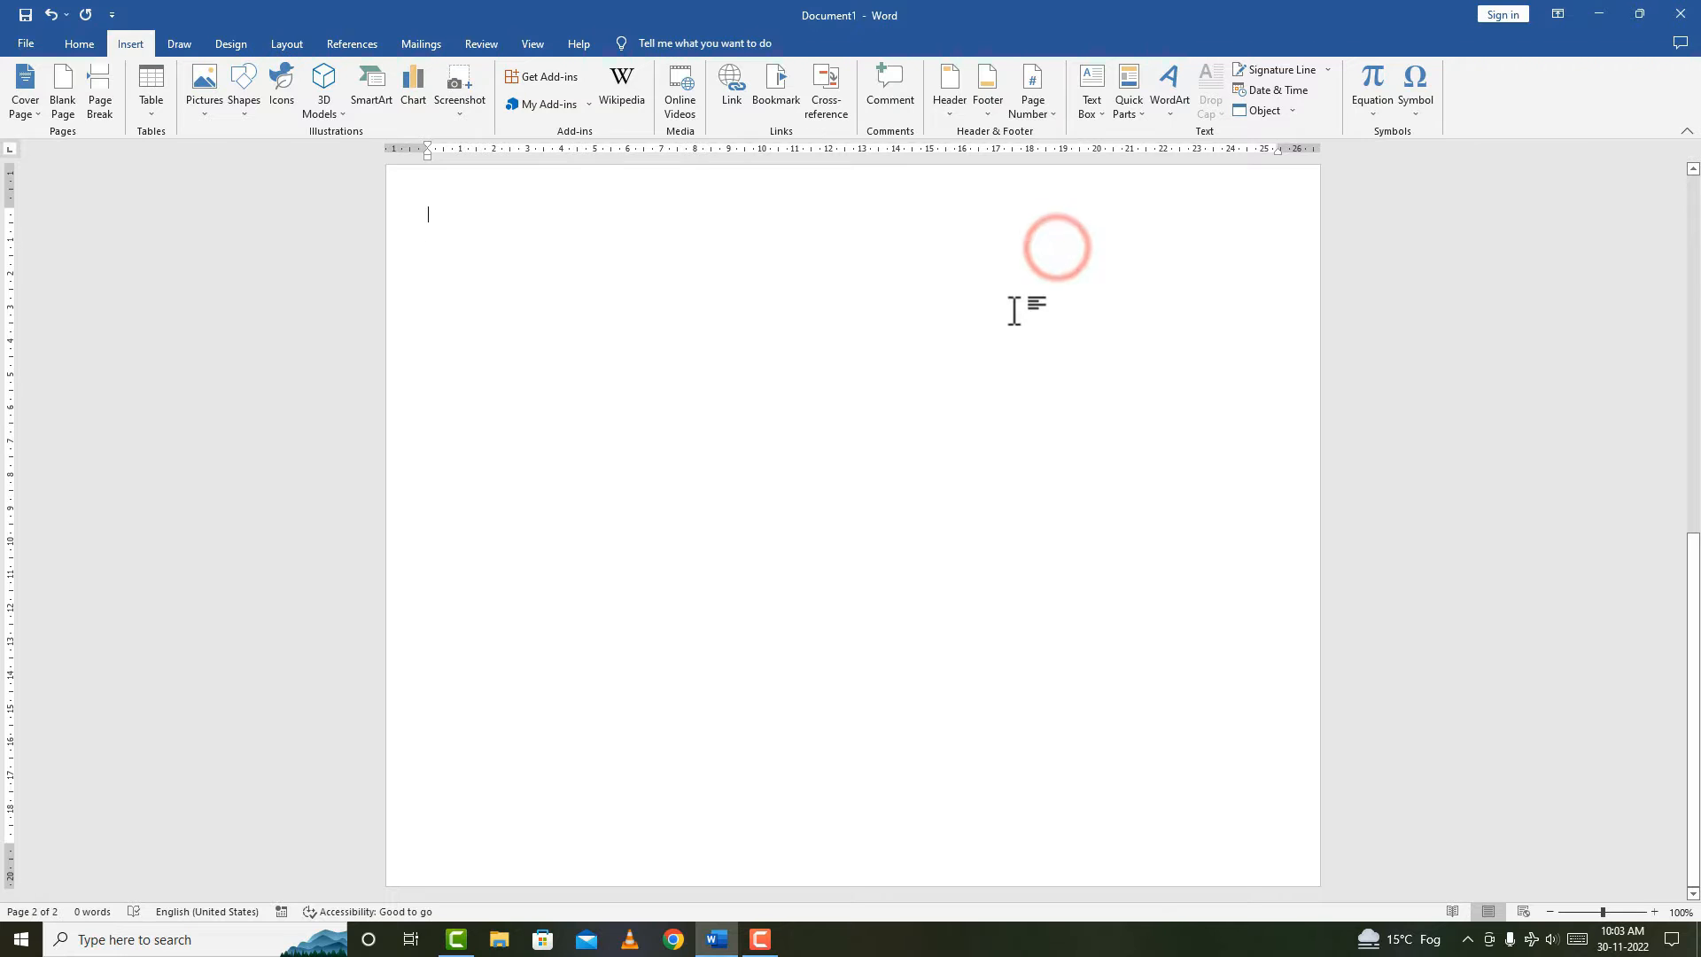
Put the cursor on the blank page and show the Design tab's page background options.
scroll(946, 411, "up", 3)
scroll(946, 410, "up", 10)
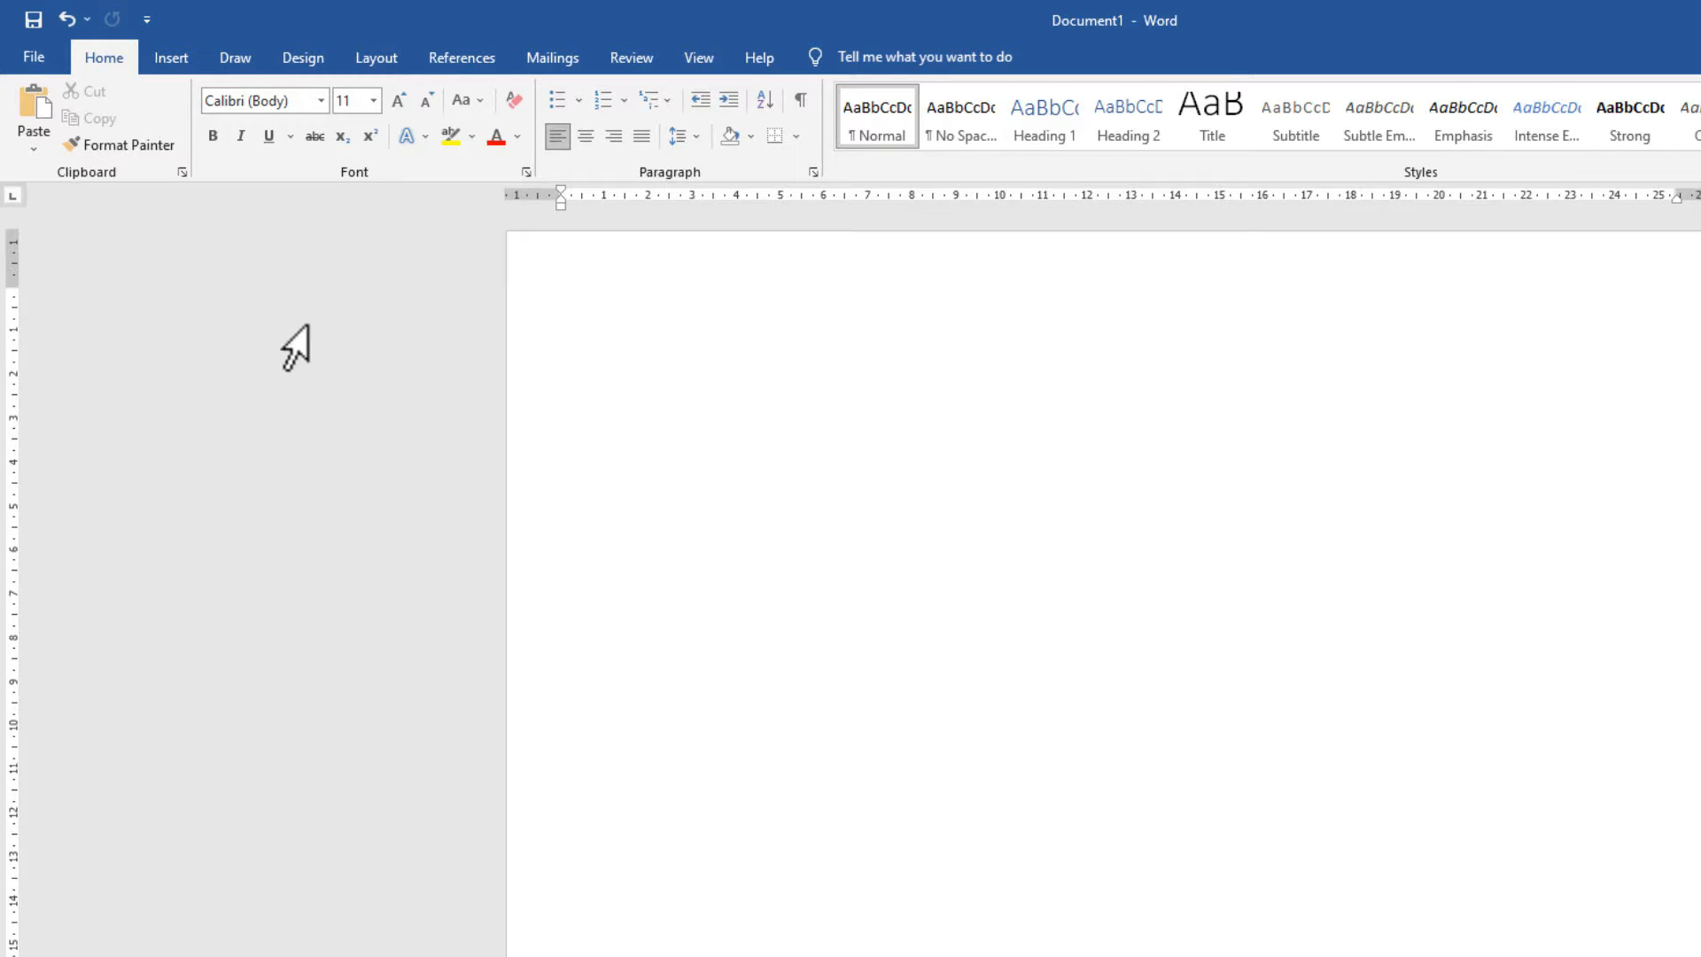
left_click(714, 392)
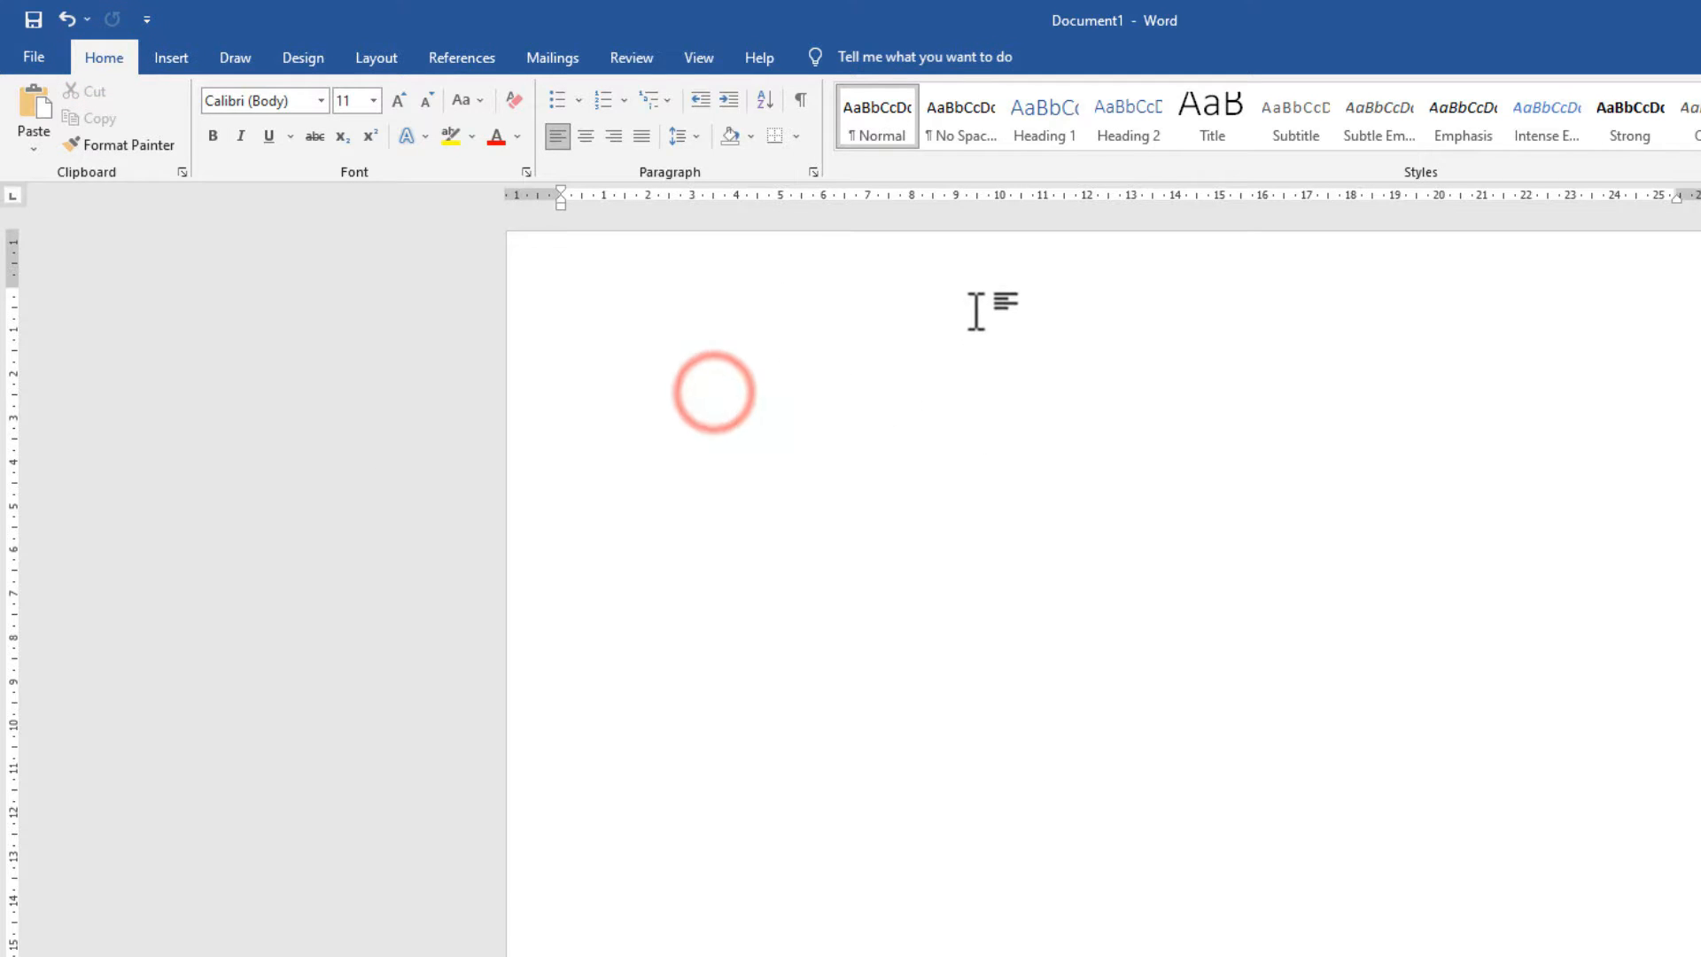
left_click(299, 53)
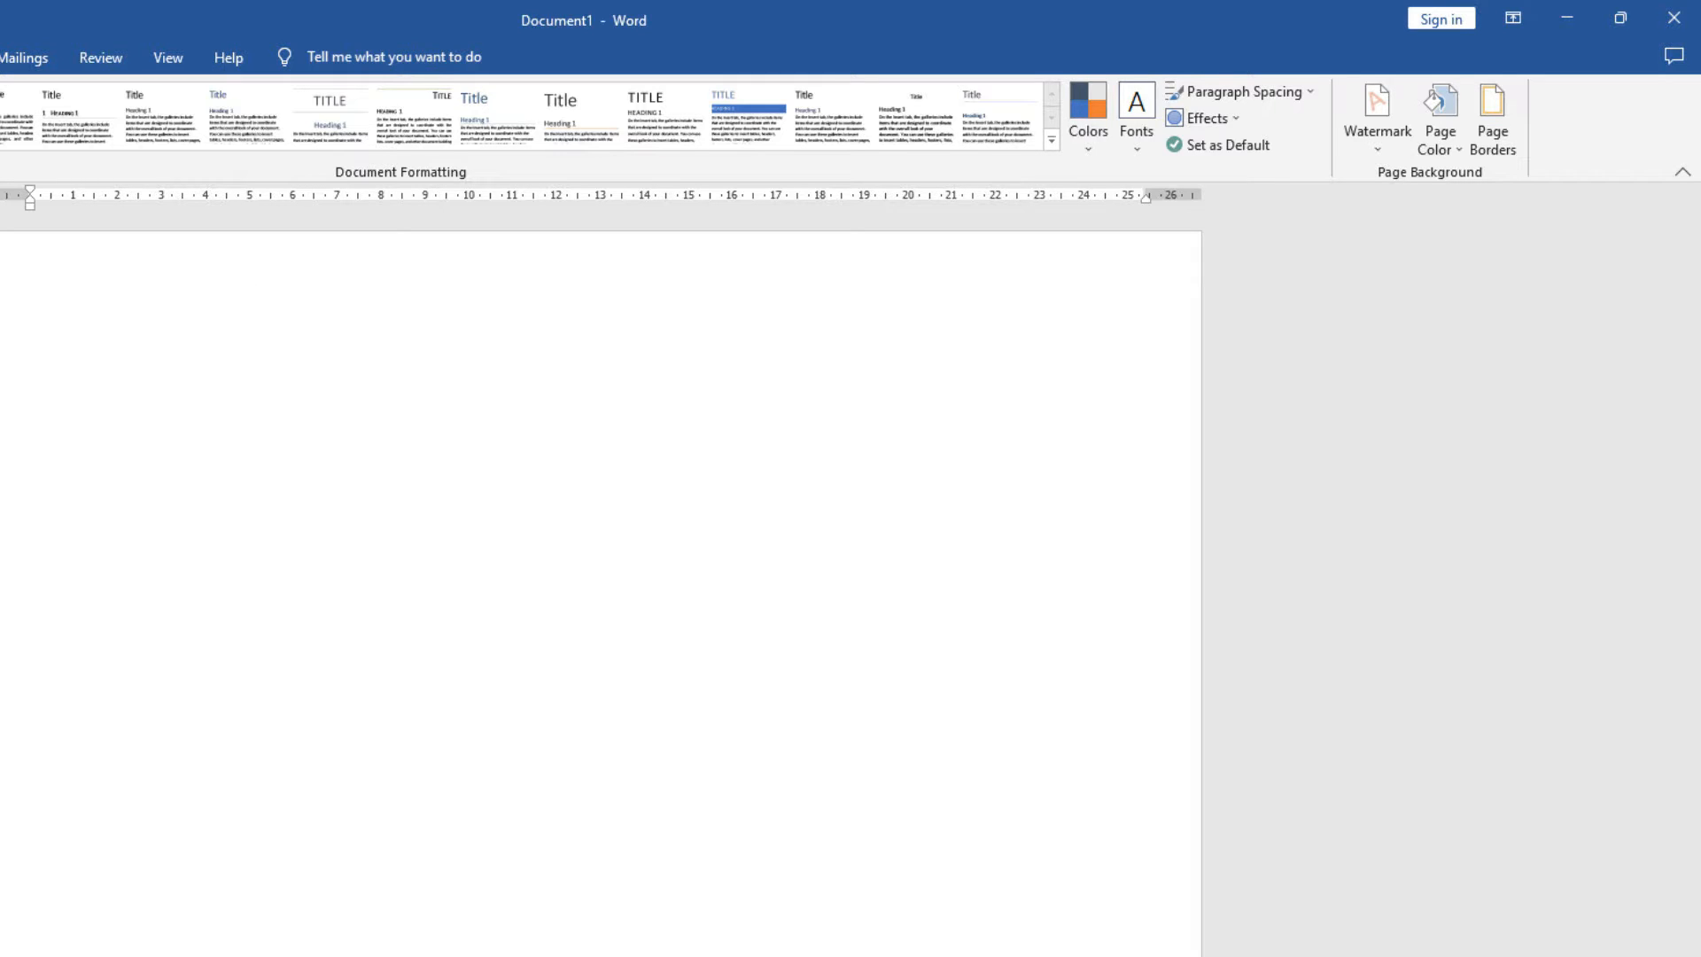
Give the page background a two-colour peach-to-white gradient using the first variant.
left_click(1426, 151)
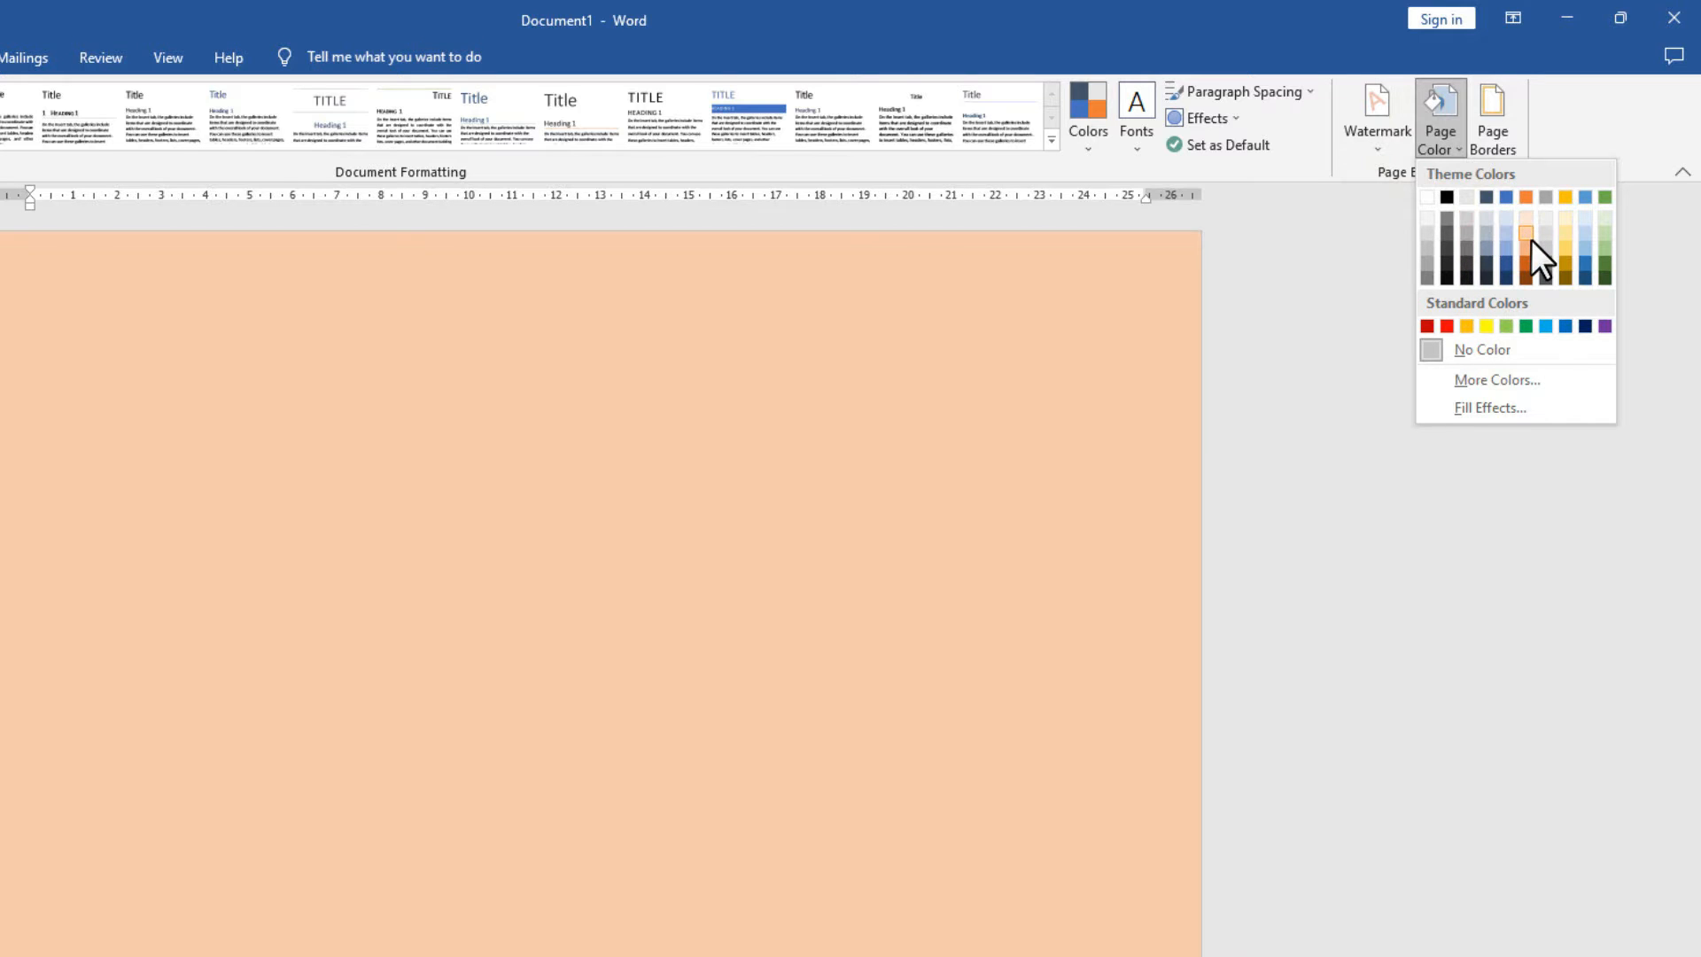
left_click(1528, 236)
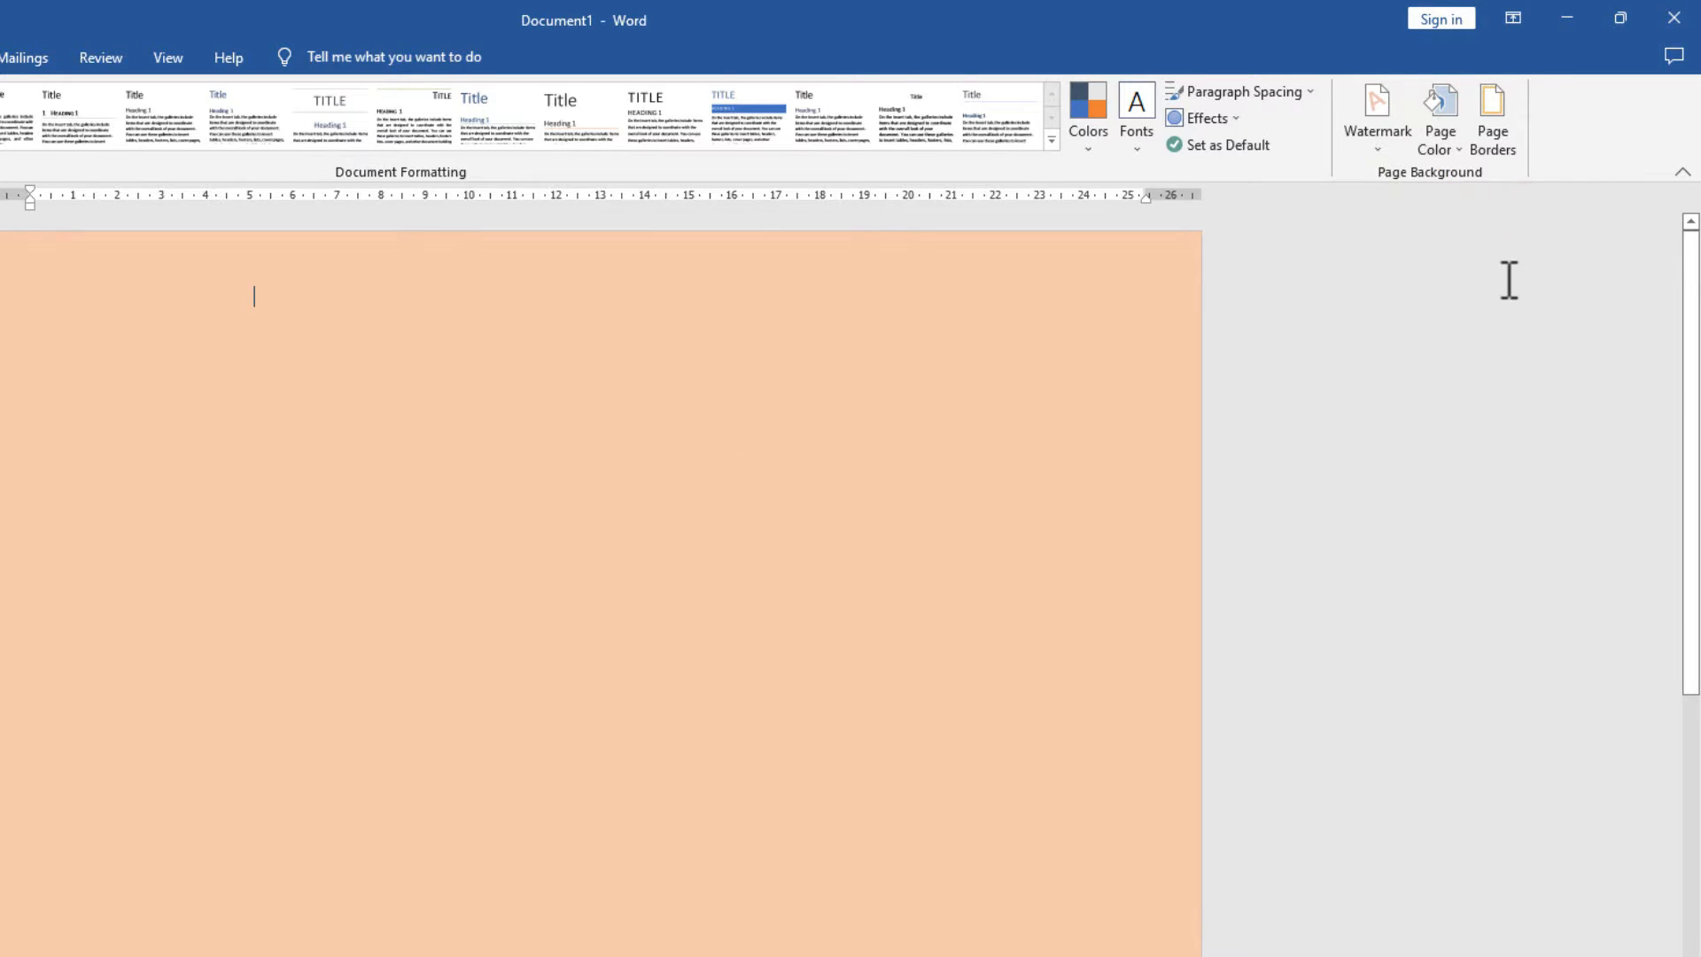
left_click(1440, 149)
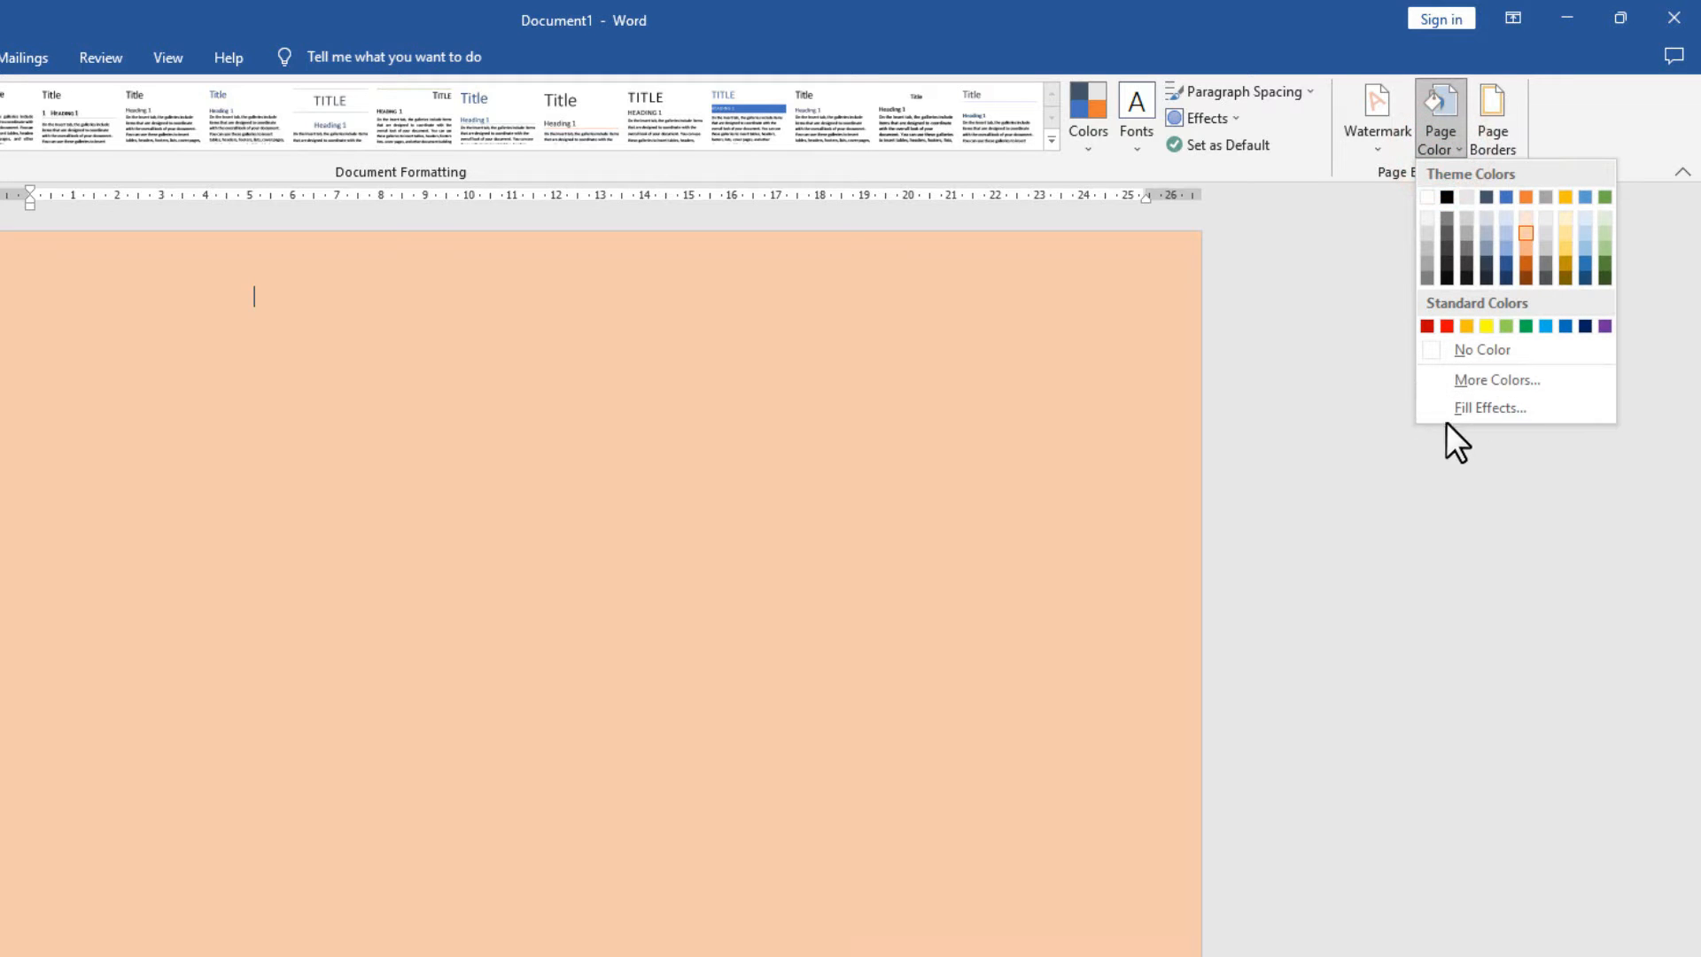
left_click(1467, 409)
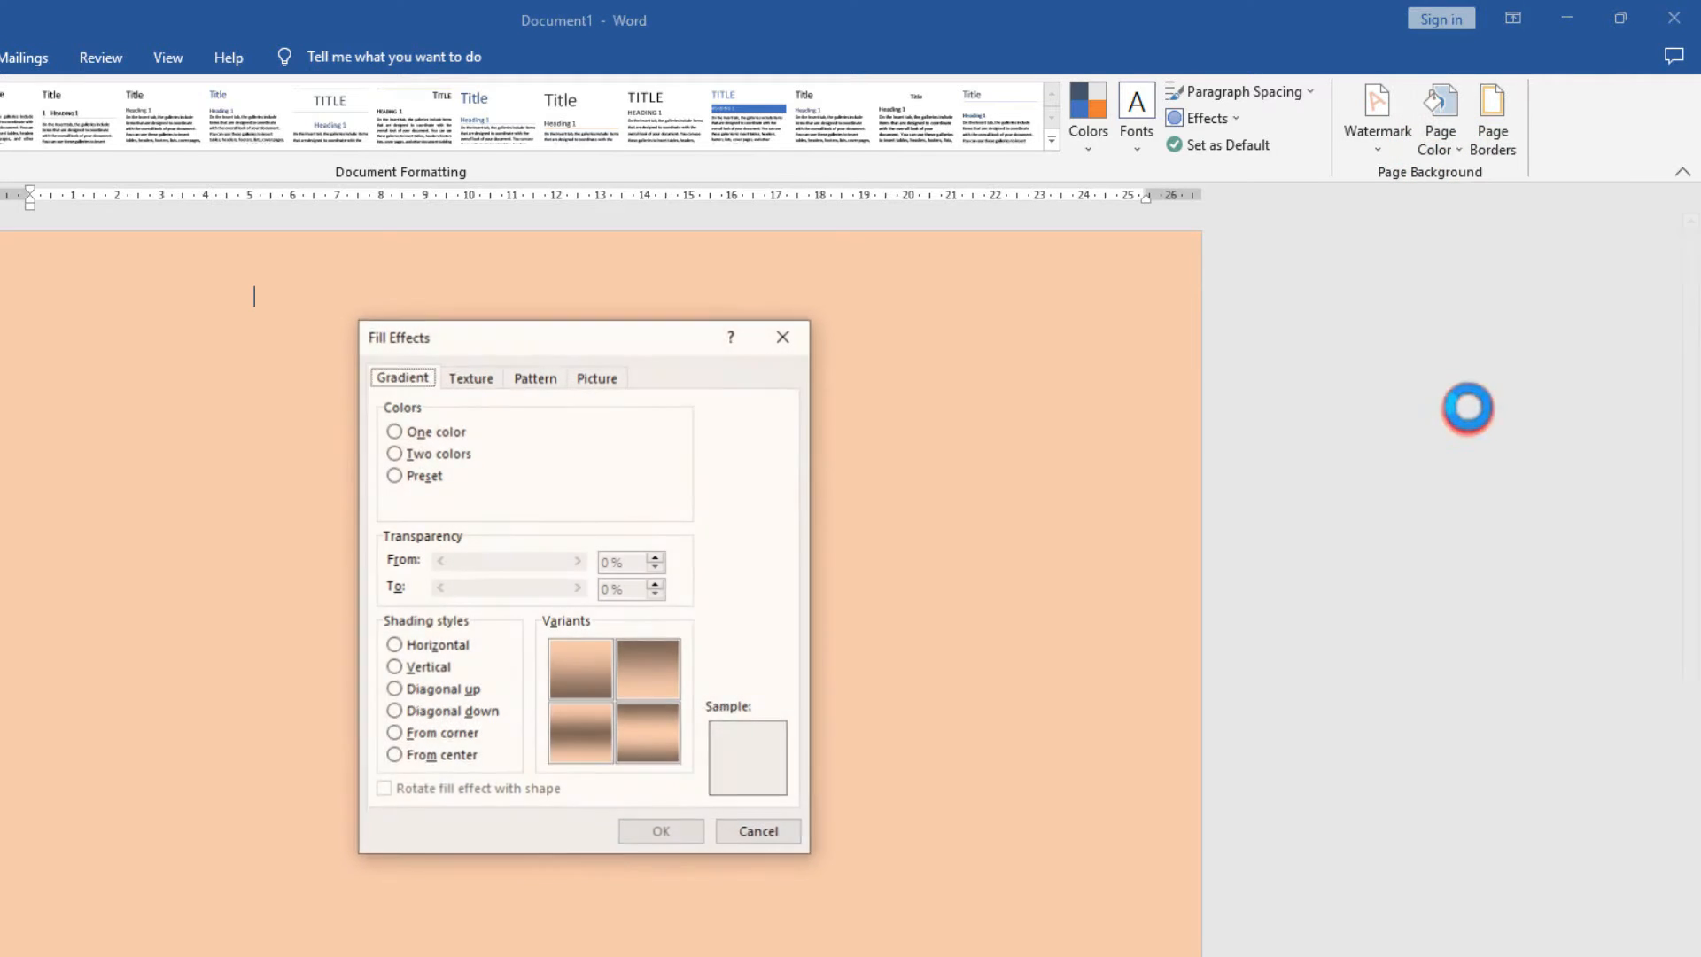
left_click(431, 459)
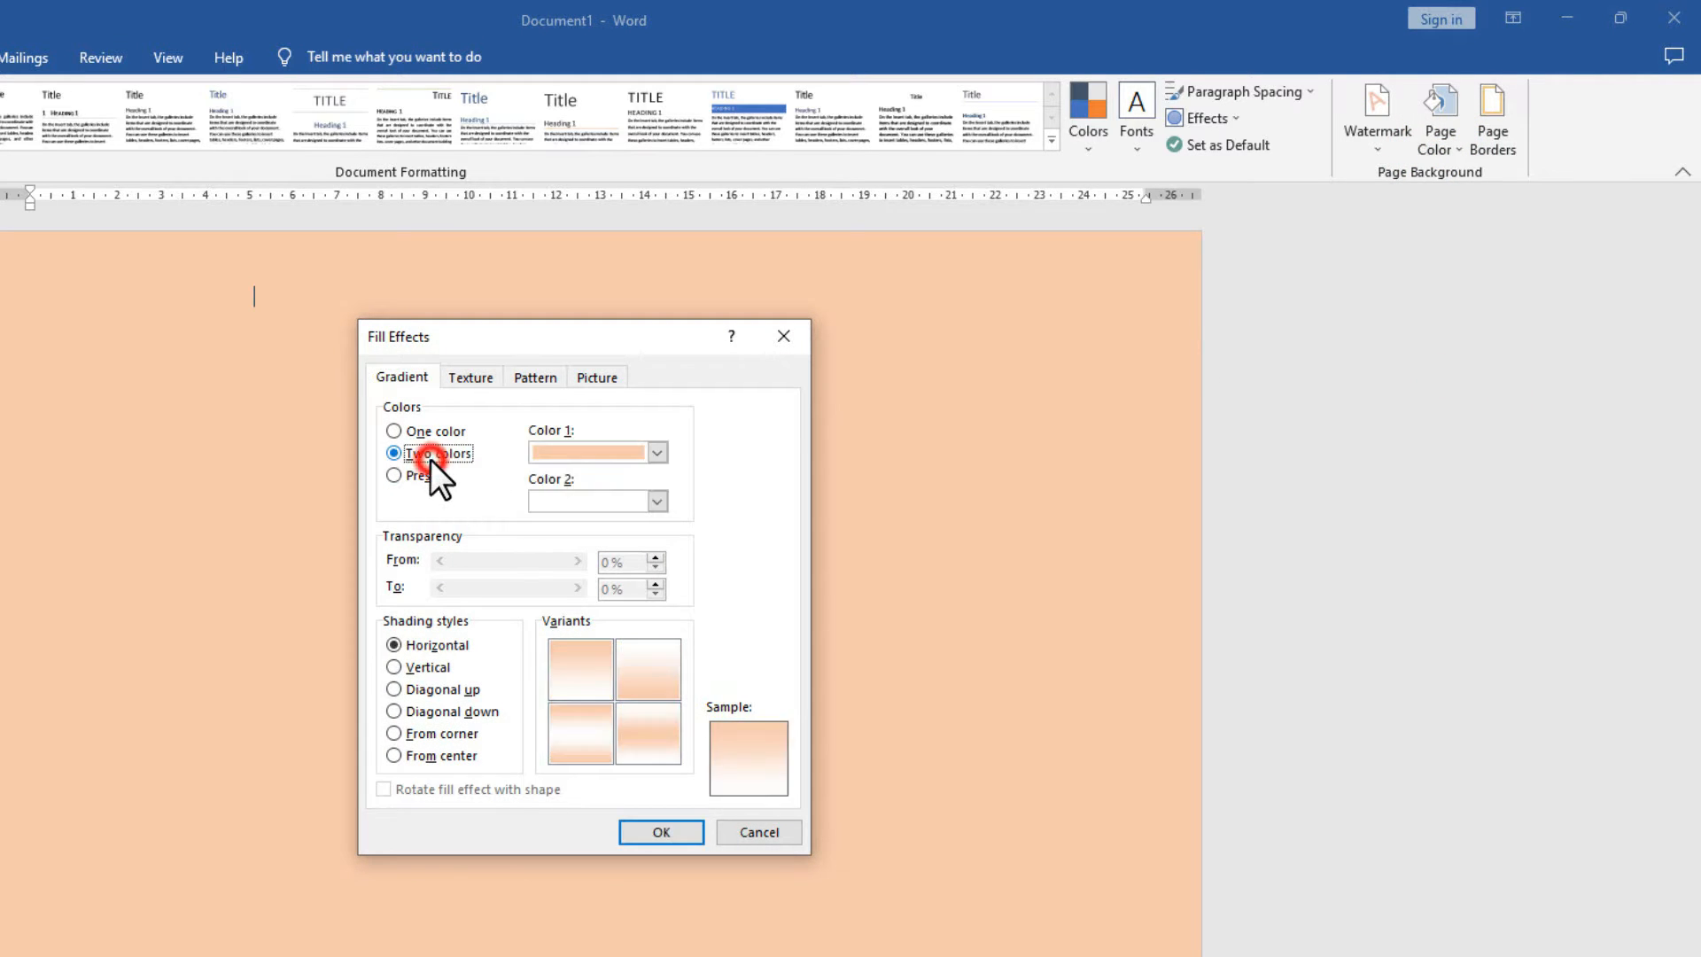
left_click(572, 668)
left_click(652, 832)
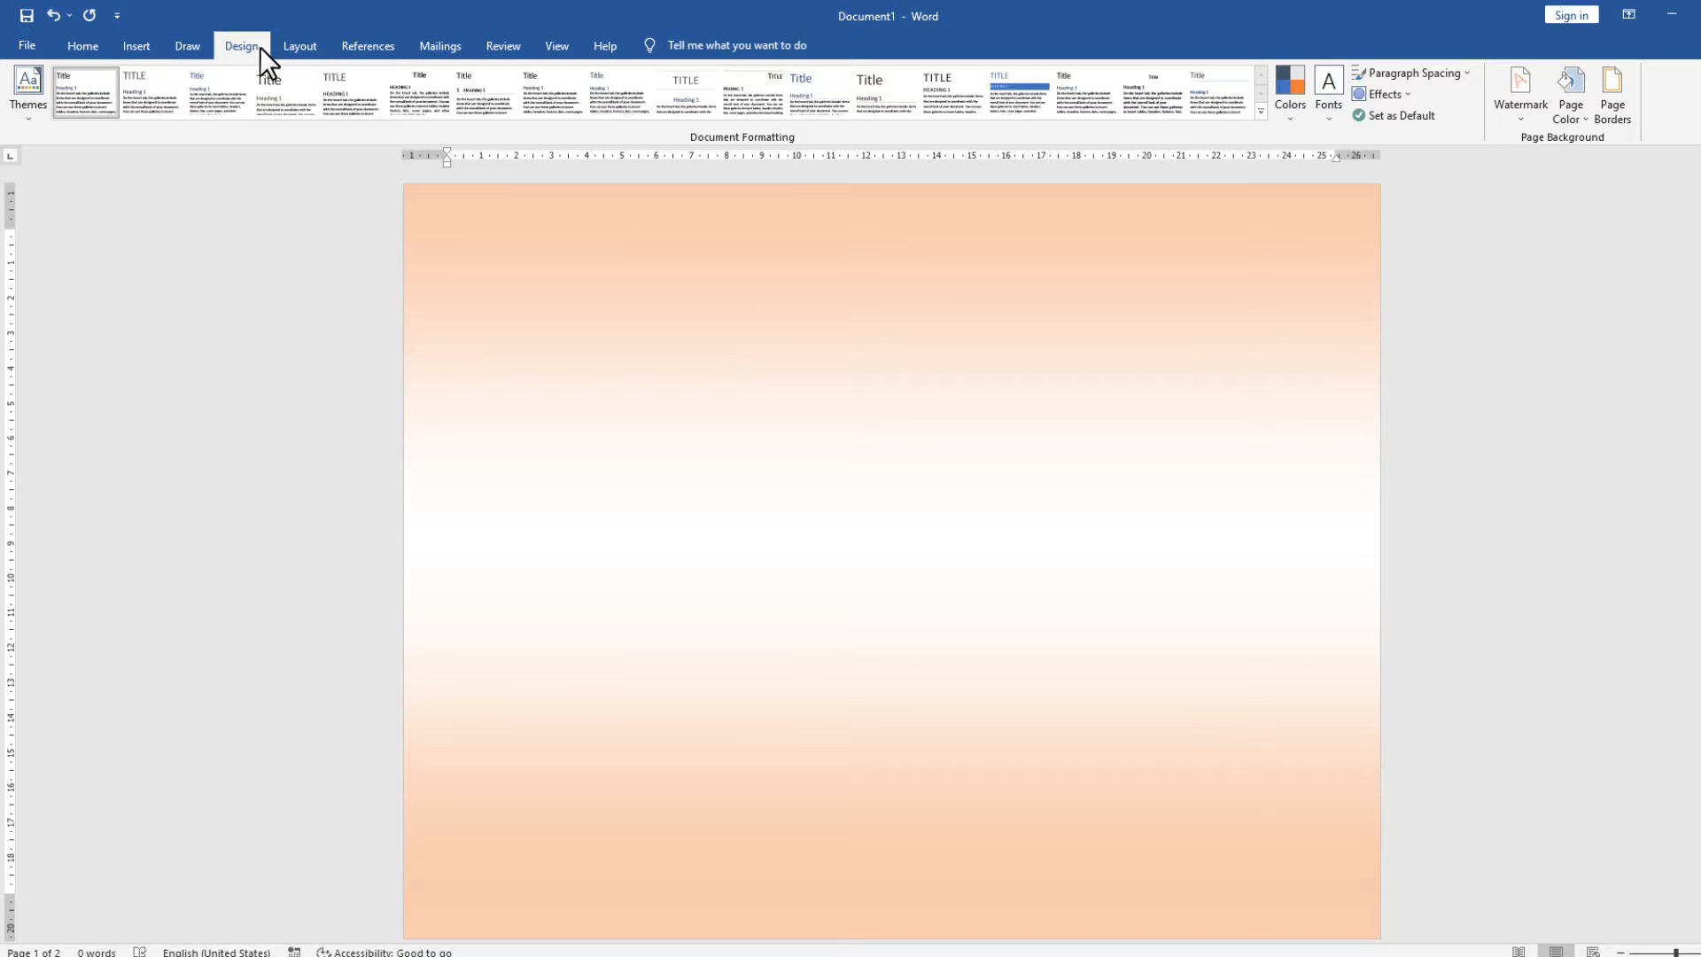
Switch the pages to portrait orientation.
left_click(297, 47)
left_click(134, 121)
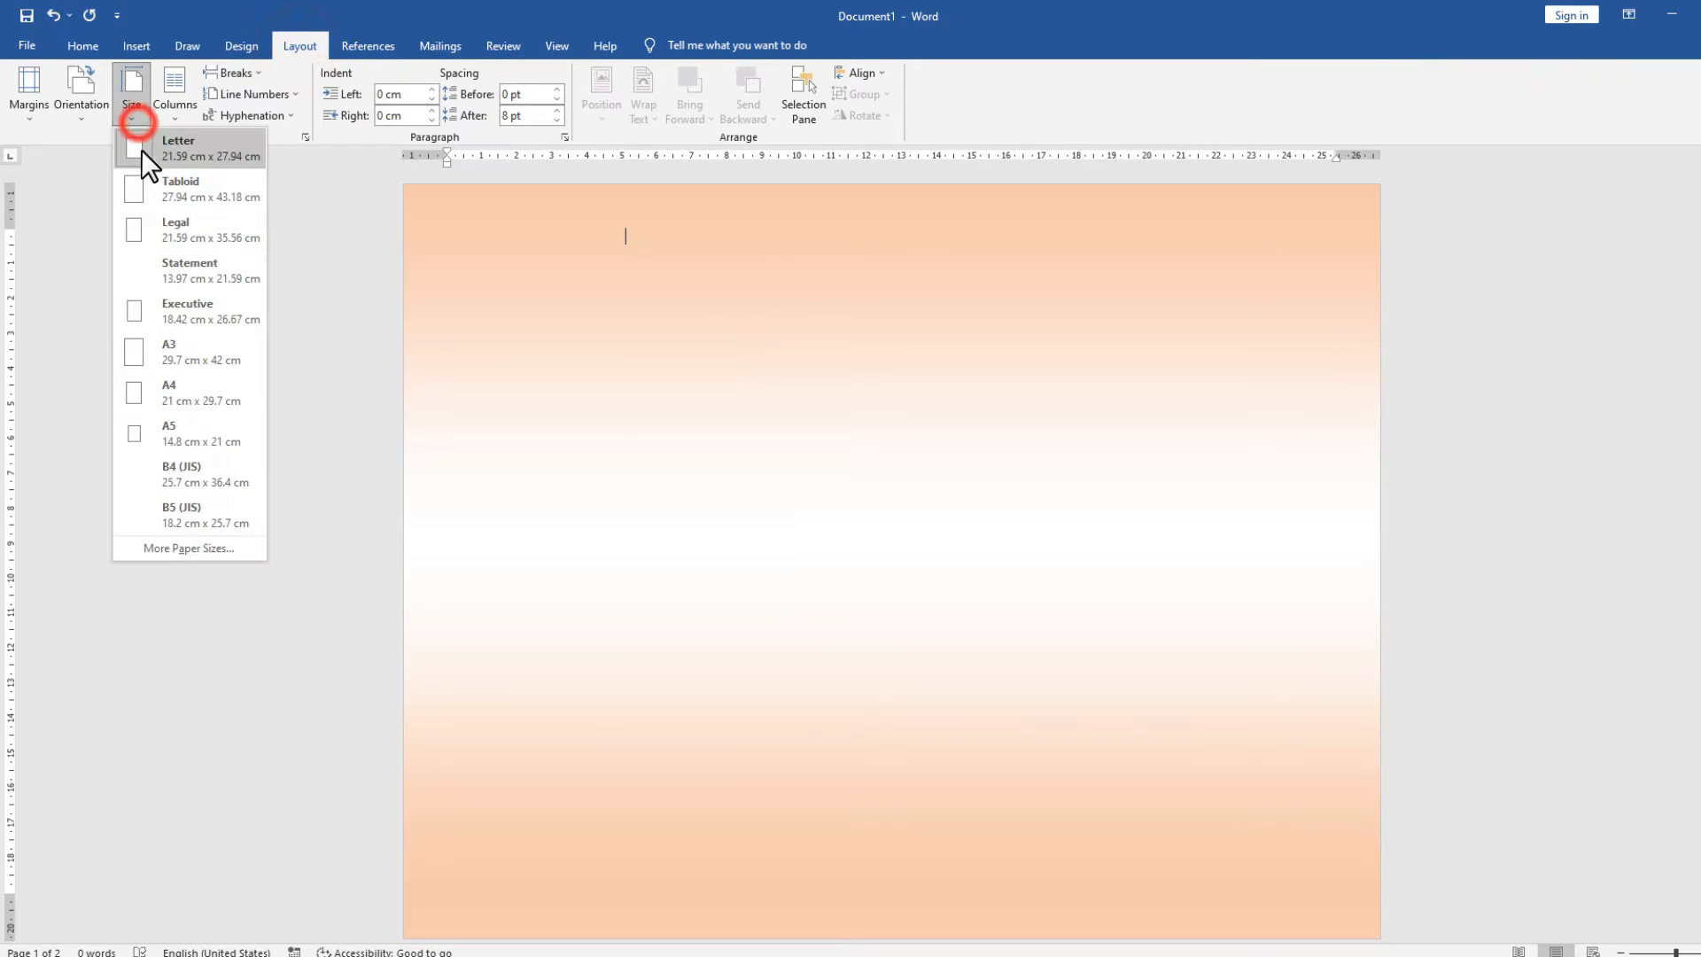
left_click(142, 151)
left_click(80, 89)
left_click(95, 151)
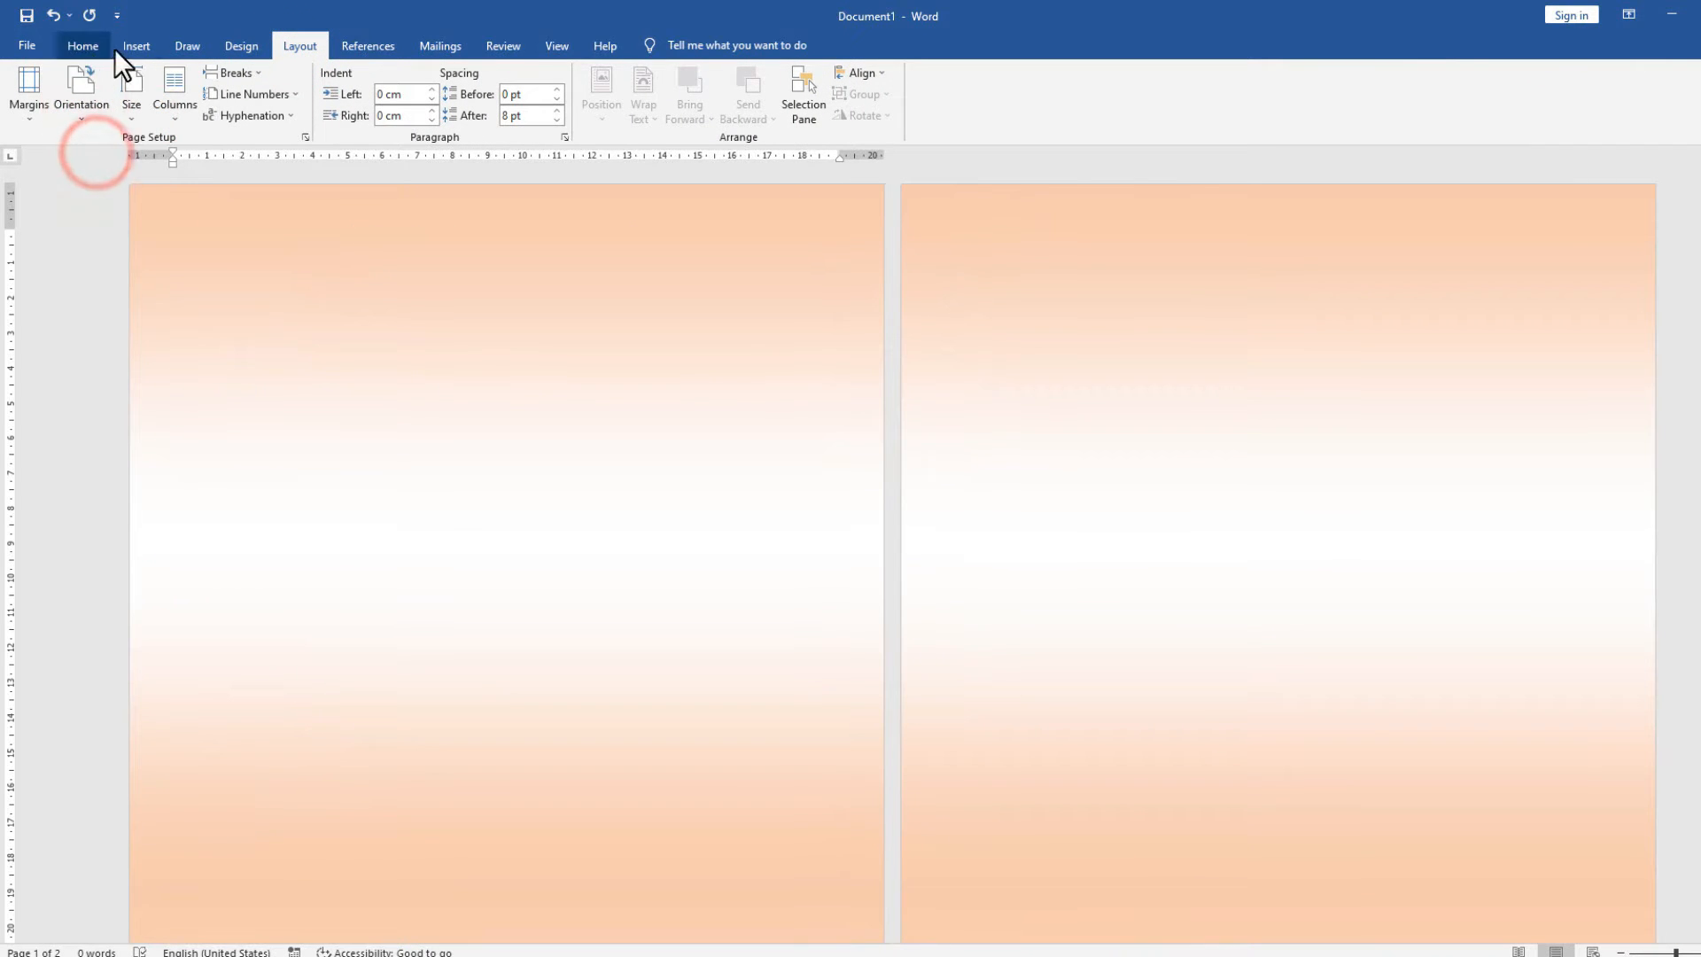
left_click(229, 46)
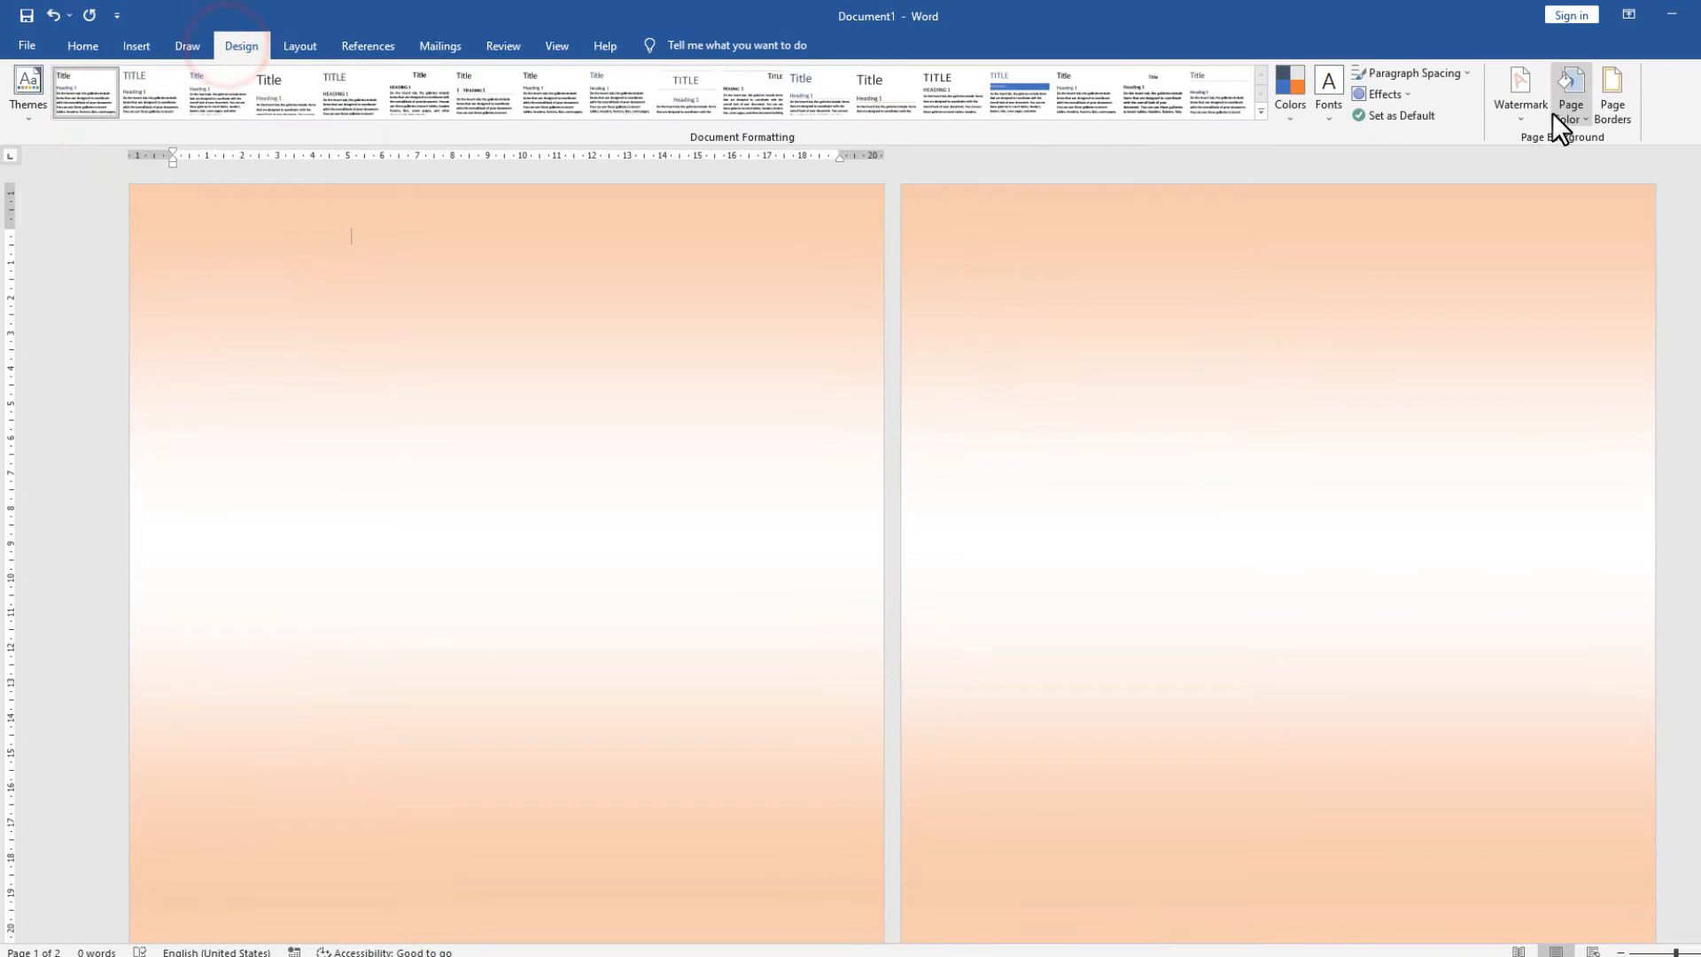
Try preset and diagonal gradients, then apply the Newsprint texture as page background.
left_click(1559, 116)
left_click(1605, 325)
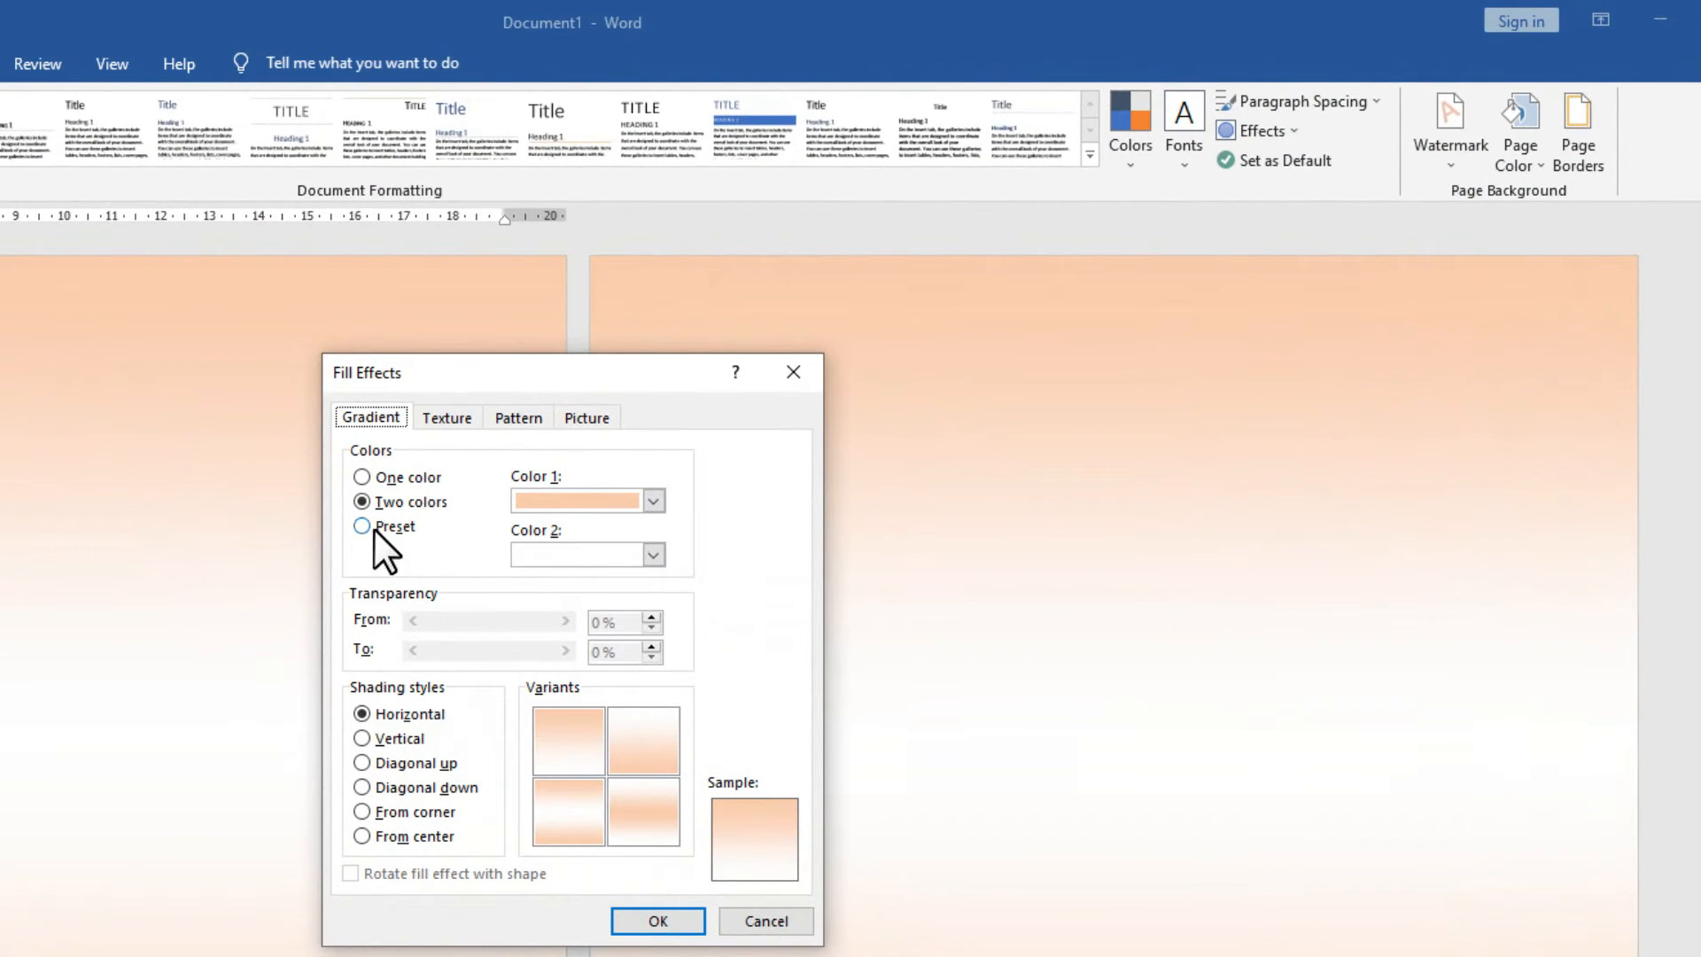
left_click(374, 529)
left_click(399, 785)
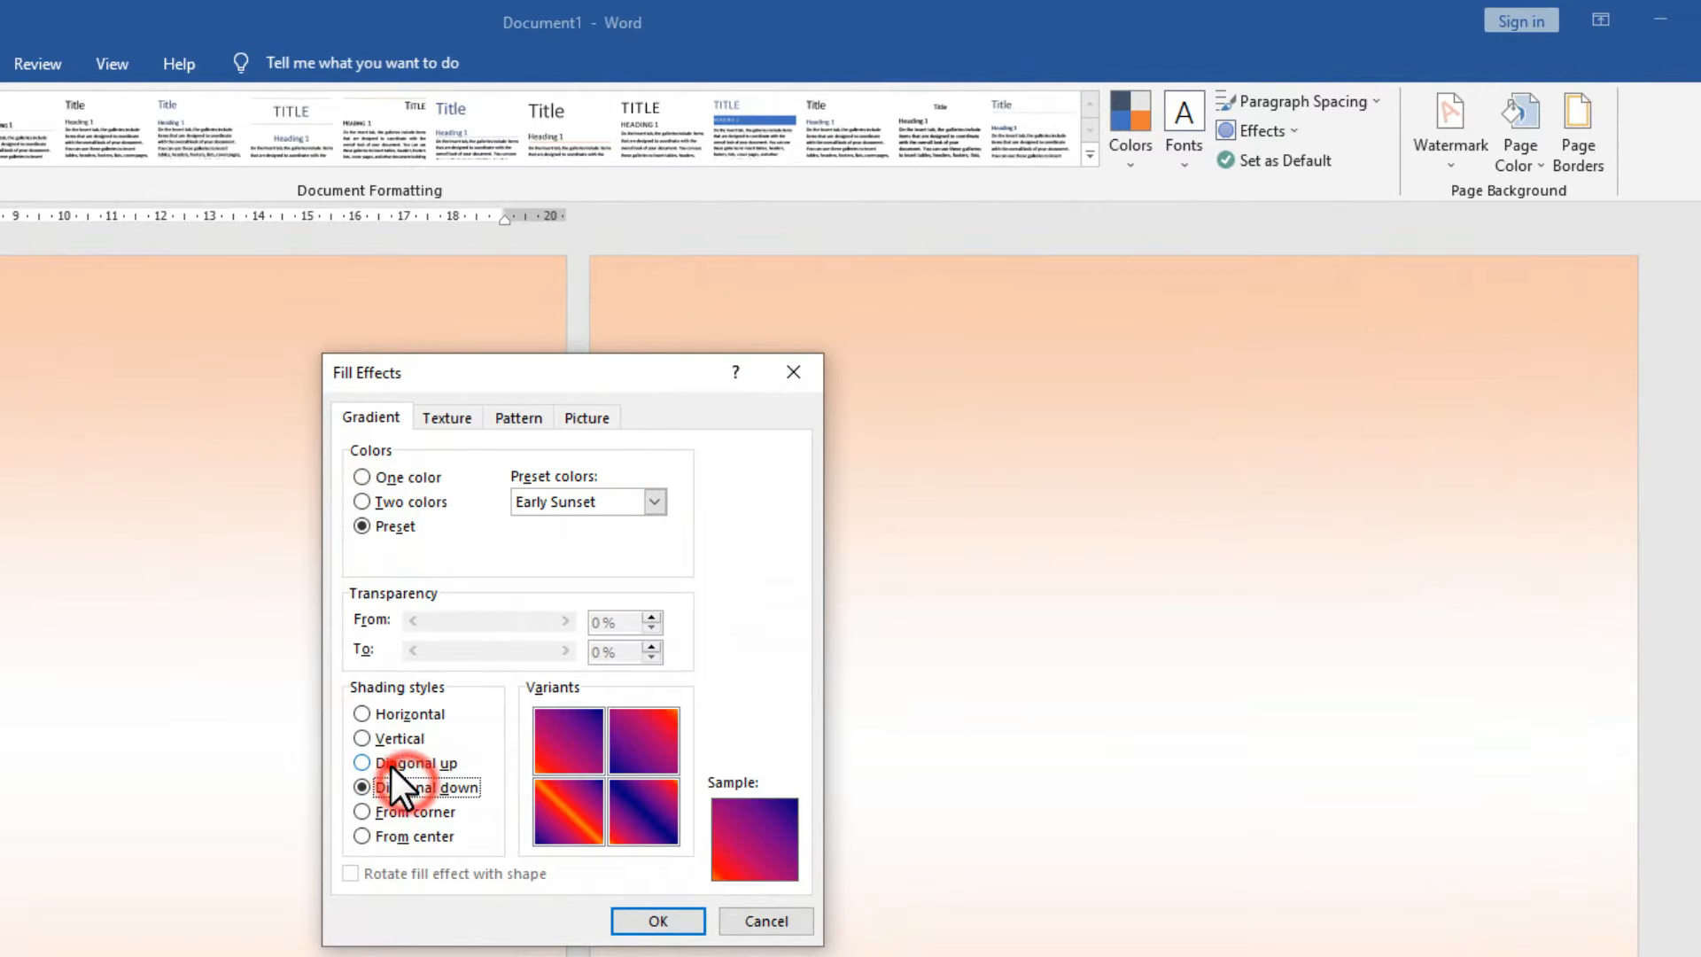
left_click(384, 811)
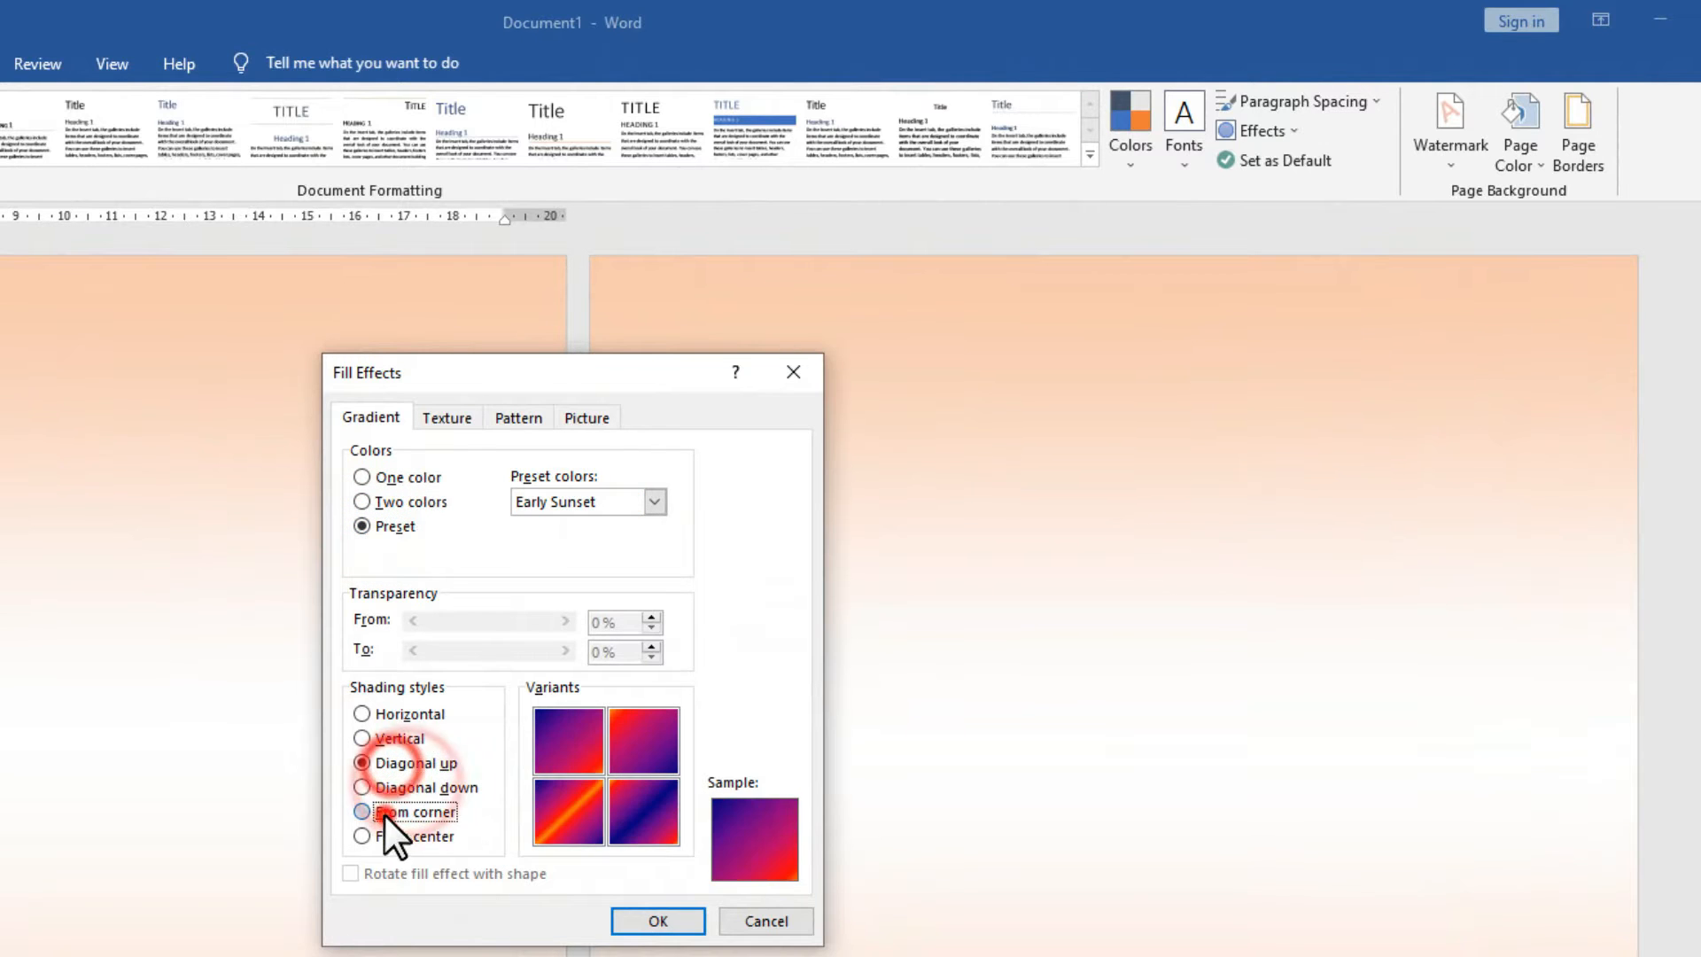
left_click(394, 505)
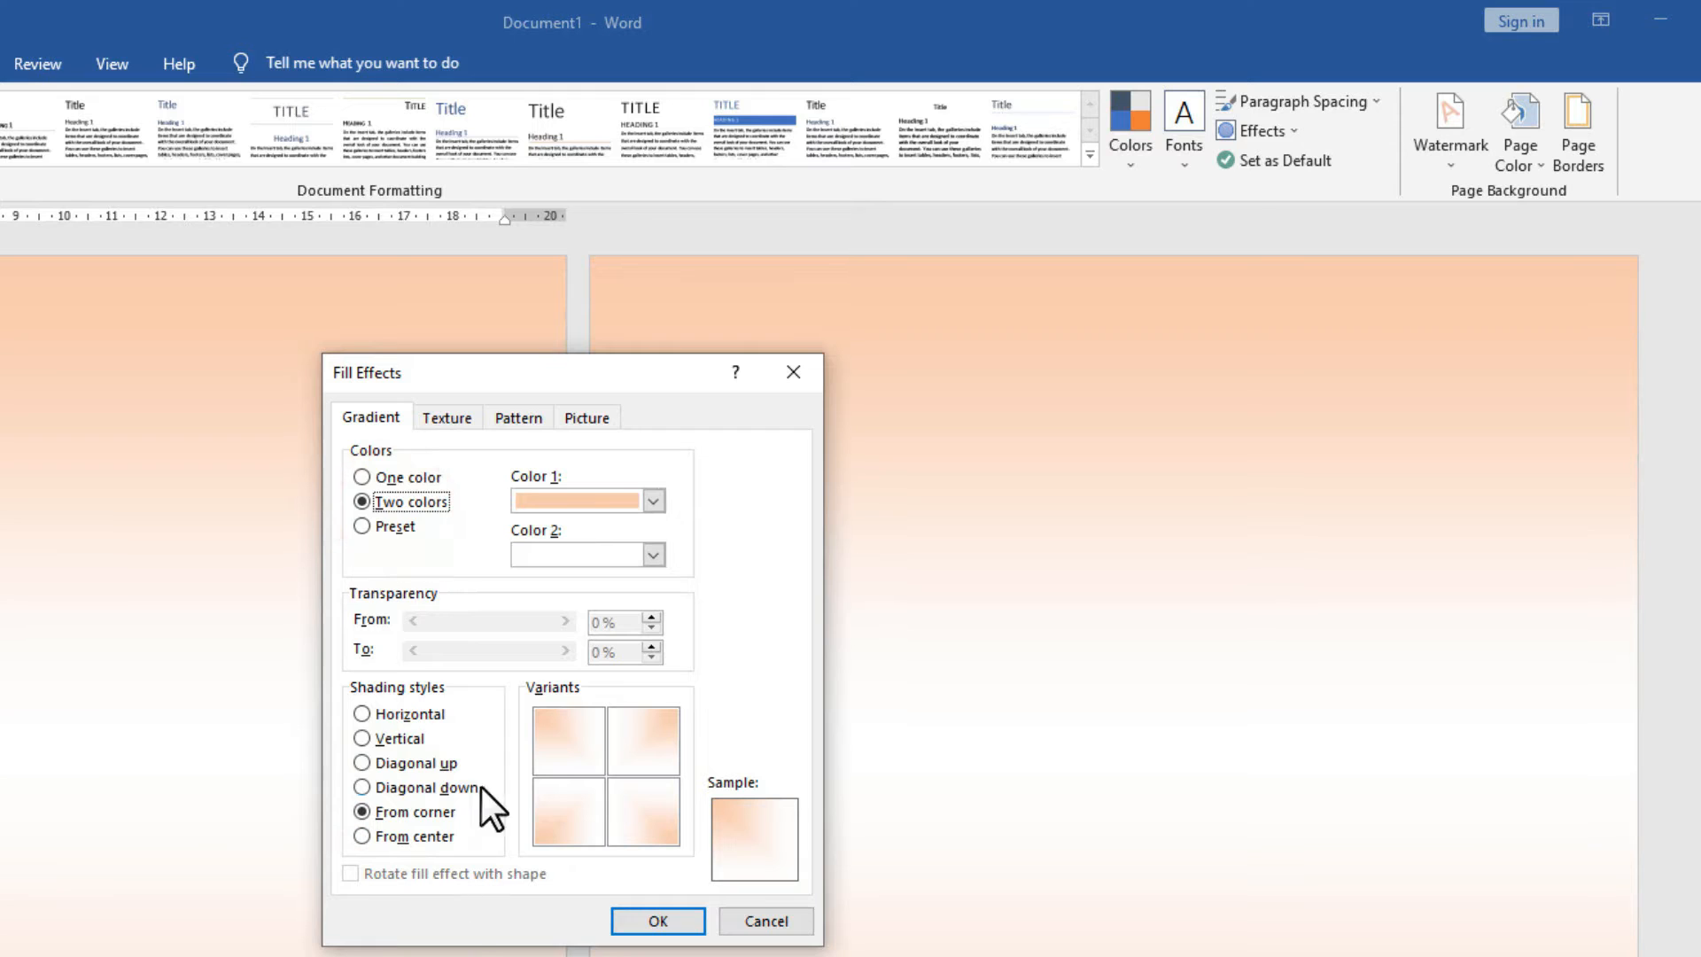
left_click(449, 420)
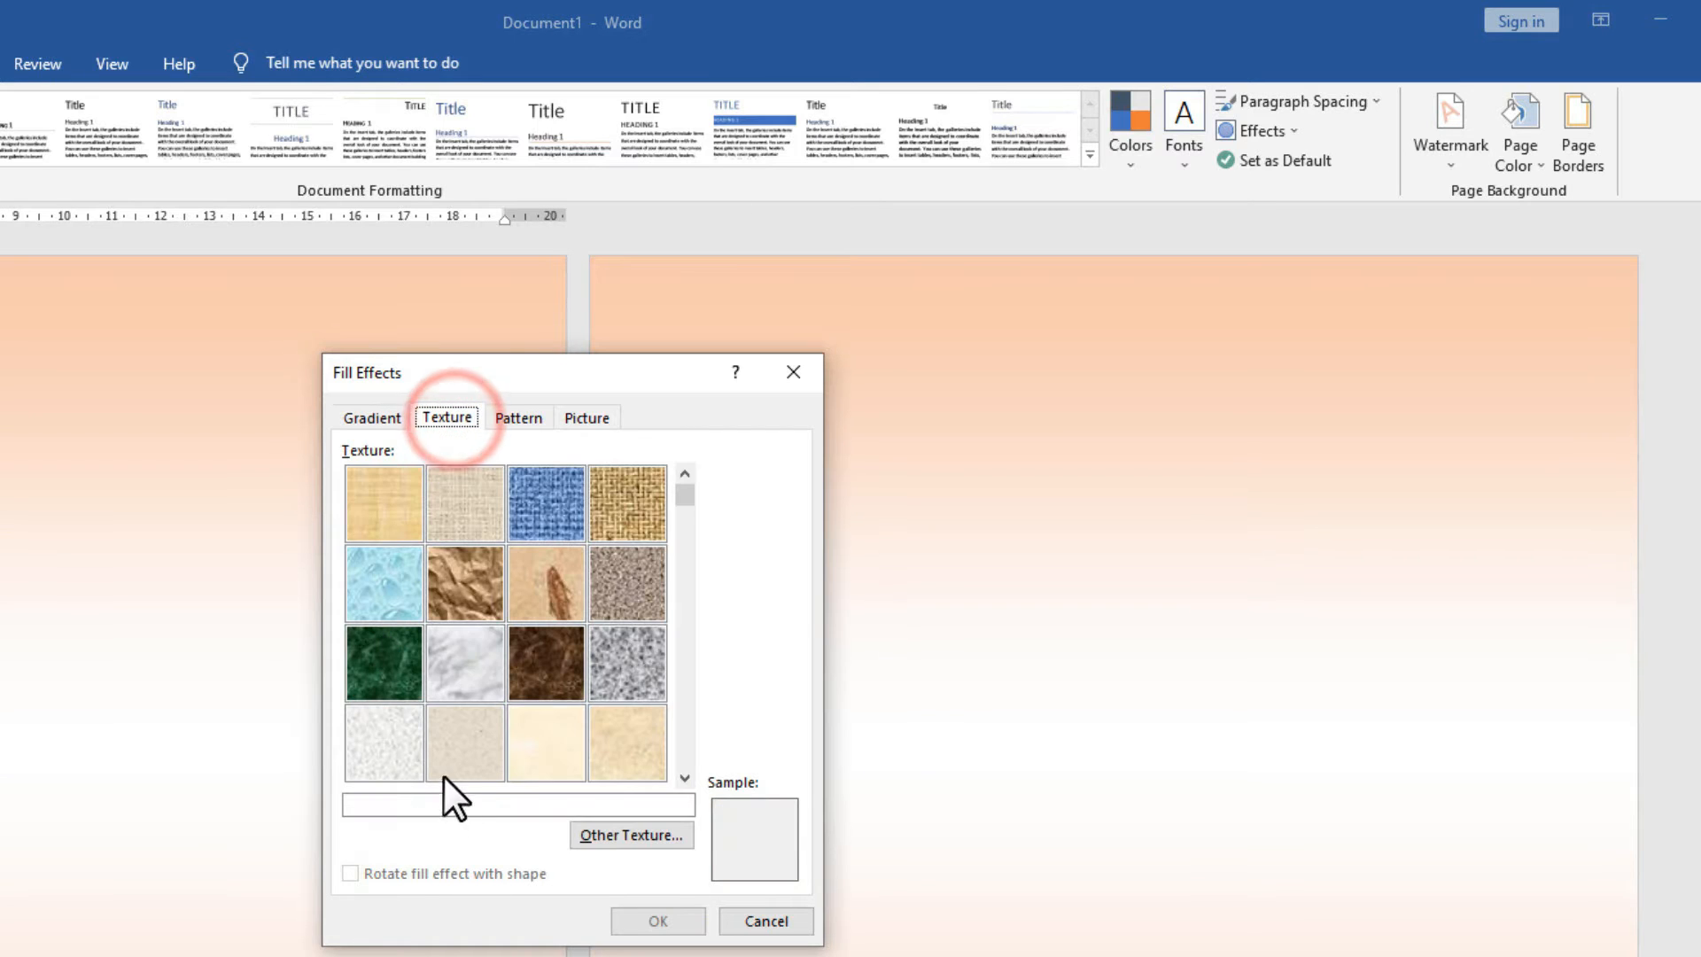
left_click(448, 747)
left_click_drag(684, 496, 683, 753)
left_click(380, 592)
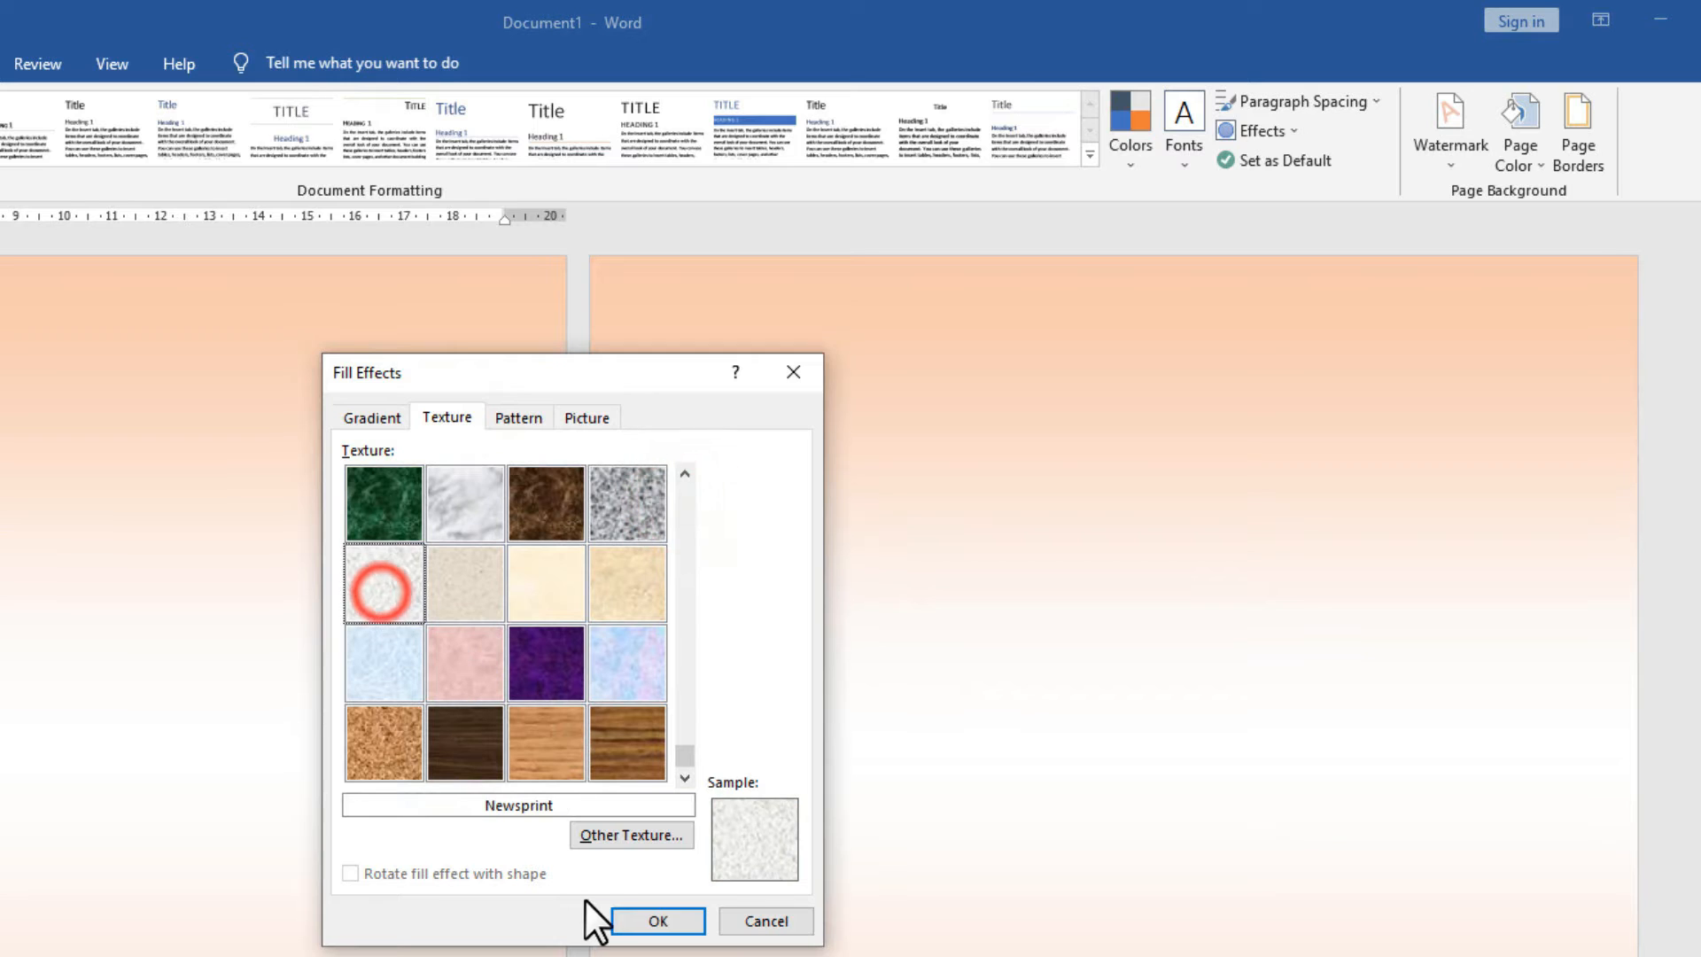
left_click(641, 926)
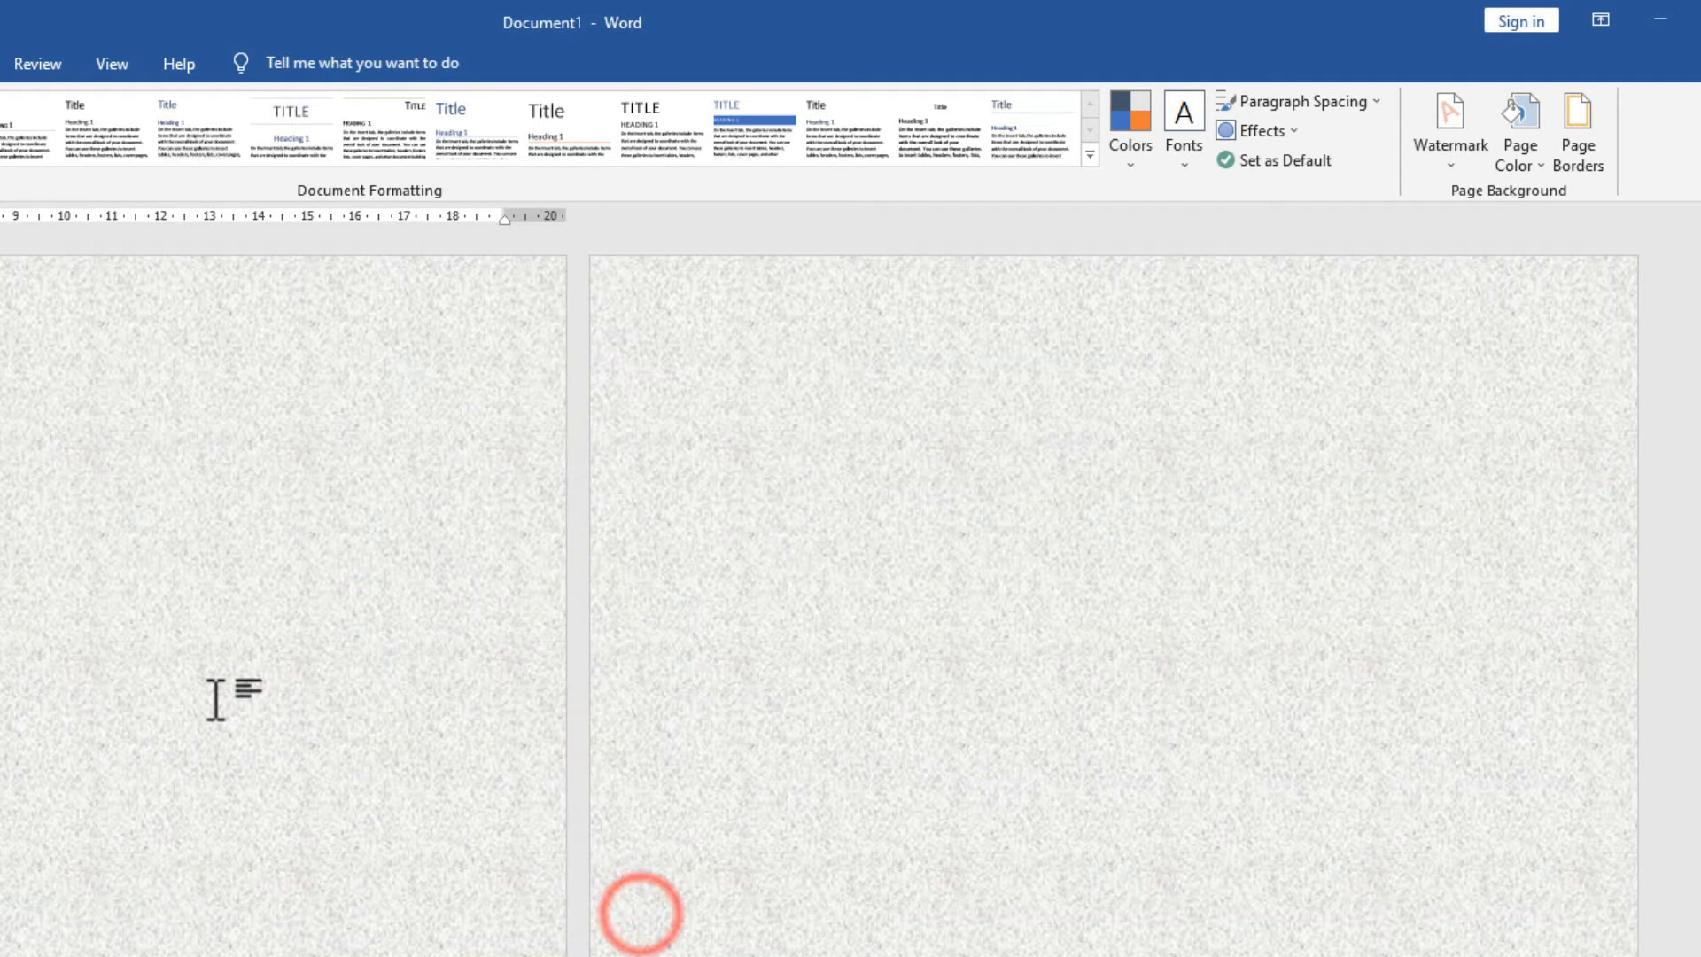
Replace the texture with a light-blue Dotted 25% pattern page background.
left_click(1529, 156)
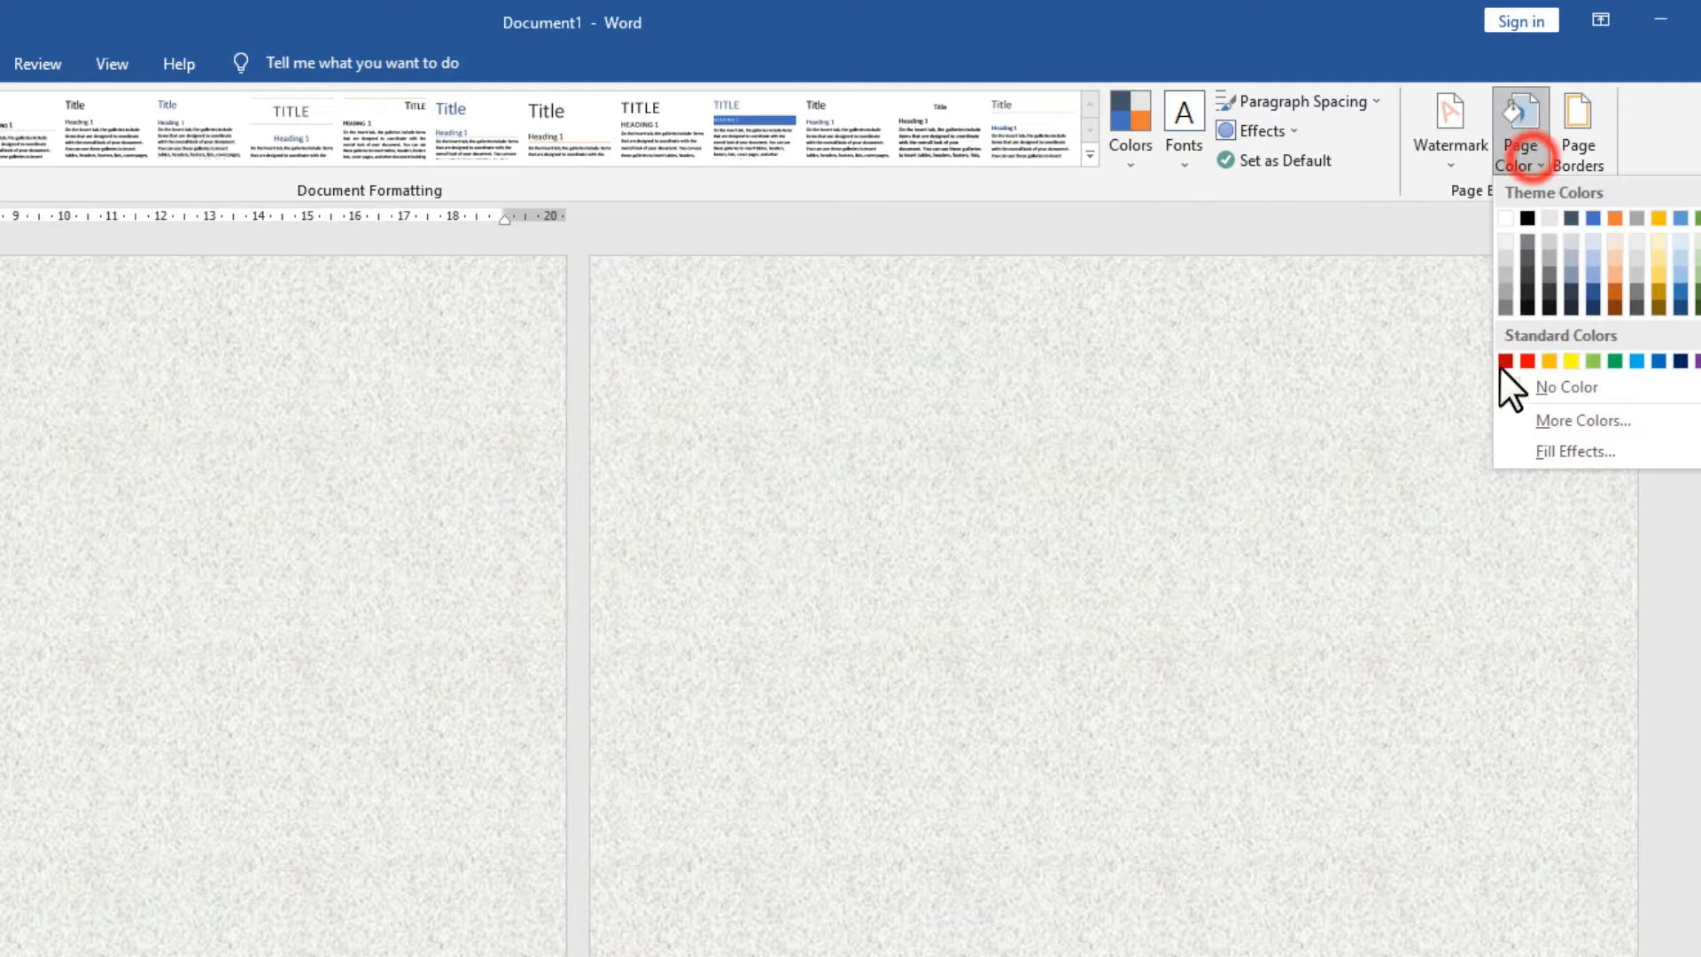
left_click(1523, 450)
left_click(518, 416)
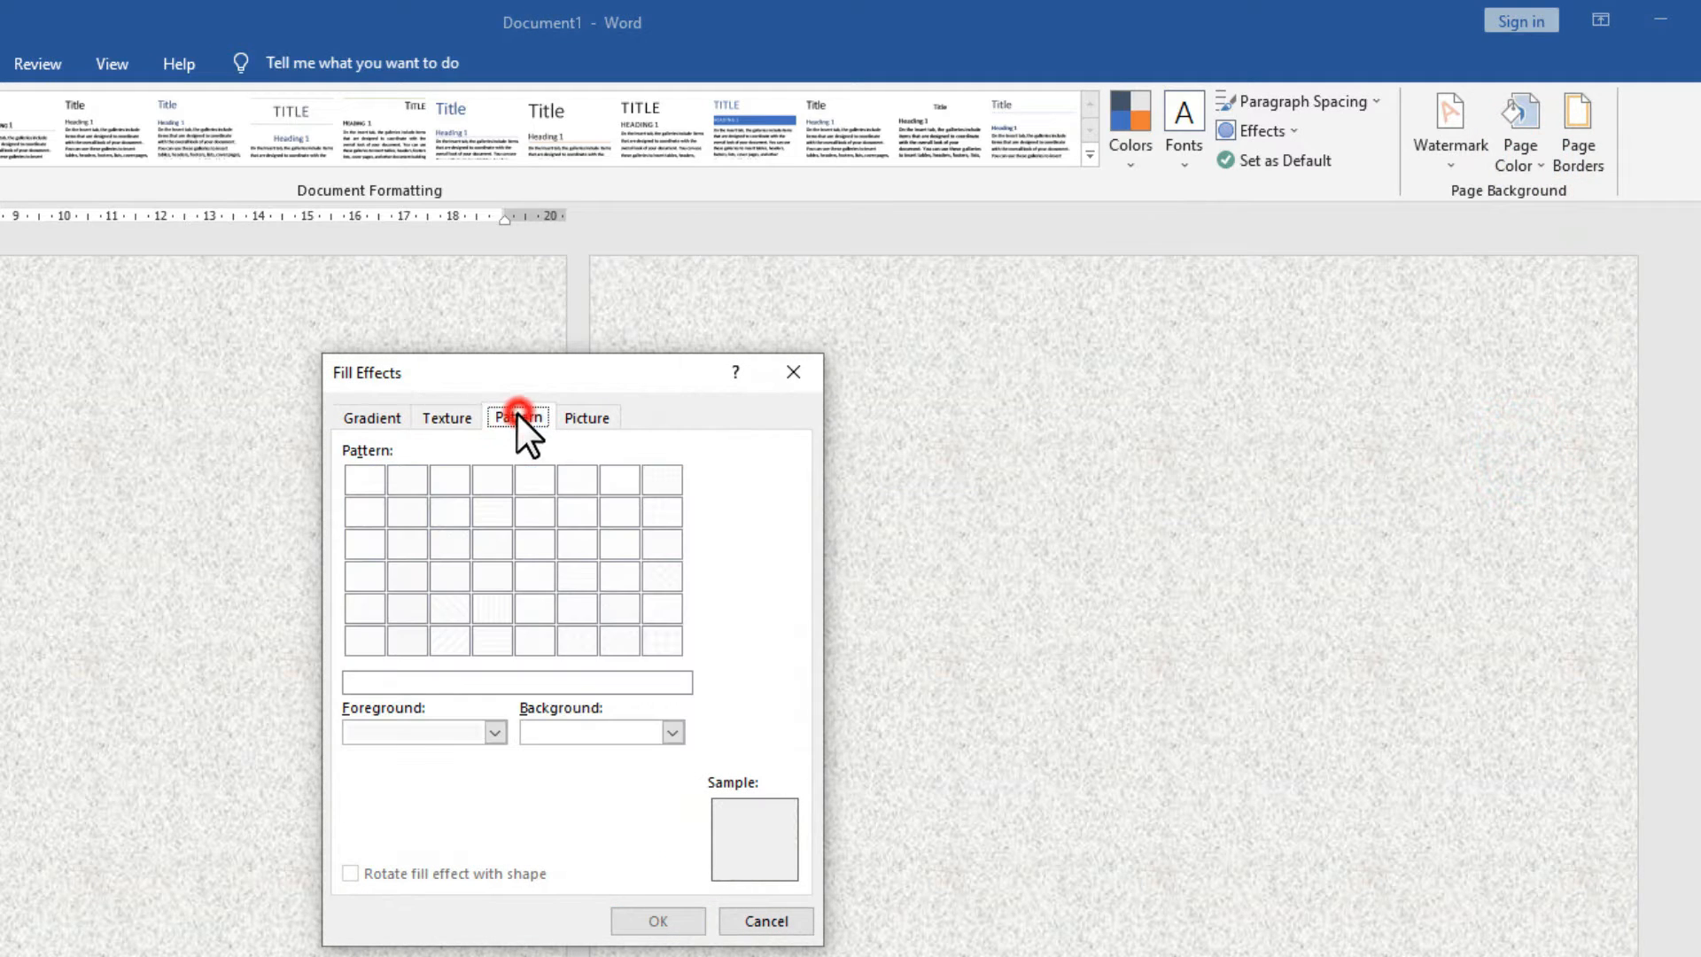
left_click(443, 609)
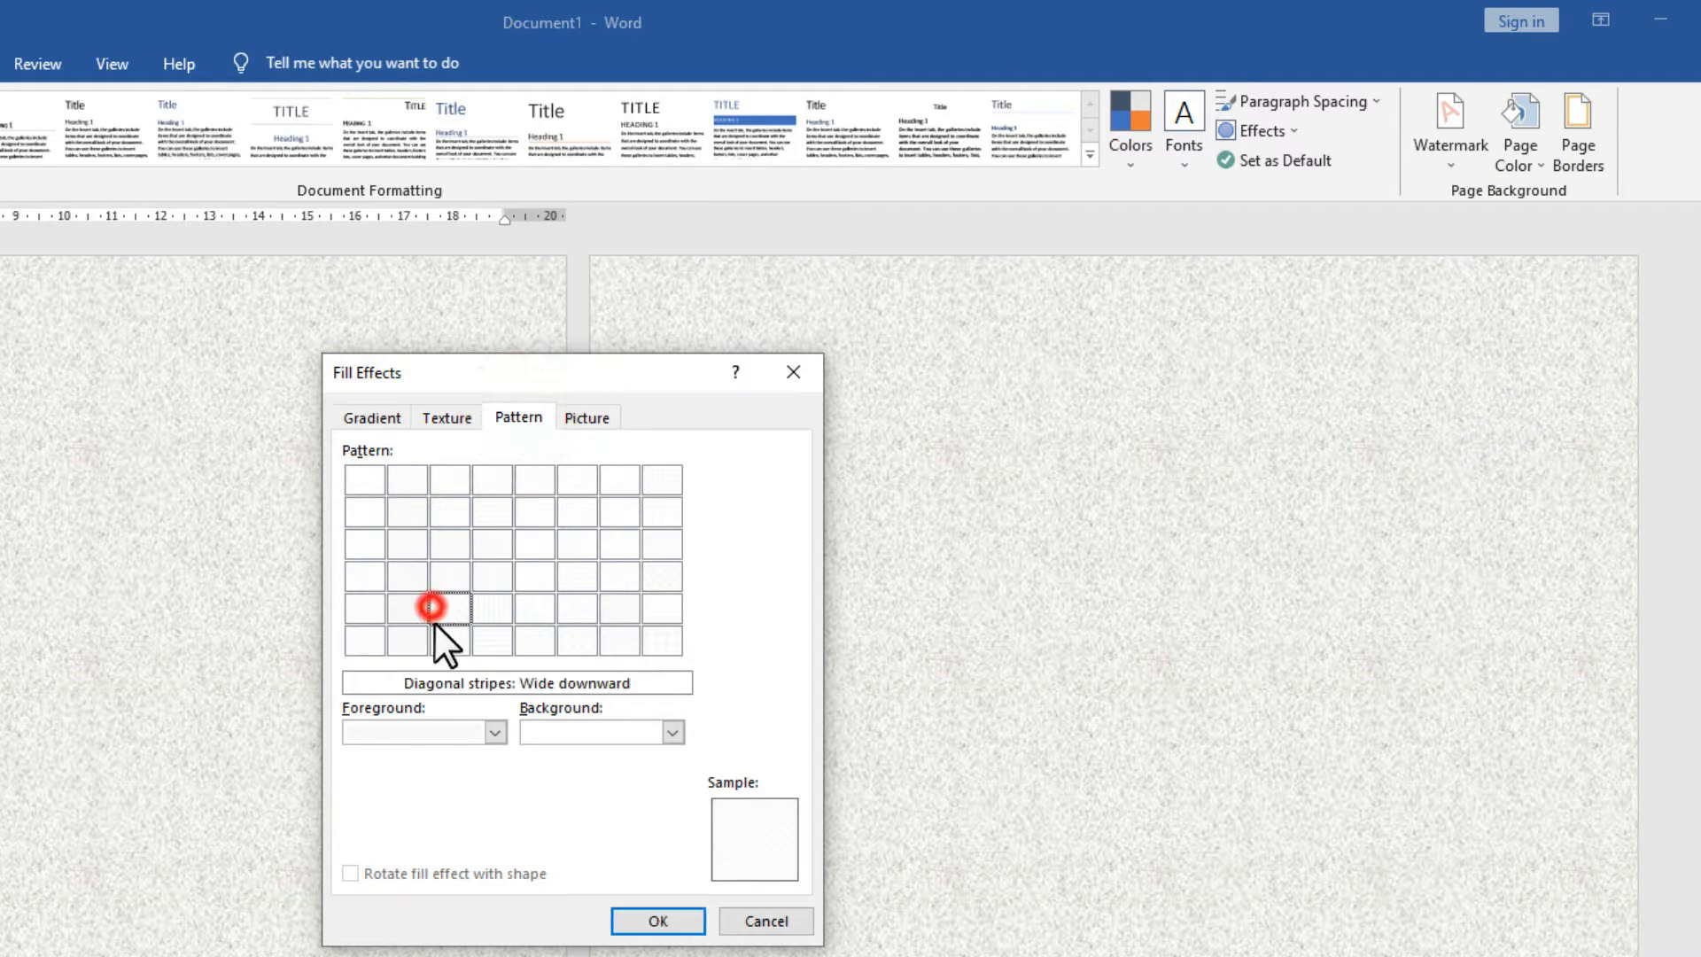
left_click(493, 732)
left_click(445, 834)
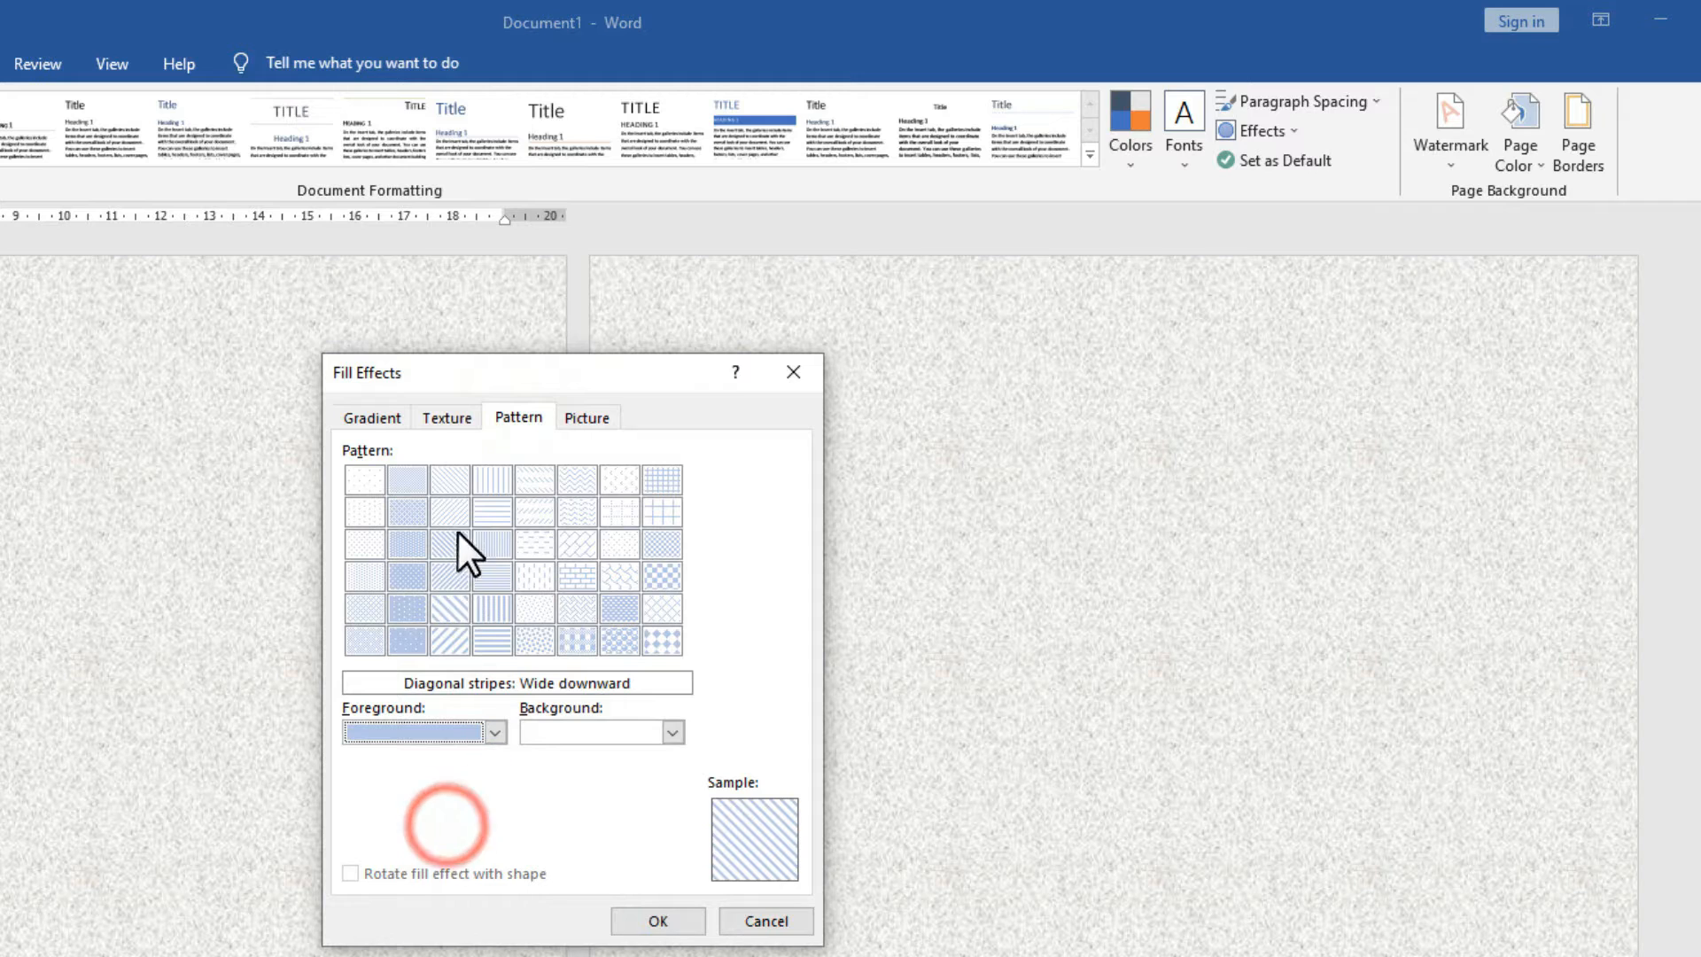
left_click(450, 608)
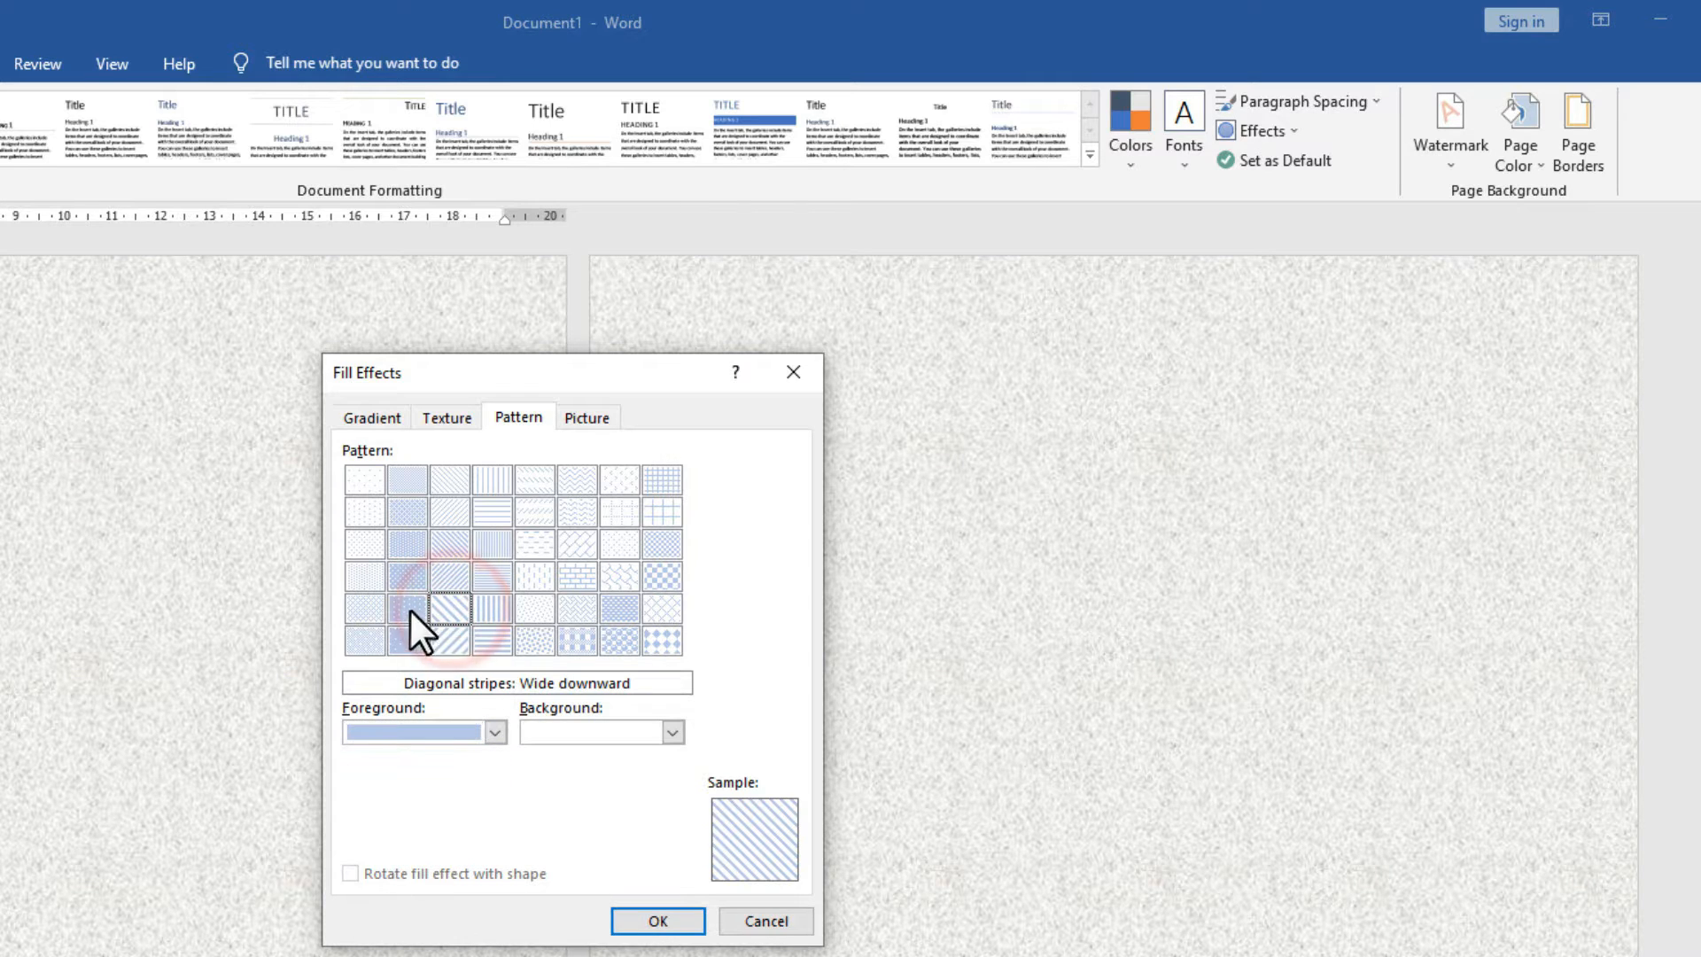
left_click(363, 572)
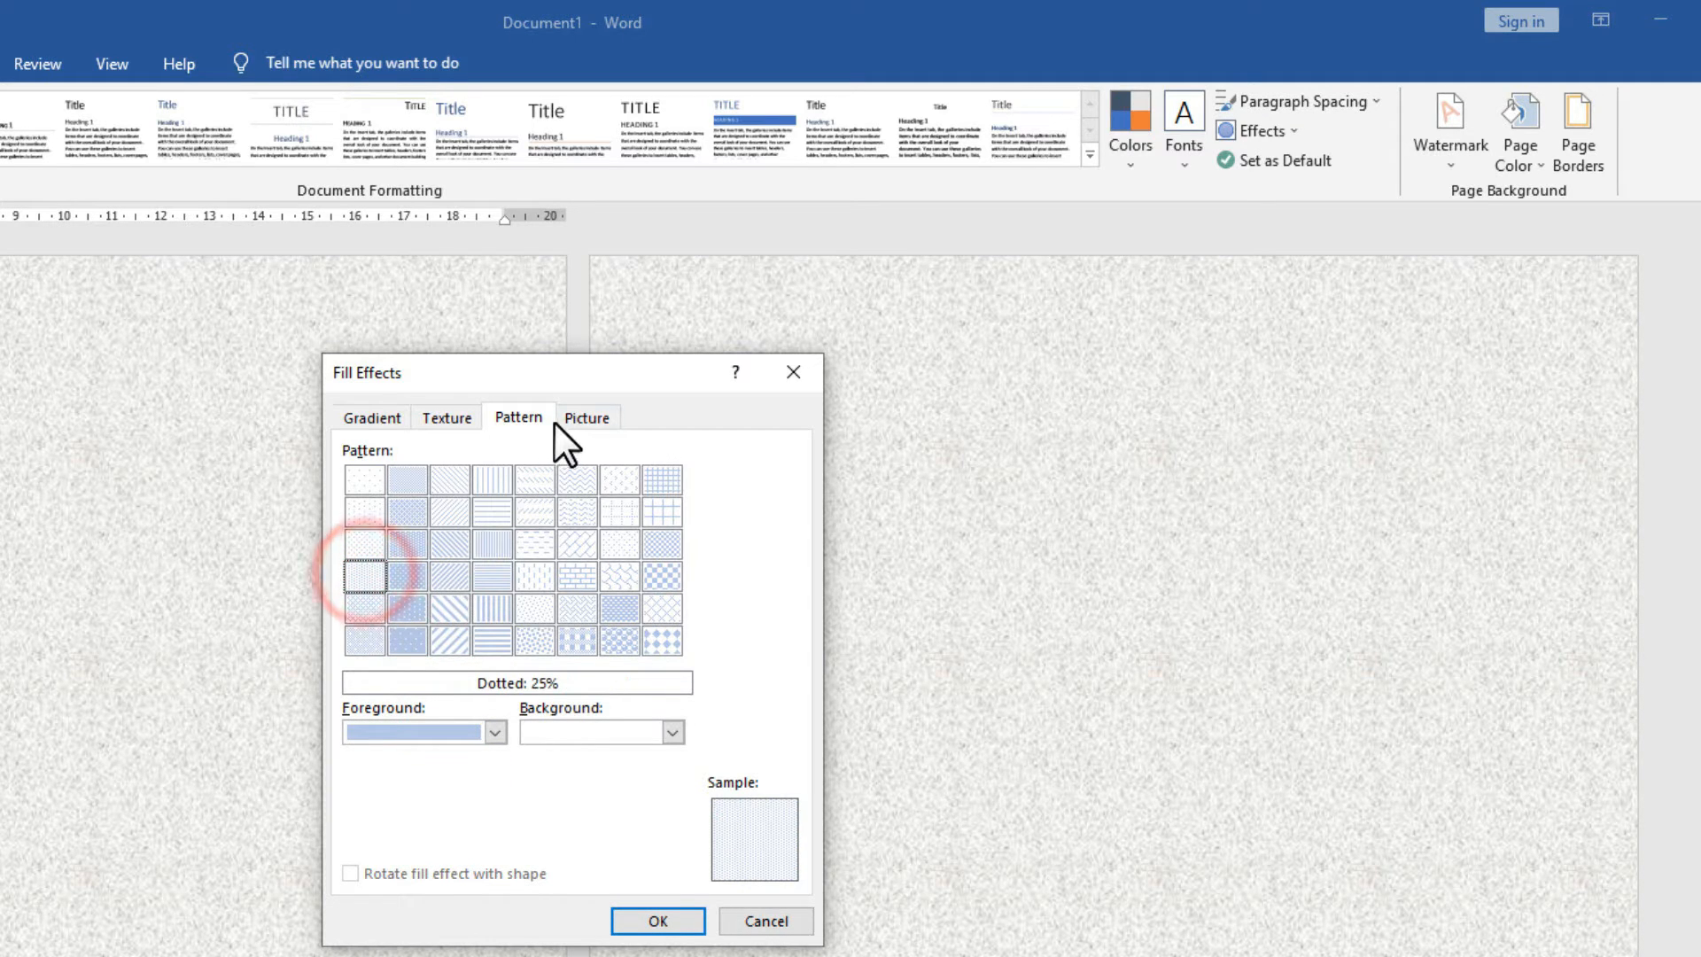
left_click(623, 924)
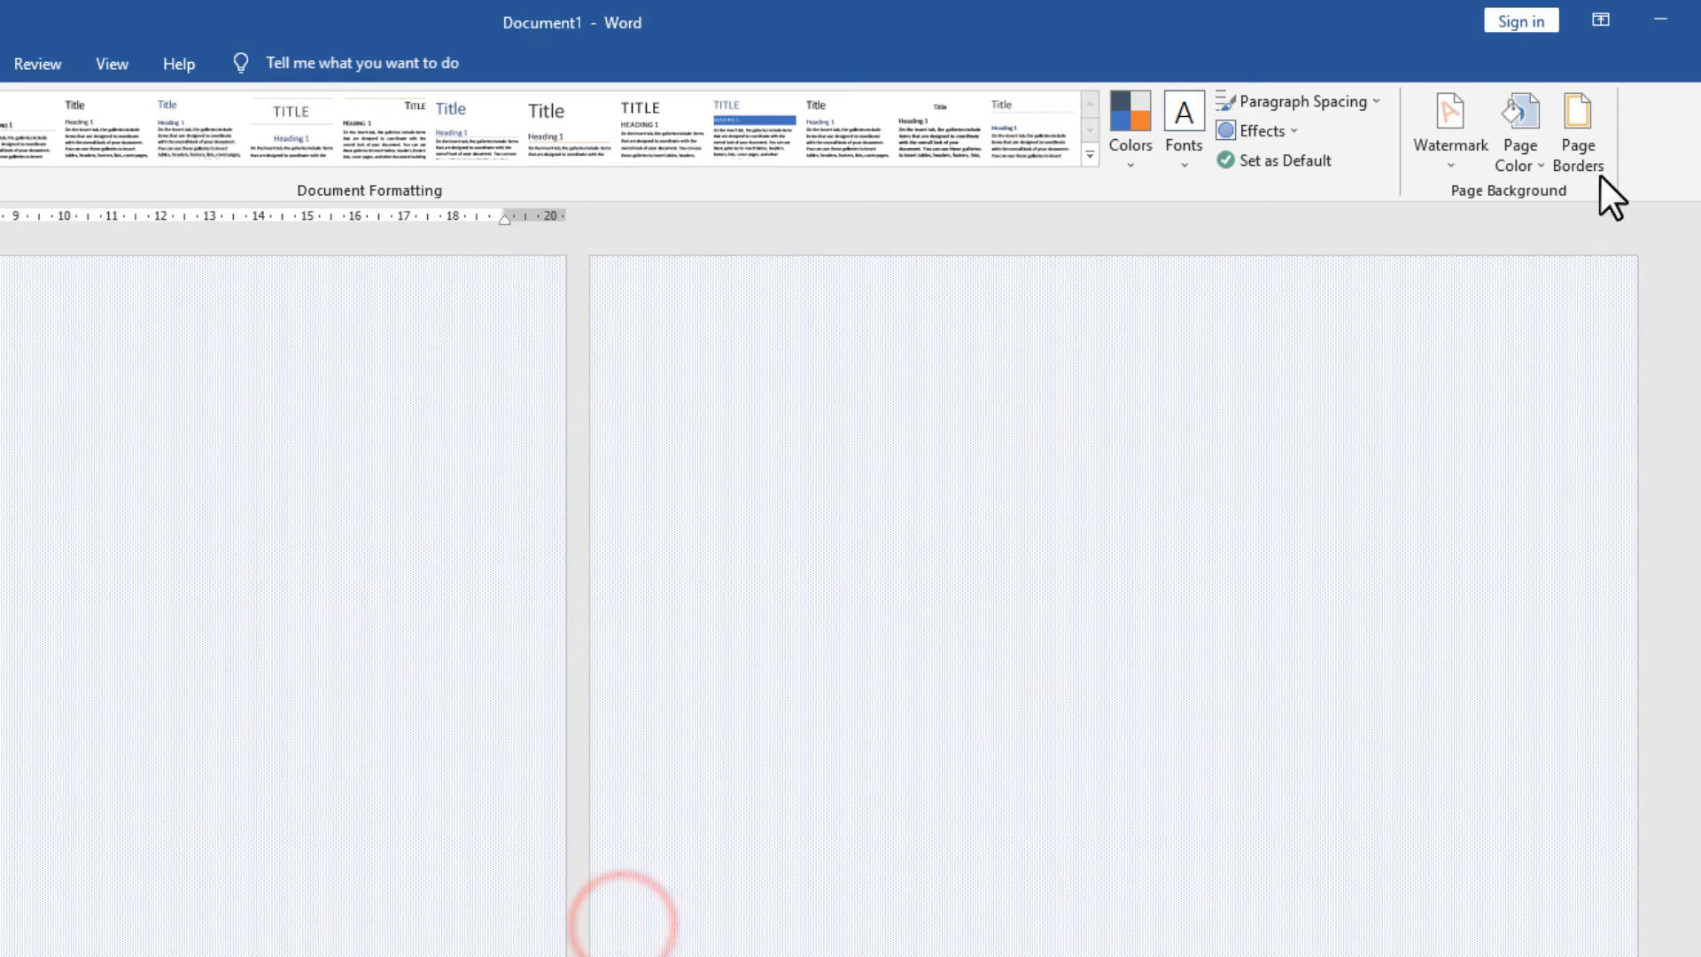
left_click(1524, 164)
left_click(1555, 455)
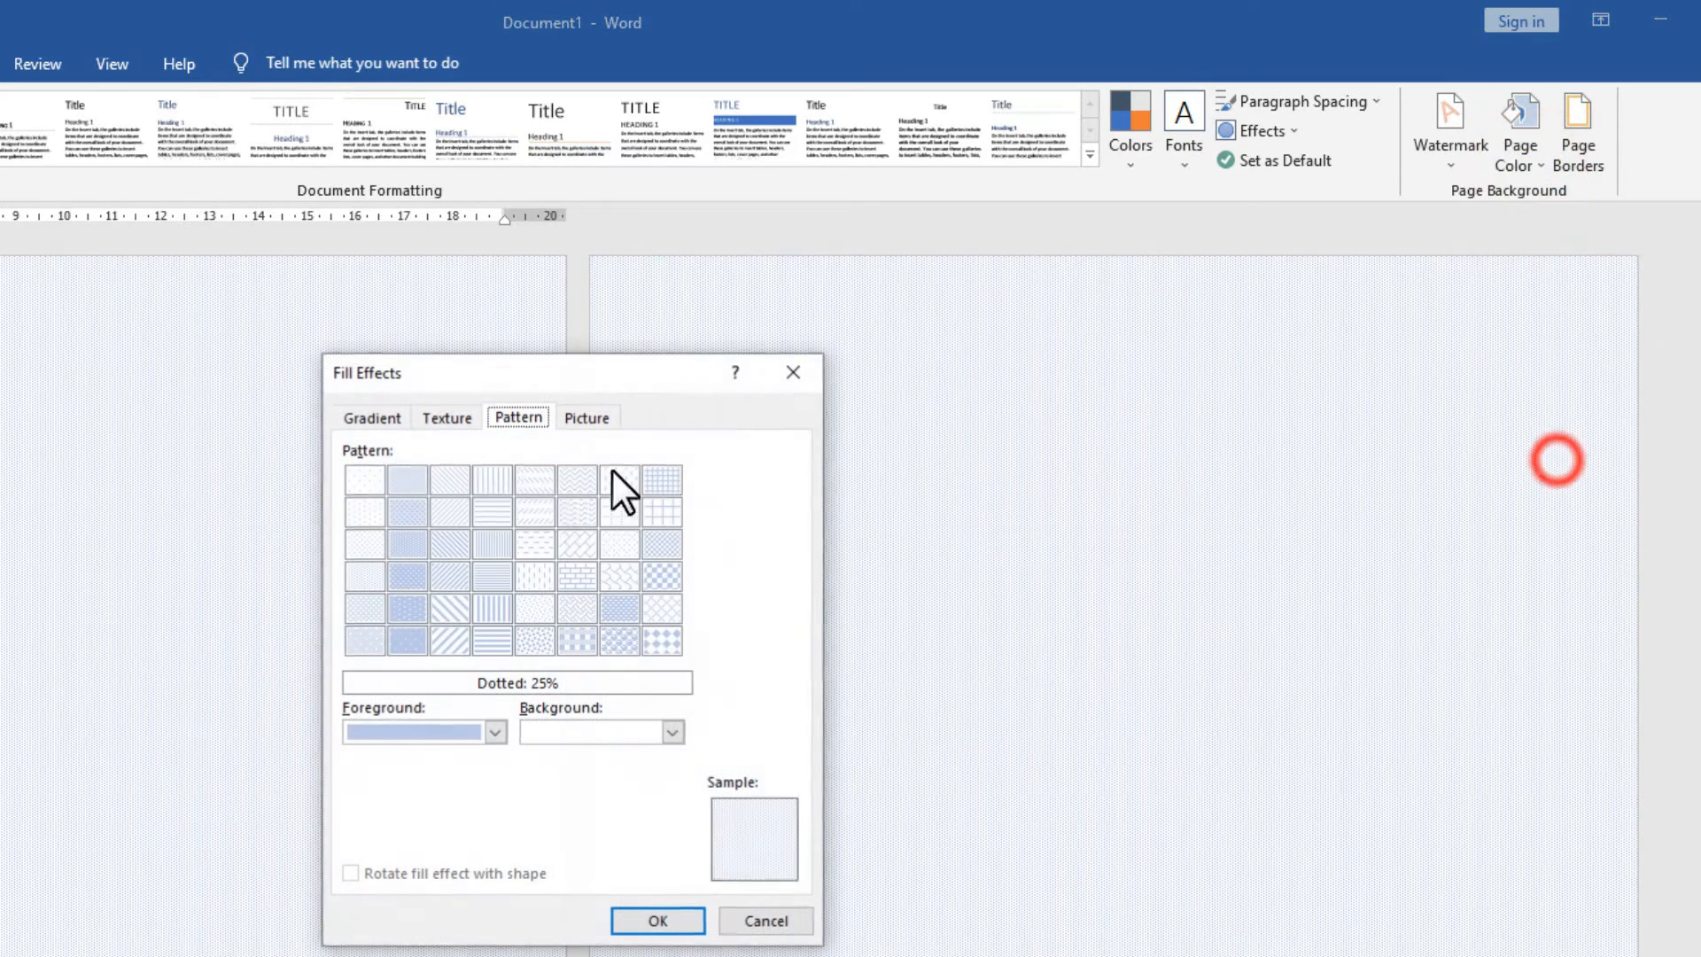
Check the Picture fill option, dismiss the offline notice, and close the Fill Effects dialog.
left_click(591, 412)
left_click_drag(590, 373, 225, 374)
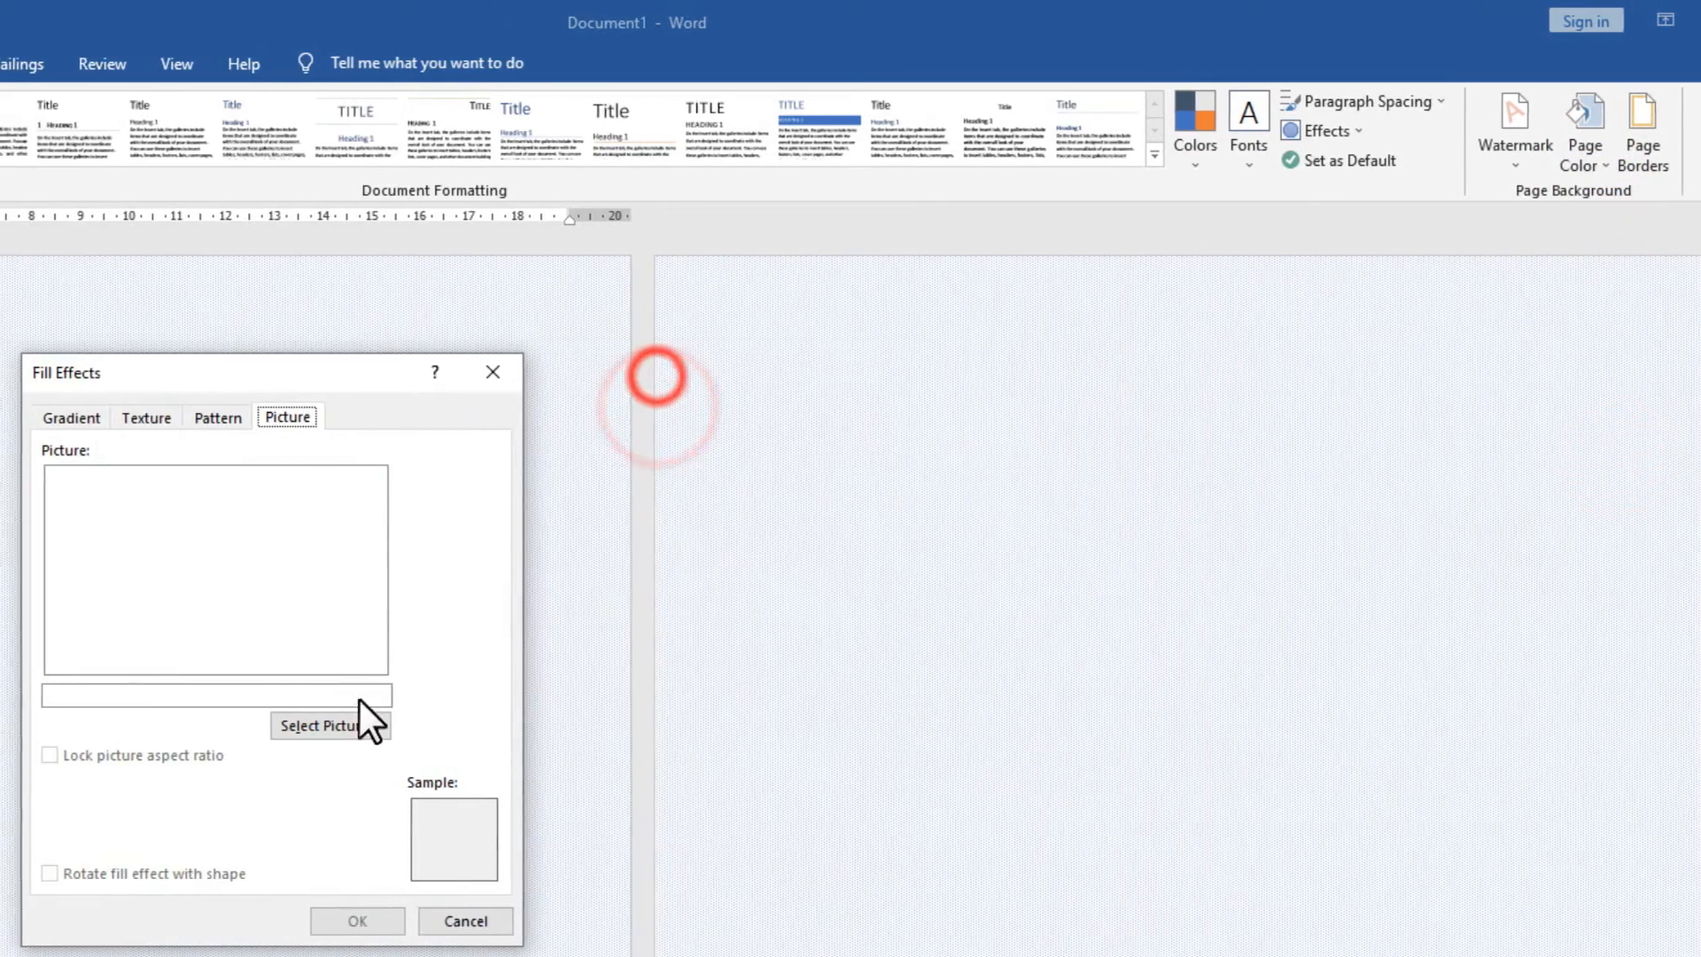
left_click(270, 722)
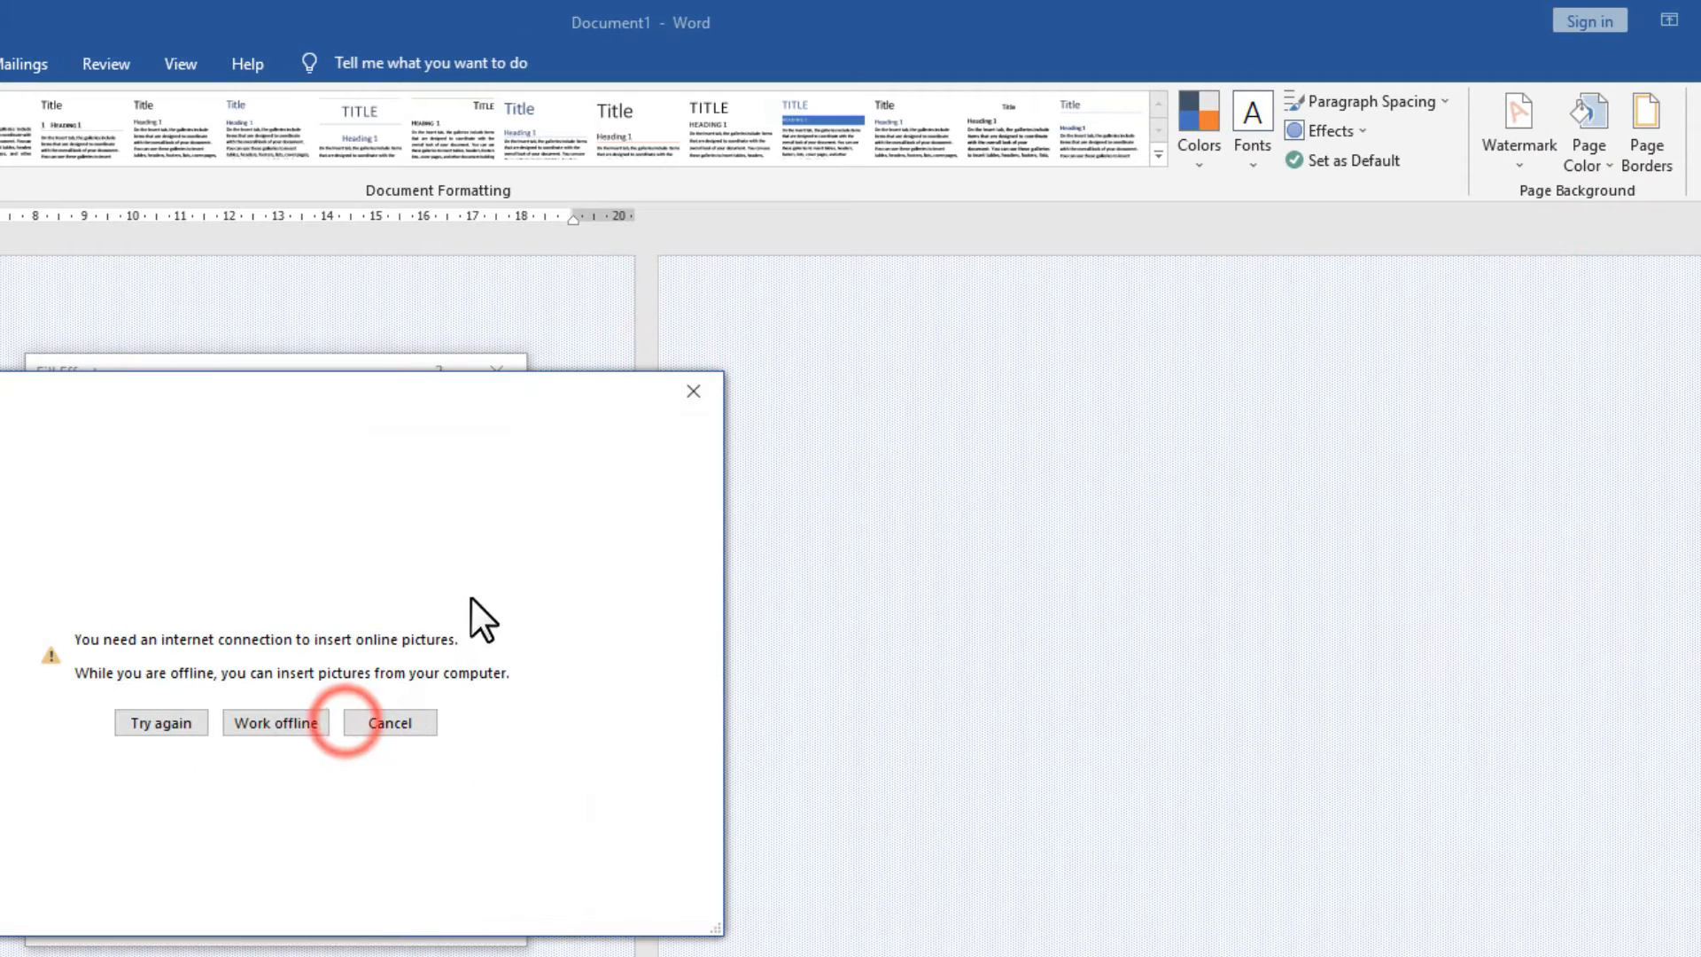
left_click(694, 391)
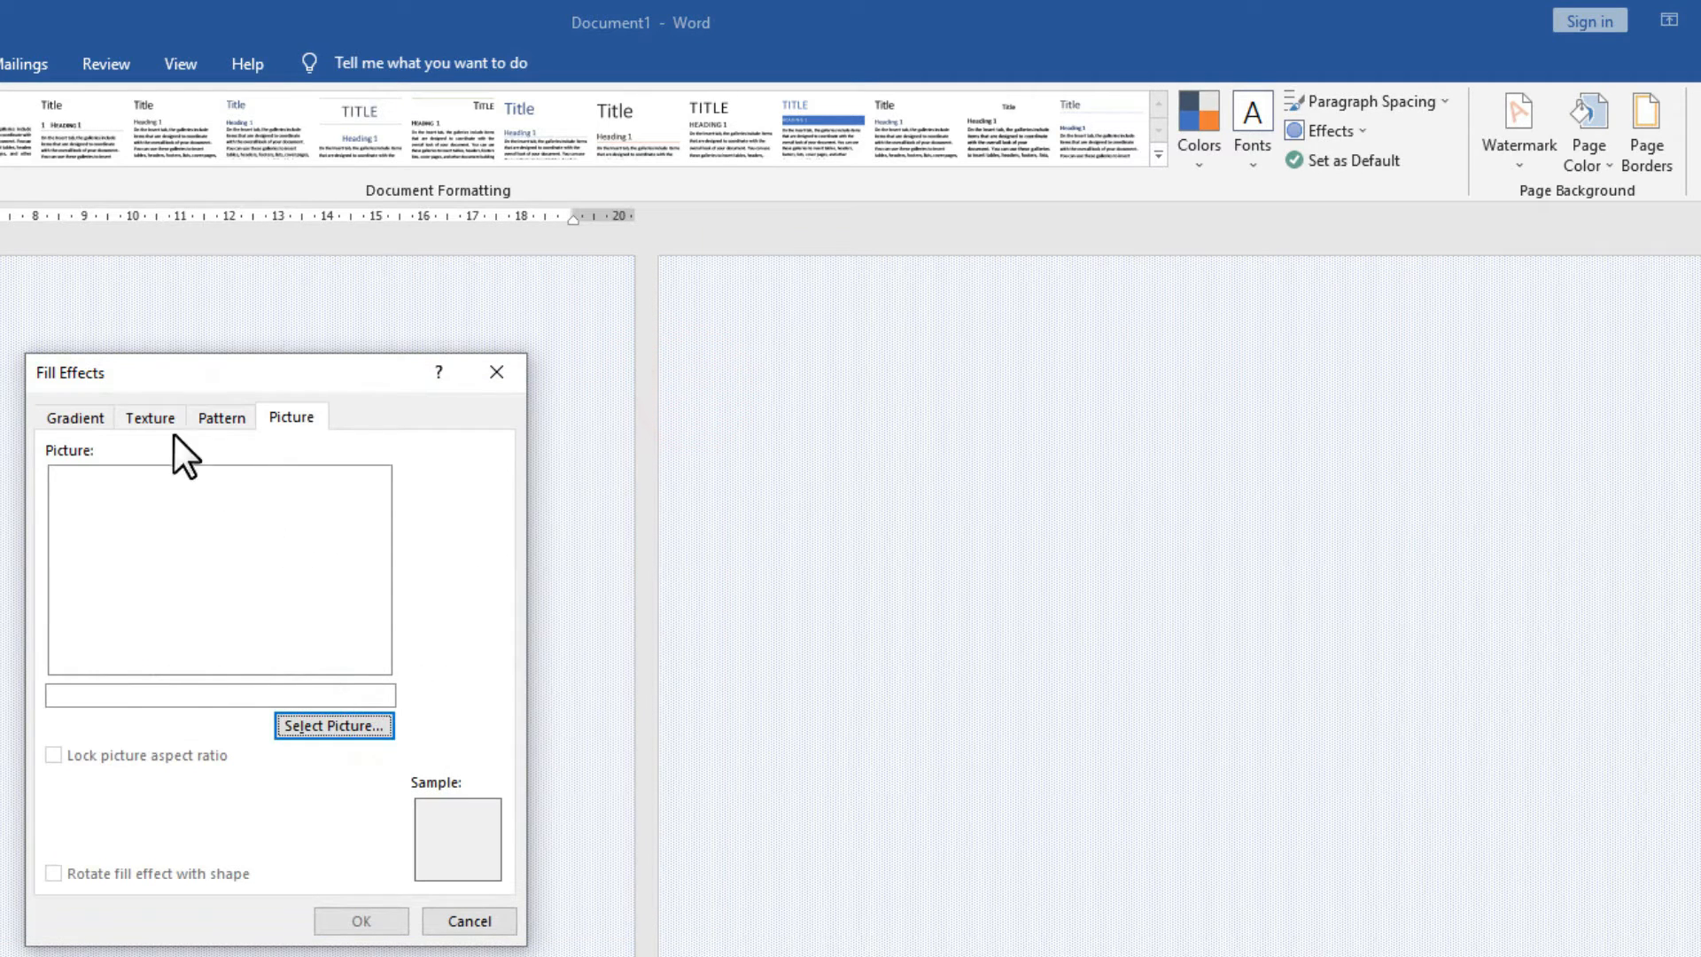
left_click(78, 417)
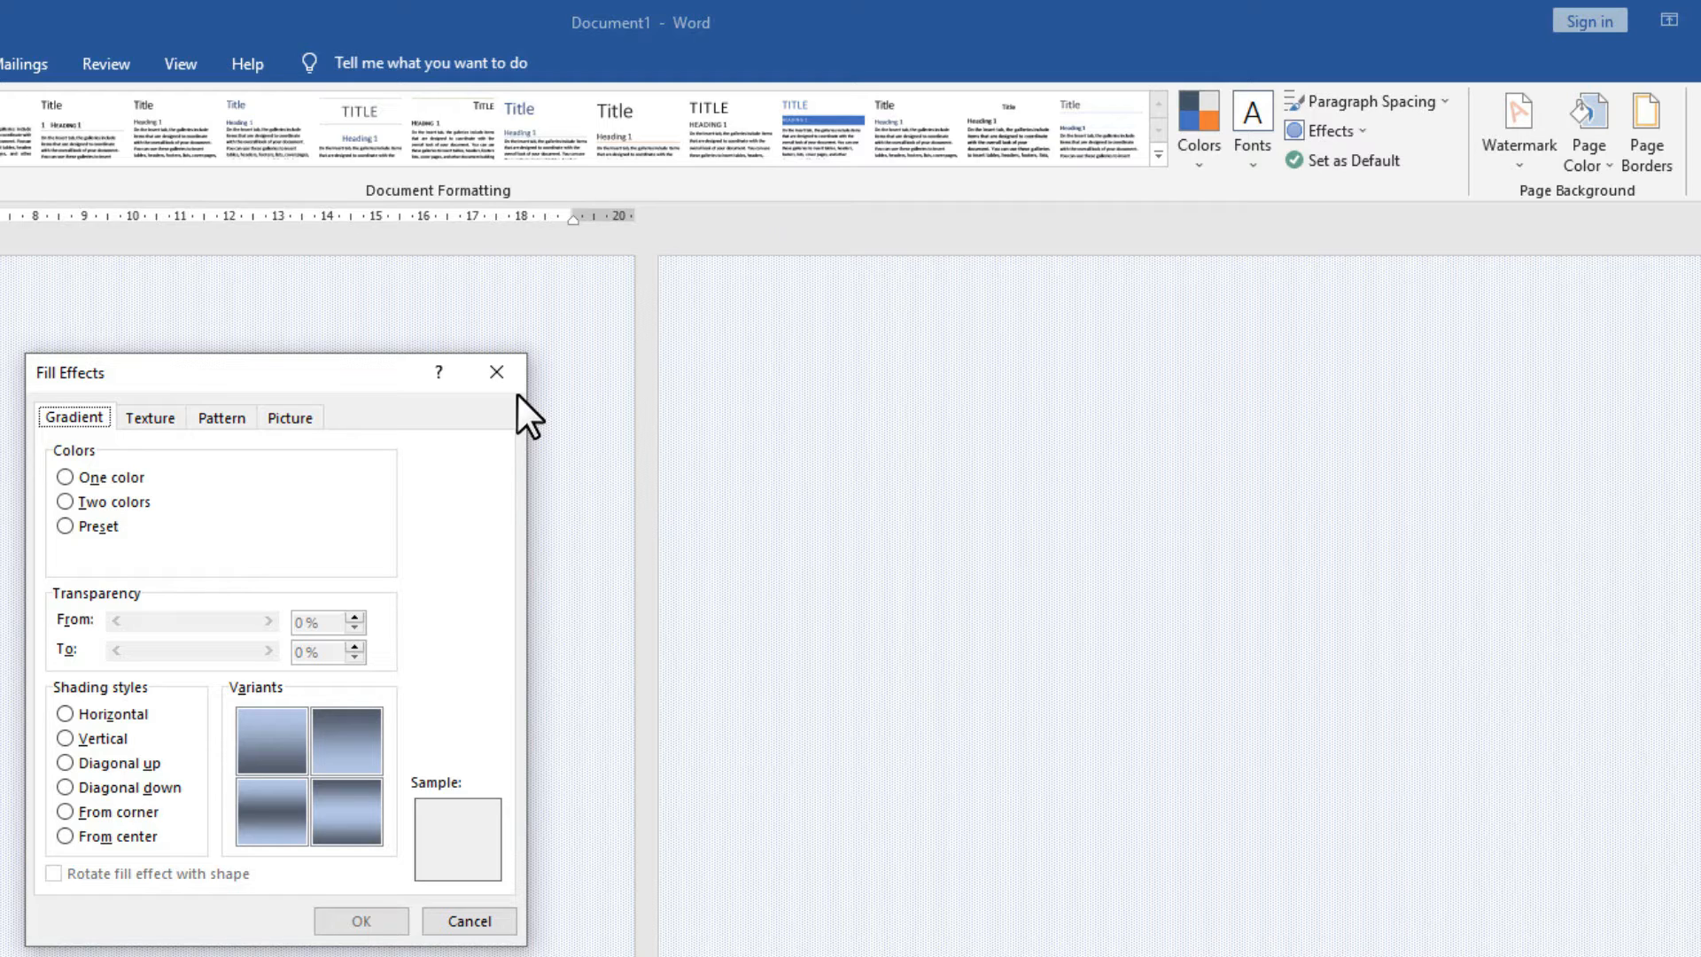
left_click(497, 371)
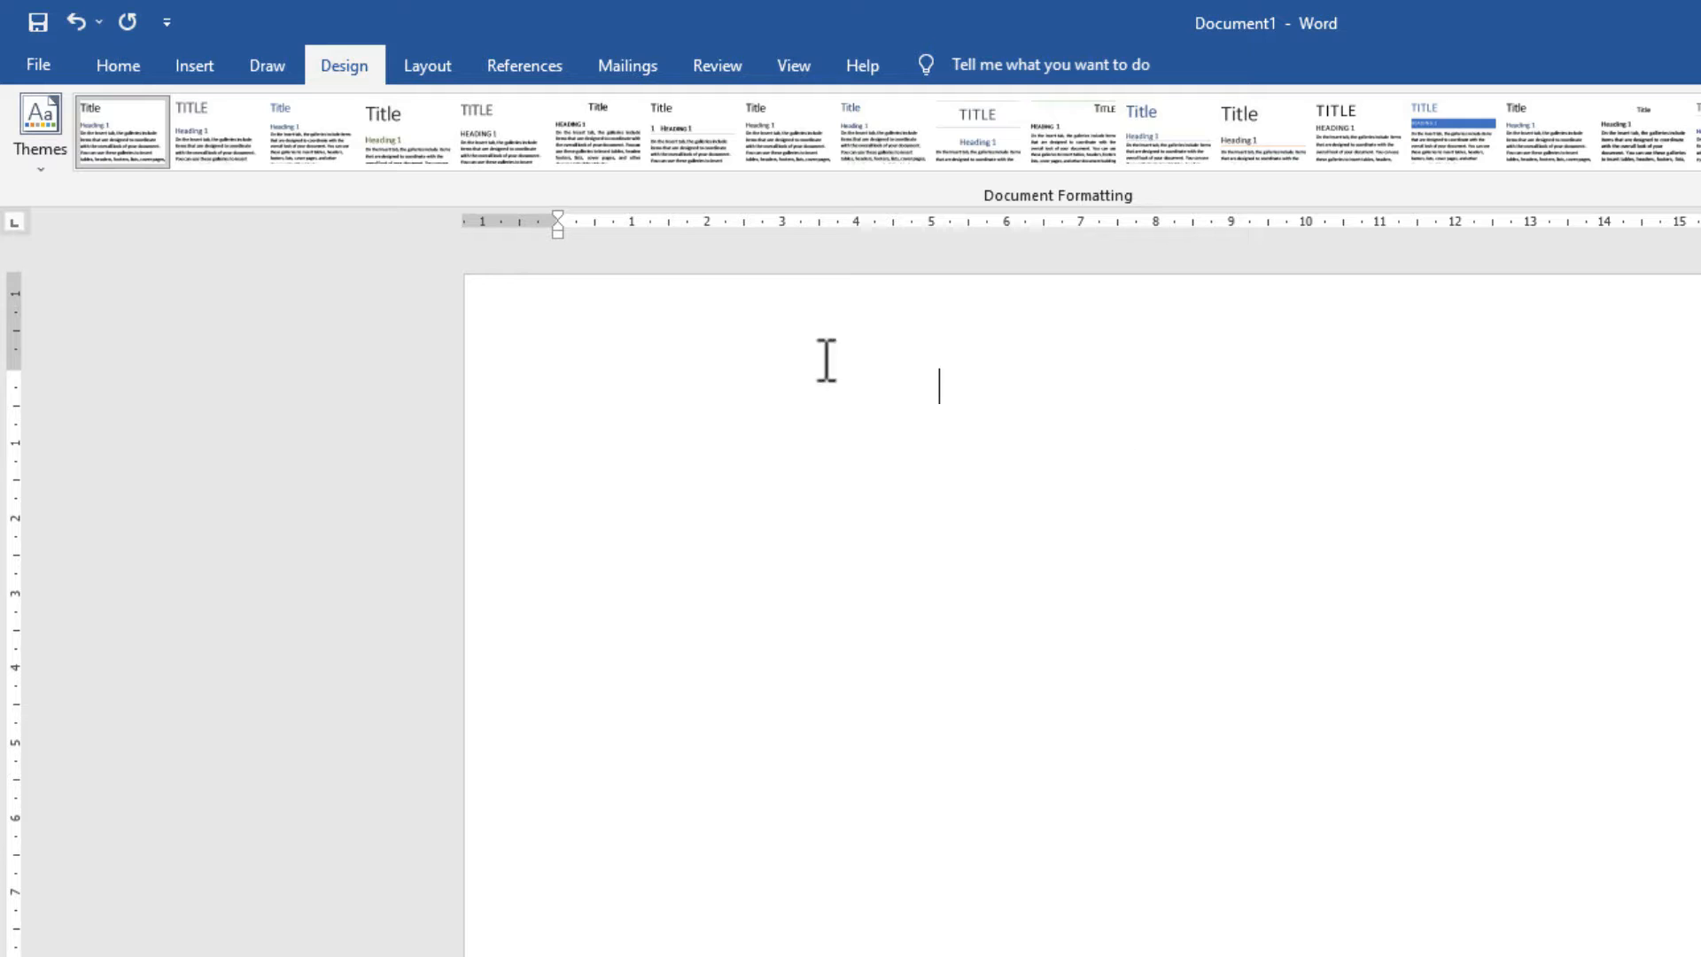
Insert the Banded header and title it 'C TECH COMPUTER EDUCATION'.
left_click(205, 62)
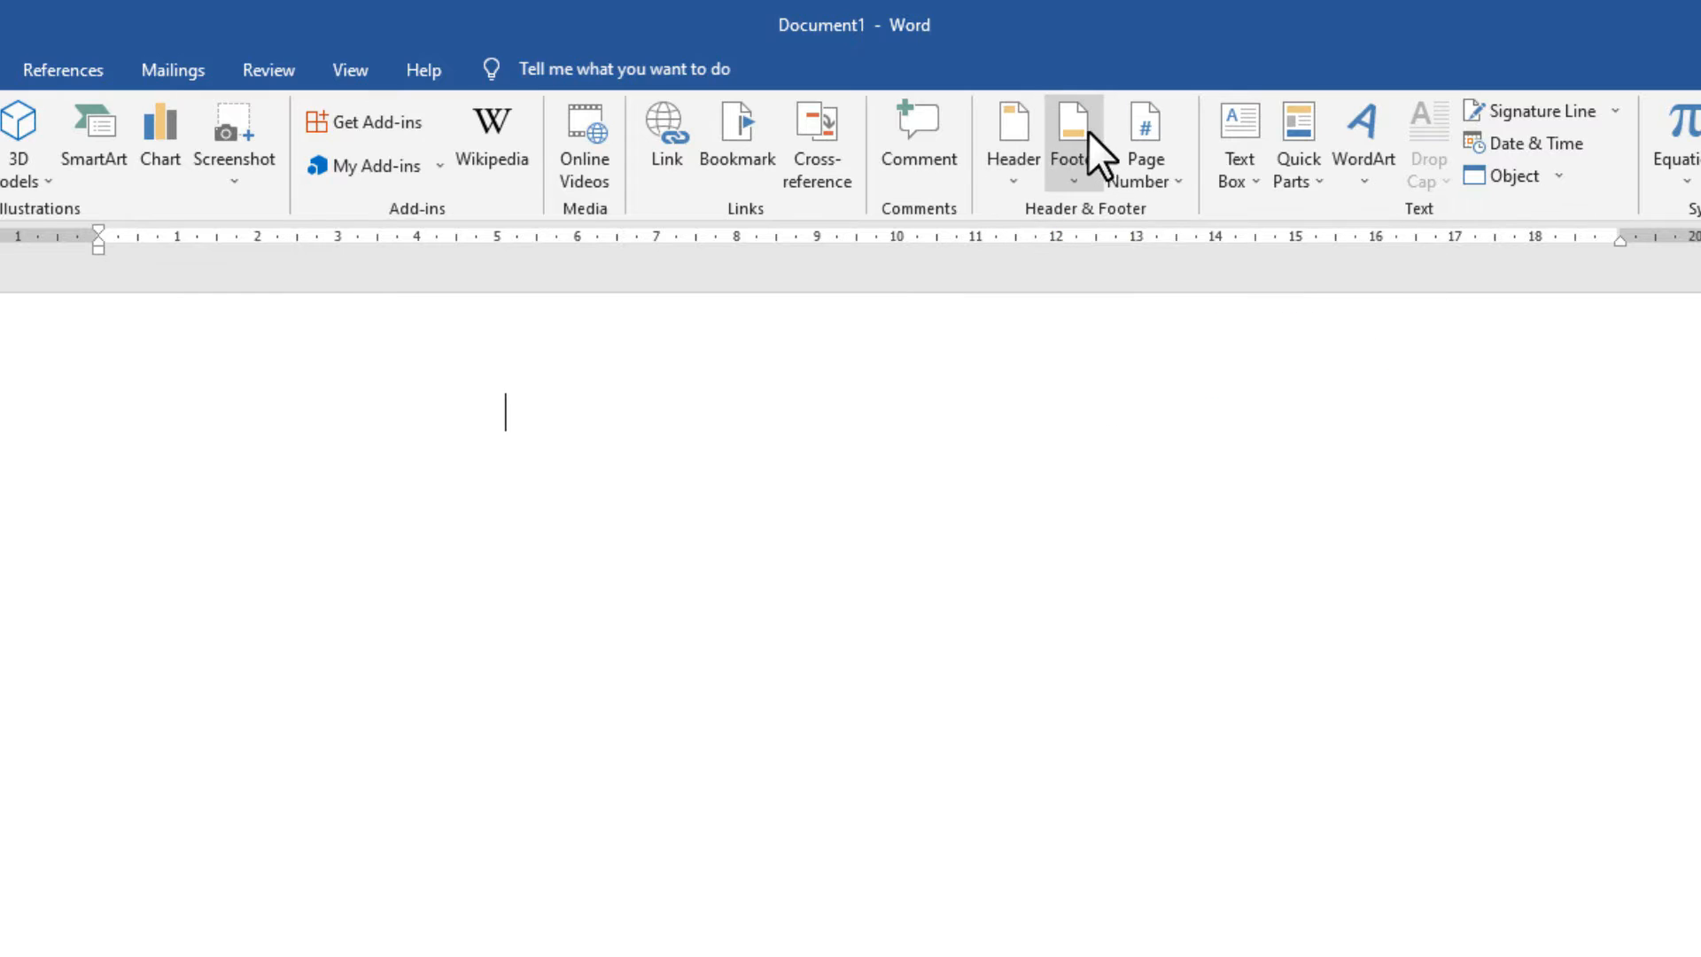
left_click(1004, 137)
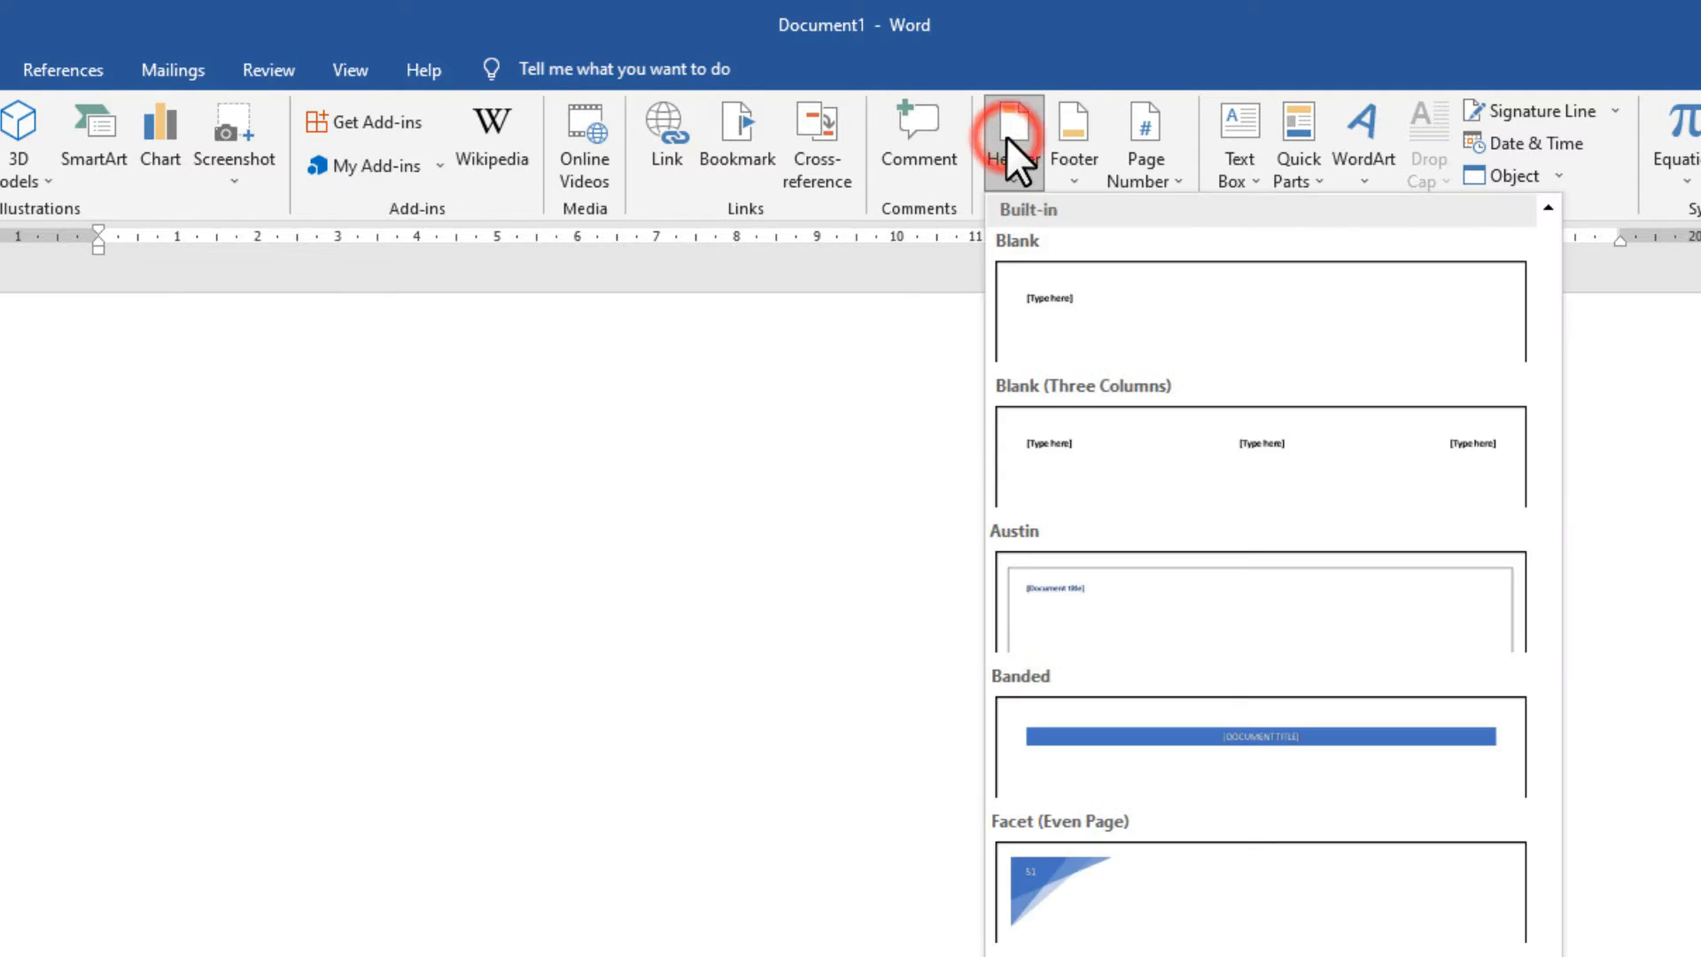
scroll(1275, 907, "down", 6)
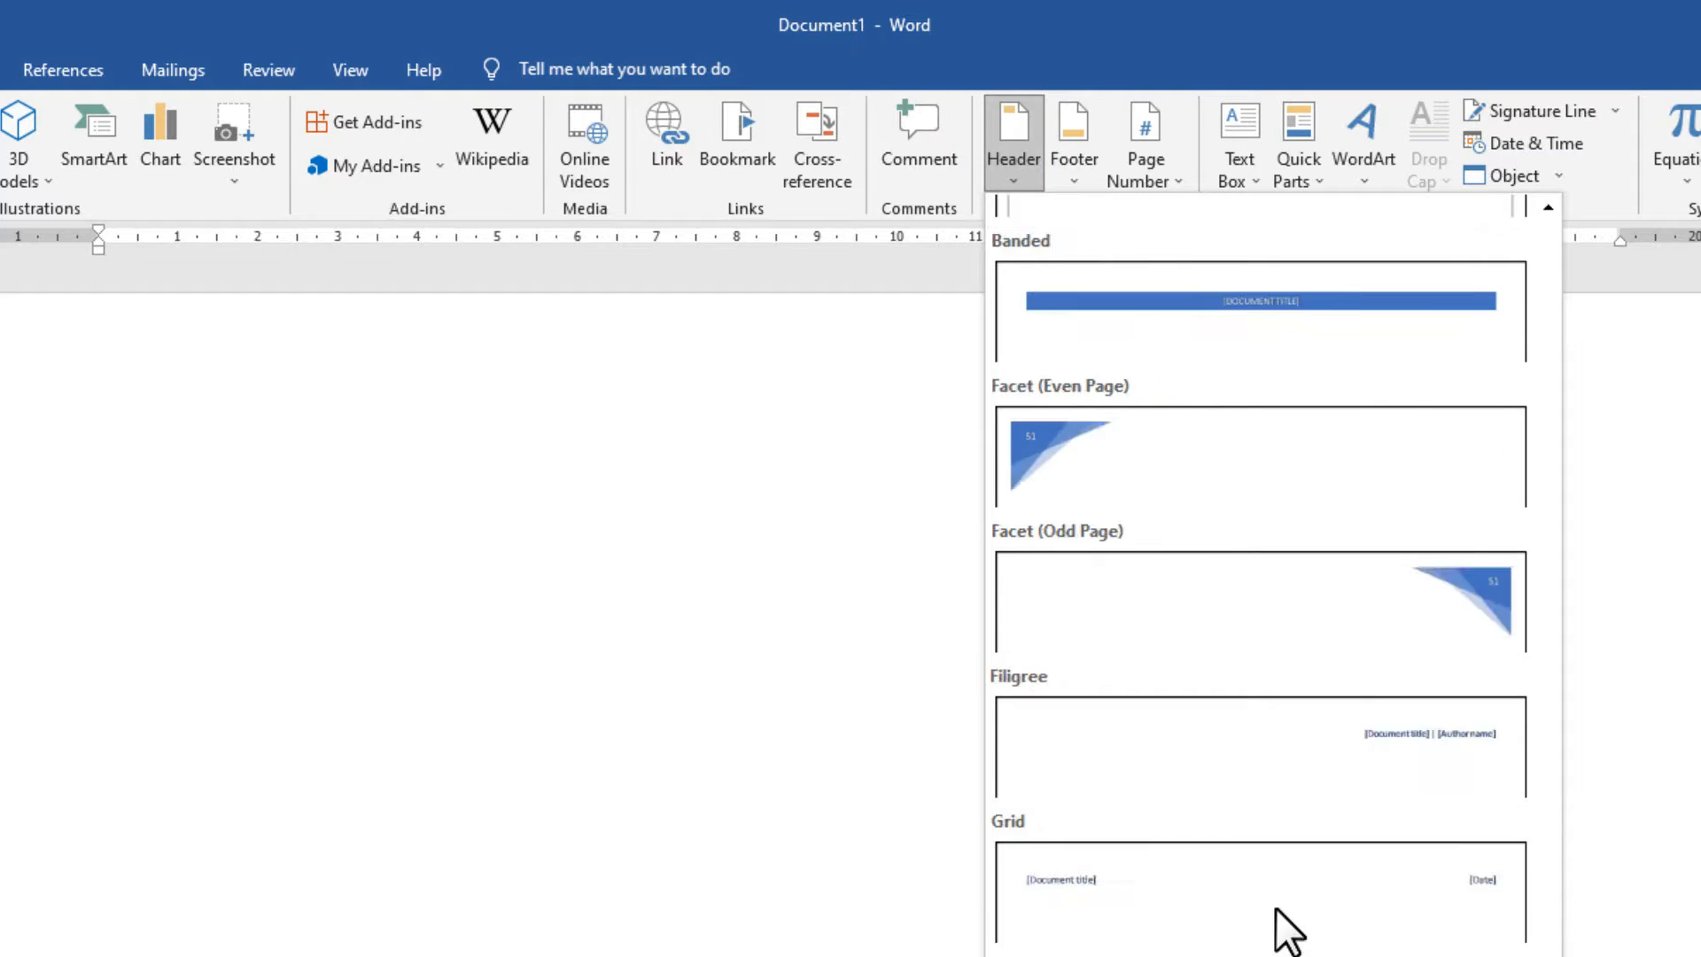
scroll(1286, 868, "up", 6)
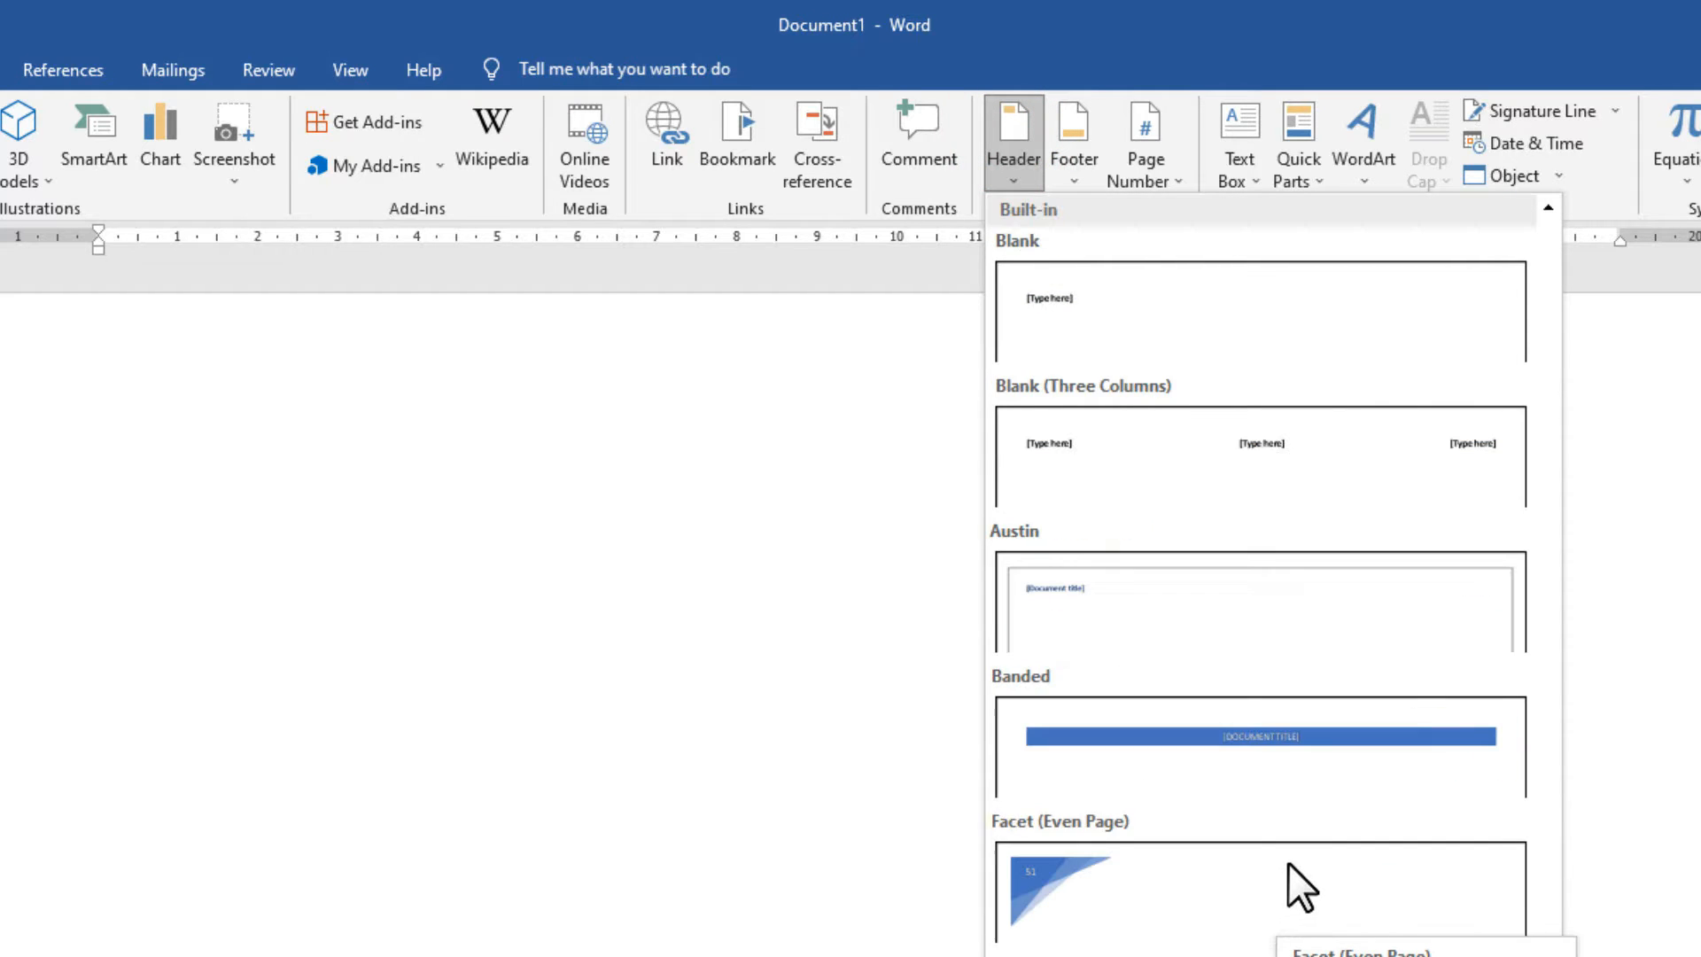
left_click(1236, 732)
left_click(859, 427)
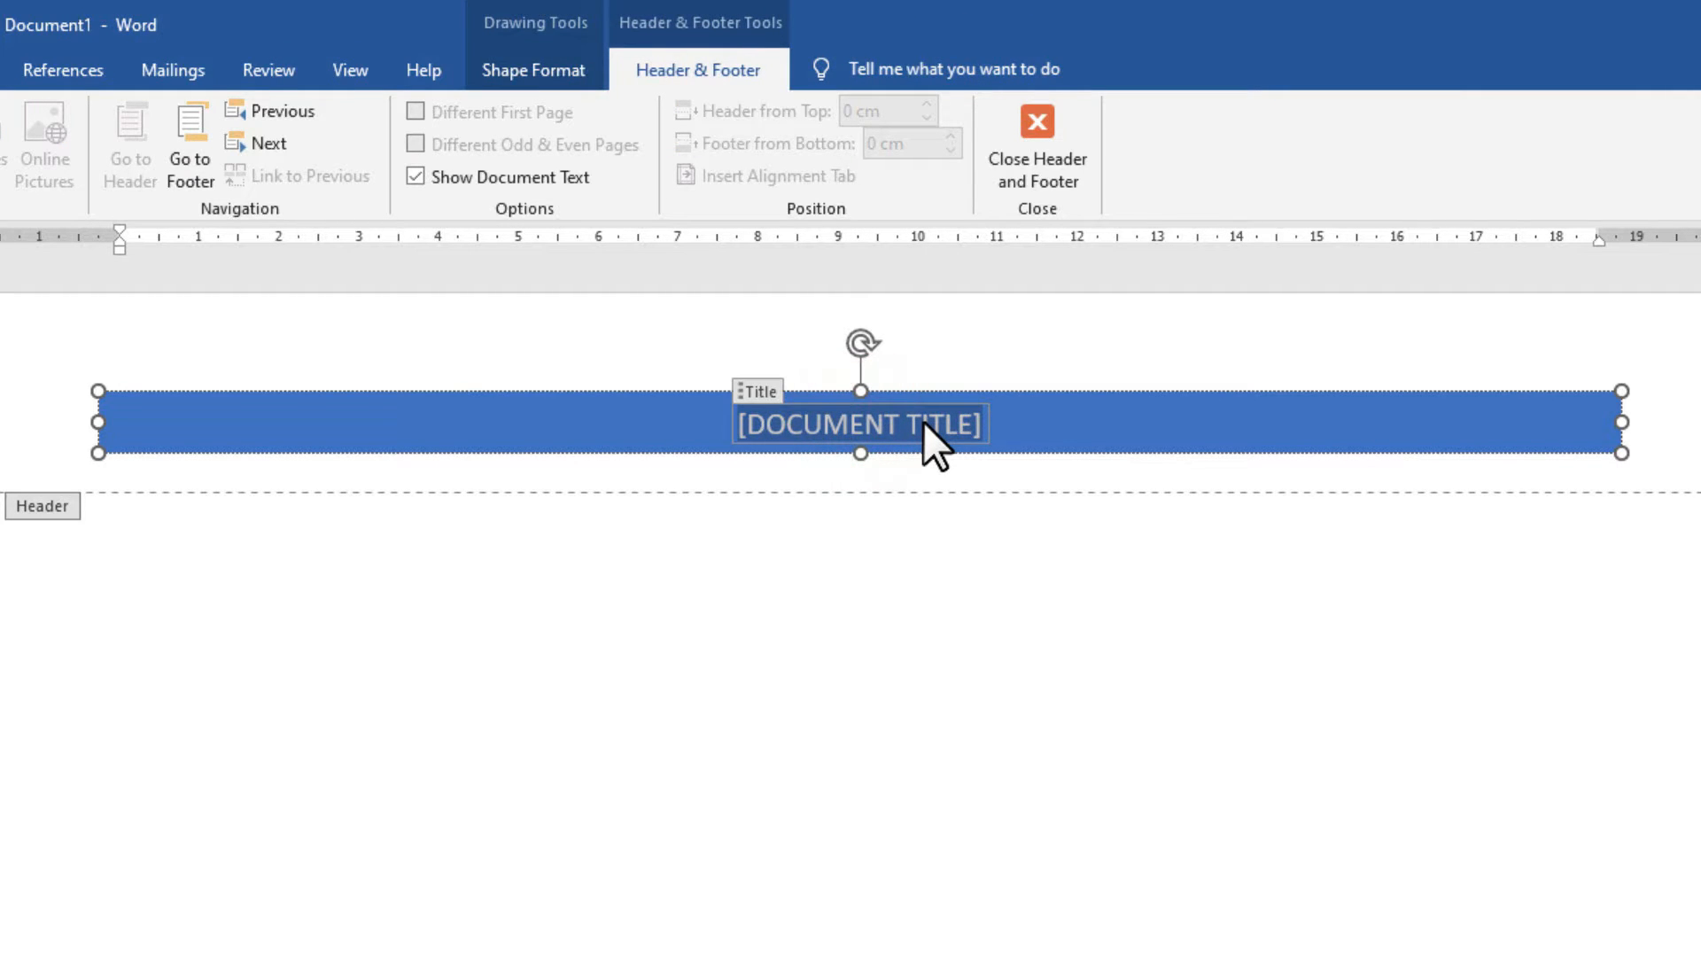
type("C TECH CO")
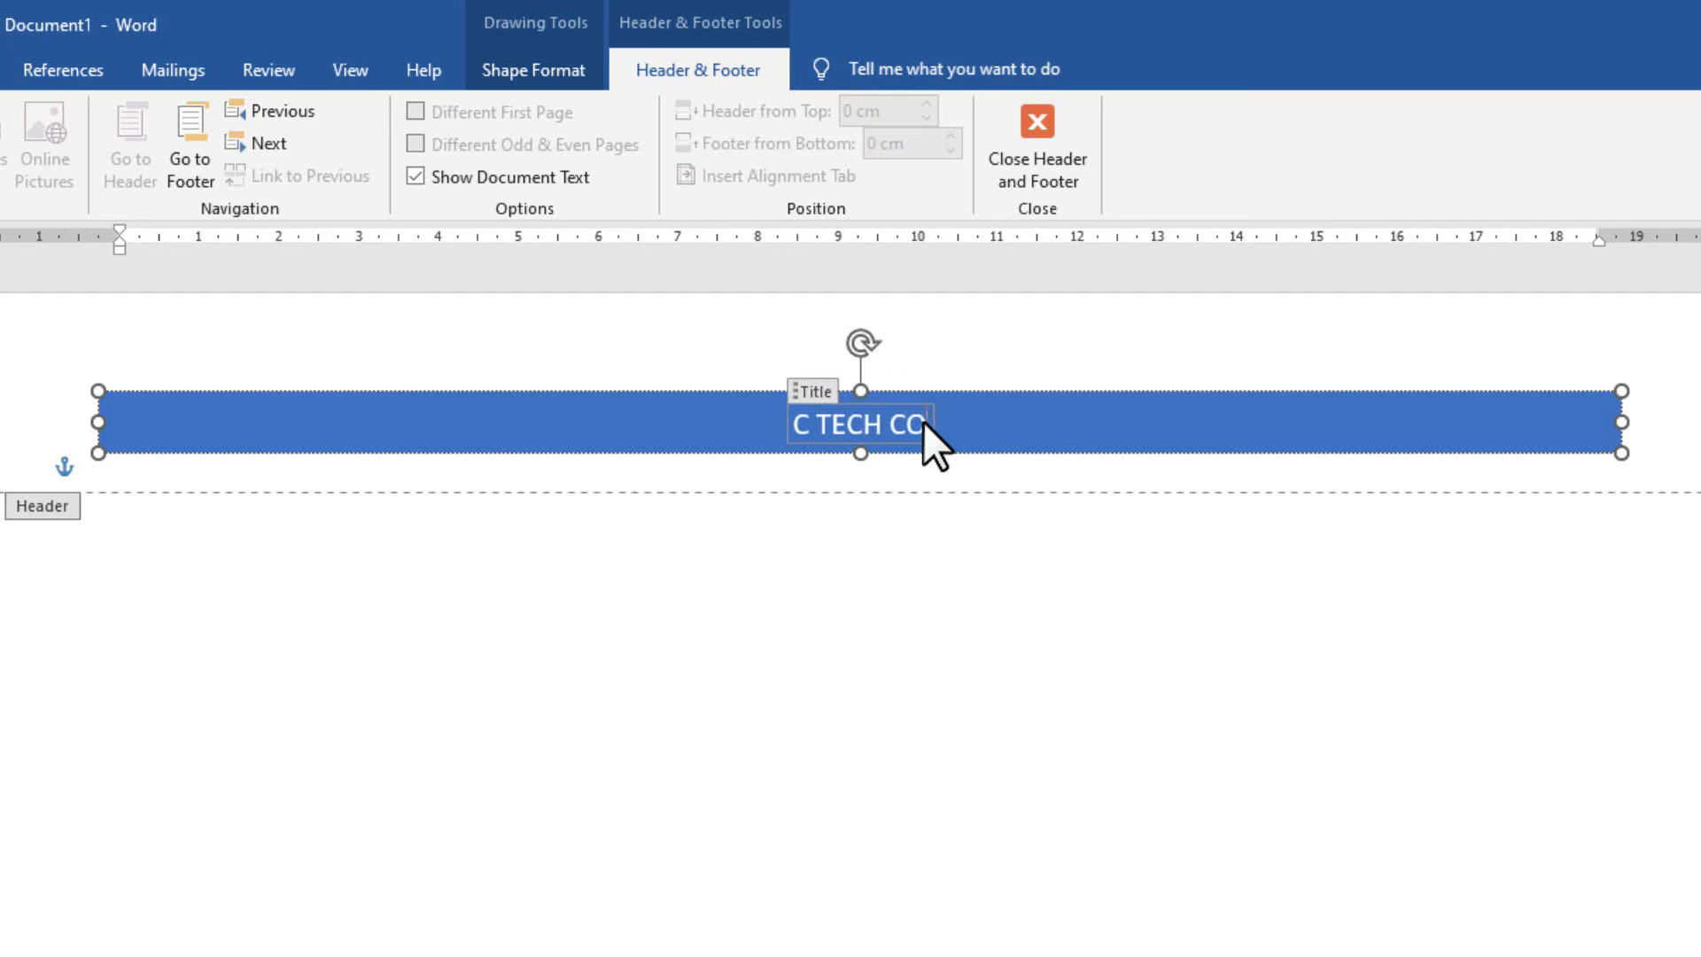
type("MPUTER ED")
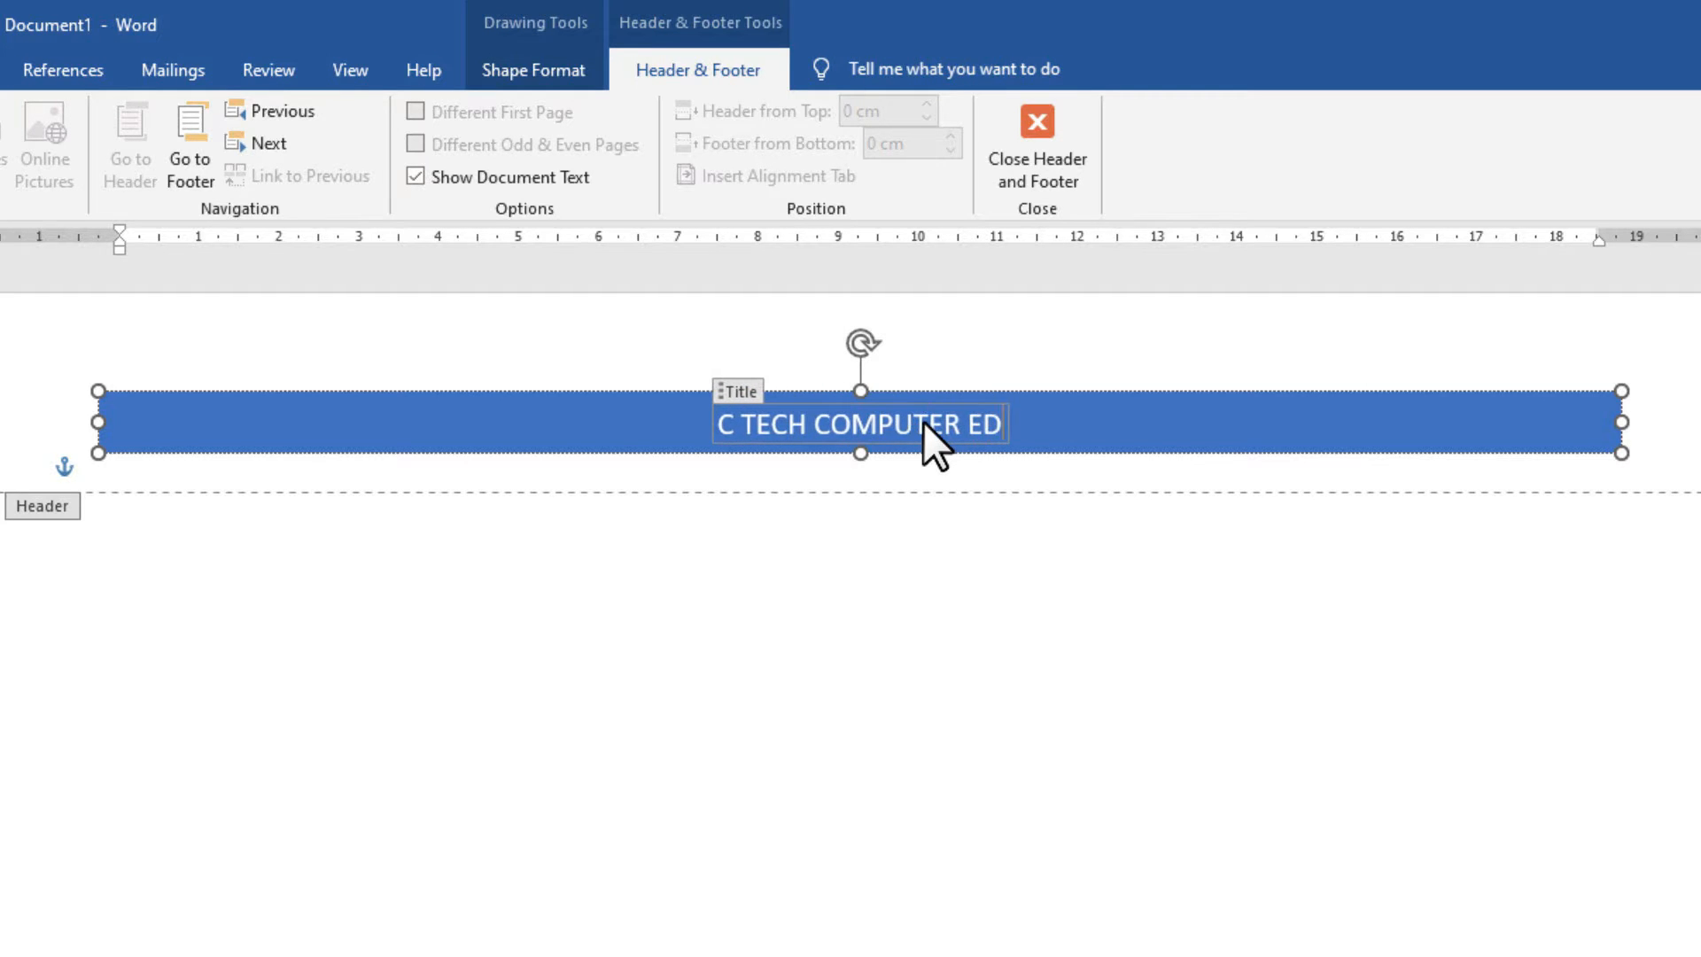
type("UCATION")
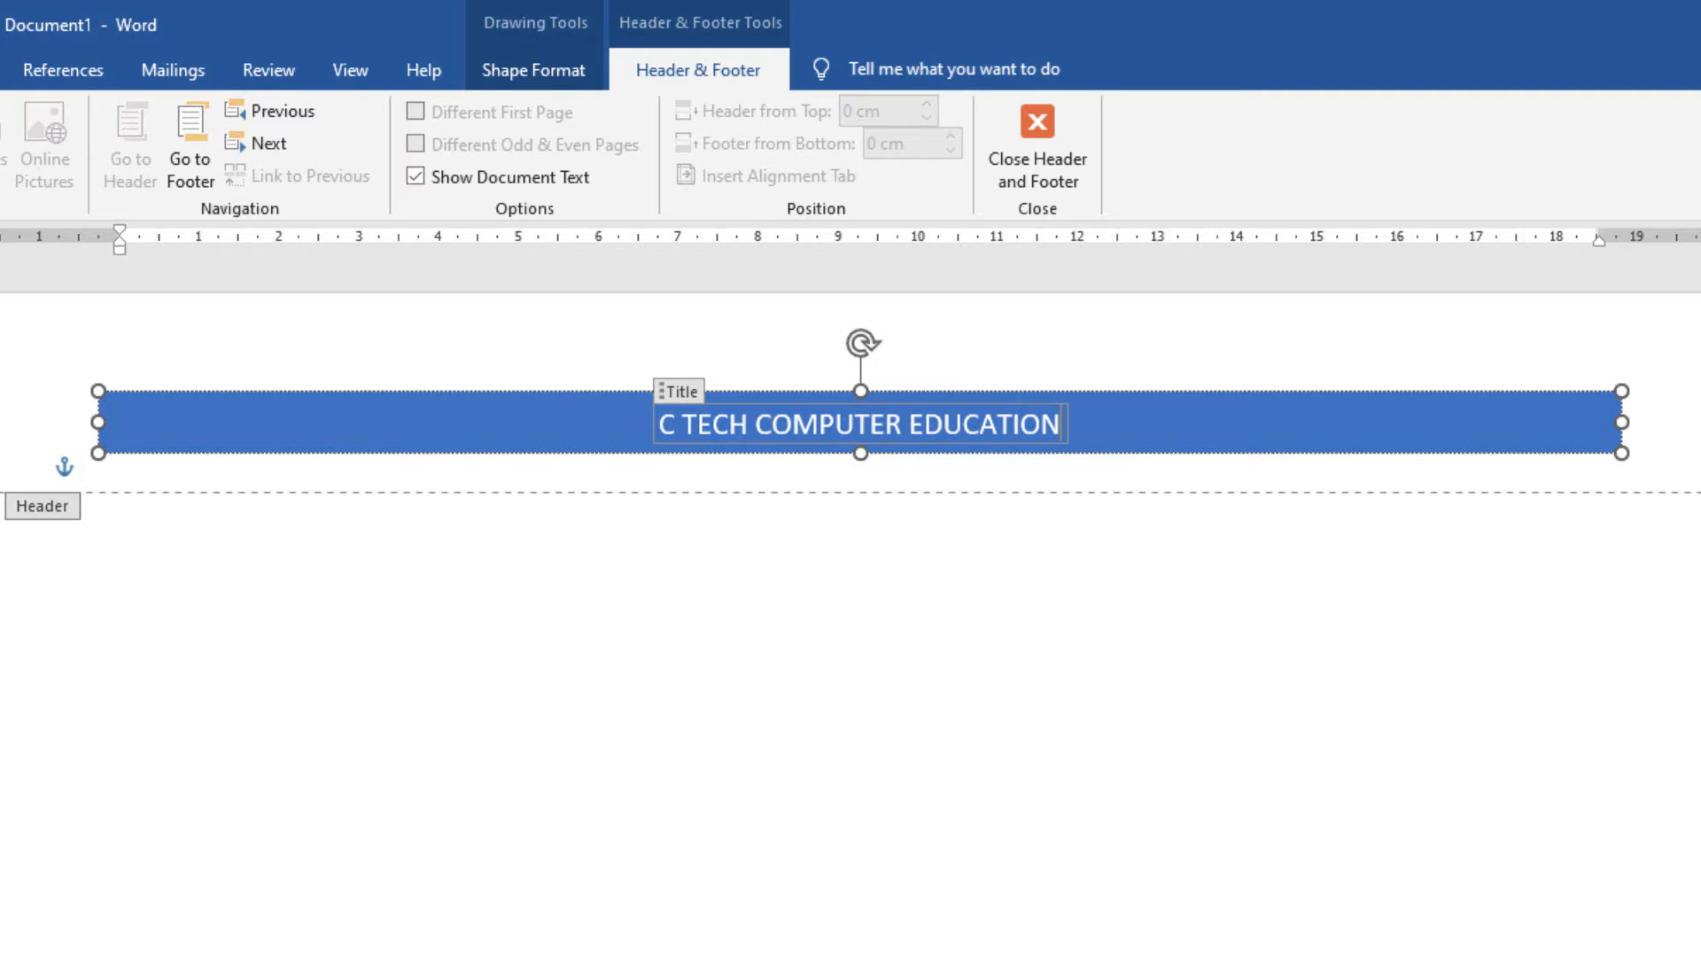
Enlarge the header title two font sizes and make it bold.
left_click(0, 70)
left_click(0, 132)
left_click(0, 131)
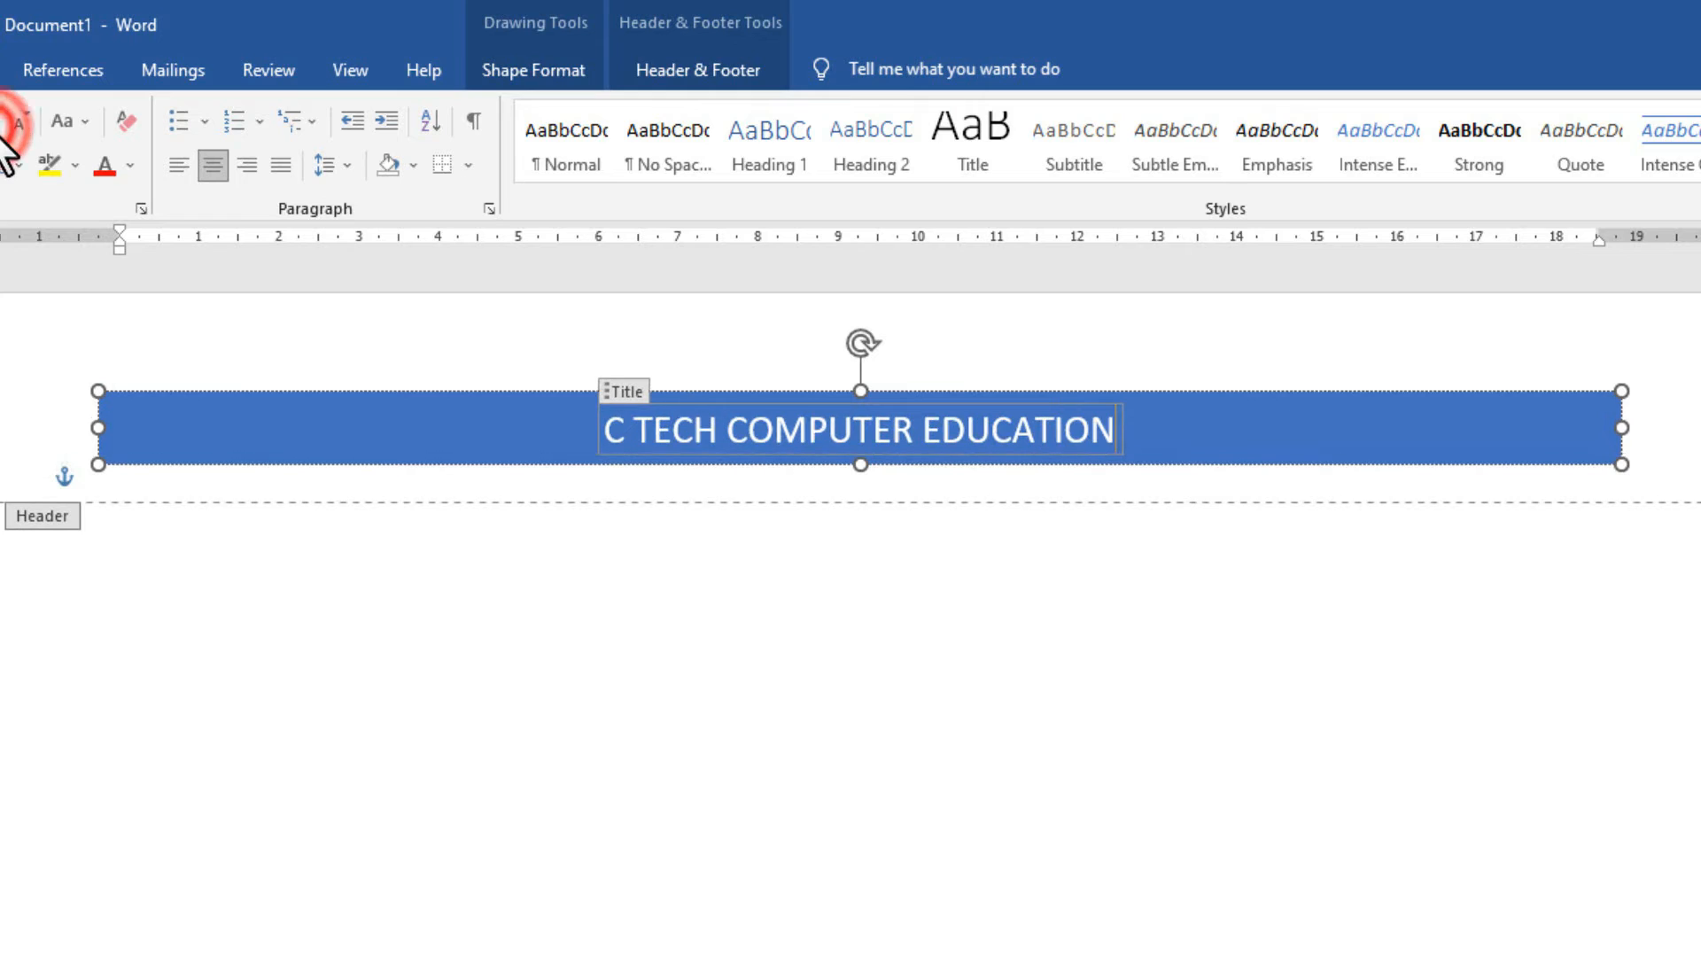
key("ctrl+b")
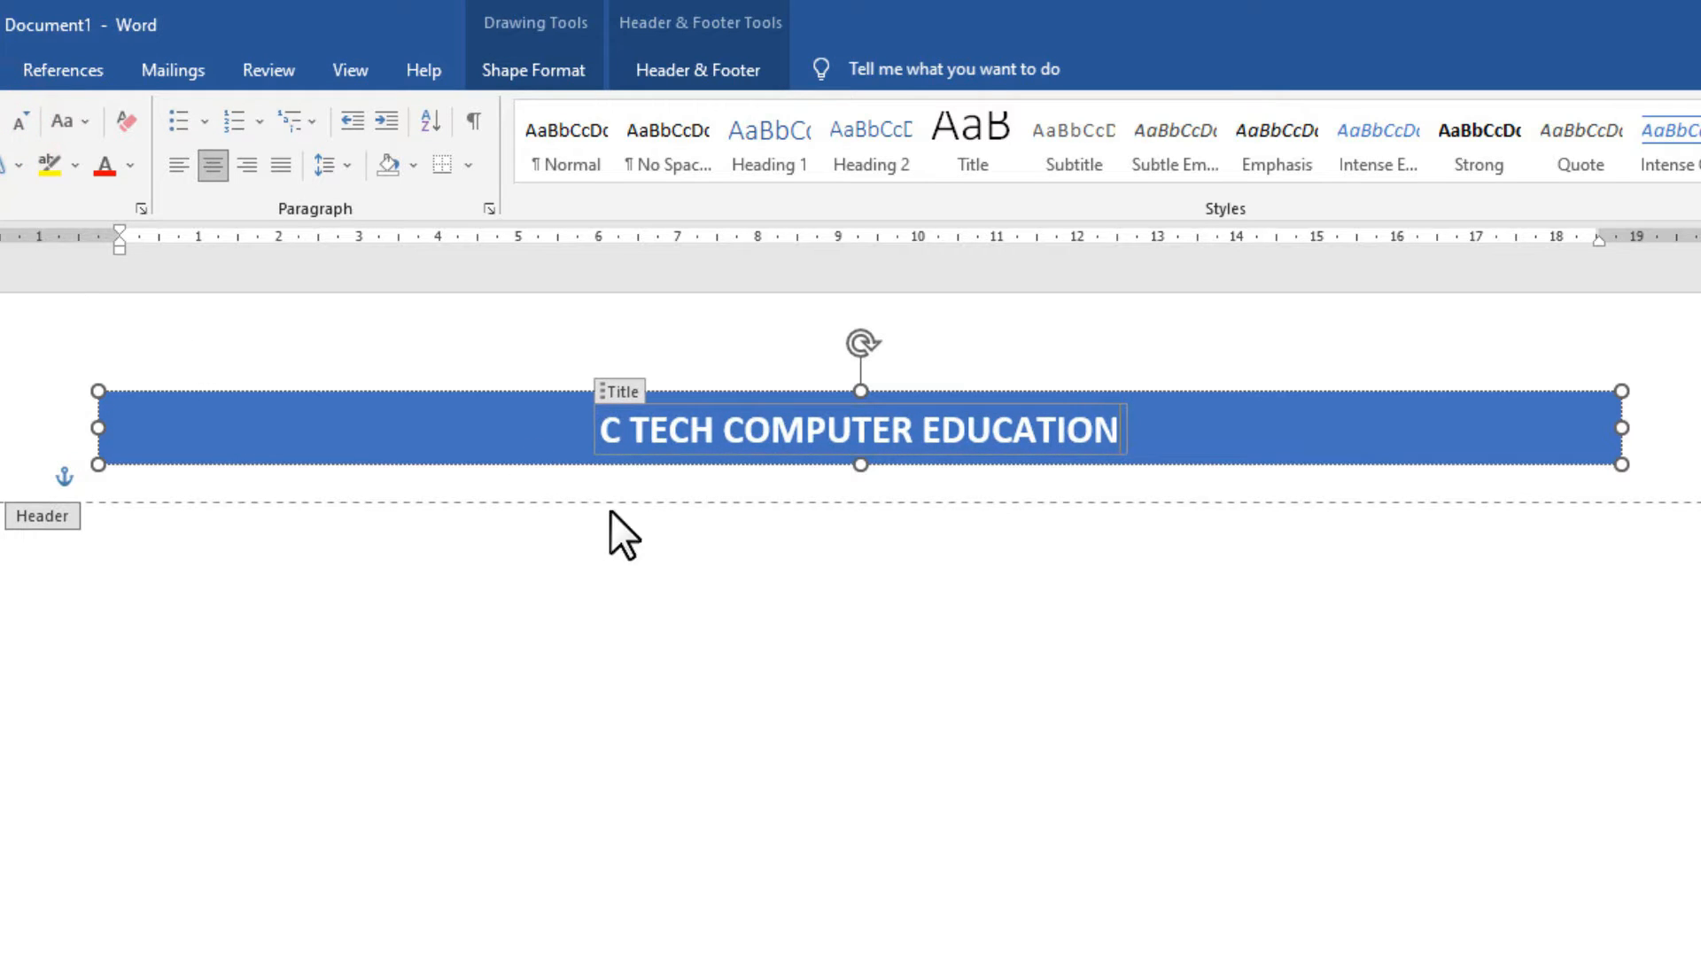
left_click(720, 563)
left_click(697, 545)
Close header editing and scroll through the document pages.
double_click(642, 662)
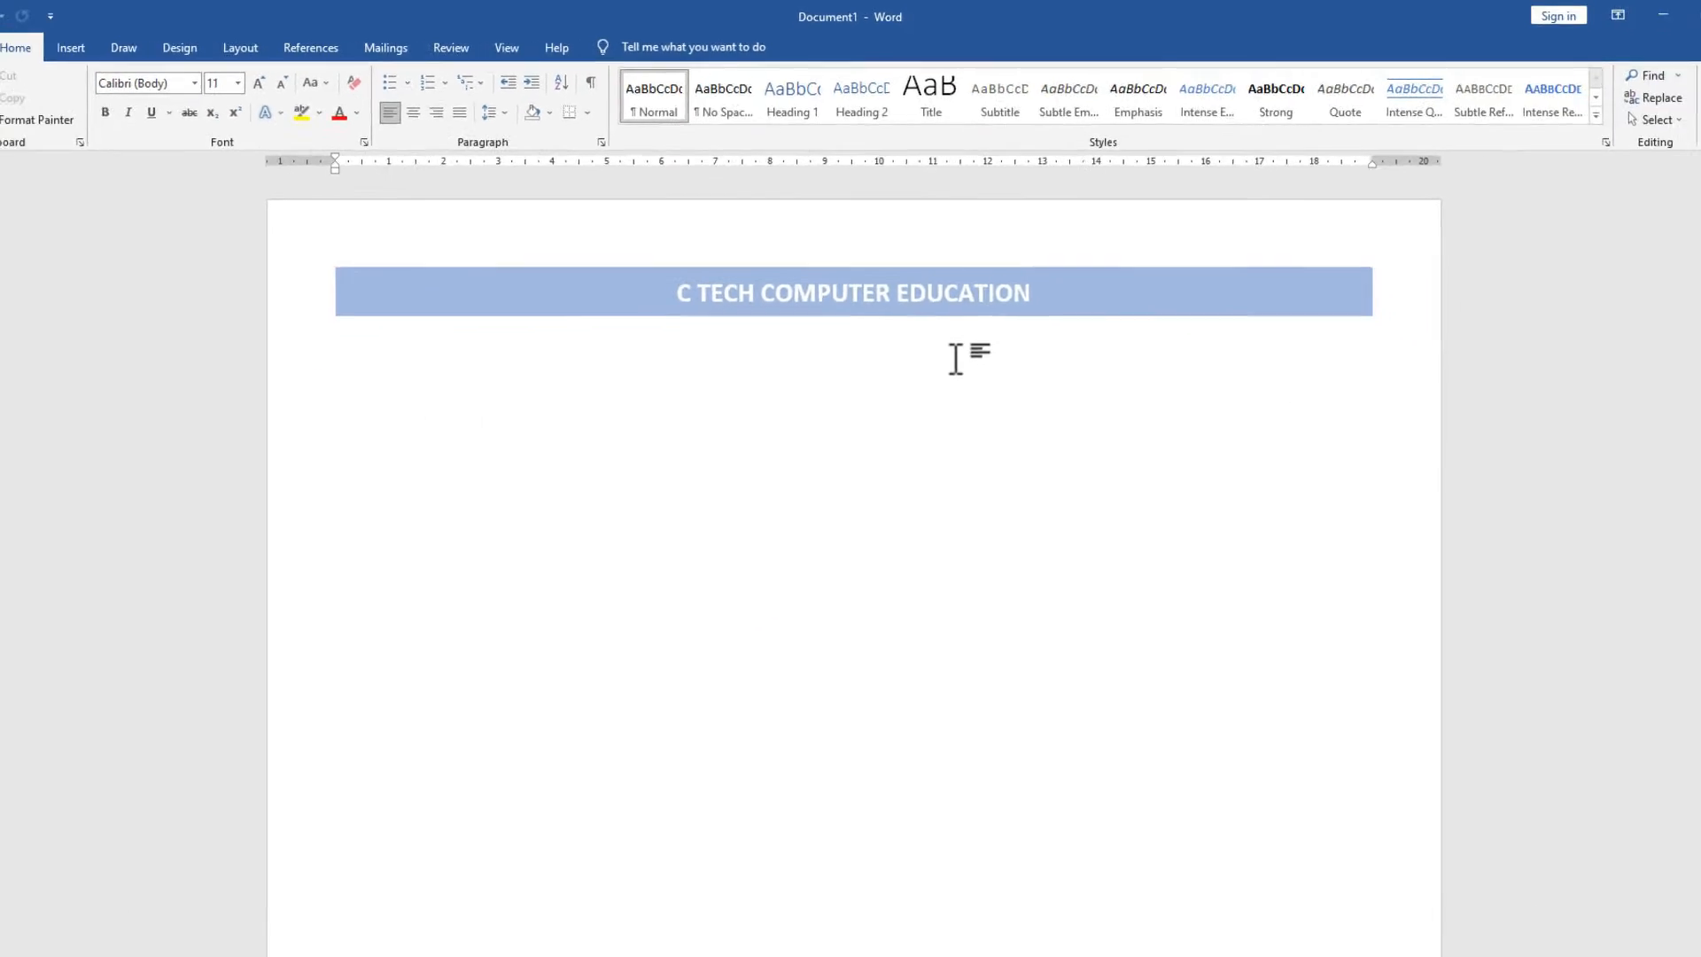
scroll(947, 331, "down", 15)
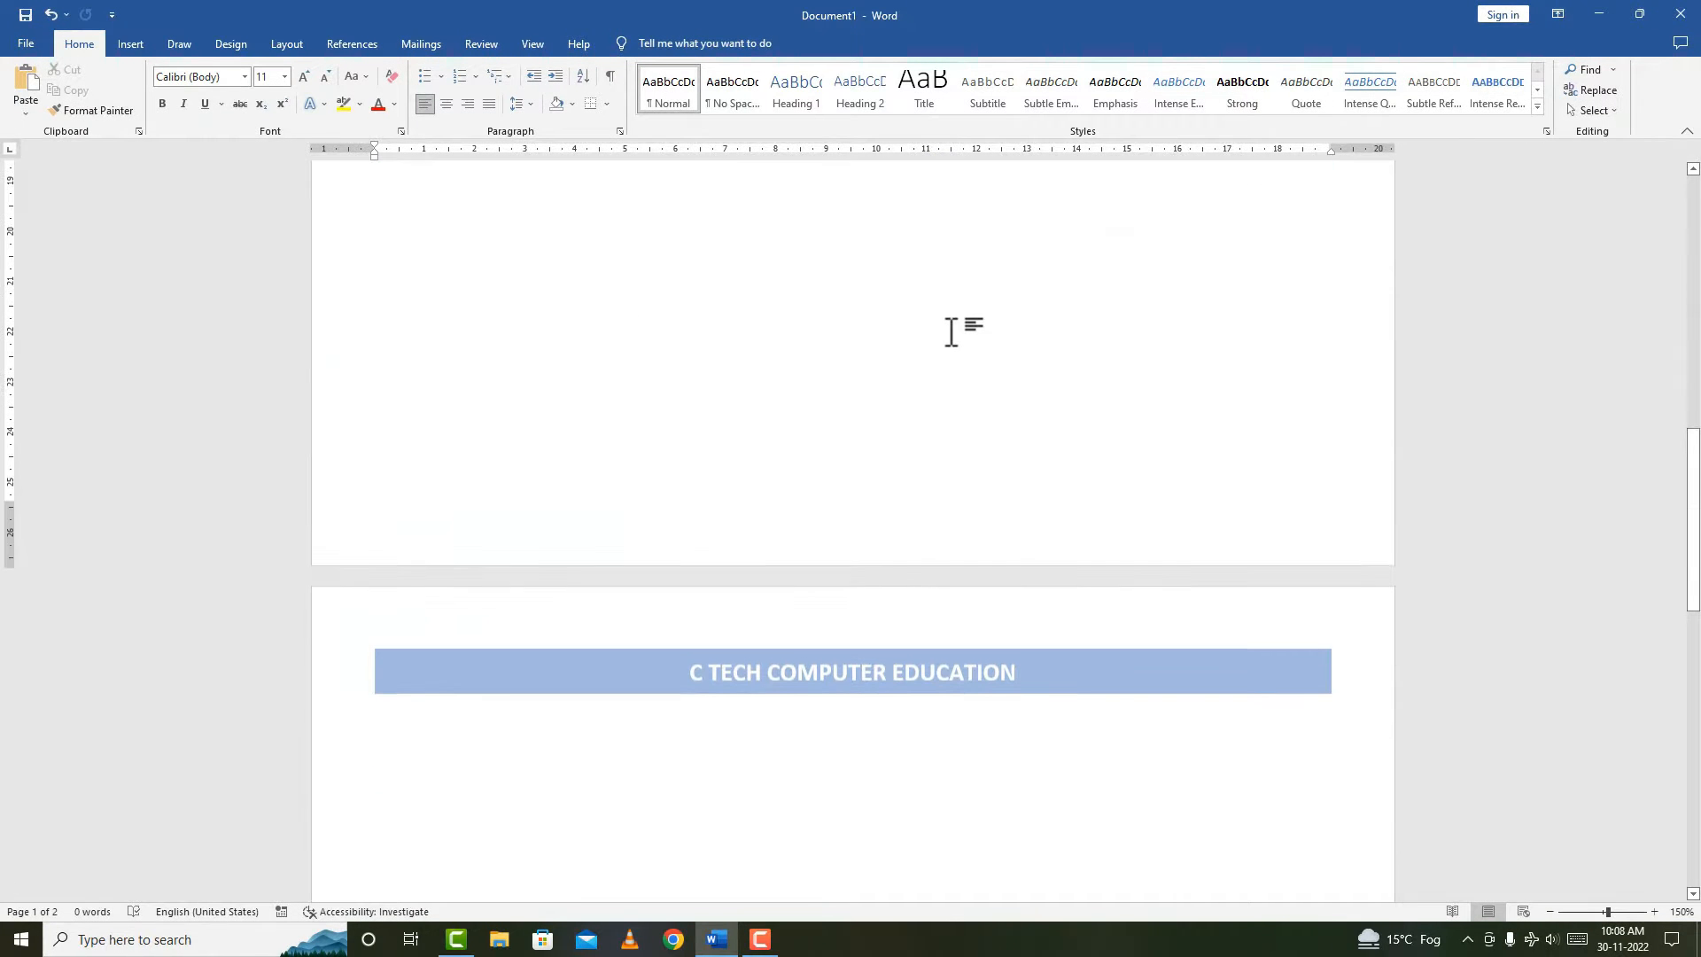
scroll(946, 316, "down", 14)
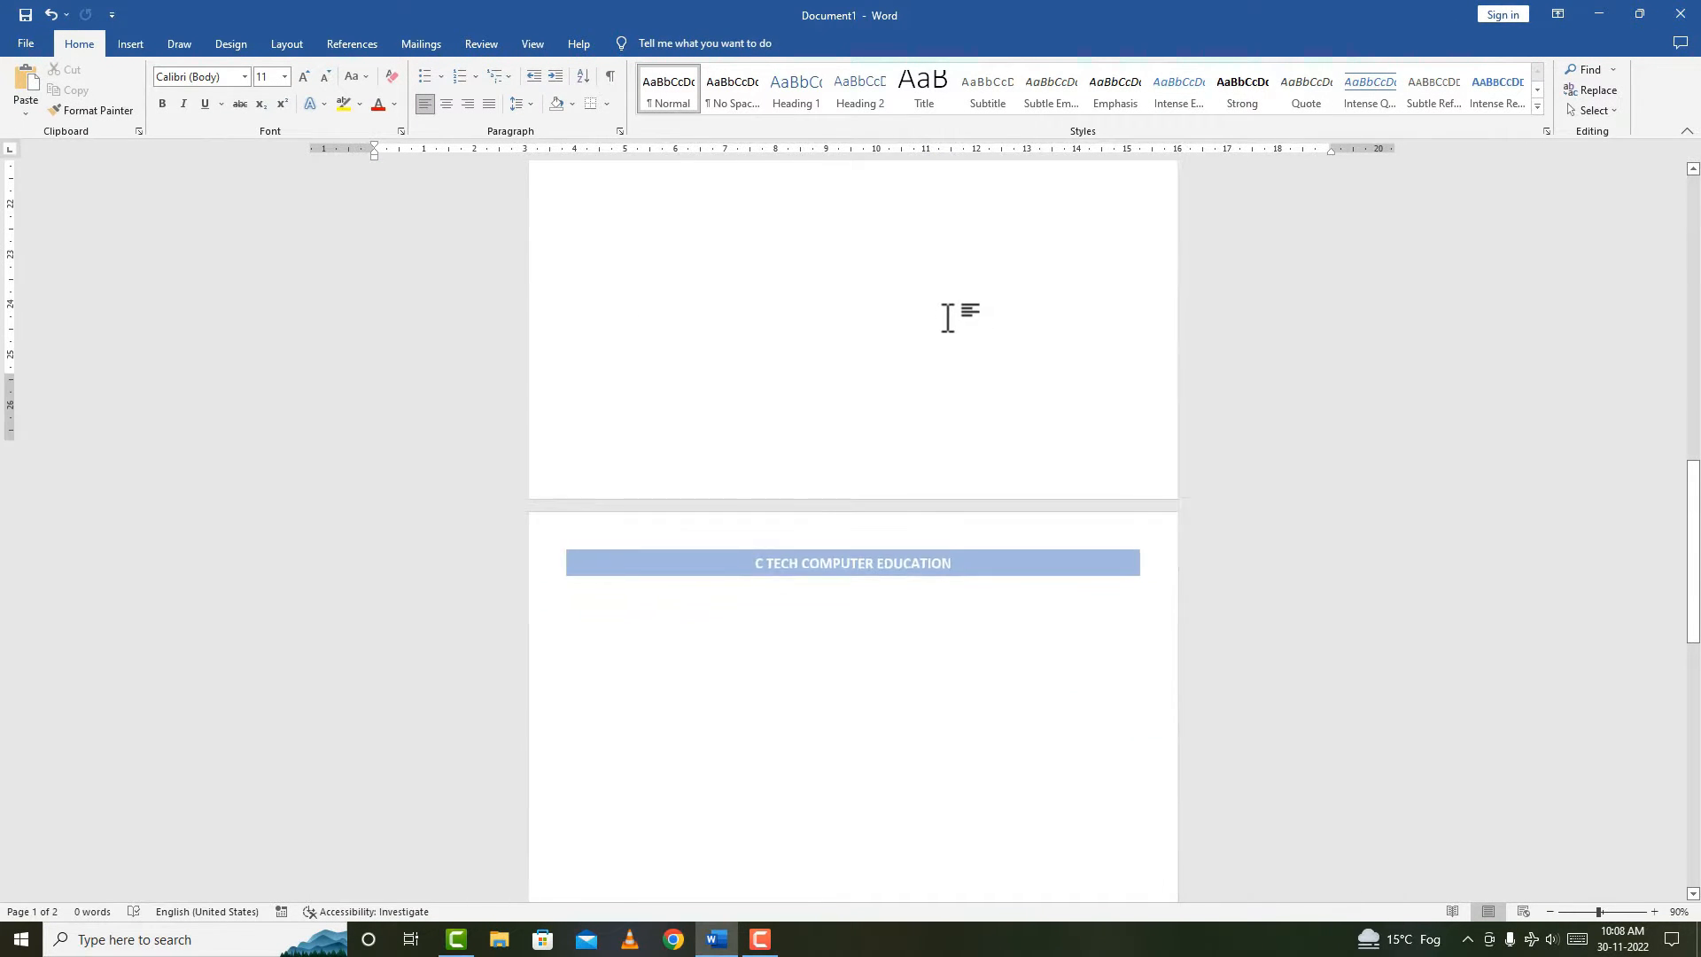
scroll(975, 558, "up", 7)
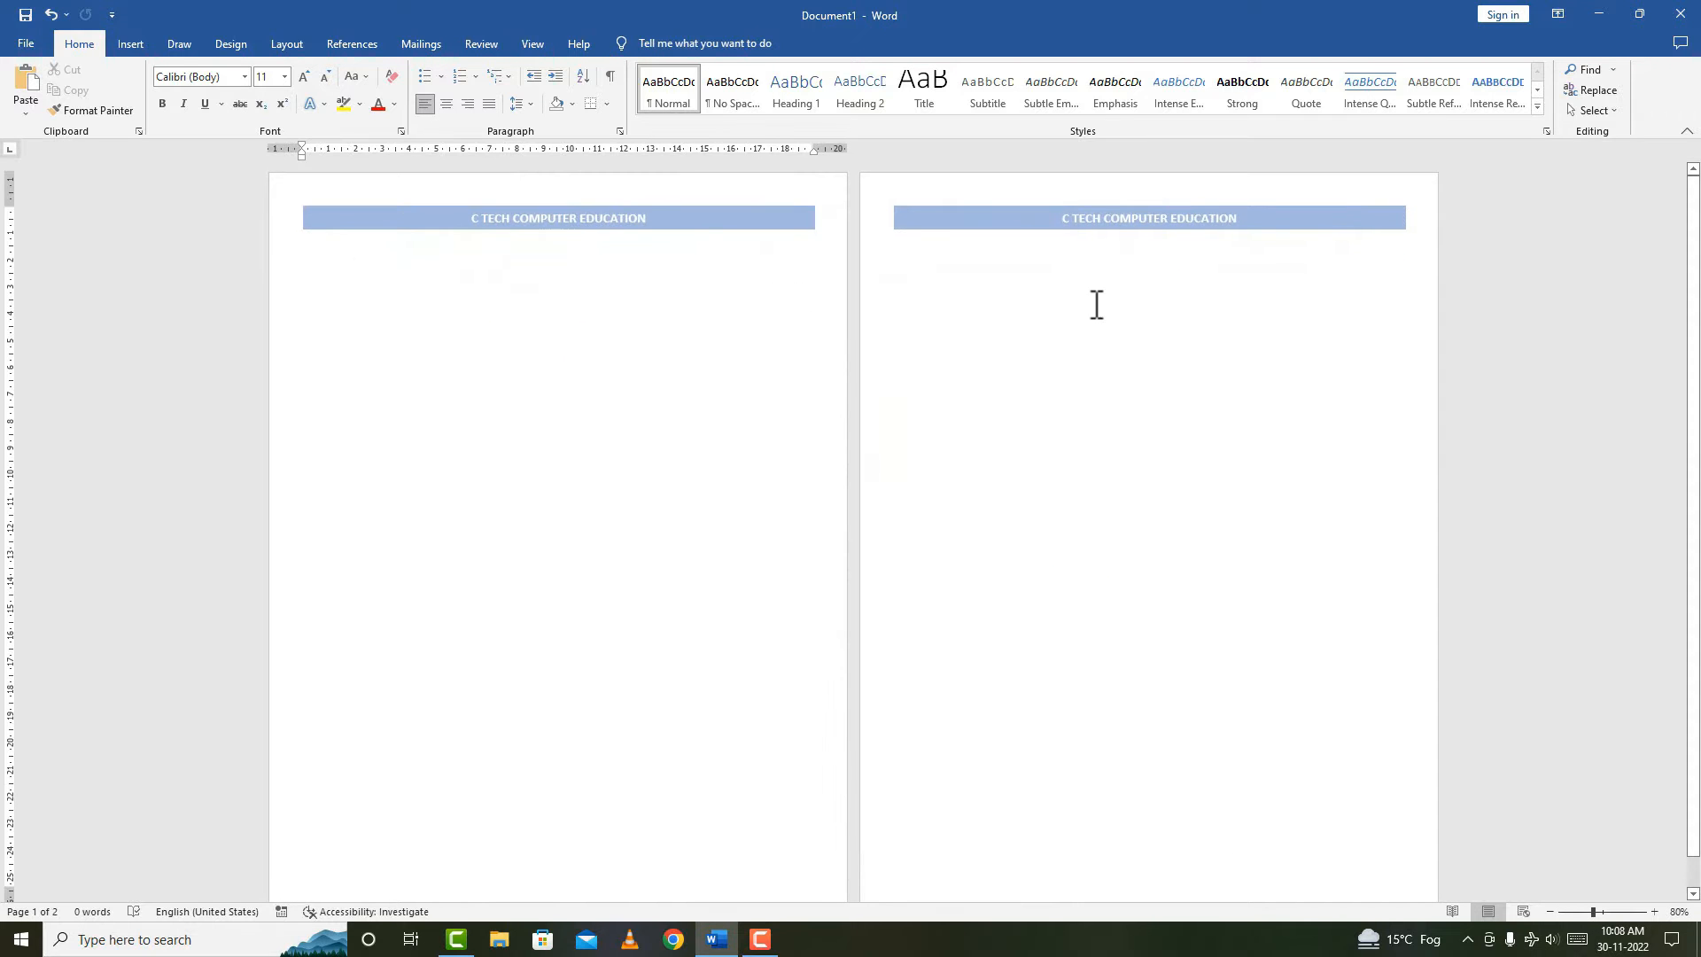
Insert a page break on page 2 to create a third page.
left_click(1121, 295)
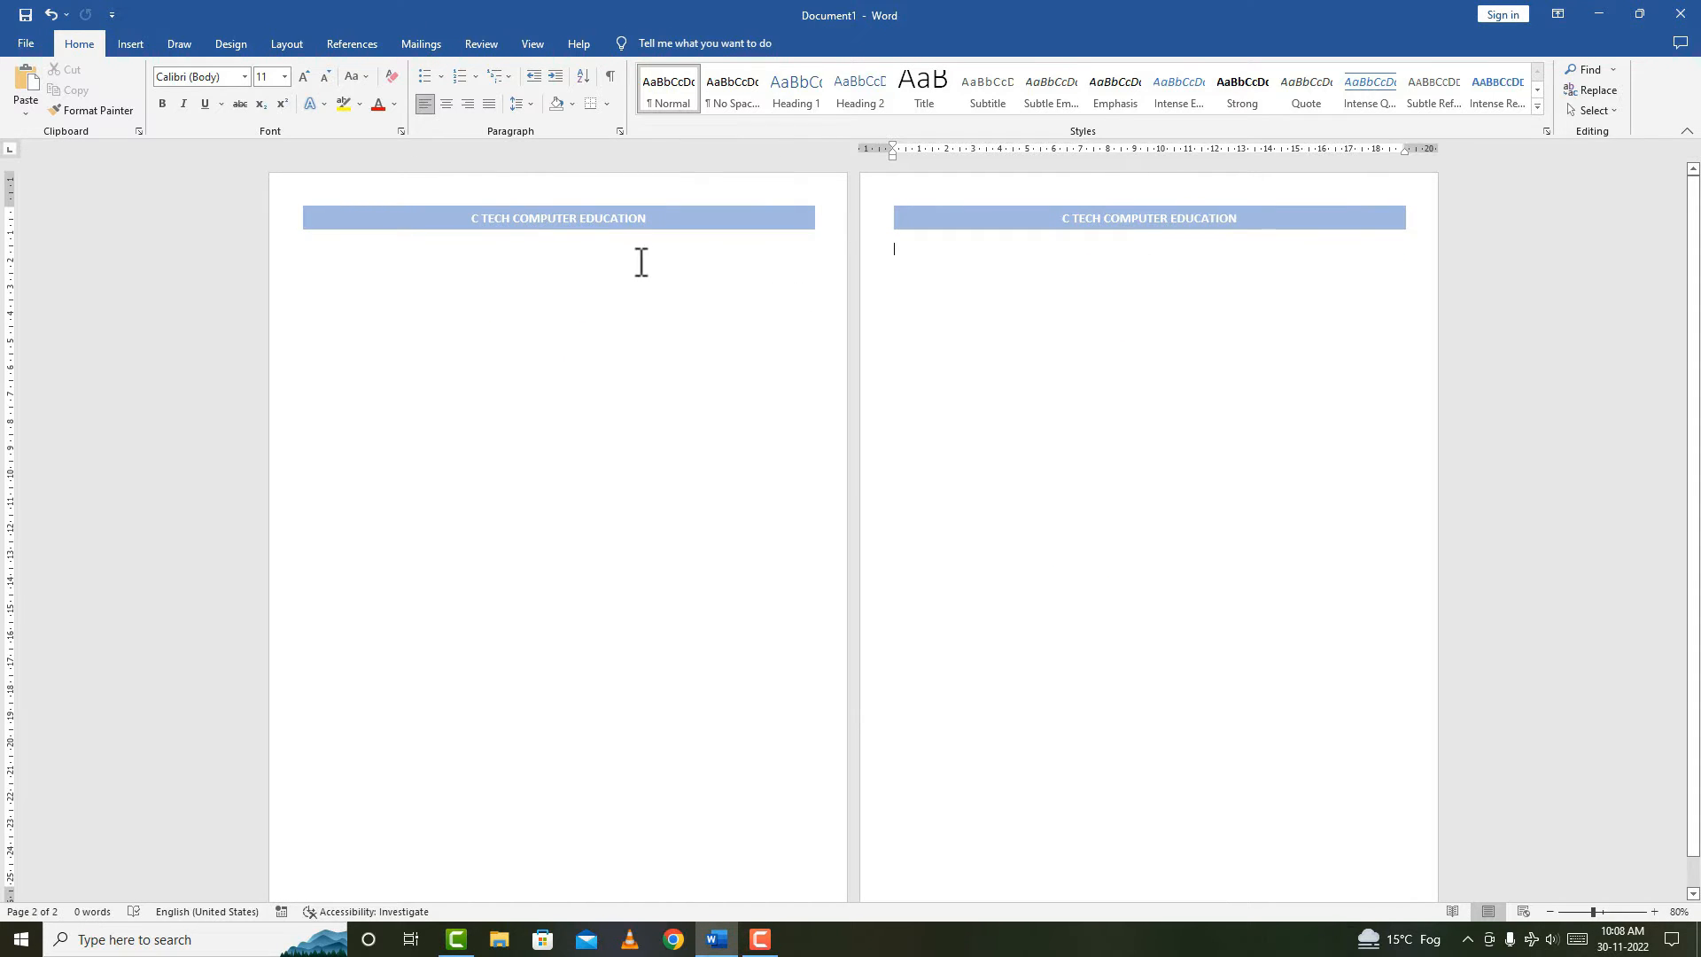
left_click(135, 46)
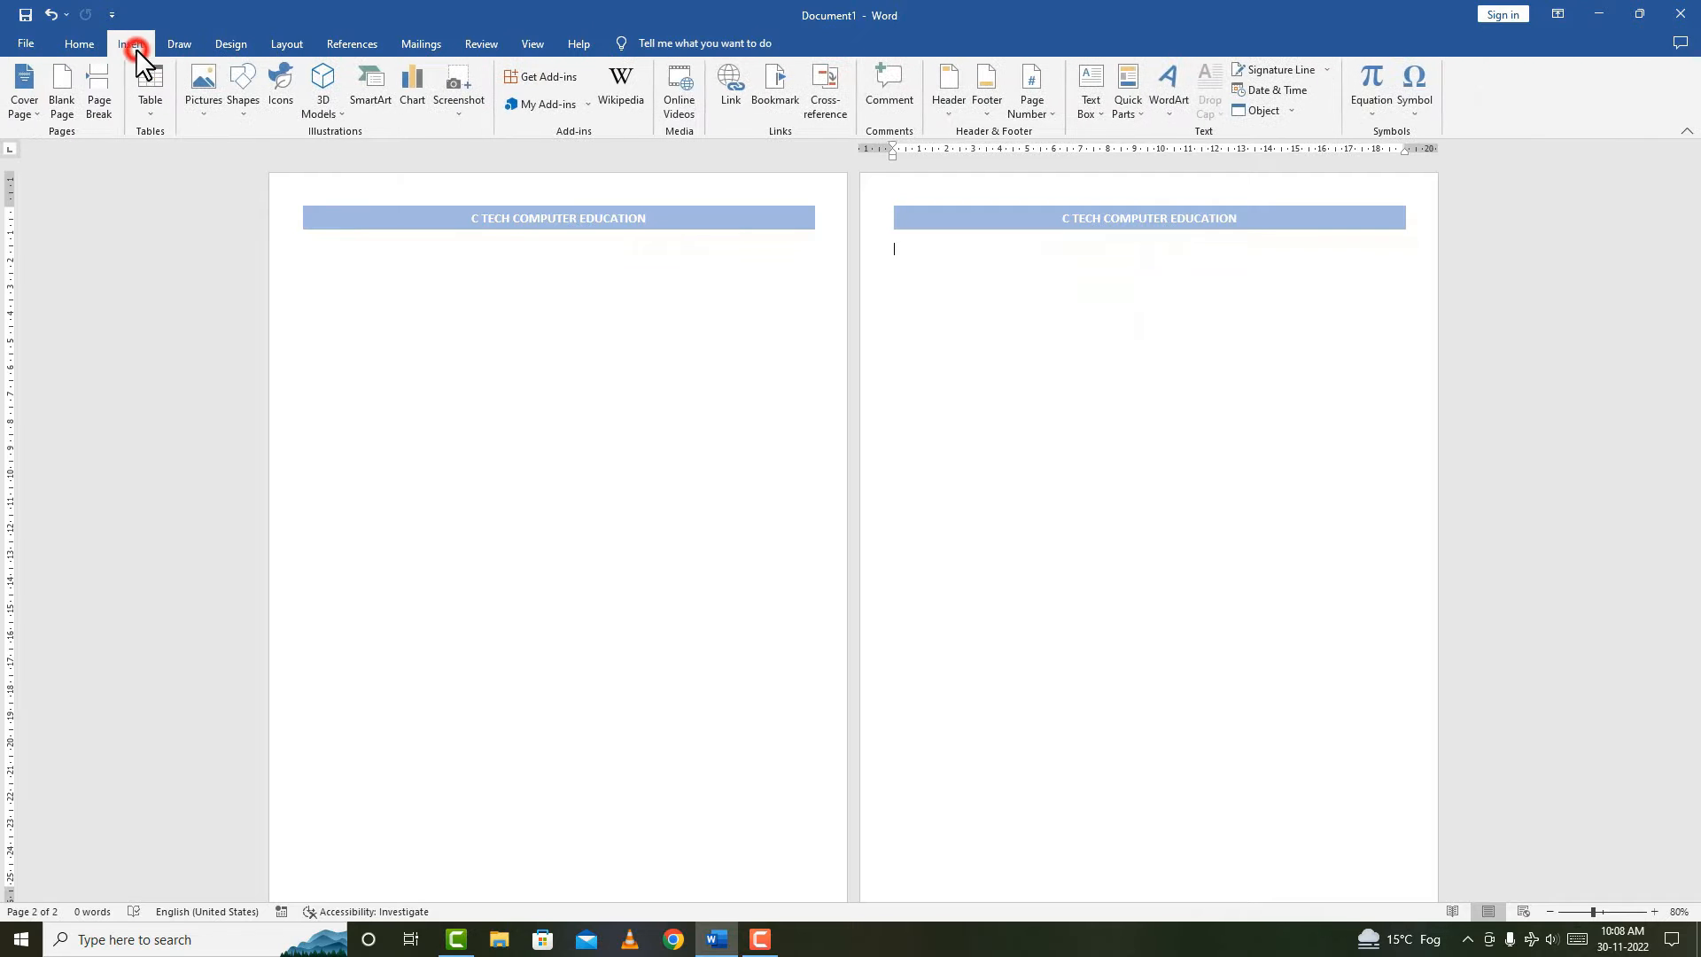
left_click(290, 45)
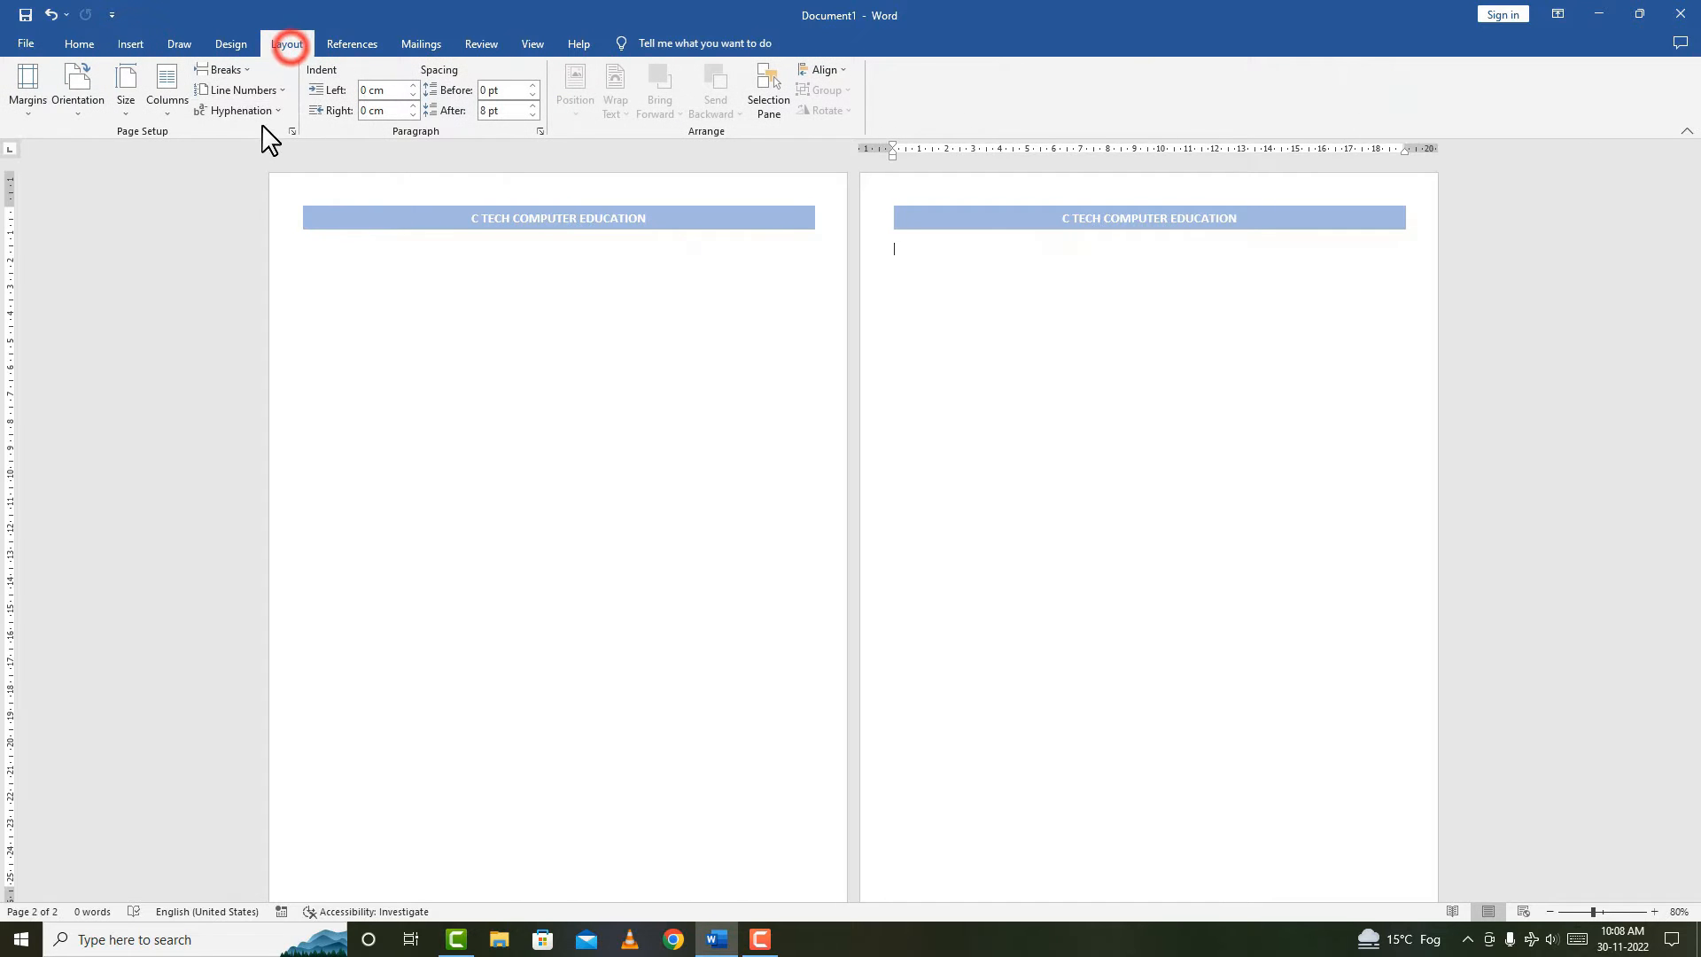
left_click(229, 70)
left_click(312, 128)
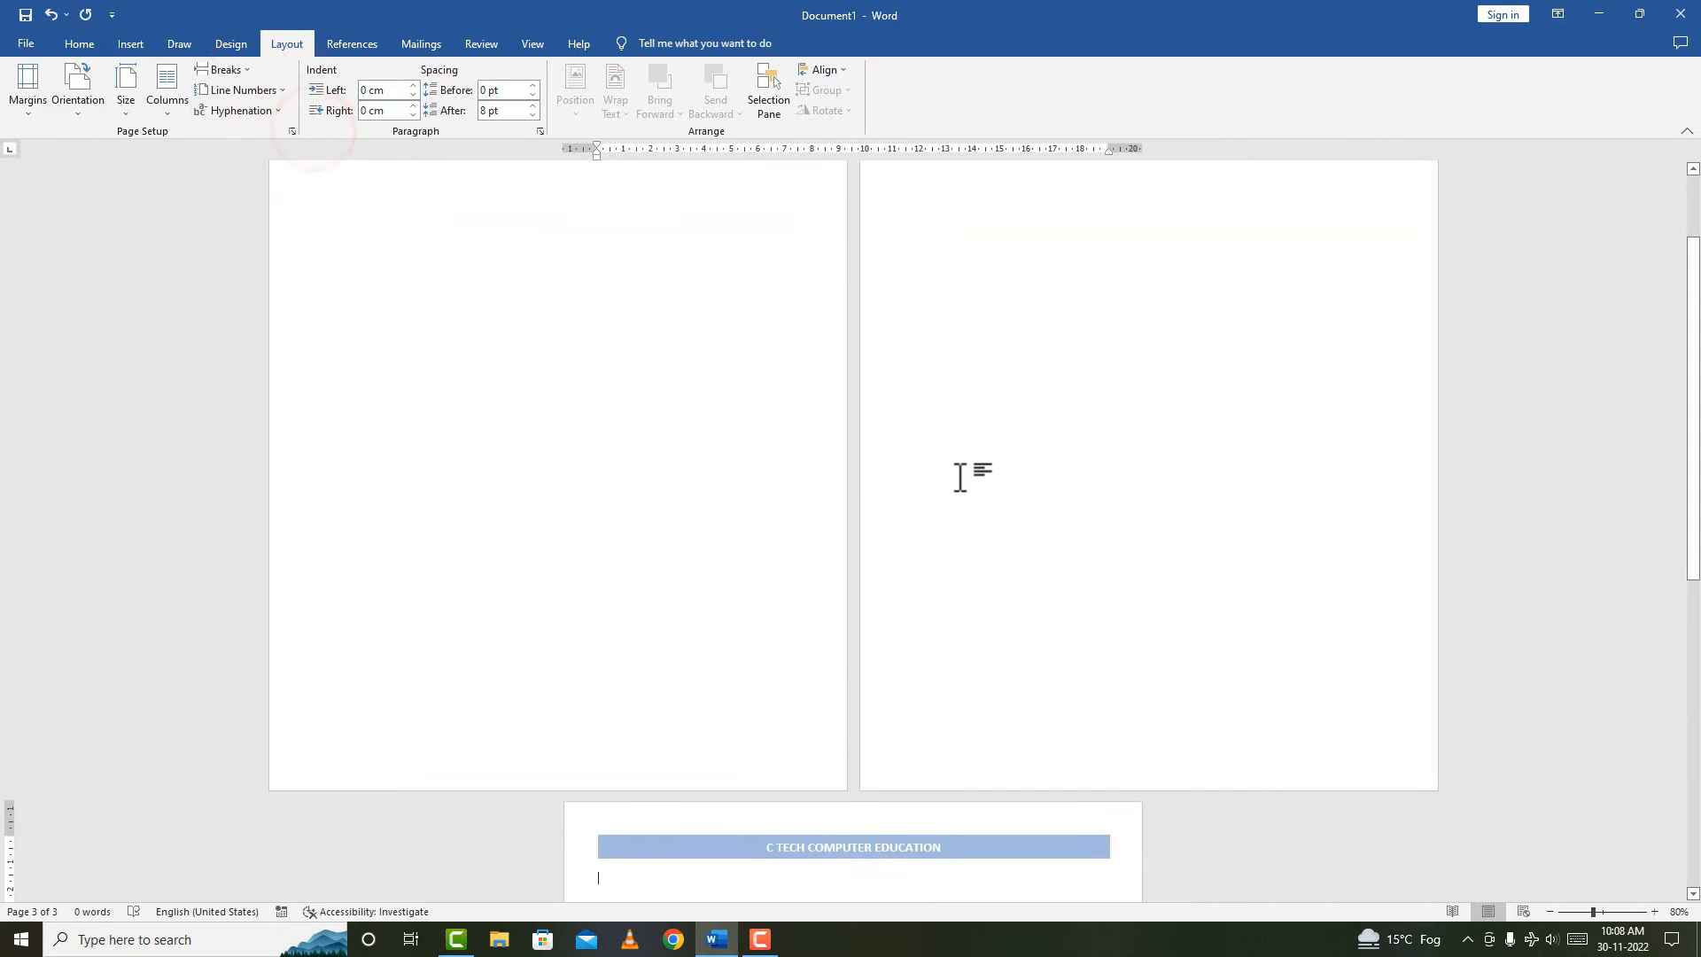
scroll(958, 474, "down", 7)
scroll(958, 474, "up", 4)
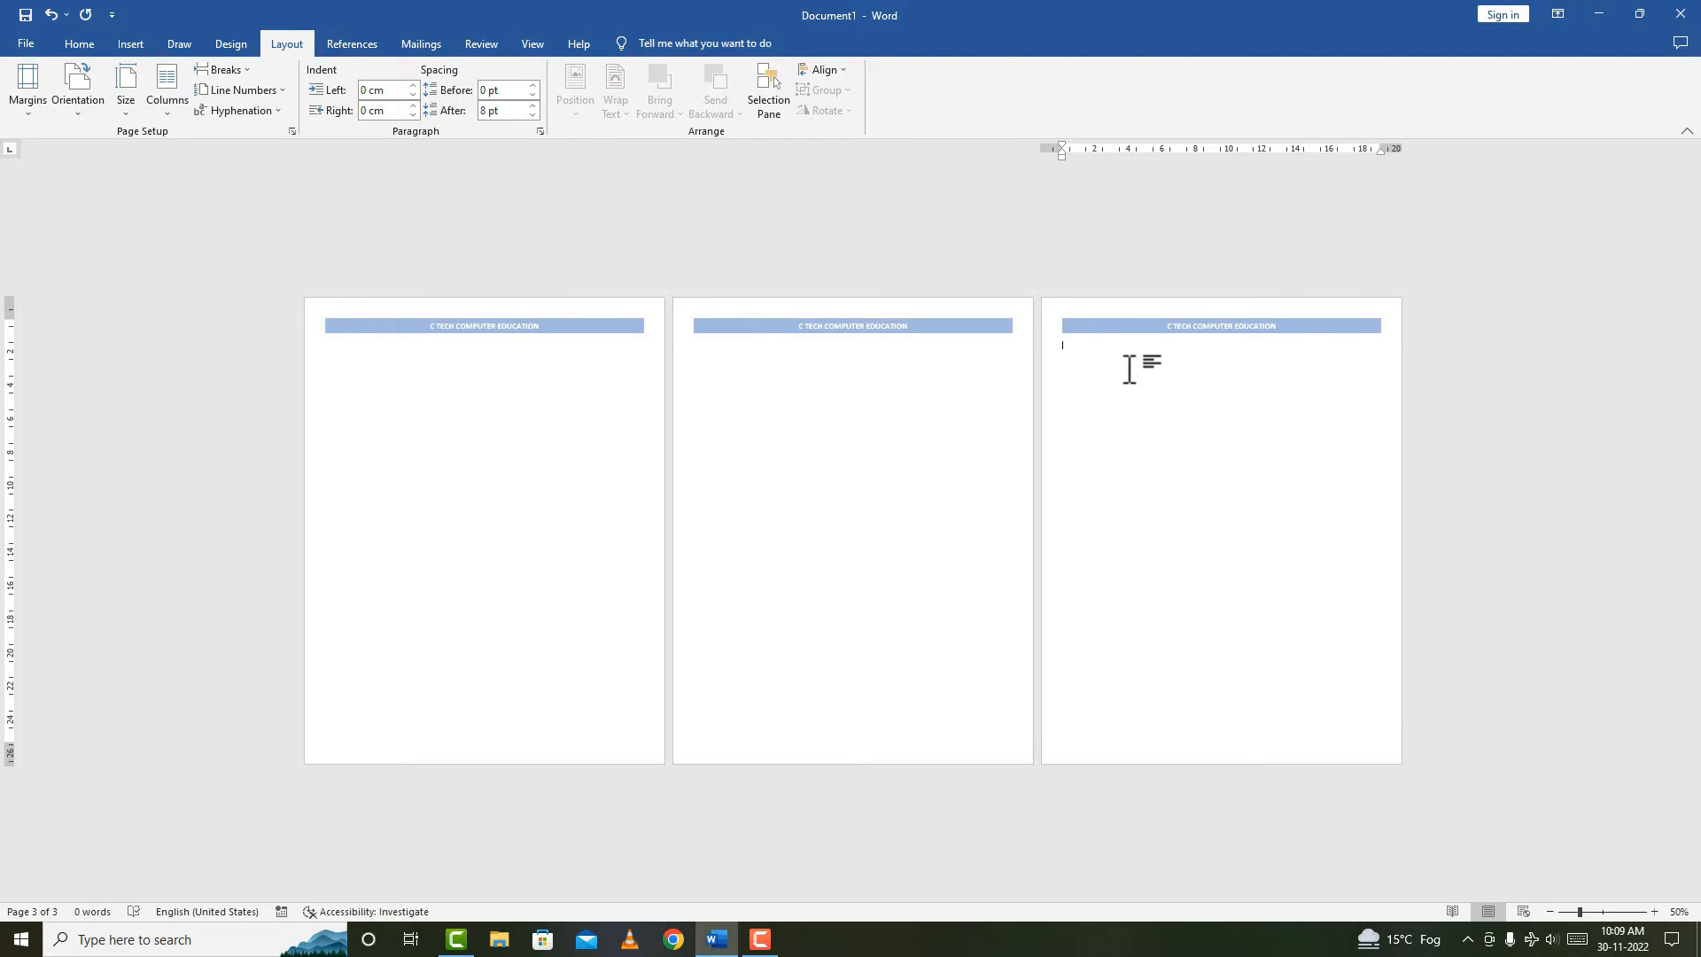
left_click(478, 354)
scroll(478, 355, "up", 10)
scroll(523, 389, "up", 3)
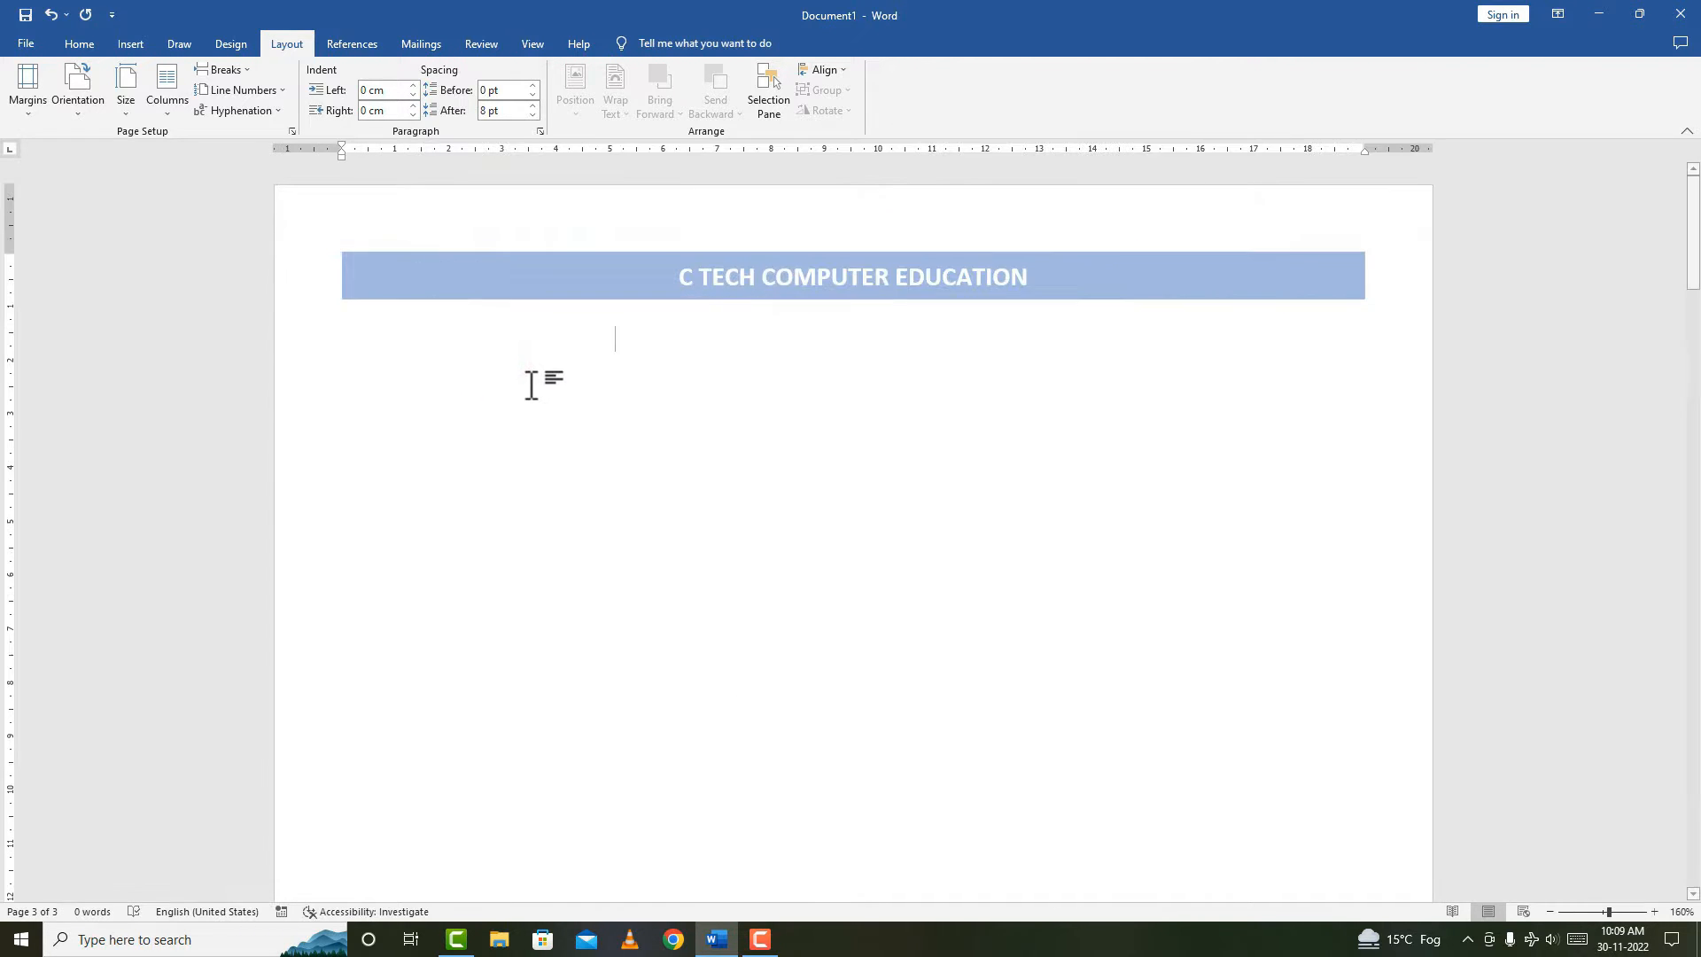
left_click(133, 43)
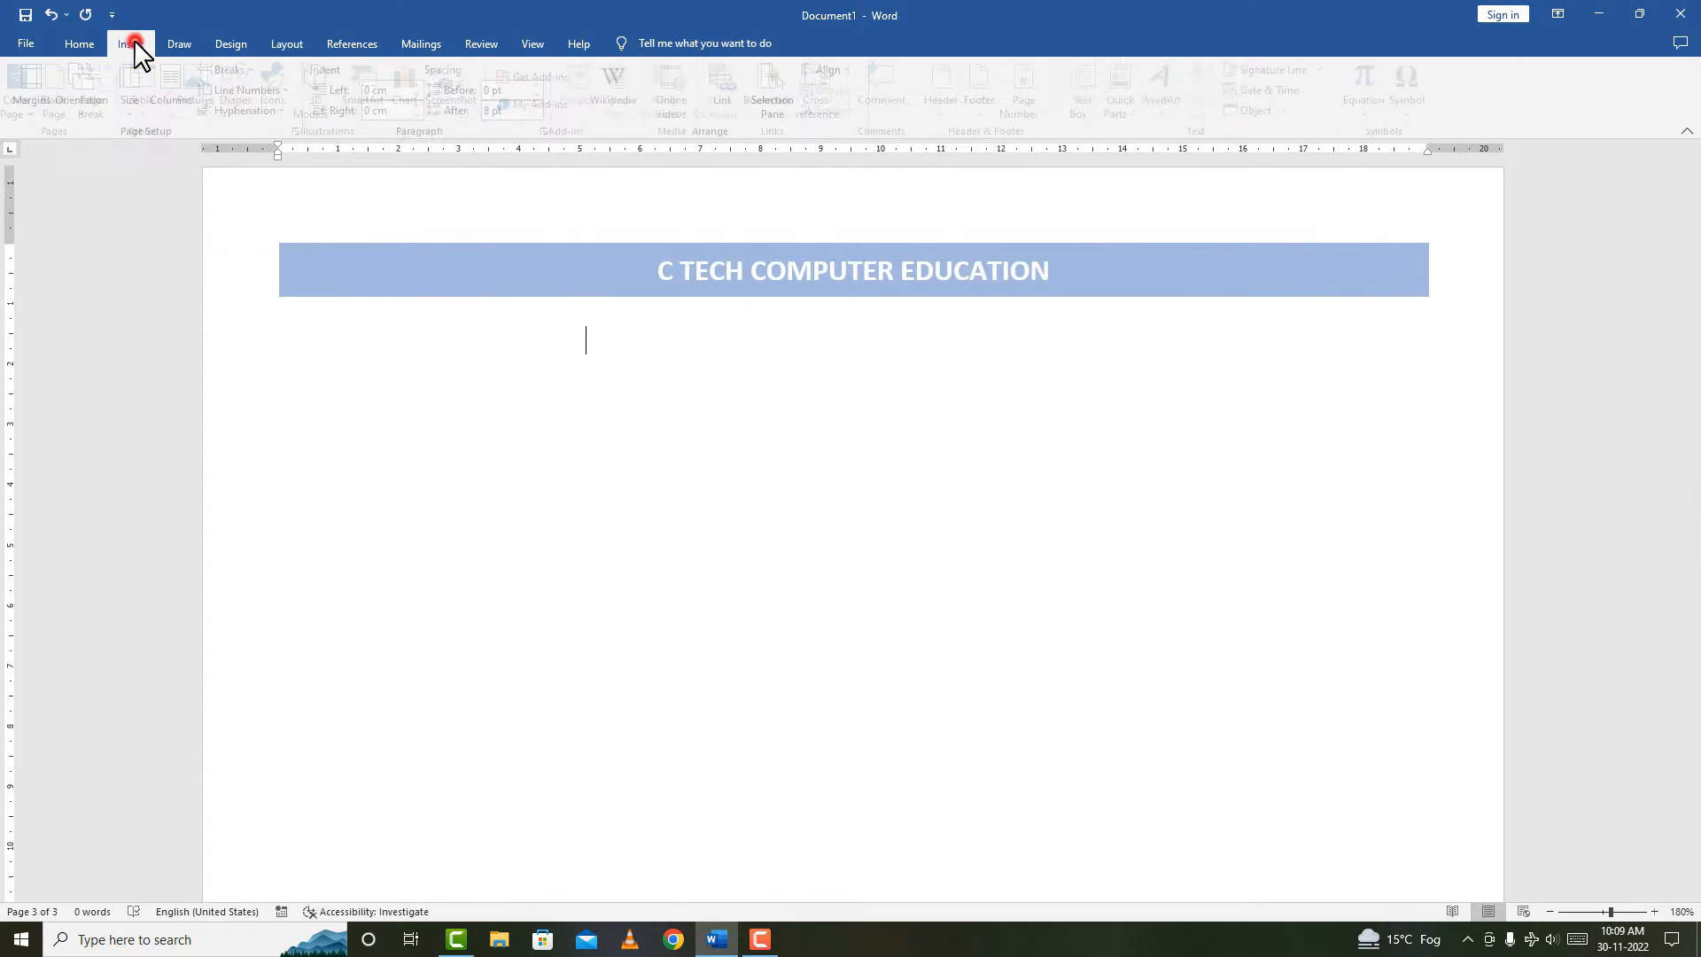
left_click(948, 120)
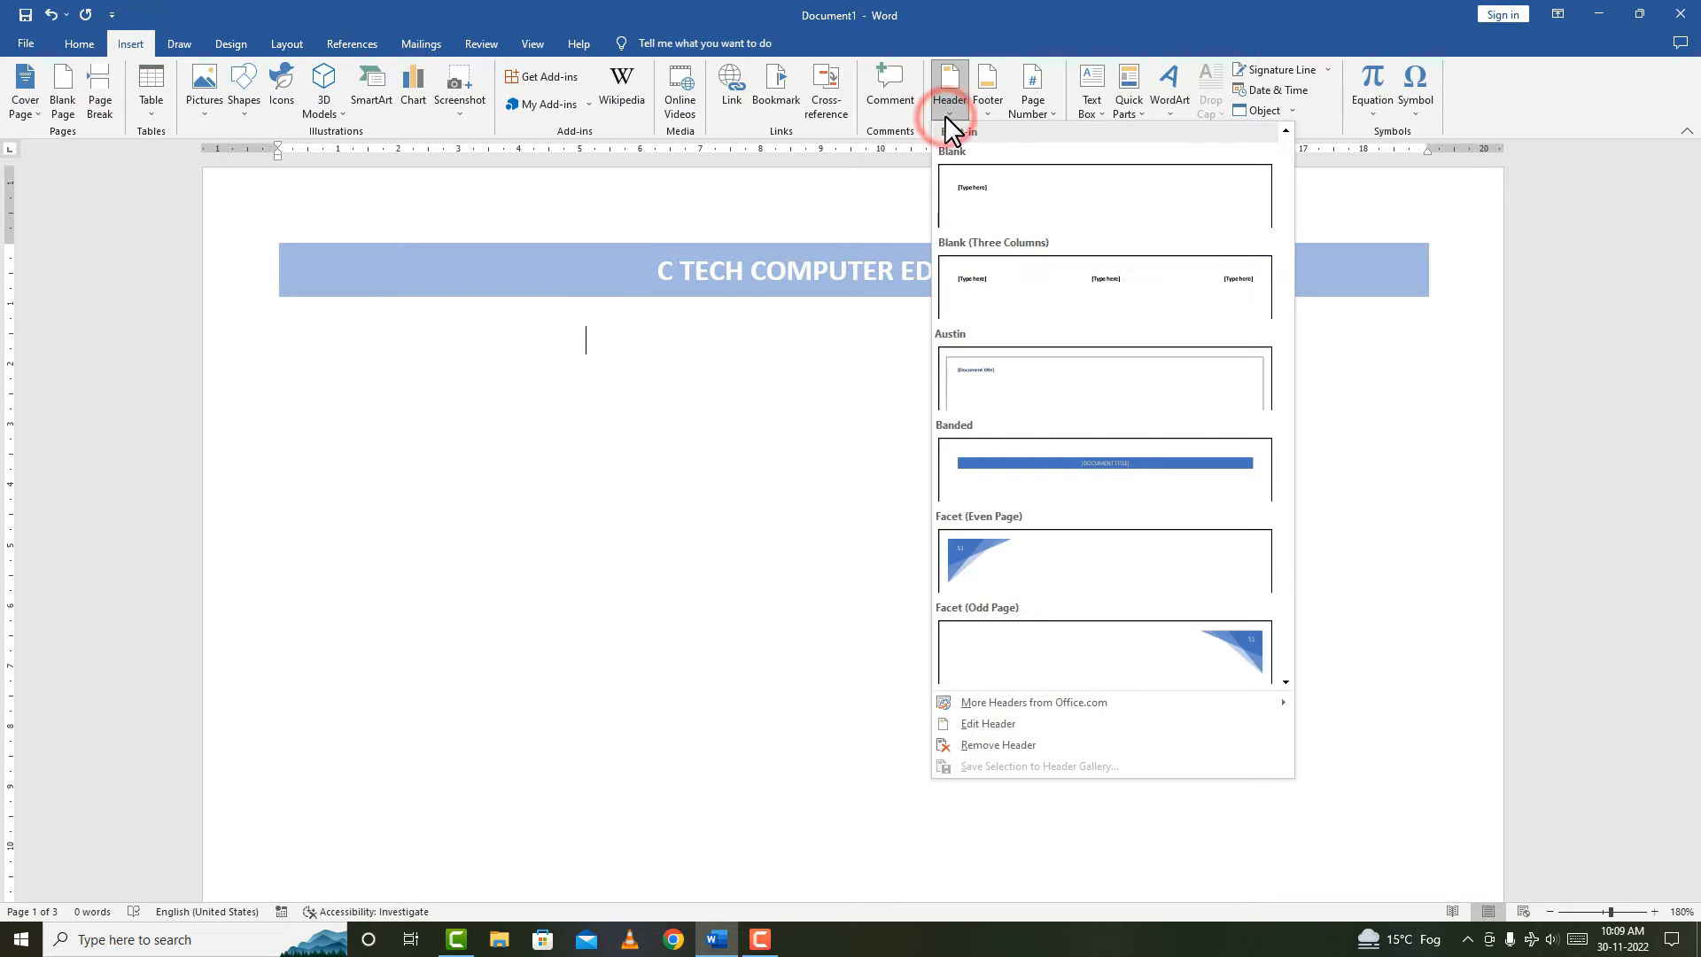
left_click(988, 724)
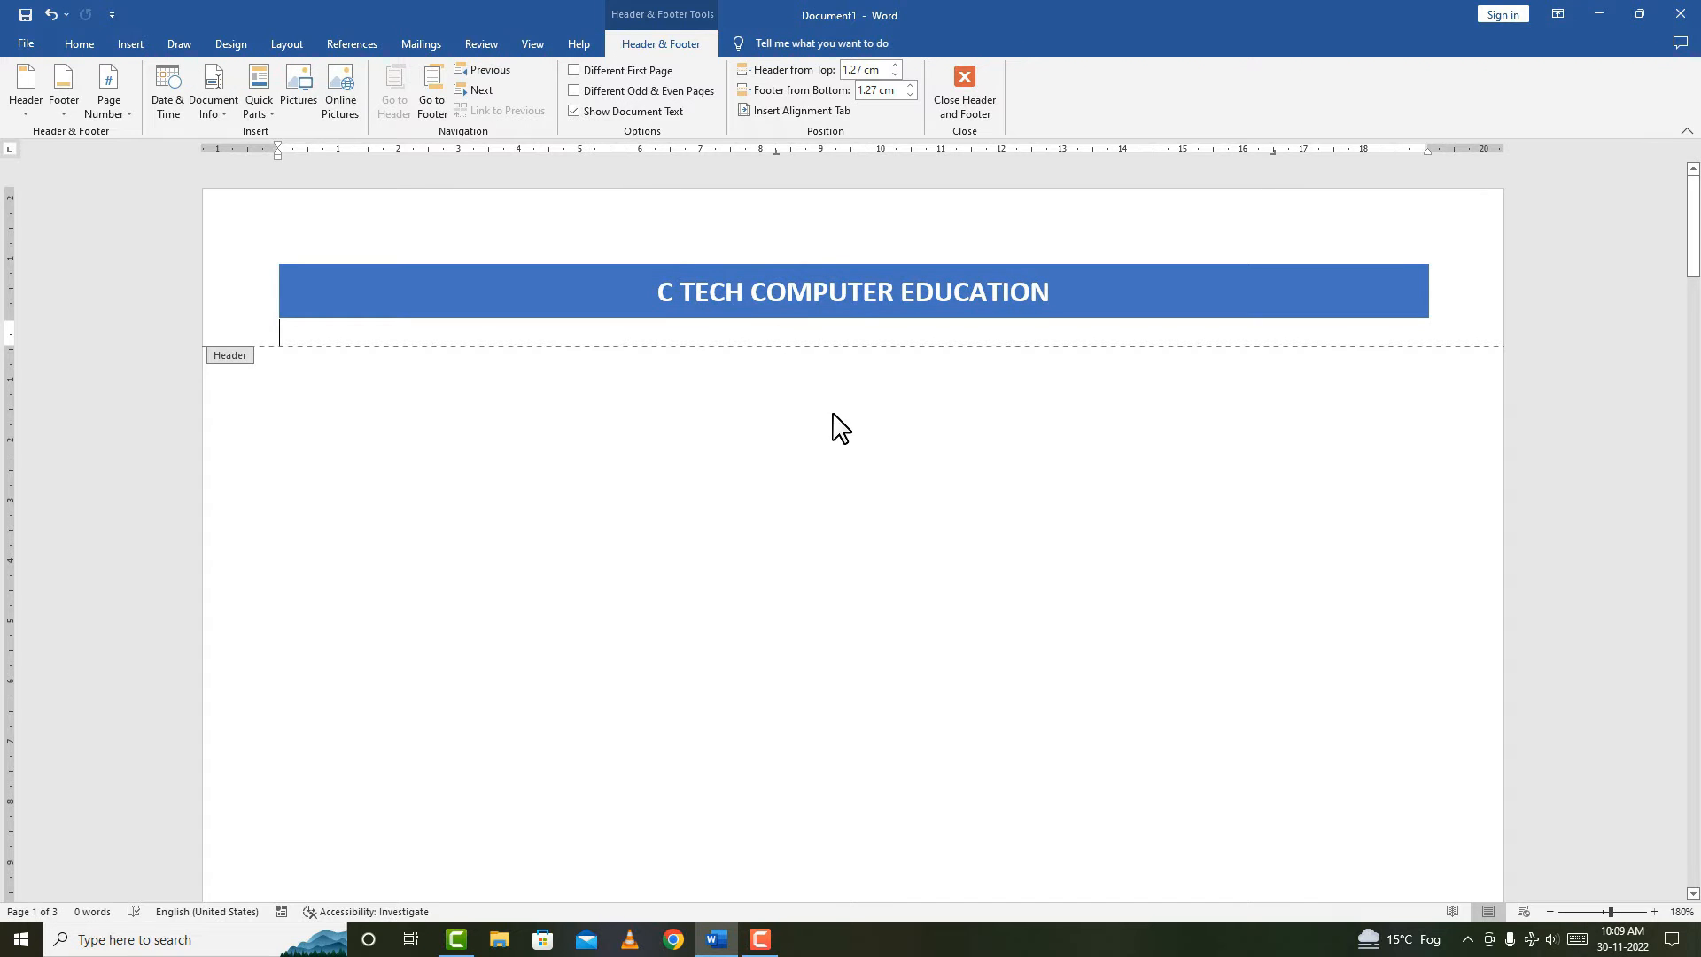
left_click(131, 43)
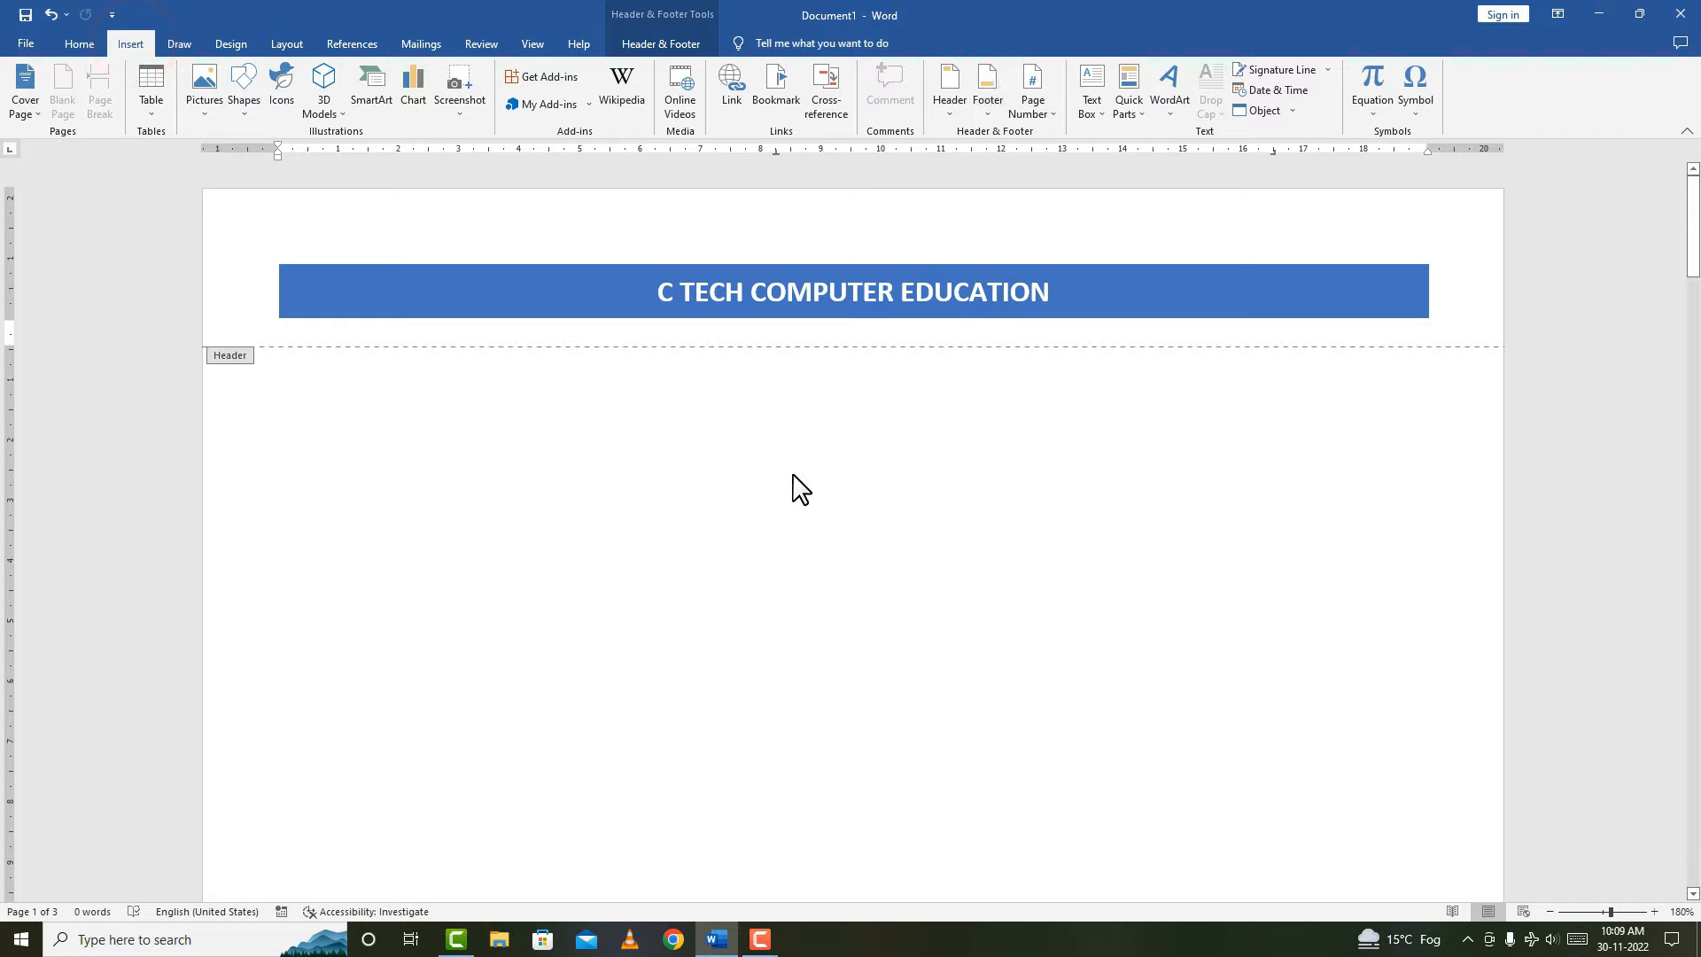
scroll(794, 482, "down", 12)
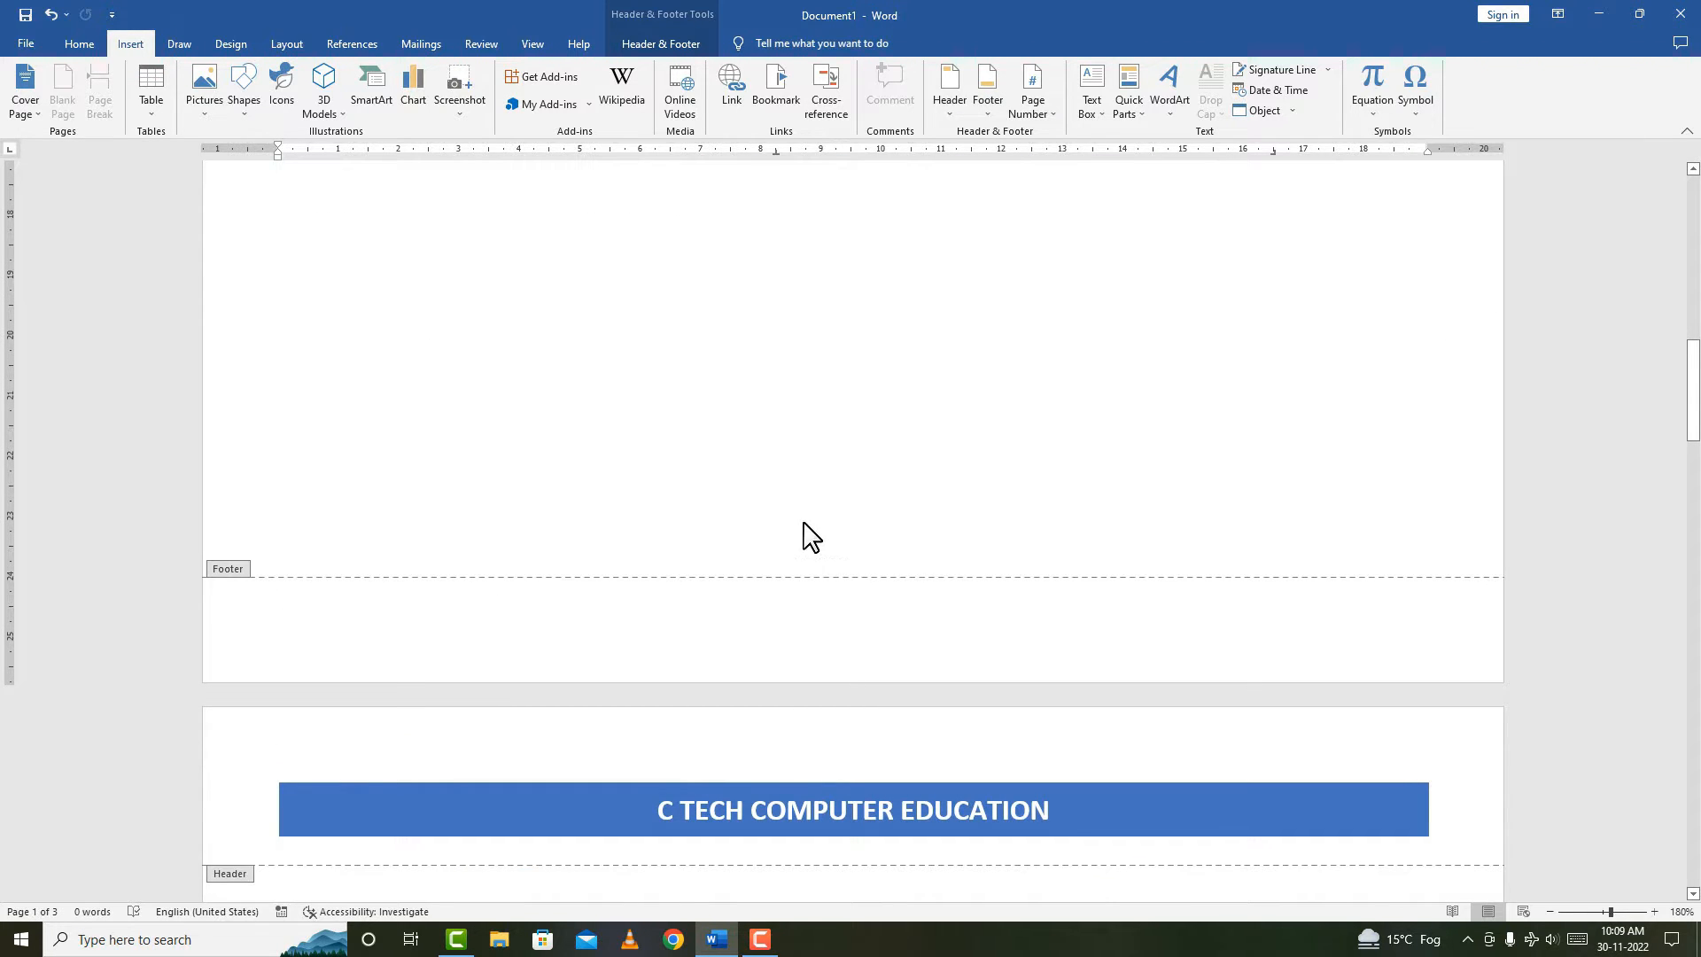
scroll(811, 536, "up", 12)
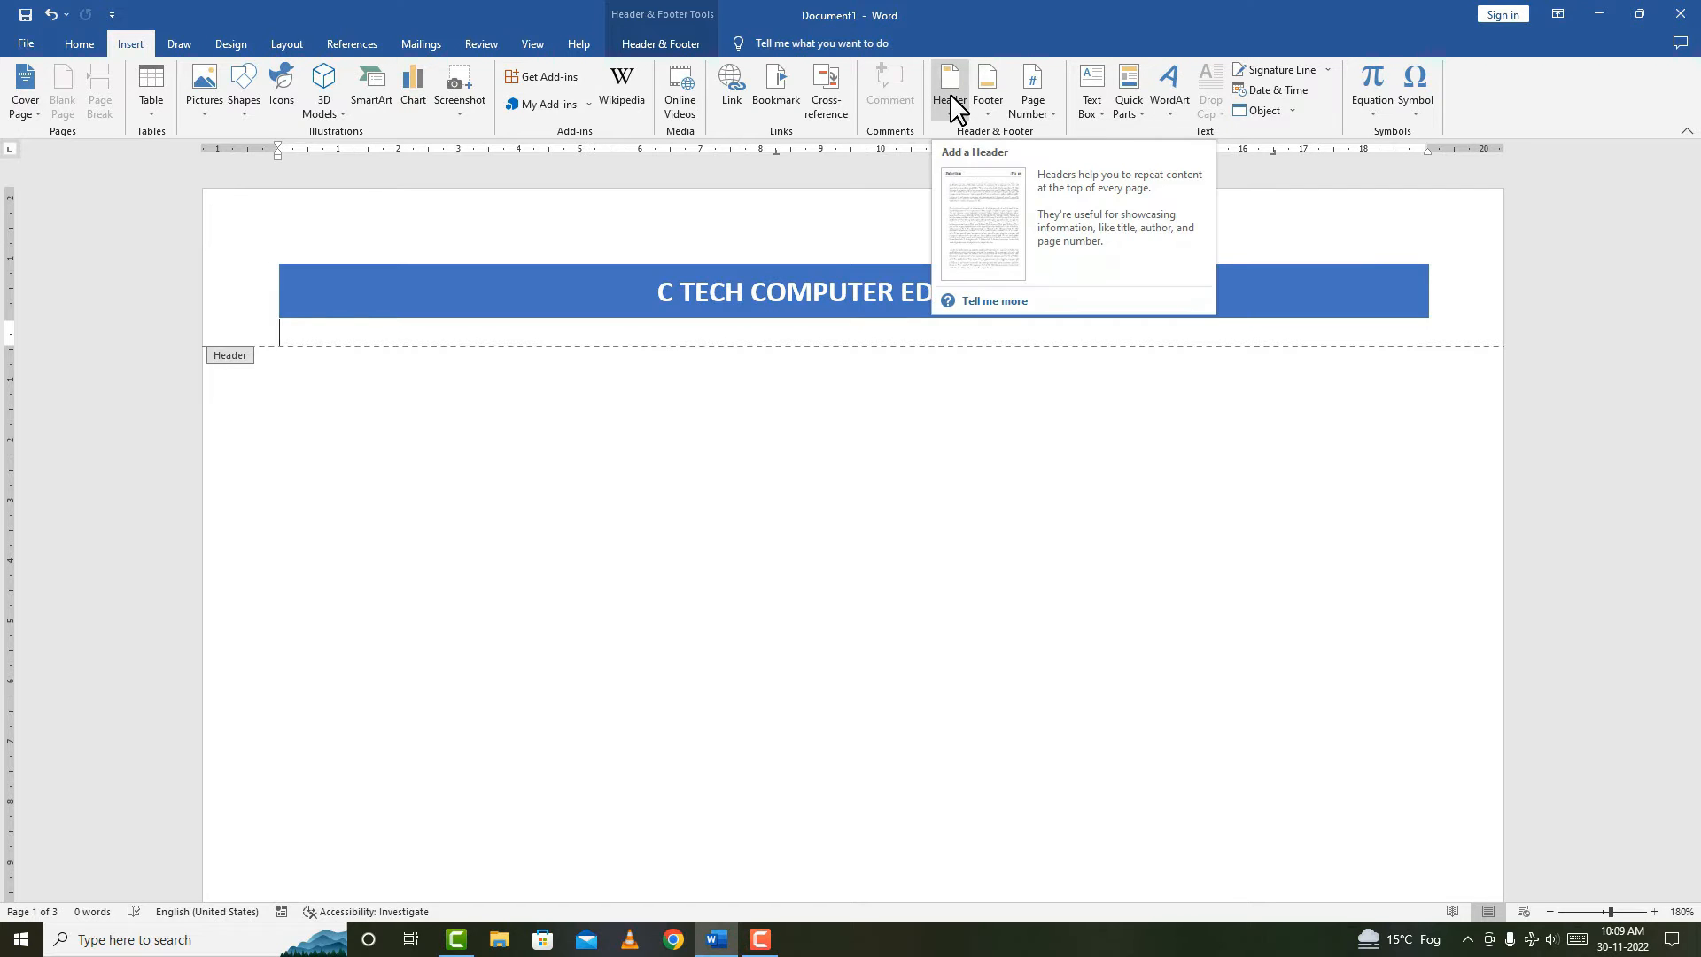
double_click(686, 430)
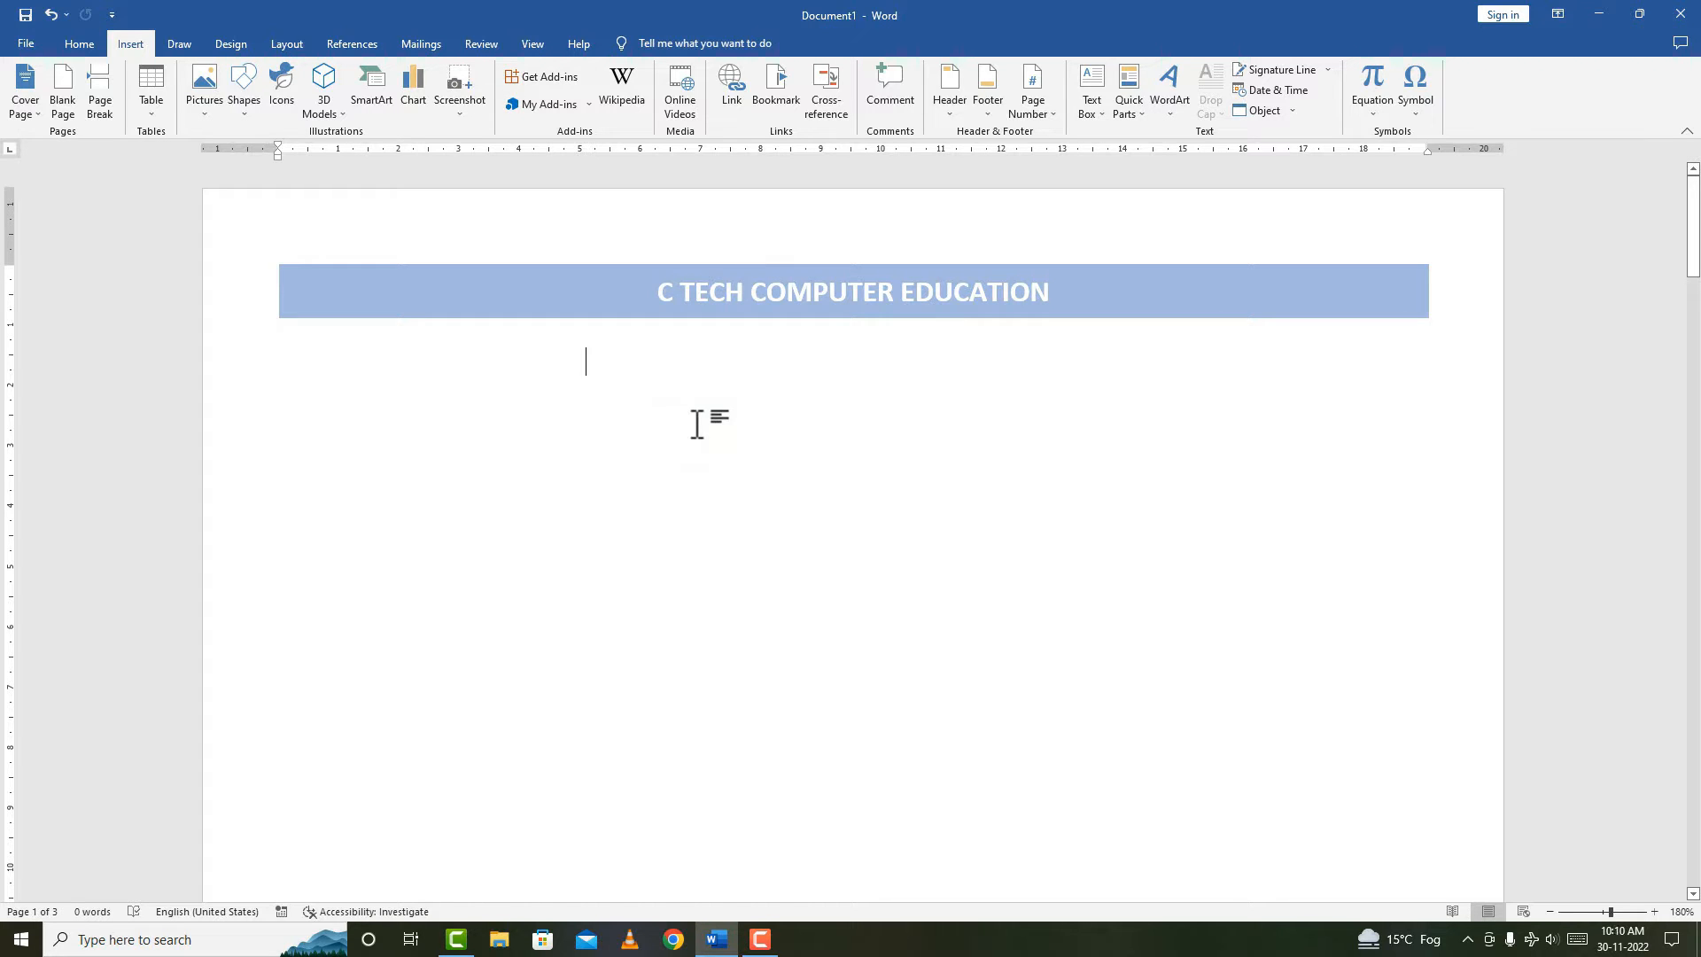
Create a new blank document and bring up the Insert Table dialog.
key("ctrl+n")
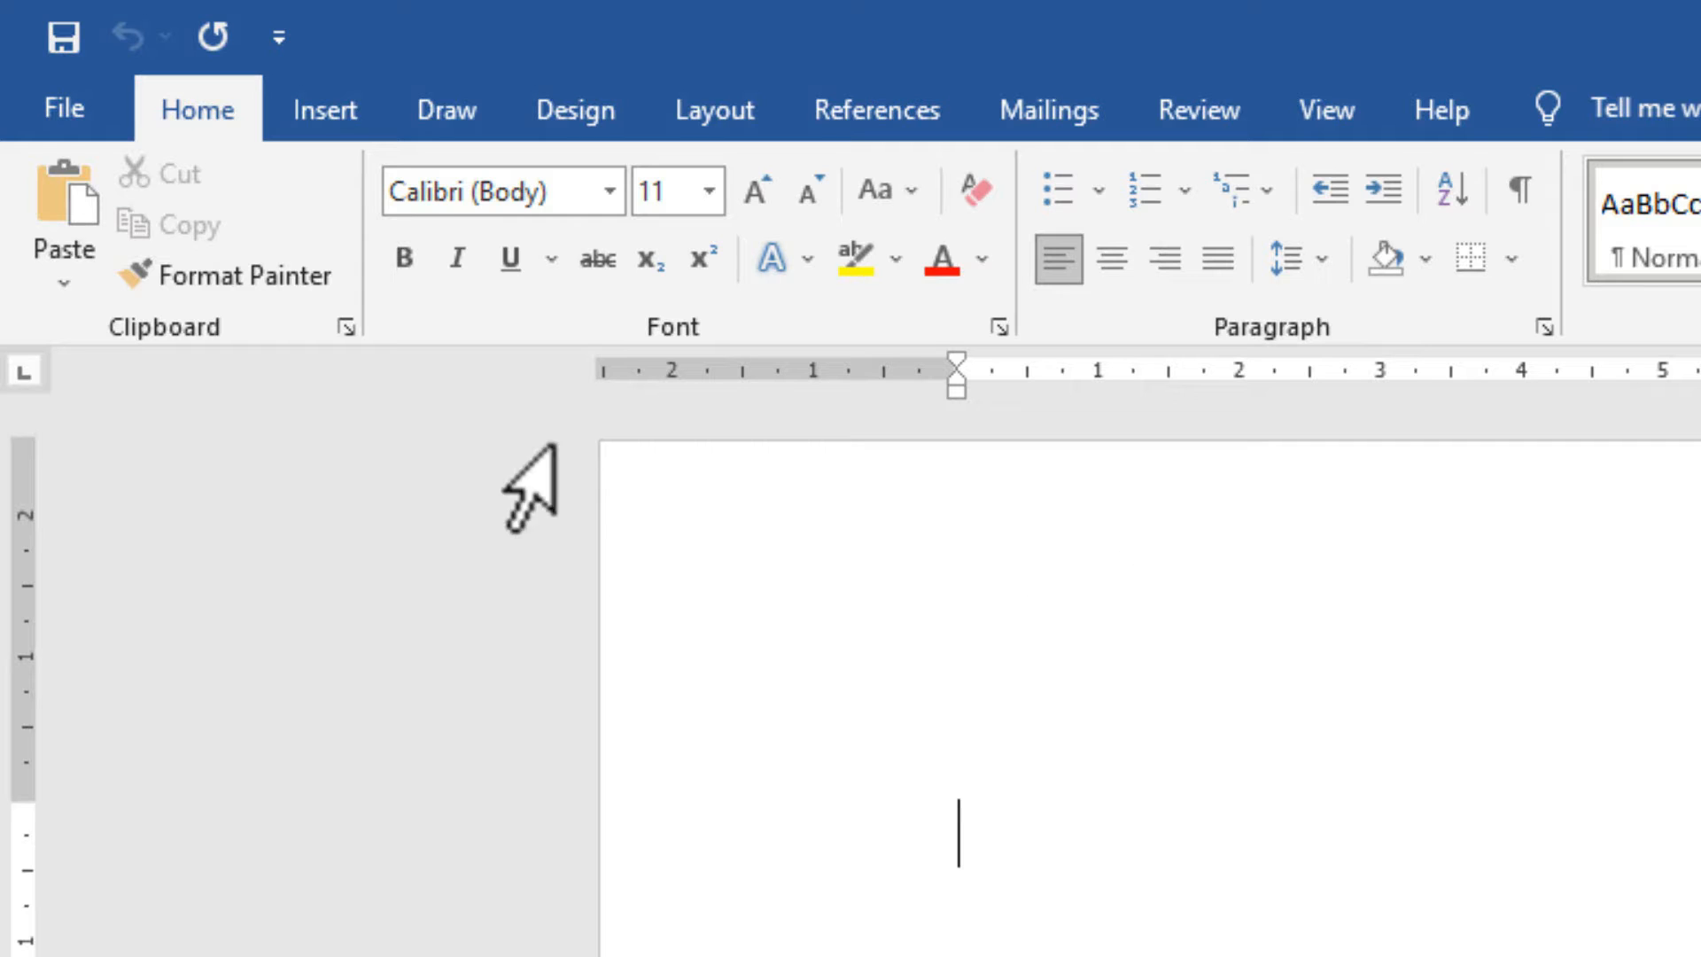
left_click(339, 89)
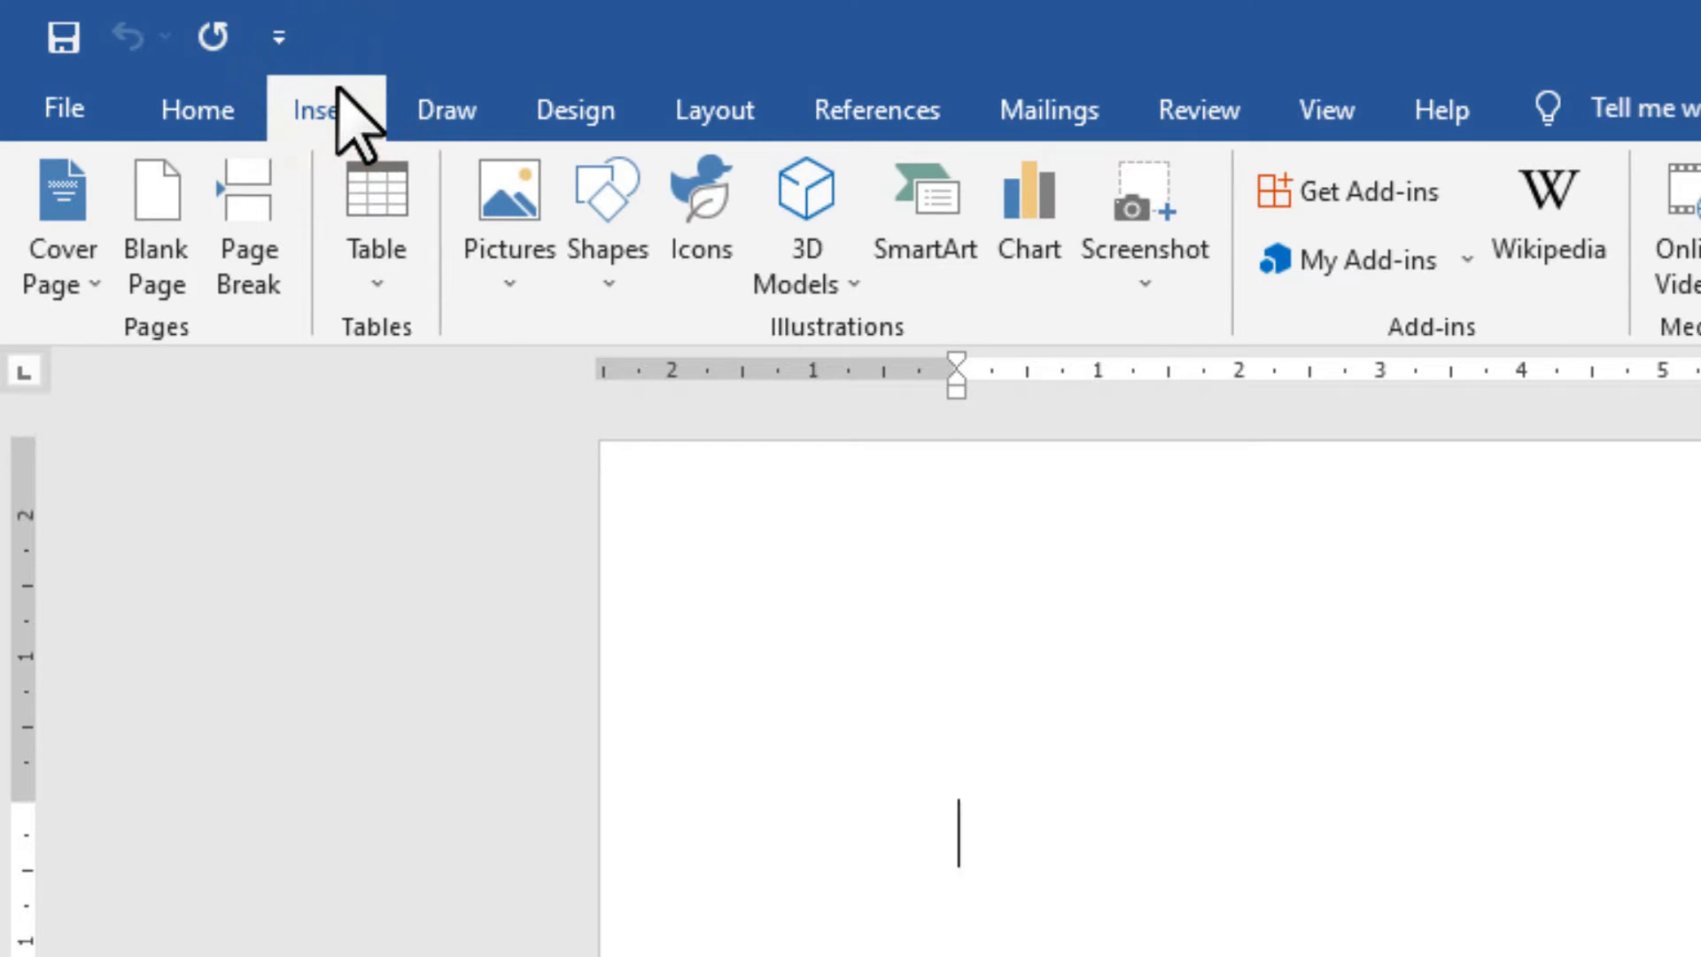
left_click(407, 289)
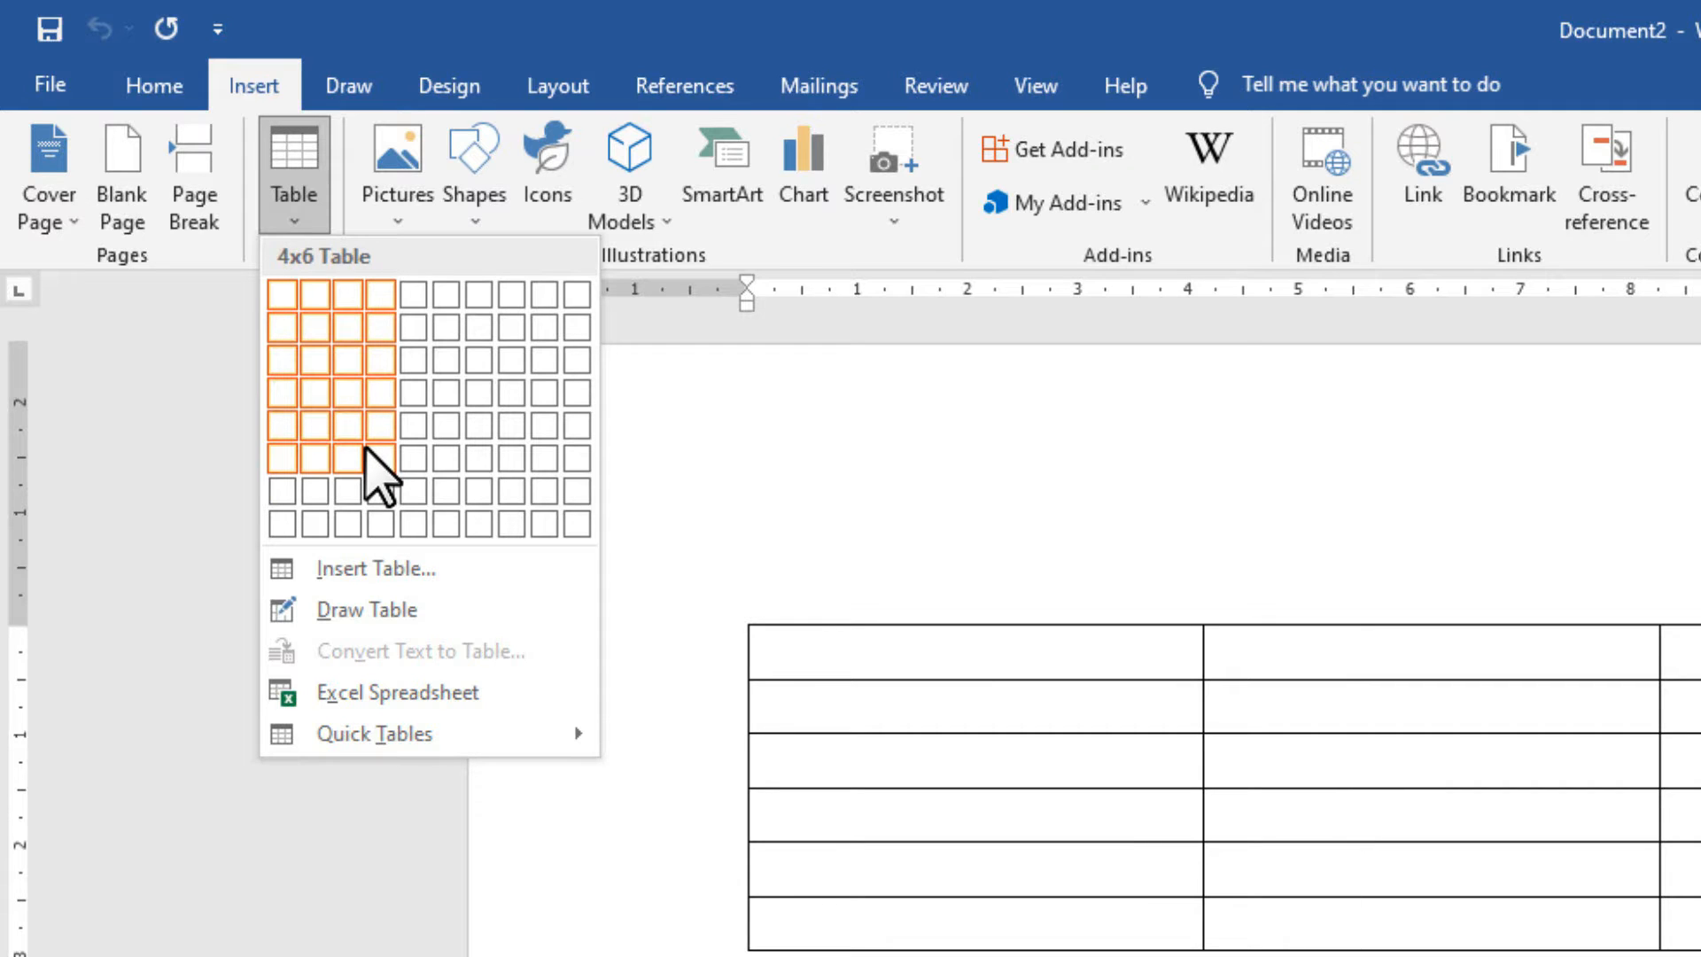
left_click(360, 569)
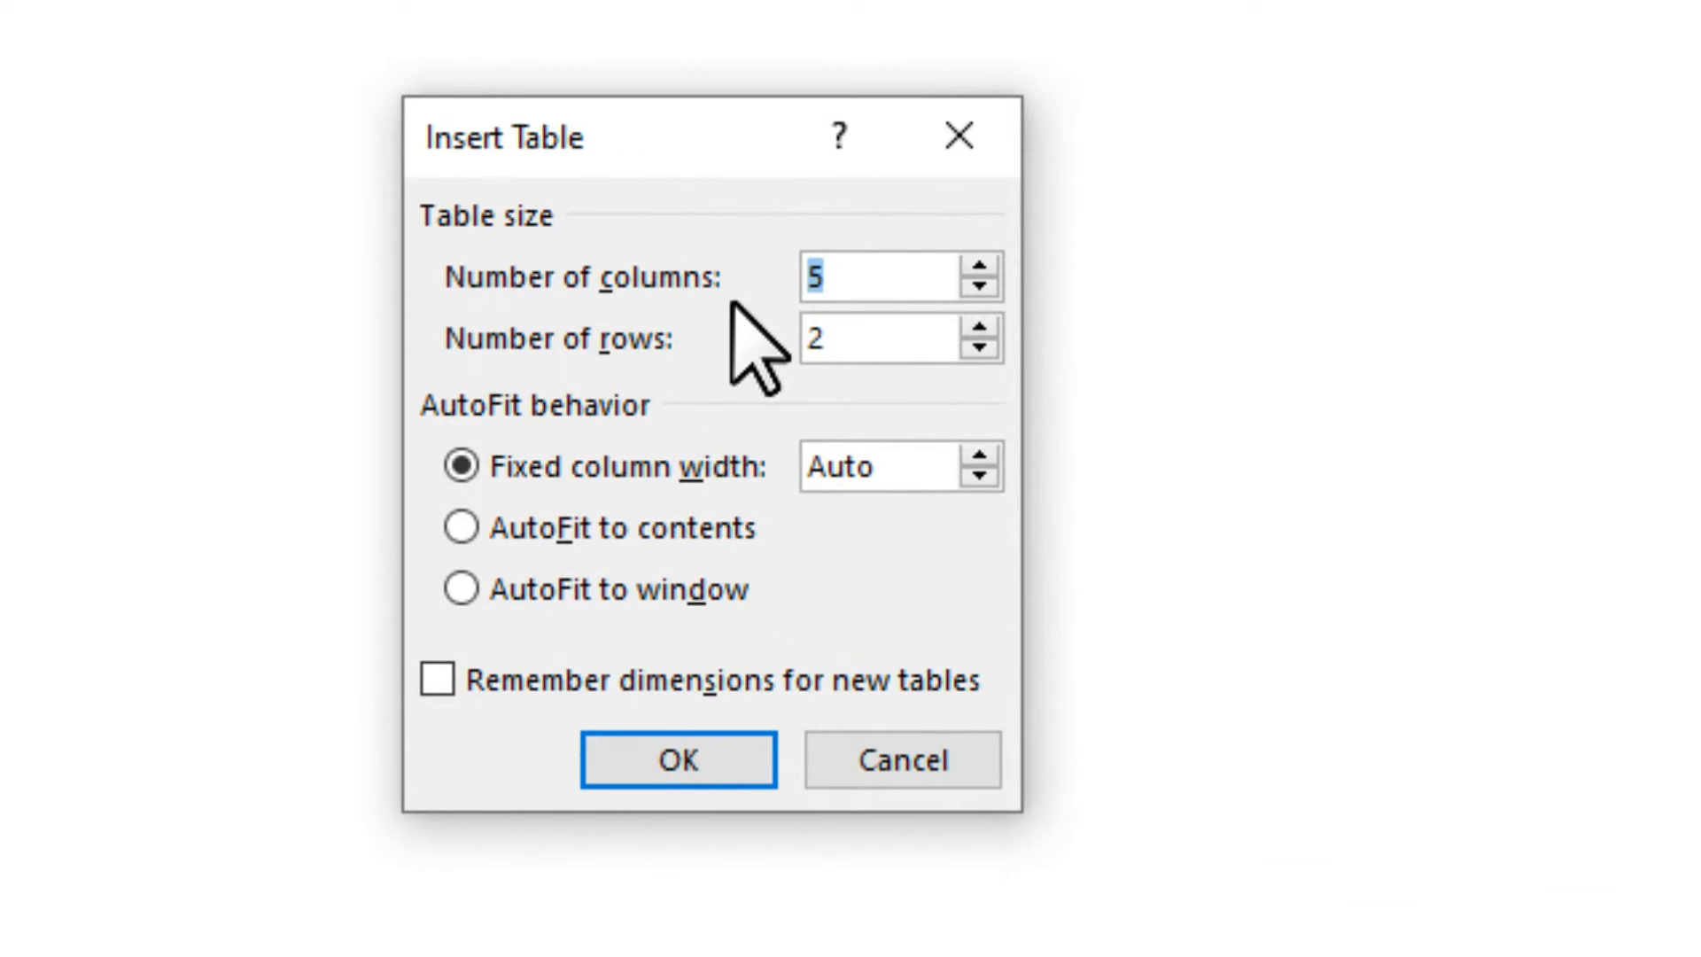
Insert a table of 10 columns by 20 rows.
left_click(889, 286)
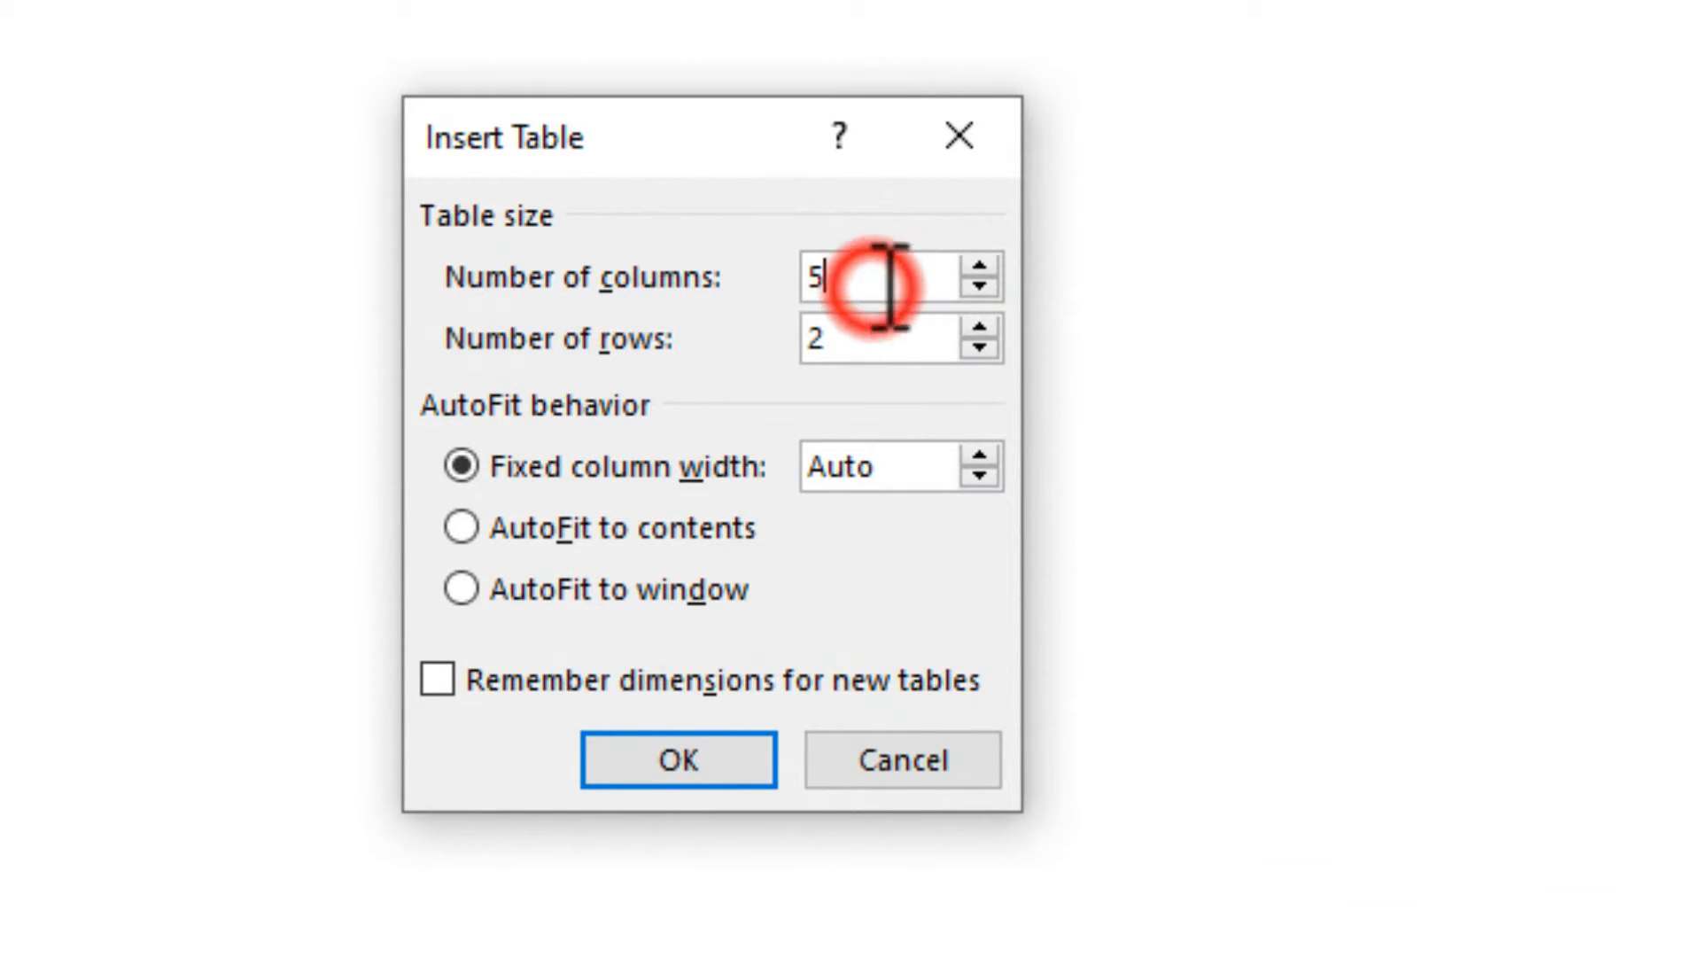
key("BackSpace")
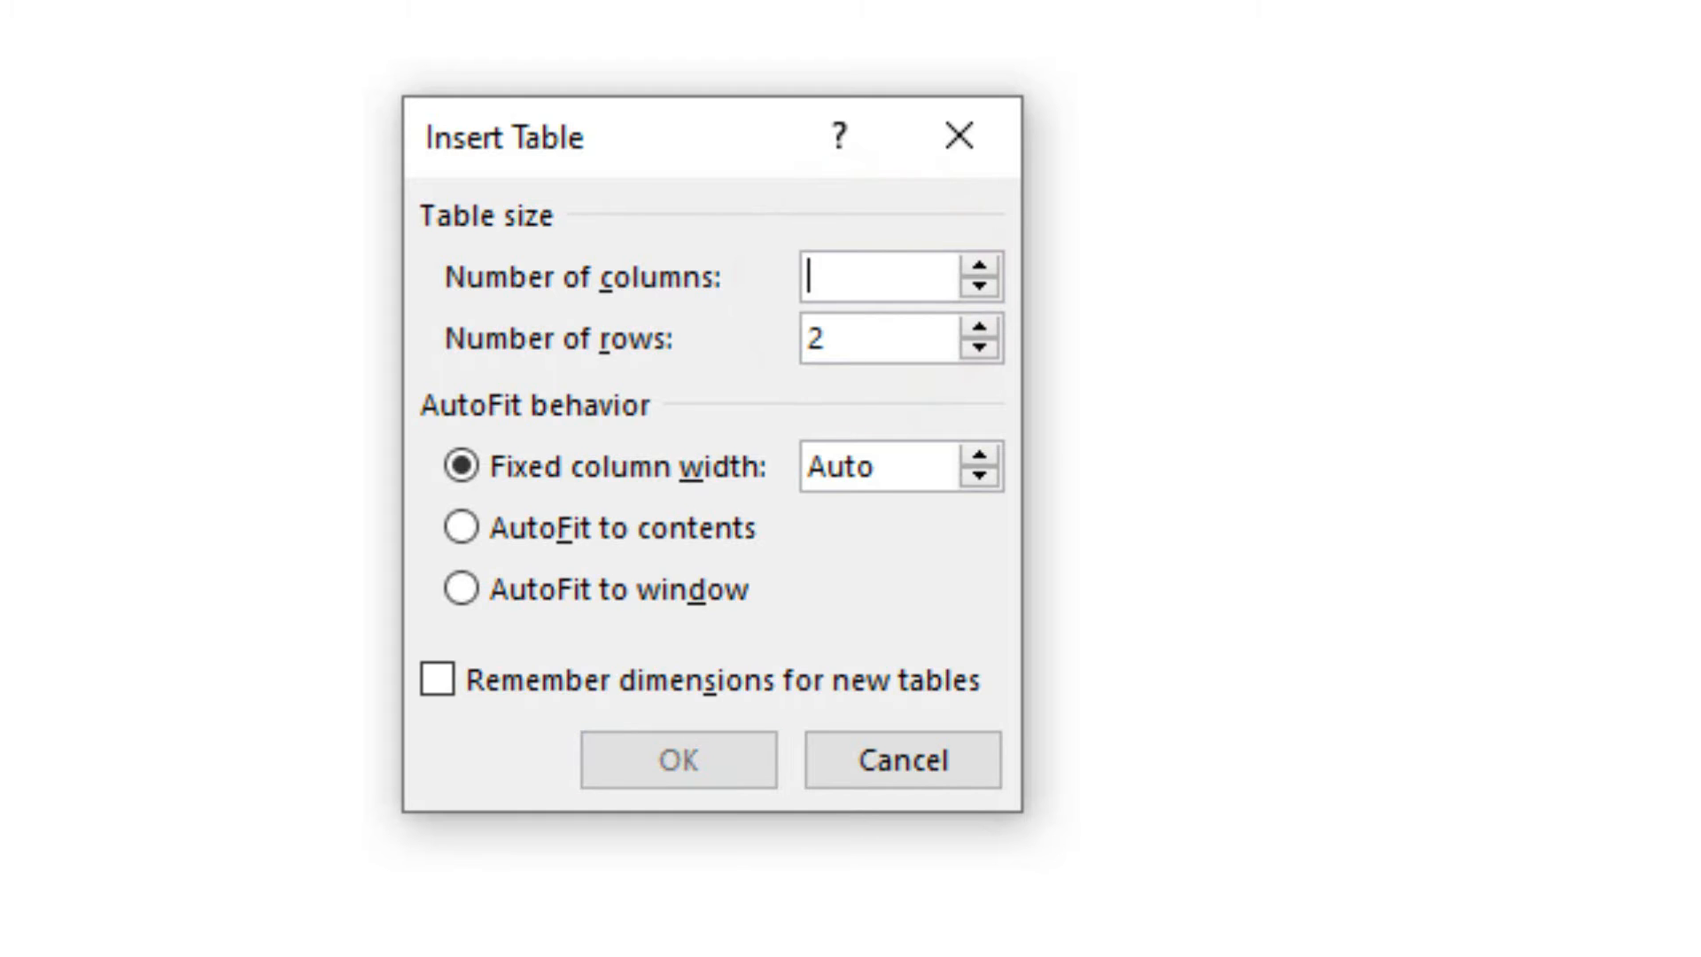
type("10")
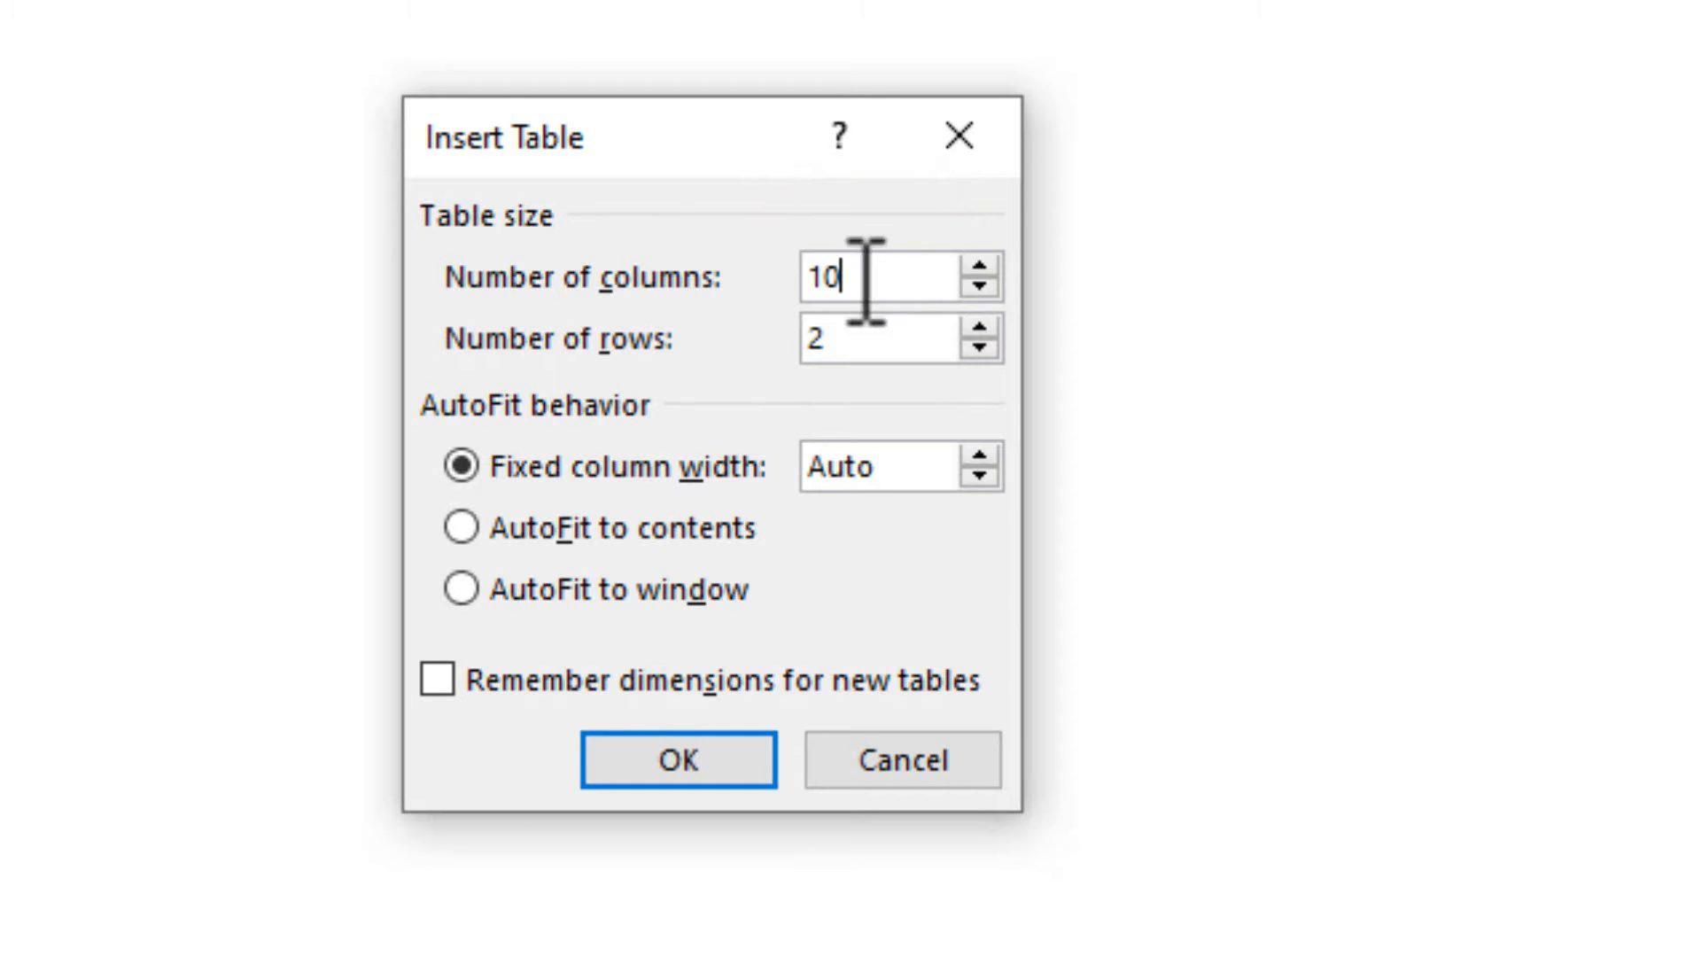
double_click(837, 335)
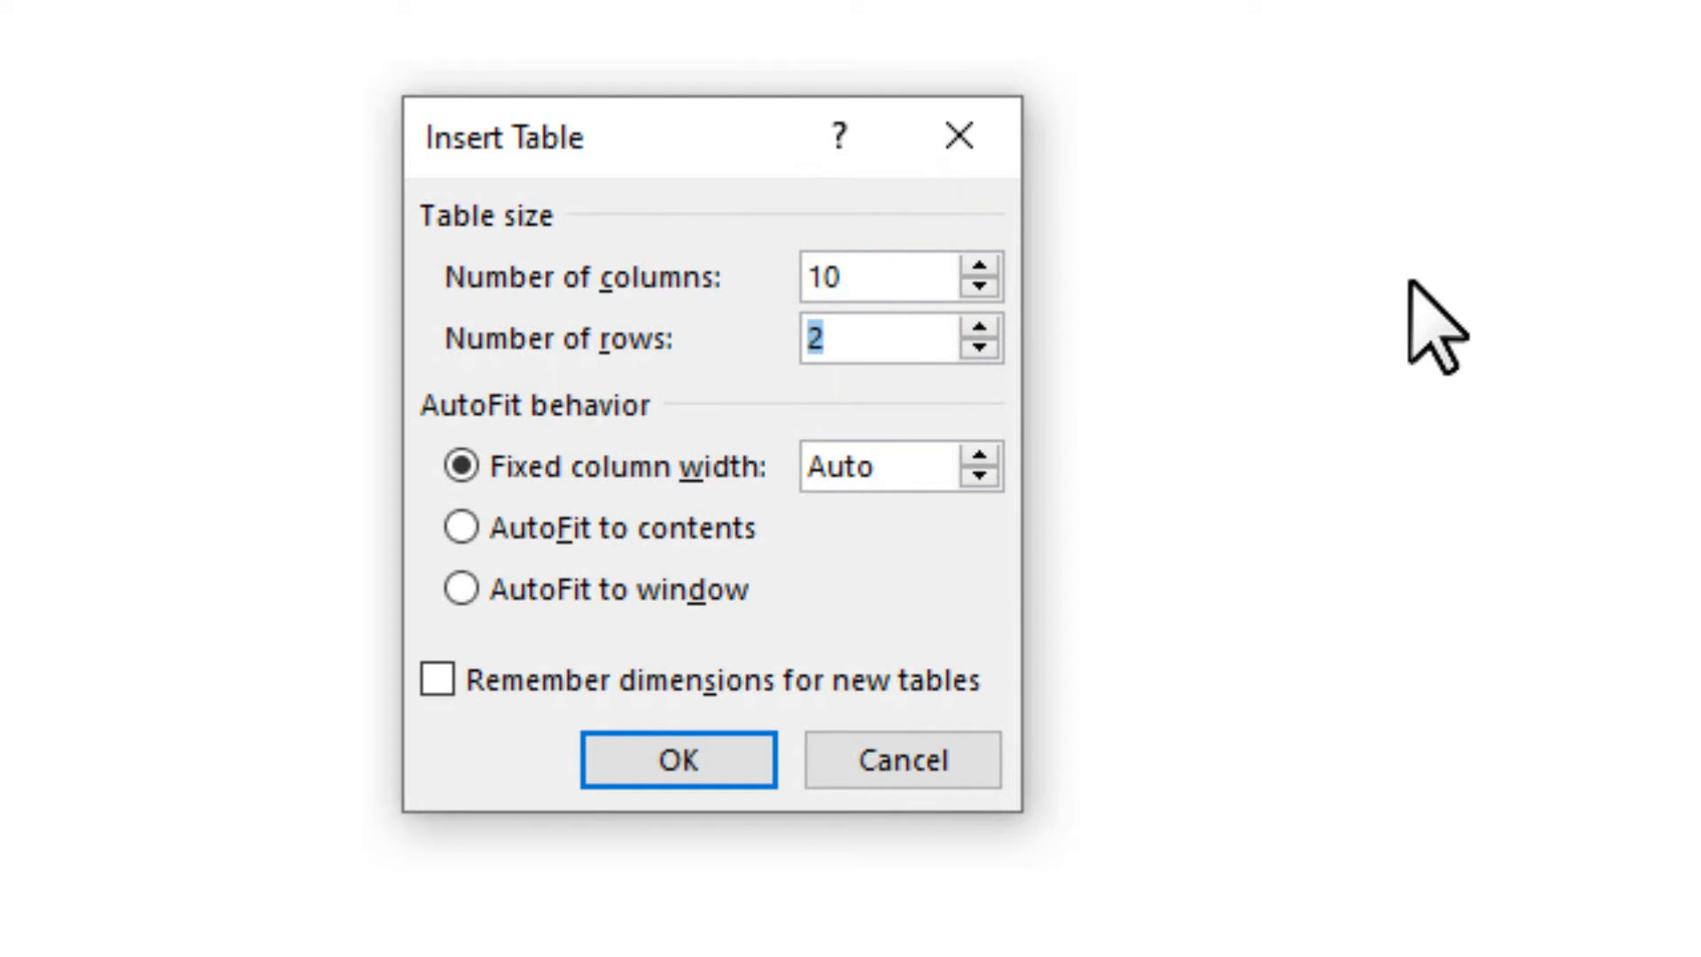
type("20")
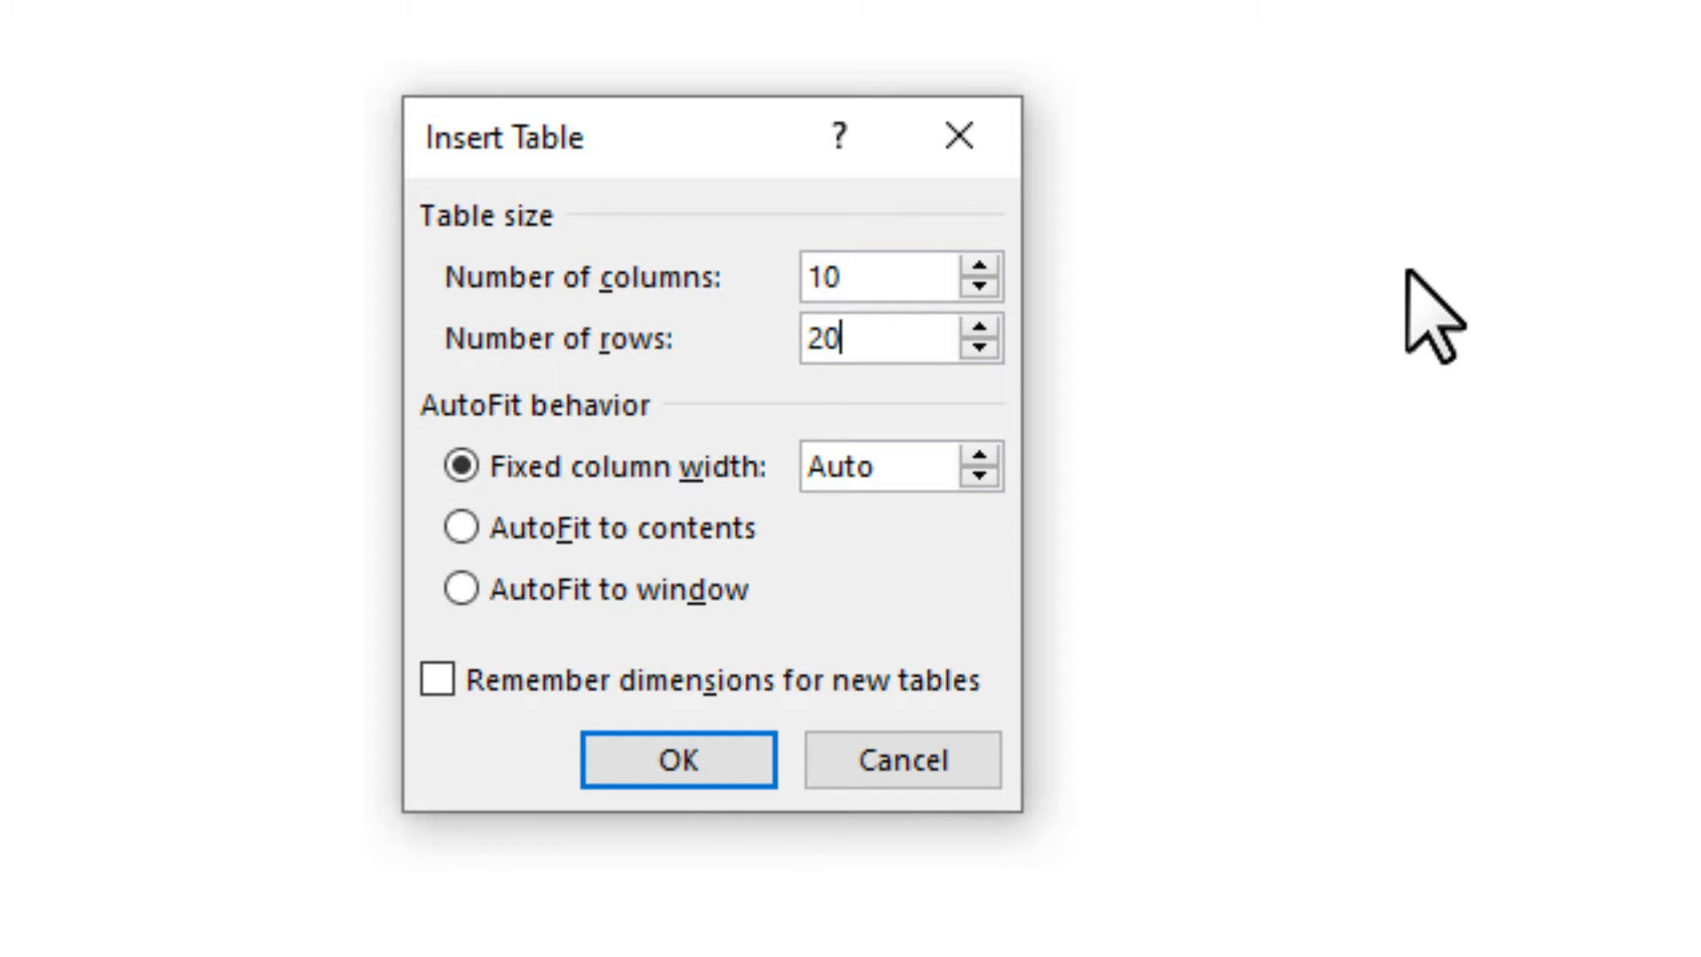
left_click(742, 755)
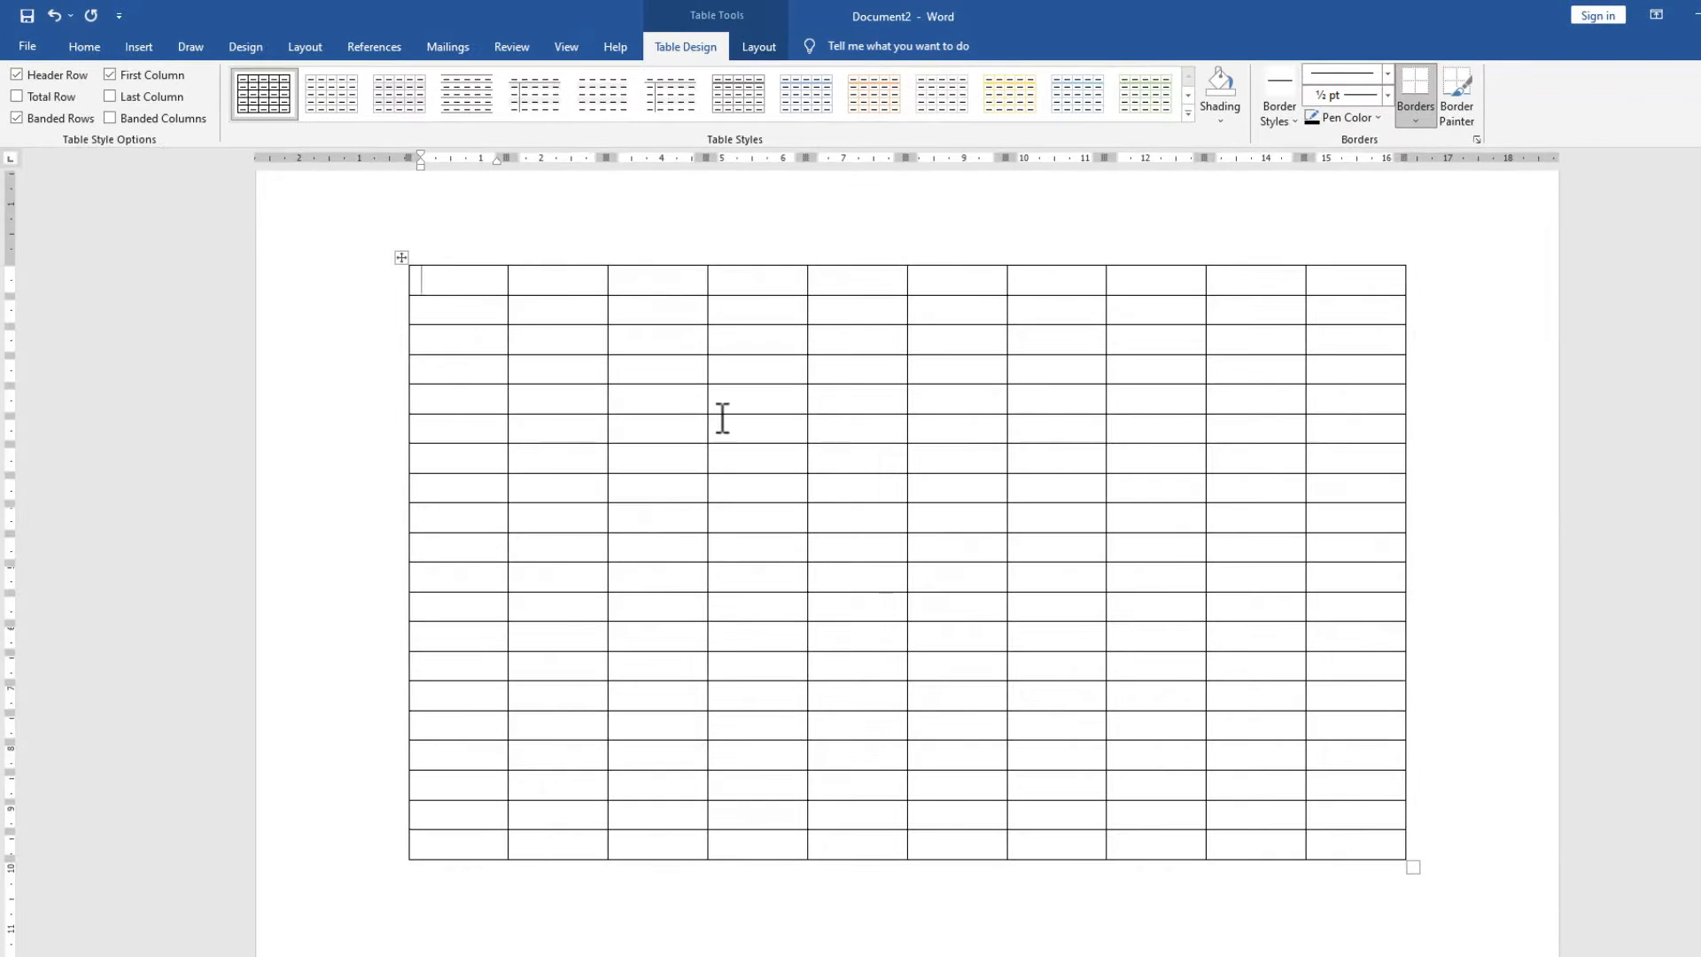
Widen the first column, narrow columns 2 and 3, and select the header row.
left_click(507, 308)
left_click_drag(507, 308, 448, 296)
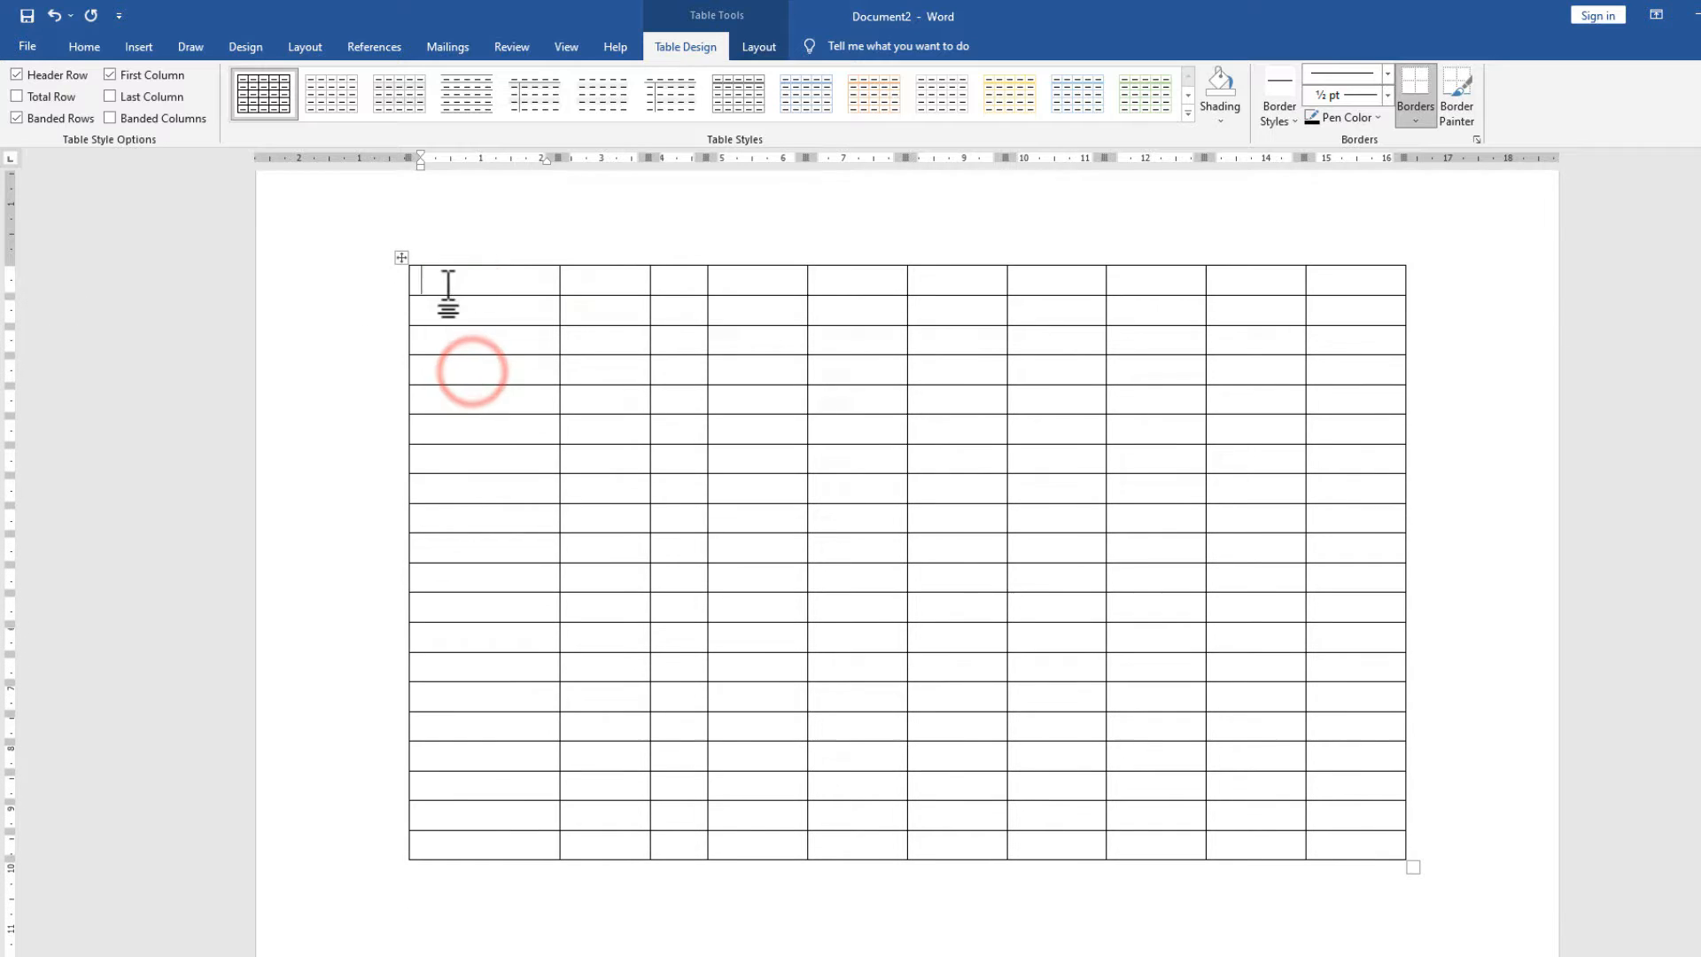
left_click(401, 257)
left_click(446, 282)
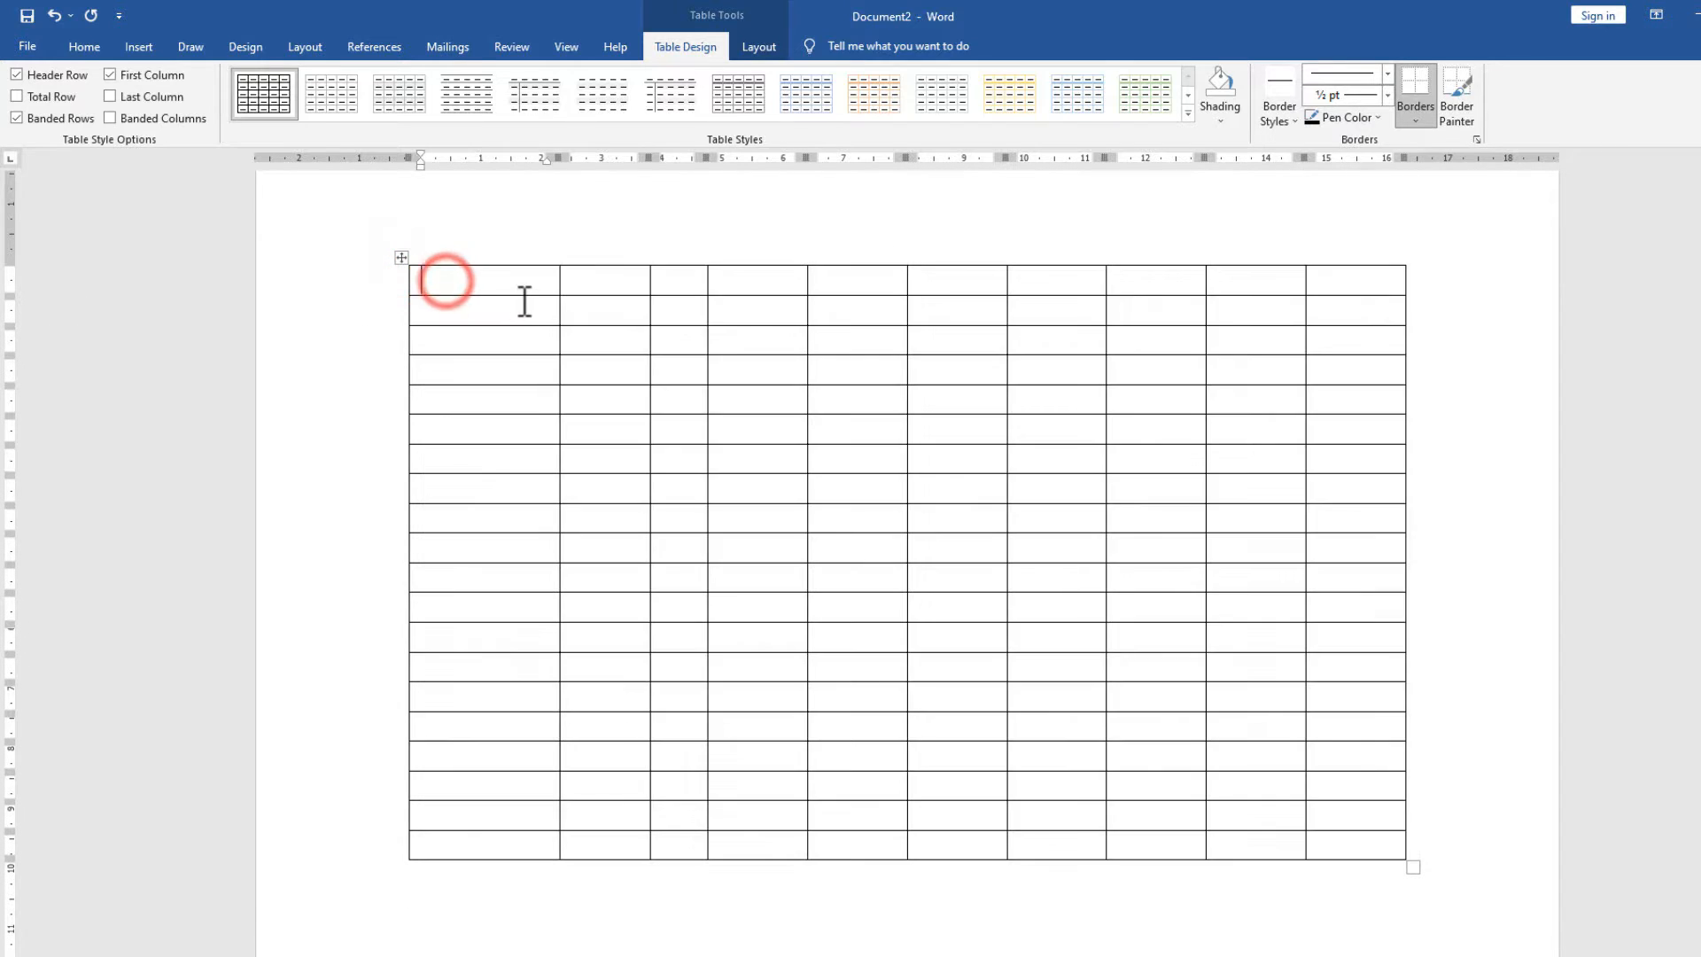
left_click_drag(523, 297, 1329, 285)
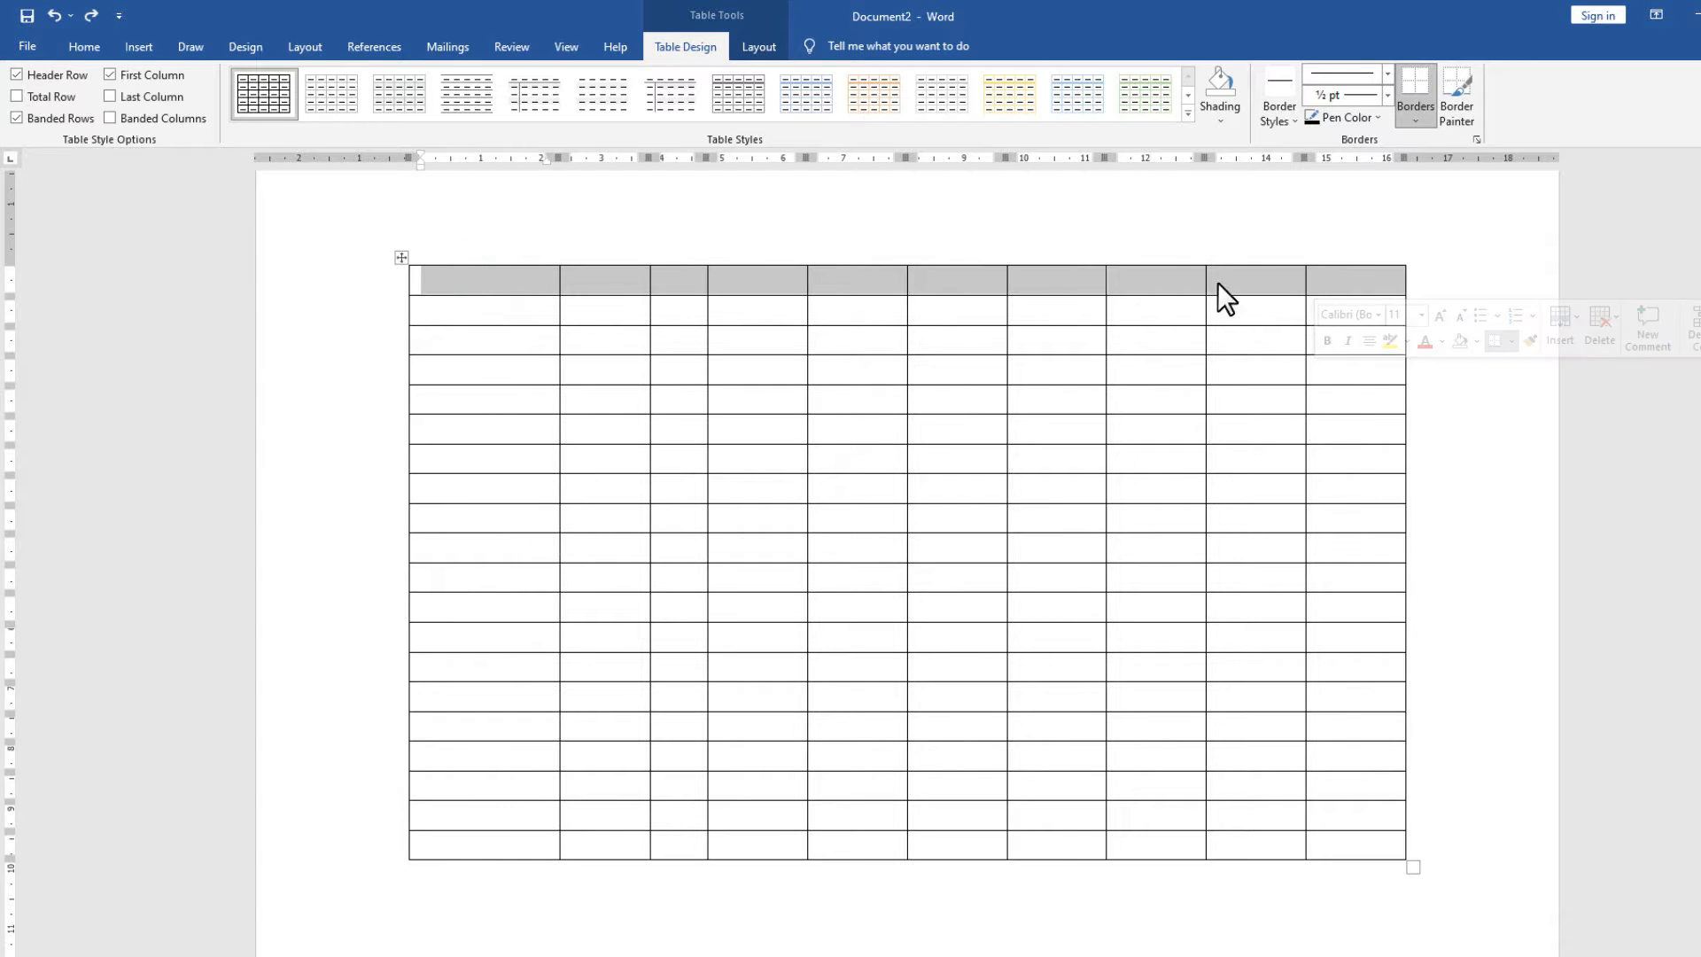
Shade the header row Orange, Lighter 80%.
left_click(1222, 121)
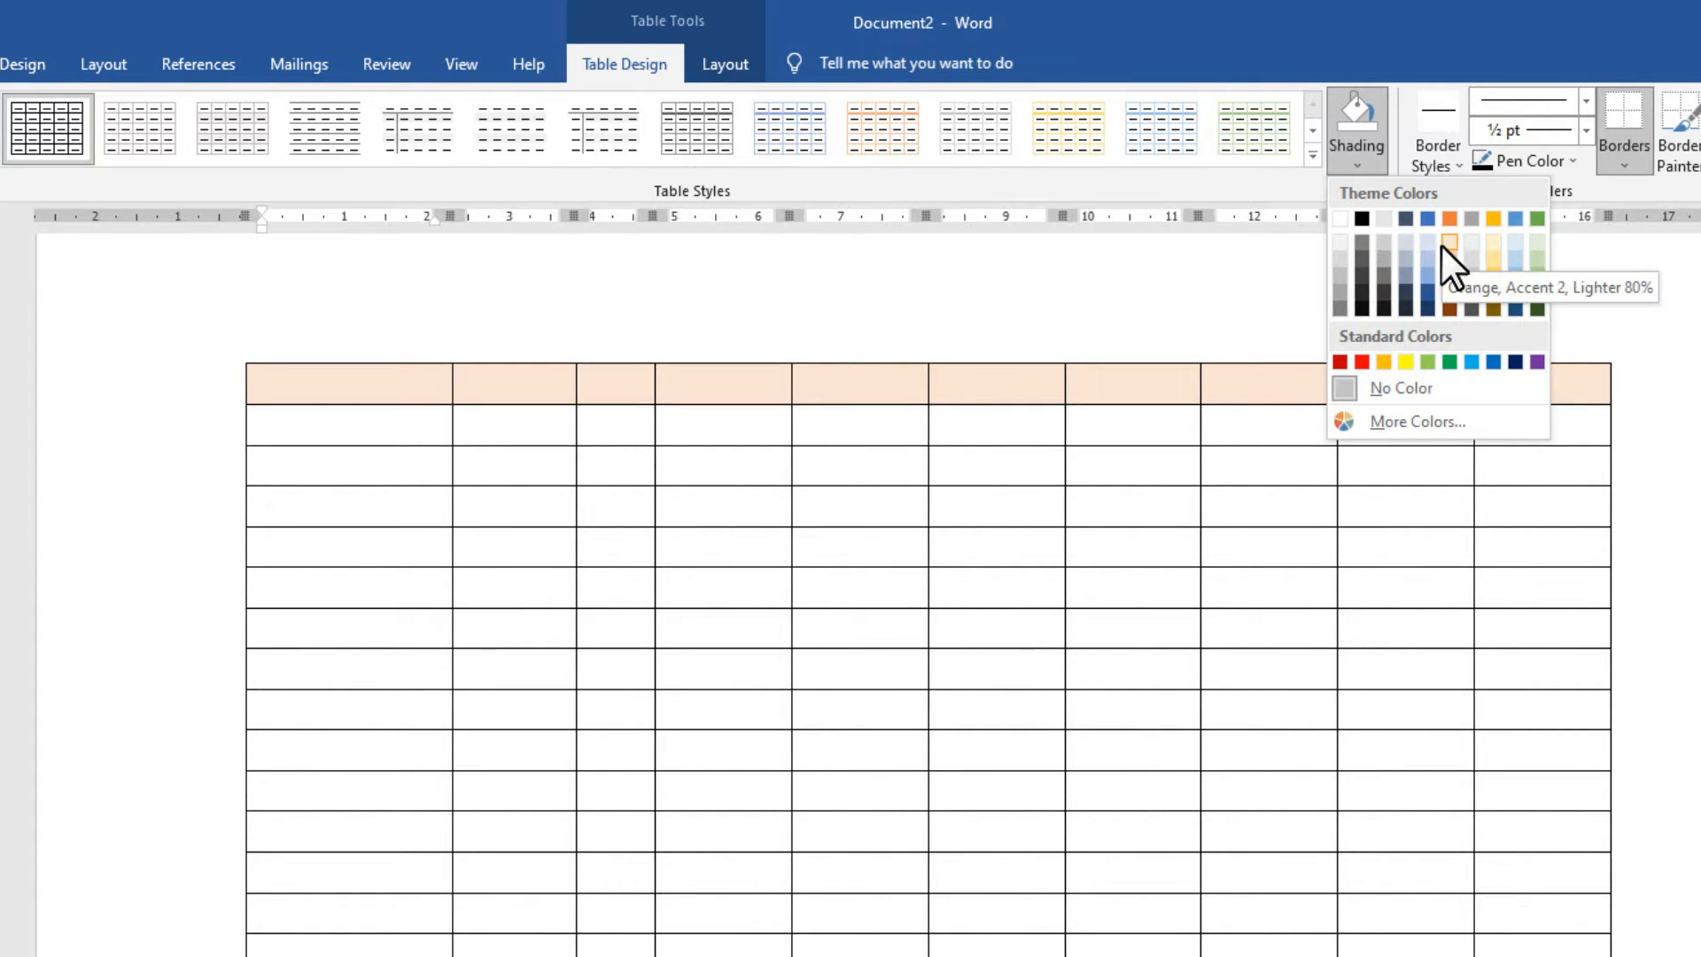
left_click(1446, 243)
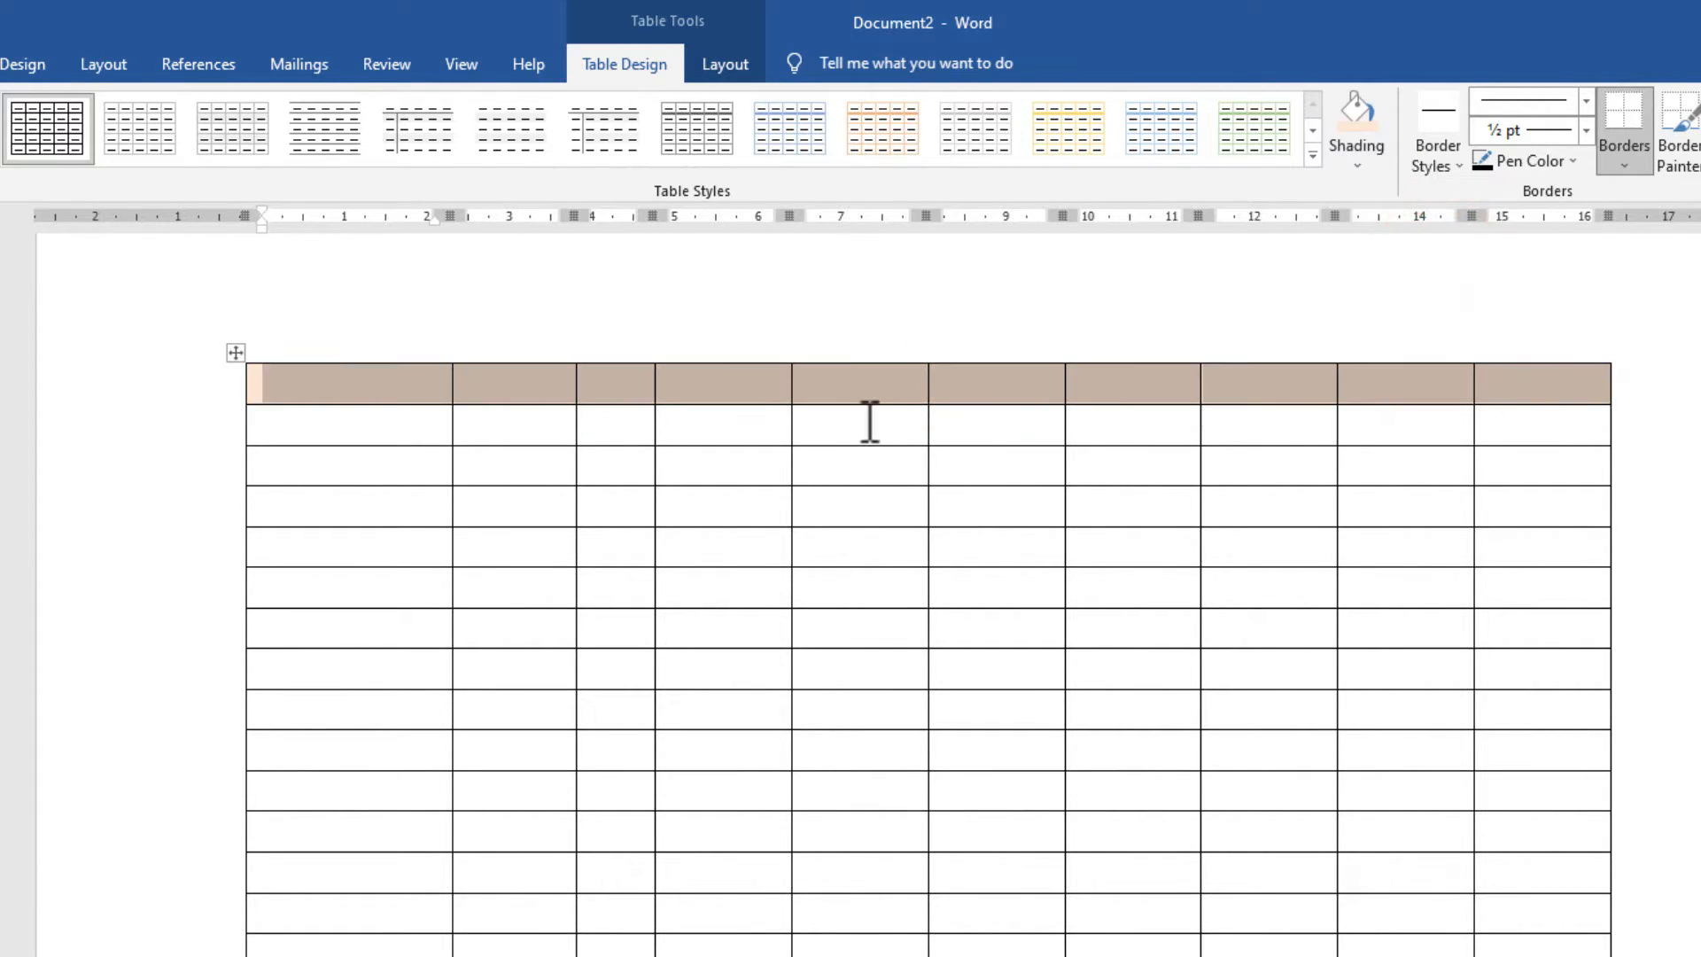
left_click(866, 422)
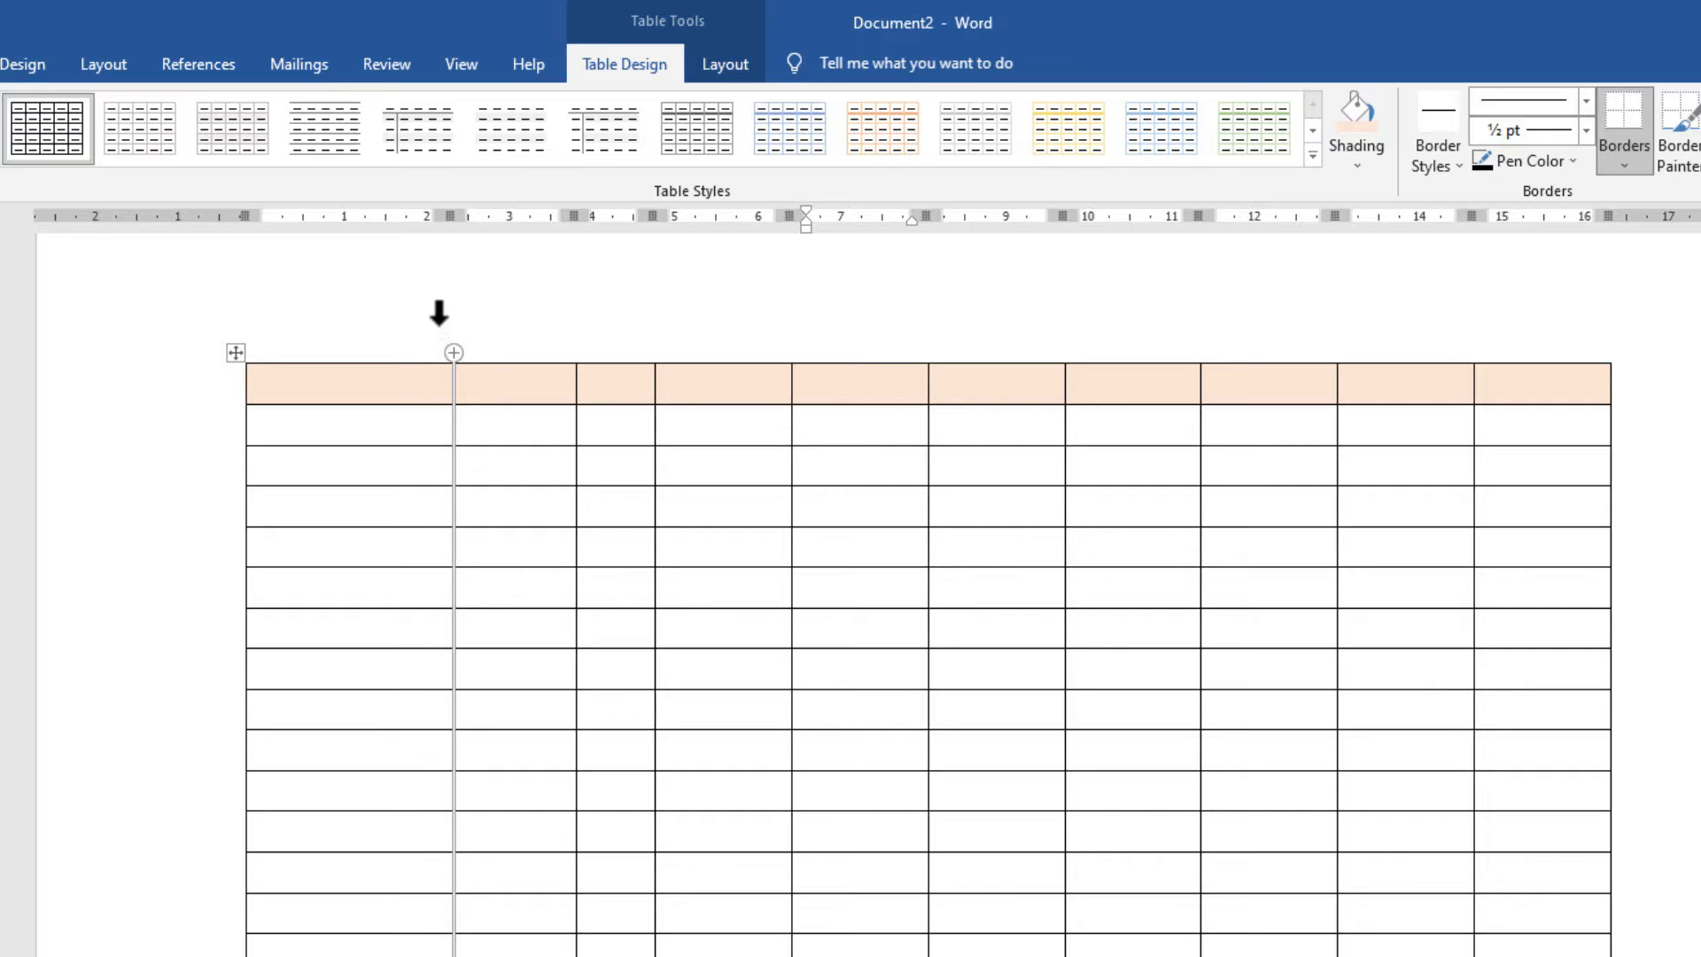
Bring up the full Table Styles gallery for the table.
left_click(438, 323)
left_click(497, 310)
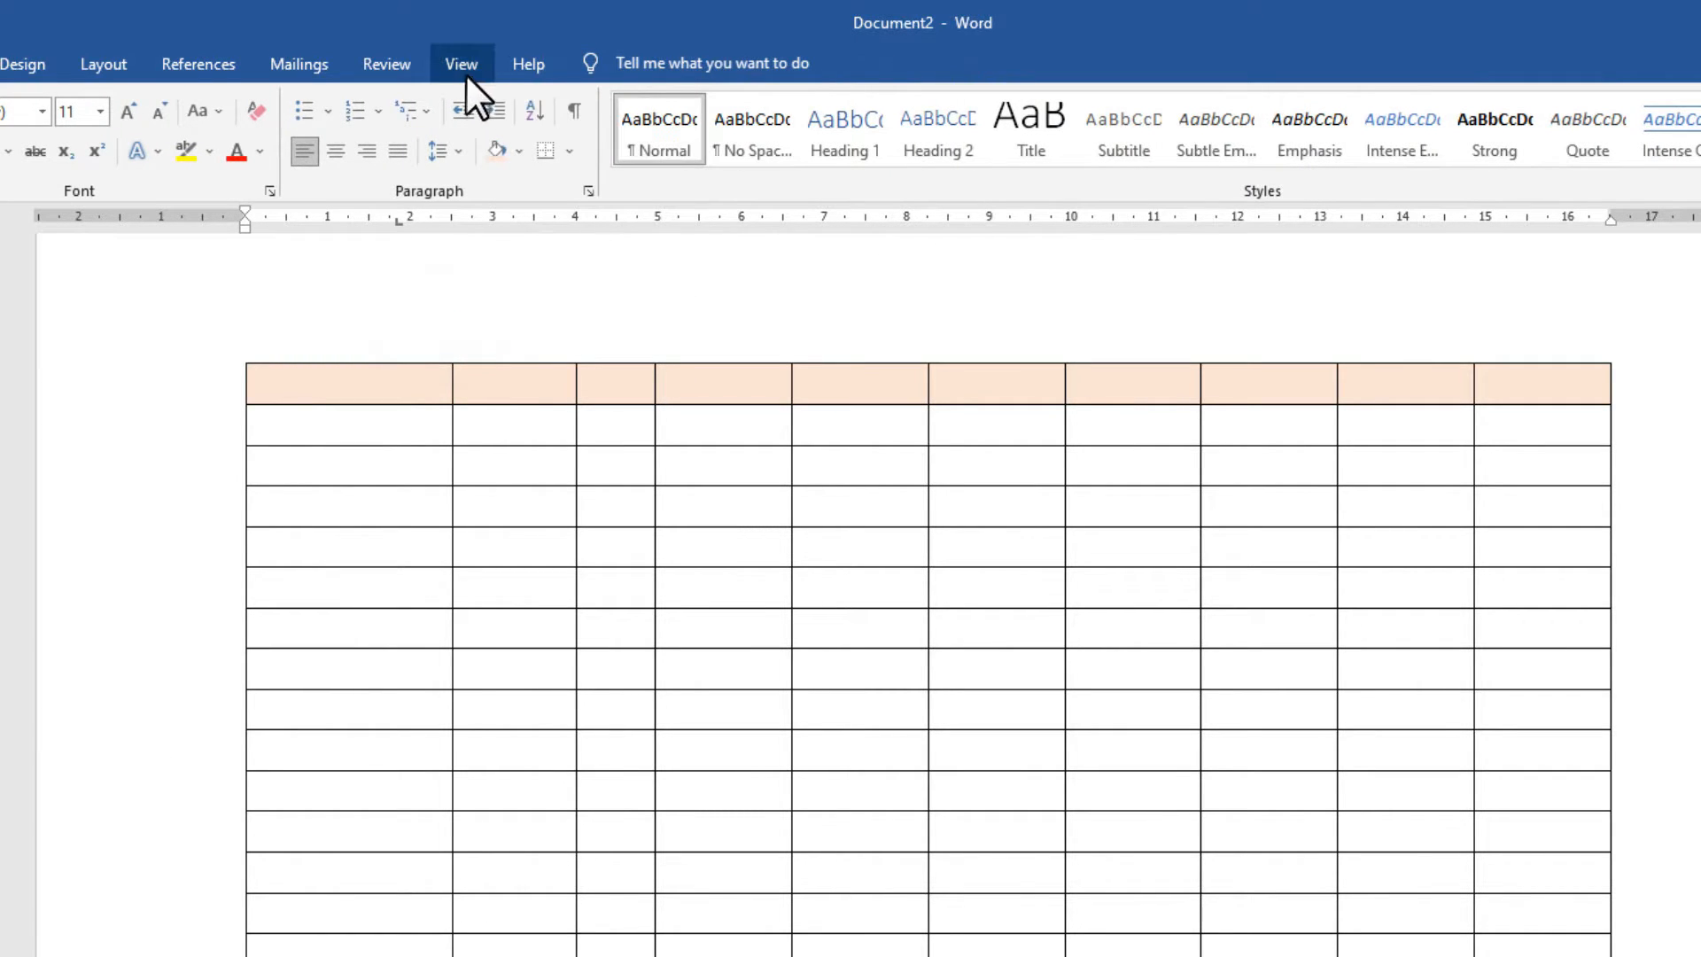
left_click(369, 424)
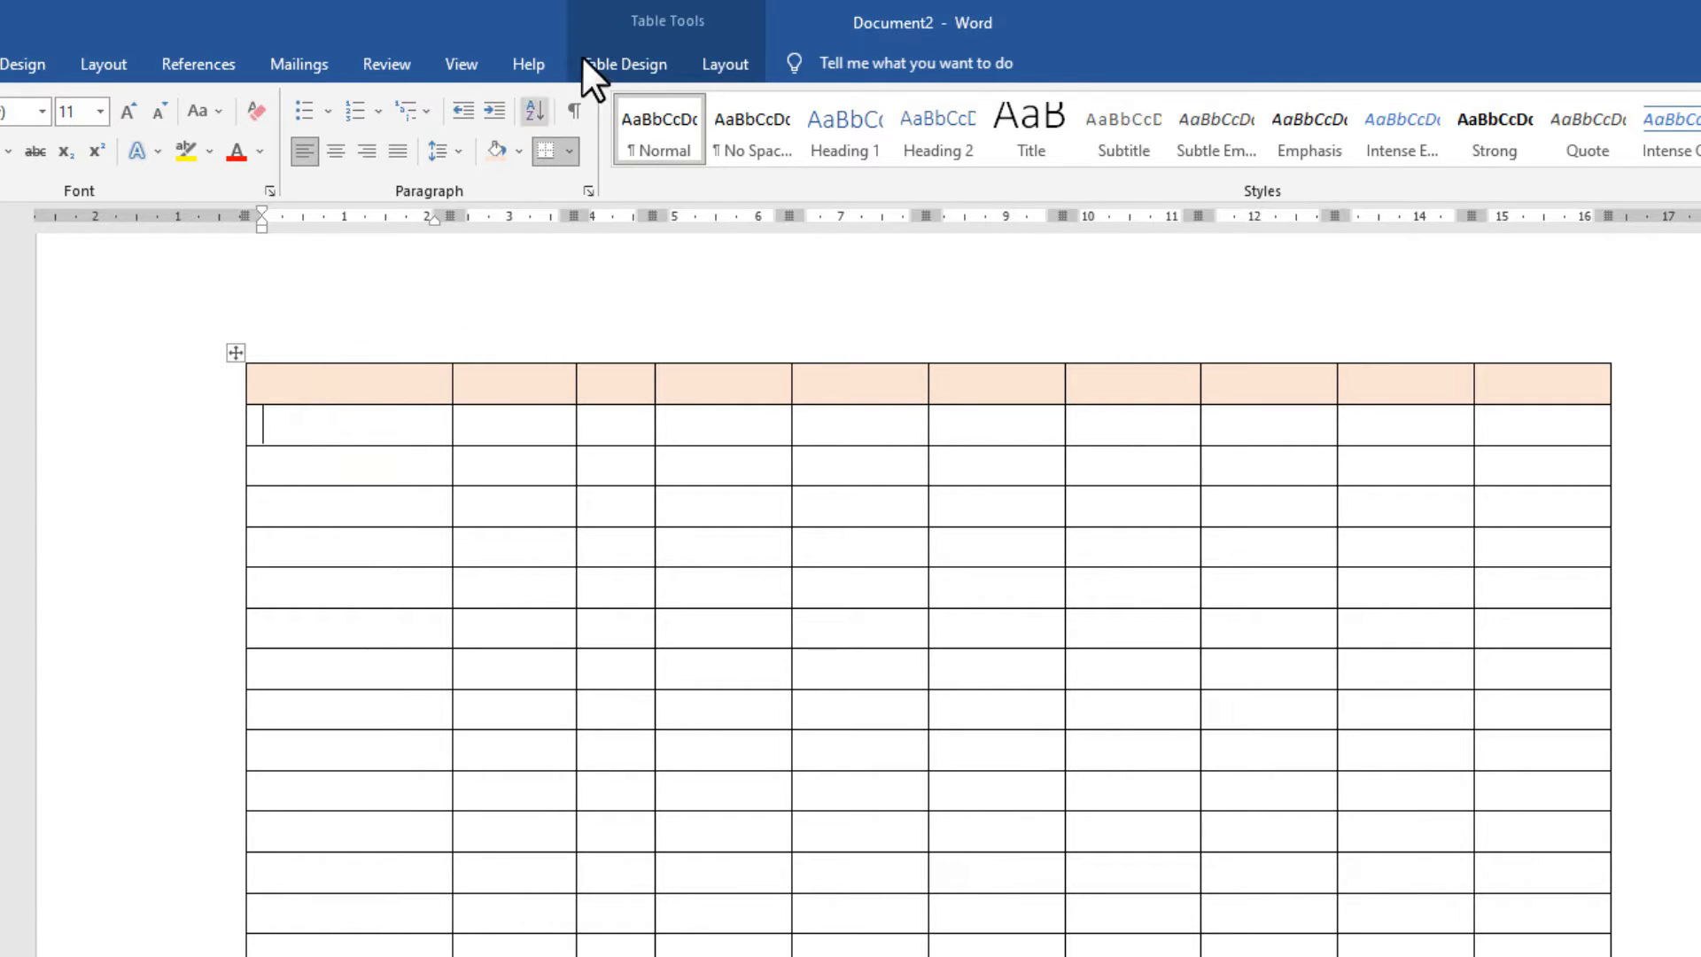
left_click(614, 66)
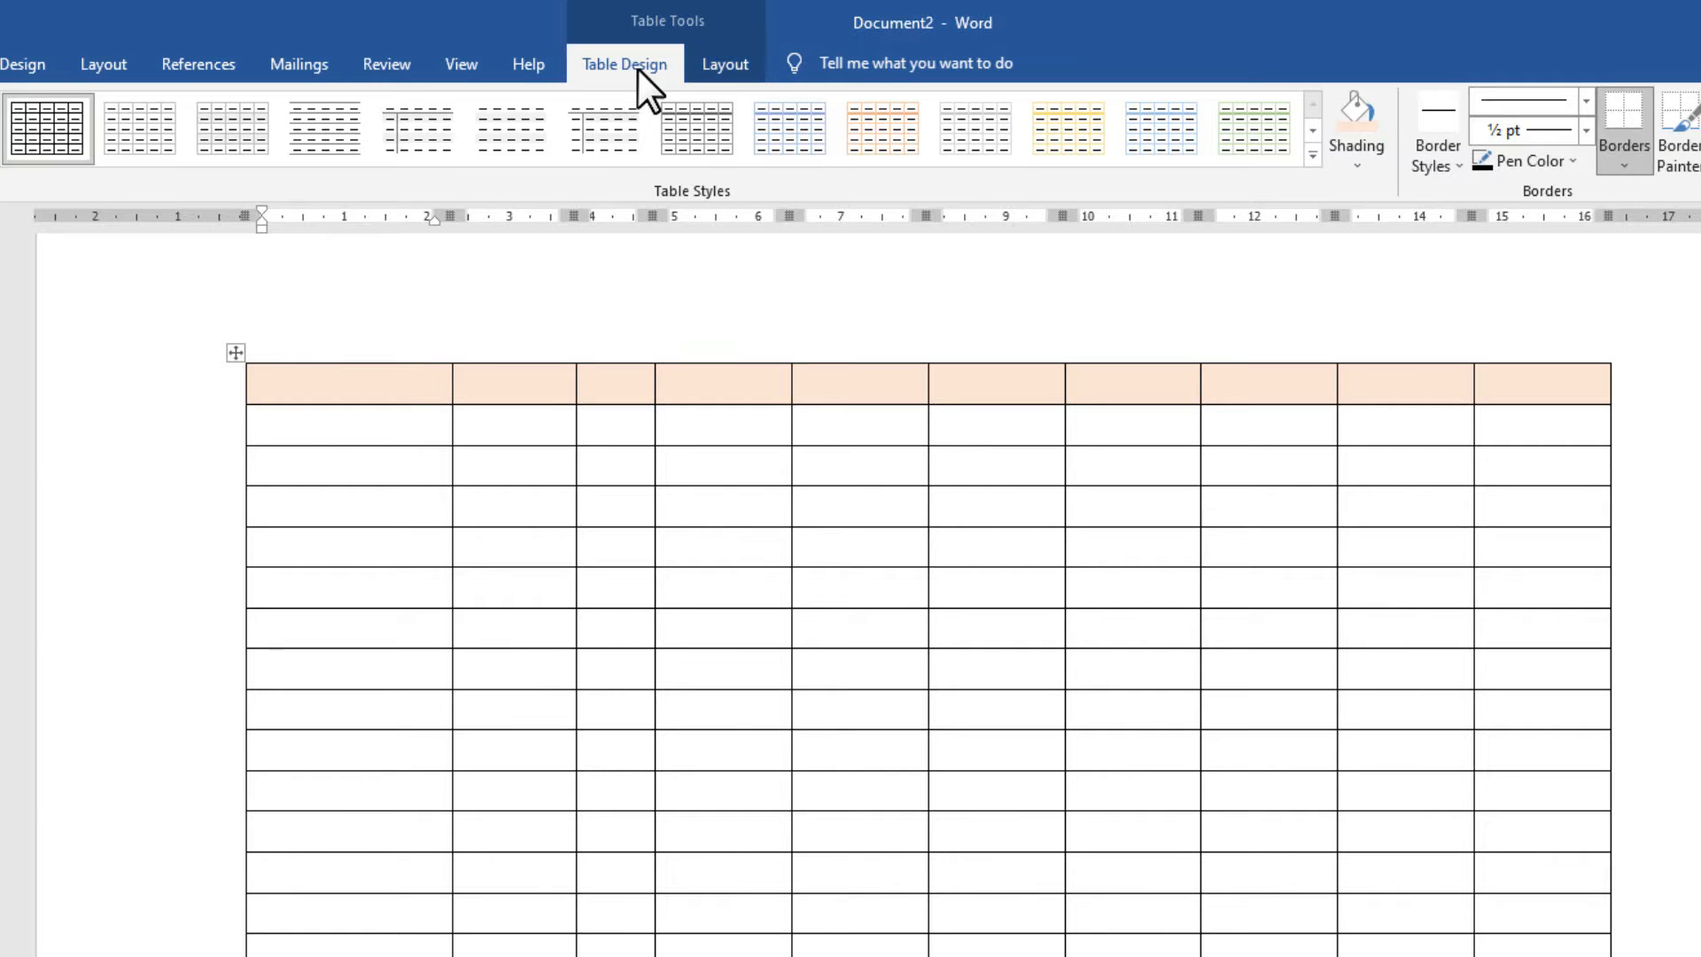
left_click(1312, 156)
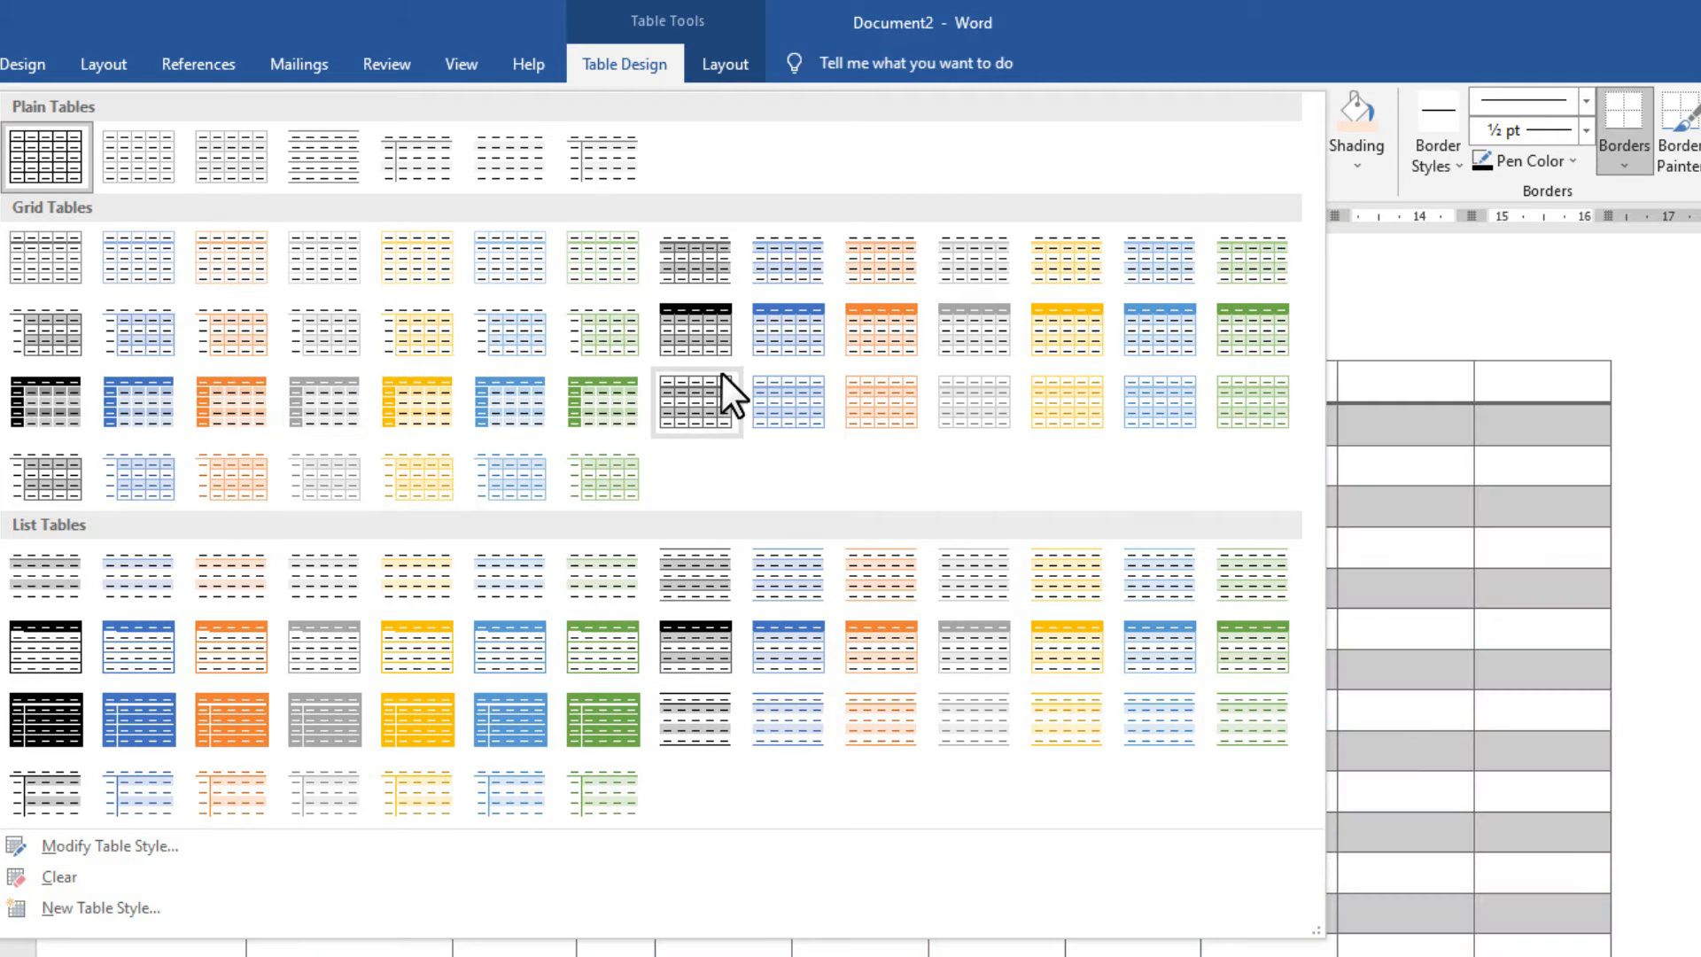
Apply Grid Table 4 - Accent 1, then undo it to keep the plain peach-header table.
left_click(758, 345)
left_click(894, 480)
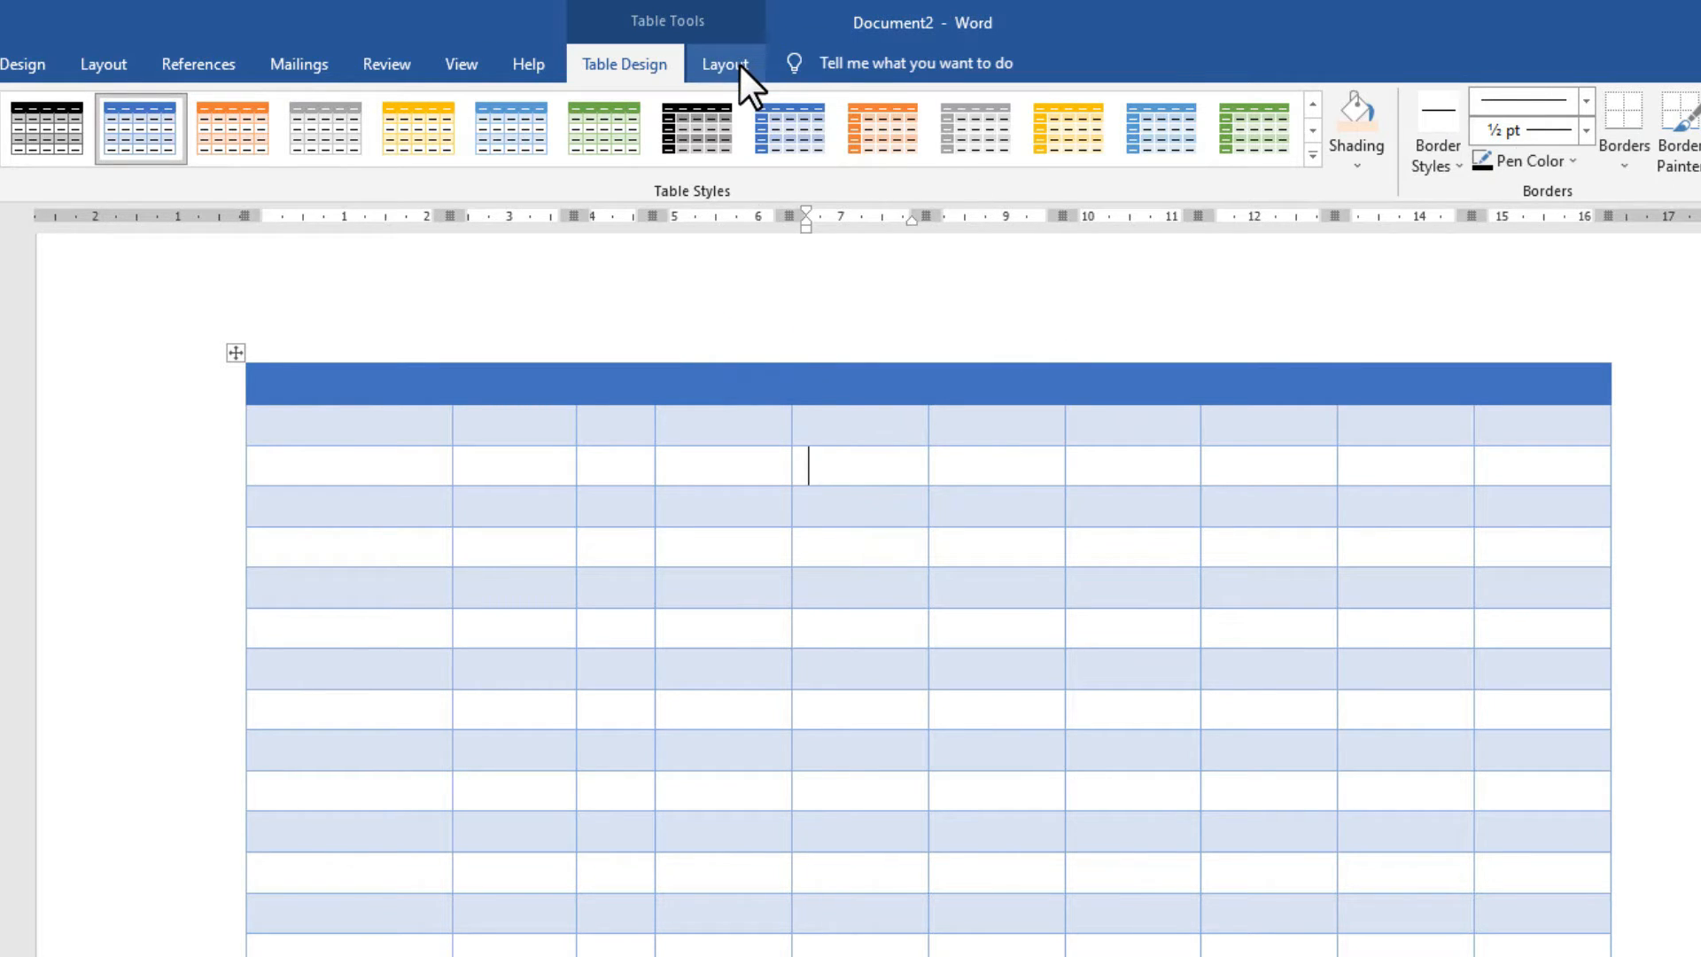
key("ctrl+z")
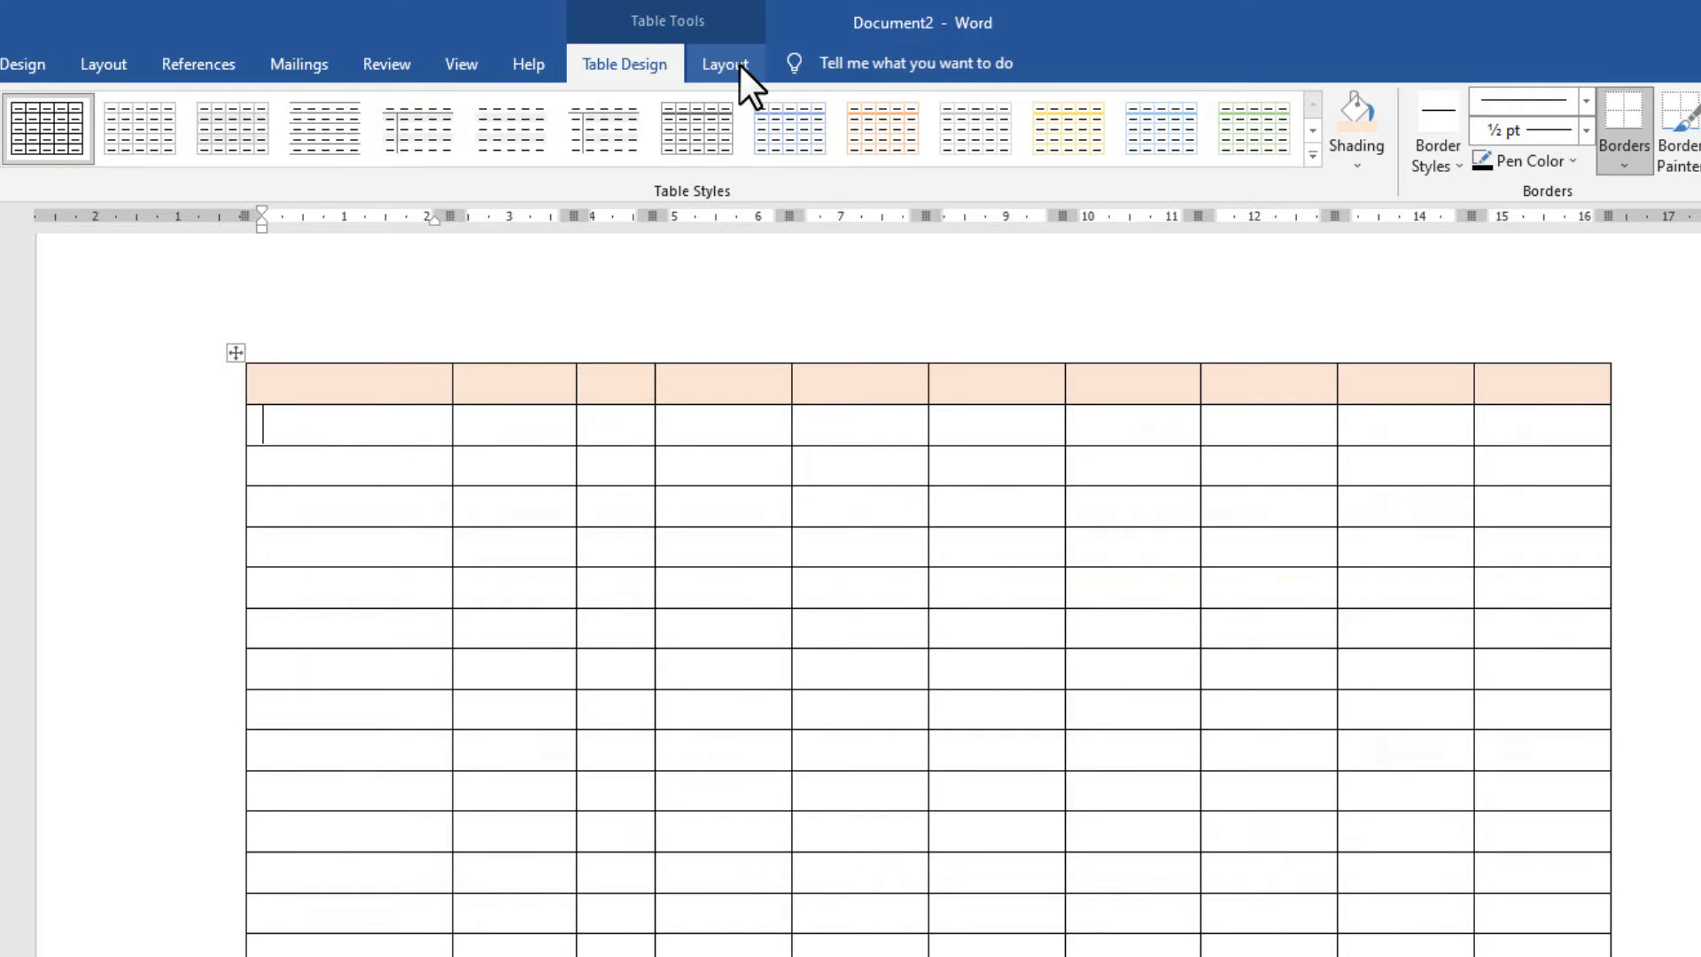
left_click(739, 63)
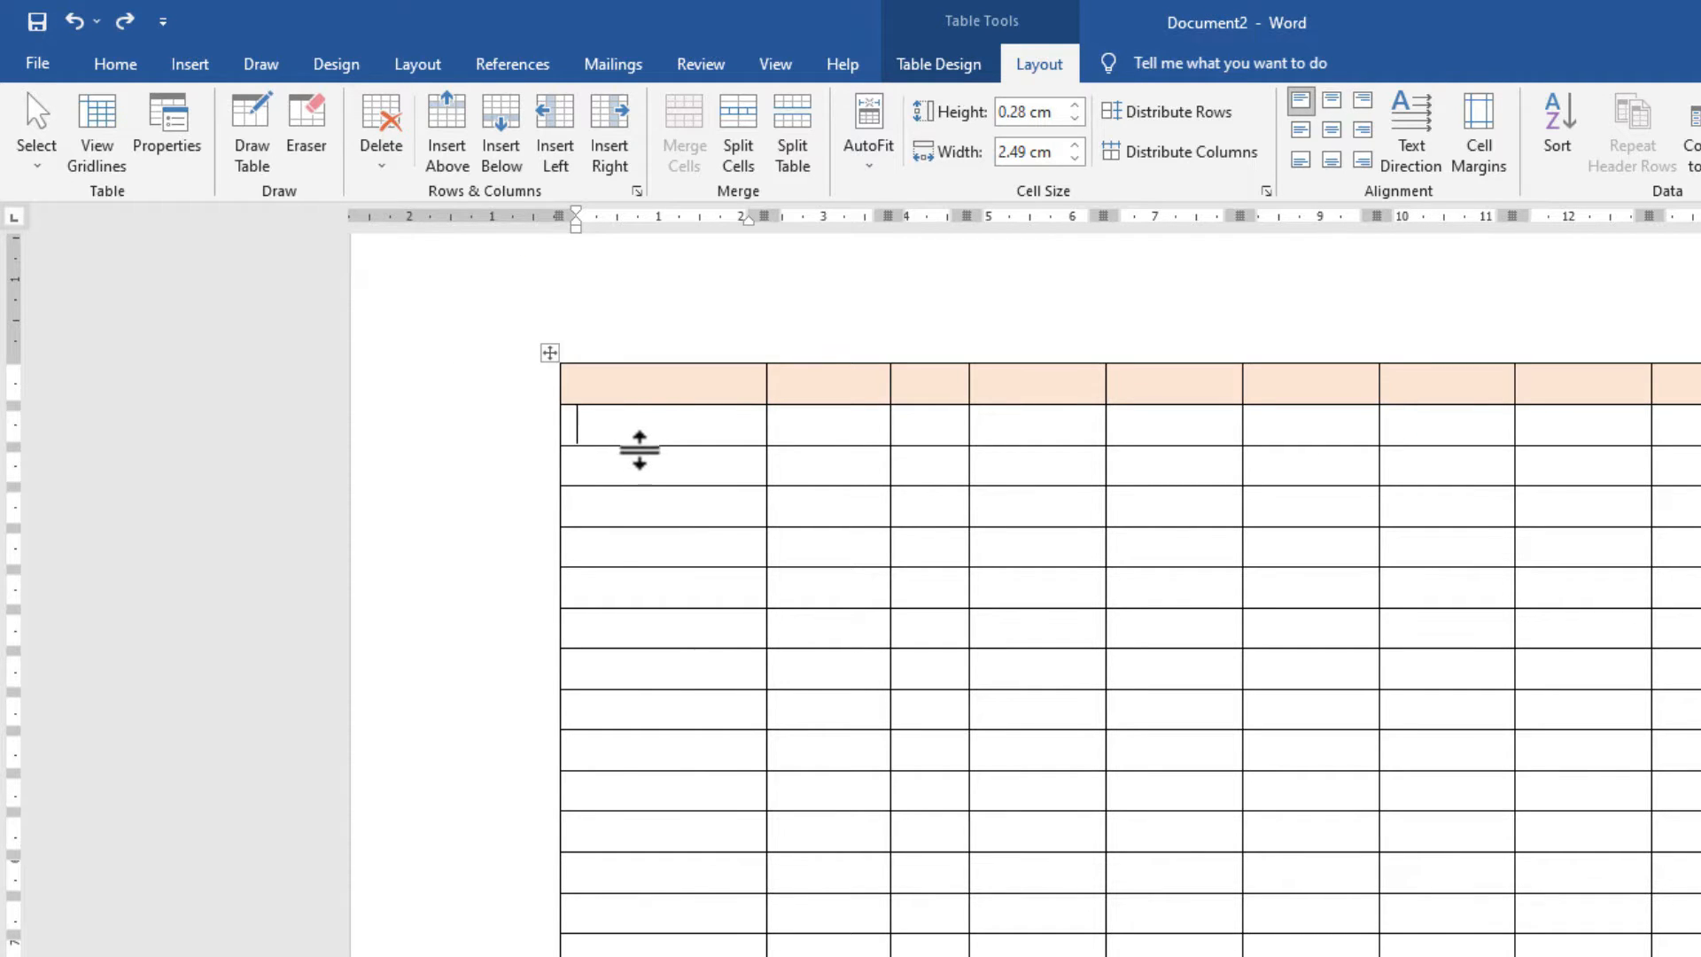
Erase three first-column borders to merge rows in pairs, then draw a line splitting the middle merged cell.
left_click(318, 137)
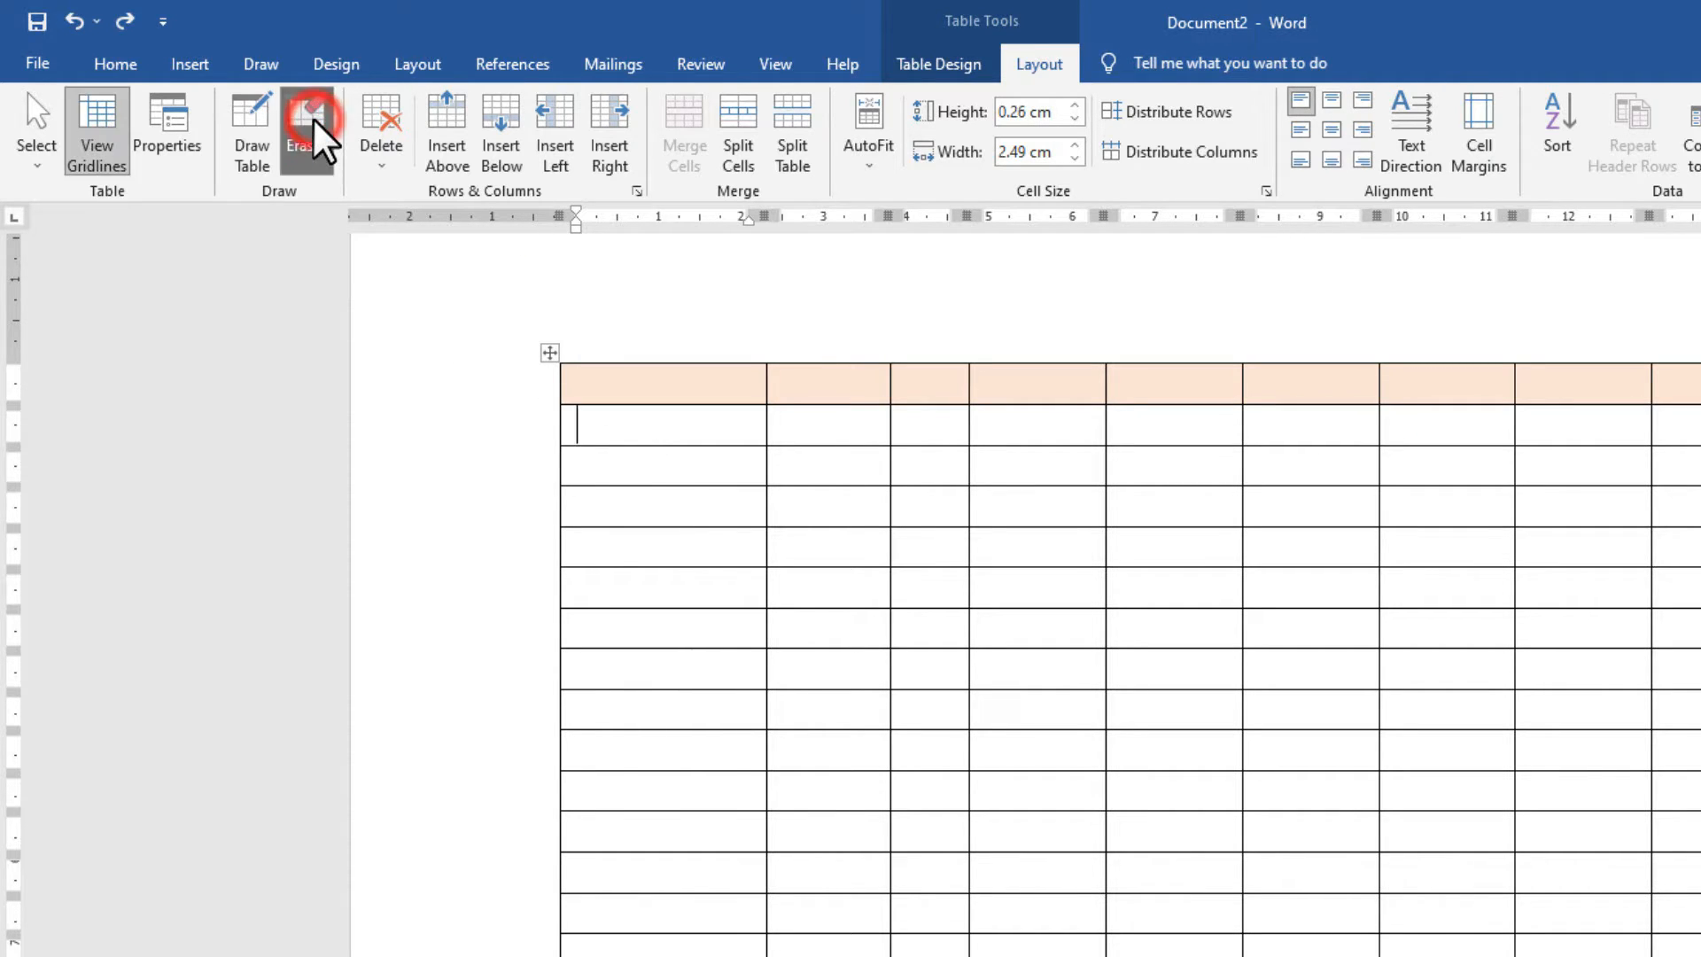
left_click_drag(664, 434, 667, 447)
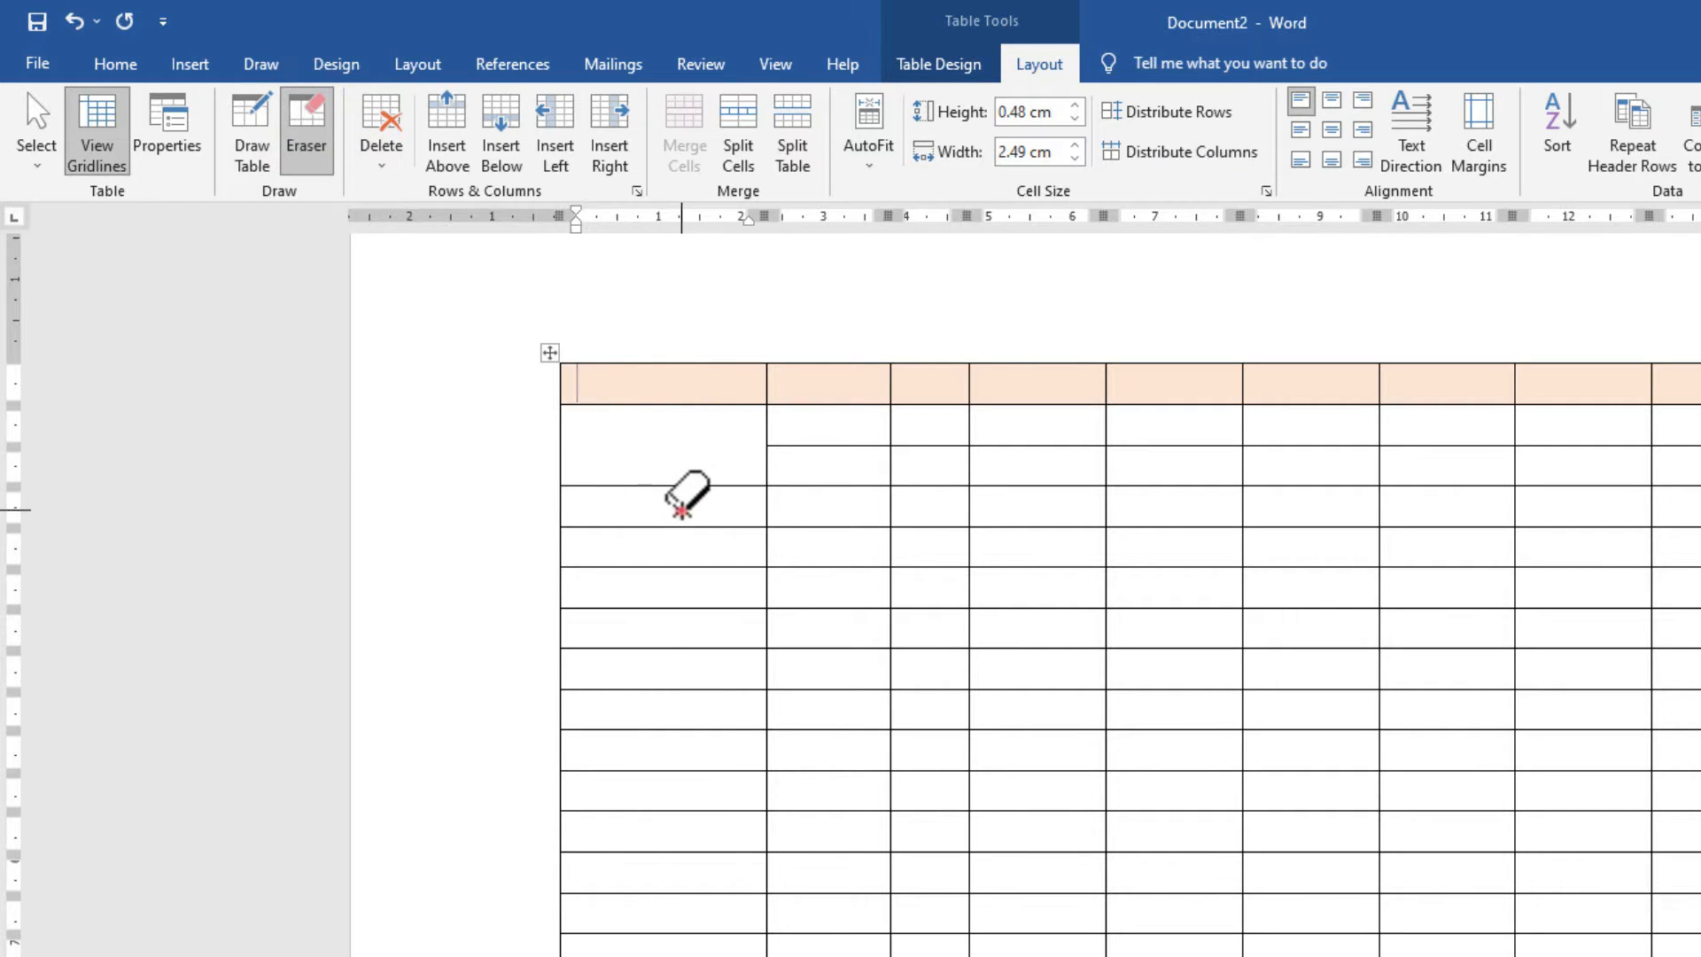
left_click(678, 509)
left_click(678, 592)
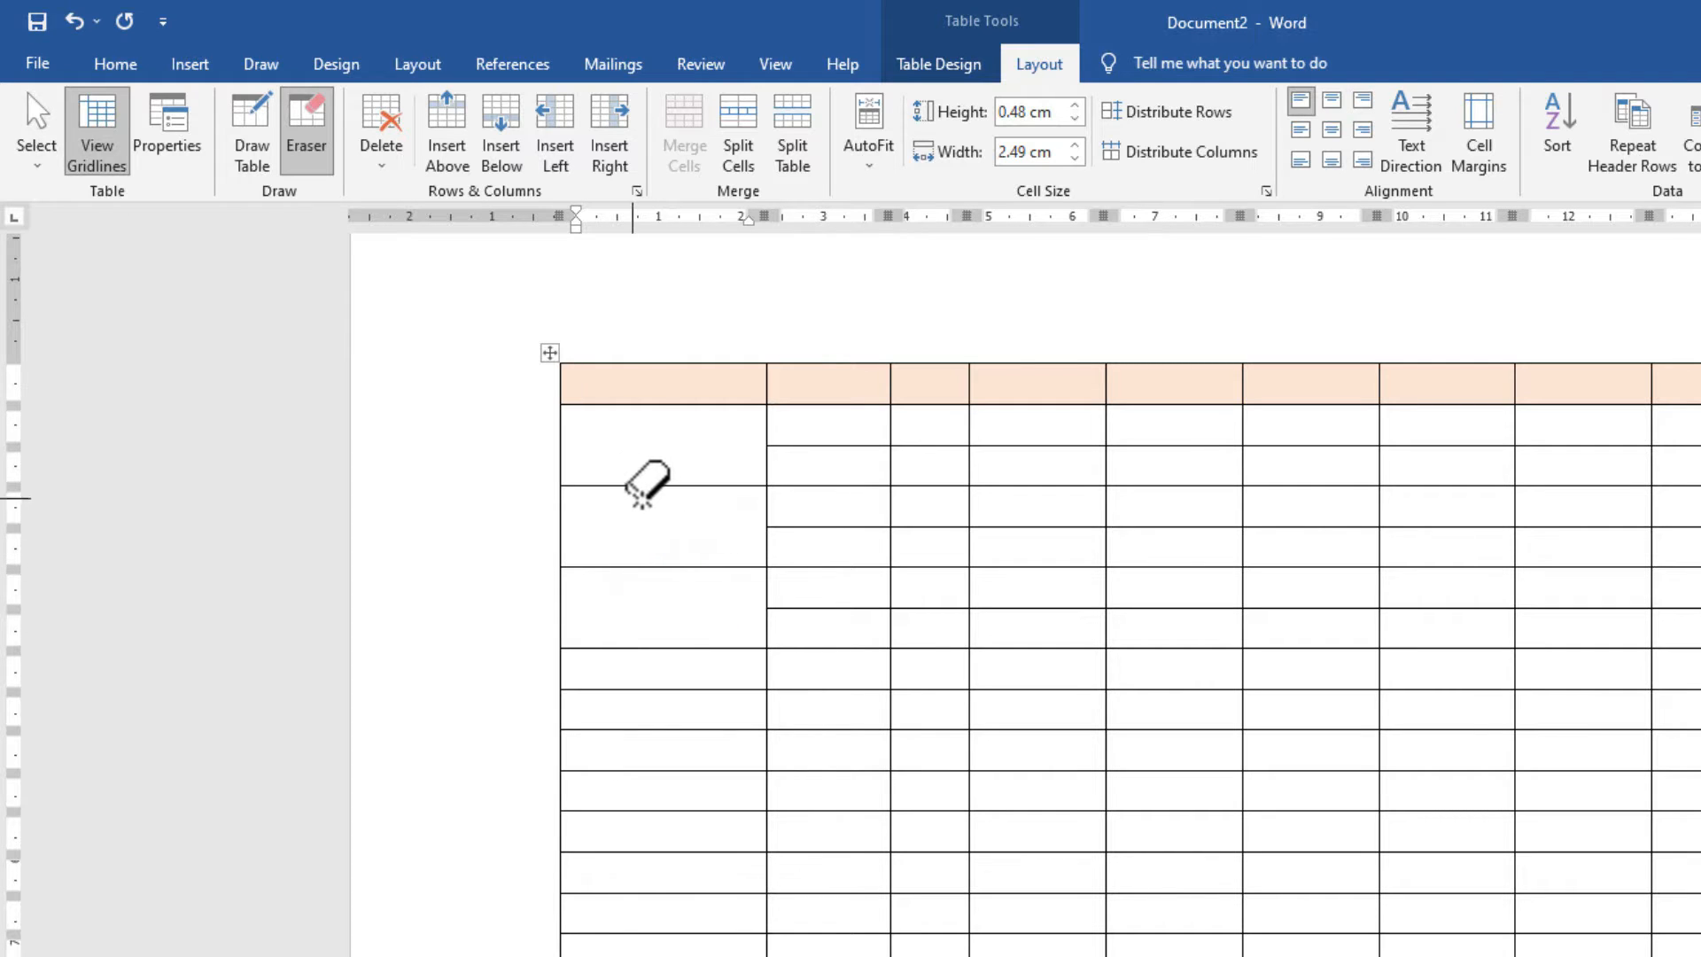
left_click(247, 132)
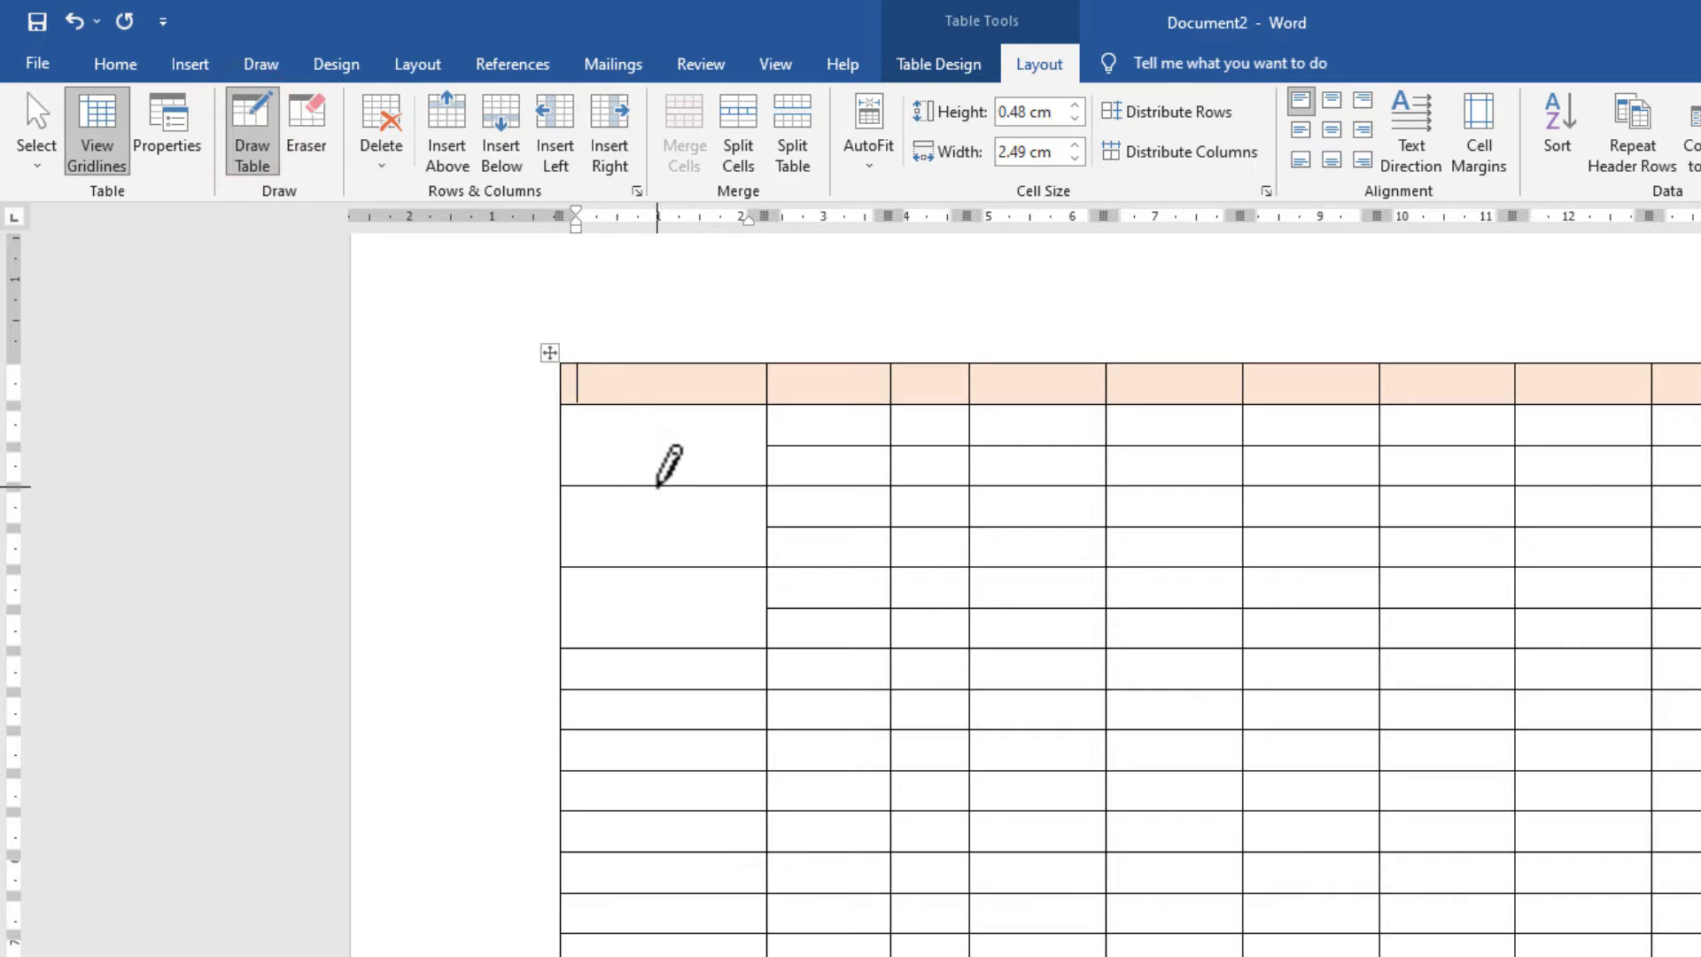
left_click_drag(657, 486, 657, 566)
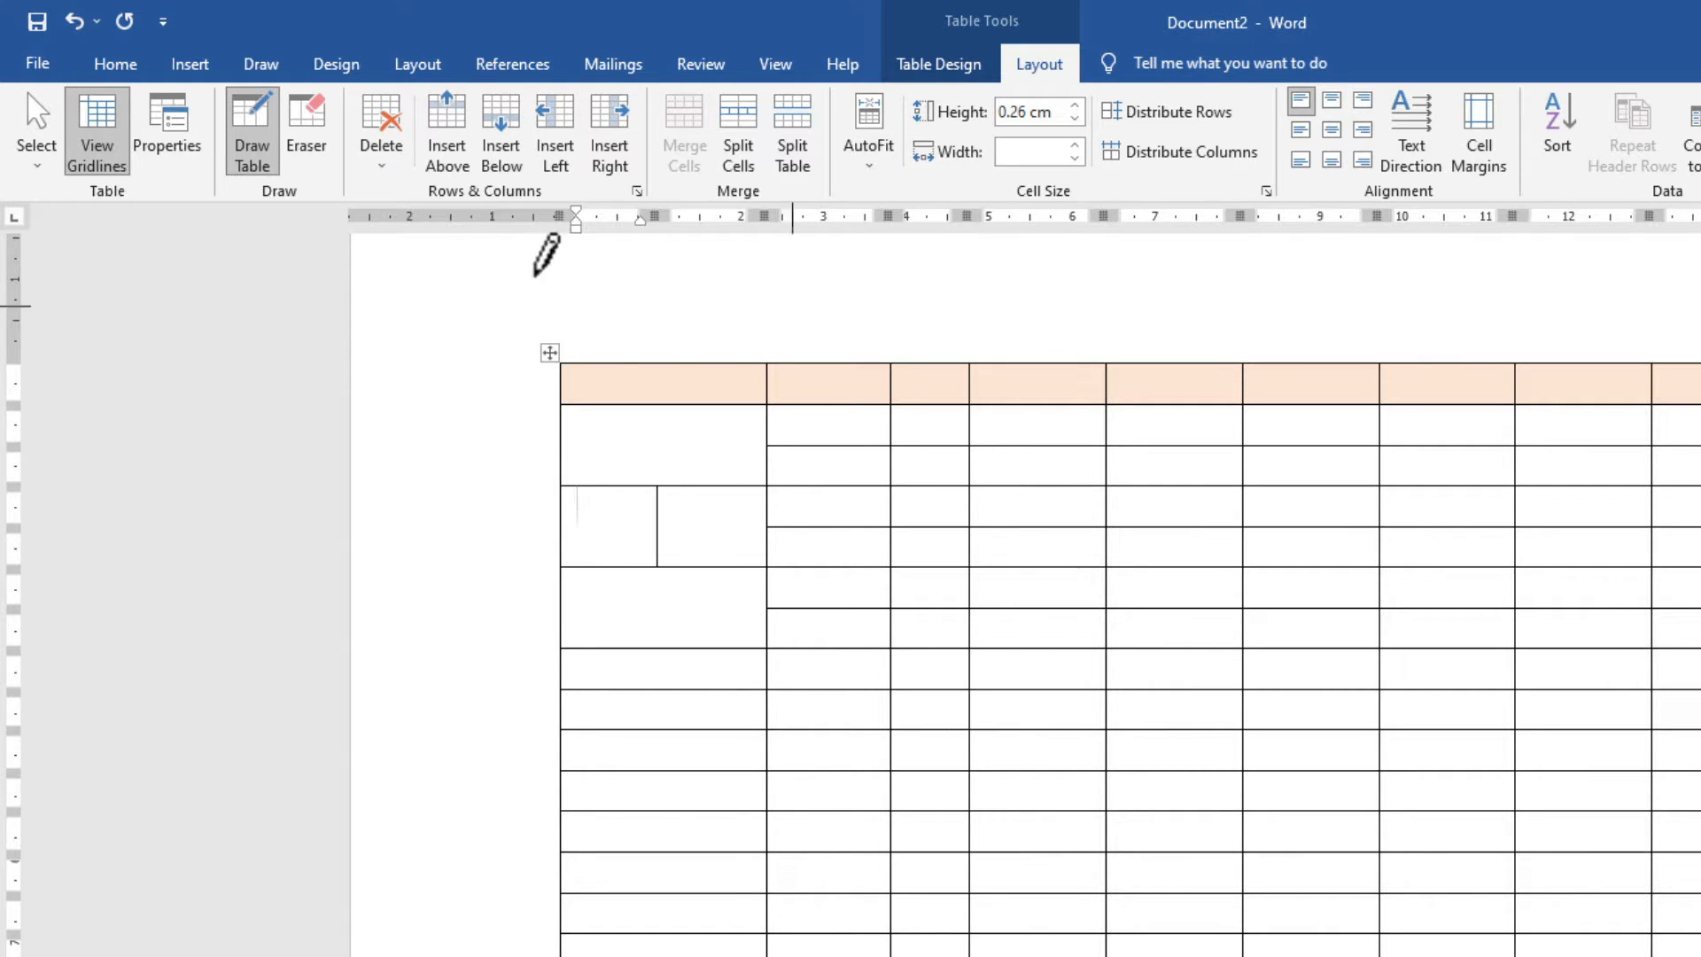
Add two new rows below the table's last row.
left_click(269, 153)
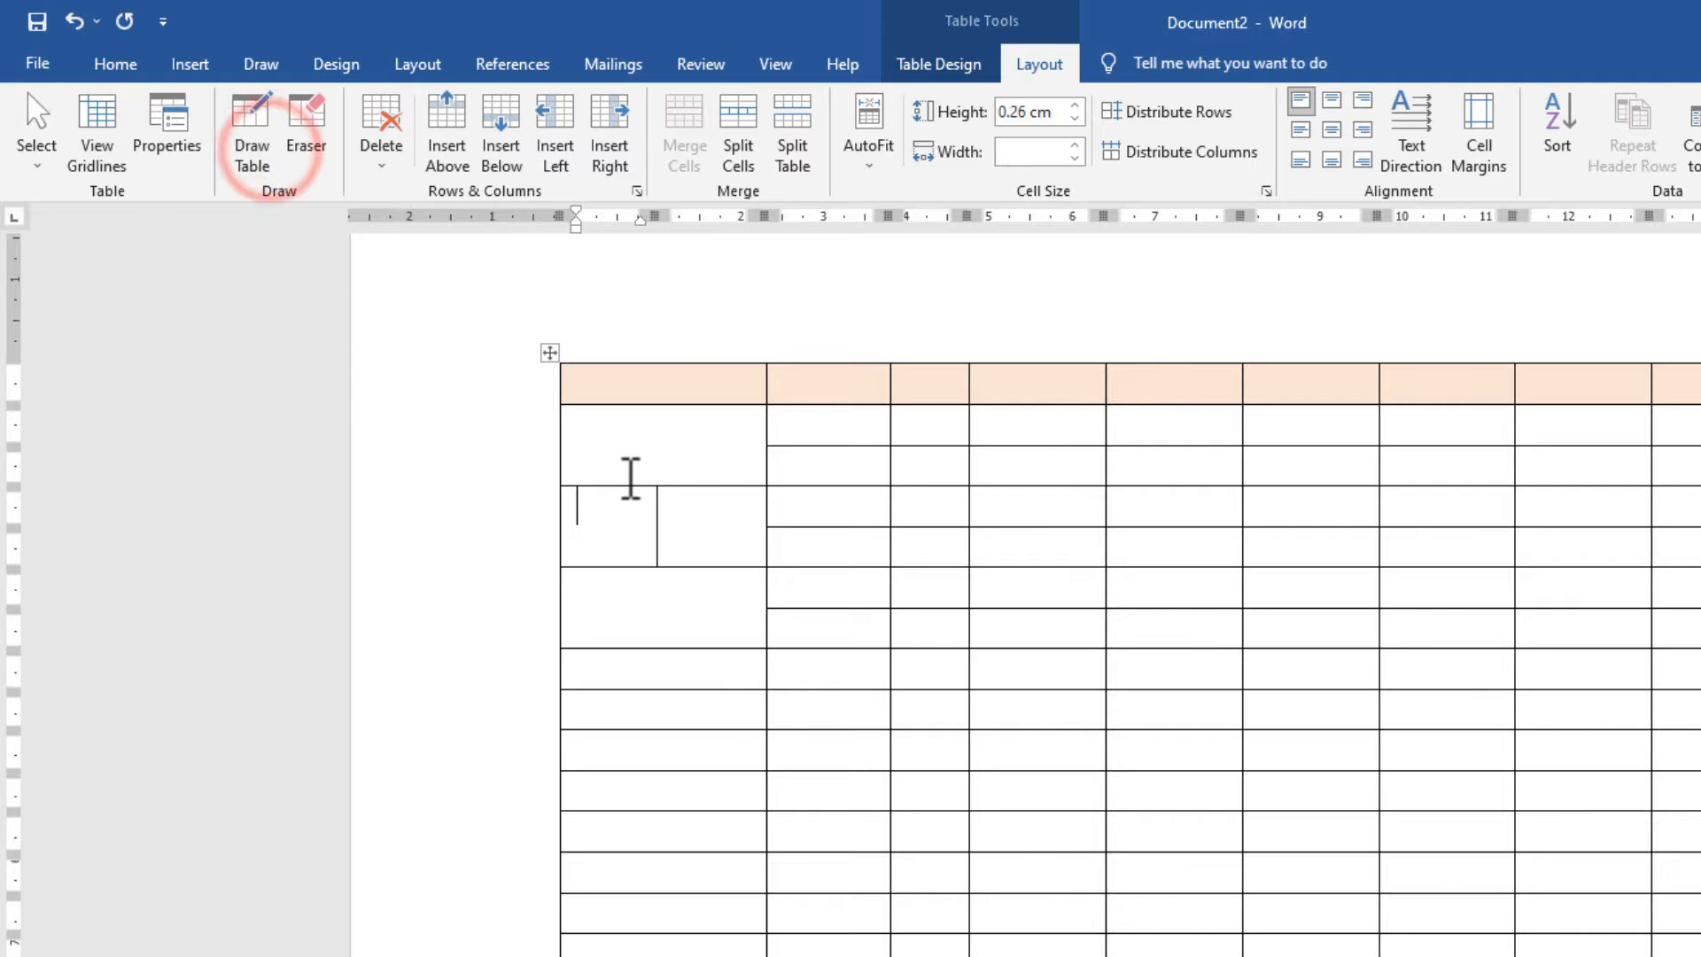
scroll(922, 666, "down", 5)
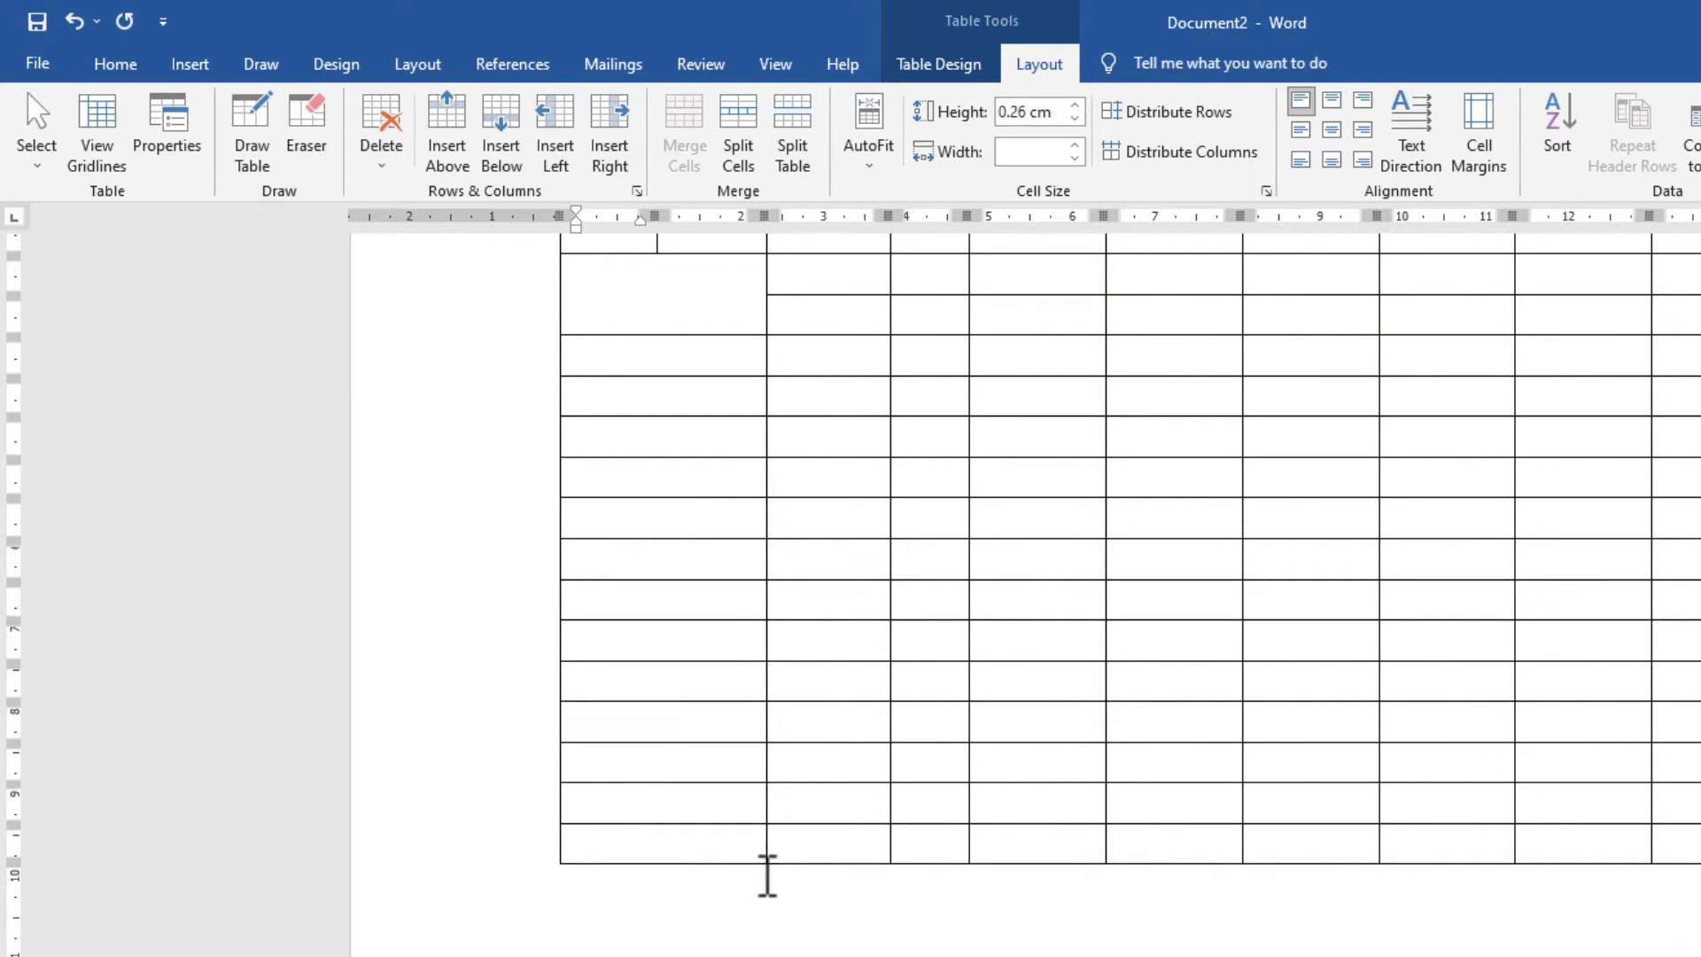
left_click(743, 851)
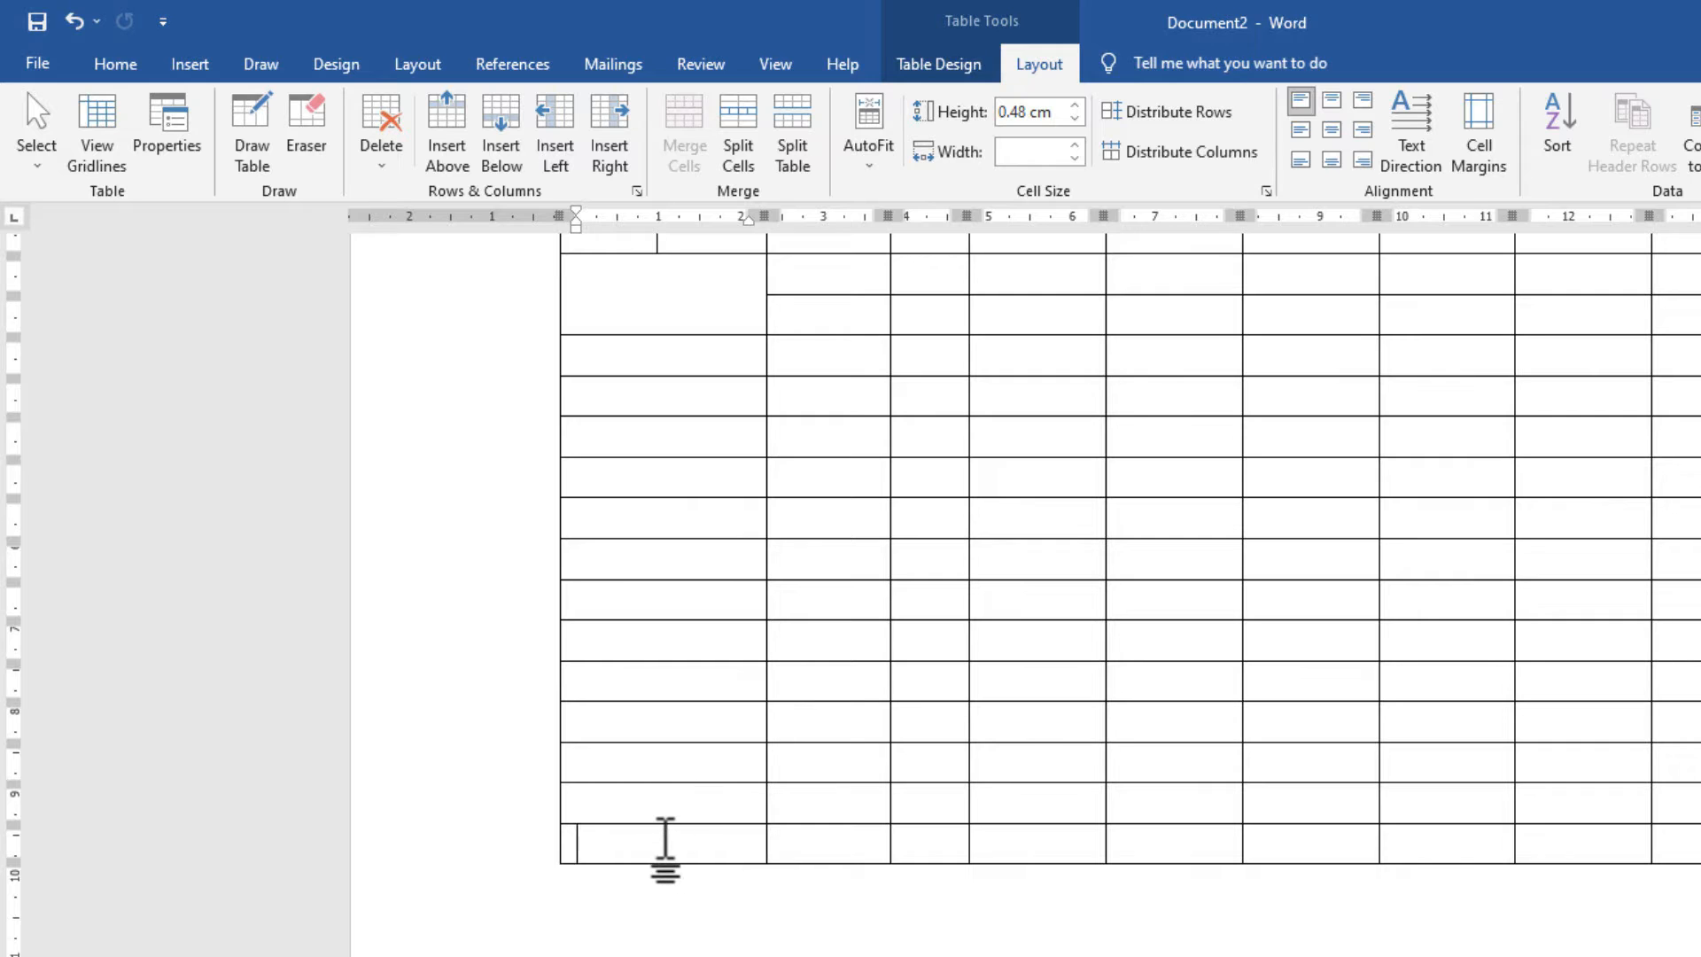
left_click(665, 839)
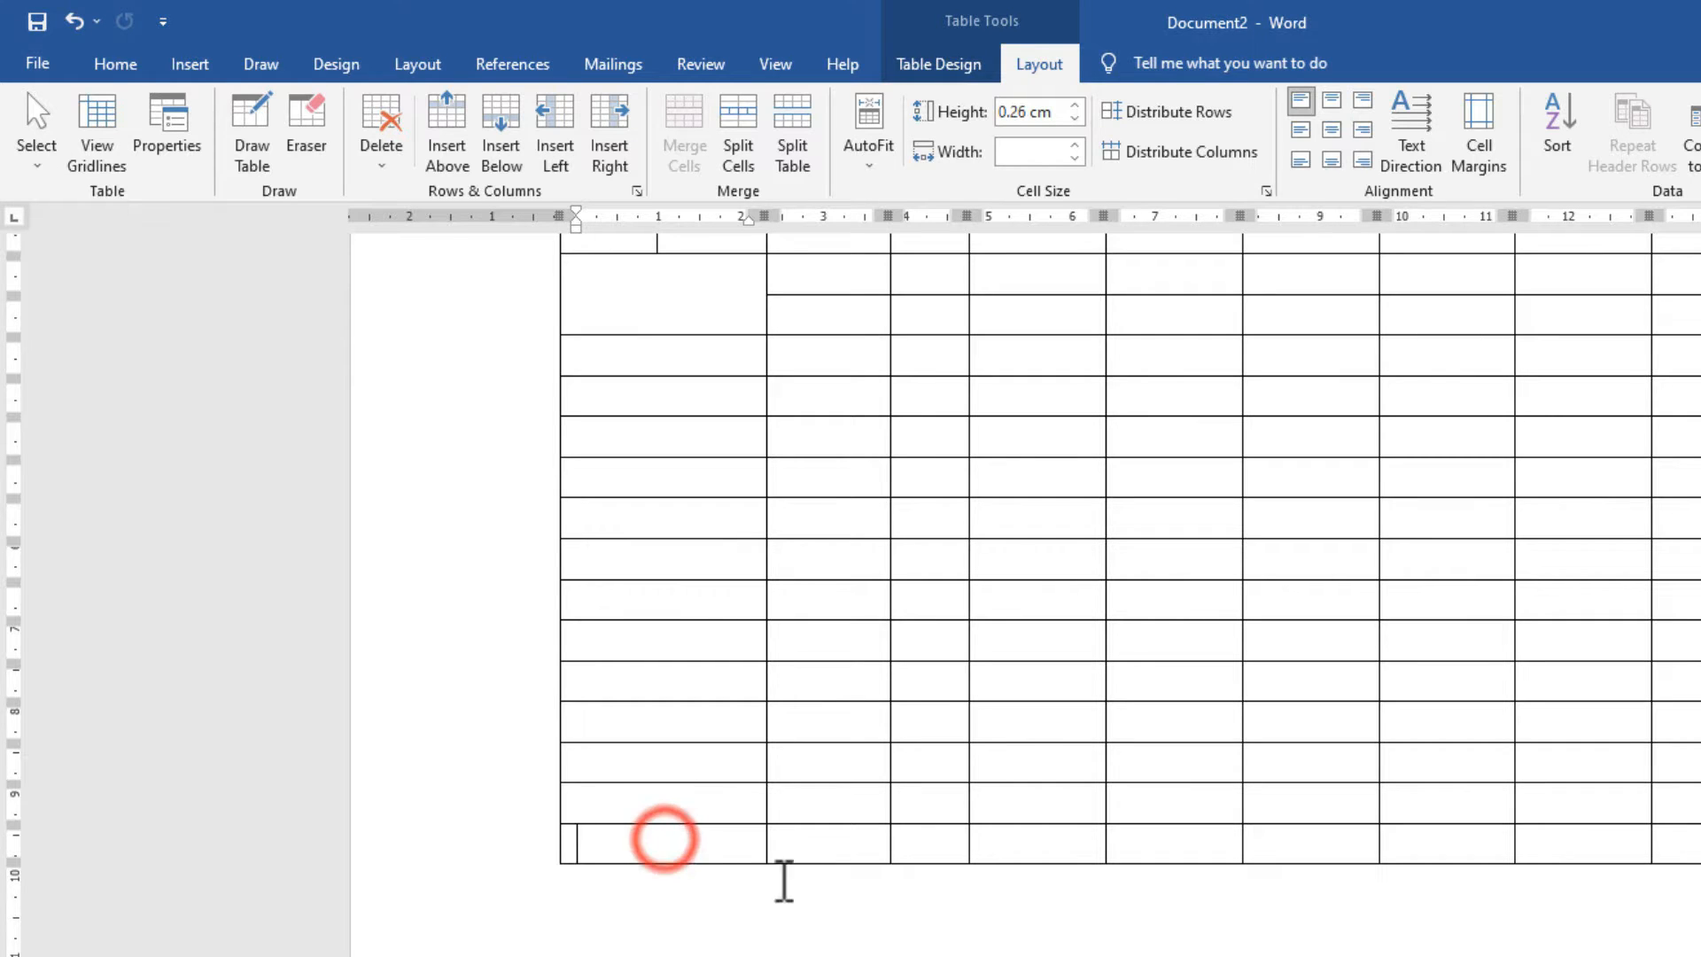
left_click(505, 141)
left_click(505, 142)
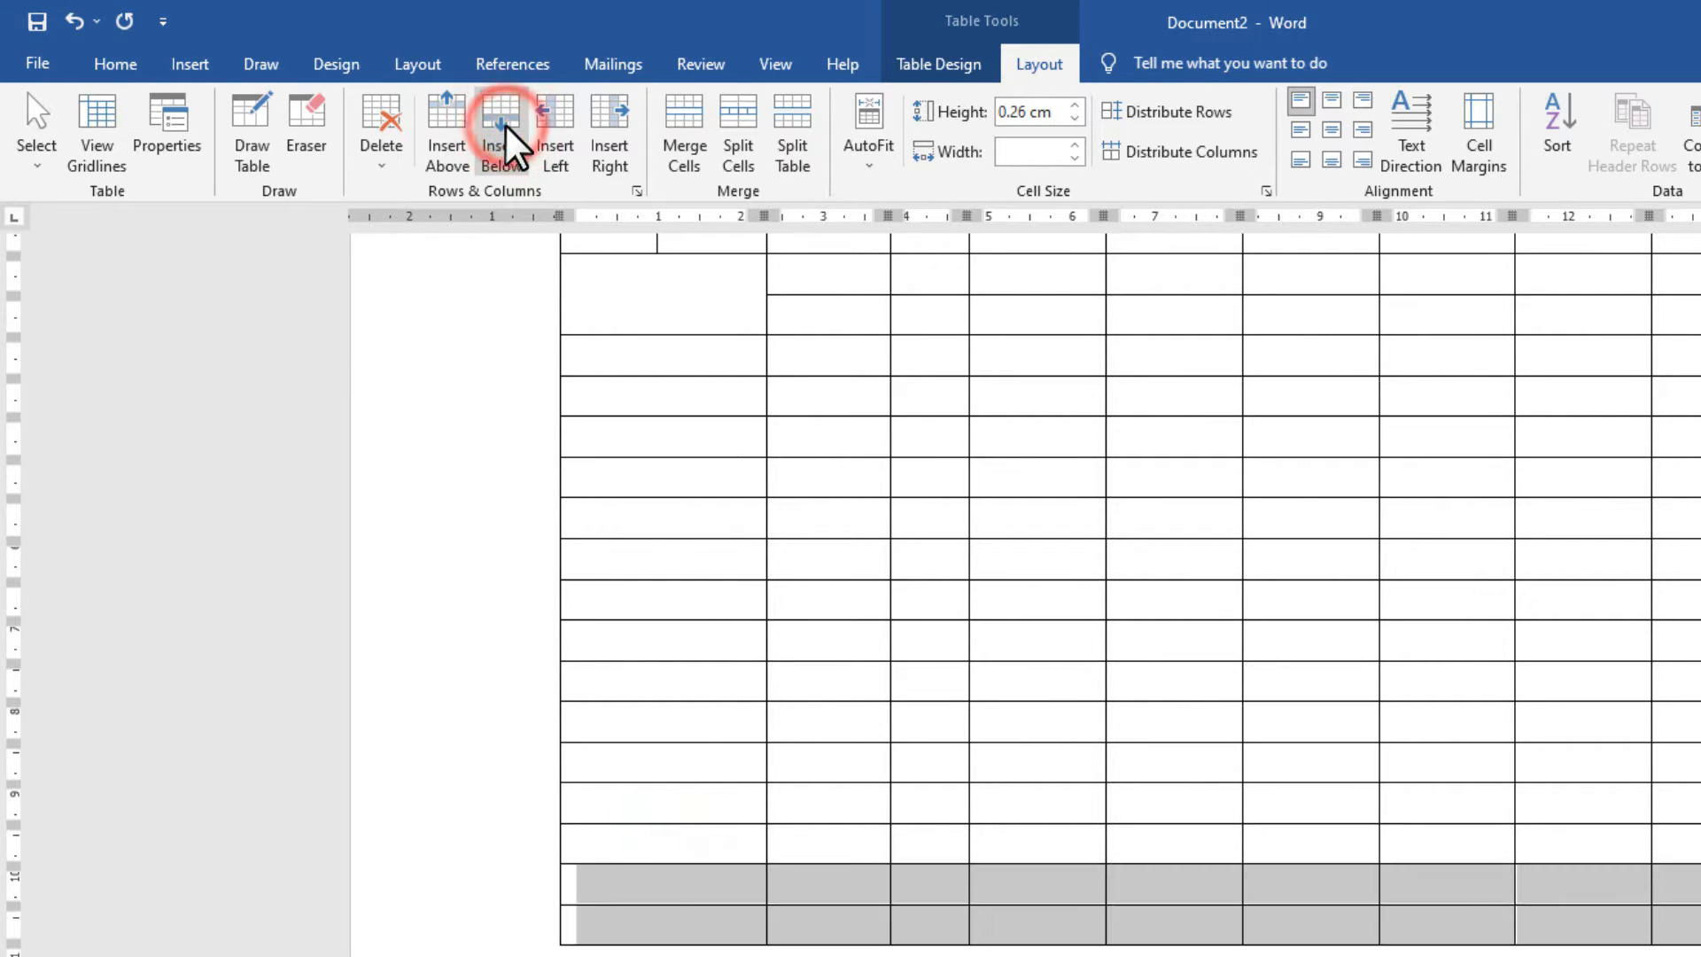
left_click(681, 941)
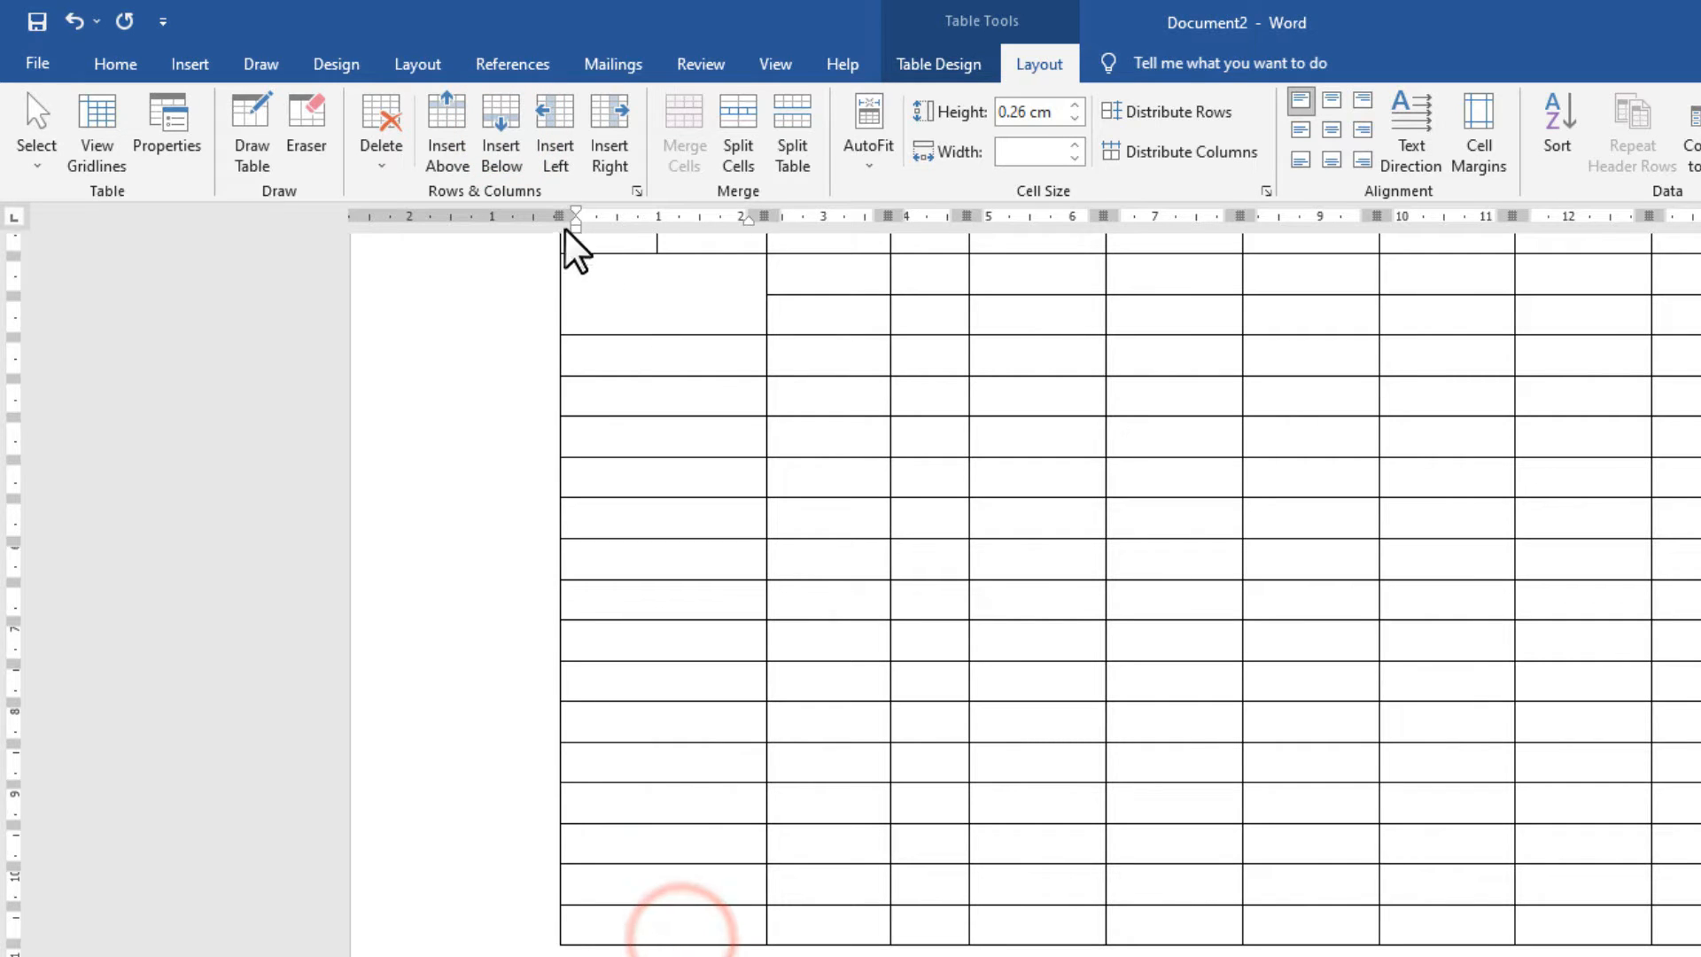
Insert a new column at the table's left edge.
left_click(556, 152)
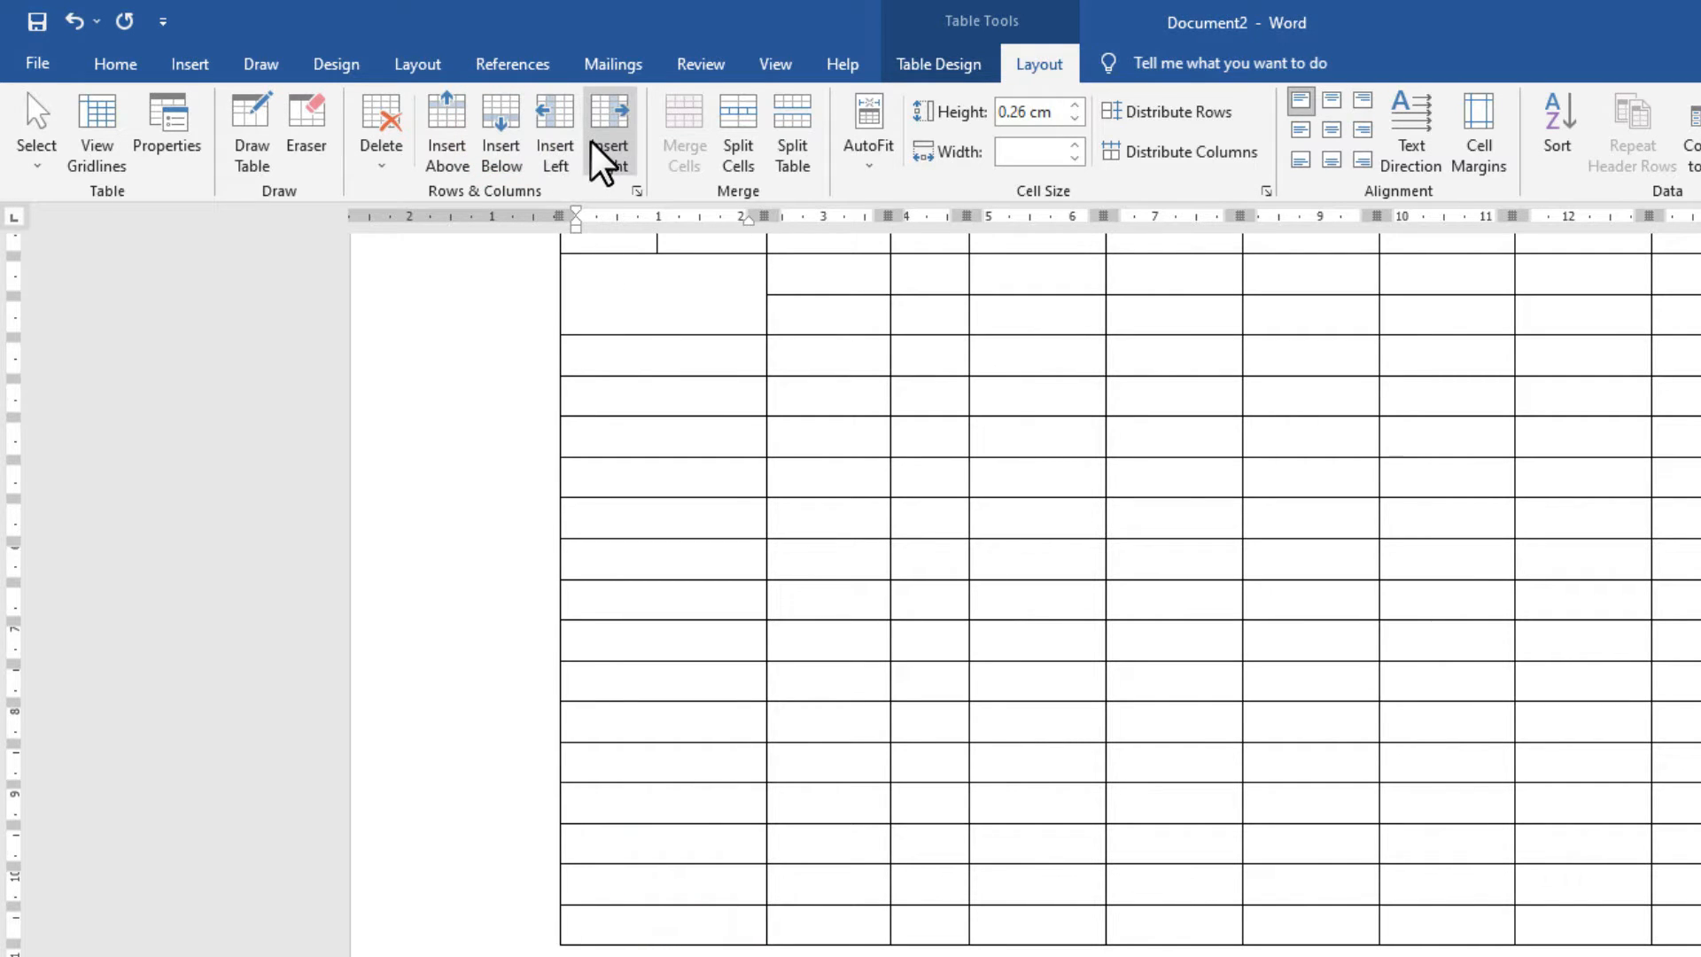
left_click(606, 151)
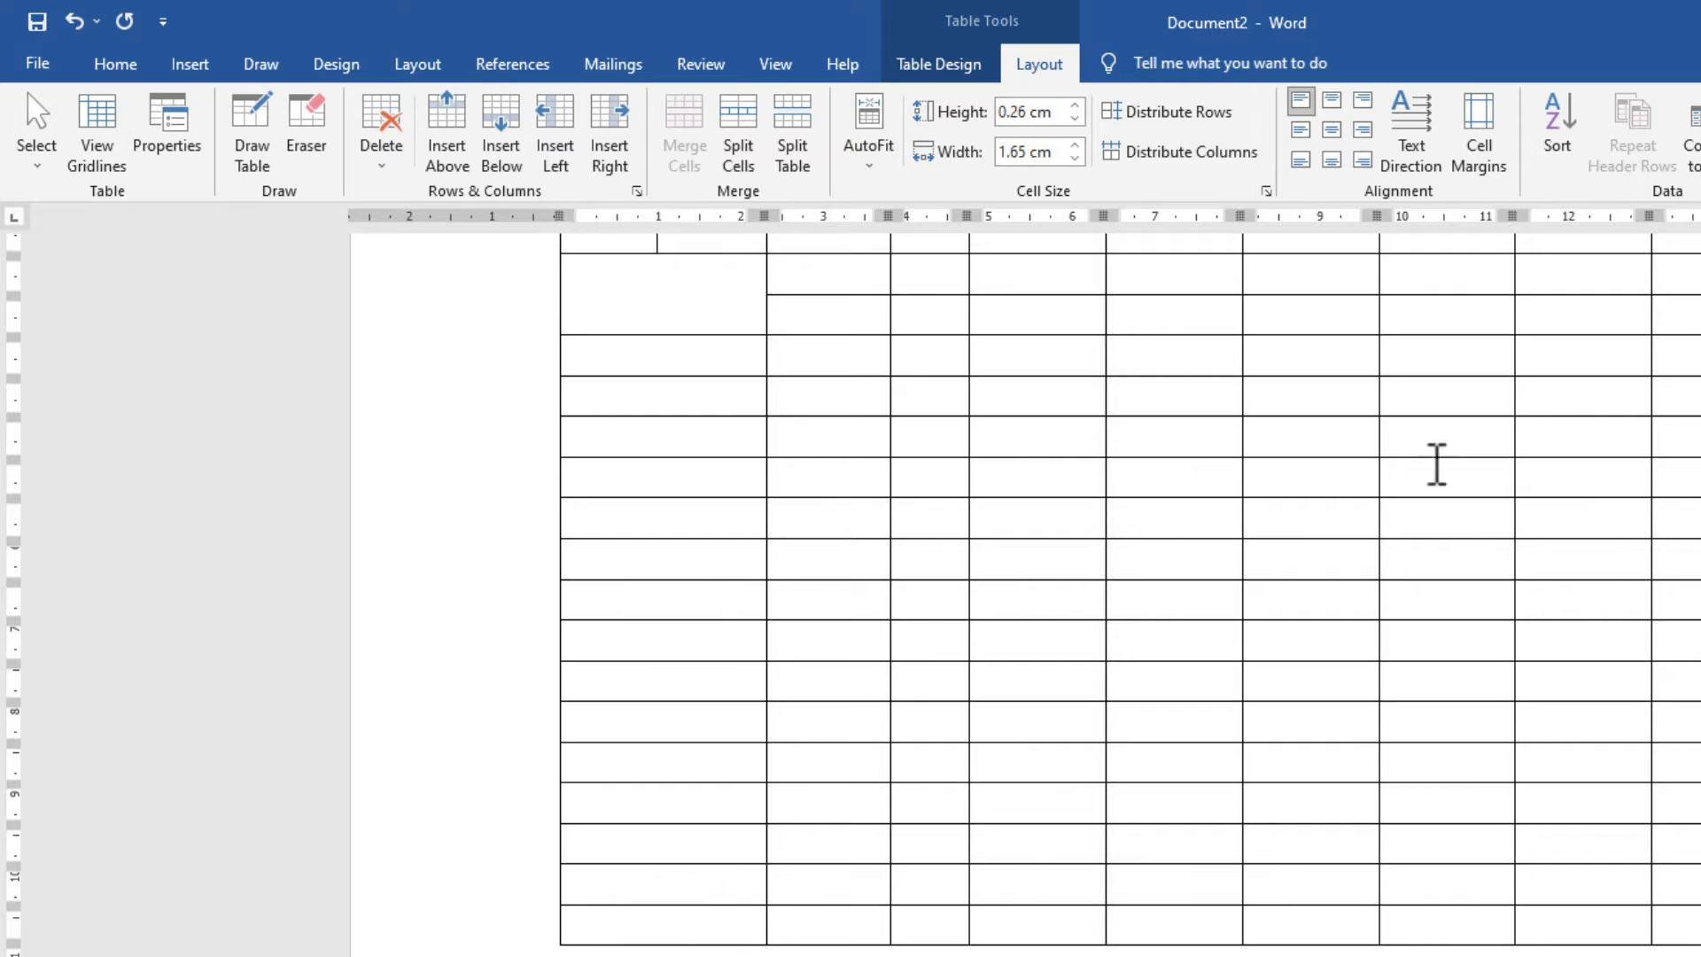
left_click(608, 140)
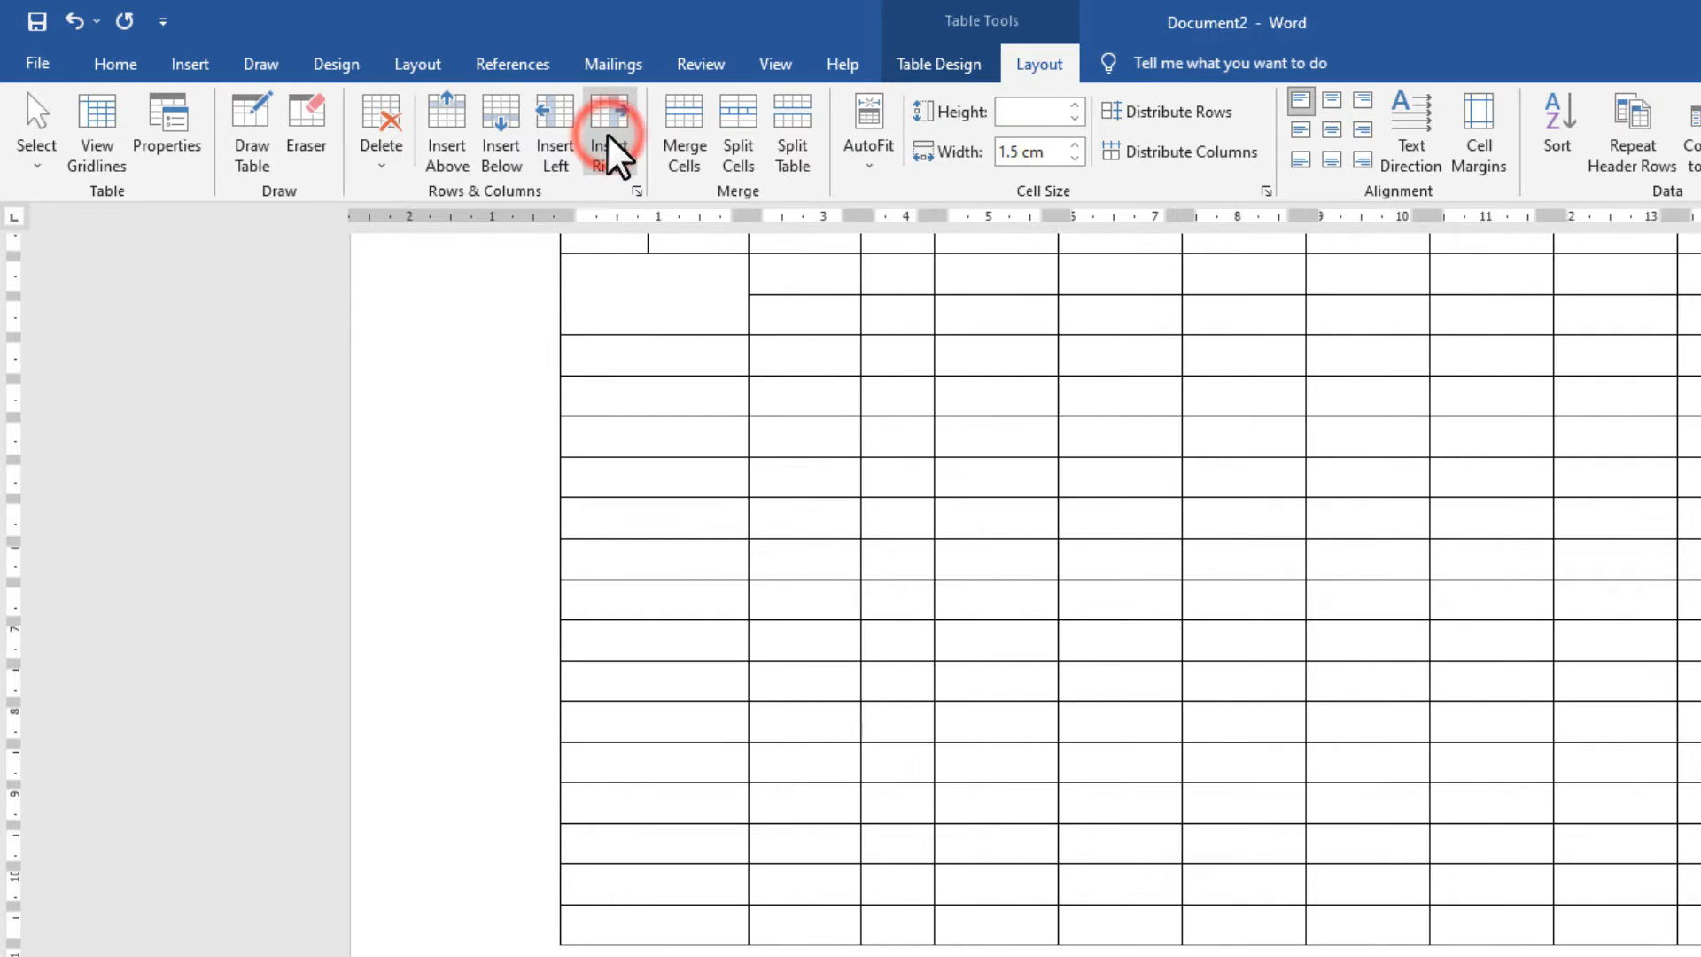
left_click(663, 561)
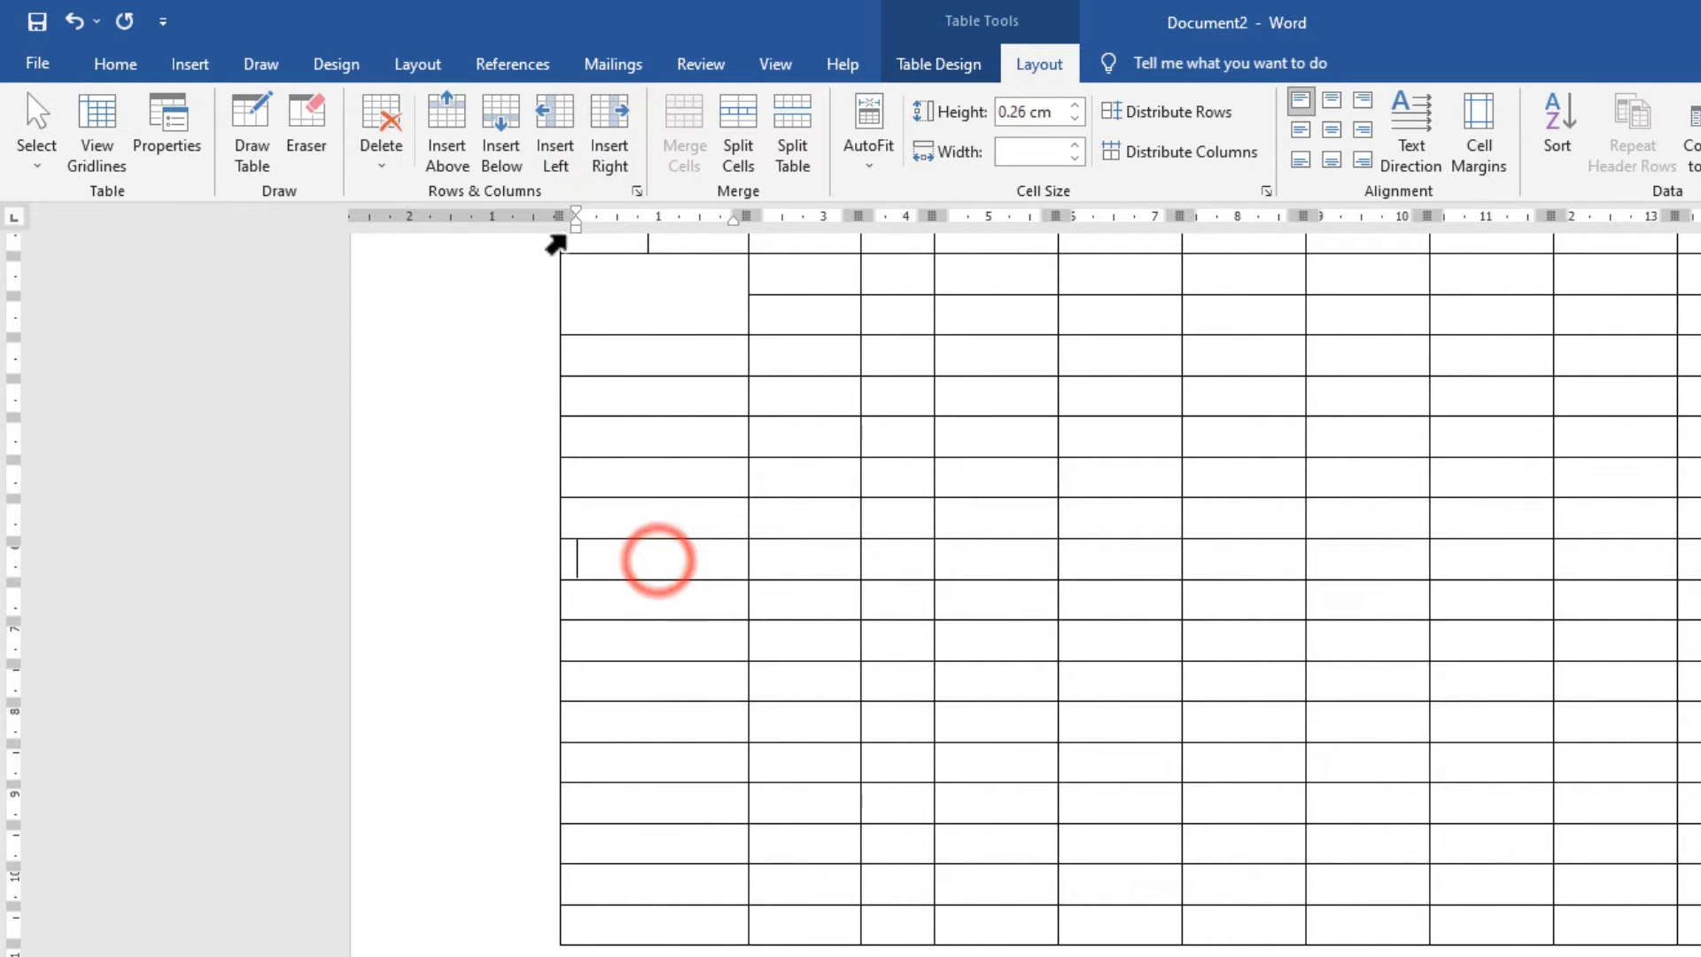
left_click(556, 151)
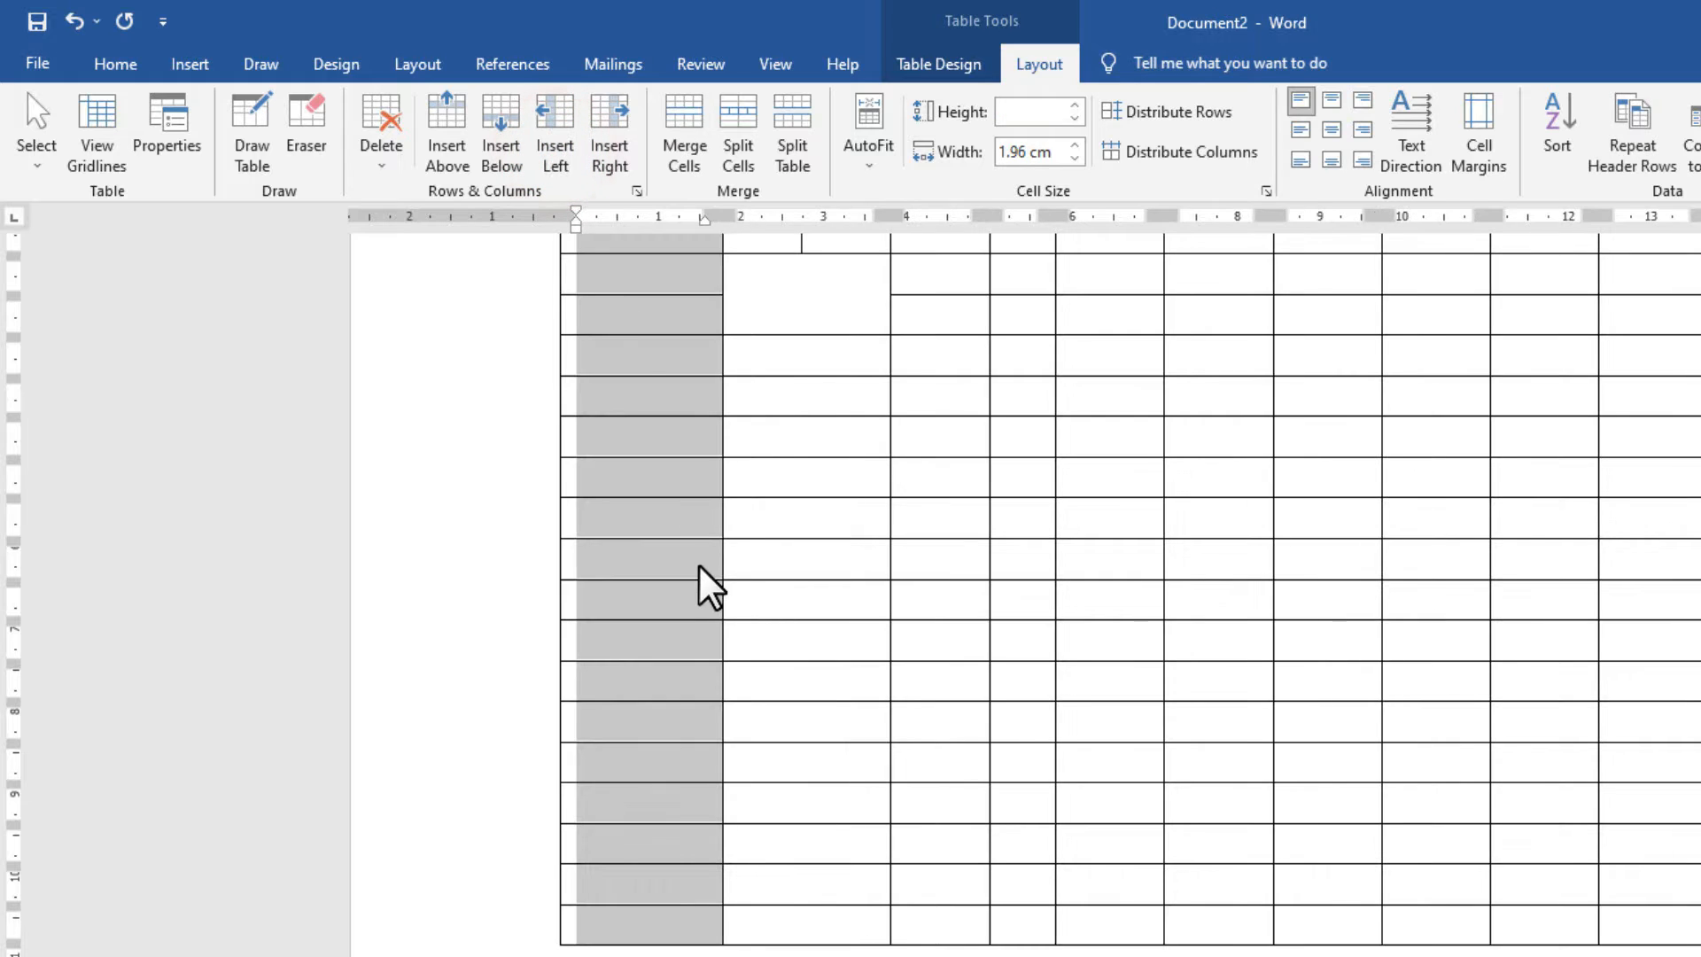
left_click(687, 534)
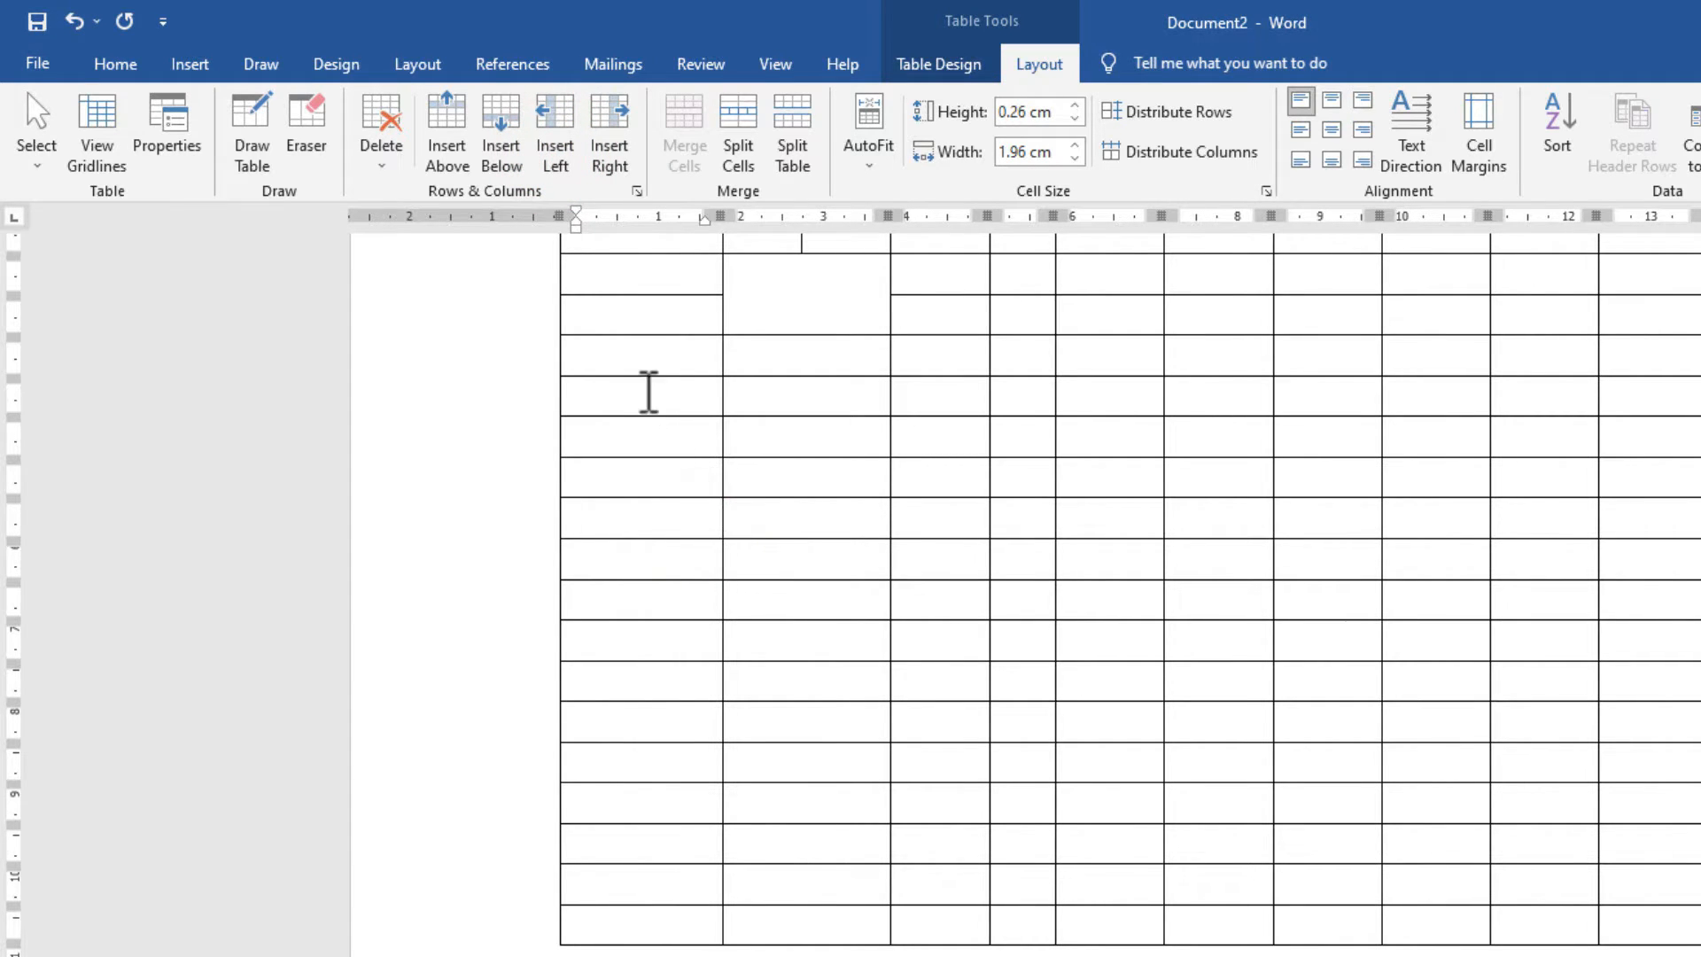
Insert a new row above the header row and select the top row.
scroll(824, 502, "up", 3)
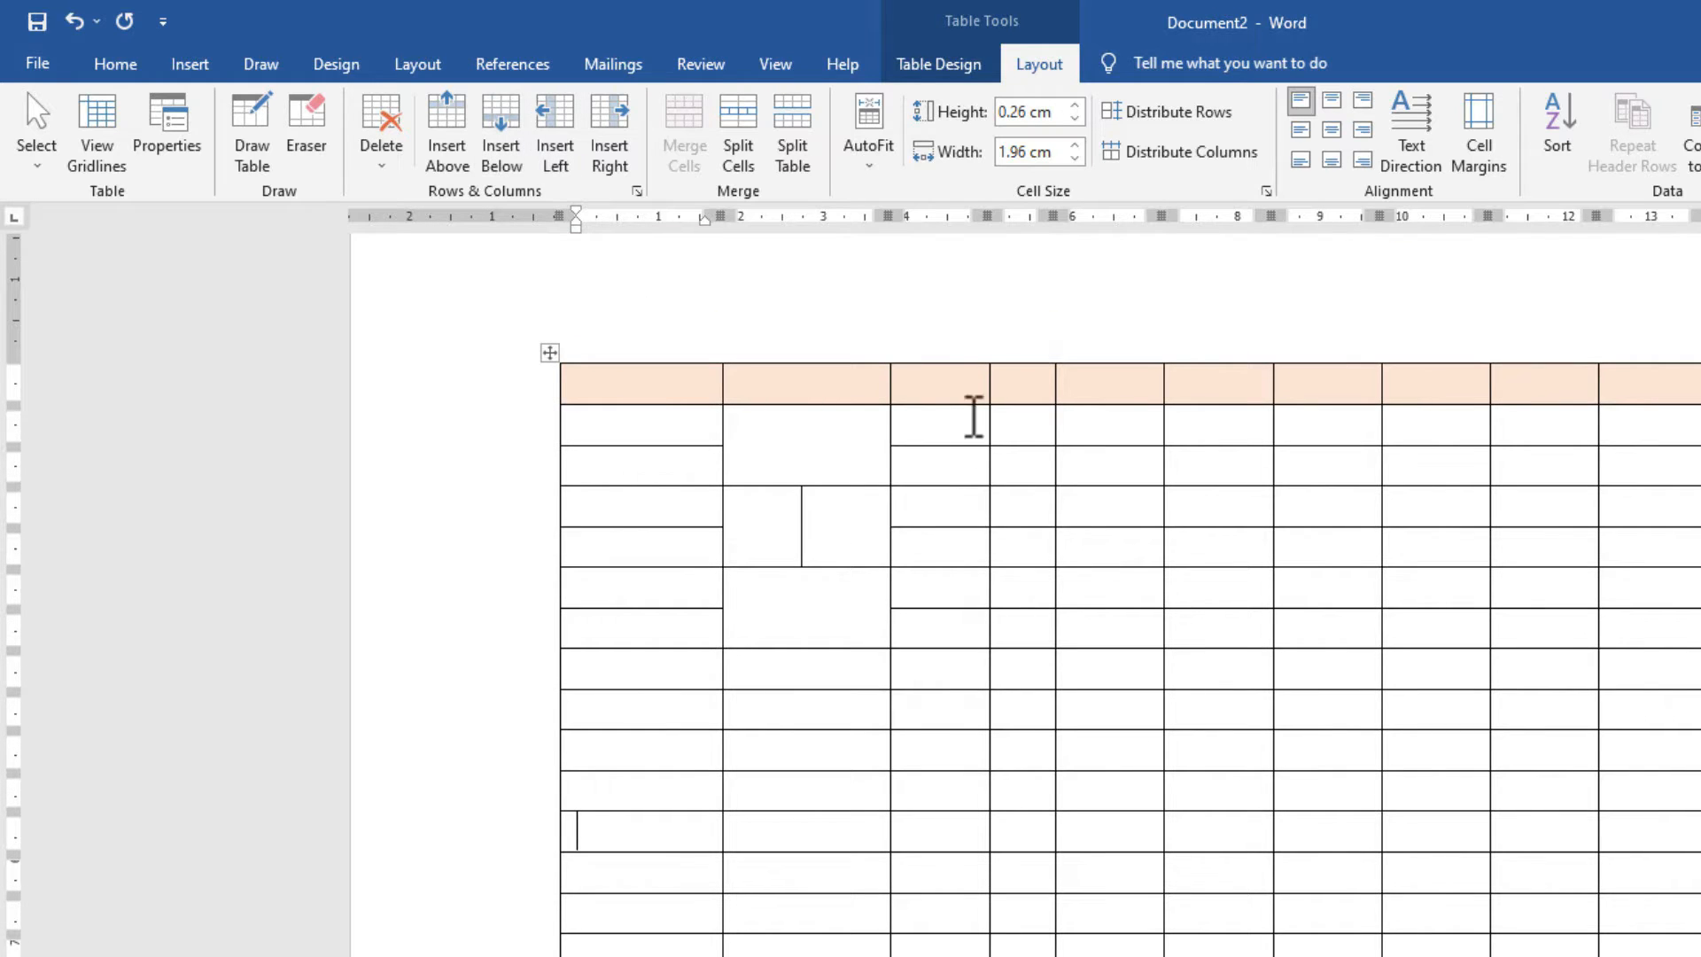
left_click(964, 392)
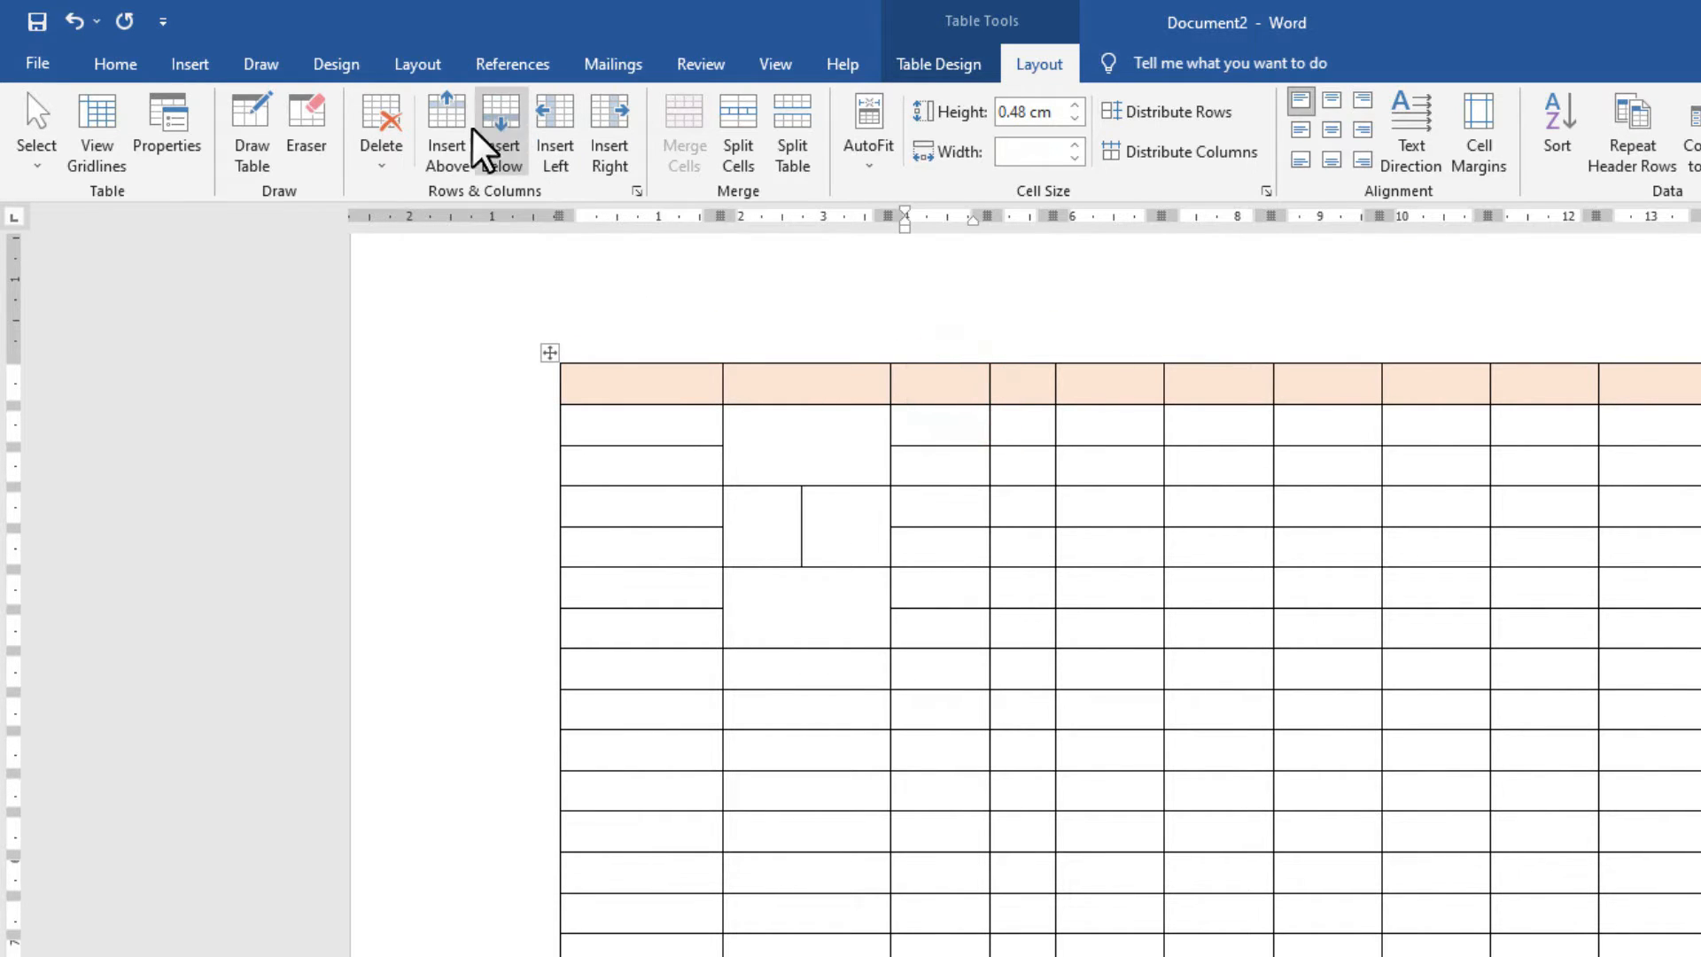
left_click(449, 150)
left_click(797, 434)
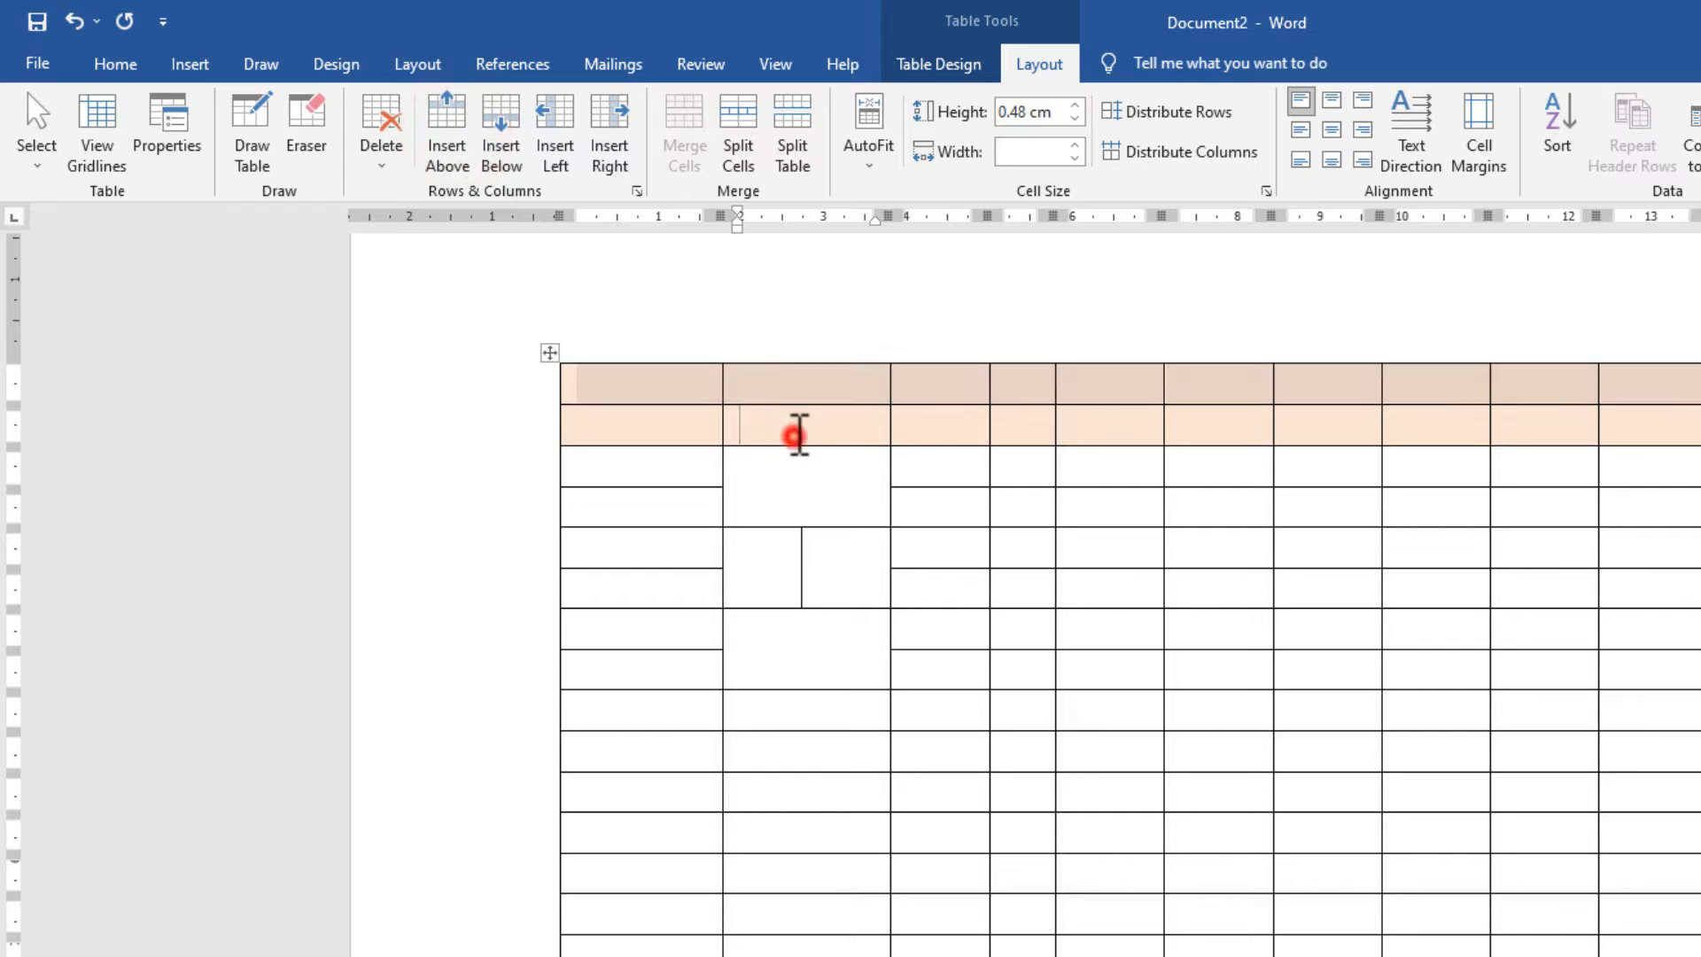
left_click_drag(682, 385, 1688, 381)
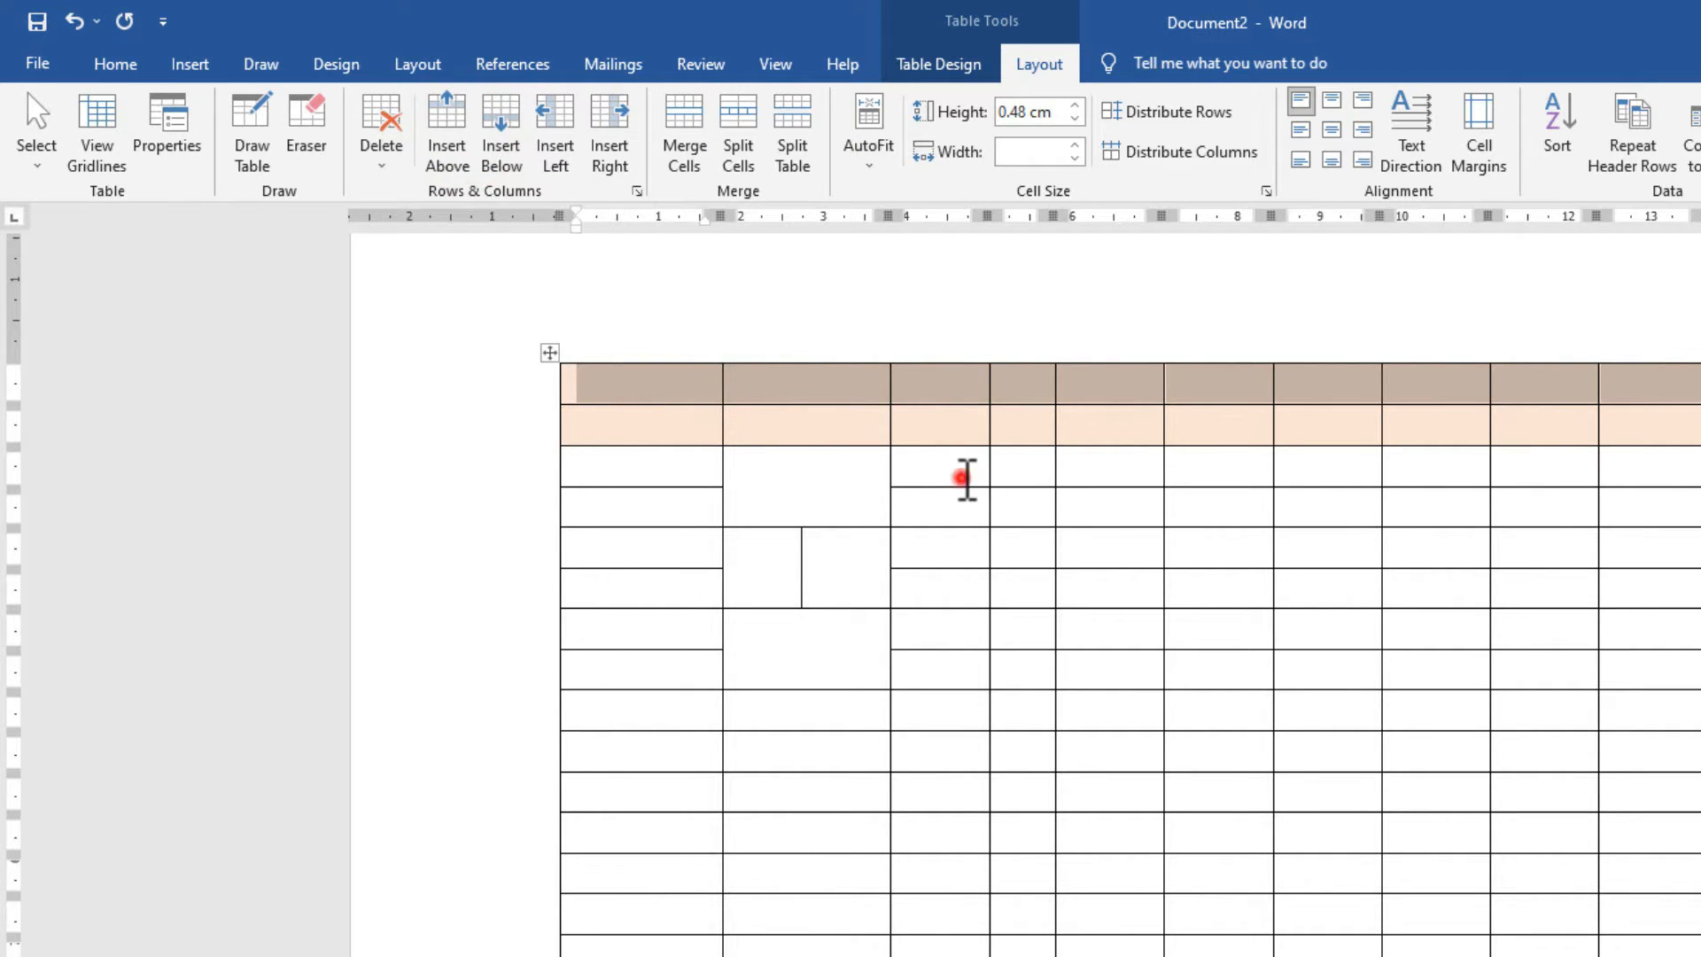
left_click(964, 479)
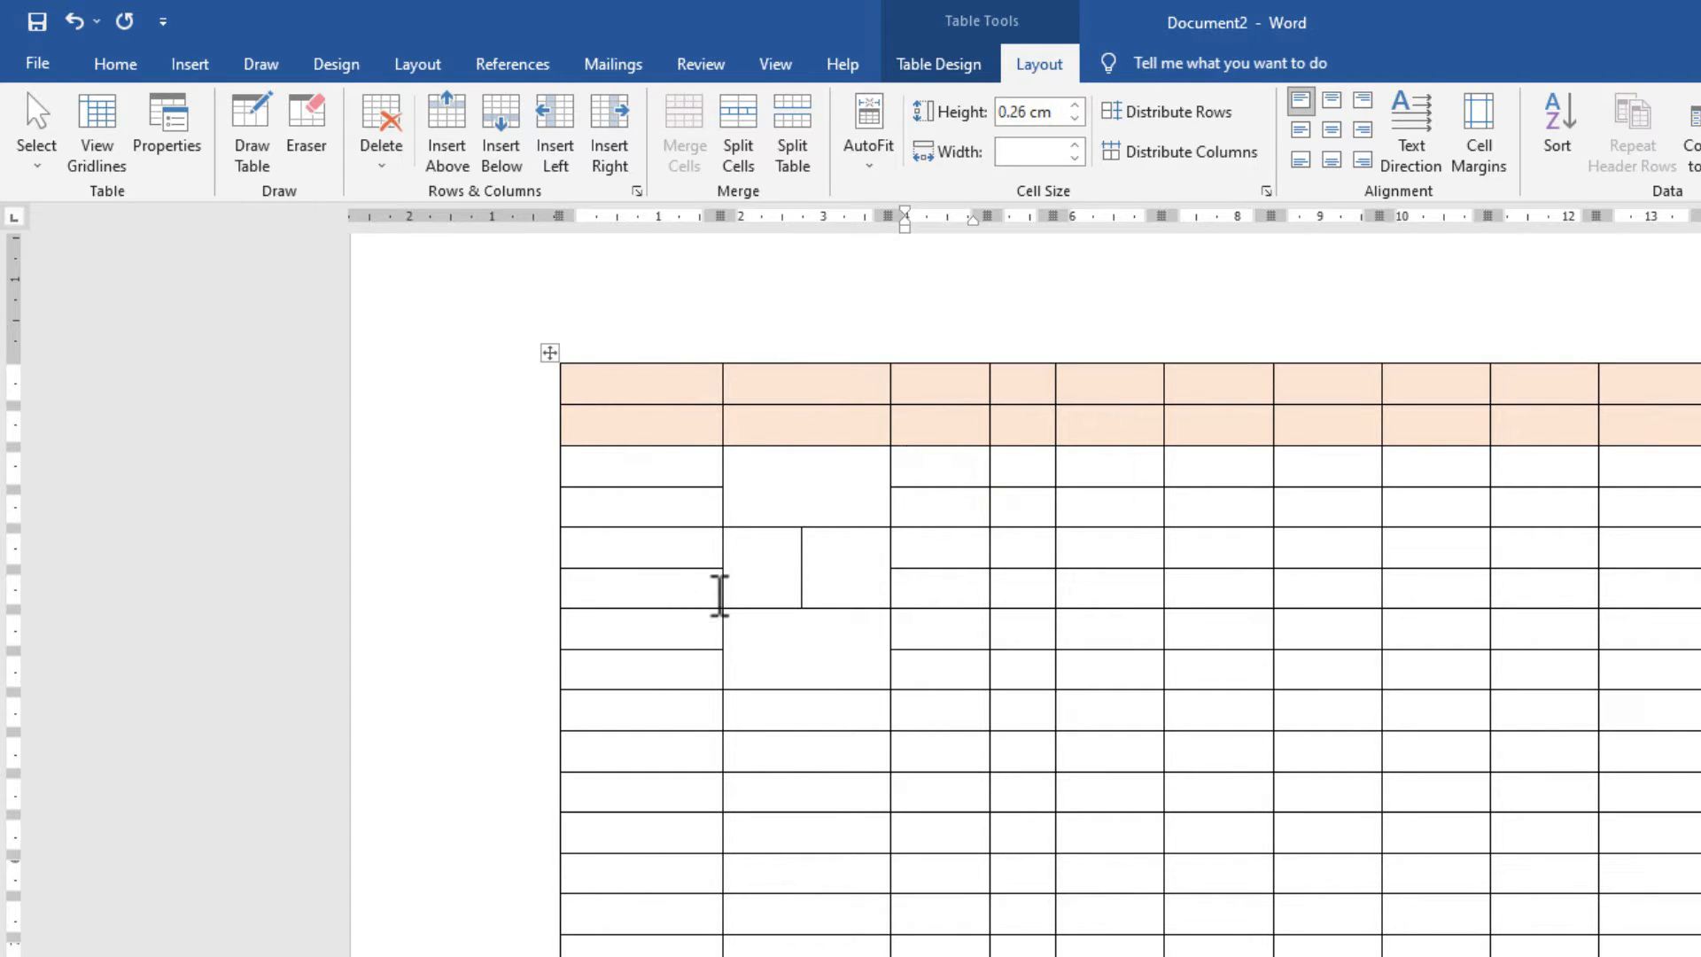
Try deleting a first-column cell with shift-cells-left, then undo it.
left_click(673, 666)
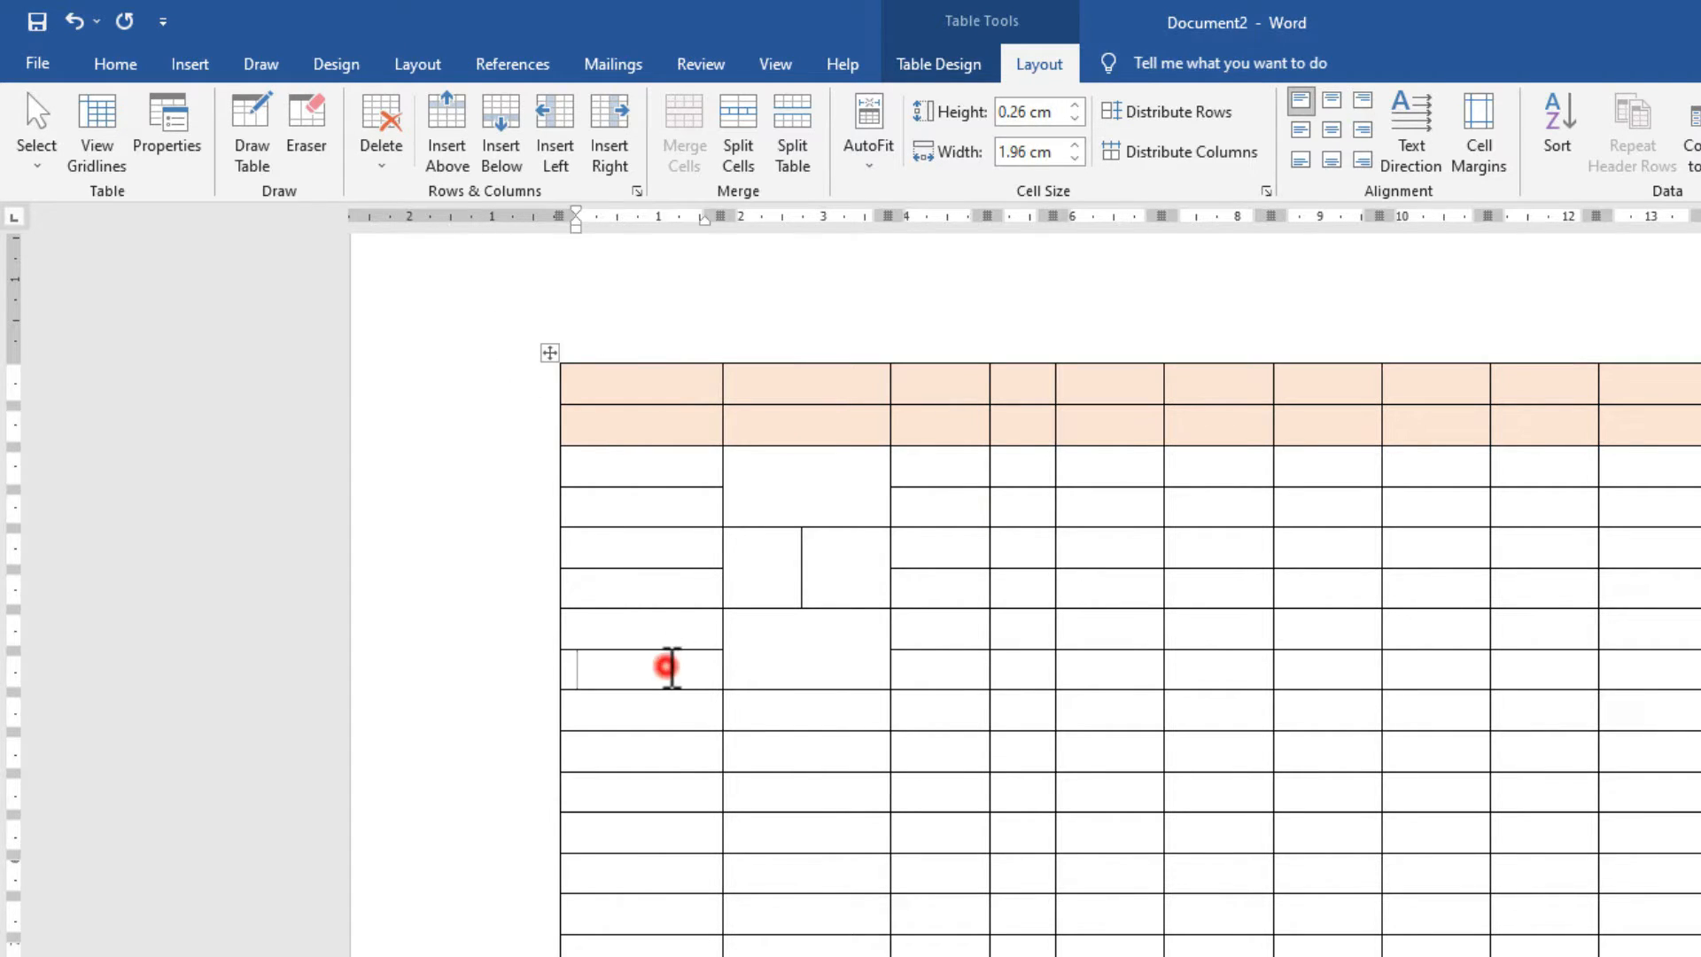
left_click(381, 164)
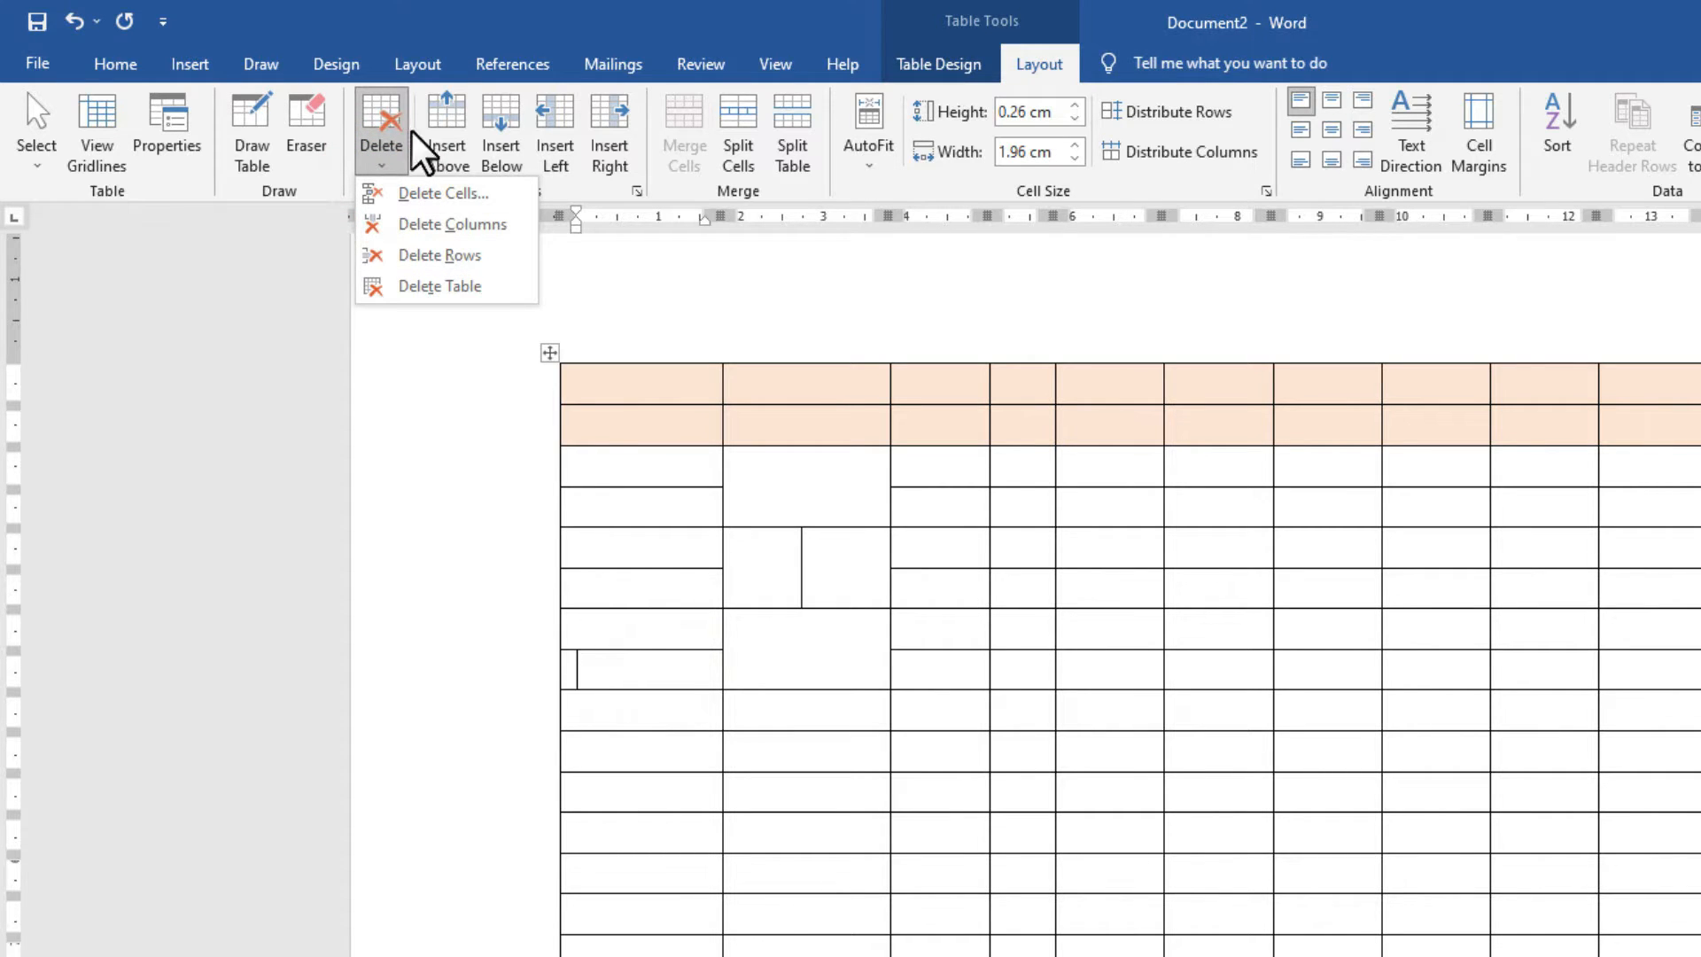
left_click(440, 195)
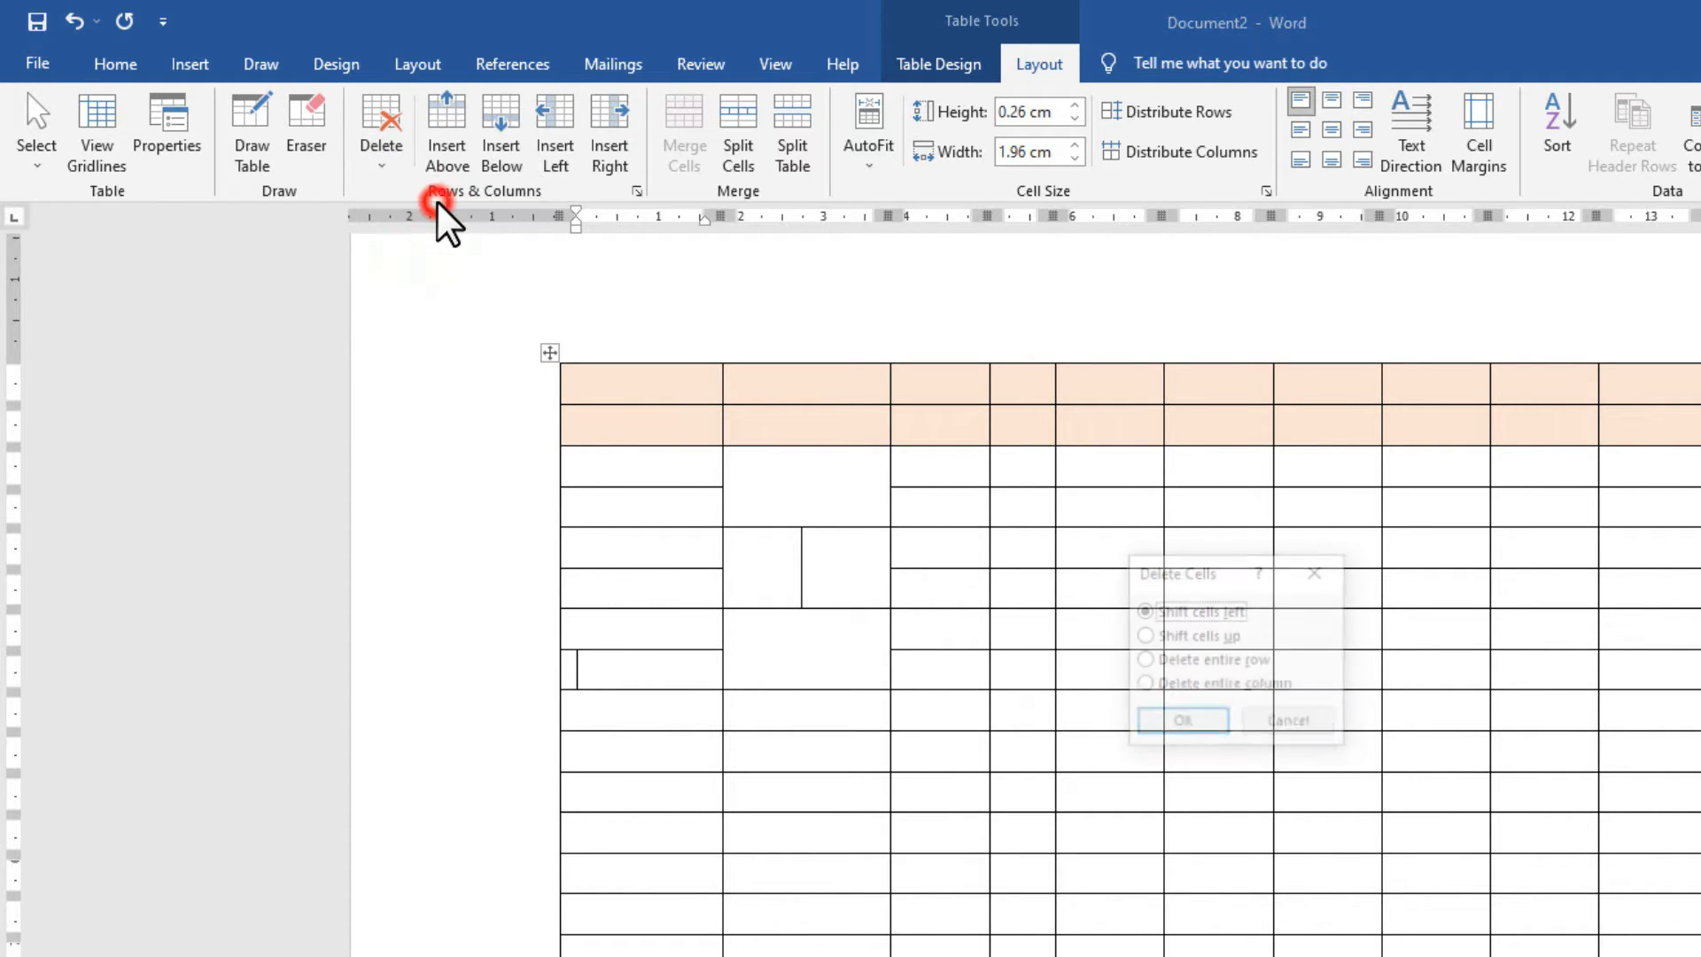
left_click(1182, 722)
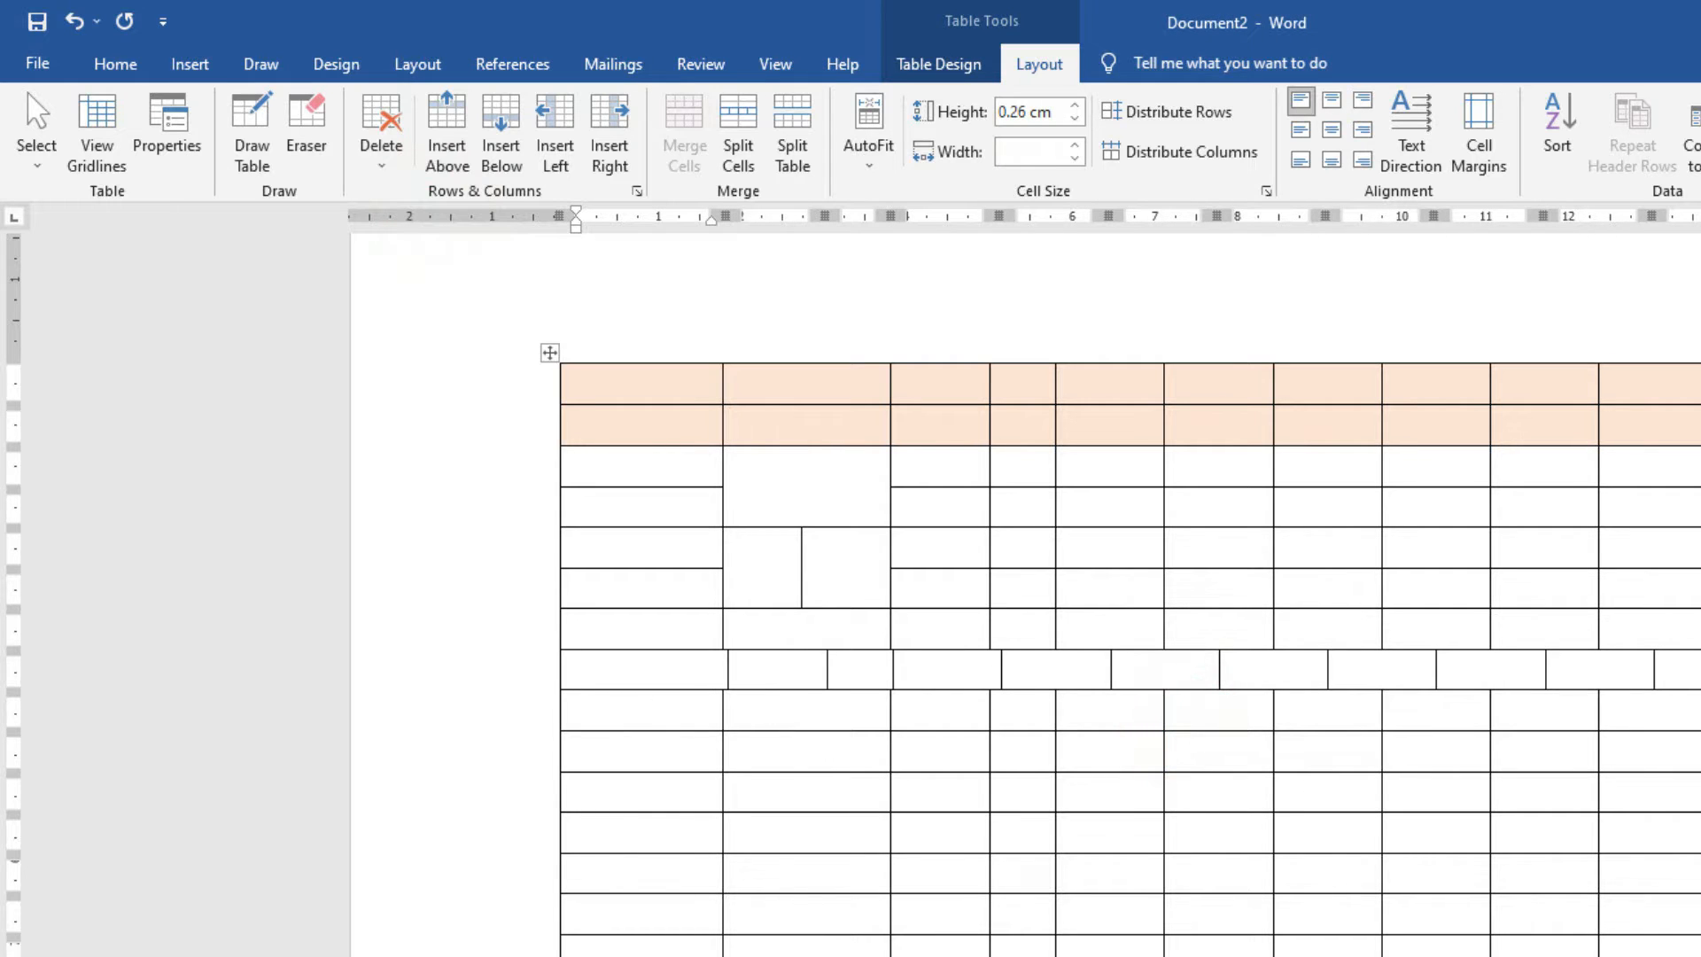
key("ctrl+z")
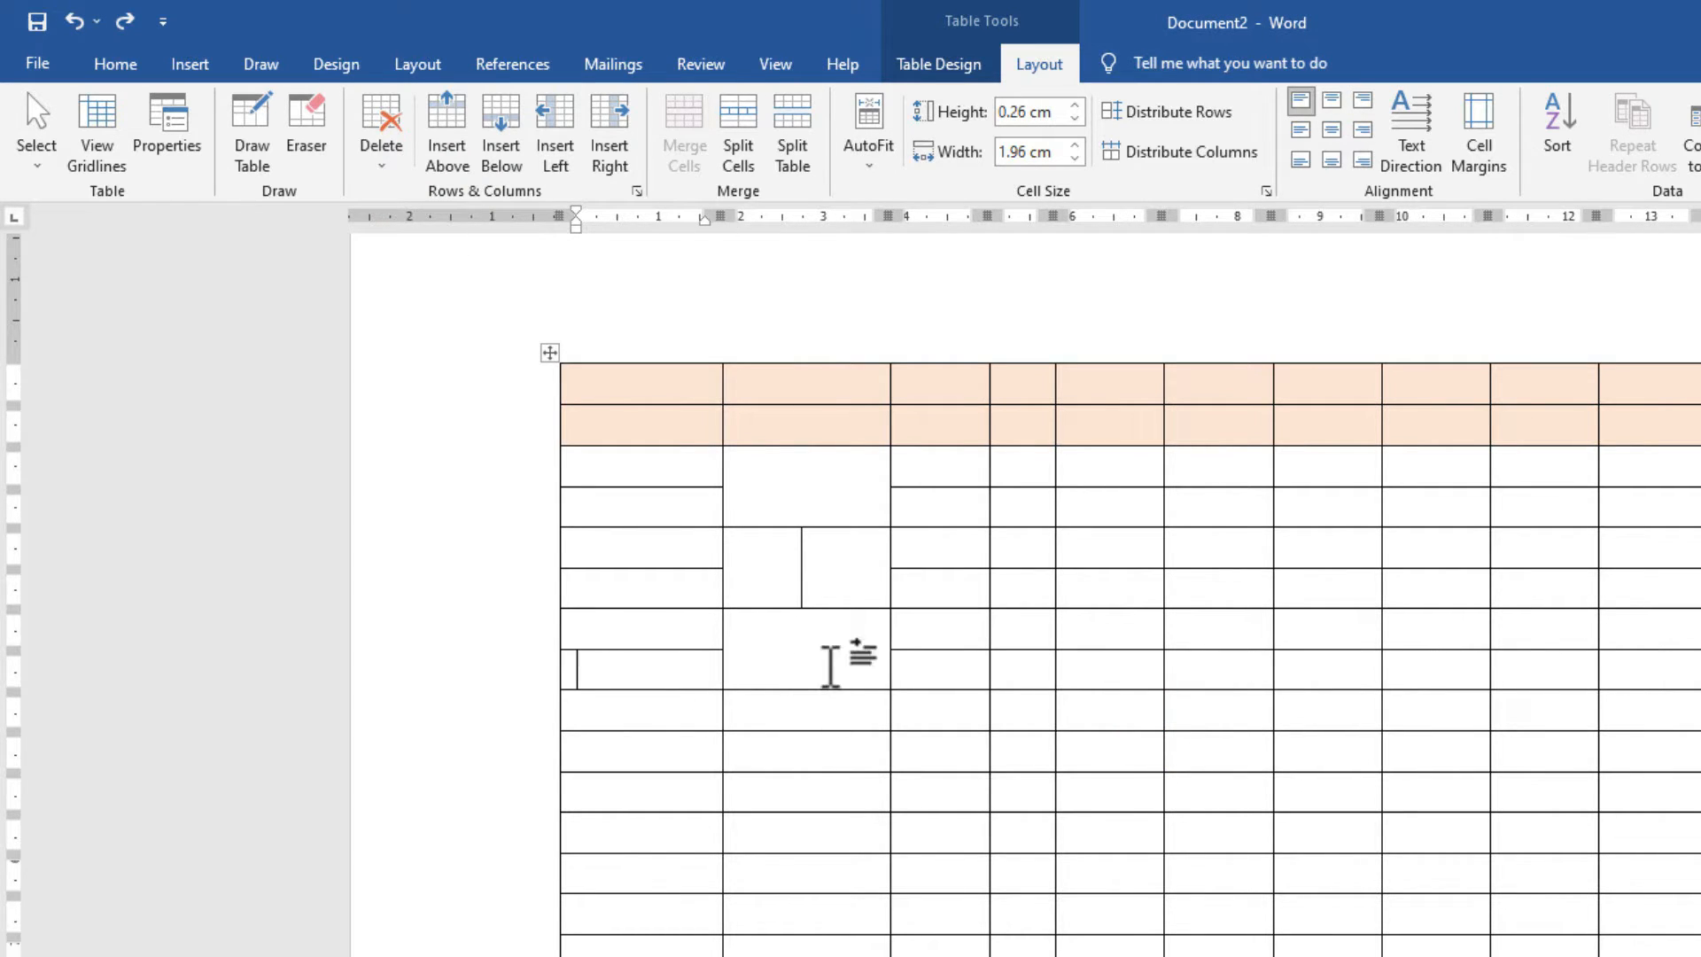
Delete the table's first column, then try deleting the whole table and undo that.
left_click(359, 157)
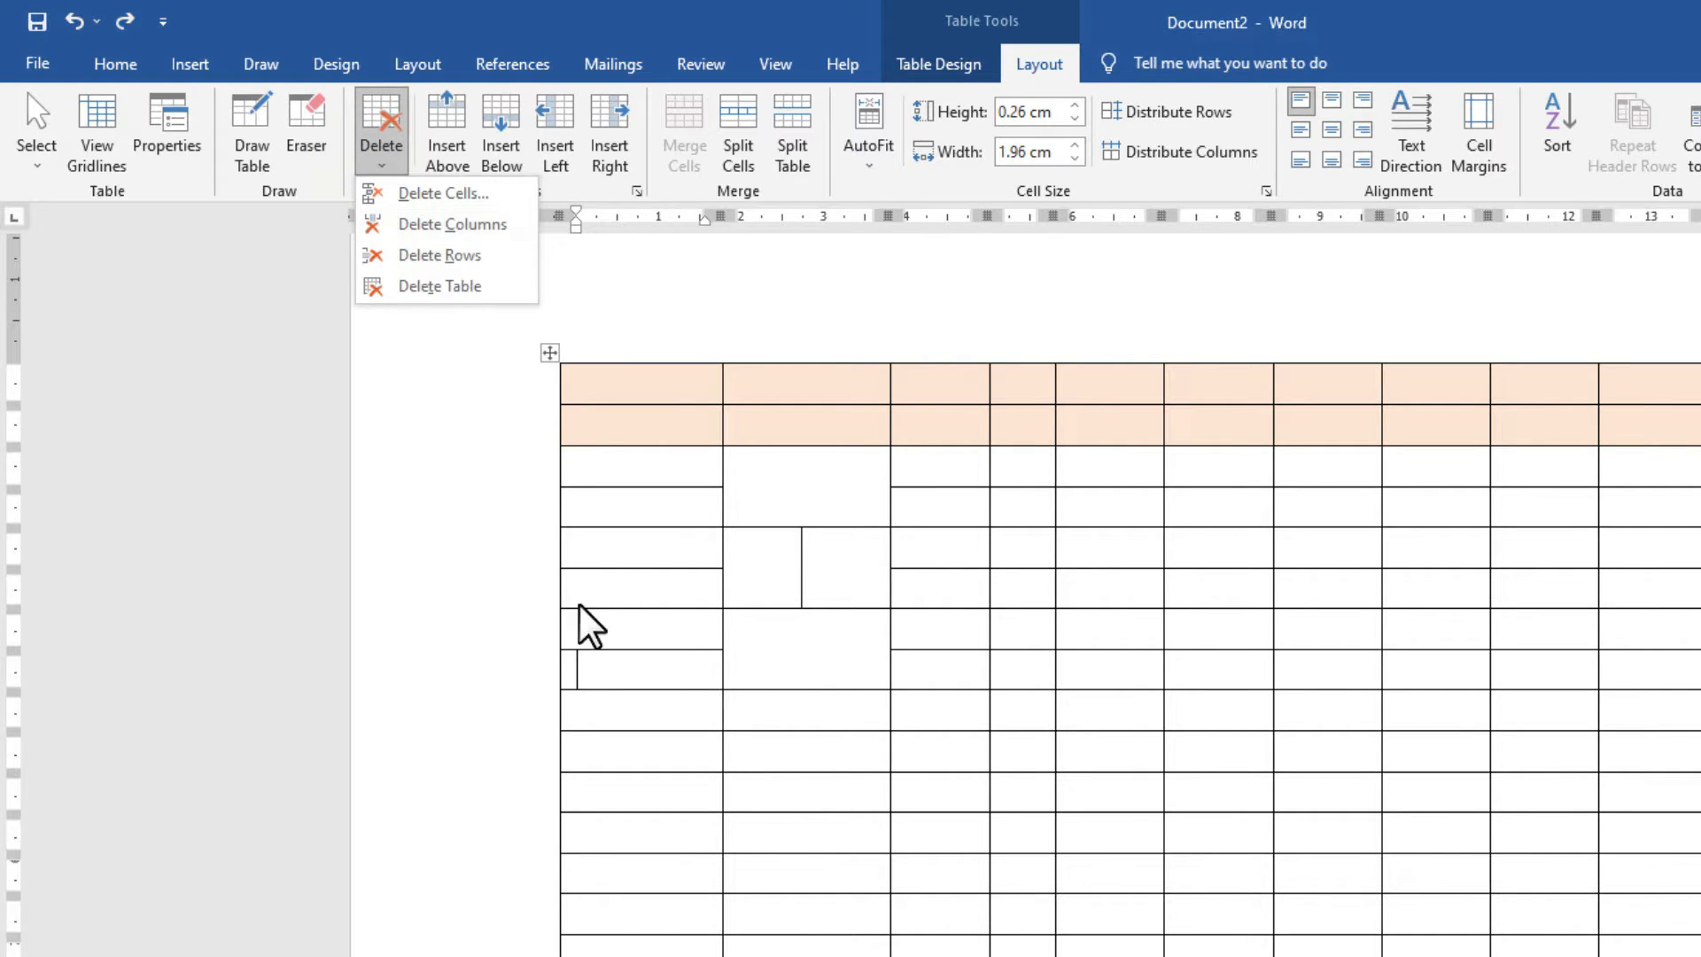
left_click(409, 225)
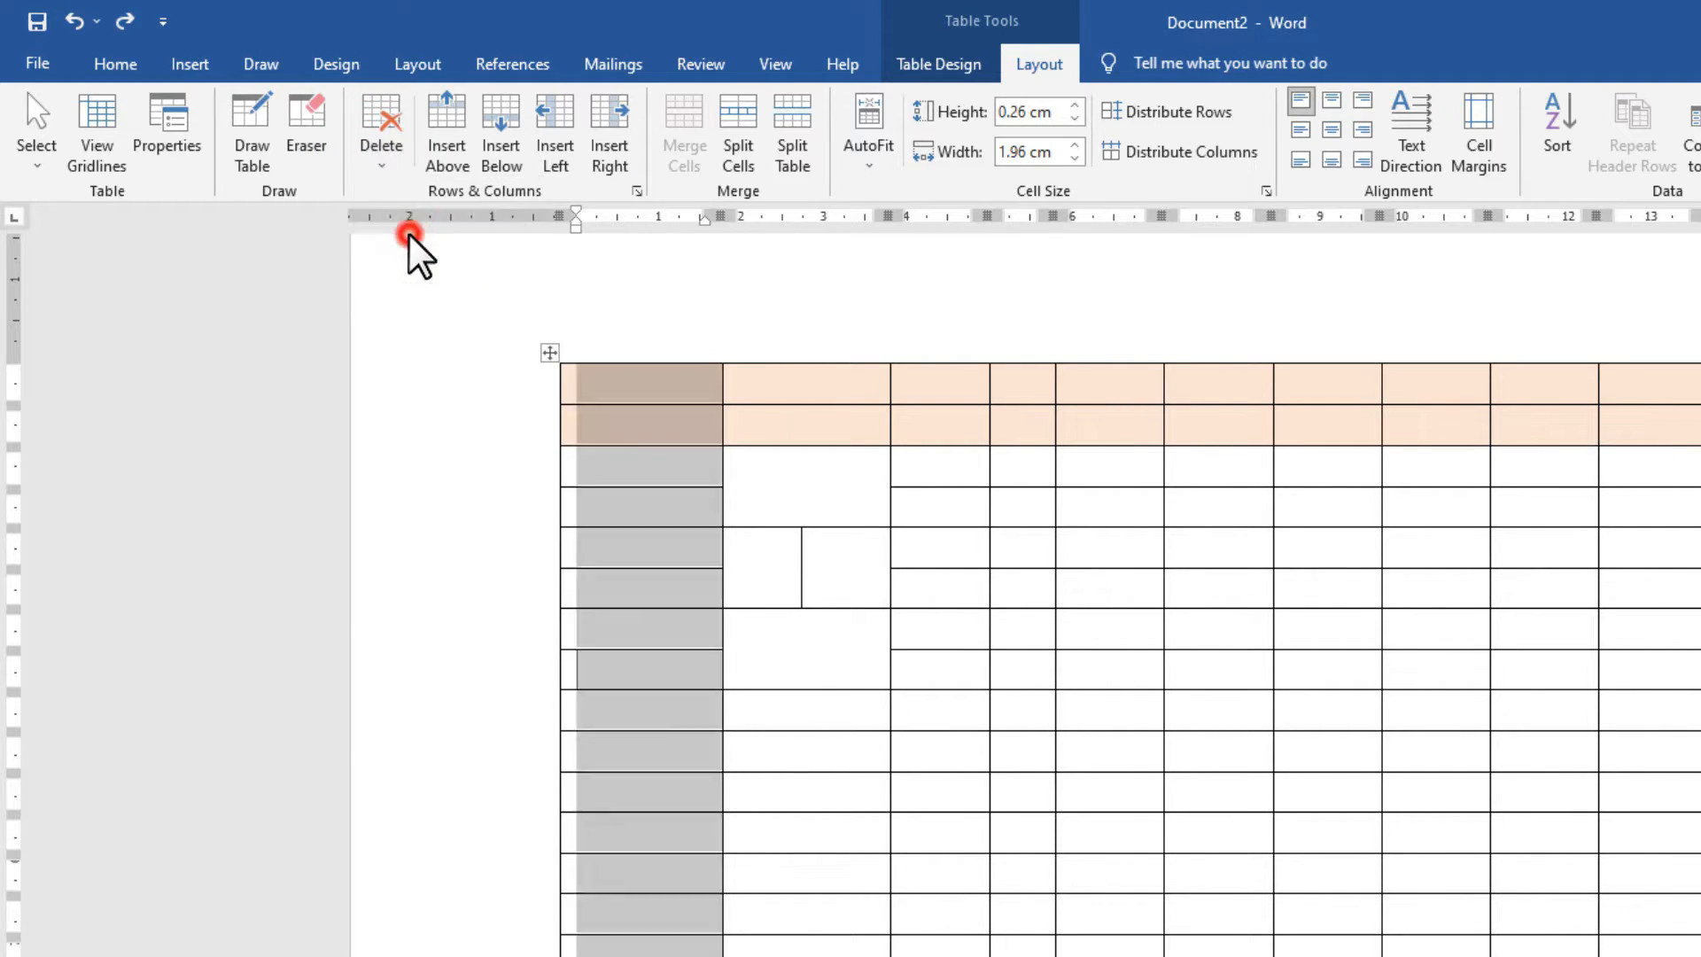
left_click(383, 161)
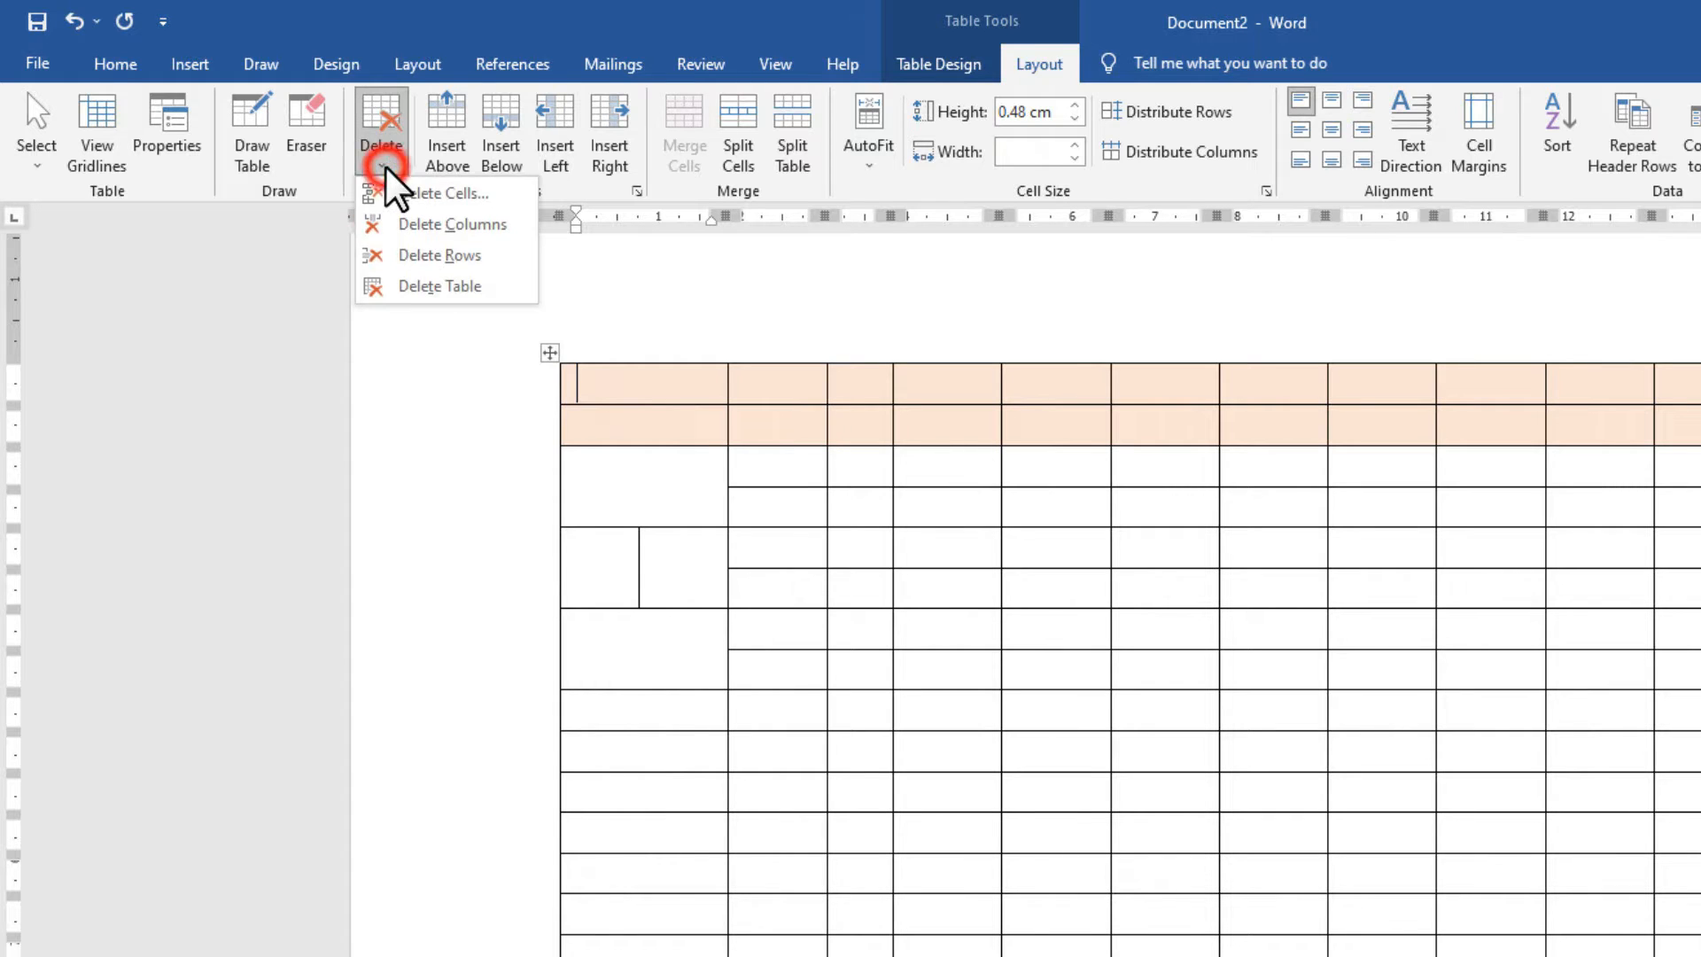
left_click(433, 293)
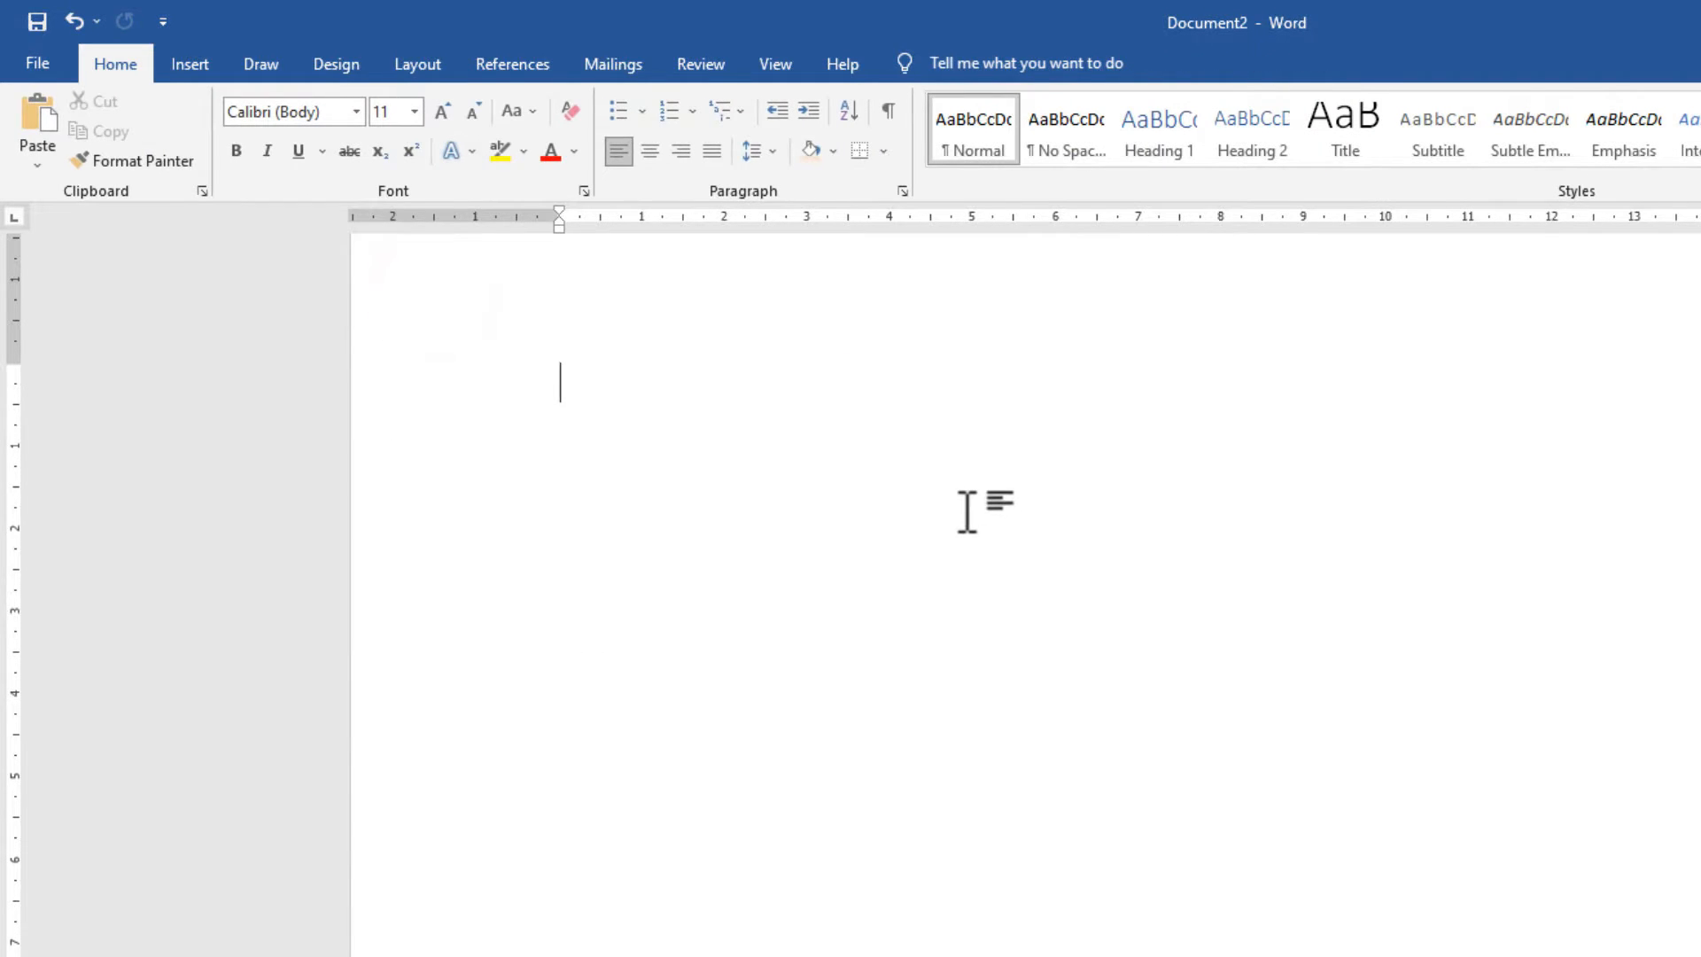
key("ctrl+z")
Split the table at a first-column row, then undo the split.
left_click(970, 507)
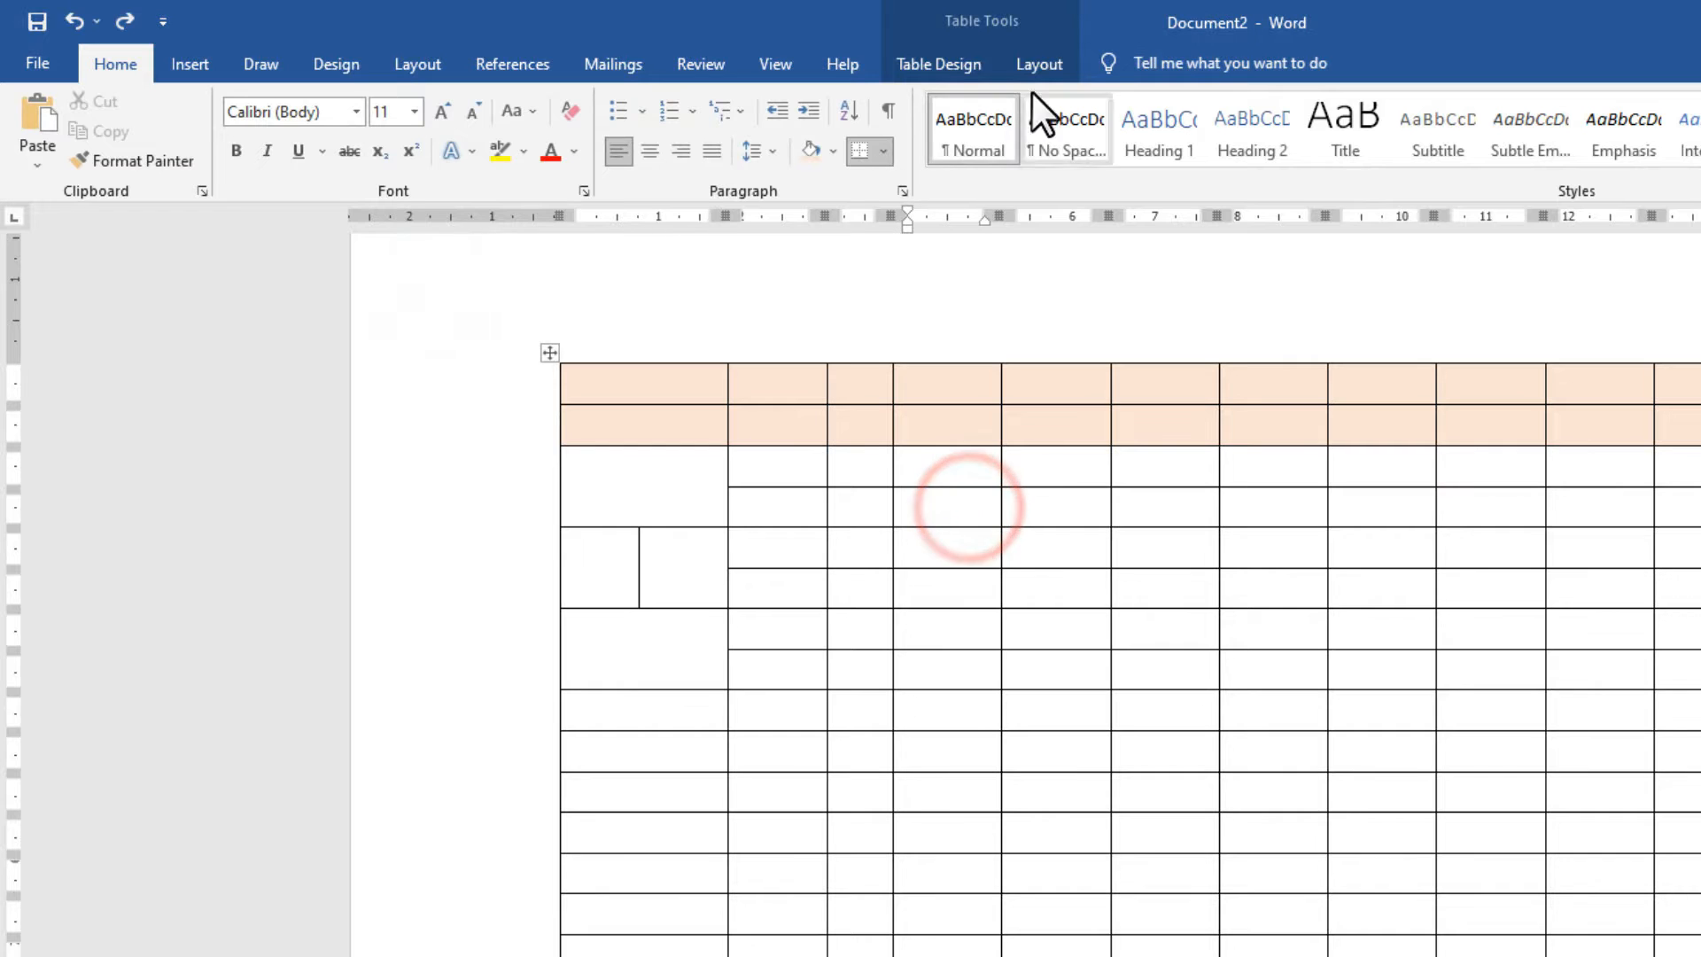
left_click(1028, 63)
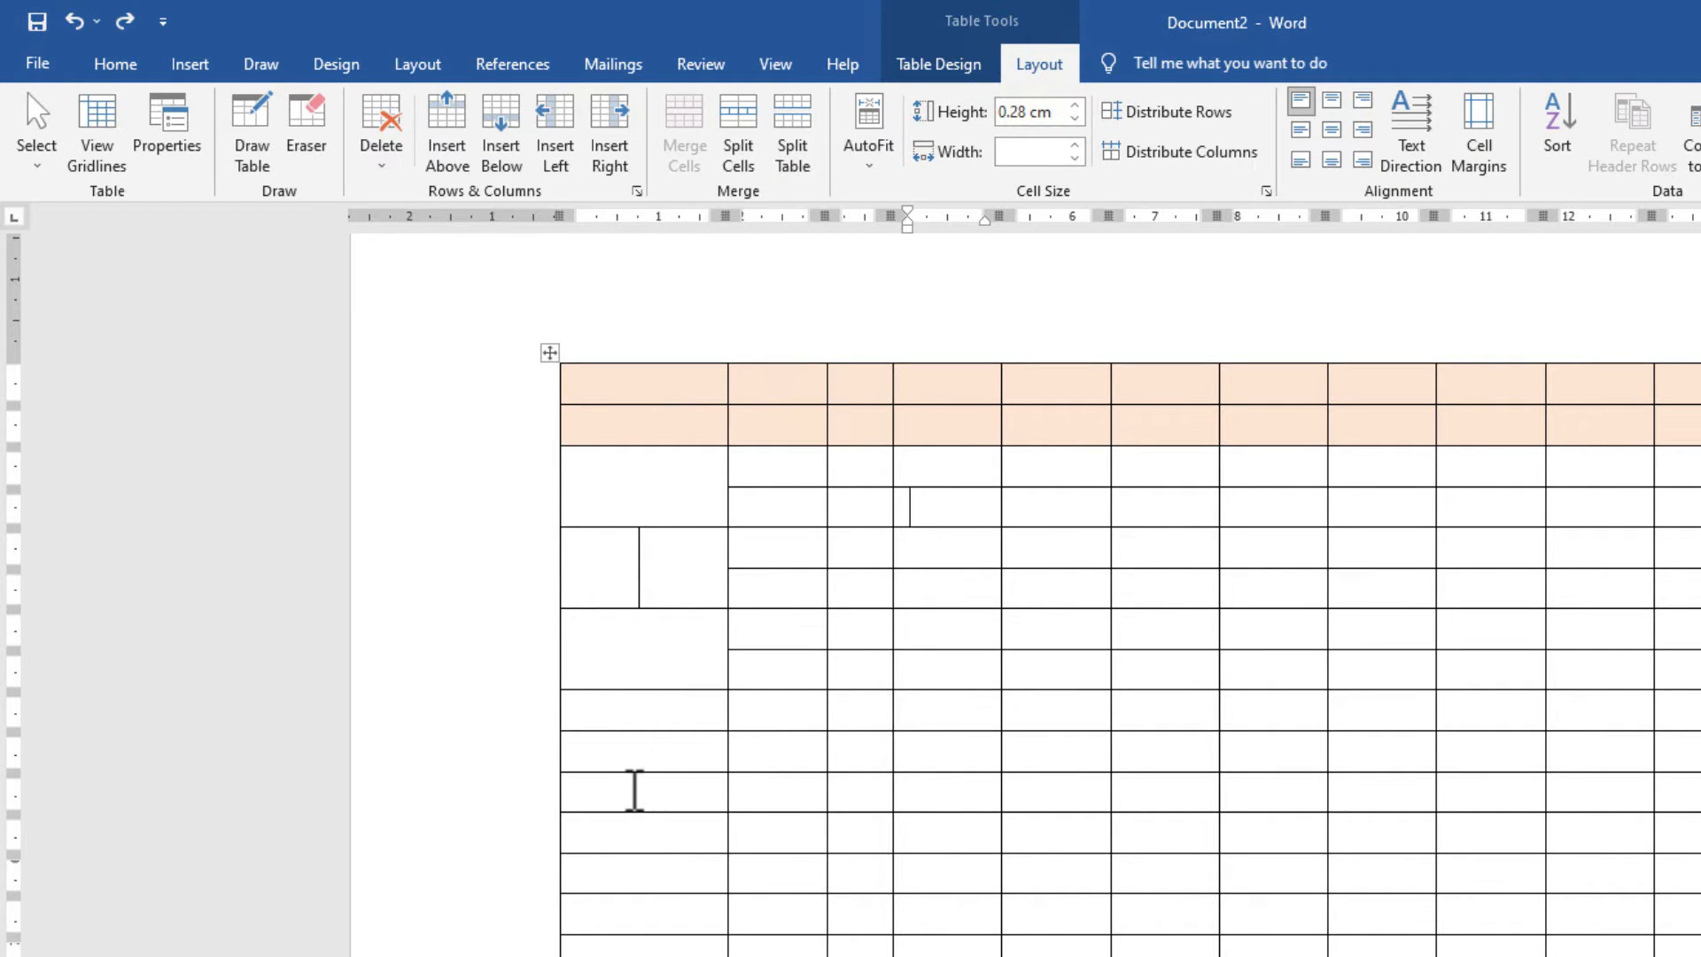
left_click(634, 790)
left_click(798, 111)
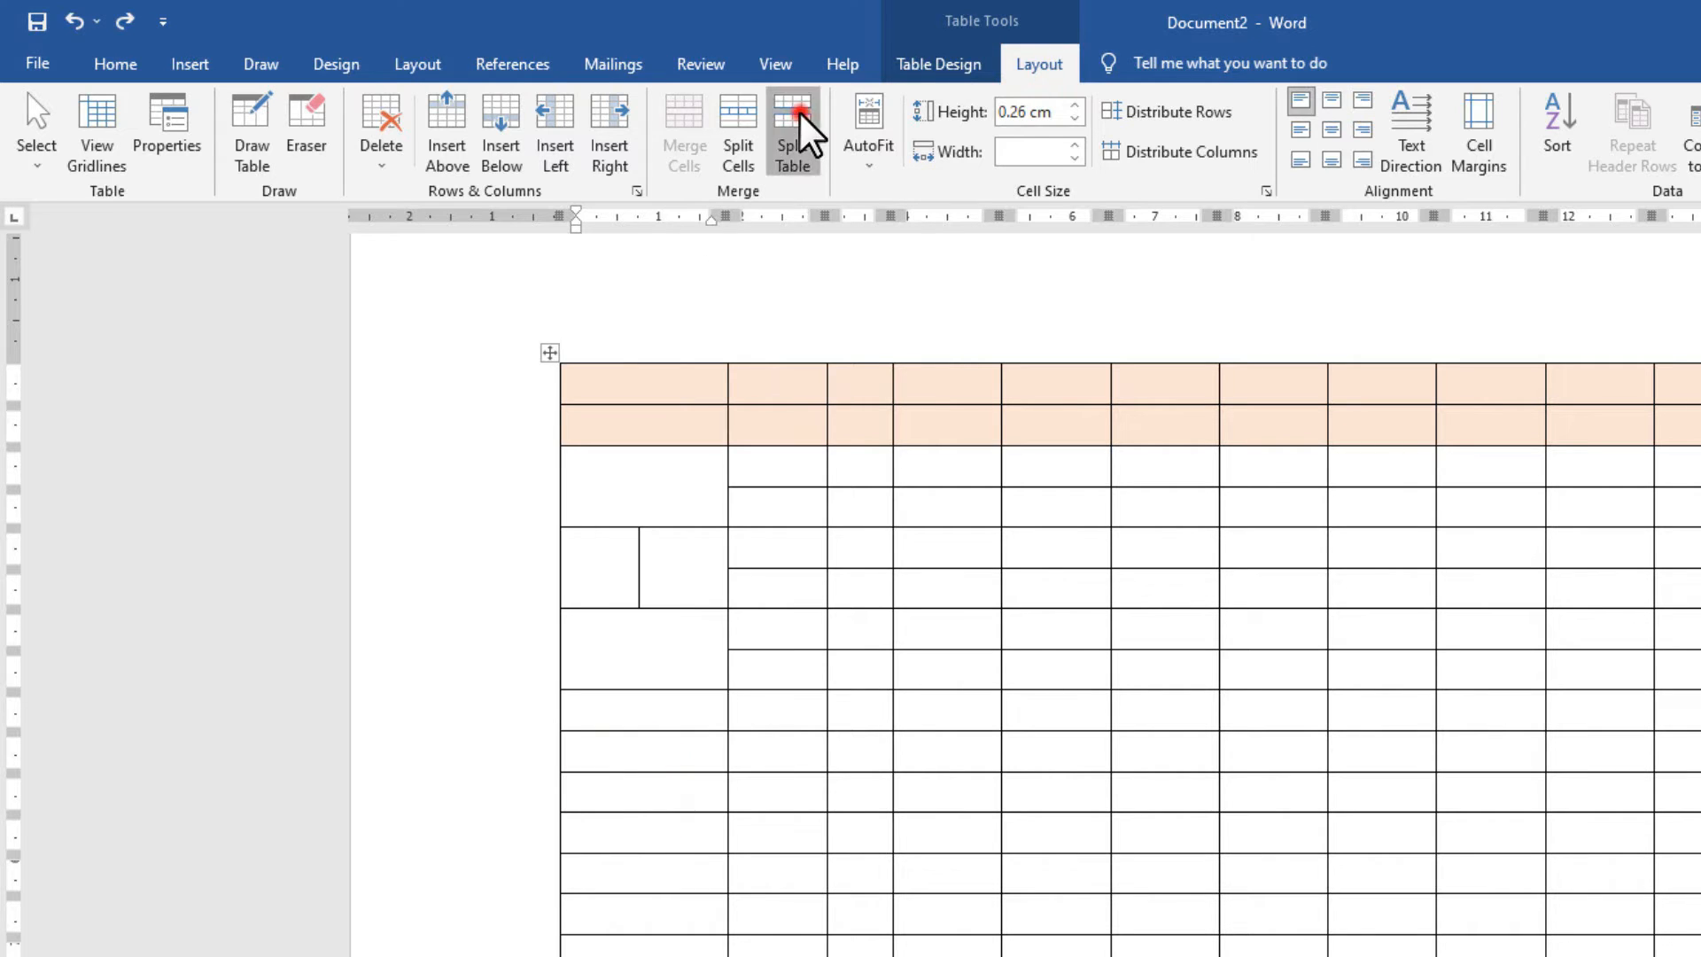
left_click(669, 722)
left_click(663, 853)
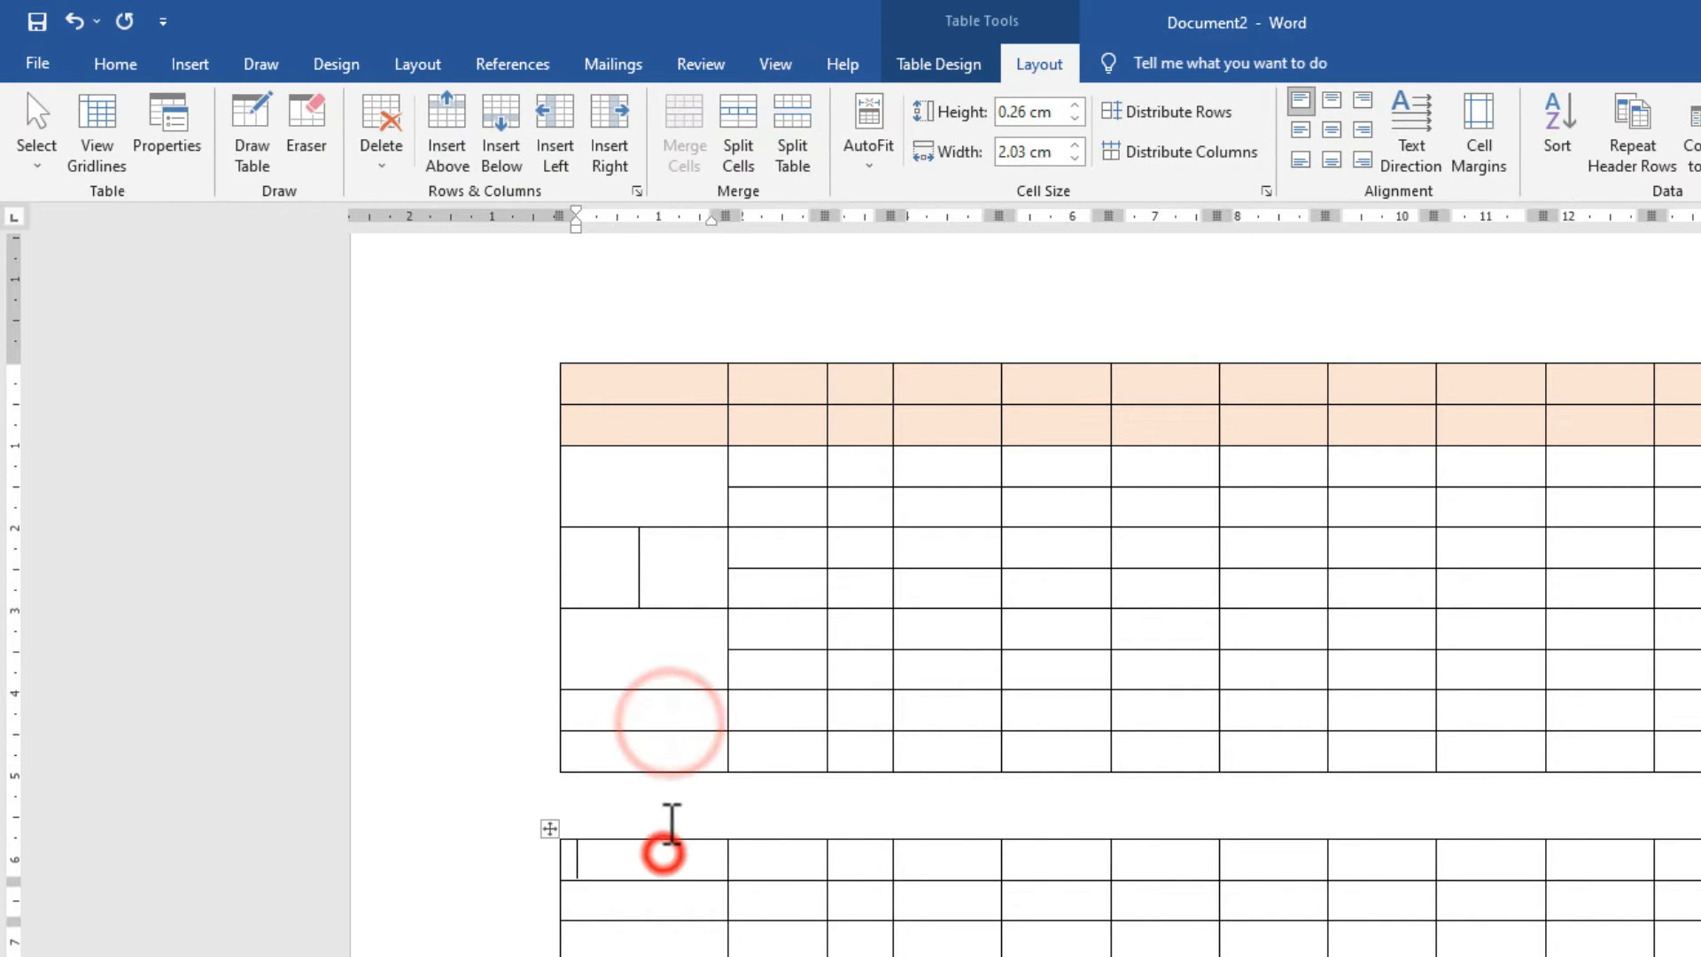
key("ctrl+z")
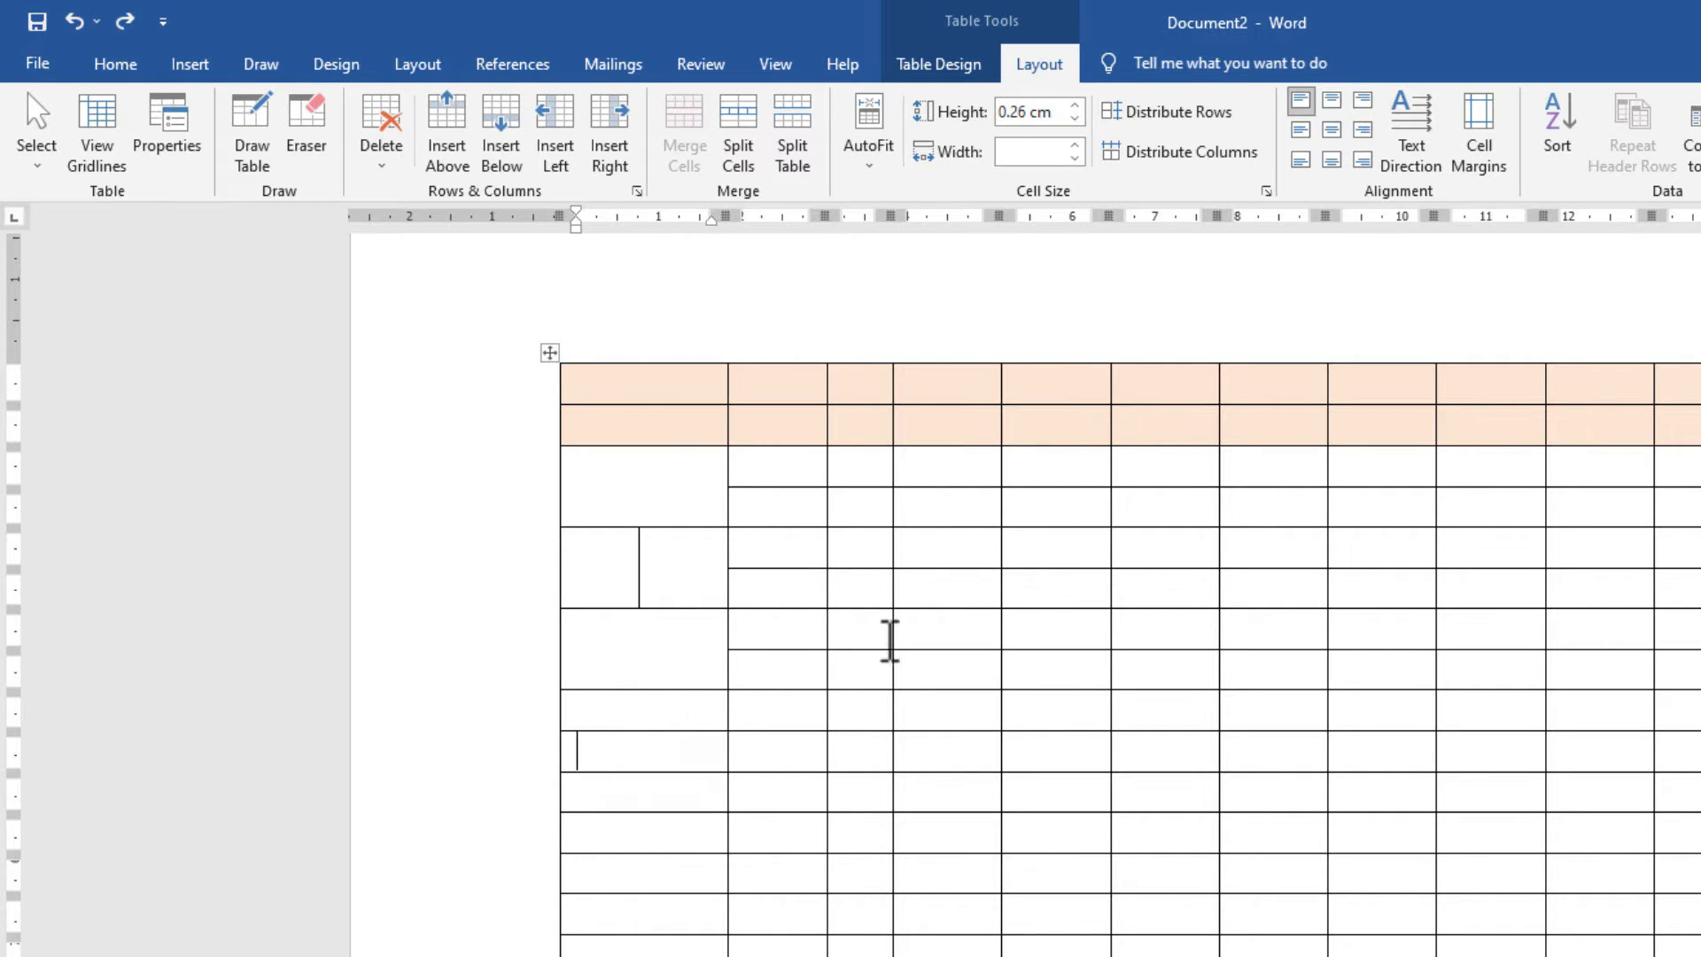
Type 'C TECH' in the merged first-column cell and centre it after trying other alignments.
left_click(646, 660)
type("C")
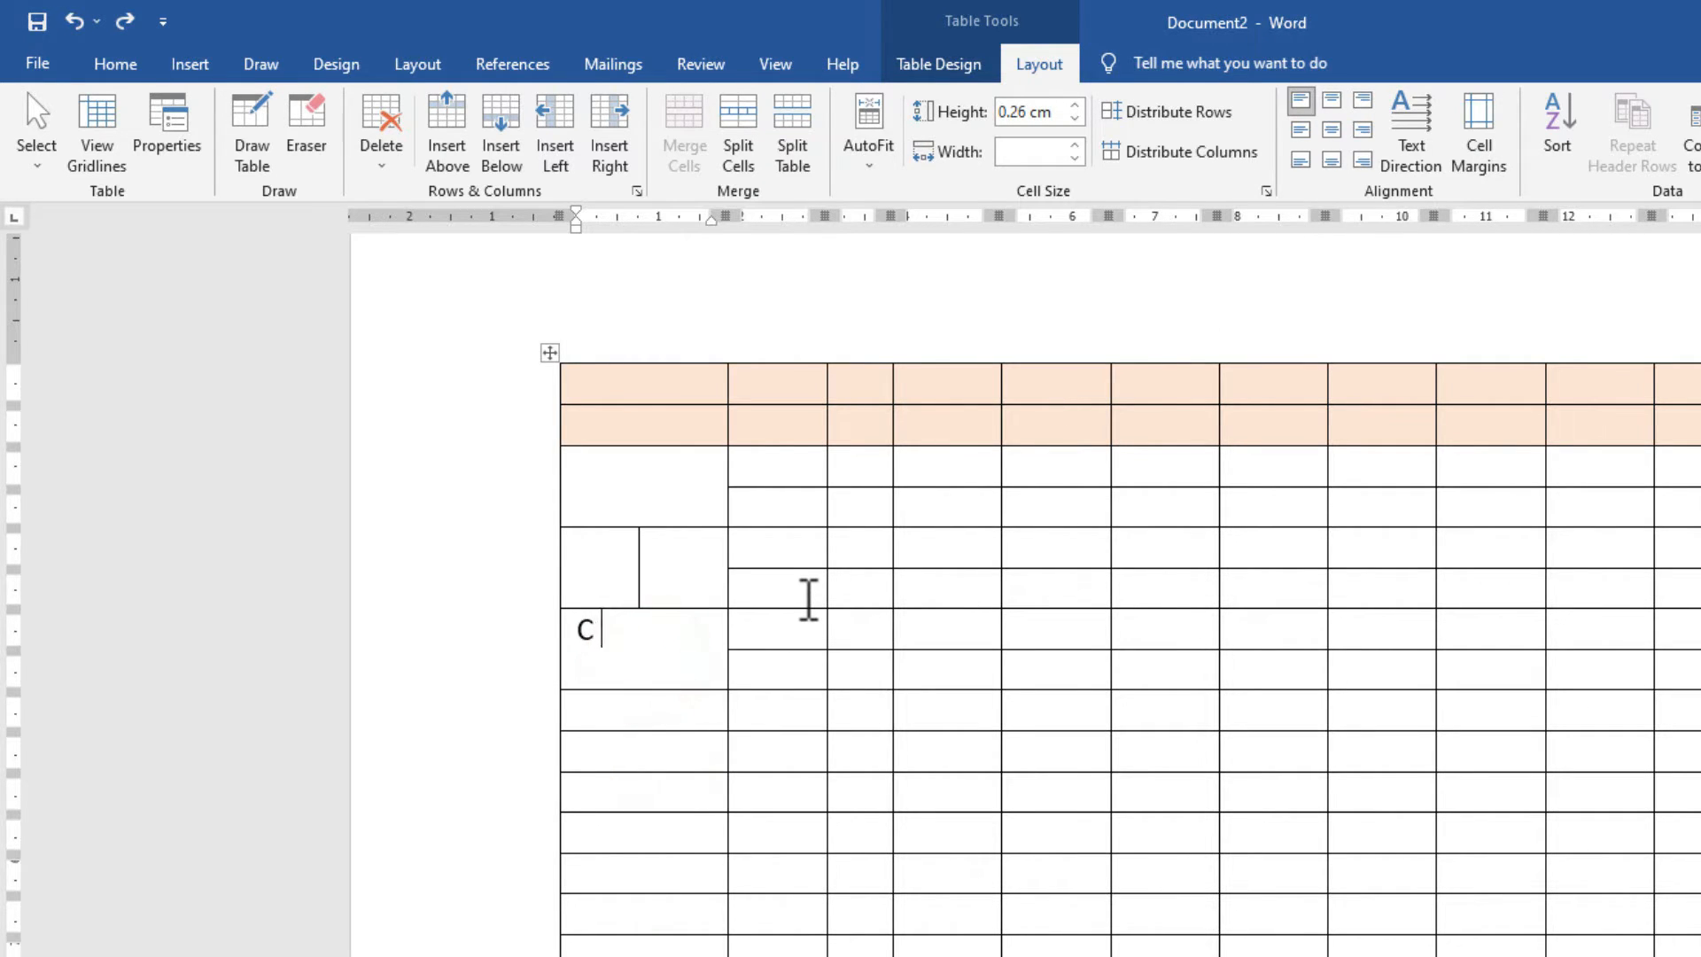
type(" TE")
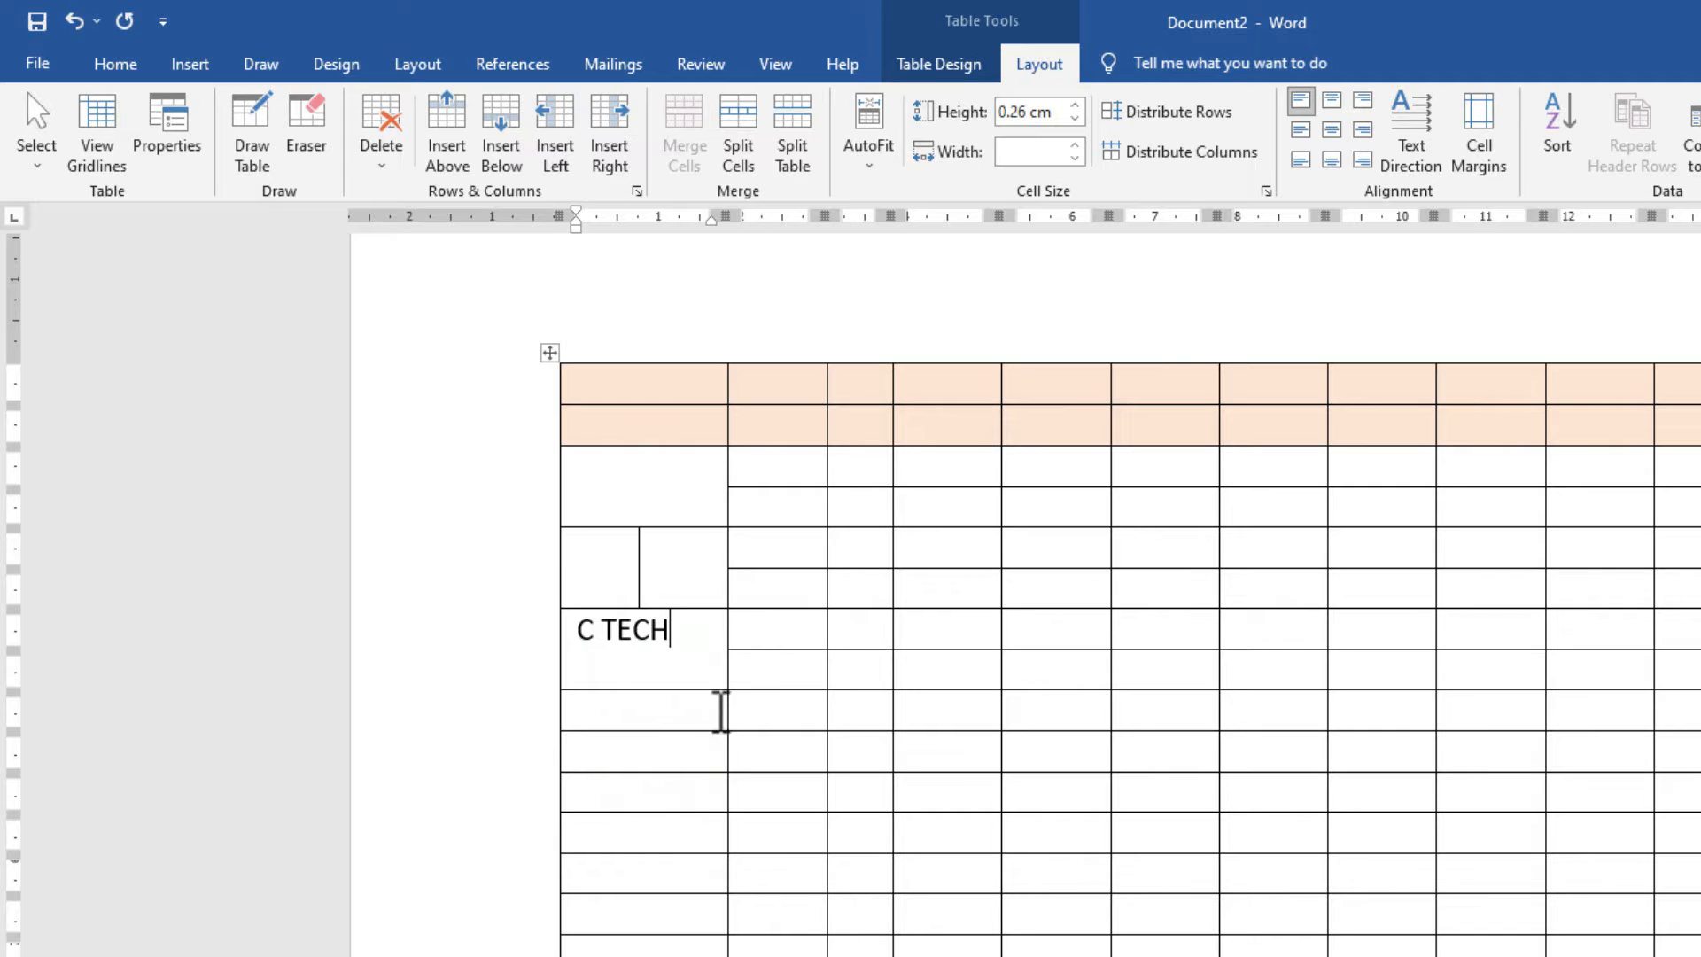
type("CH")
left_click(680, 714)
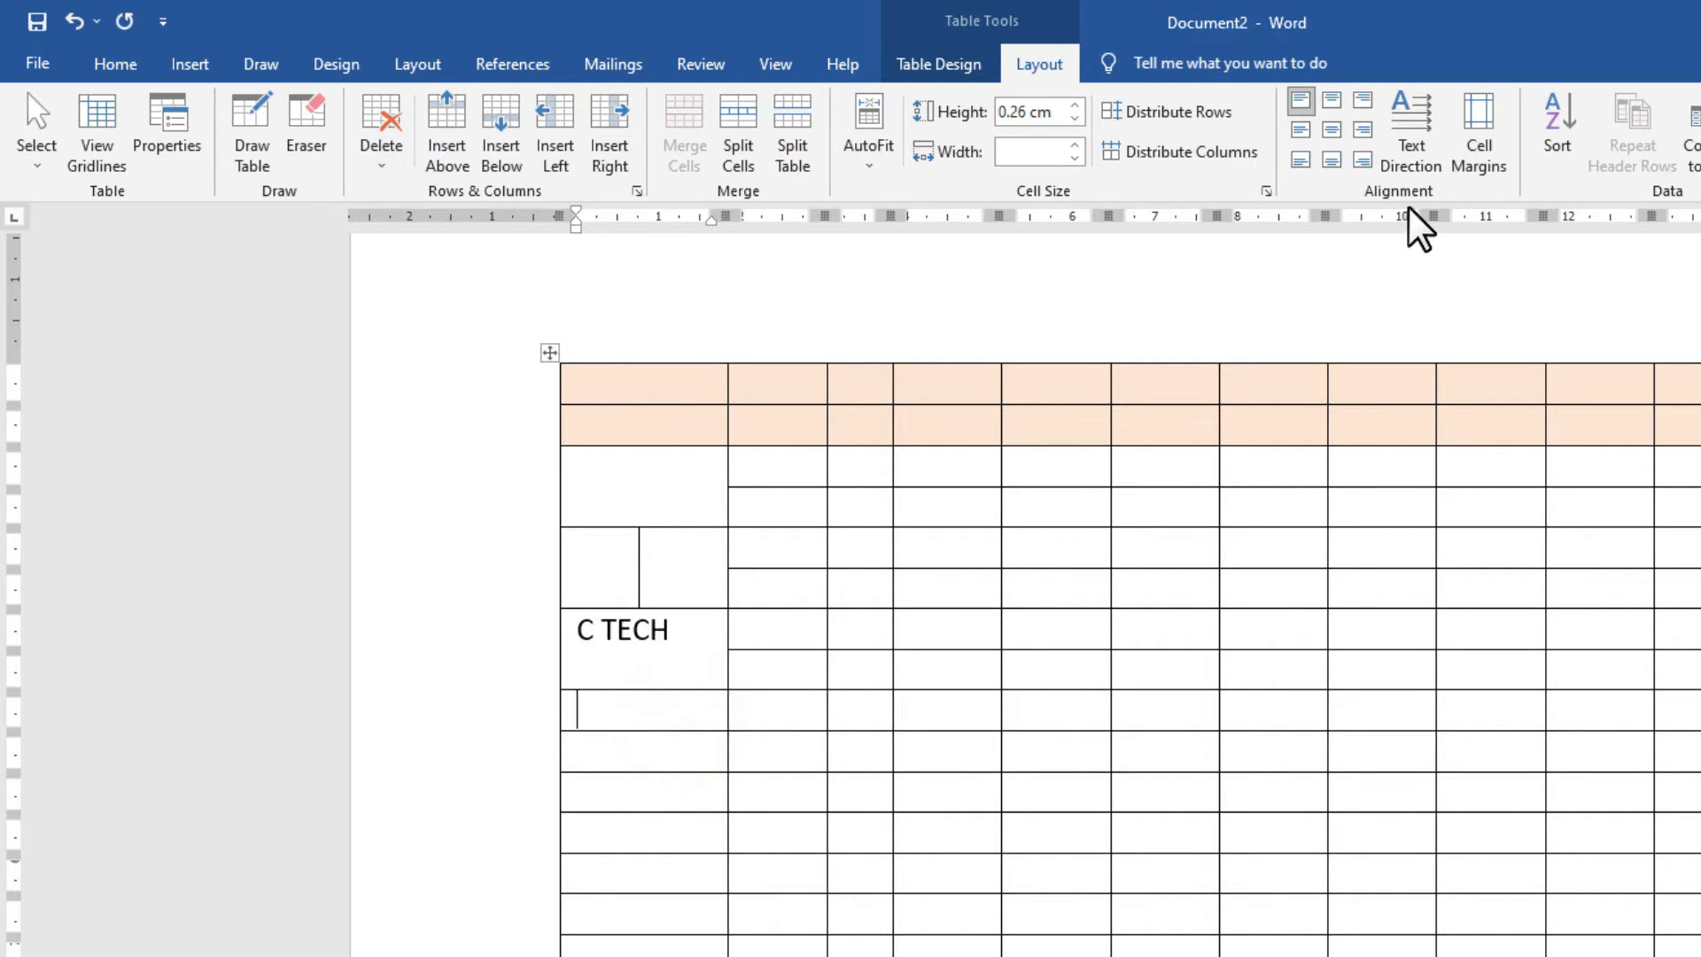
left_click(682, 654)
left_click(1331, 129)
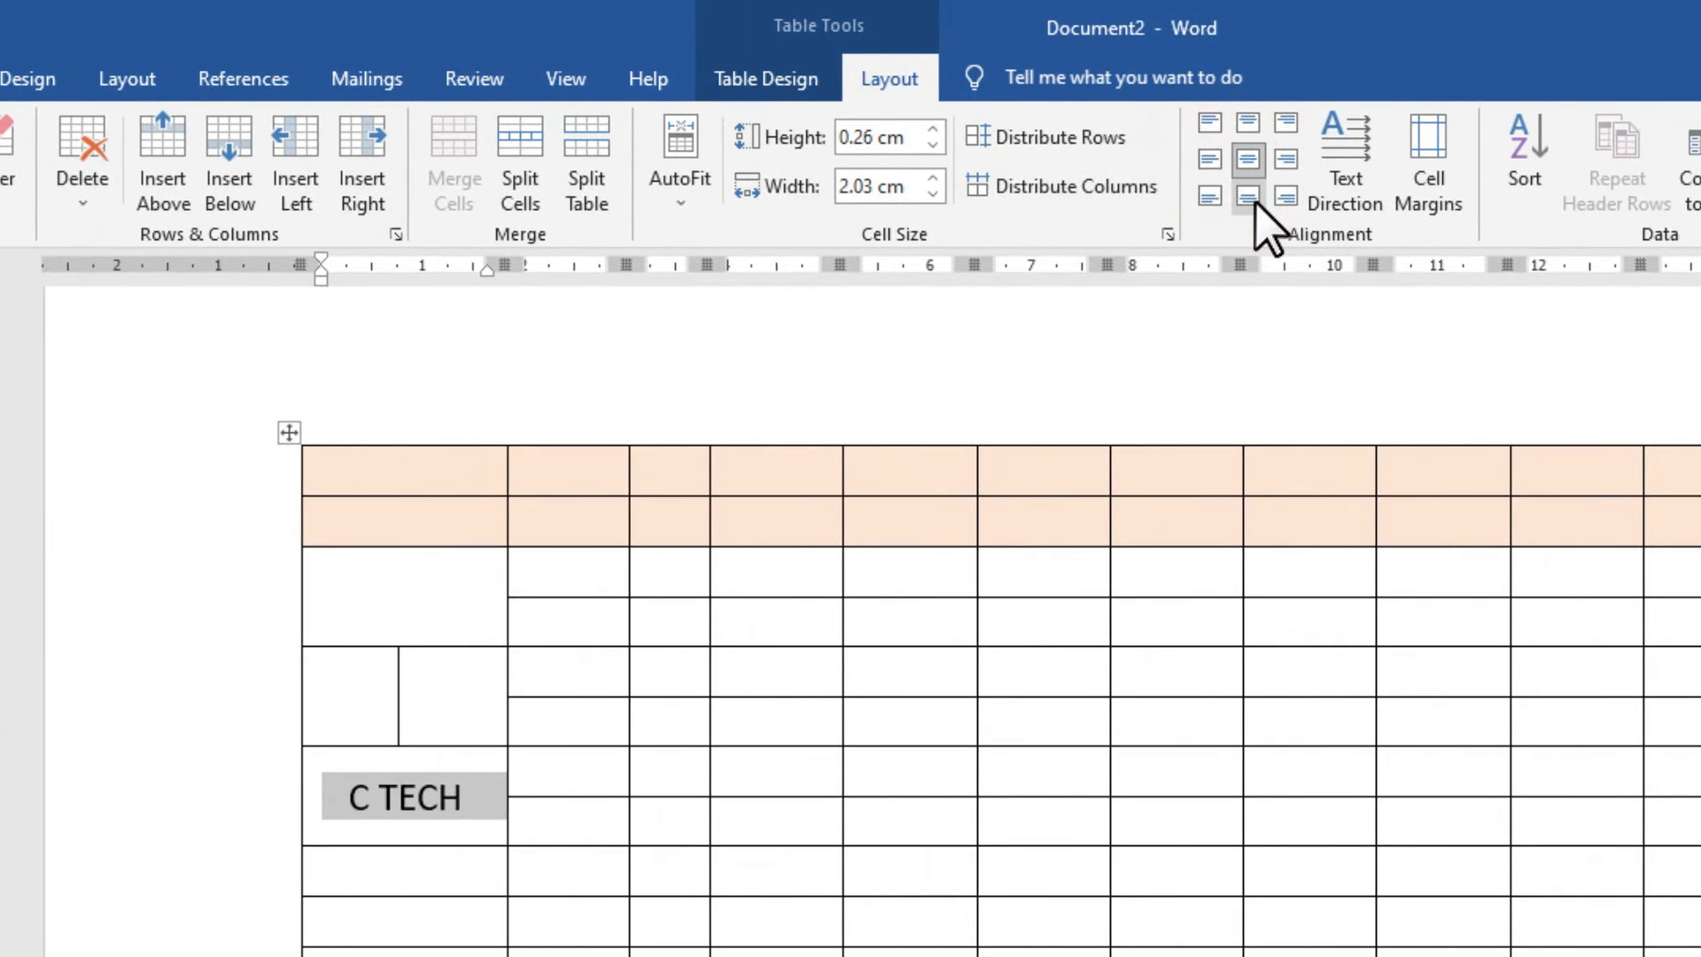
left_click(1250, 195)
left_click(1249, 126)
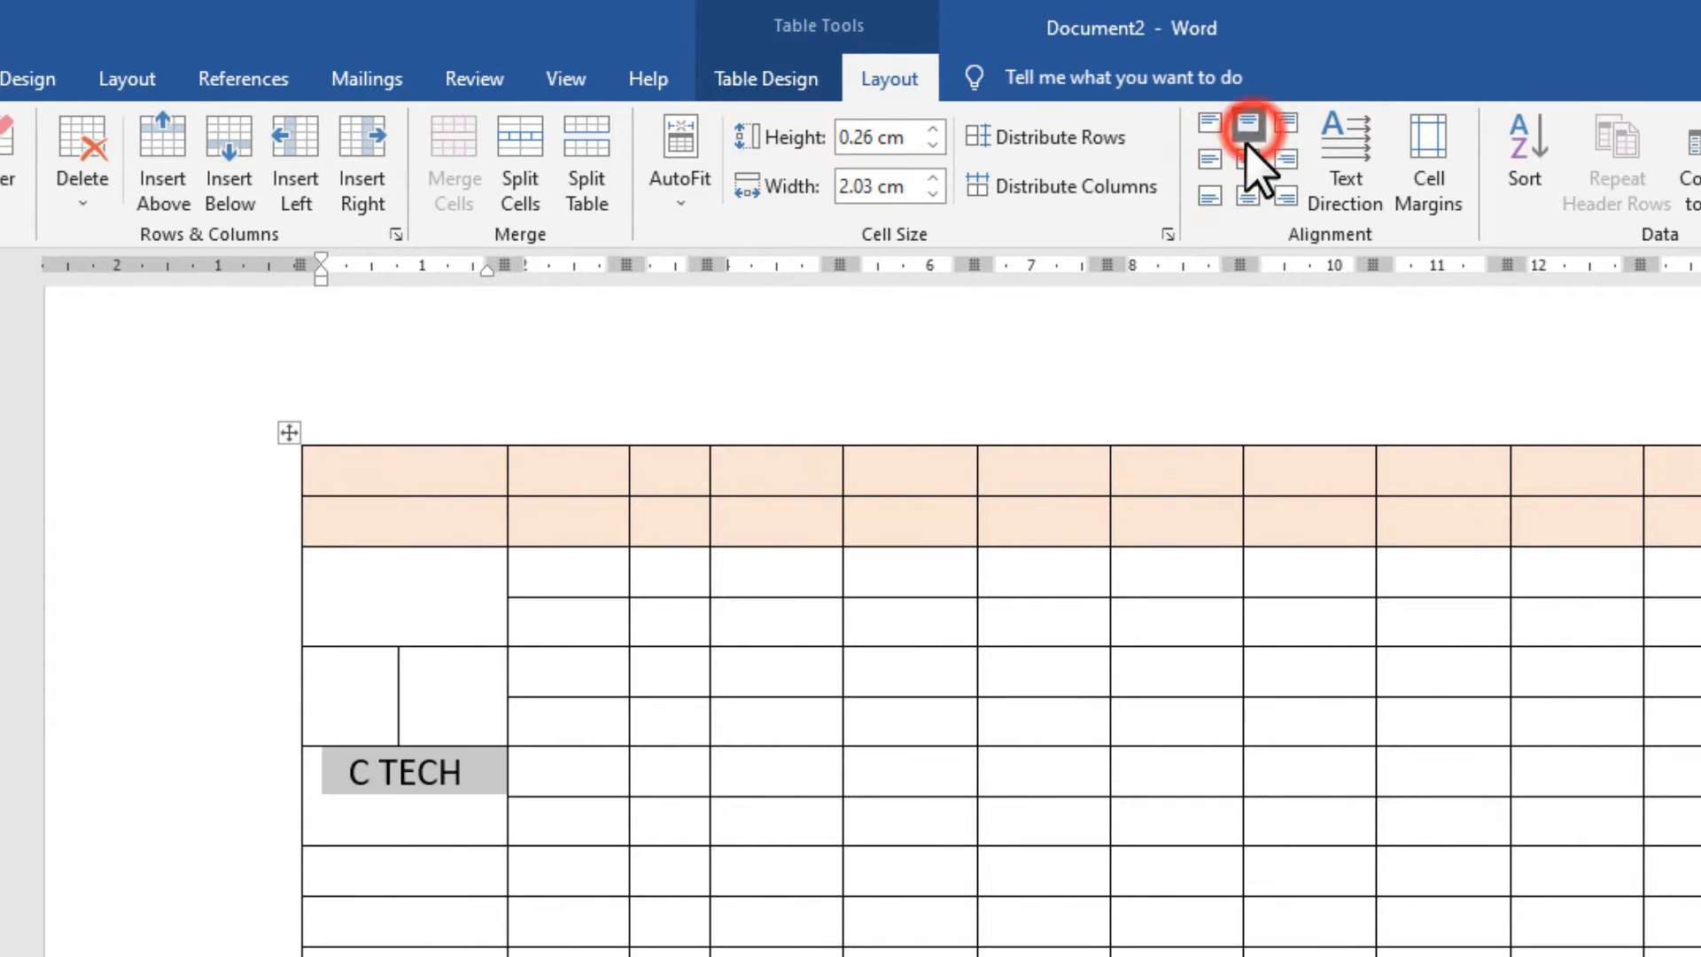
left_click(1208, 162)
left_click(1285, 159)
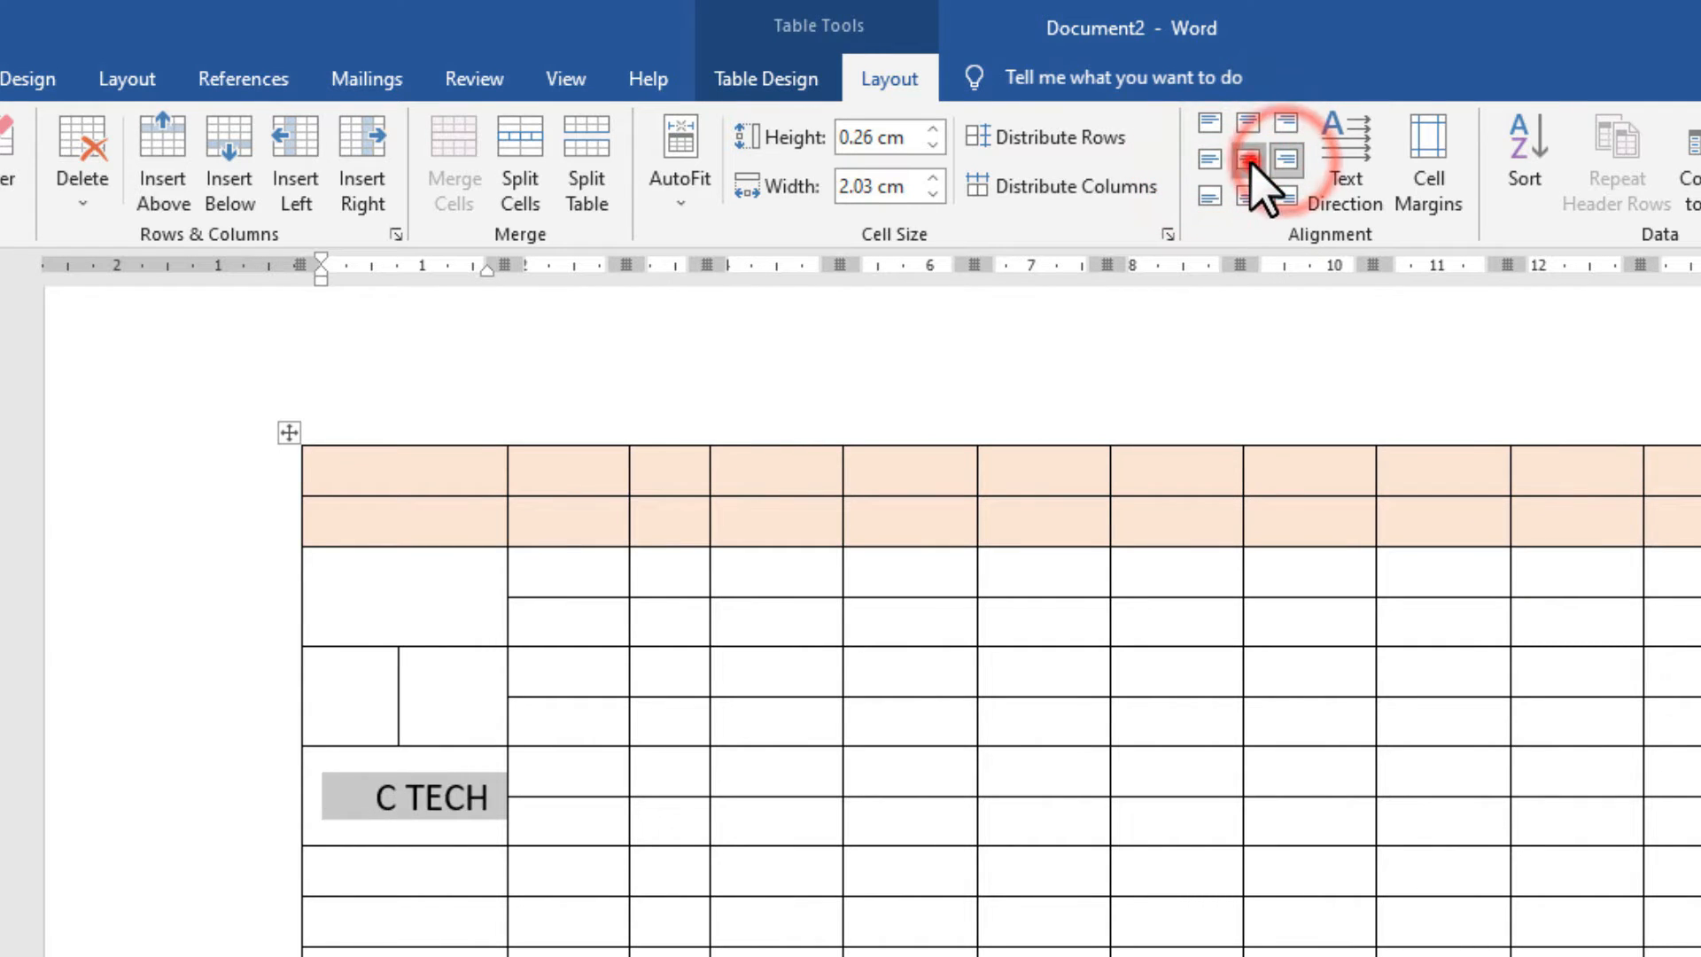
left_click(1248, 159)
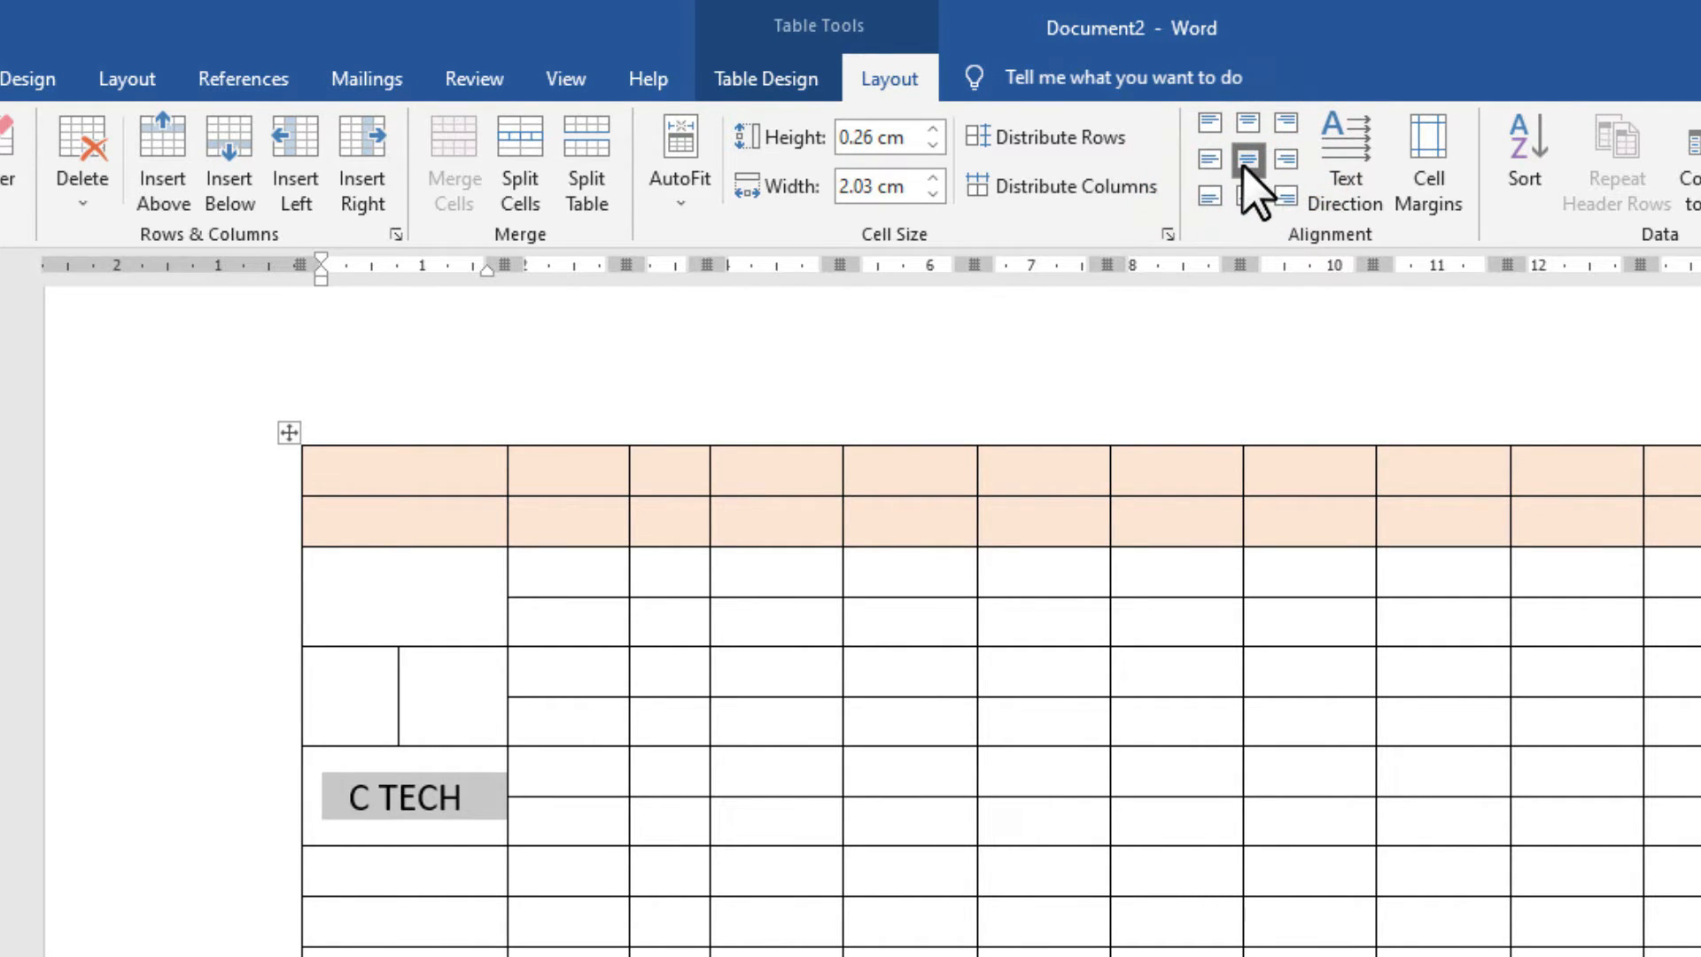
left_click(488, 793)
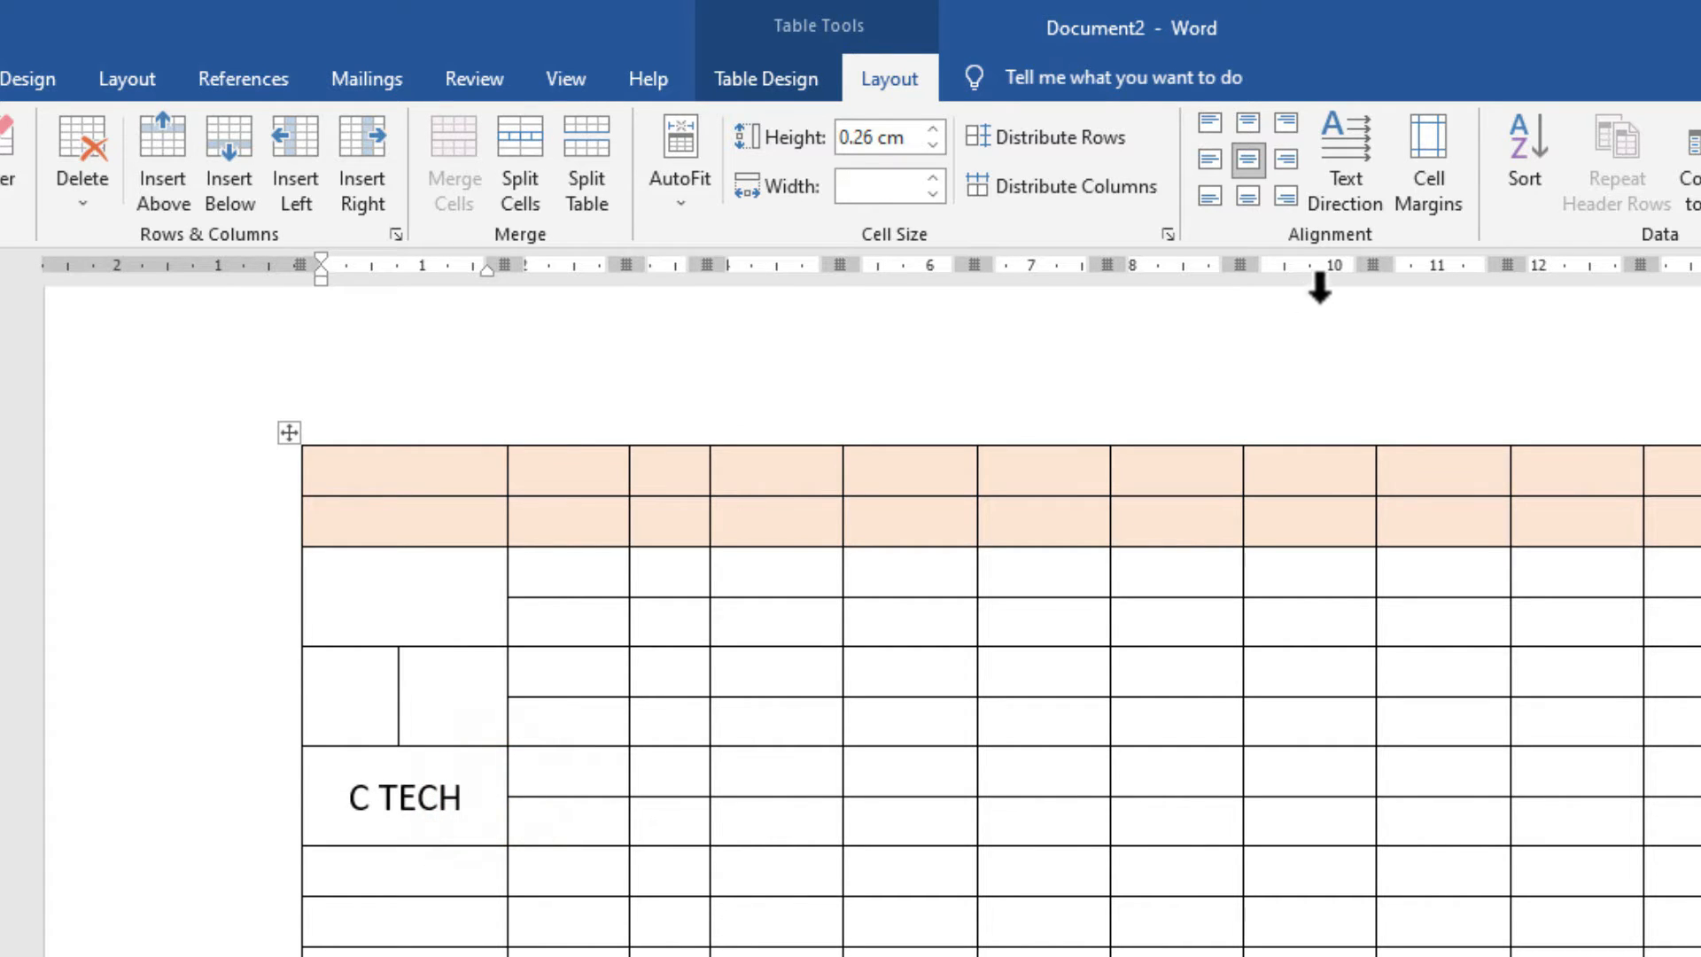
Rotate C TECH vertically, make its row taller, and cycle through text directions.
left_click(1340, 177)
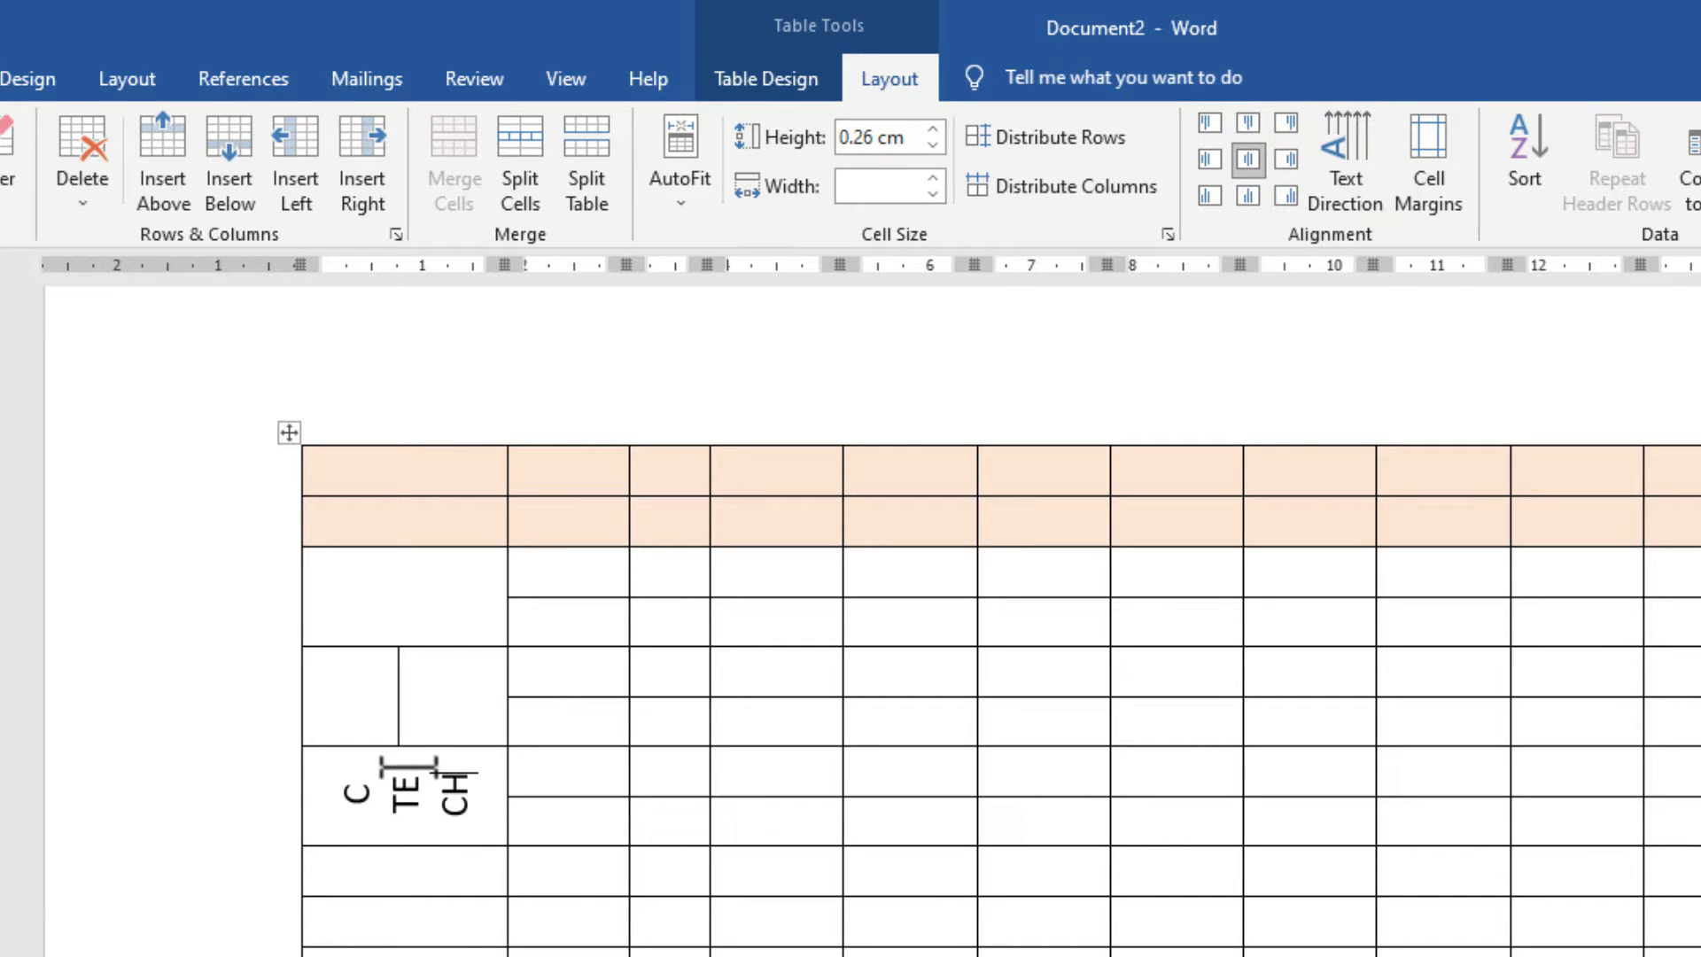
left_click_drag(421, 749, 439, 603)
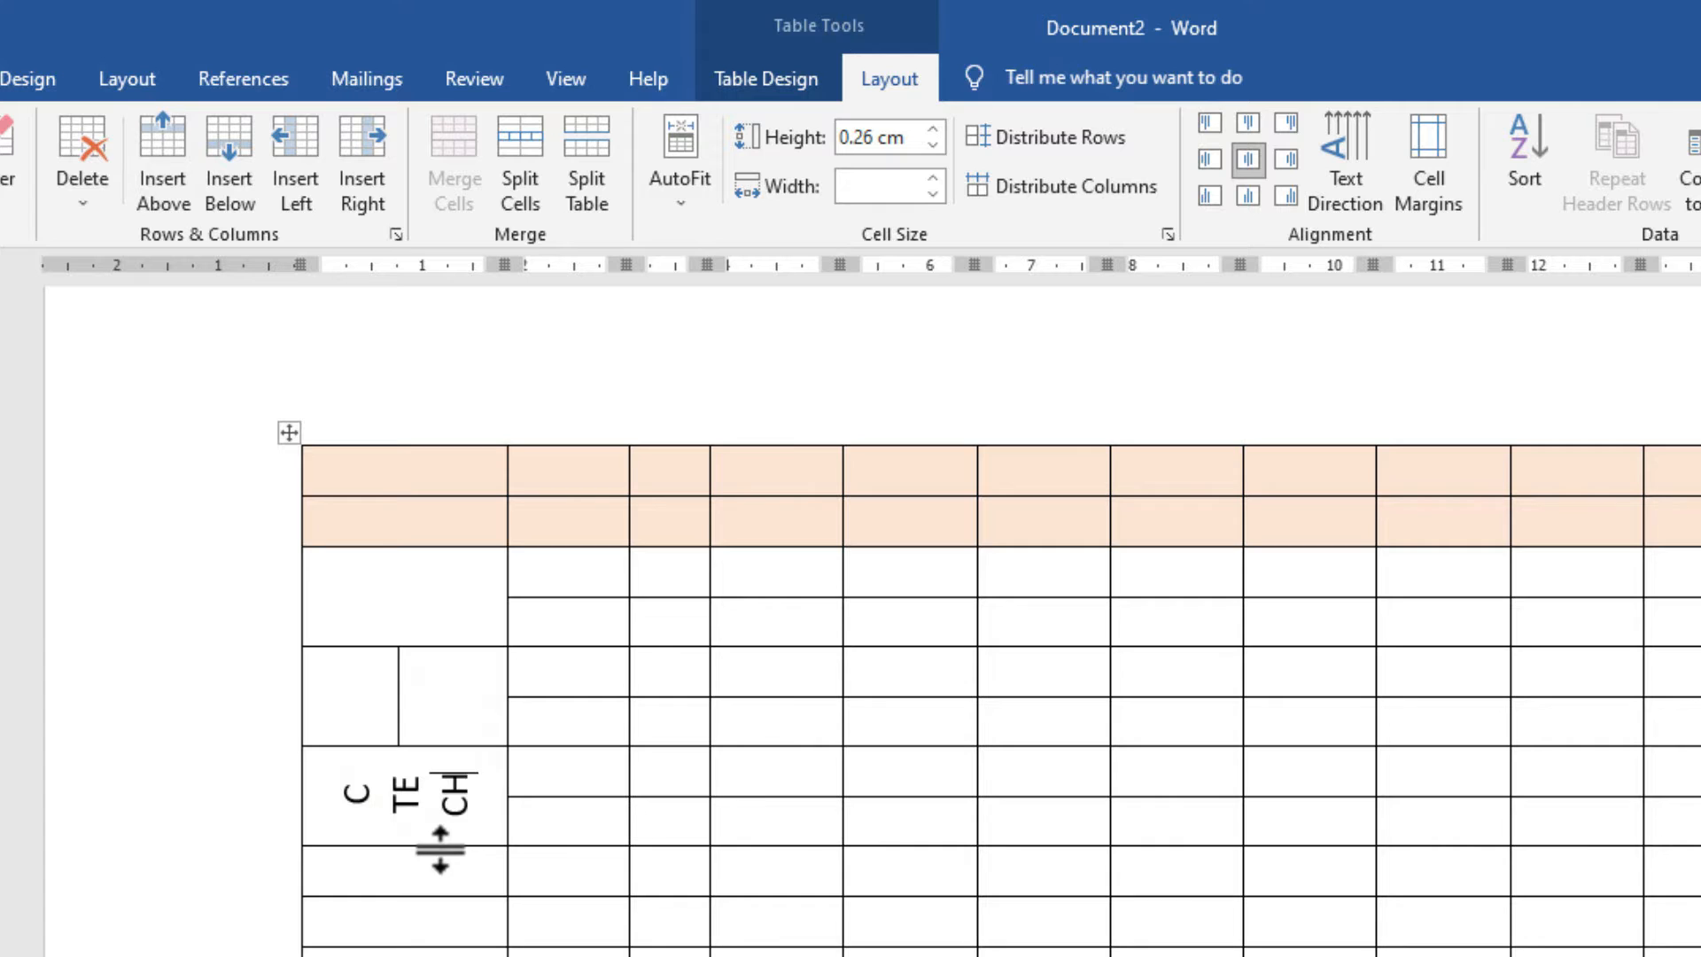
left_click_drag(440, 848, 450, 927)
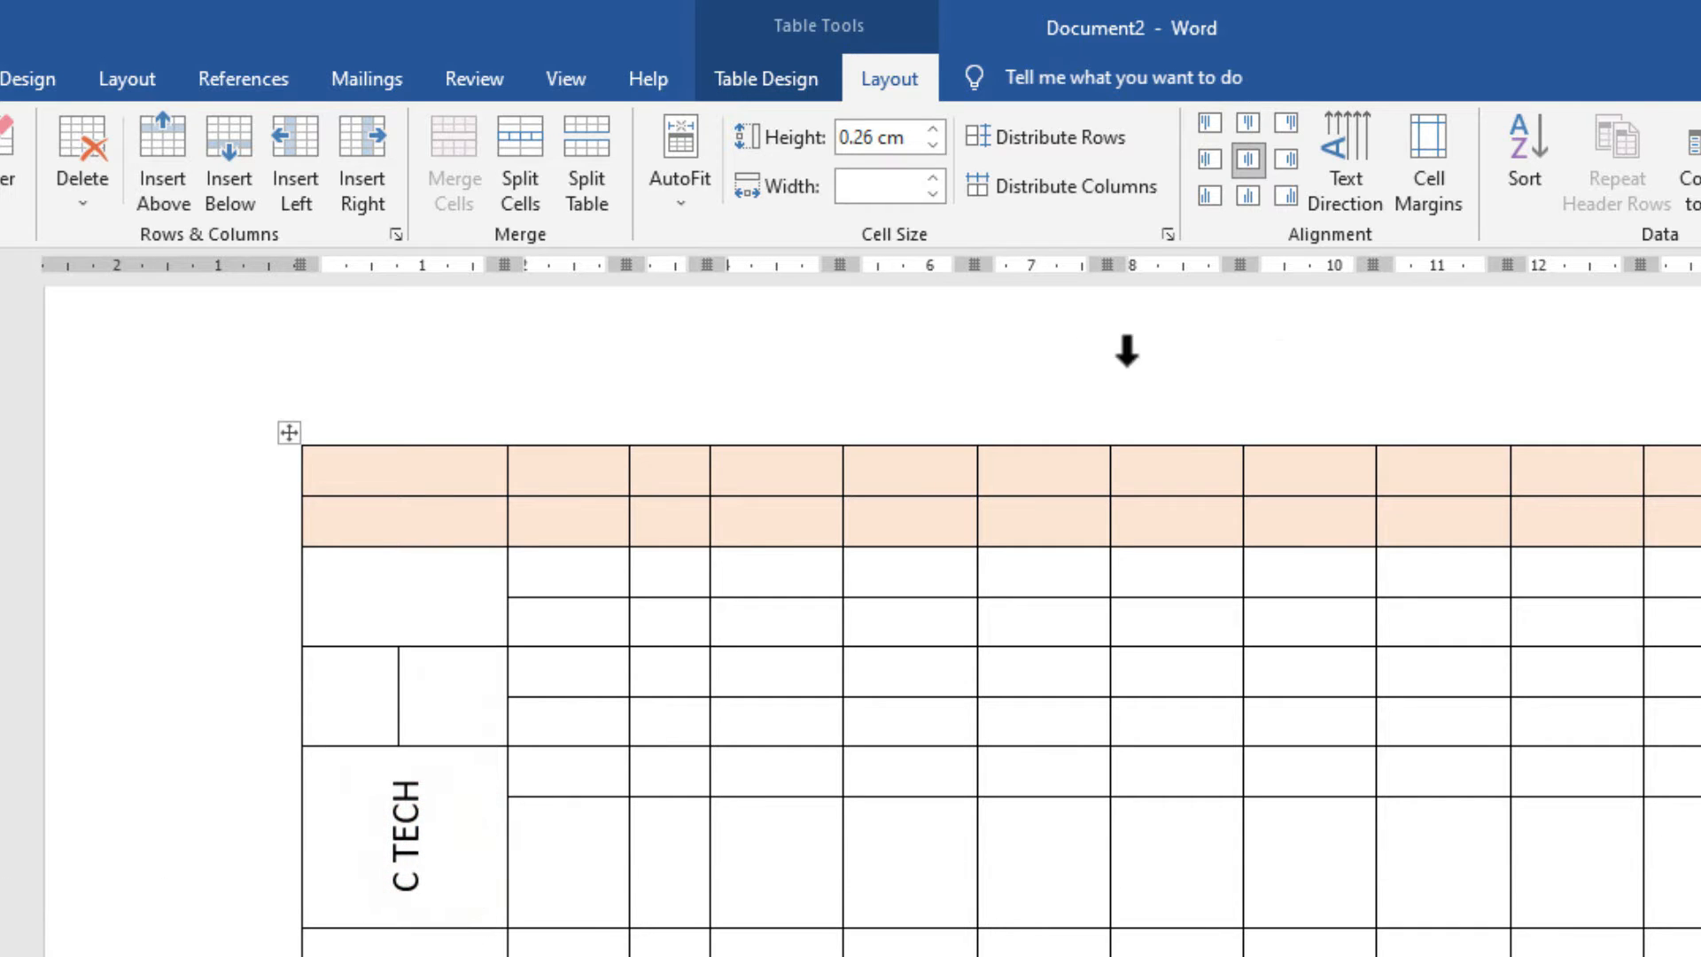
left_click(1364, 179)
left_click(1363, 179)
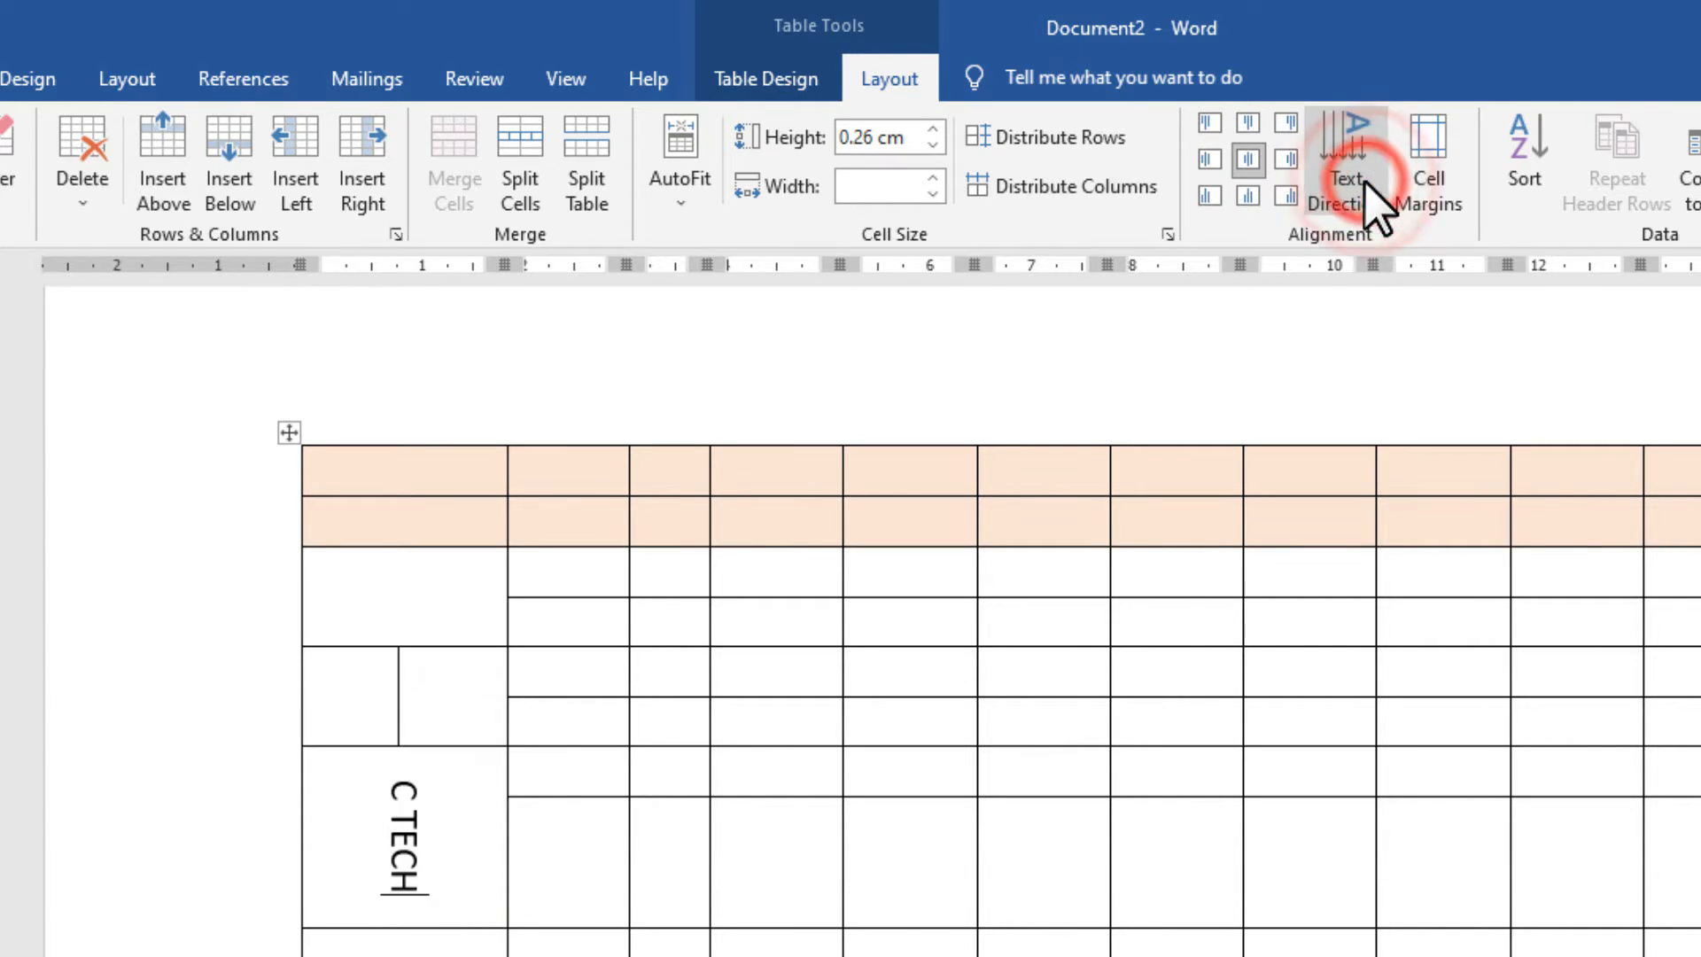
left_click(1346, 175)
left_click(1344, 175)
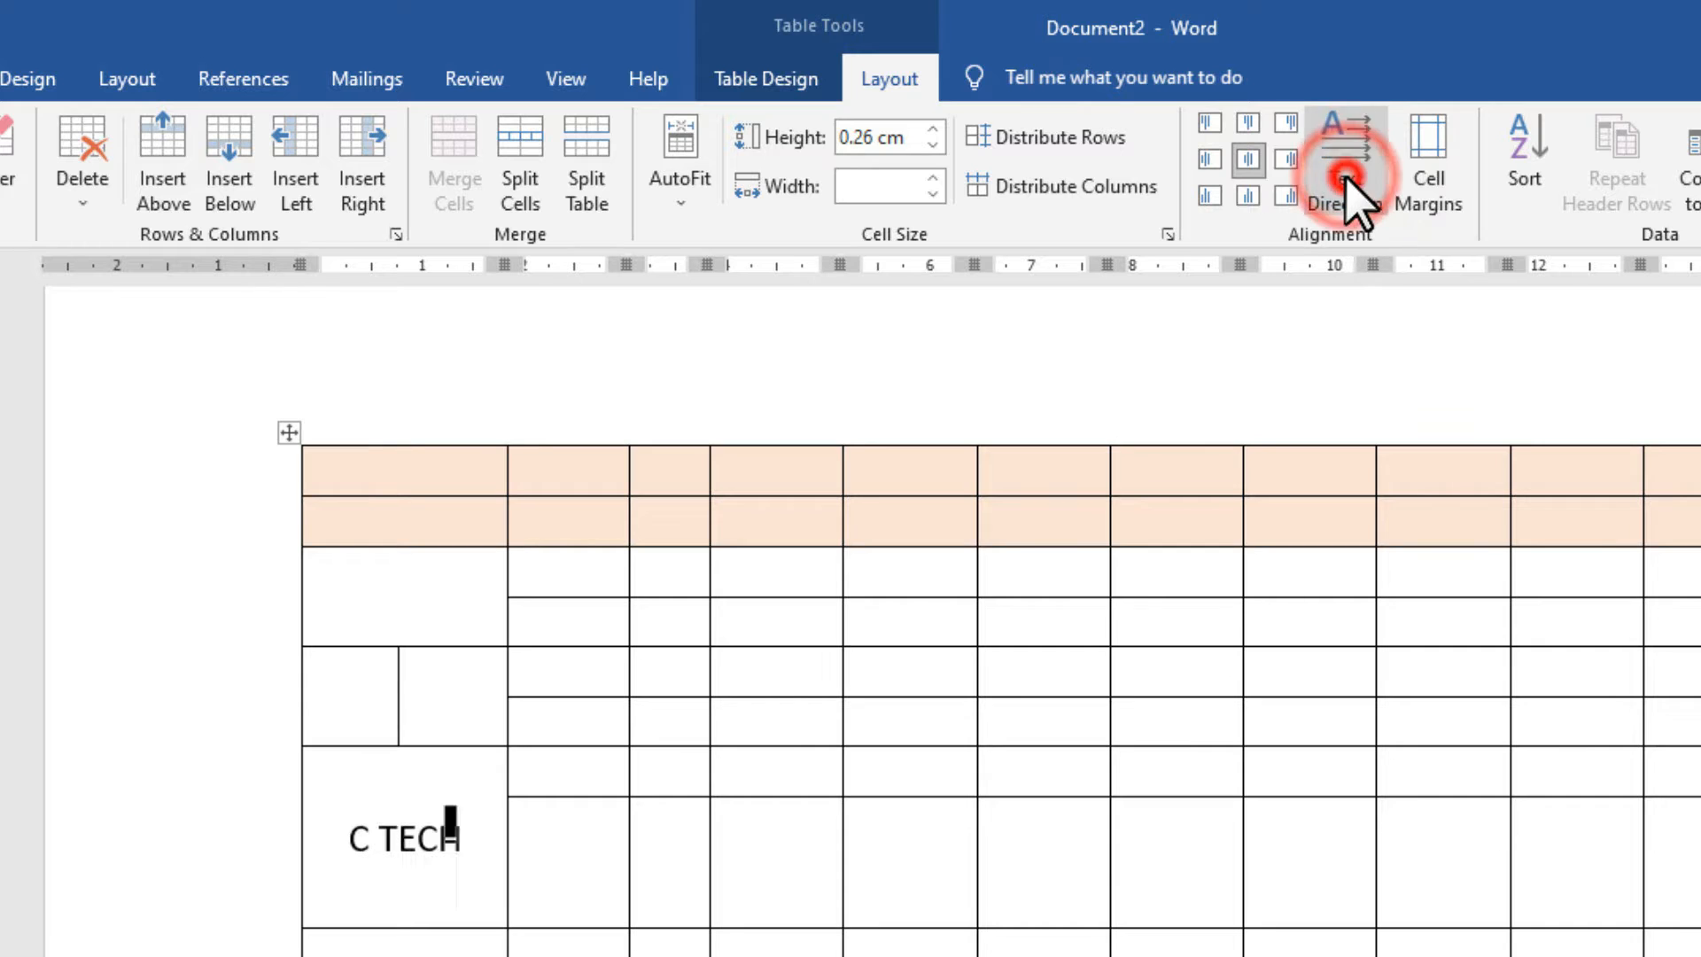
left_click(1345, 175)
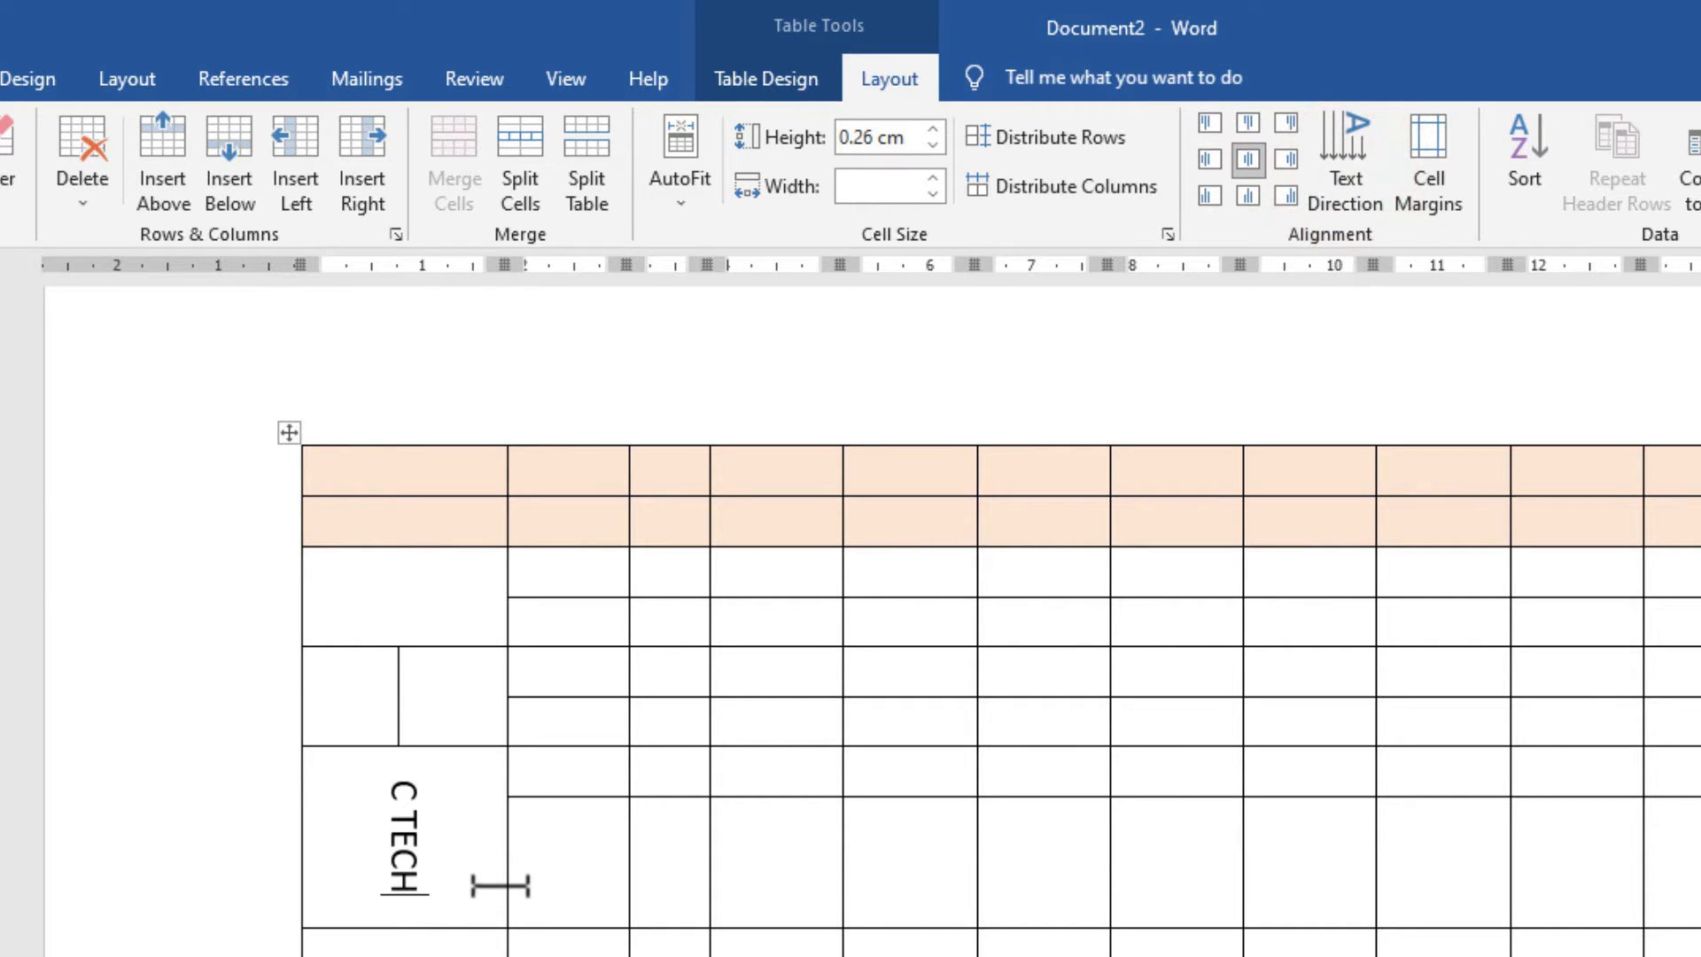
Narrow the C TECH column, set the text back to horizontal, and open the cell margin settings.
mouse_move(505, 884)
left_mouse_down()
mouse_move(394, 876)
mouse_move(529, 868)
left_mouse_up()
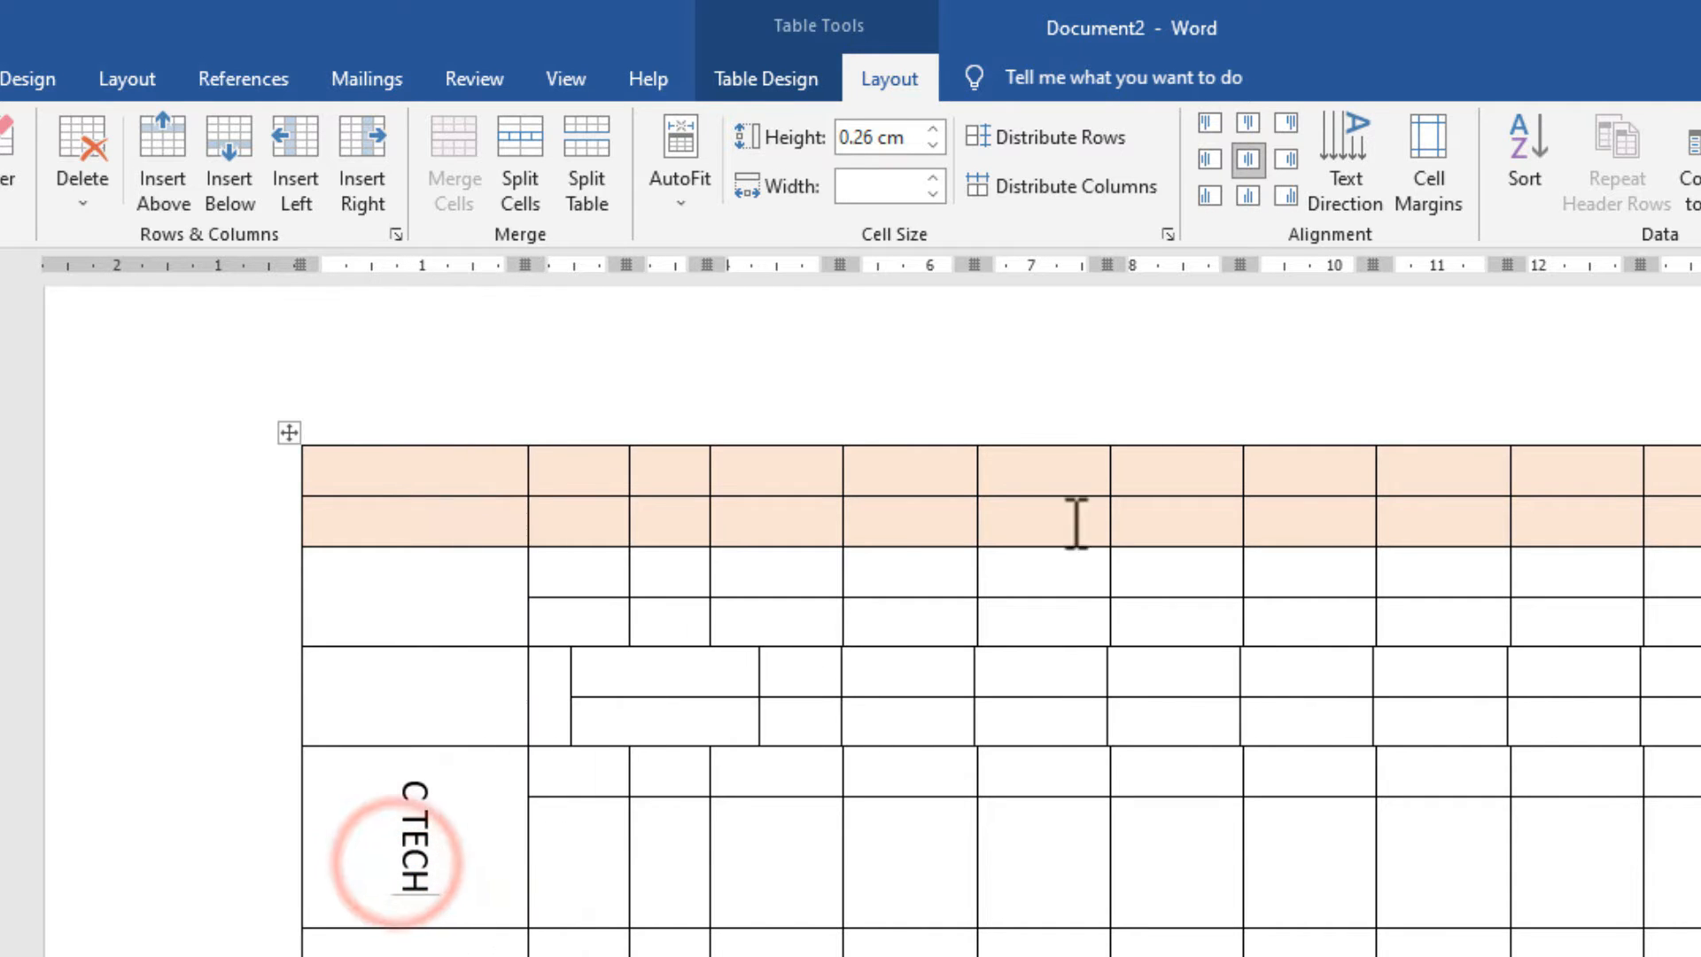
left_click(1348, 188)
left_click(1348, 188)
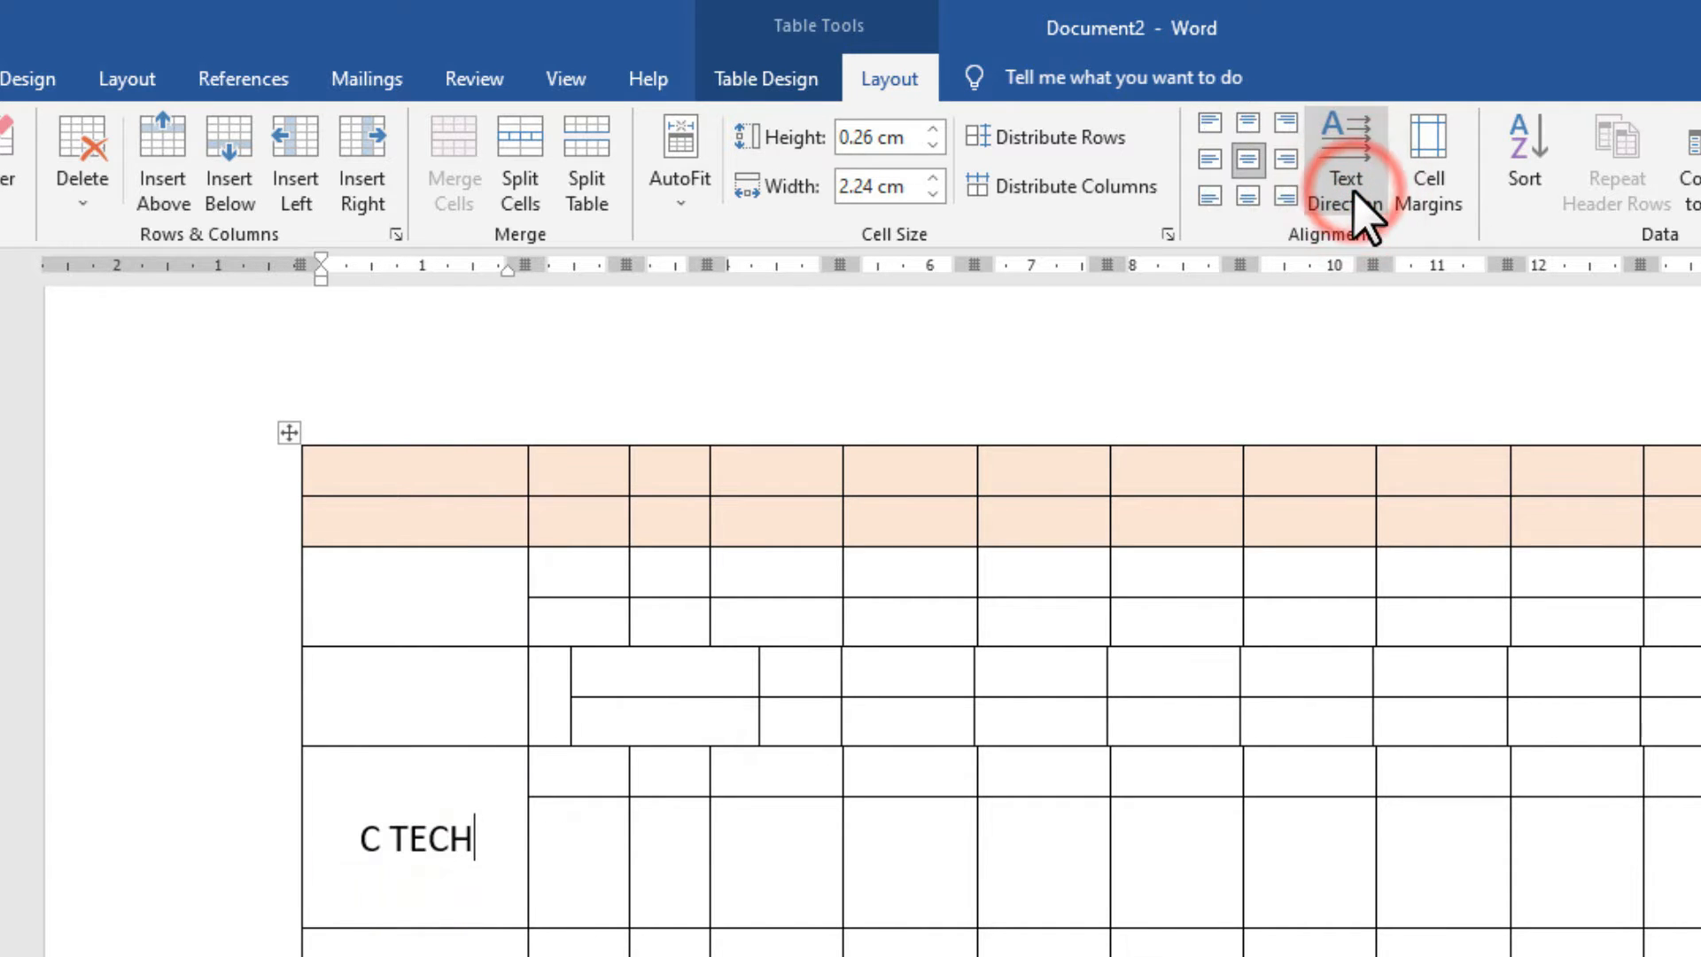
left_click(1430, 181)
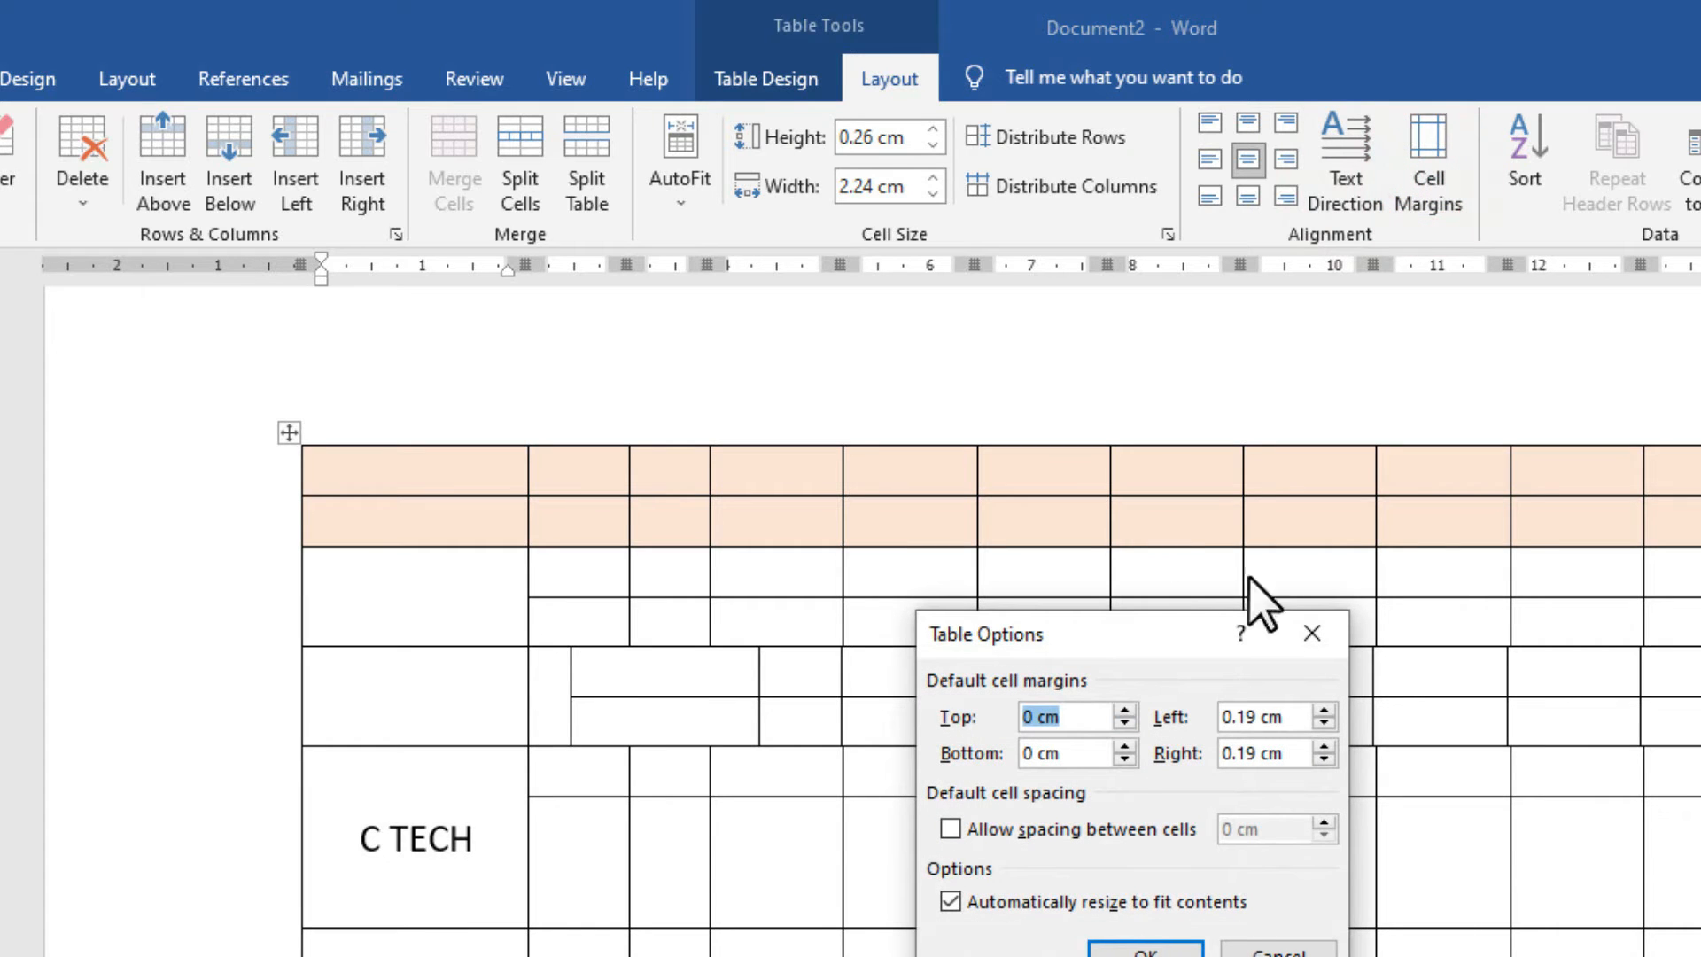
left_click(1312, 633)
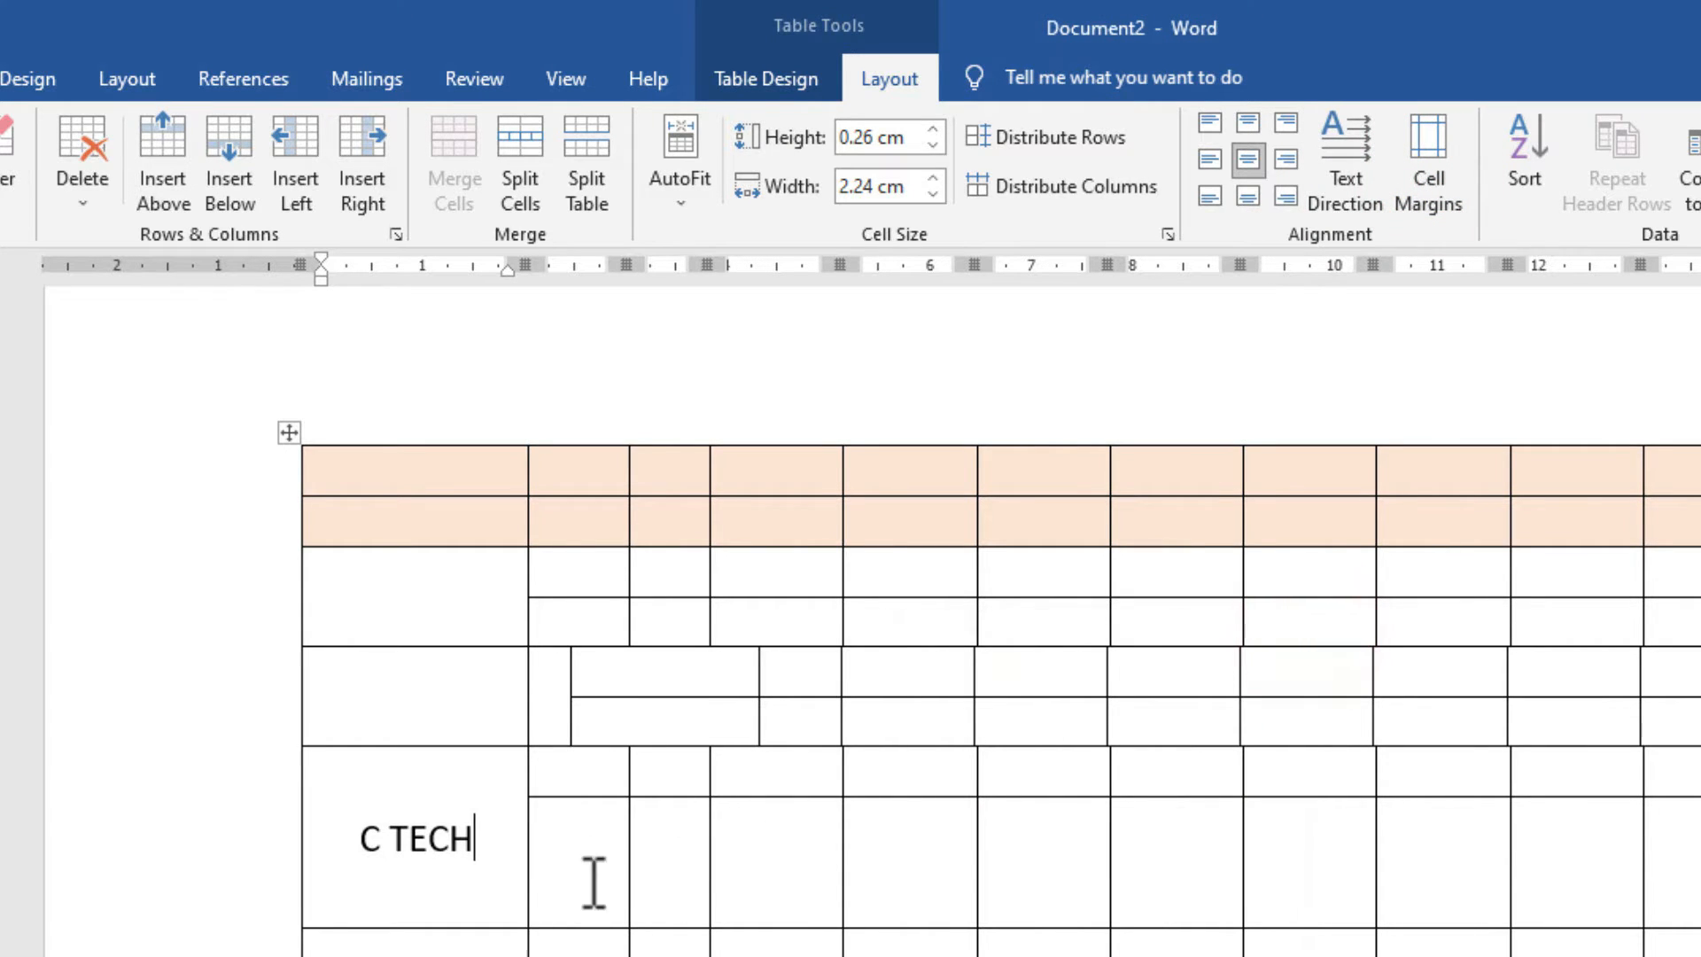
left_click(525, 871)
mouse_move(527, 872)
left_mouse_down()
mouse_move(502, 871)
mouse_move(529, 863)
left_mouse_up()
left_click(511, 861)
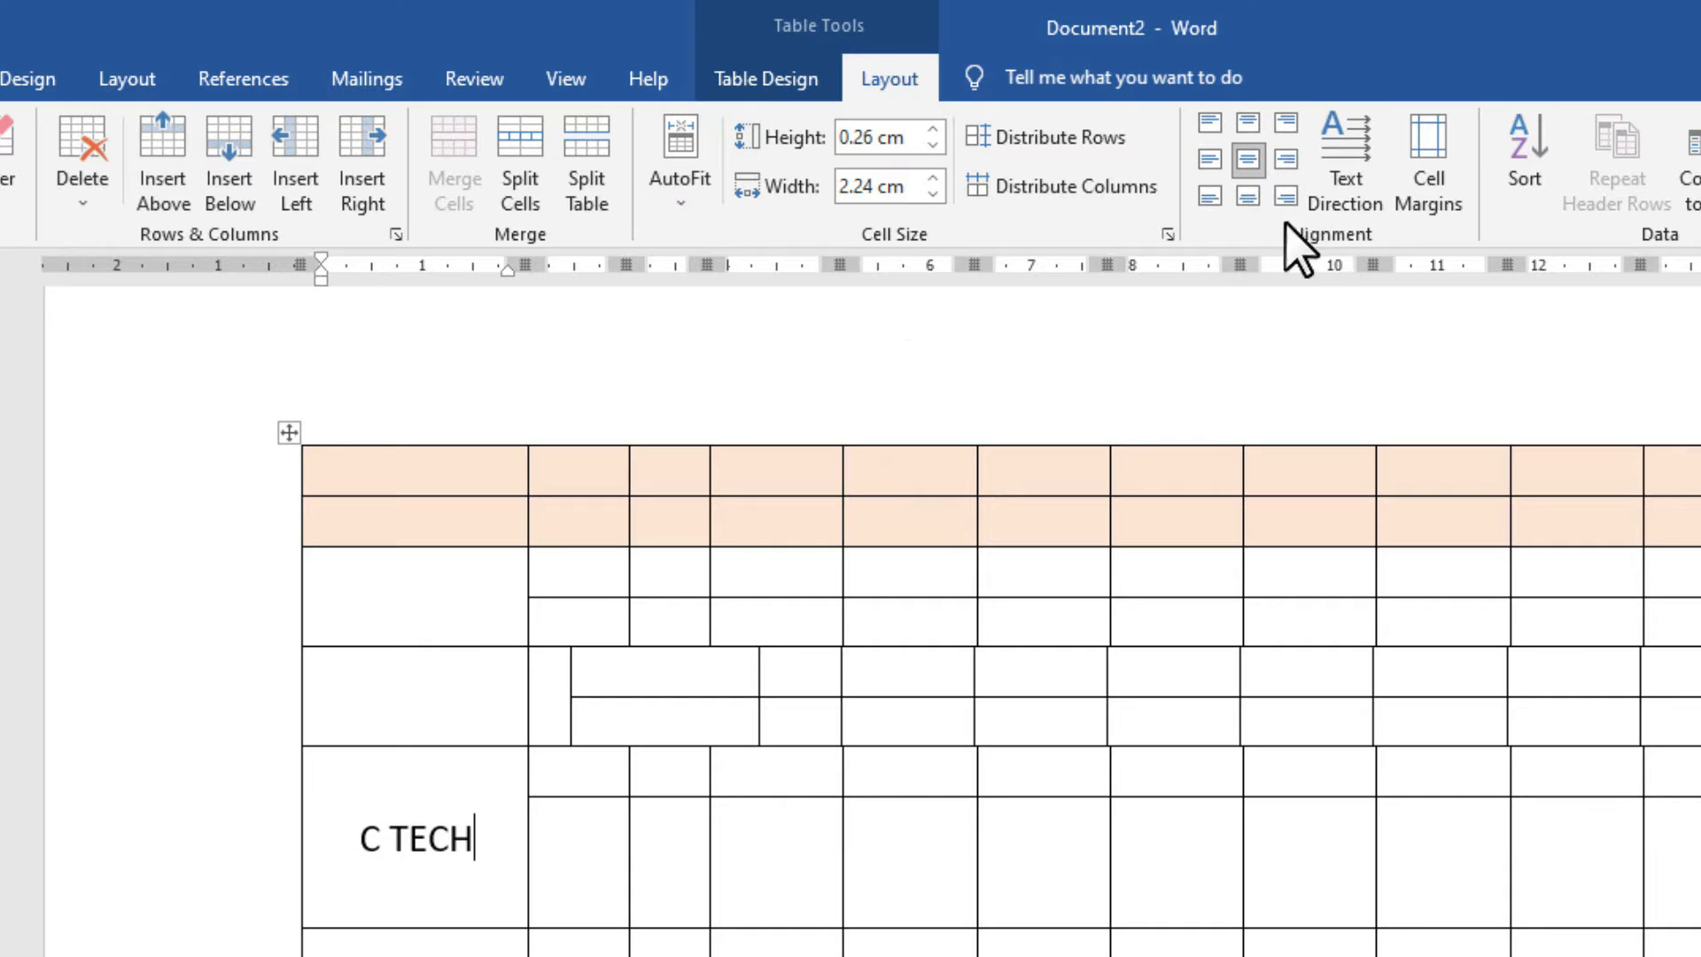
left_click(544, 846)
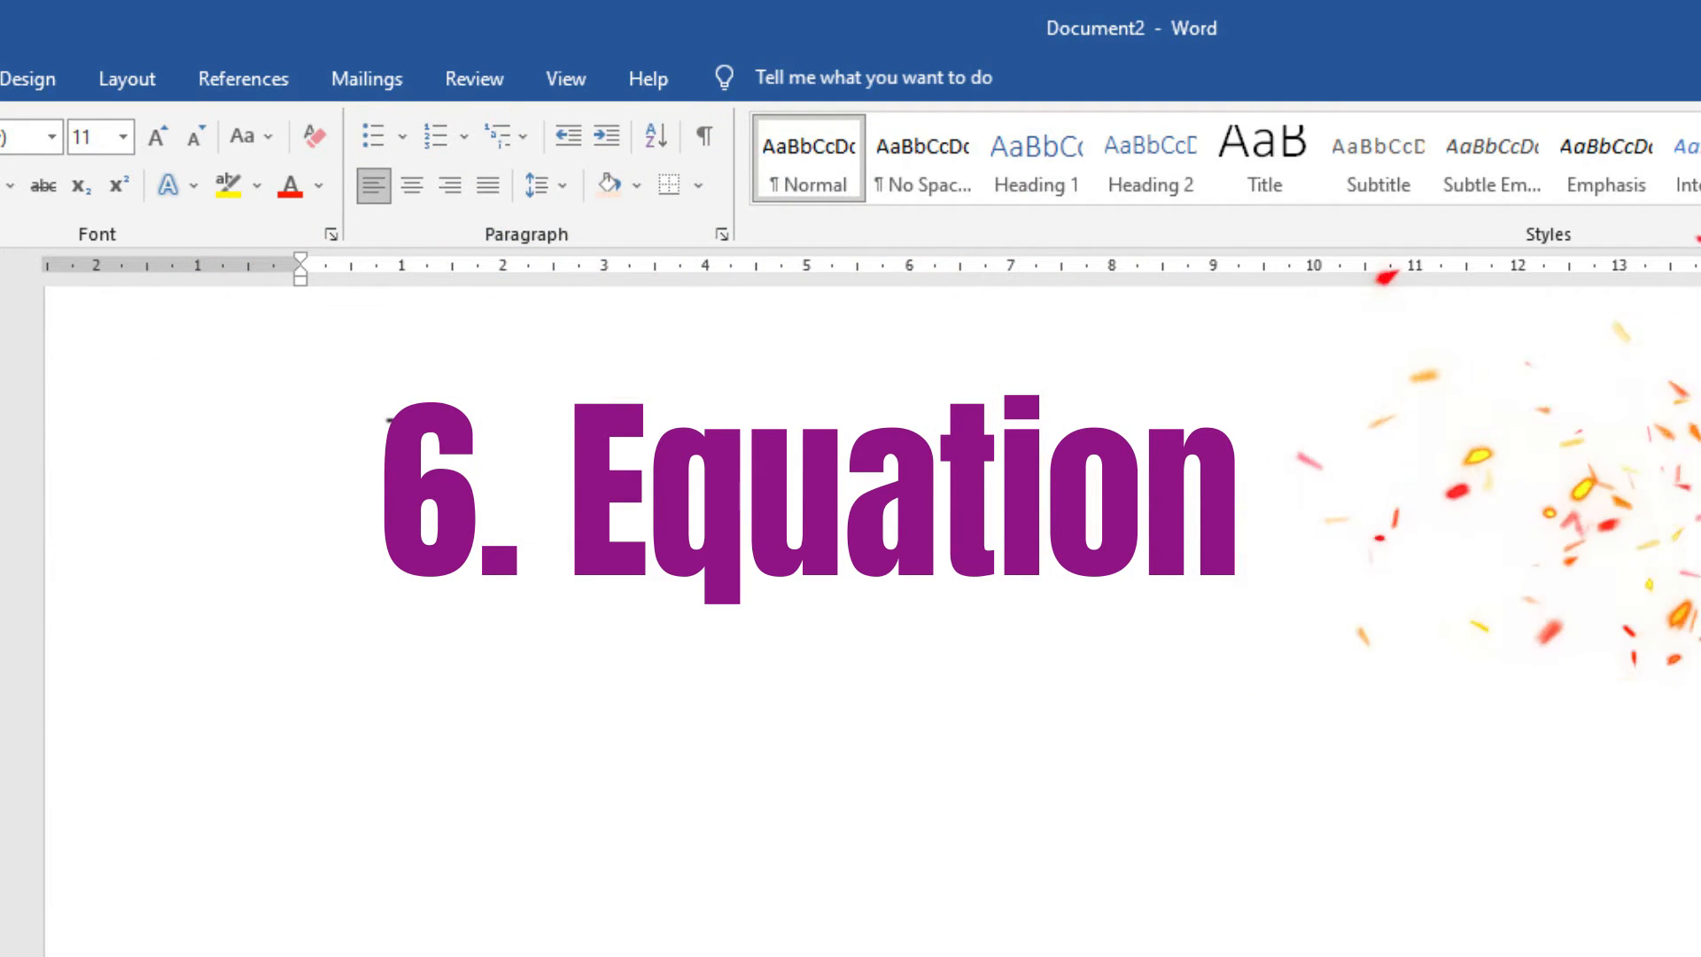
Insert the built-in Fourier Series equation from the Equation gallery and click inside it.
left_click(51, 82)
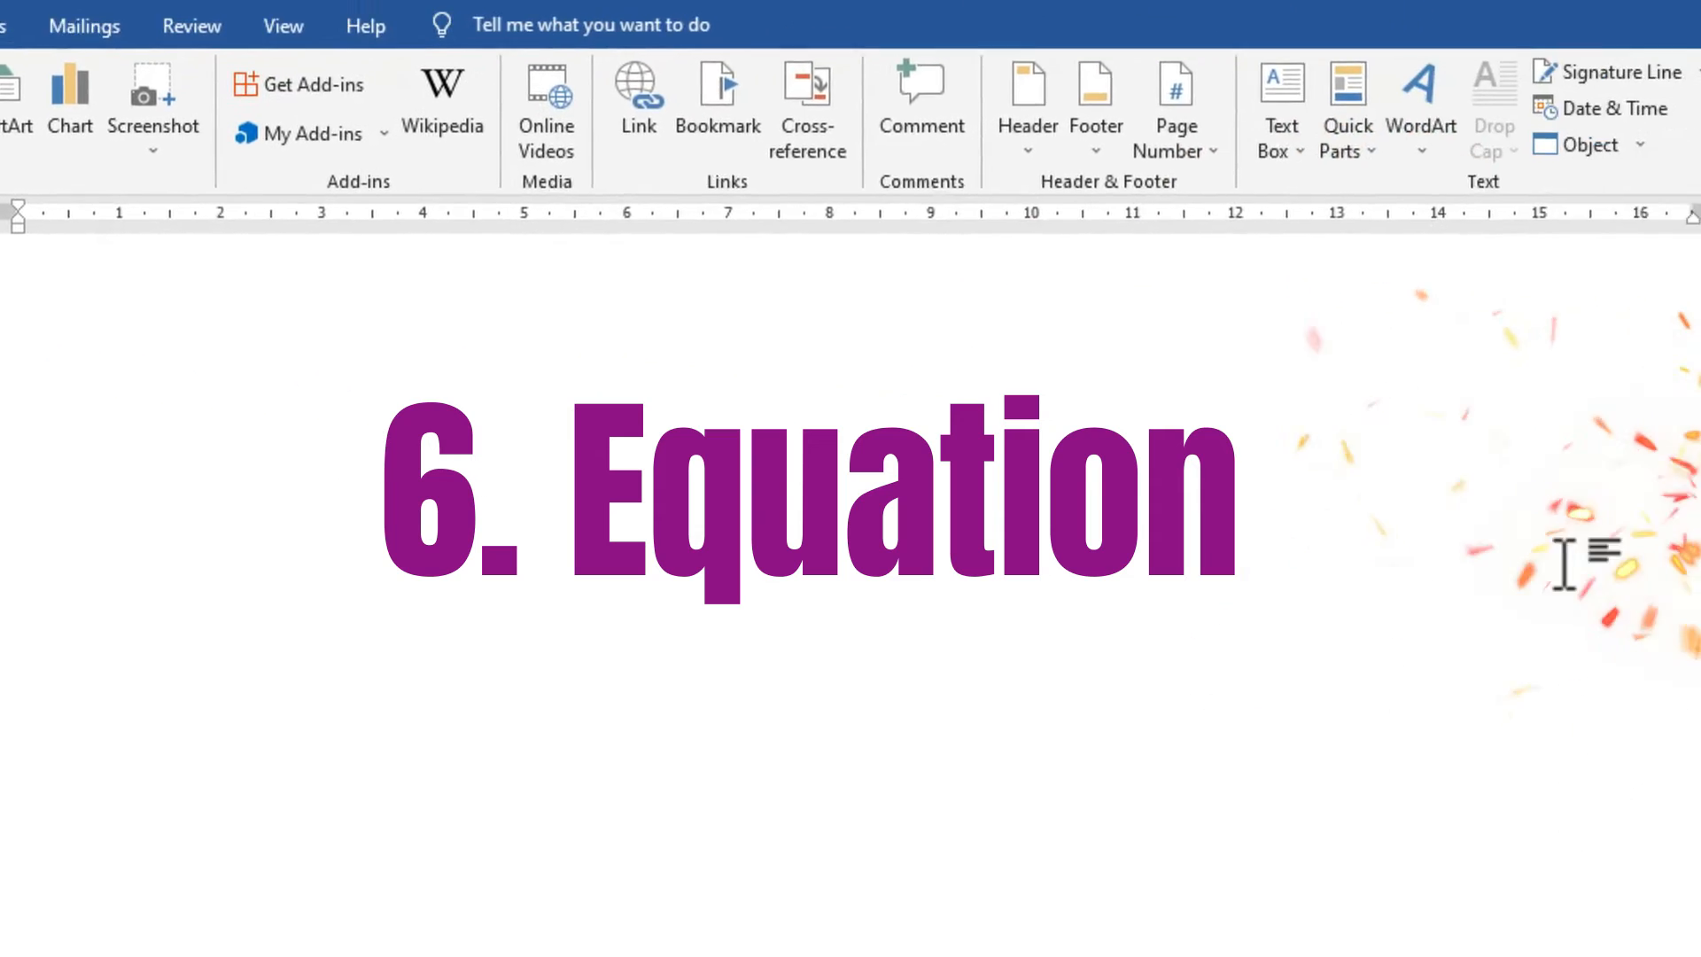
left_click(1466, 126)
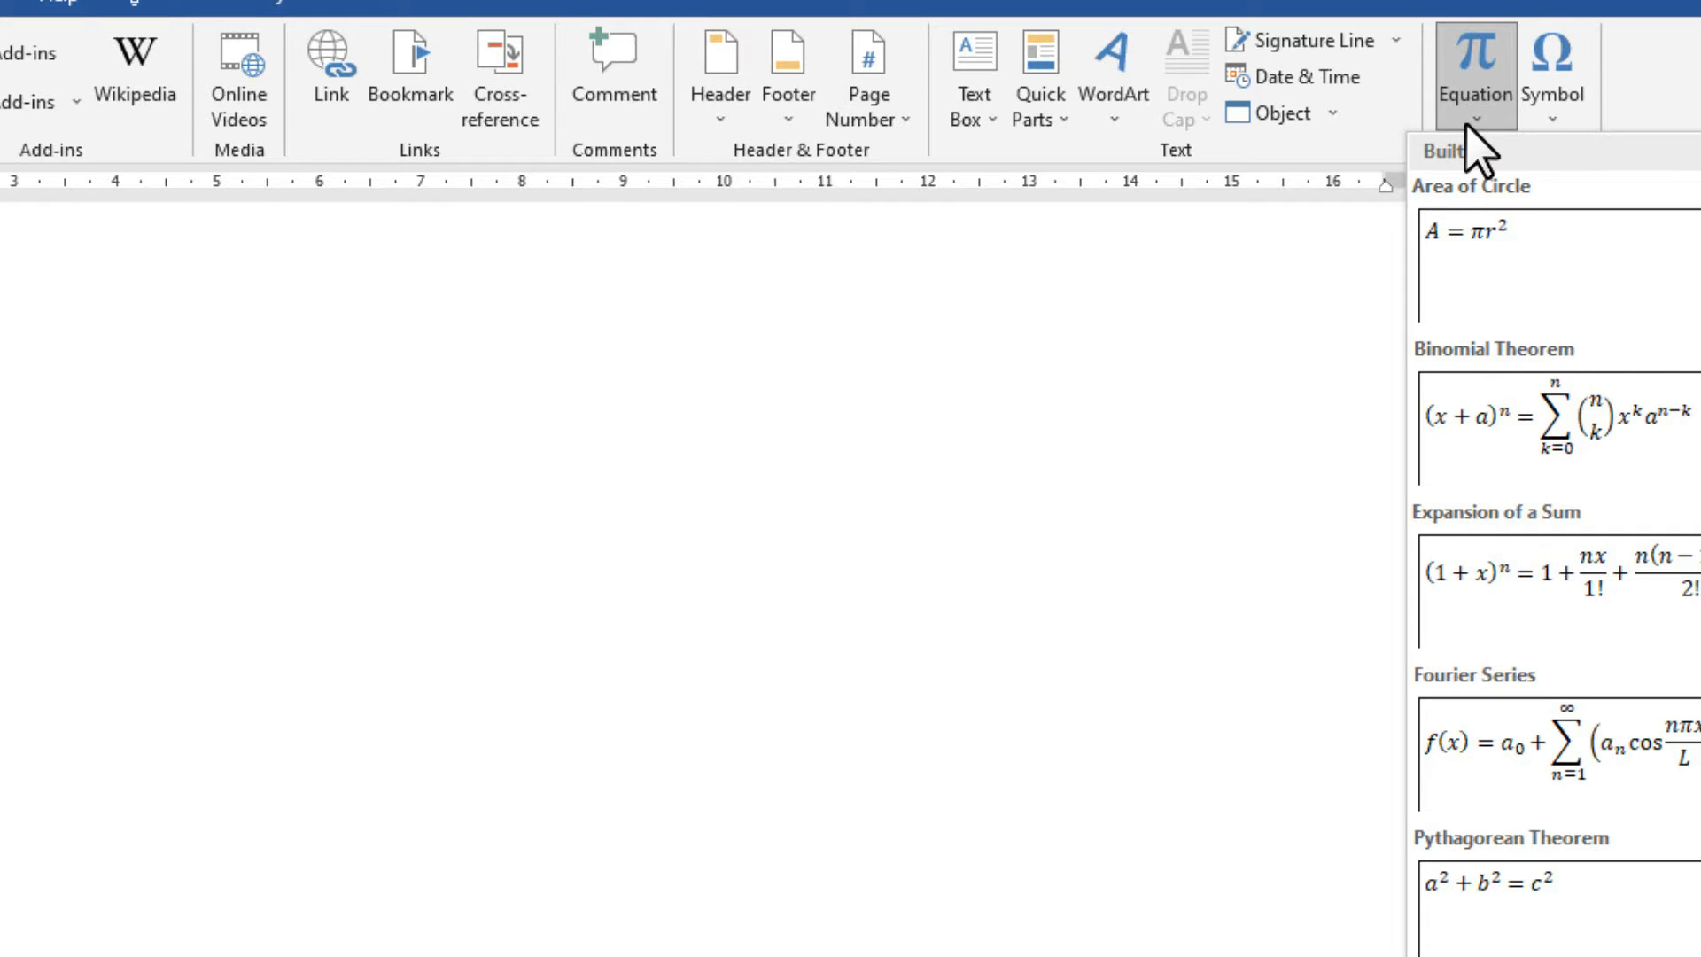
left_click(1484, 768)
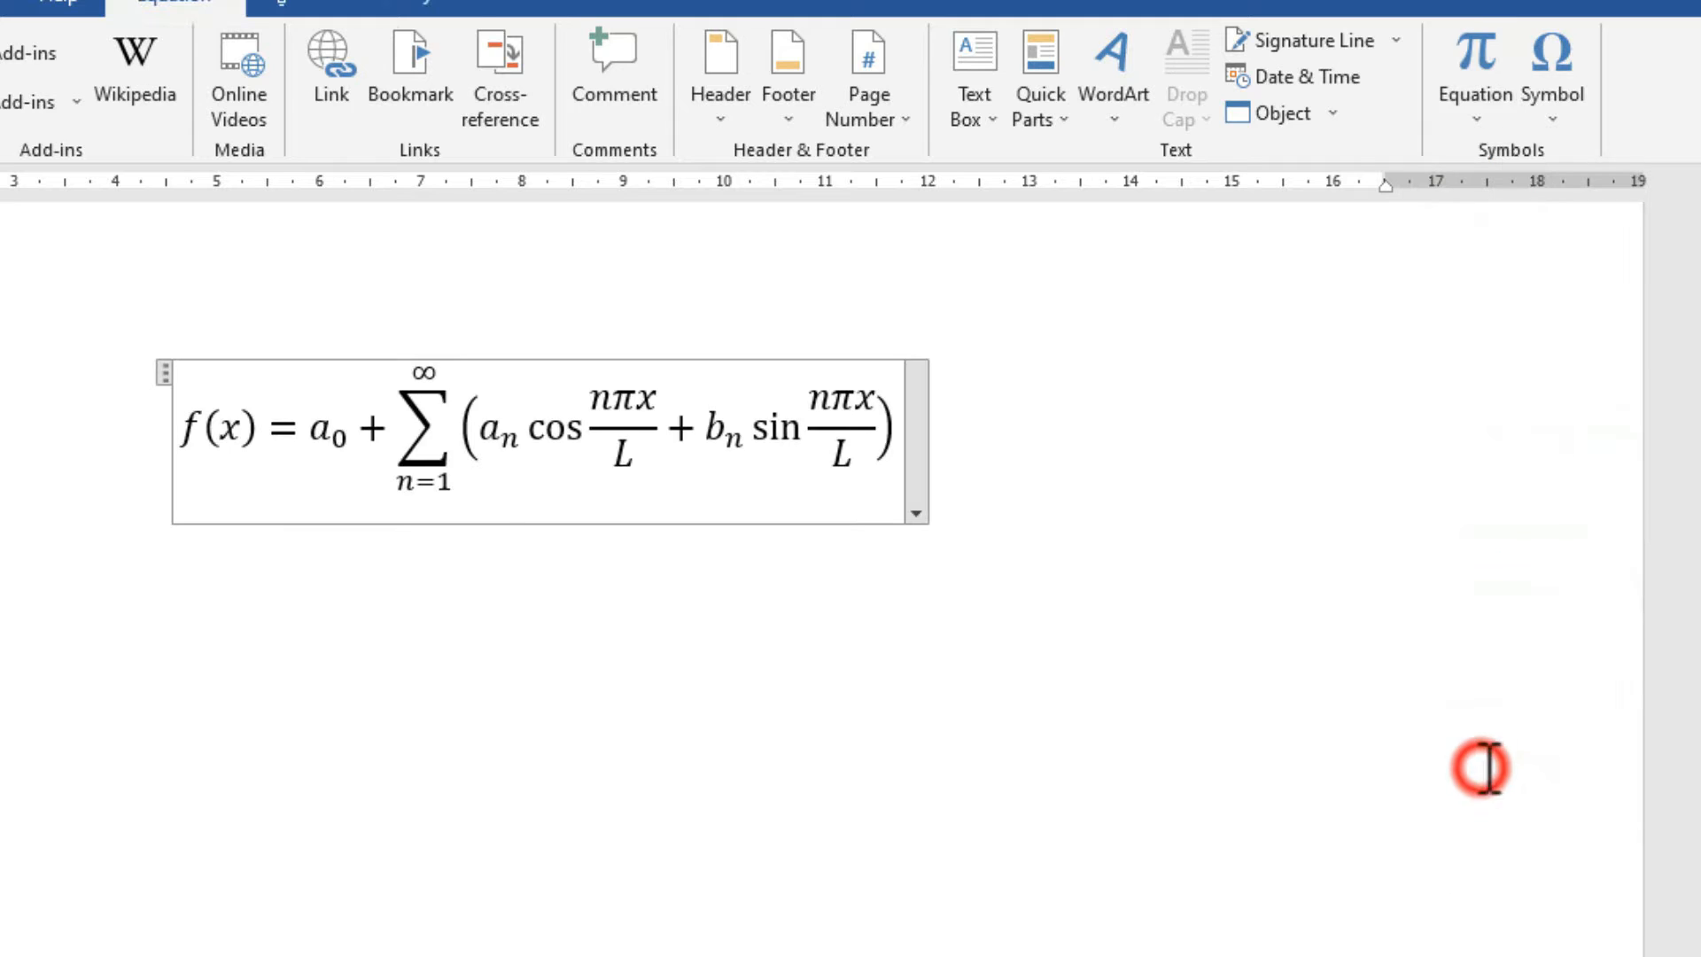
left_click_drag(165, 366, 18, 412)
left_click(504, 427)
left_click(447, 428)
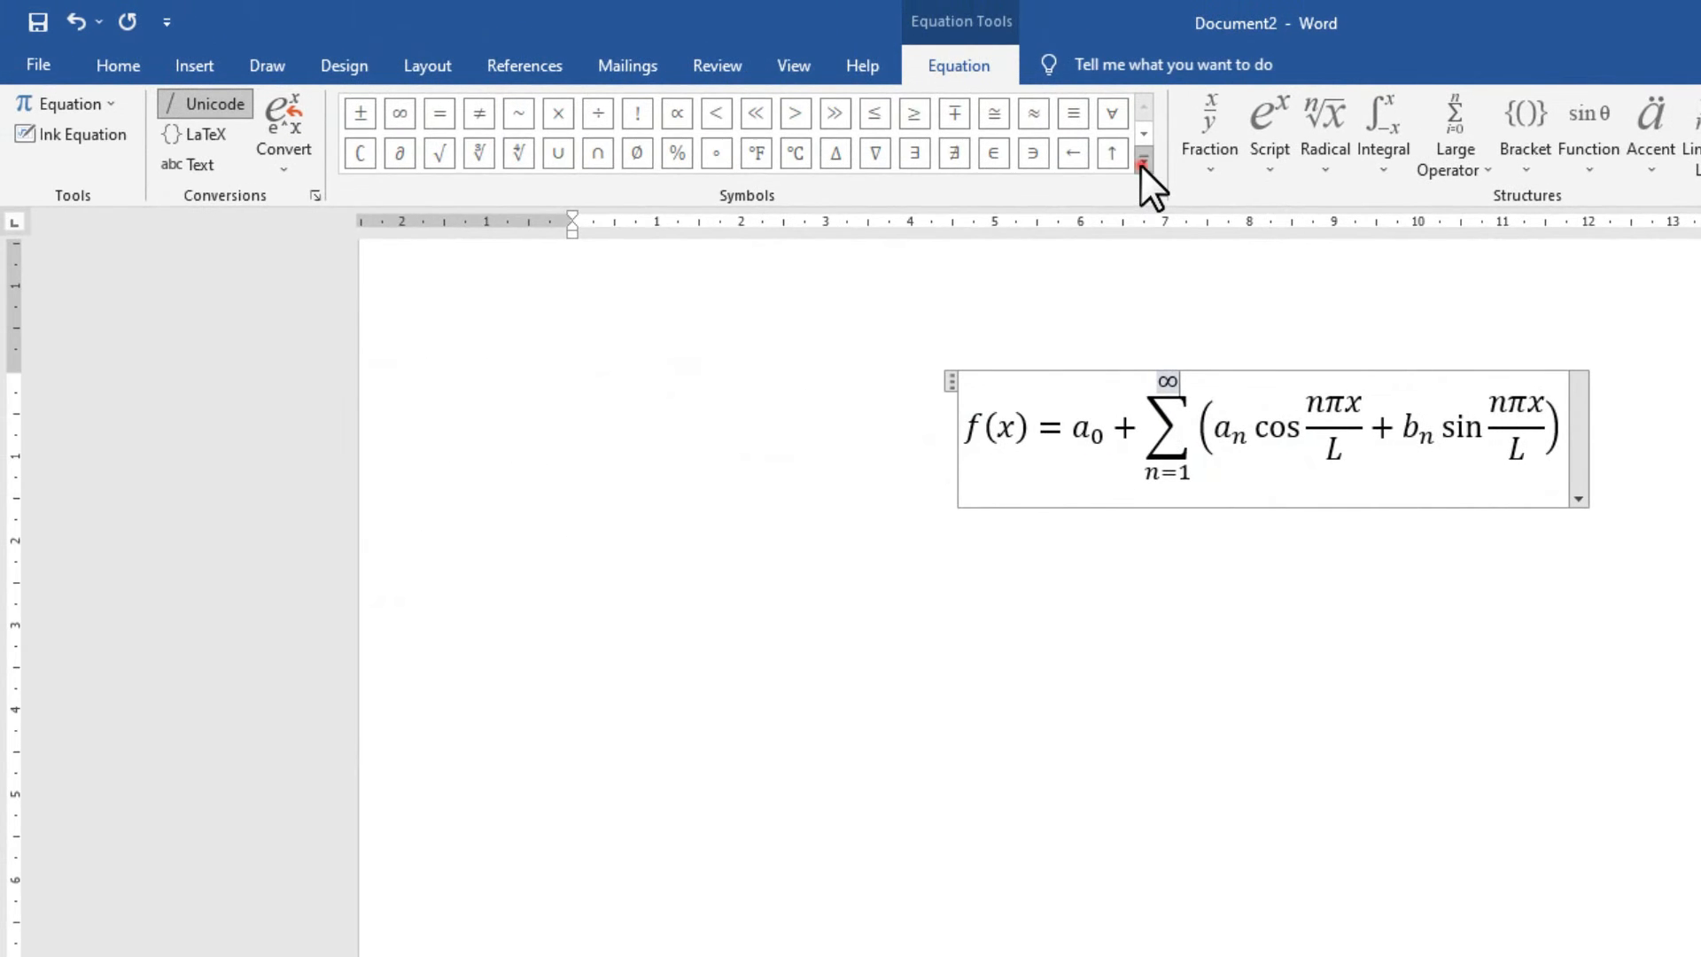
Browse the Symbols, Radical, Script, Fraction and Accent galleries, then undo the Fourier Series equation.
left_click(1143, 161)
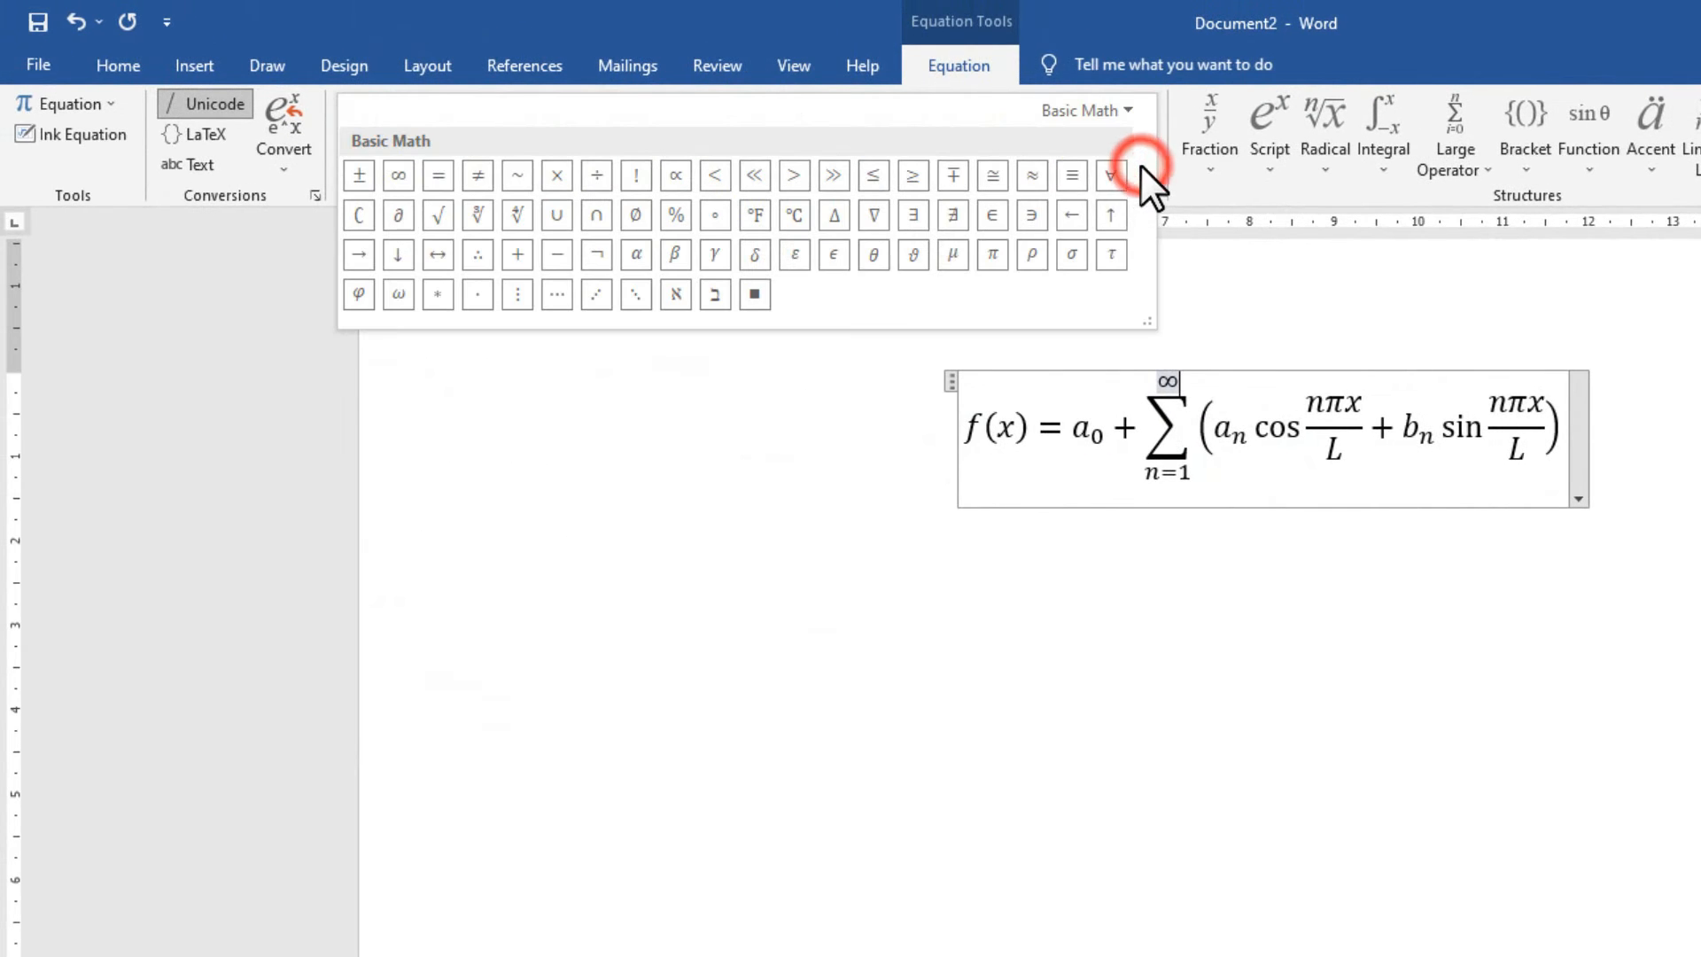
left_click(1323, 174)
left_click(1261, 167)
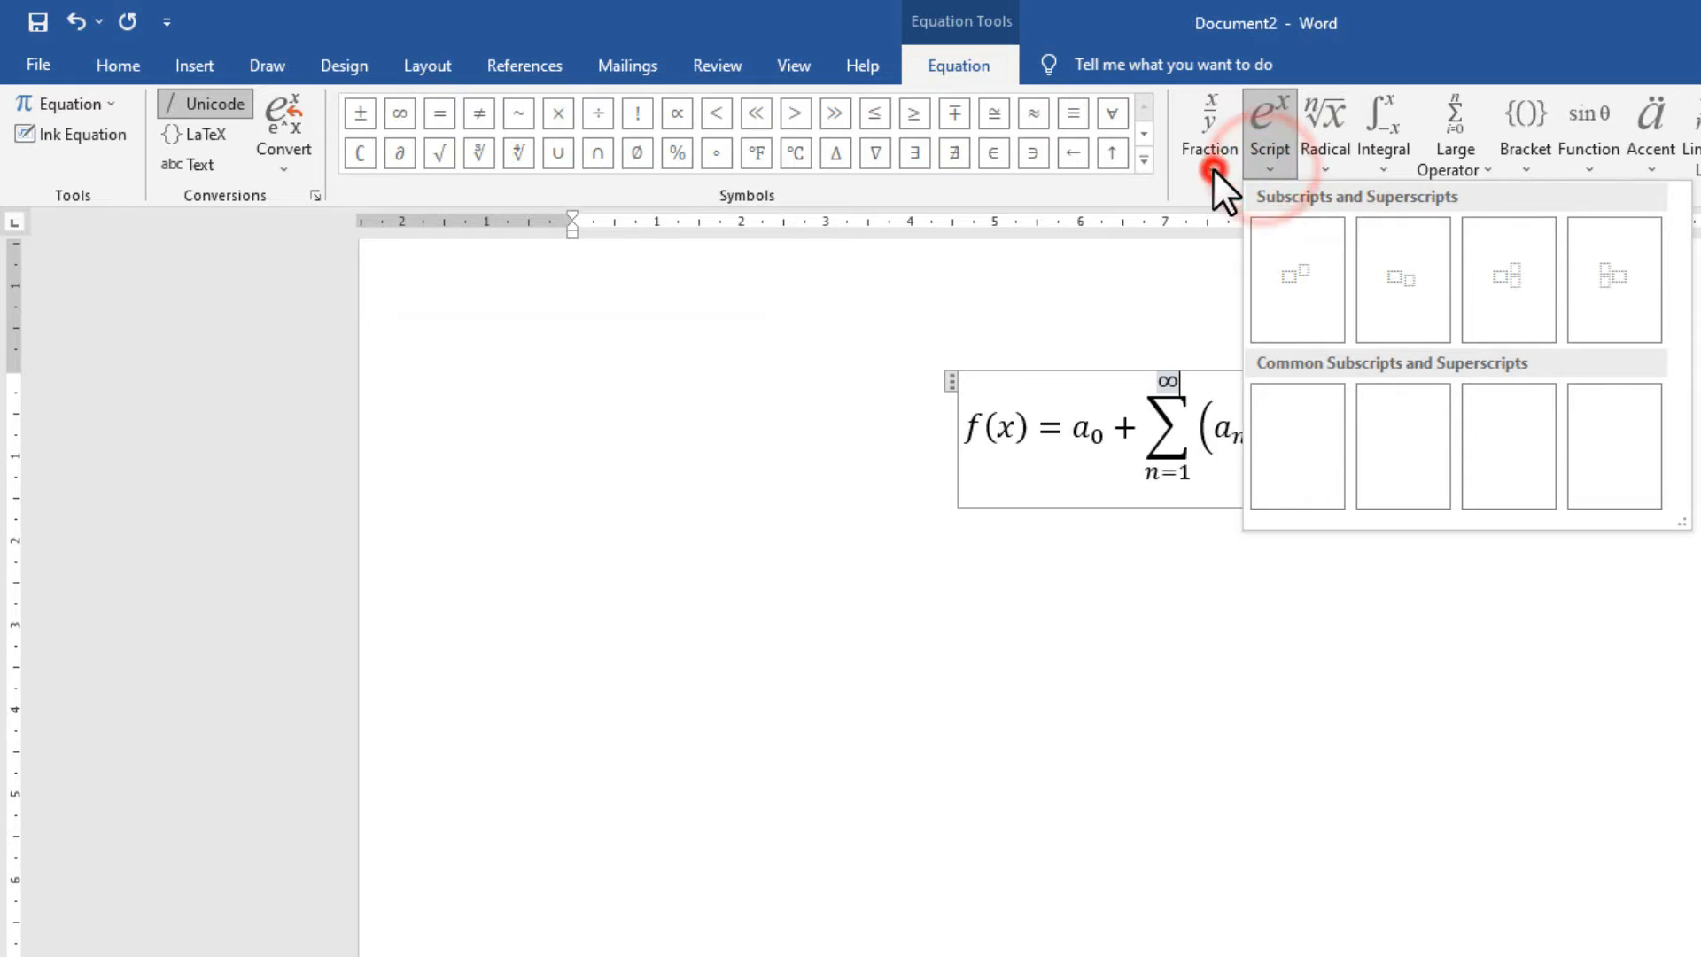
left_click(1212, 168)
left_click(1645, 168)
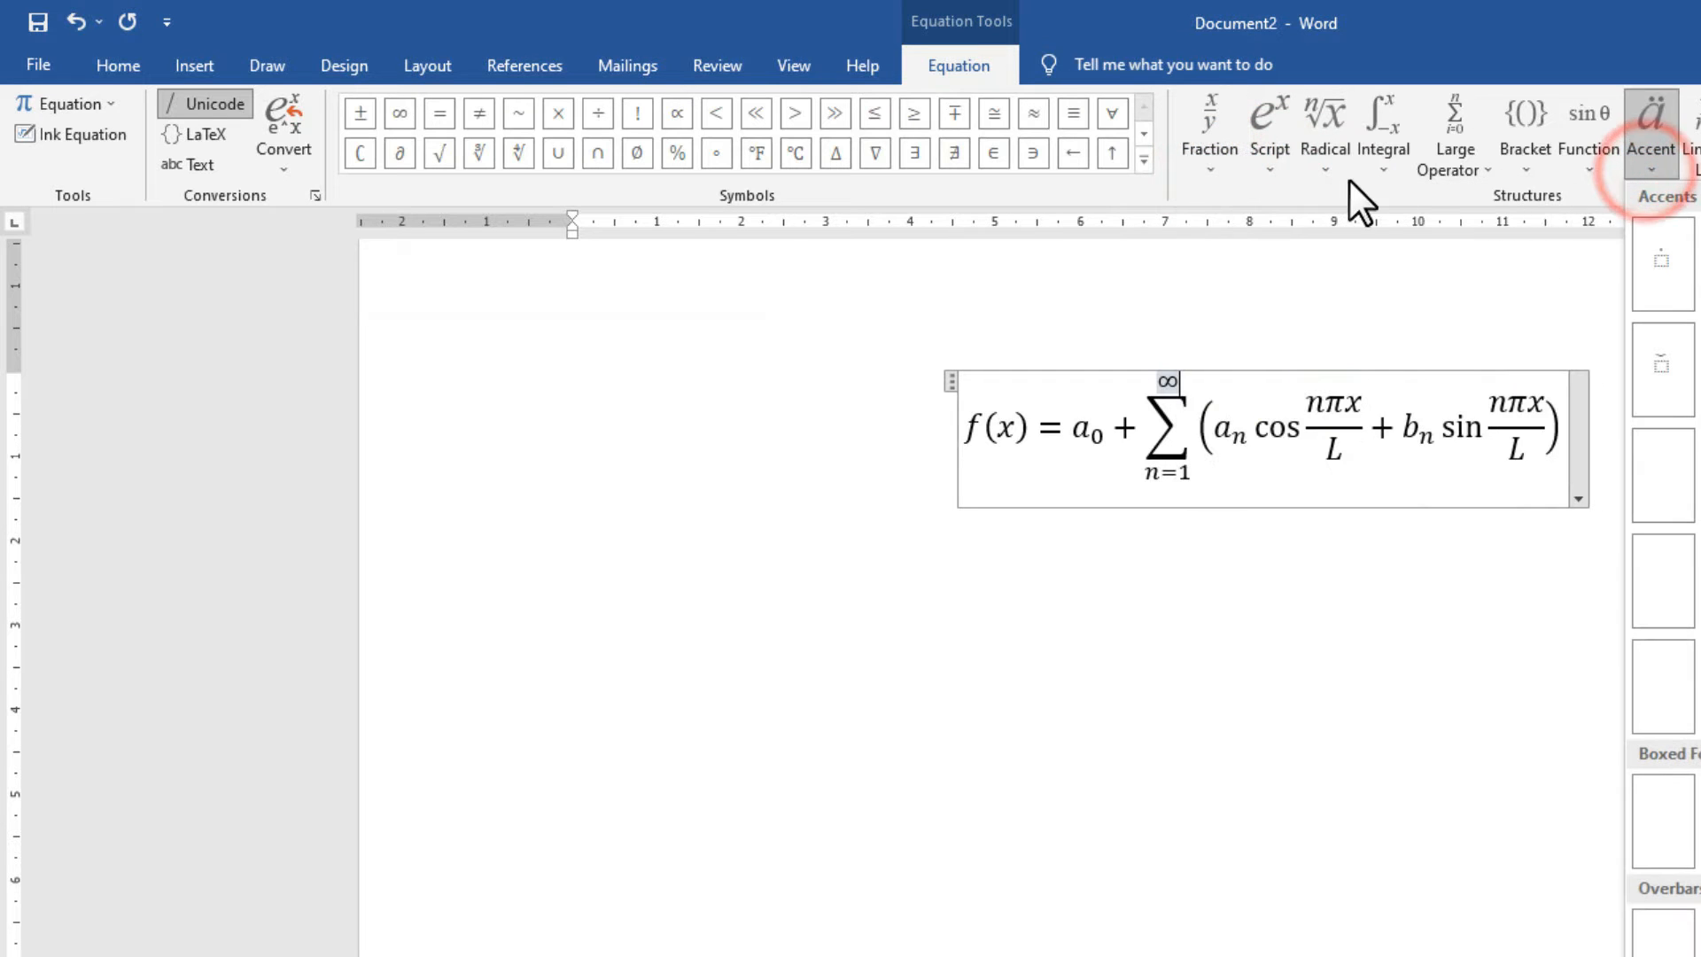
left_click(1311, 185)
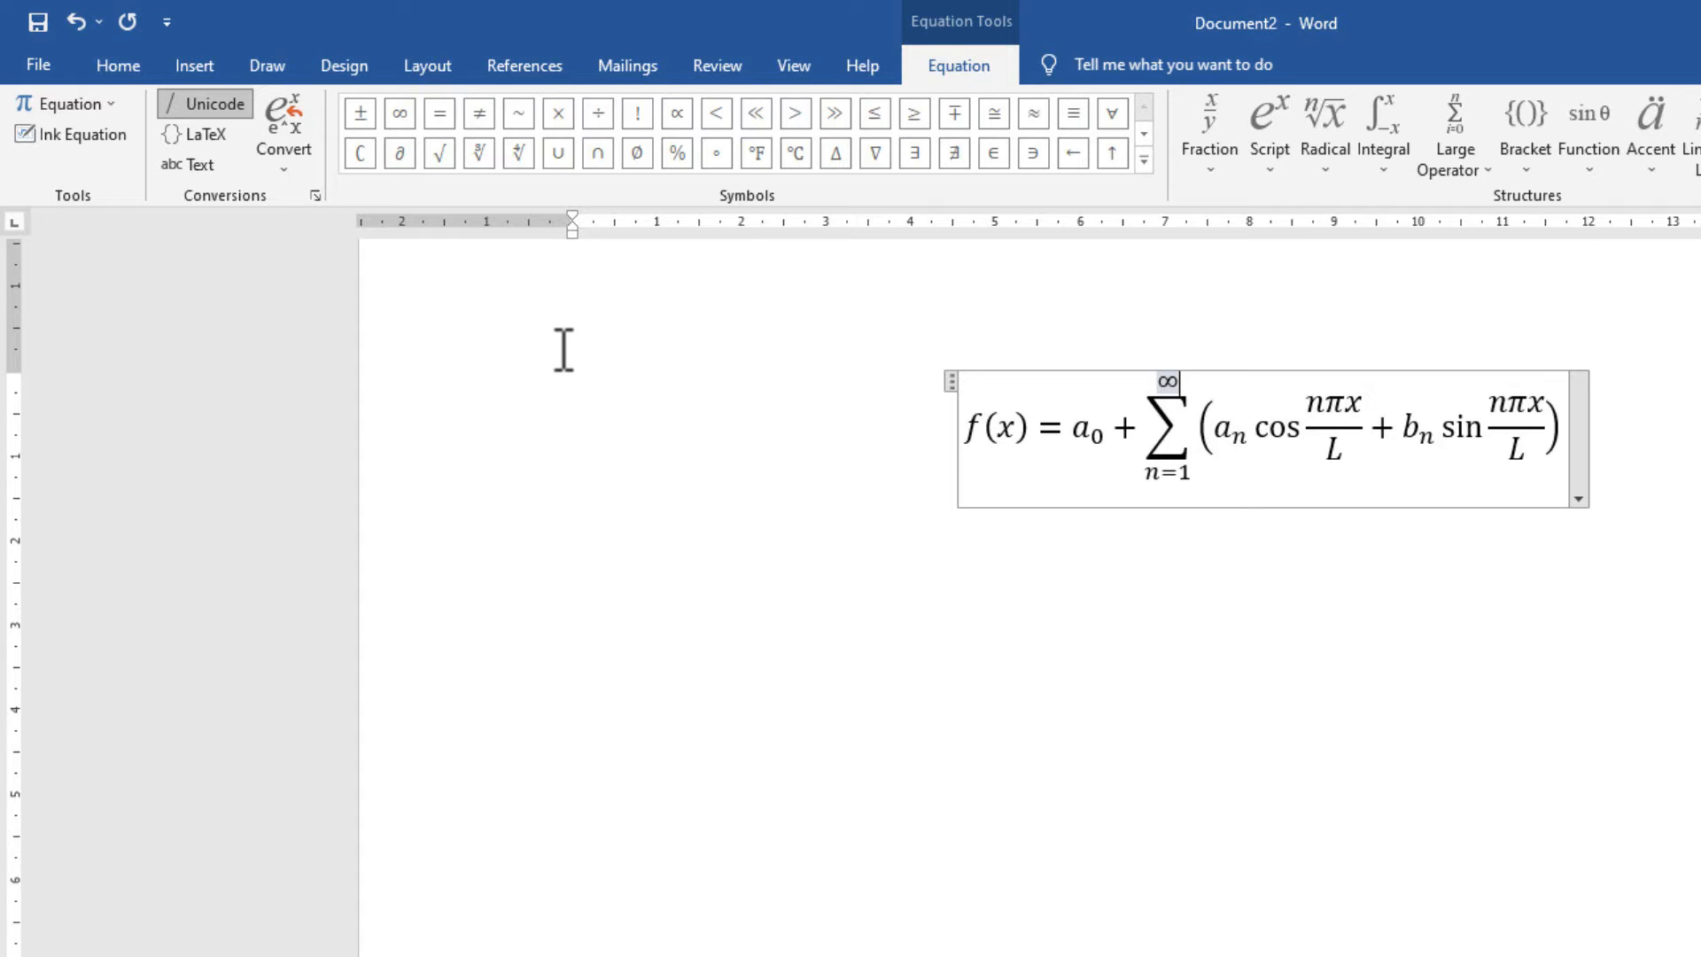
key("ctrl+z")
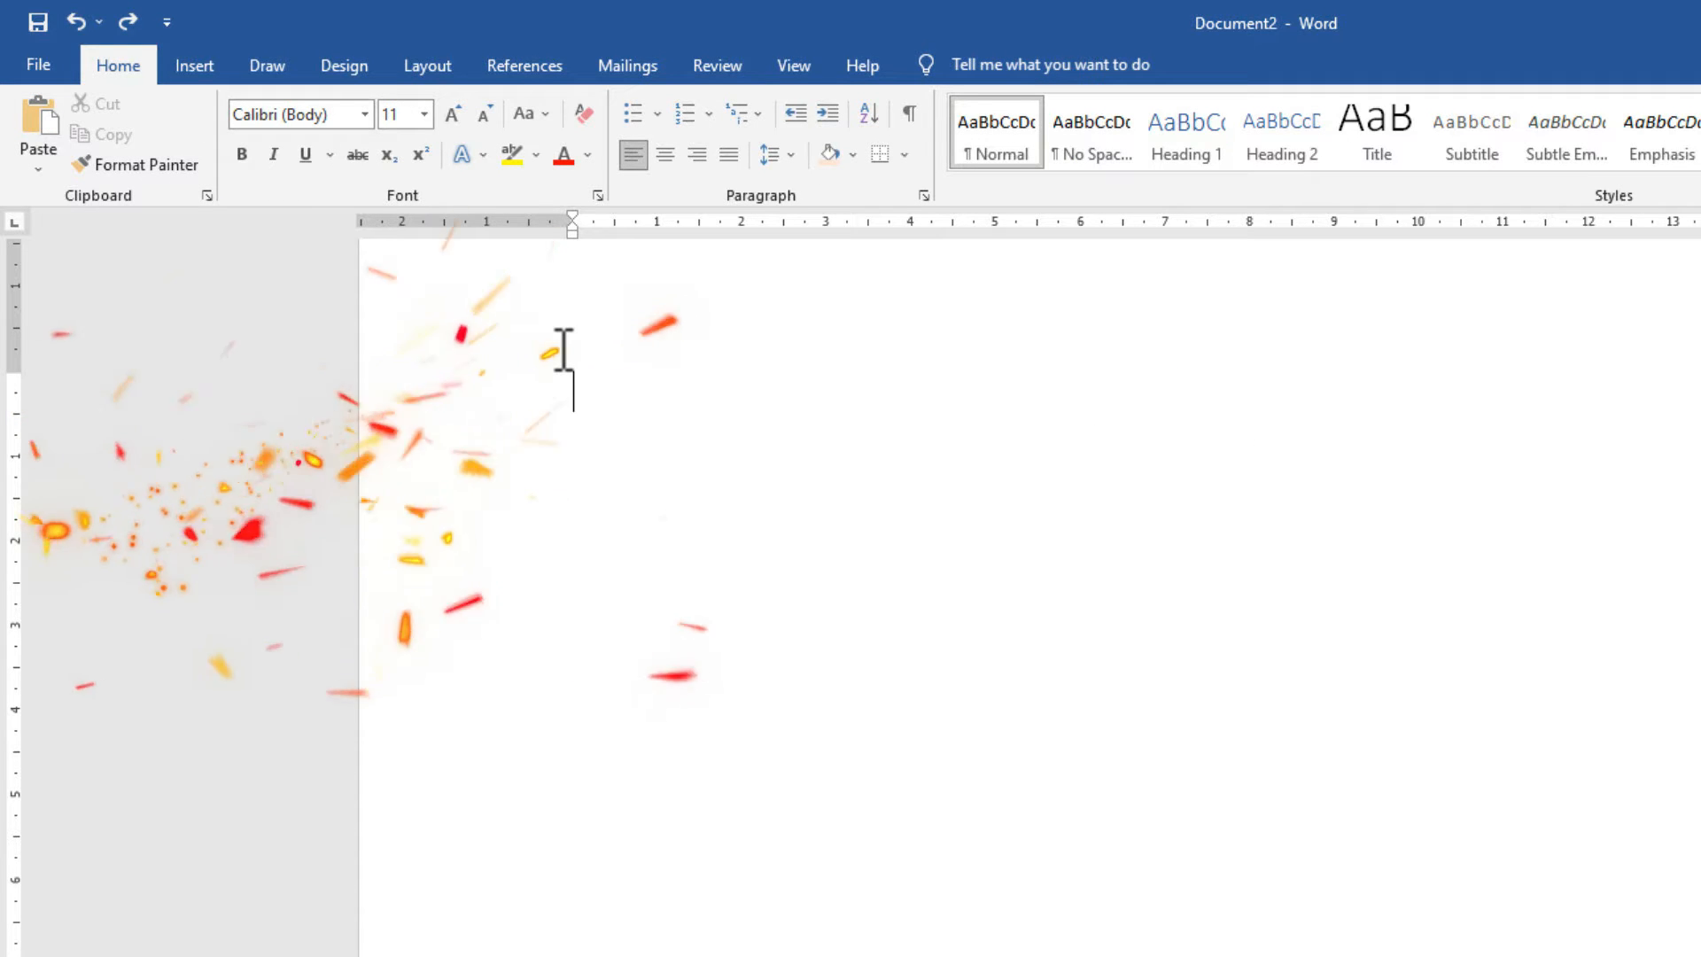
Insert the pointing-hand symbol ☞ and open the More Symbols chooser.
left_click(194, 53)
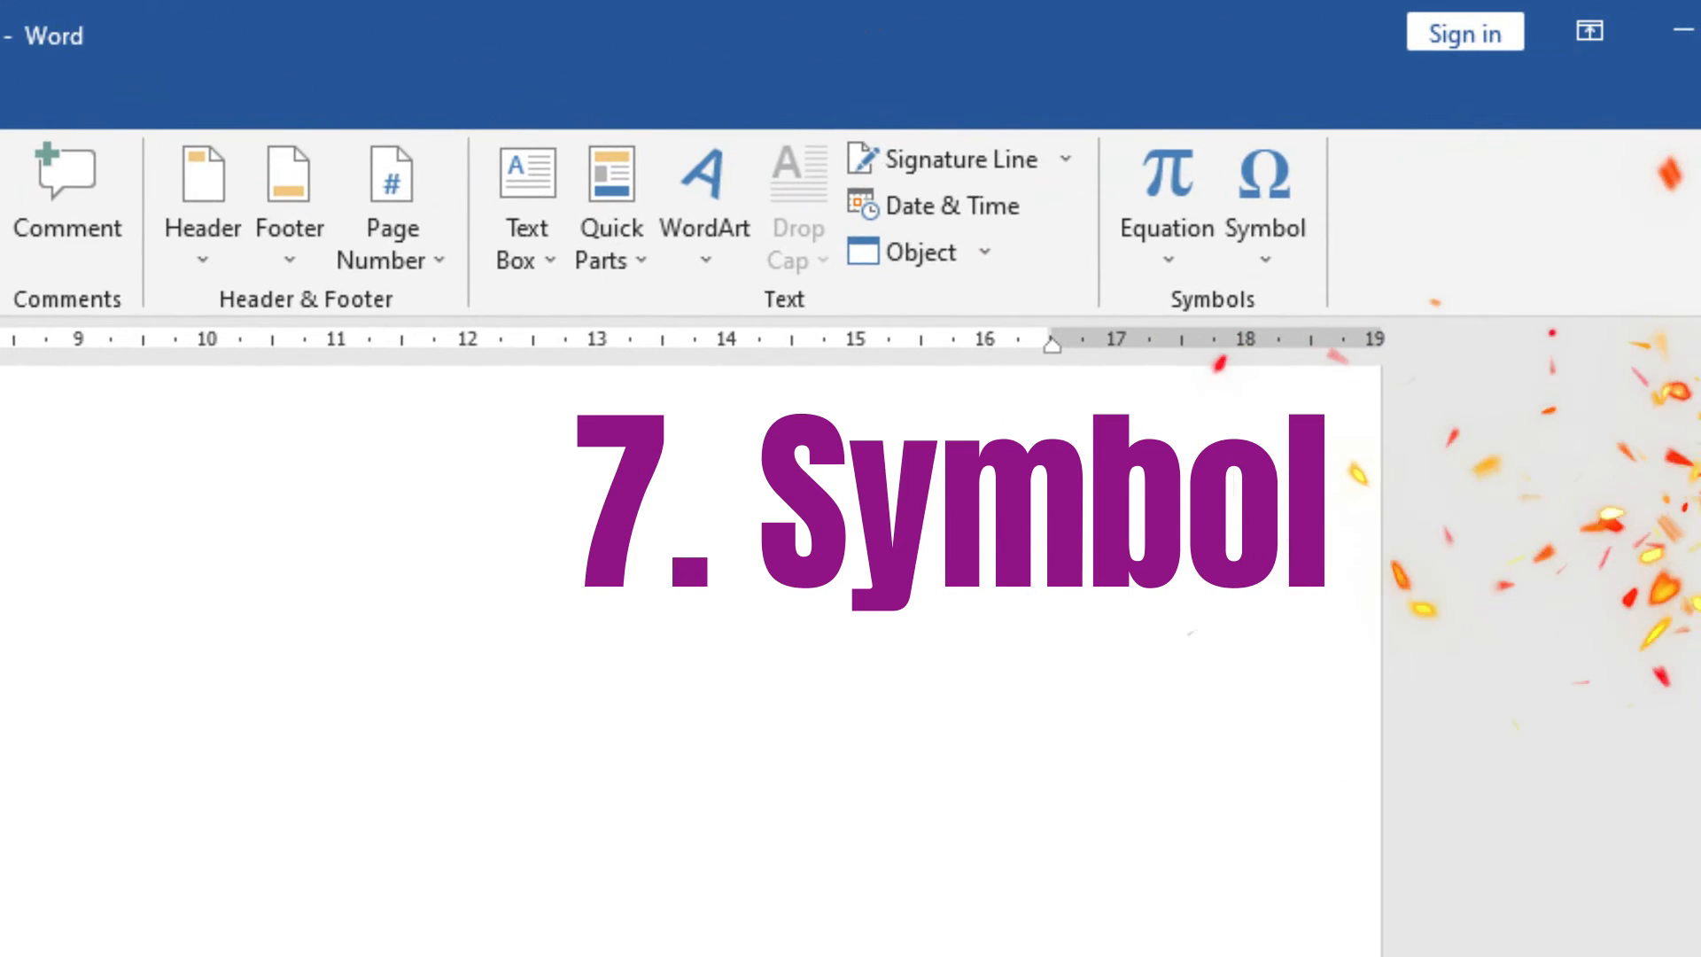
left_click(1276, 248)
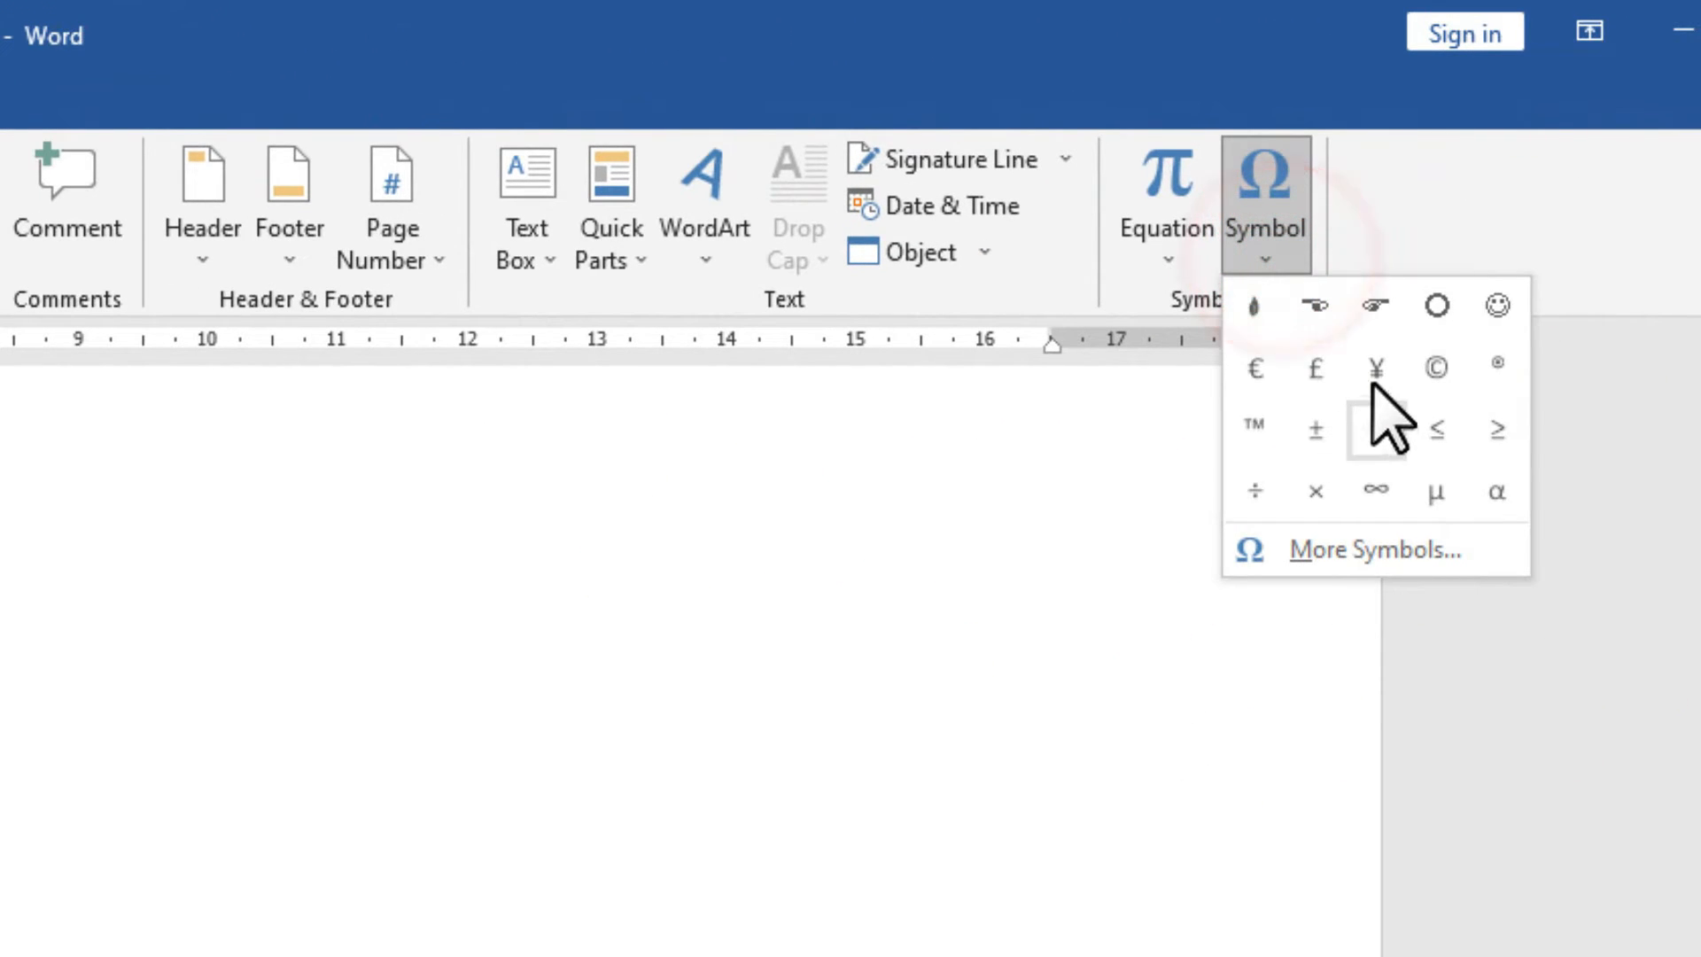
left_click(1375, 308)
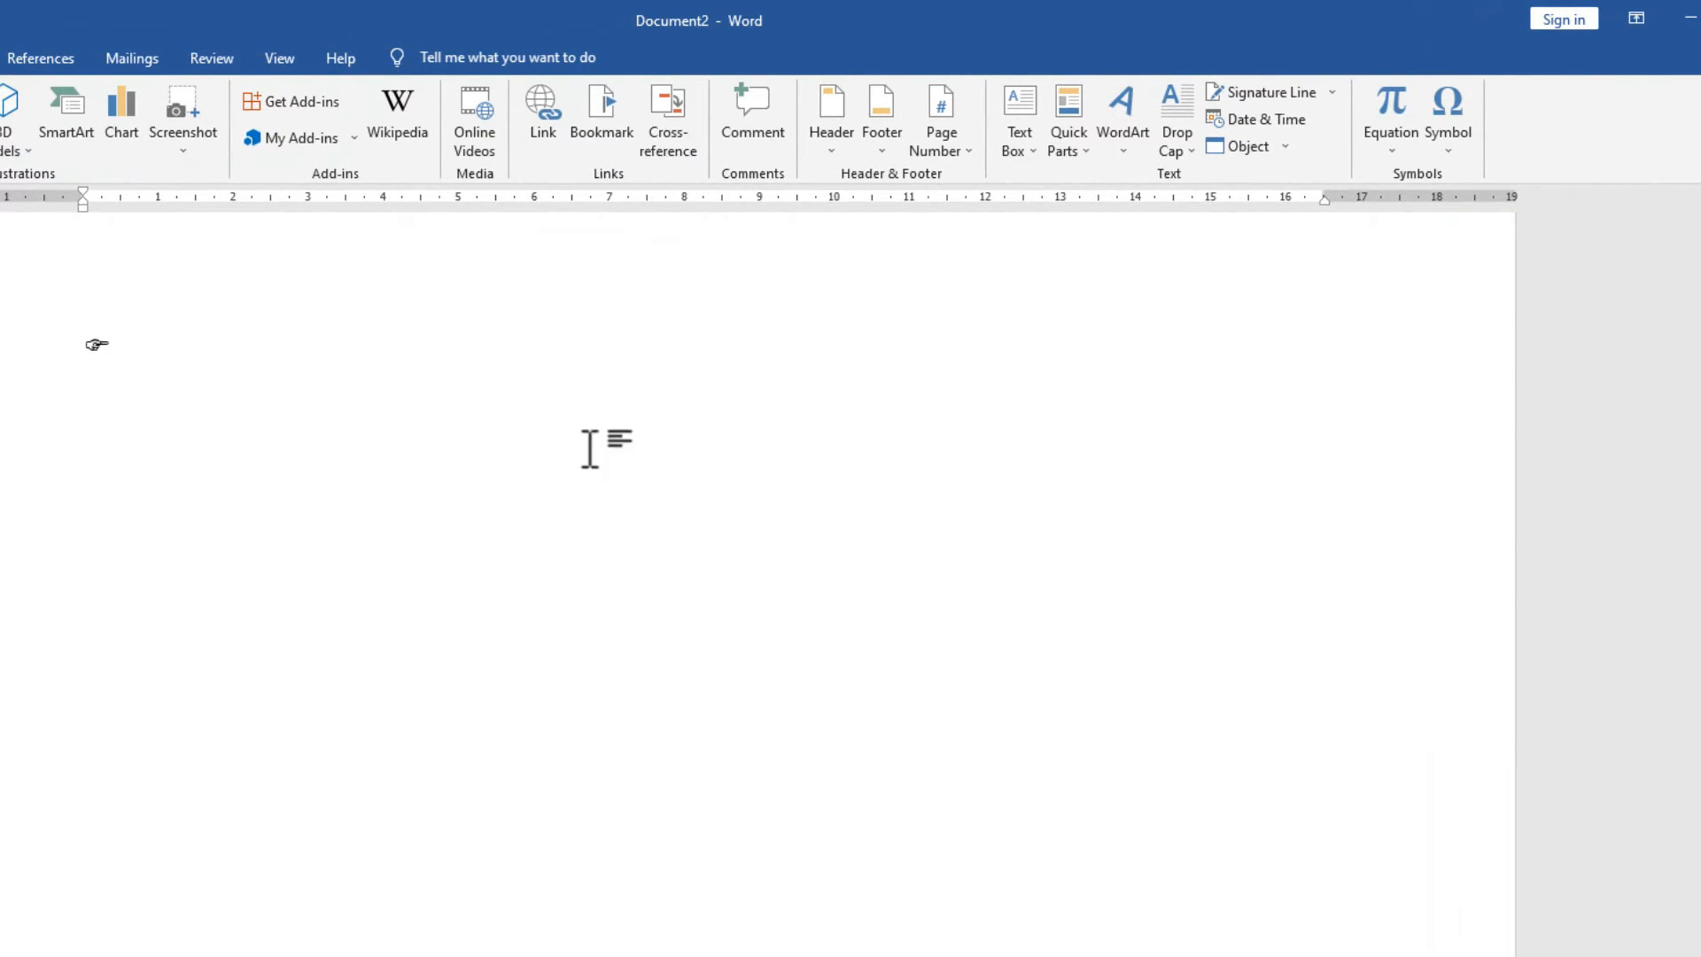
left_click(1457, 140)
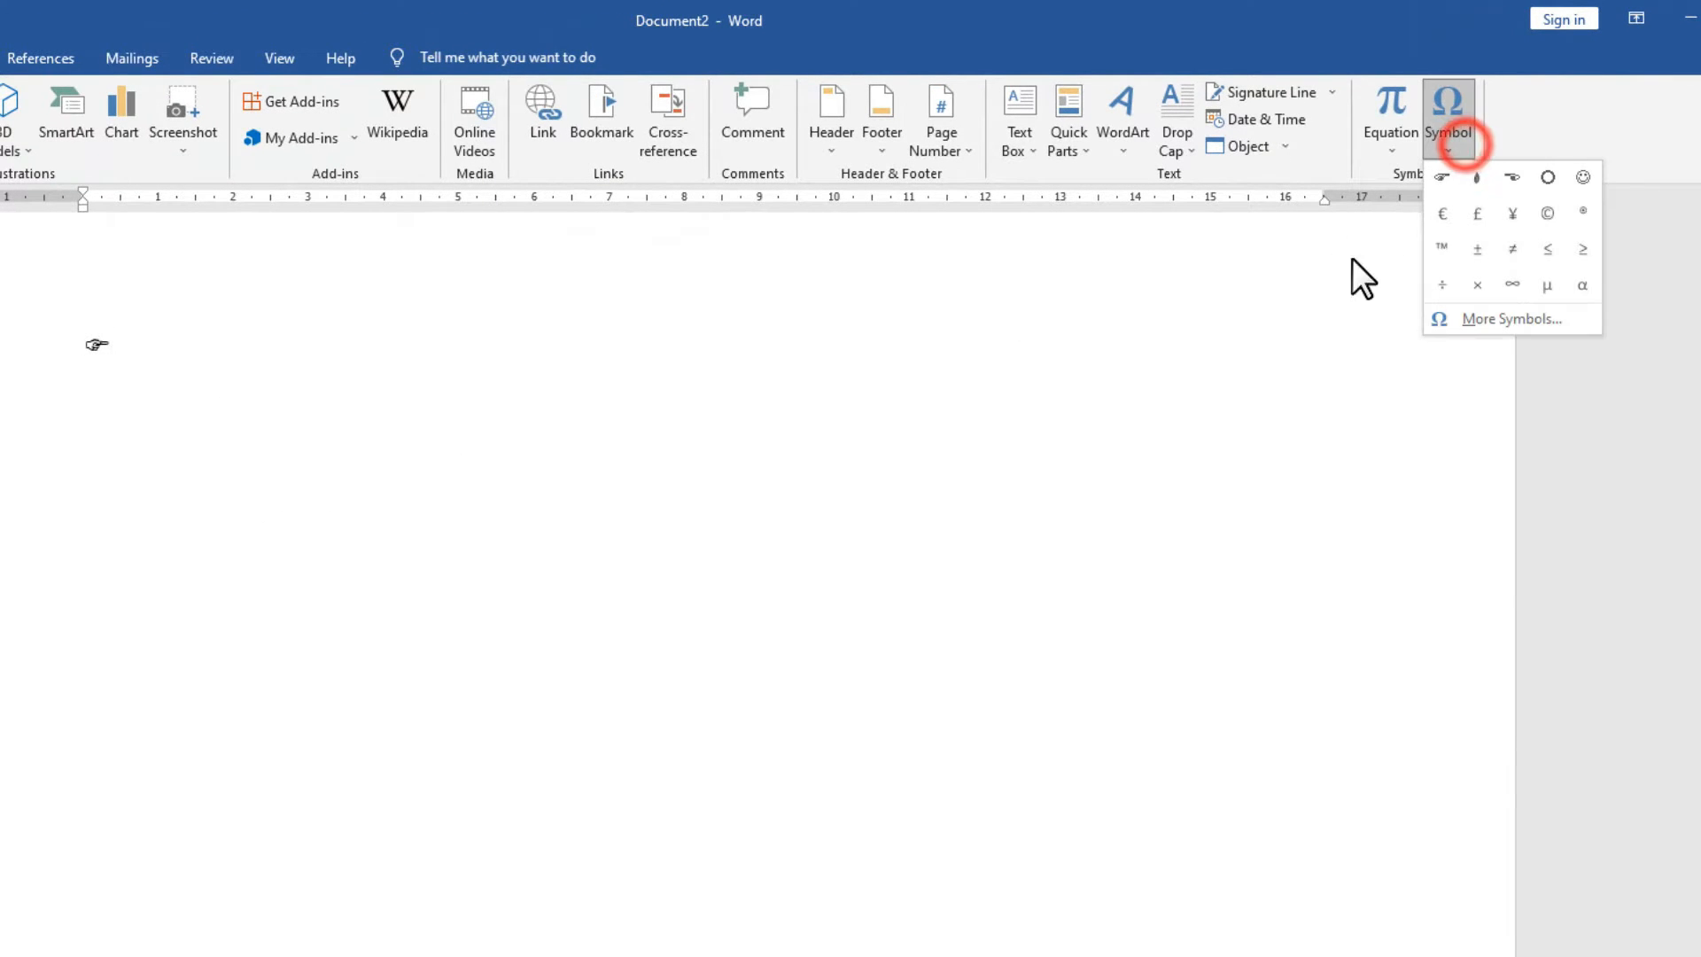
left_click(1479, 318)
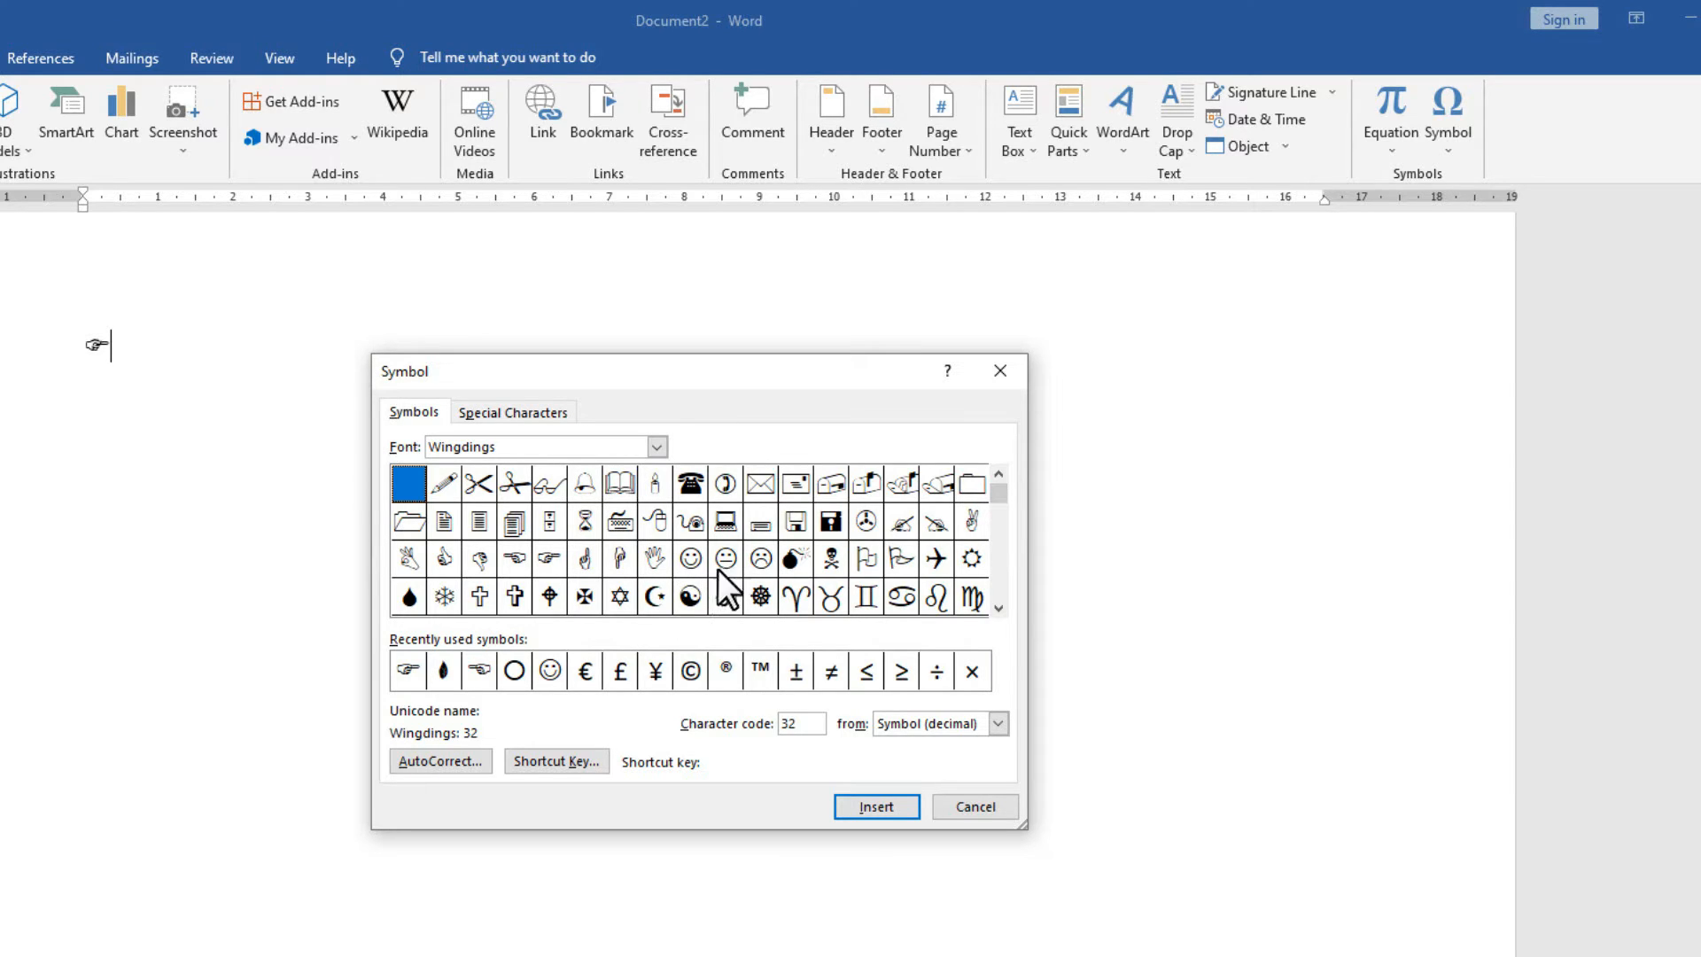
Insert the Wingdings checked-box symbol (code 254) and open its Shortcut Key settings.
left_click(759, 559)
left_click(727, 595)
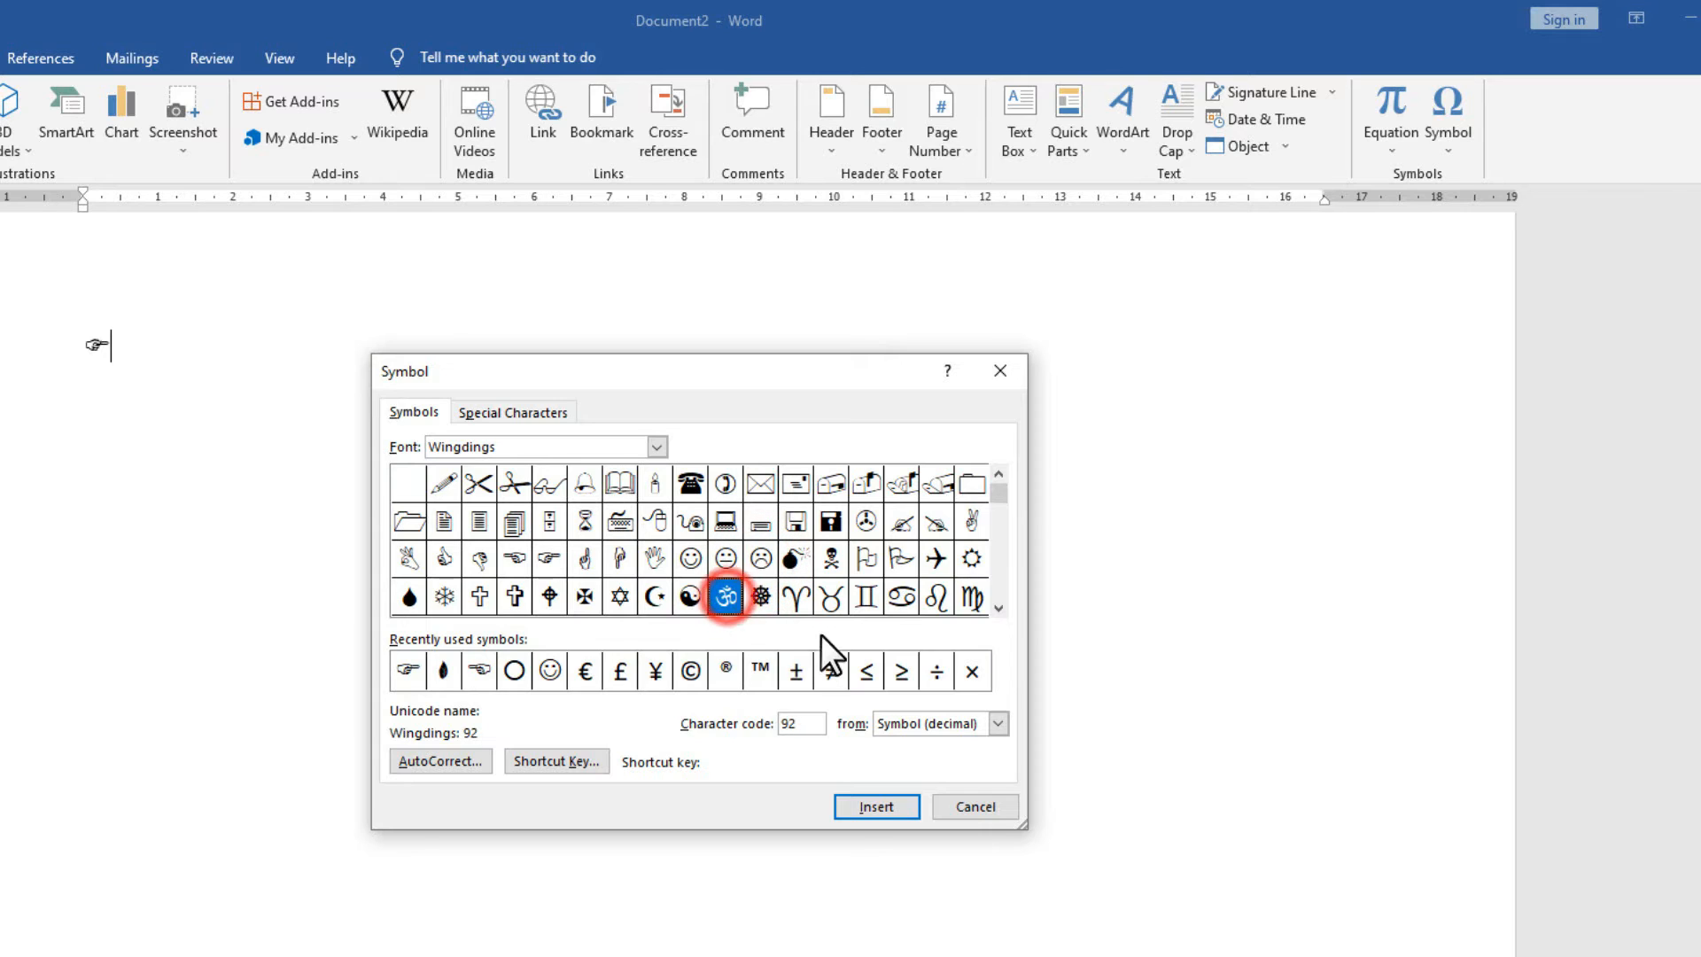
left_click_drag(1003, 498, 1008, 583)
left_click(1001, 610)
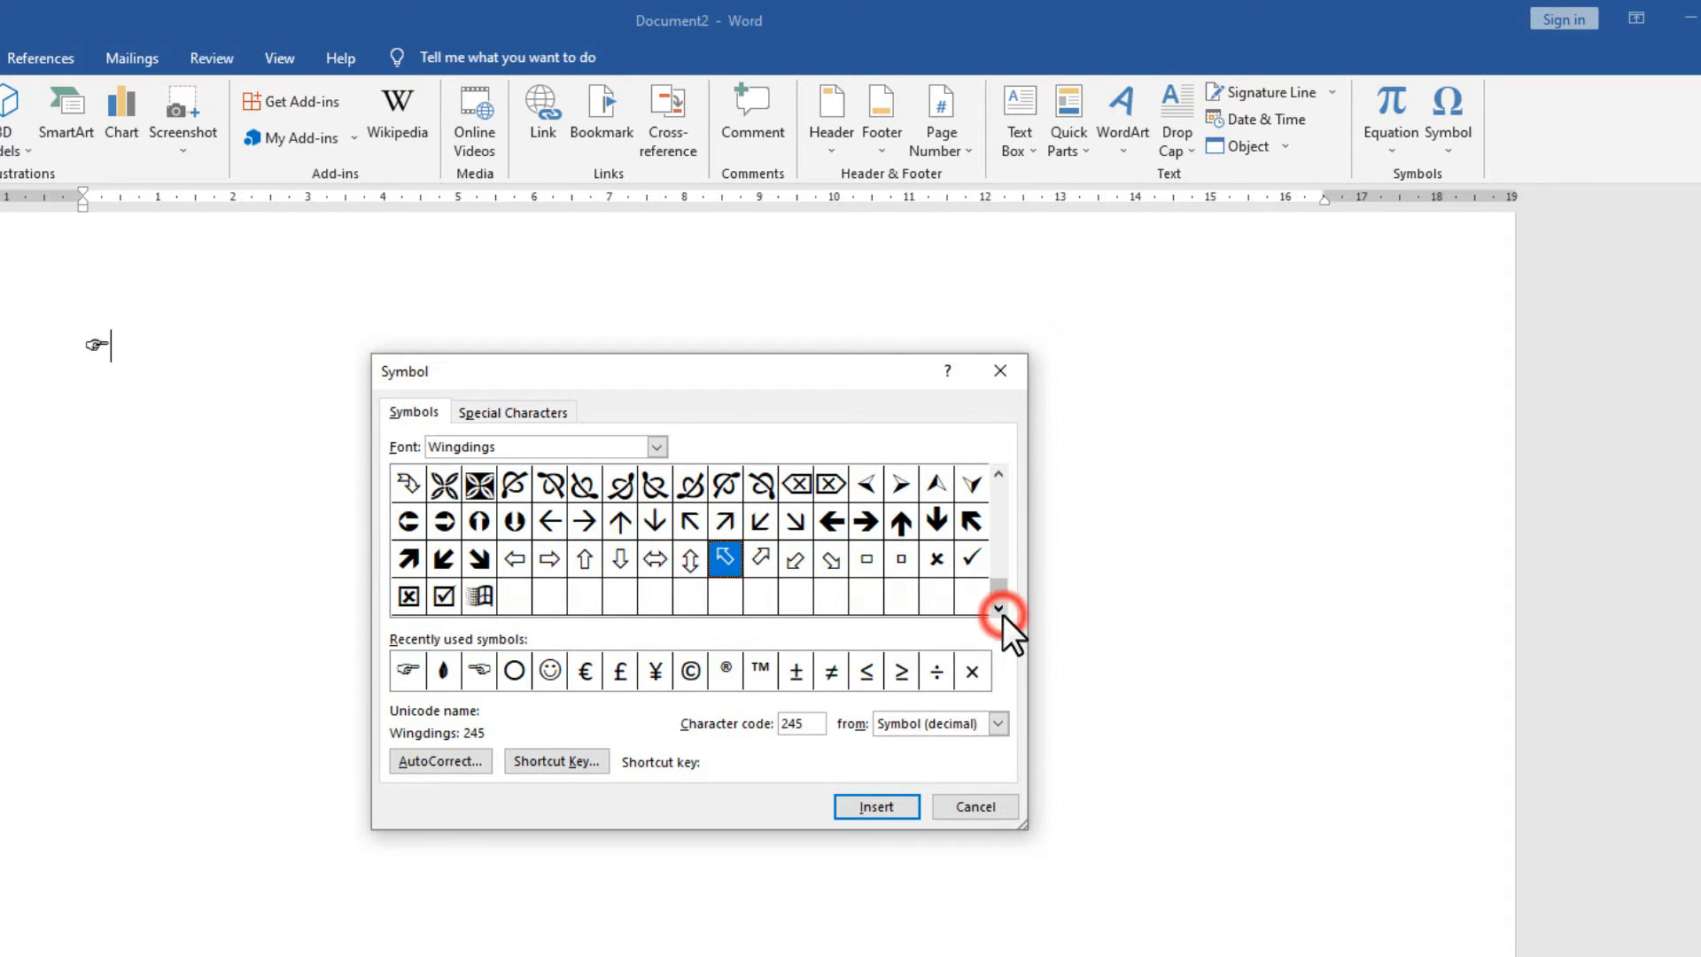
left_click(444, 596)
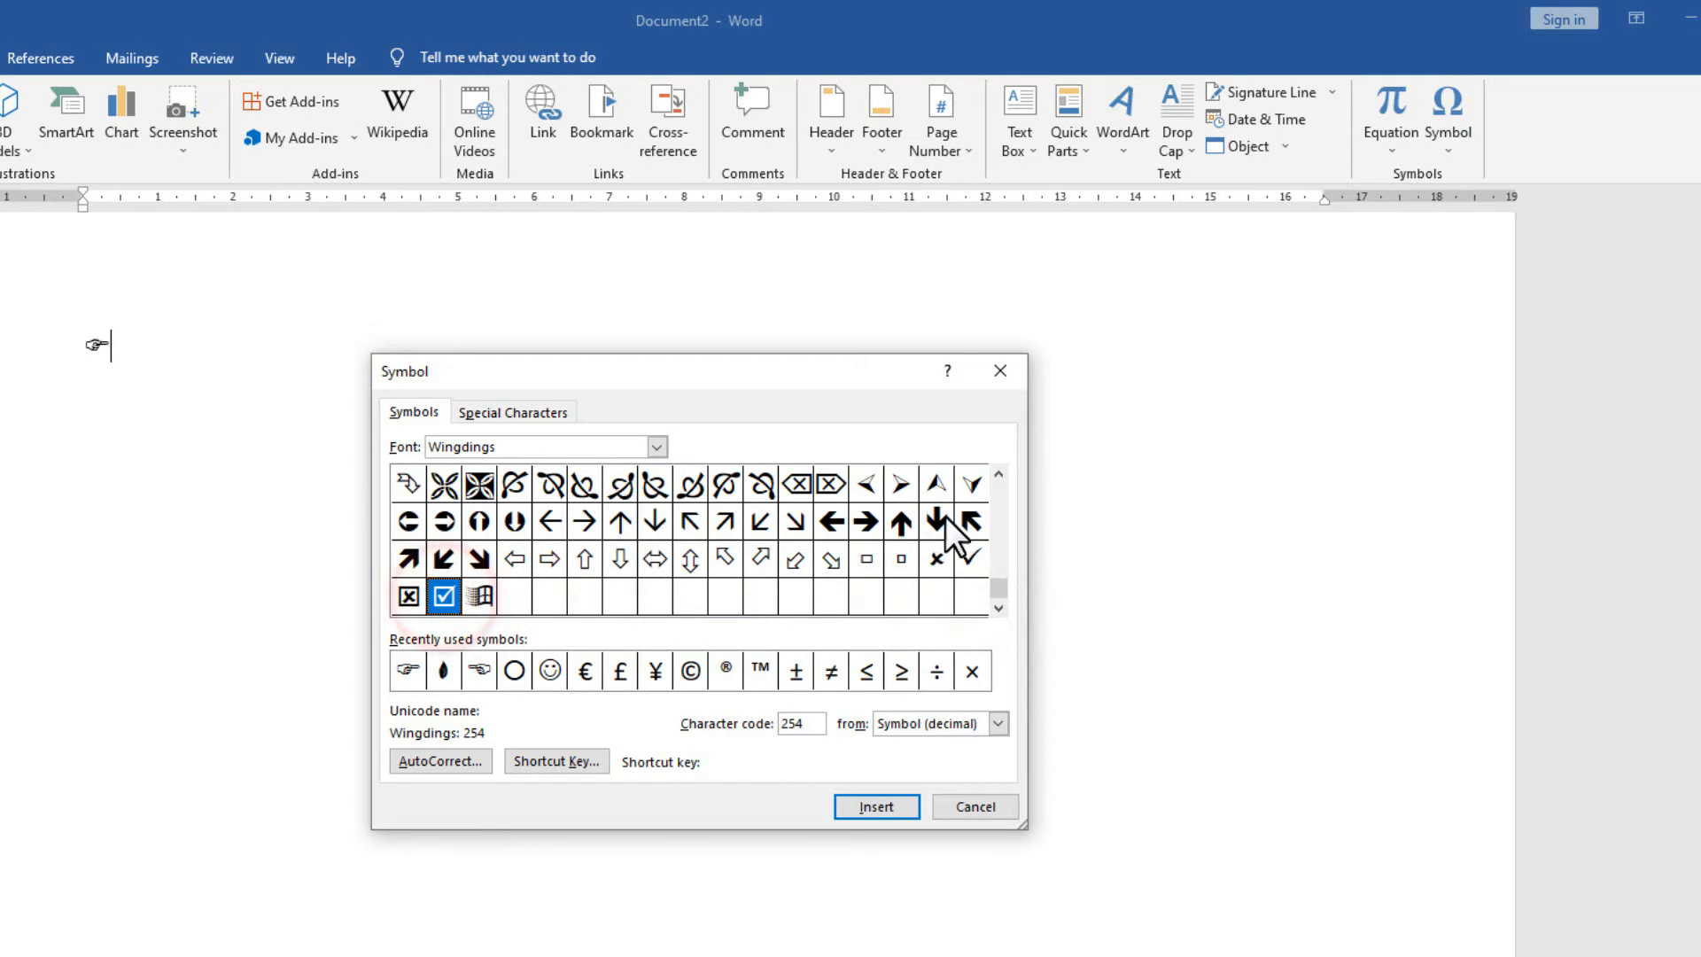
left_click(877, 807)
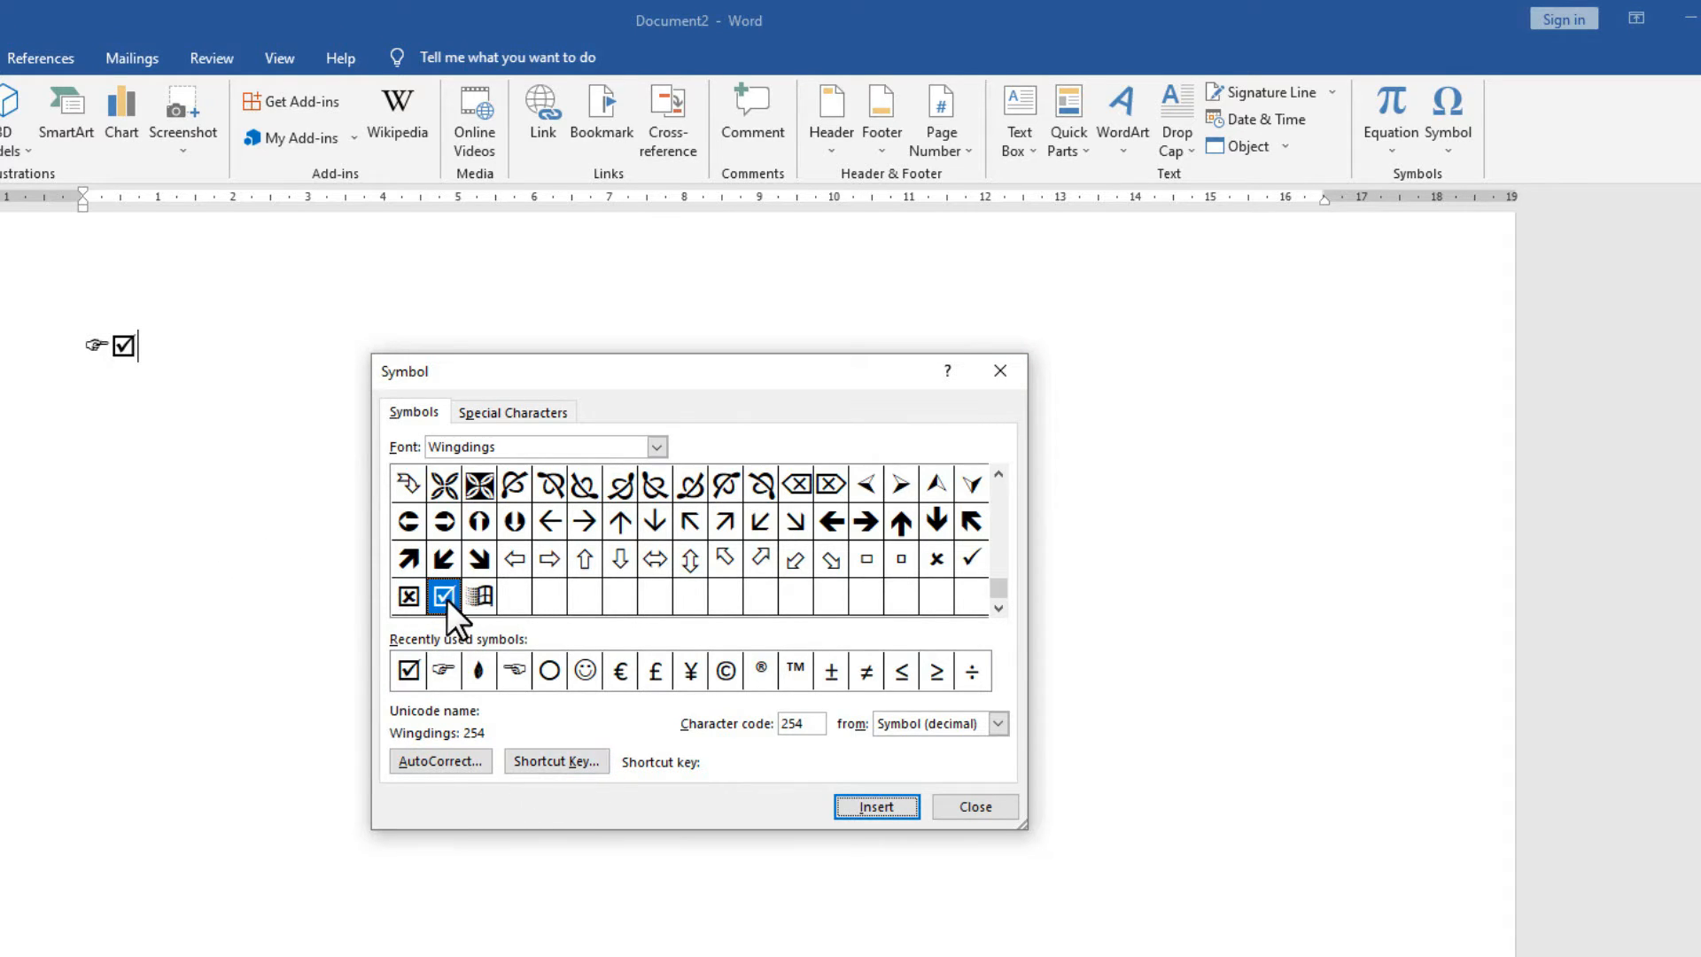
left_click(561, 763)
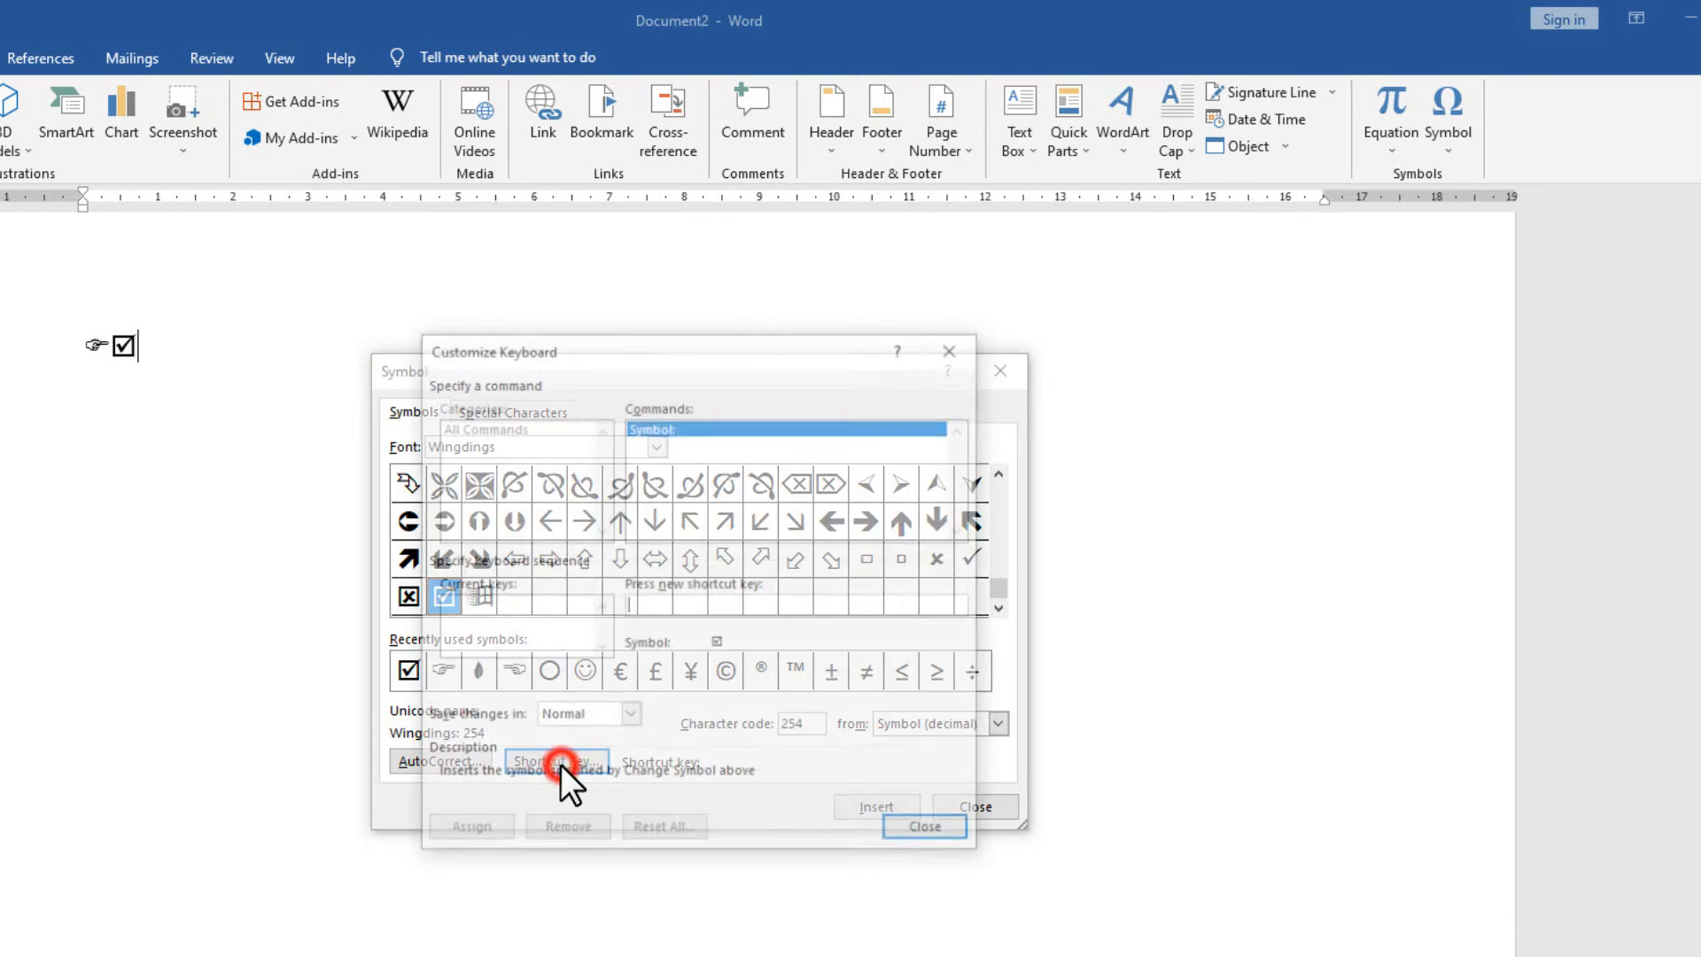
Assign Ctrl+Num 5 as the checked-box shortcut and close both symbol dialogs.
left_click(697, 609)
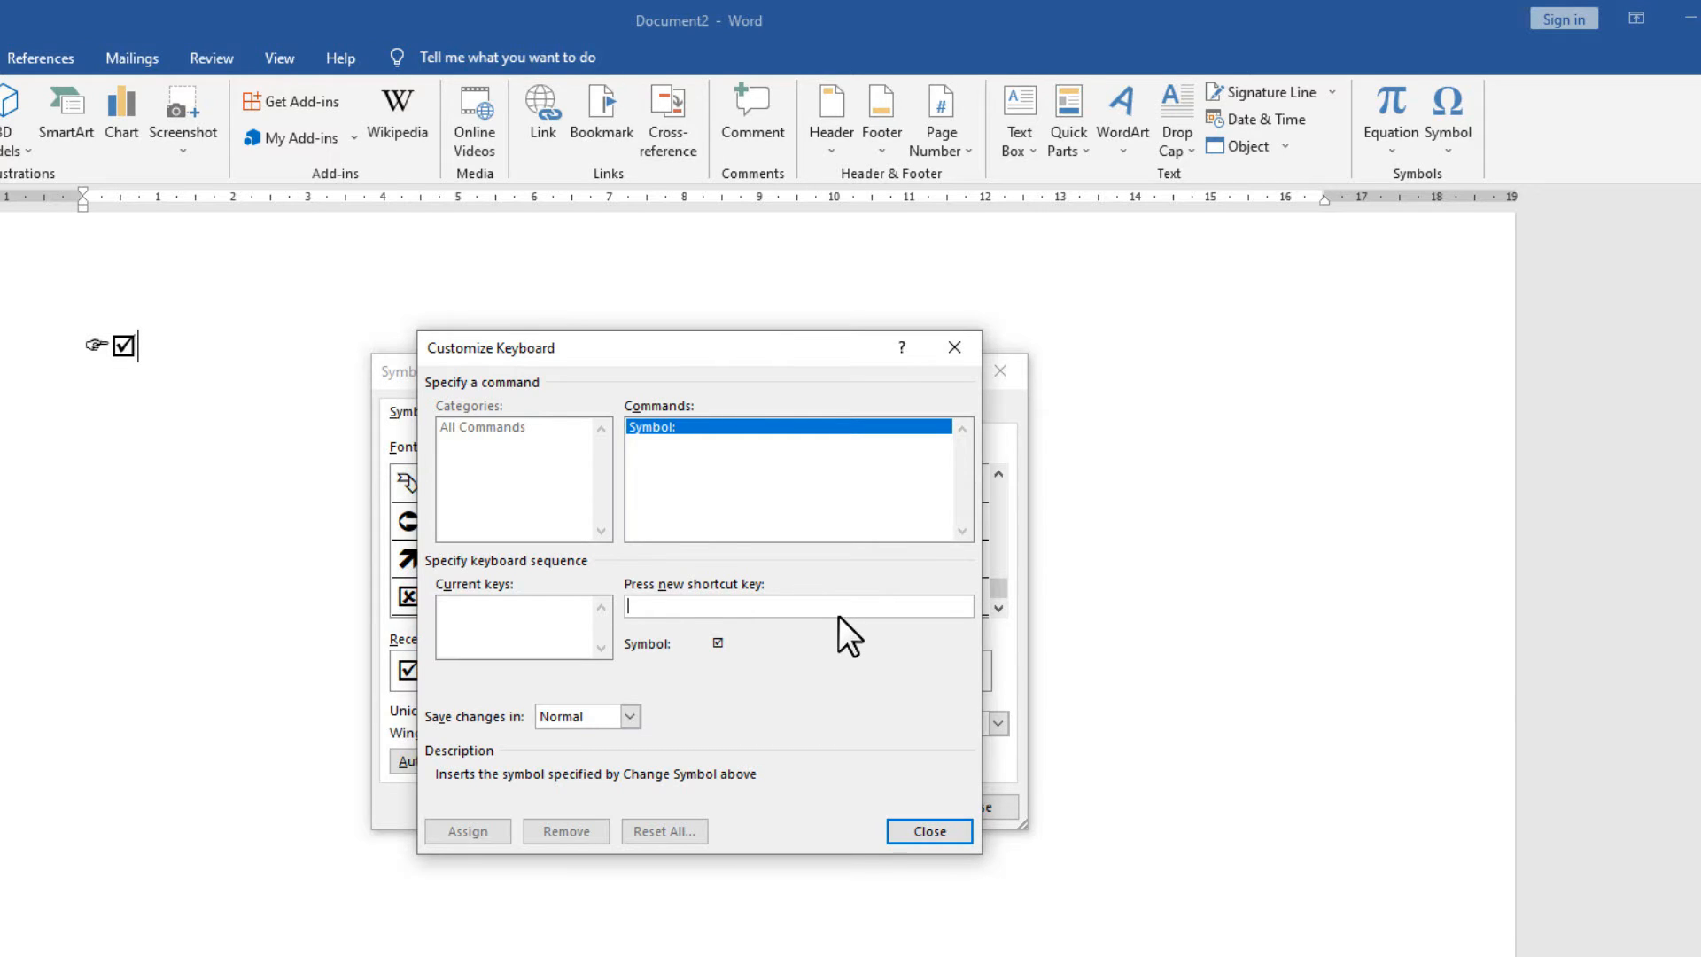
key("ctrl+KP_5")
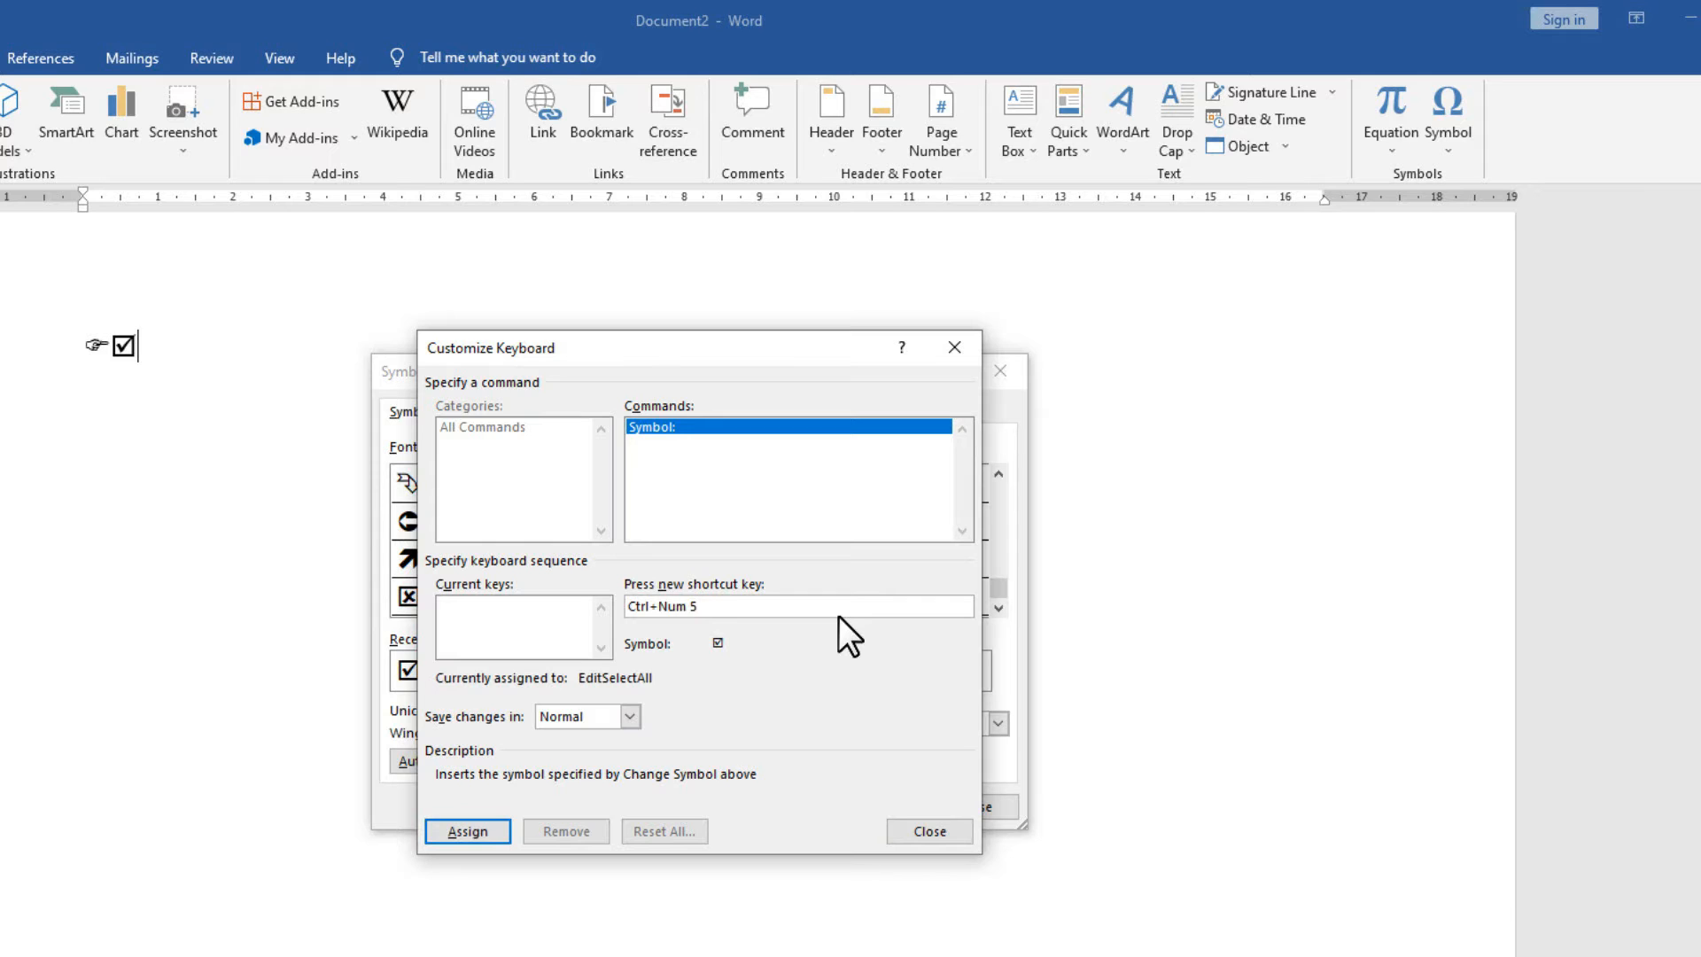
left_click(460, 833)
left_click(905, 829)
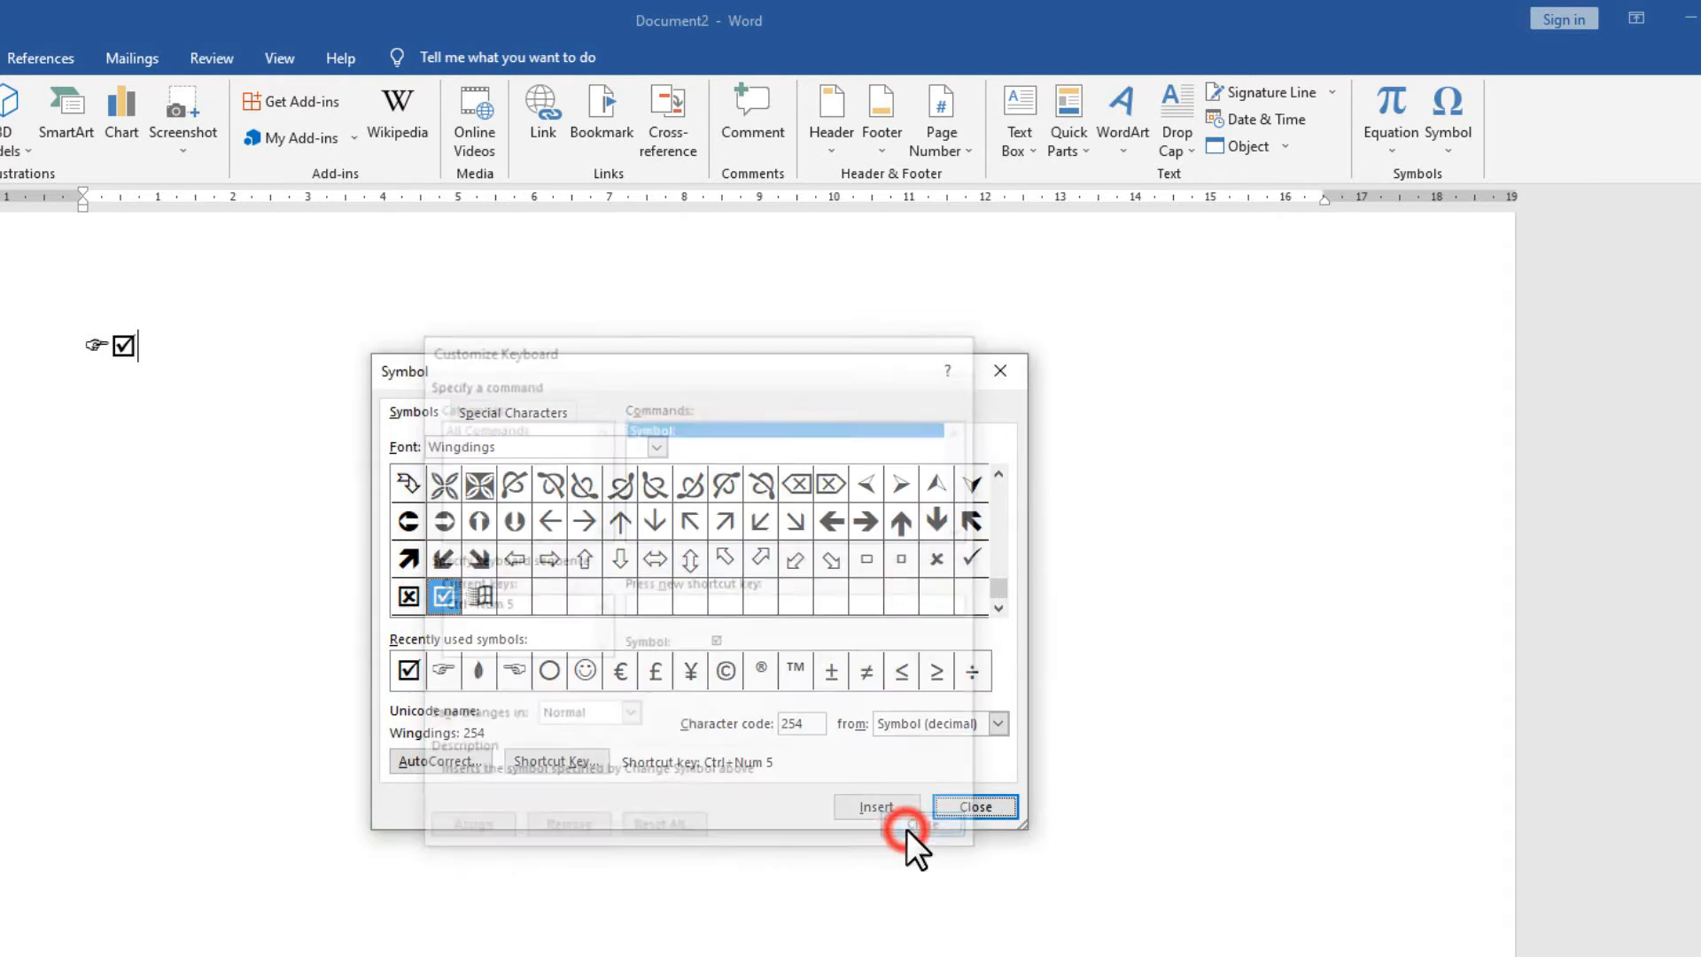
left_click(974, 807)
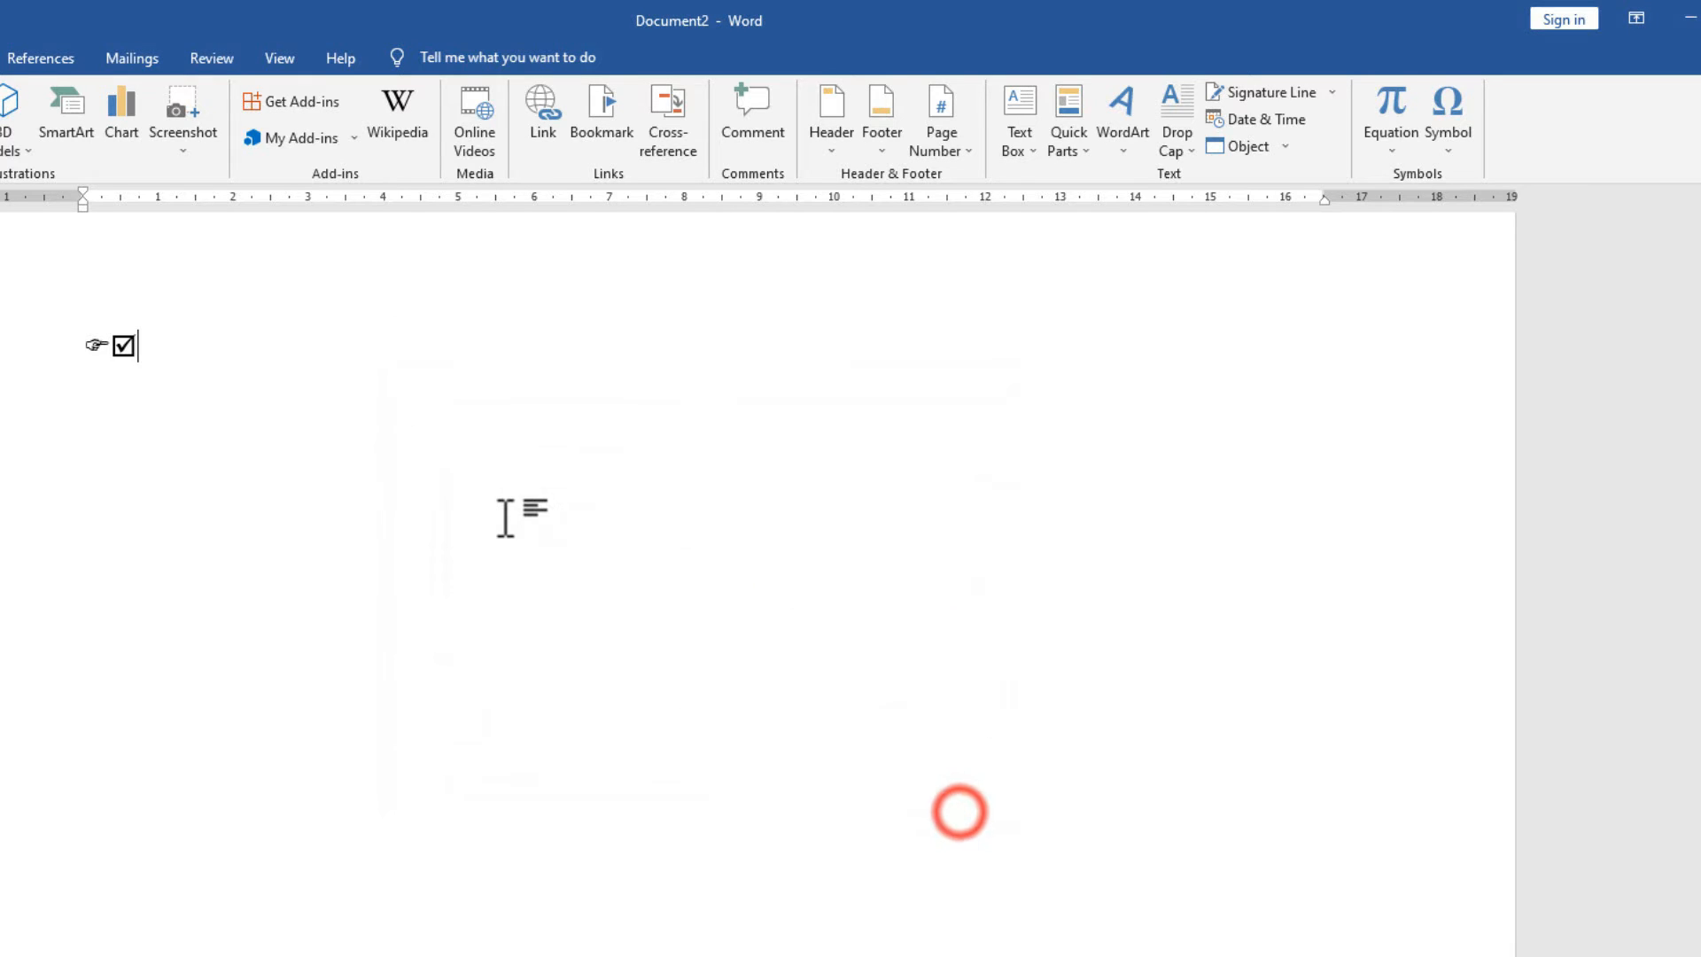
Type FGH, FFGH and FGH on three new lines below the symbols.
key("Return")
type("FGH")
key("Return")
type("FFGH")
key("Left")
key("End")
key("Return")
type("FGH")
key("Return")
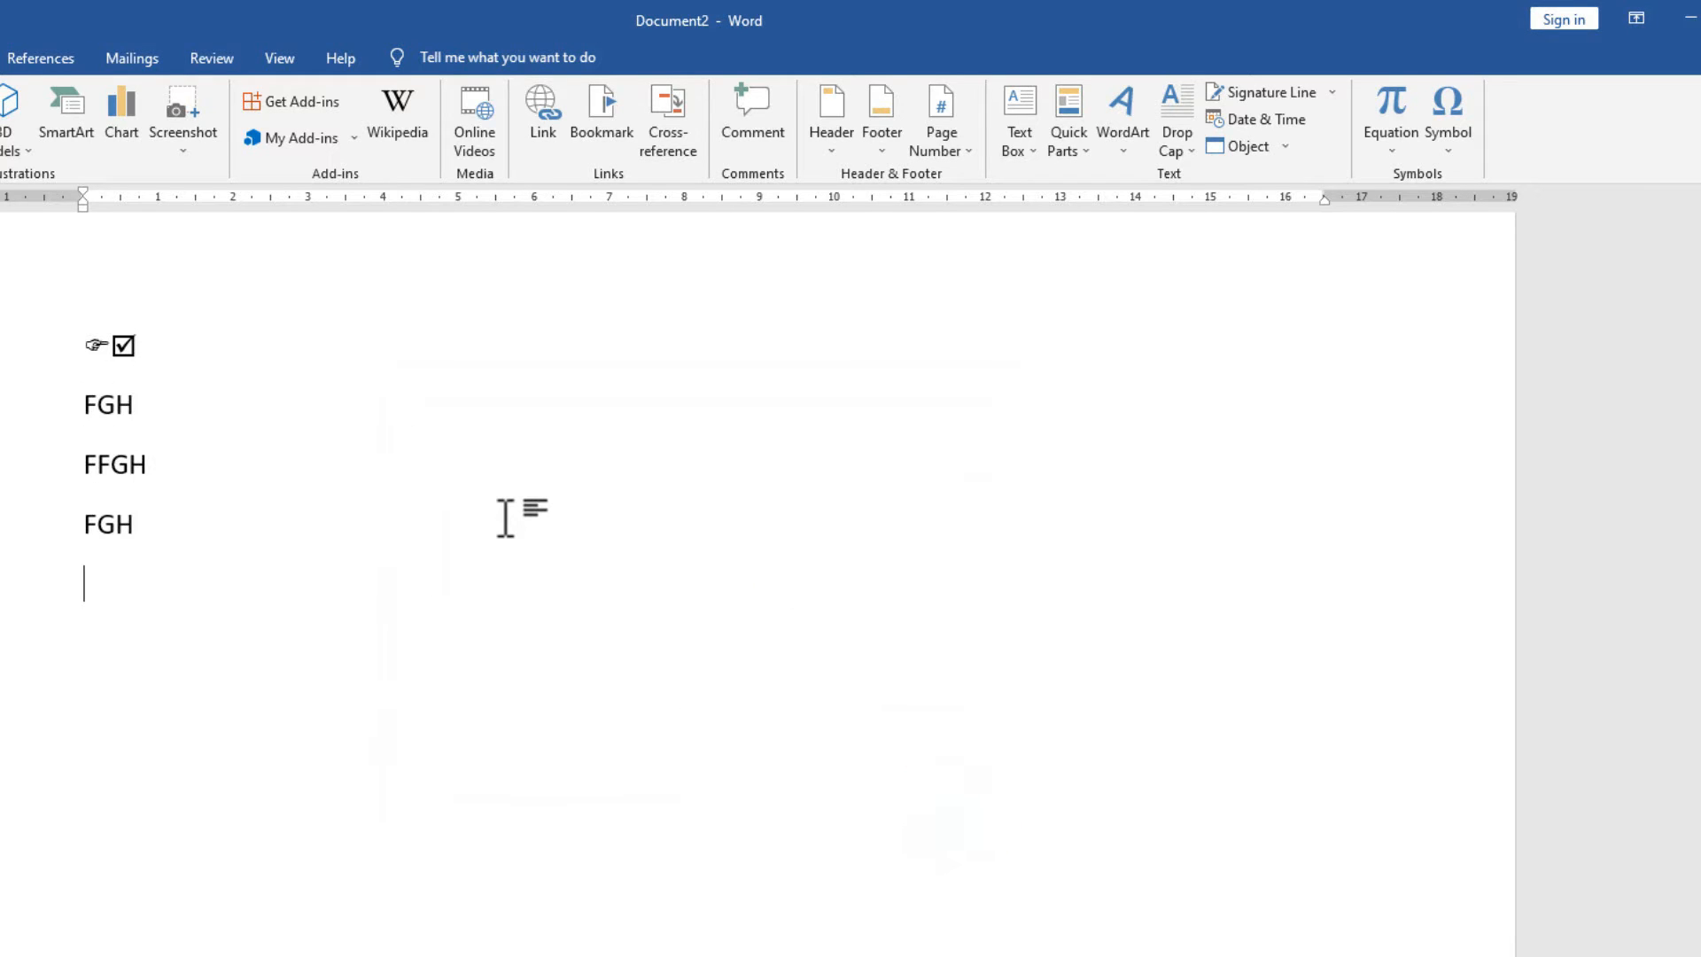
Insert a checked box with the new shortcut, type FGH, then add another checked box.
key("alt+c")
type("FGH")
key("Return")
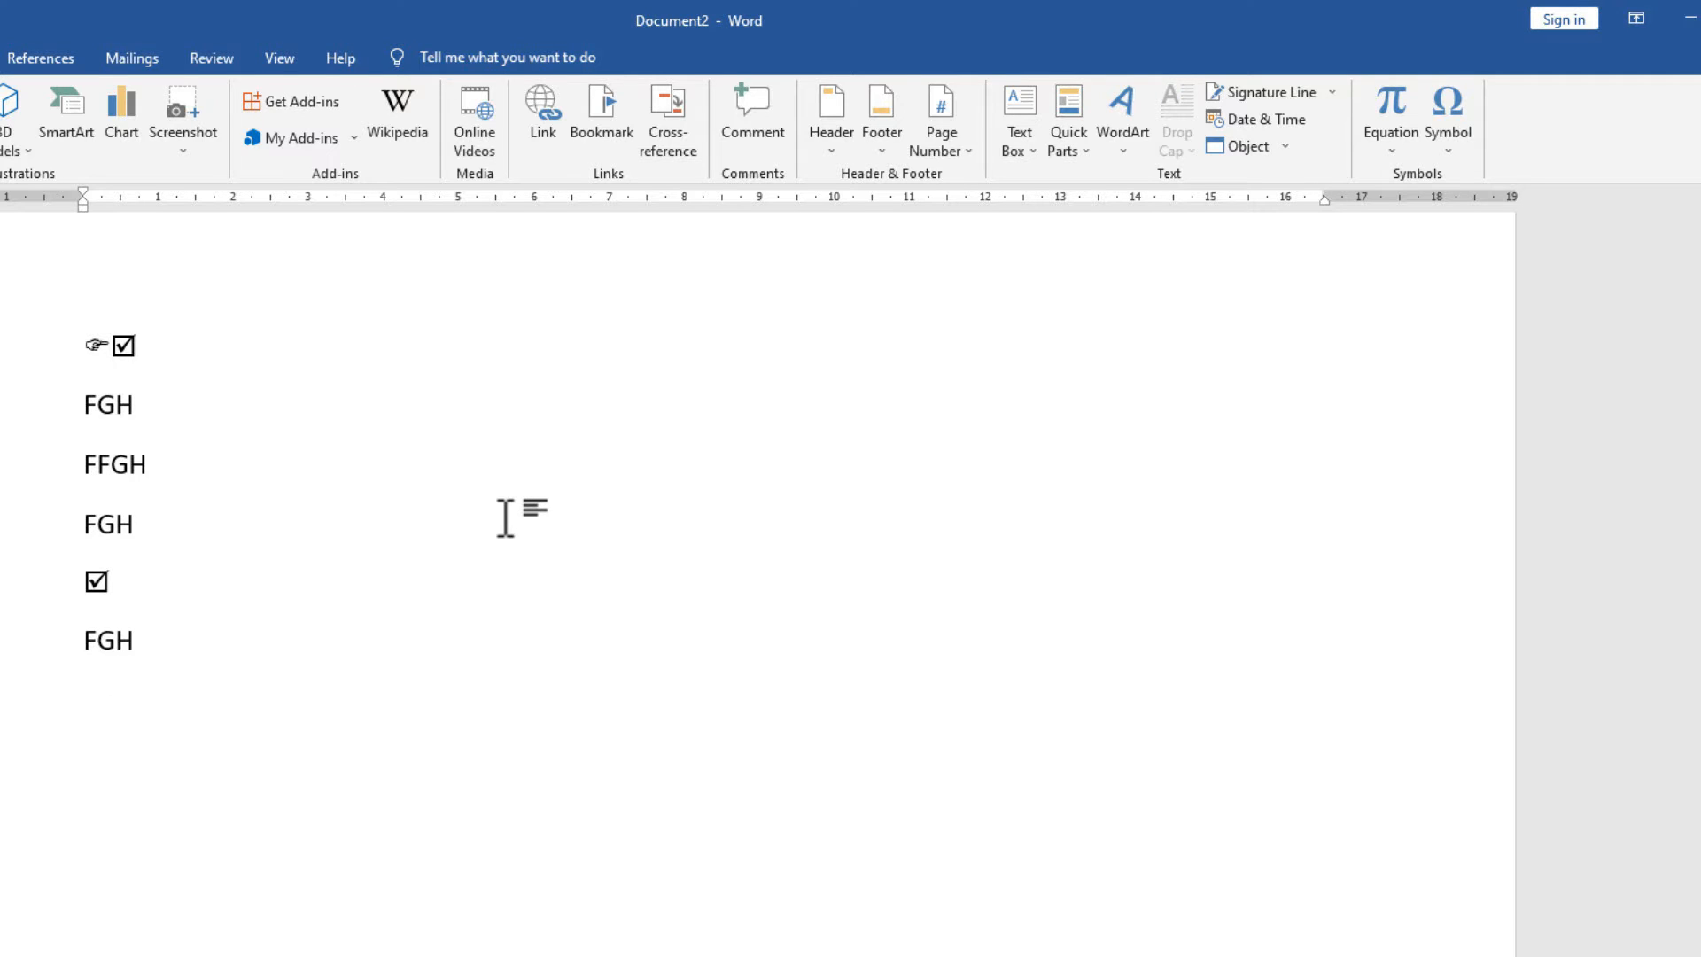
key("alt+c")
left_click(1440, 158)
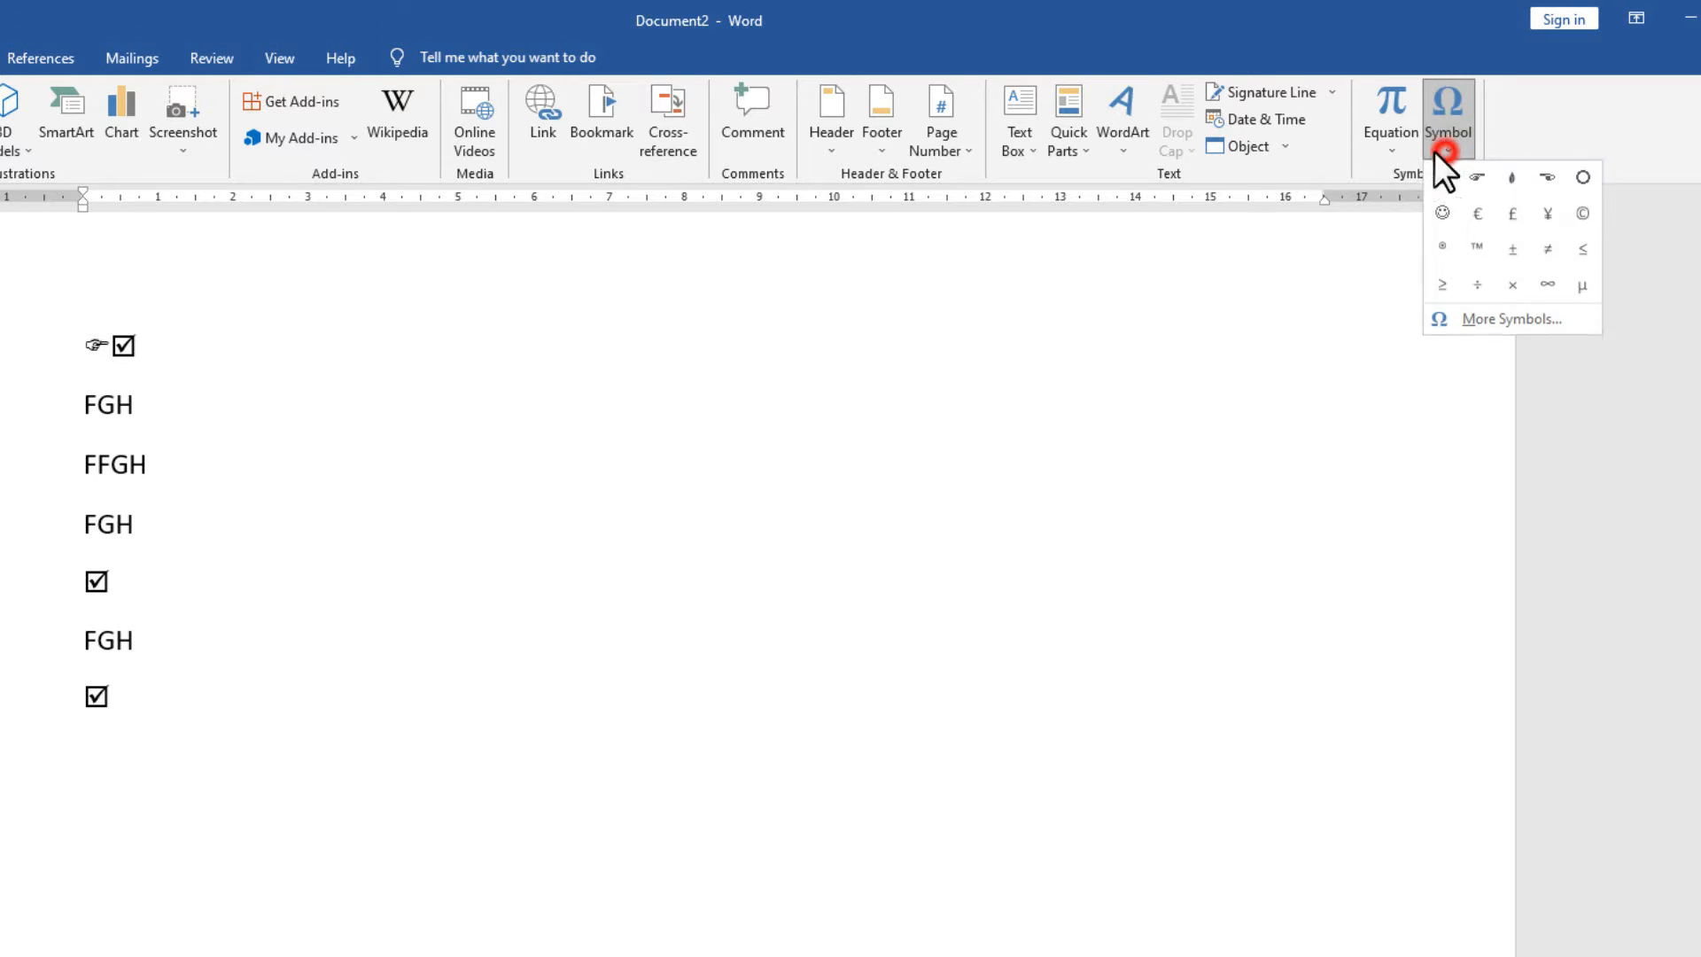
After browsing Wingdings 3 and Wingdings 2, insert the Wingdings mouse symbol (code 56).
left_click(1483, 322)
left_click_drag(998, 488, 1006, 619)
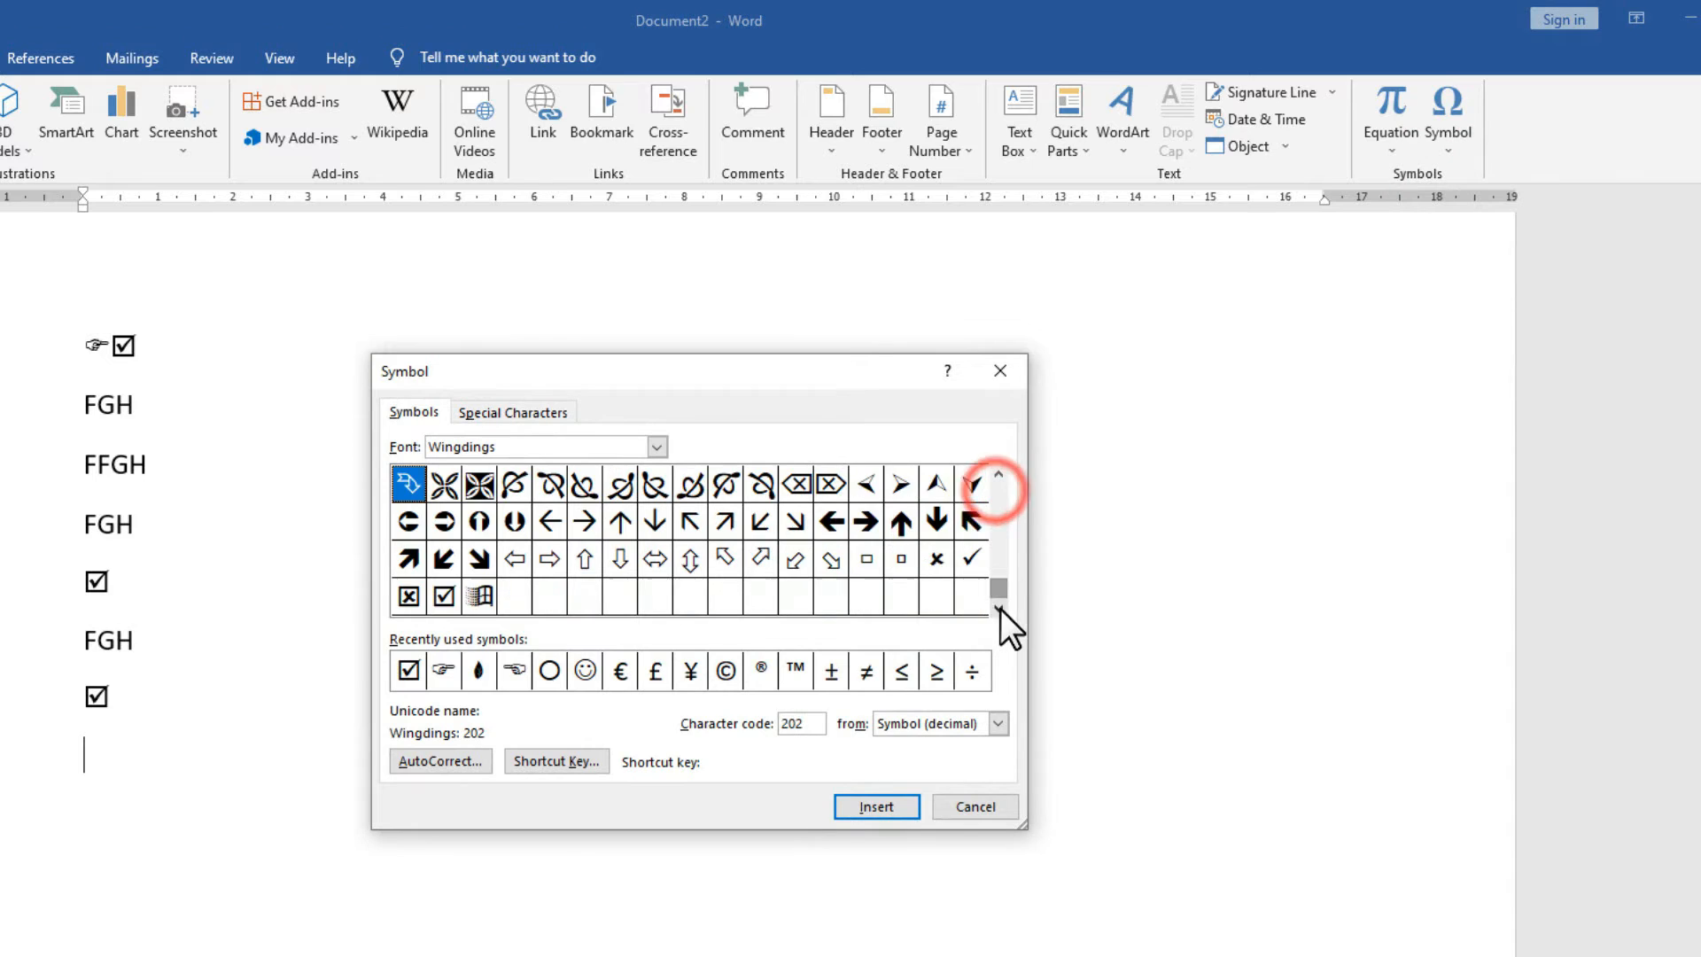
left_click(657, 447)
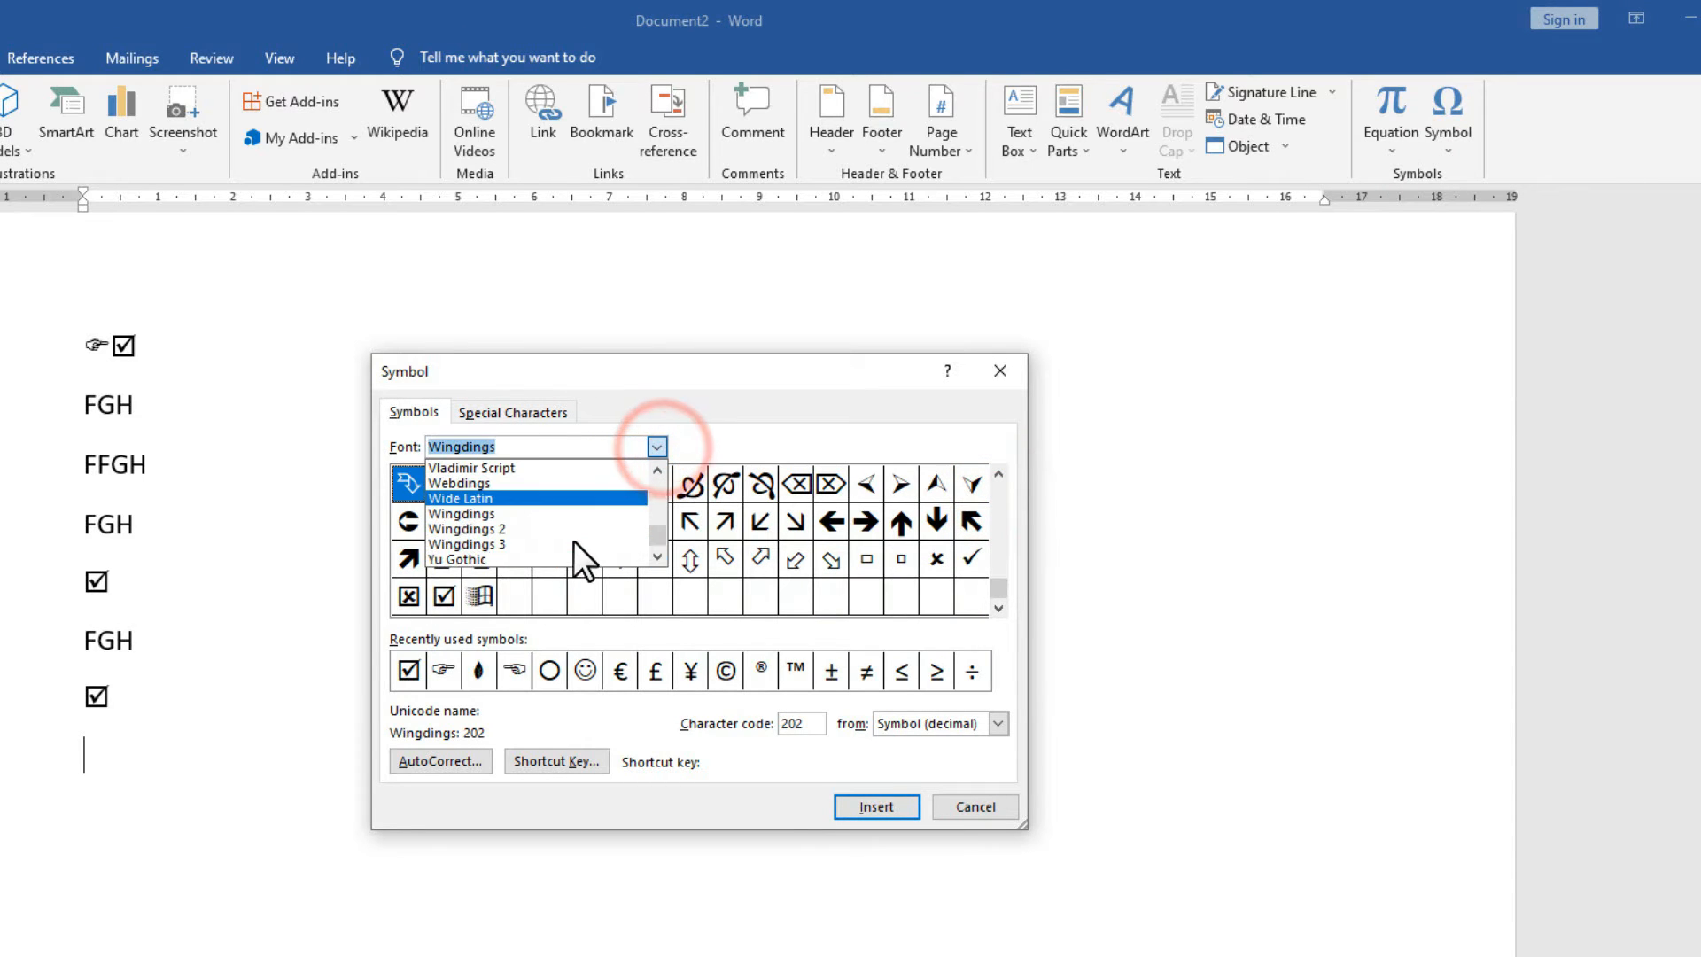
left_click(471, 542)
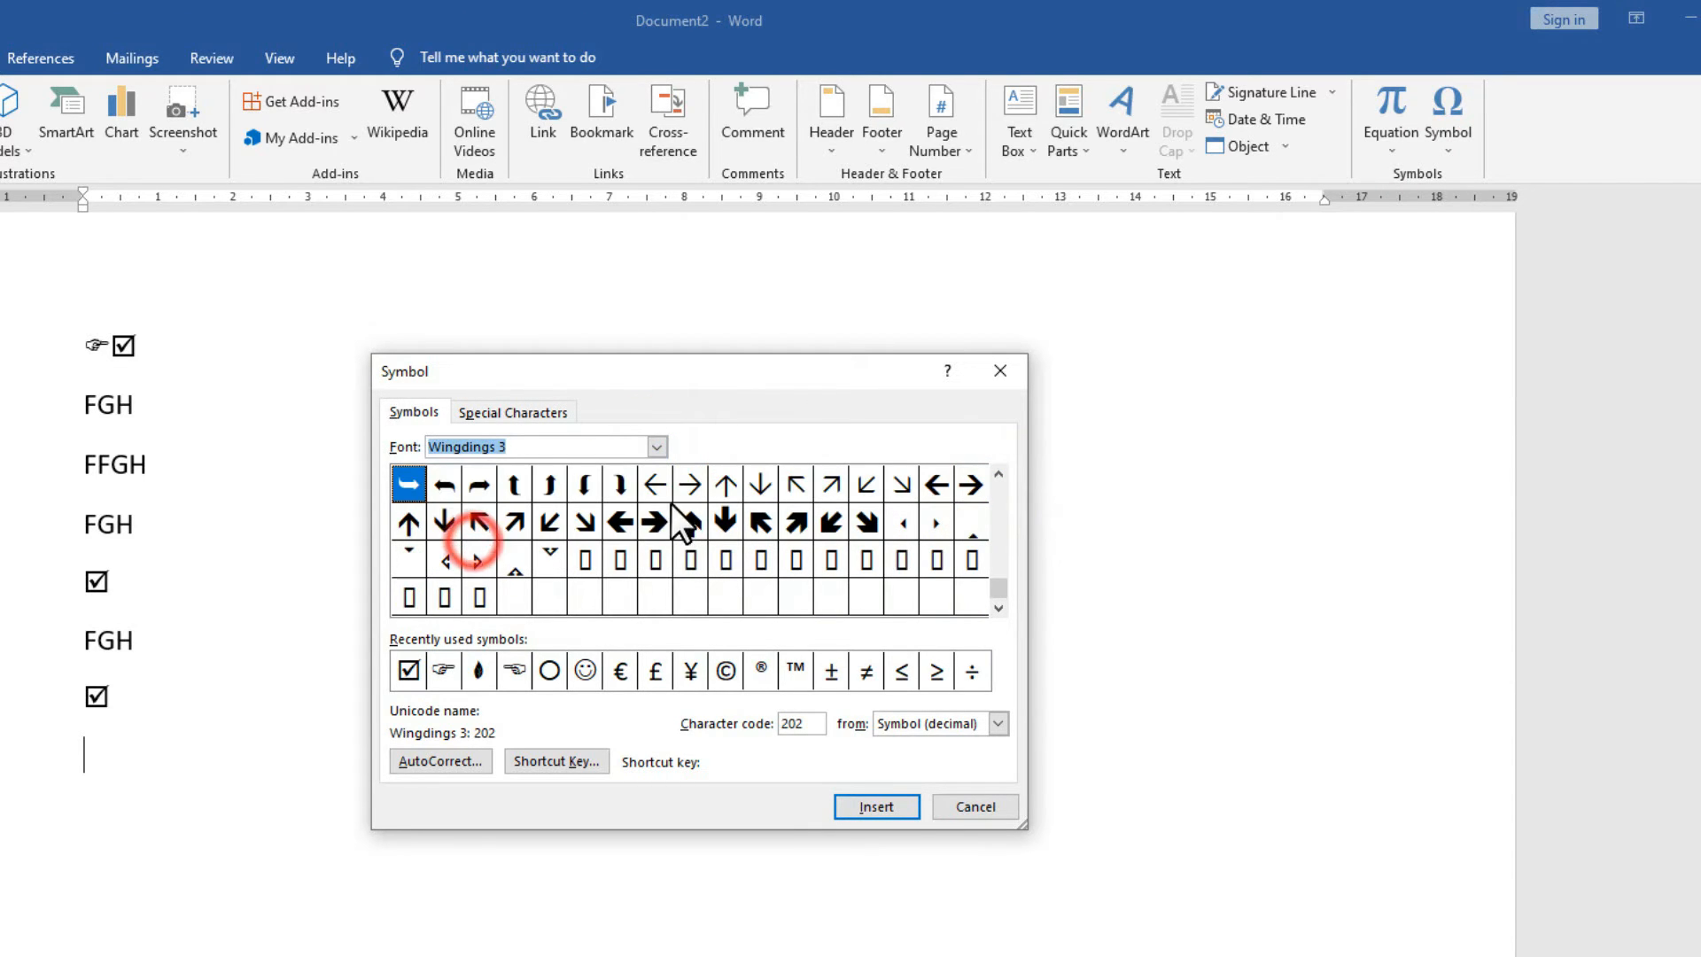
left_click(656, 447)
left_click(572, 526)
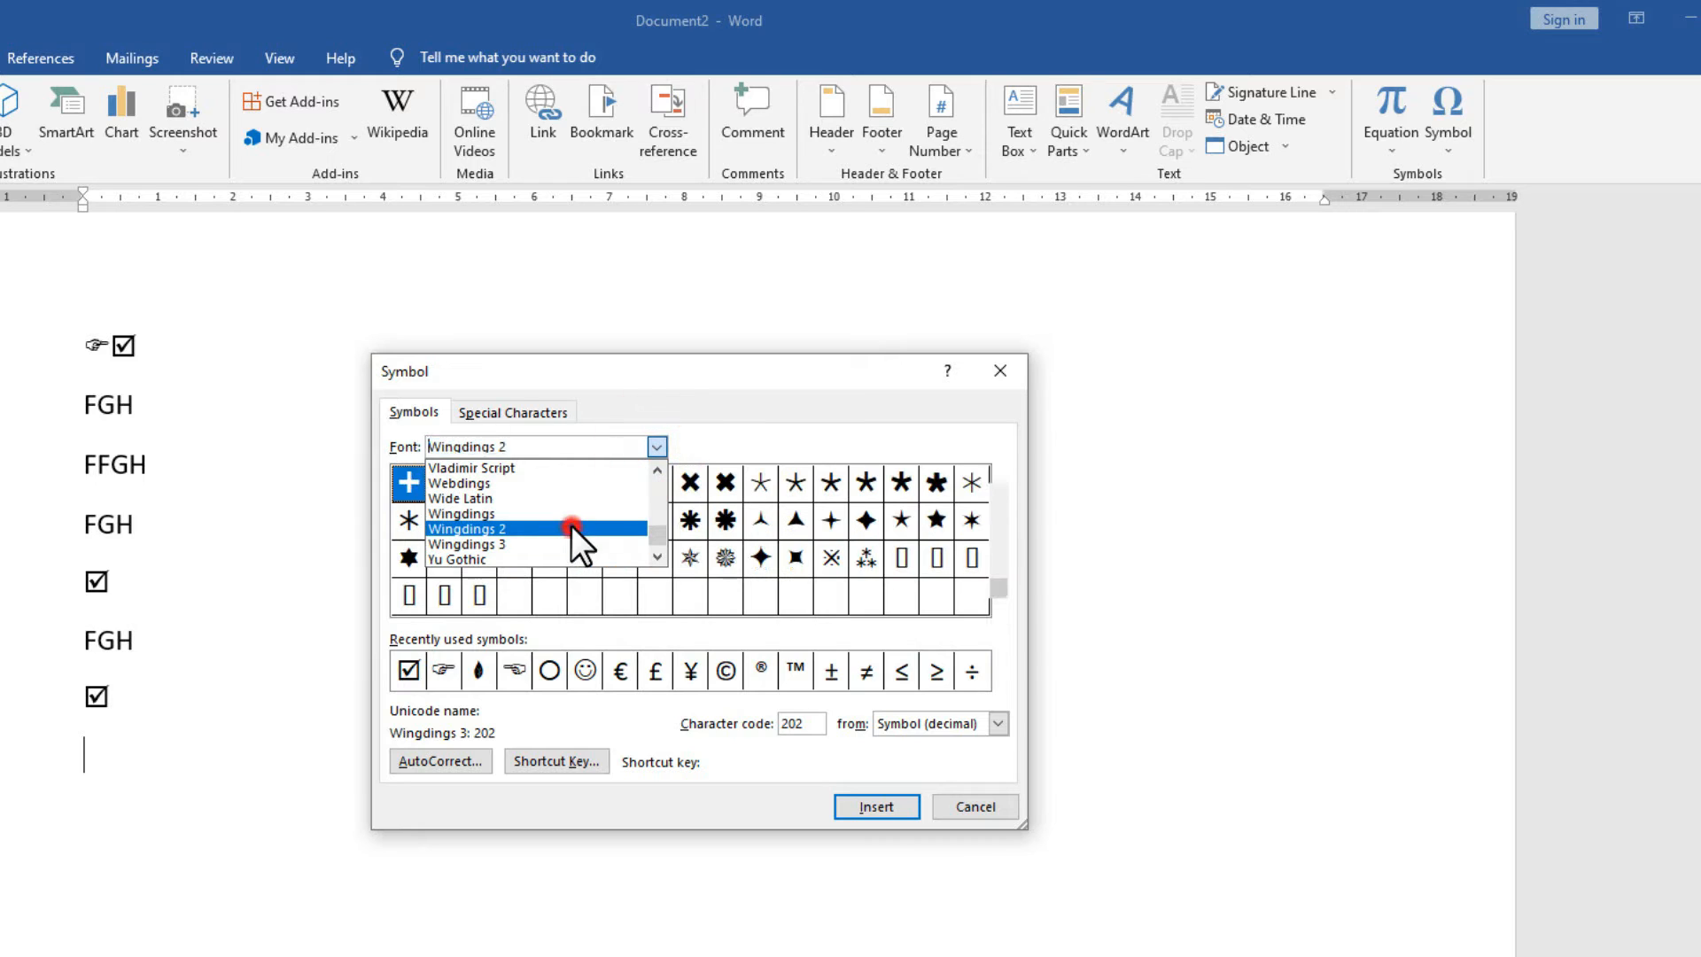
left_click(656, 447)
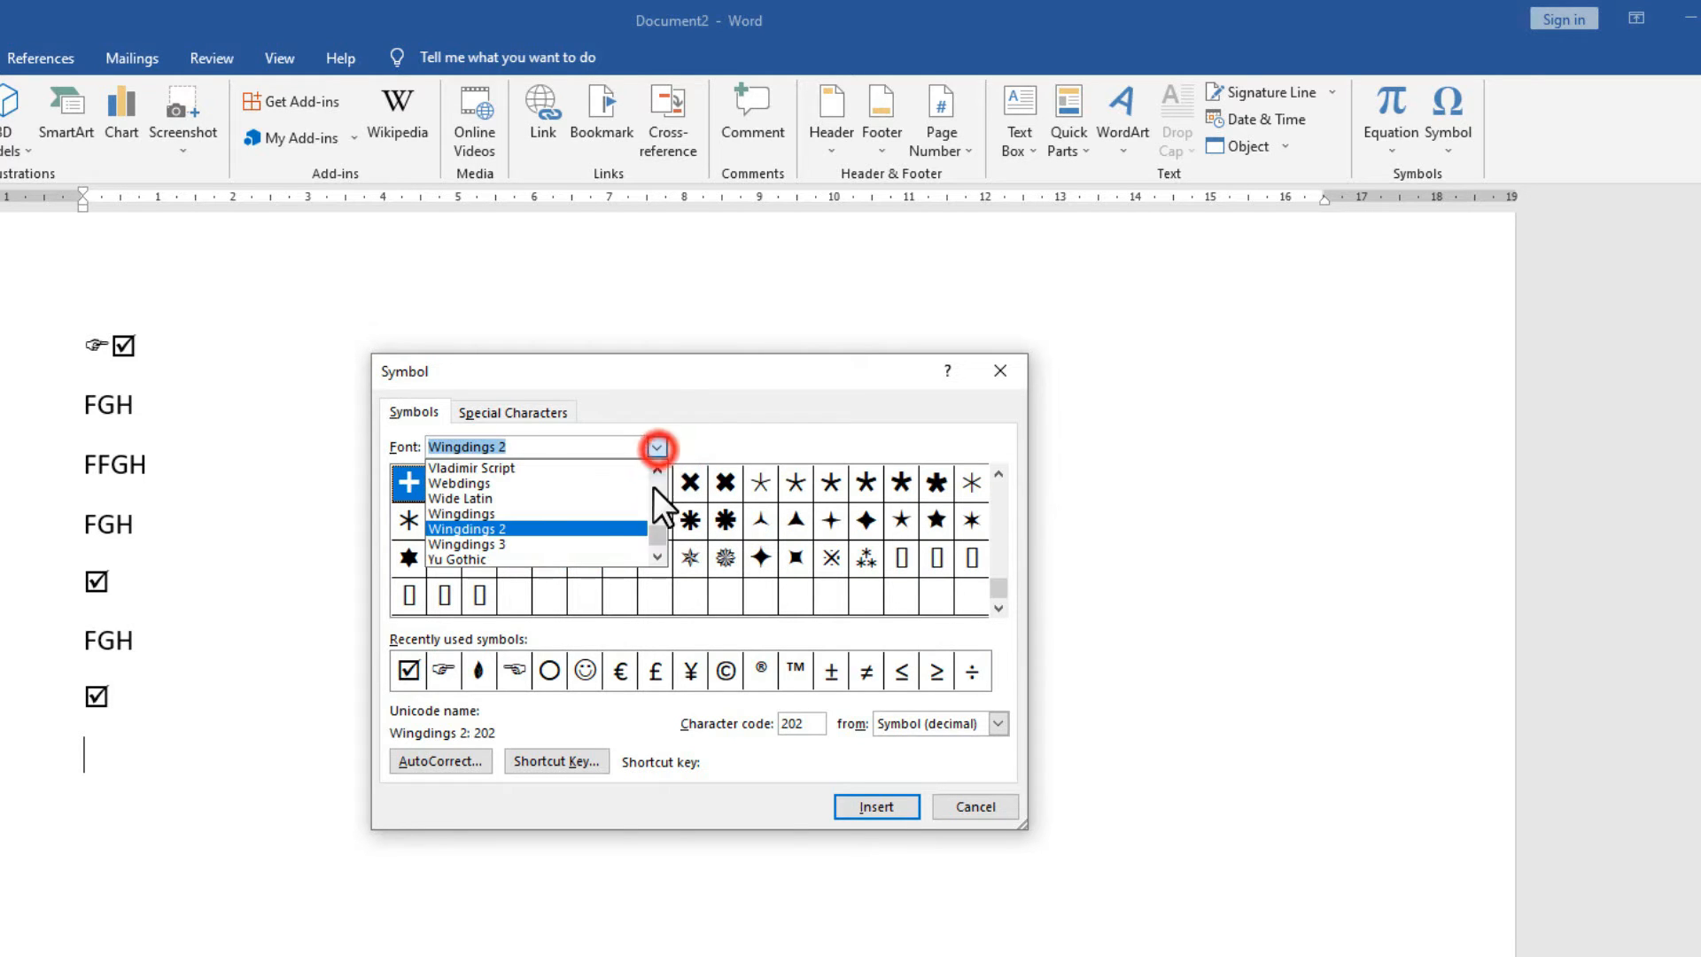
left_click(588, 516)
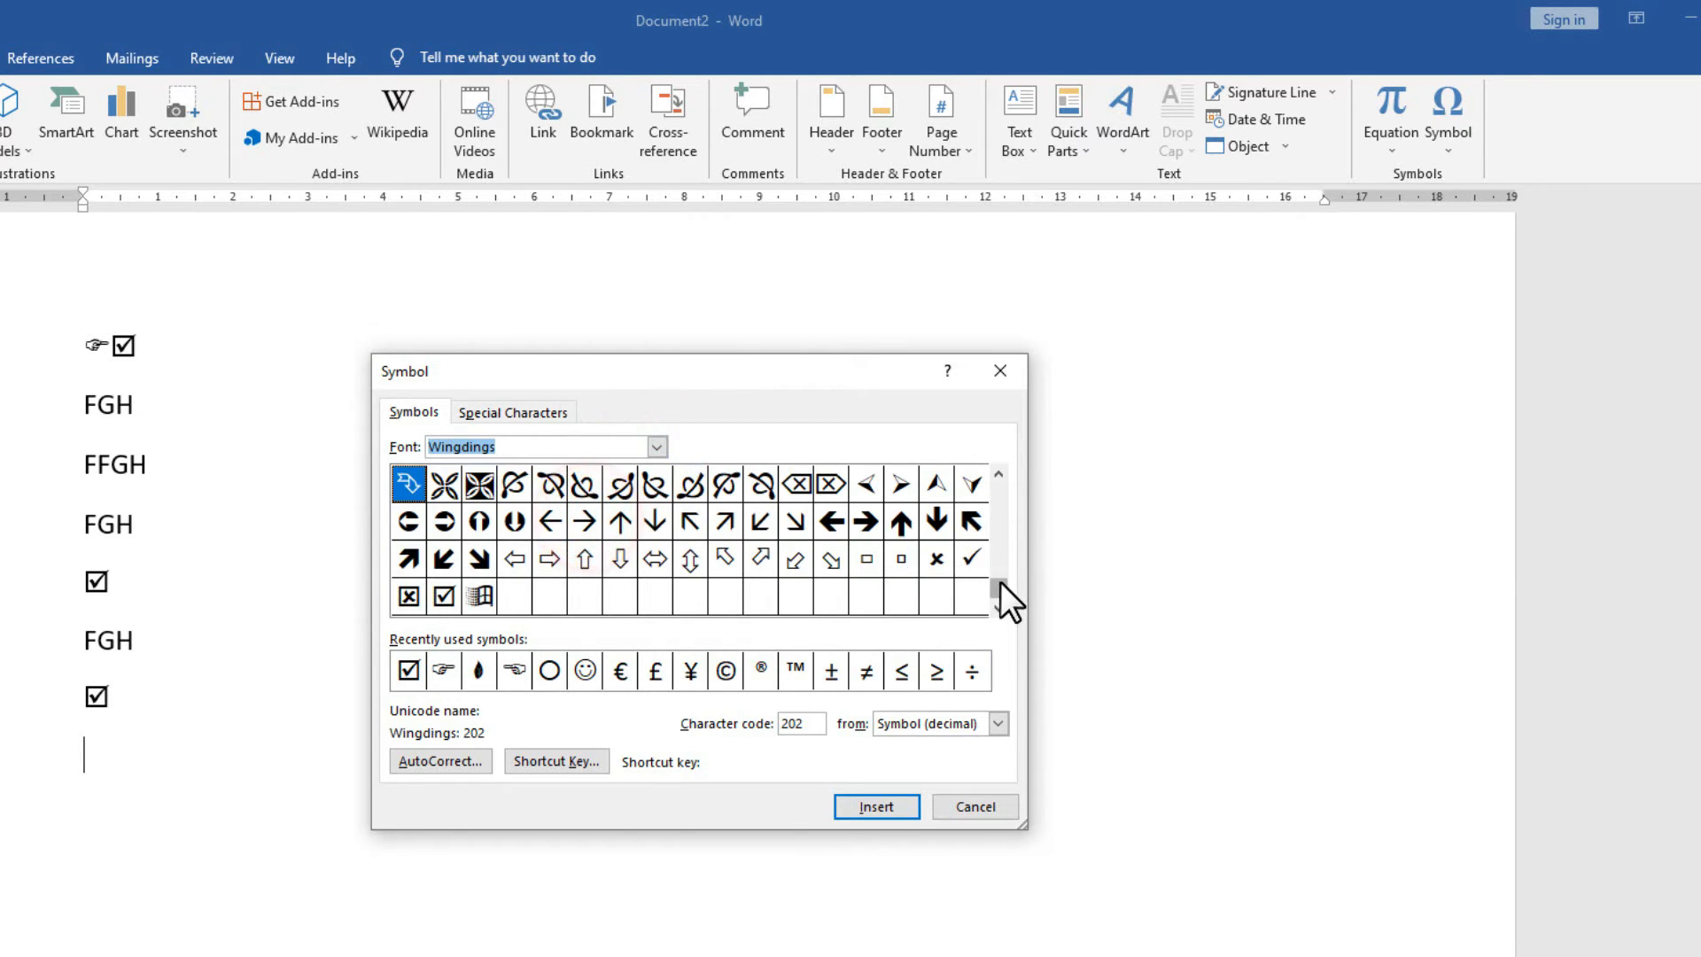
left_click_drag(1001, 583, 1001, 469)
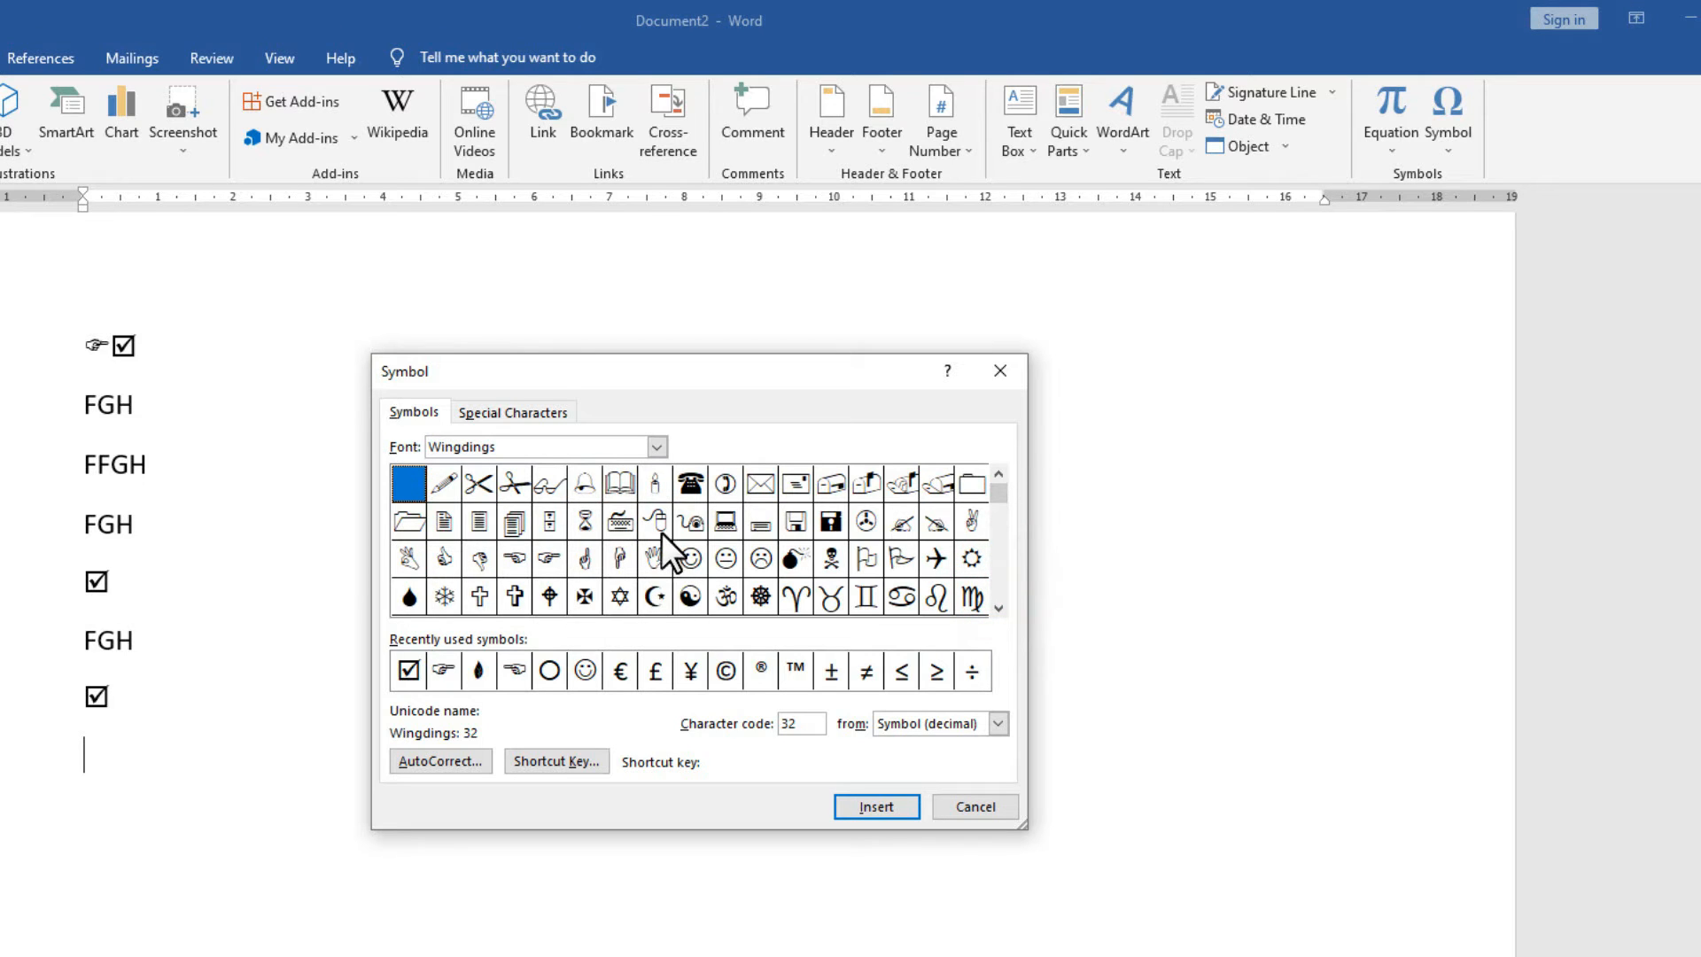
left_click(655, 521)
left_click(880, 801)
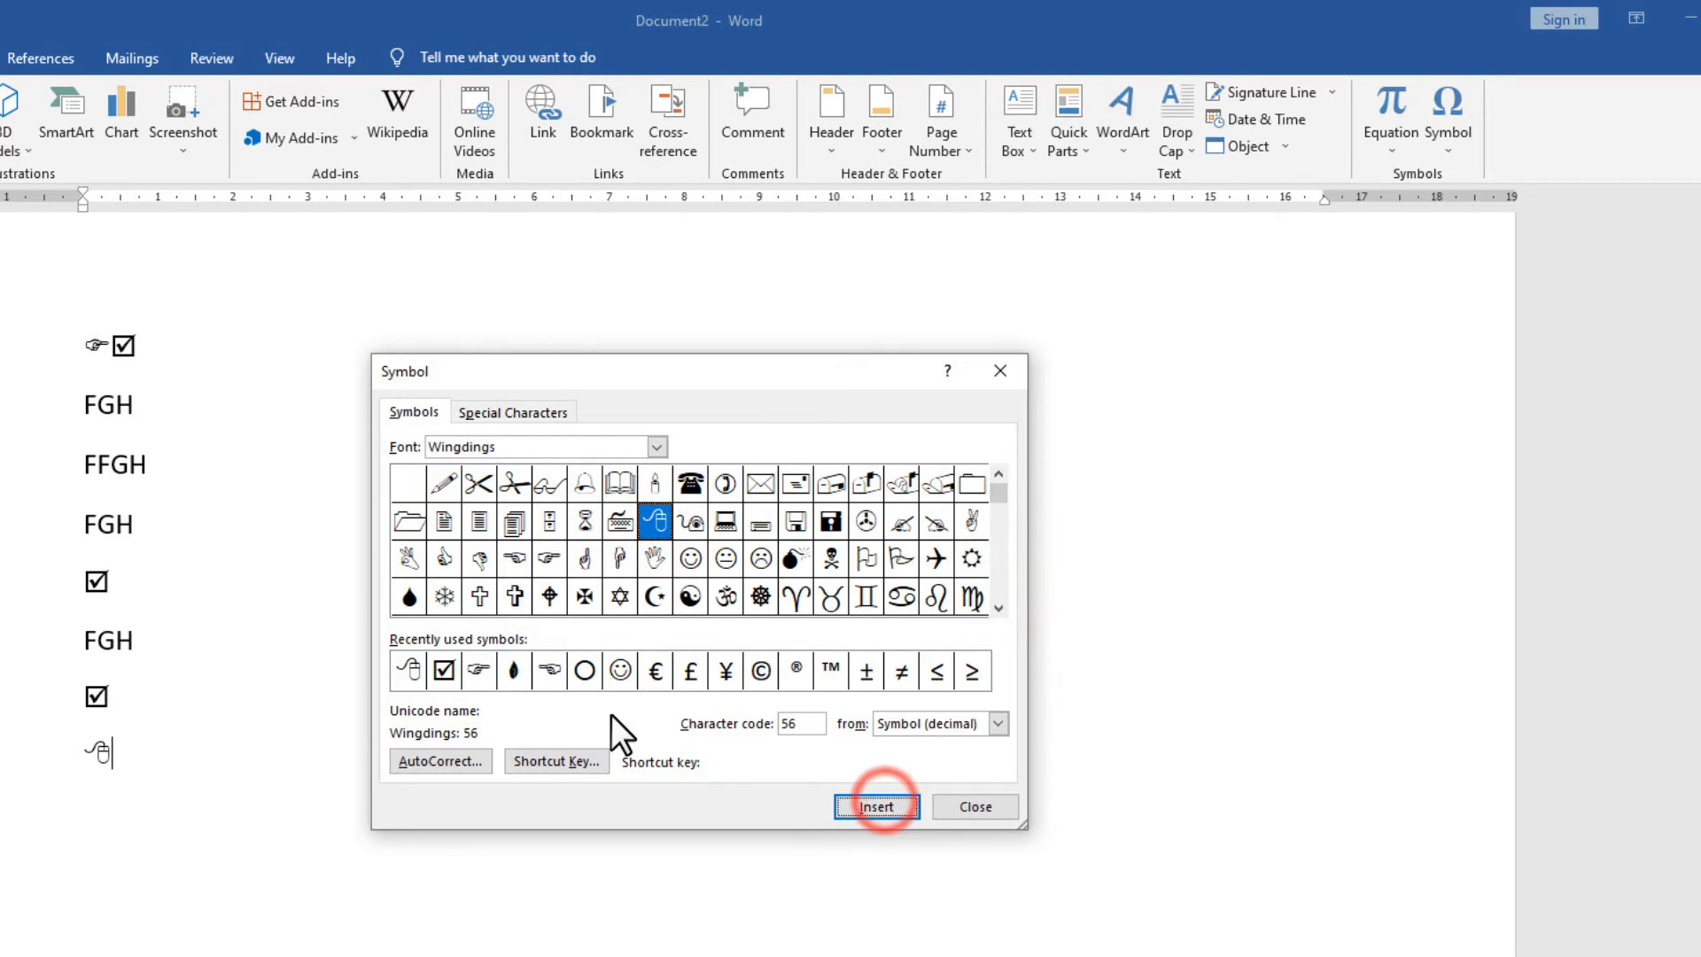
left_click(971, 805)
Select the inserted mouse symbol, then leave the caret just after it.
left_click(130, 753)
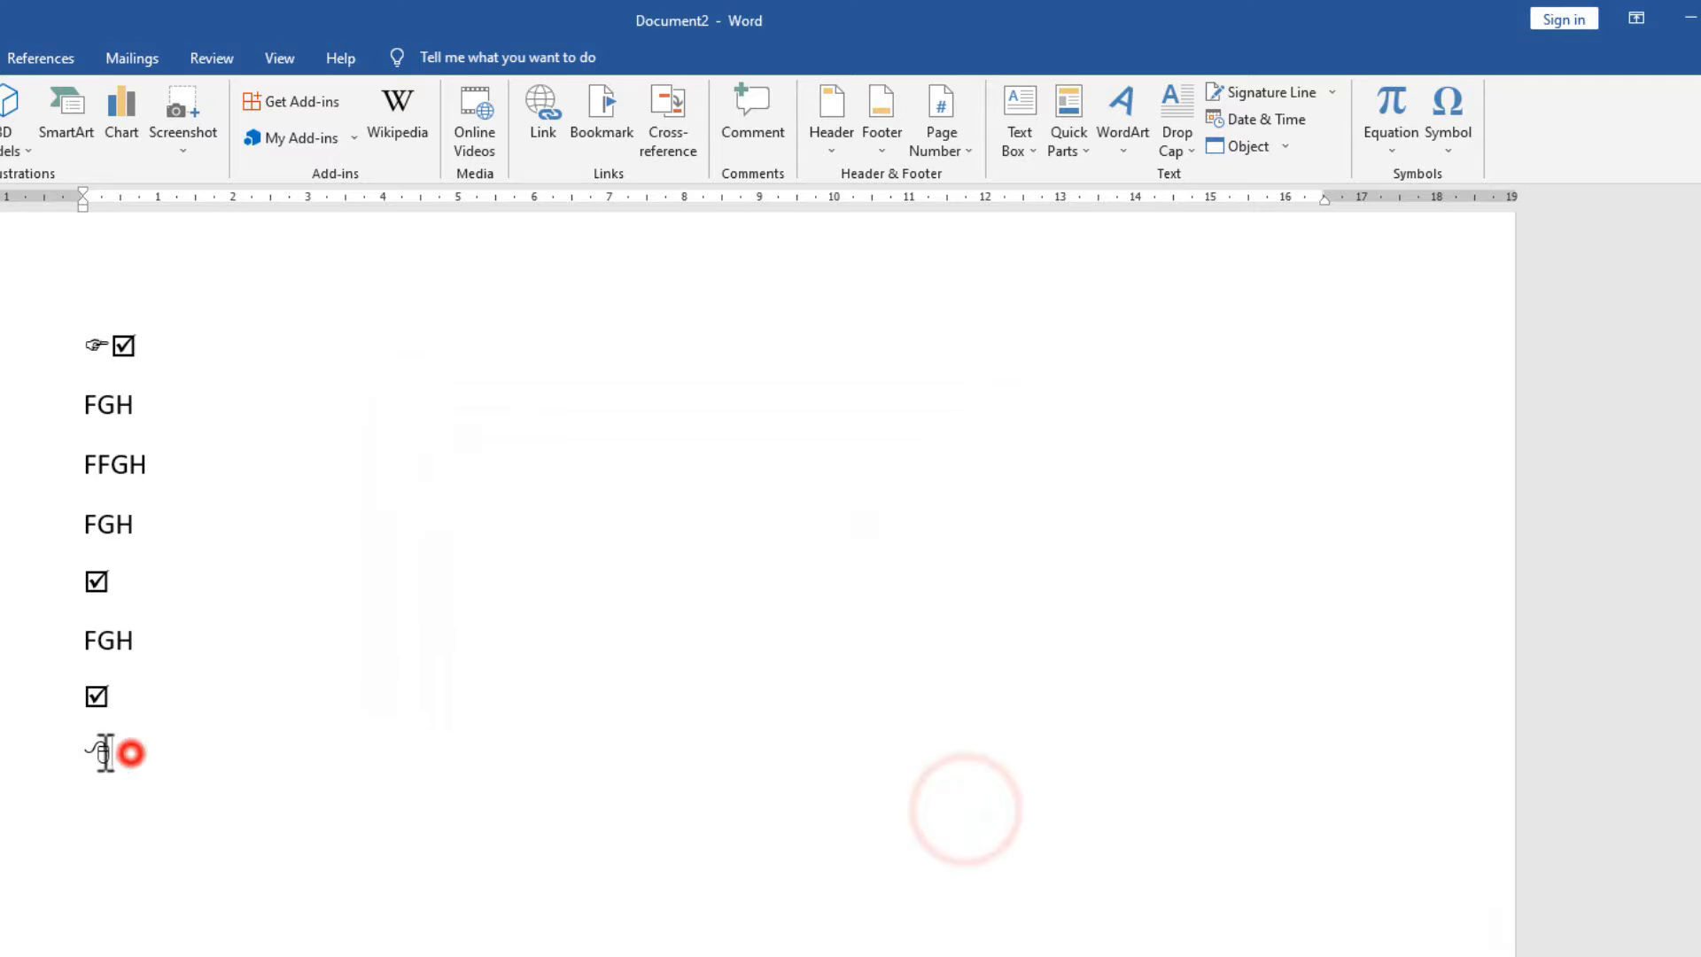
left_click_drag(105, 753, 87, 754)
left_click(214, 756)
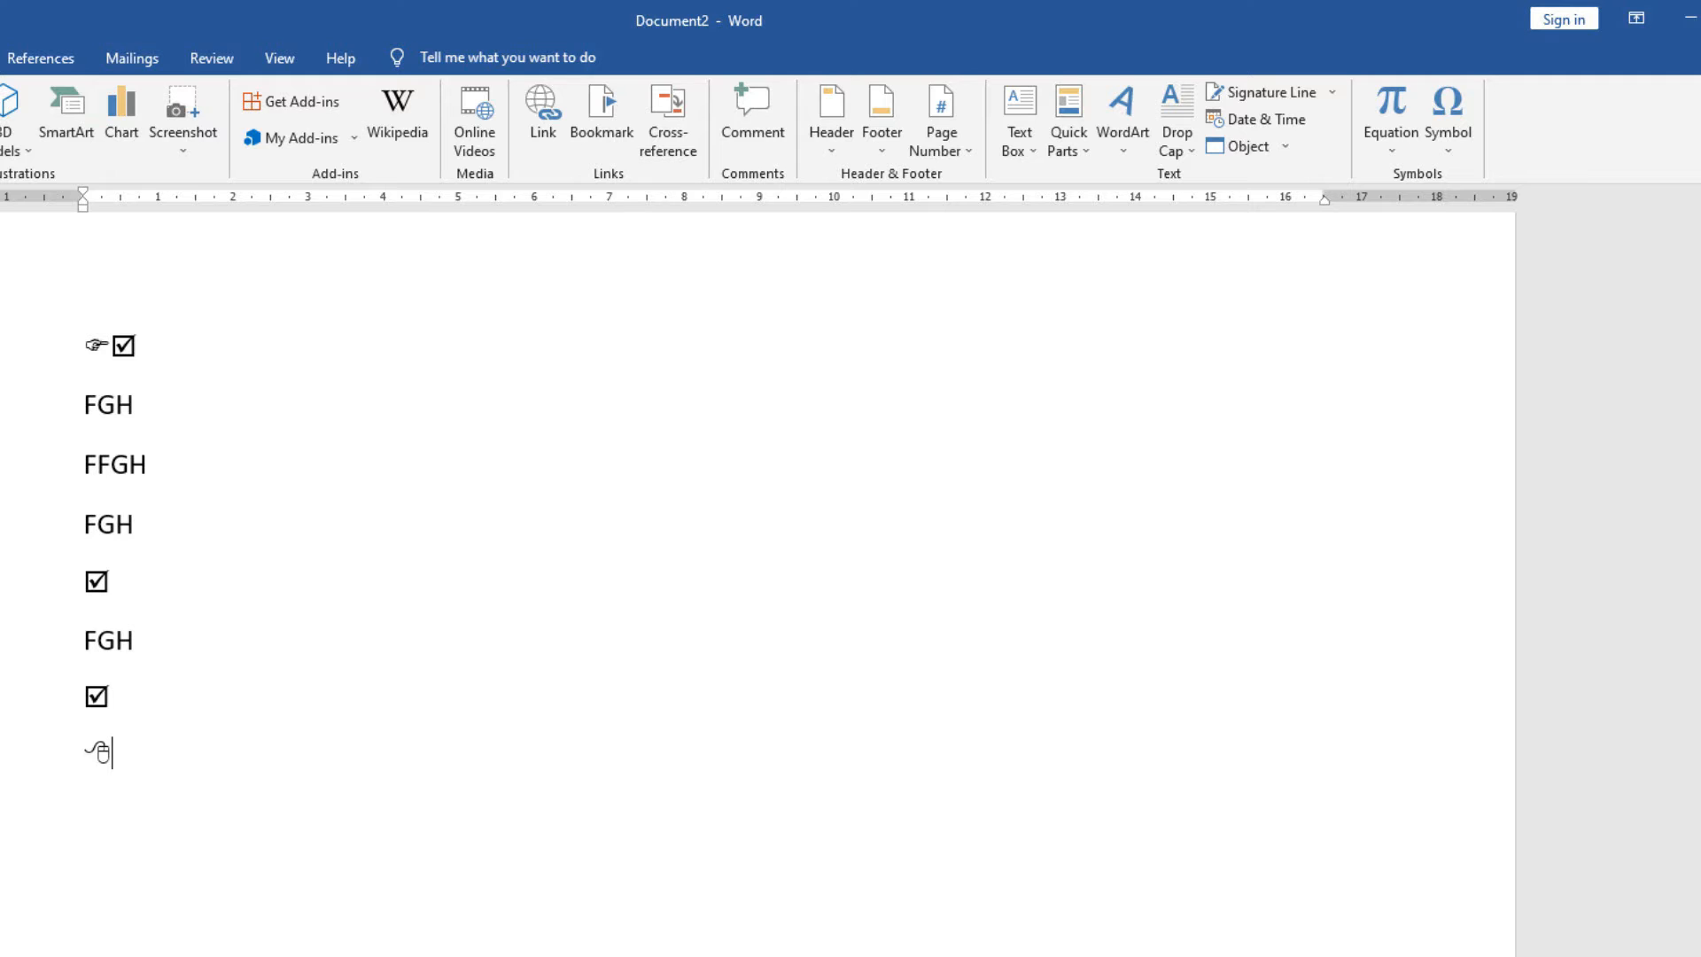
Draw a text box to the right of the text lines and place the caret inside it.
left_click(377, 173)
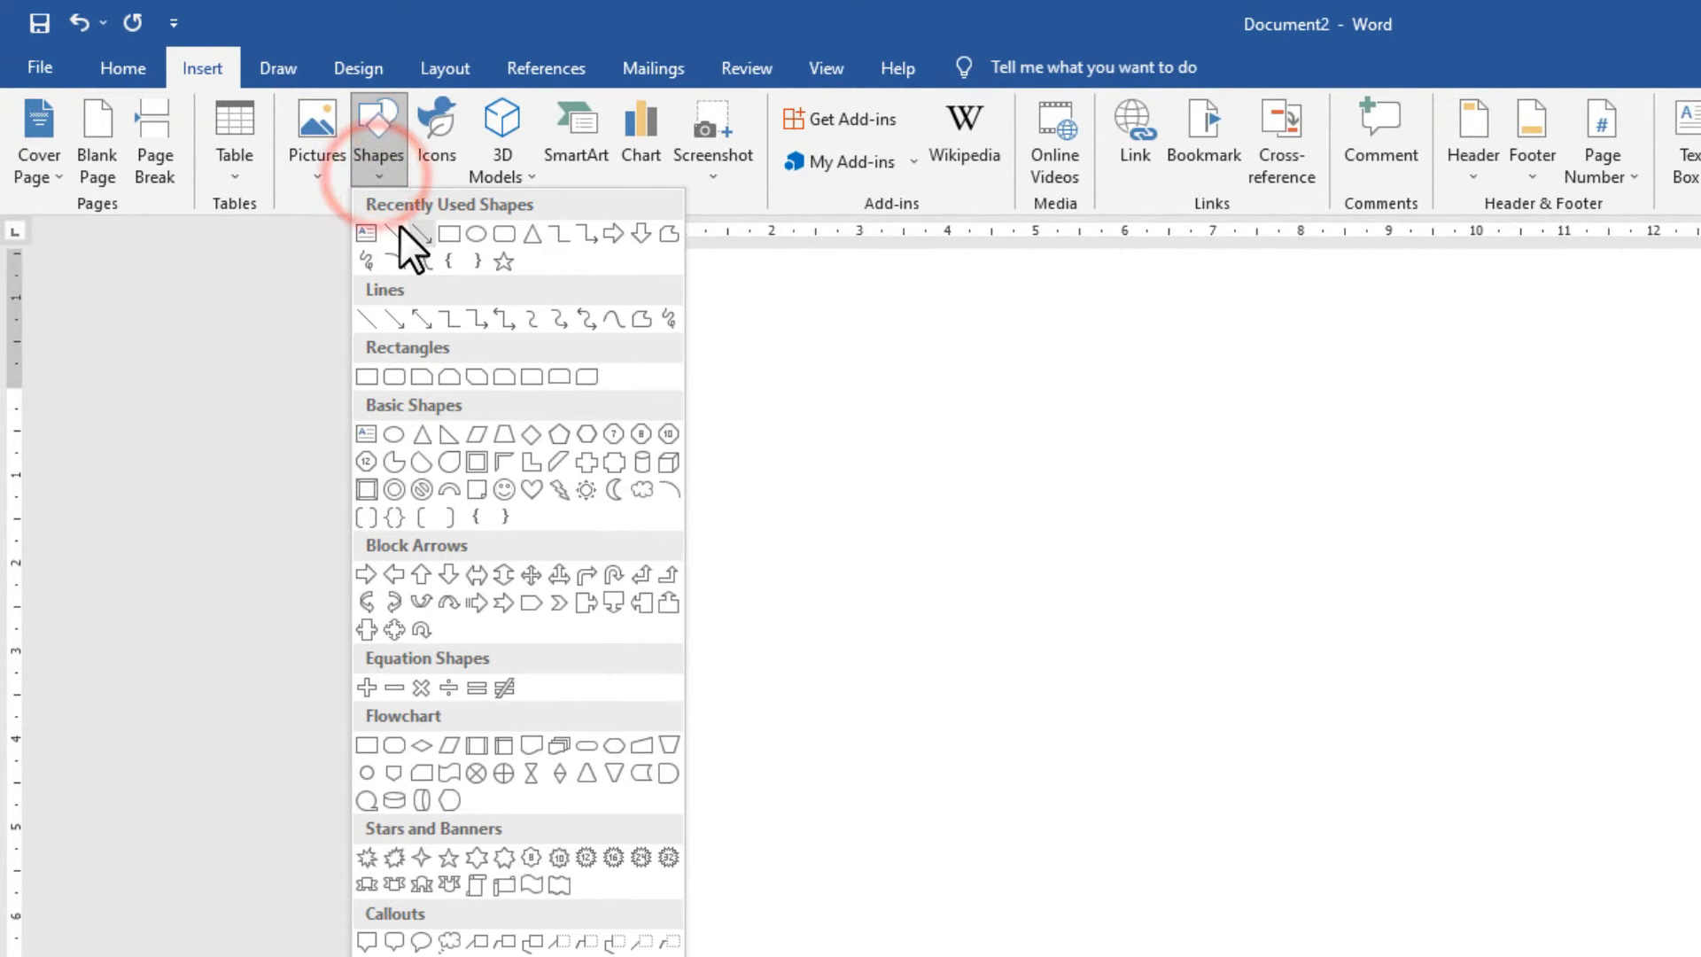
left_click(371, 232)
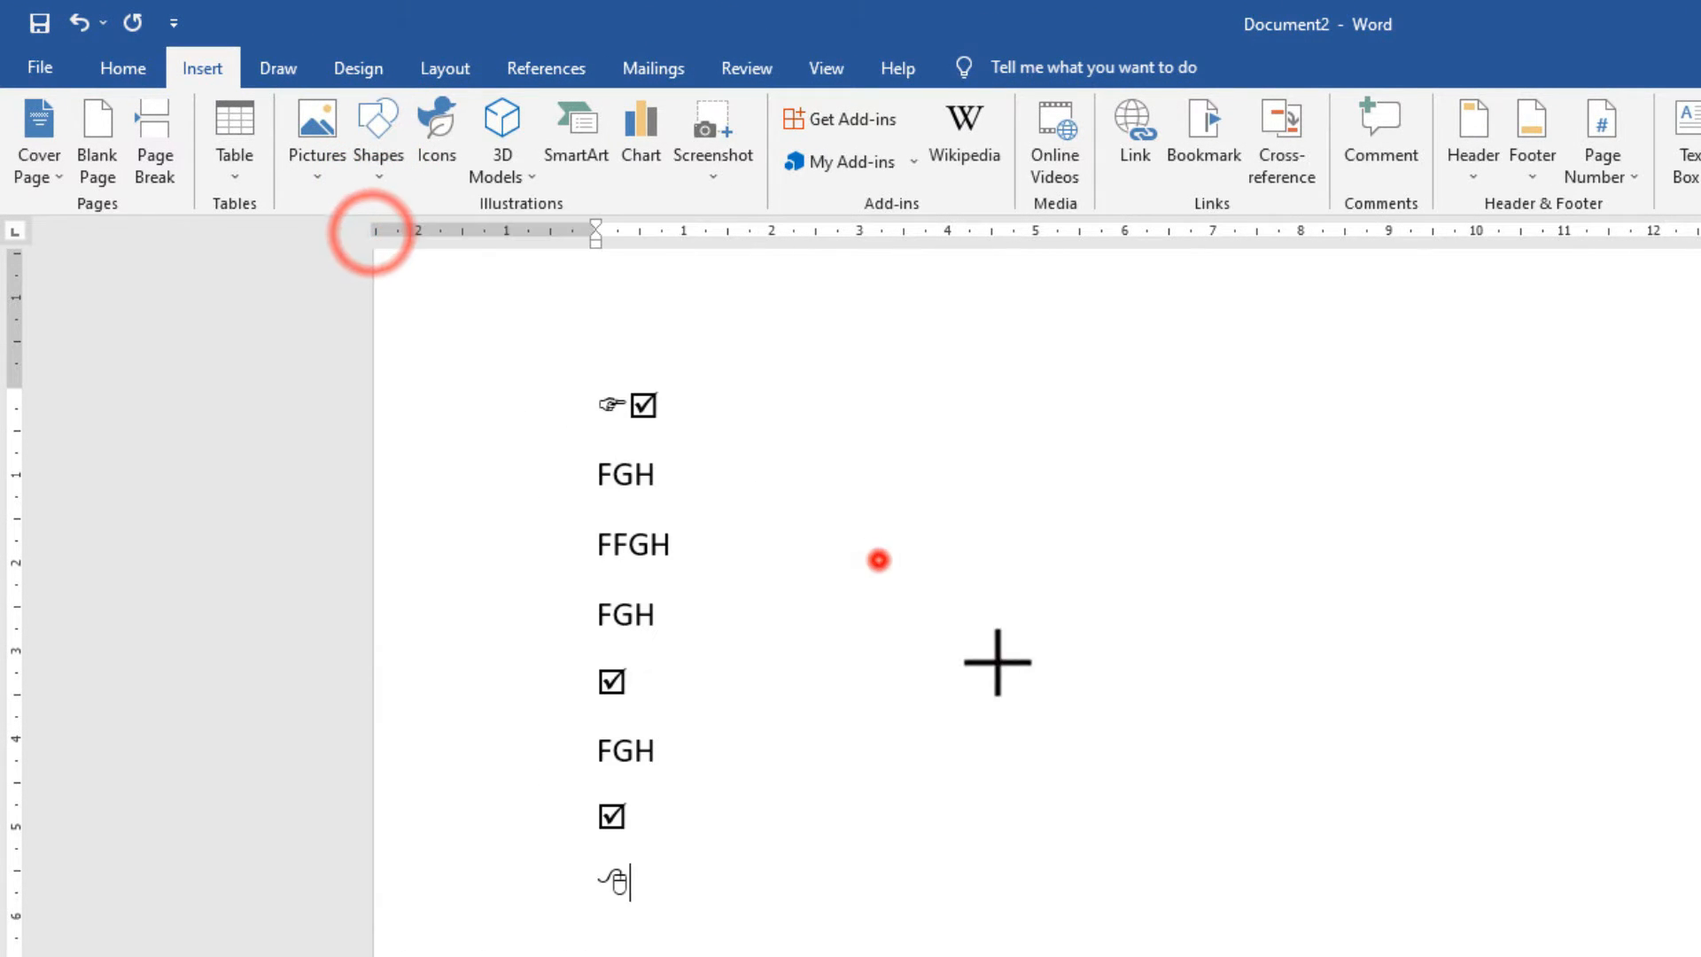
left_click_drag(874, 559, 1510, 754)
left_click(1090, 621)
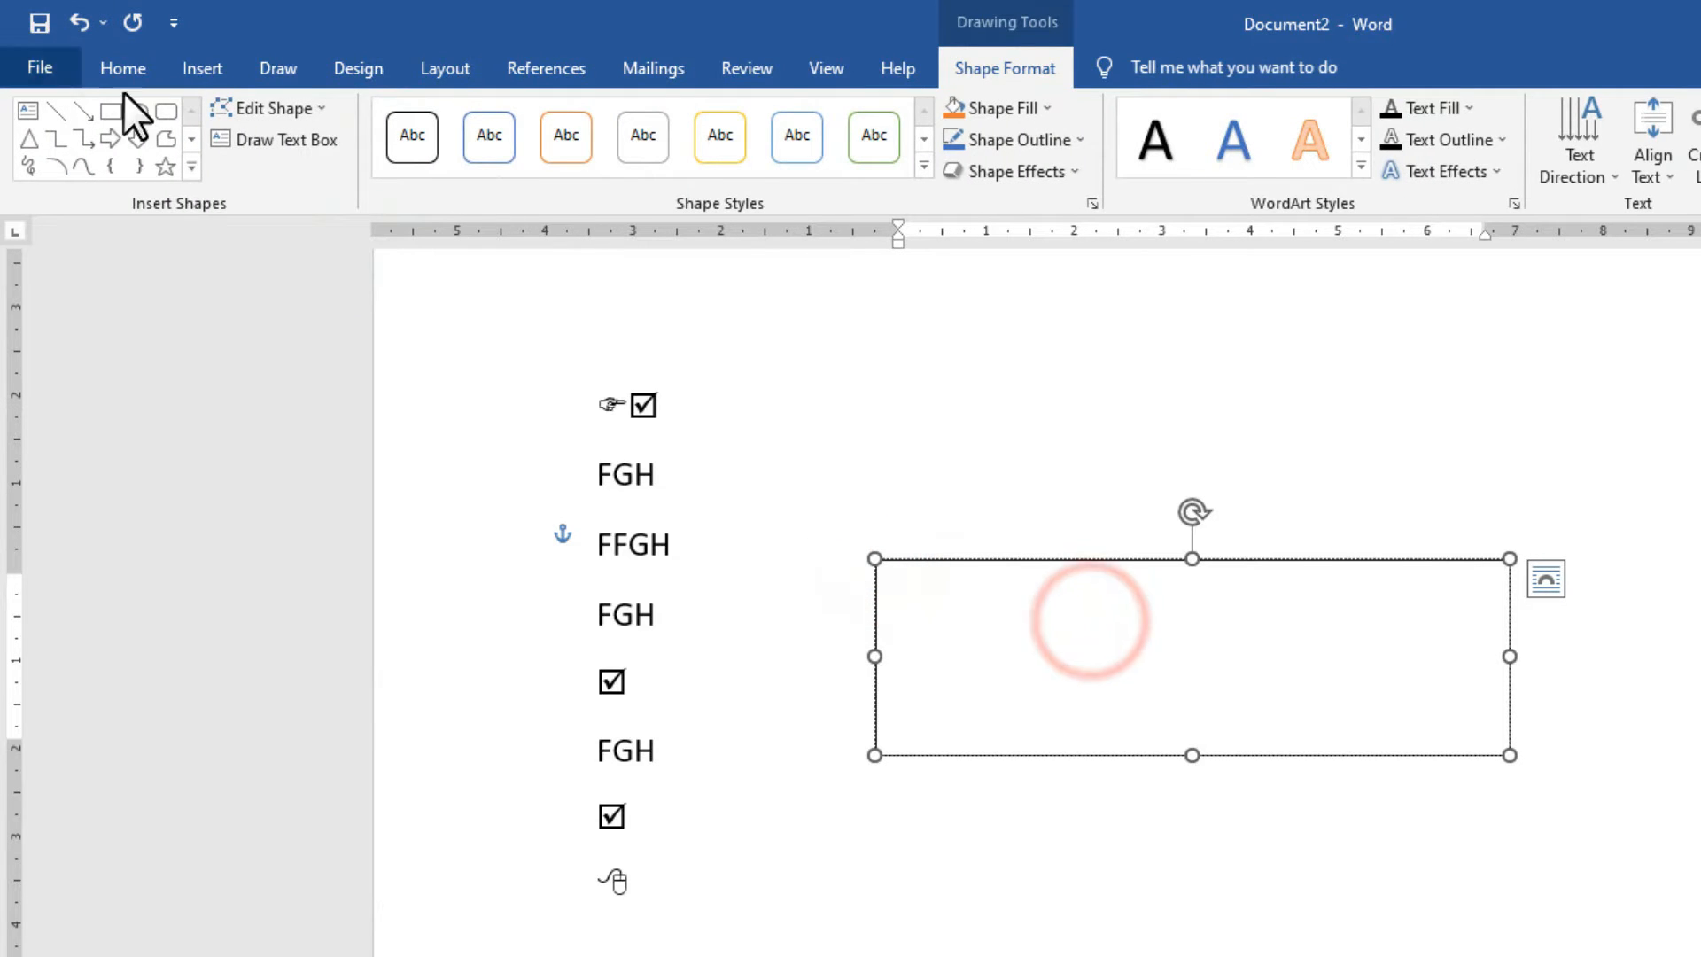
left_click(209, 71)
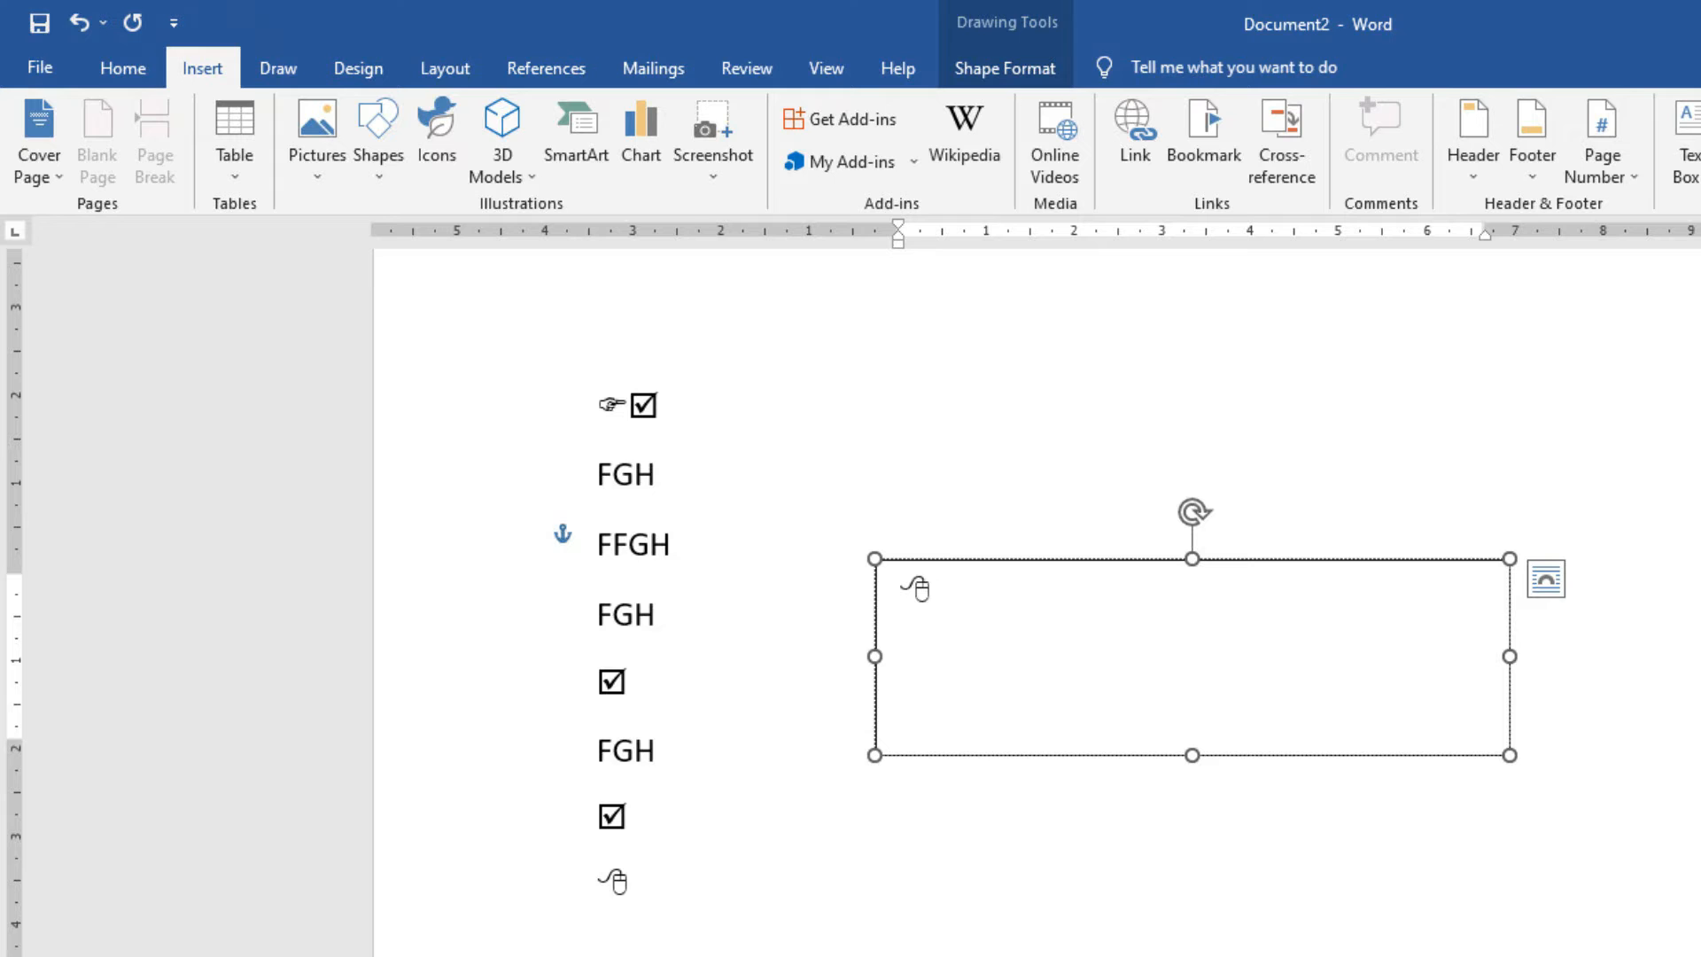
Grow the mouse symbol inside the text box to 72 pt.
left_click_drag(957, 592, 911, 589)
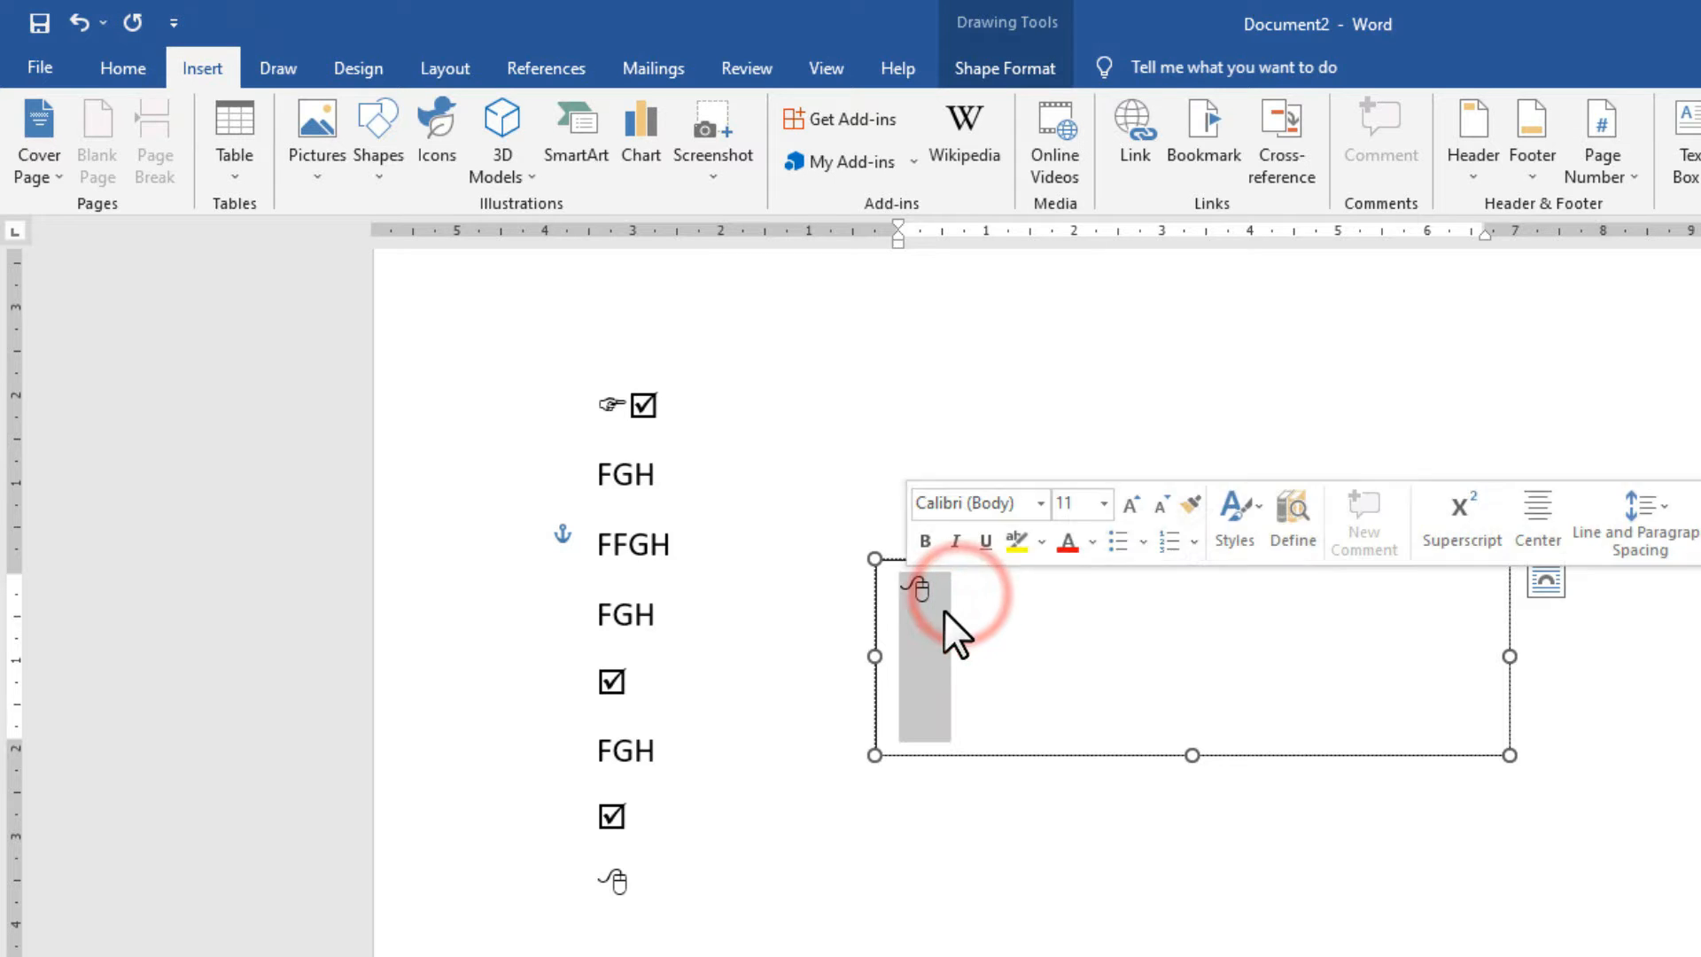
left_click(122, 68)
left_click(466, 124)
left_click(465, 130)
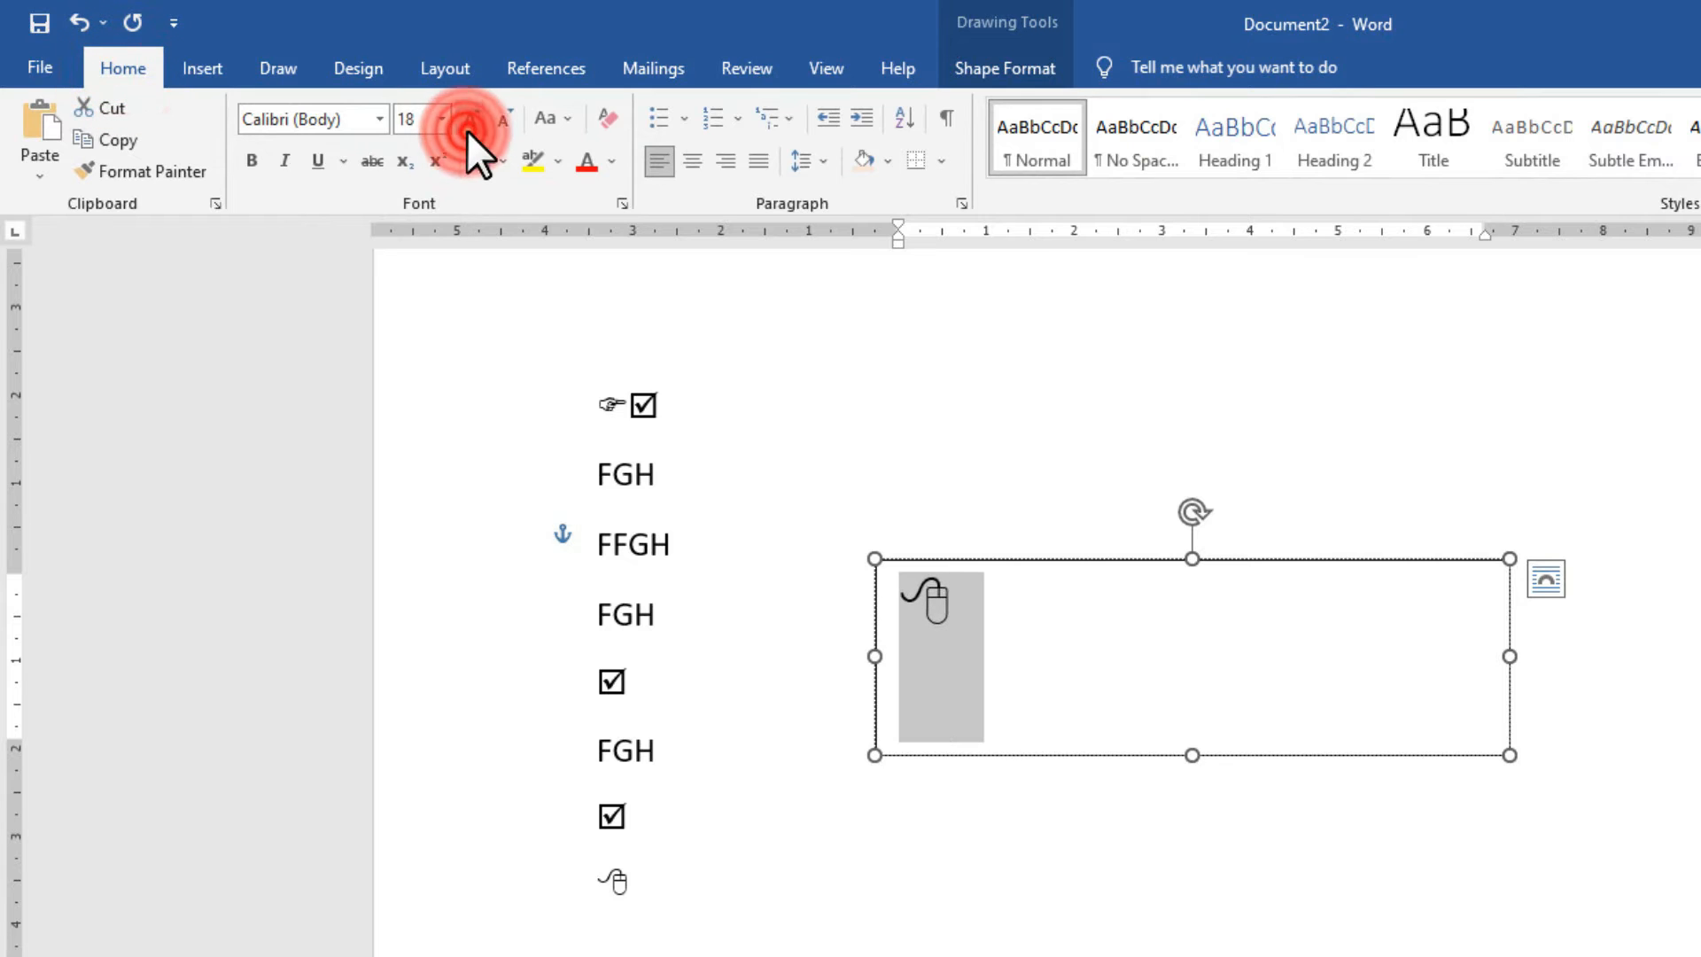
left_click(466, 129)
left_click(467, 130)
left_click(469, 129)
left_click(470, 130)
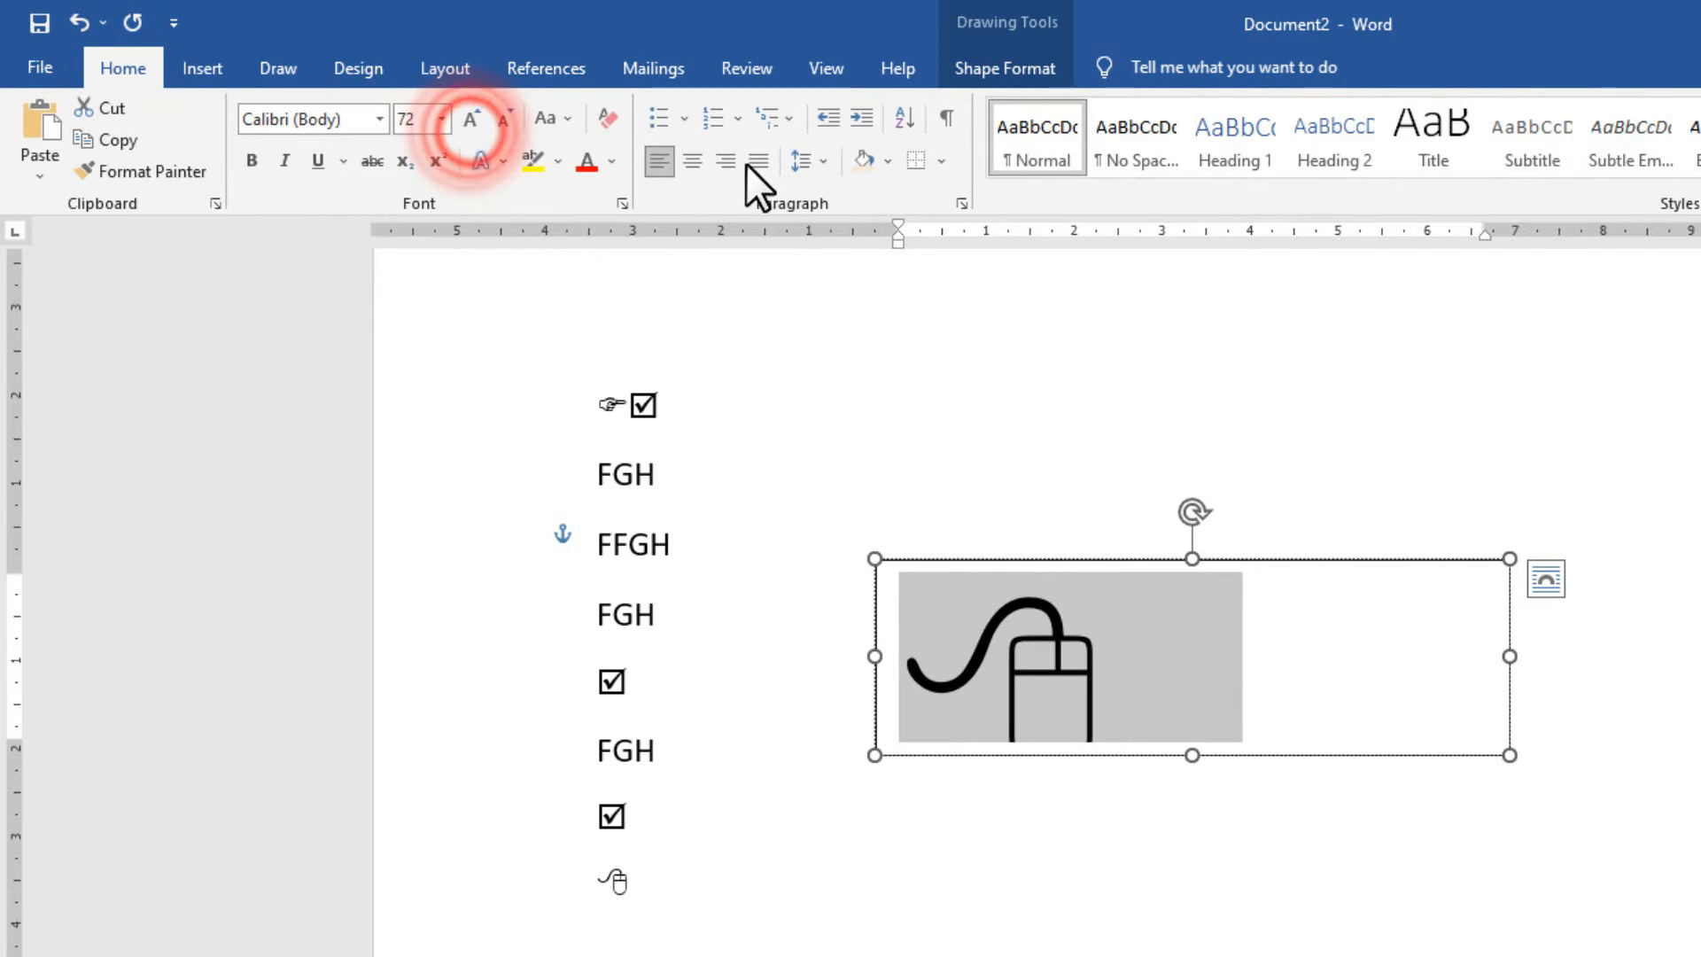
left_click(203, 69)
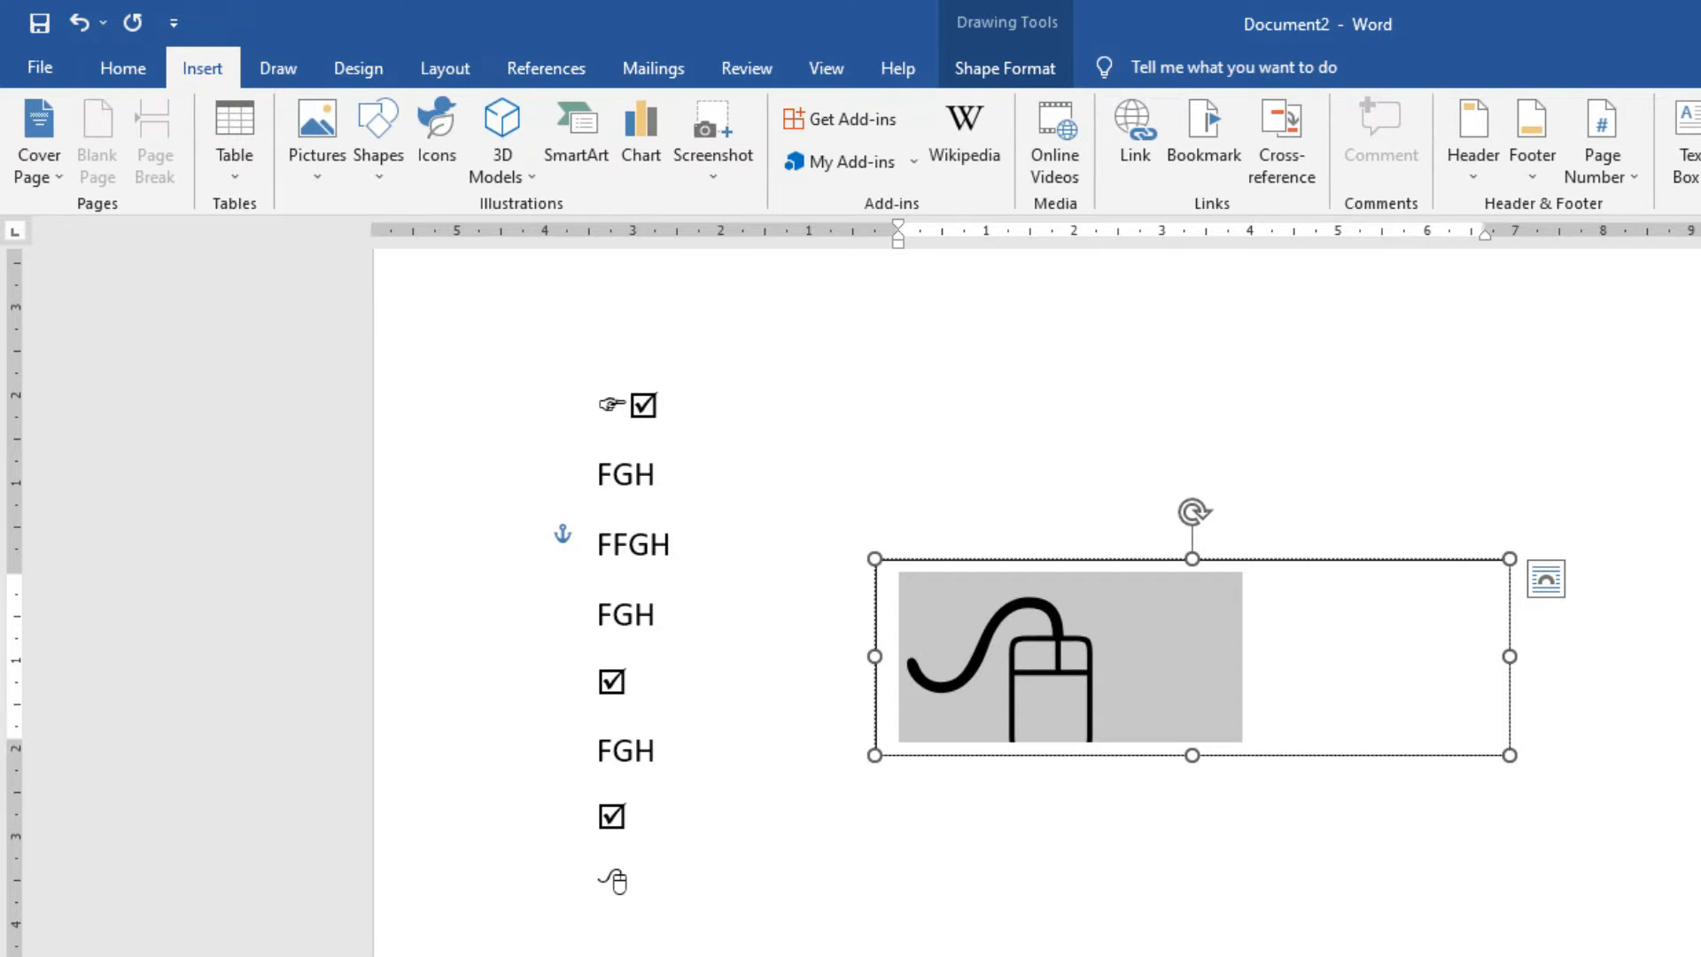
left_click(124, 74)
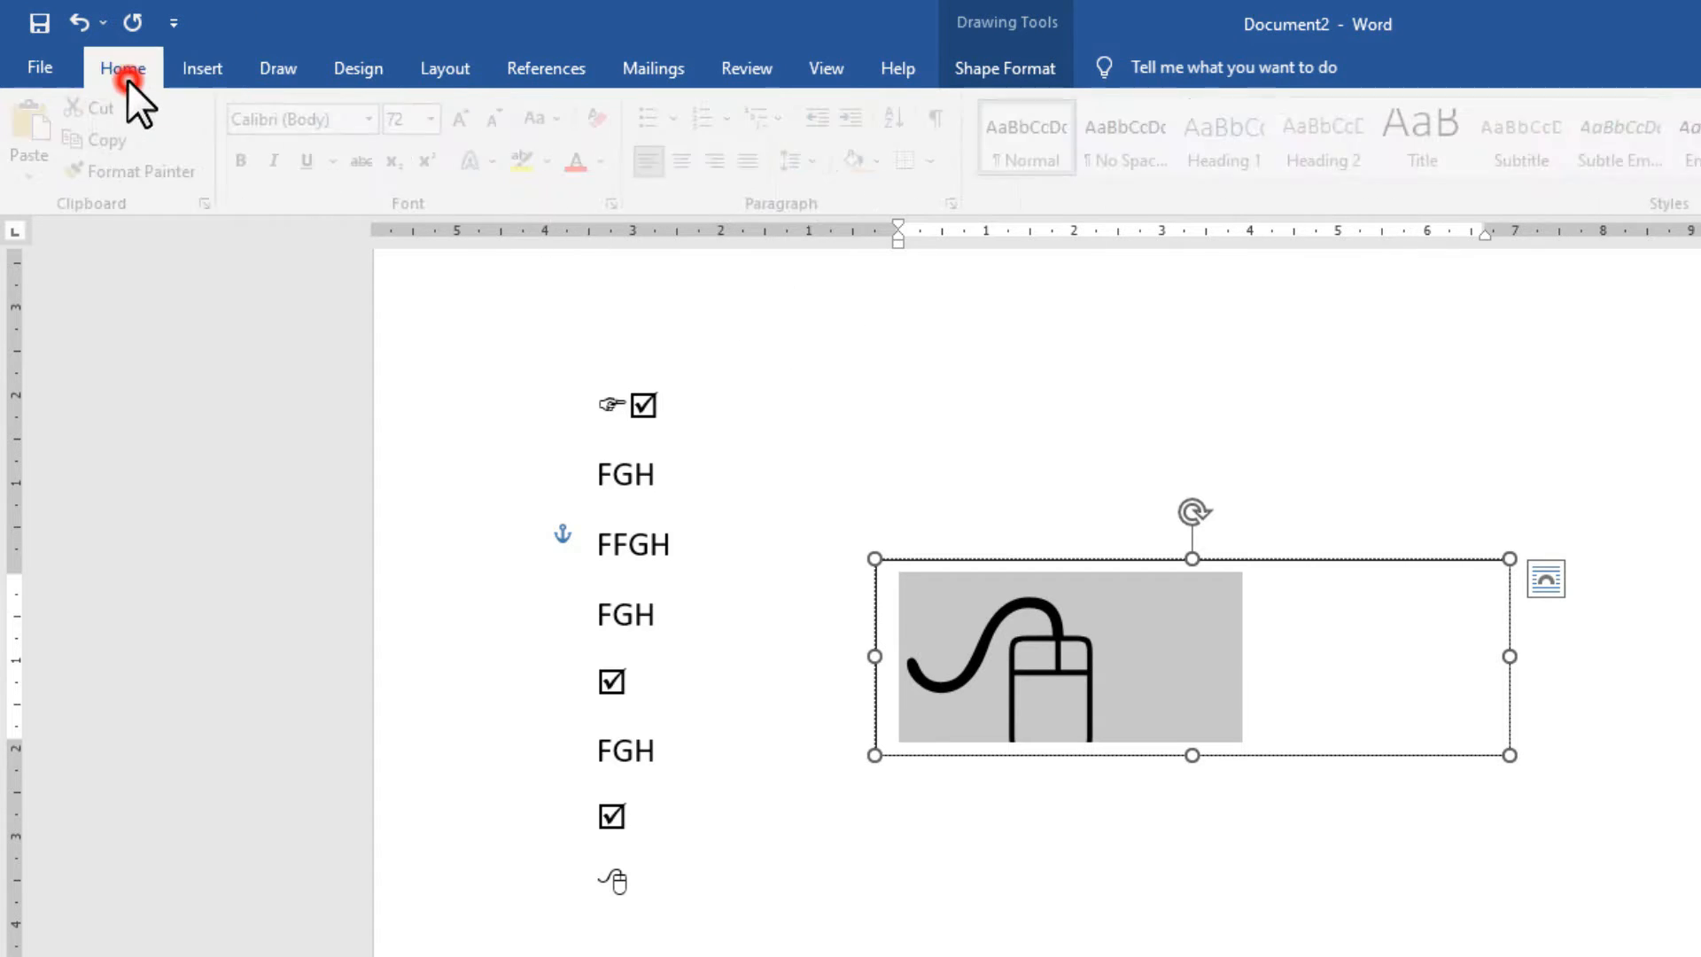
Colour the boxed mouse symbol red, make the text box taller and move it down-right.
left_click(584, 163)
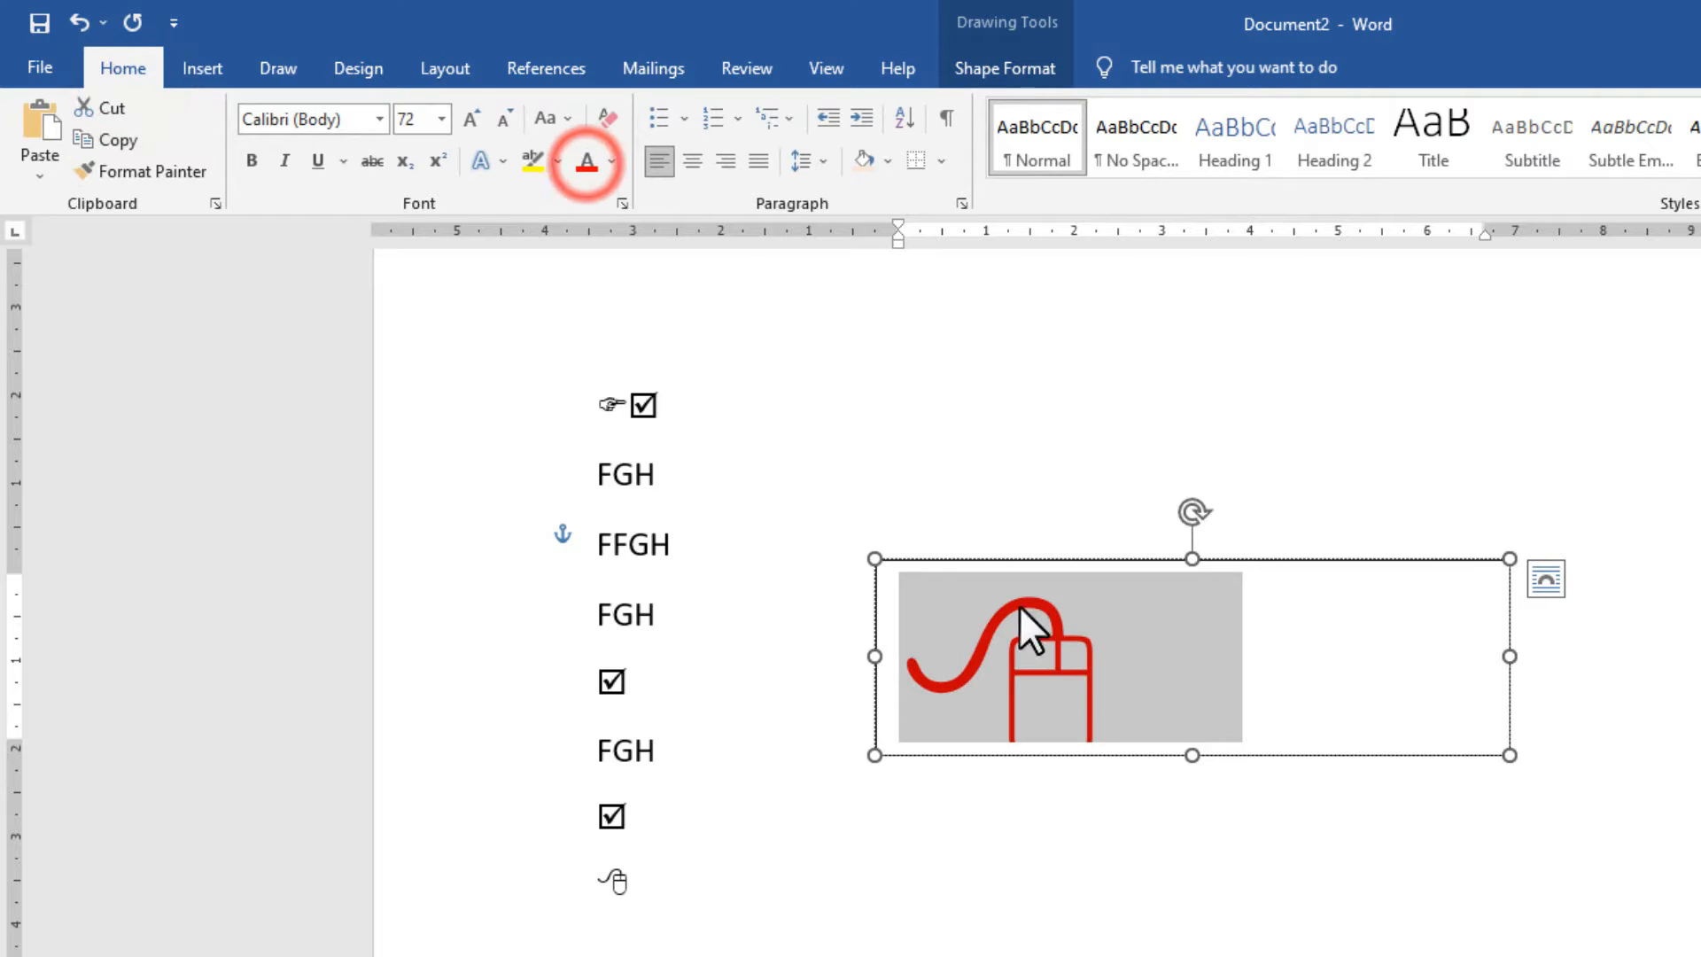
left_click_drag(1192, 755, 1222, 948)
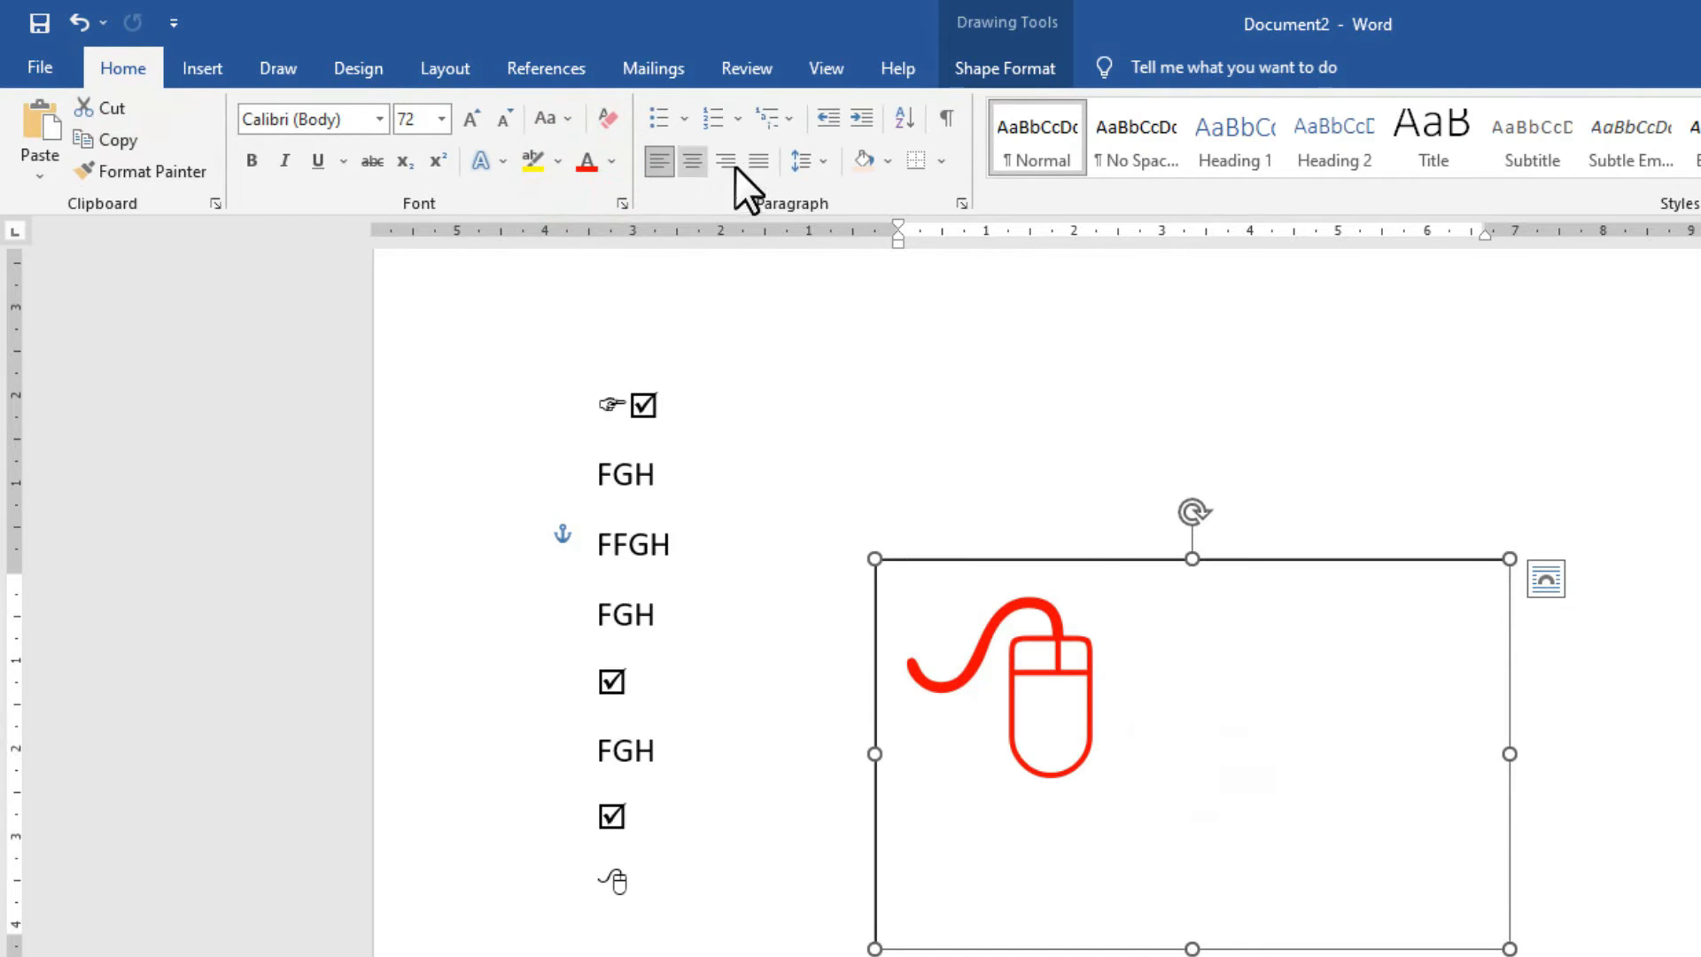
mouse_move(1088, 561)
left_mouse_down()
mouse_move(1595, 661)
mouse_move(1229, 651)
left_mouse_up()
Set the text box to No Outline and move it up beside the text lines.
left_click(991, 72)
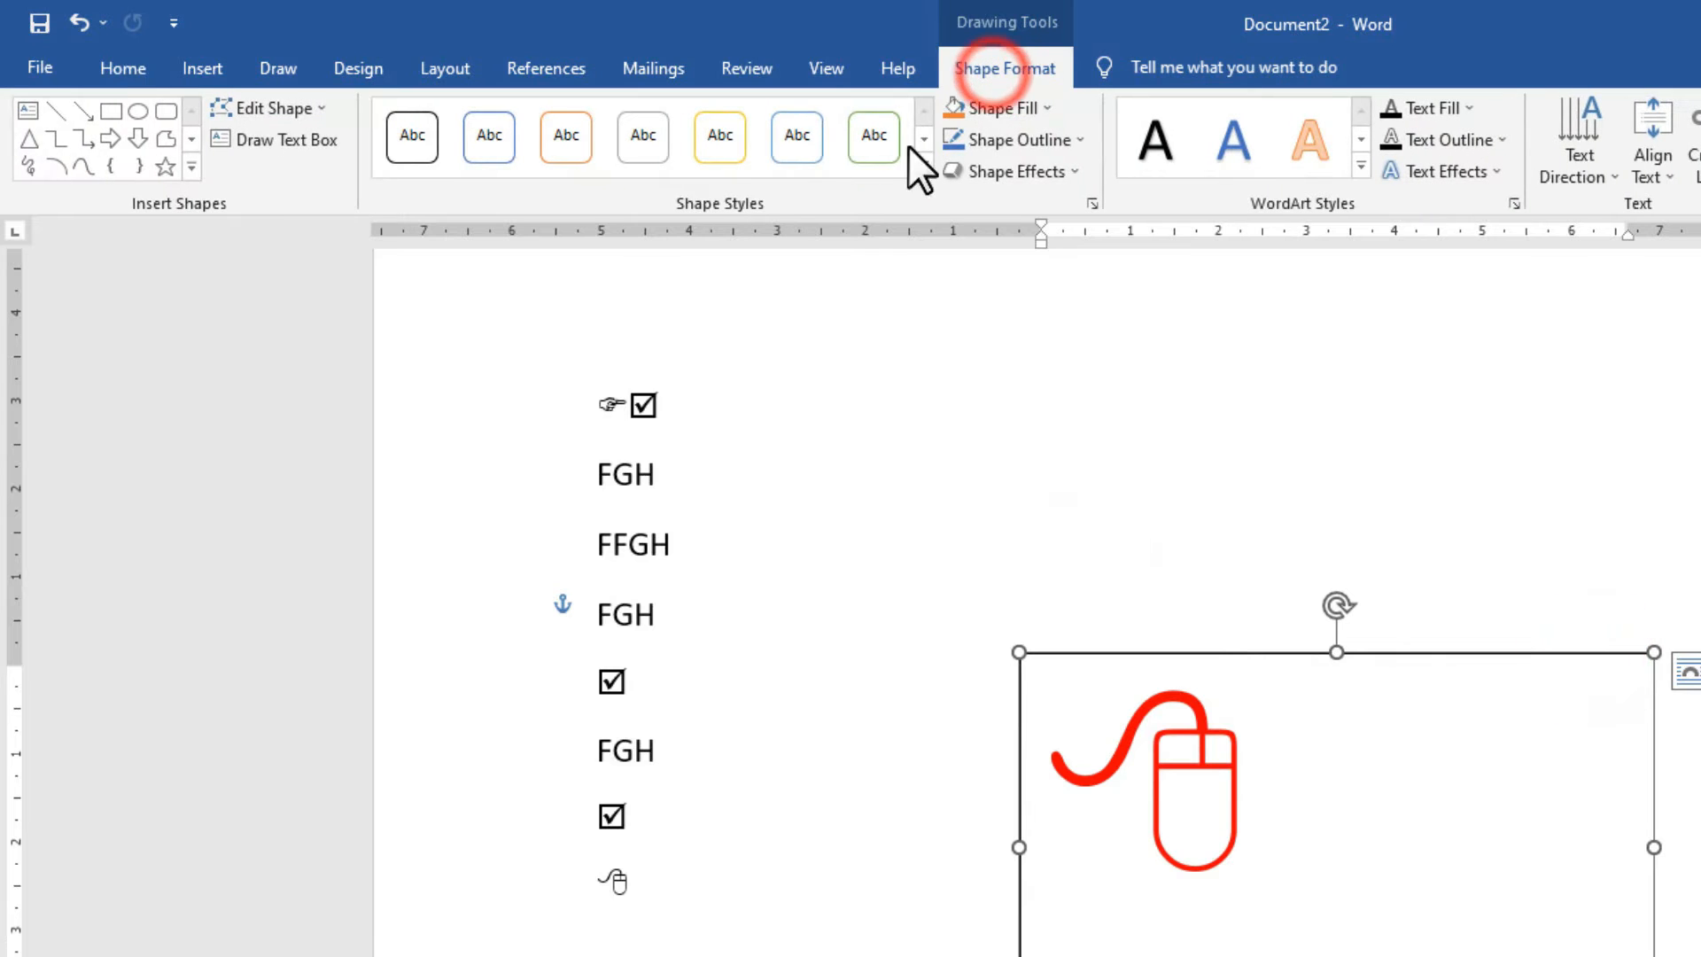
left_click(1008, 107)
left_click(1008, 107)
left_click(1010, 140)
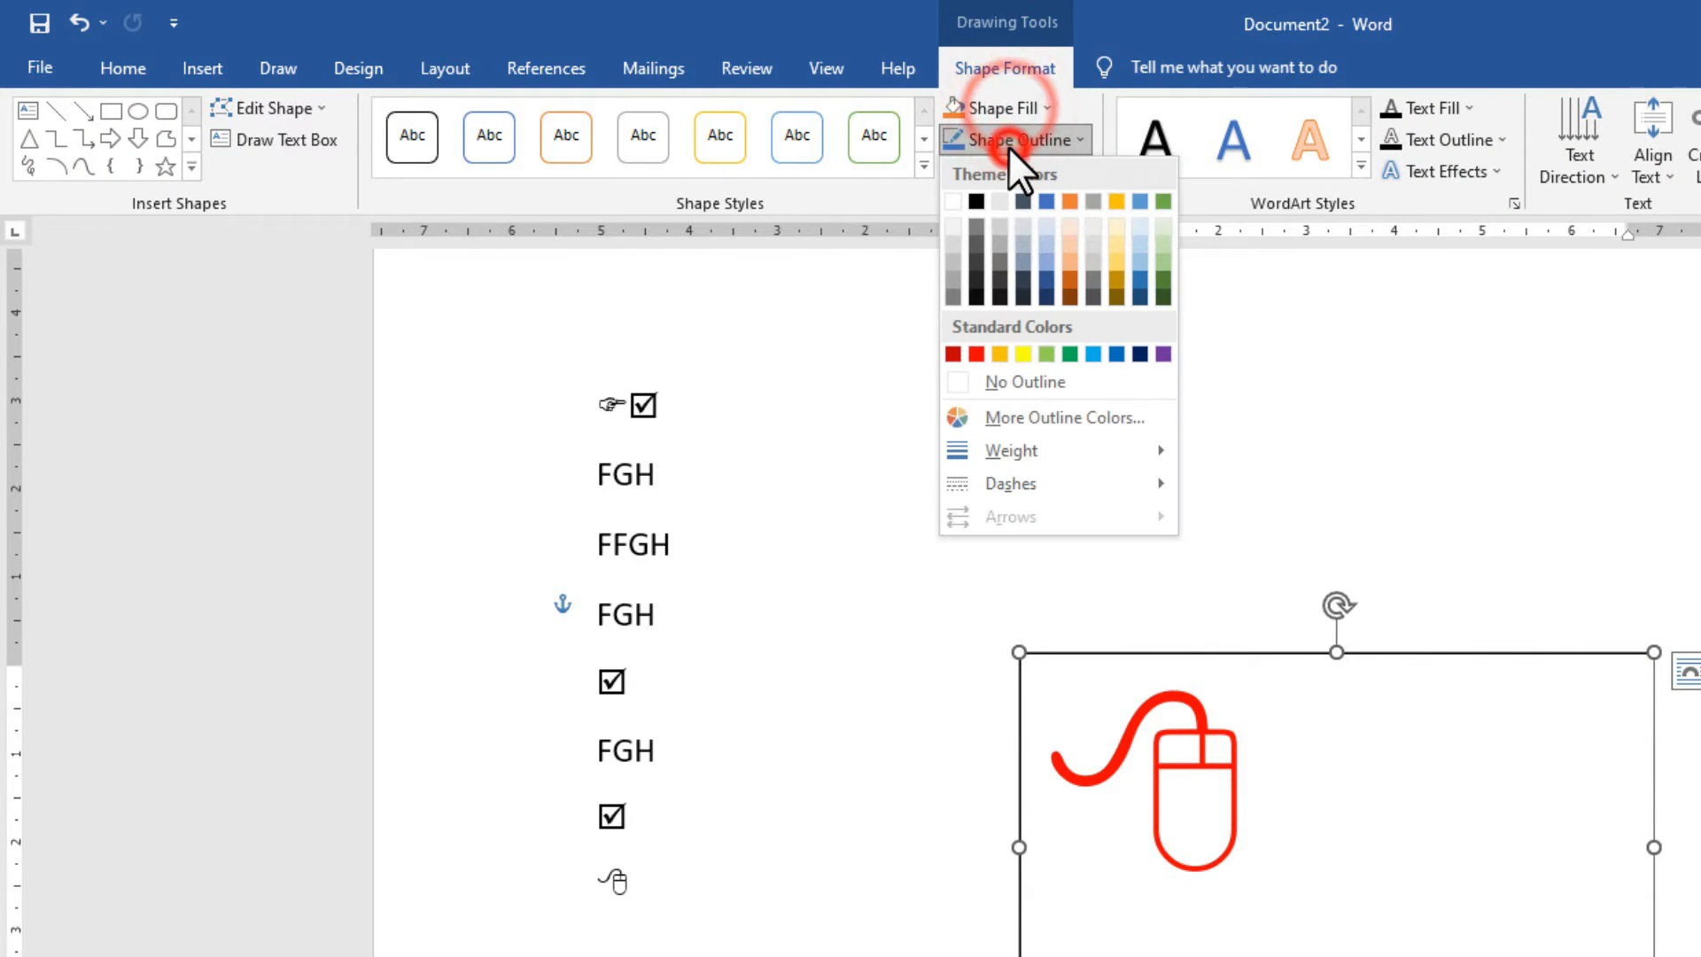
left_click(1030, 379)
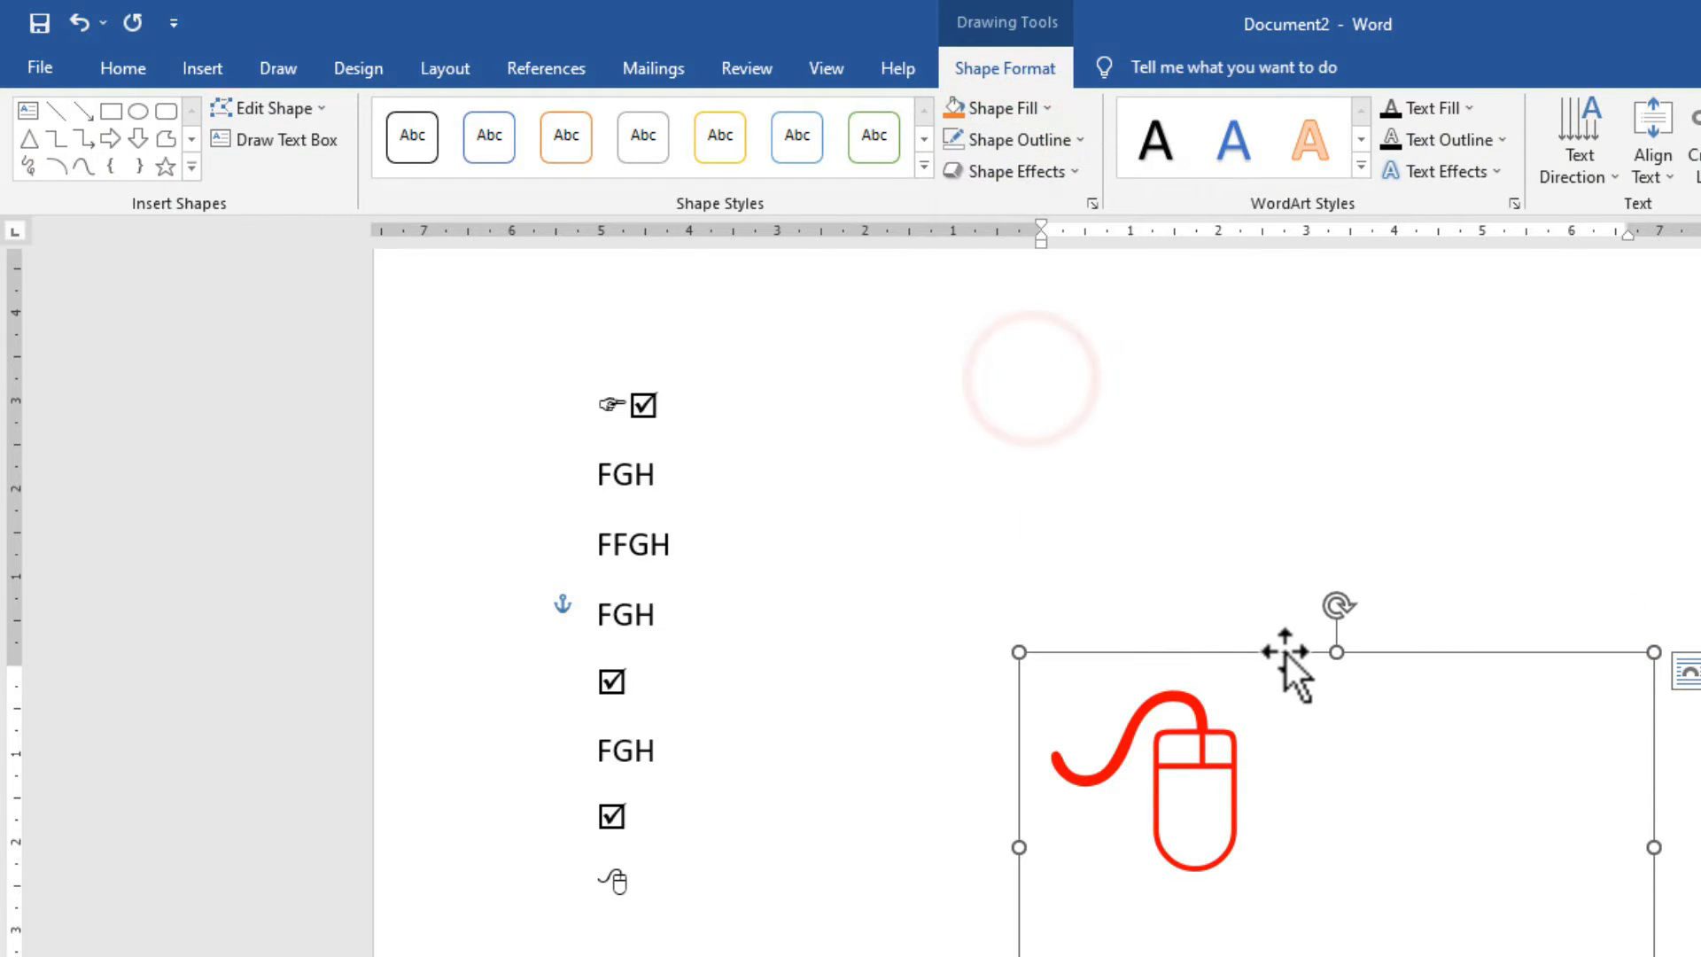
left_click_drag(1284, 652, 1272, 561)
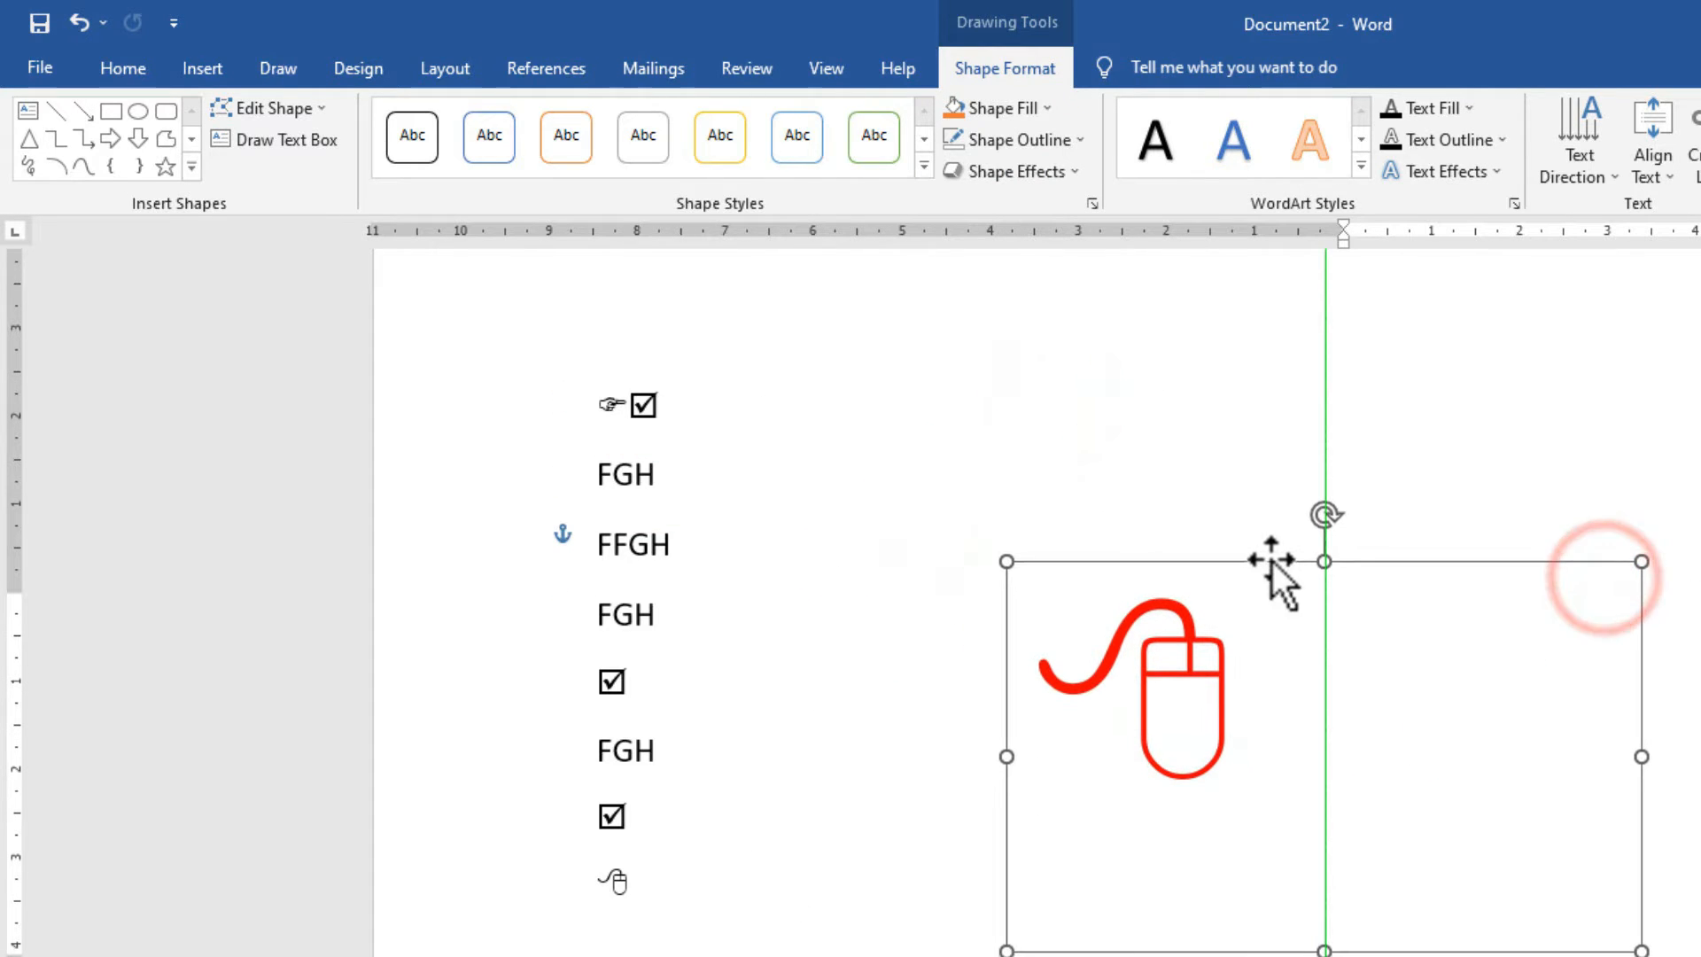
left_click(736, 815)
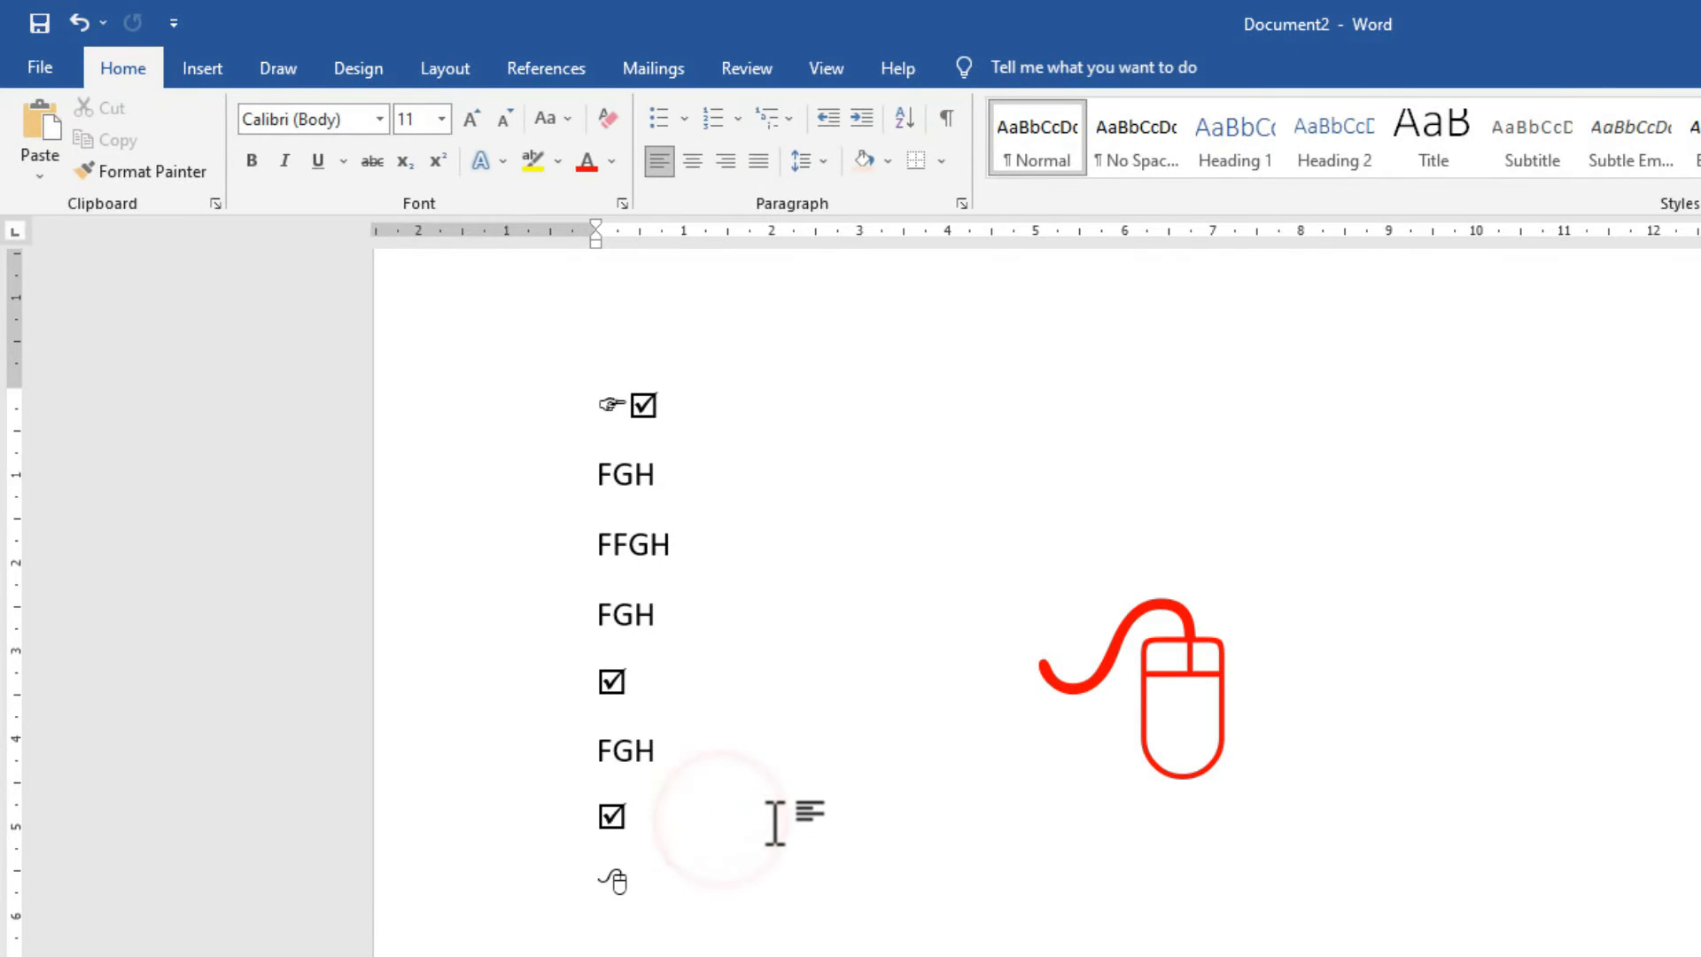
Type filler text 'NGYT…FGHFGH' after the last checkbox, move the red graphic higher, and start a new line.
type("NGYTYU TYU  TY U FH FG HI")
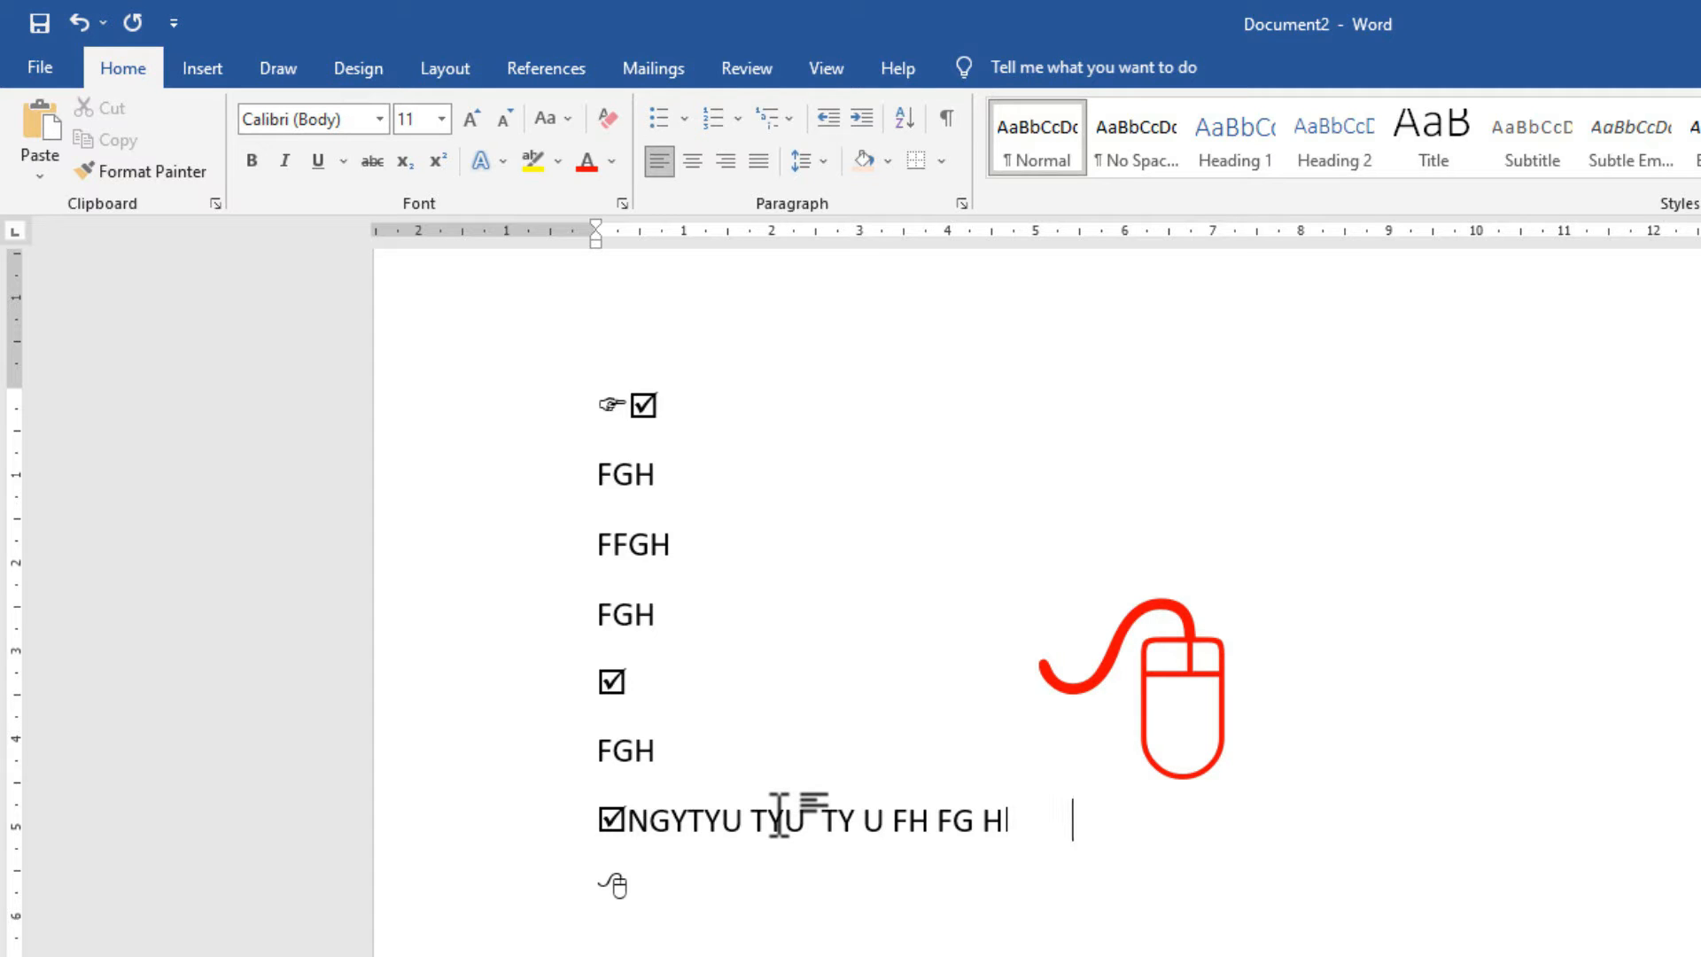
left_click(1252, 692)
mouse_move(1253, 565)
left_mouse_down()
mouse_move(1565, 475)
mouse_move(1670, 406)
mouse_move(1239, 375)
left_mouse_up()
left_click(1099, 816)
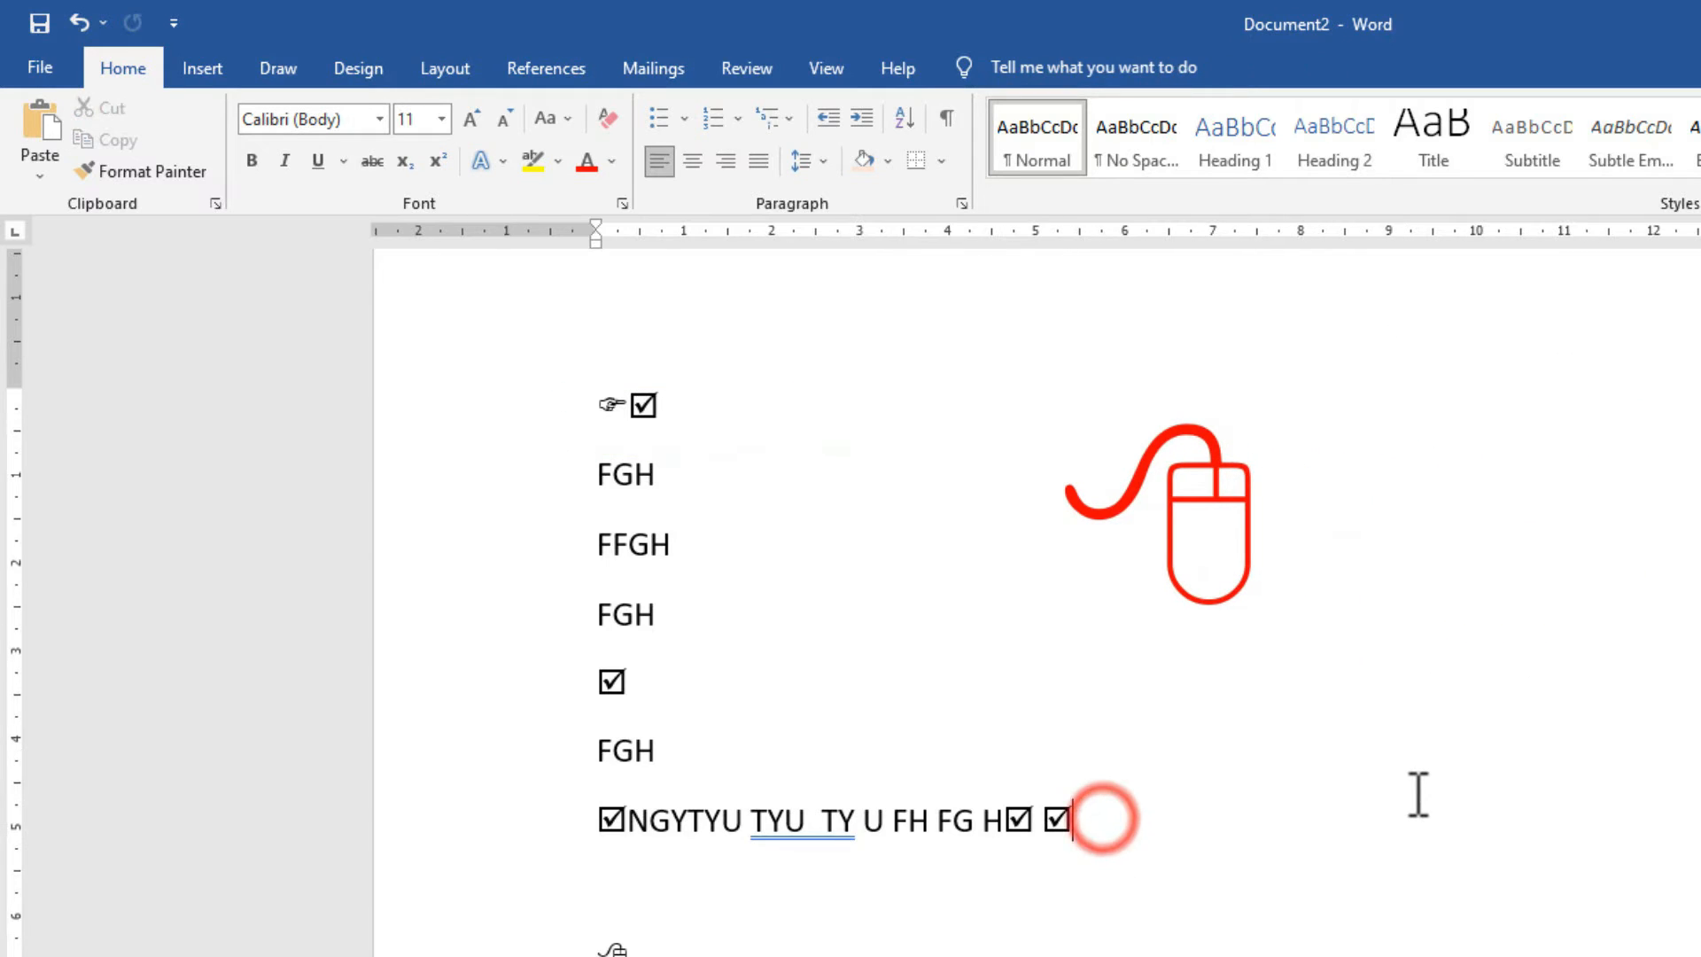
type("FGHFGH")
key("Return")
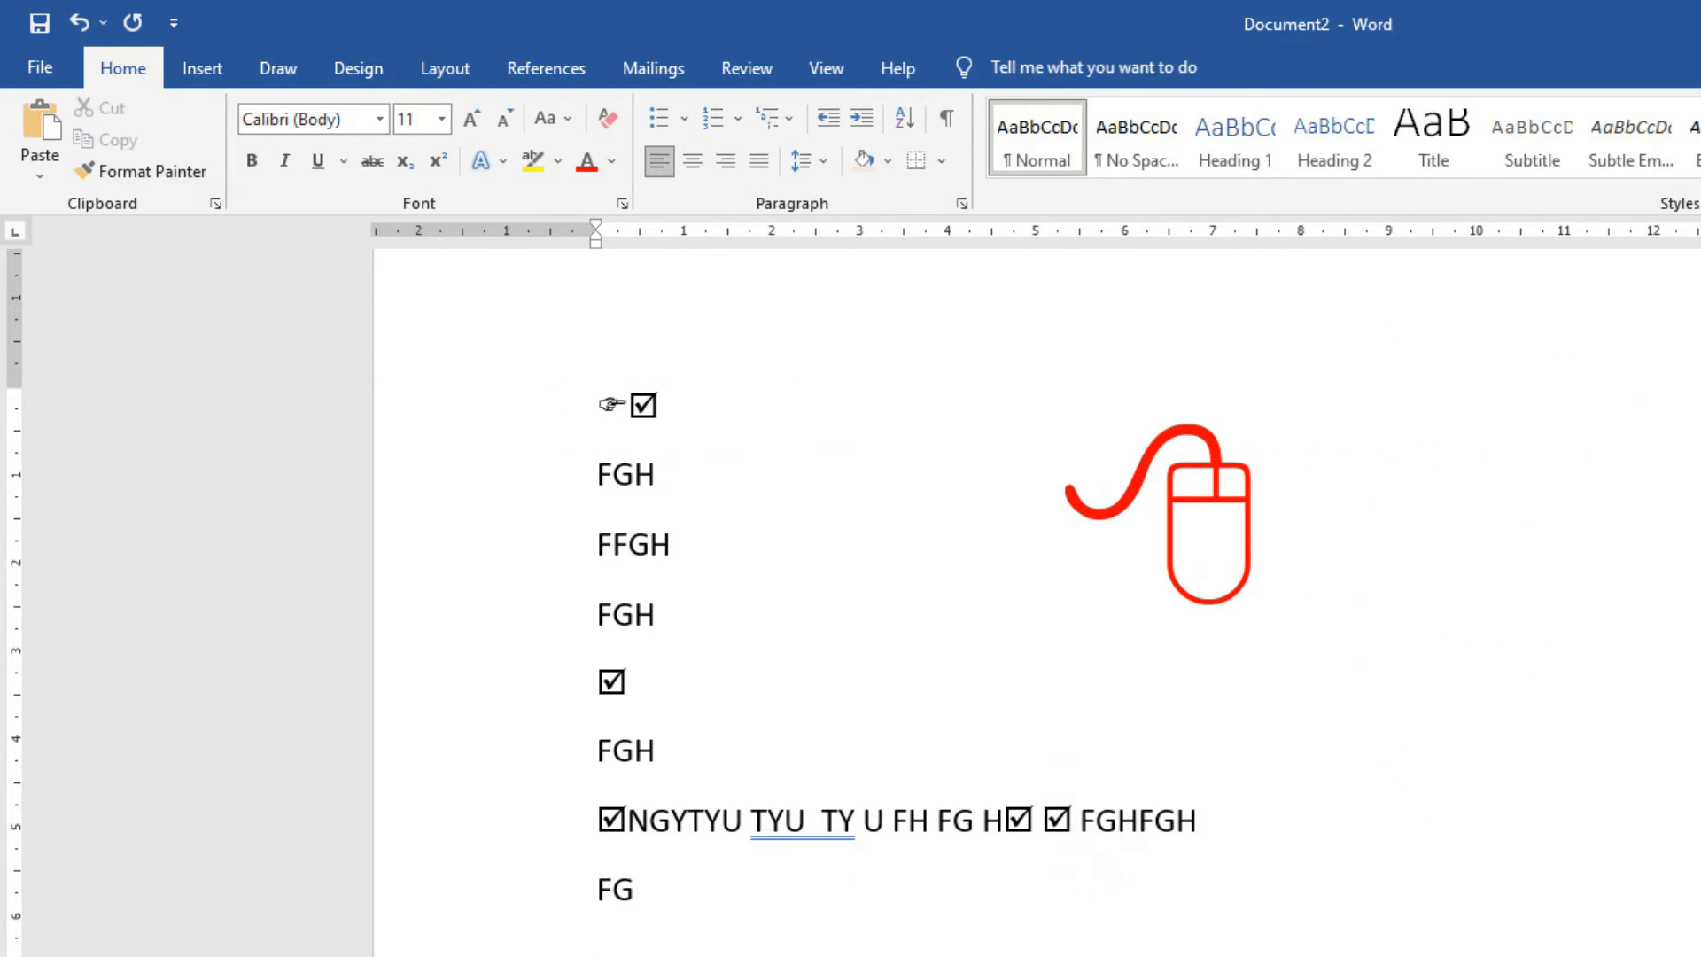
Delete everything from the first FGH line down to FG, including the red mouse graphic.
left_click(198, 74)
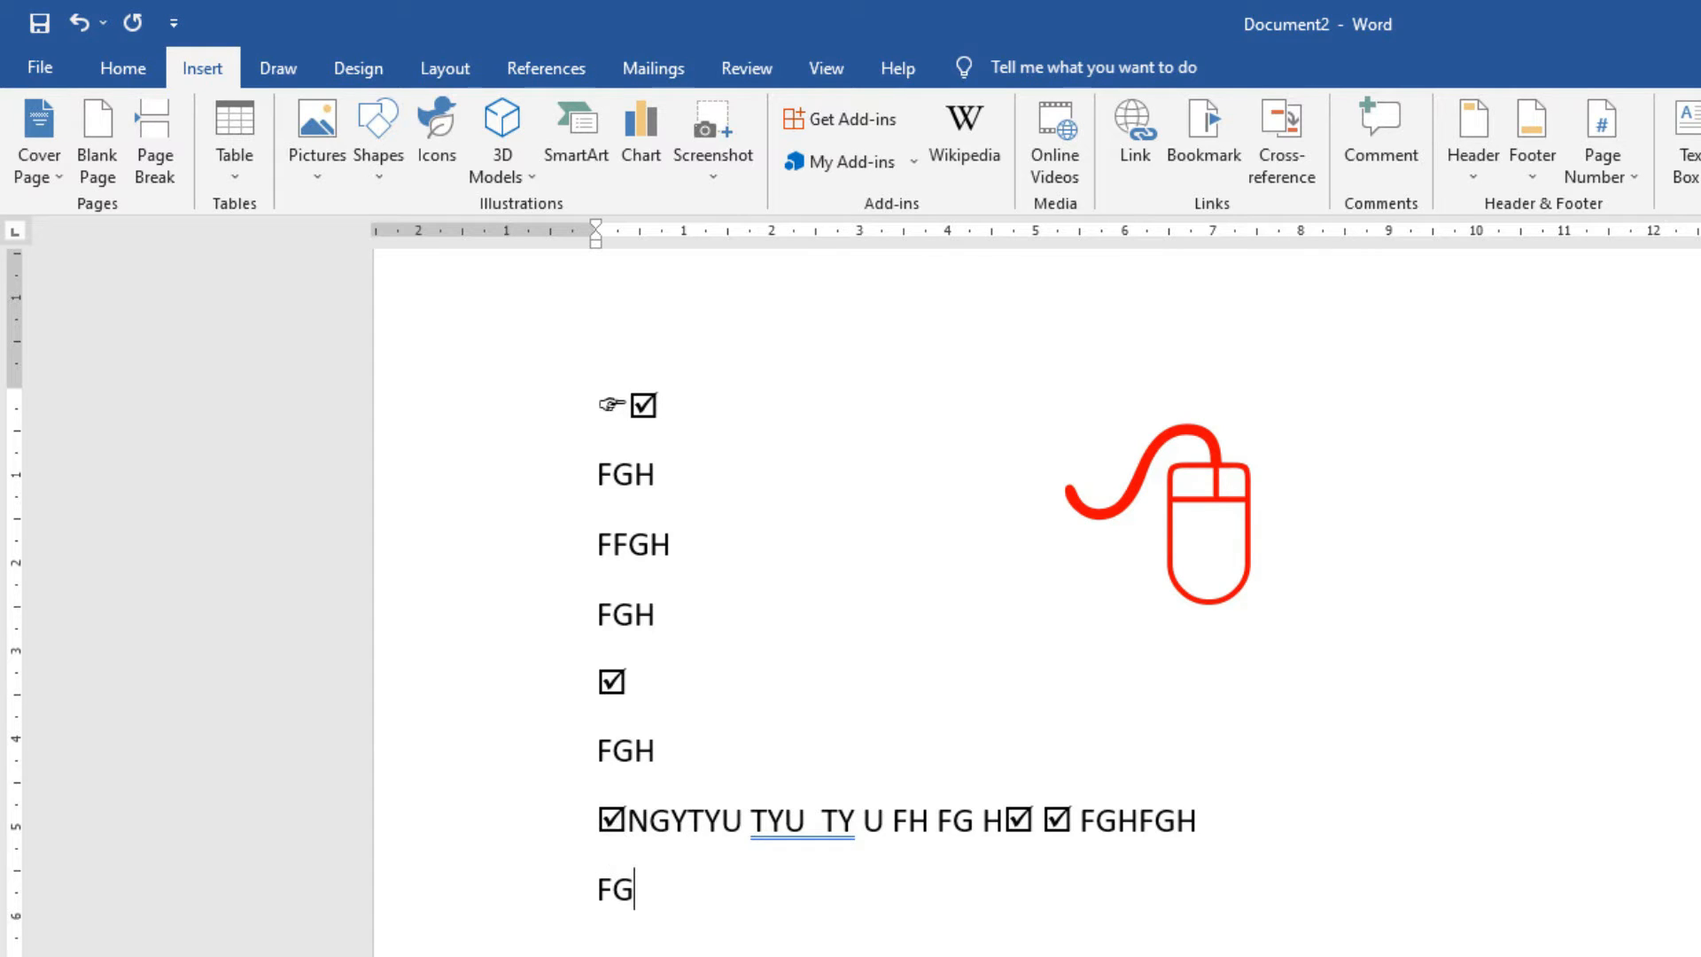
left_click_drag(658, 886, 448, 379)
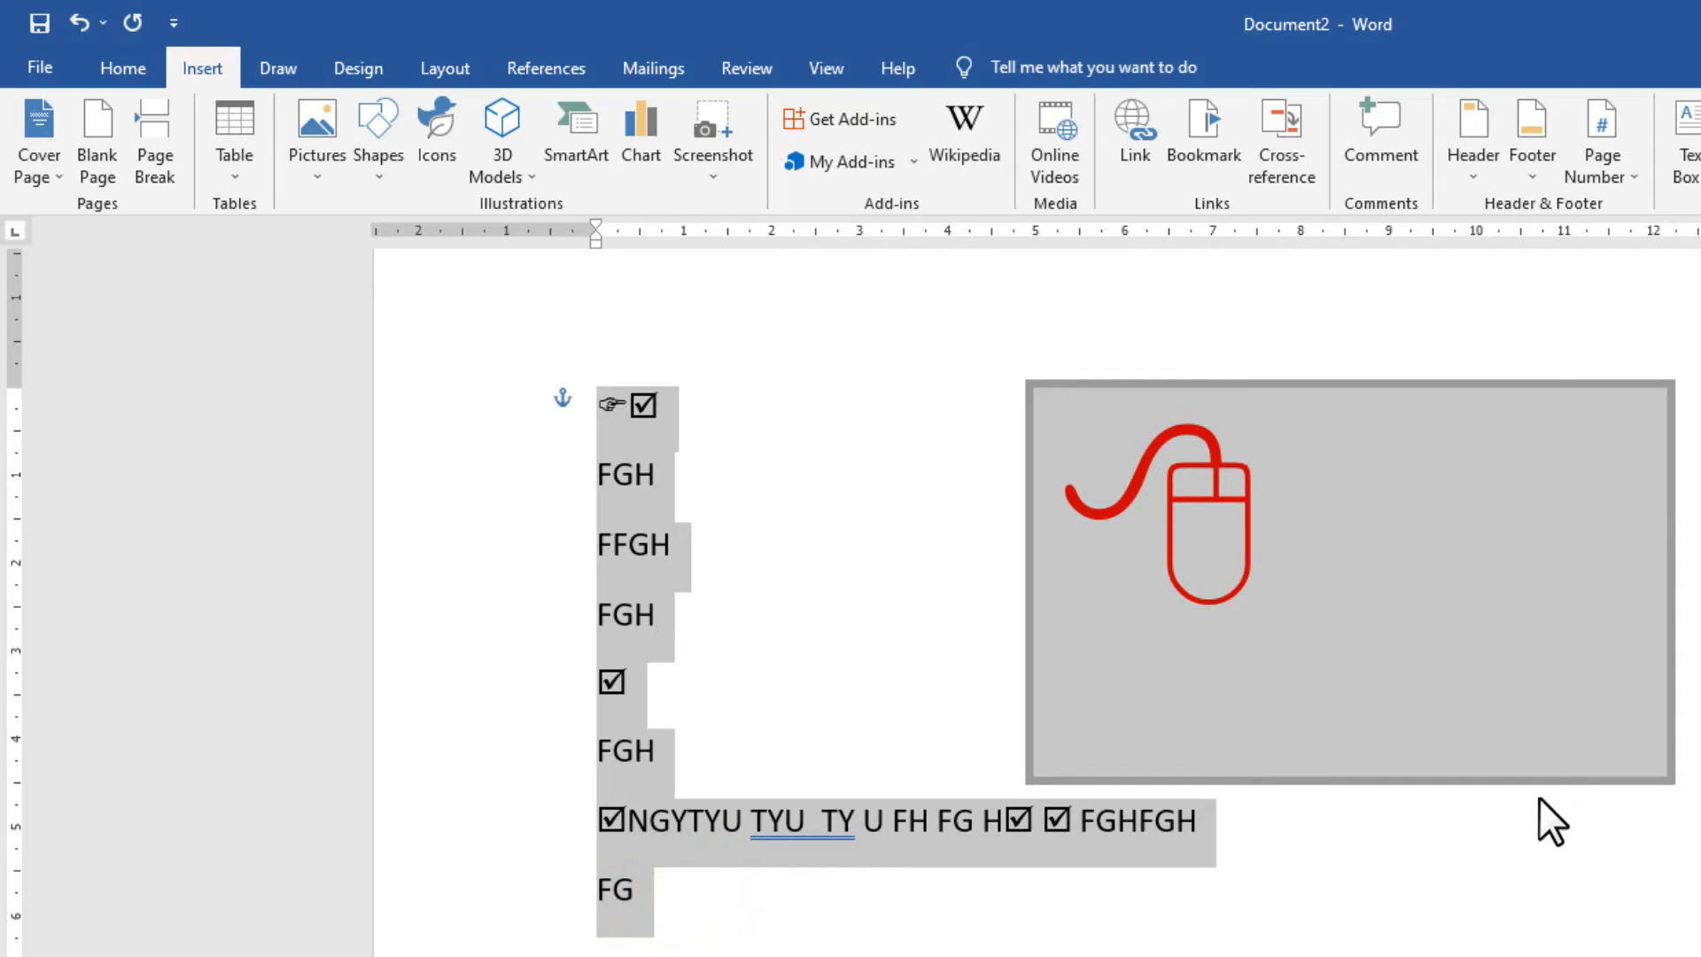
key("Delete")
Type a six-line arrow-bulleted list, then switch it to the colourful bullet style.
left_click(122, 68)
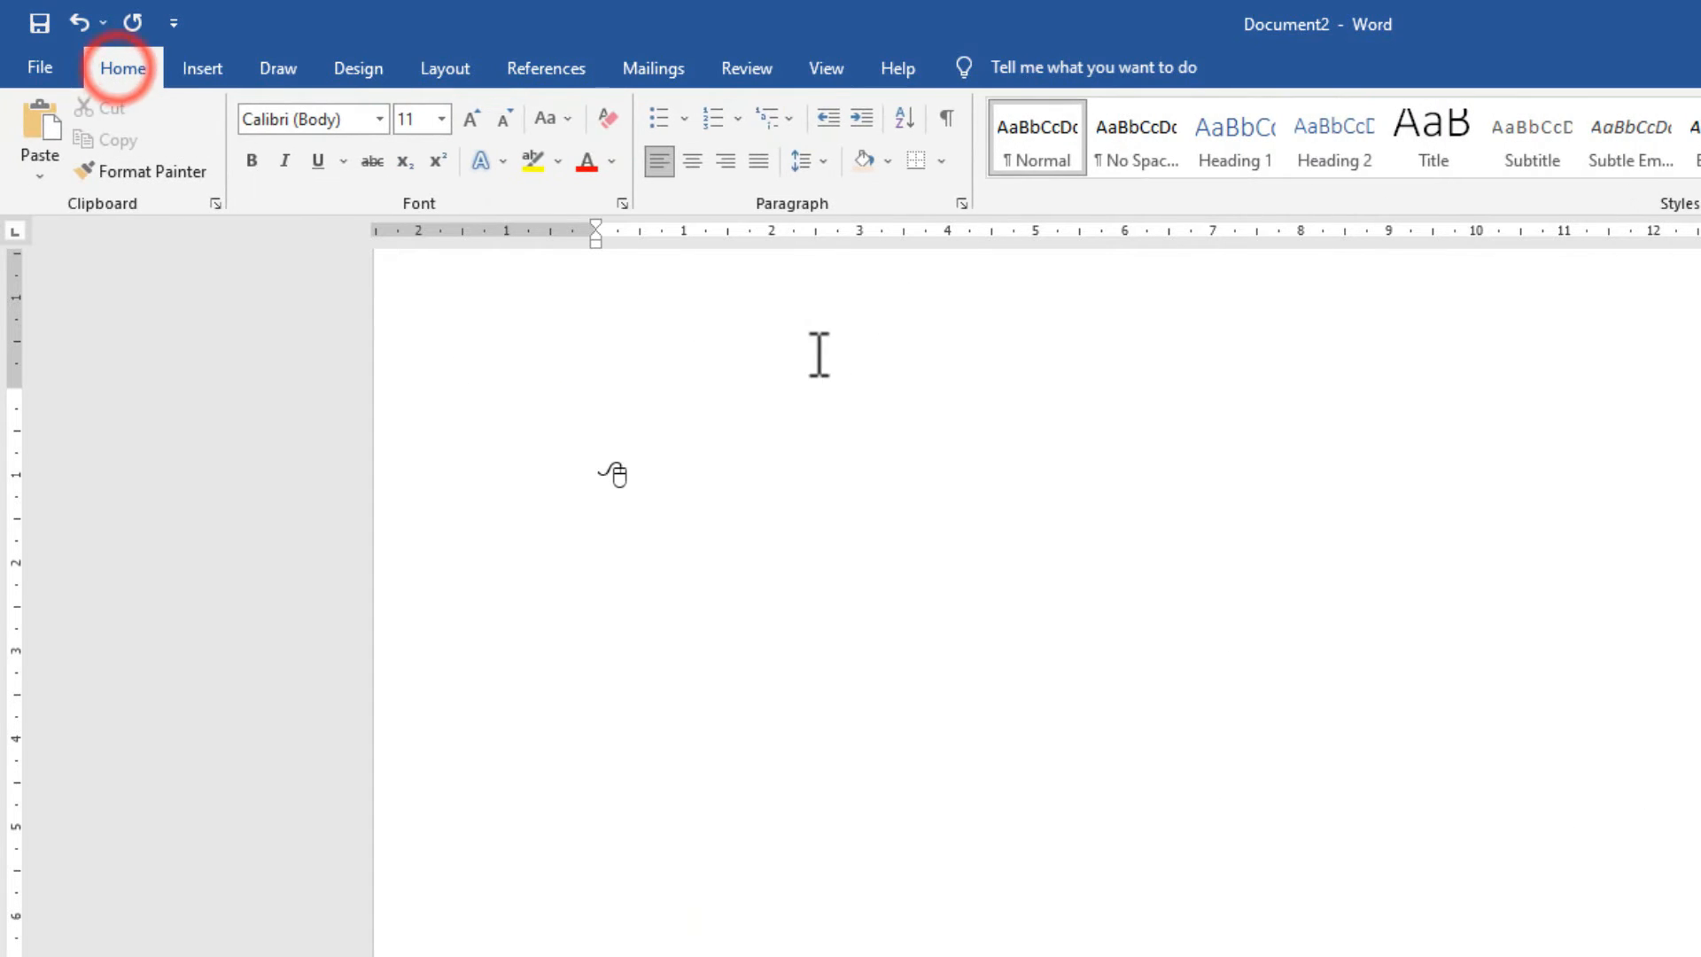
left_click(683, 126)
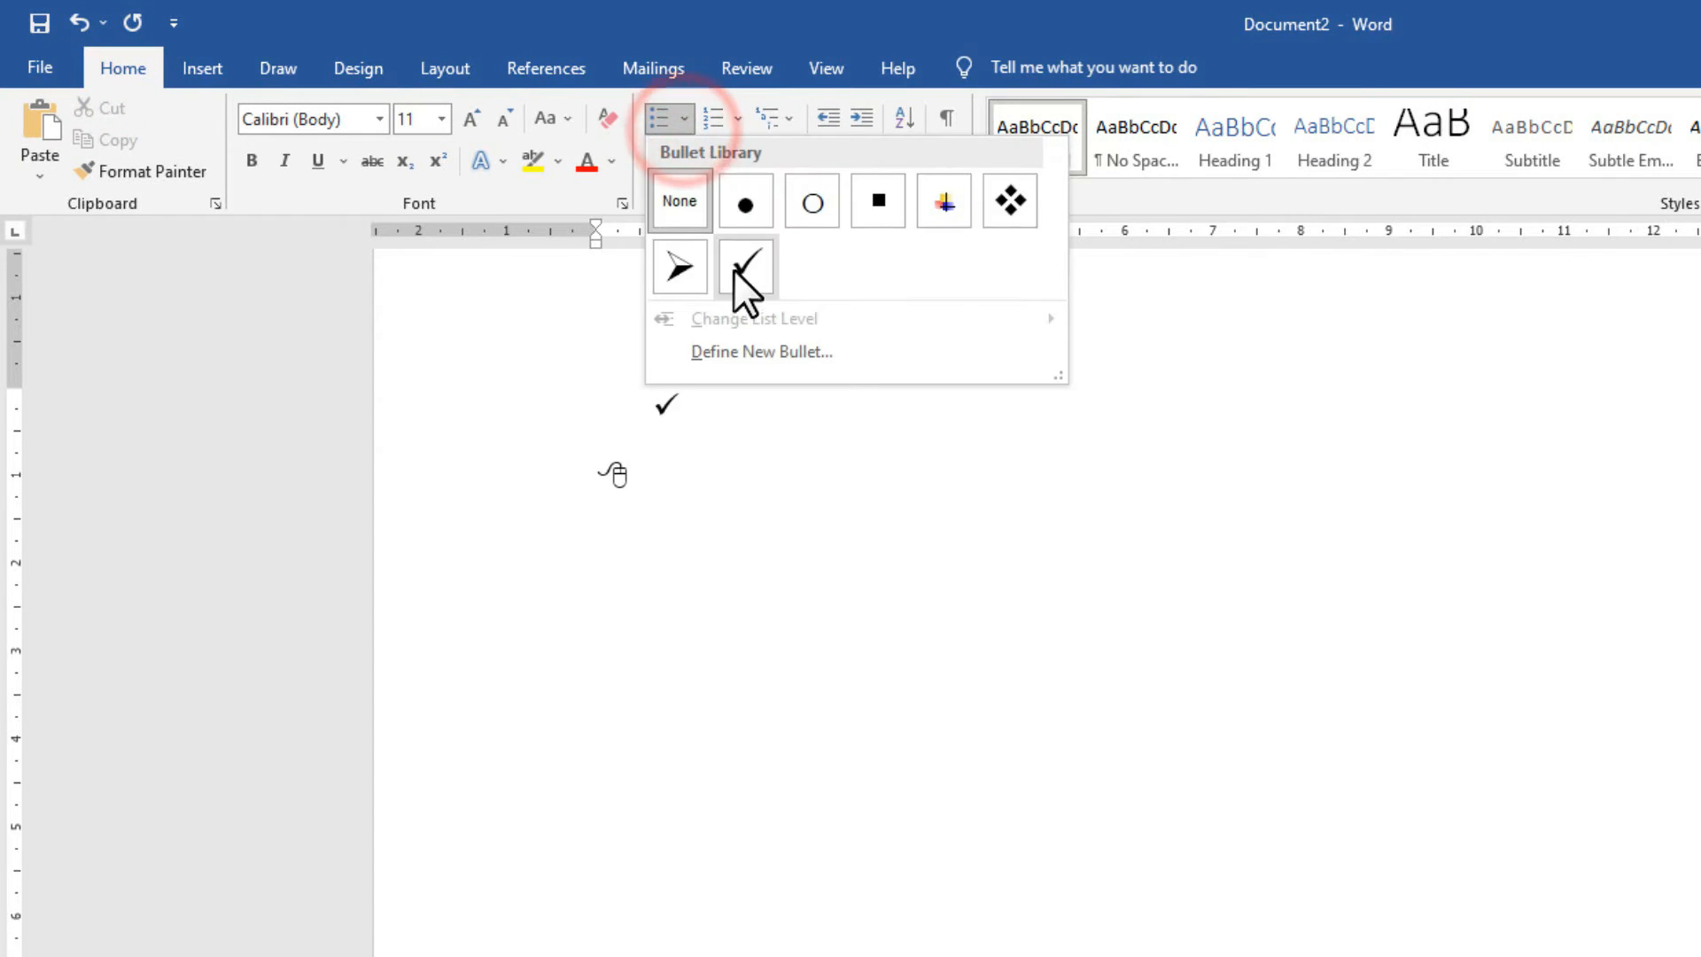
left_click(685, 267)
type("FGHFG HFGH FGH FG H F")
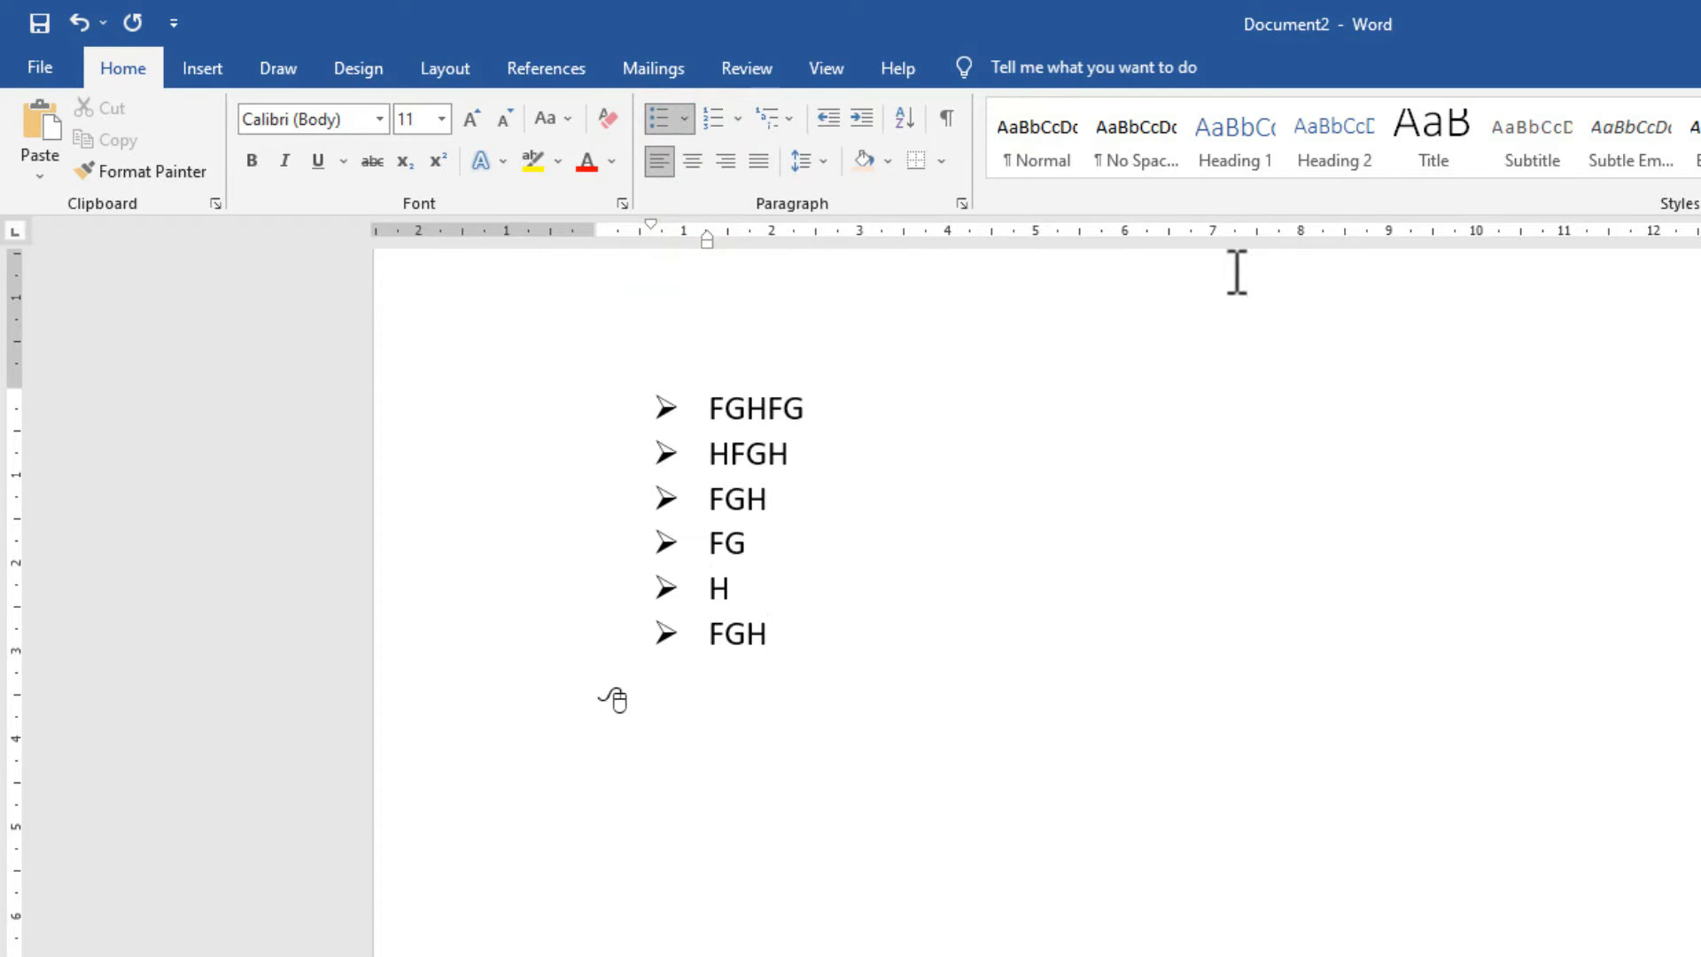
left_click(737, 121)
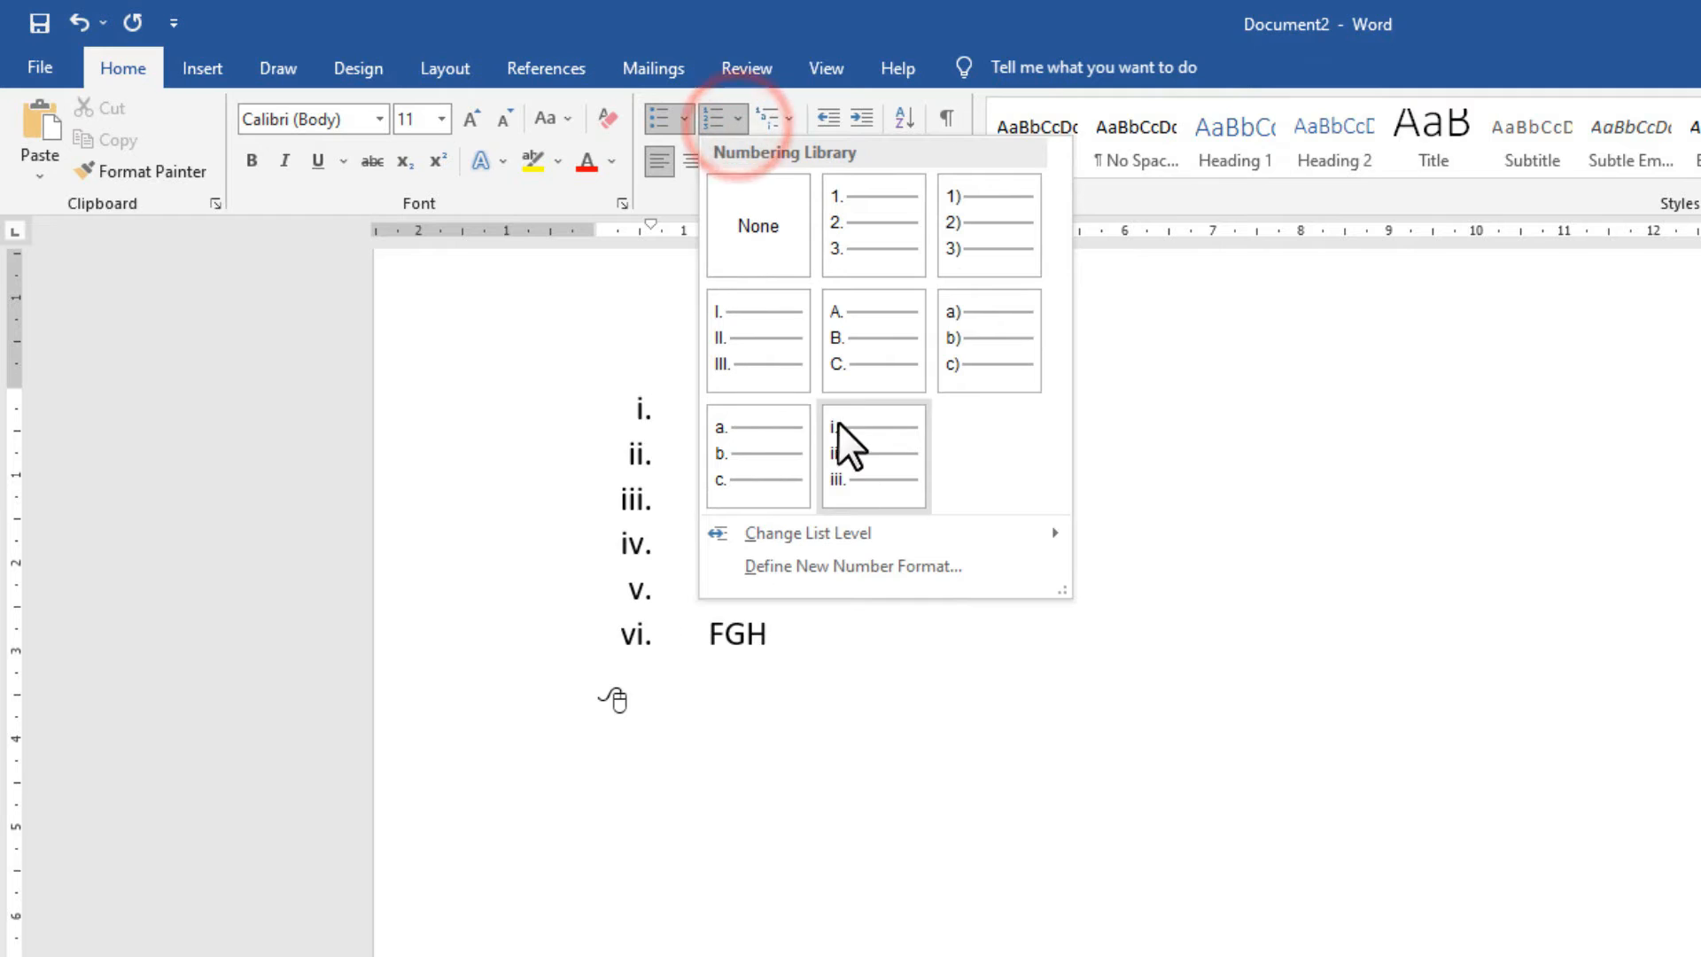
left_click(680, 119)
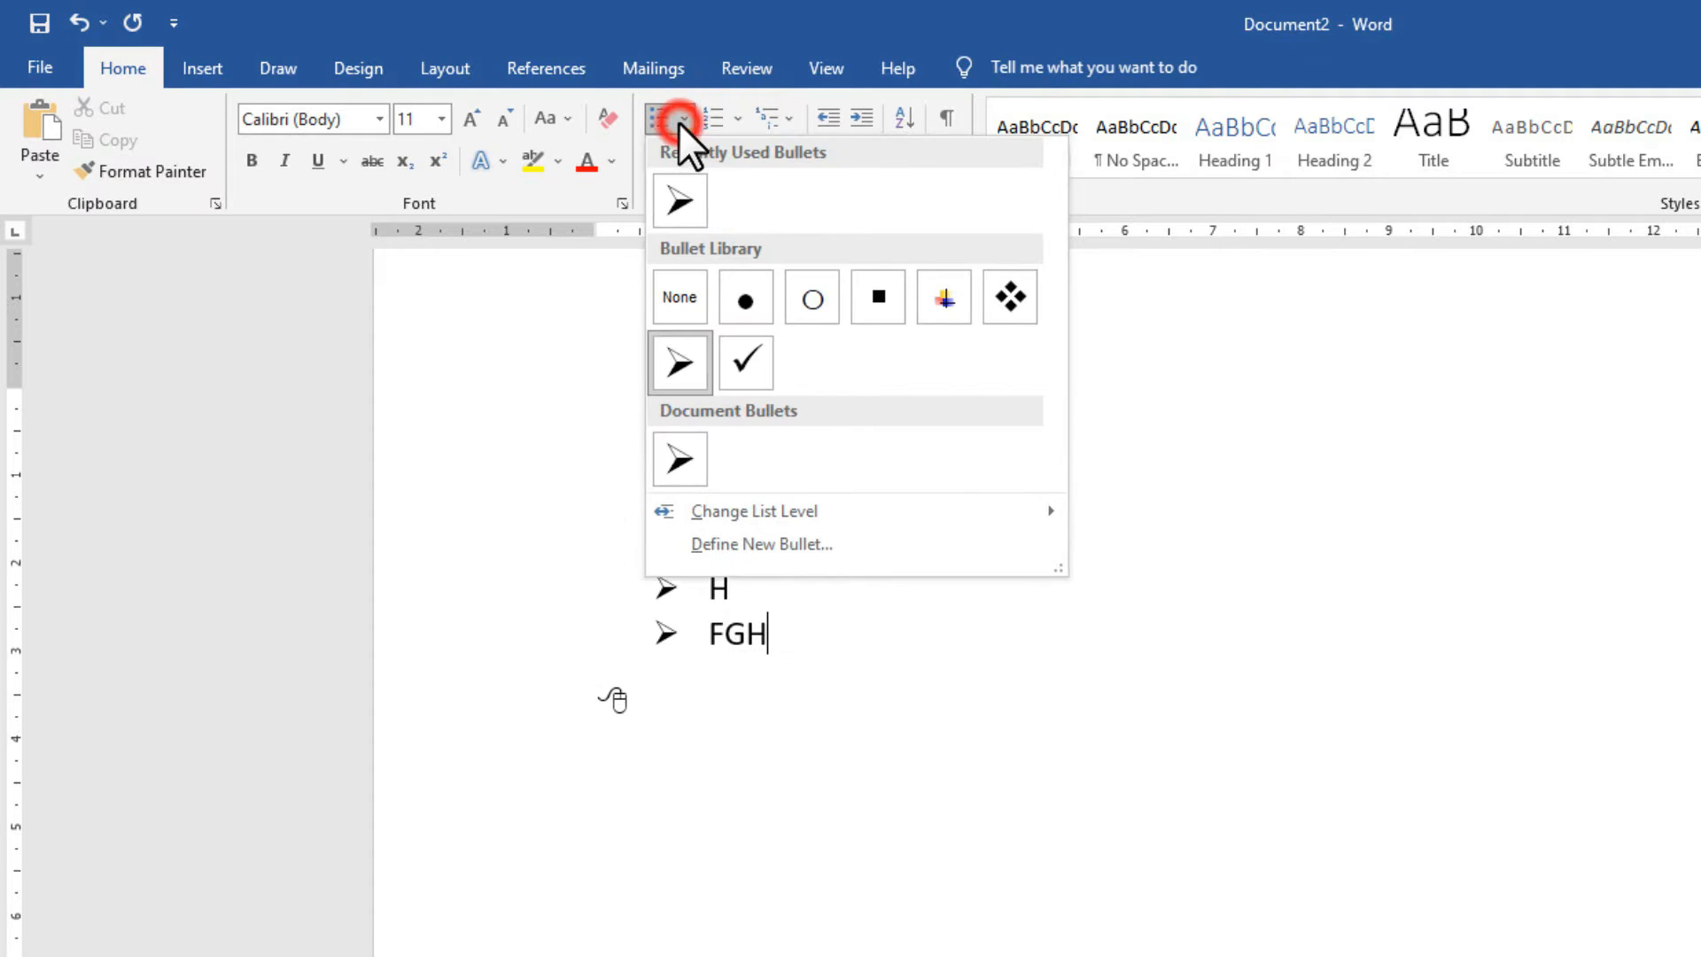
left_click(943, 300)
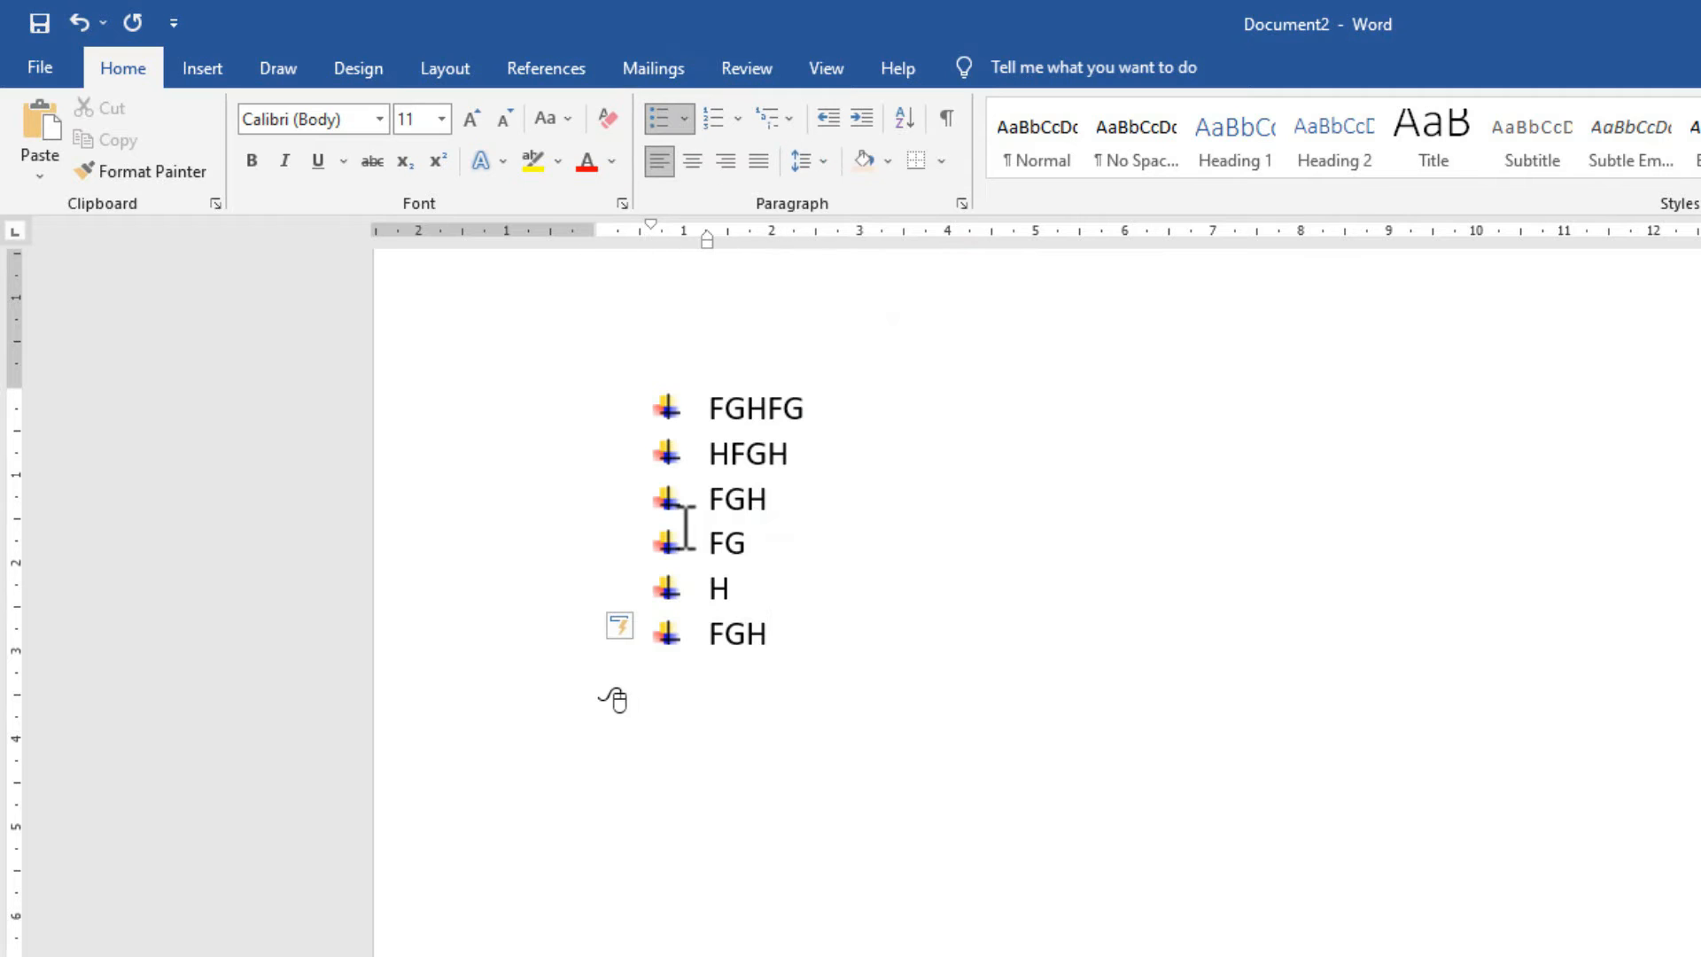
Delete the whole bulleted list, leaving only an empty line.
left_click_drag(805, 646, 535, 372)
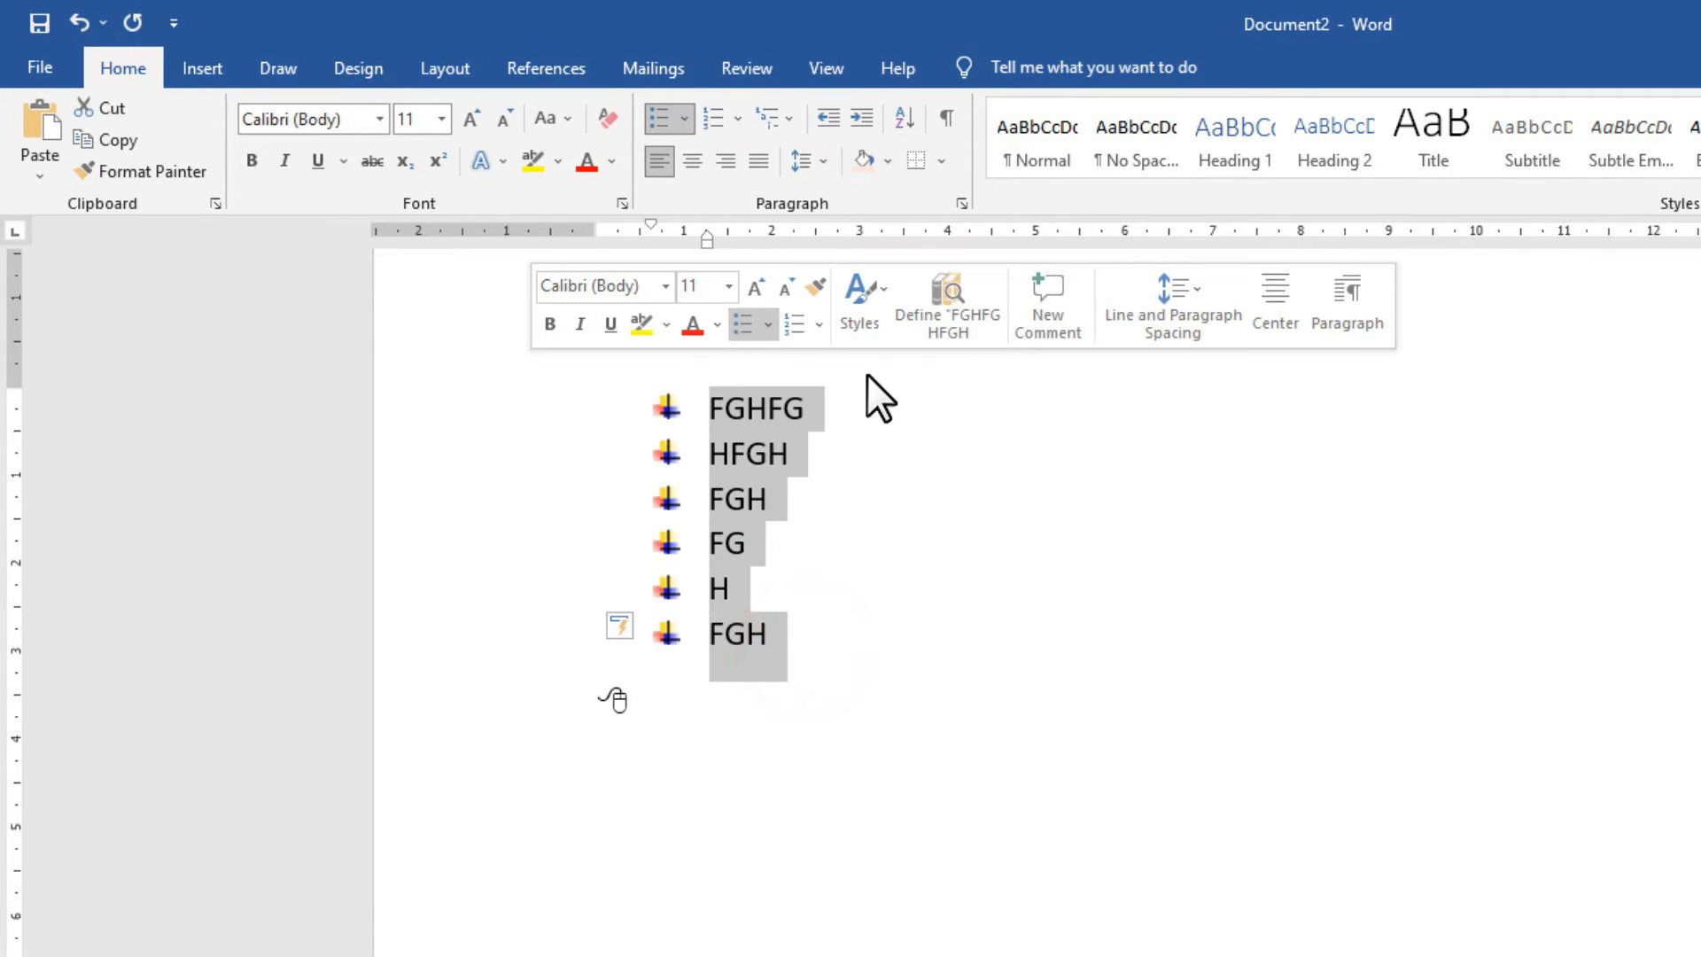
key("Delete")
left_click_drag(638, 406, 535, 448)
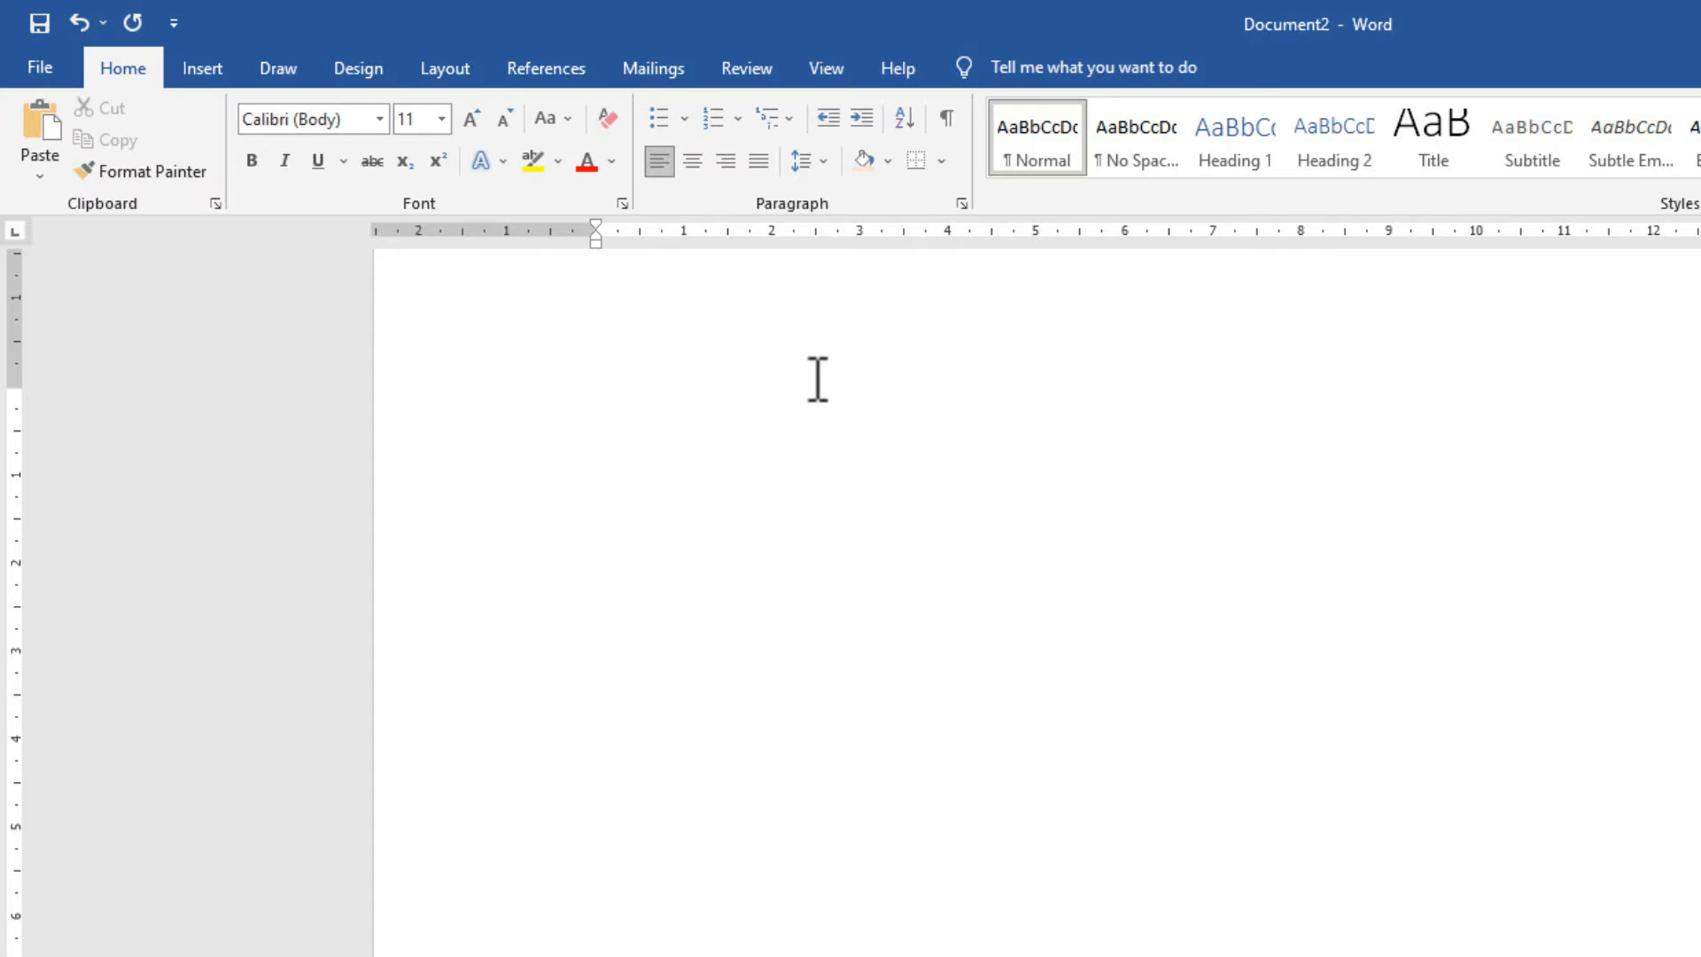
Type the heading 'C TECH' and draw a blue smiley-face shape just beneath it.
left_click(653, 410)
type("C tECH")
type("TECH")
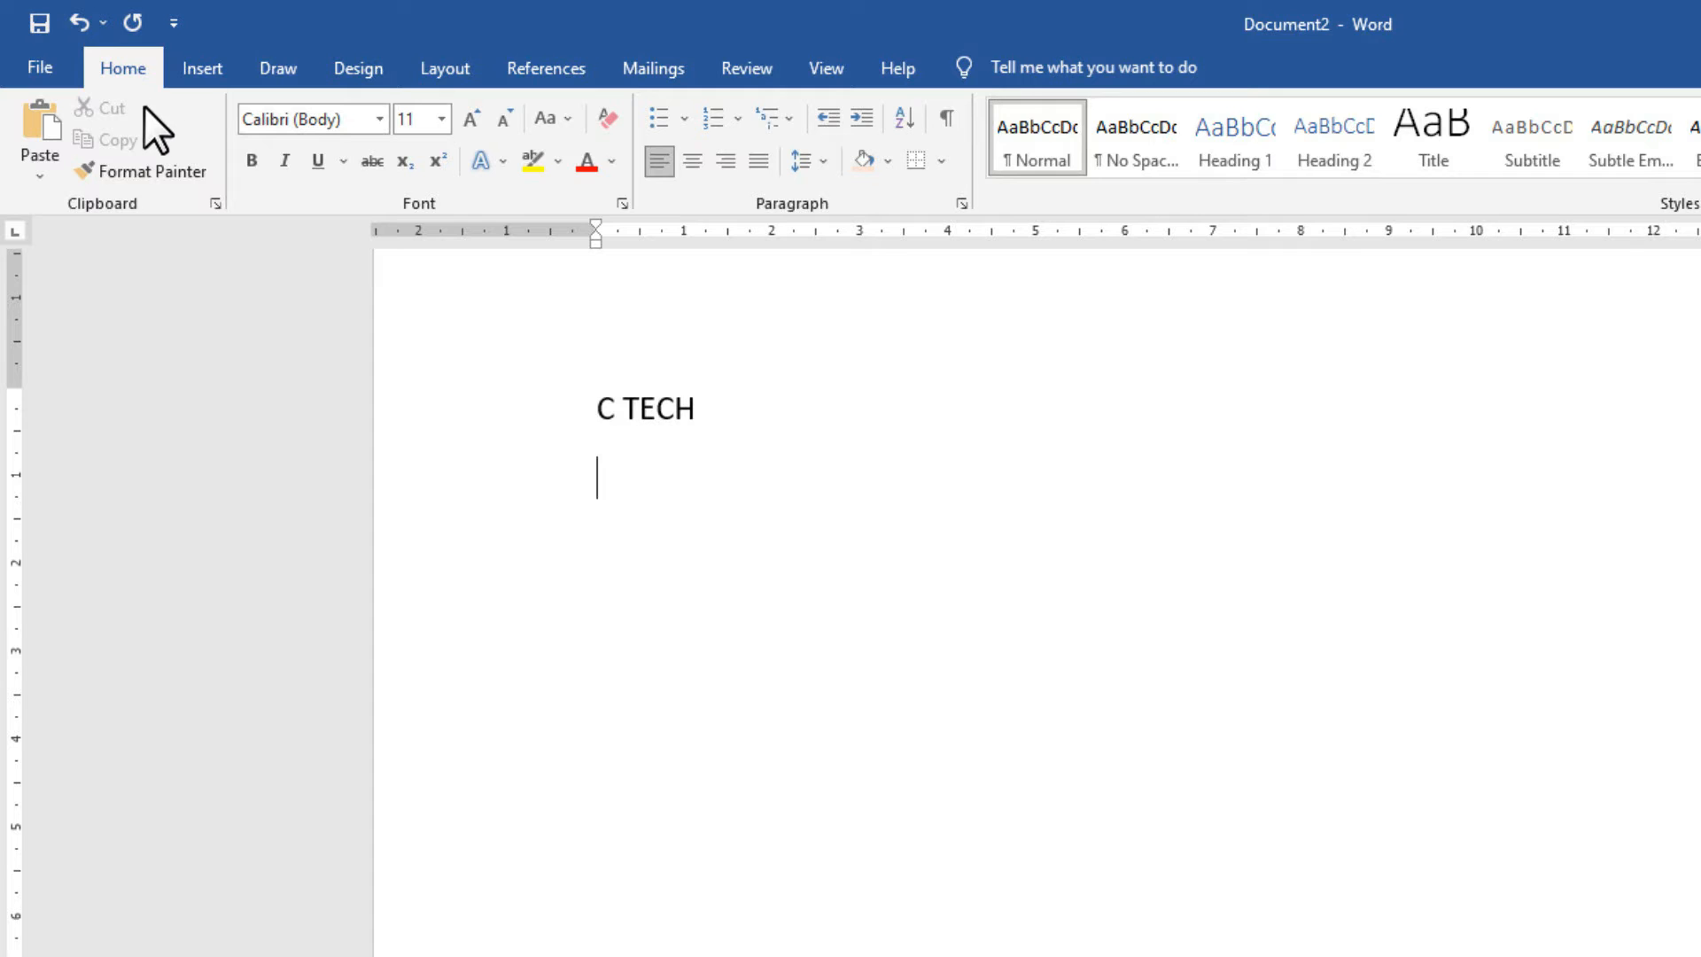
left_click(188, 77)
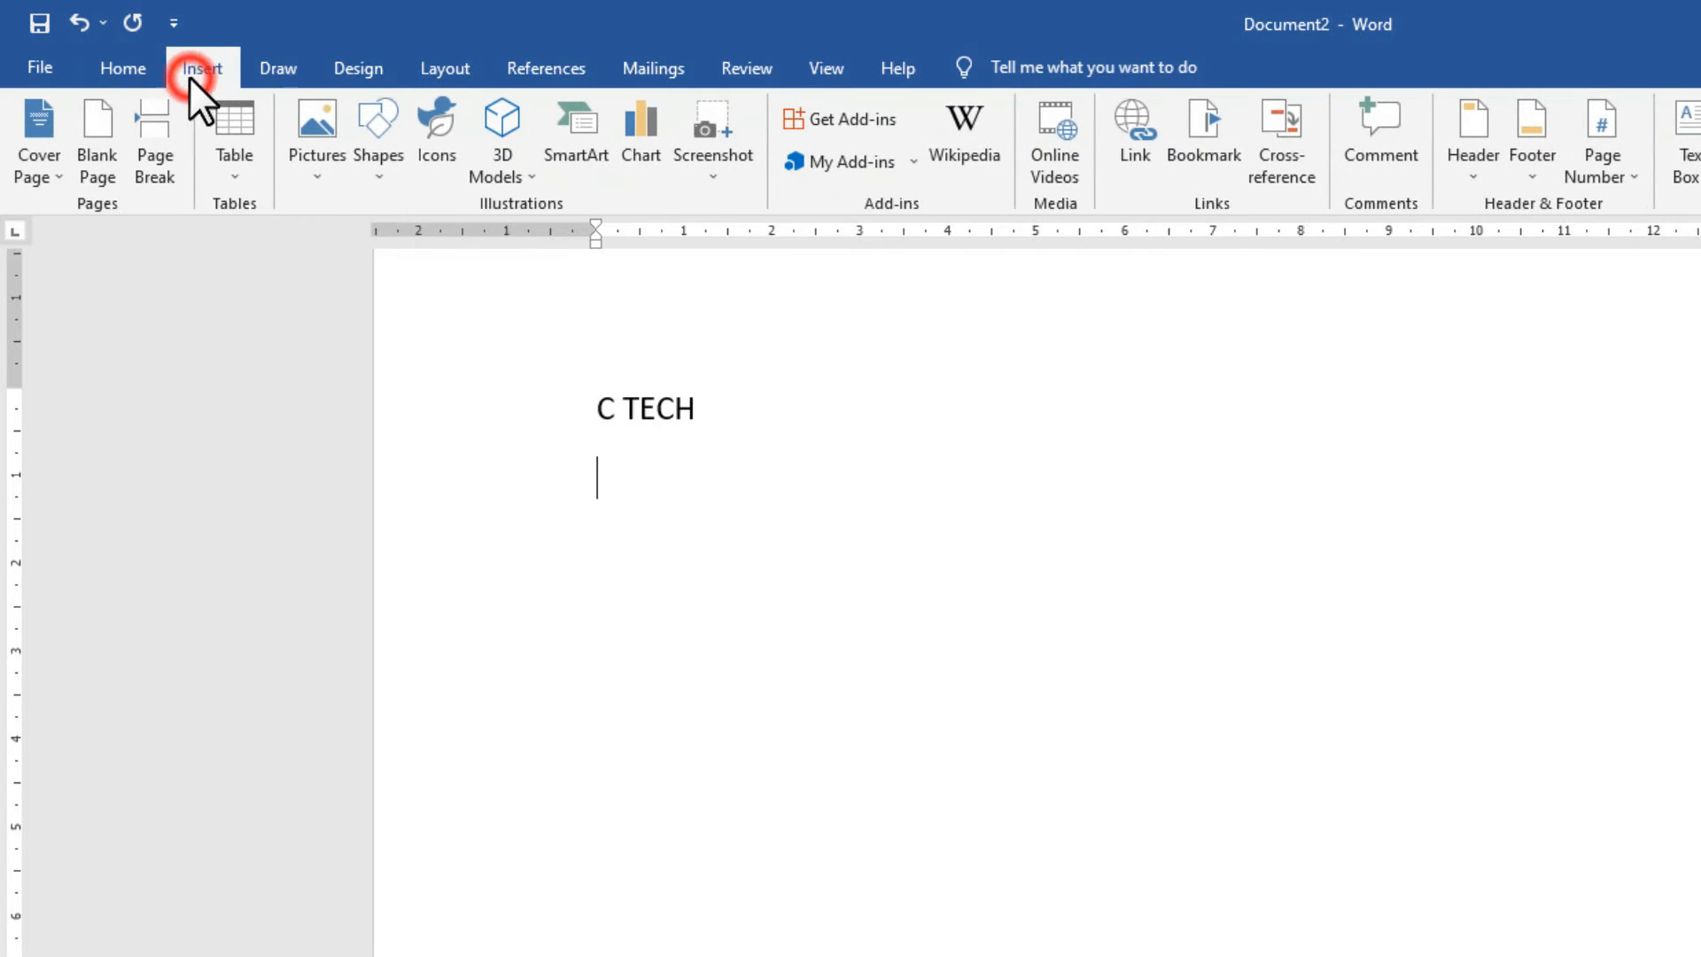
left_click(370, 179)
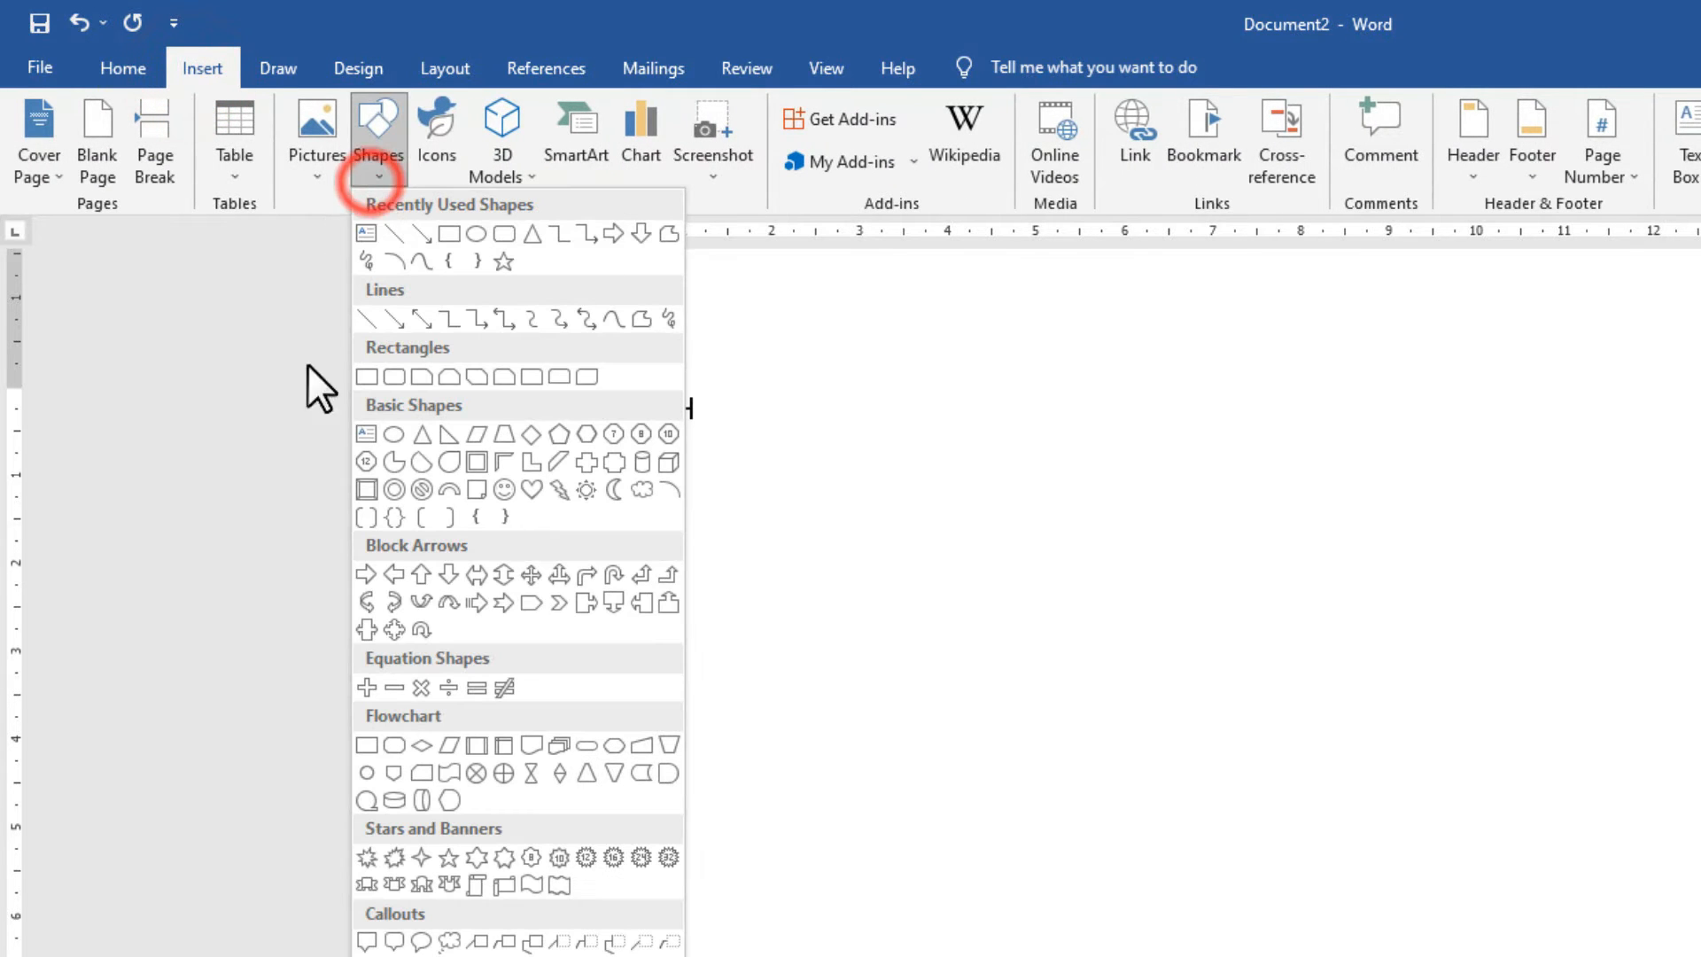
left_click(503, 494)
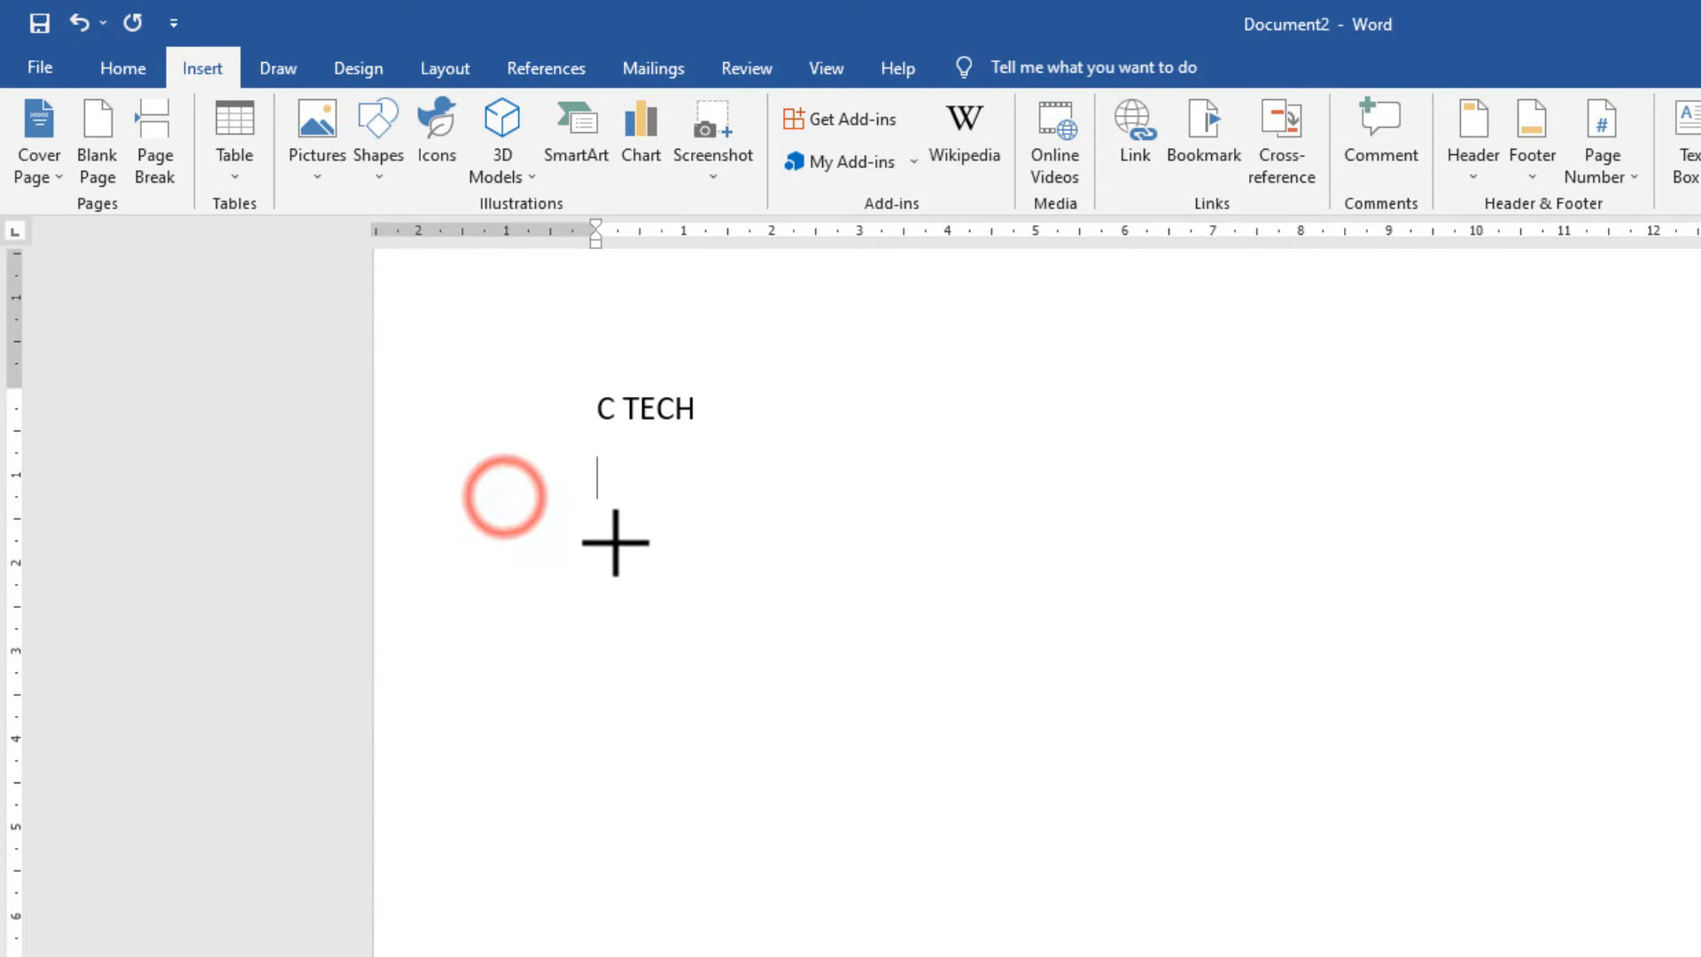
left_click_drag(631, 501, 683, 564)
left_click(663, 737)
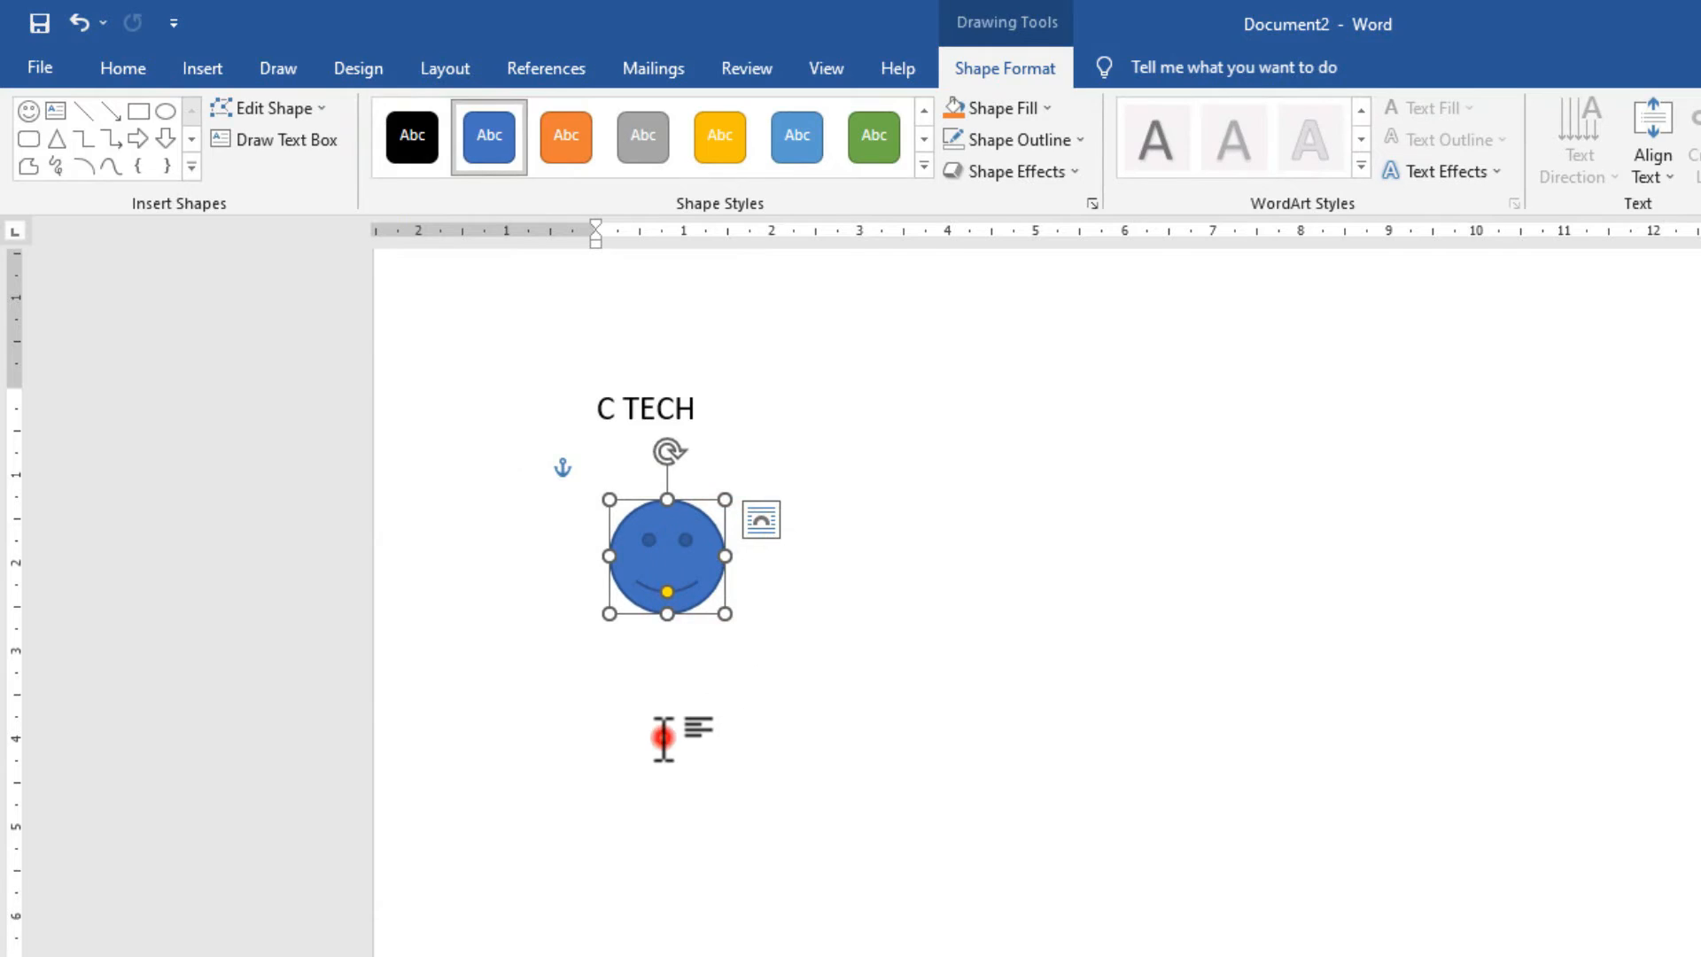
left_click(211, 71)
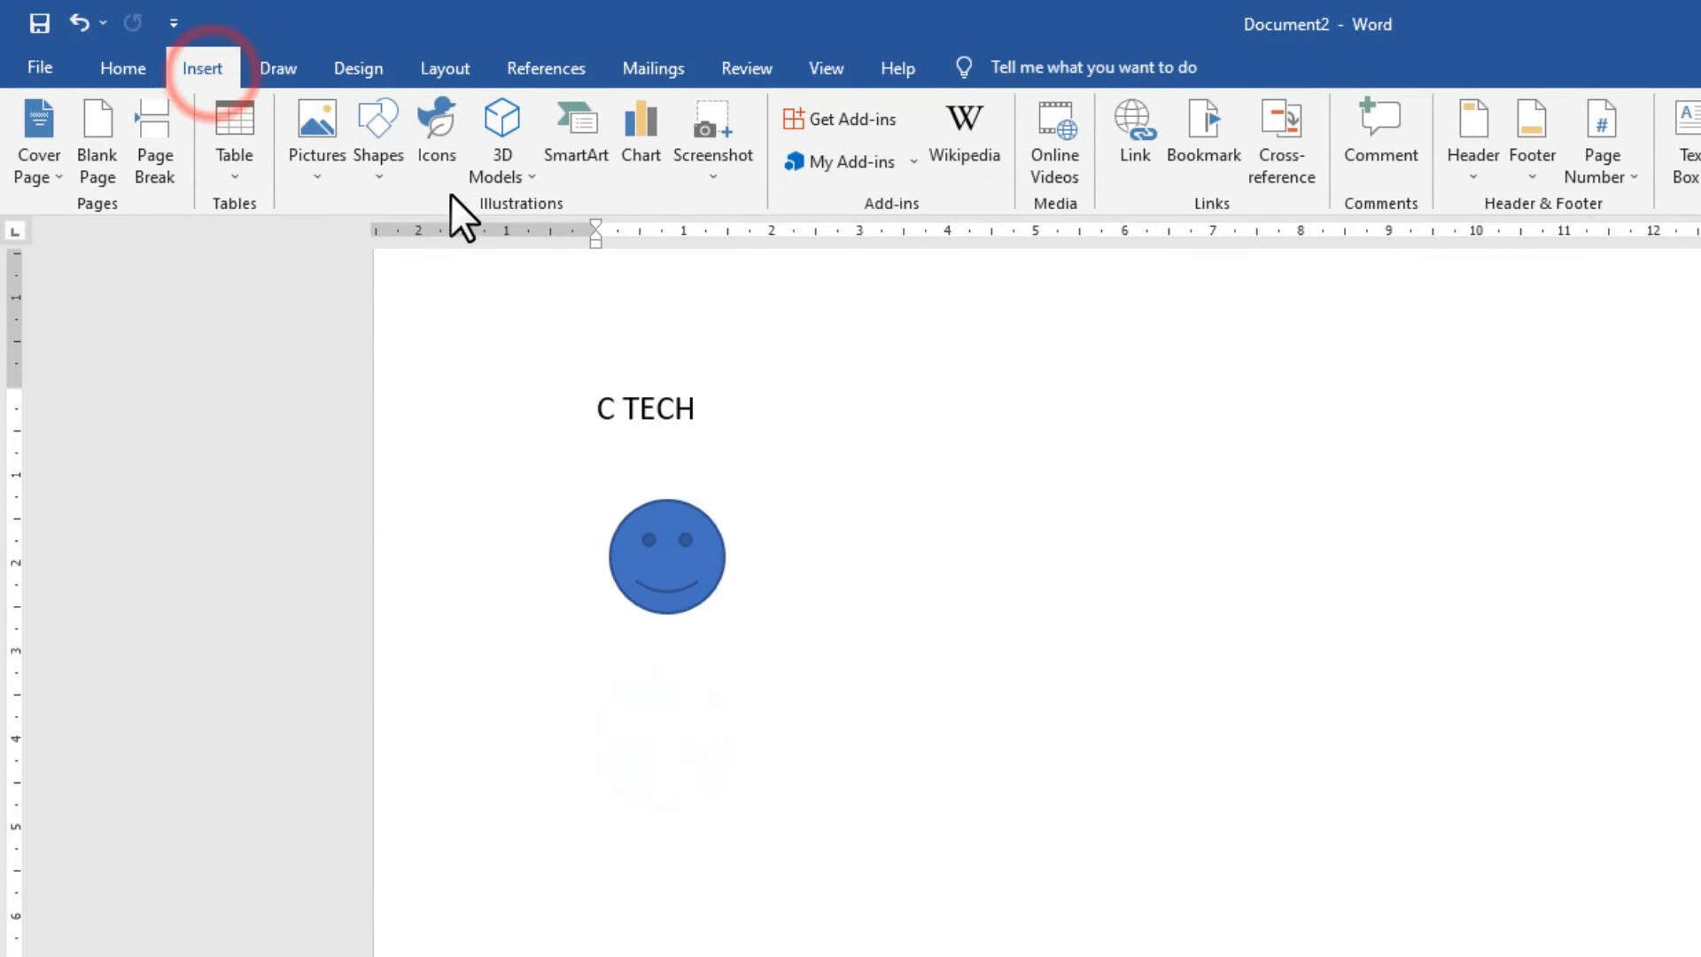
Insert the first vlcsnap snapshot photo from the Pictures folder.
left_click(331, 166)
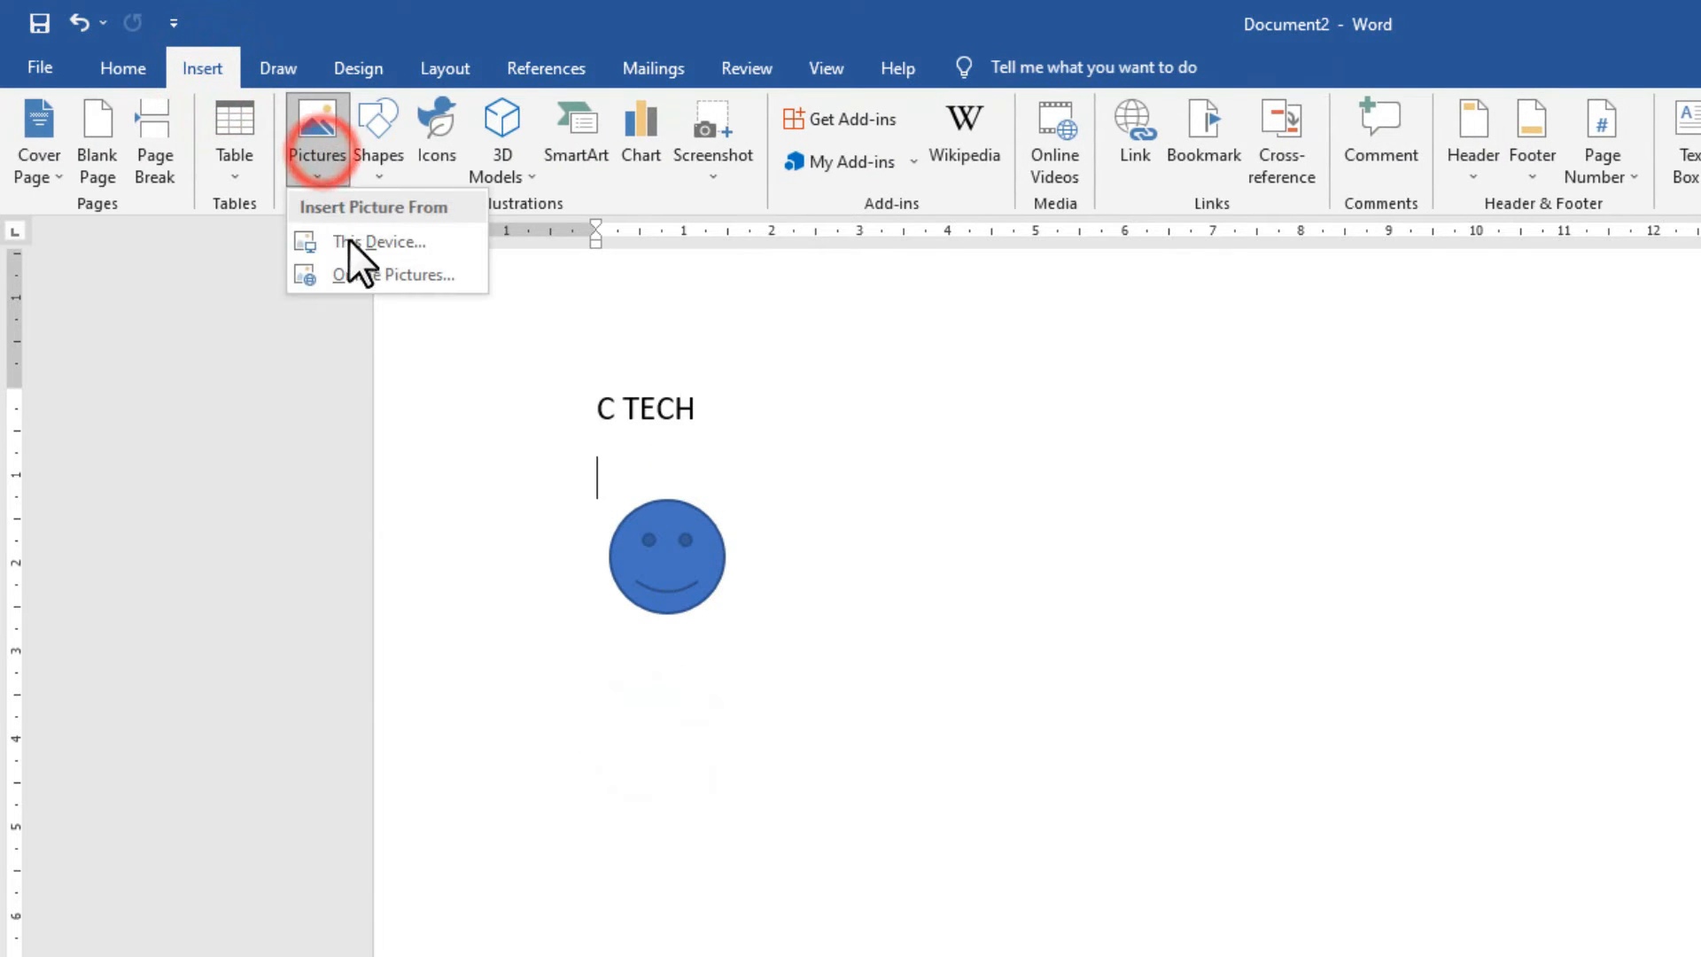
left_click(363, 242)
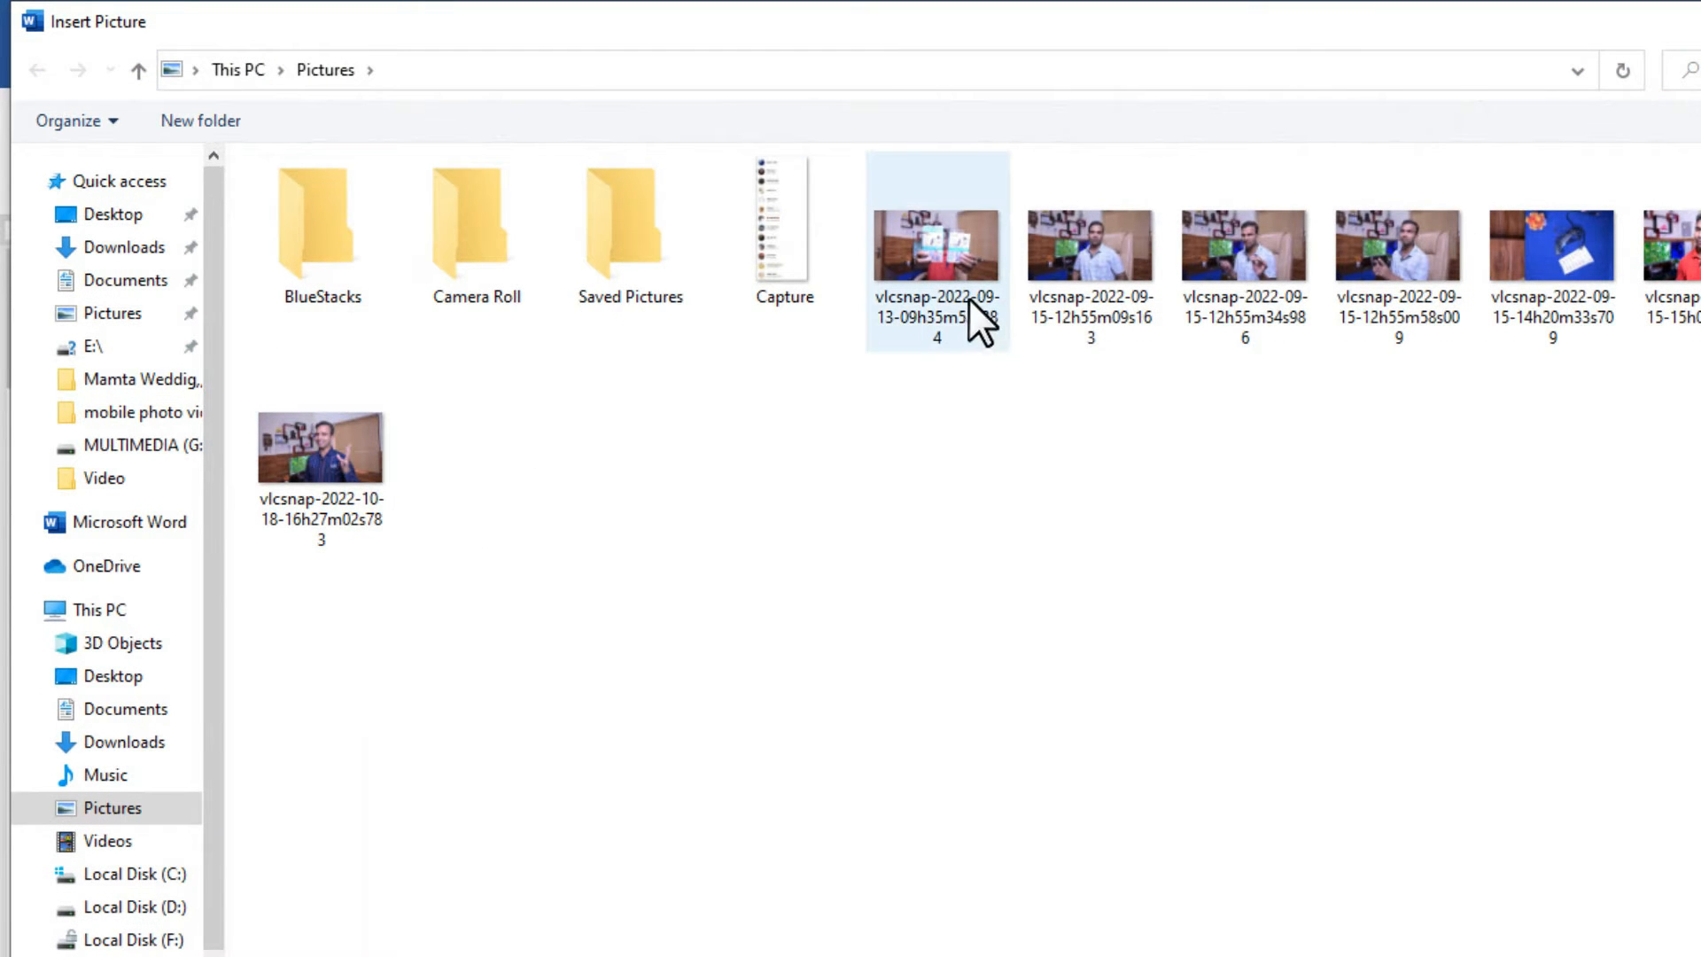
left_click(926, 260)
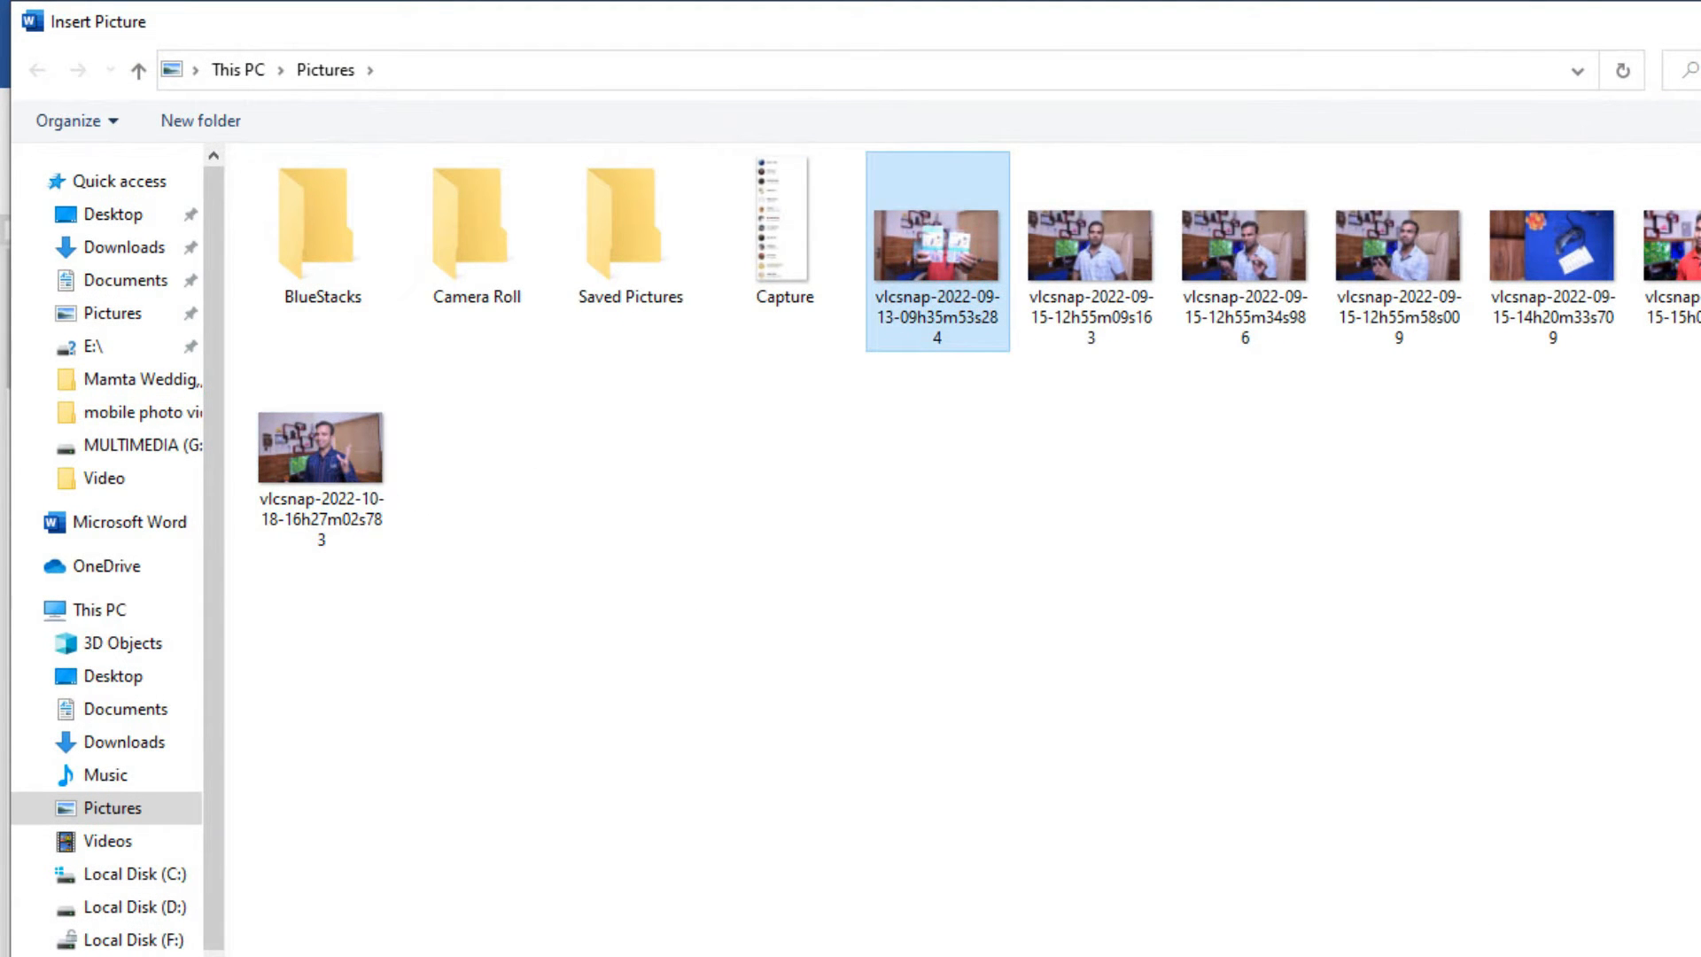
left_click(1700, 956)
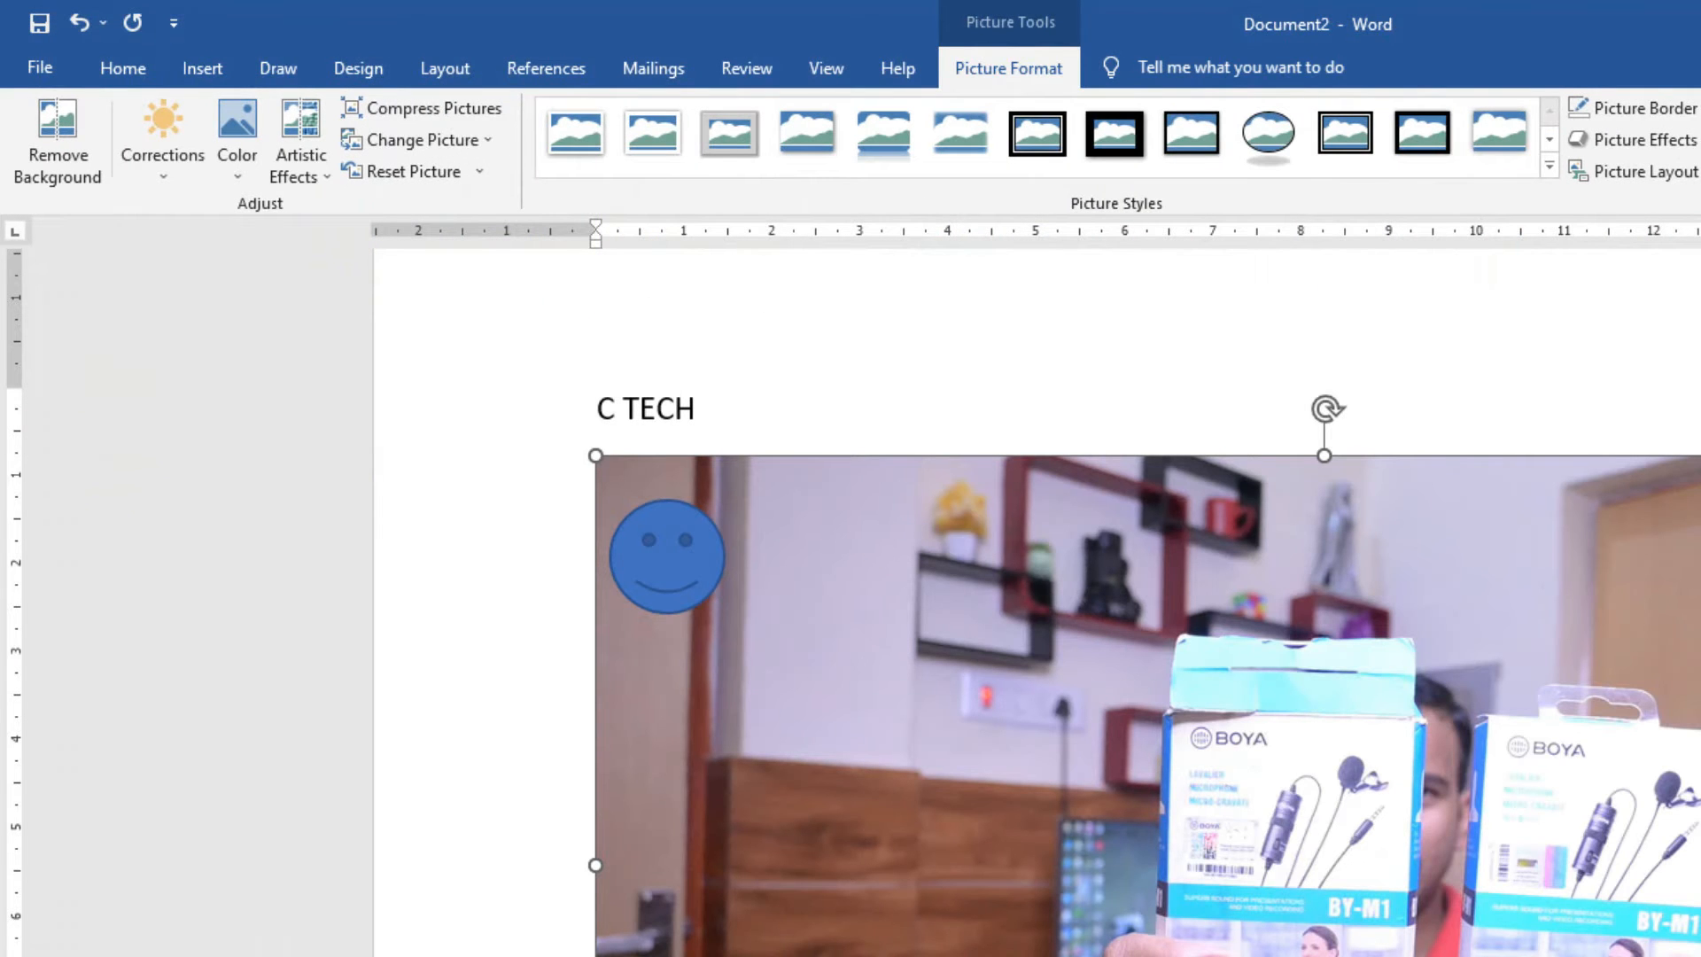
Shrink the photo to a small size below the smiley face, undoing a first resize attempt.
left_click_drag(1700, 956, 1165, 764)
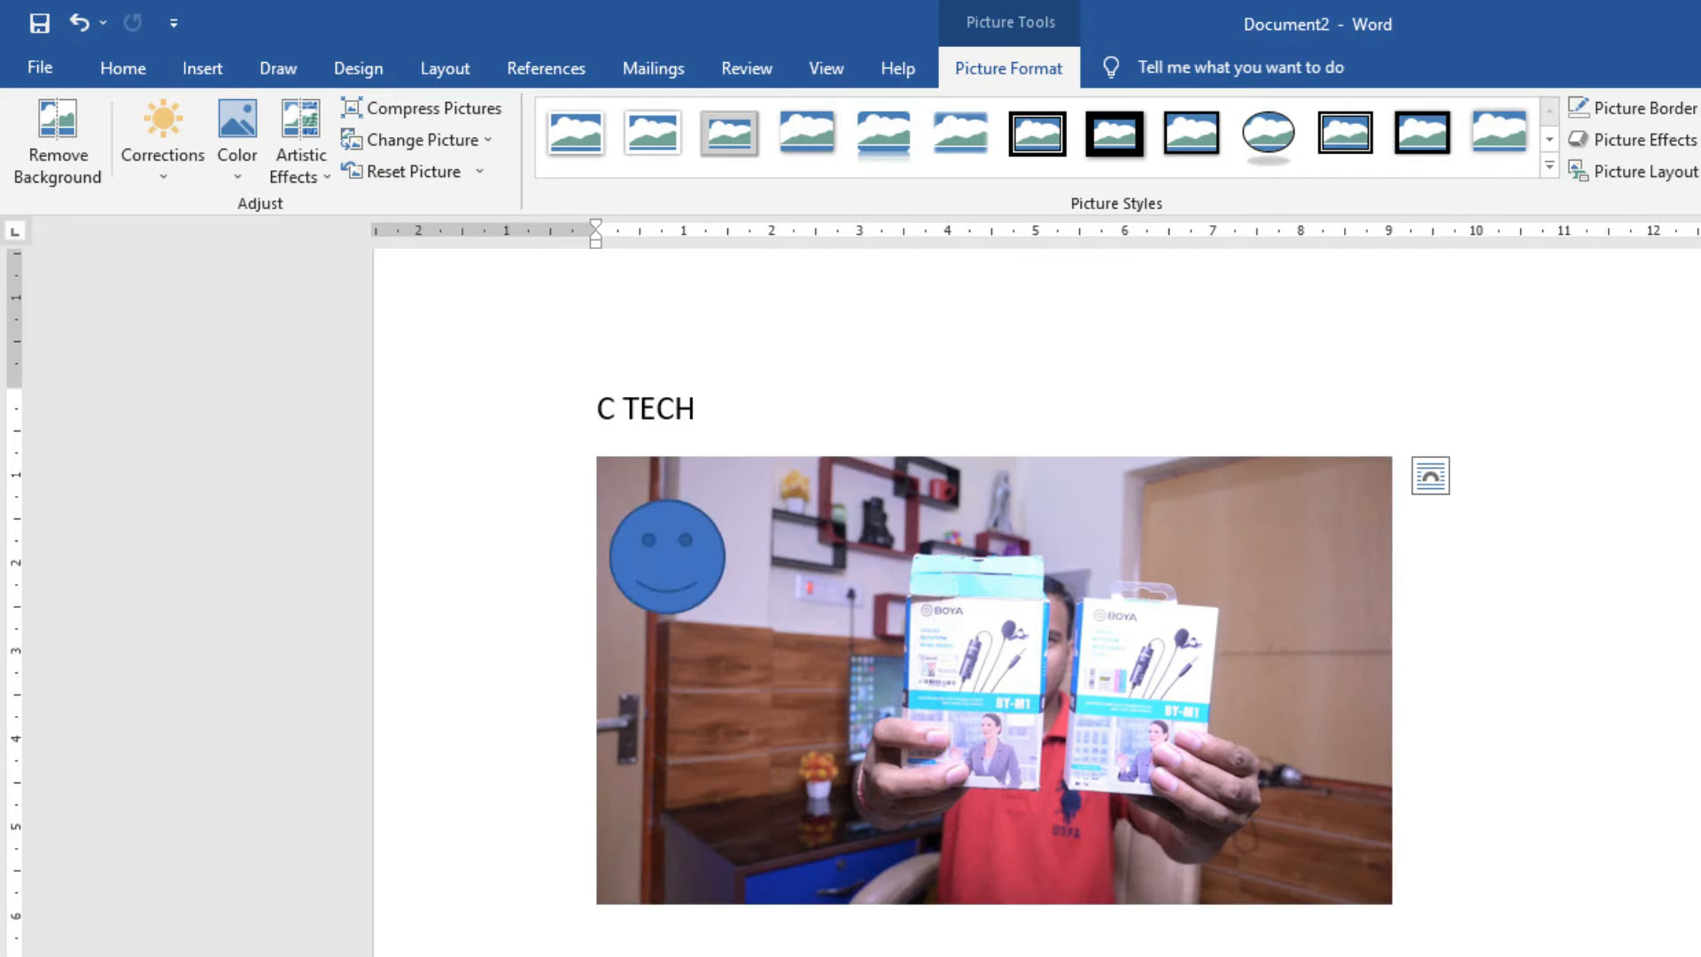
key("ctrl+z")
left_click_drag(1393, 456, 893, 738)
left_click(742, 850)
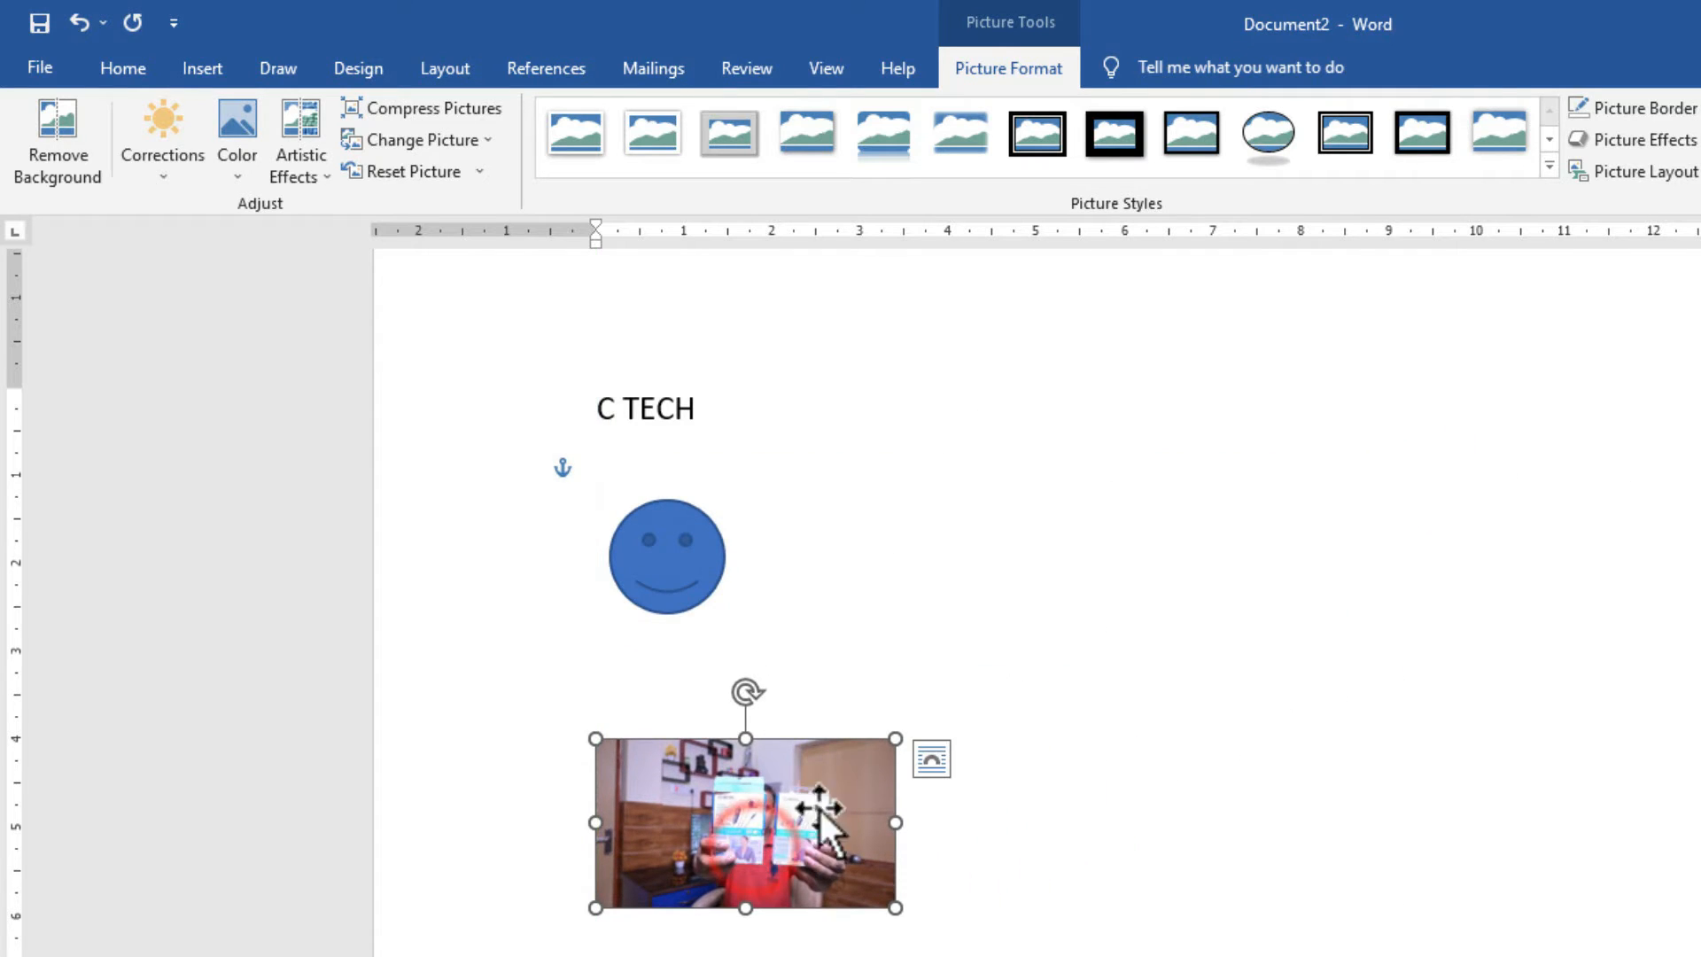
left_click(870, 505)
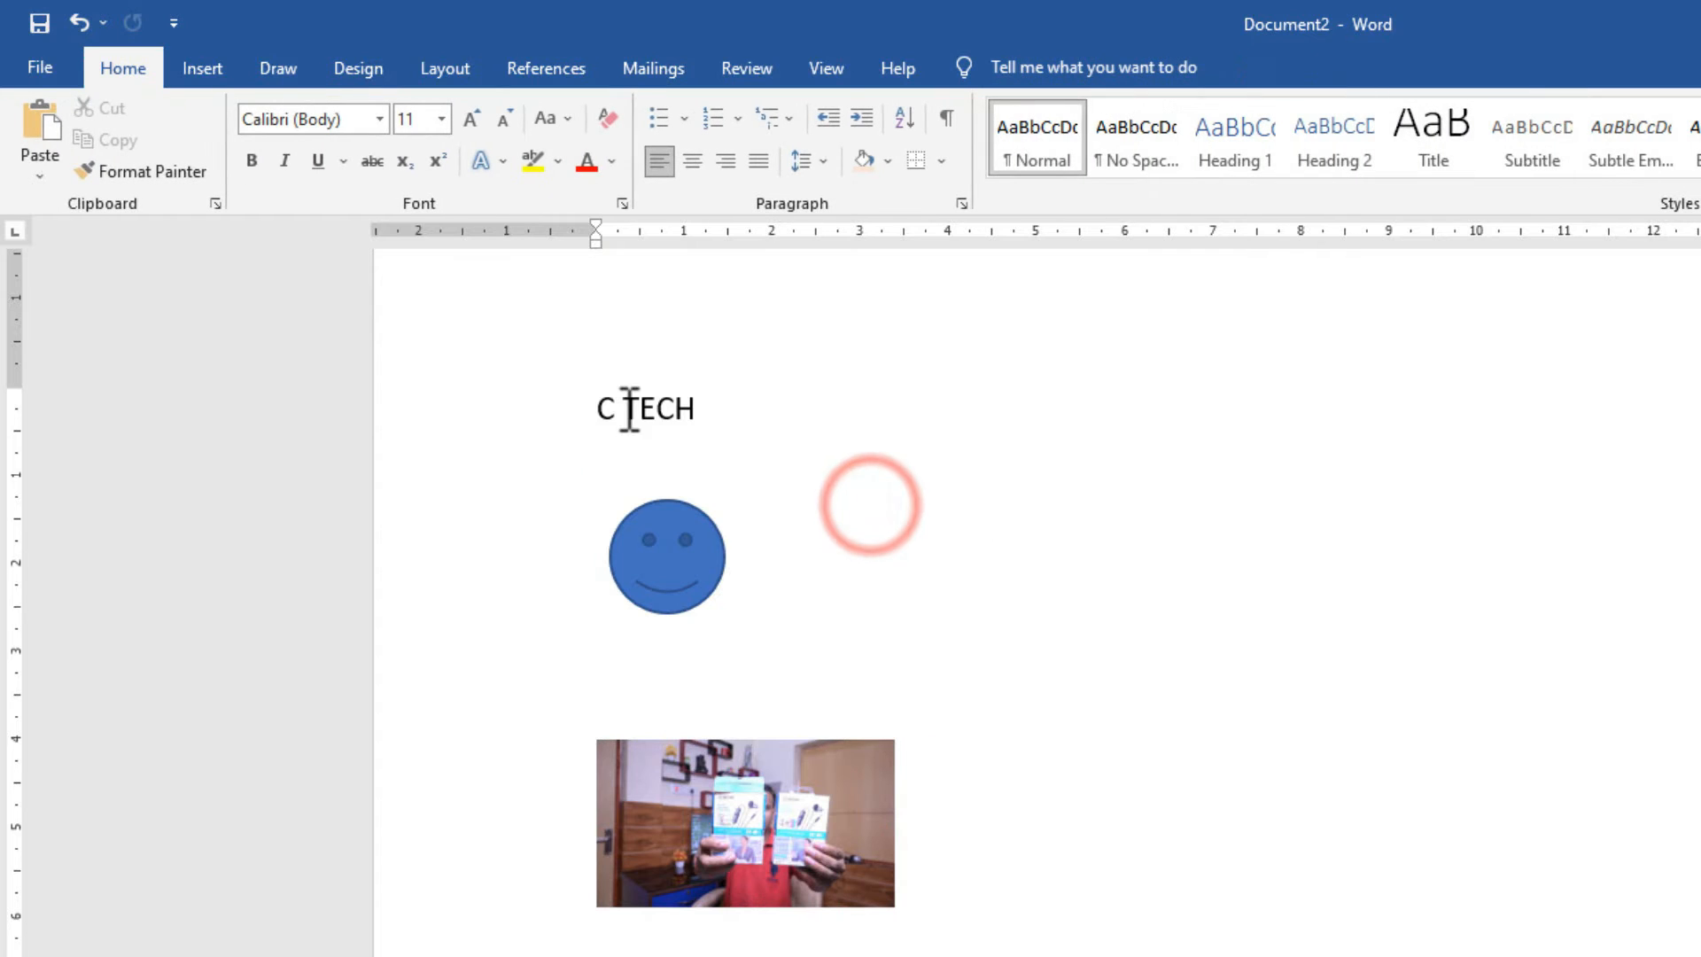
left_click(596, 404)
left_click(664, 566)
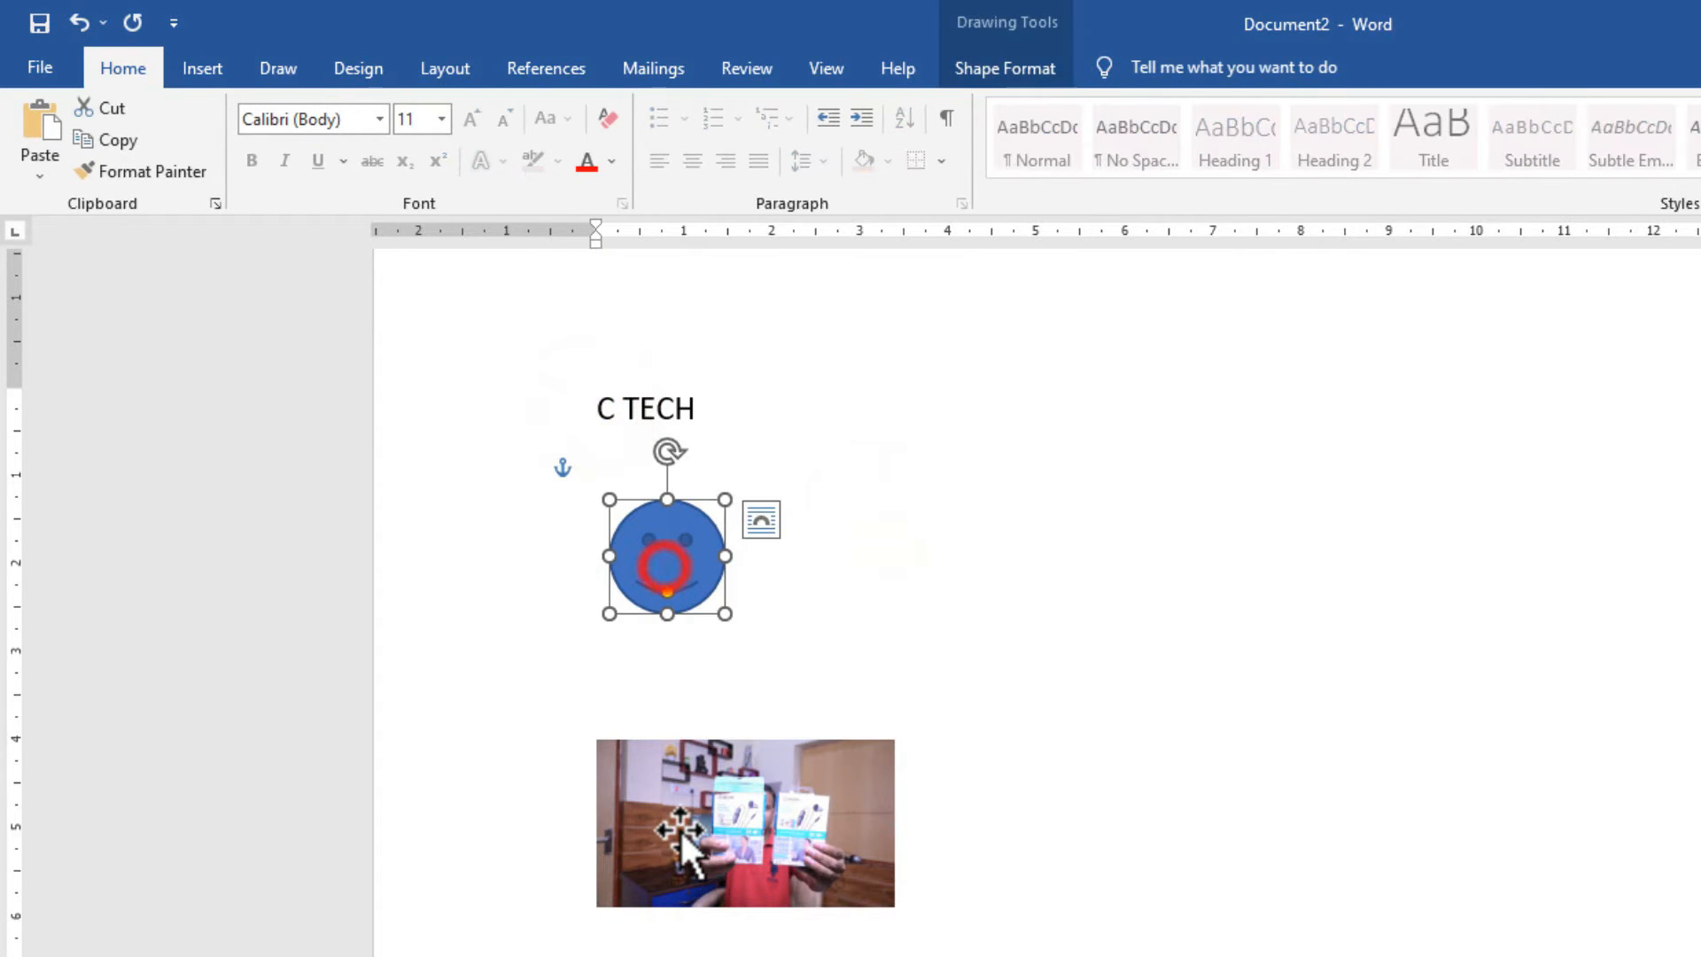
left_click(678, 828)
left_click(1315, 611)
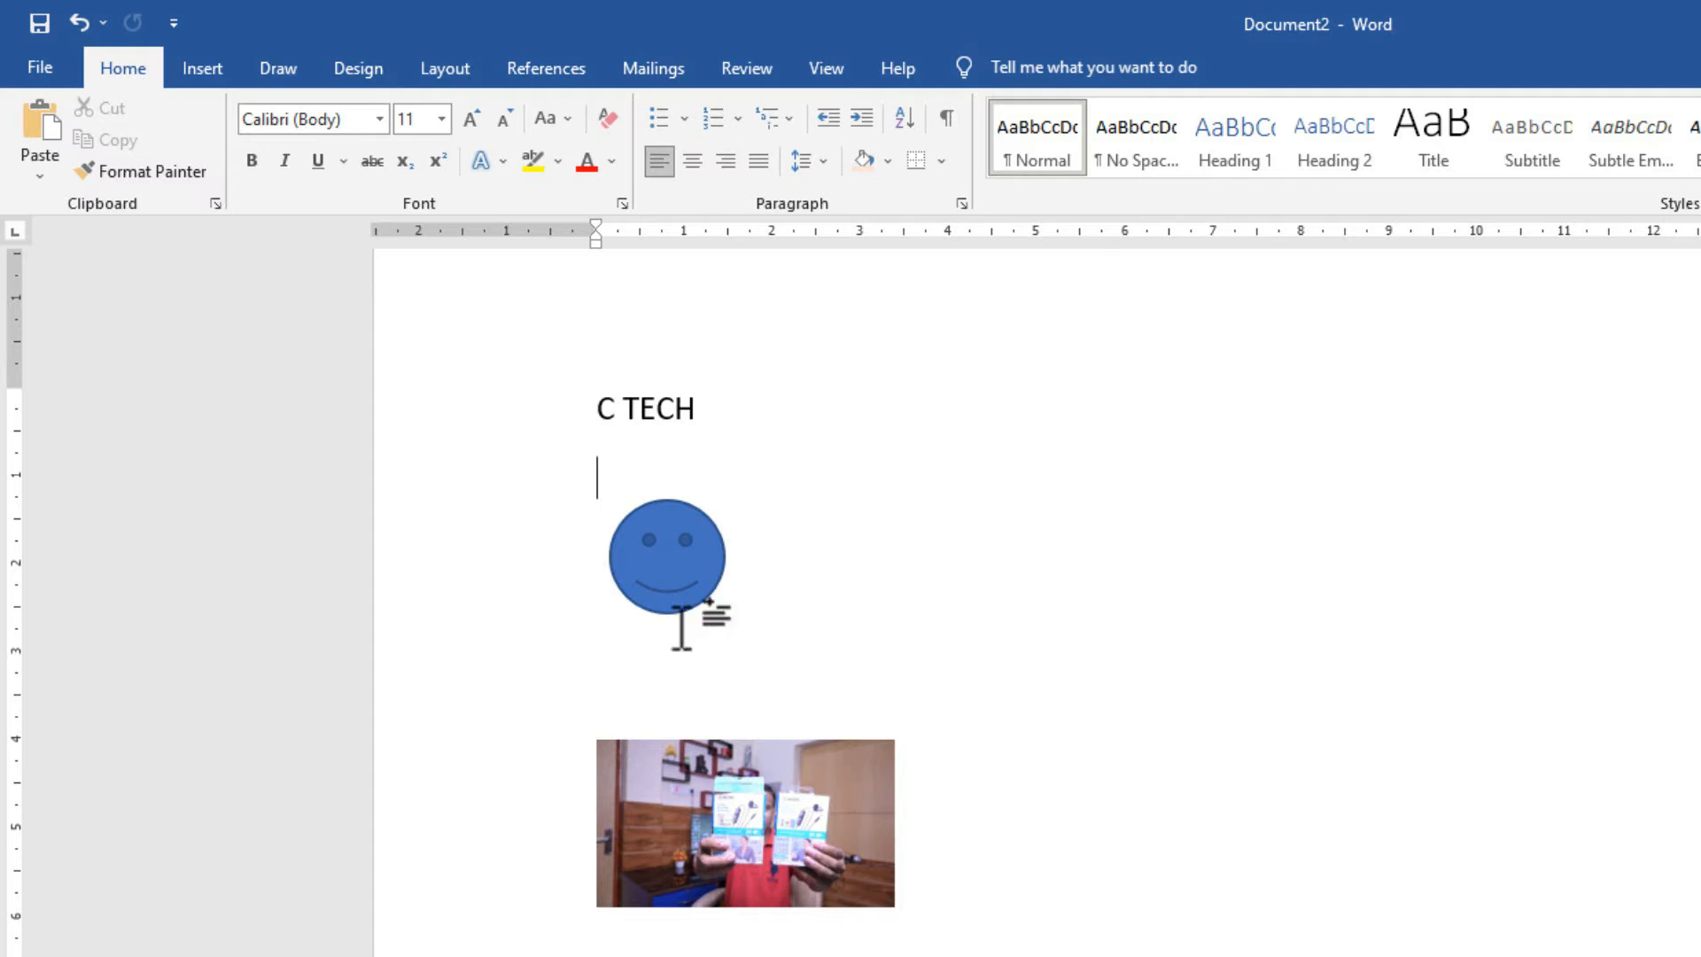
left_click(597, 391)
left_click_drag(601, 392, 689, 389)
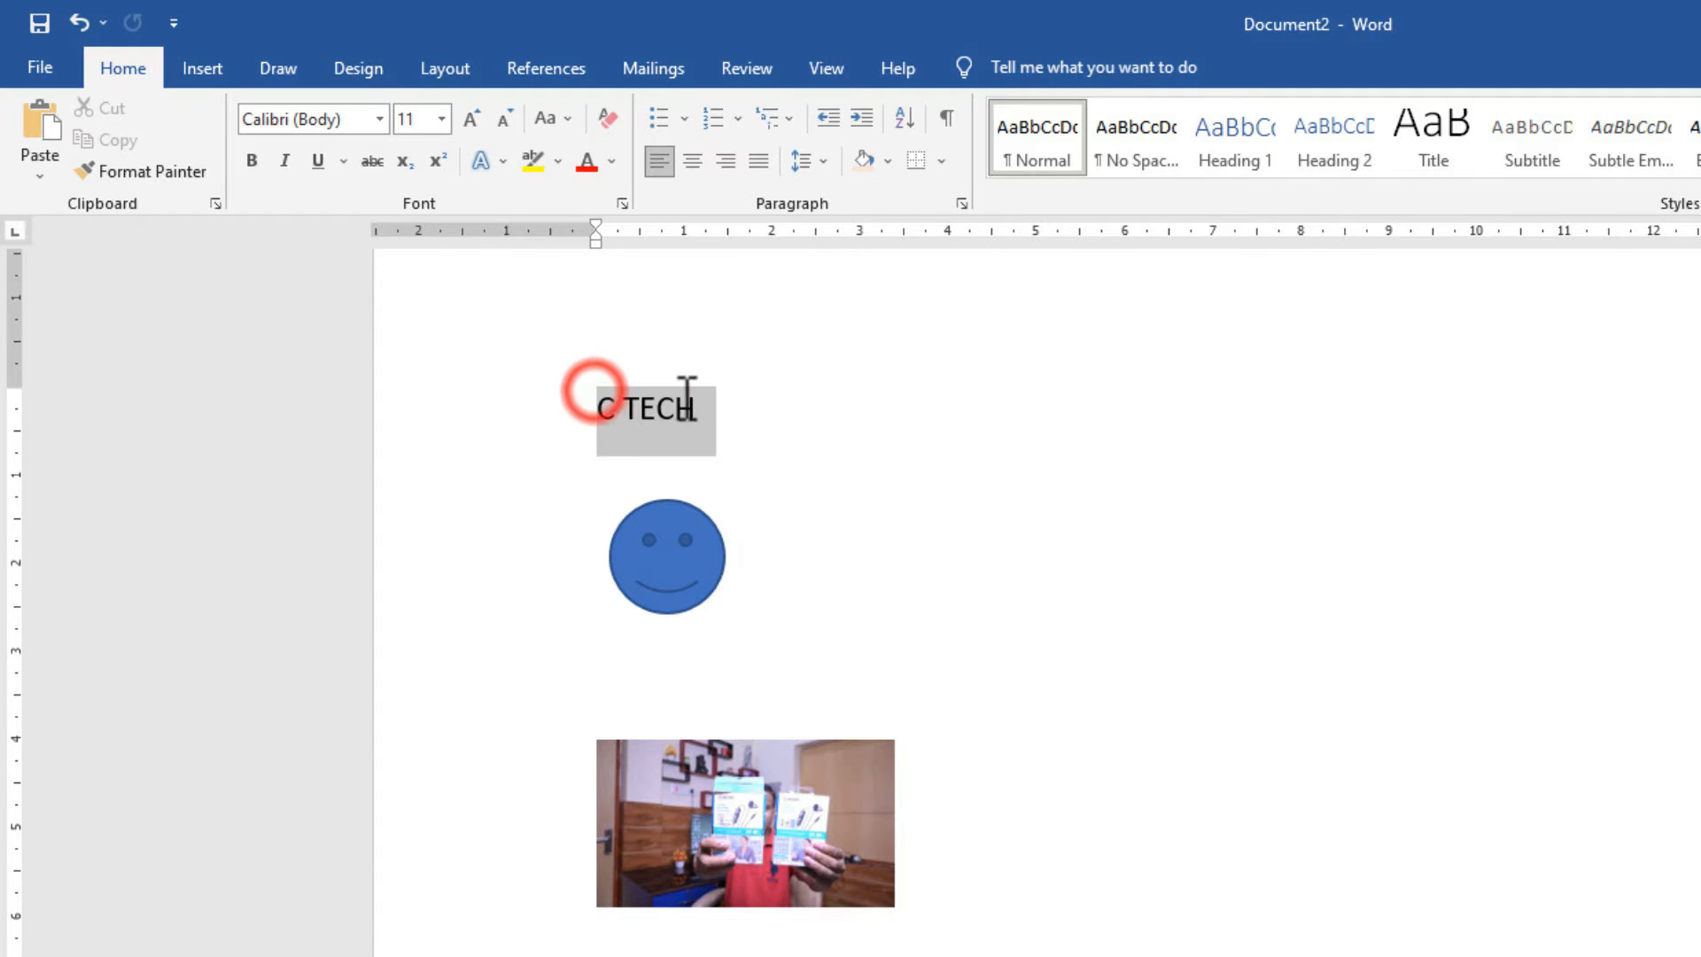
left_click(769, 411)
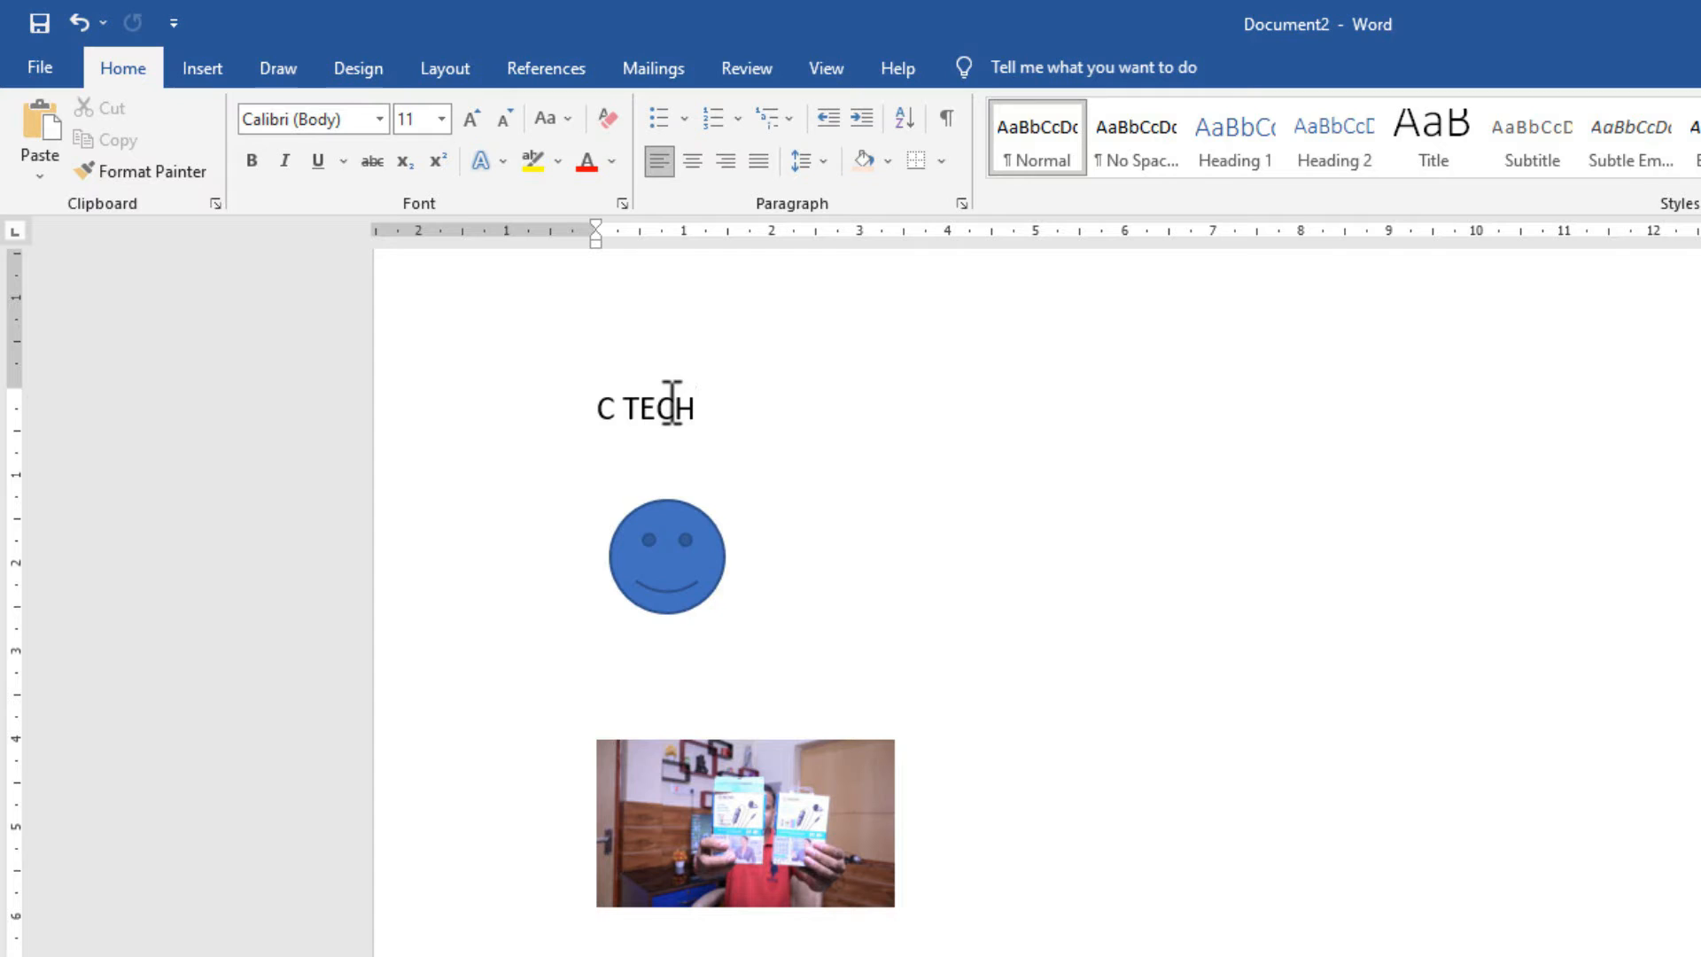
left_click(666, 580)
left_click_drag(667, 578, 677, 592)
left_click(883, 566)
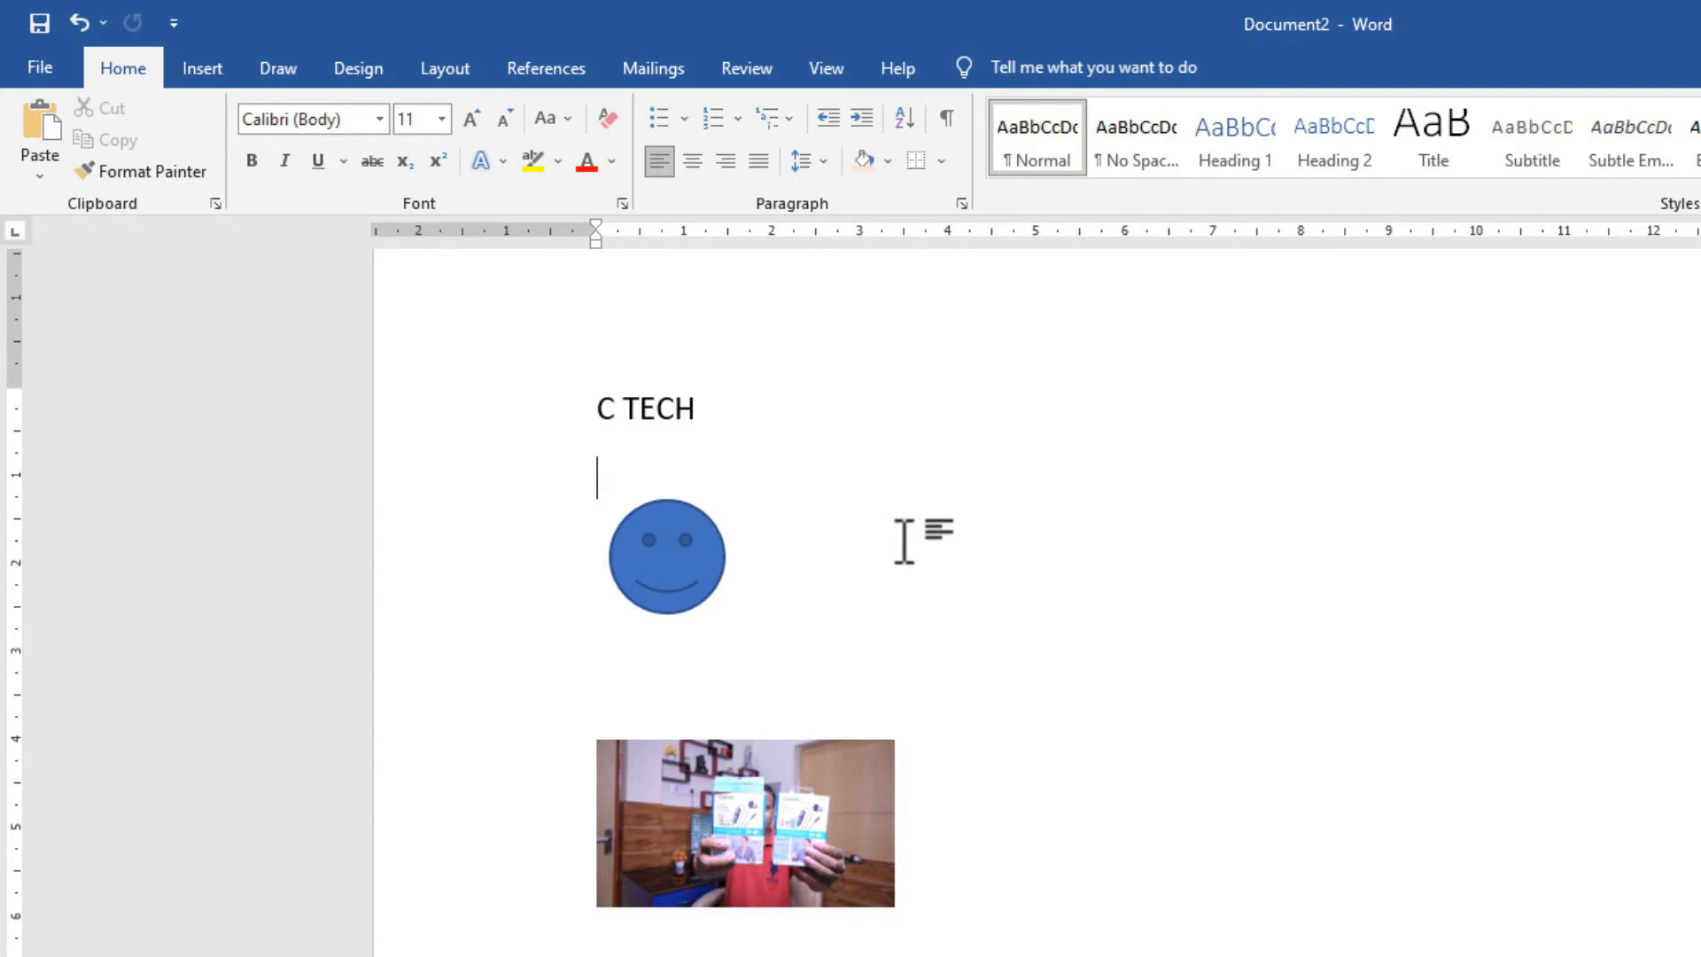
Select the 'C TECH' heading text, dismissing a stray context menu, and show the Insert ribbon.
left_click_drag(714, 402, 594, 407)
right_click(695, 411)
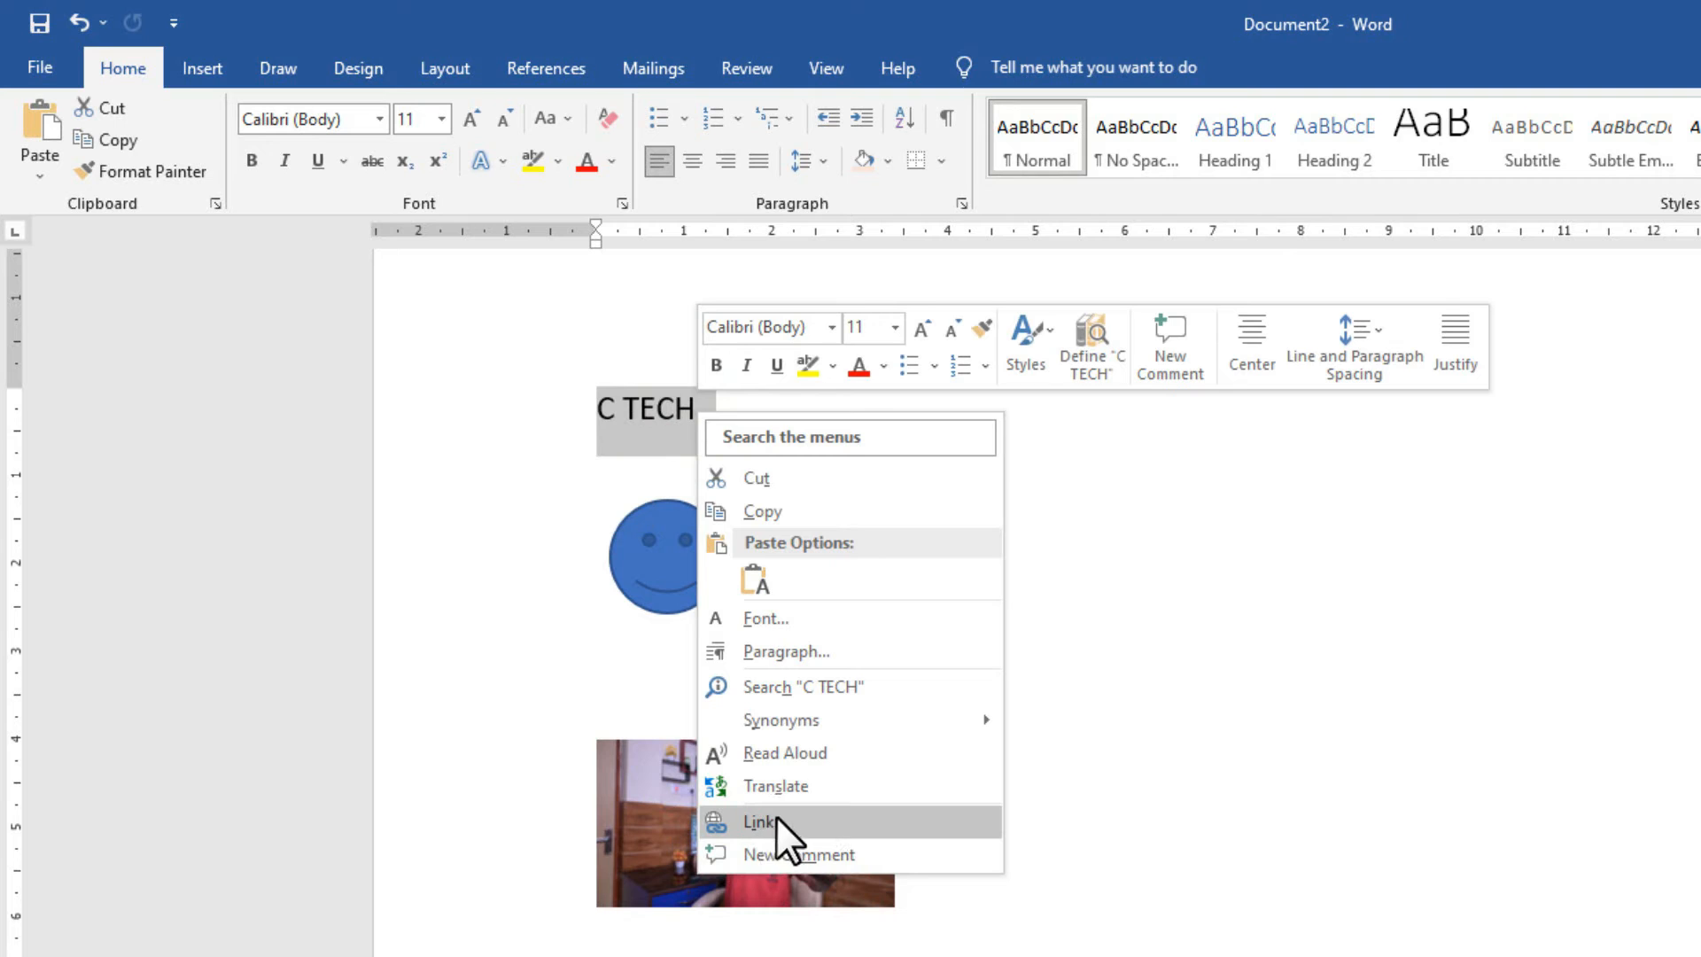
left_click(1223, 512)
left_click(657, 398)
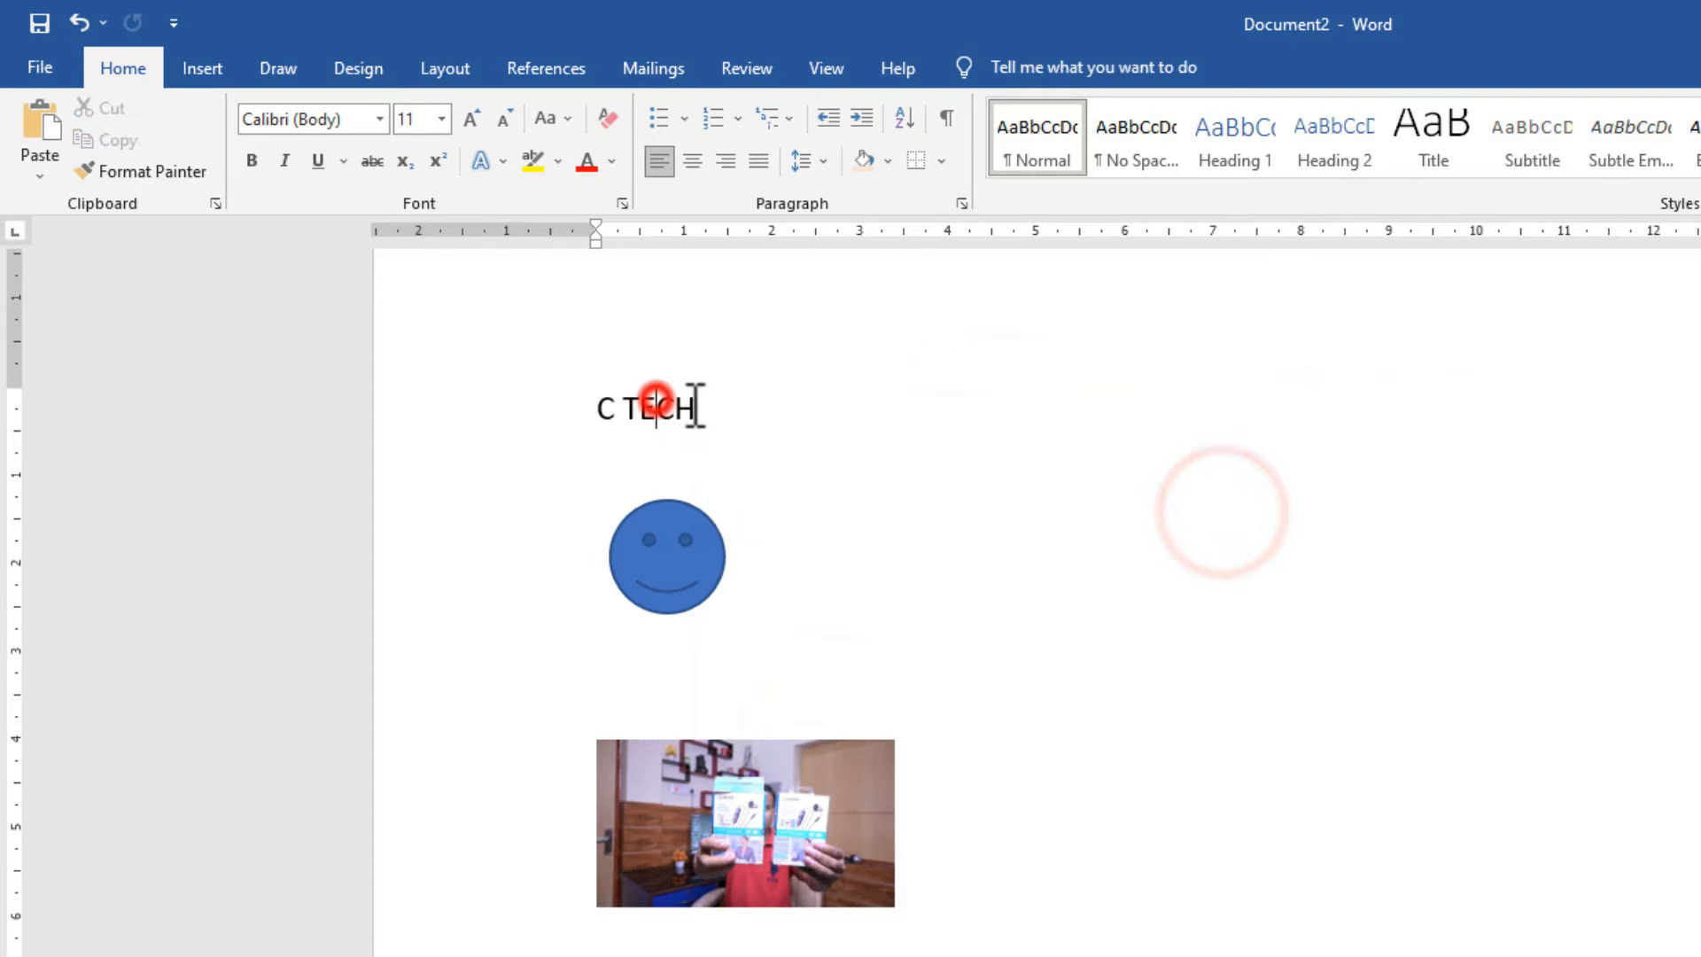
left_click_drag(695, 408, 607, 416)
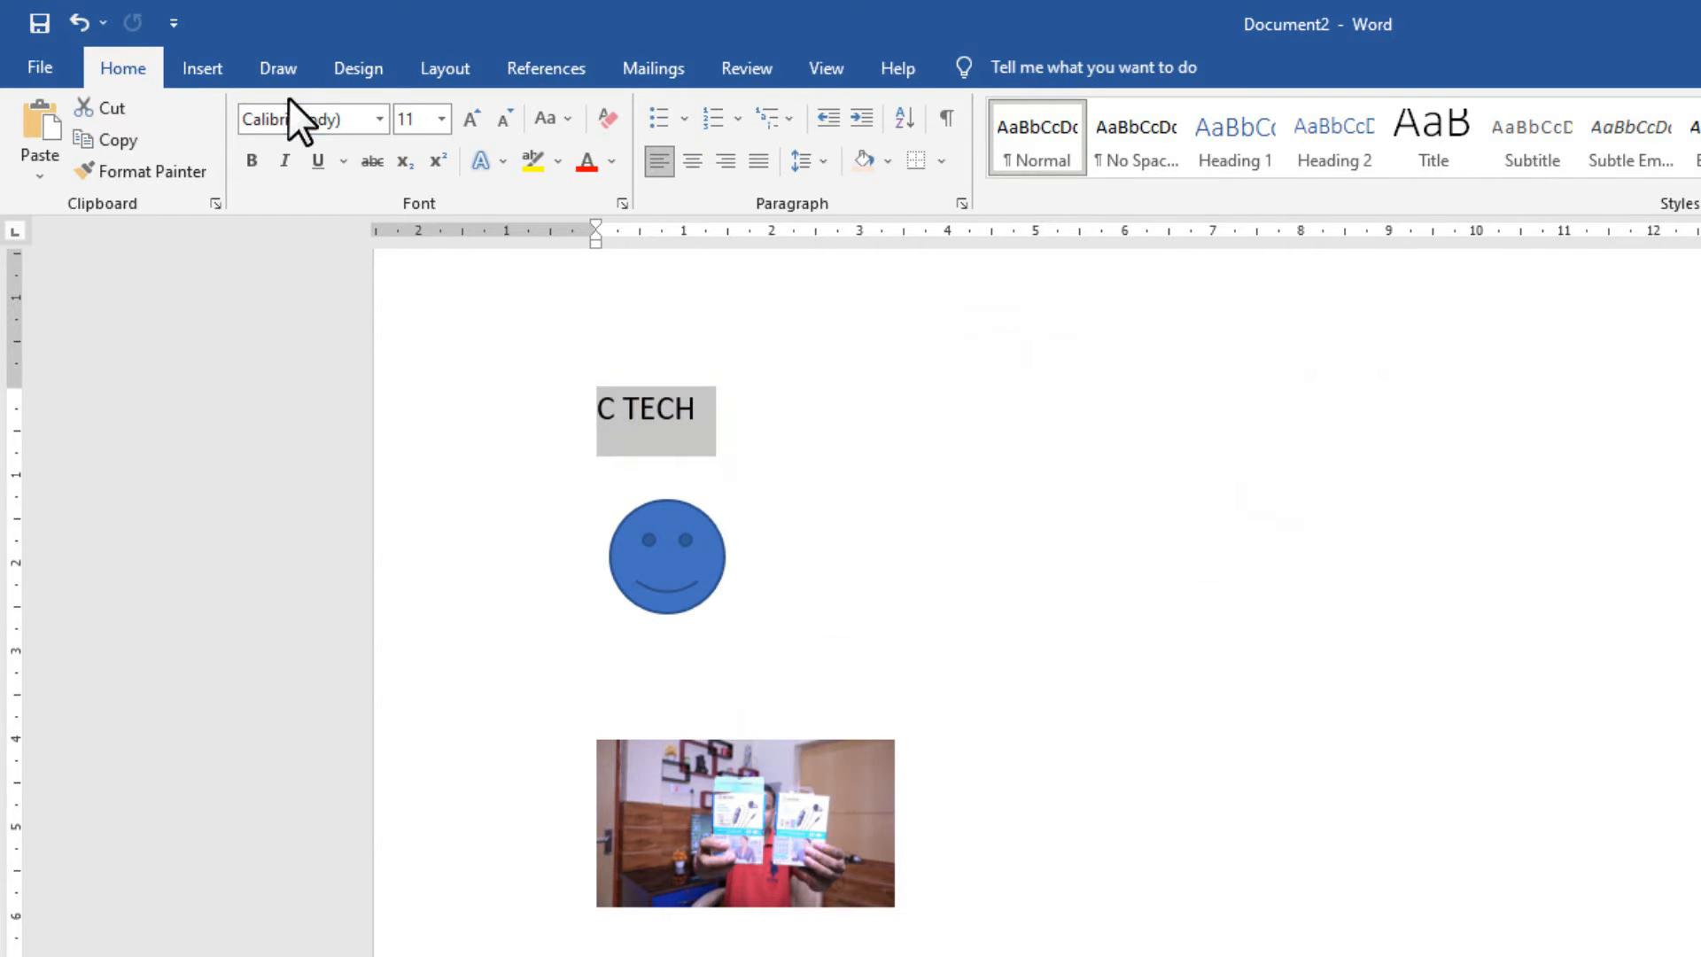
left_click(200, 69)
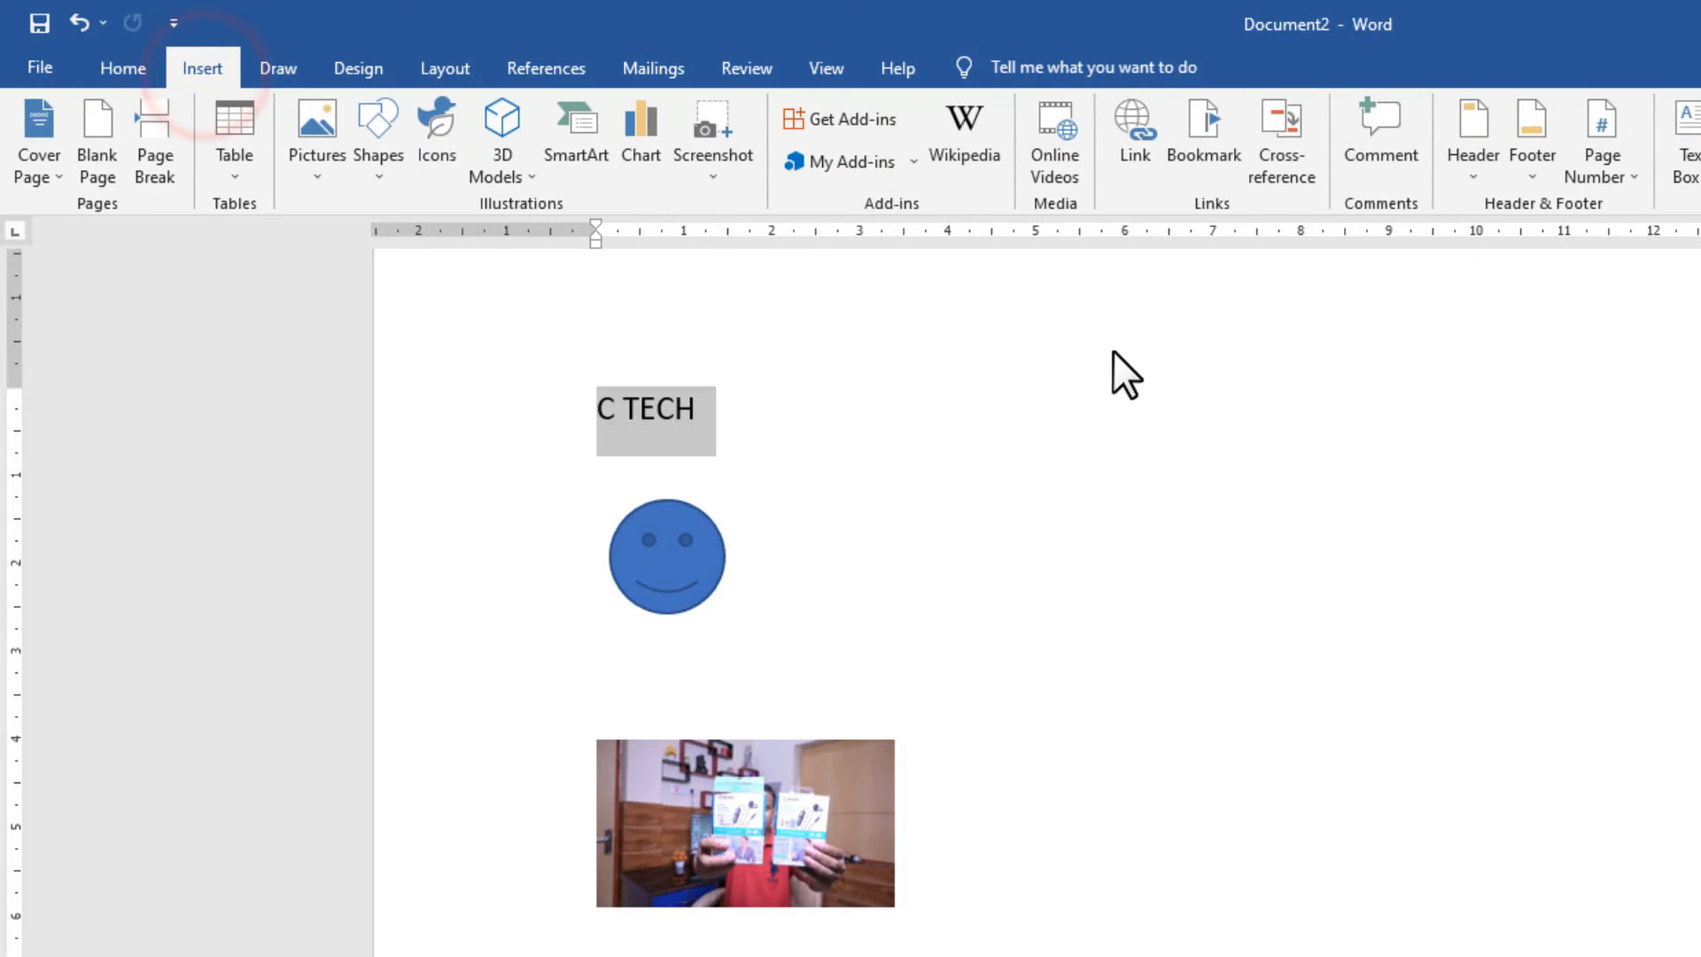
Start a hyperlink on C TECH and look through the Browsed Pages and Recent Files targets.
left_click(1128, 162)
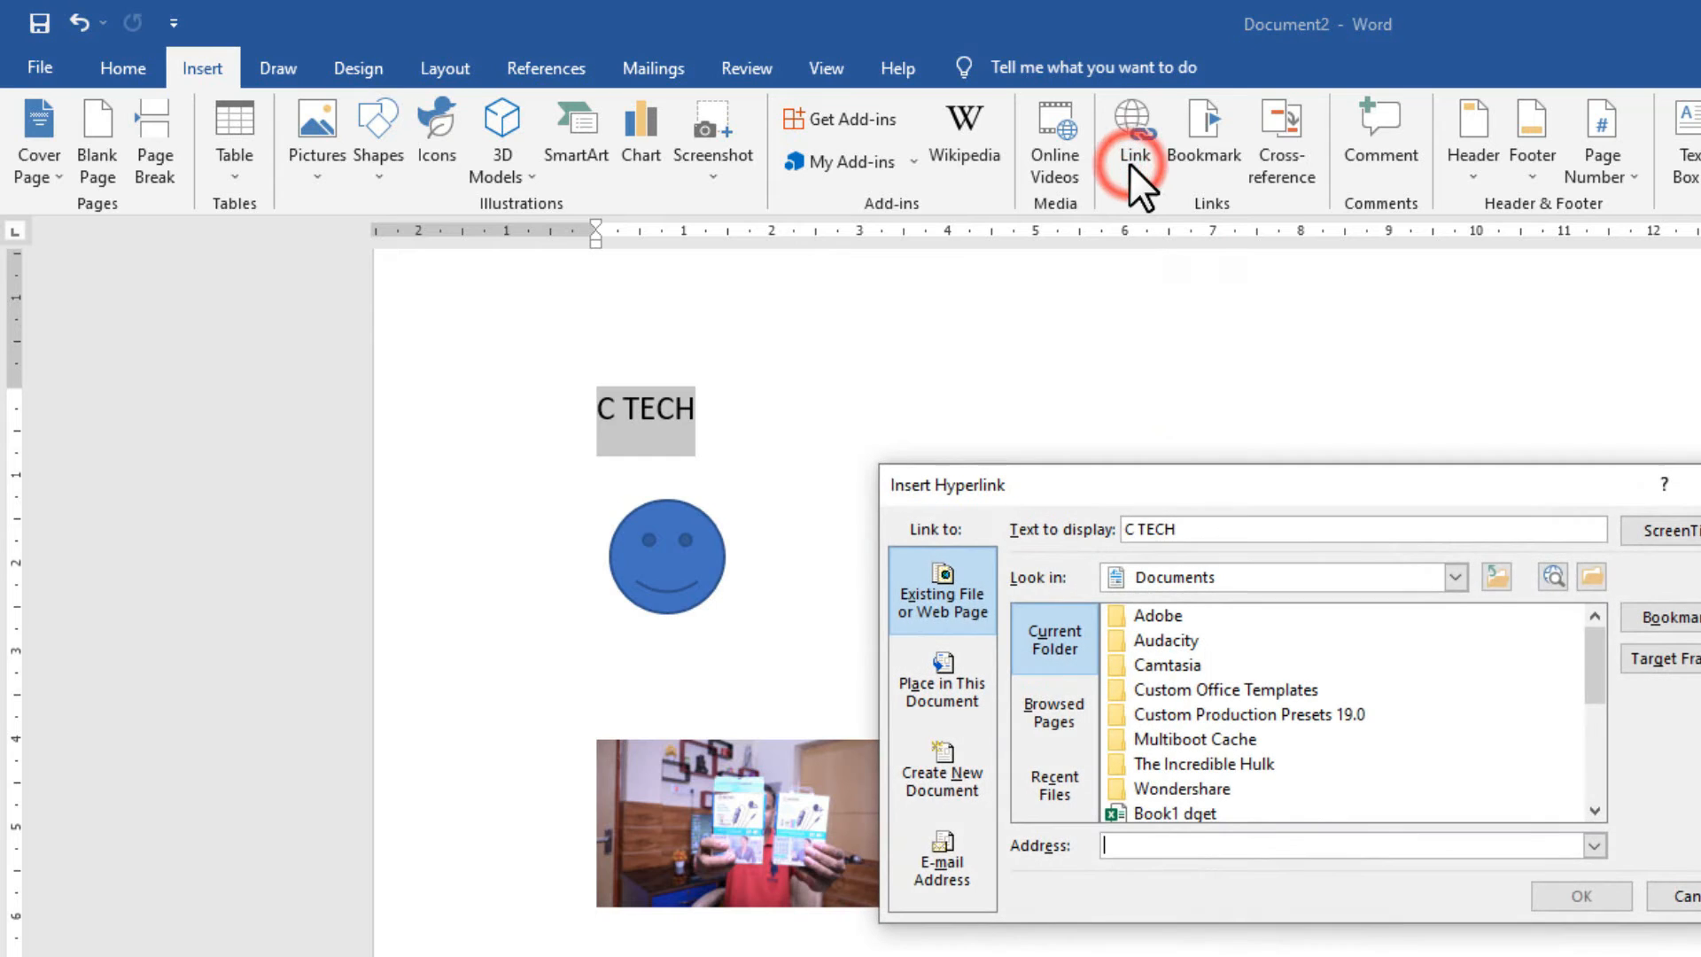
left_click_drag(1078, 483, 1008, 295)
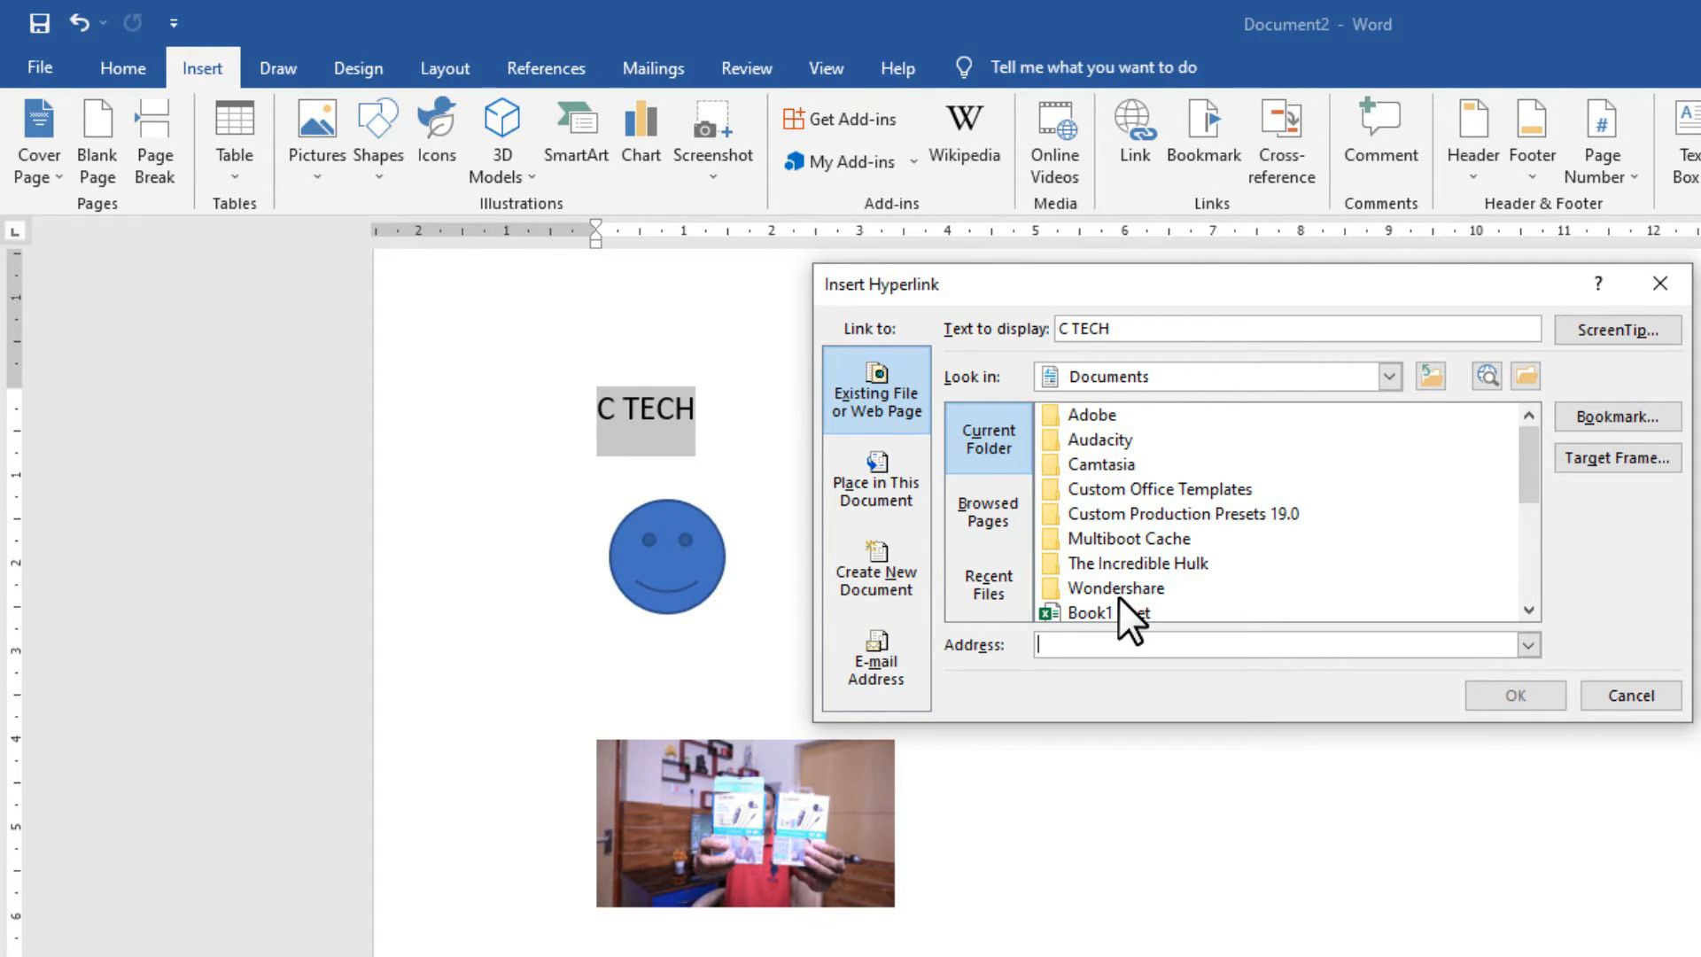
left_click(1014, 516)
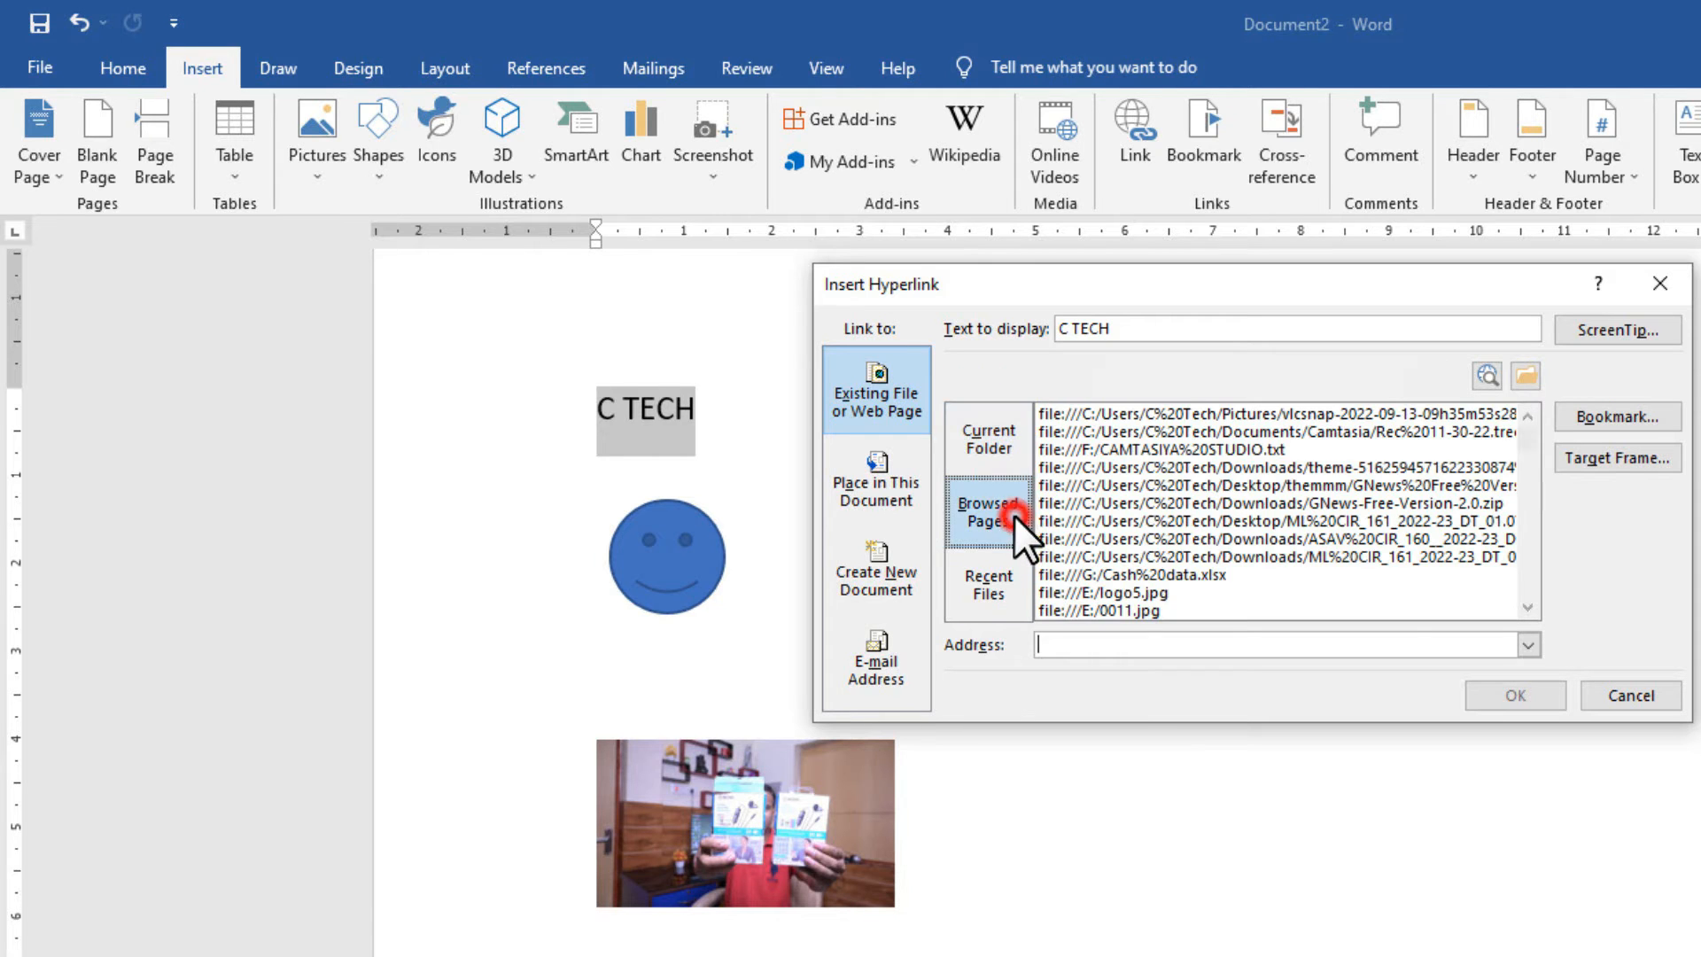
left_click(1003, 590)
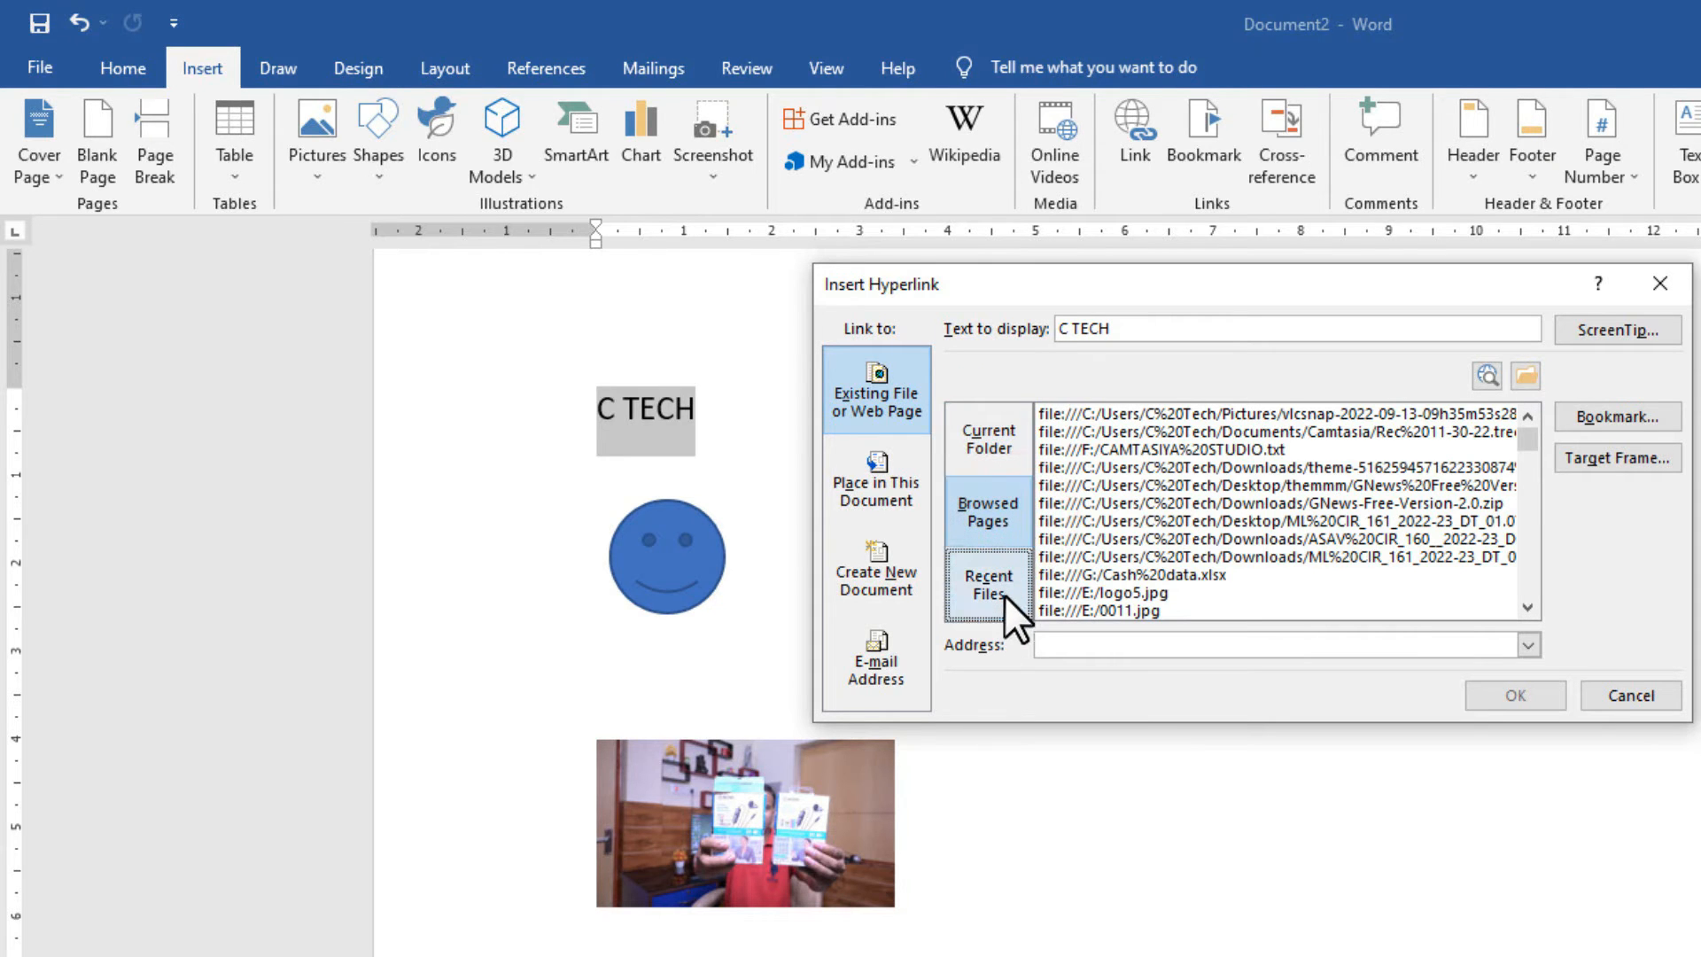
left_click(988, 436)
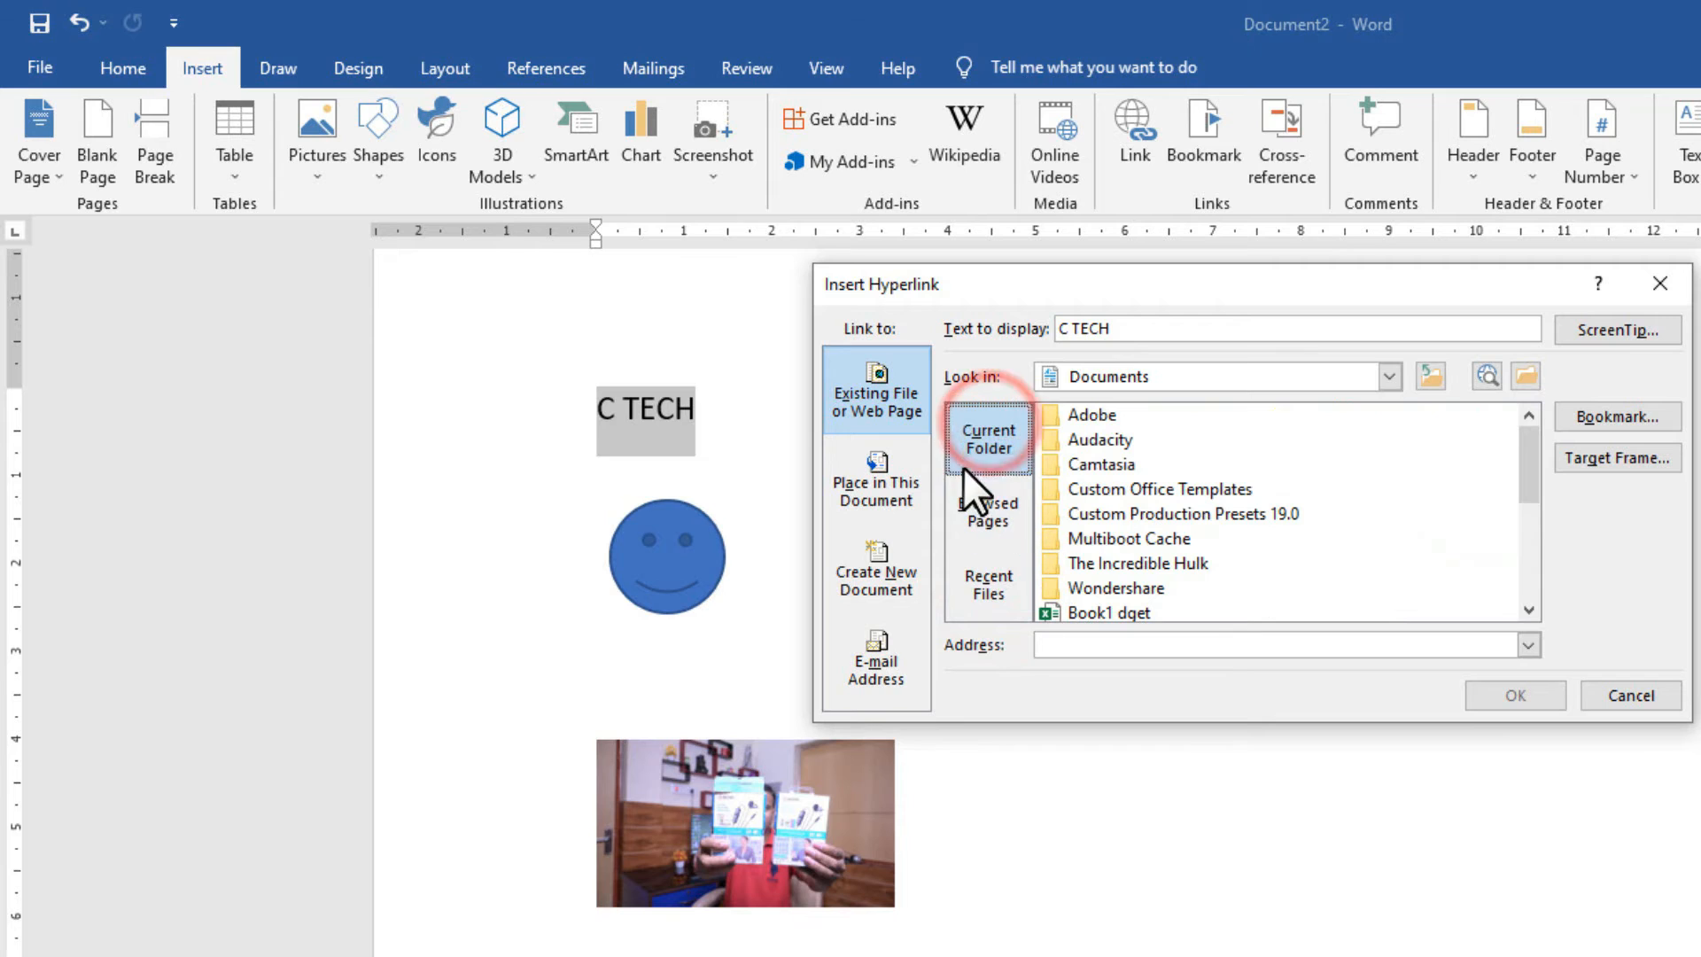
left_click(1530, 460)
left_click_drag(1533, 460, 1533, 523)
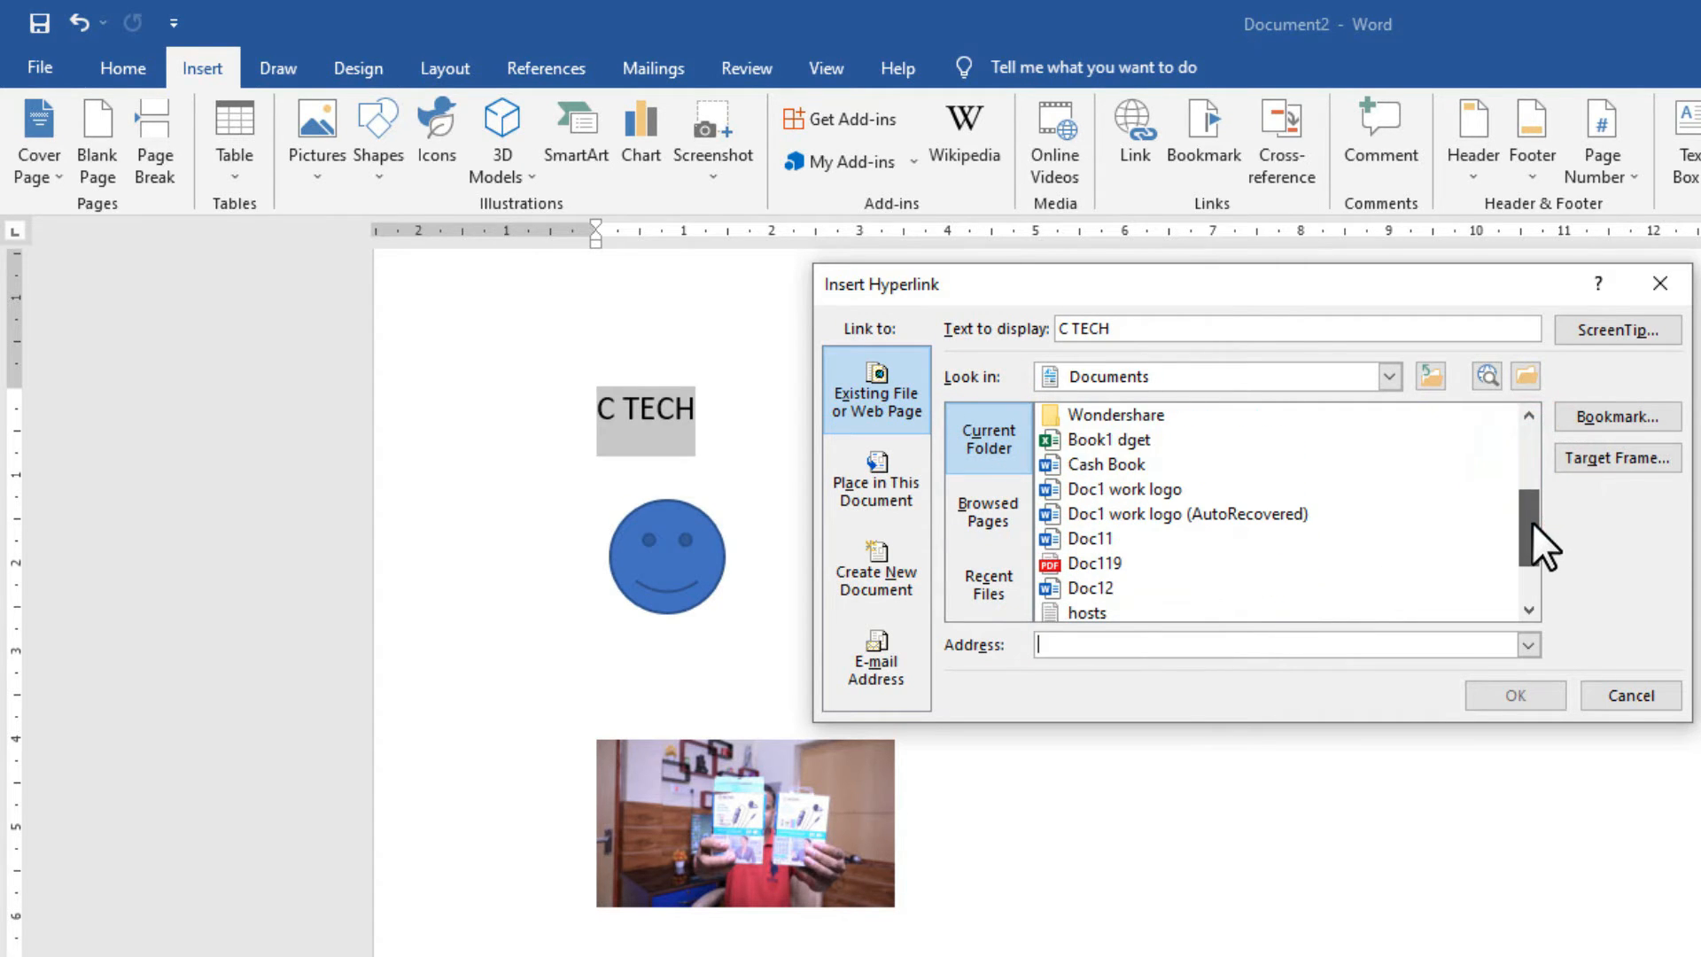
Link C TECH to the Cash Book document in the Documents folder.
left_click(1389, 377)
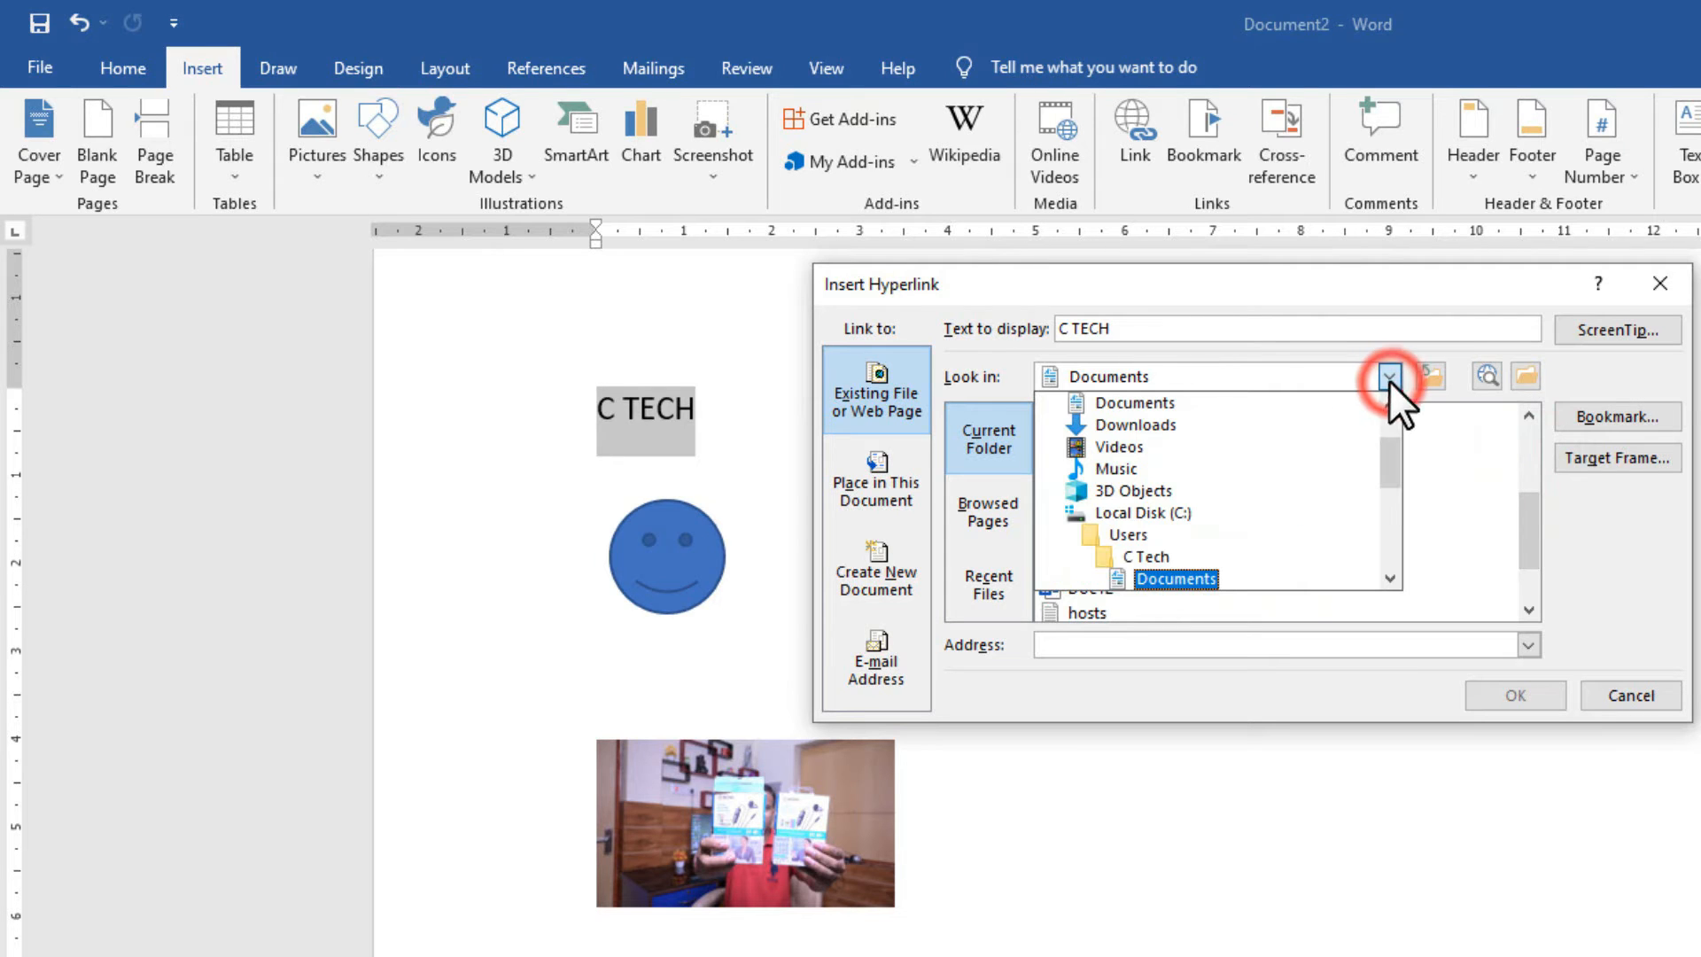
left_click(1462, 439)
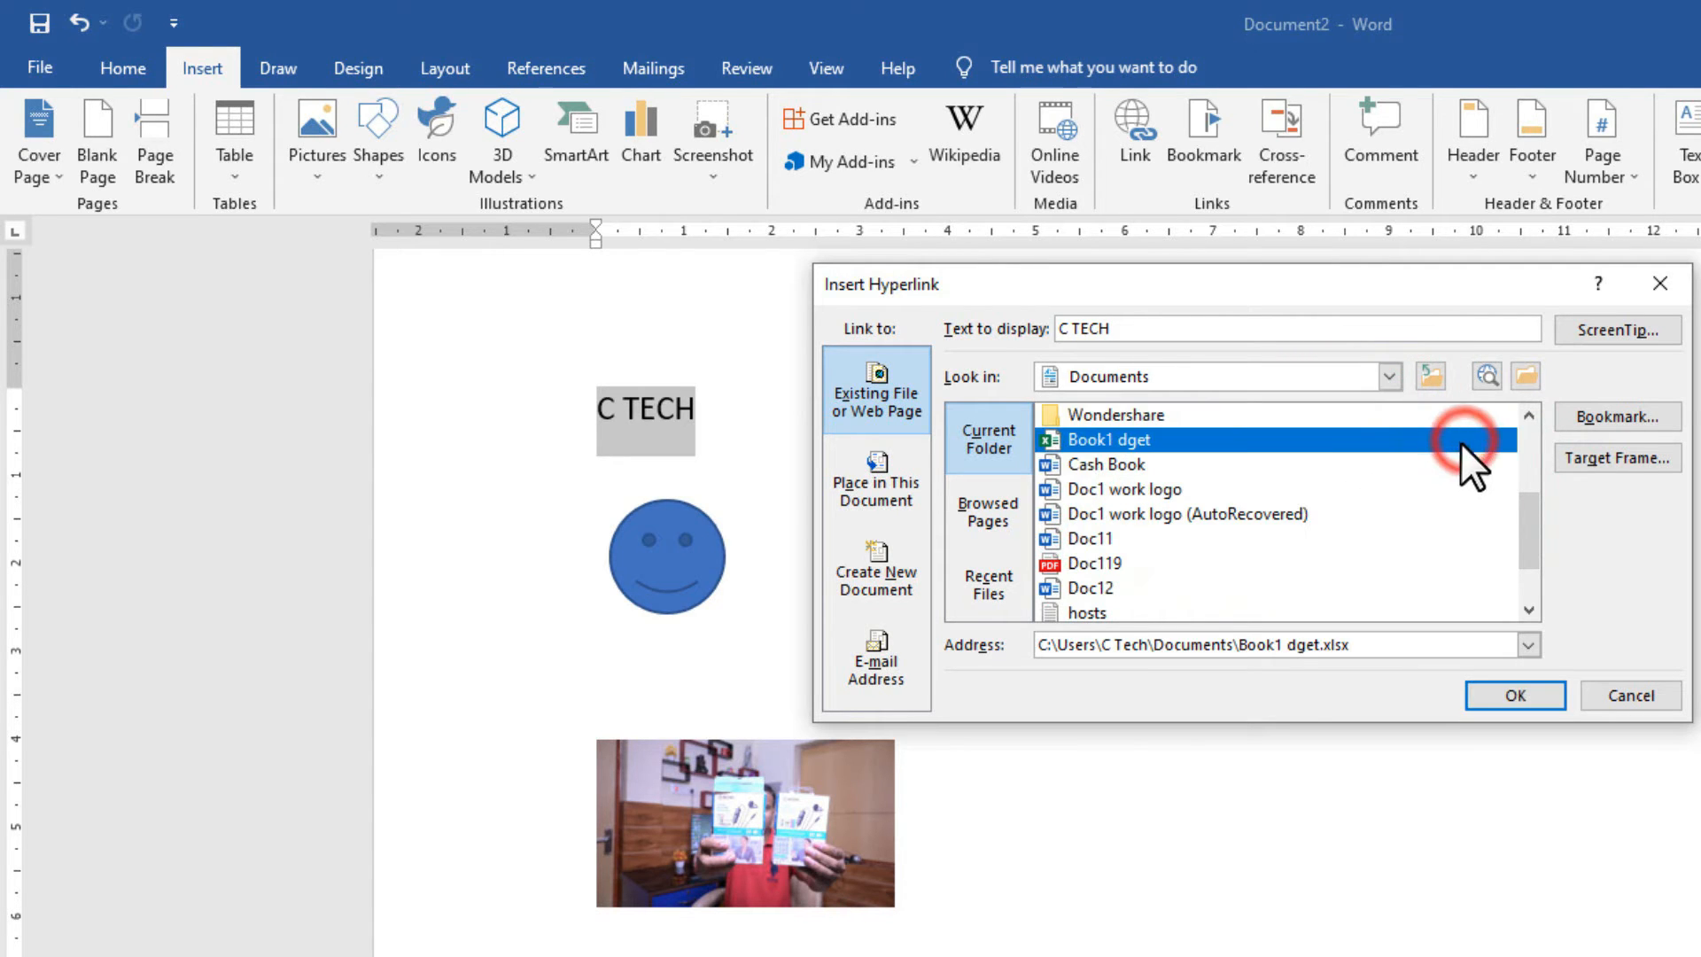
left_click(1091, 538)
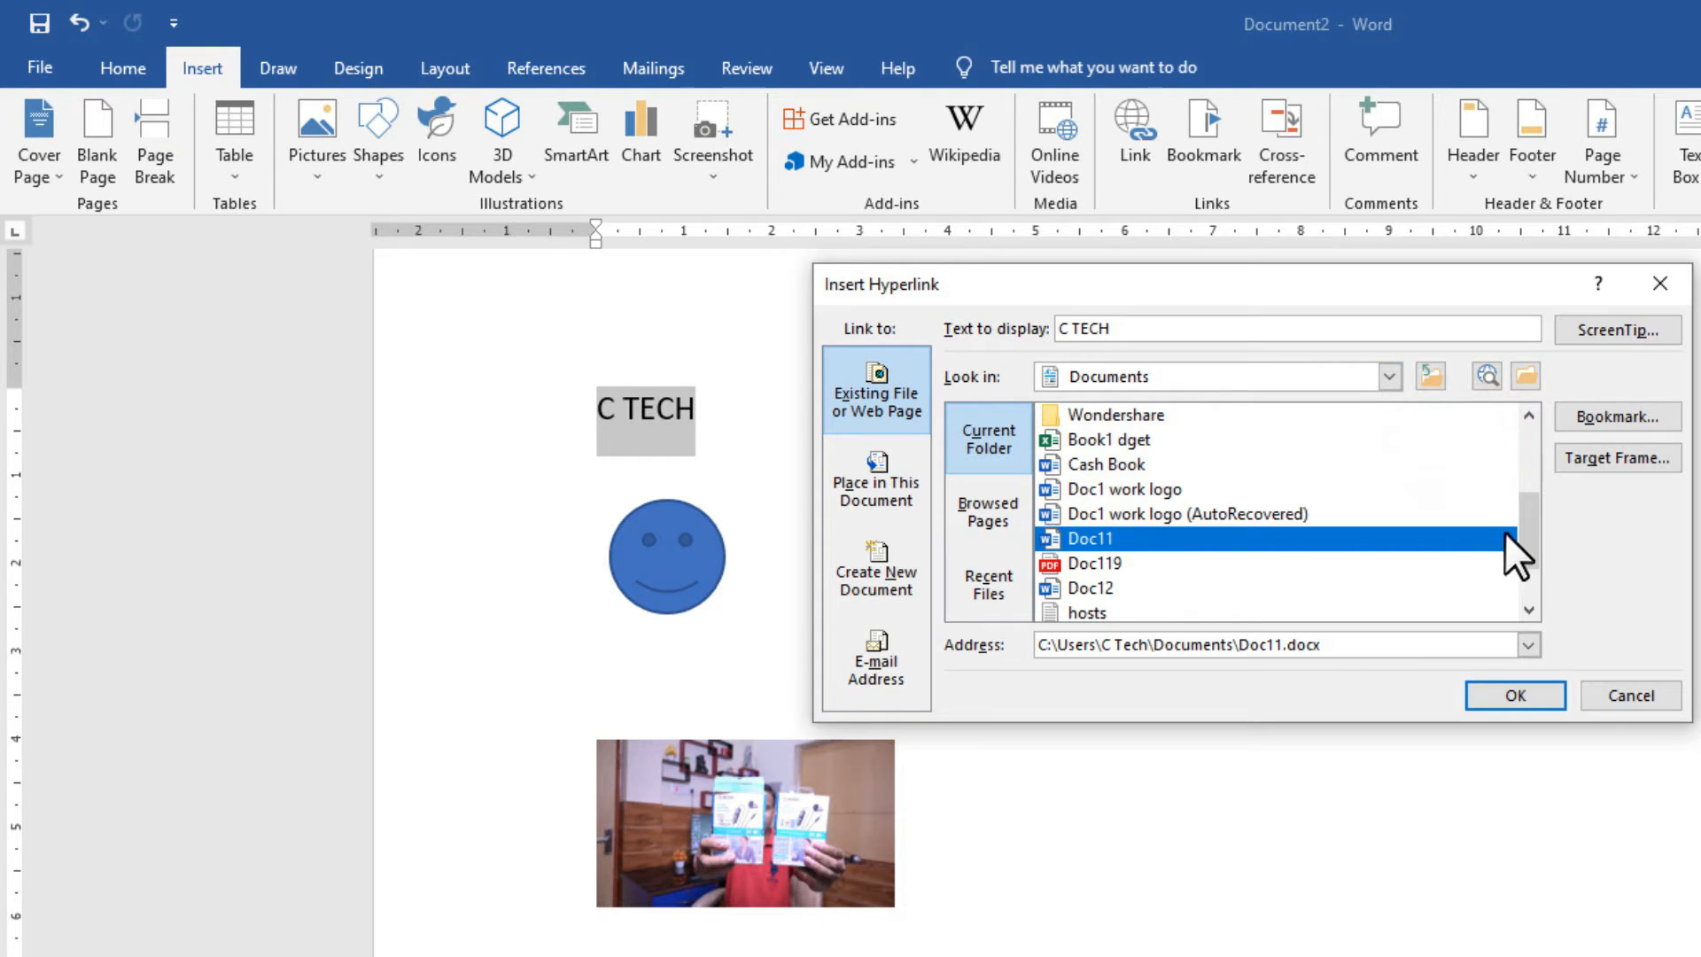
mouse_move(1527, 528)
left_mouse_down()
mouse_move(1527, 571)
mouse_move(1523, 512)
left_mouse_up()
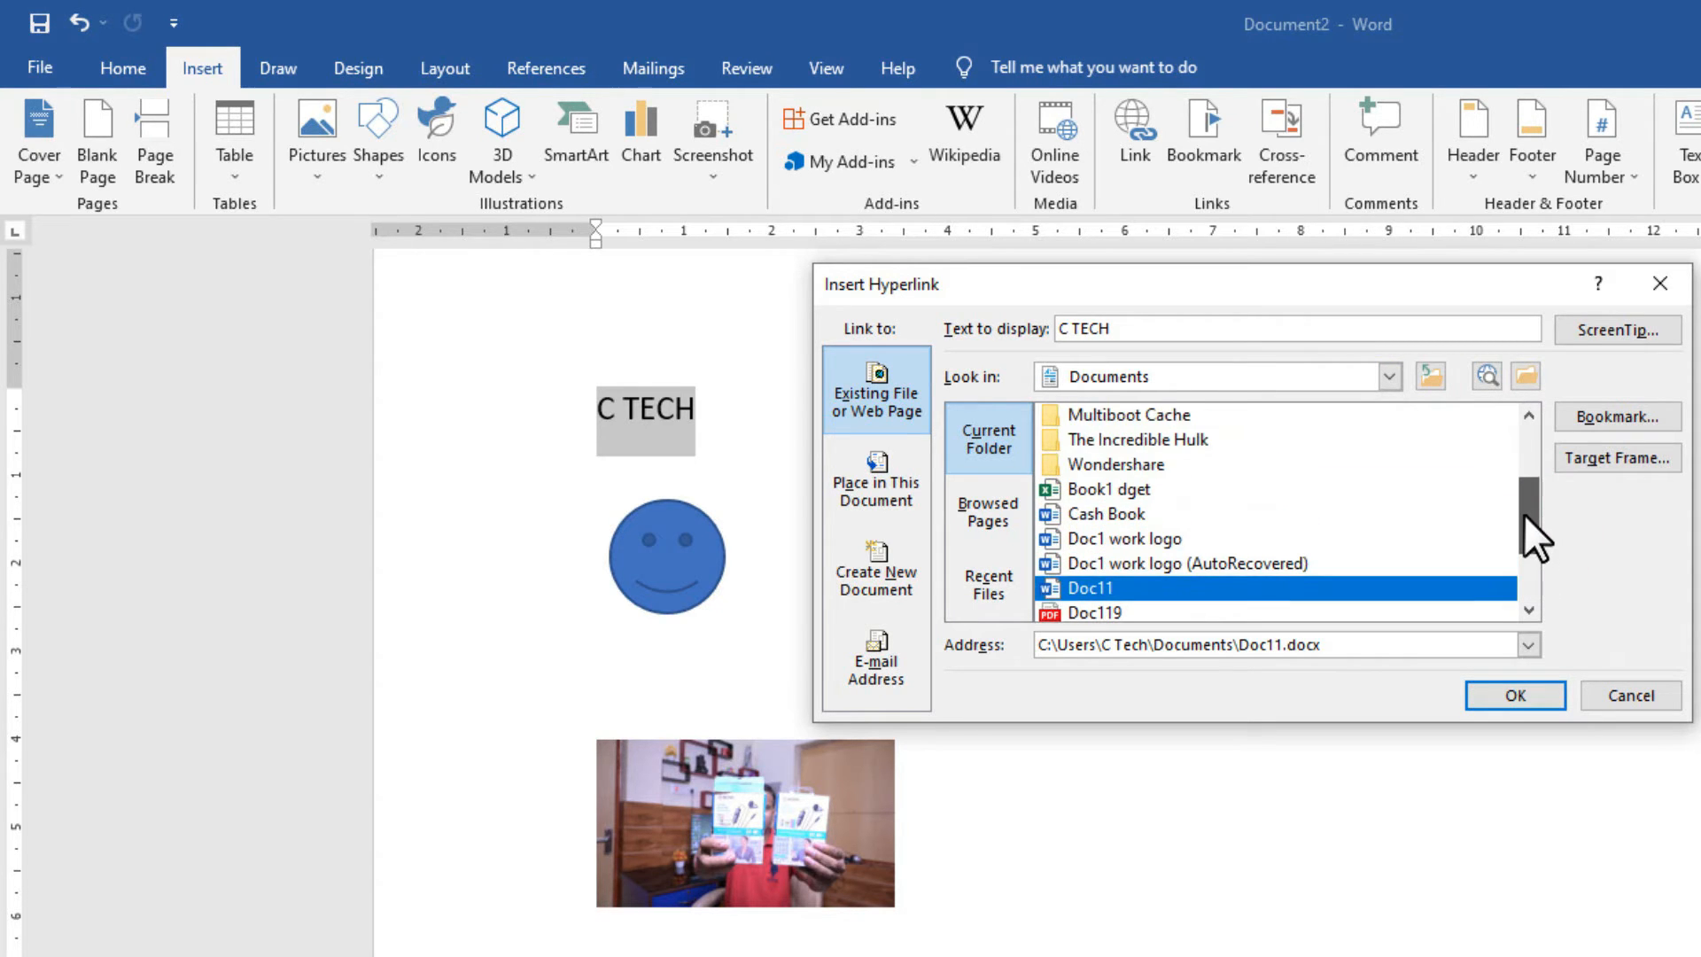
left_click(1130, 488)
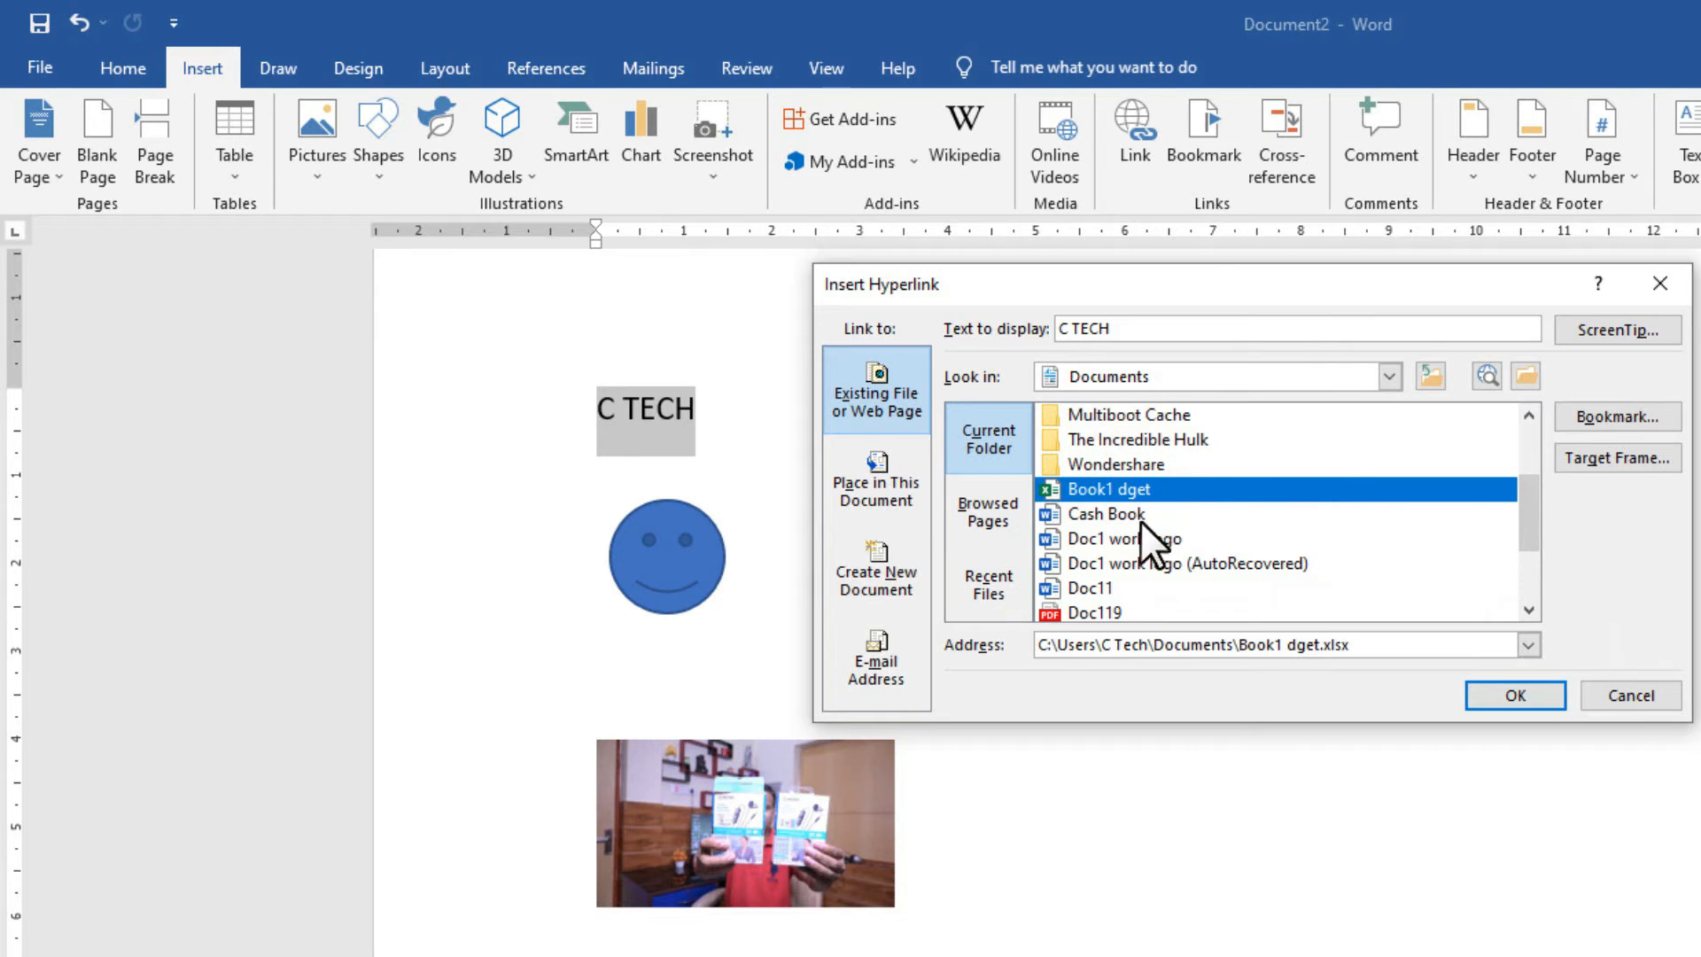
left_click(1109, 518)
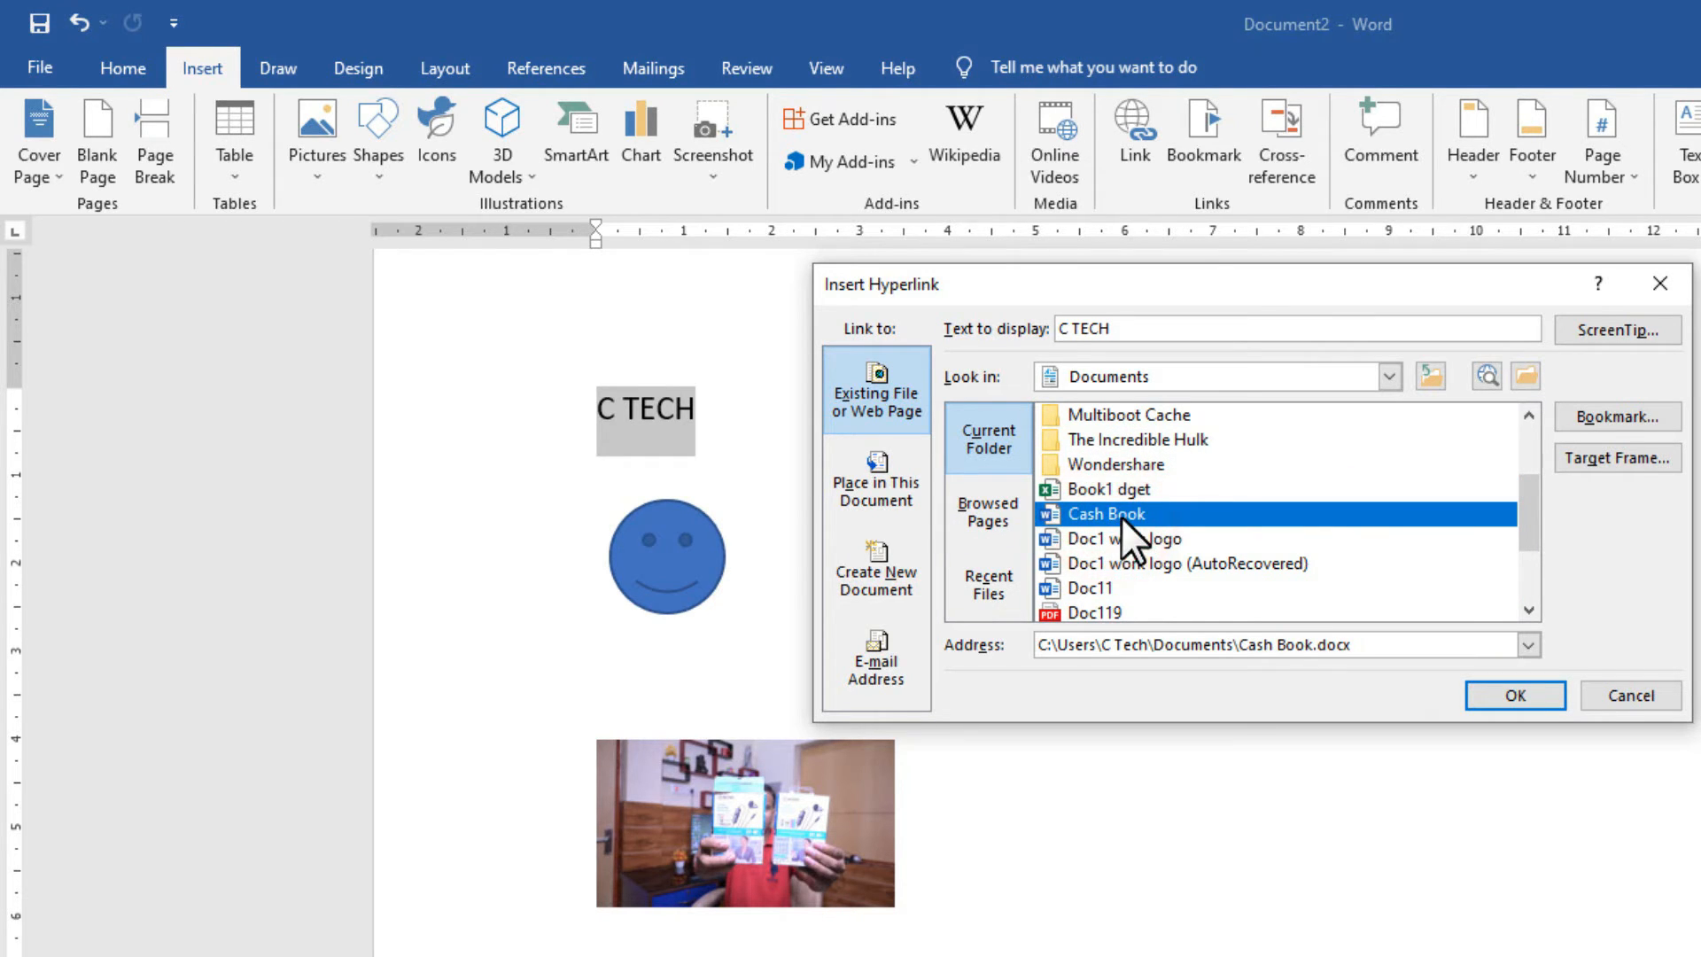
left_click(1506, 695)
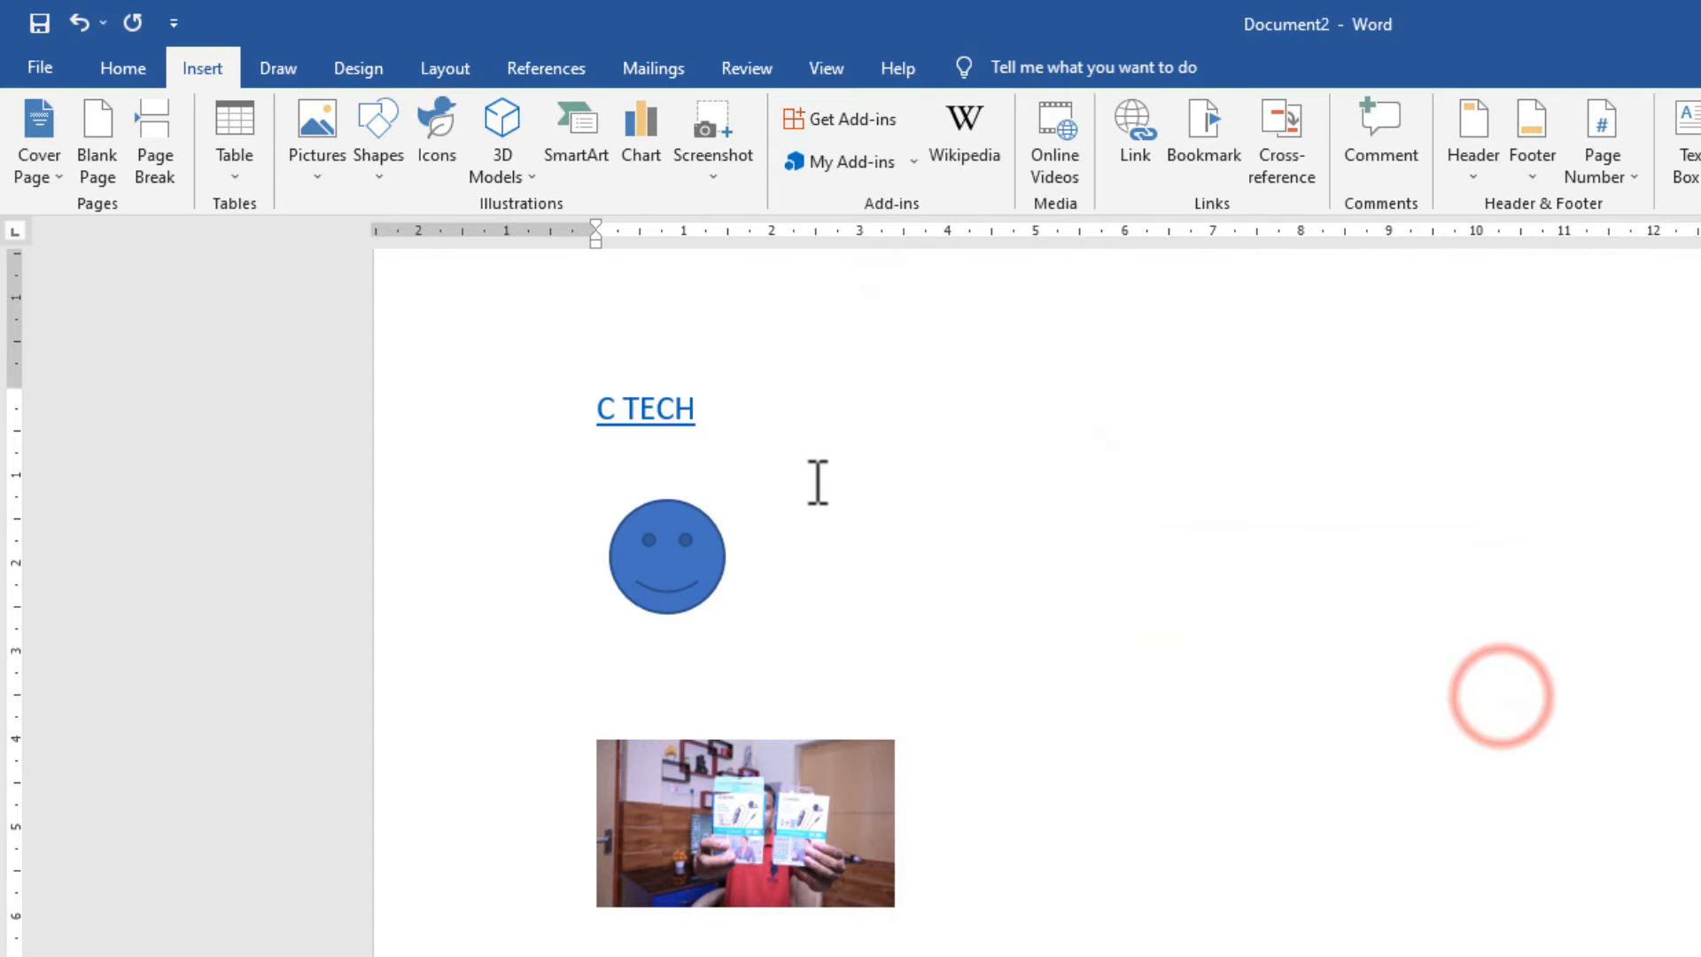
Follow the C TECH link, allow the security notice, scroll Cash Book, then return to Document2.
left_click(765, 420)
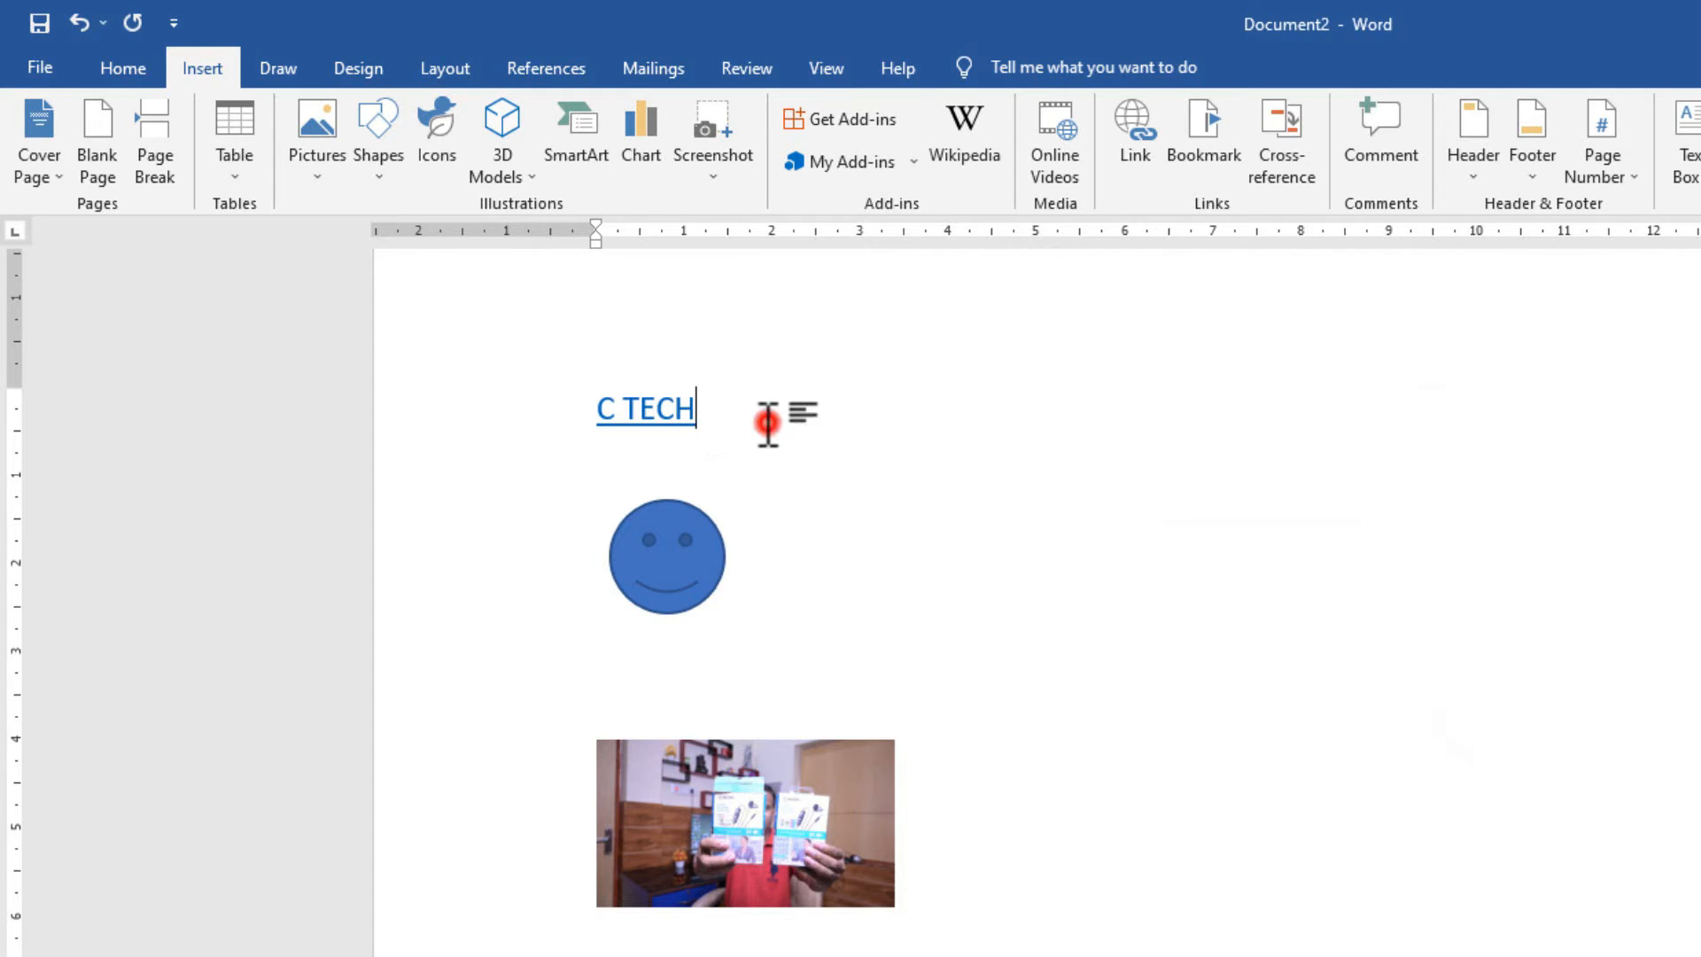
left_click(655, 415, "ctrl")
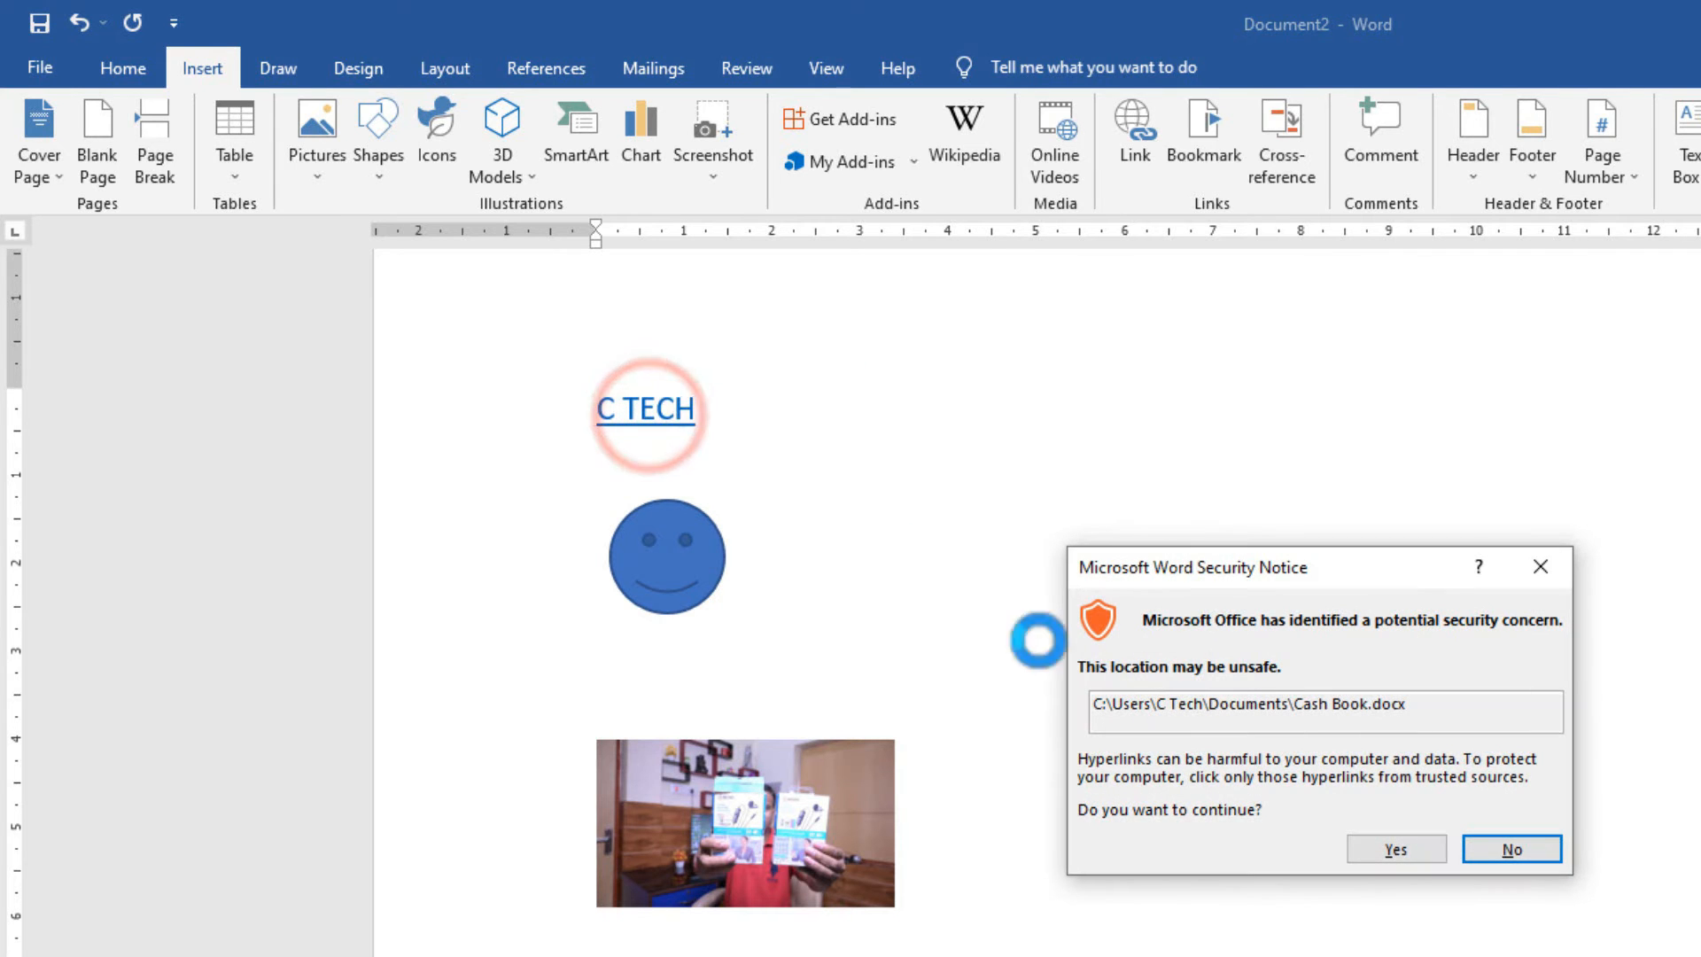
left_click(1368, 849)
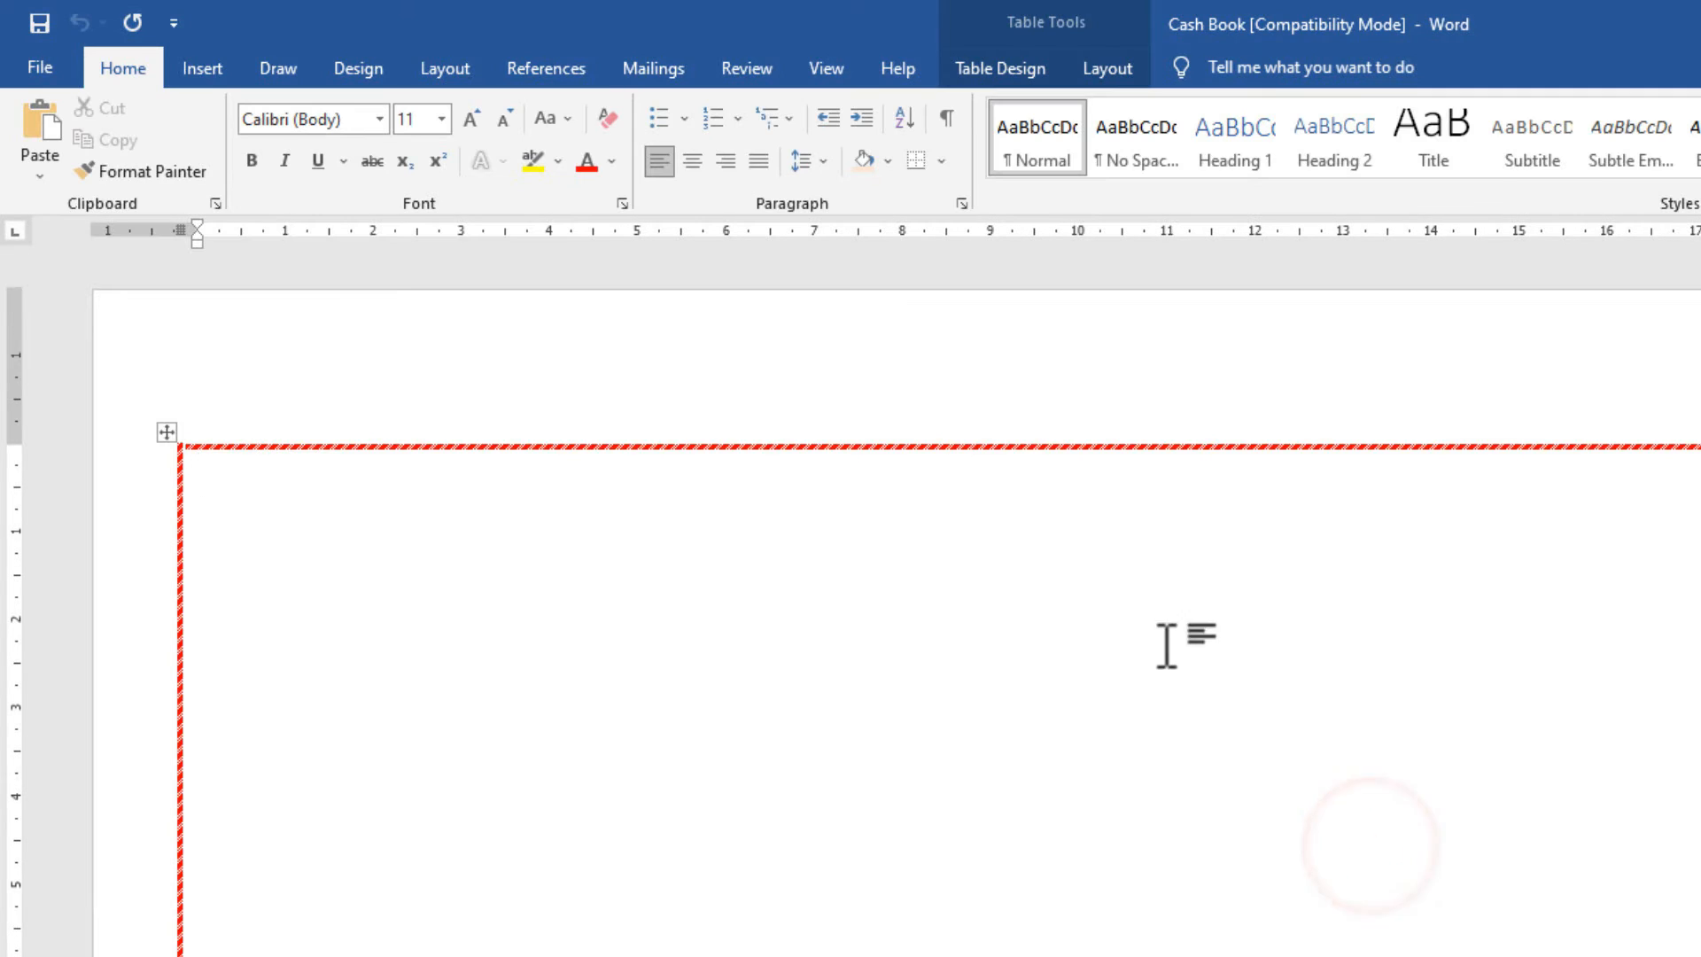
scroll(1082, 574, "down", 3)
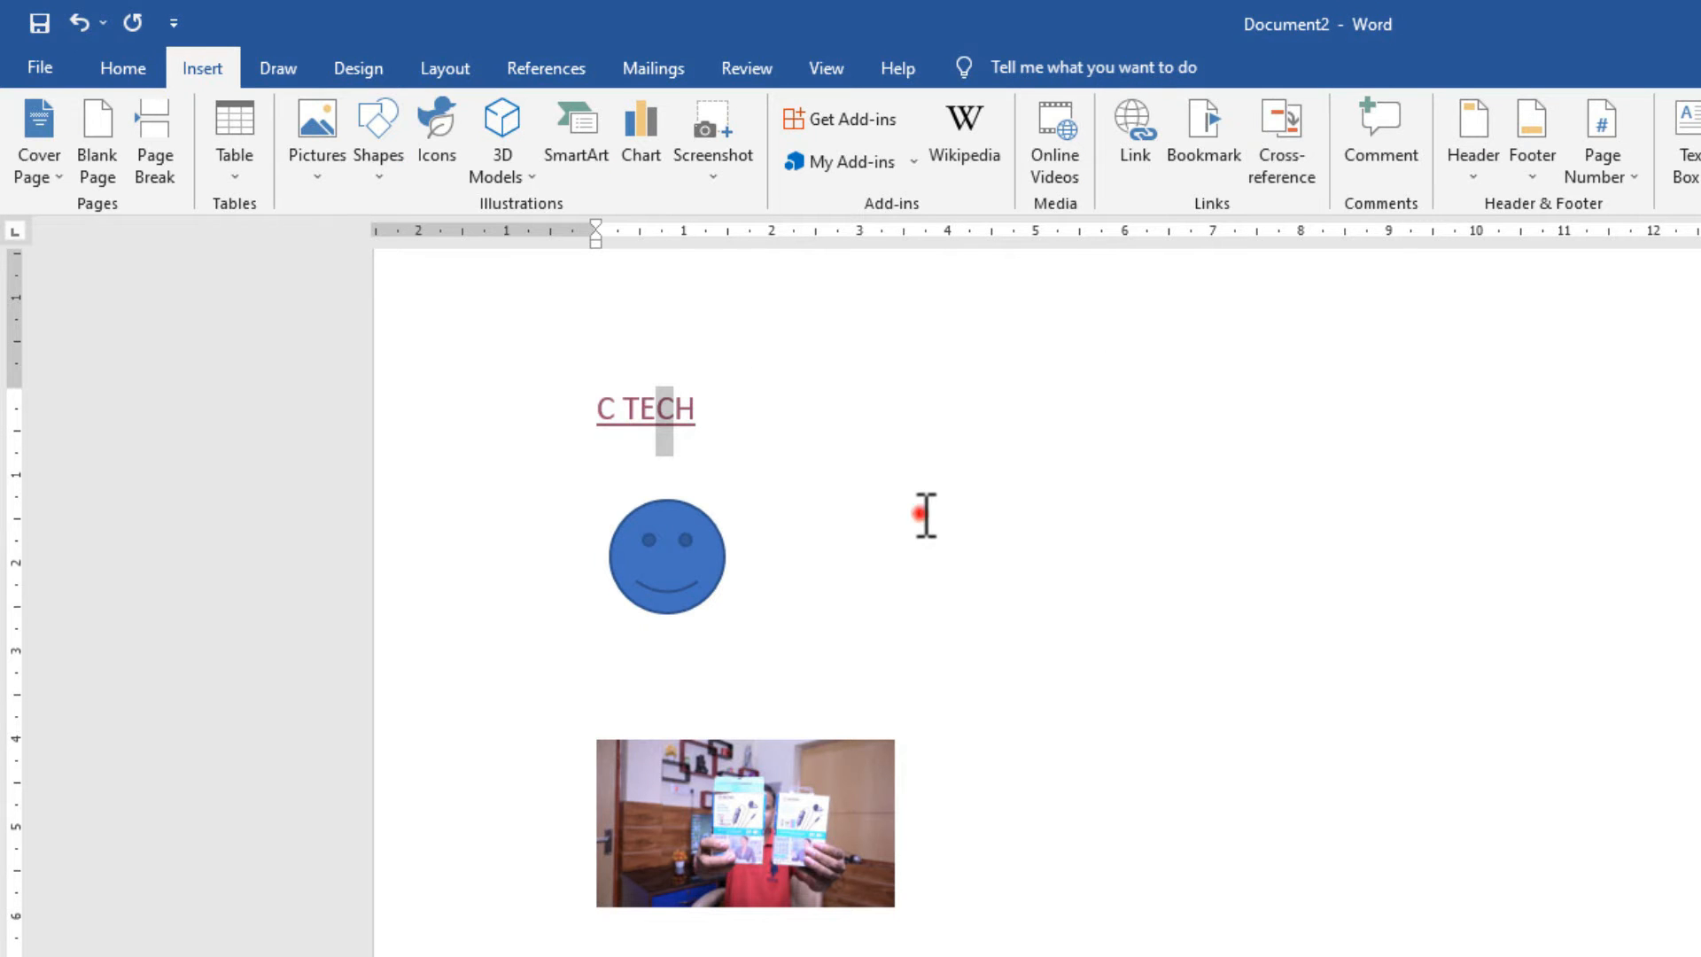
left_click(922, 514)
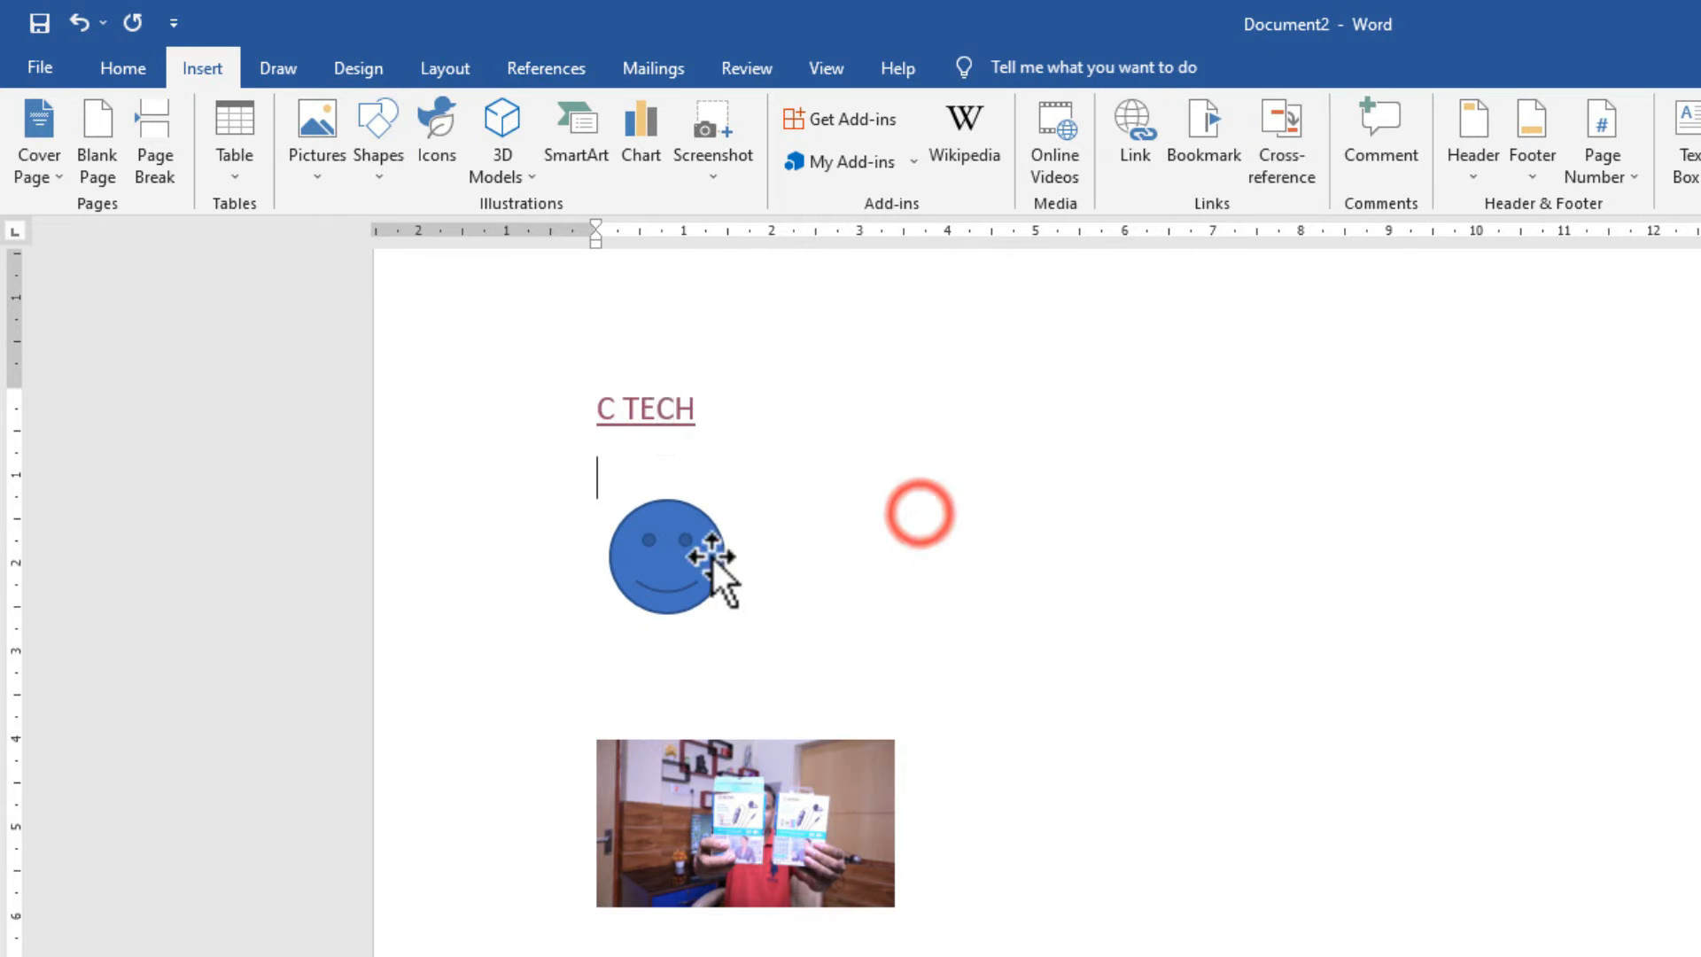
left_click(675, 576)
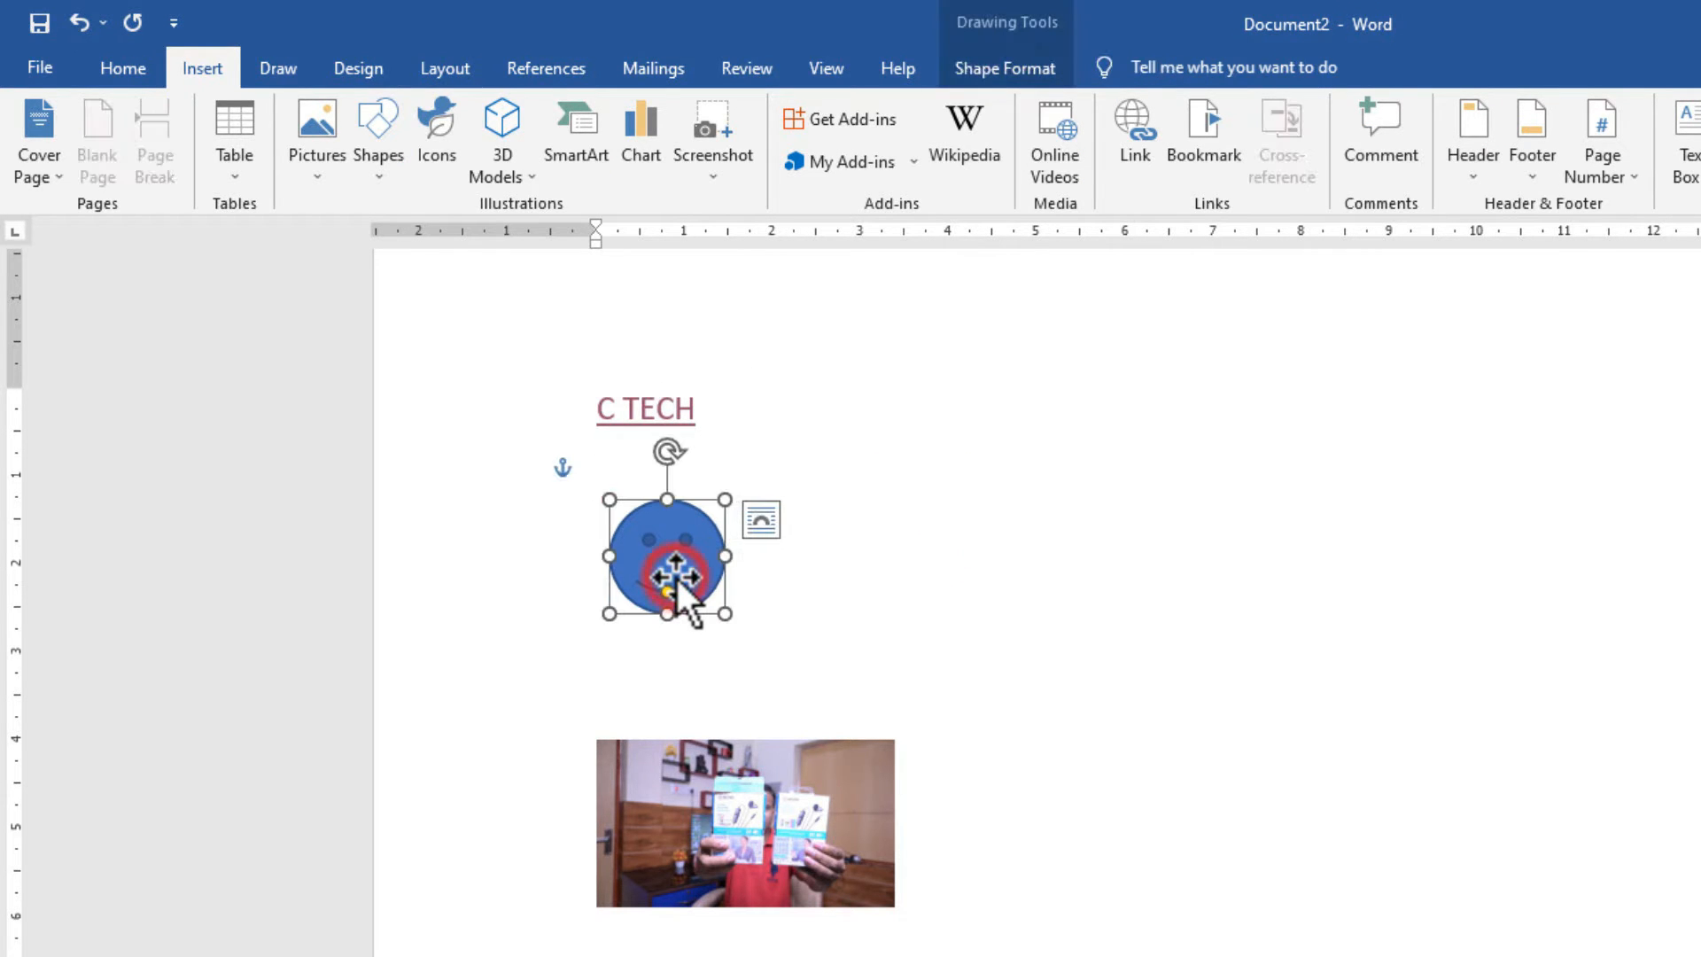
right_click(675, 573)
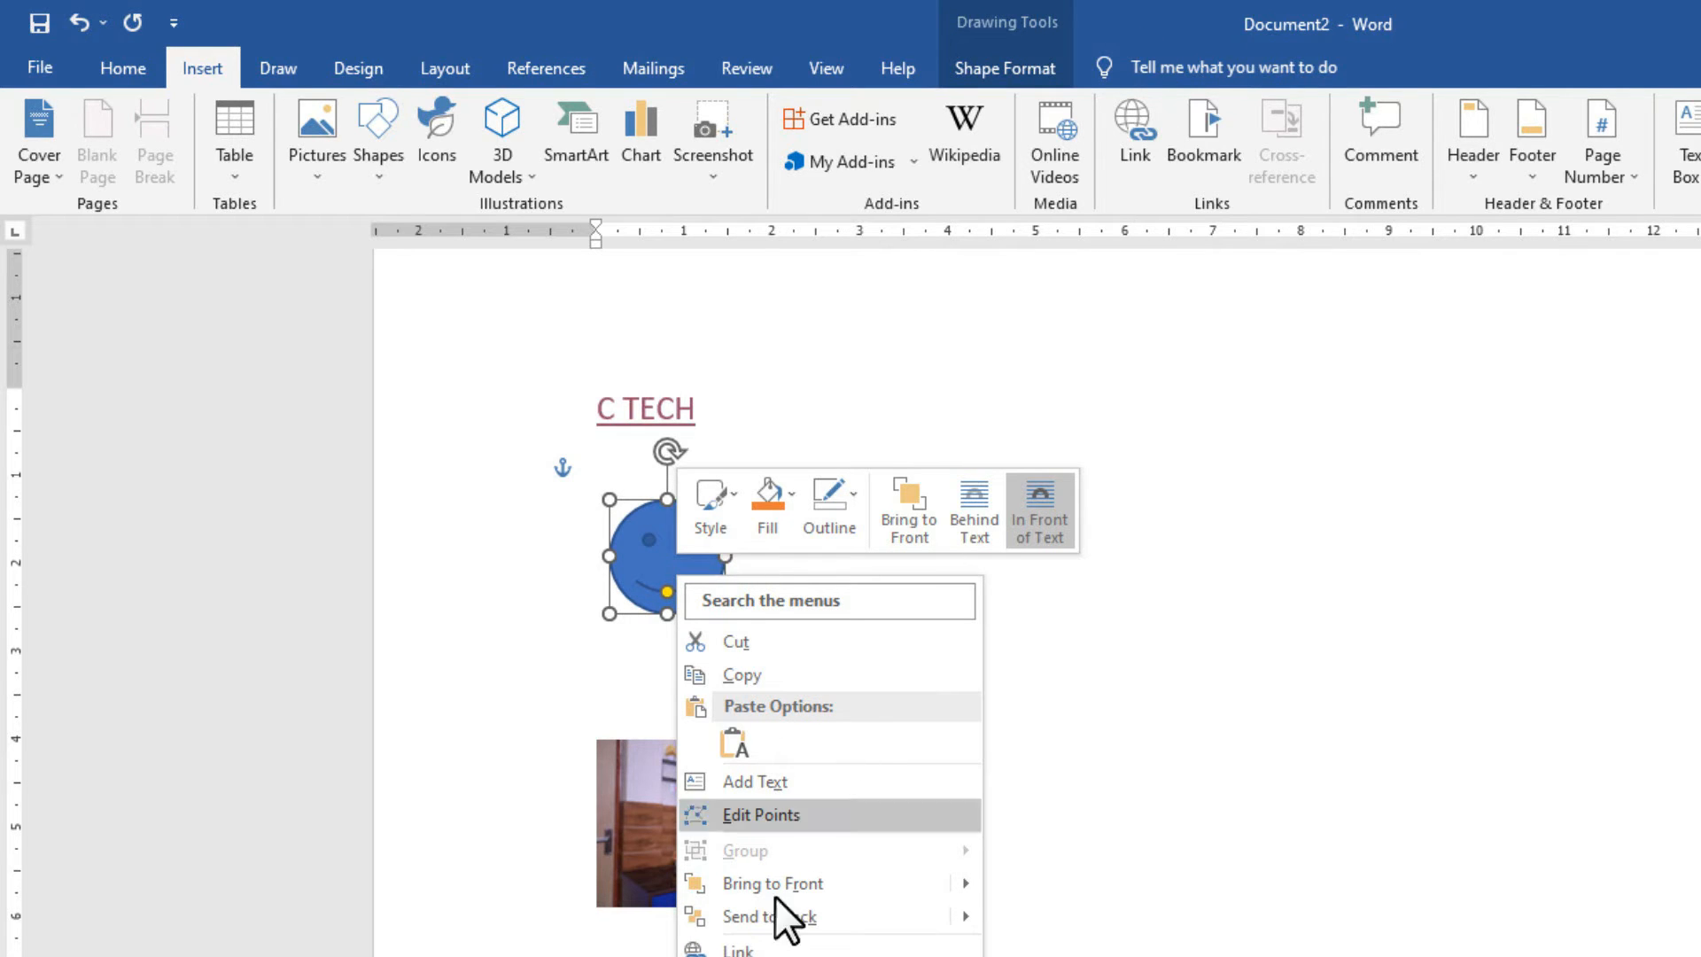
left_click(749, 949)
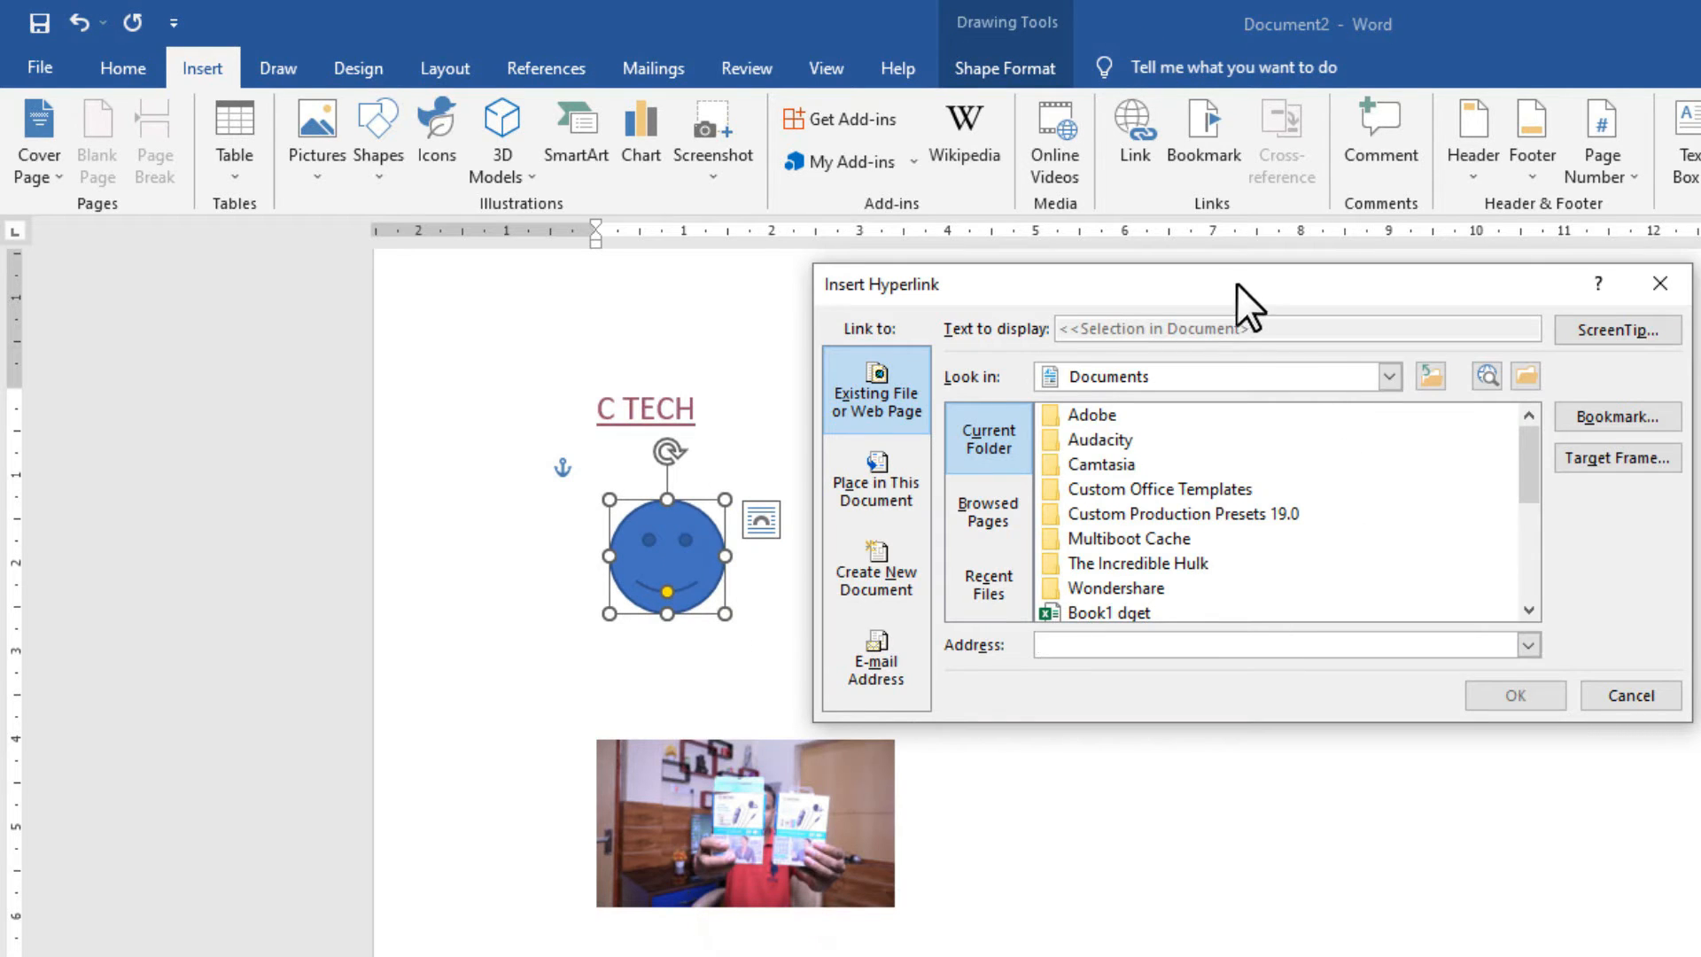
left_click_drag(1235, 284, 1374, 298)
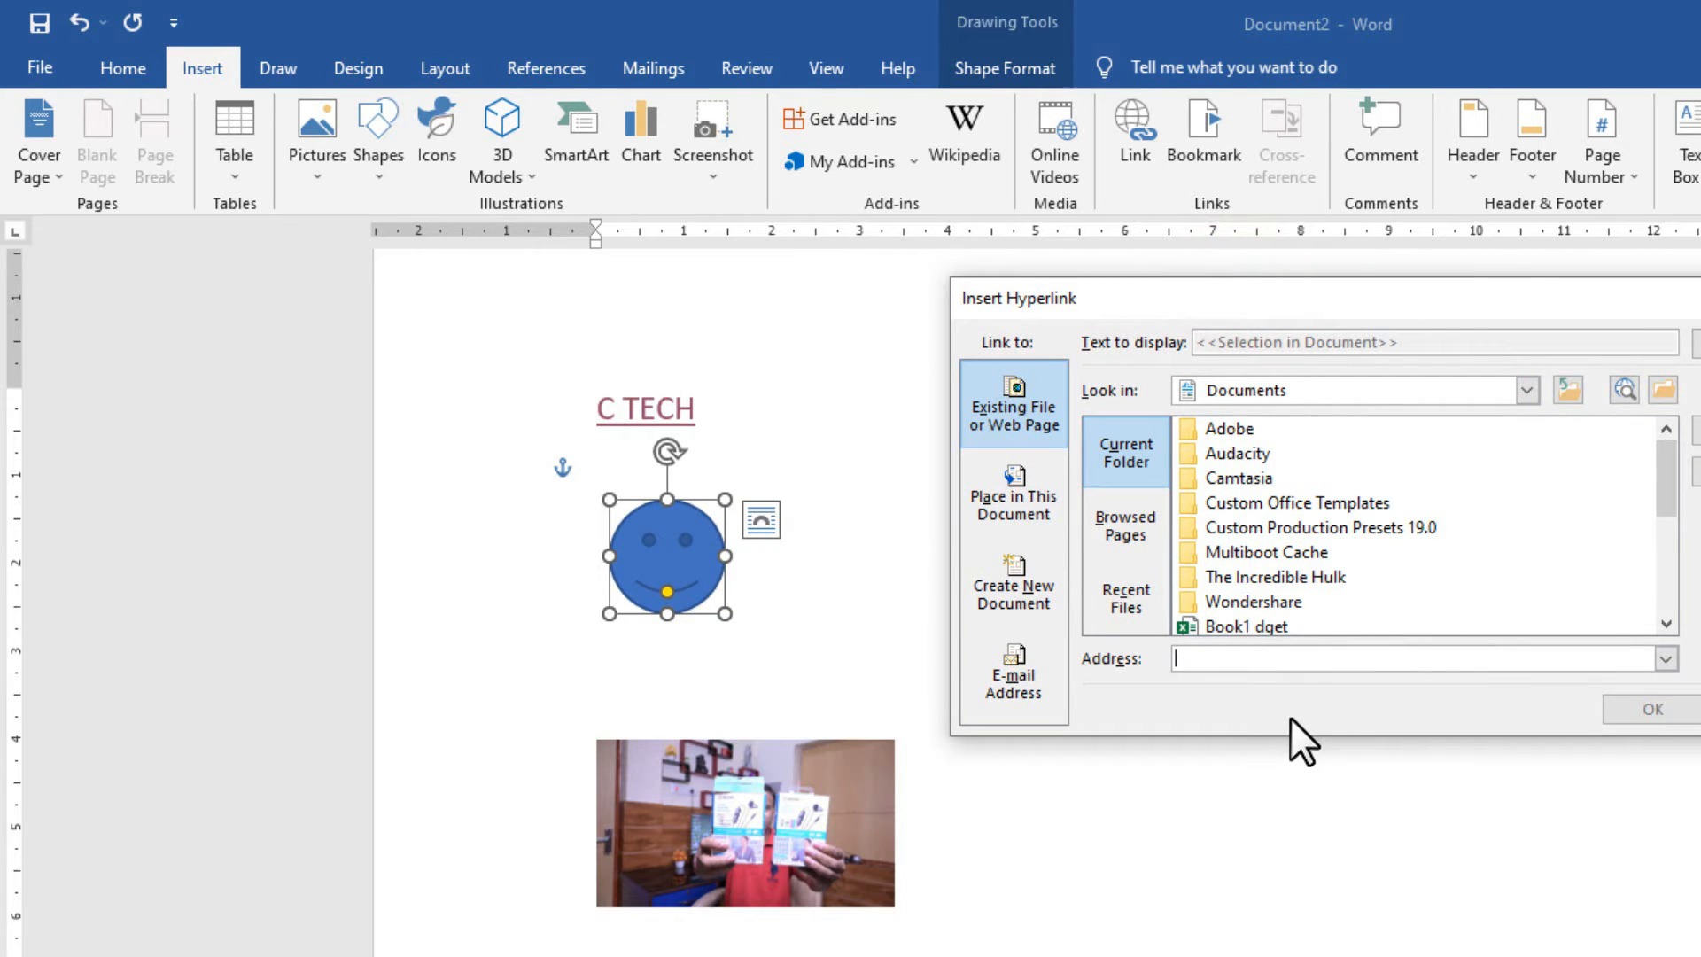
left_click(1258, 660)
type("www")
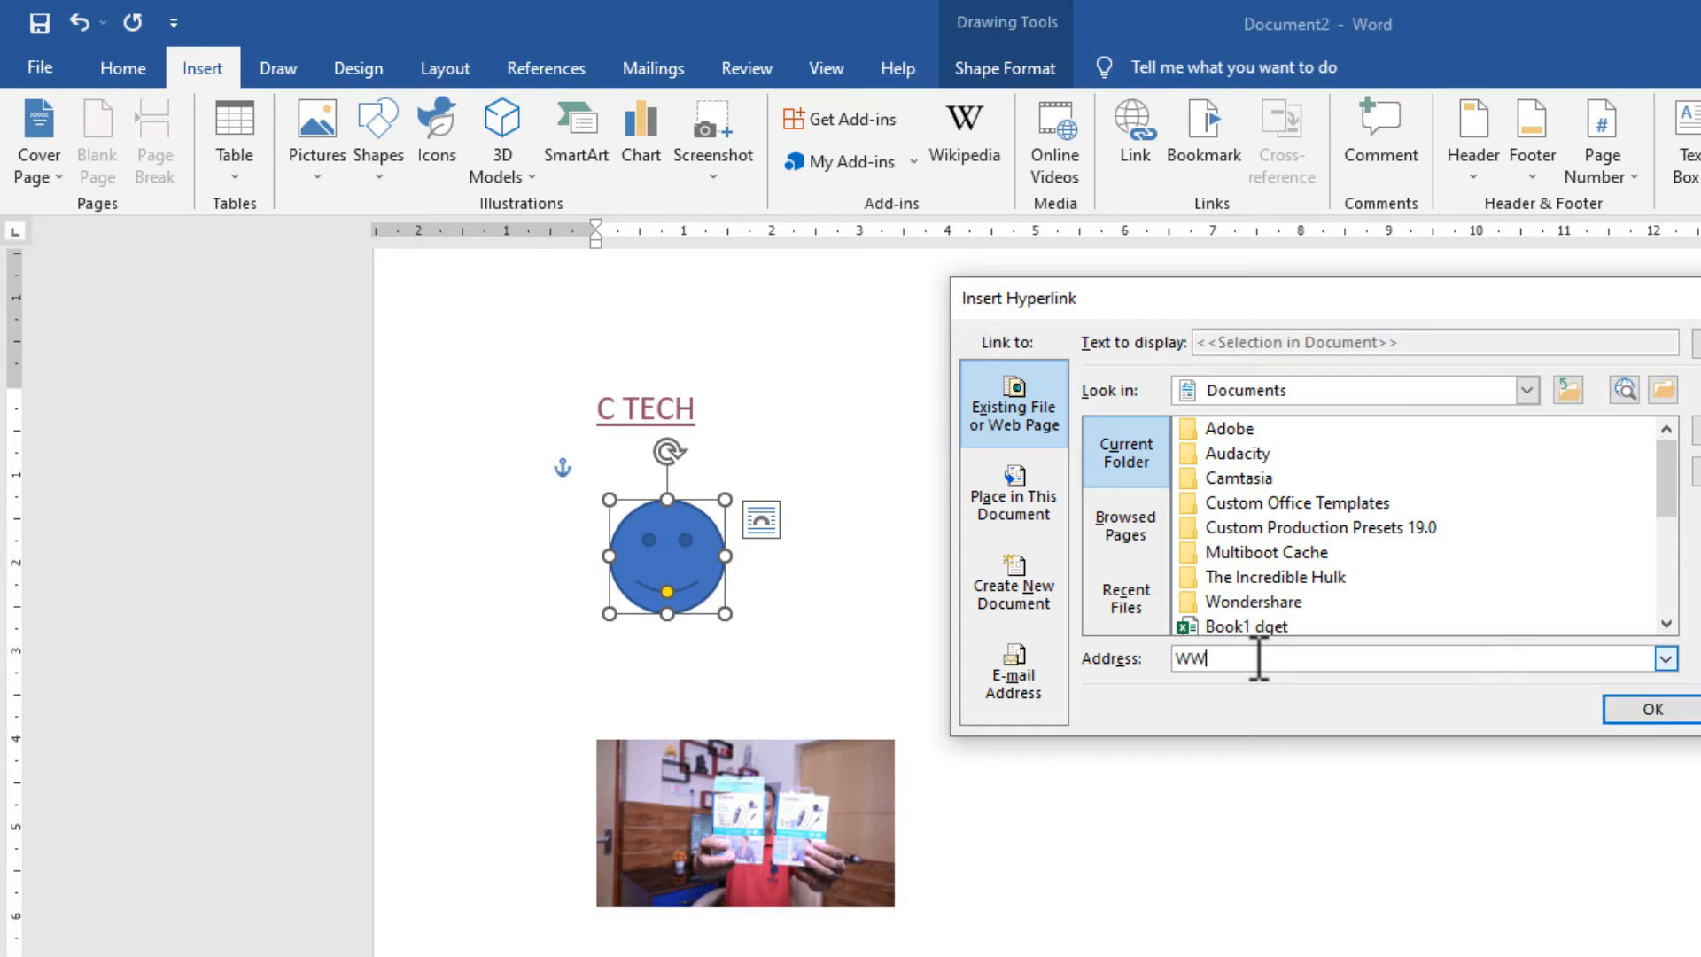
type(".GOOGLE")
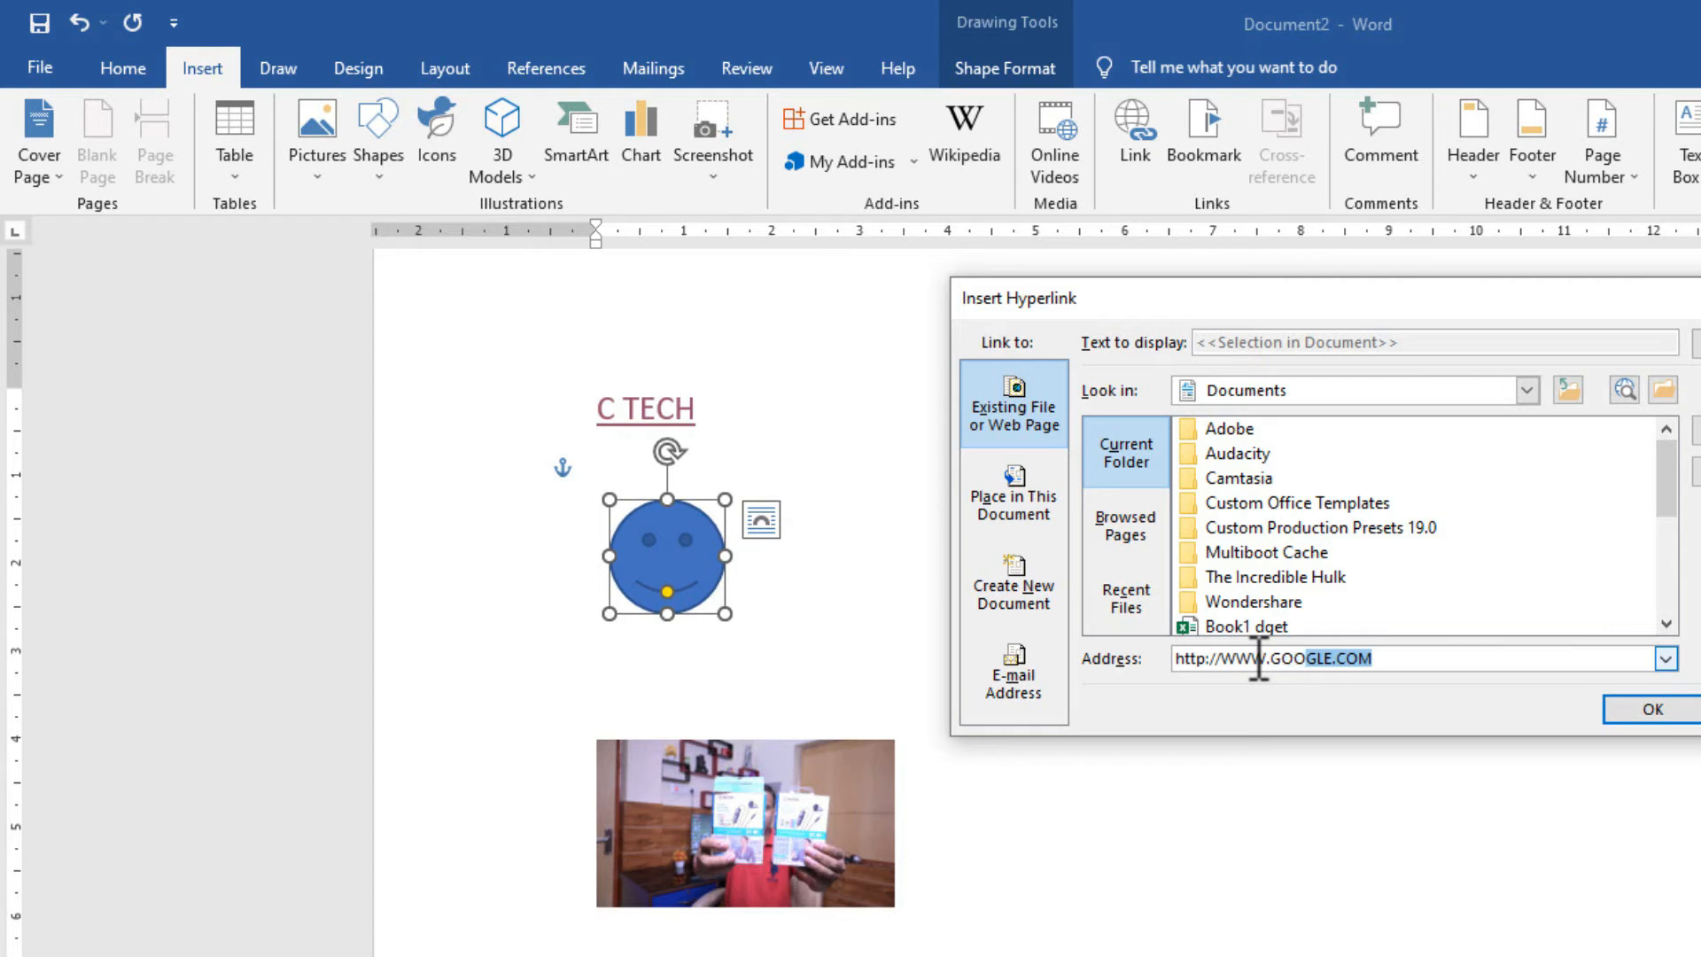
type("COM")
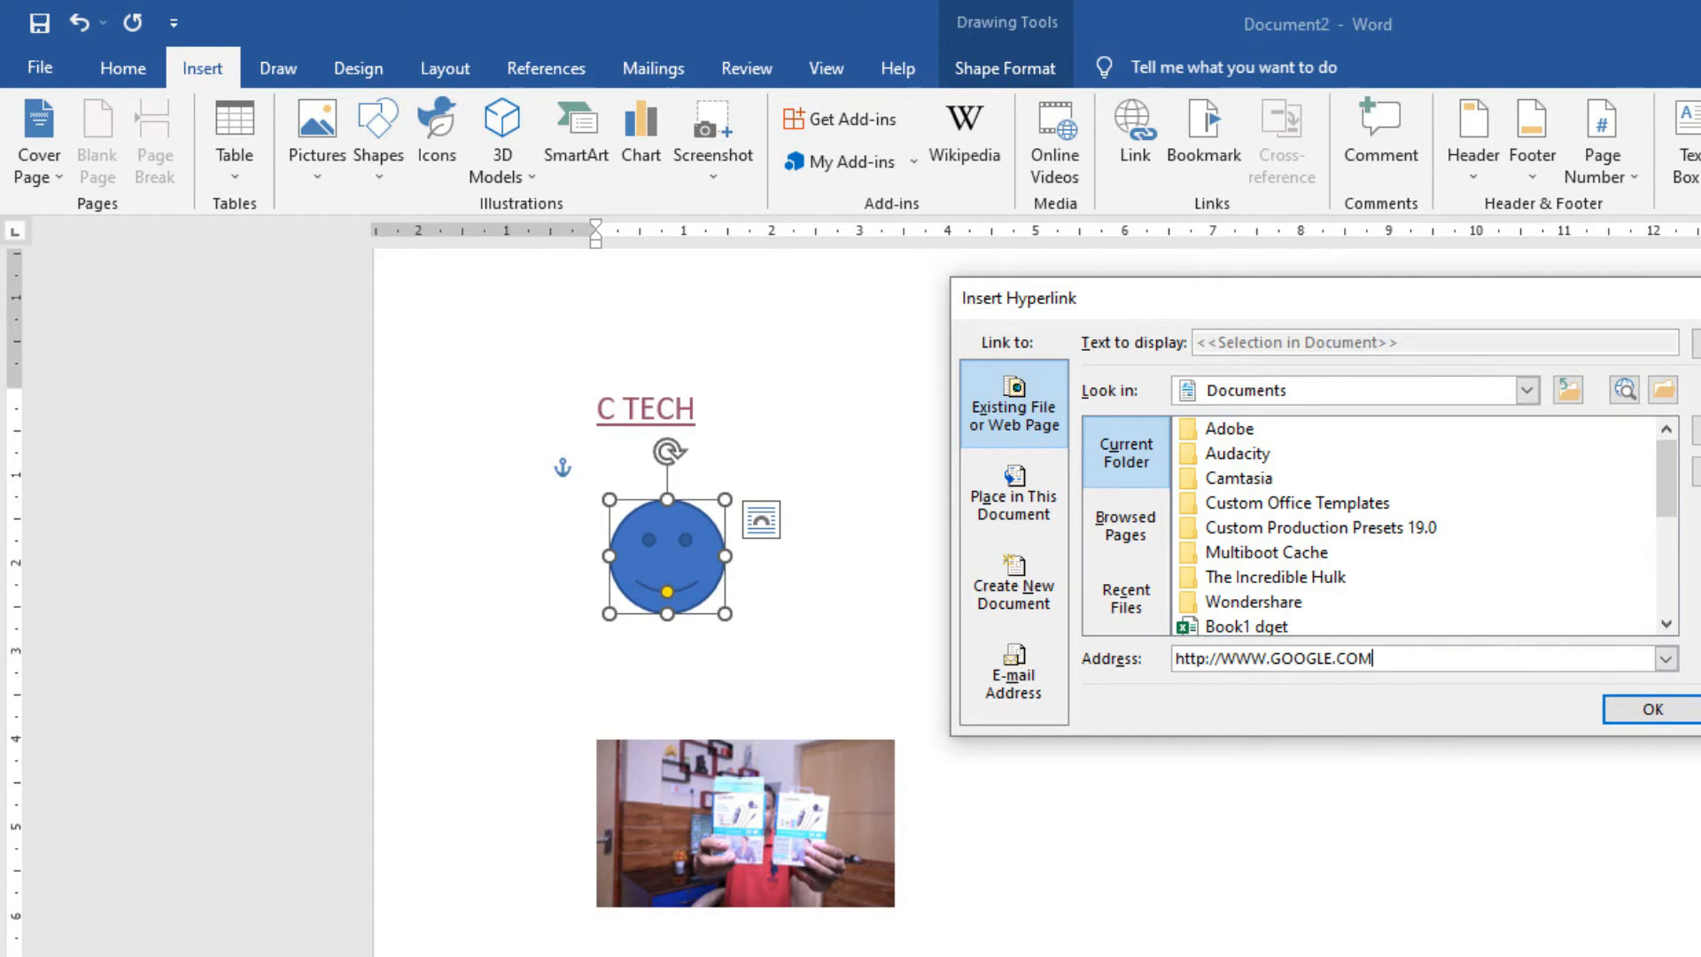
left_click(1652, 709)
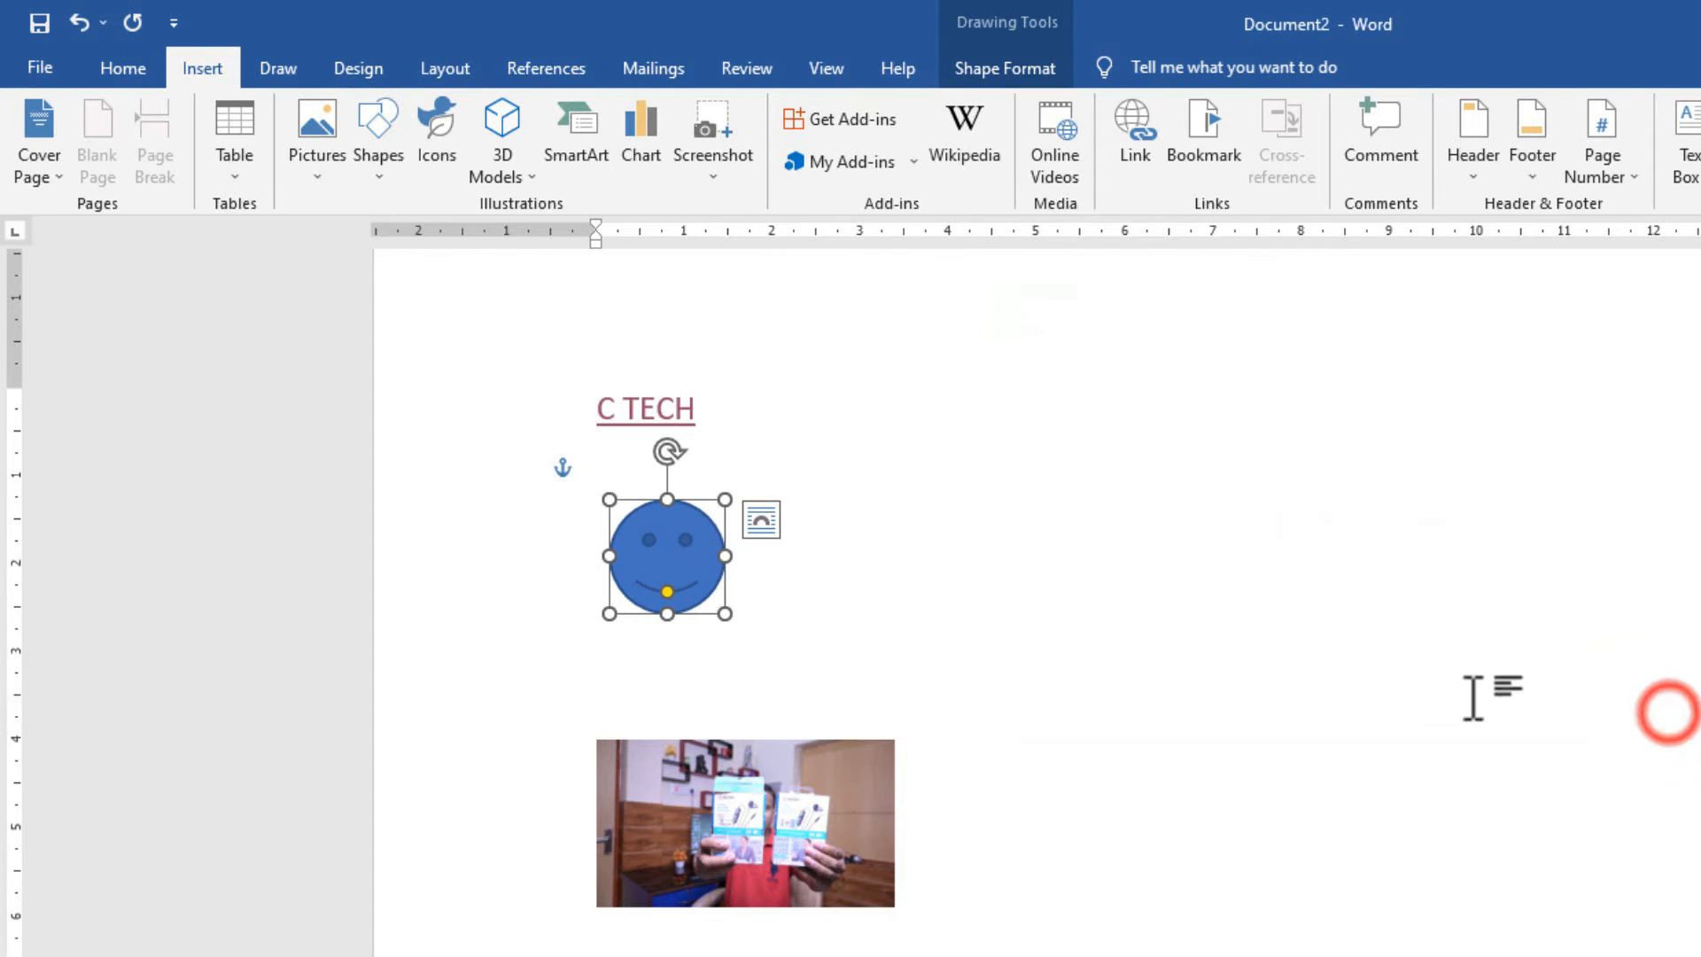
left_click(1177, 628)
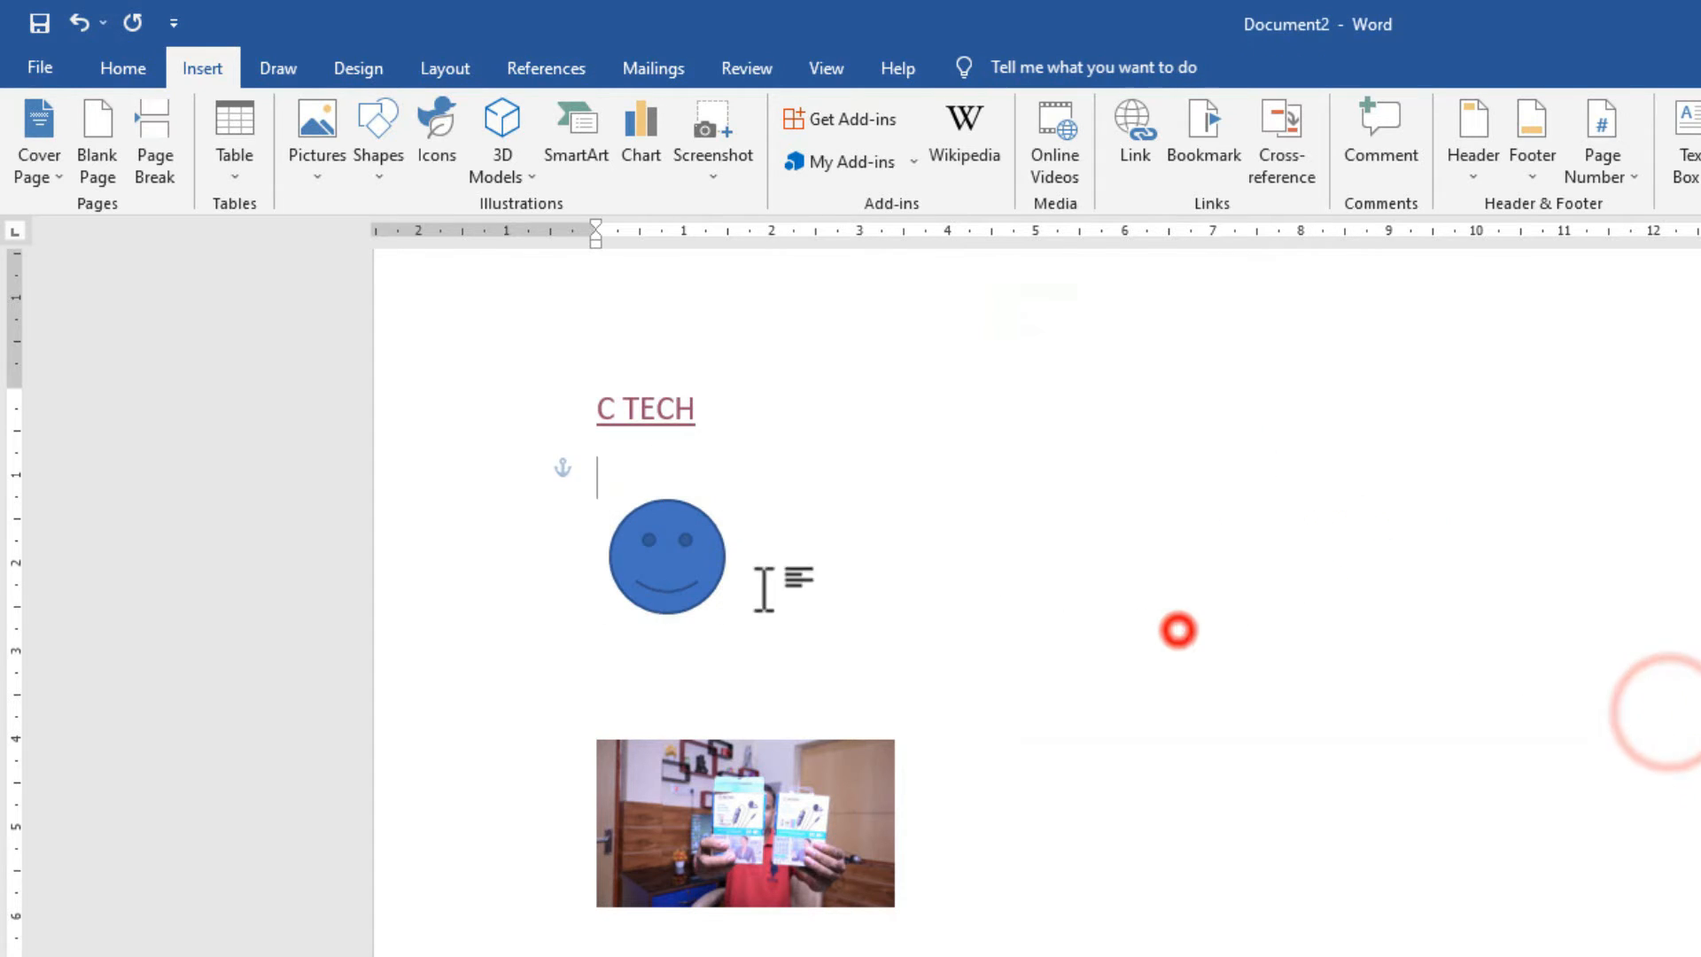
left_click(657, 565, "ctrl")
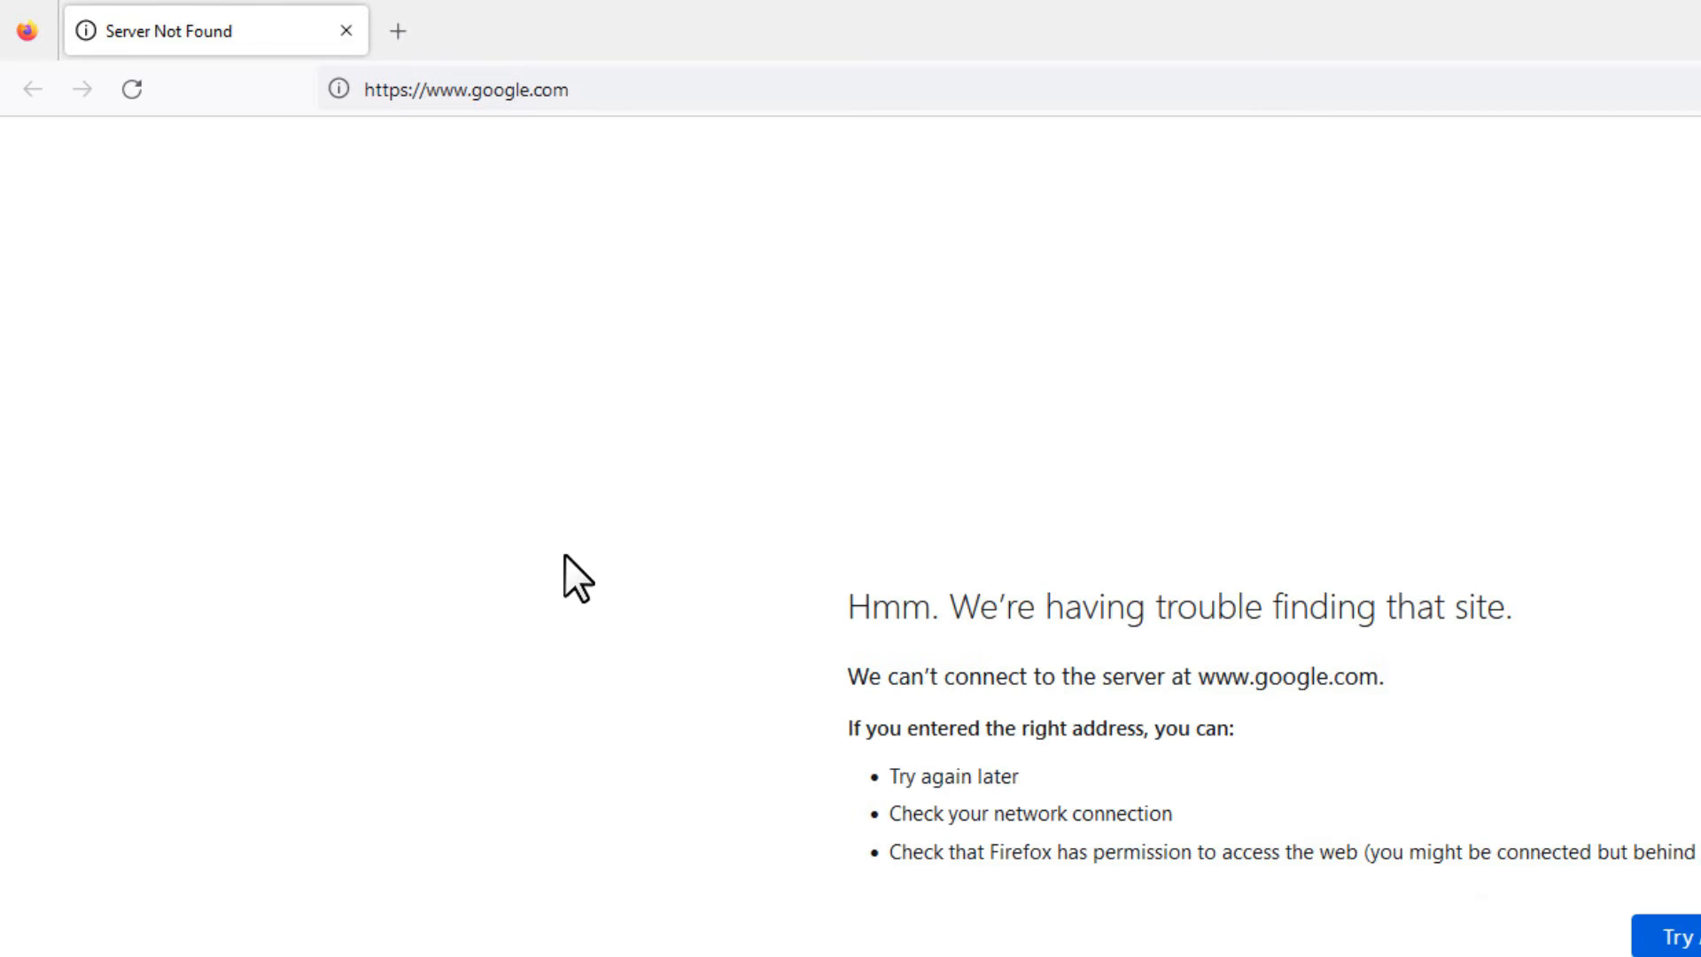
left_click(132, 88)
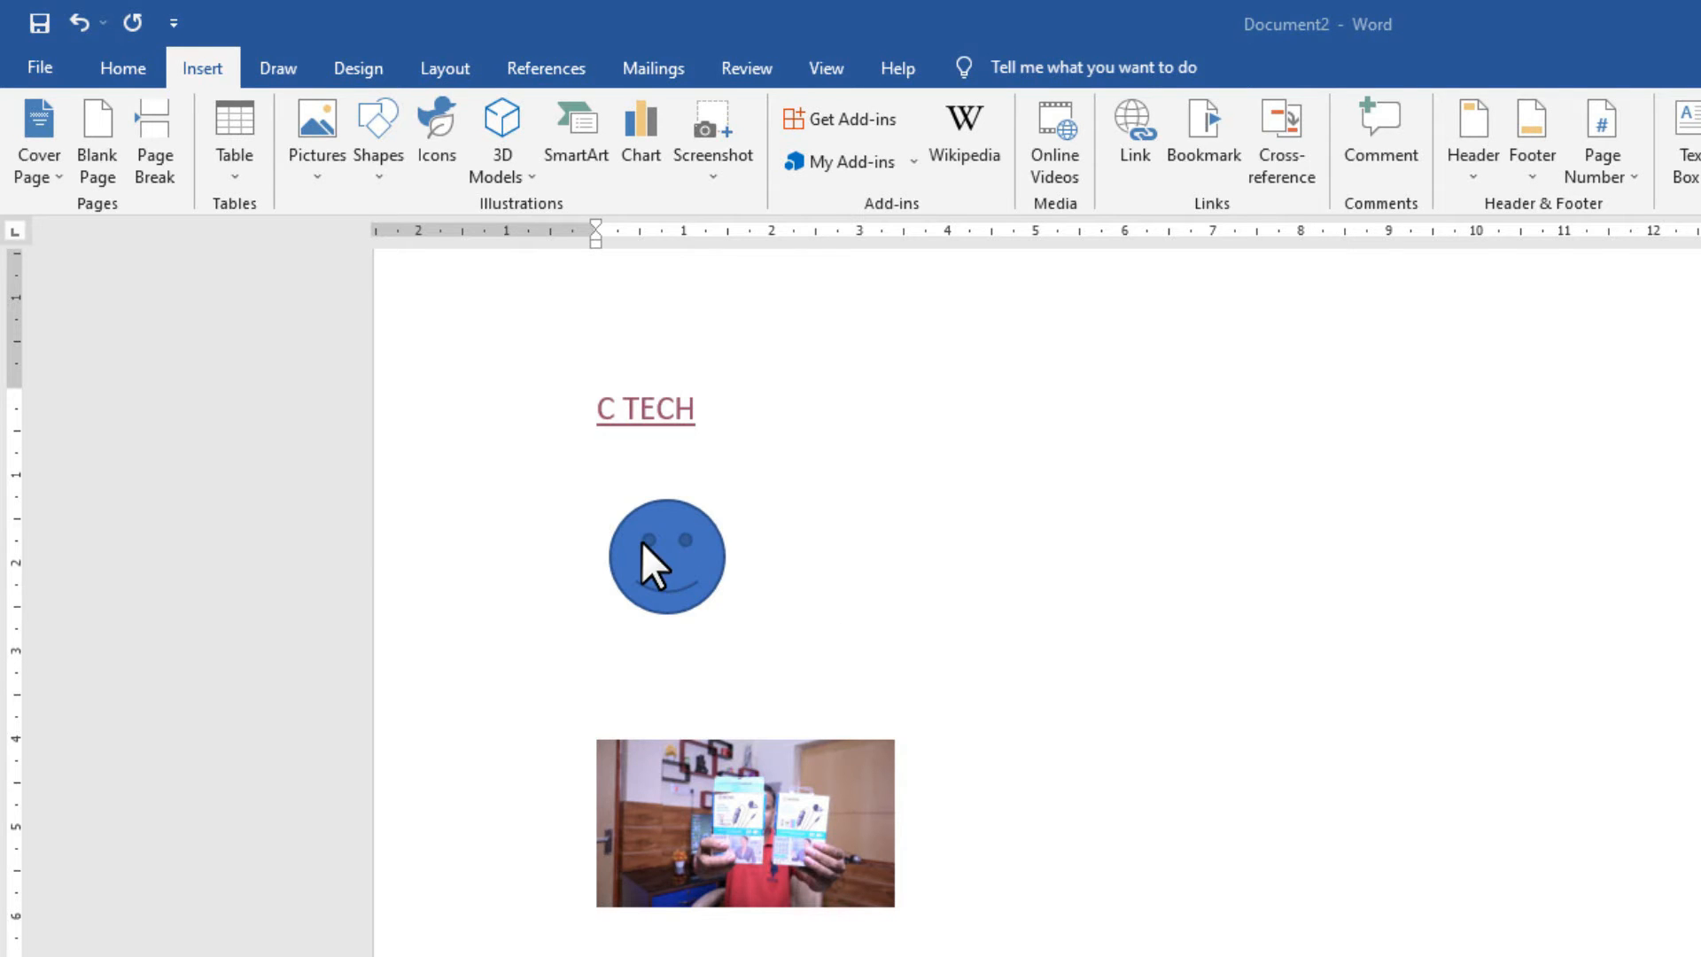
left_click(684, 547)
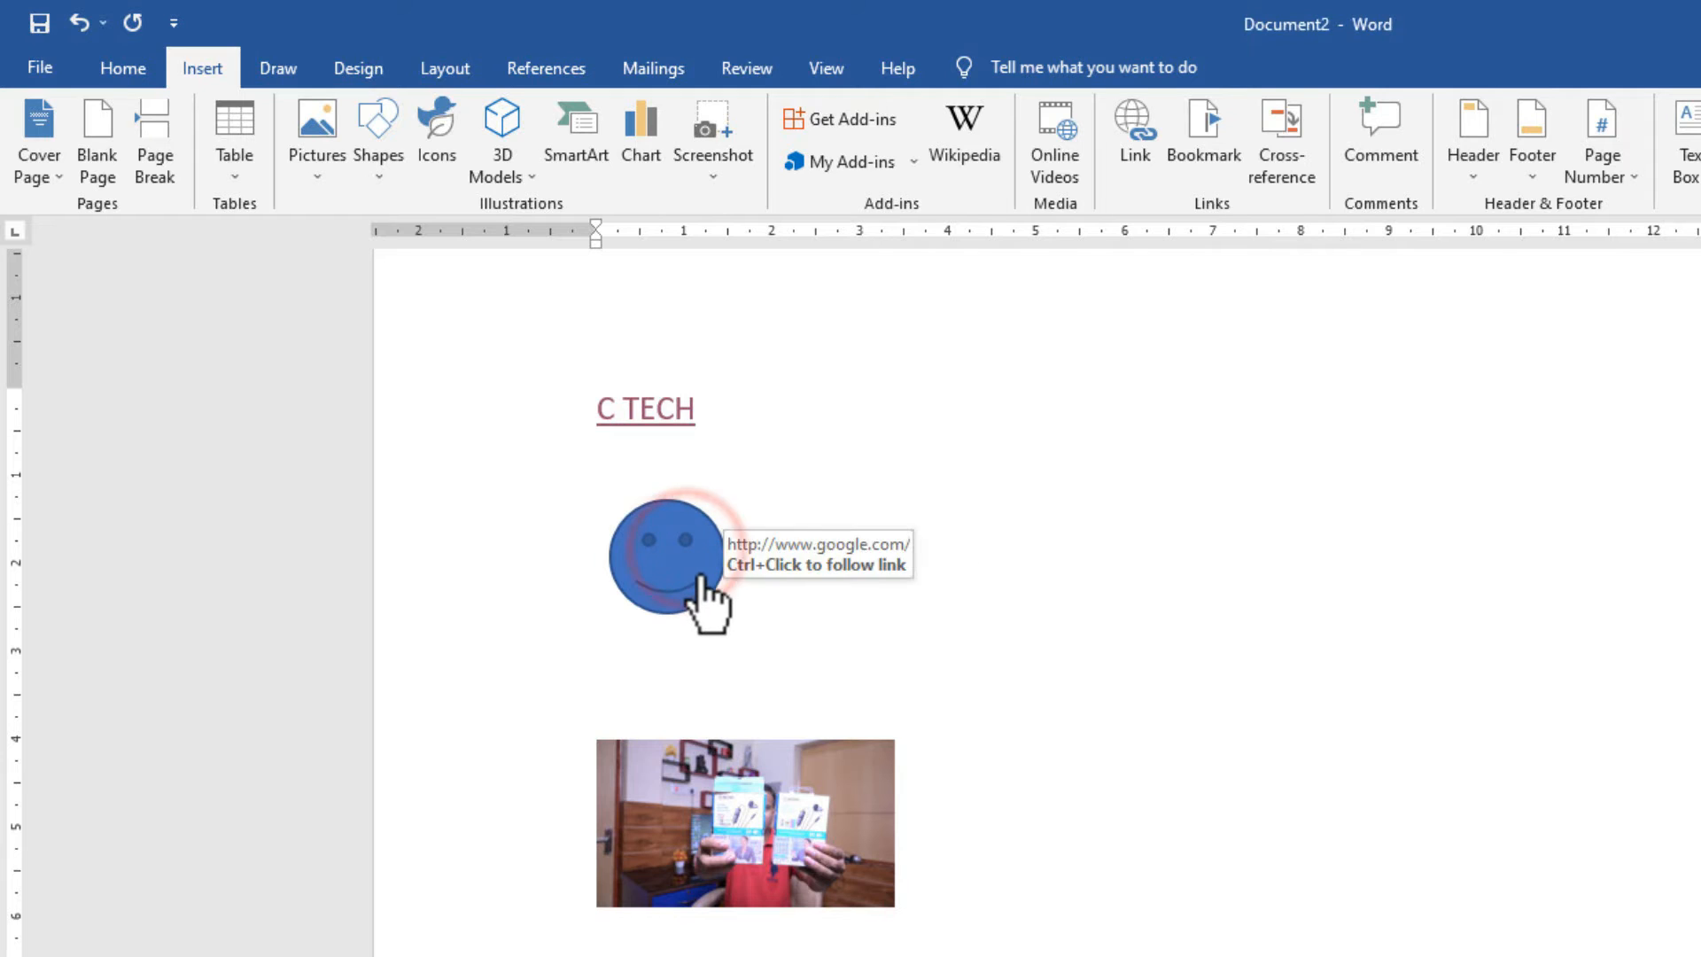
left_click(701, 576, "ctrl")
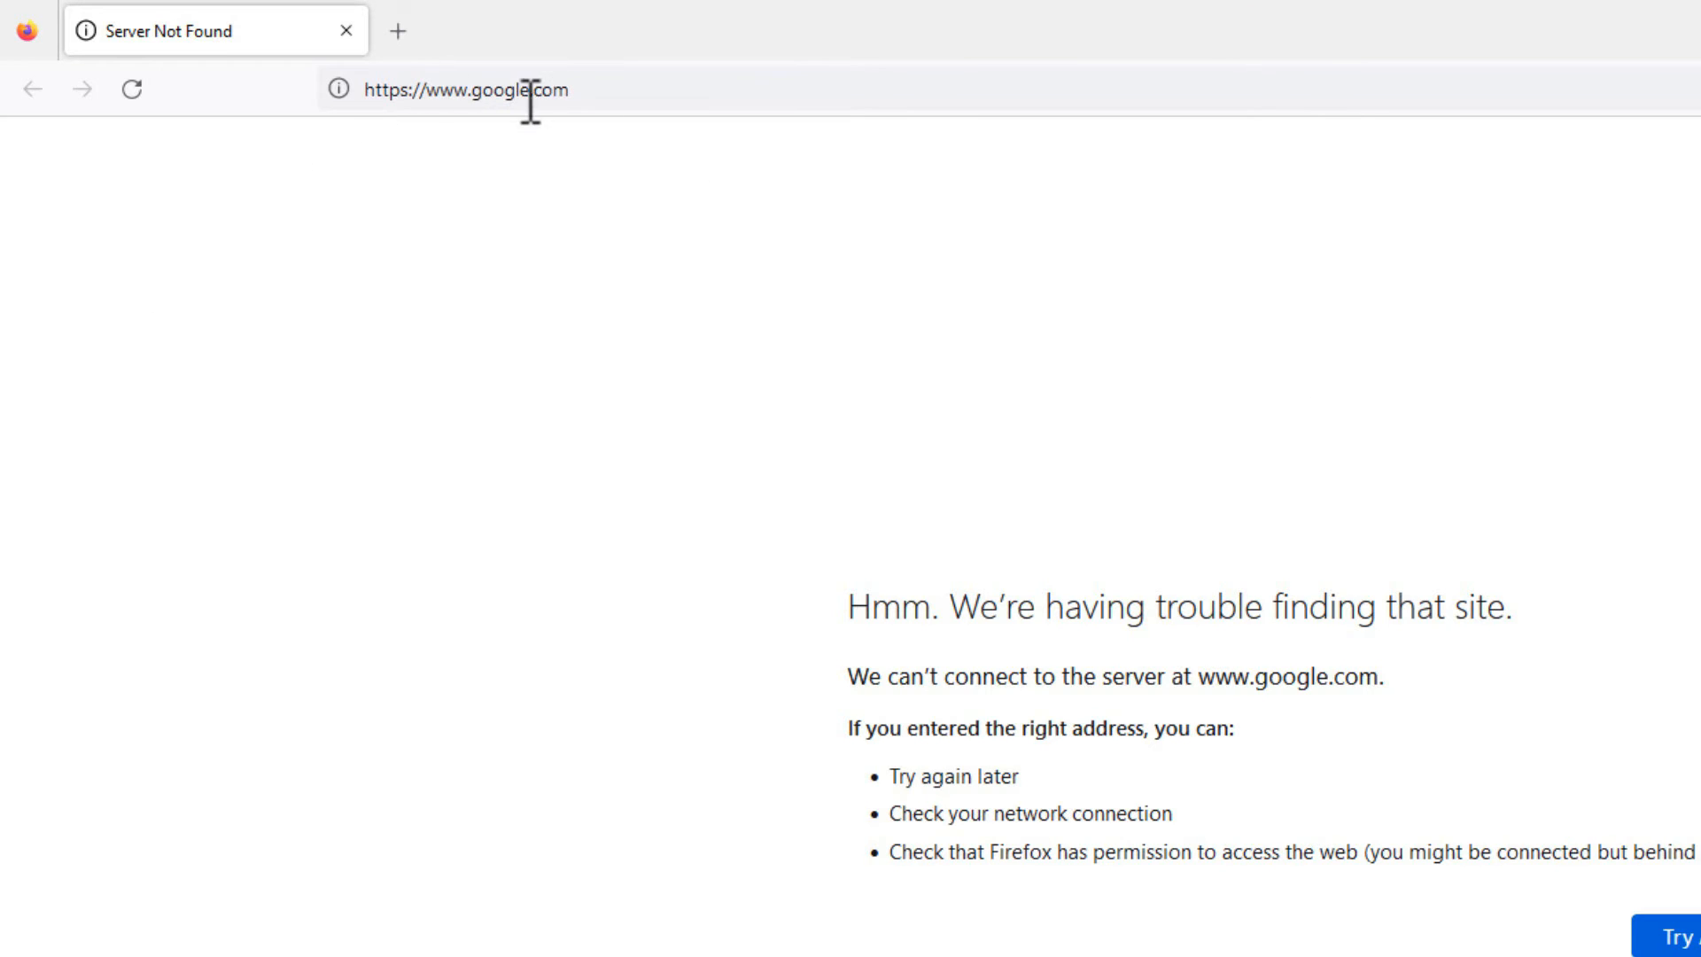
left_click(1700, 20)
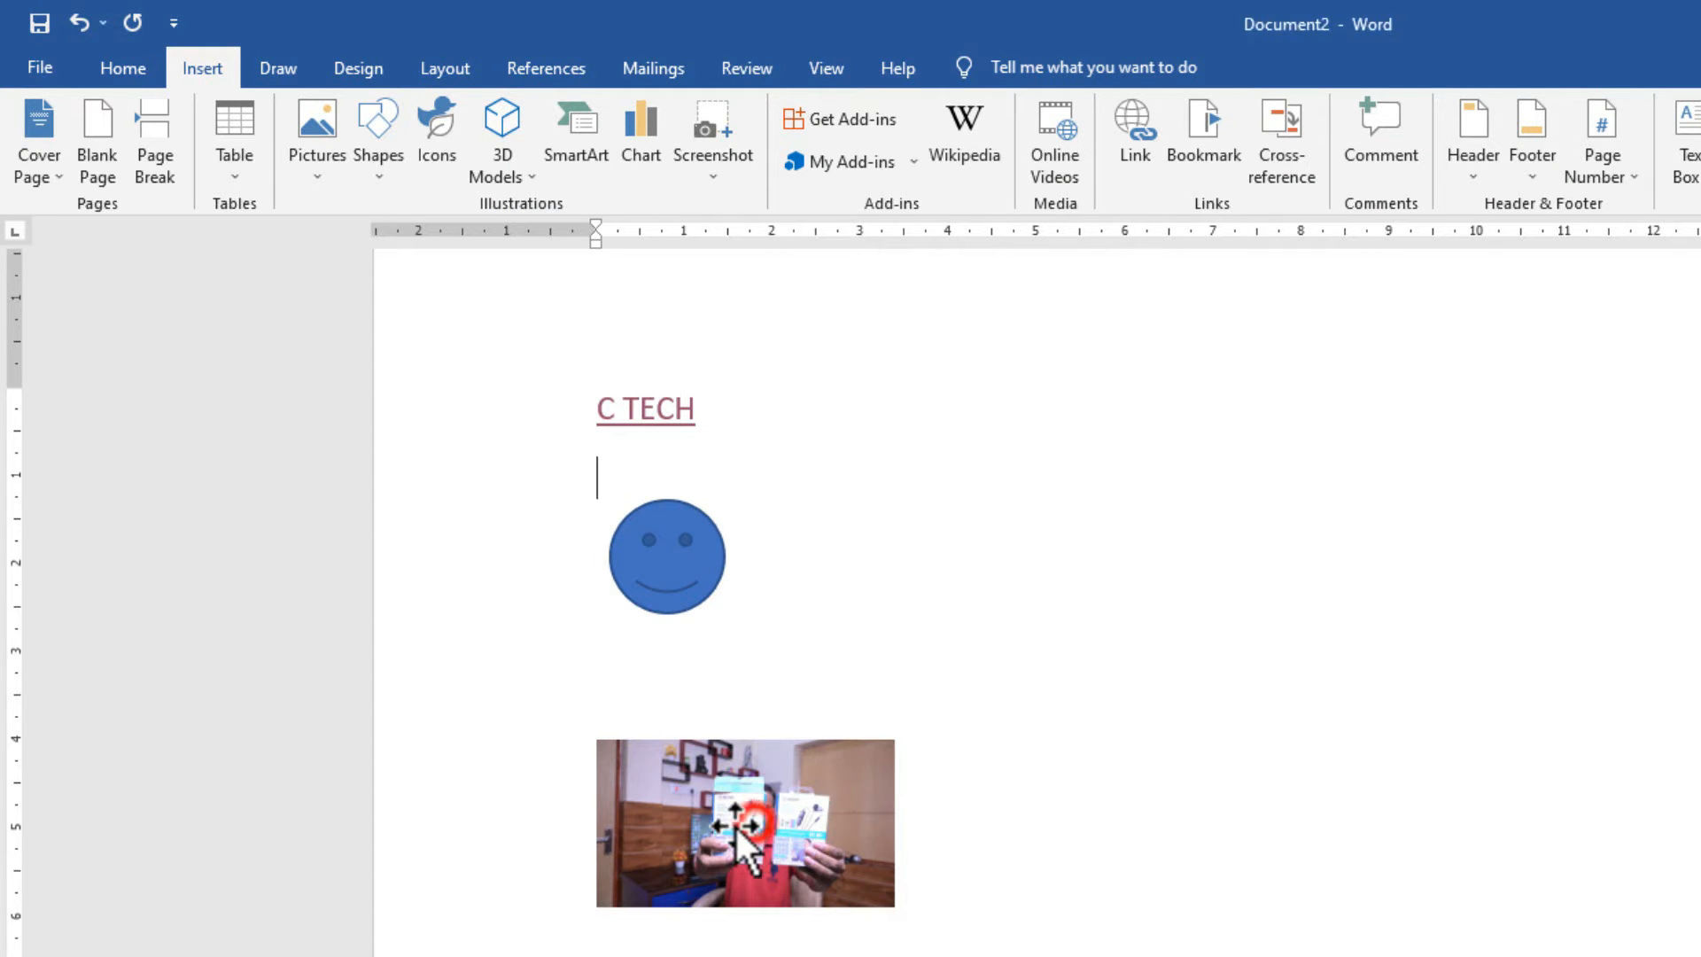
Nudge the photo left, link it to a new document named 'C TECH', and return to Document2.
left_click_drag(739, 822, 697, 812)
right_click(697, 811)
left_click(763, 956)
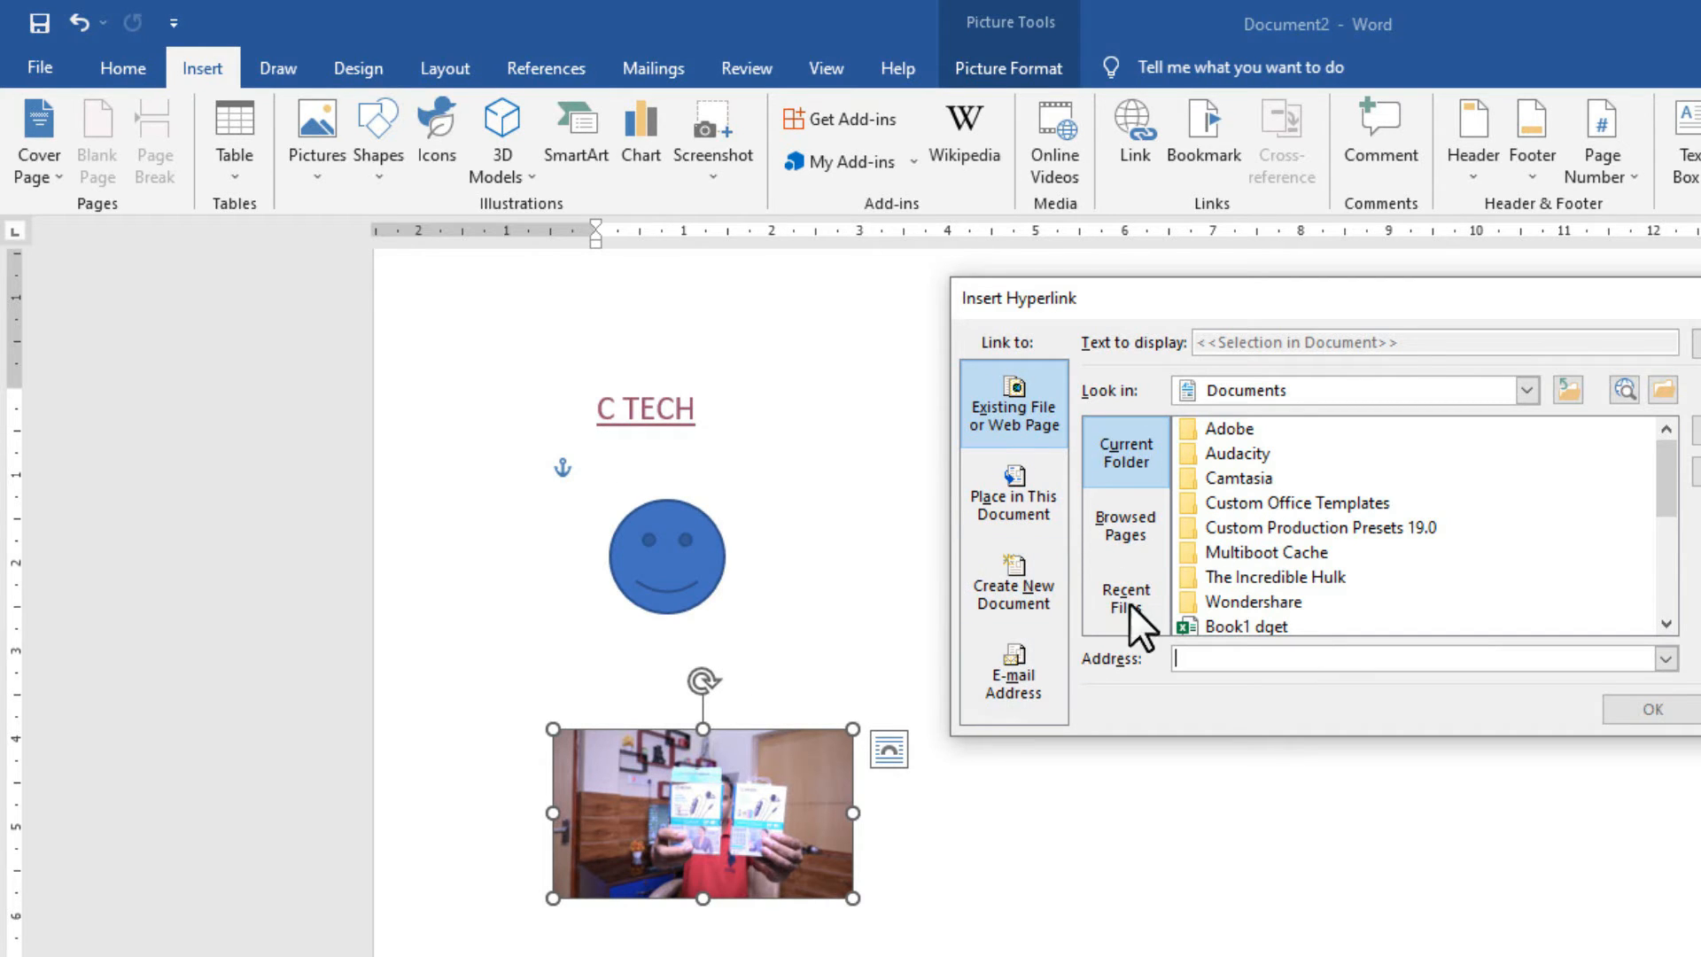
left_click(1017, 594)
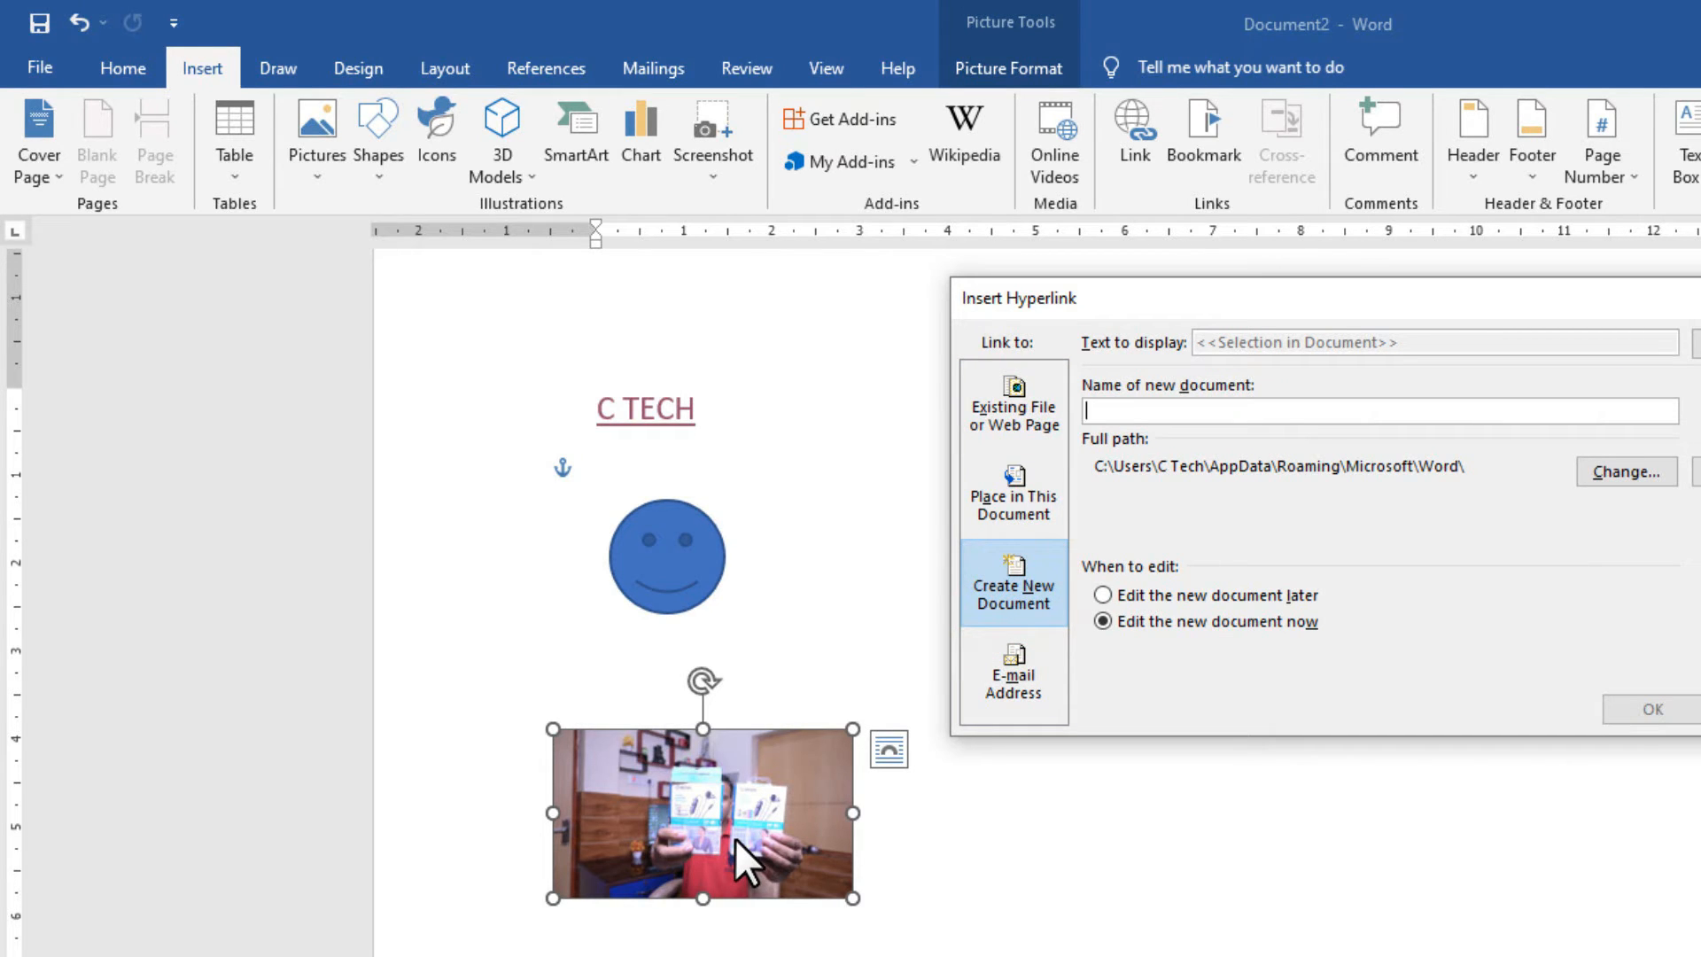
left_click(1134, 408)
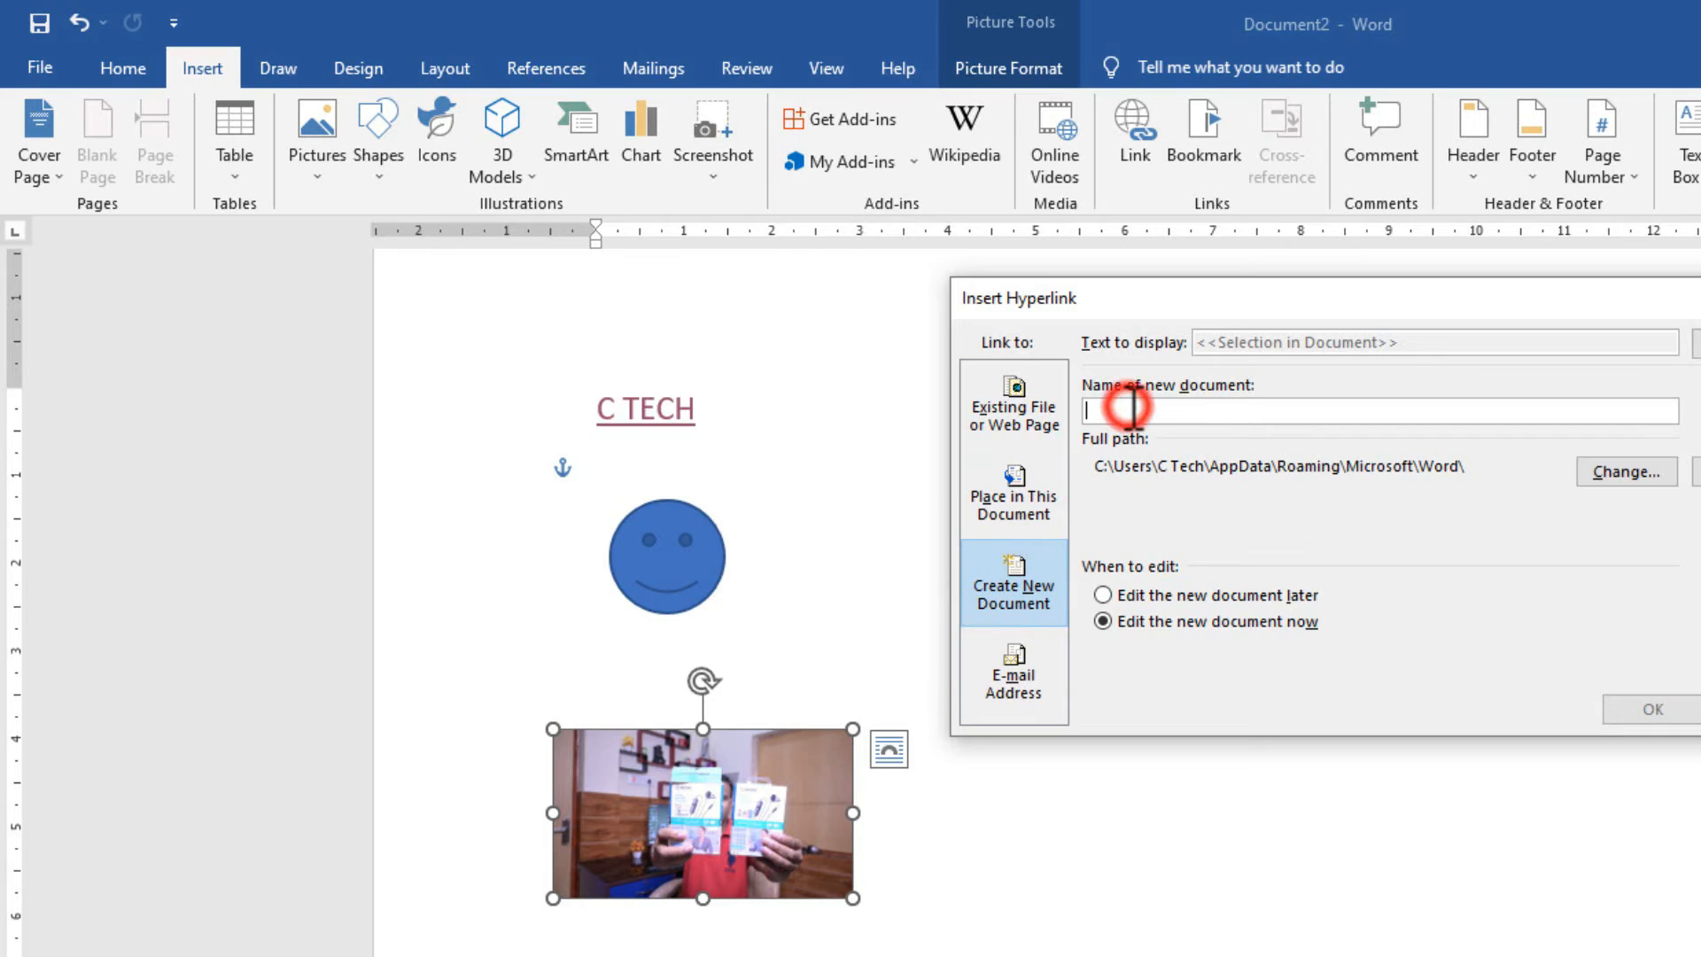
type("C TECH")
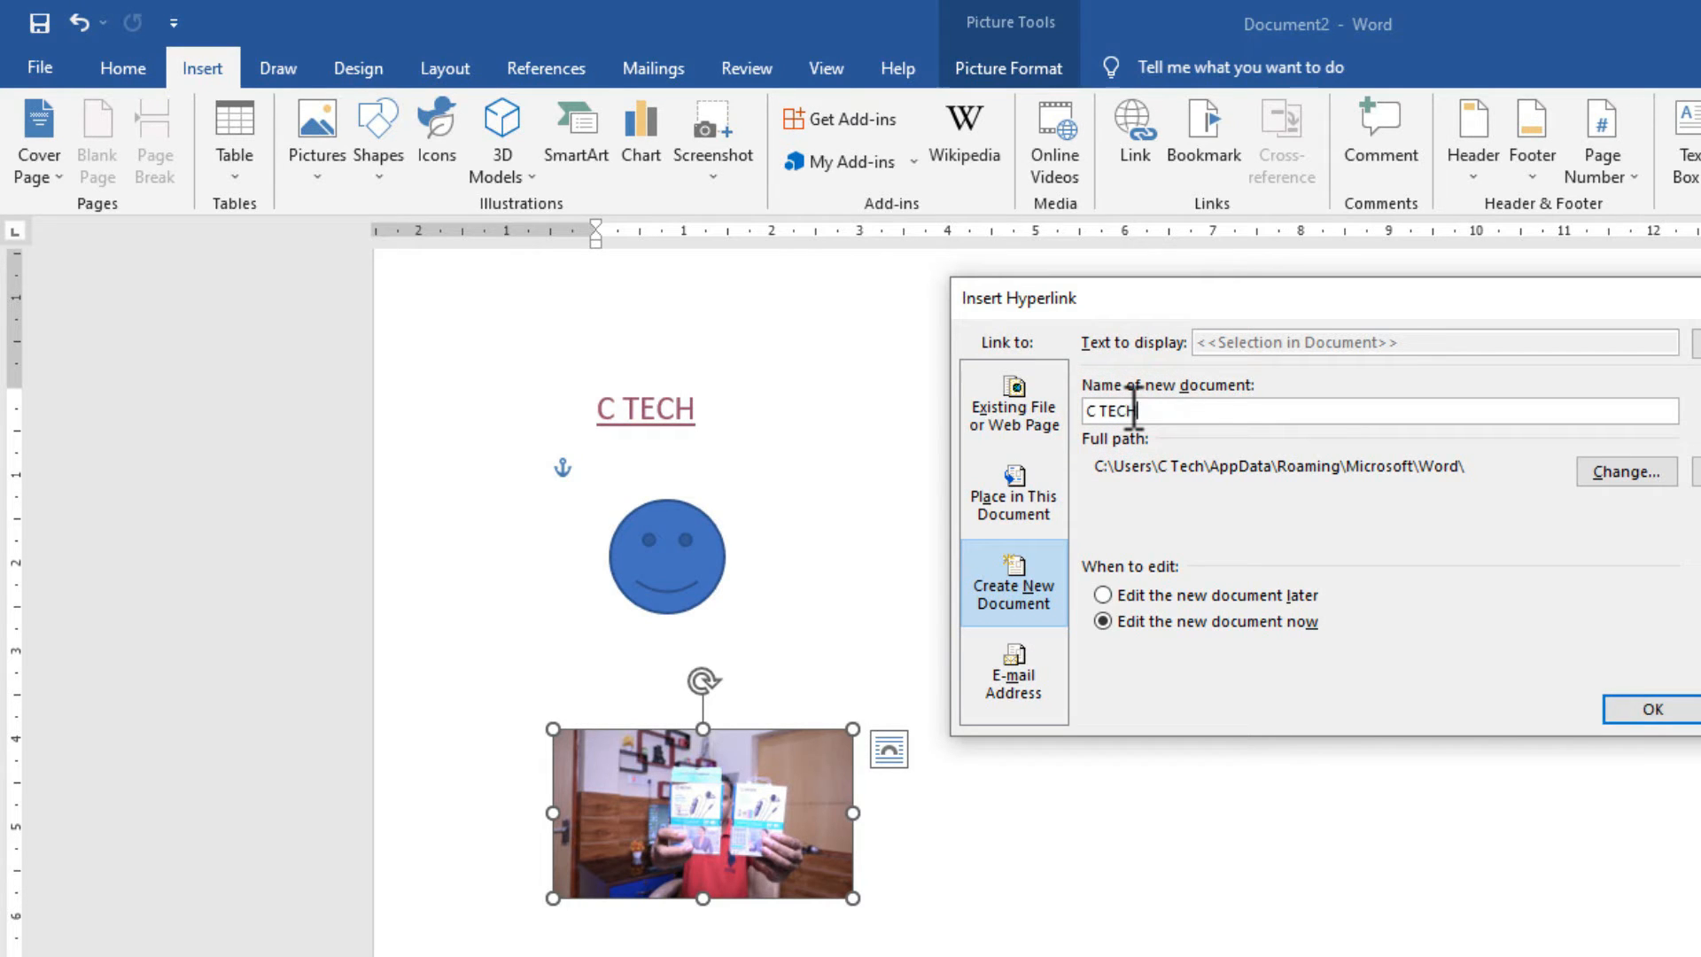
left_click(1652, 709)
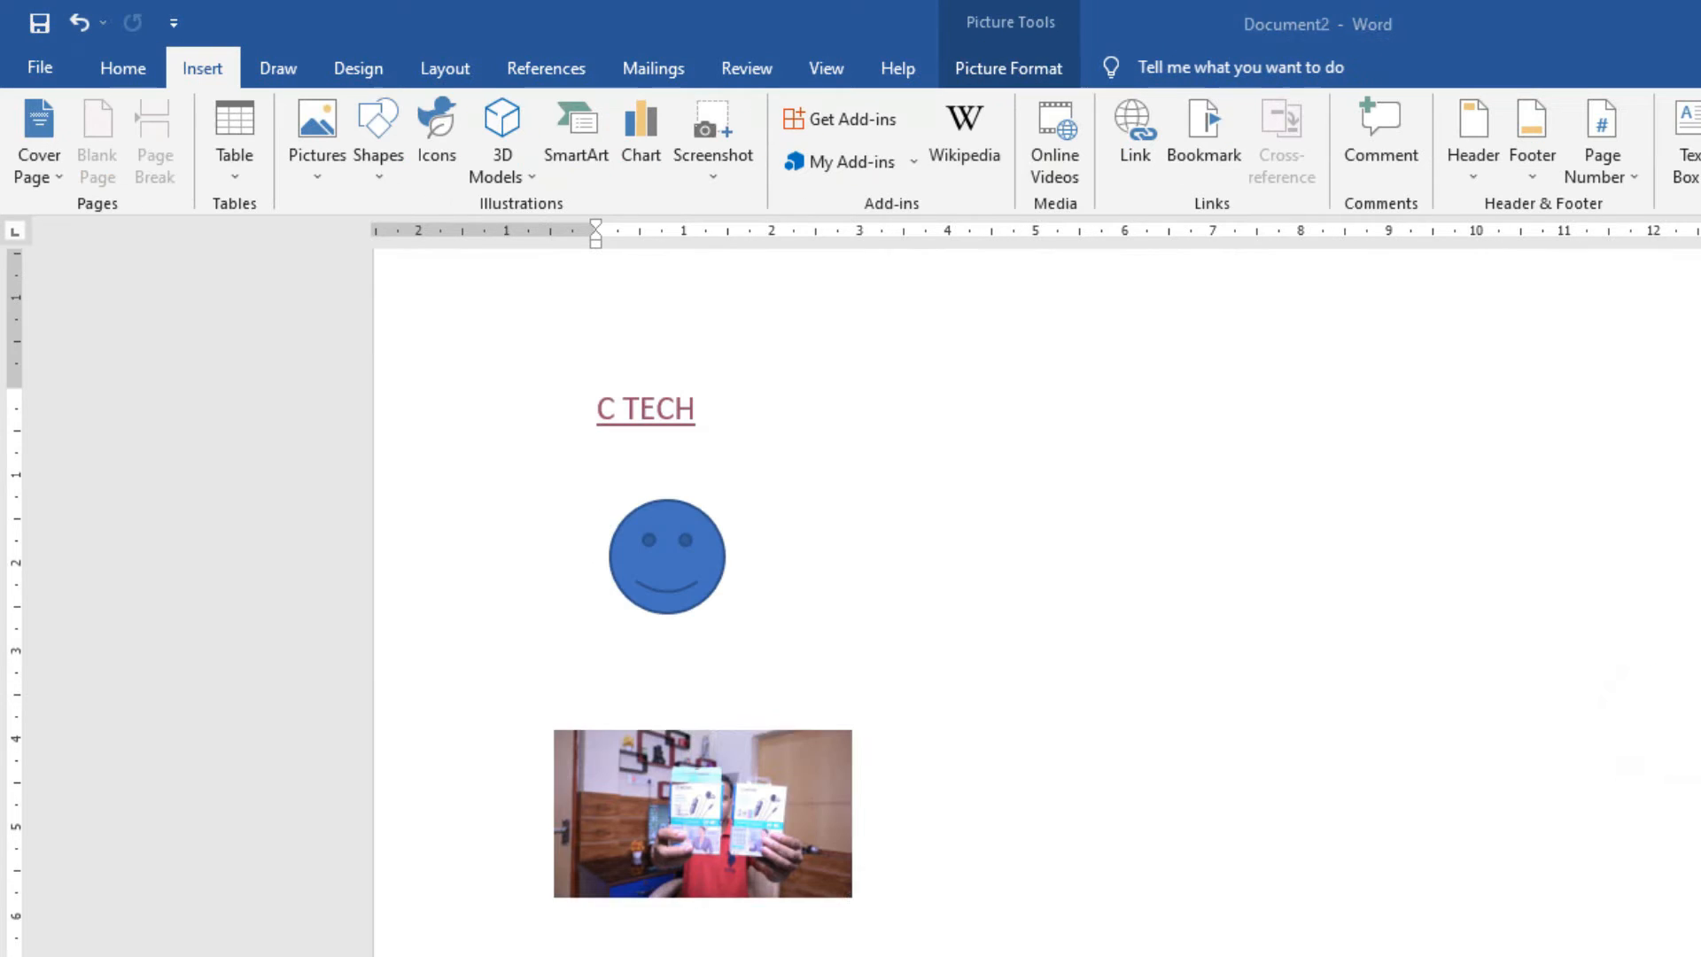
left_click(703, 813)
left_click(1056, 854)
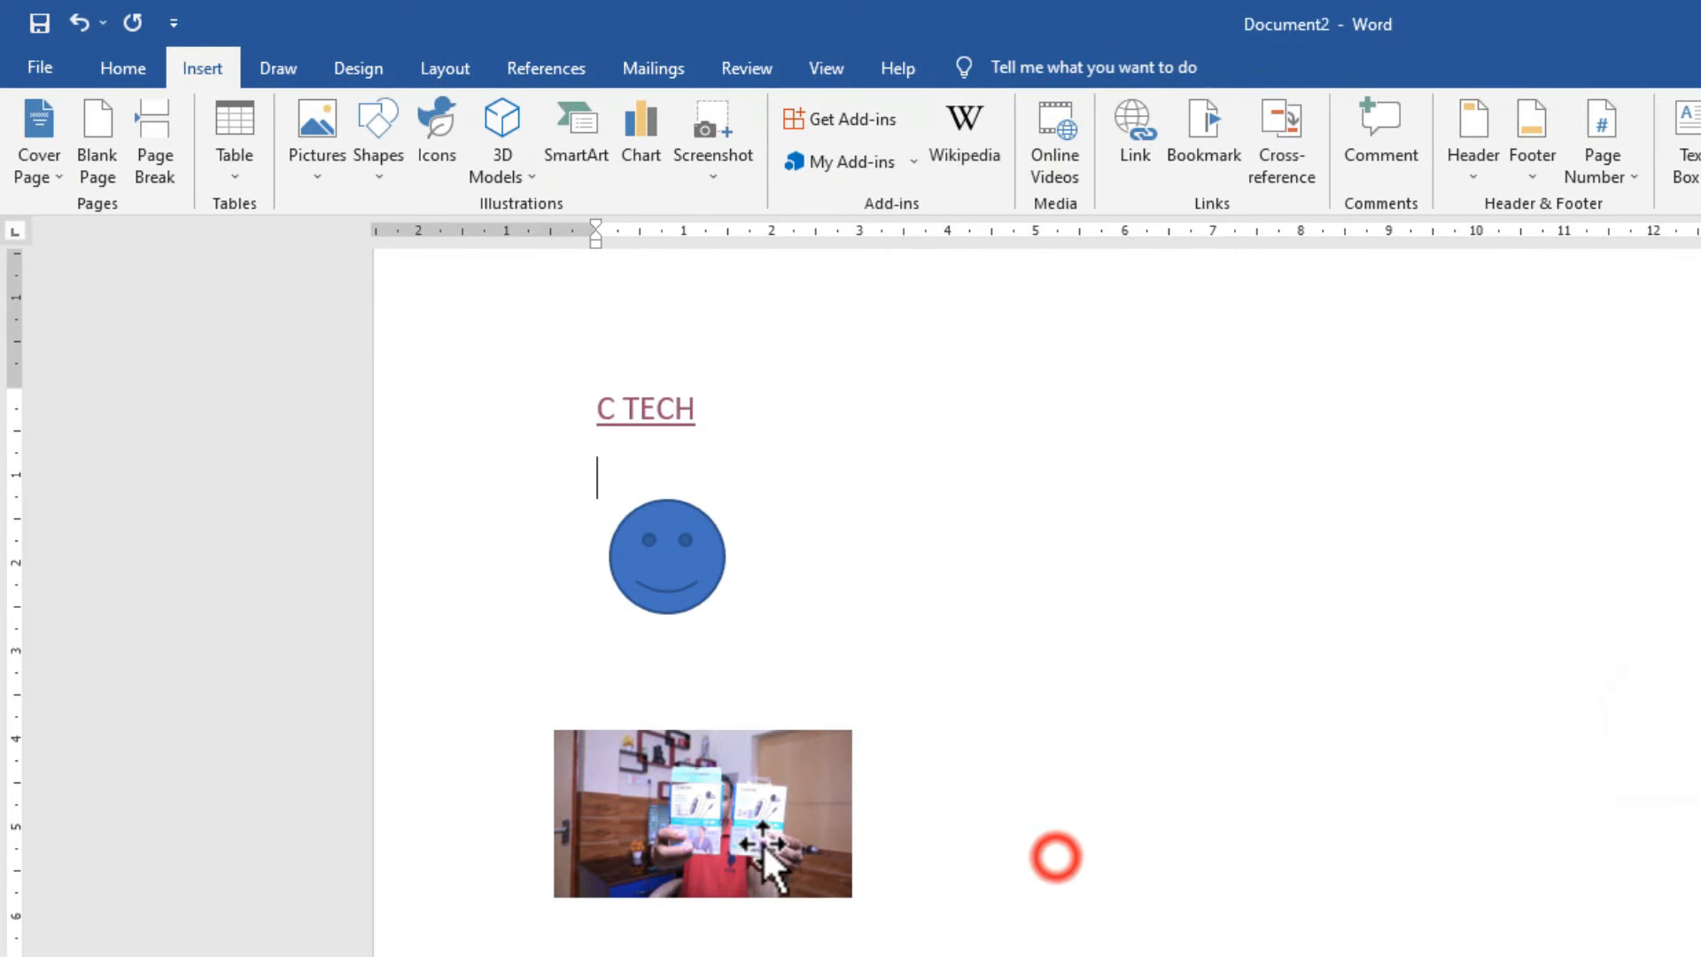
left_click(748, 841, "ctrl")
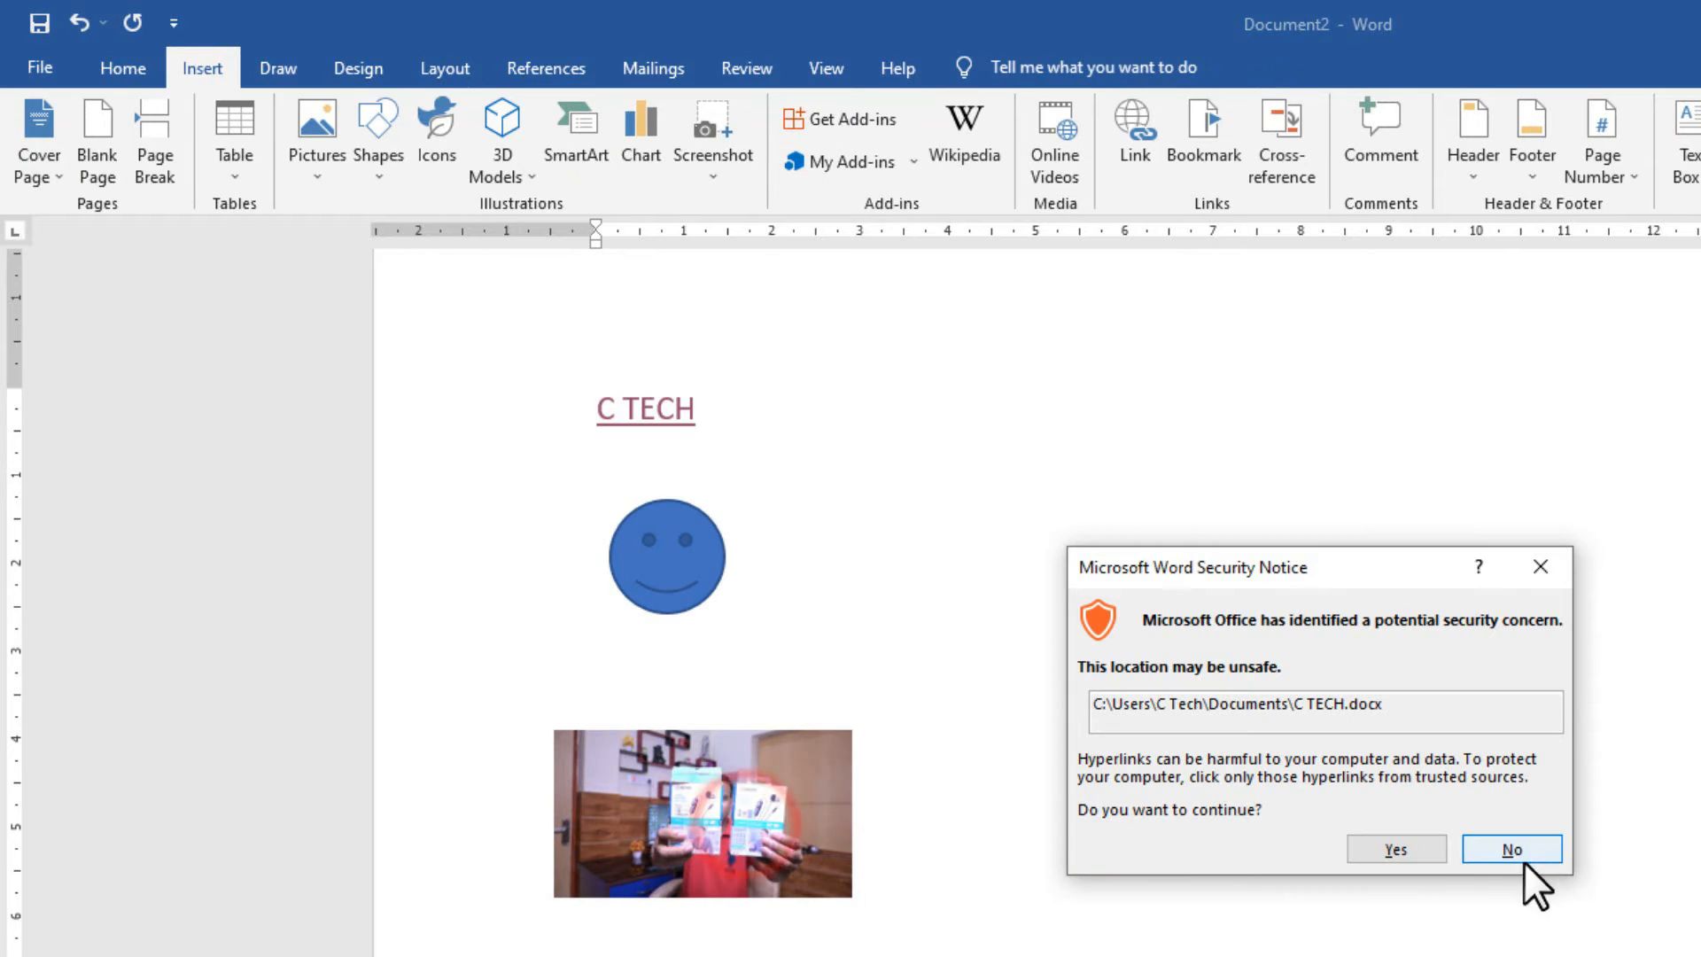
left_click(1422, 843)
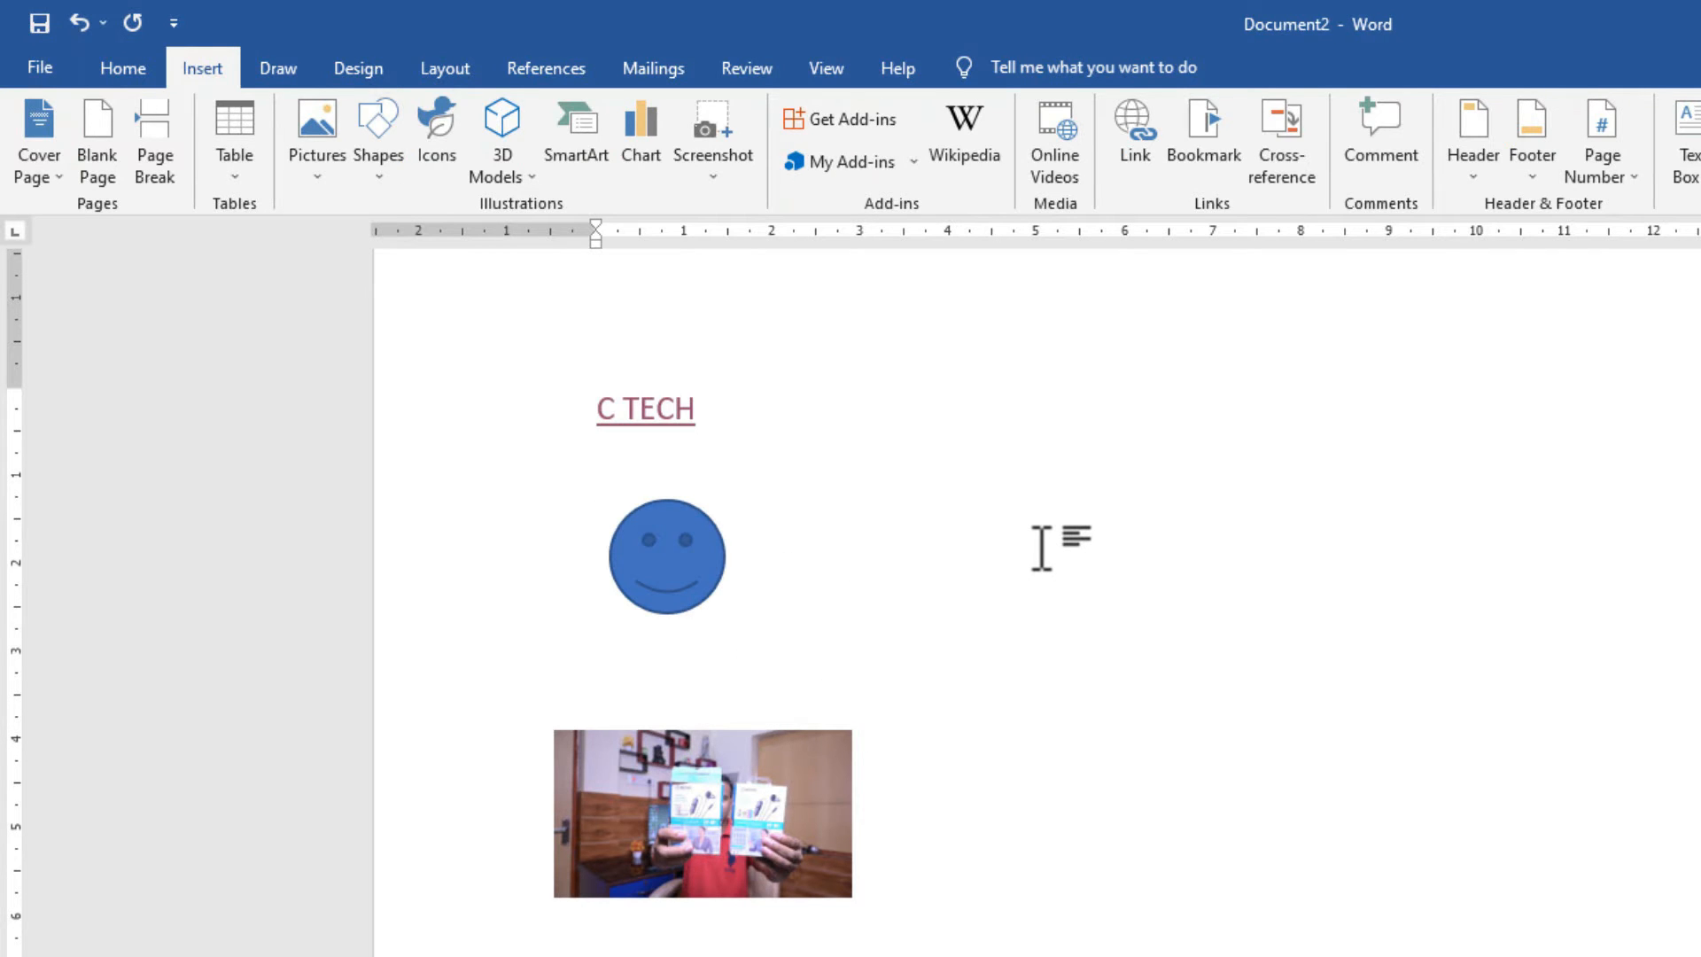
left_click(1311, 649)
mouse_move(661, 551)
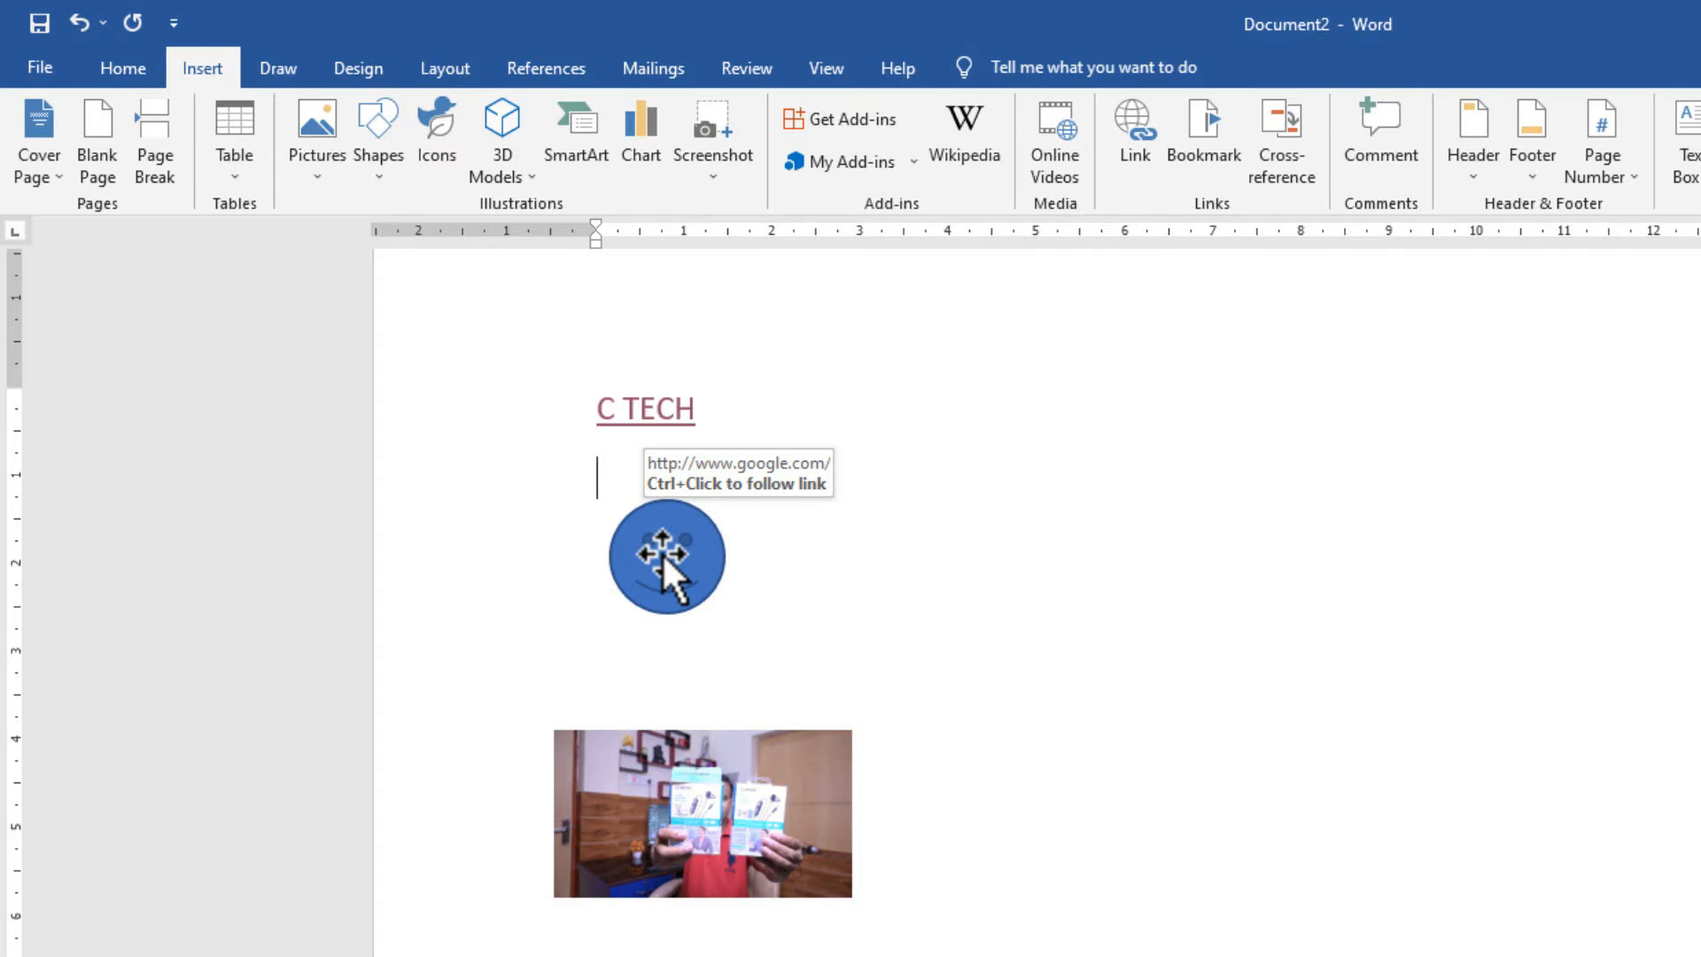
left_click(1134, 775)
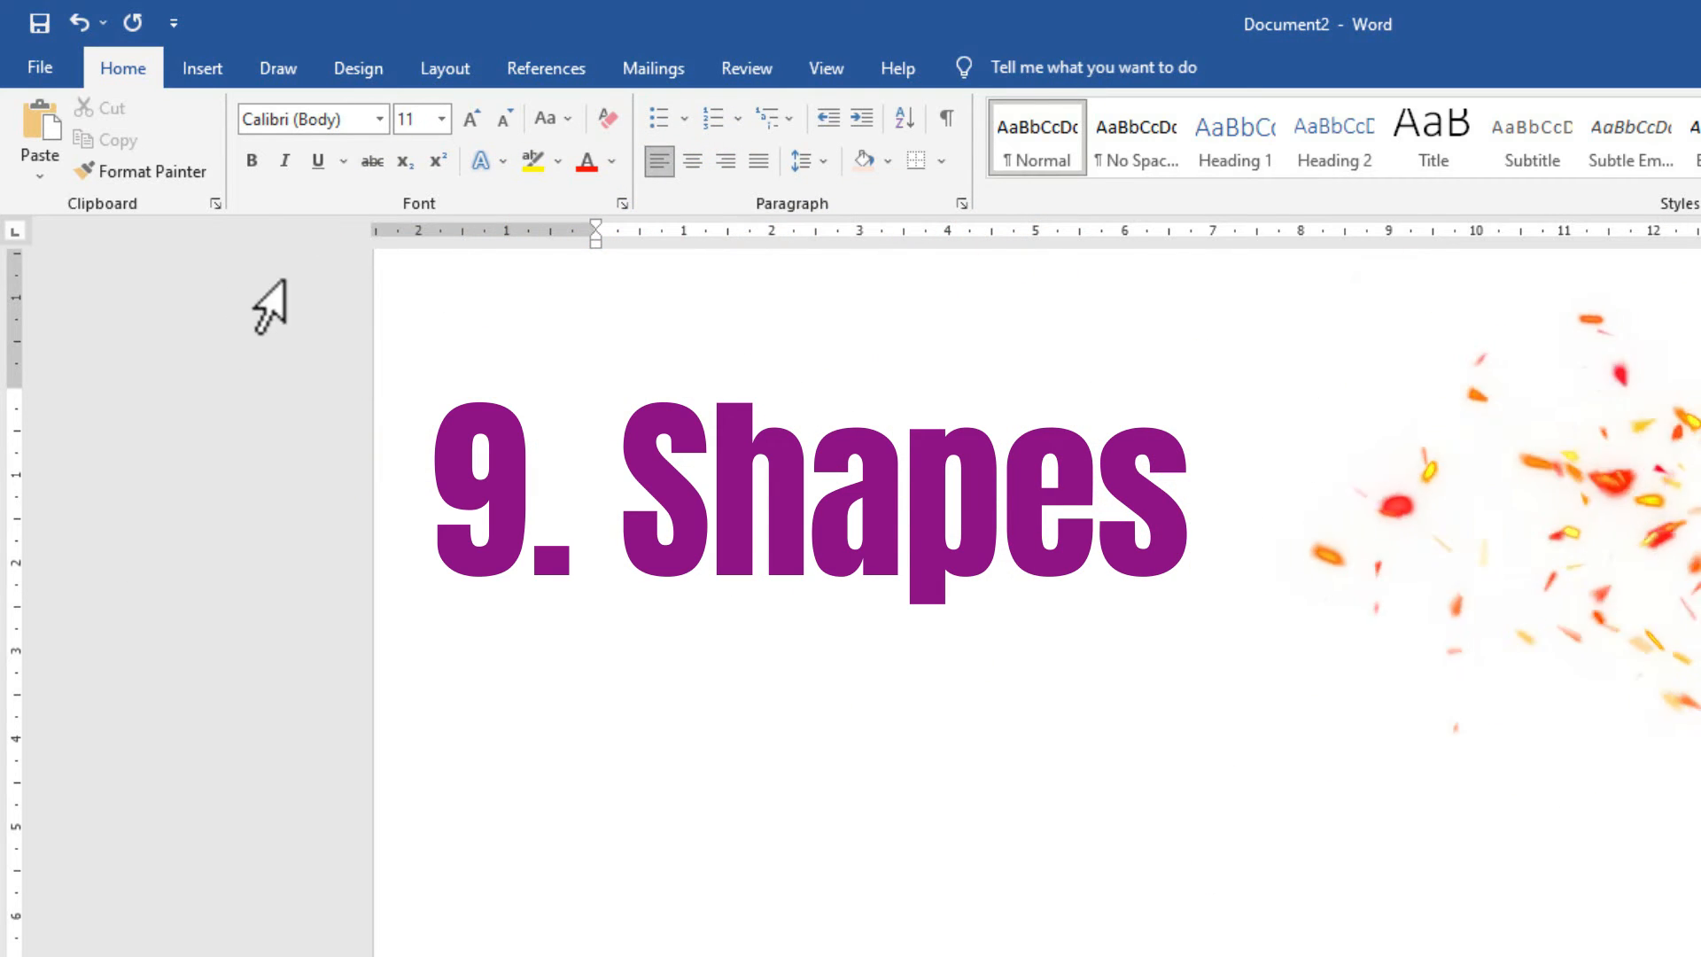
Draw a large Basic Shapes heart on the page and move it slightly lower.
left_click(209, 72)
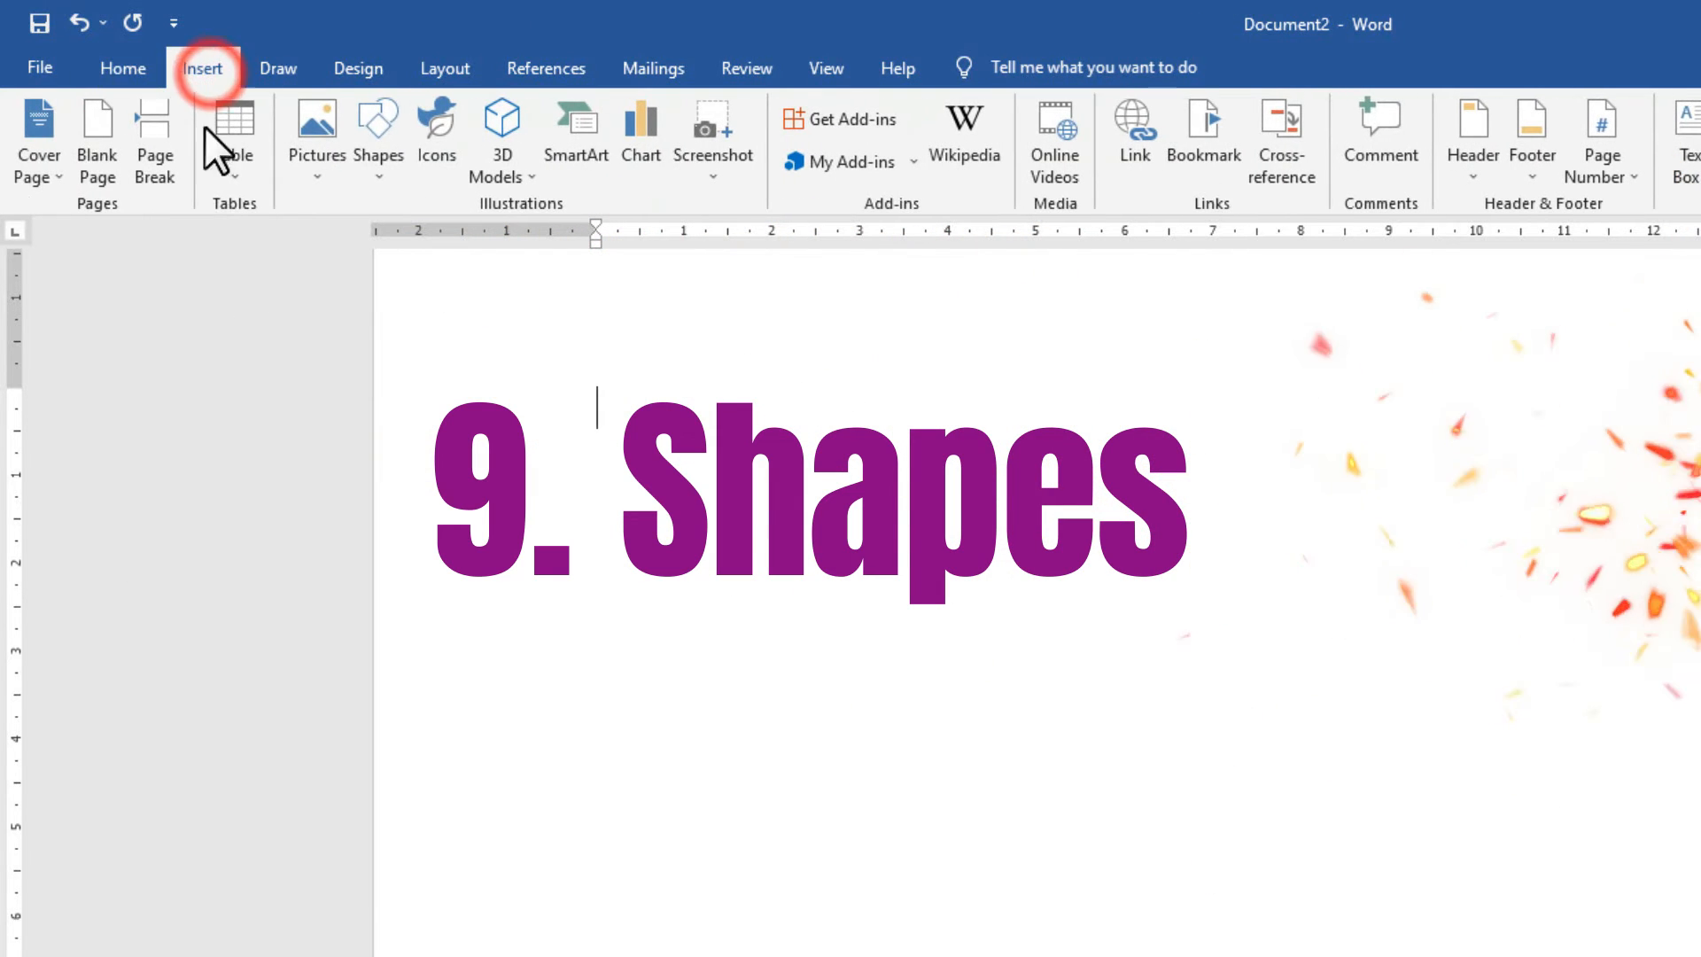
left_click(386, 167)
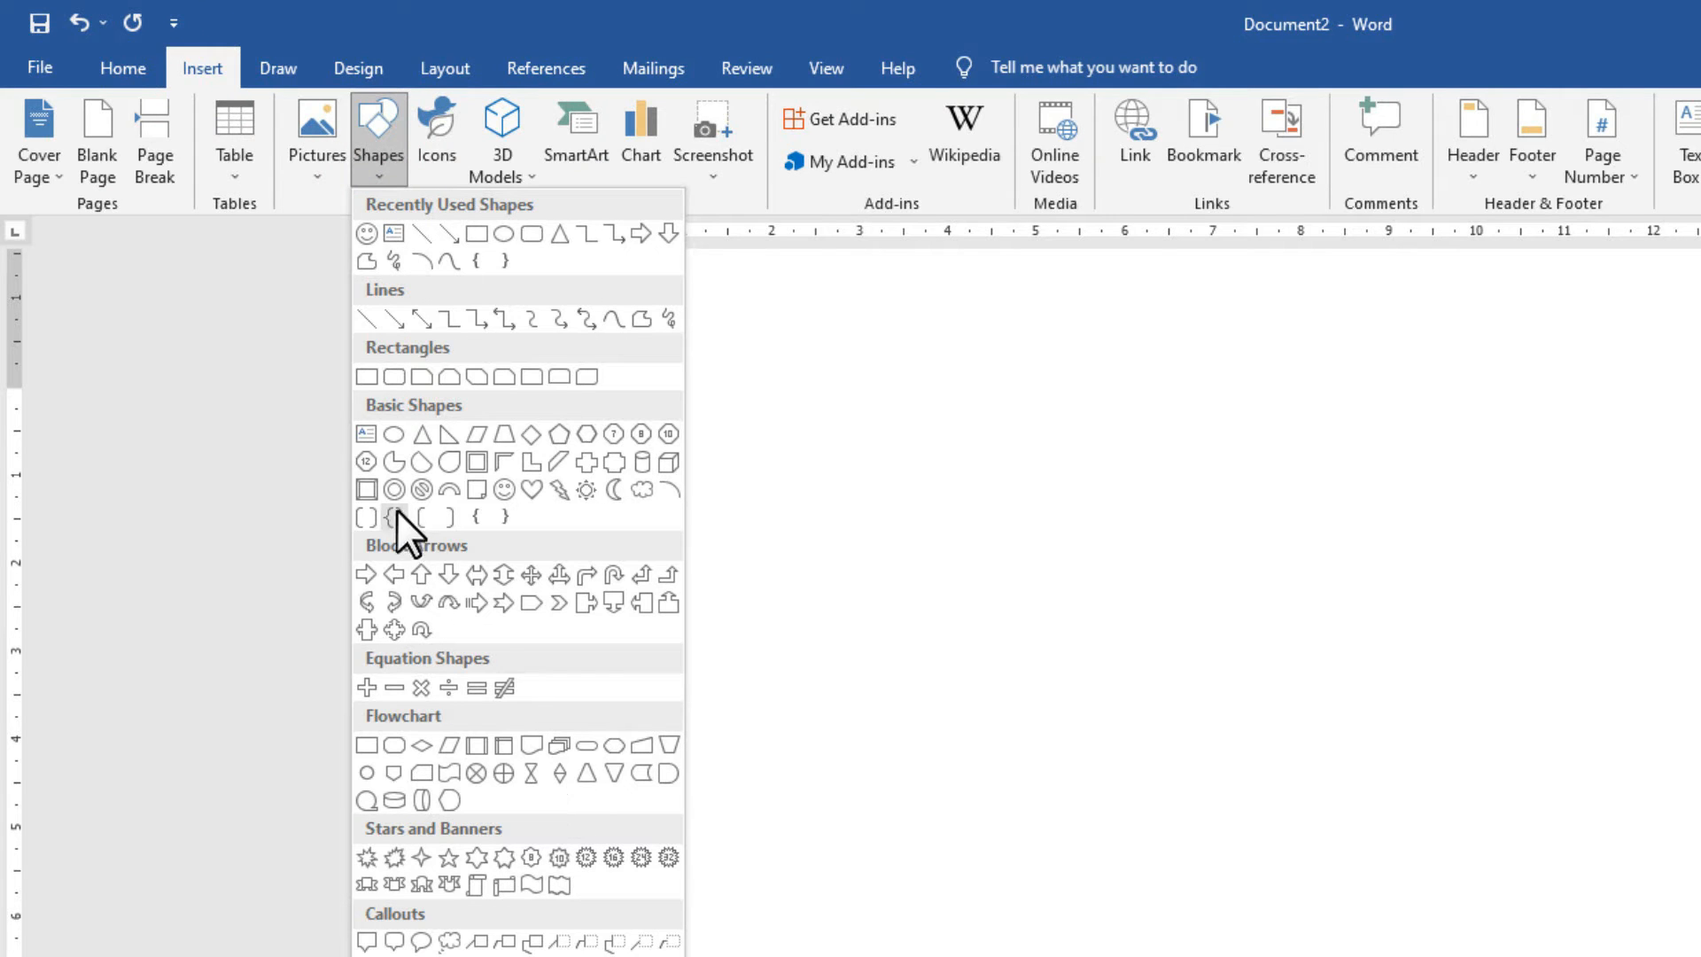
left_click(530, 489)
left_click_drag(624, 353, 1076, 788)
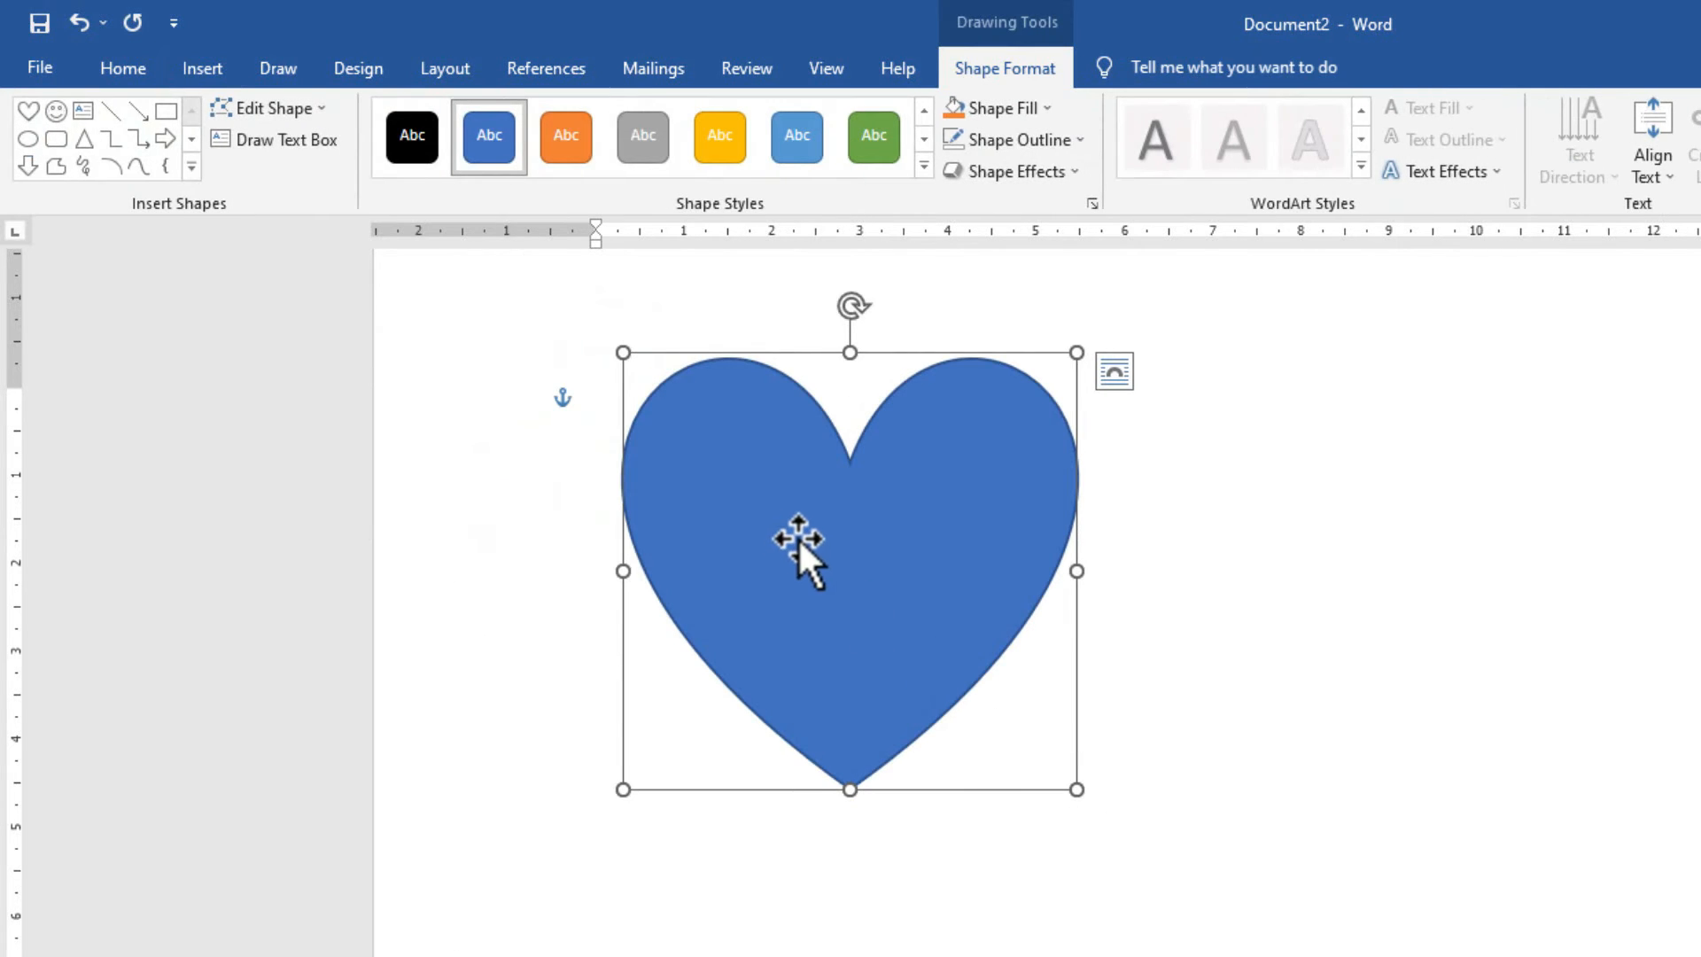
left_click_drag(798, 536, 788, 571)
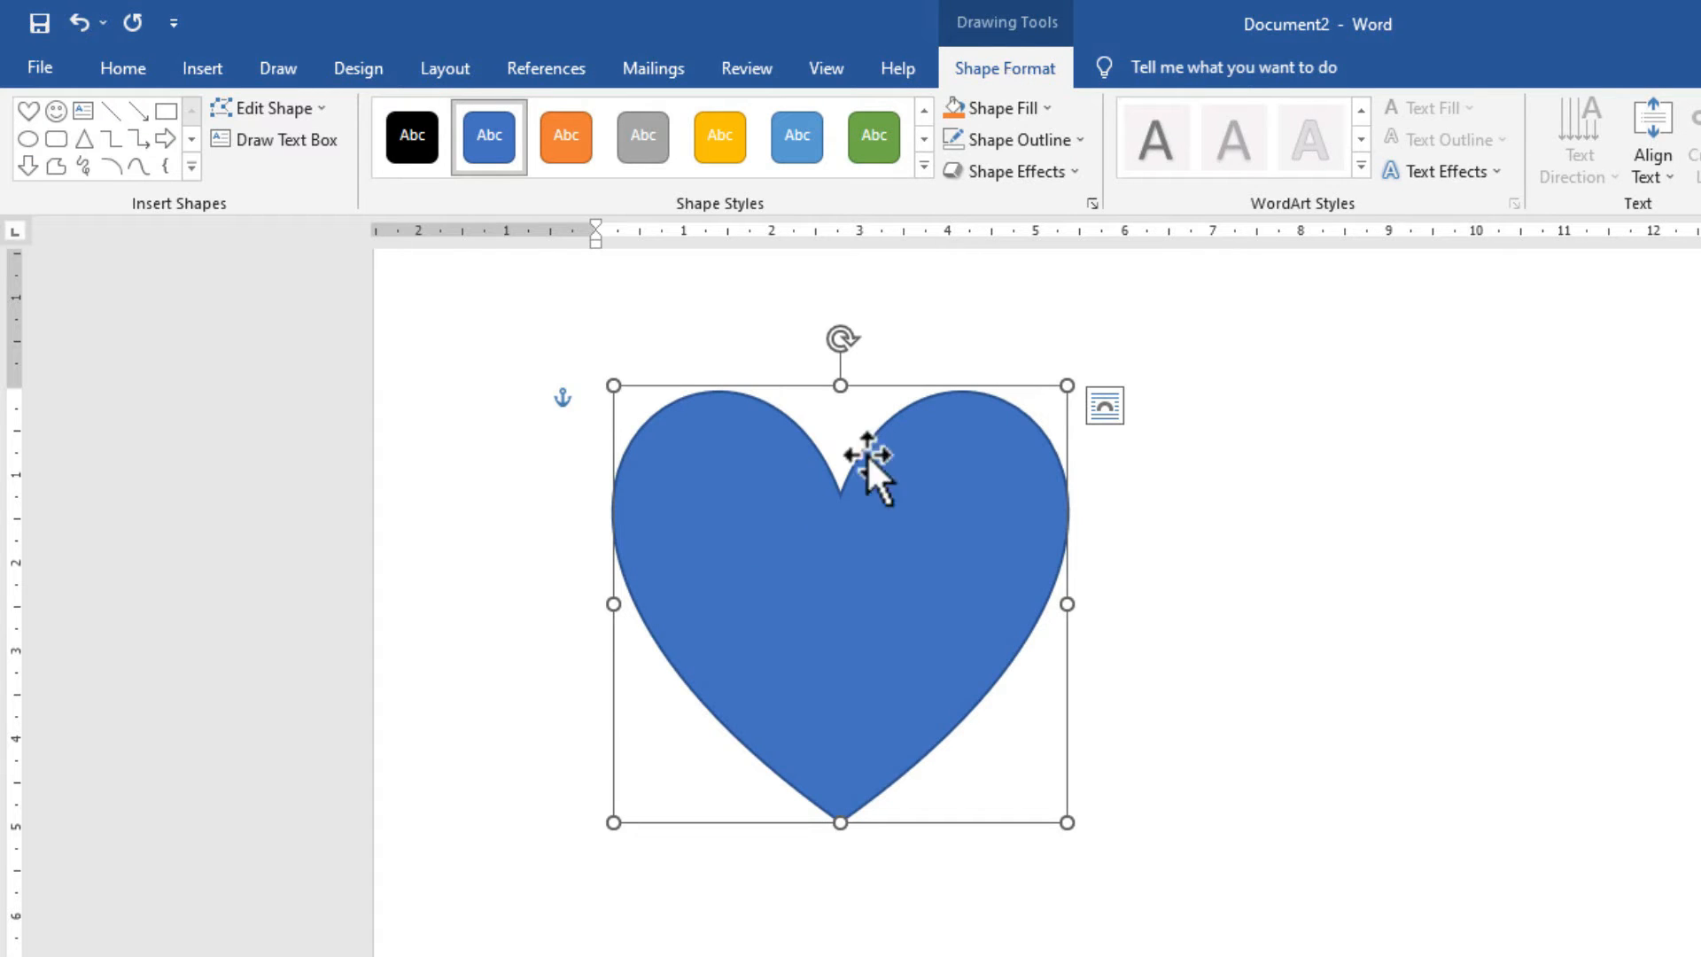
Give the heart a solid red fill and bring up the Picture fill choices.
left_click(827, 540)
left_click(1009, 106)
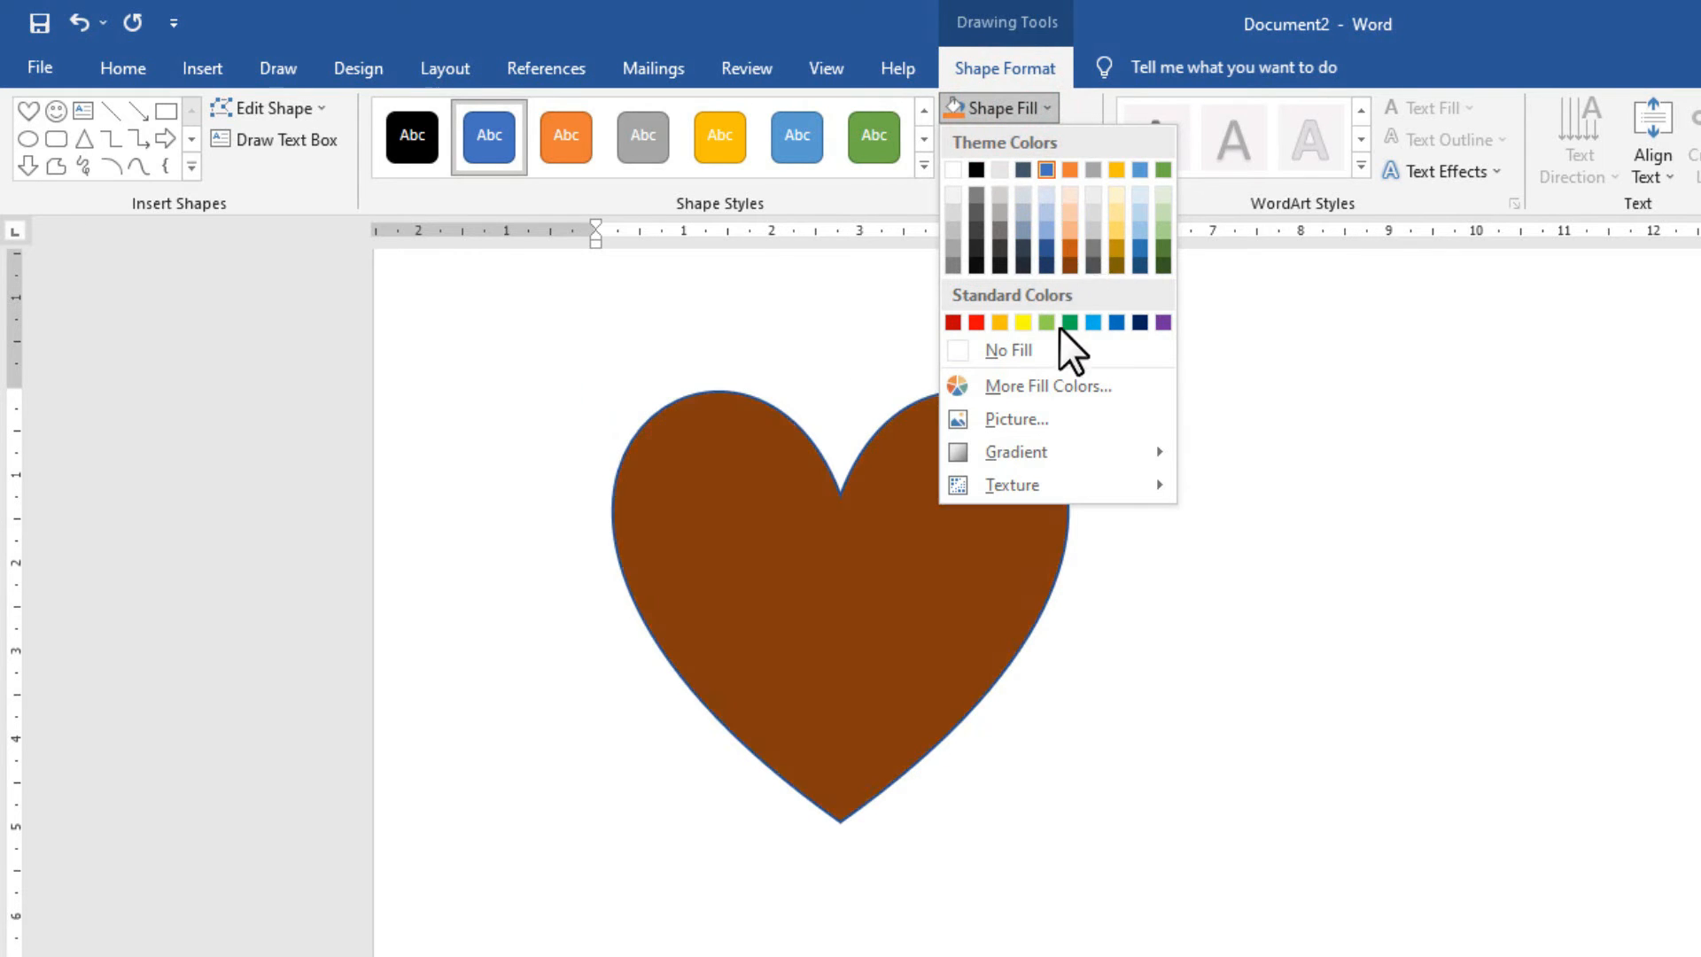
left_click(976, 323)
left_click(992, 108)
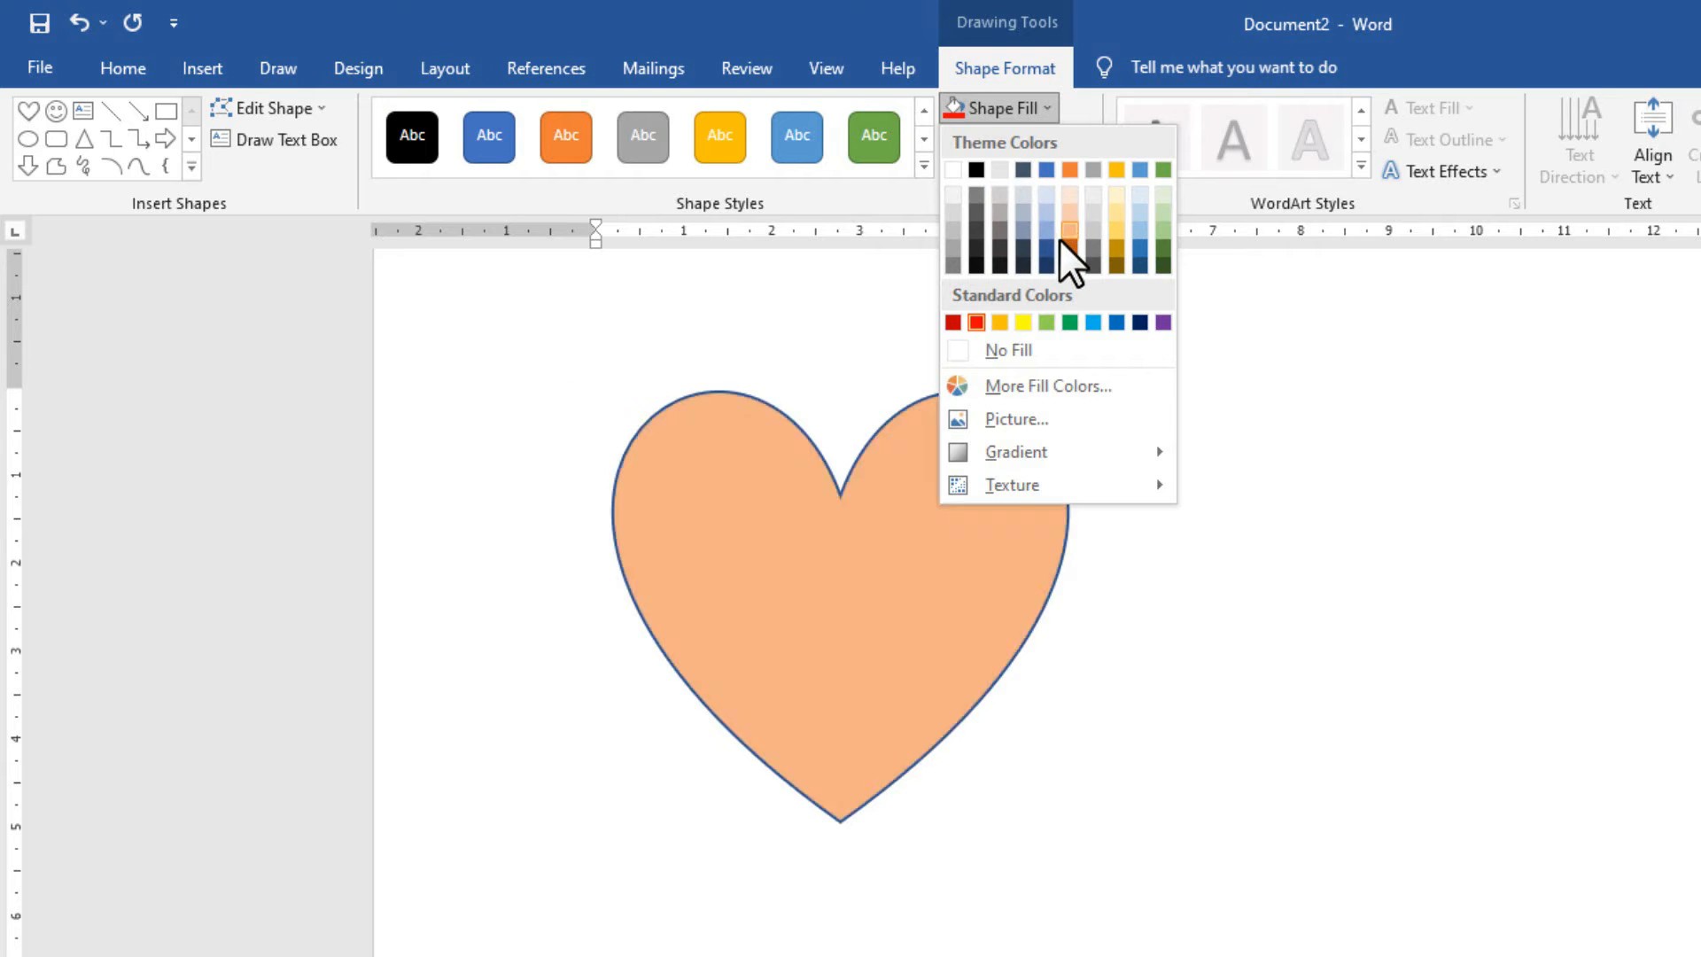
left_click(1040, 416)
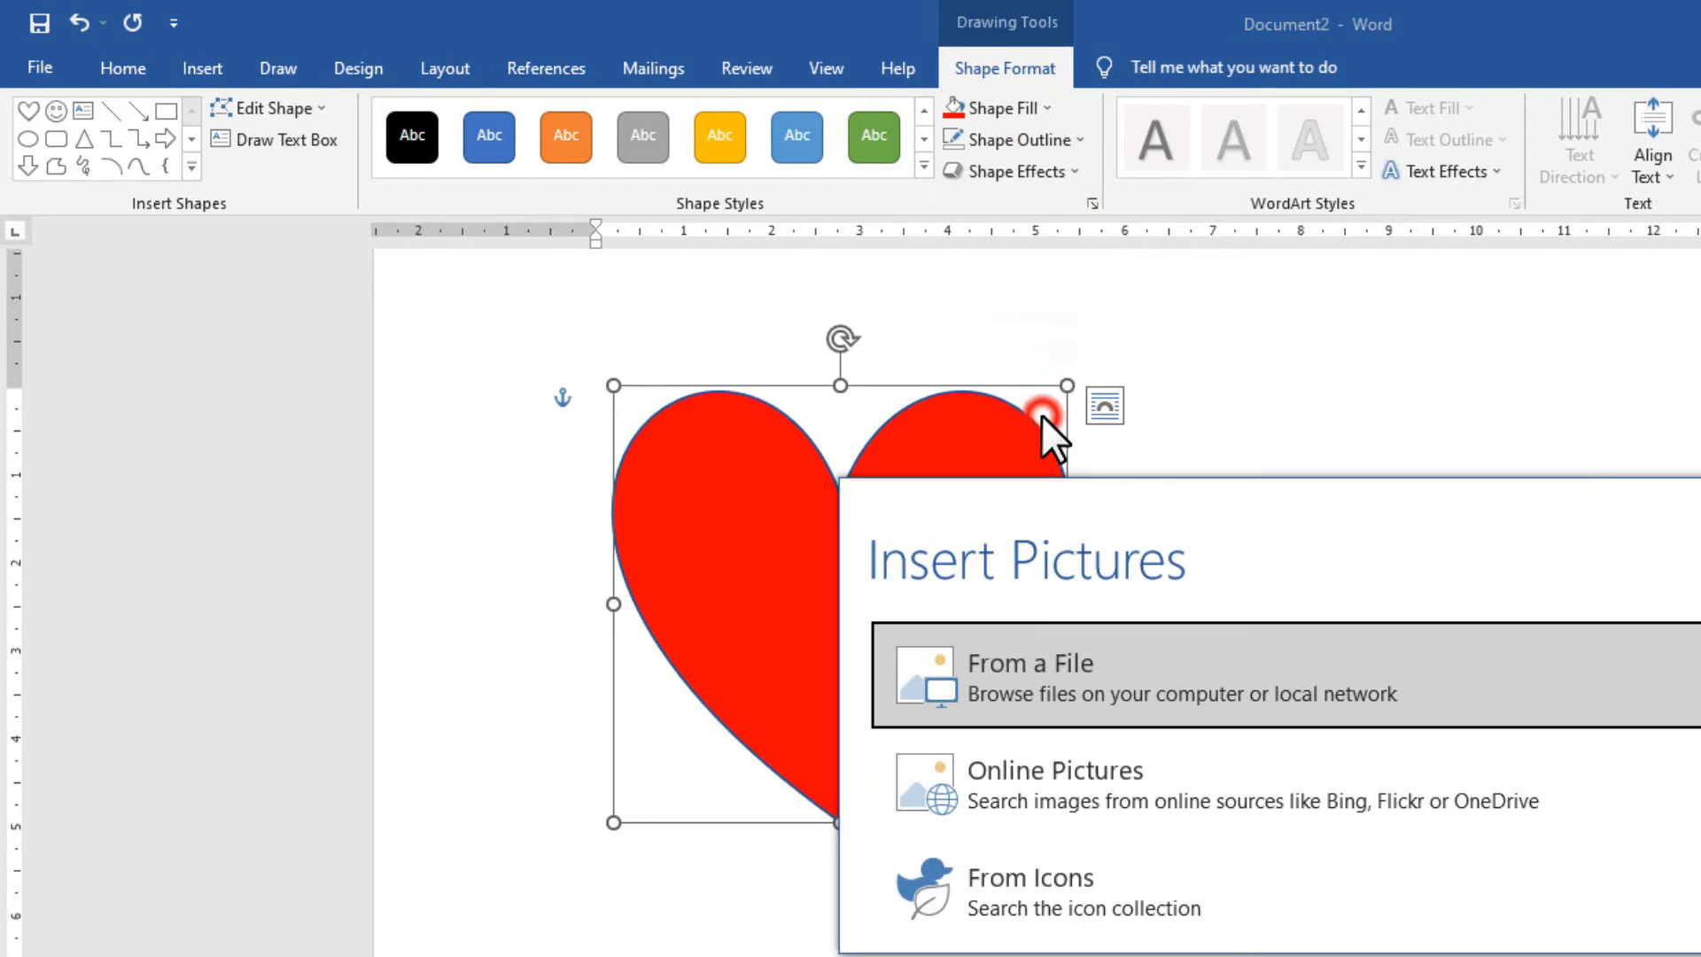
Fill the heart with a photo from file, then replace it with the vlcsnap snapshot.
left_click(1116, 696)
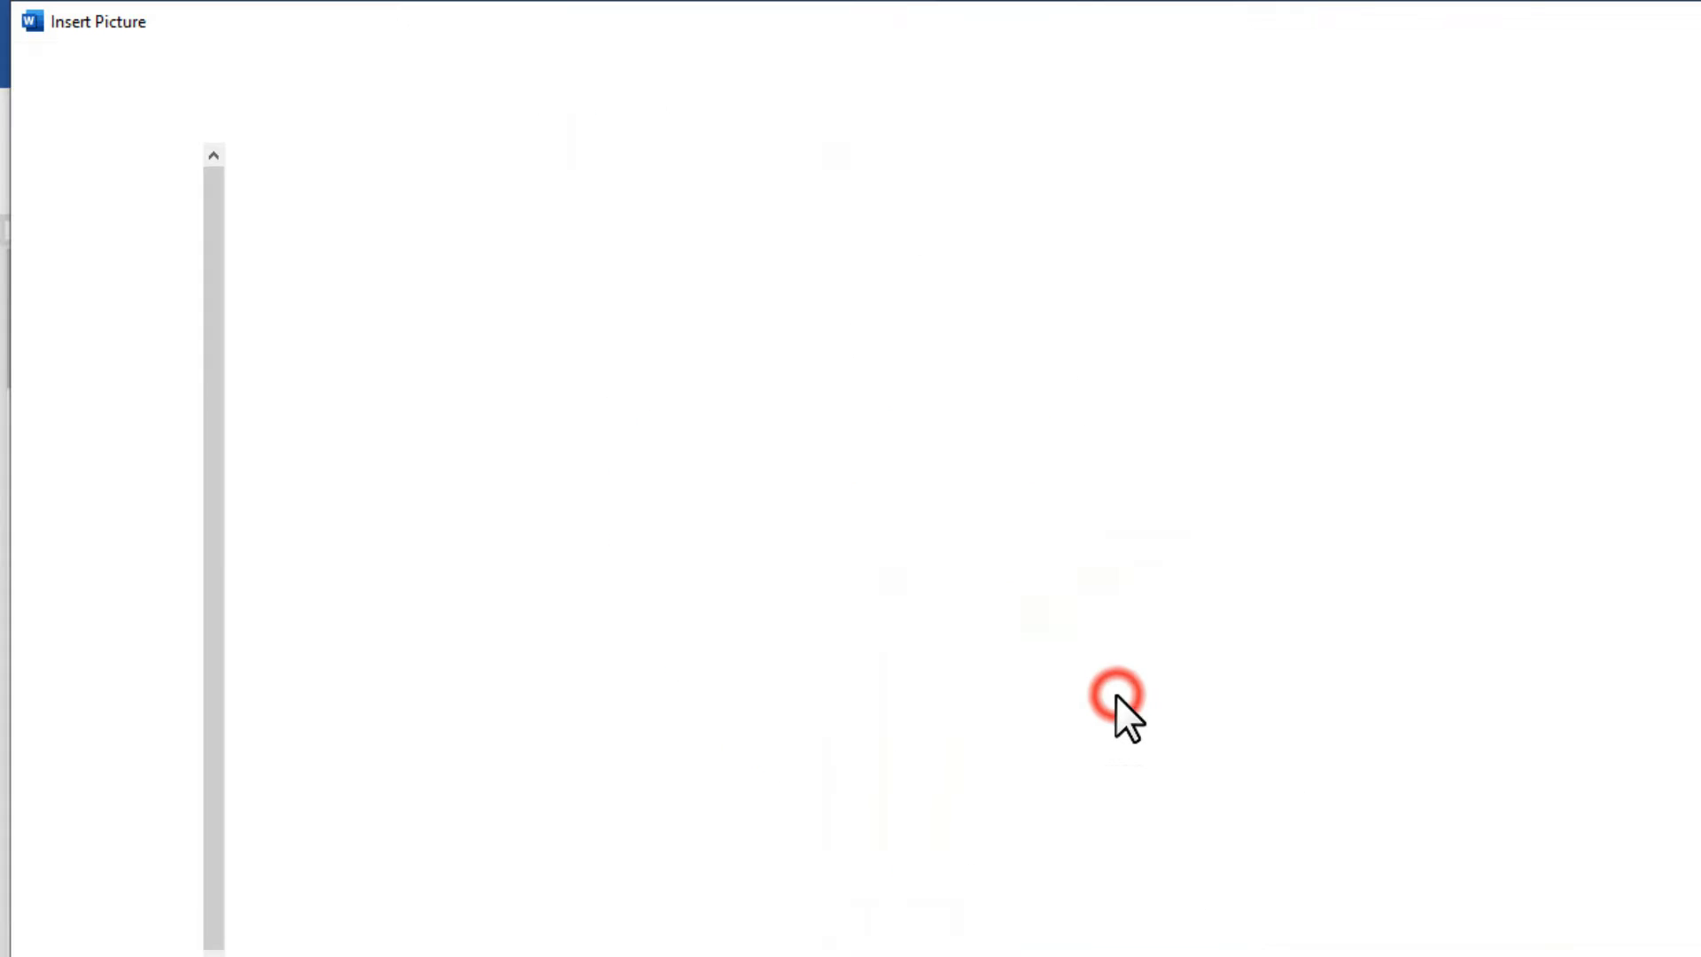
double_click(1692, 251)
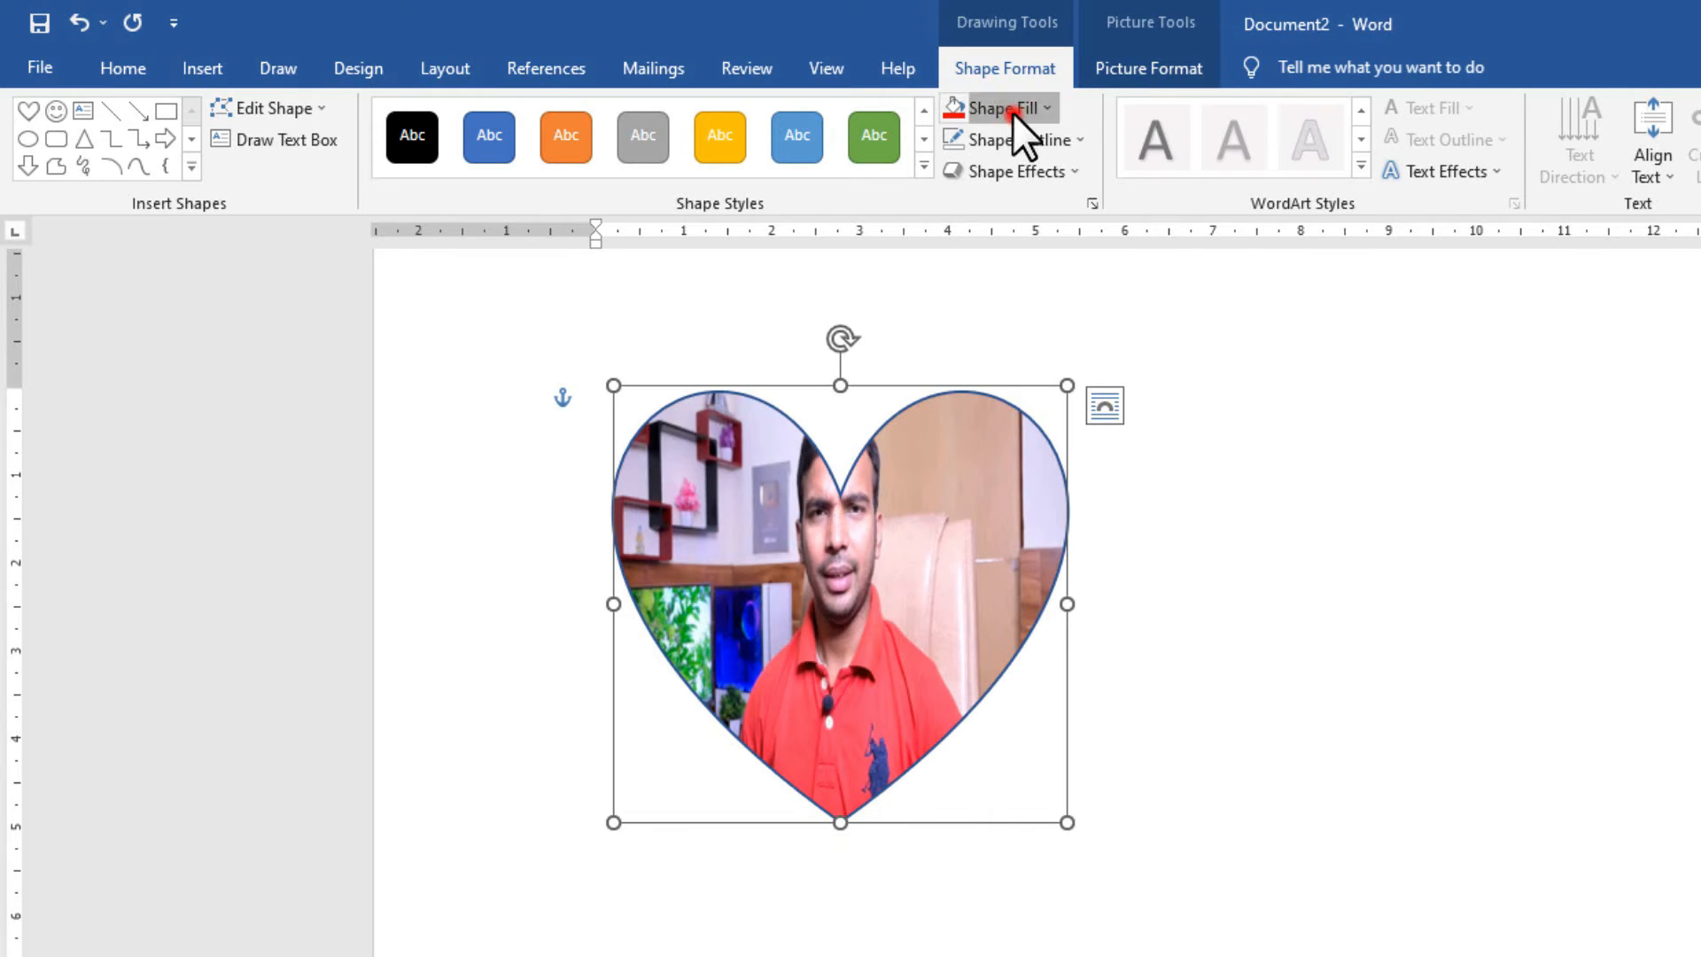
left_click(1012, 110)
left_click(1075, 404)
left_click(1046, 696)
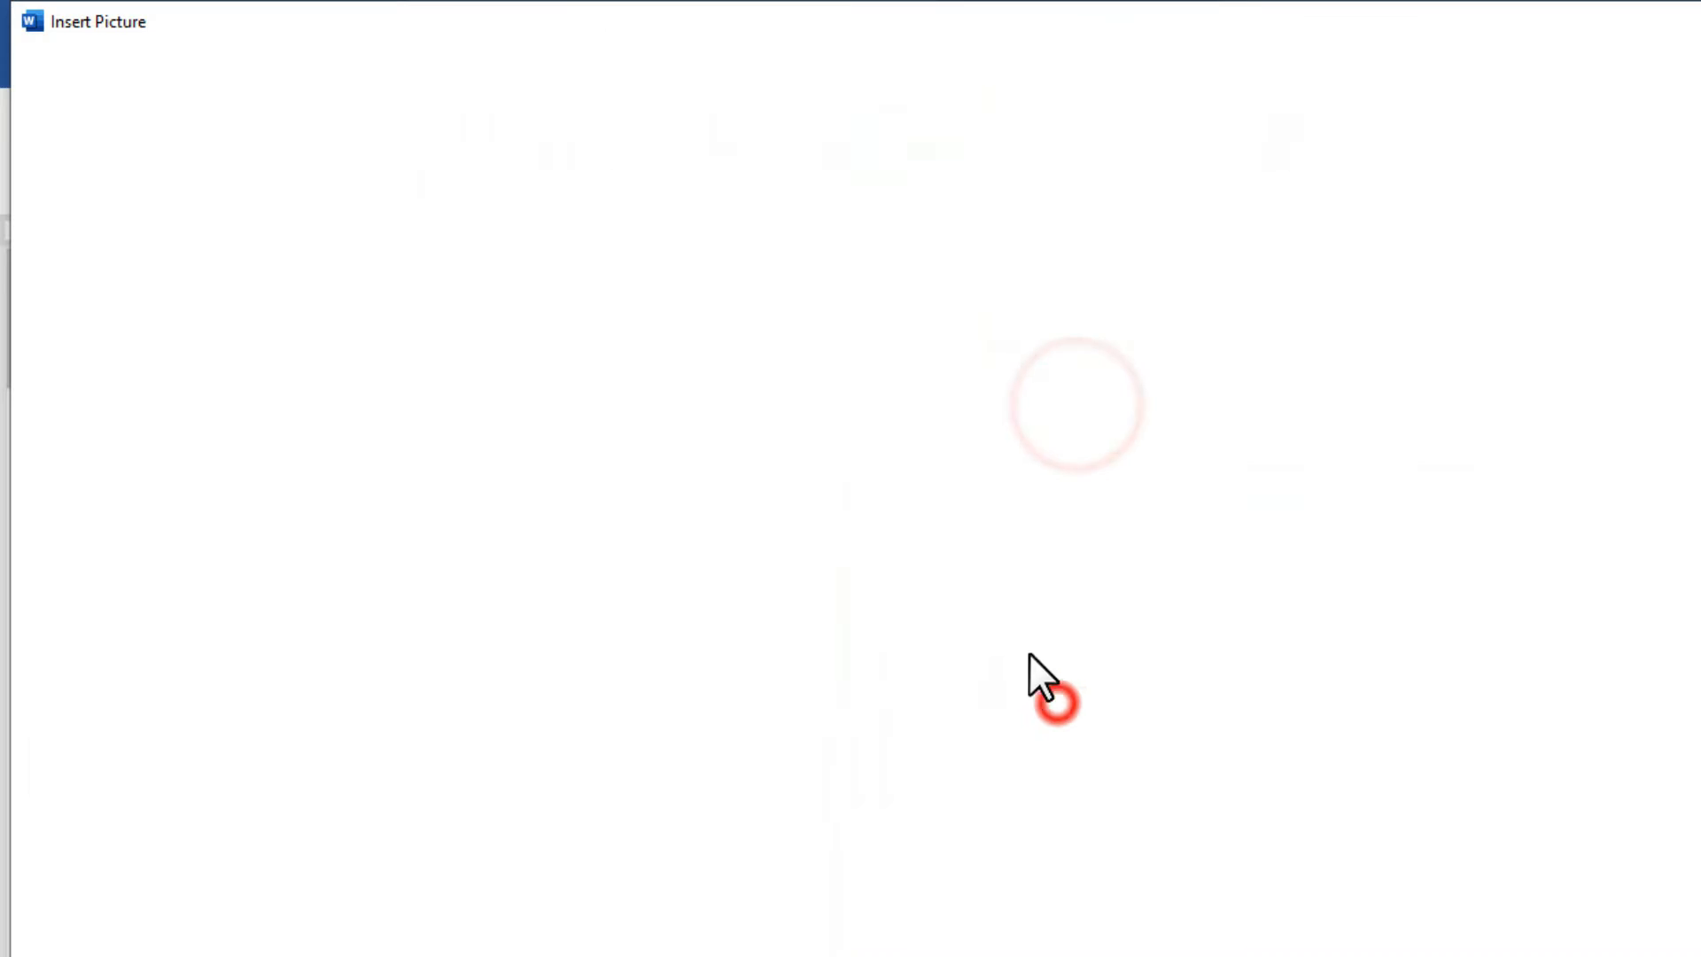
left_click(345, 465)
double_click(346, 465)
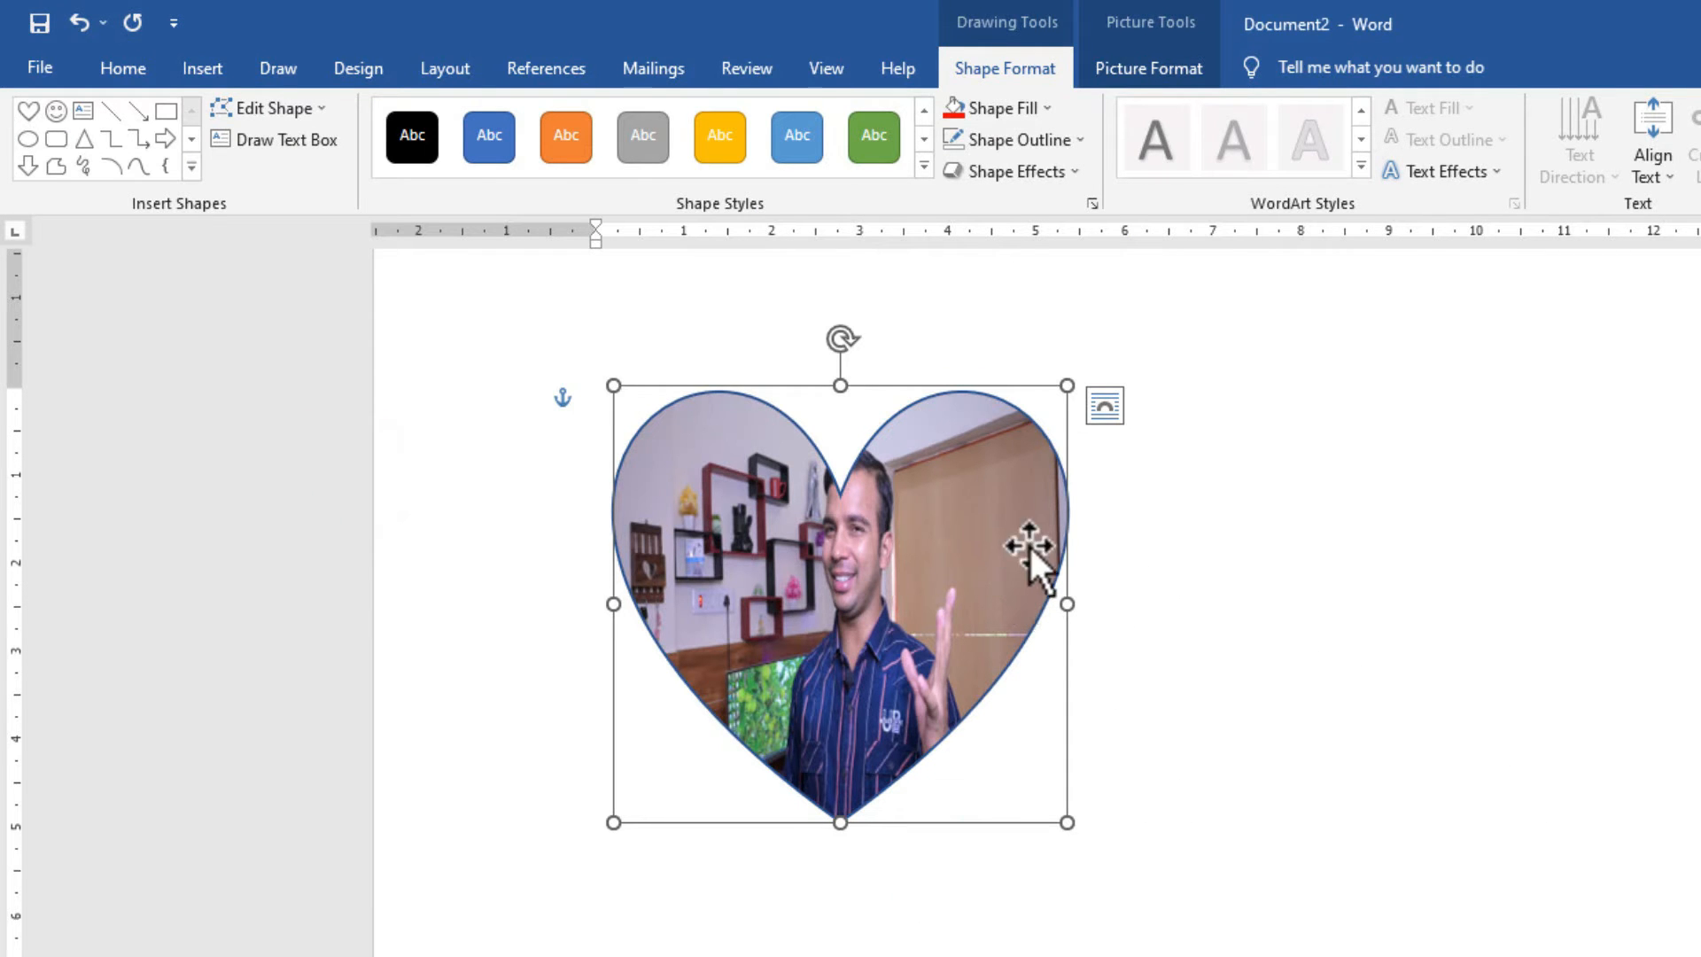
Review the heart's fill options, then start switching it back to solid red.
left_click(1017, 111)
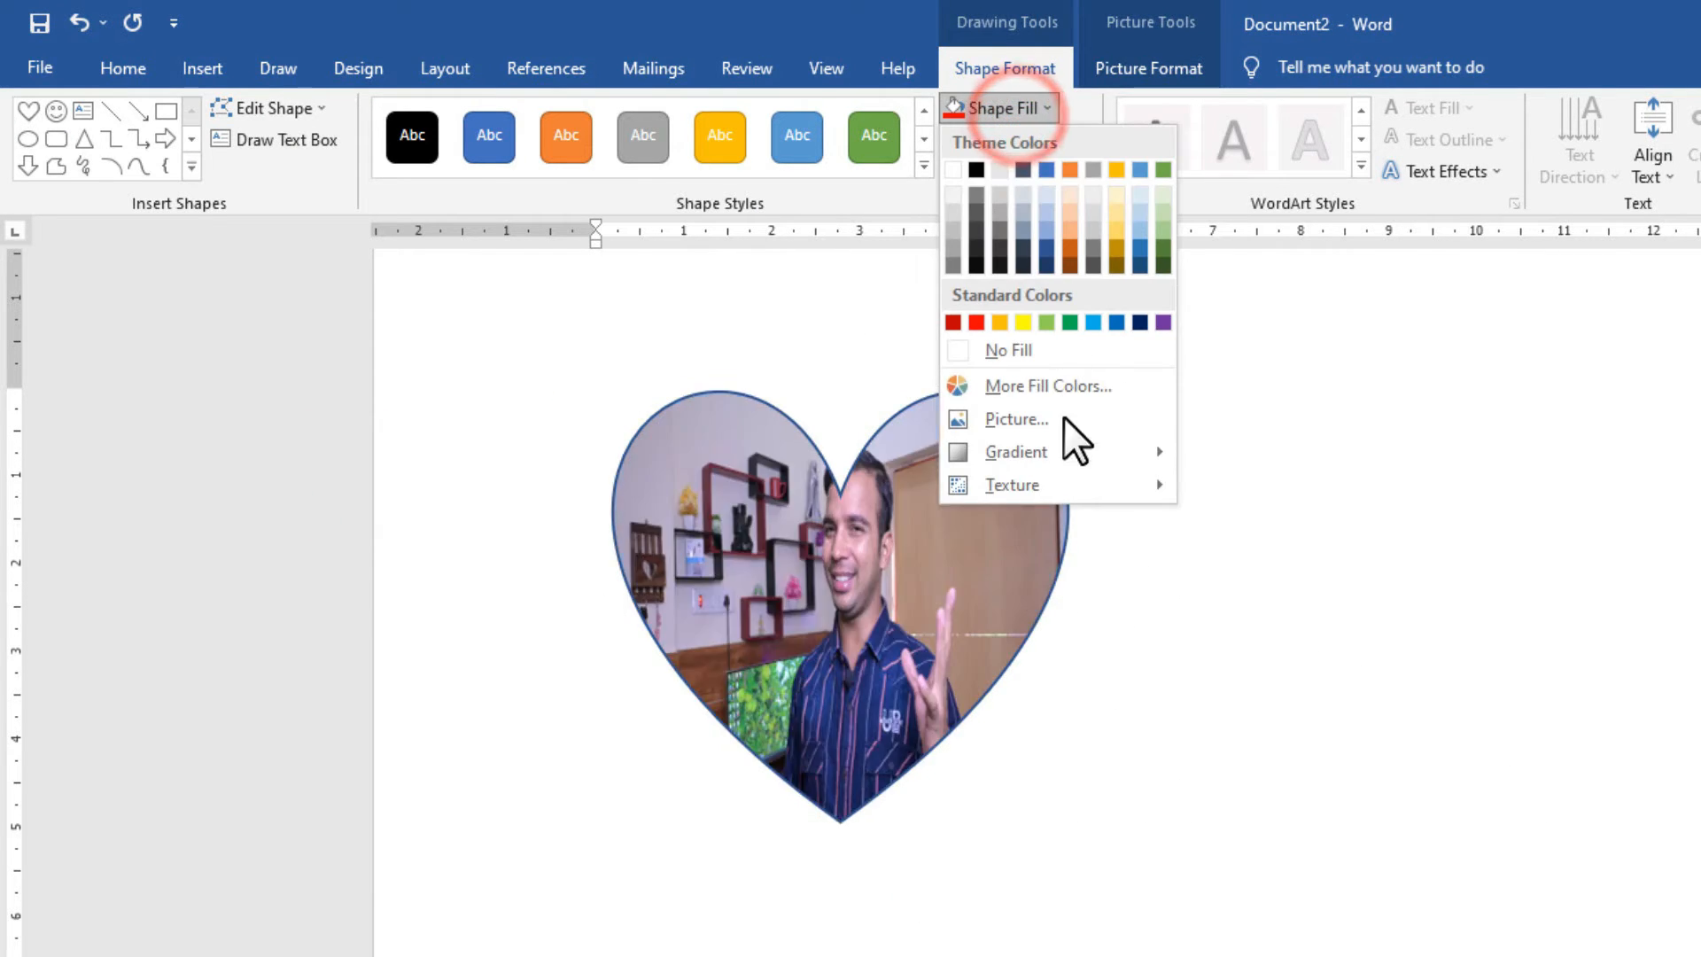
mouse_move(1067, 451)
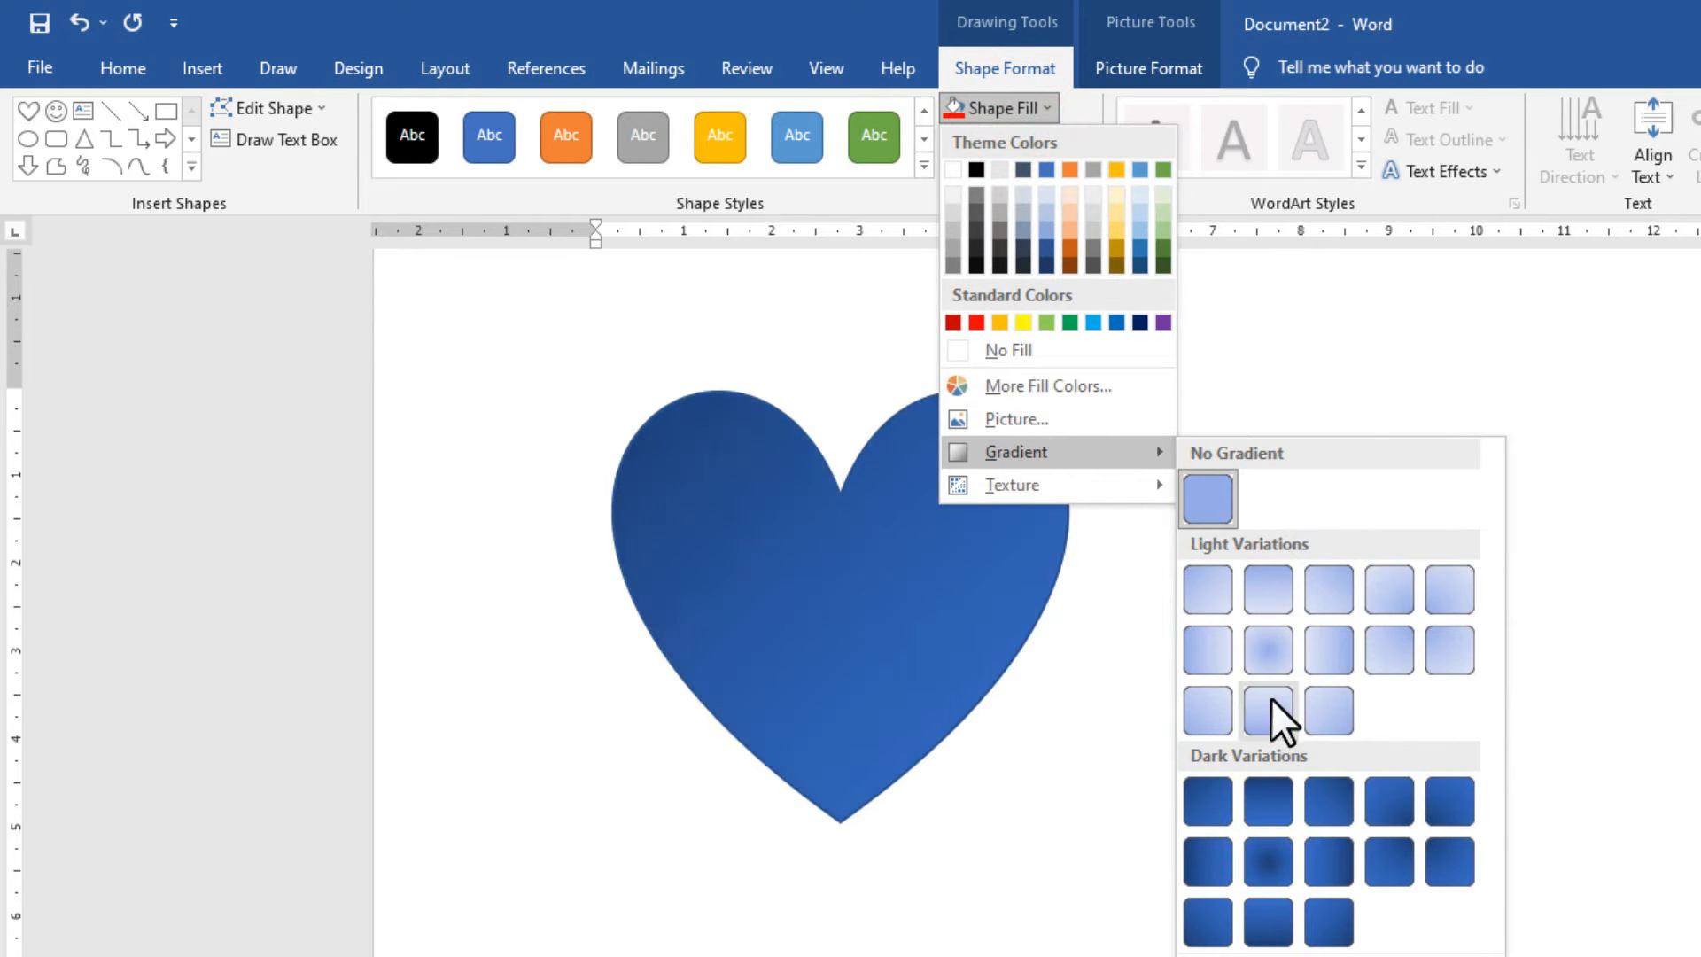
mouse_move(1102, 493)
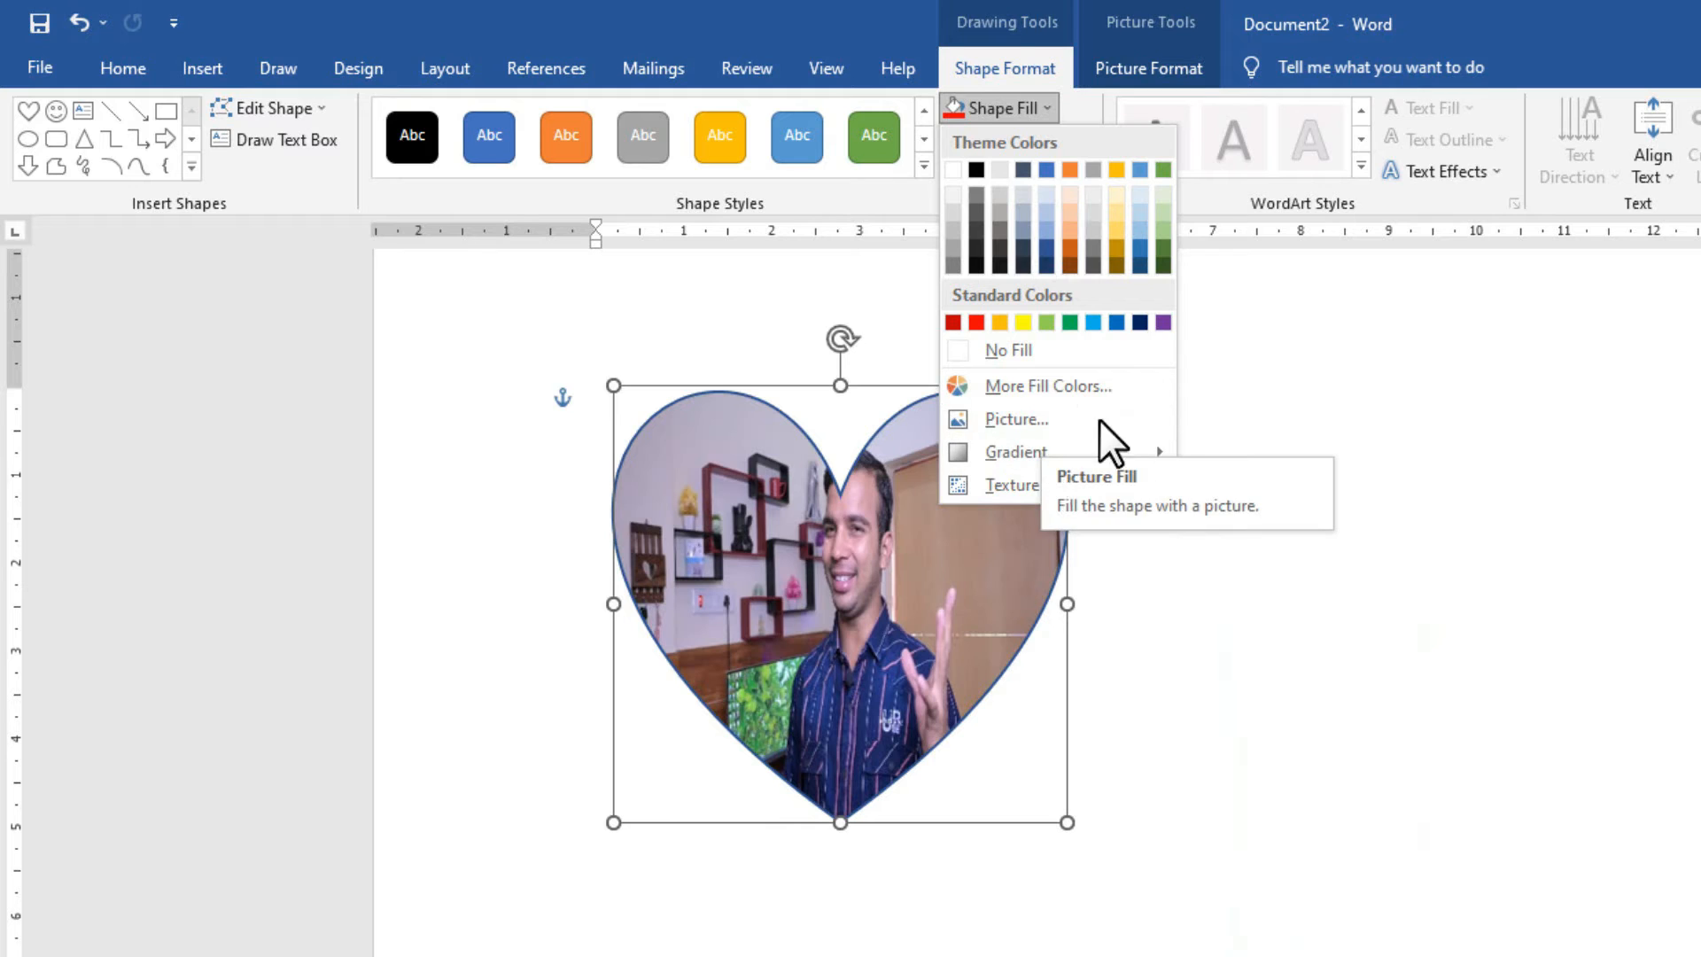
left_click(900, 585)
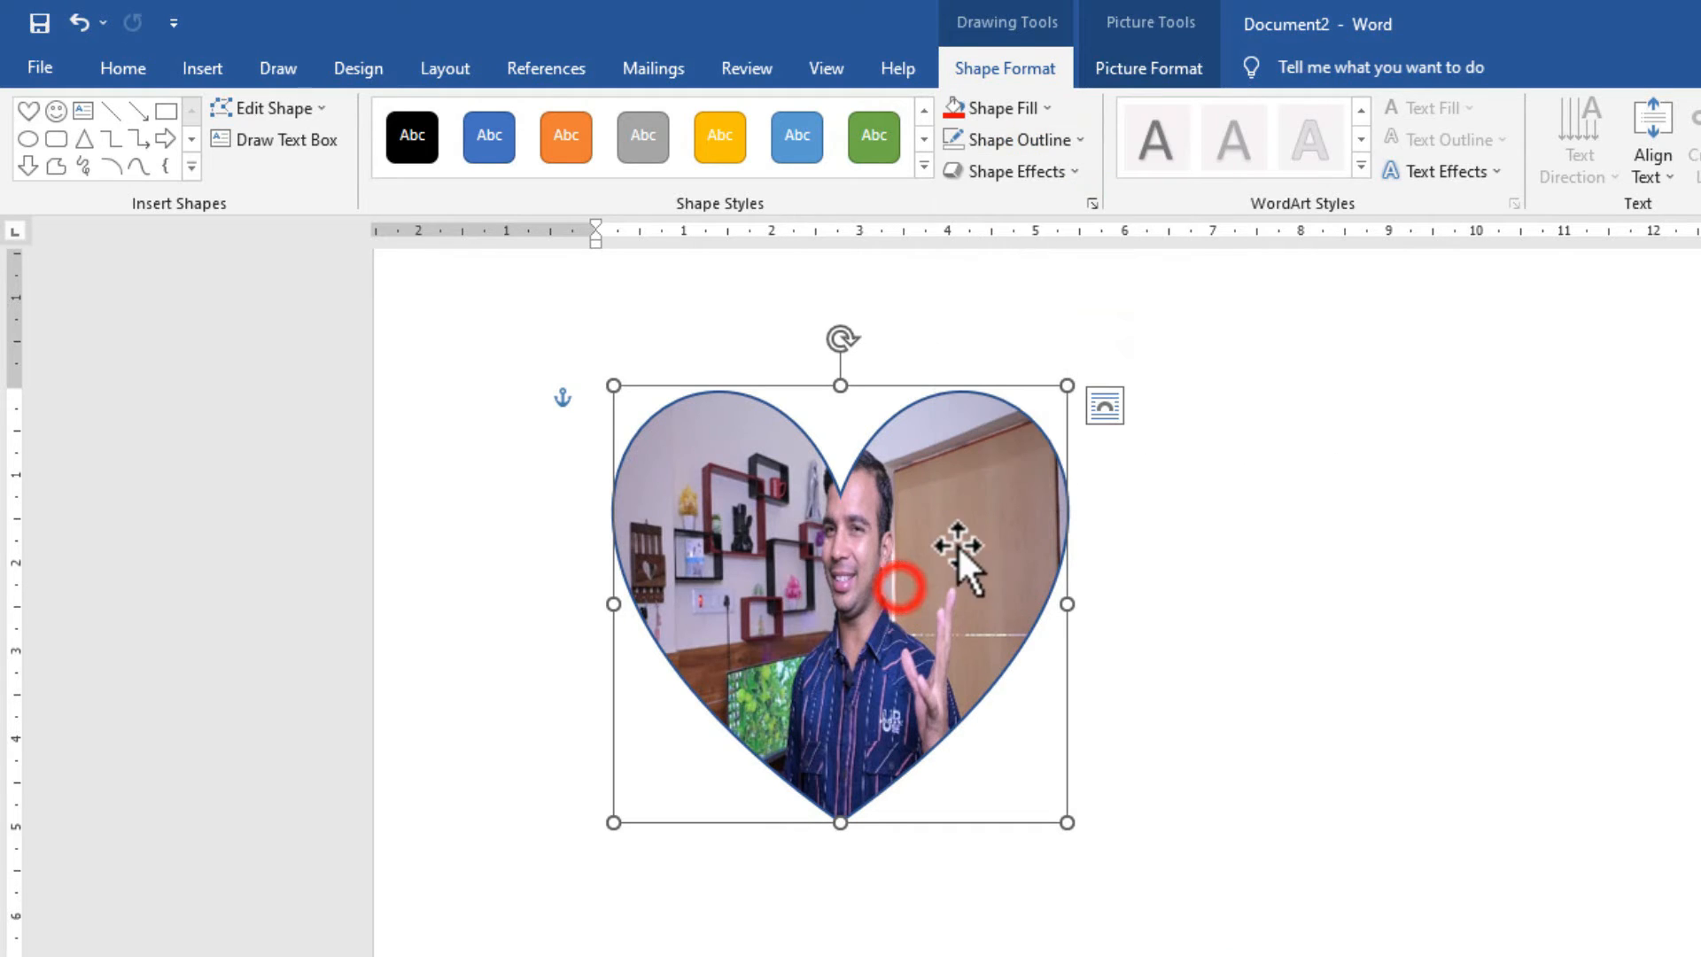
left_click(1003, 107)
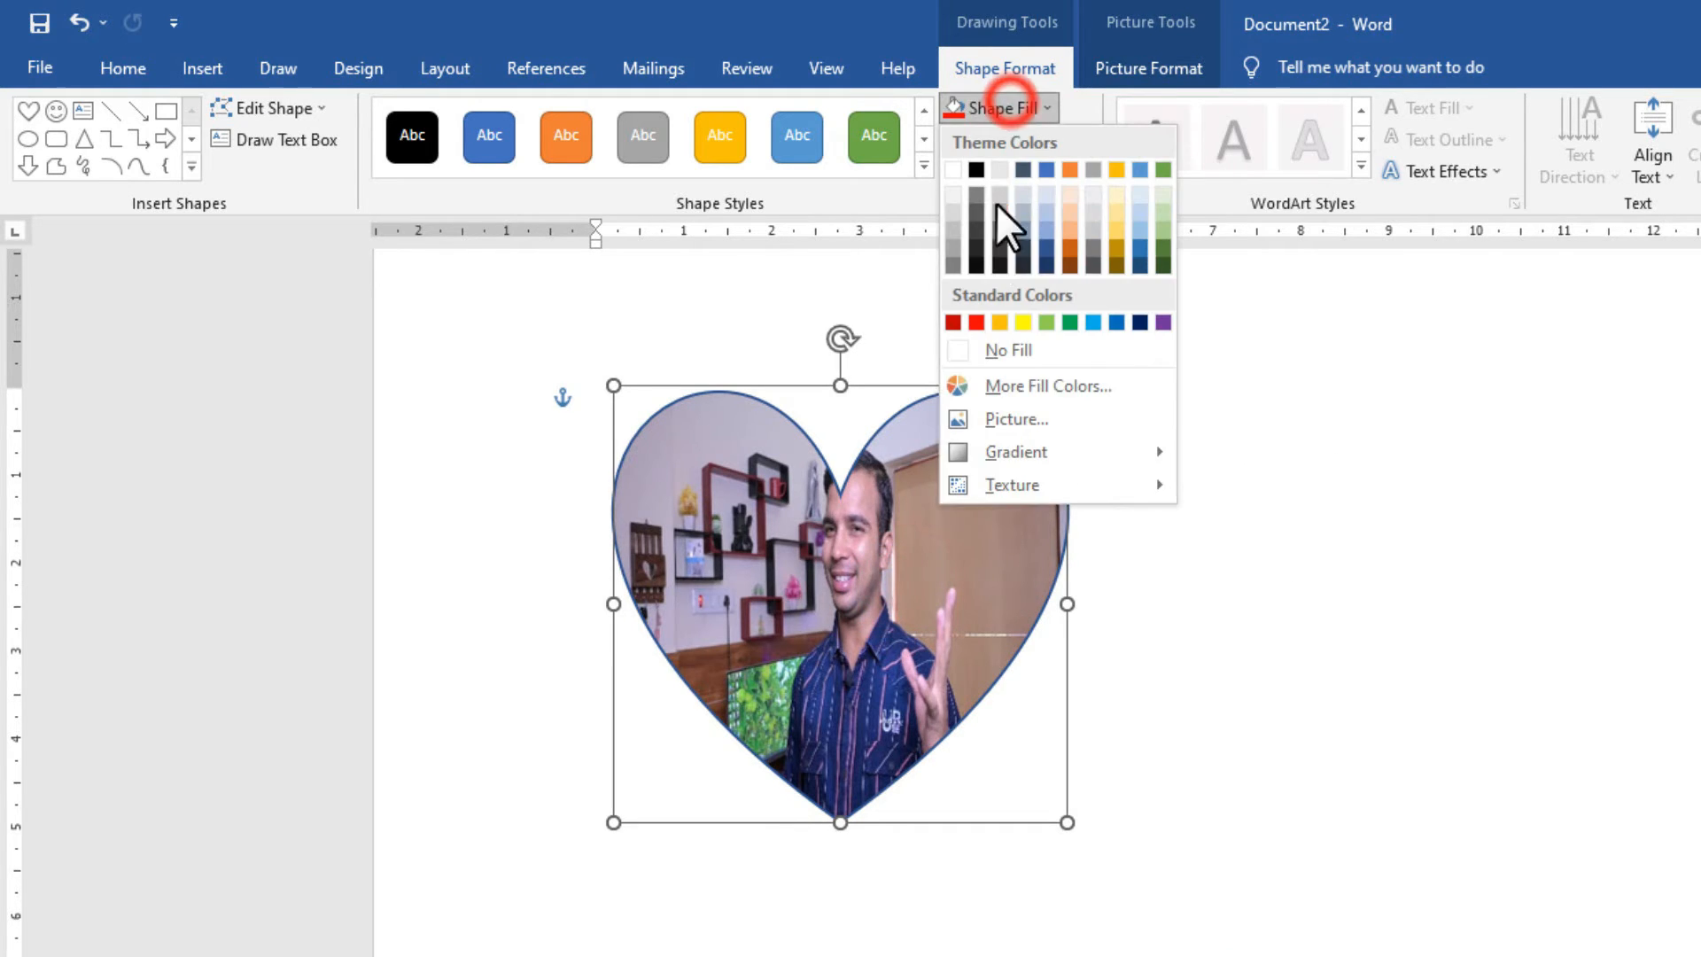
Restore the heart's standard red fill and give it a black square-dot outline.
left_click(980, 323)
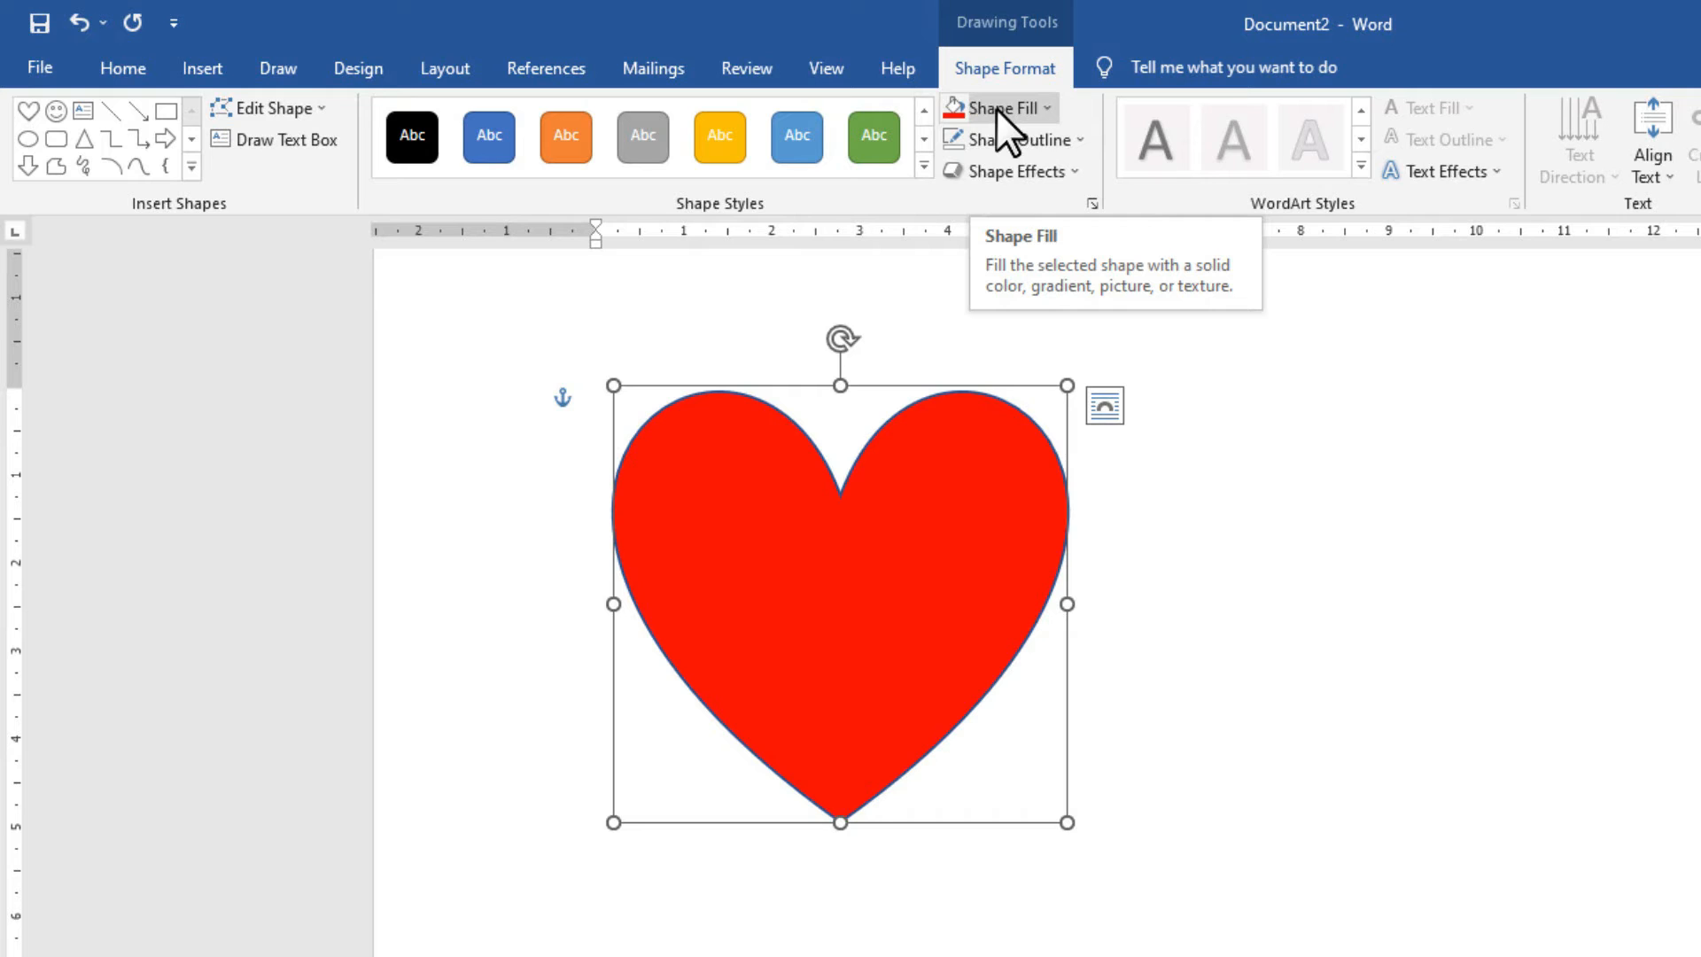
left_click(1003, 143)
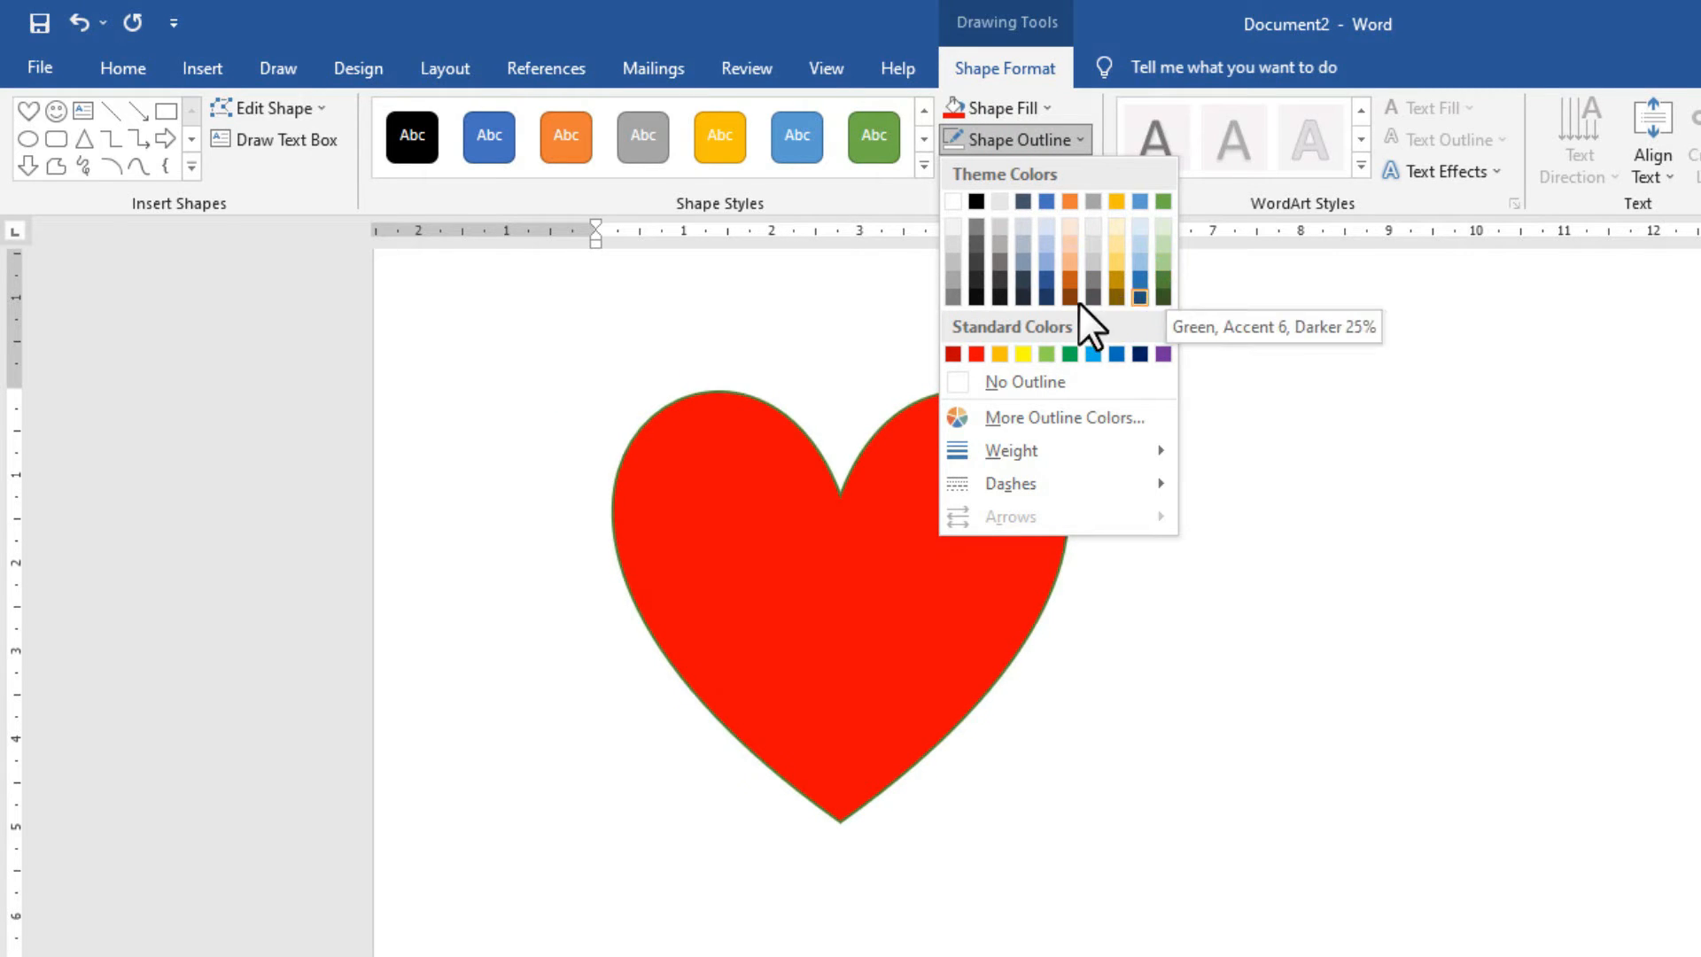
left_click(977, 200)
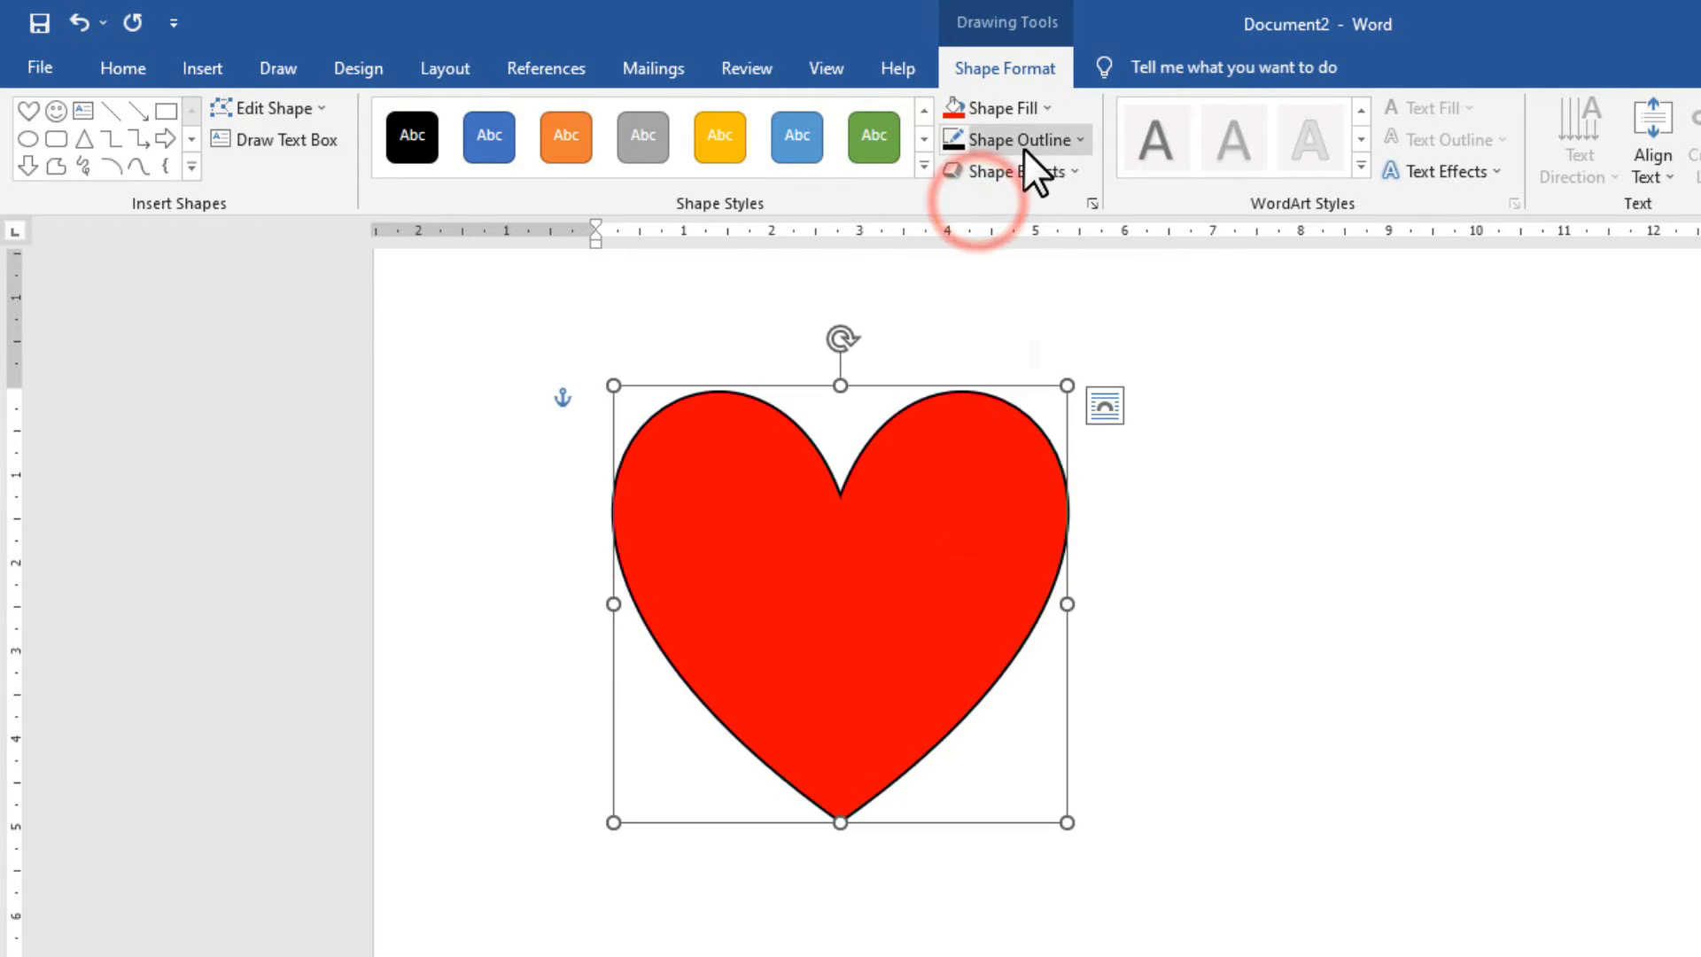
left_click(1025, 149)
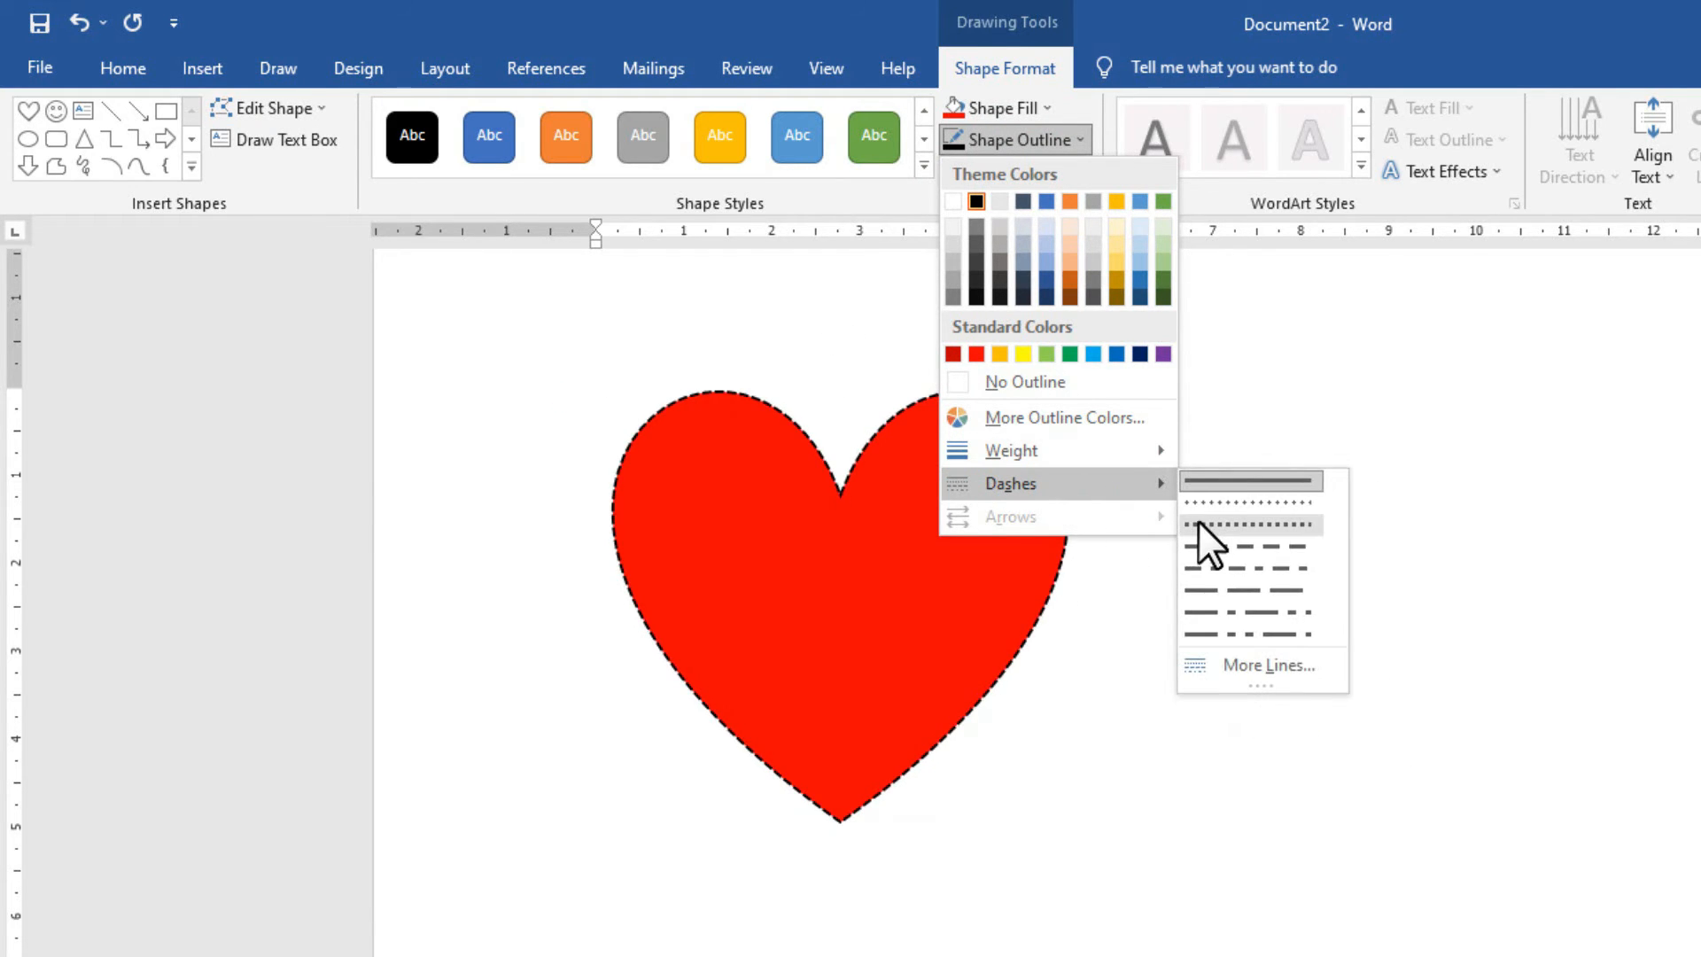
left_click(1203, 522)
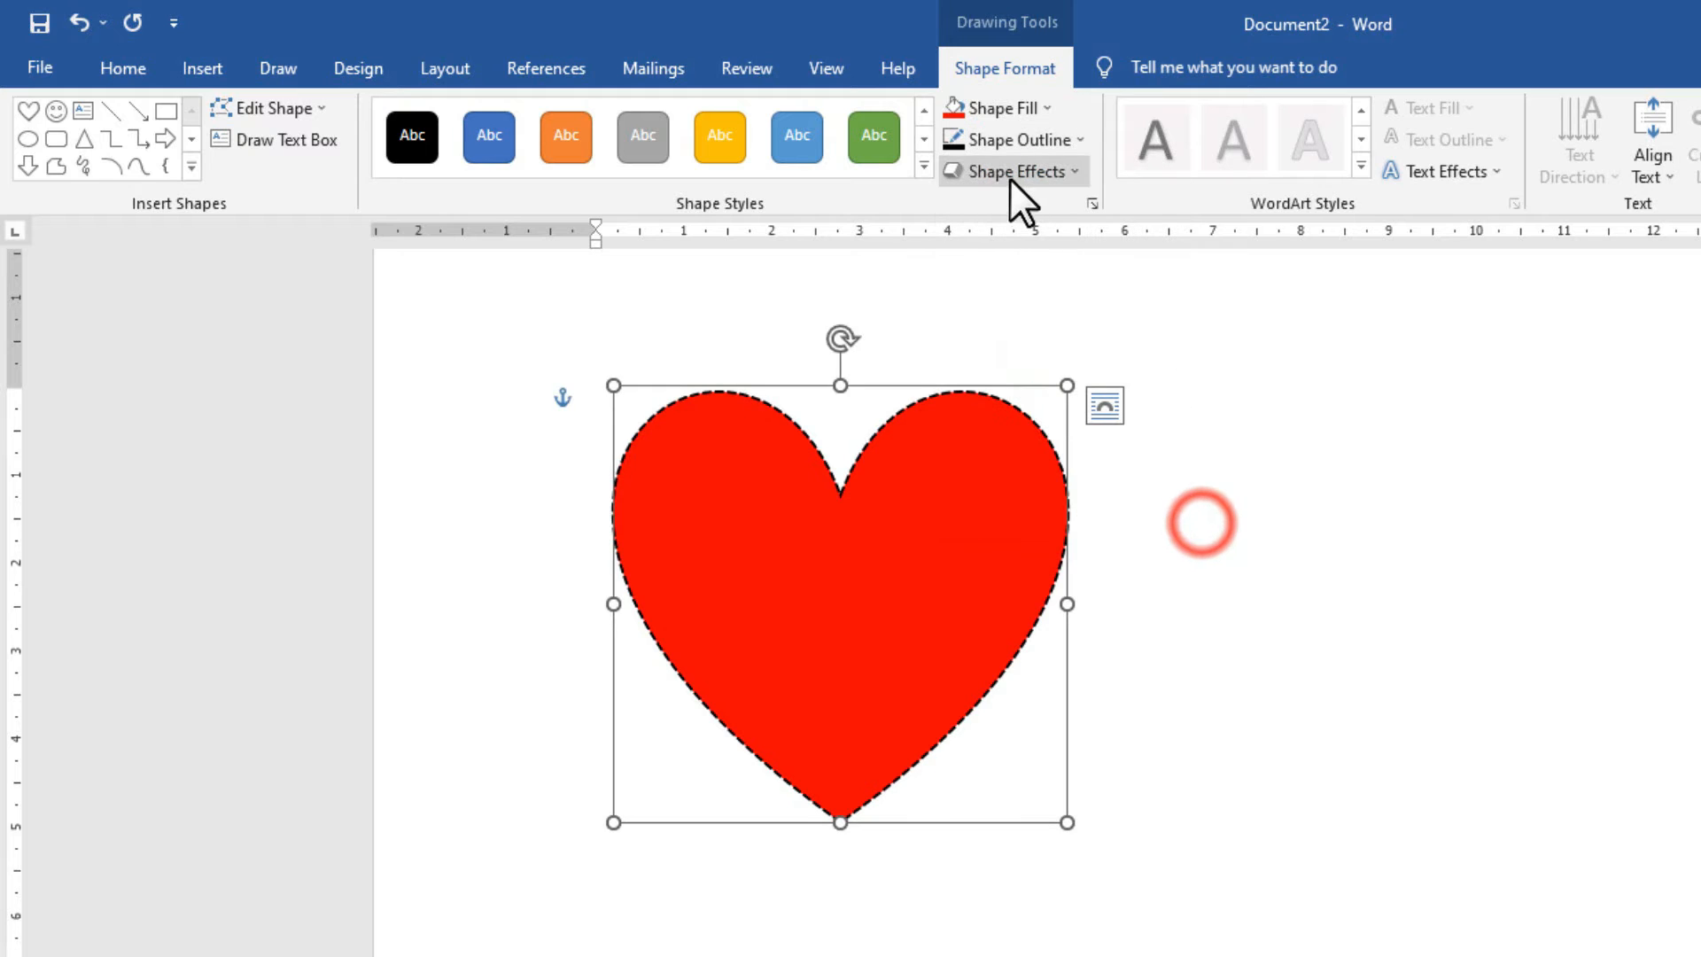
Thicken the dashed outline to 3 pt and recolour it dark blue.
left_click(1008, 146)
left_click(1092, 445)
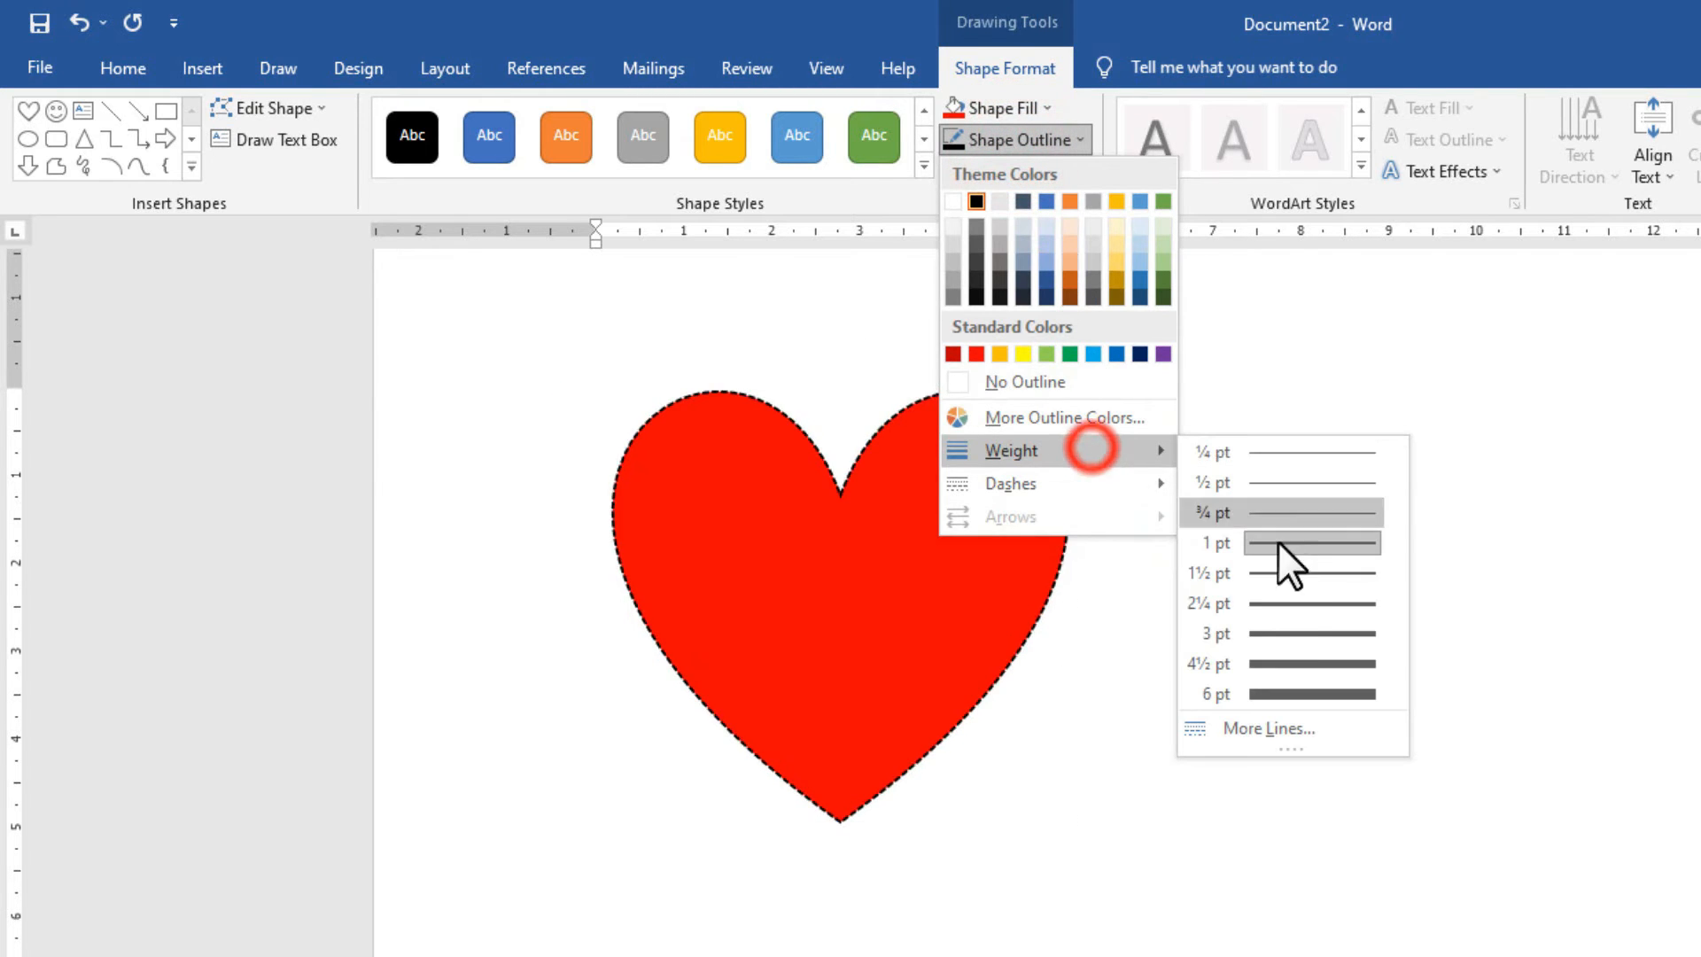
left_click(1288, 624)
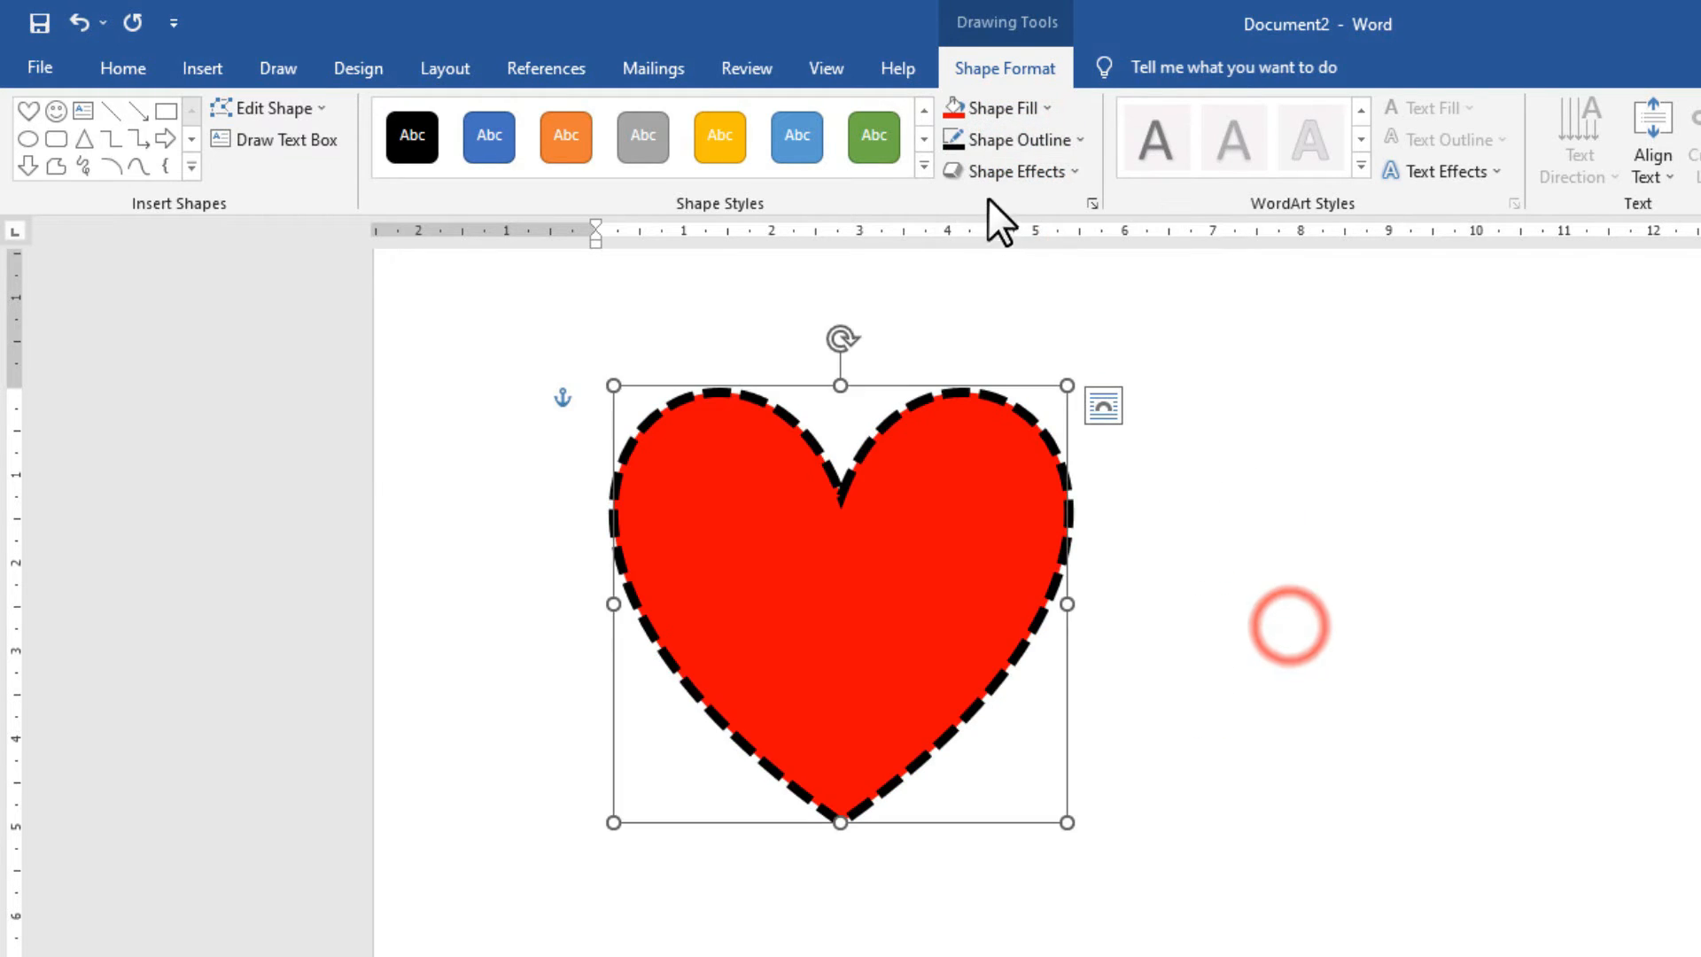
left_click(1005, 146)
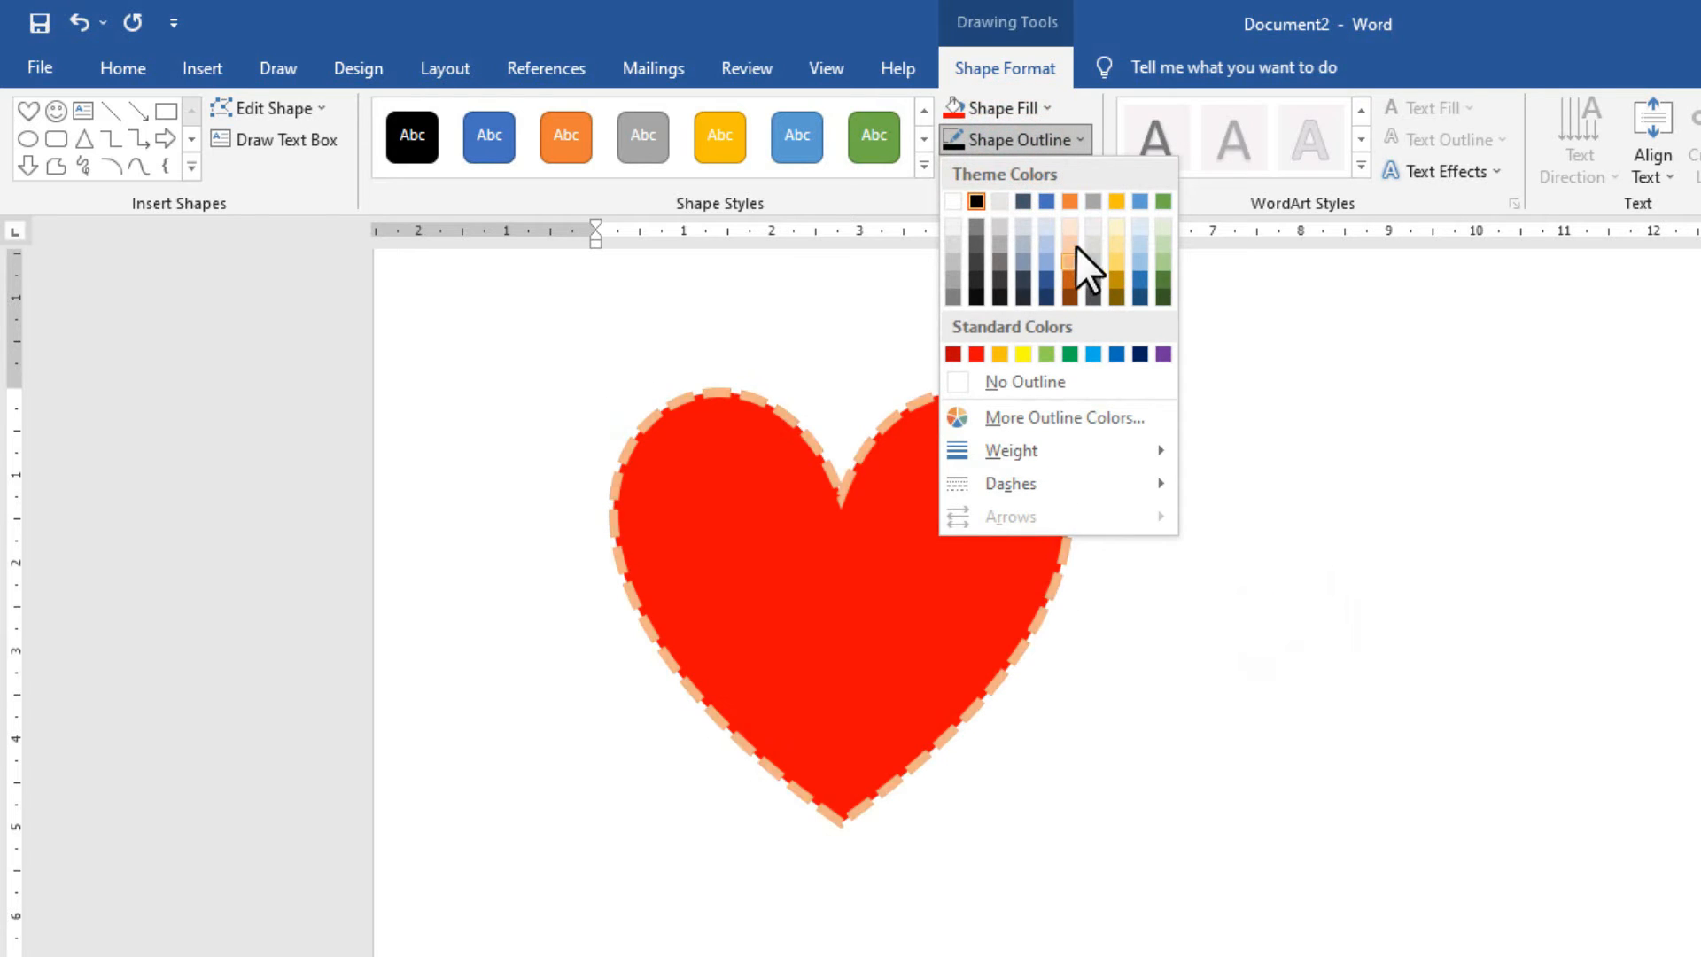
left_click(1137, 292)
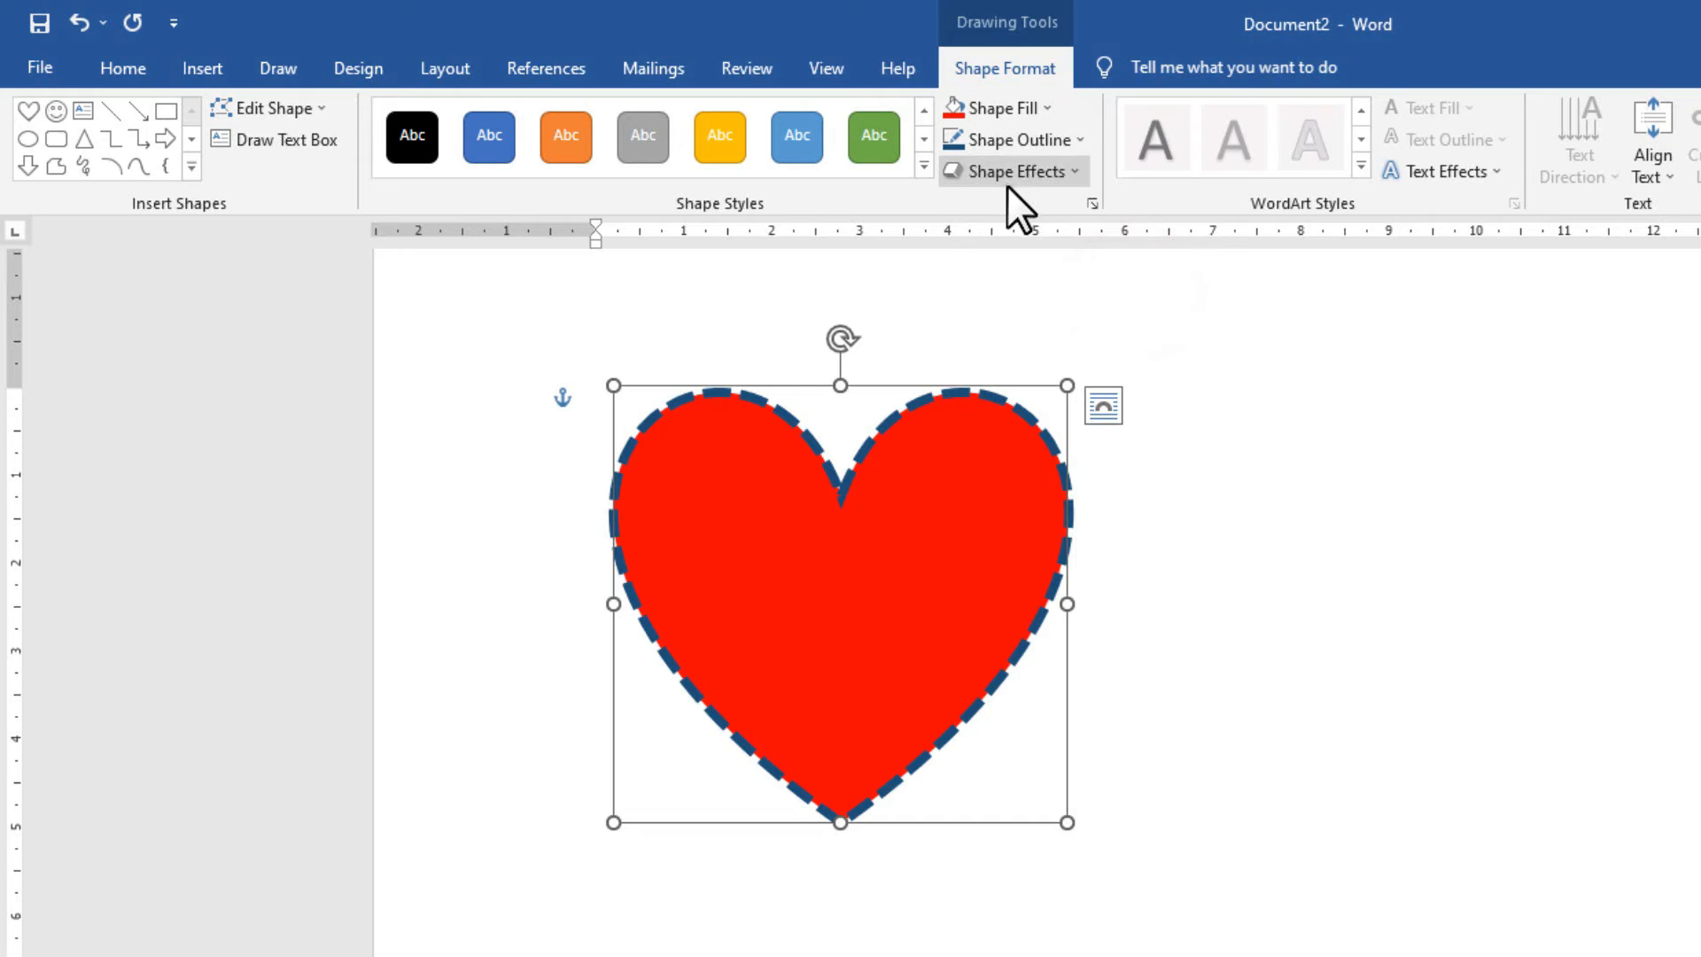
Apply an inner shadow and a circle bevel to the heart.
left_click(1035, 173)
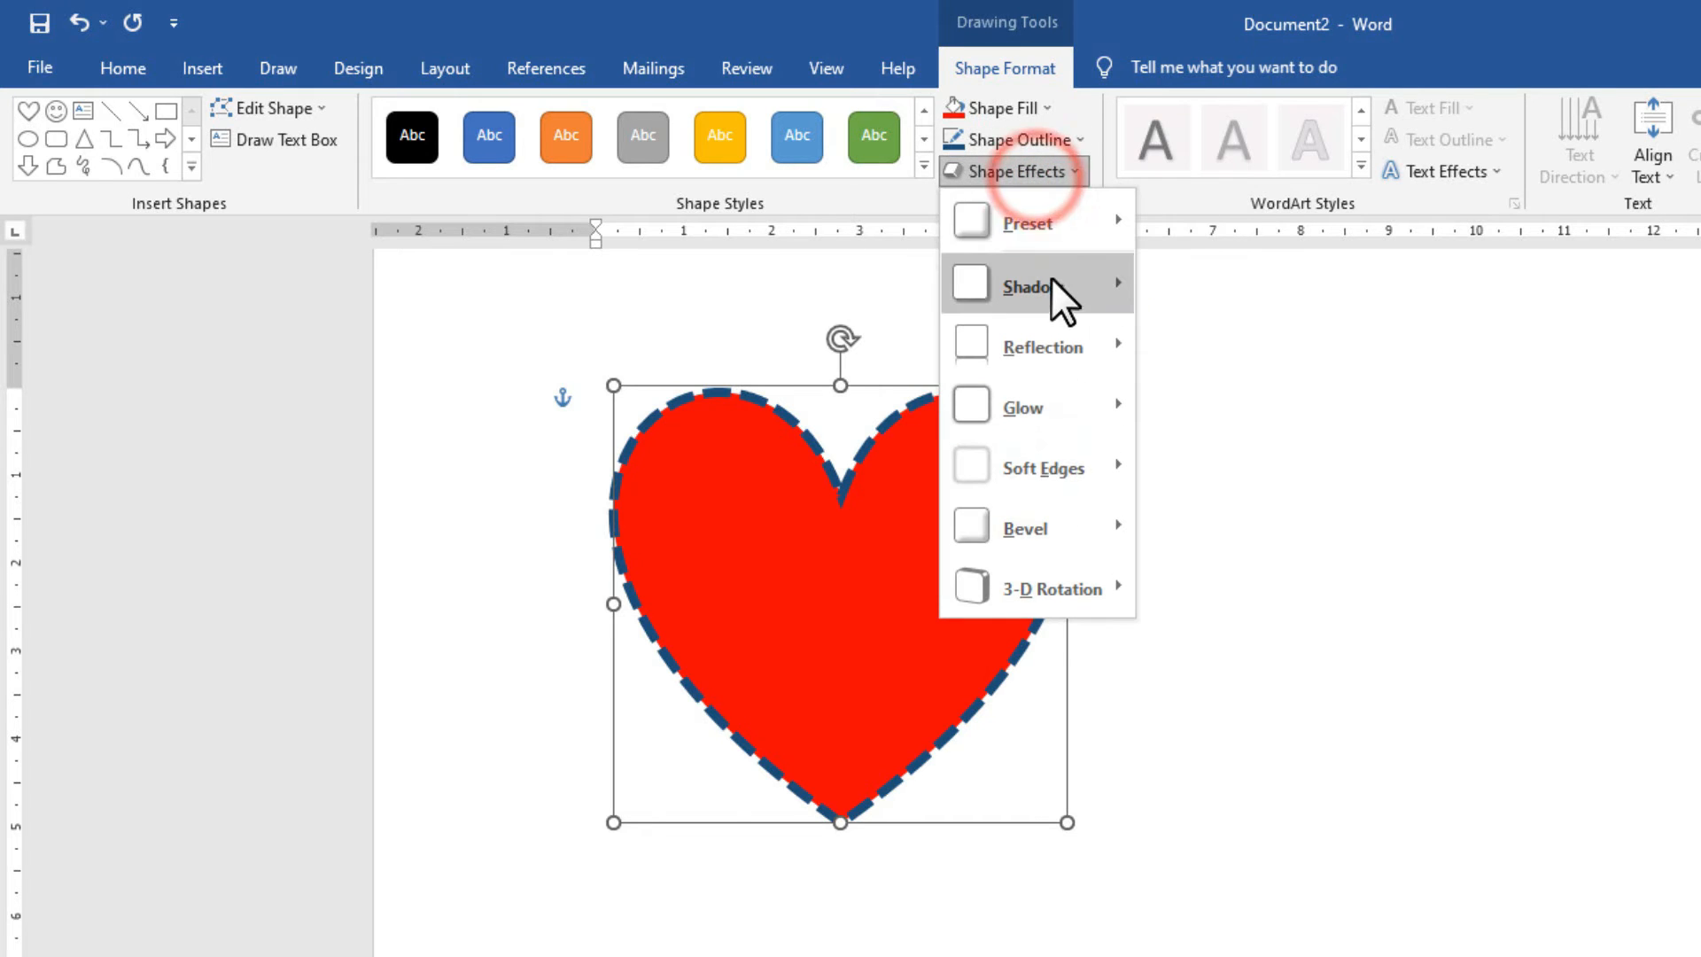
mouse_move(1051, 282)
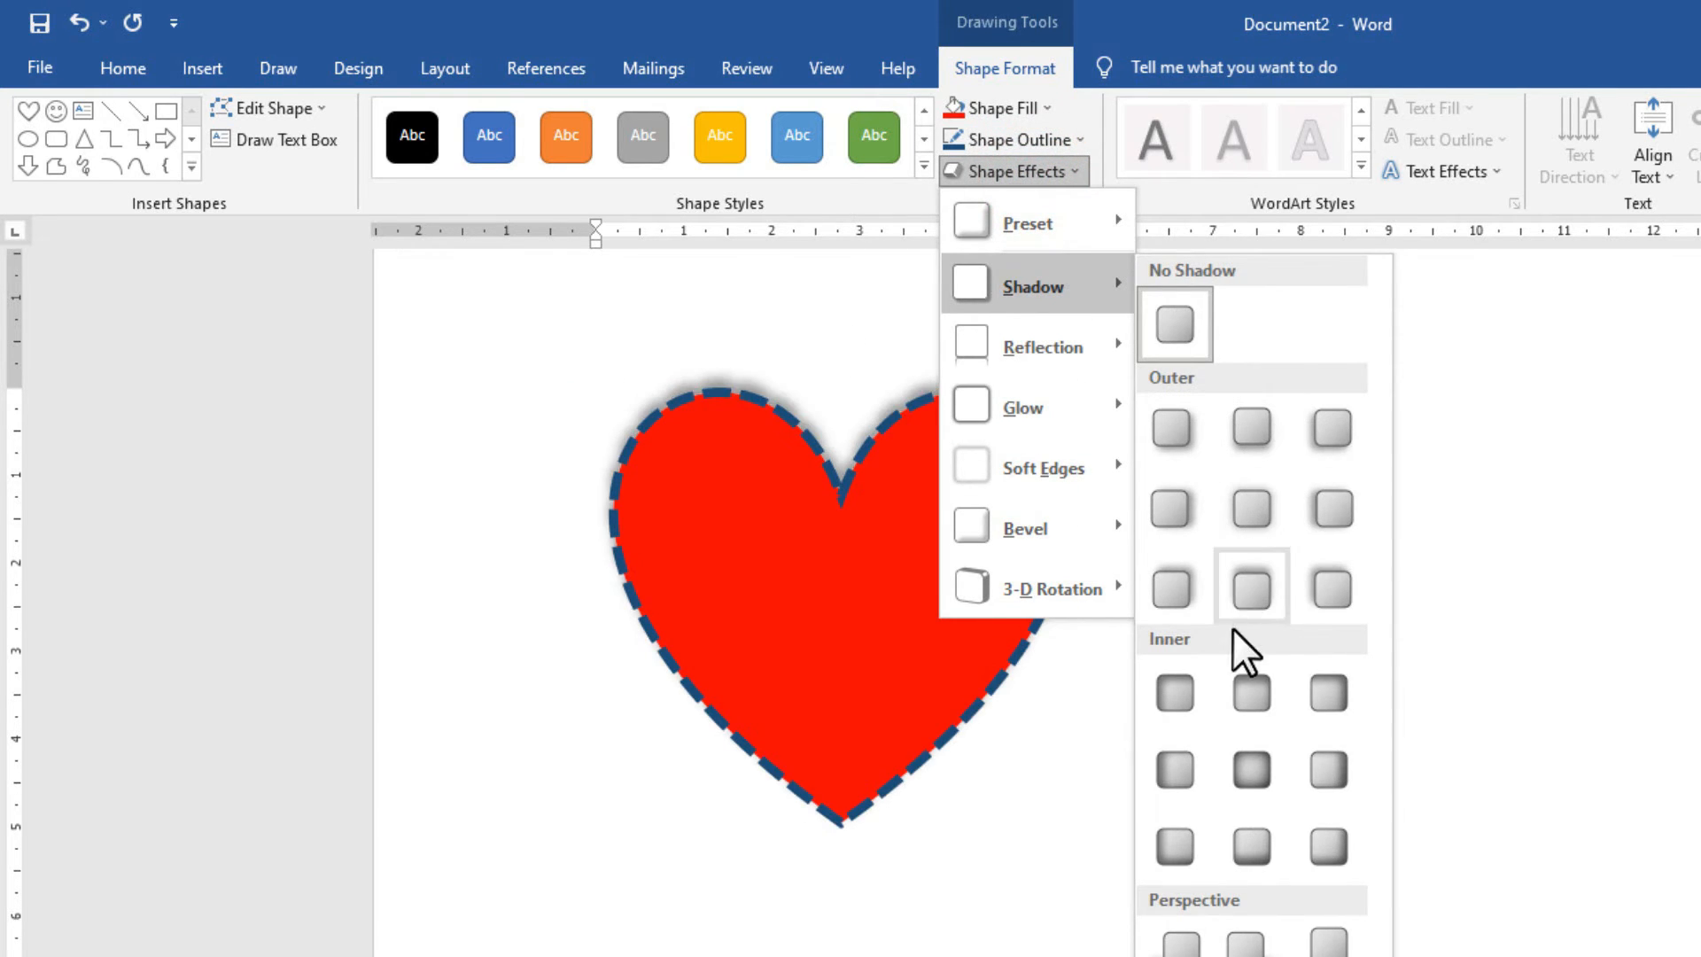
left_click(1226, 740)
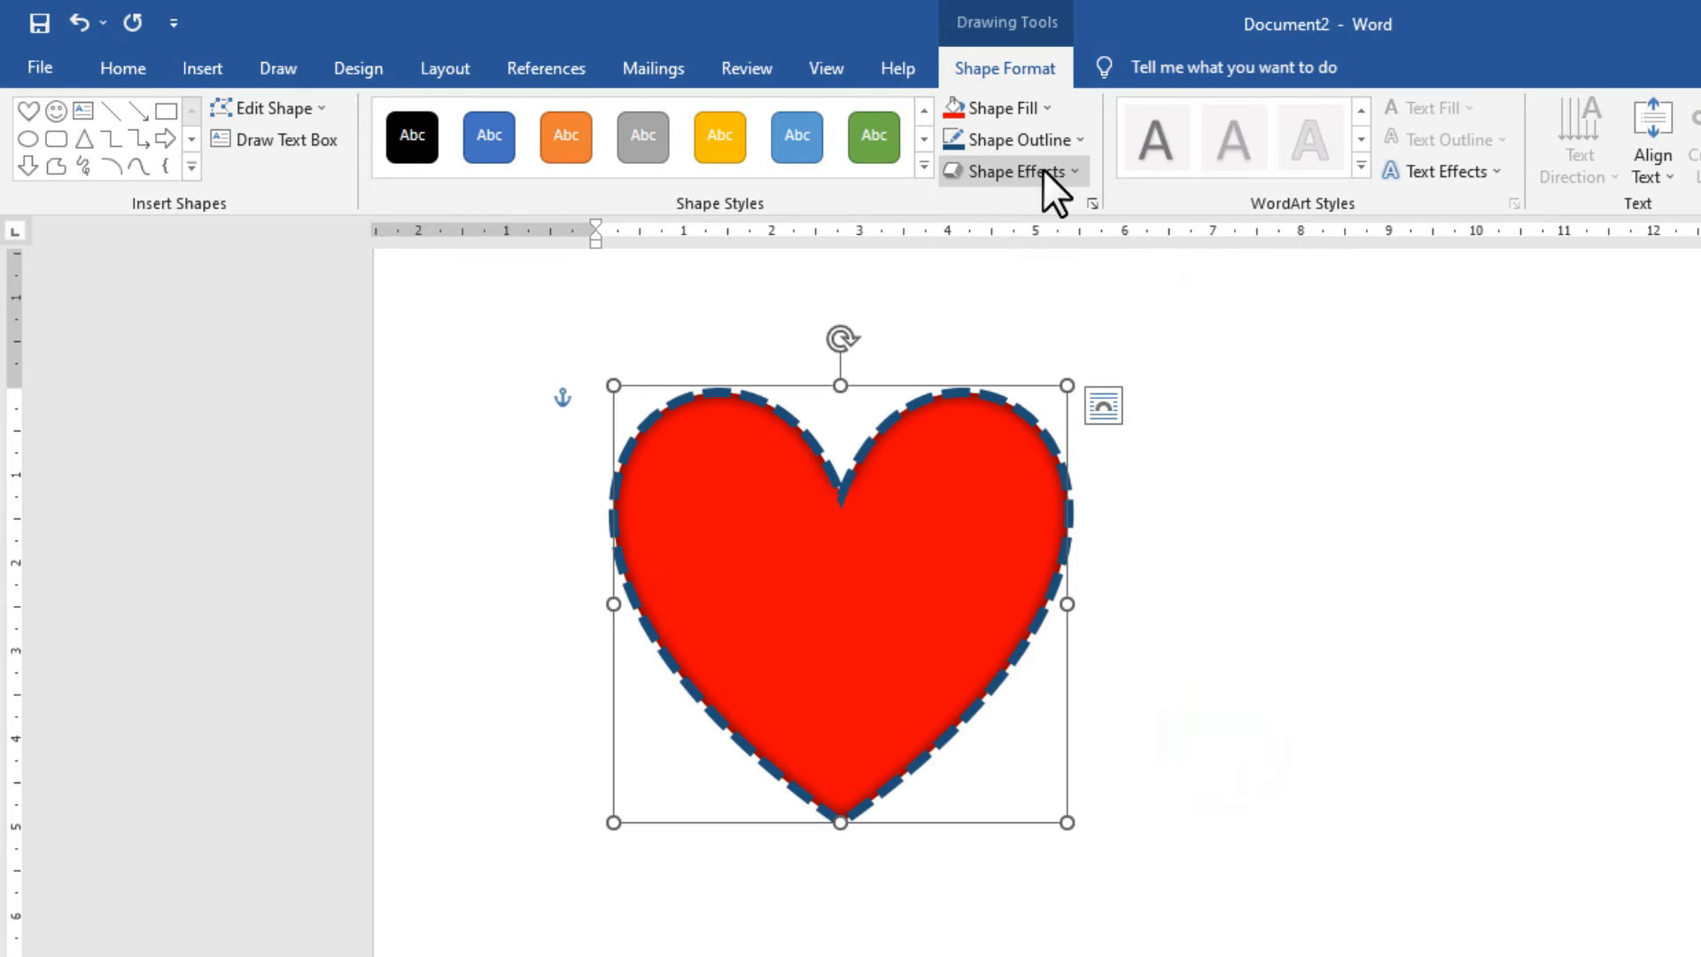
left_click(1044, 172)
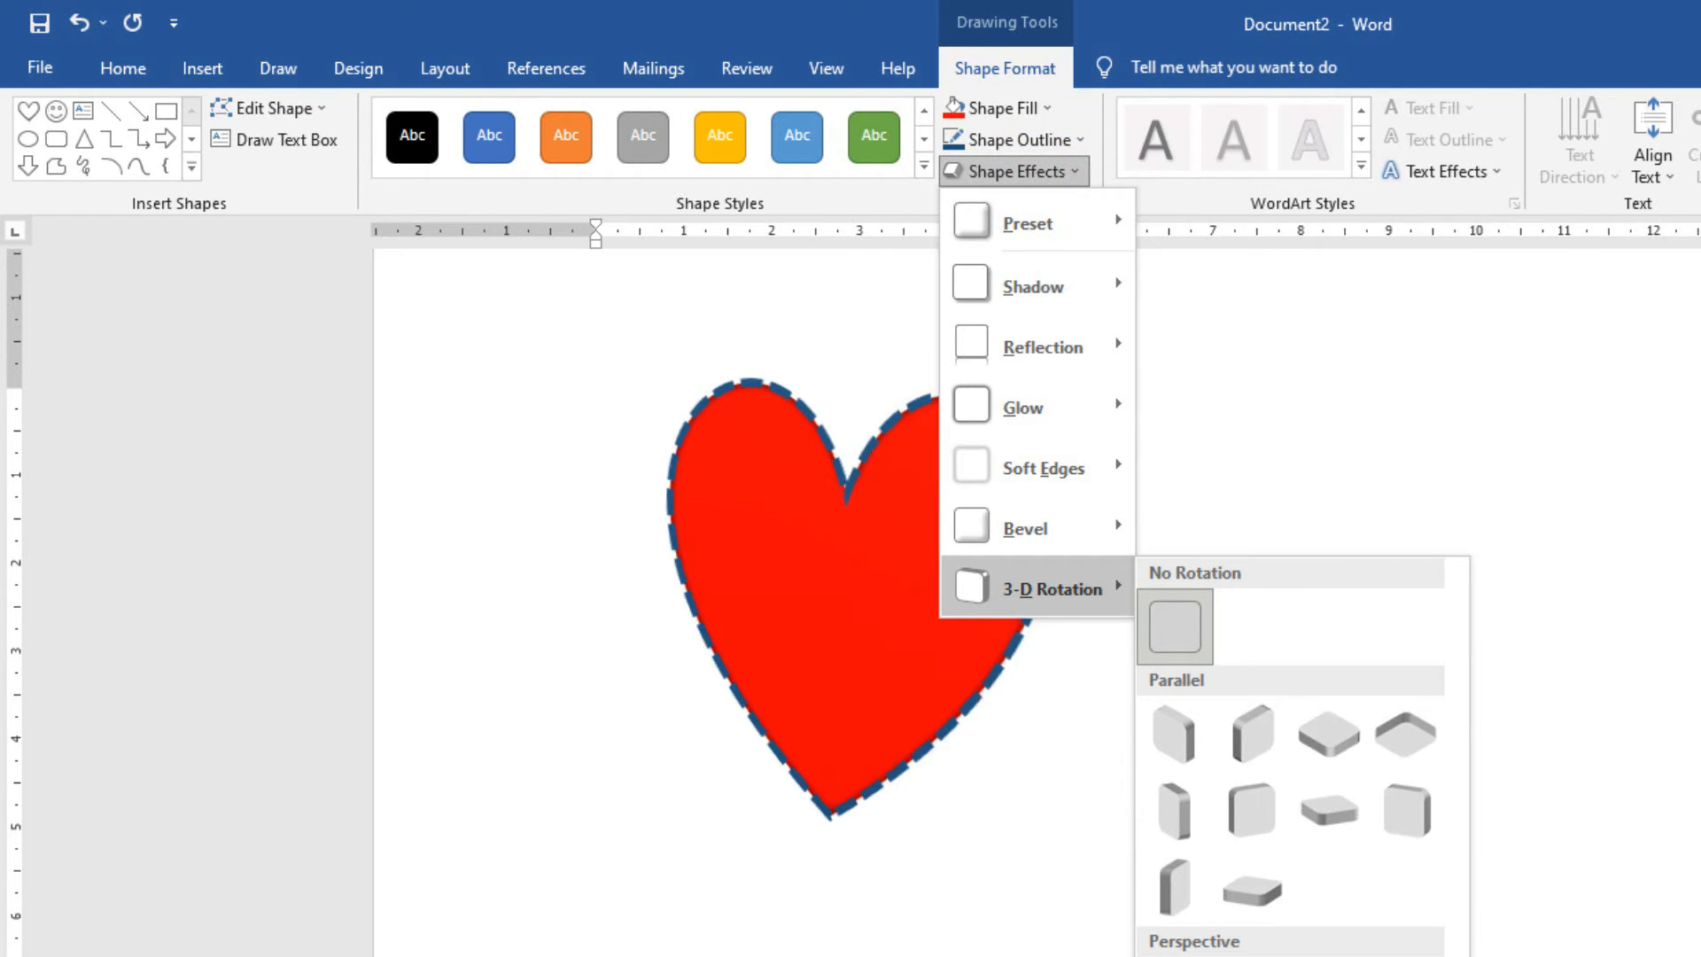
mouse_move(1073, 540)
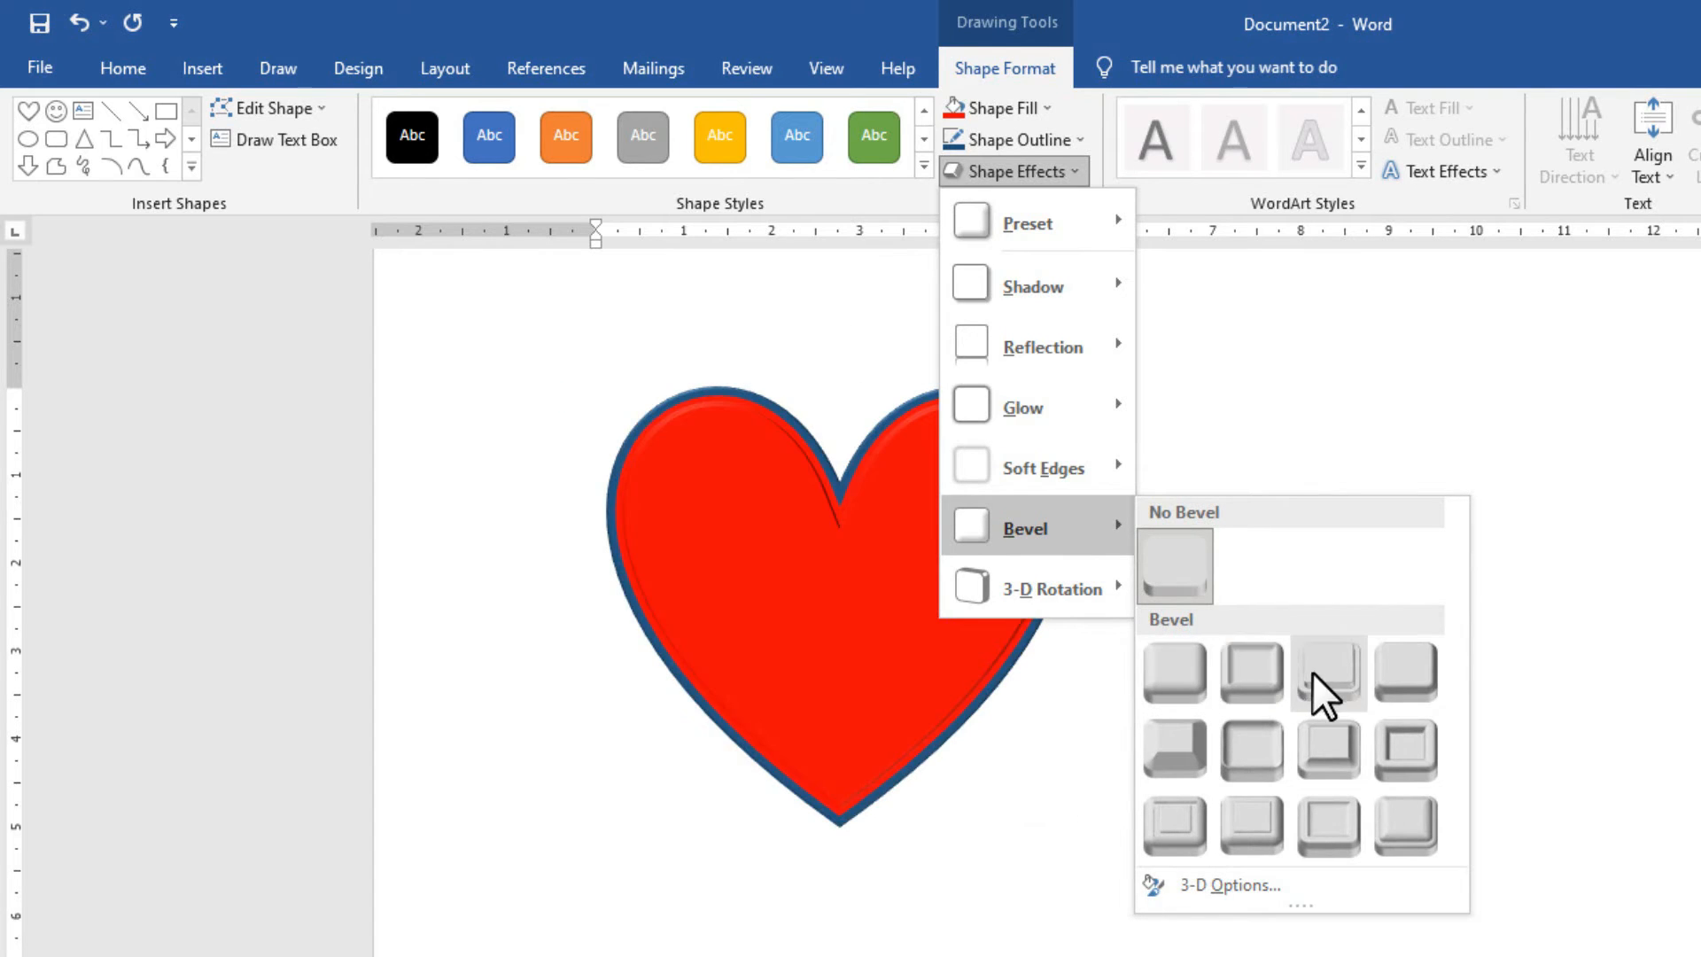
left_click(1169, 680)
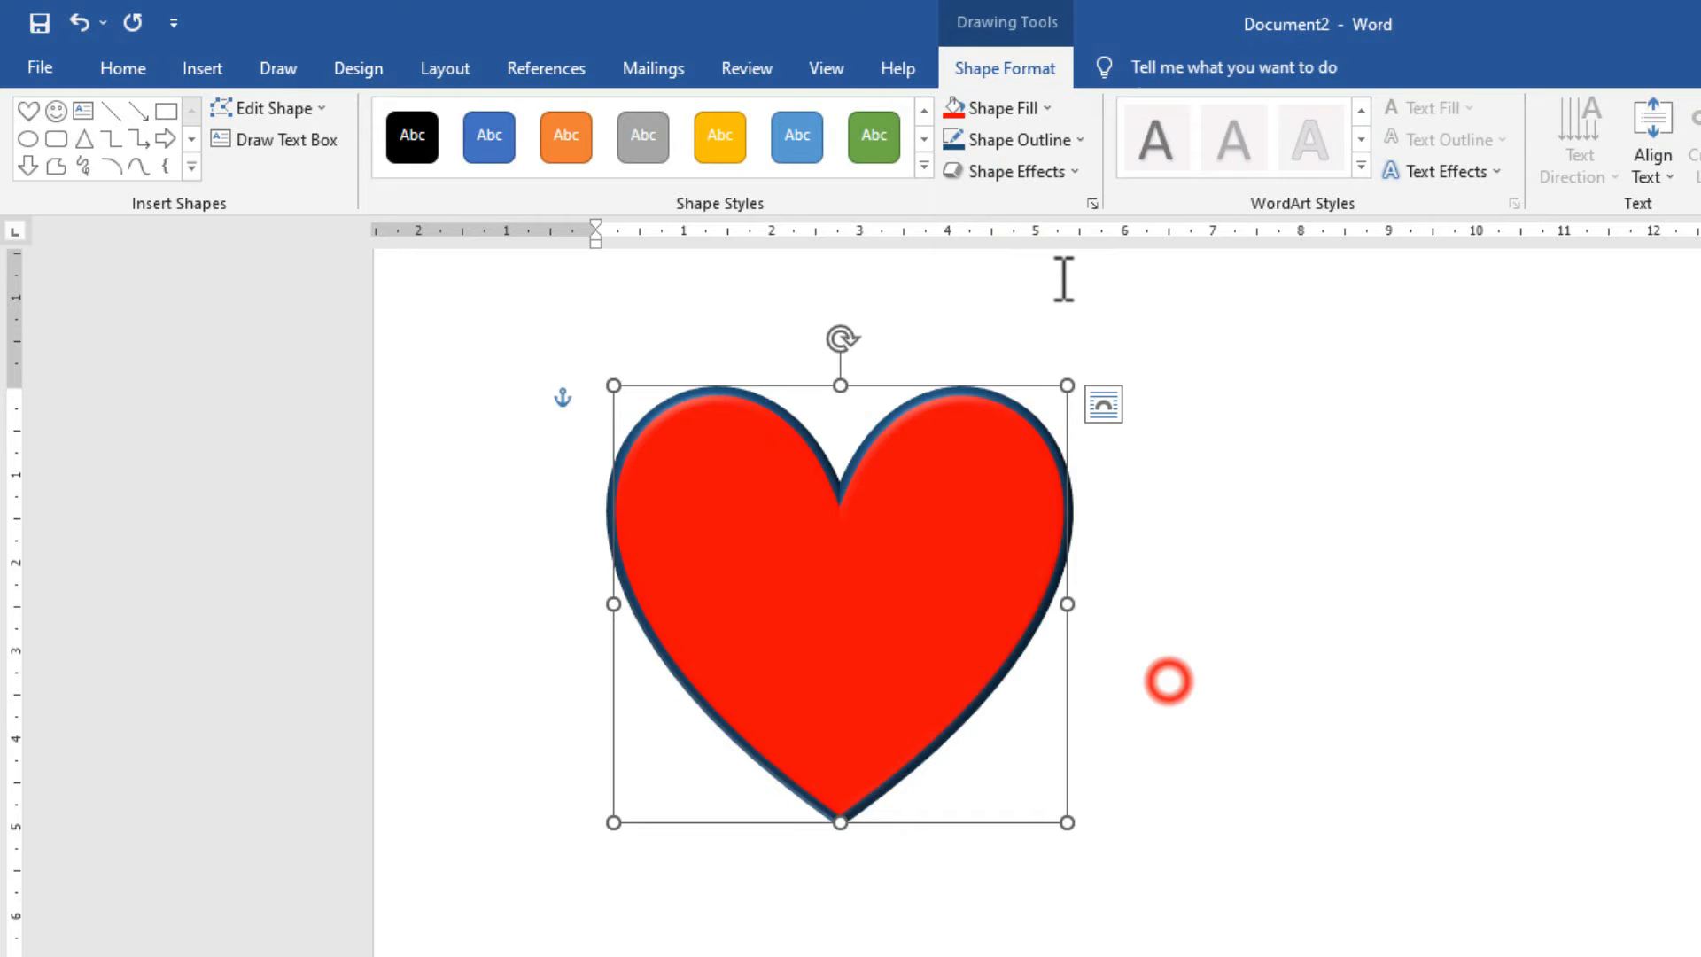
Add a yellow glow around the heart.
left_click(1015, 172)
mouse_move(1112, 443)
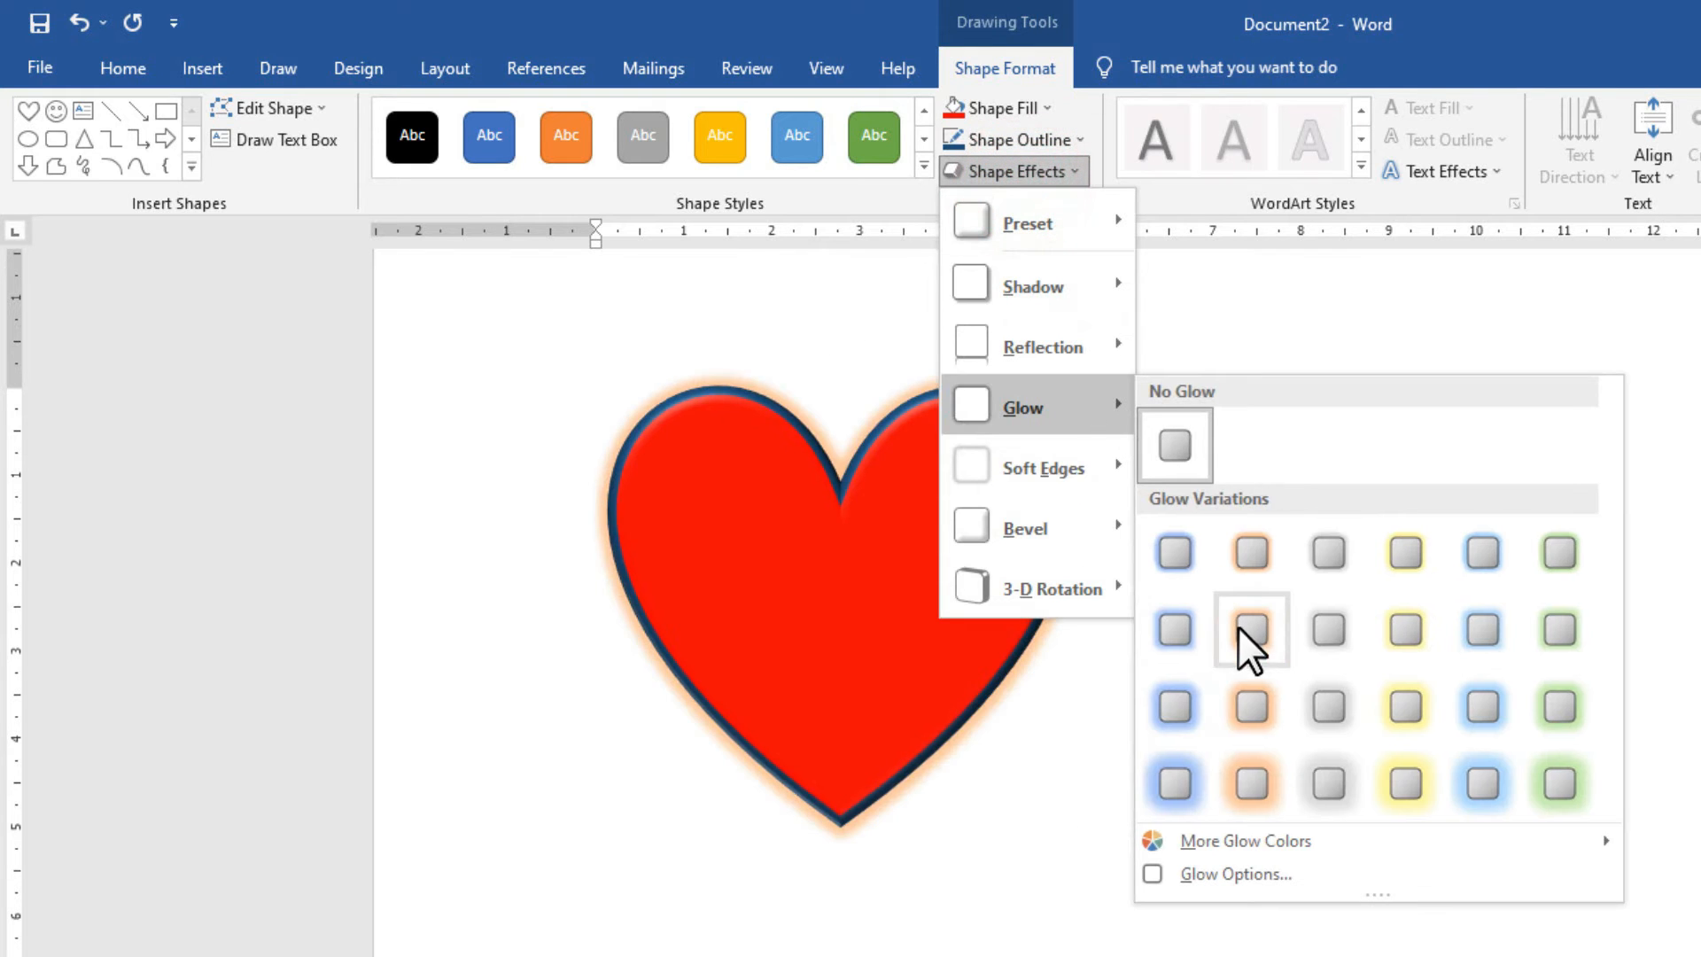
left_click(1392, 719)
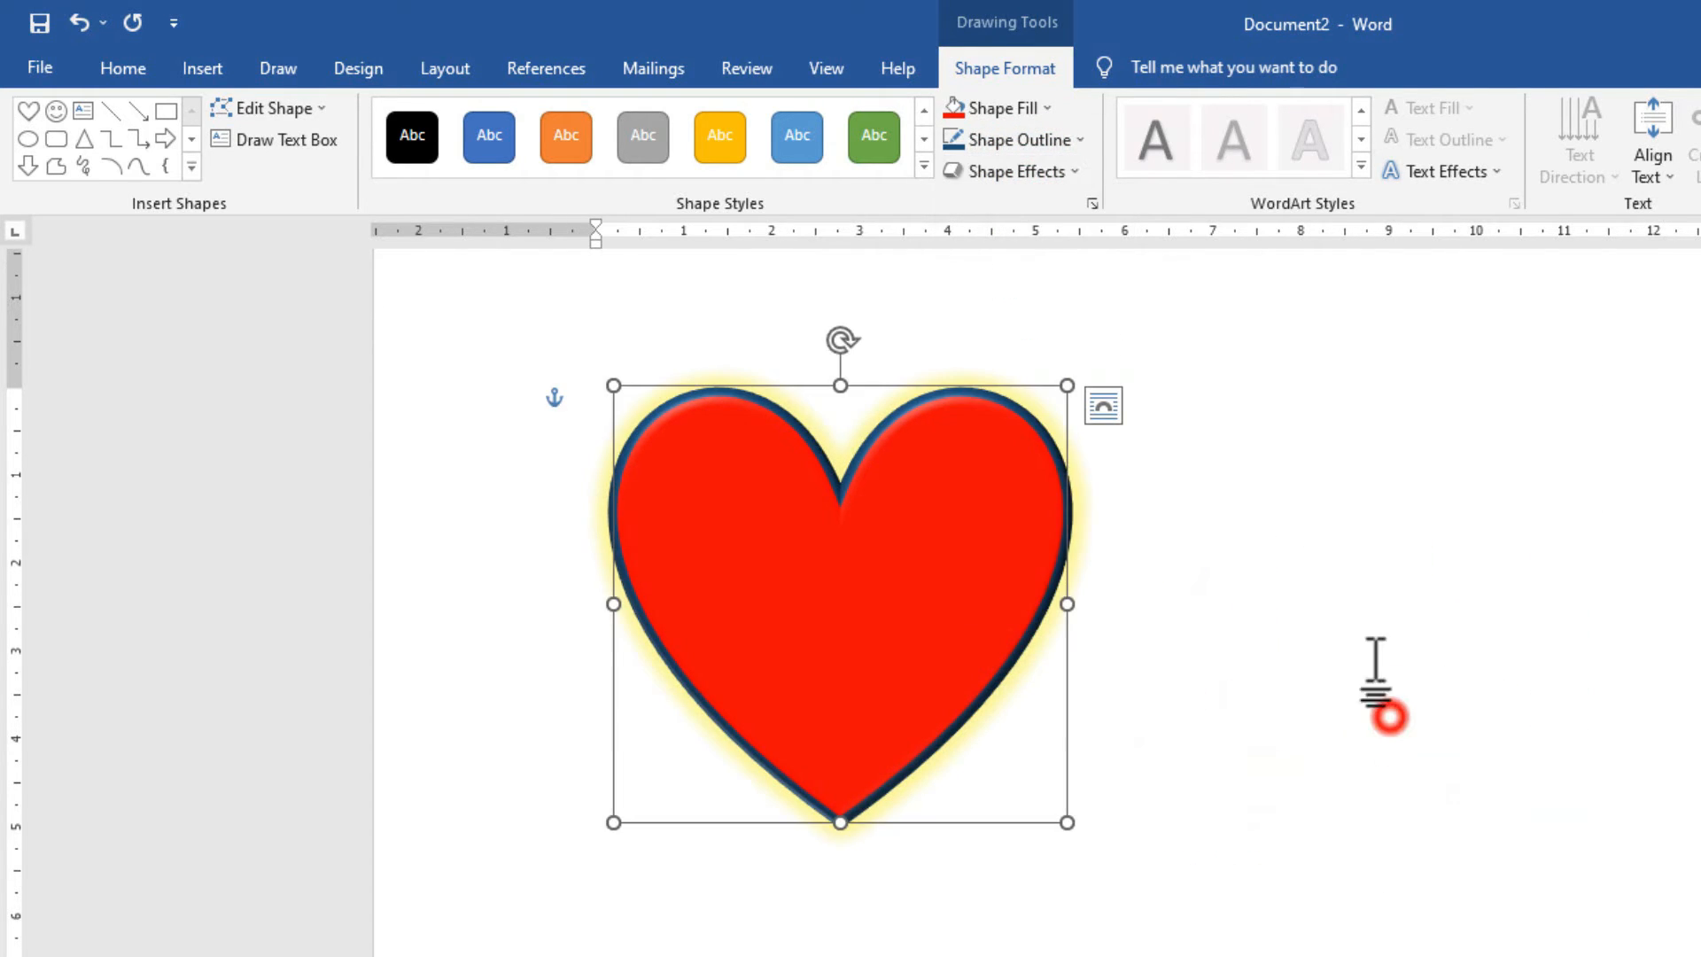
left_click(1043, 186)
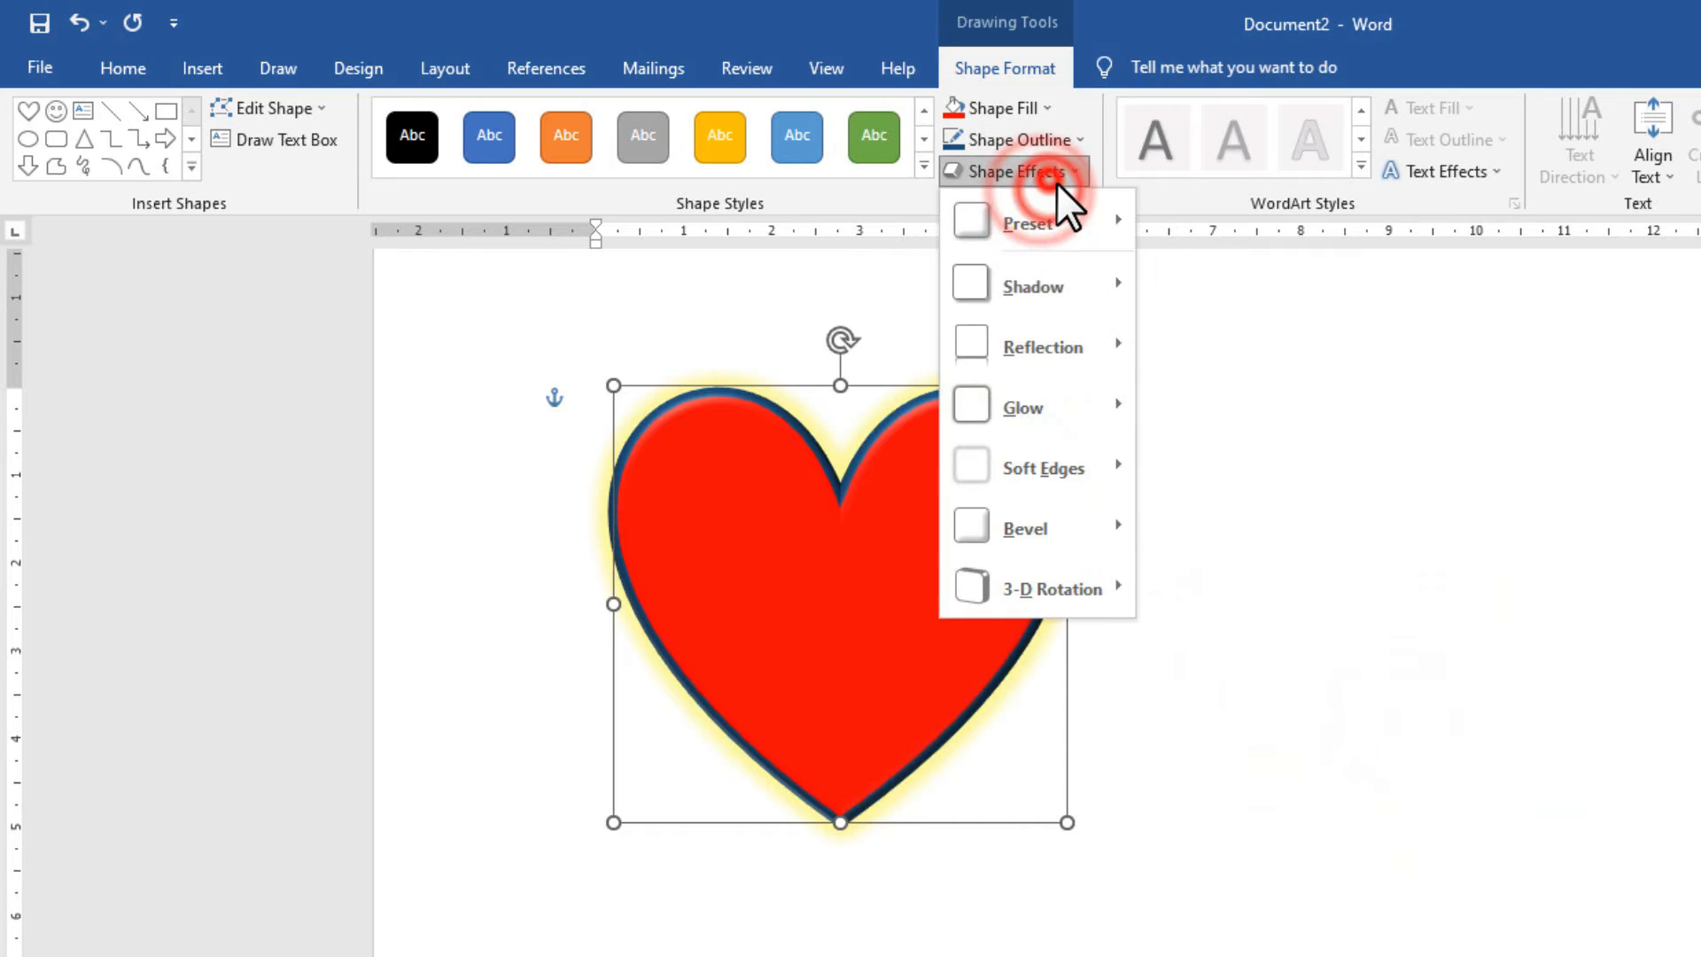
mouse_move(1027, 589)
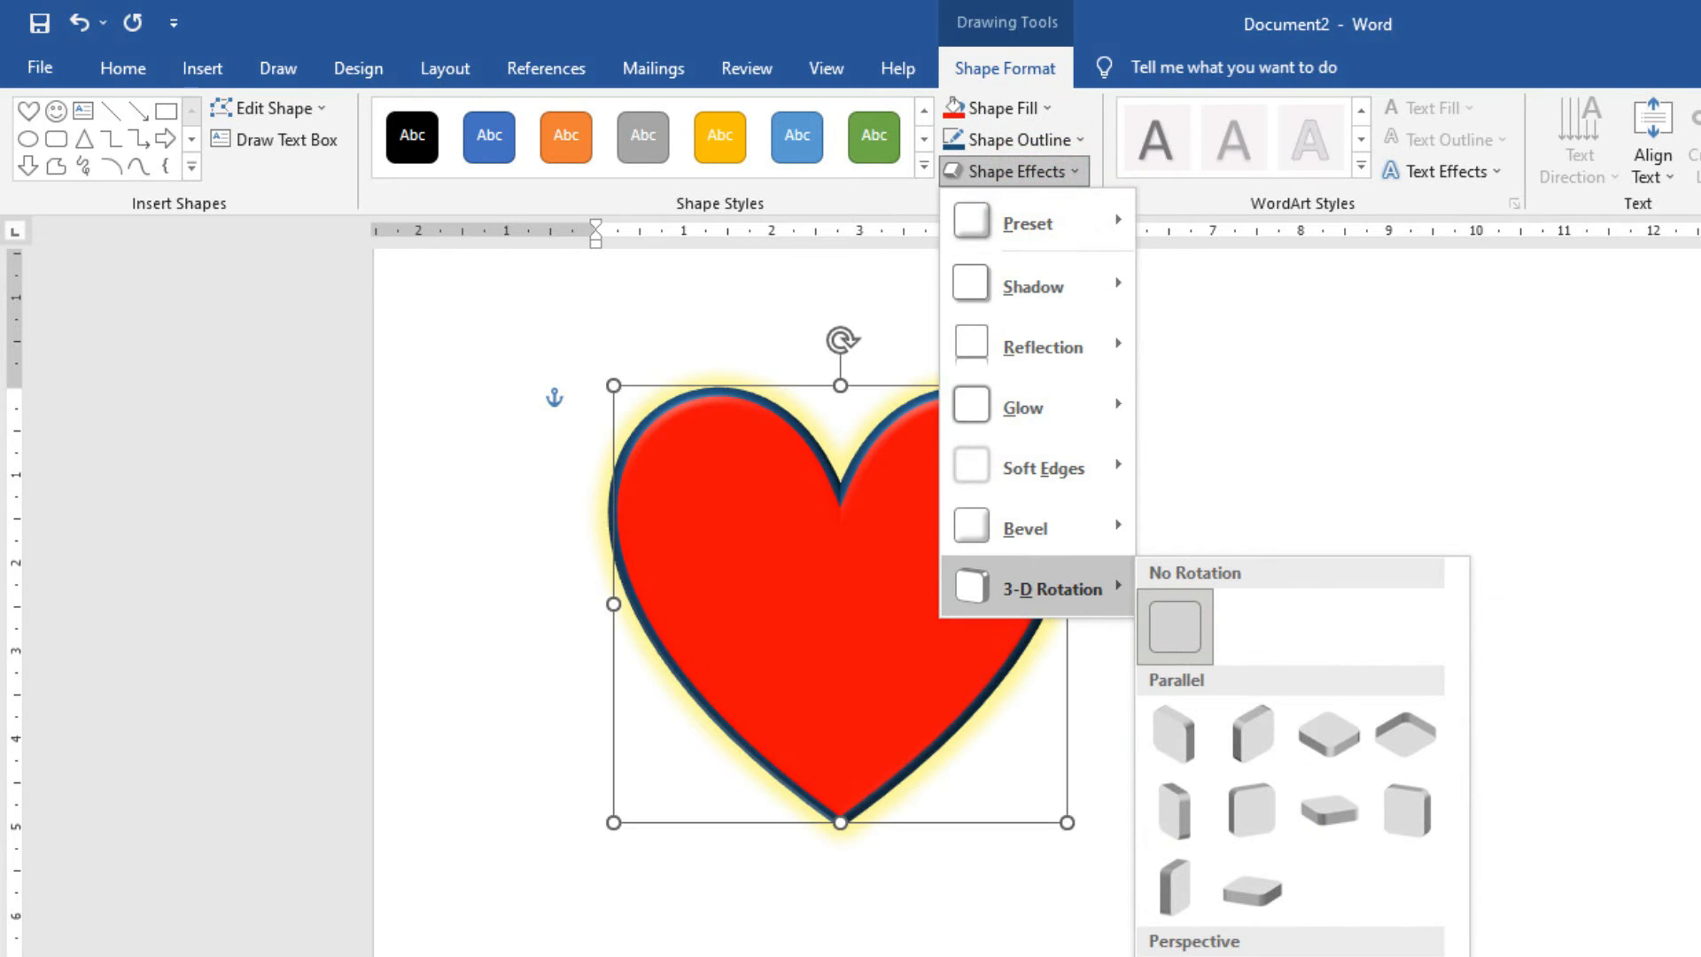
left_click(1240, 955)
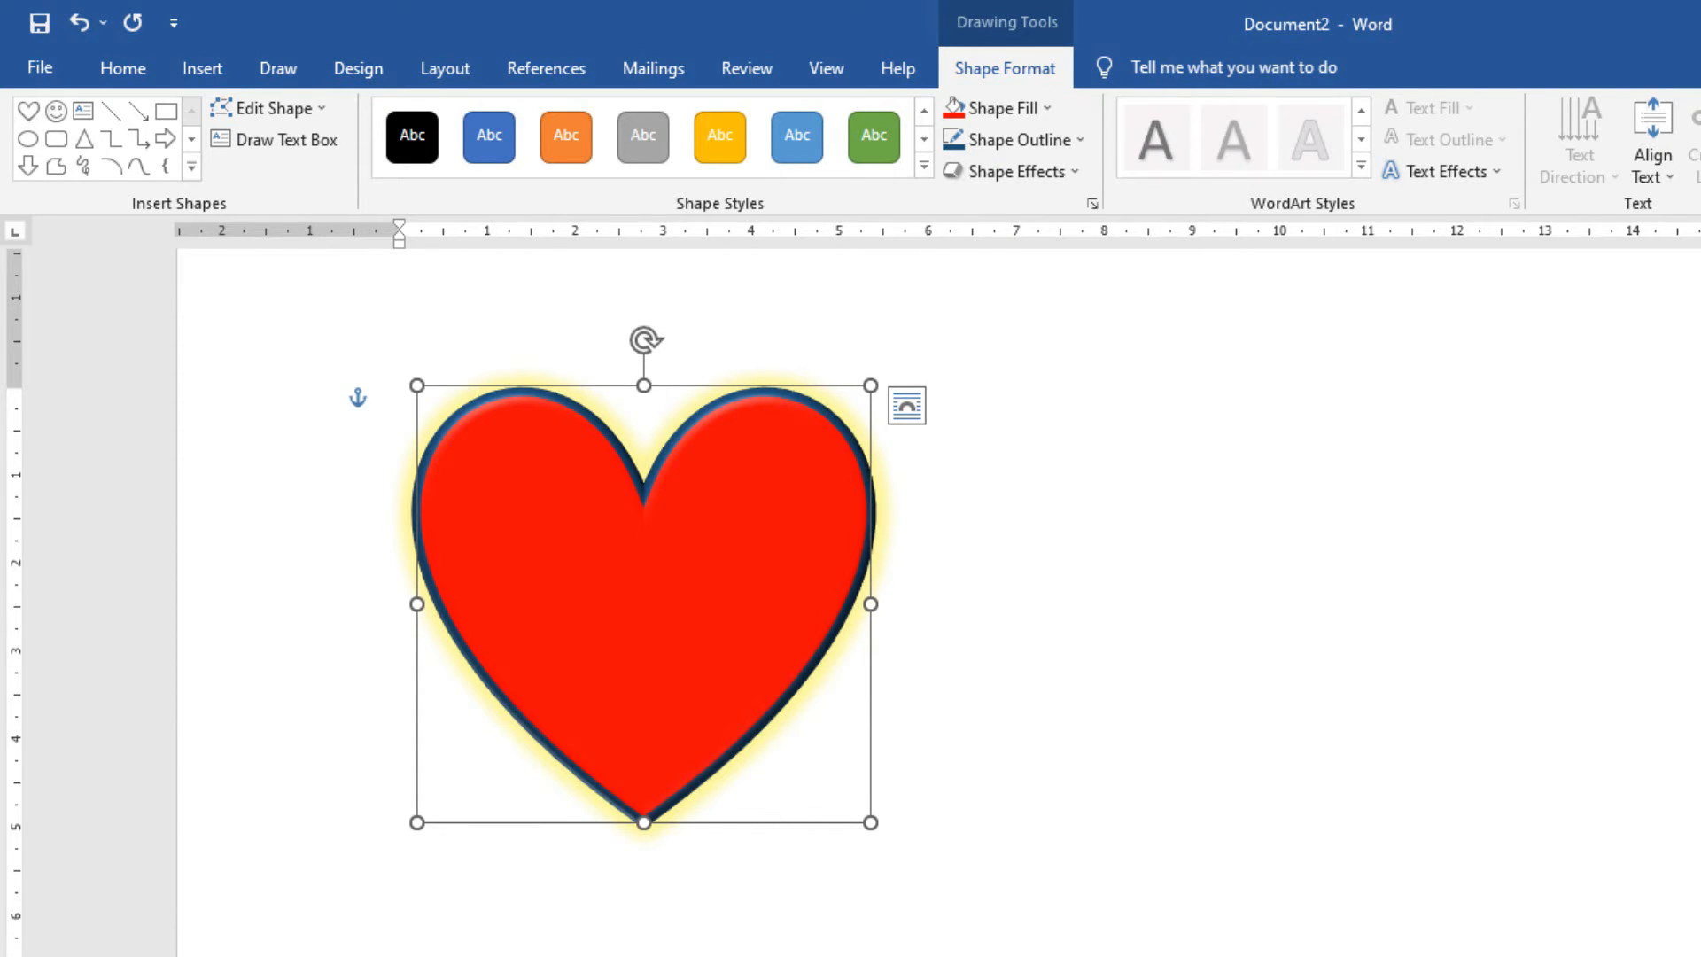
Apply a parallel 3-D rotation preset to the heart.
left_click(1072, 173)
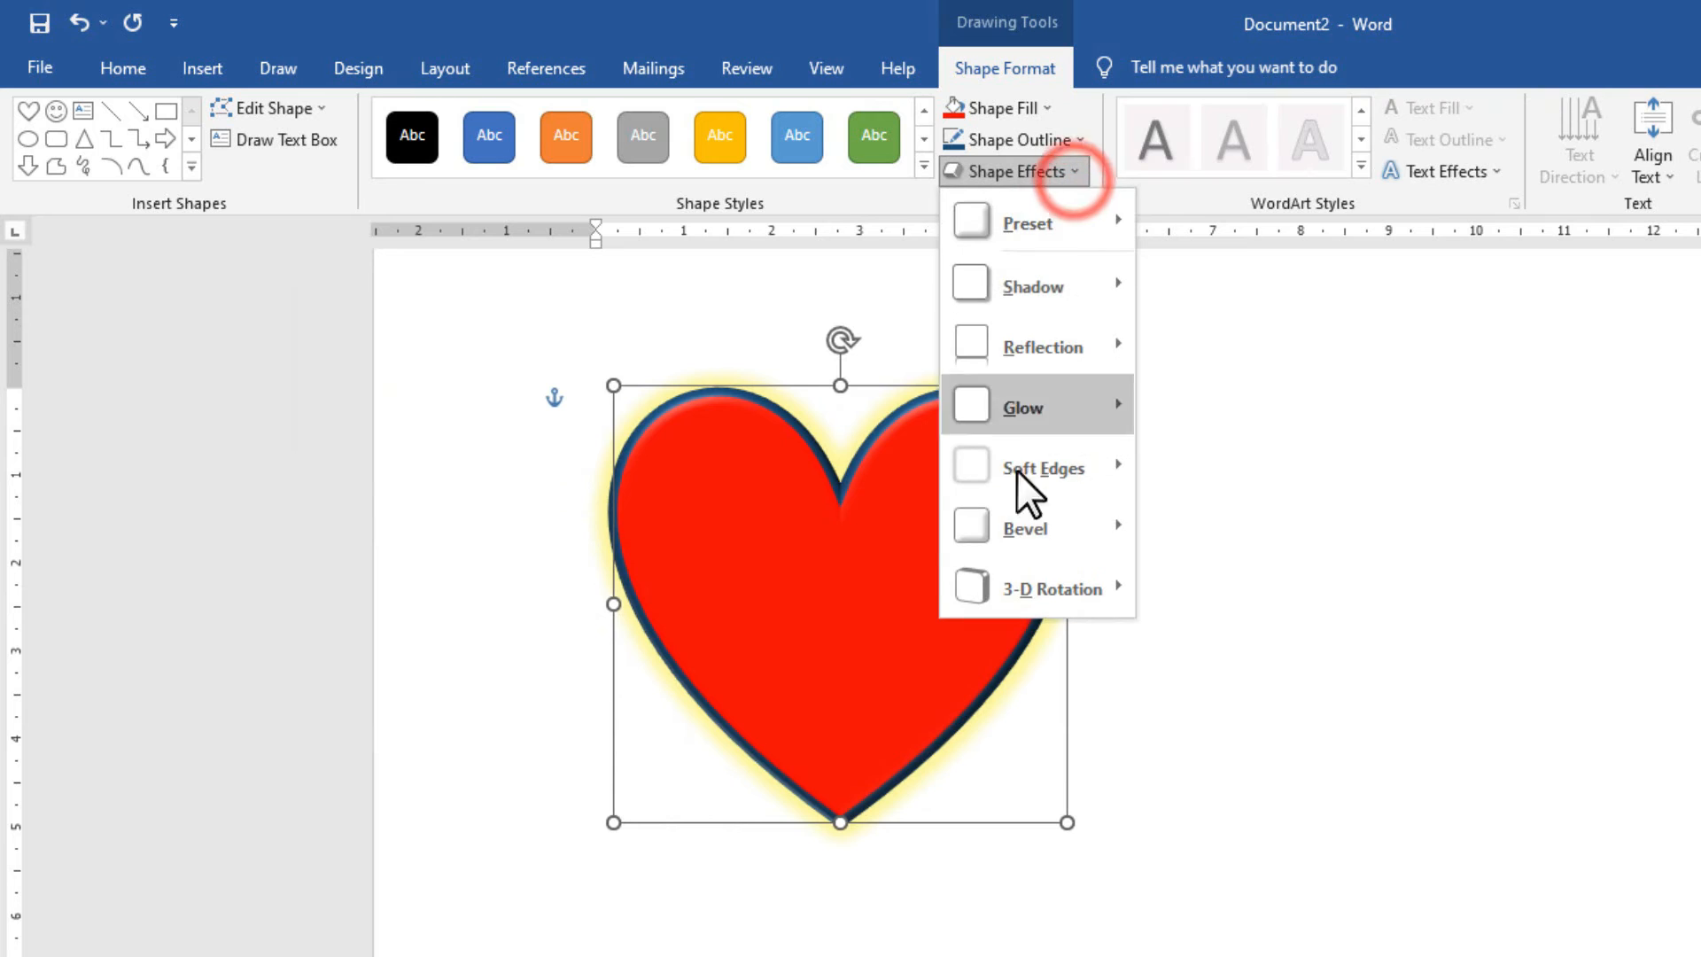
mouse_move(1056, 588)
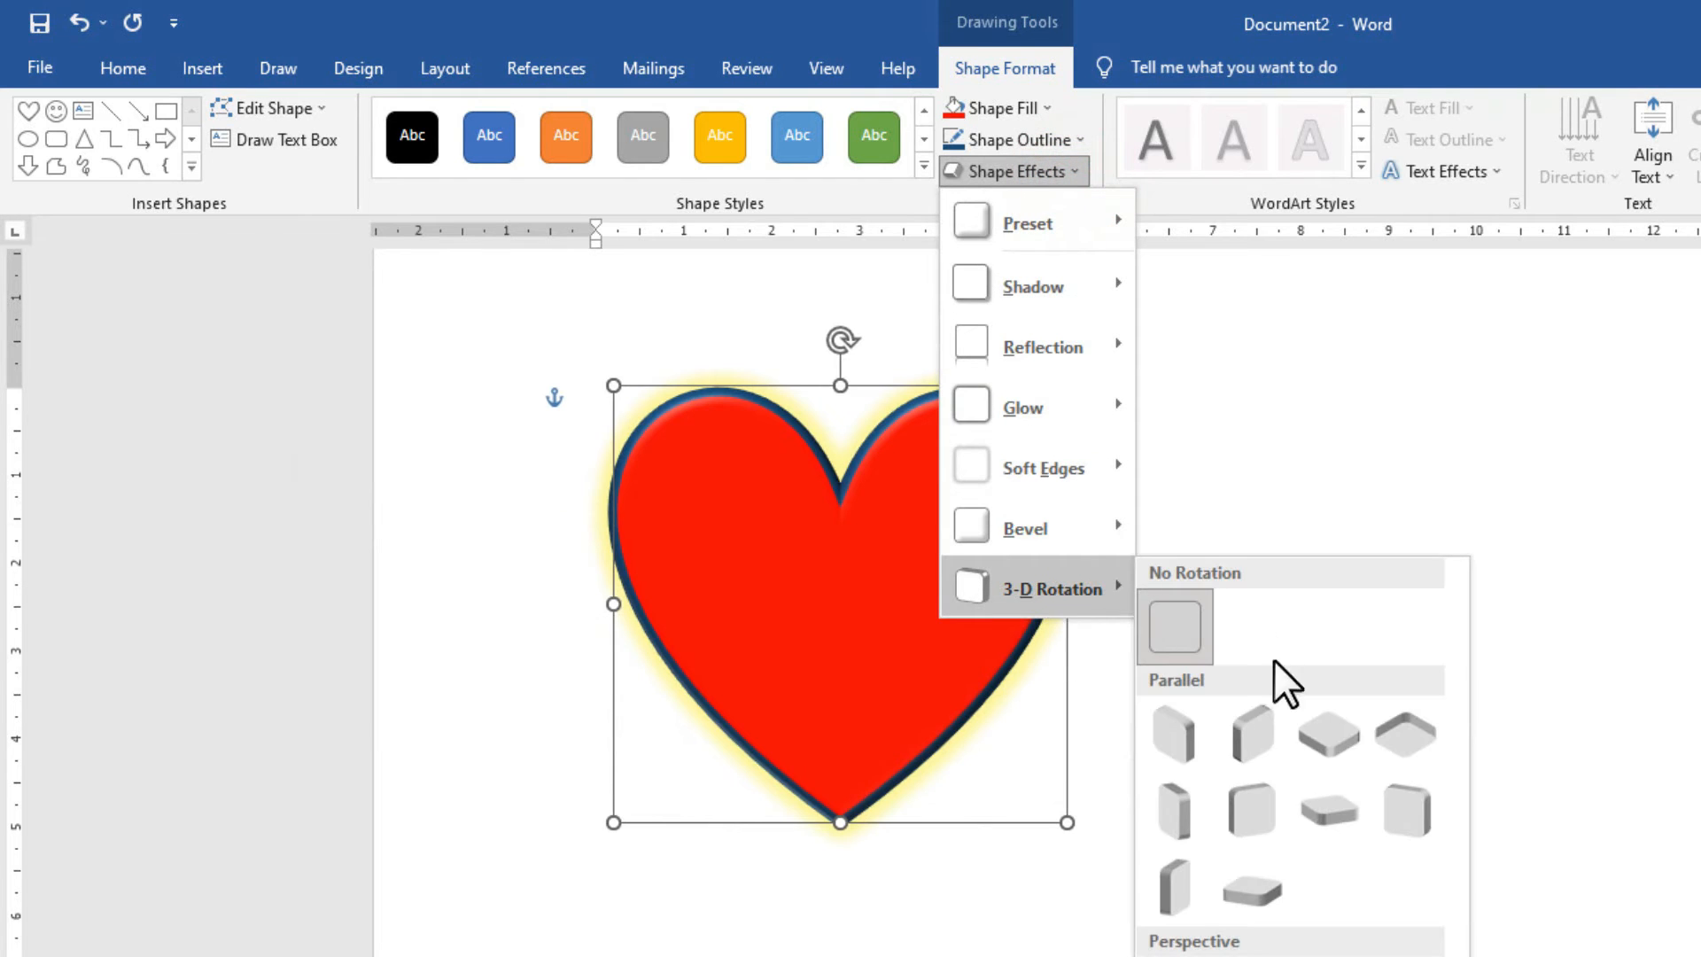
left_click(1253, 816)
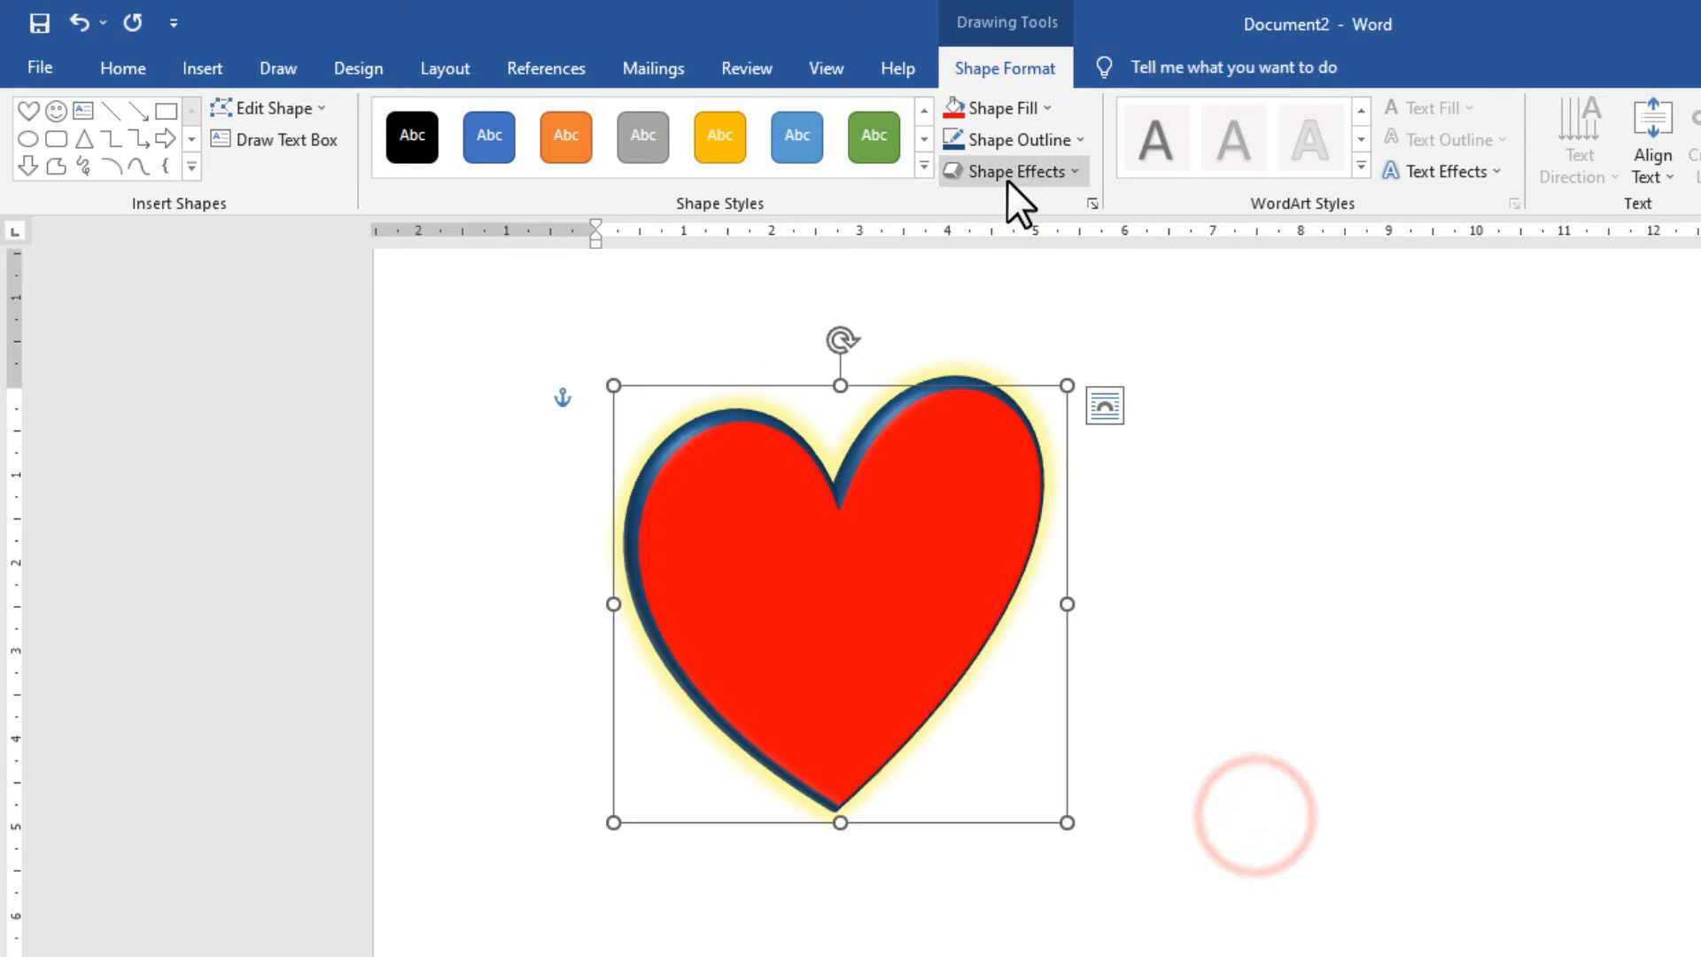
left_click(924, 166)
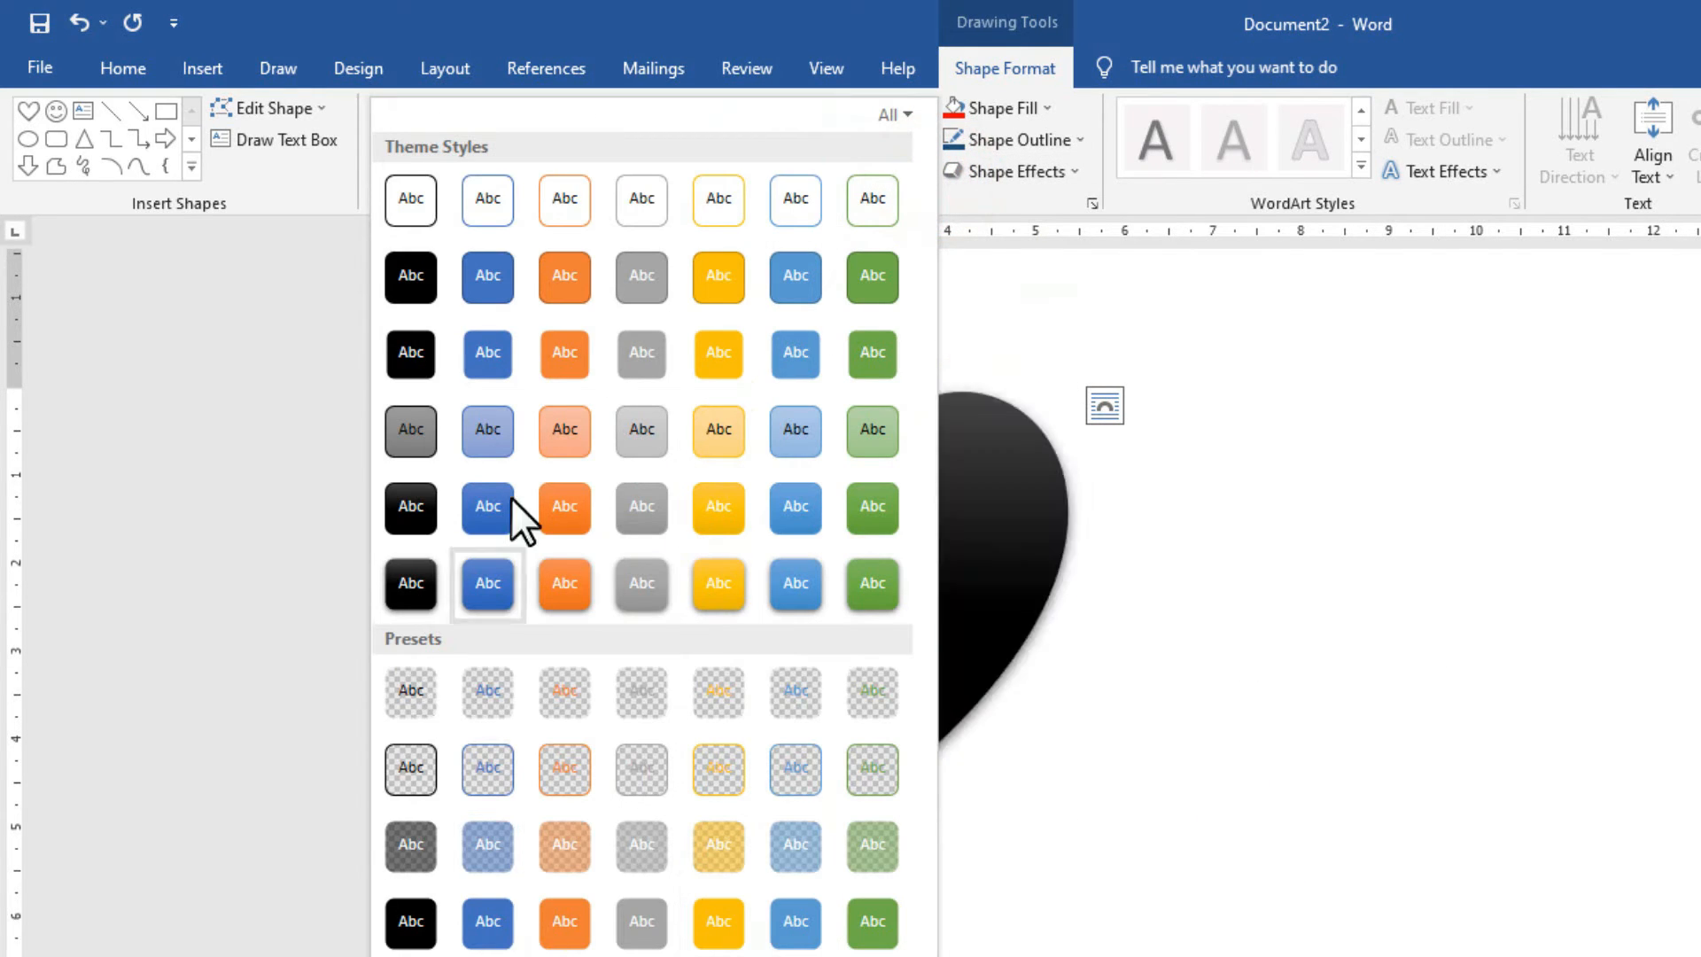
Keep the heart's red style, move it back near the page centre and deselect it.
left_click(987, 385)
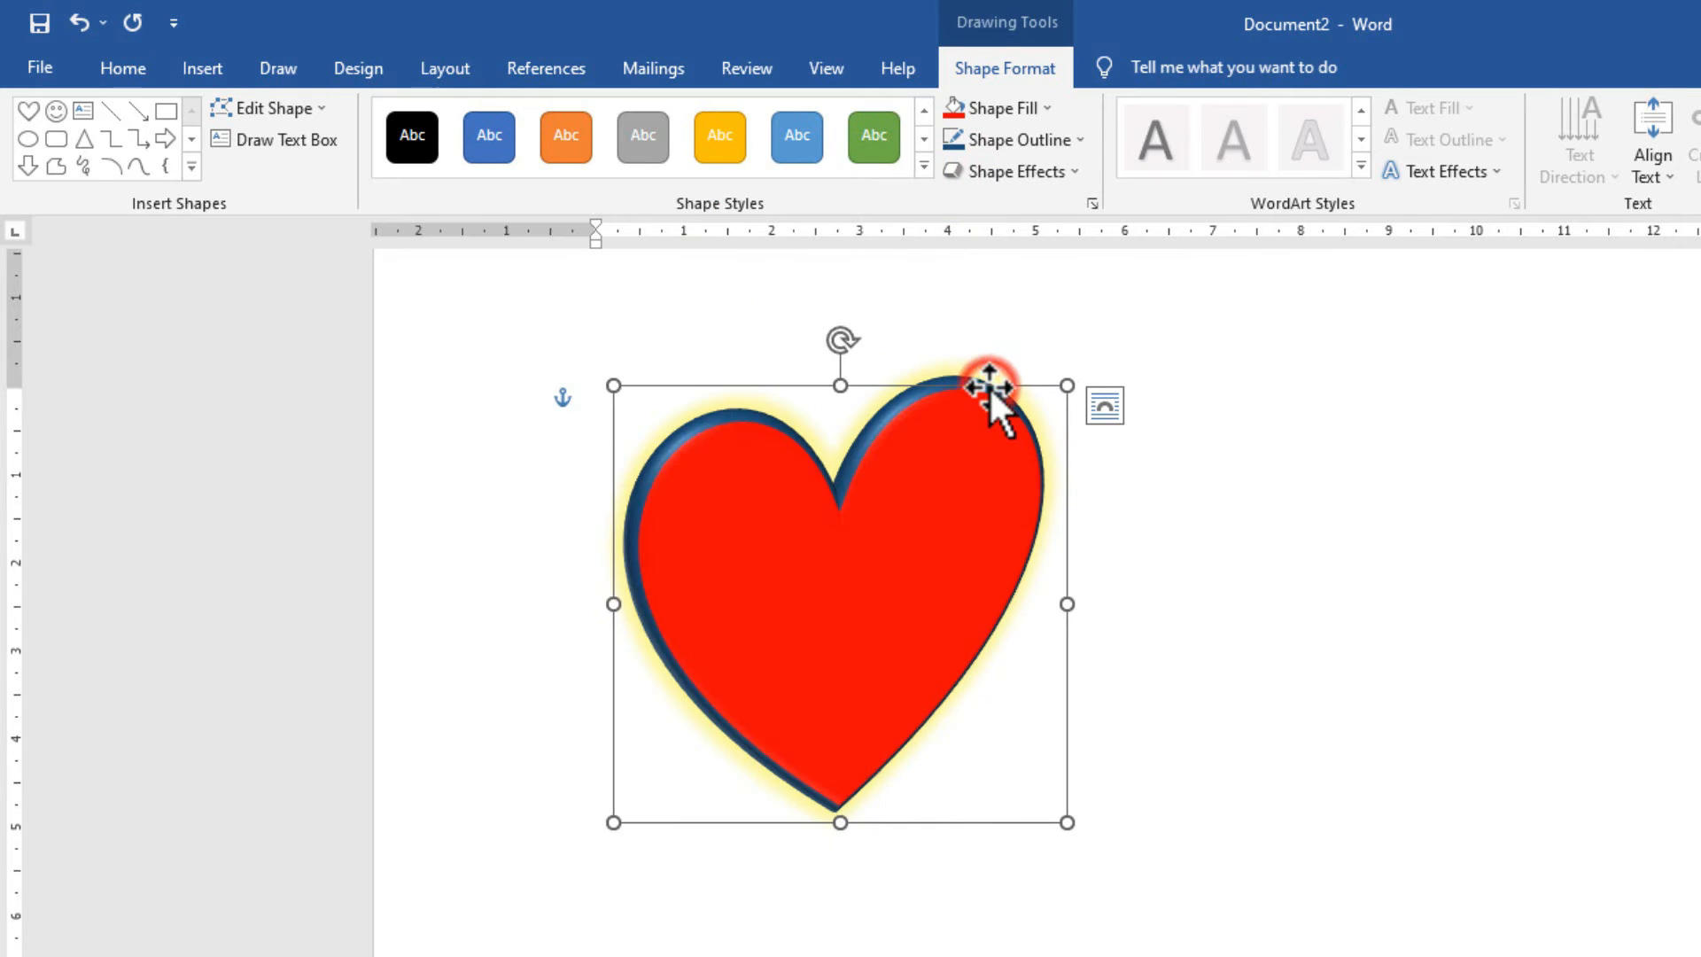
left_click_drag(988, 386, 1384, 351)
left_click(924, 166)
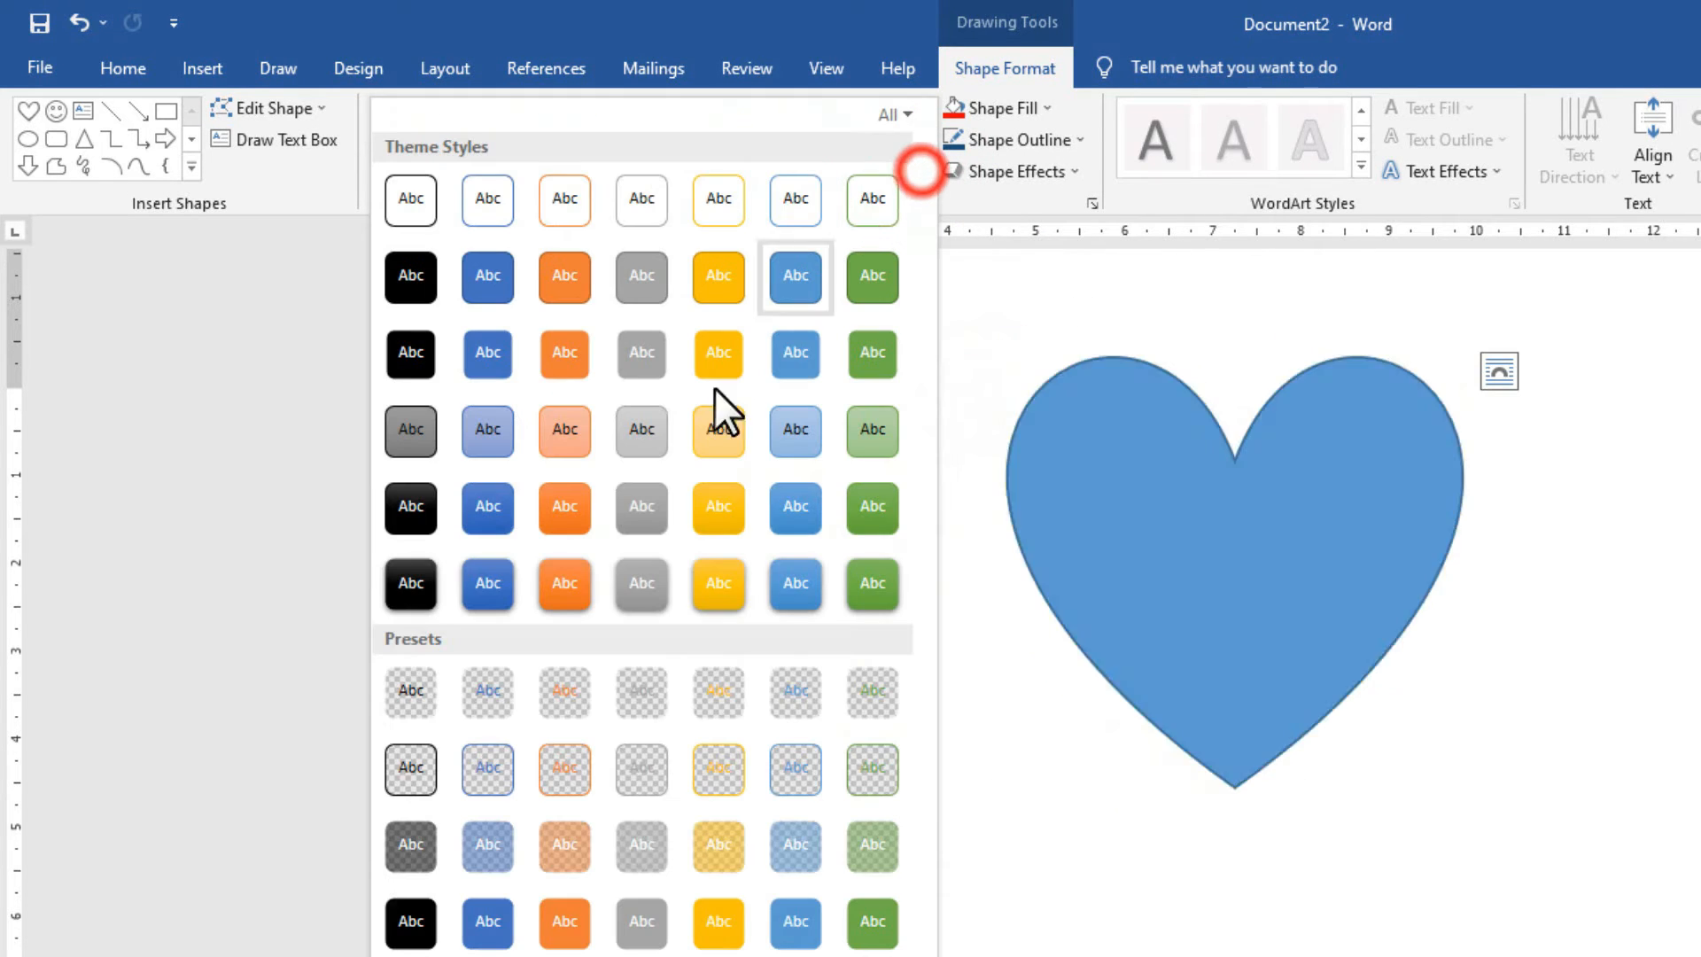
left_click(1173, 358)
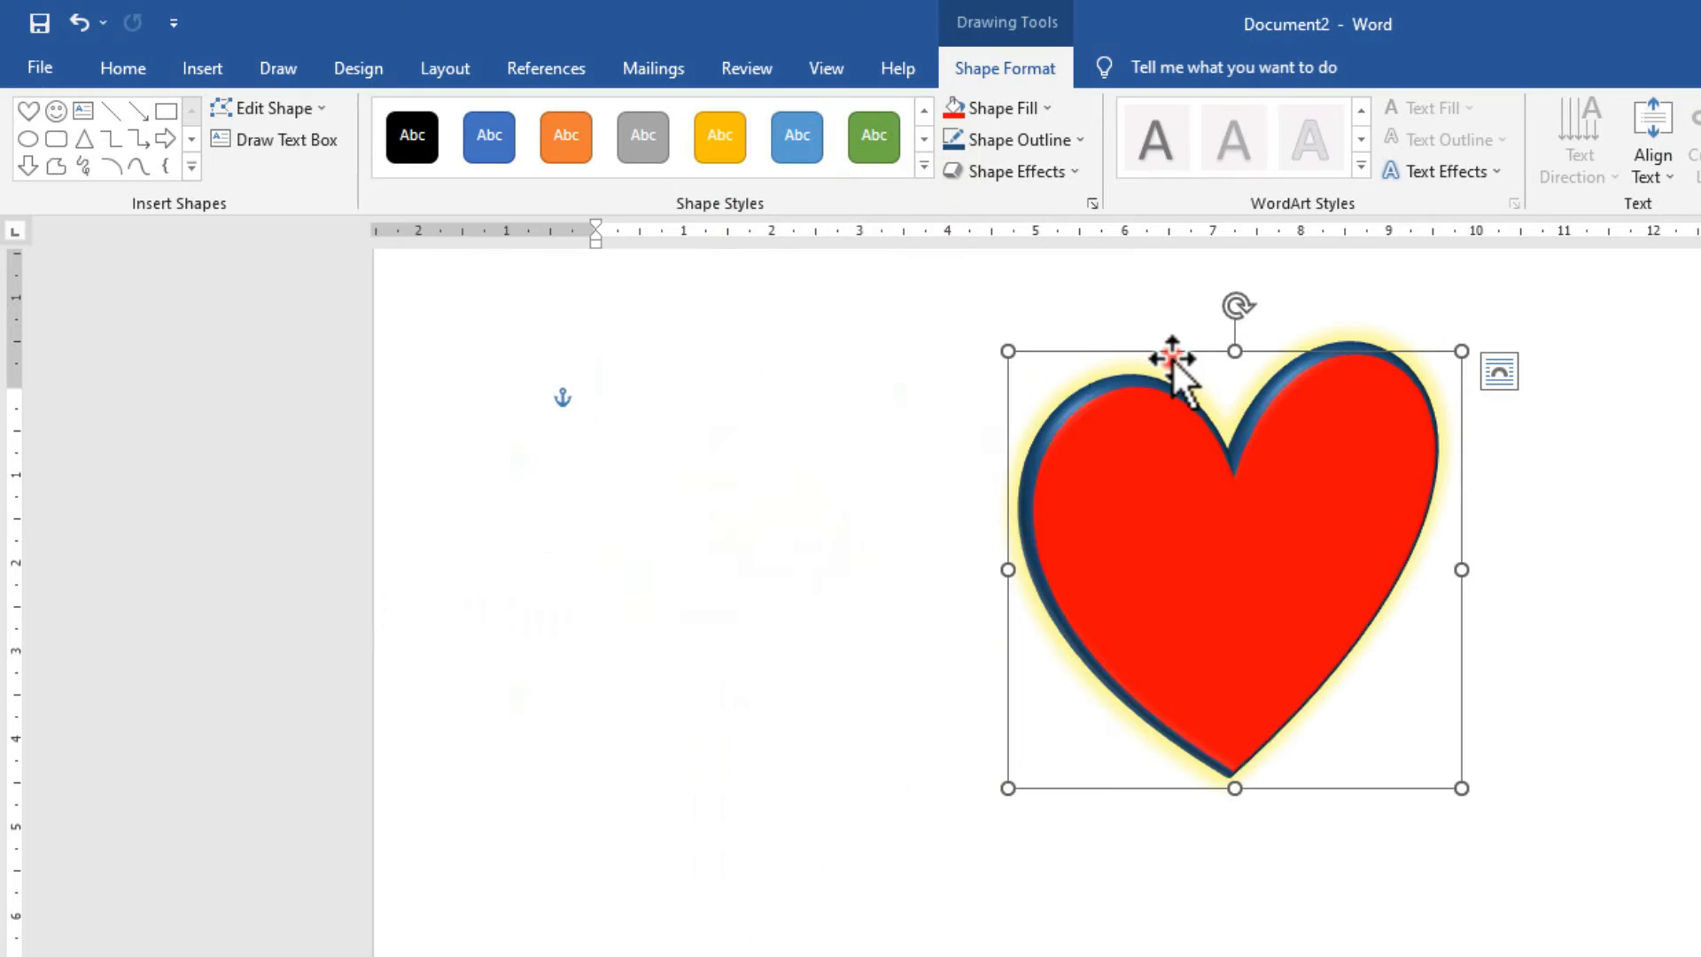
left_click_drag(1173, 358, 782, 394)
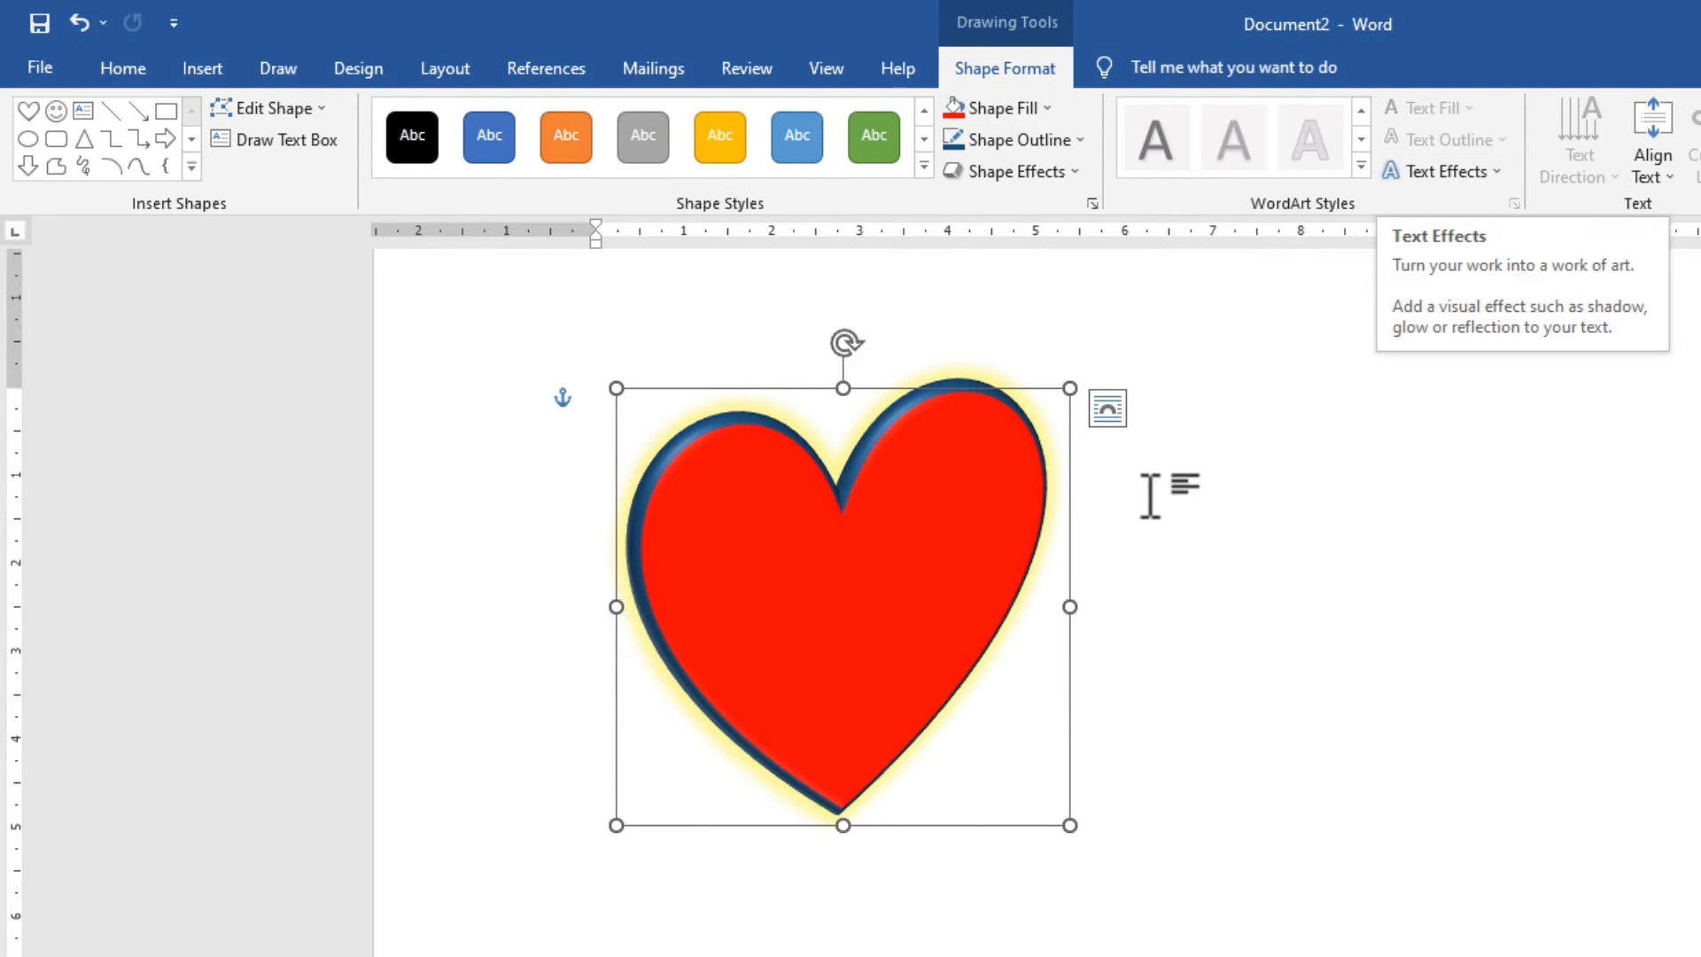
left_click_drag(923, 397, 893, 379)
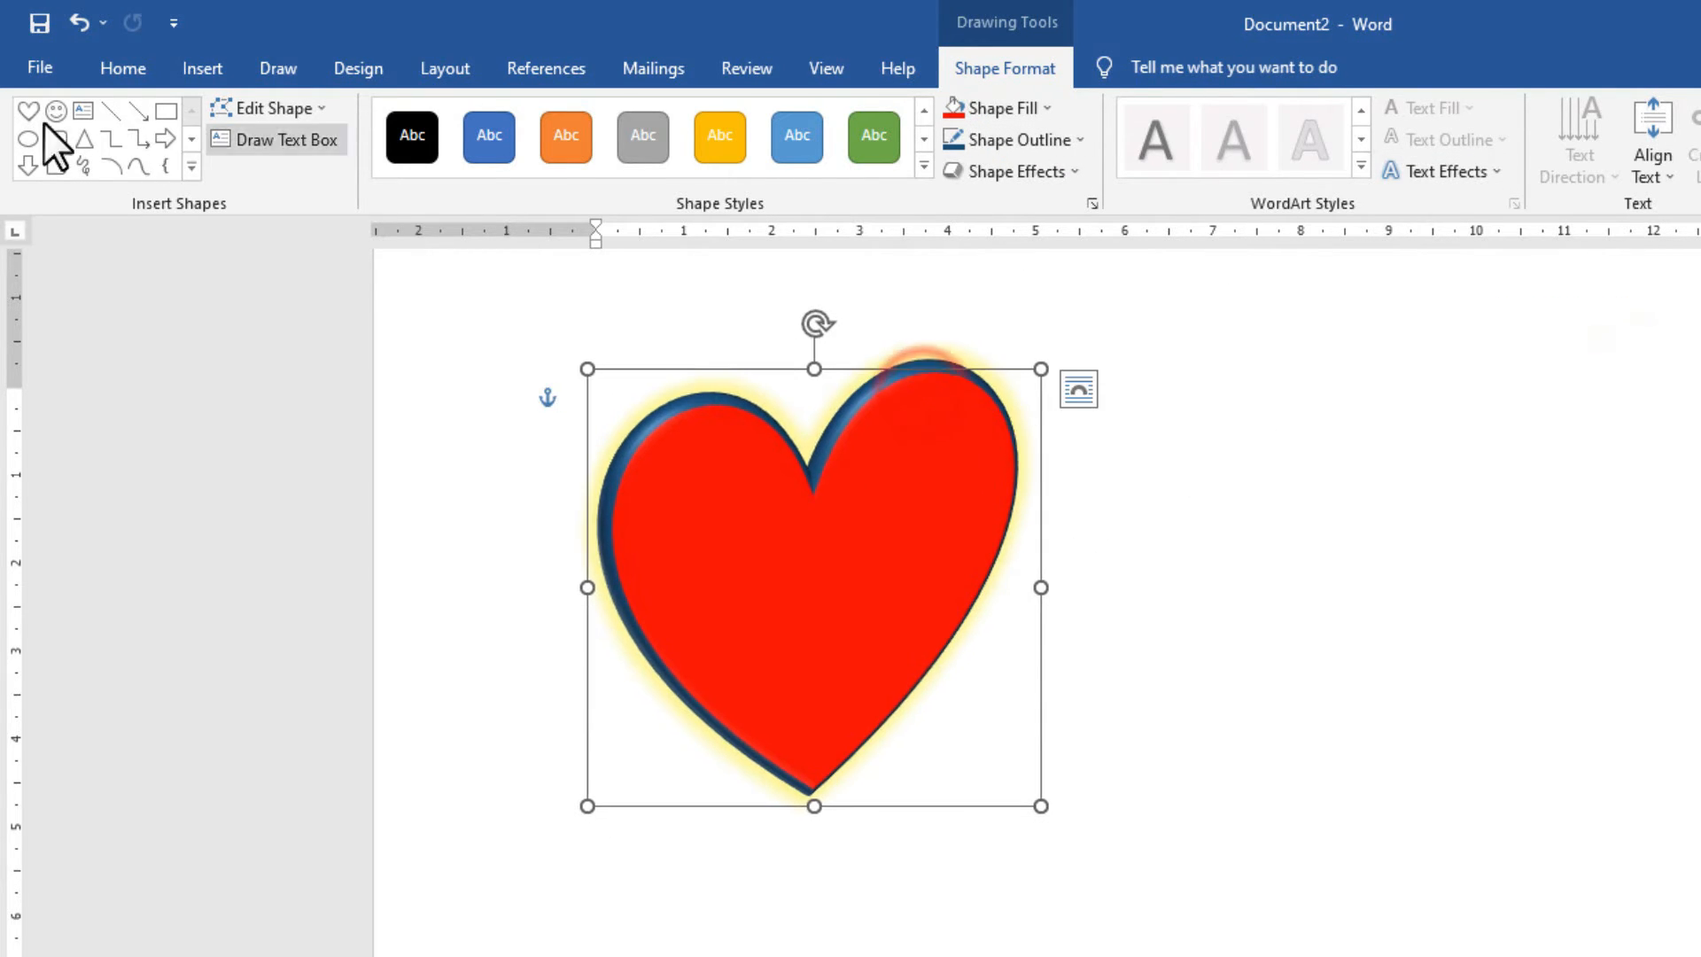
left_click(1223, 437)
left_click(206, 69)
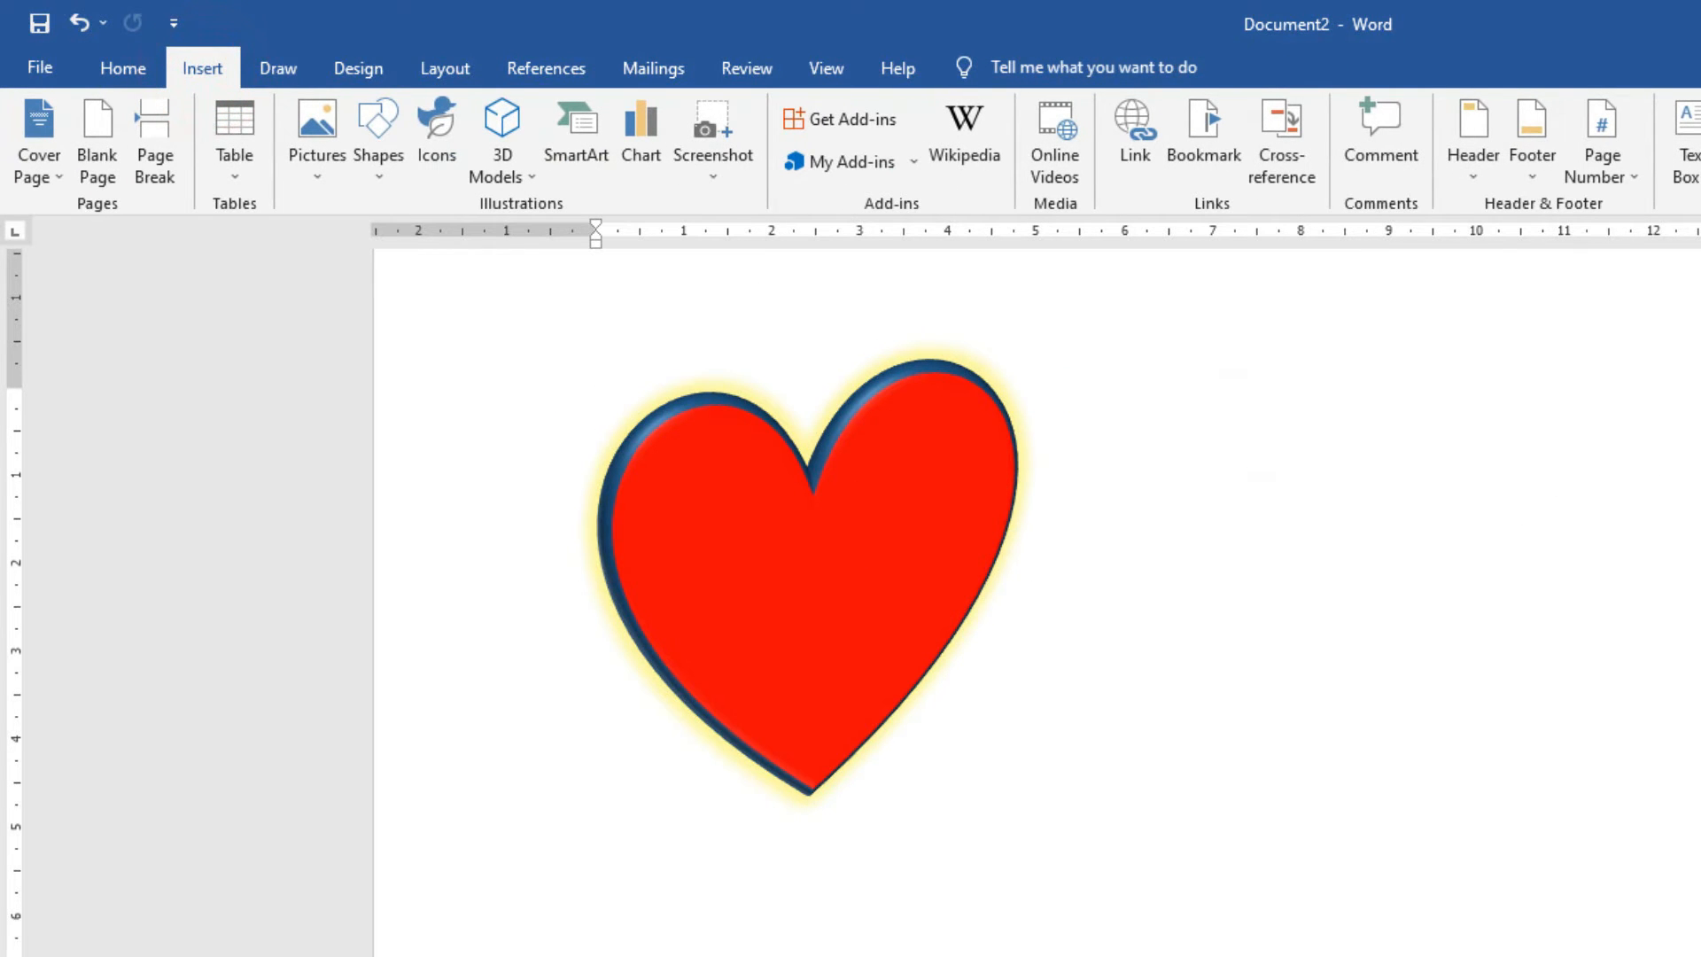
Insert a styled WordArt box, replace its placeholder with 'C TECH', and place it right of the heart.
left_click(1561, 124)
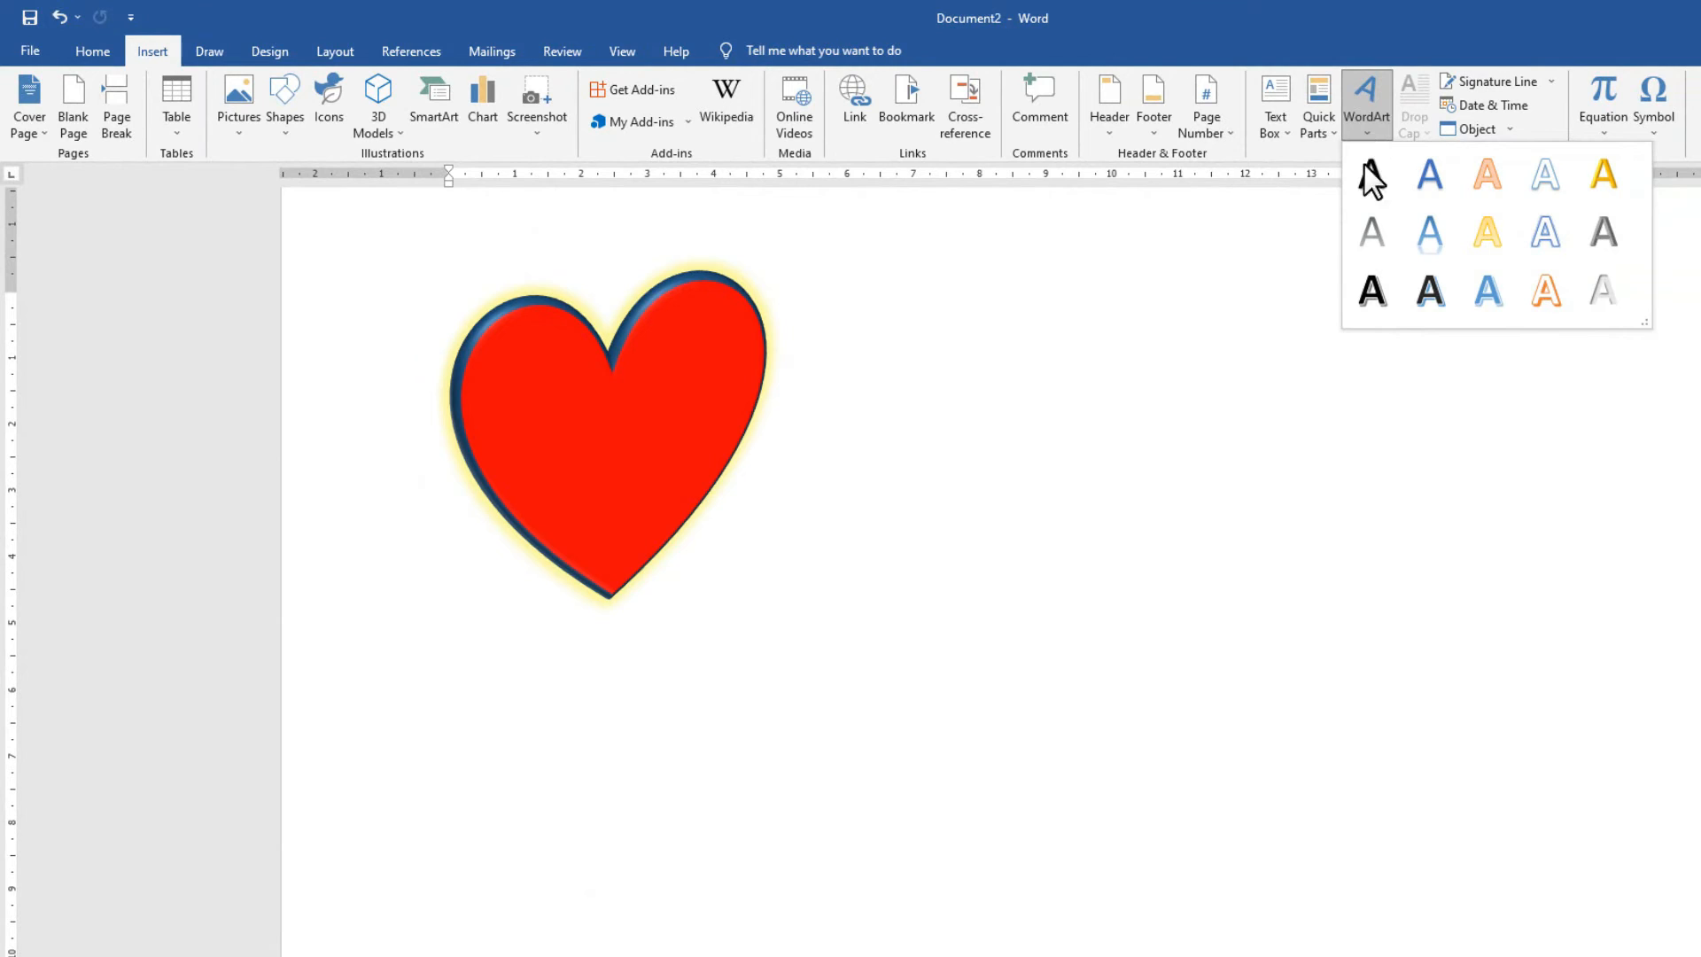
left_click(1430, 294)
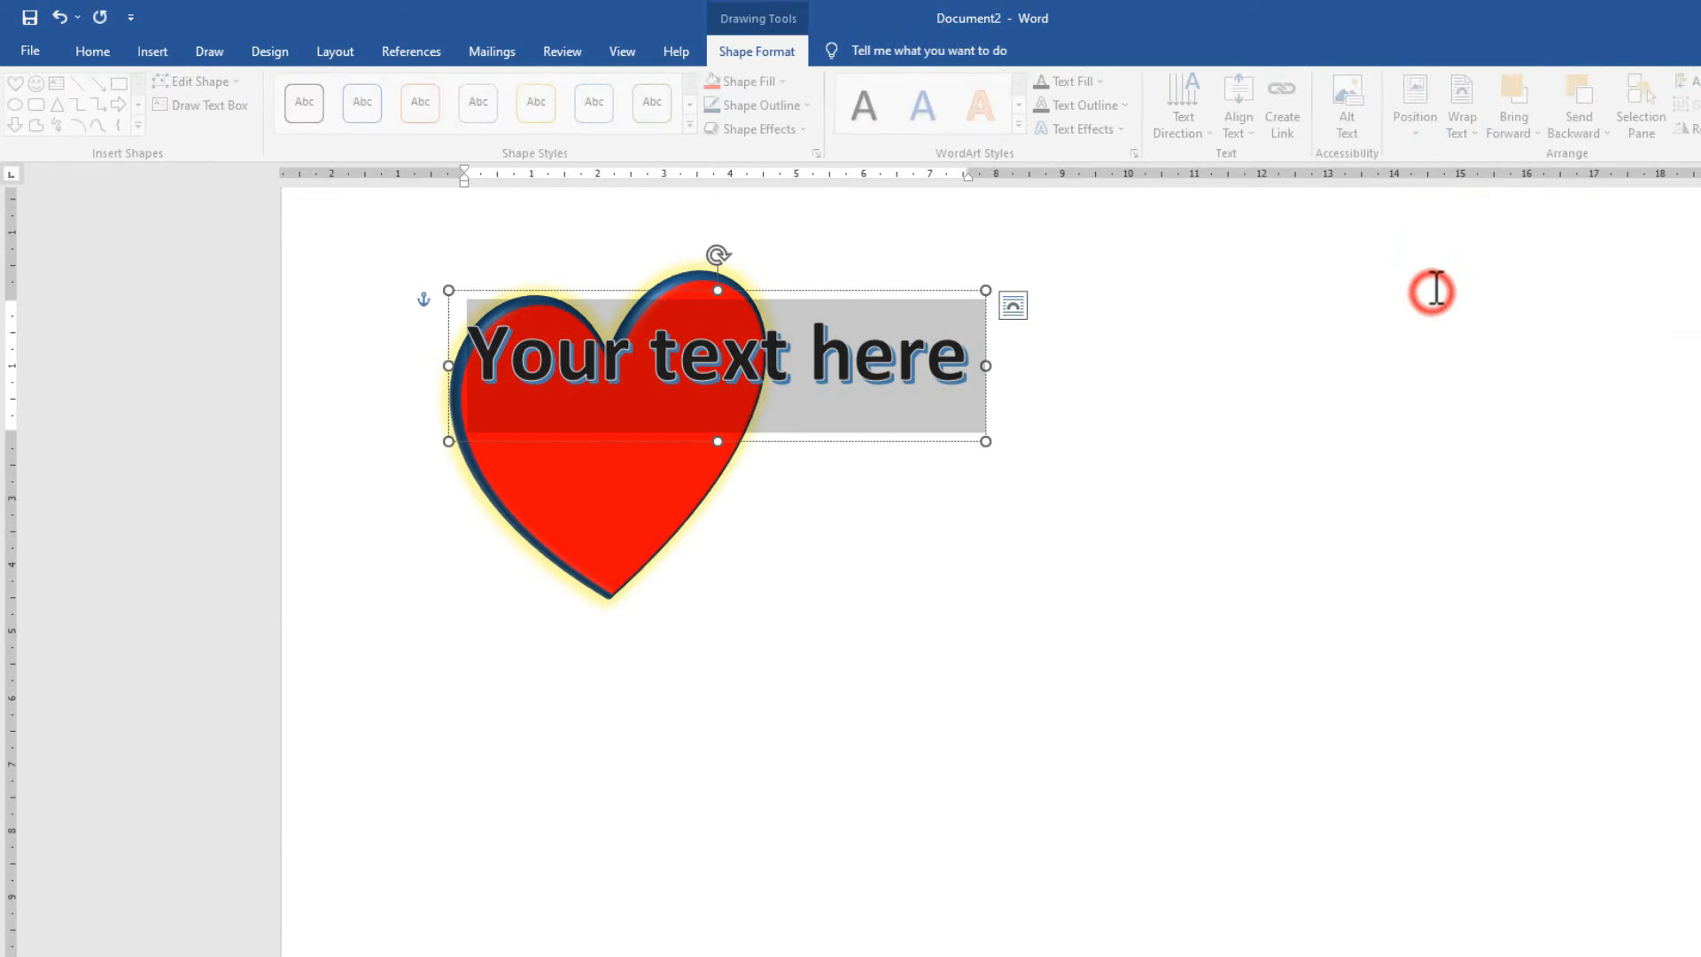
left_click_drag(821, 292, 1215, 291)
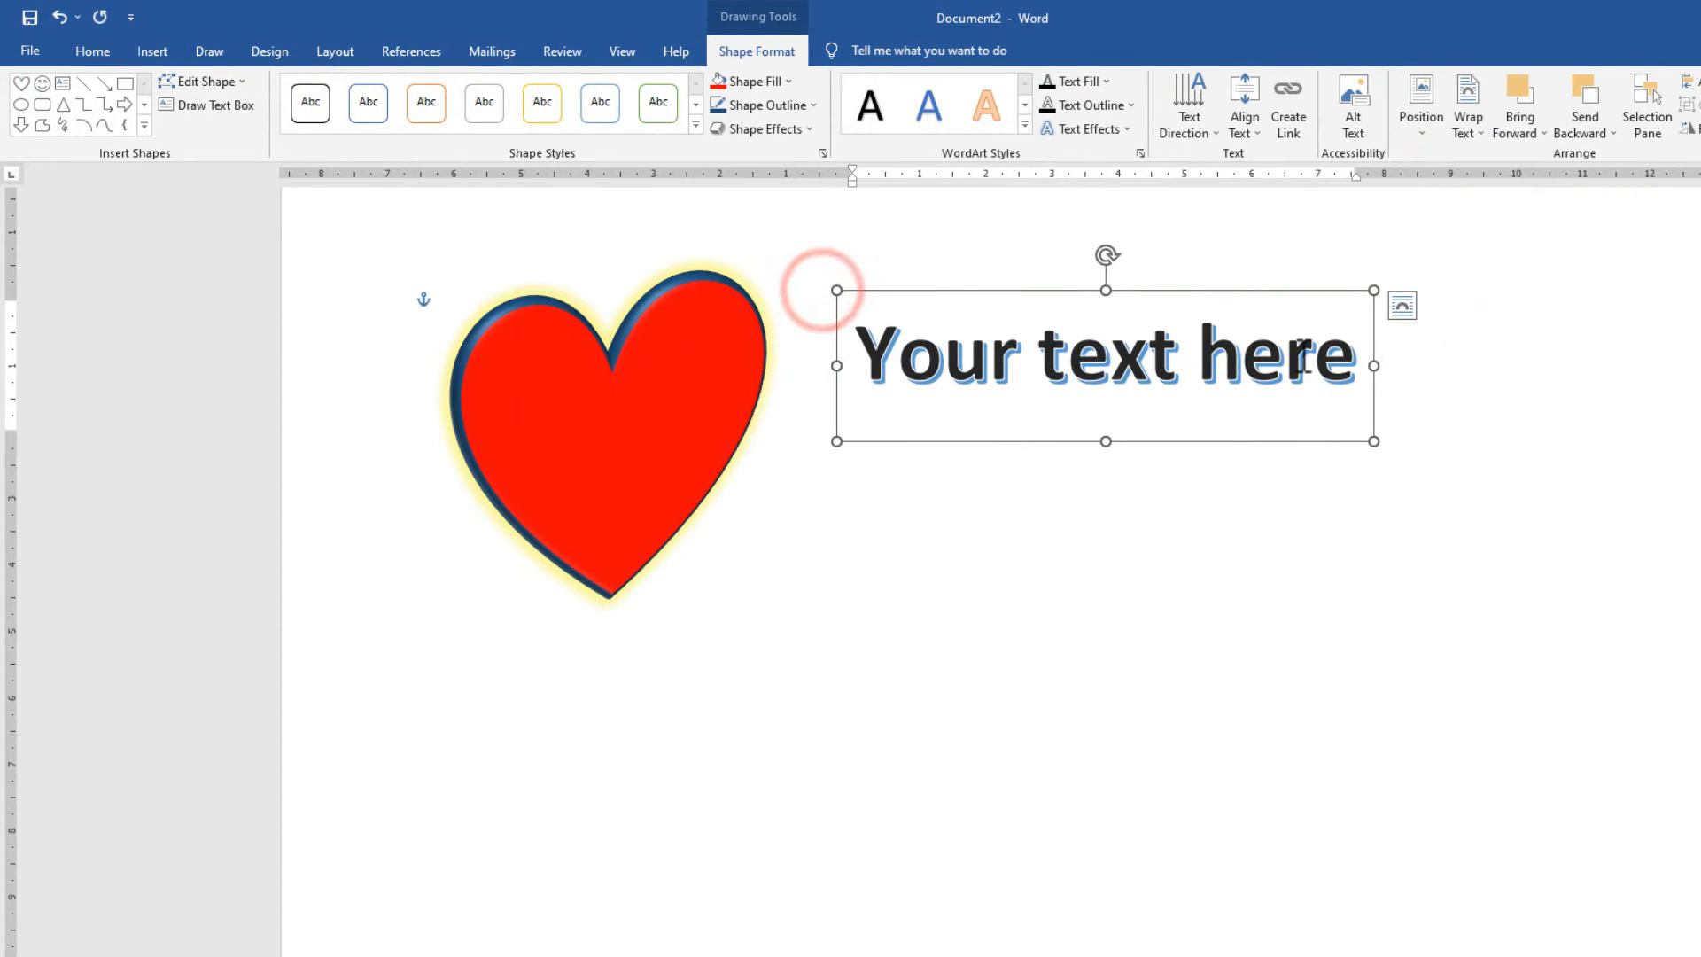
left_click_drag(1354, 358, 790, 374)
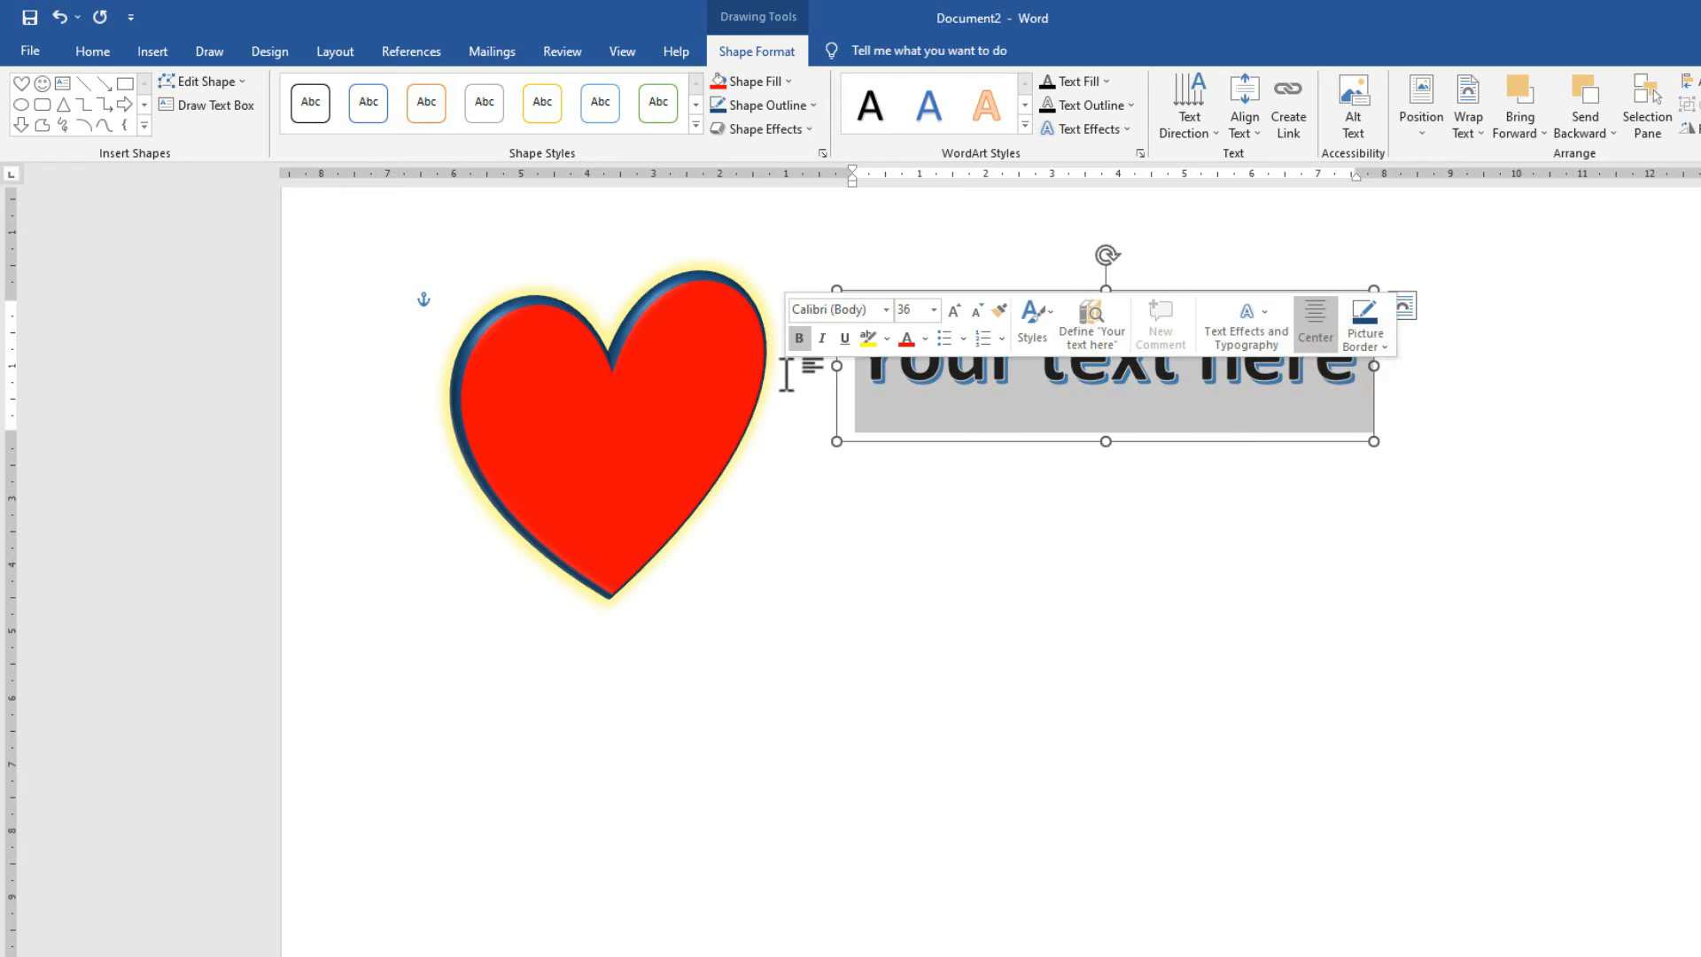
type("C TECH")
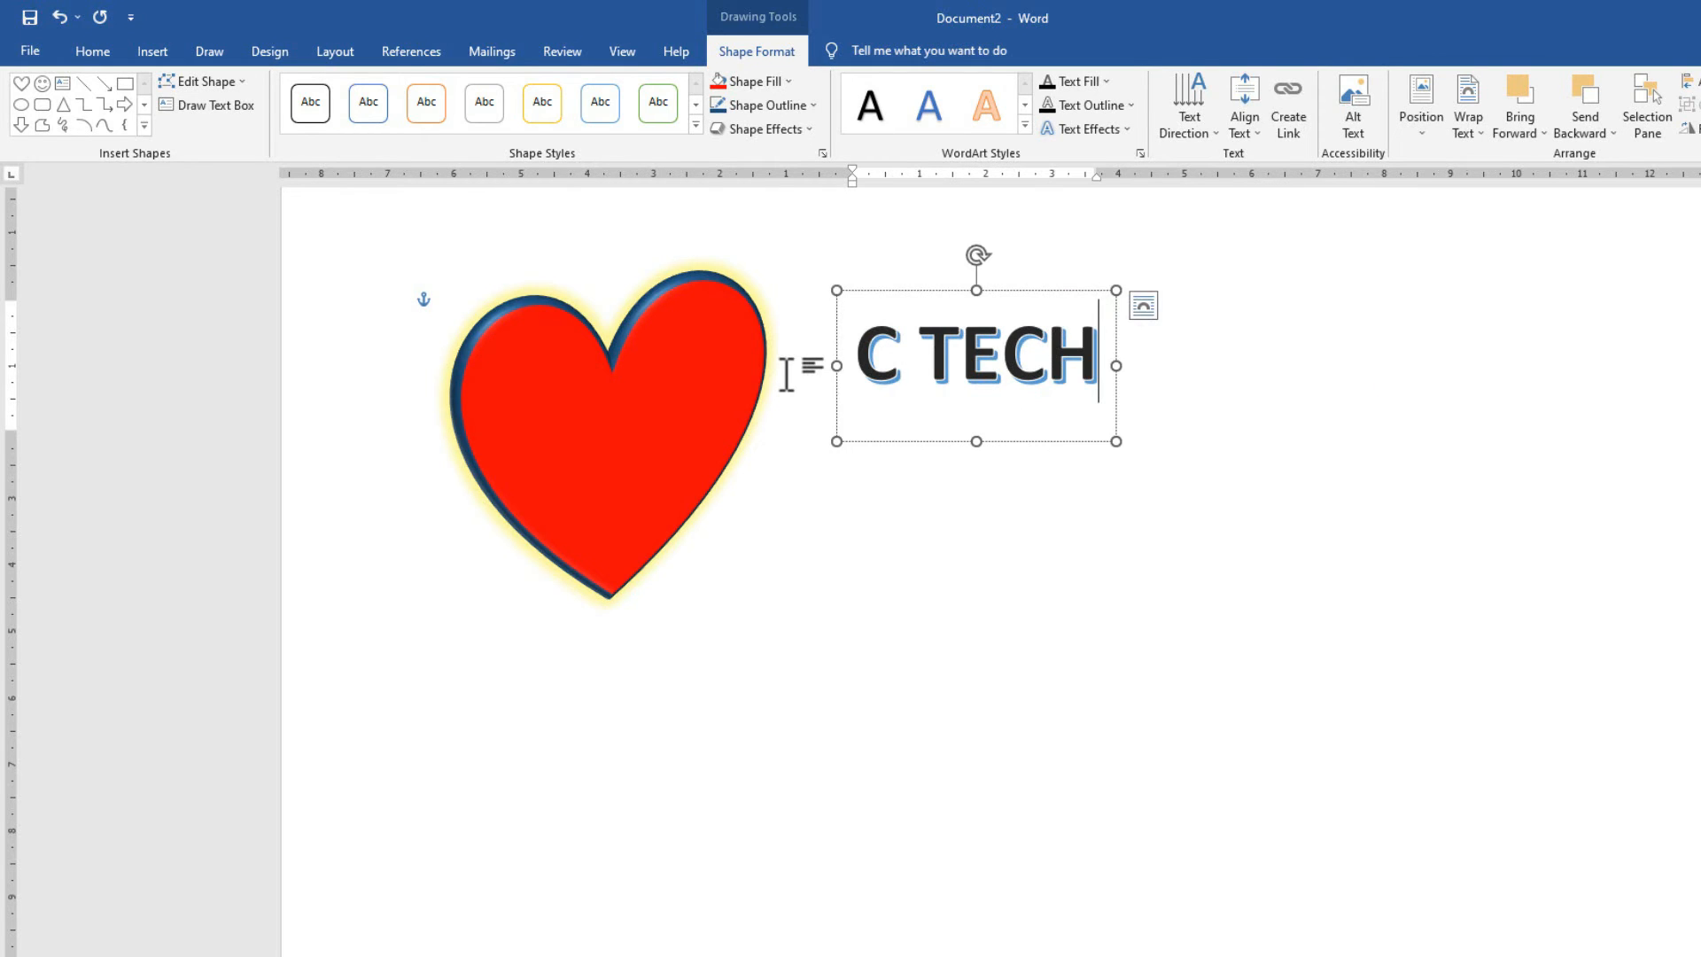
left_click_drag(998, 292, 1110, 359)
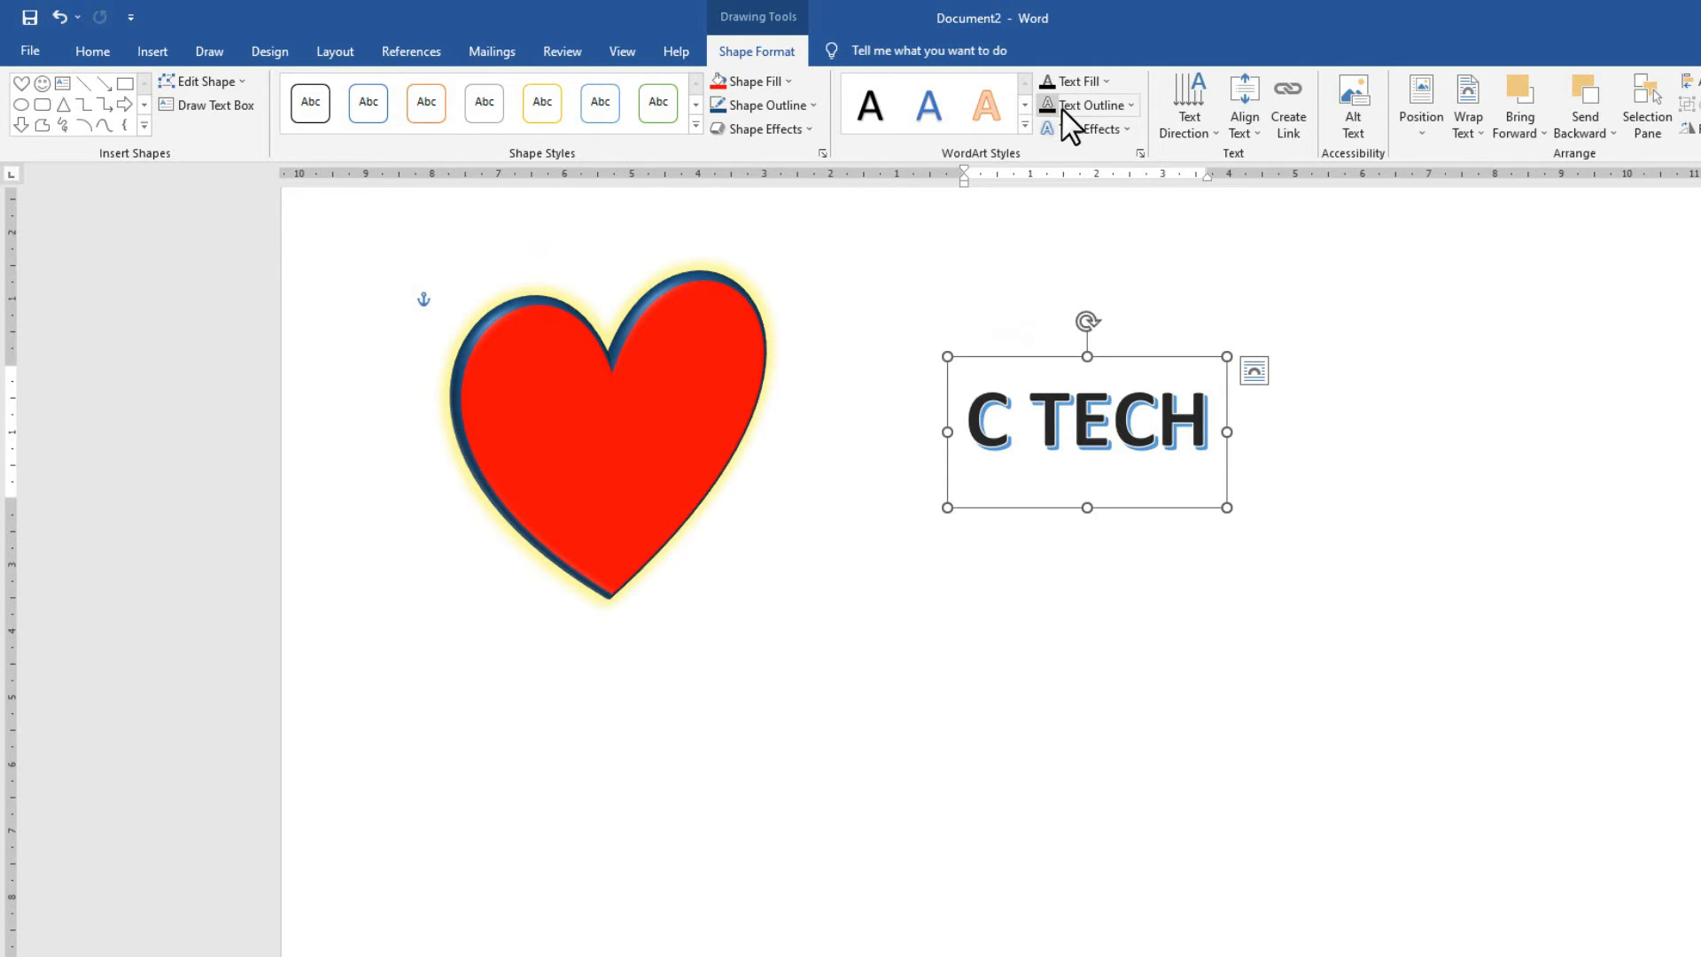
Fill the C TECH WordArt letters with red.
left_click(703, 331)
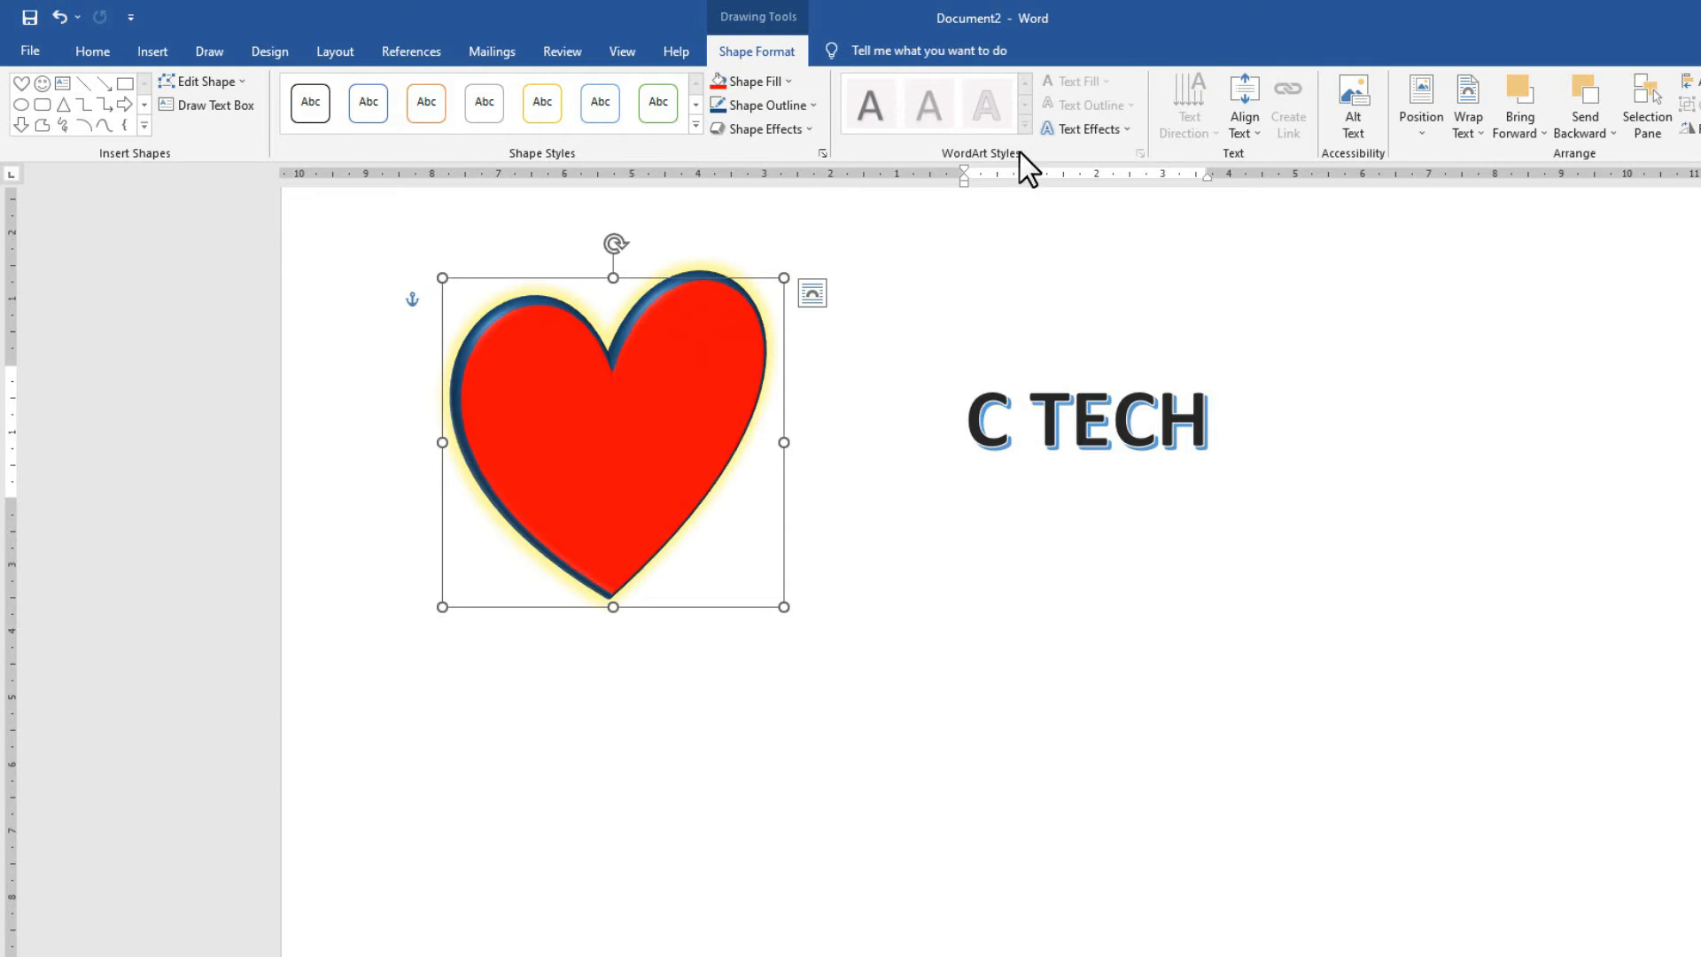
left_click(1072, 418)
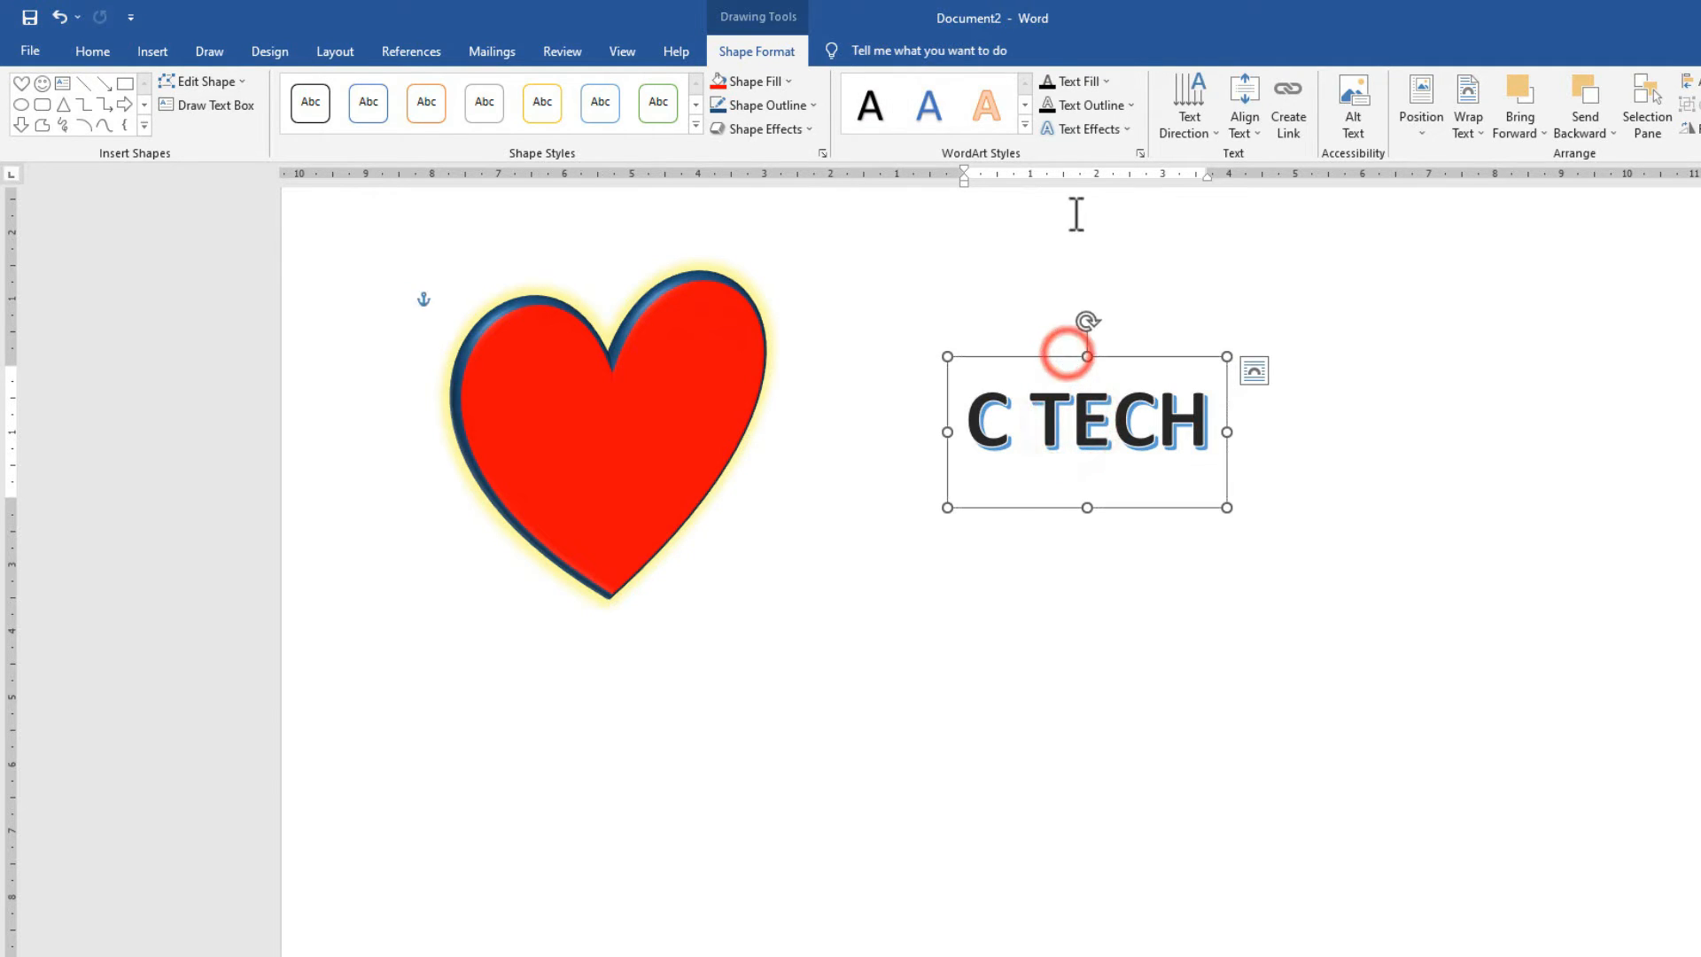
left_click(1094, 77)
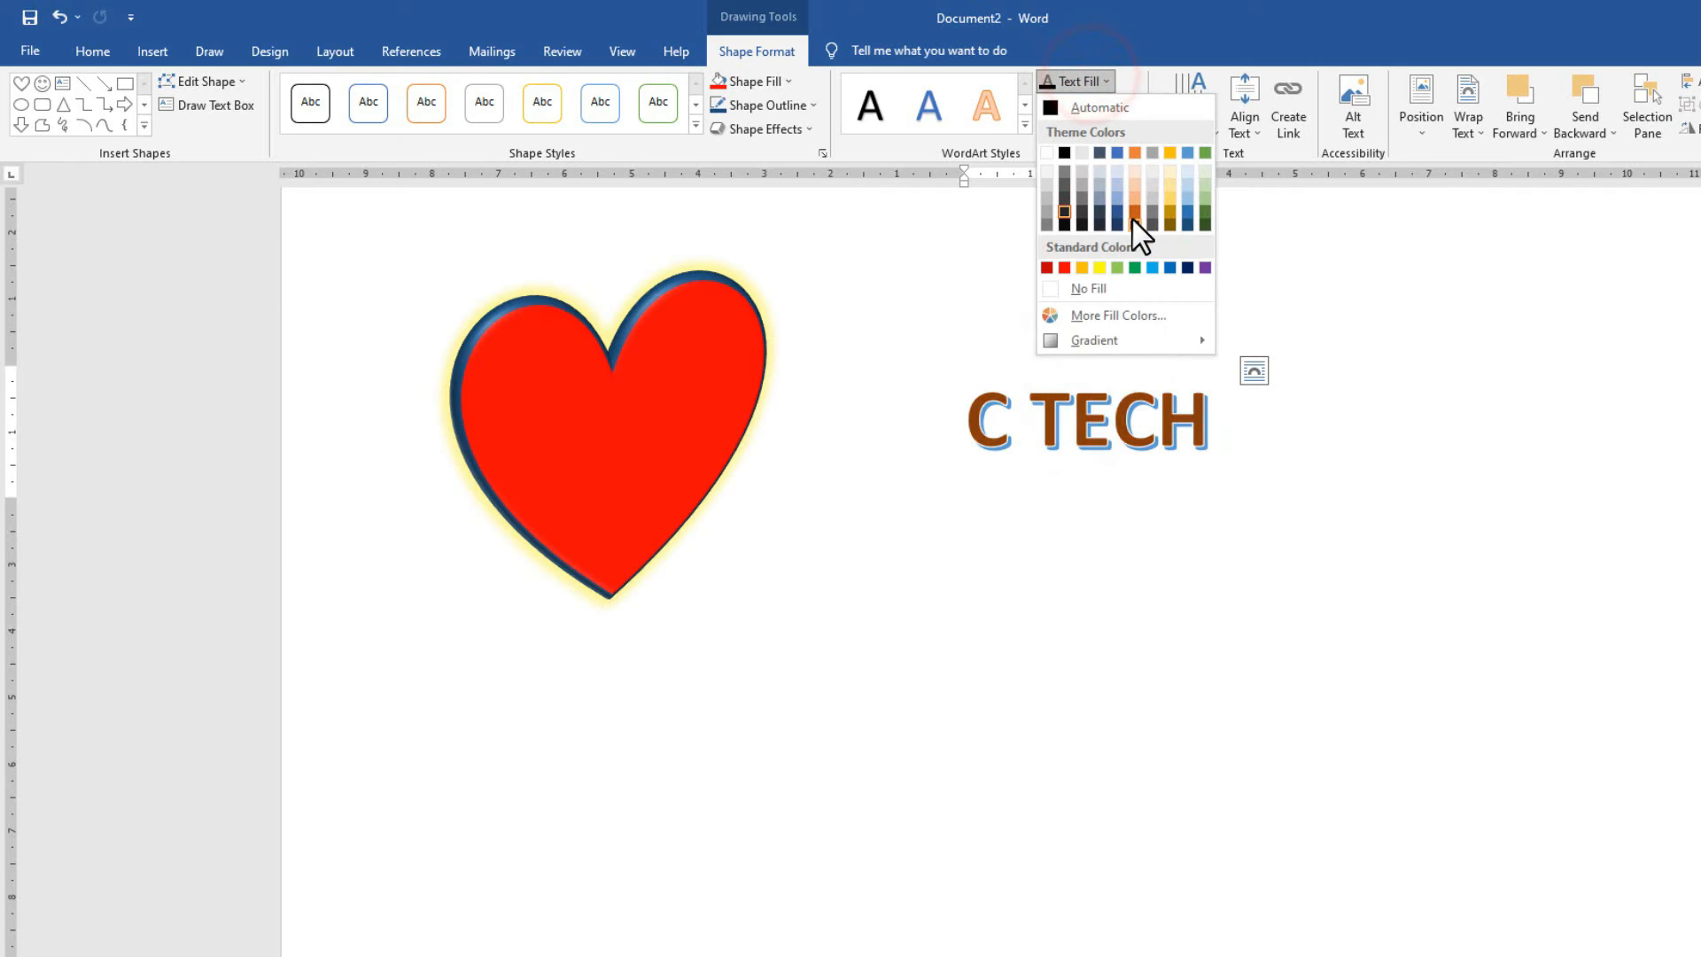
left_click(1064, 267)
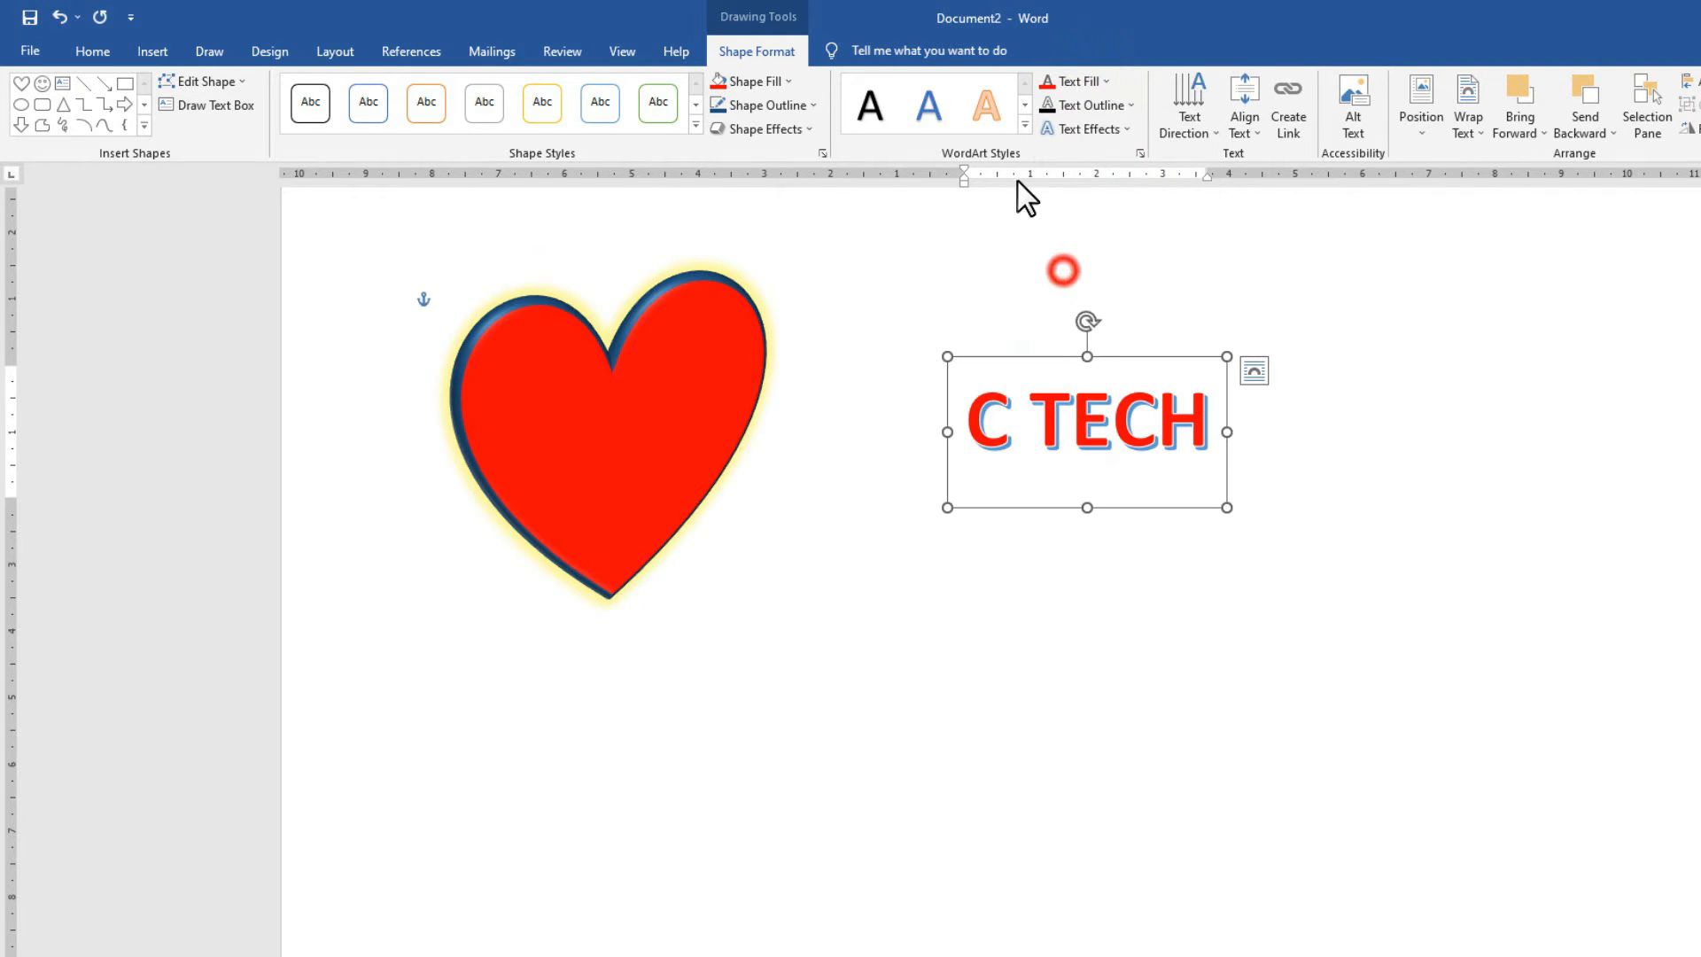
left_click(1024, 125)
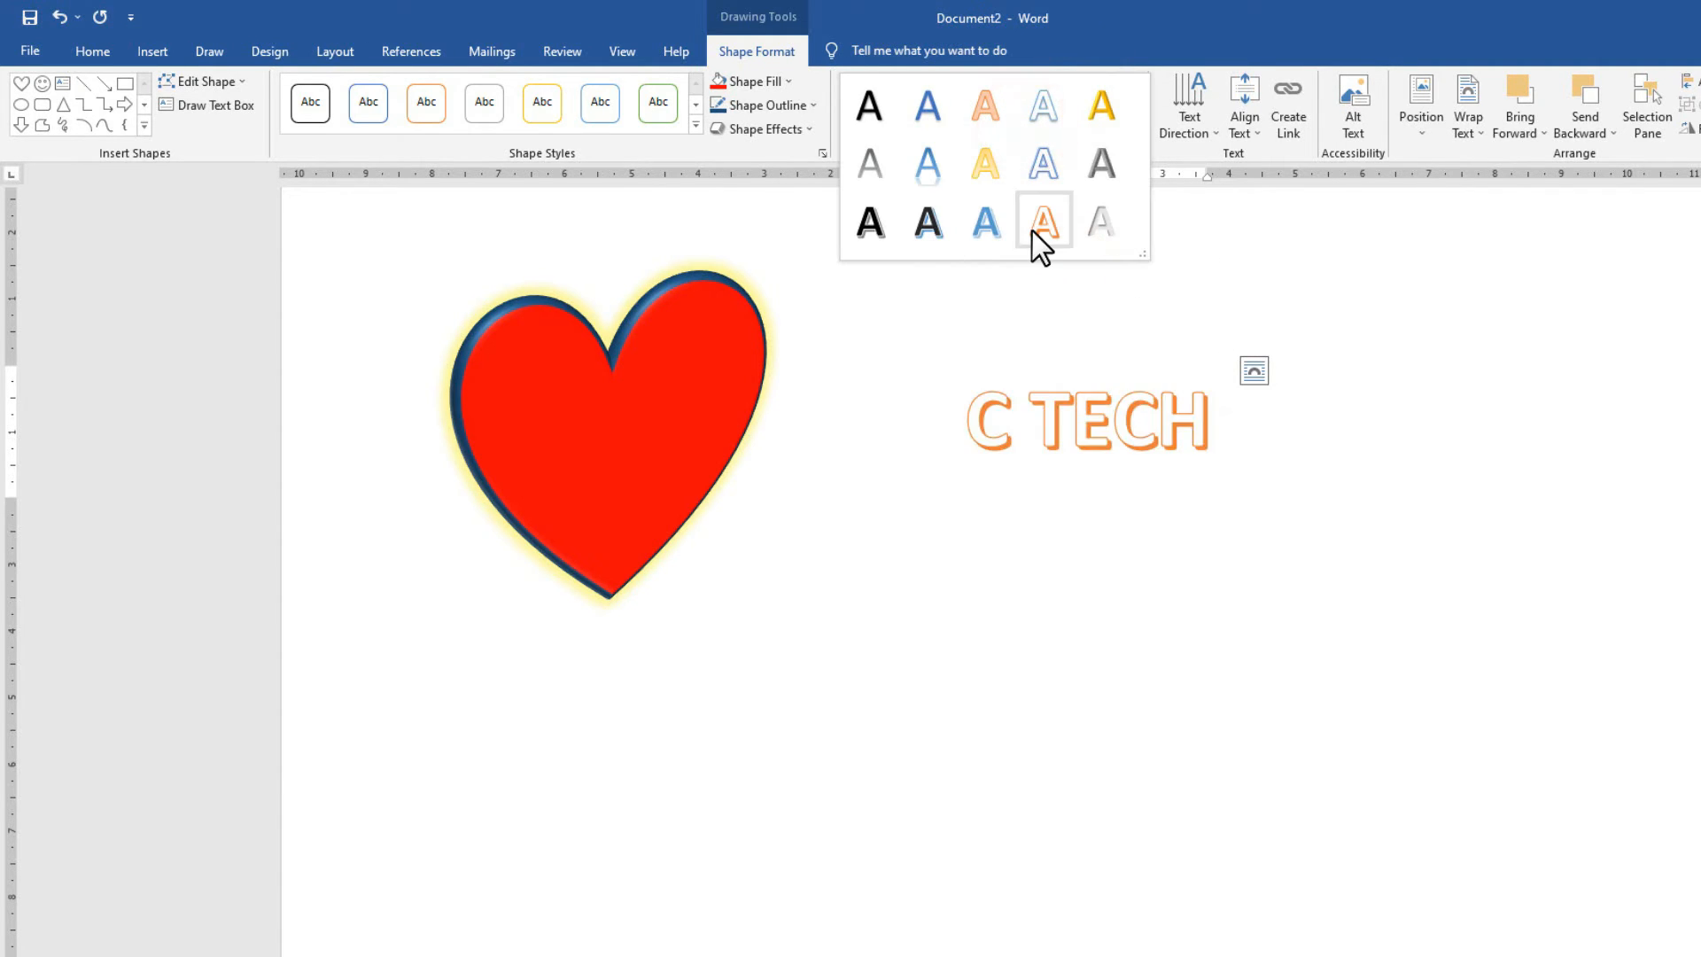
left_click(1194, 211)
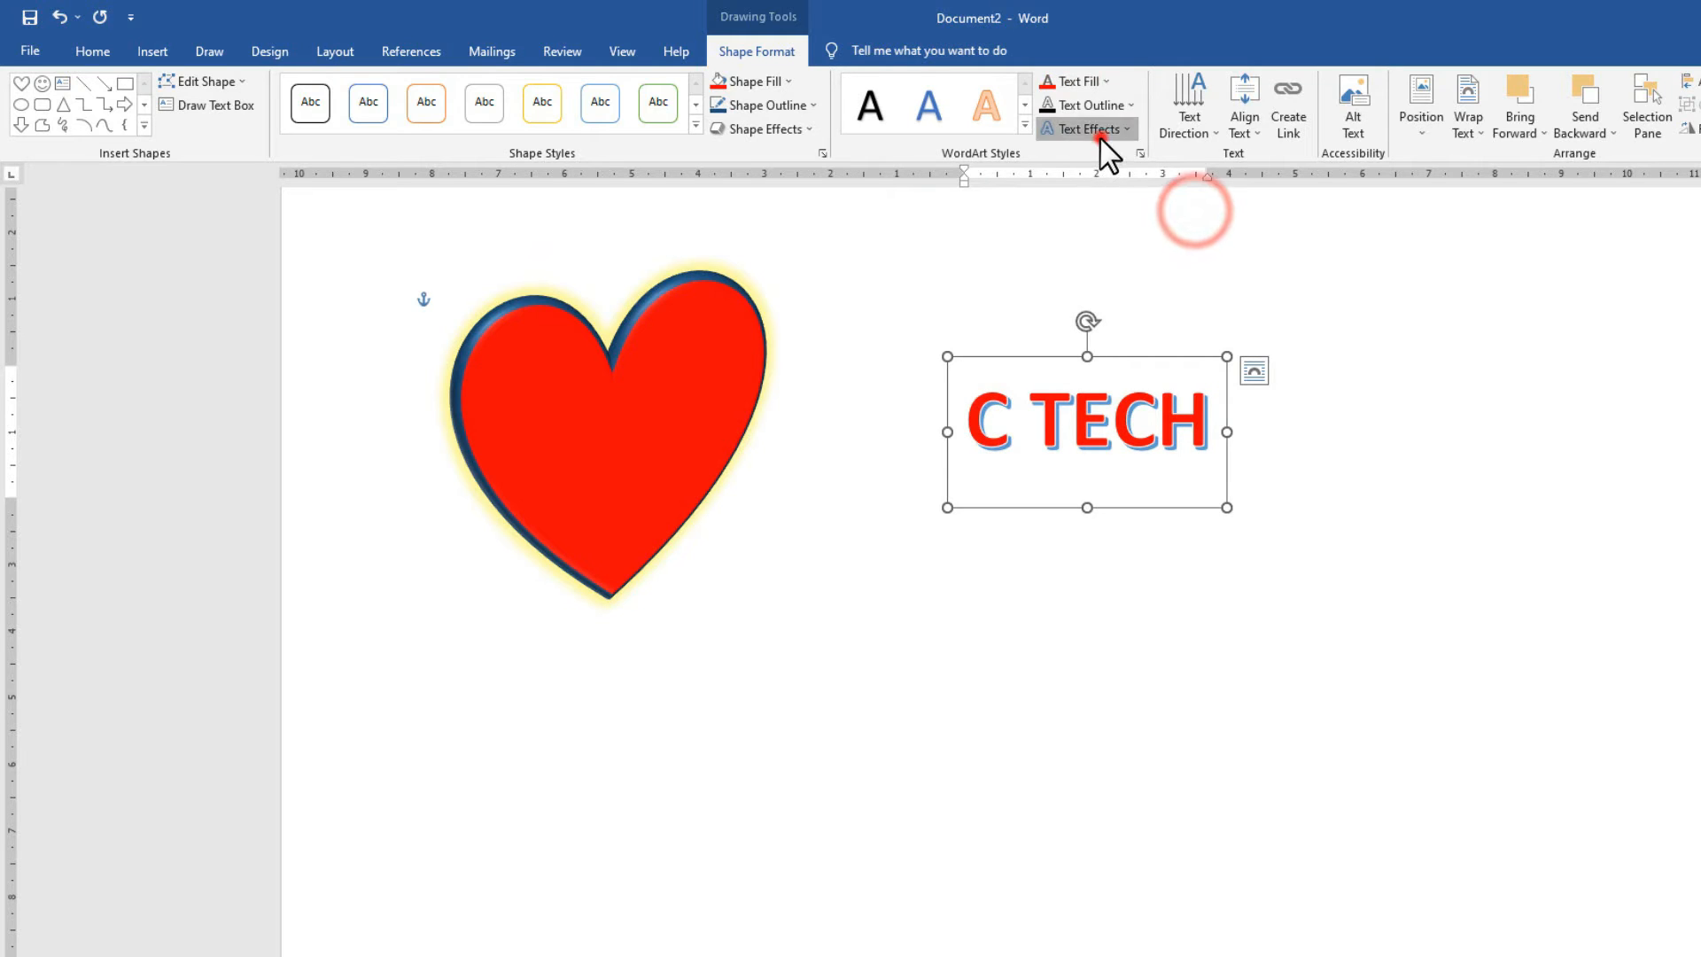
Give C TECH a perspective 3-D rotation and a reflection, then nudge it up and left.
left_click(1097, 131)
mouse_move(1163, 353)
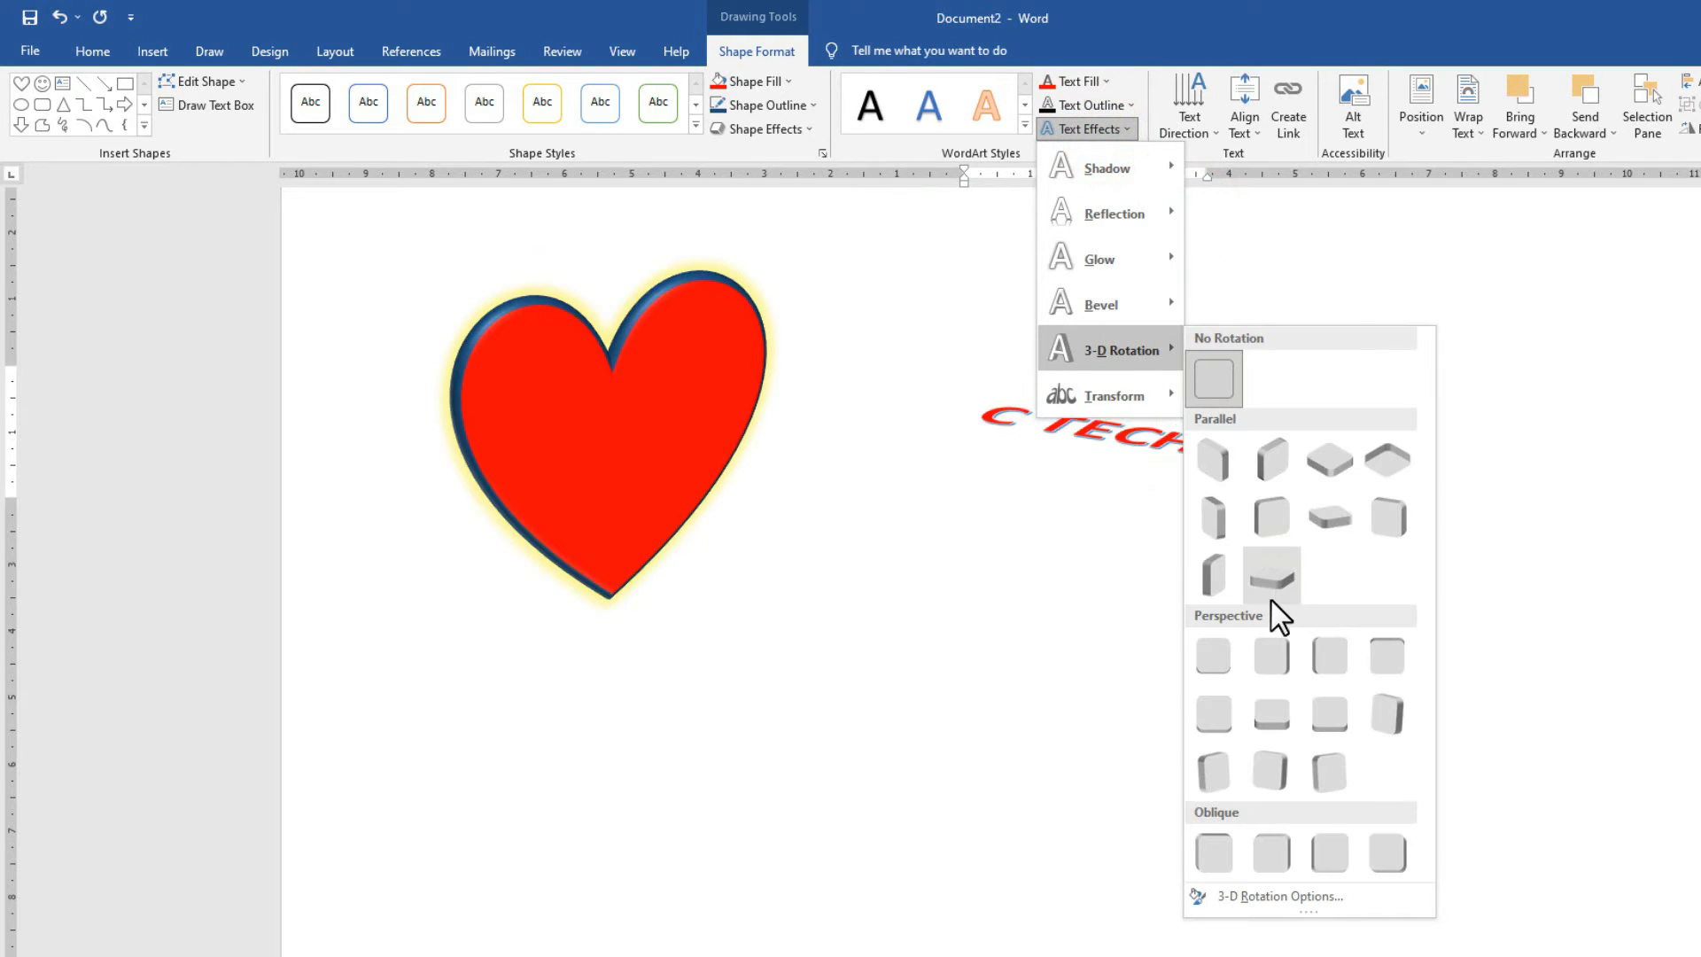
left_click(1290, 726)
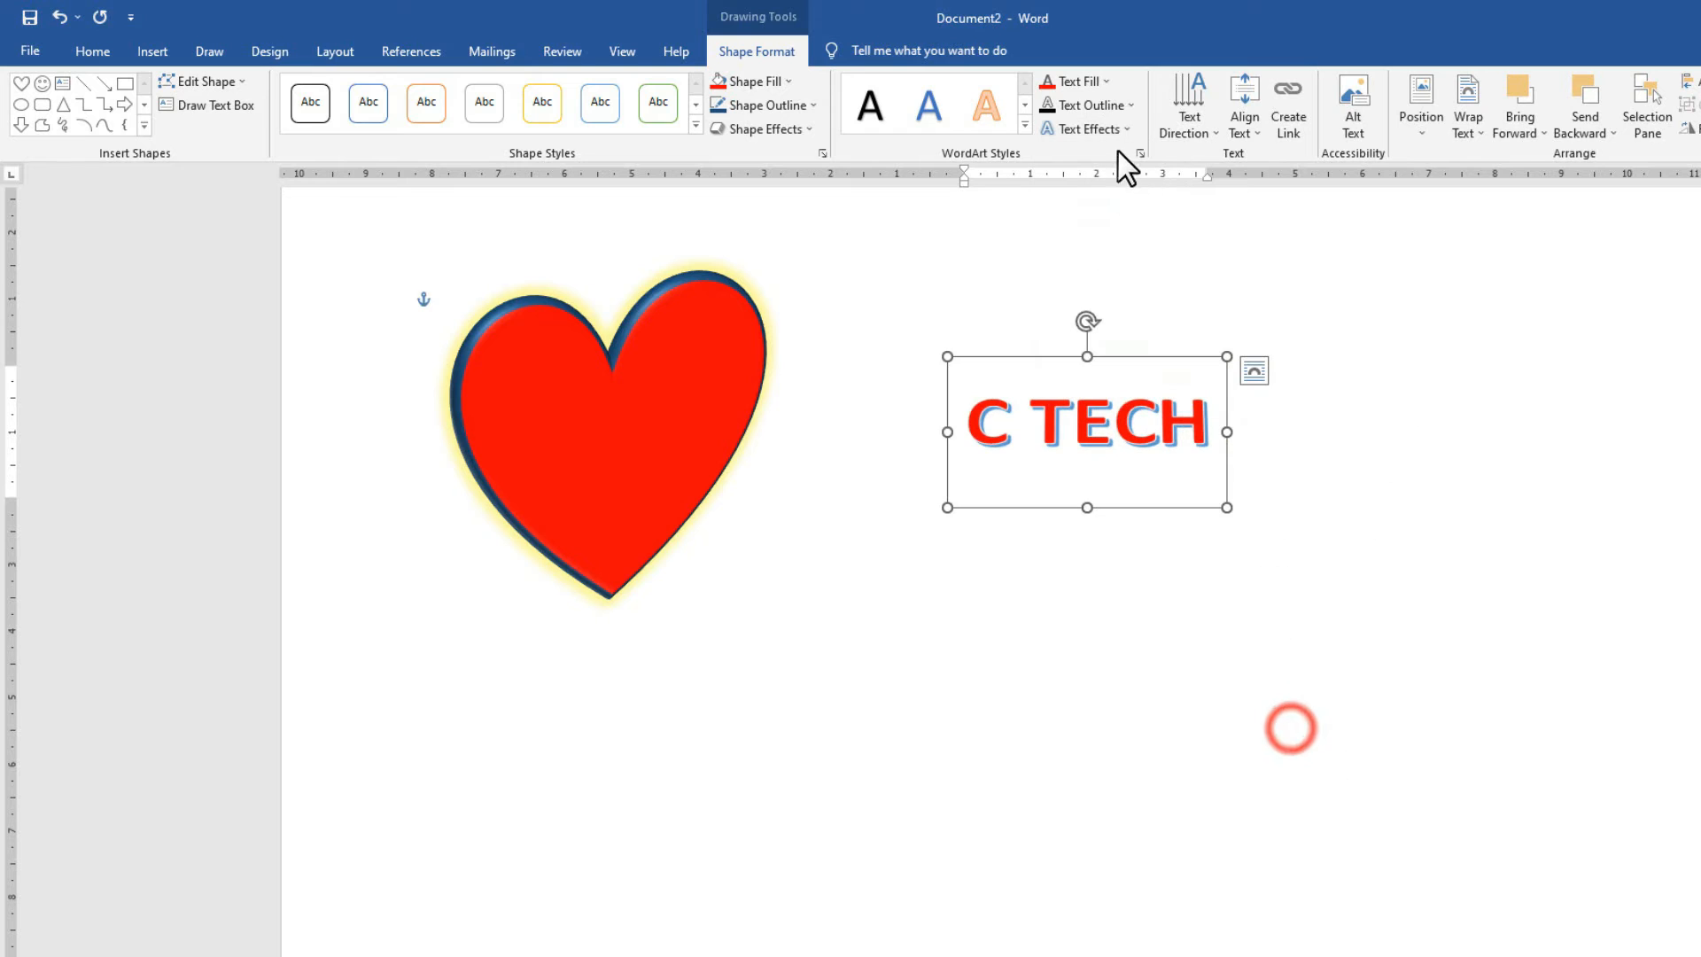
left_click(1098, 131)
mouse_move(1102, 216)
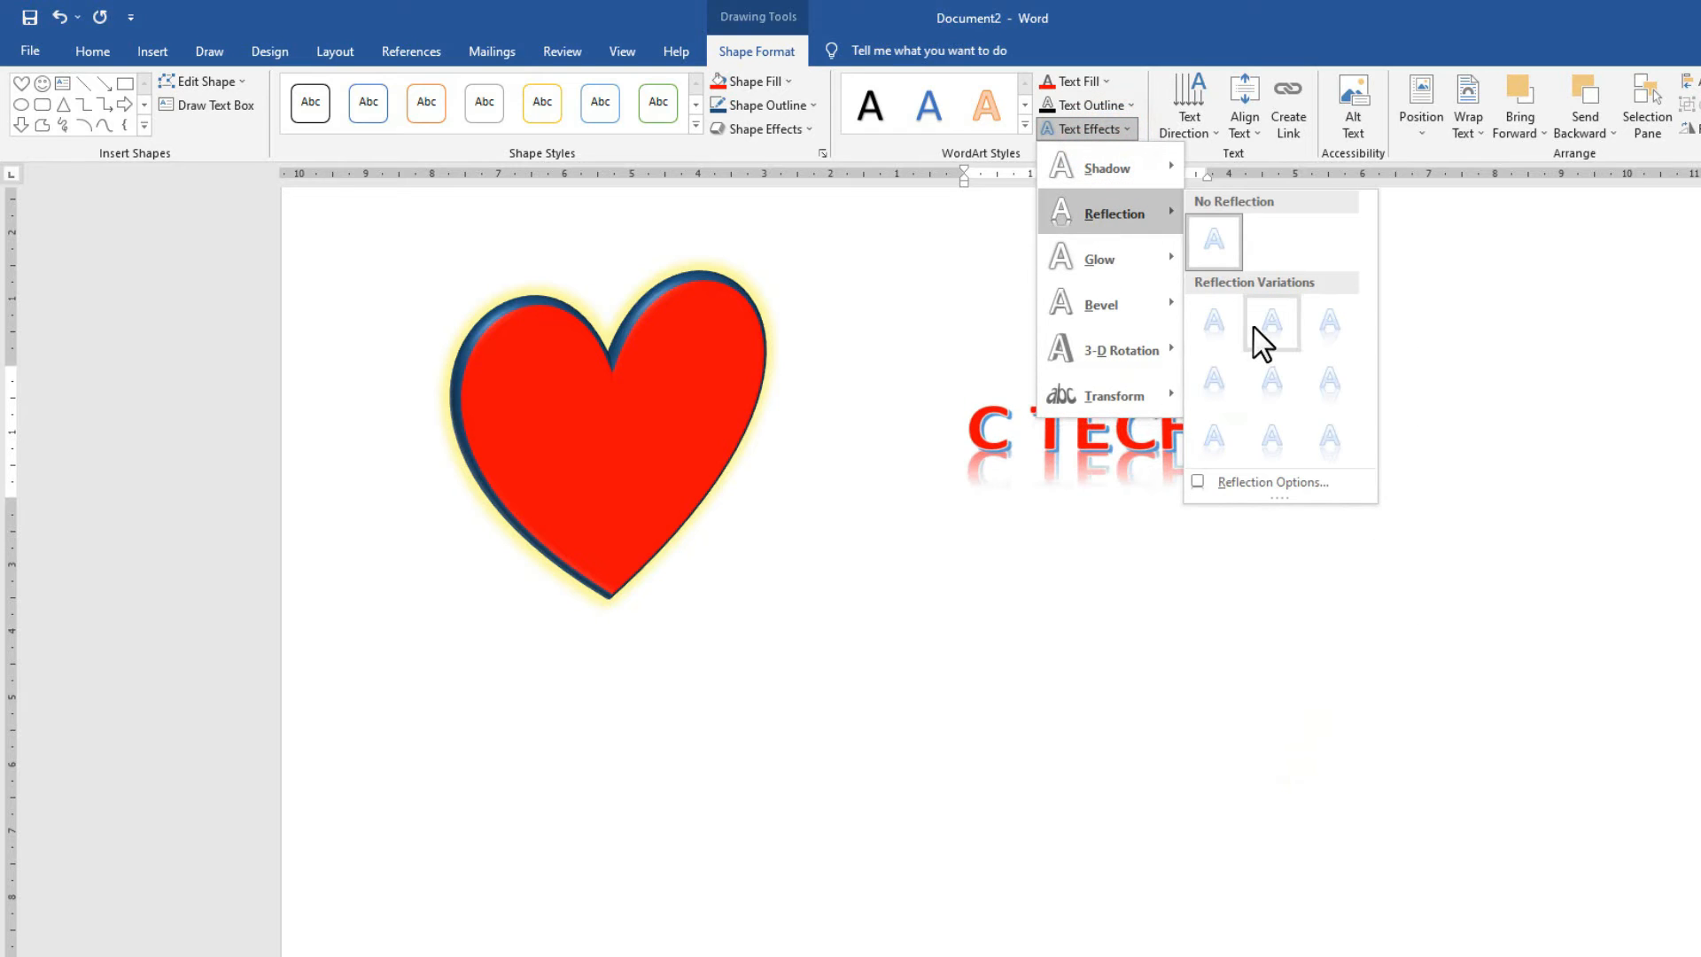
left_click(1249, 330)
left_click_drag(1032, 357, 989, 325)
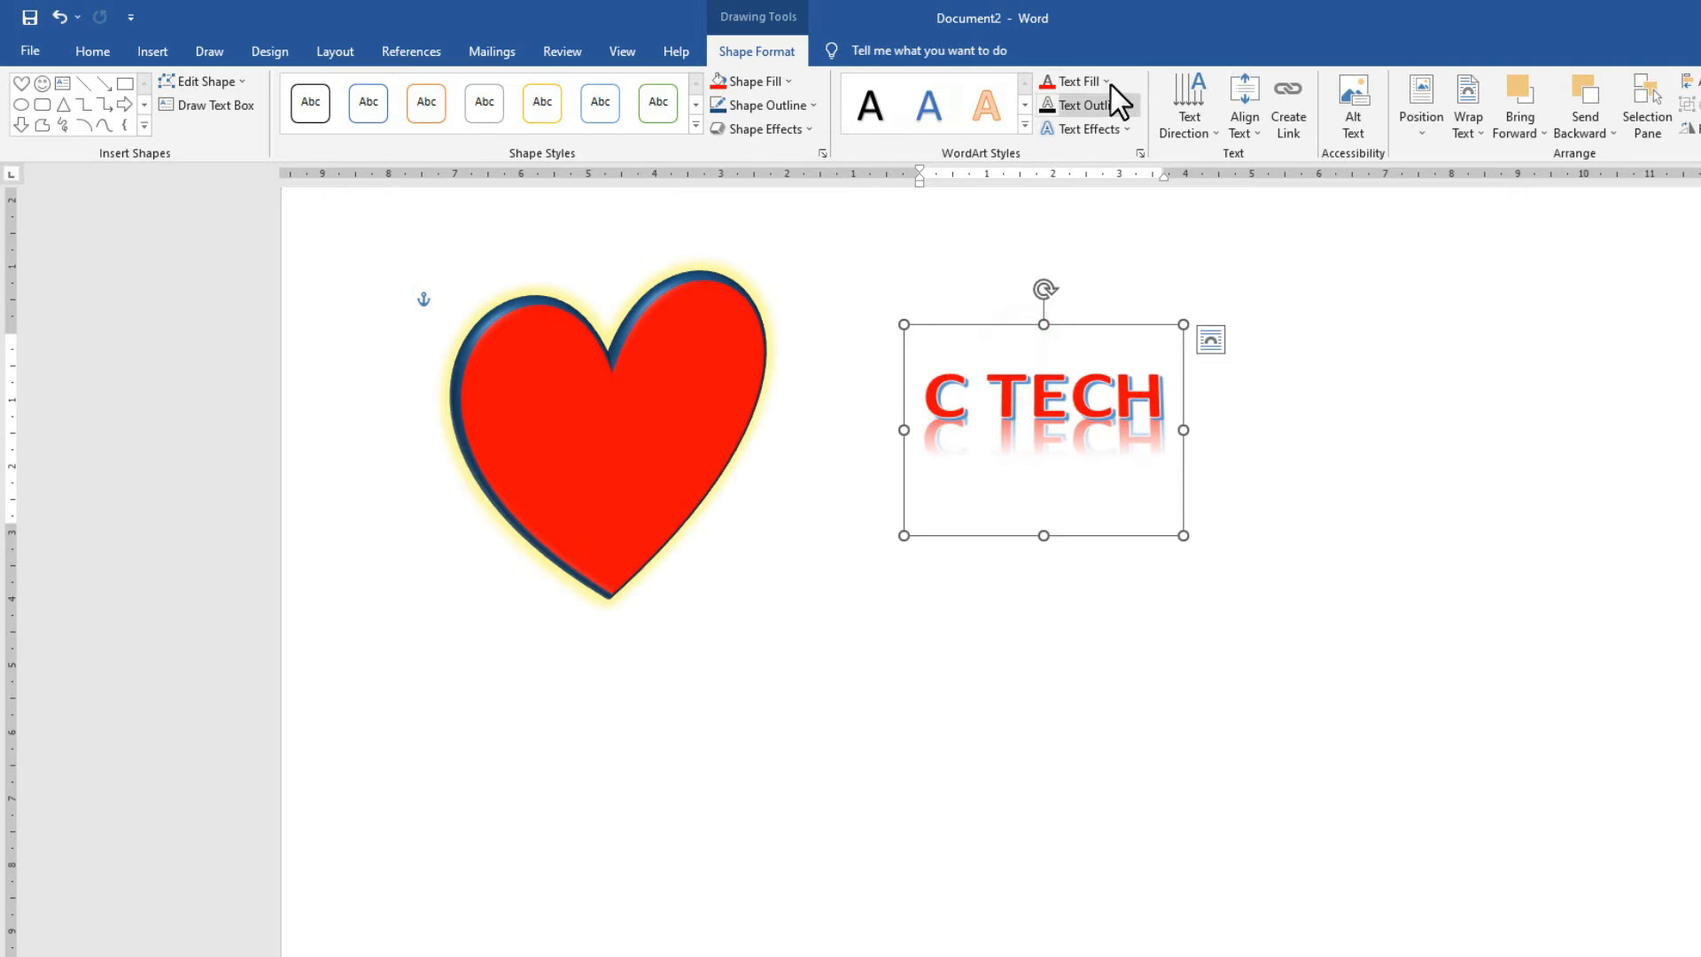
left_click_drag(992, 326, 990, 319)
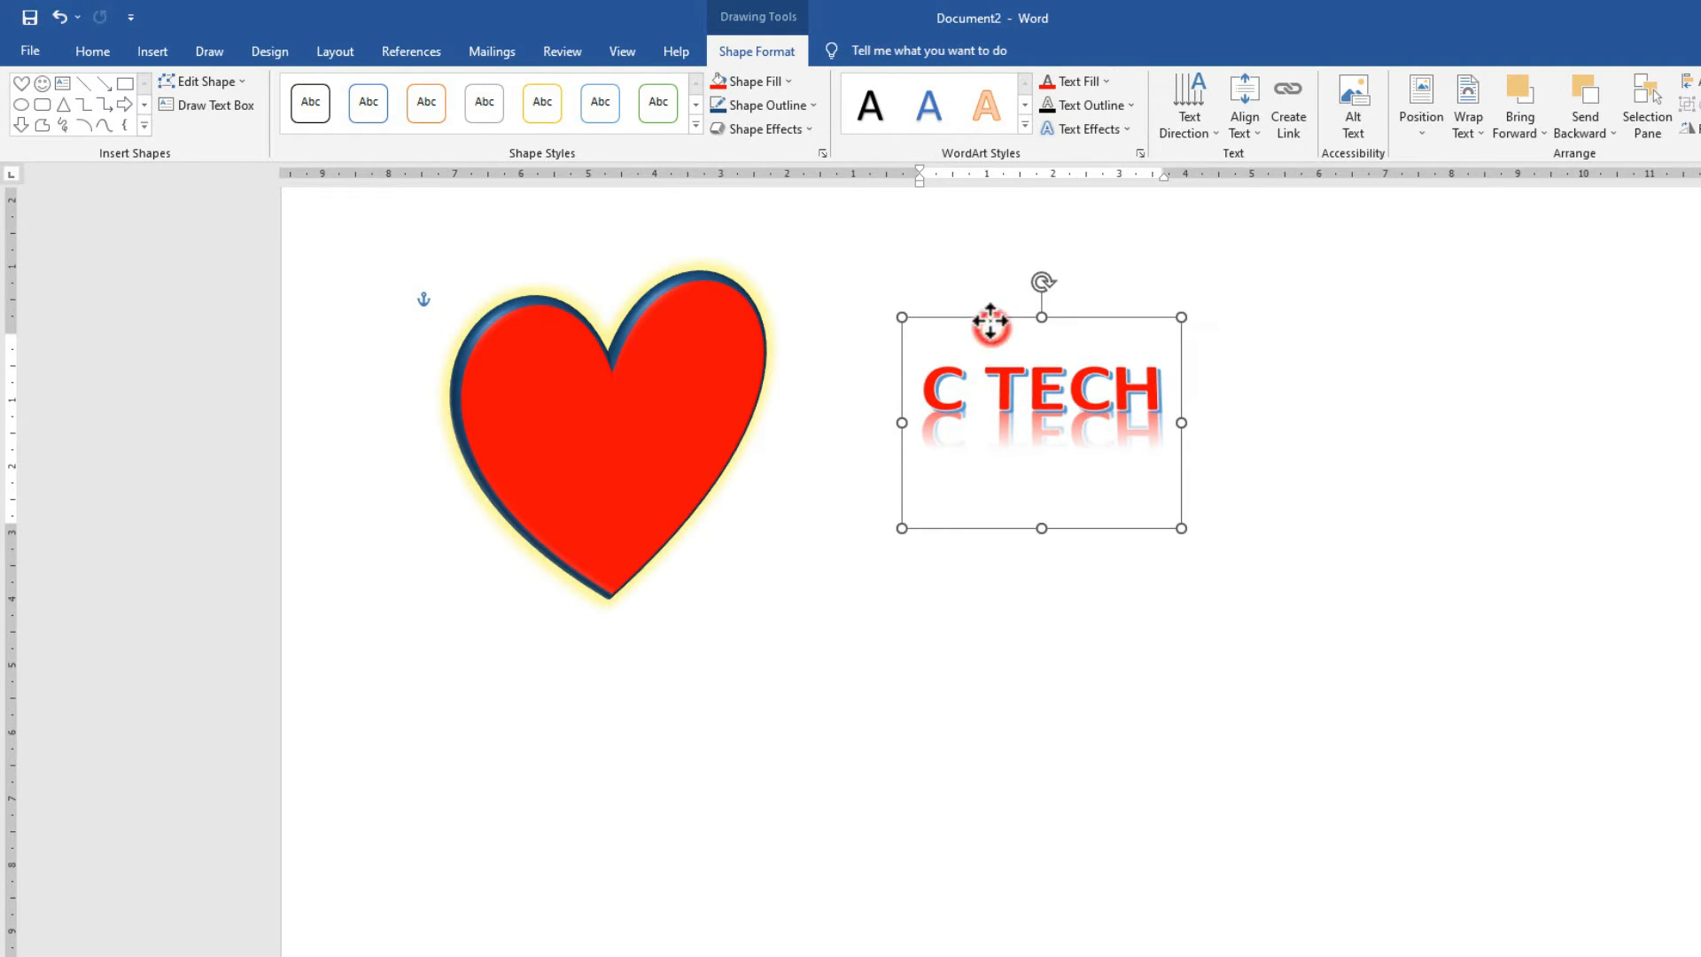
left_click(621, 401)
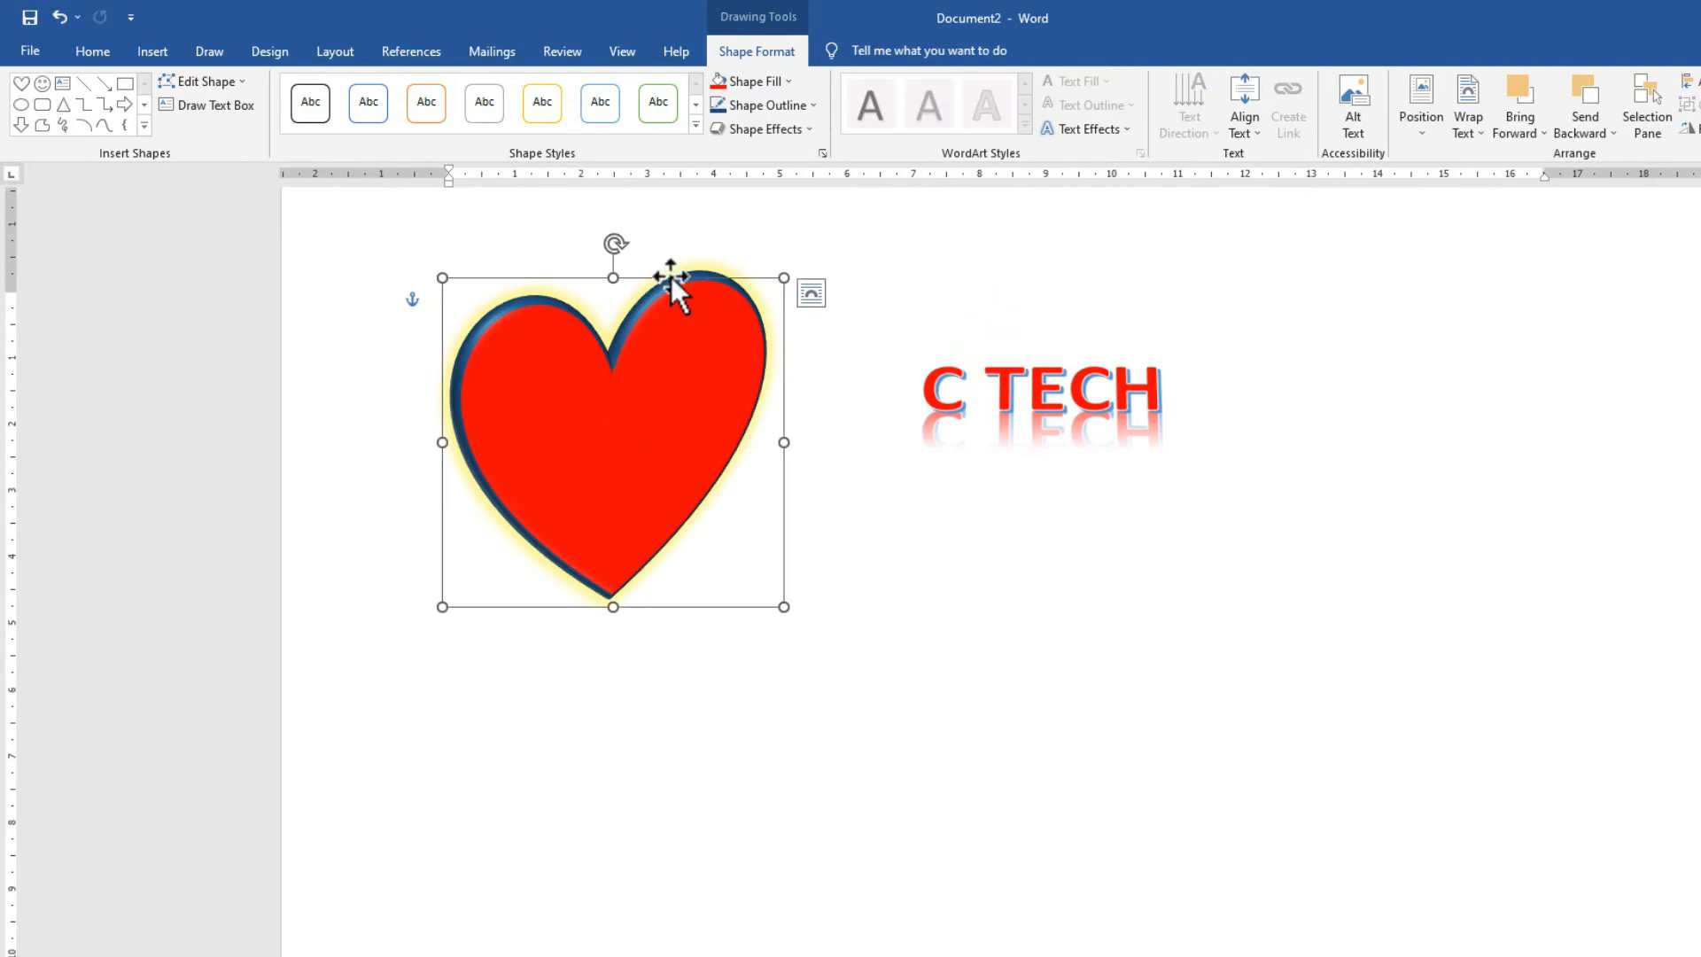
left_click(753, 131)
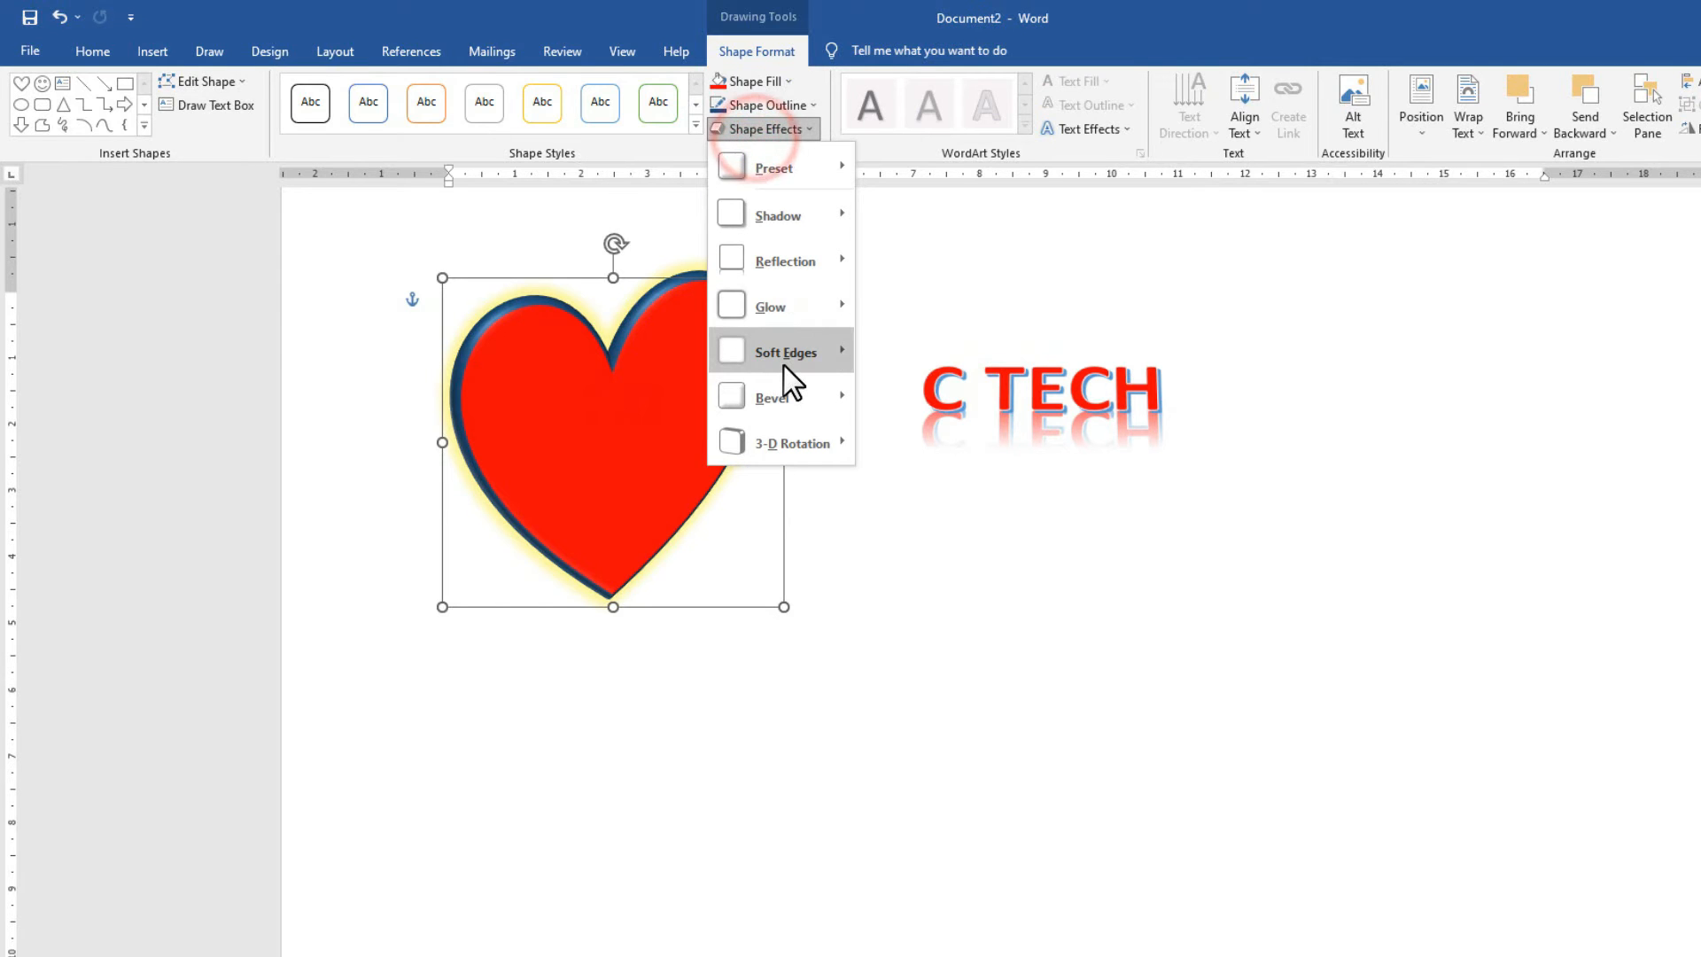
mouse_move(810, 162)
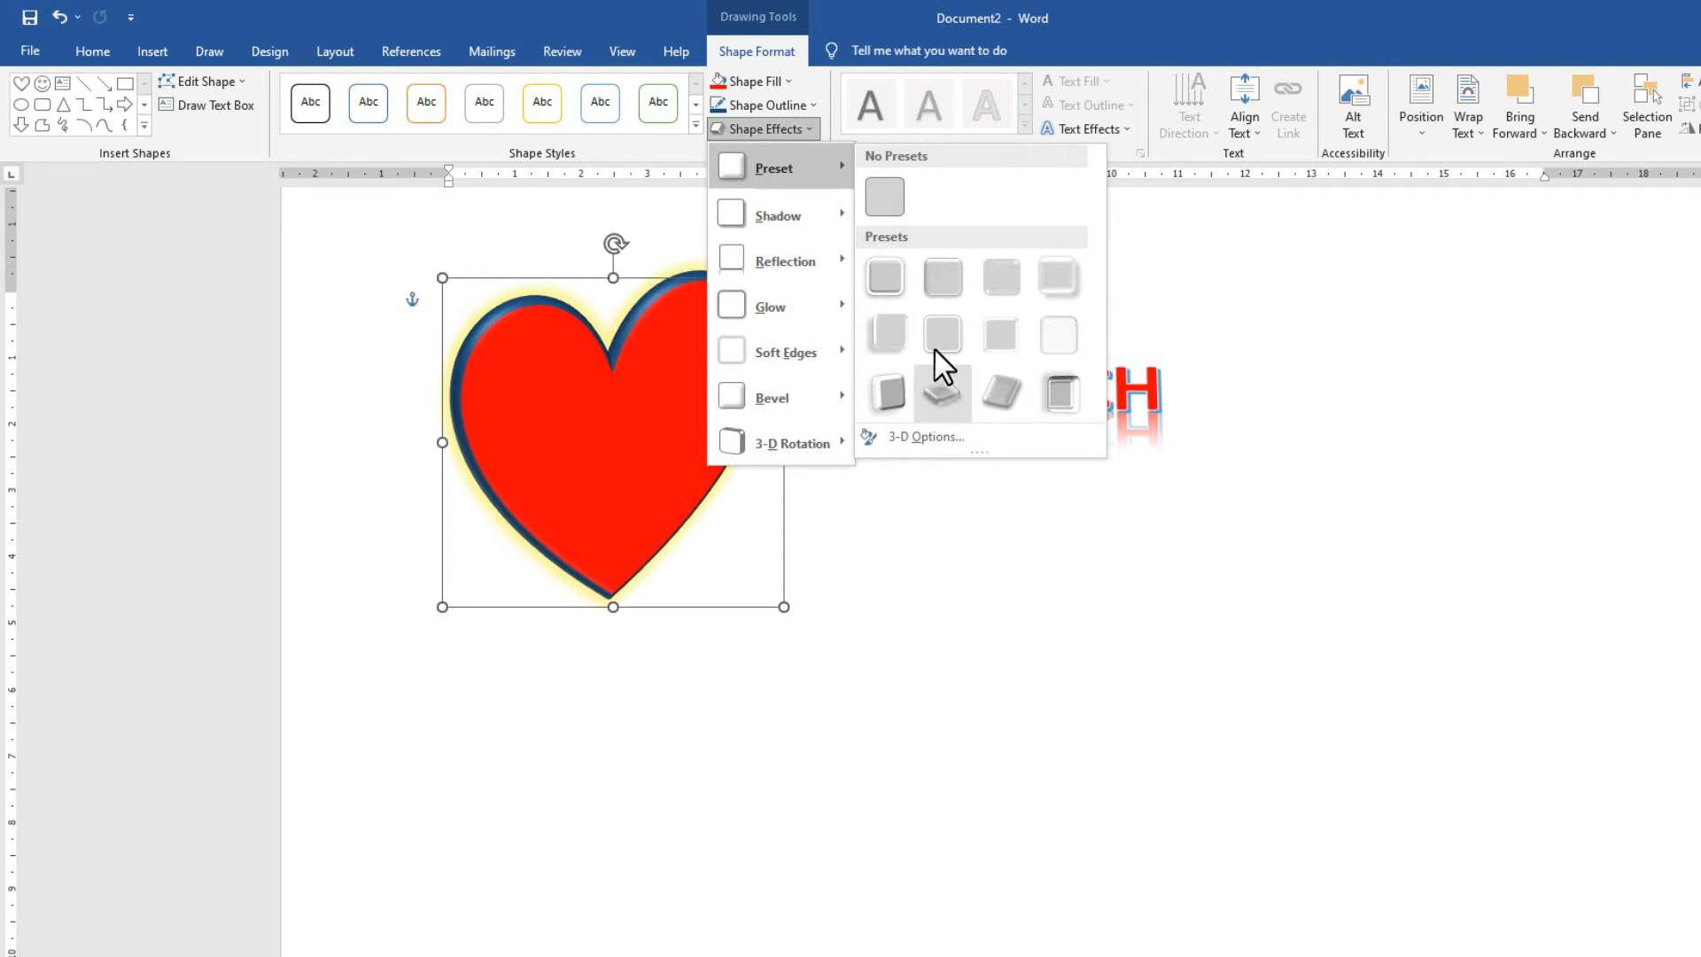
left_click(978, 294)
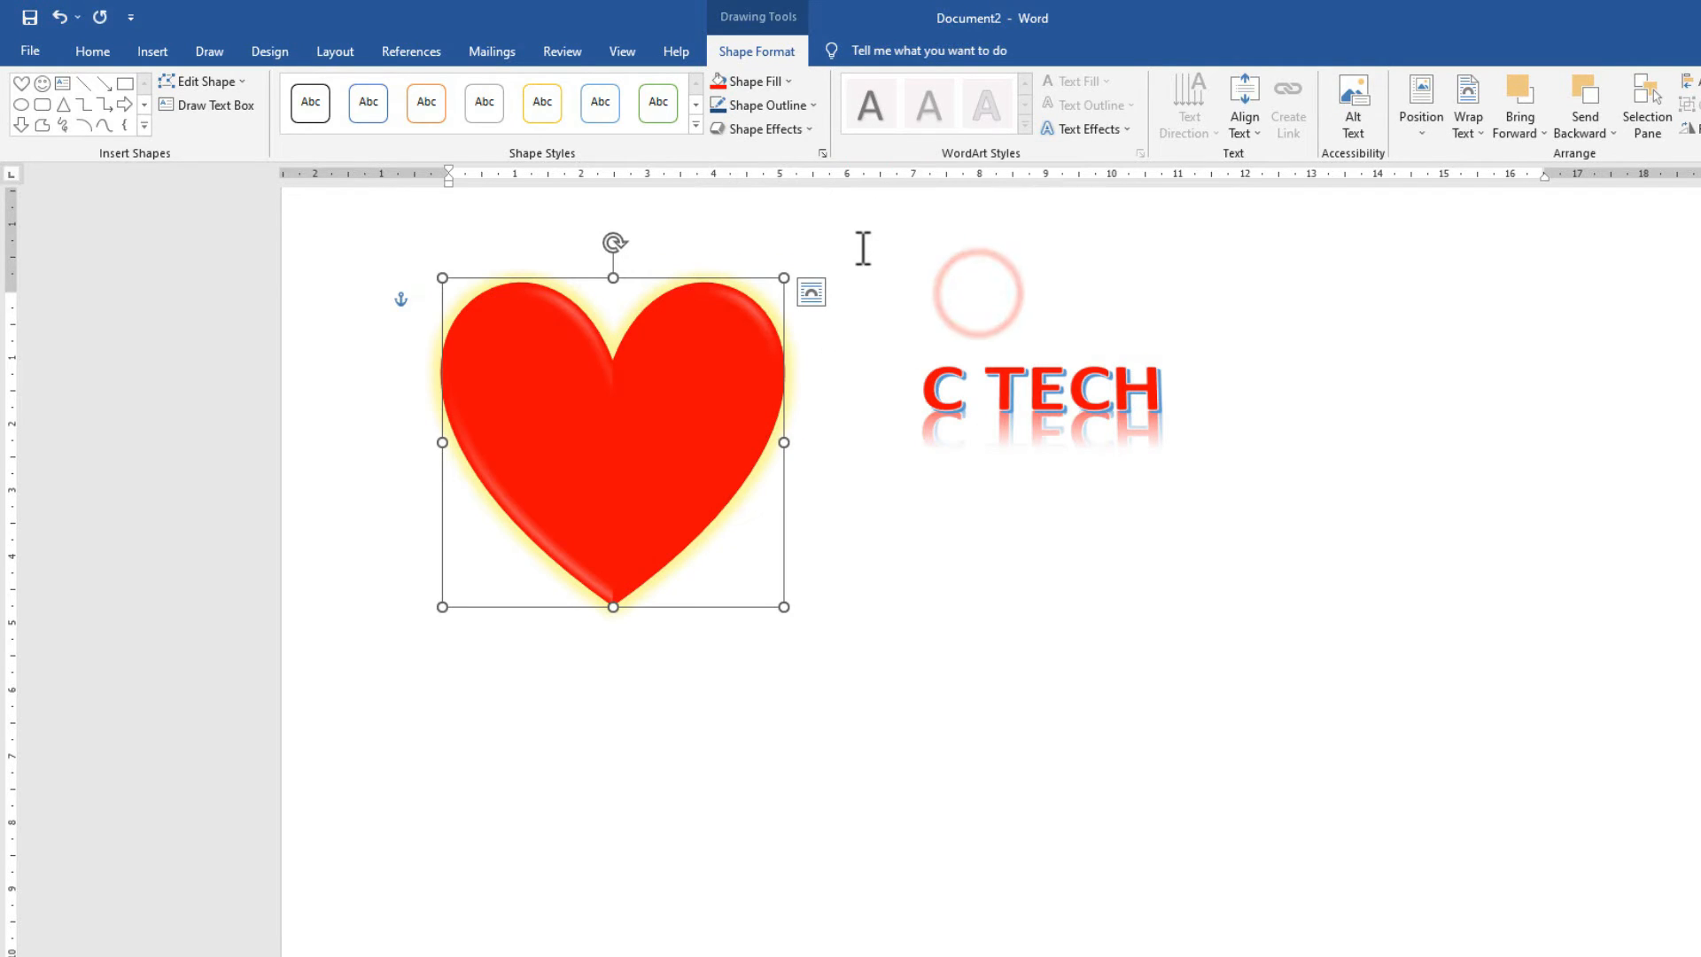
key("ctrl+z")
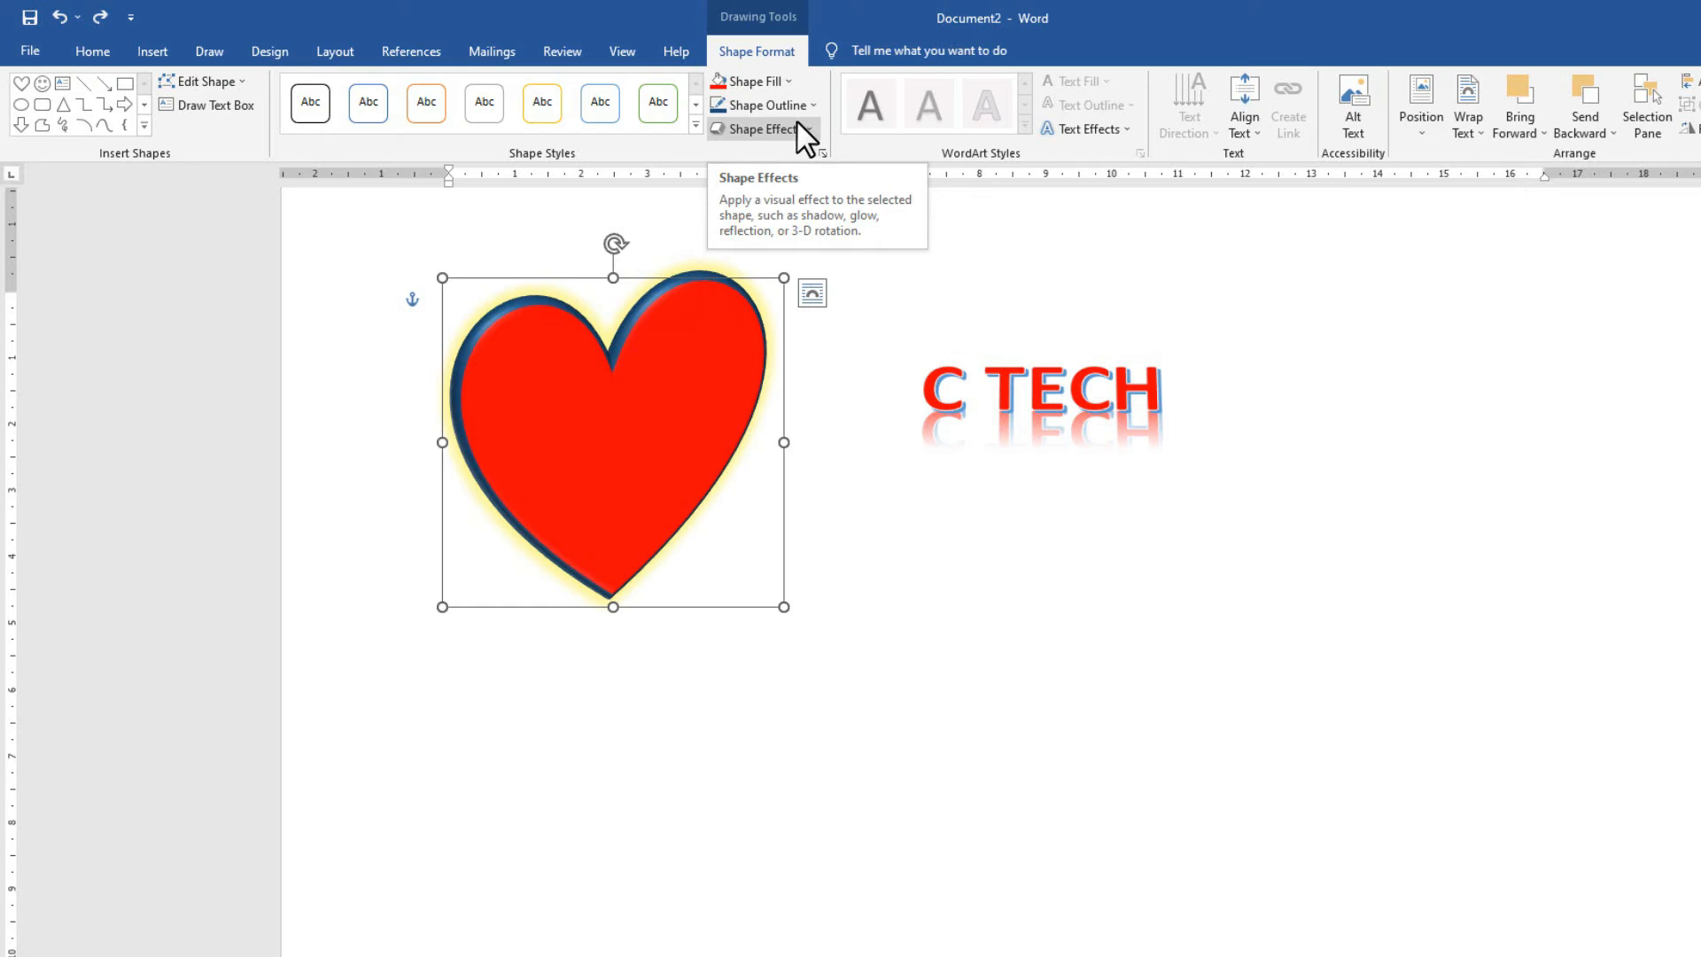
key("Tab")
left_click(790, 298)
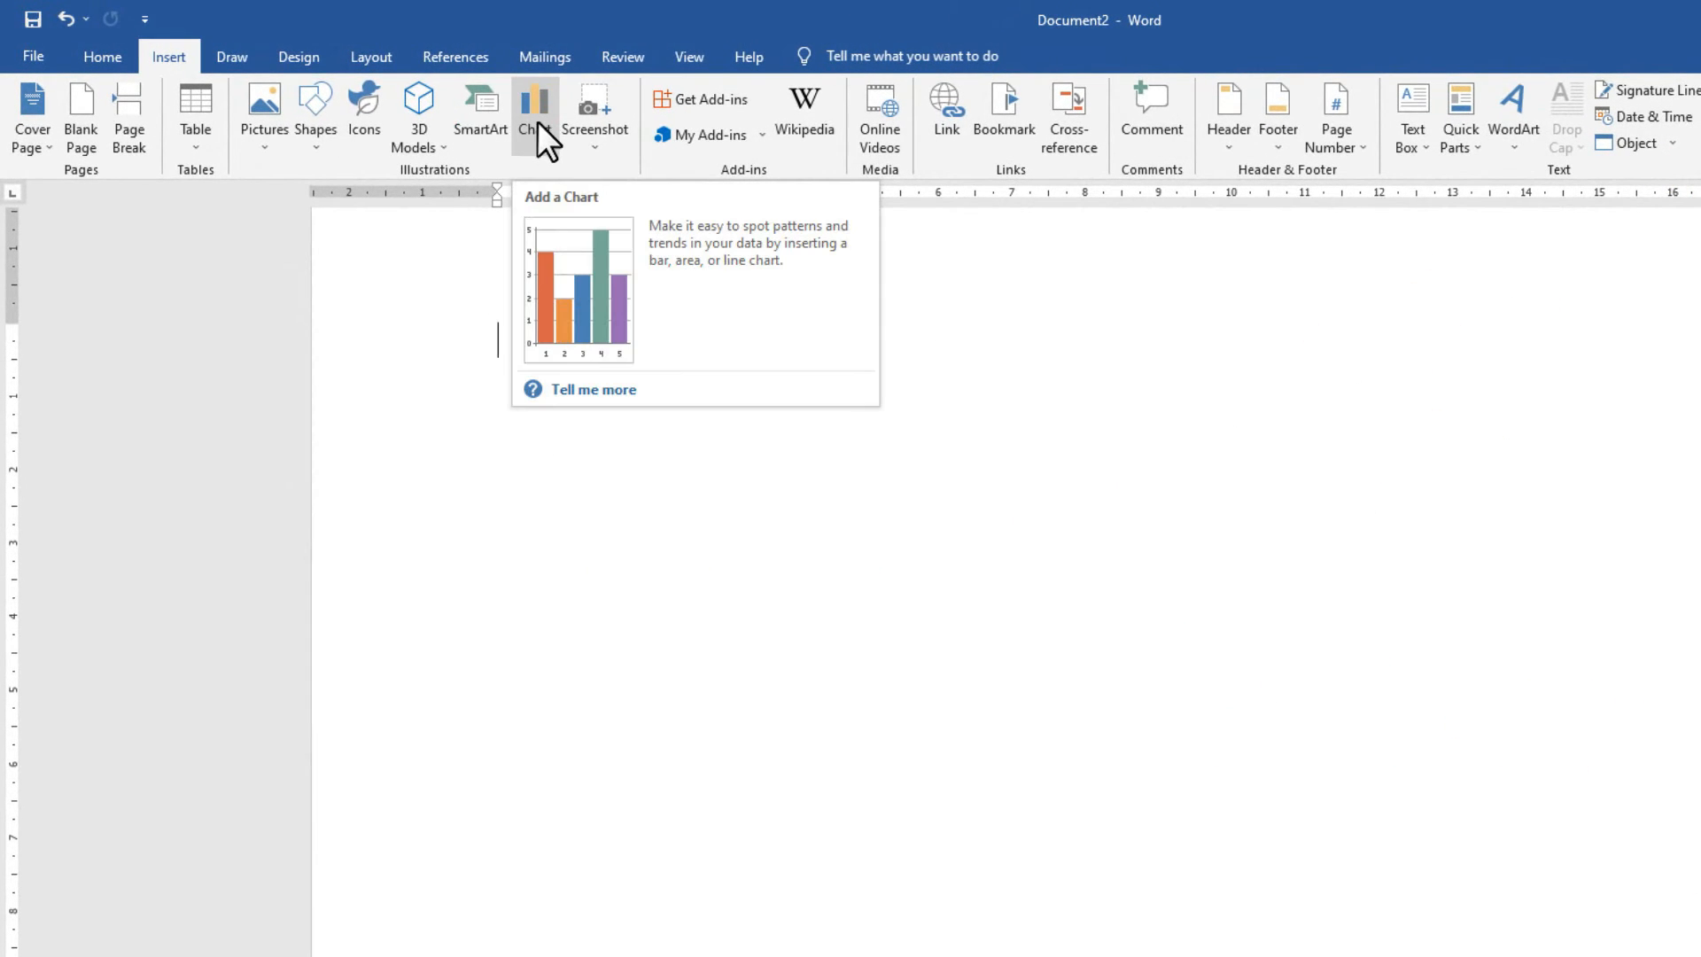
Start a chart and preview several chart types, including Treemap and Bar.
left_click(535, 109)
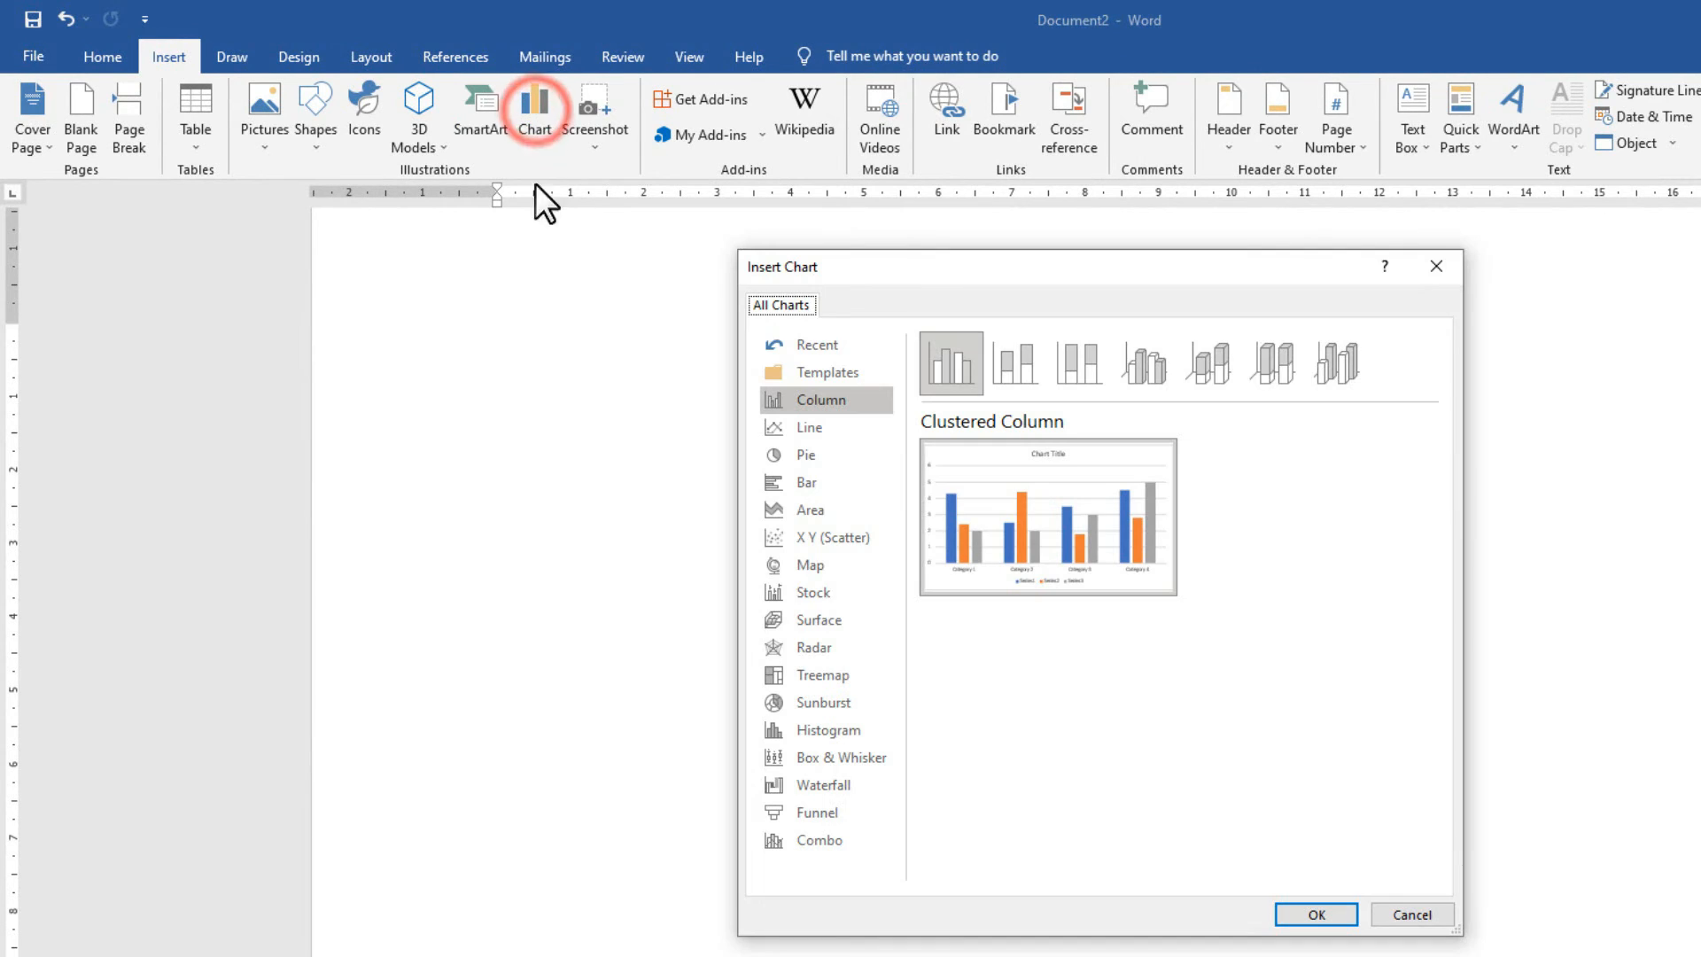
left_click(810, 498)
left_click(779, 678)
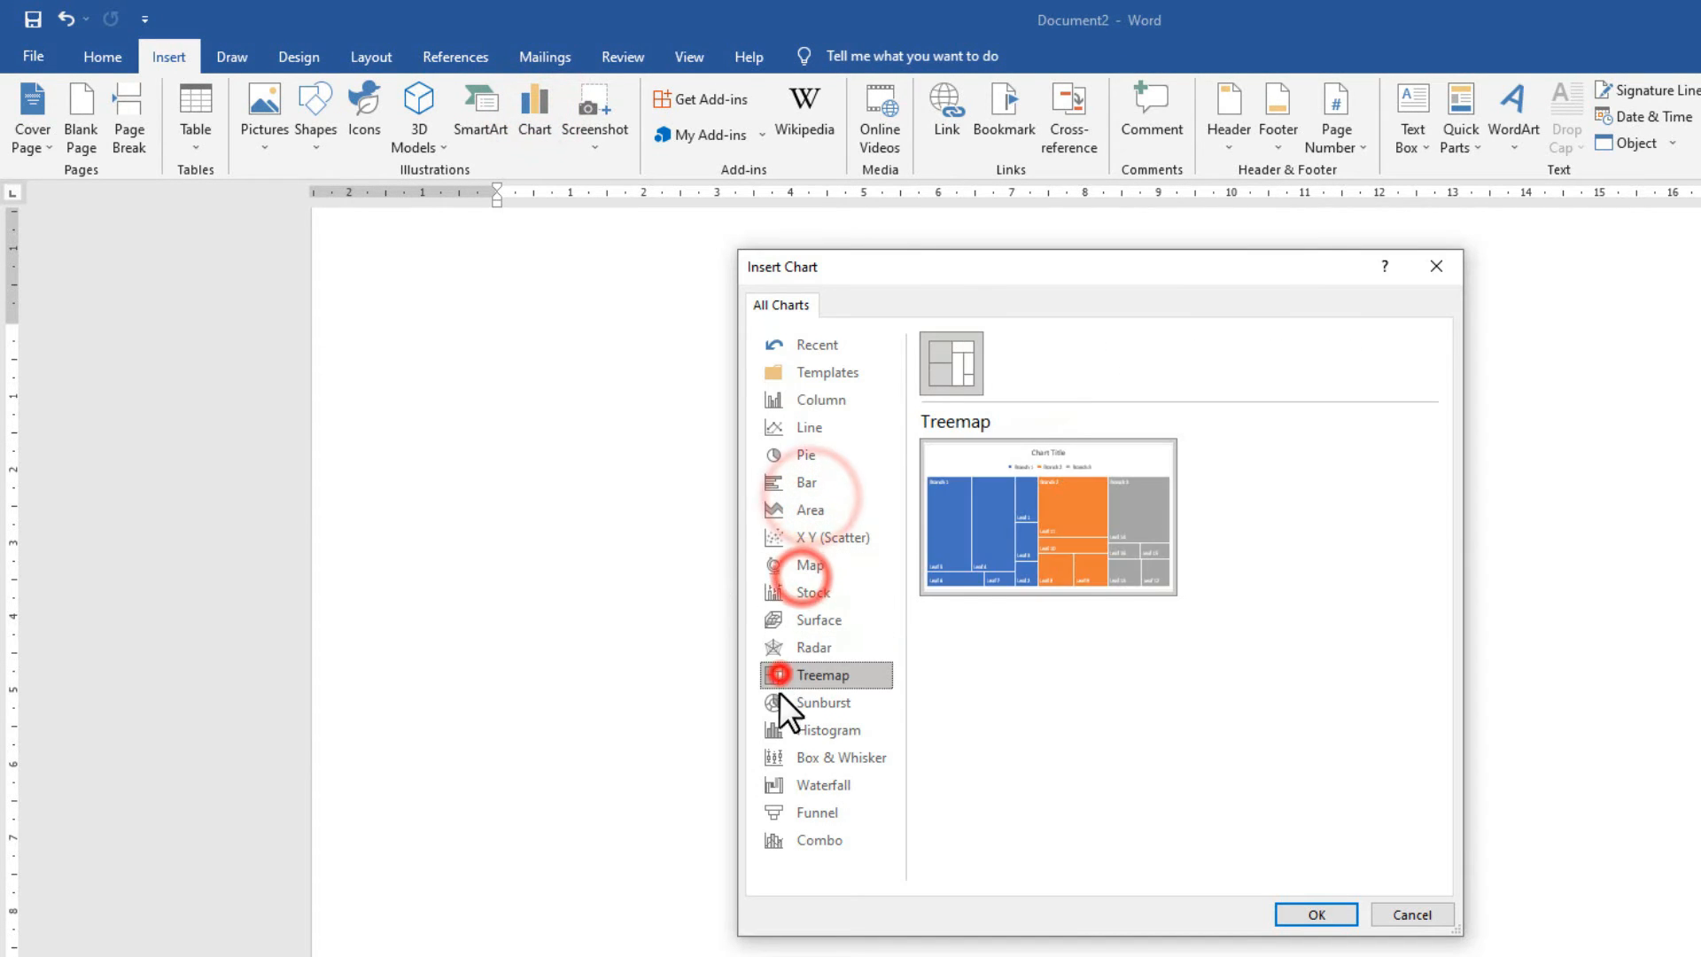
left_click(779, 756)
left_click(808, 725)
left_click(813, 675)
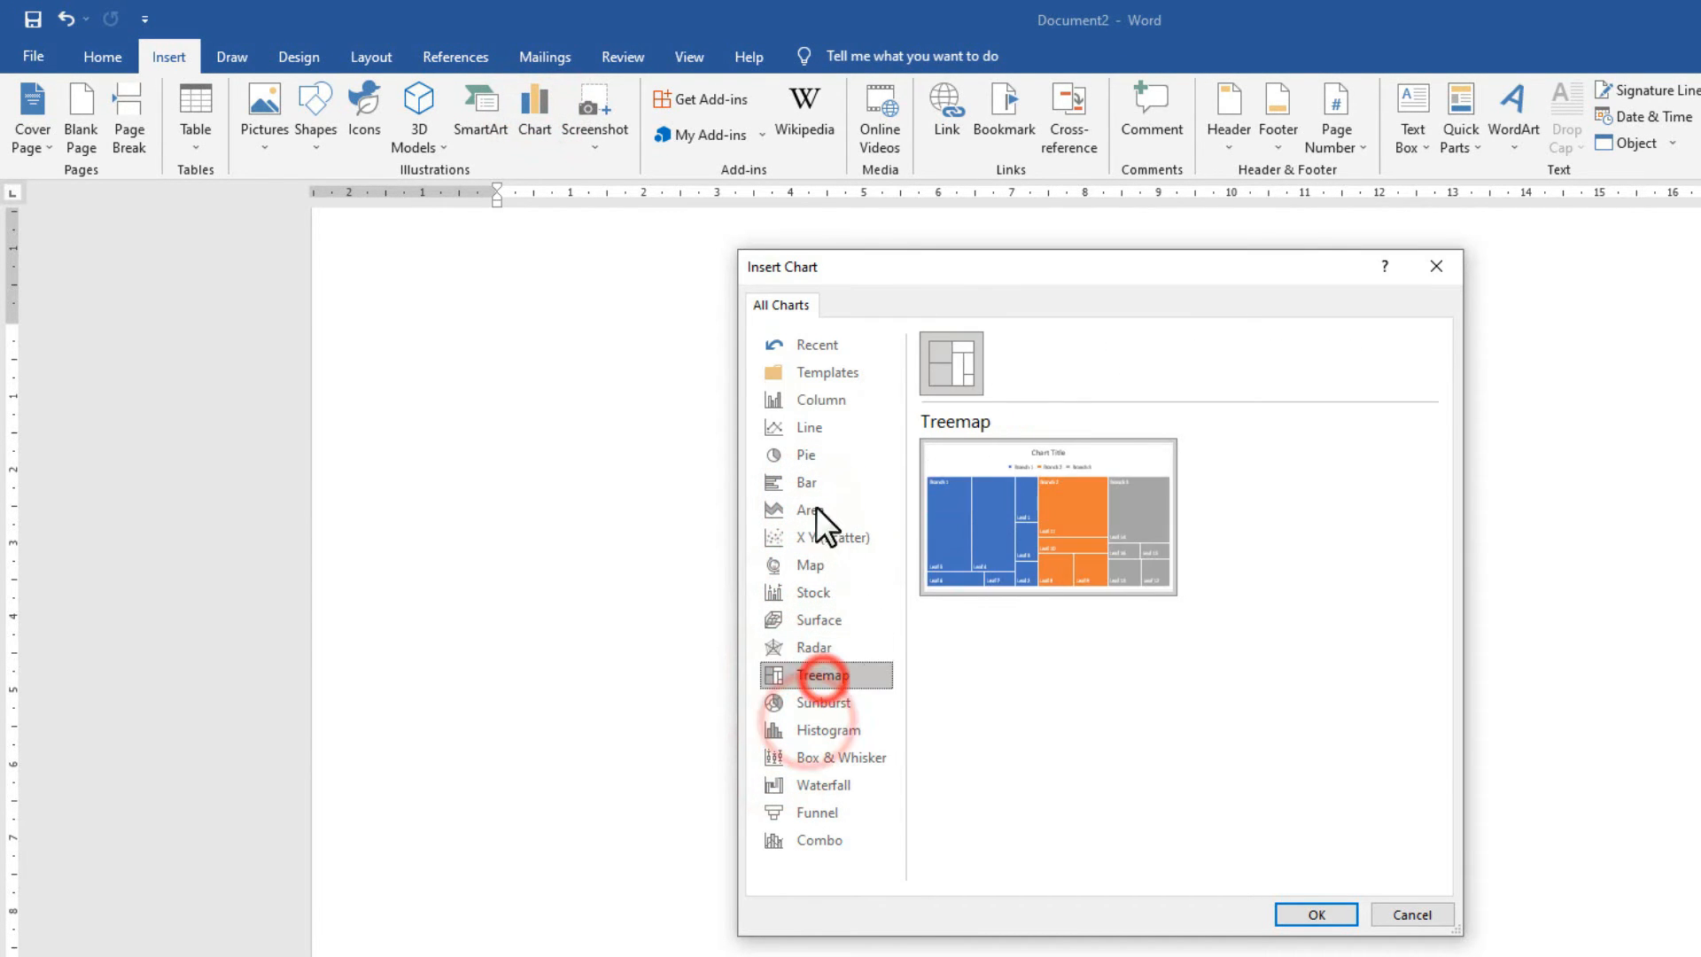
left_click(812, 482)
Choose Column > Clustered Column and insert the chart.
left_click(816, 402)
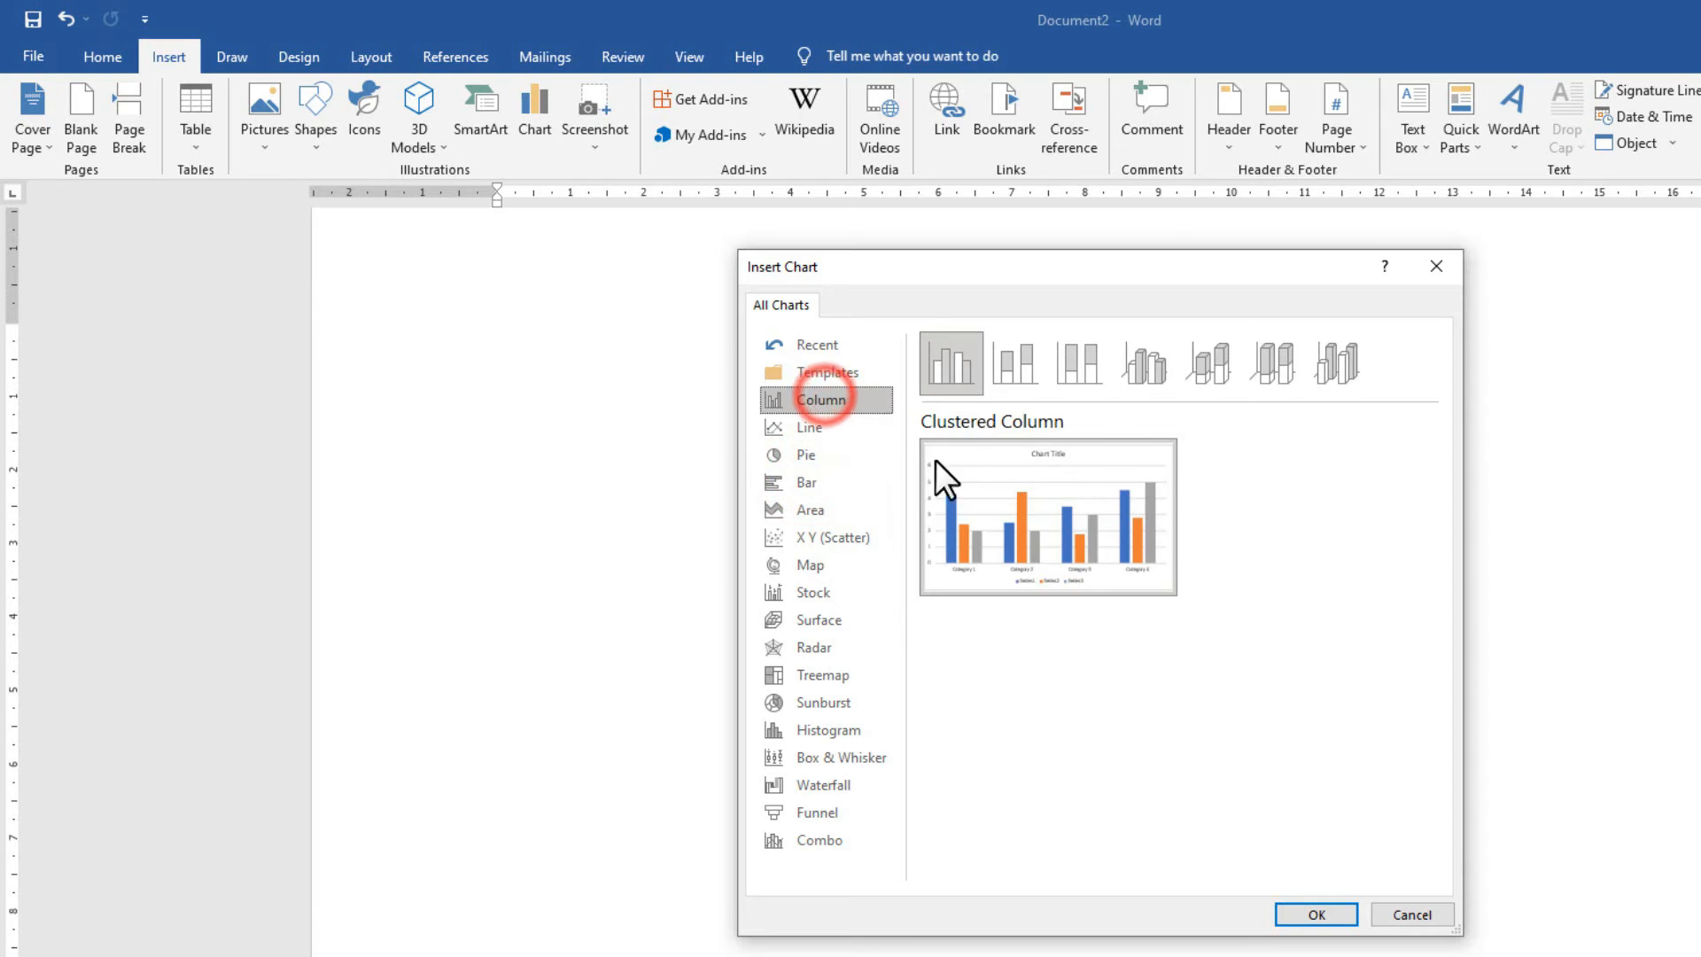
left_click(1034, 373)
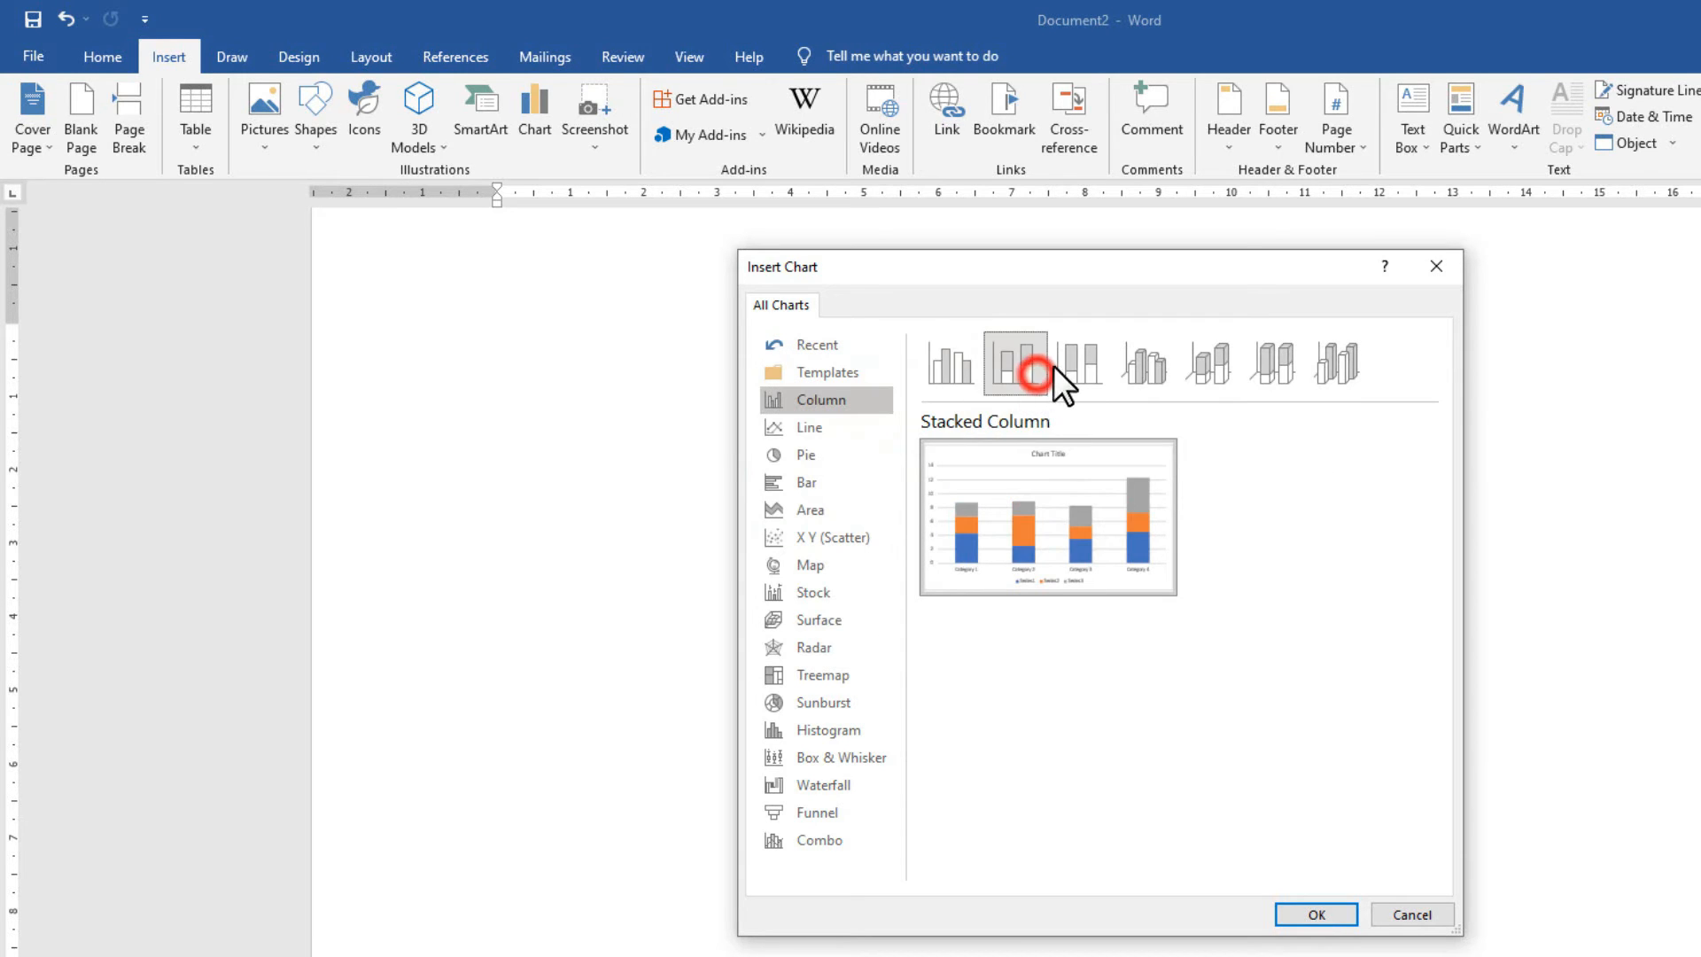
left_click(1070, 367)
left_click(948, 379)
mouse_move(1008, 514)
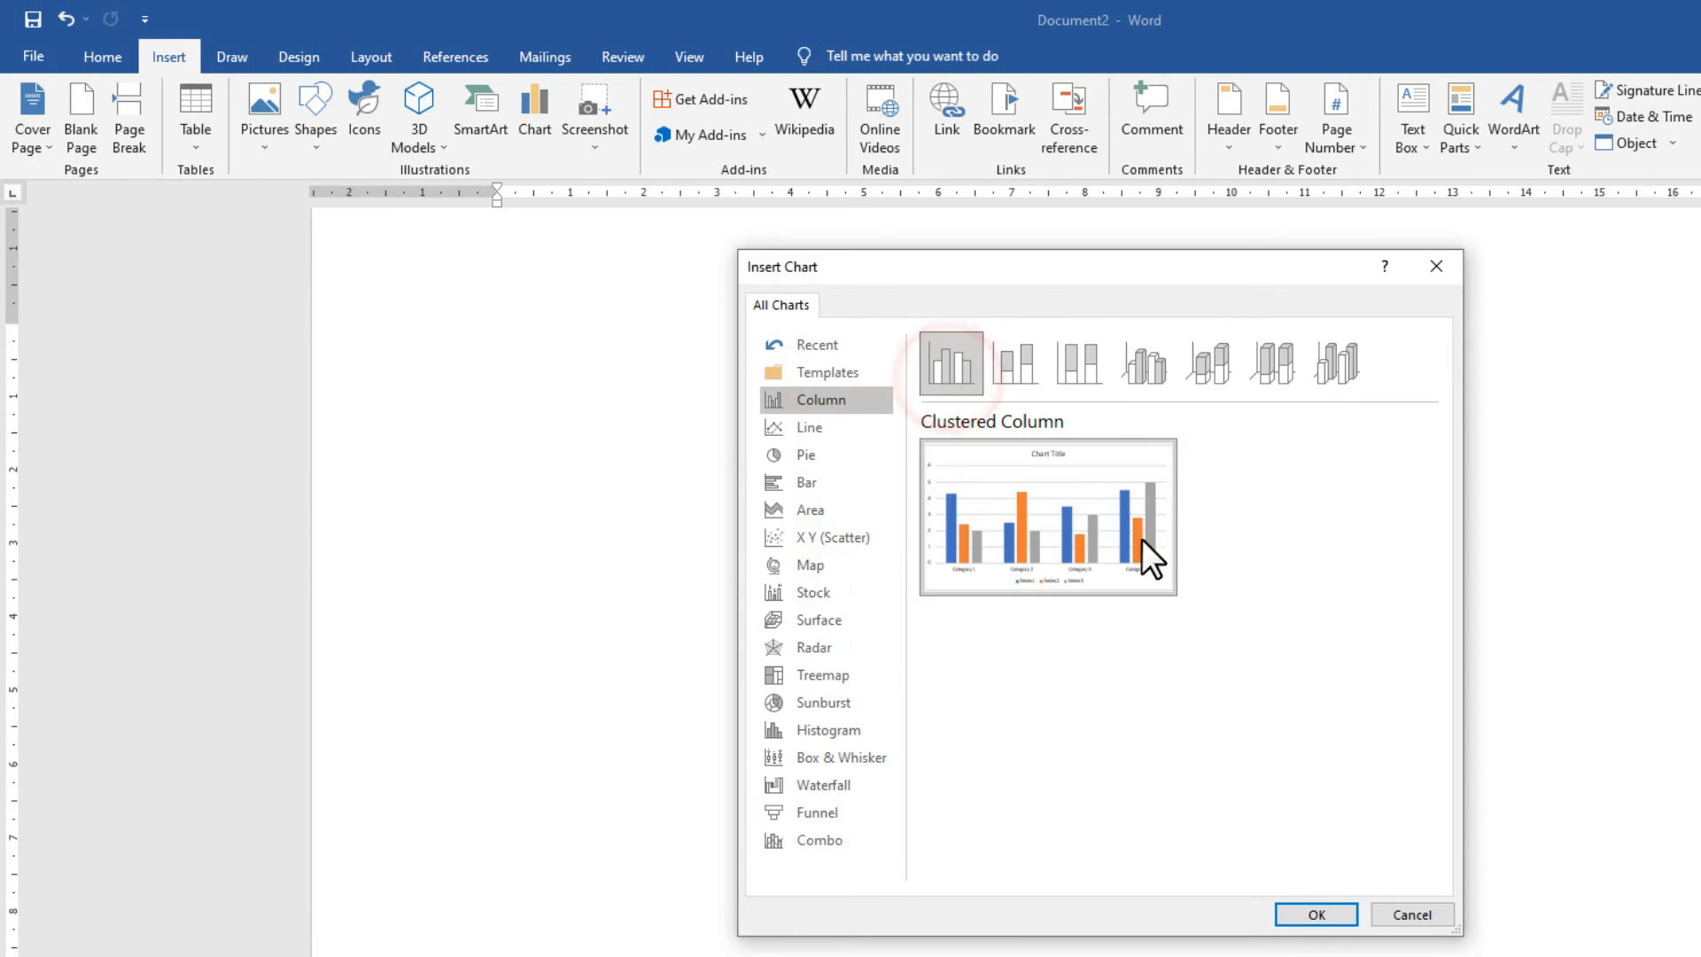
left_click(1315, 914)
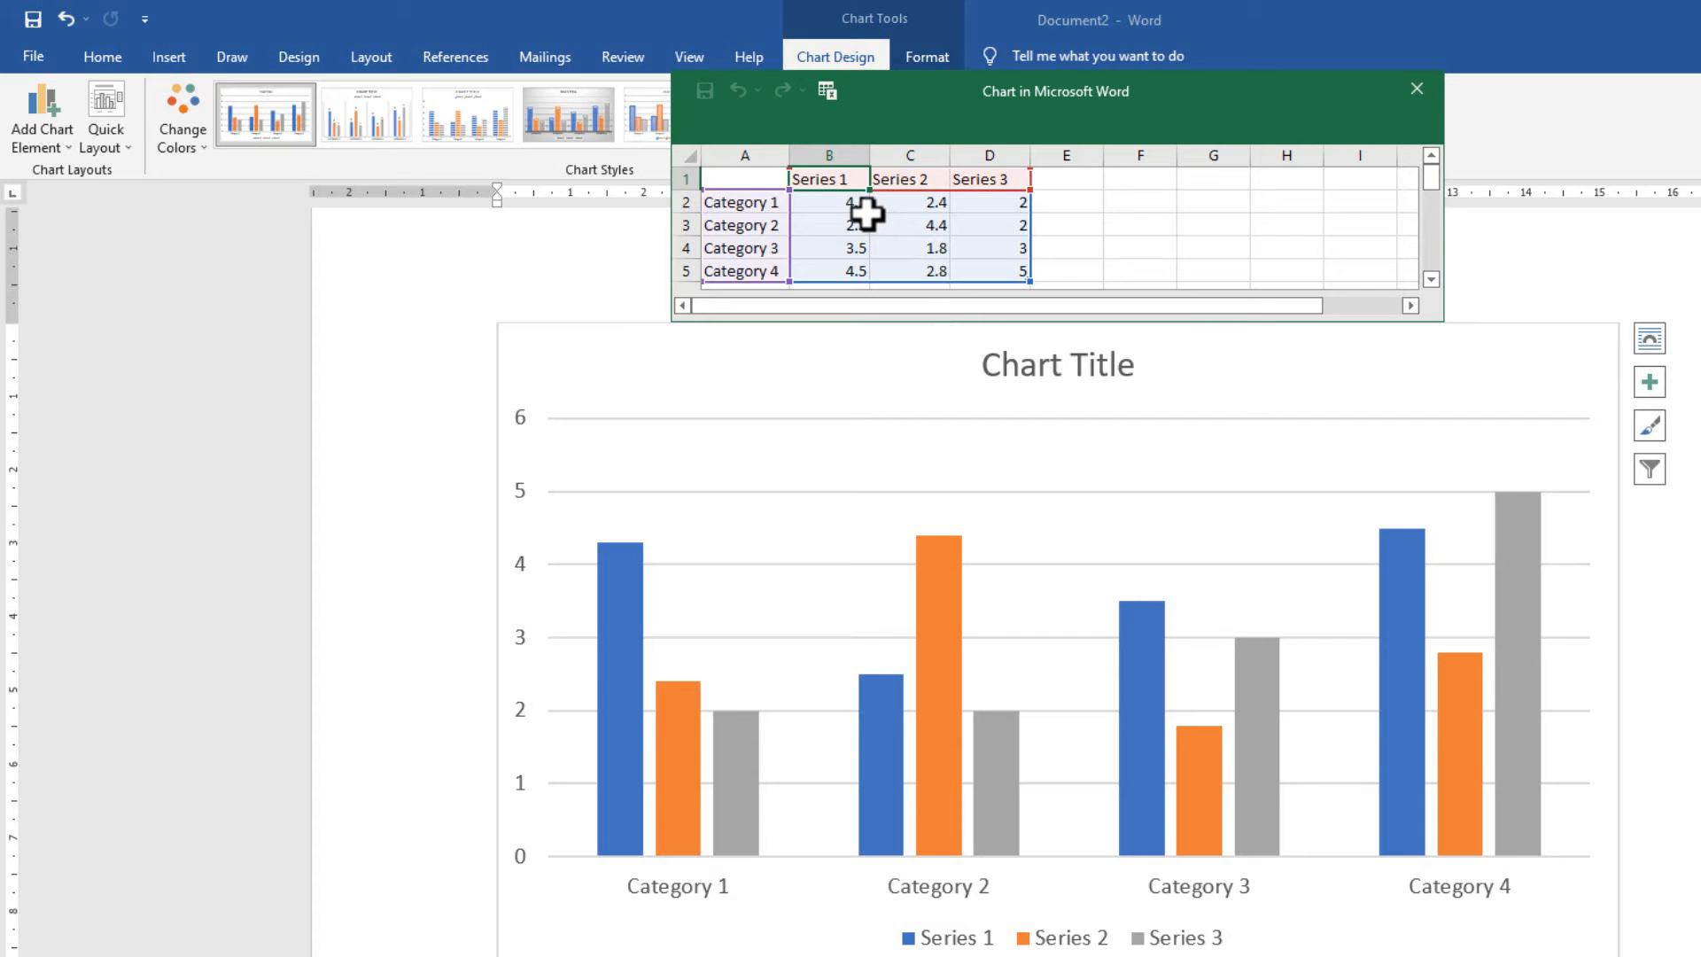
In the data sheet, rename Category 1–4 to C TECH, C TECH 2, C TECH 3 and C TECH 4.
left_click(743, 198)
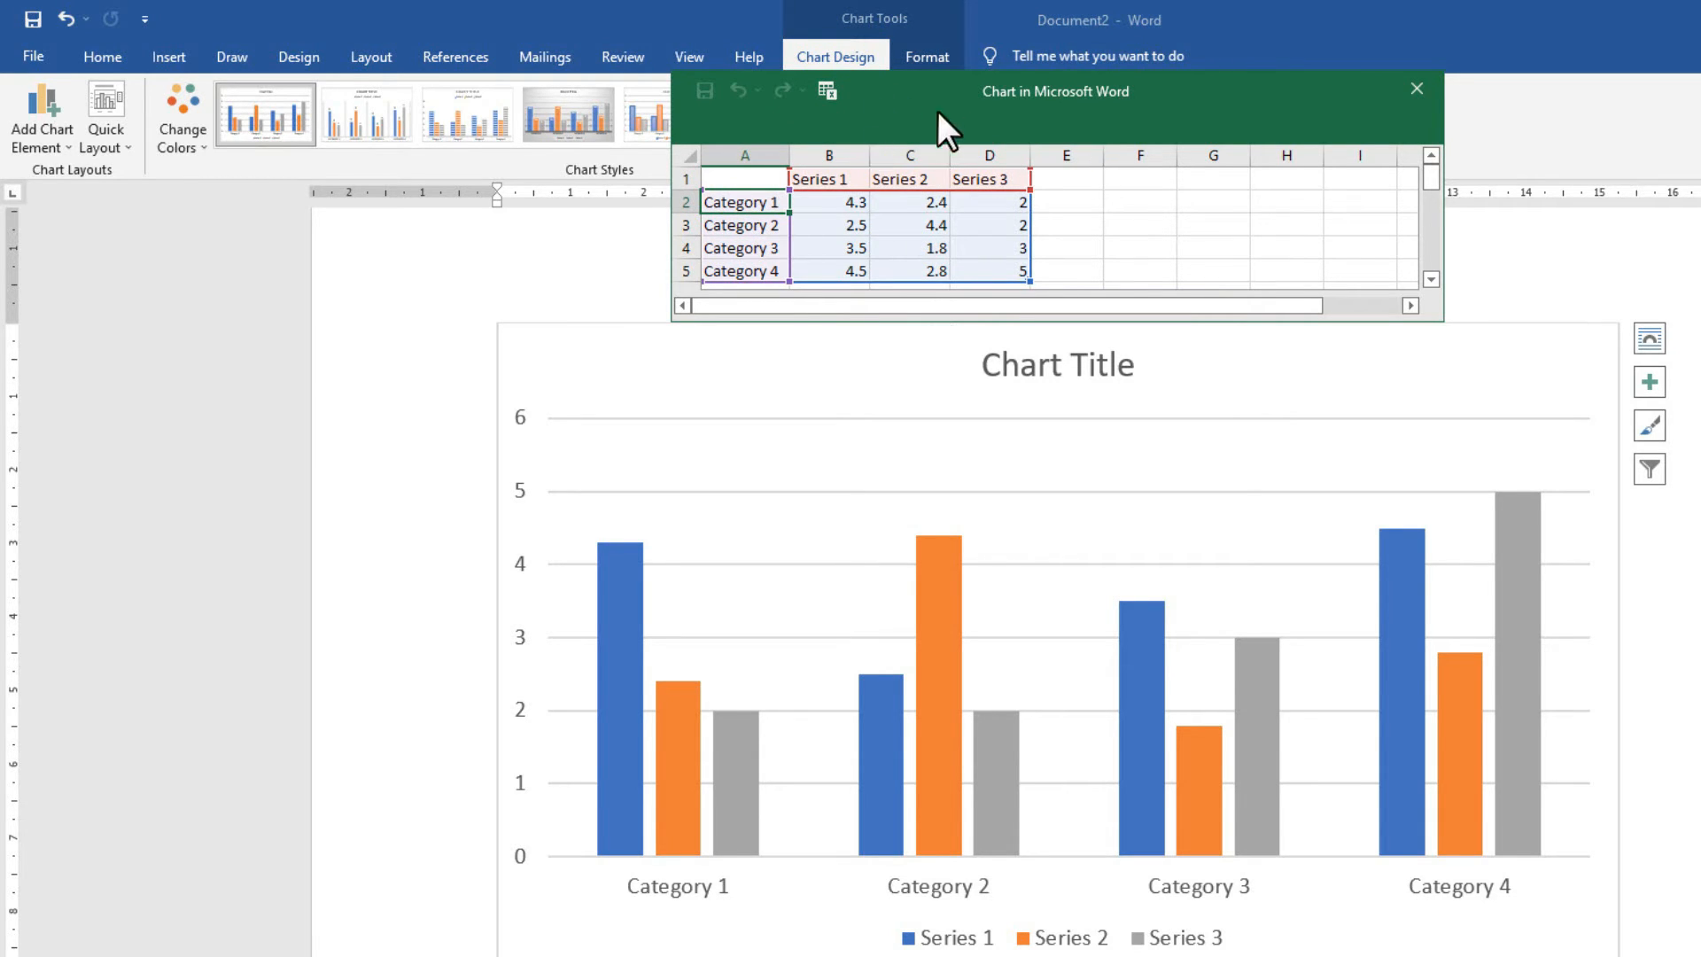
type("C")
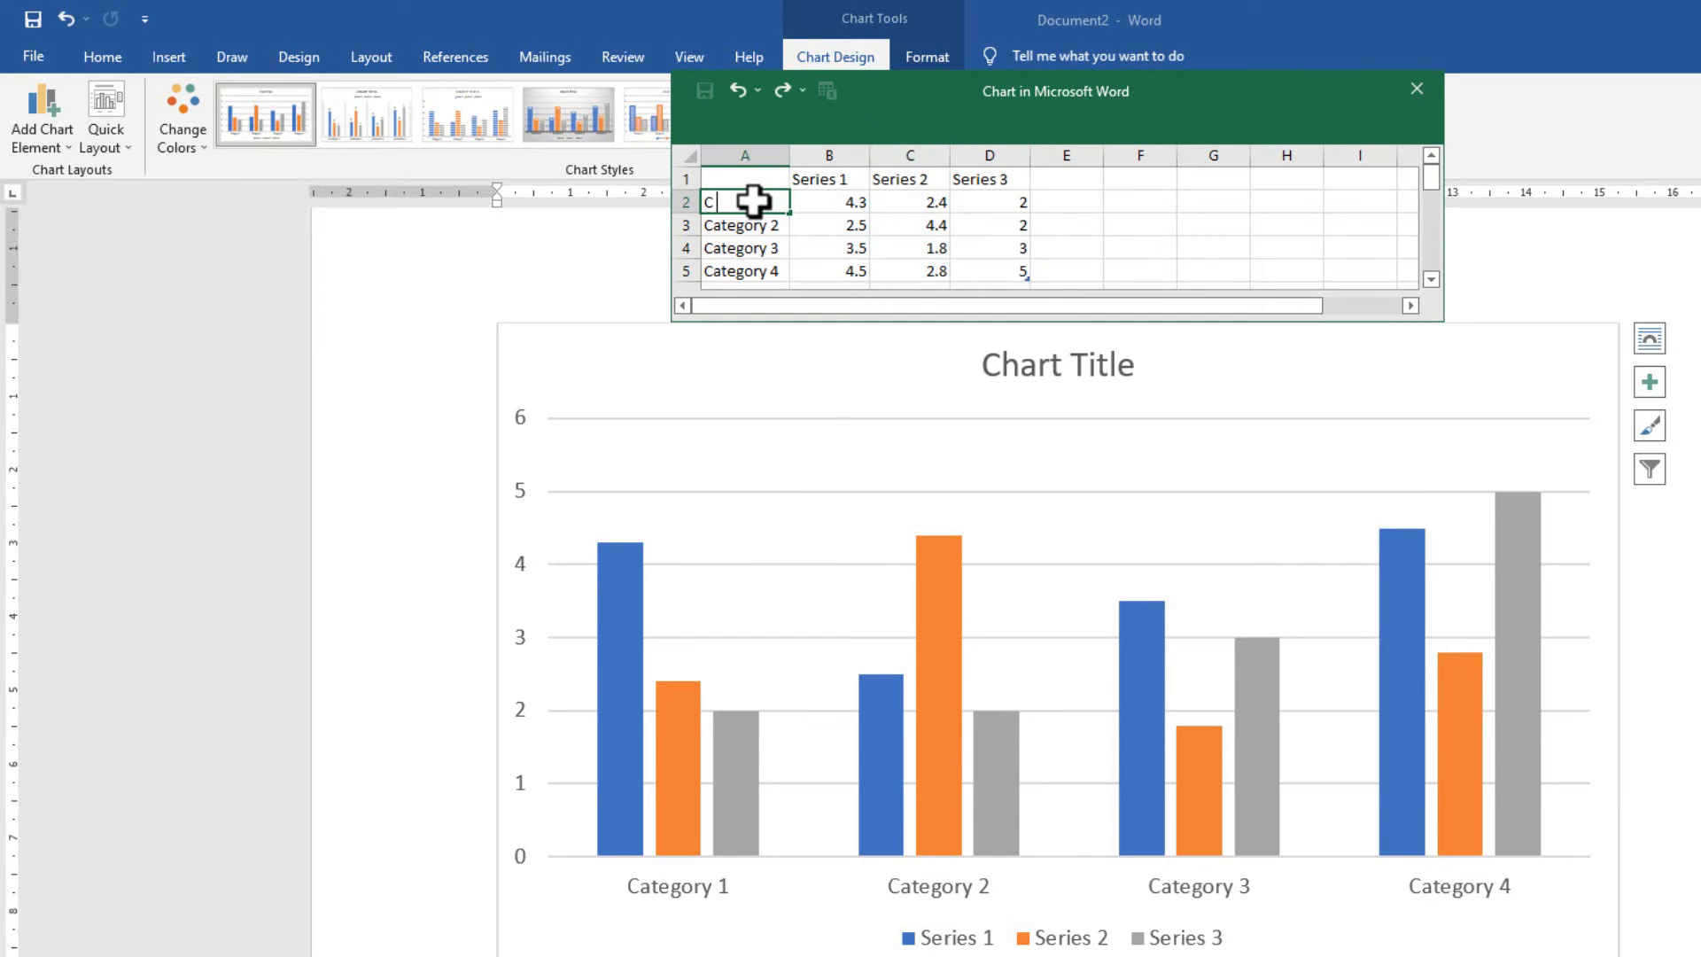
type(" TECH")
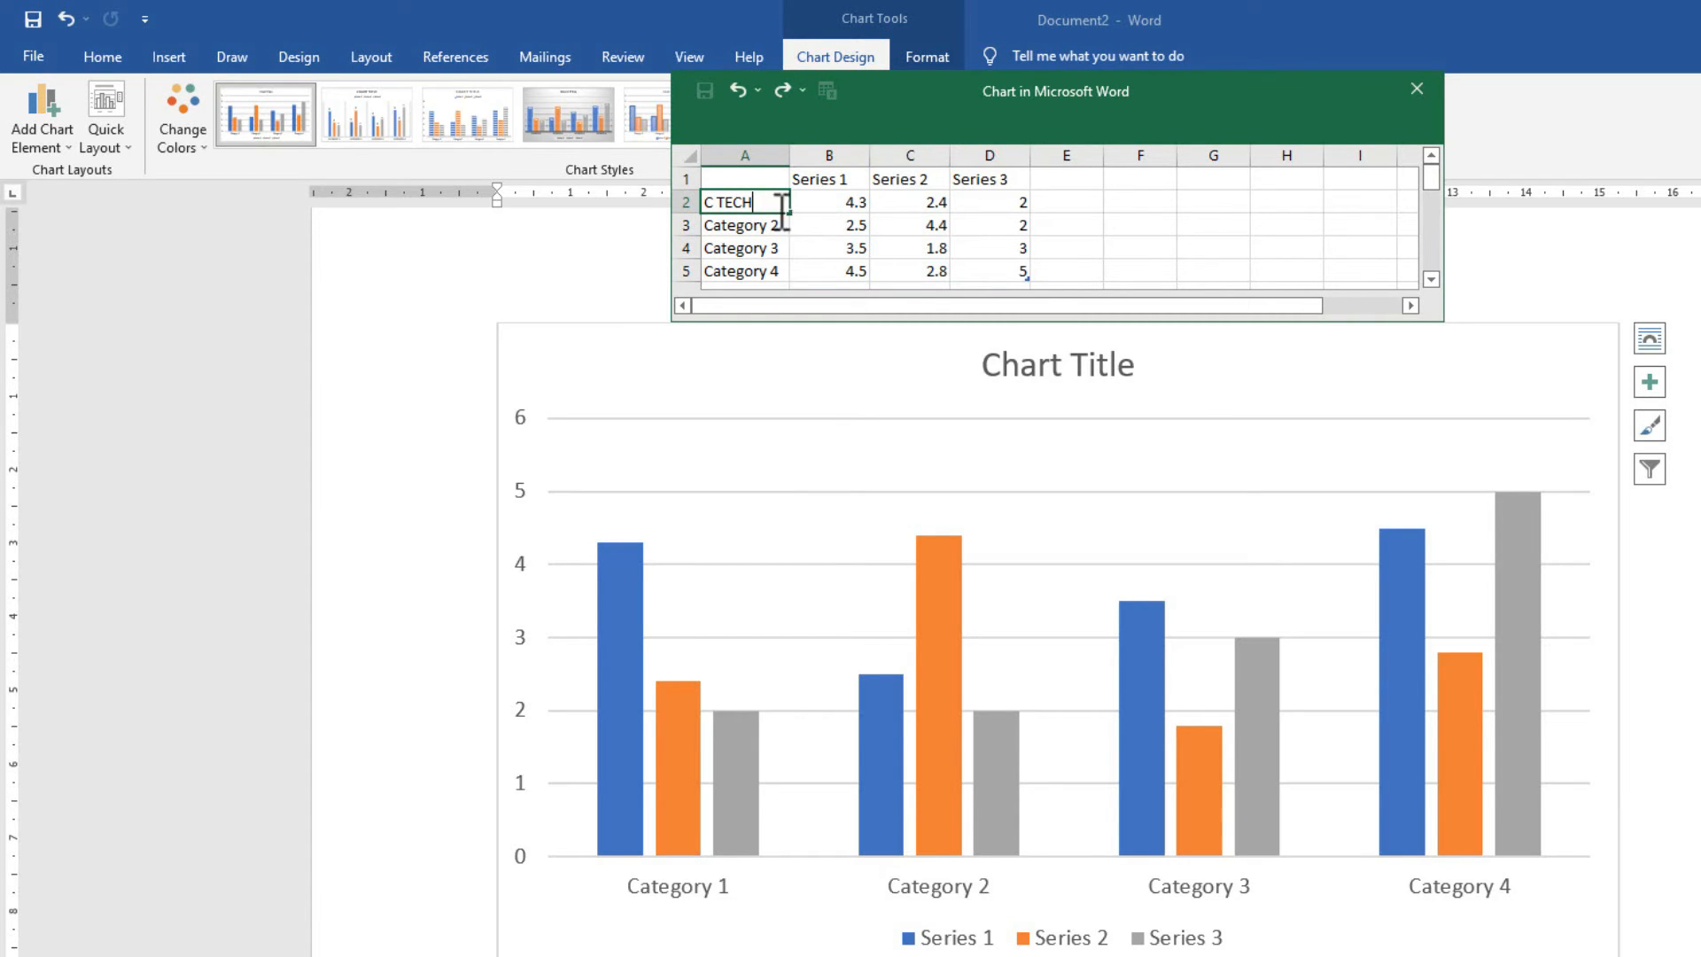
left_click(846, 225)
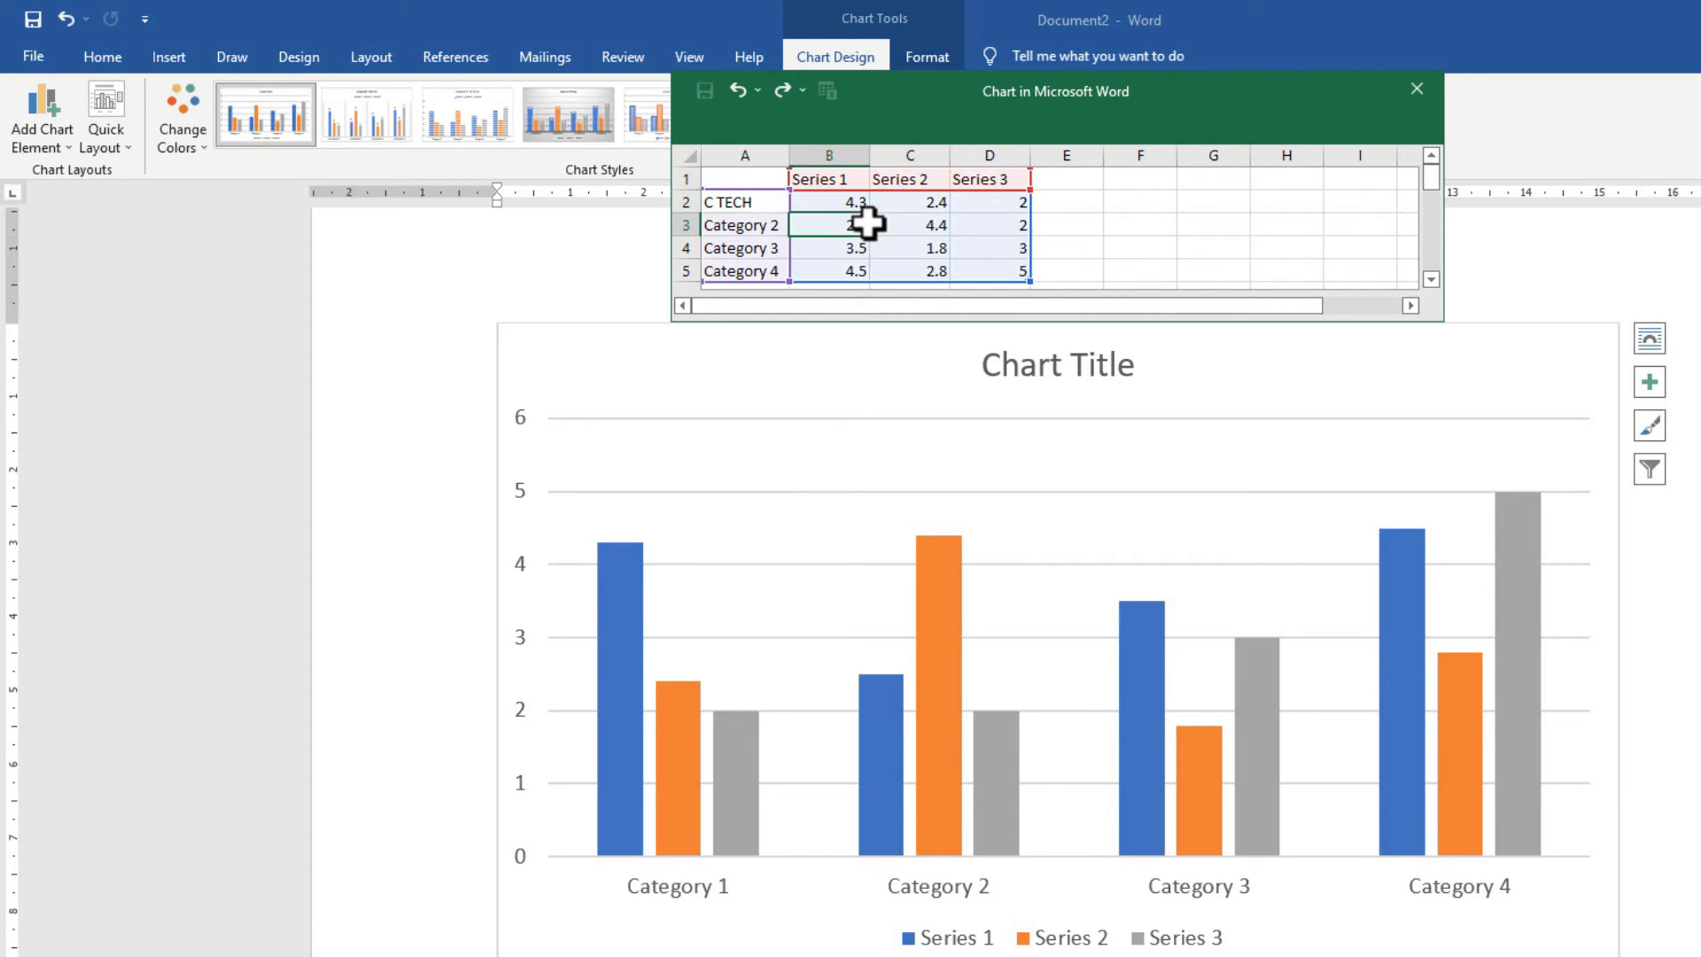
left_click(754, 228)
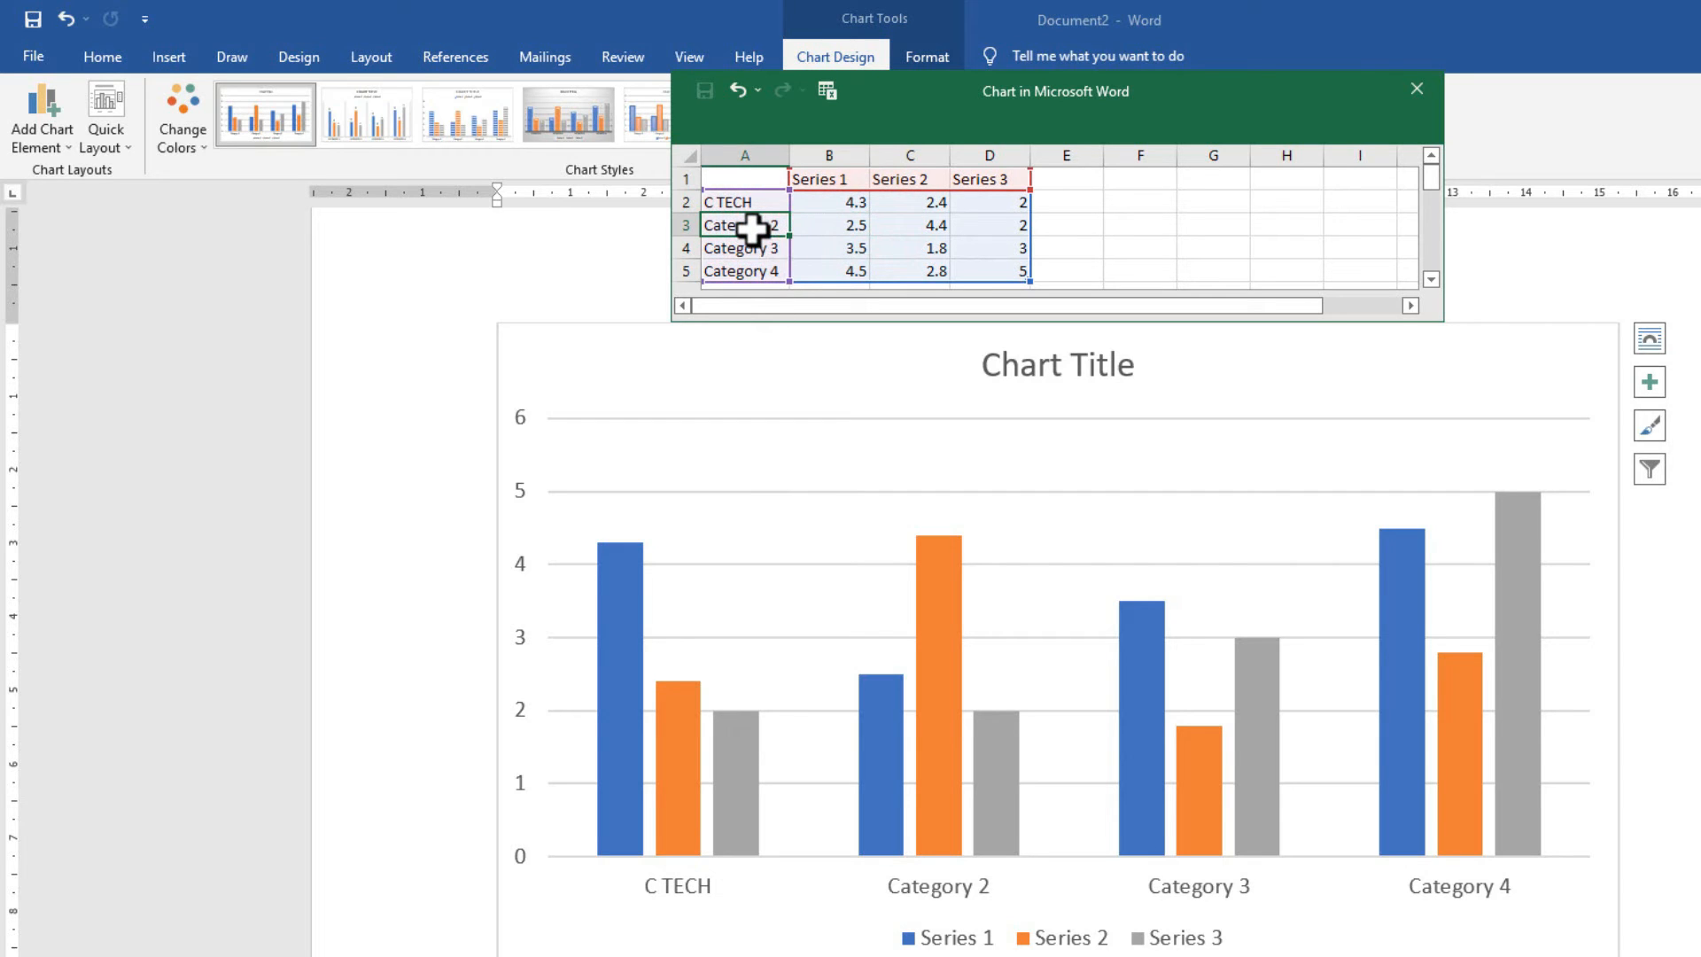
type("C TEC")
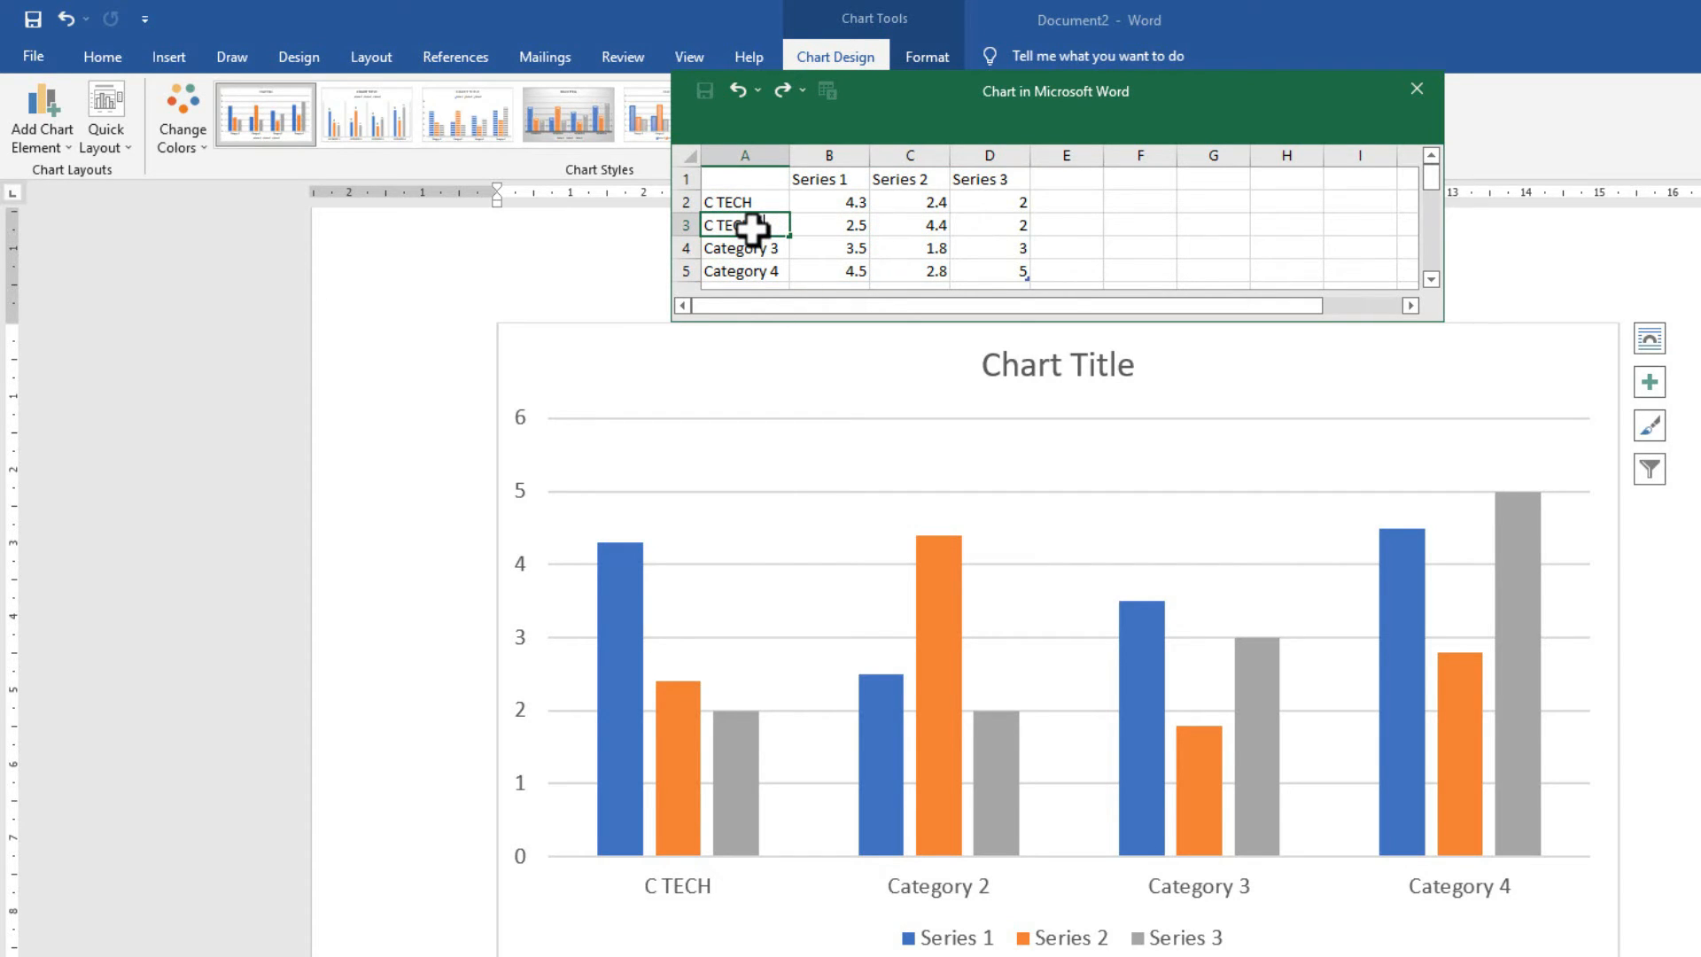
key("Return")
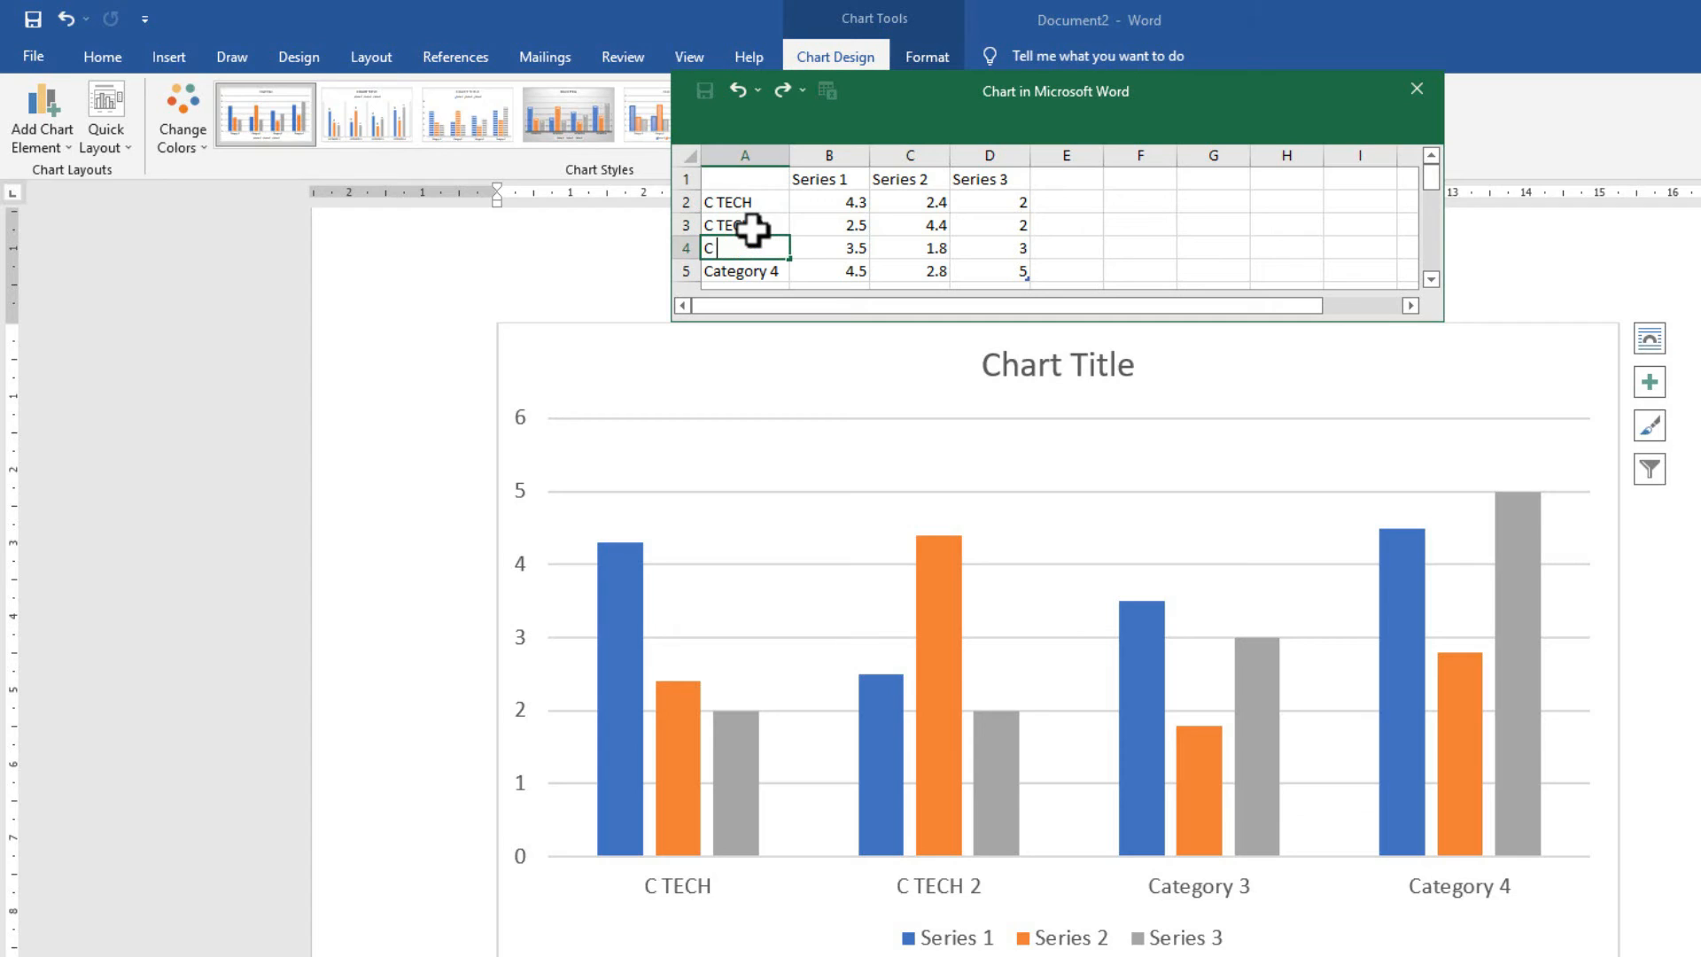
type("C TECH 3")
key("Return")
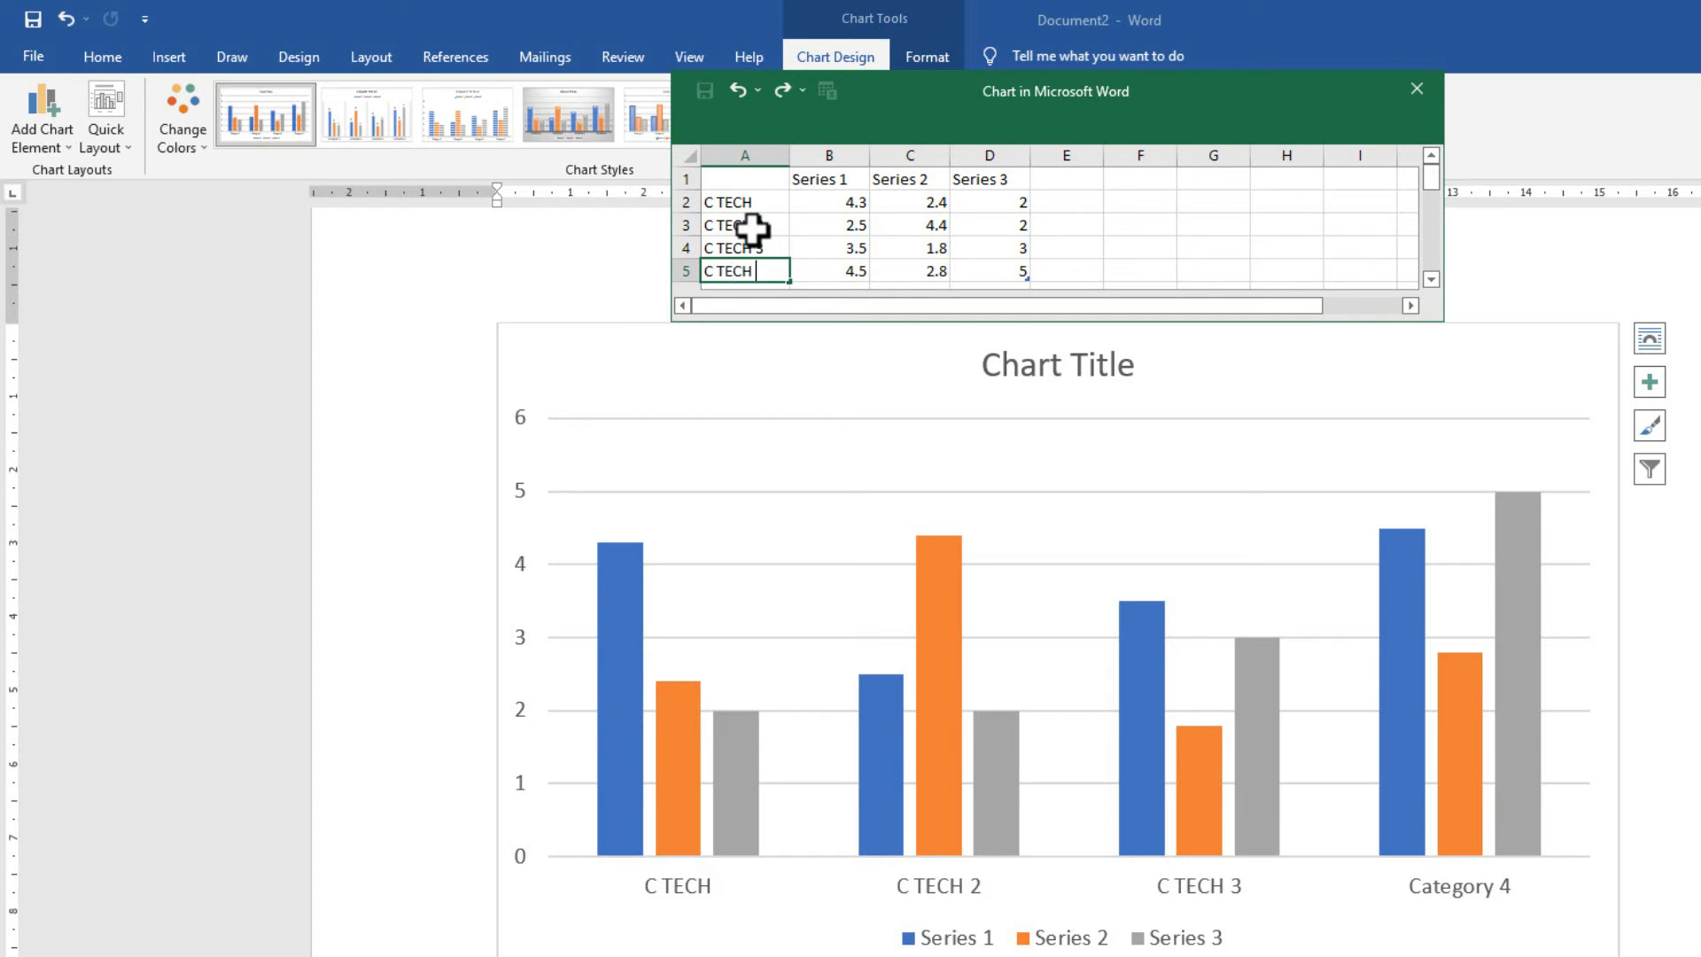
key("Return")
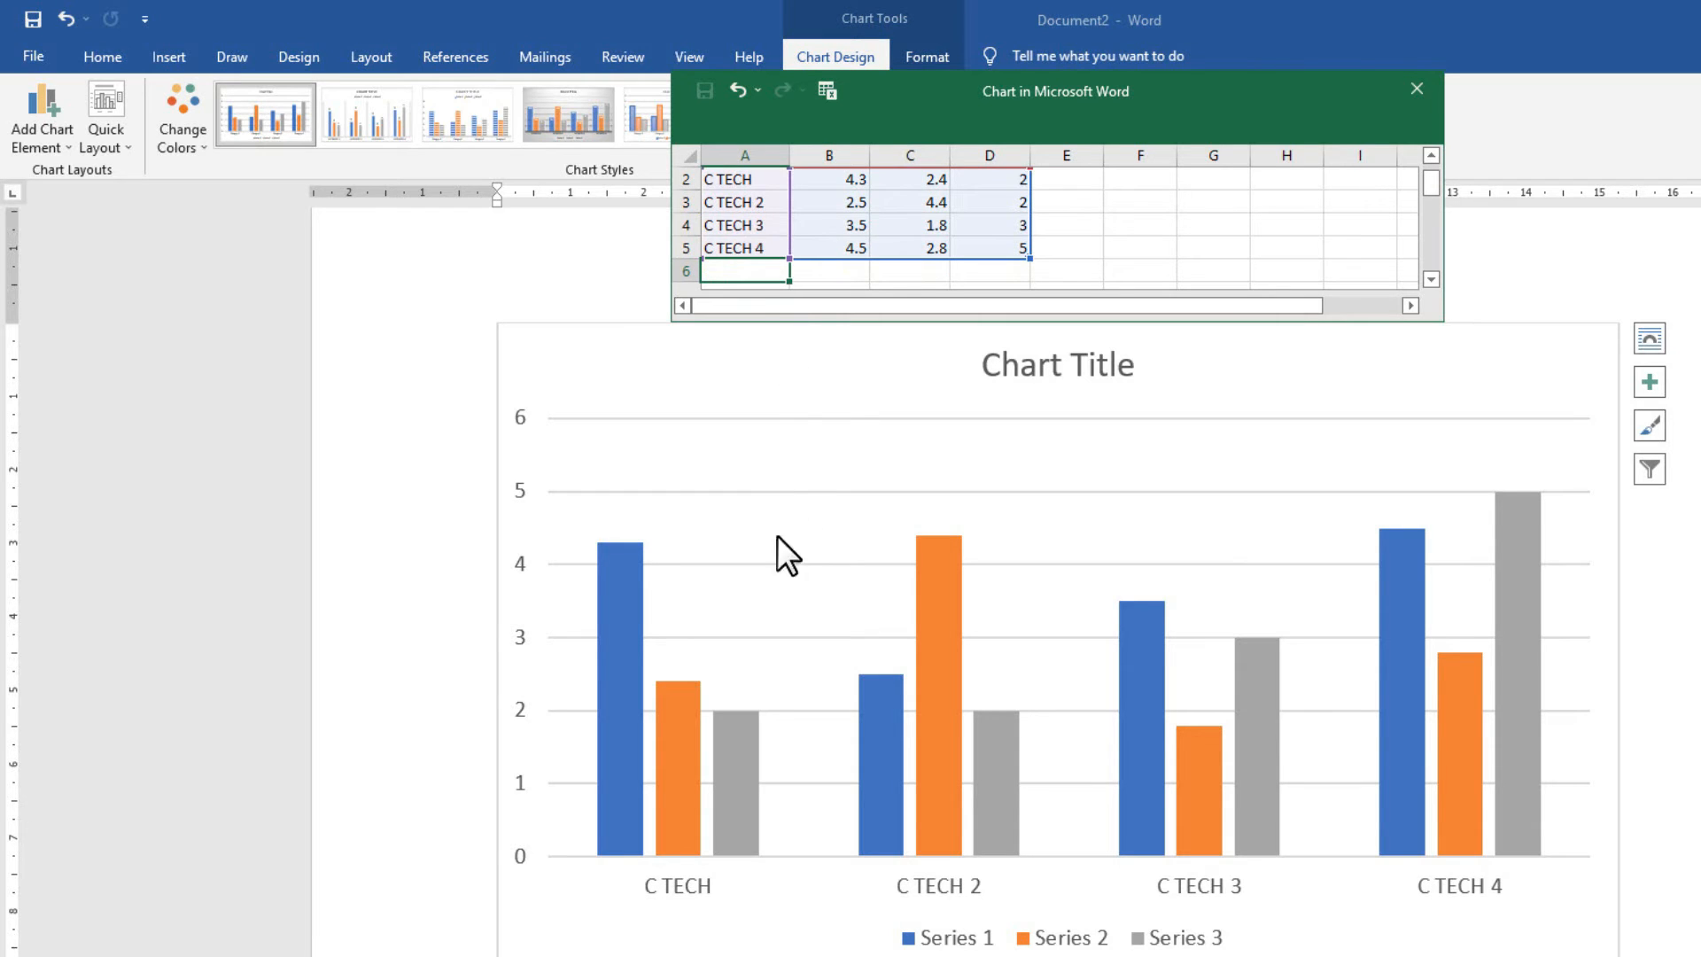
scroll(809, 219, "up", 1)
left_click(923, 229)
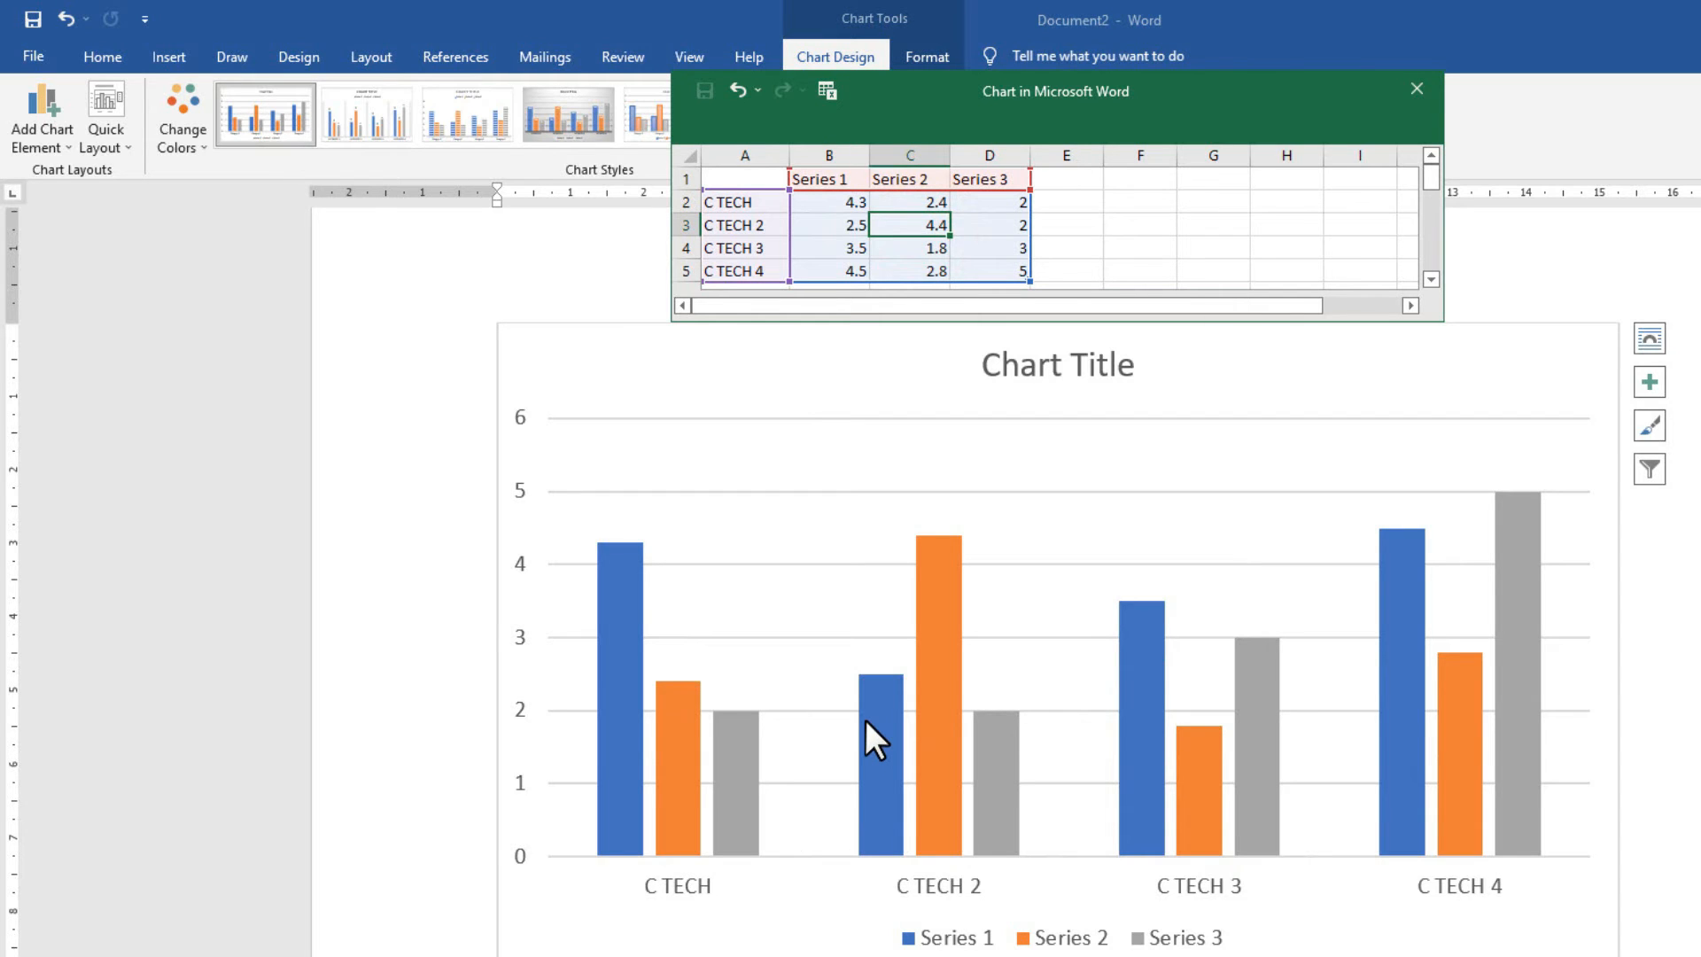
Apply a chart style with the legend under the title and close the data sheet.
left_click(930, 705)
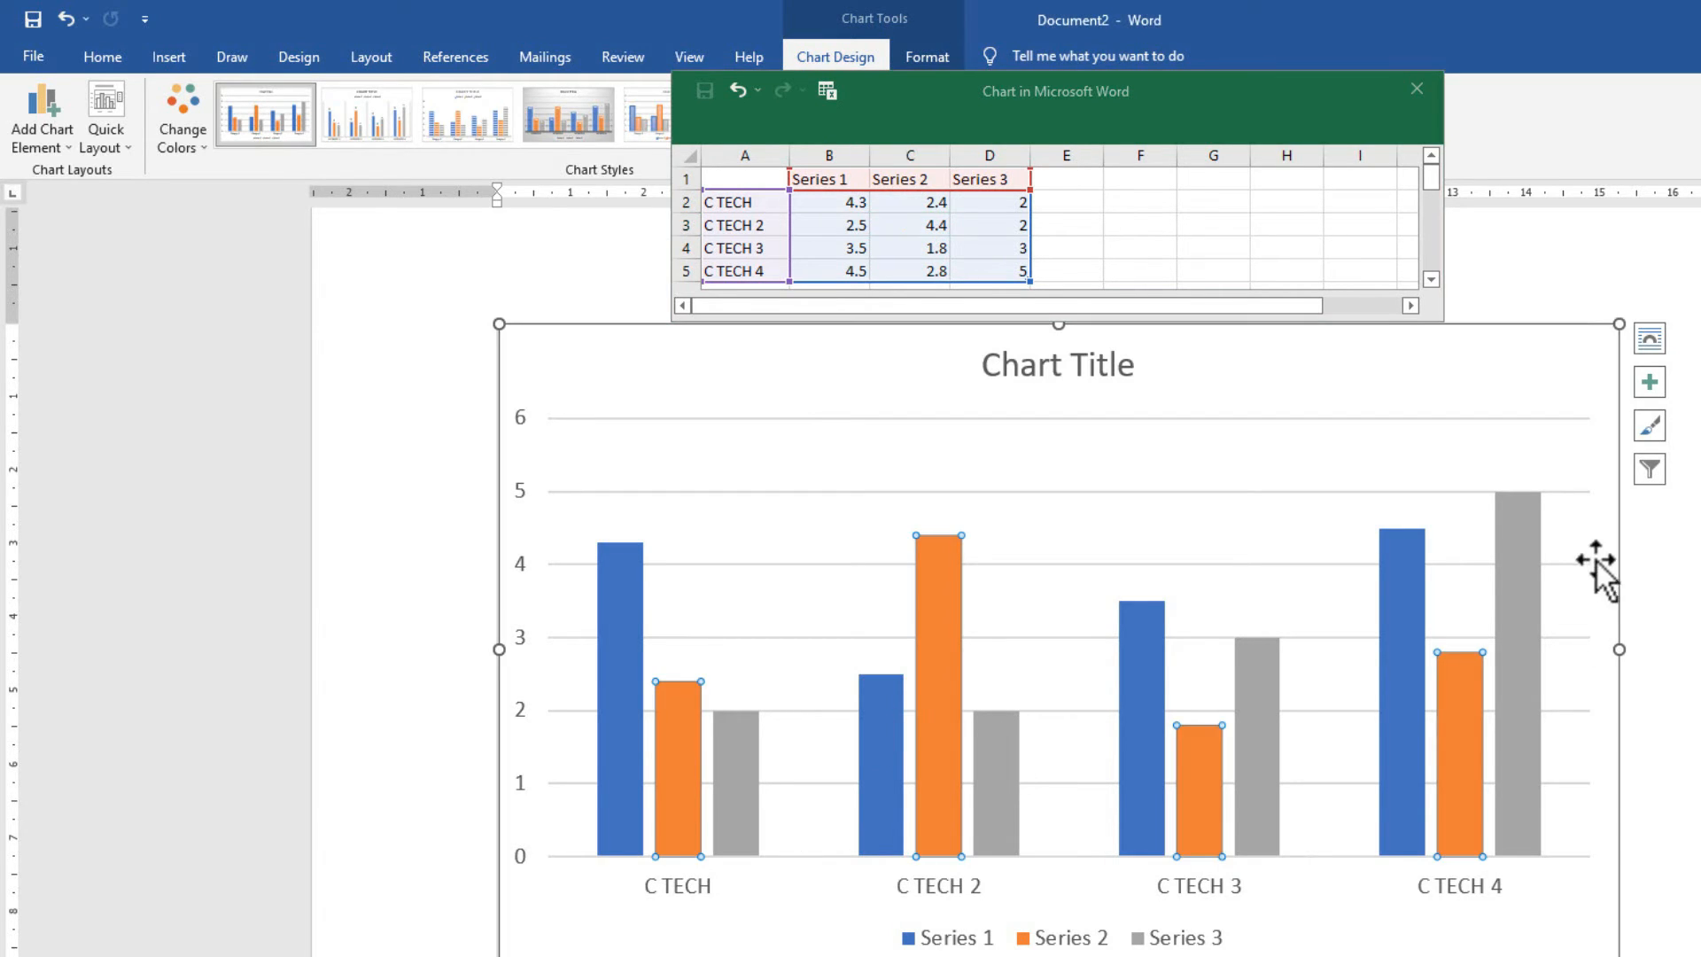
left_click(1649, 467)
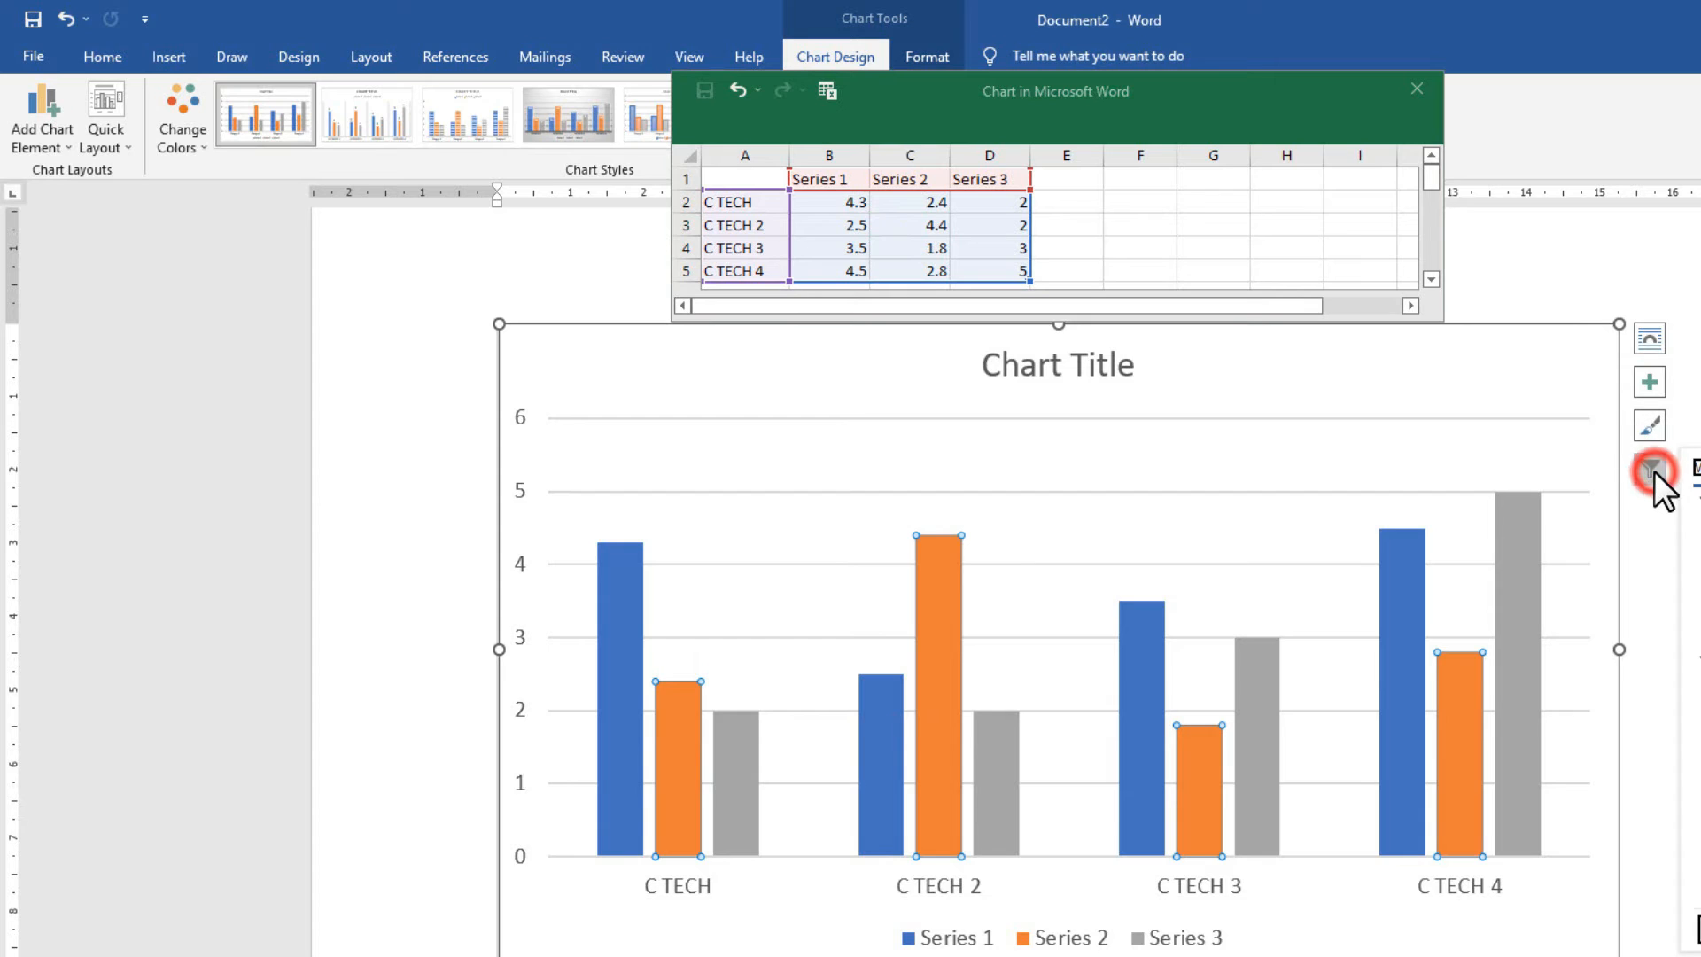
left_click(1649, 426)
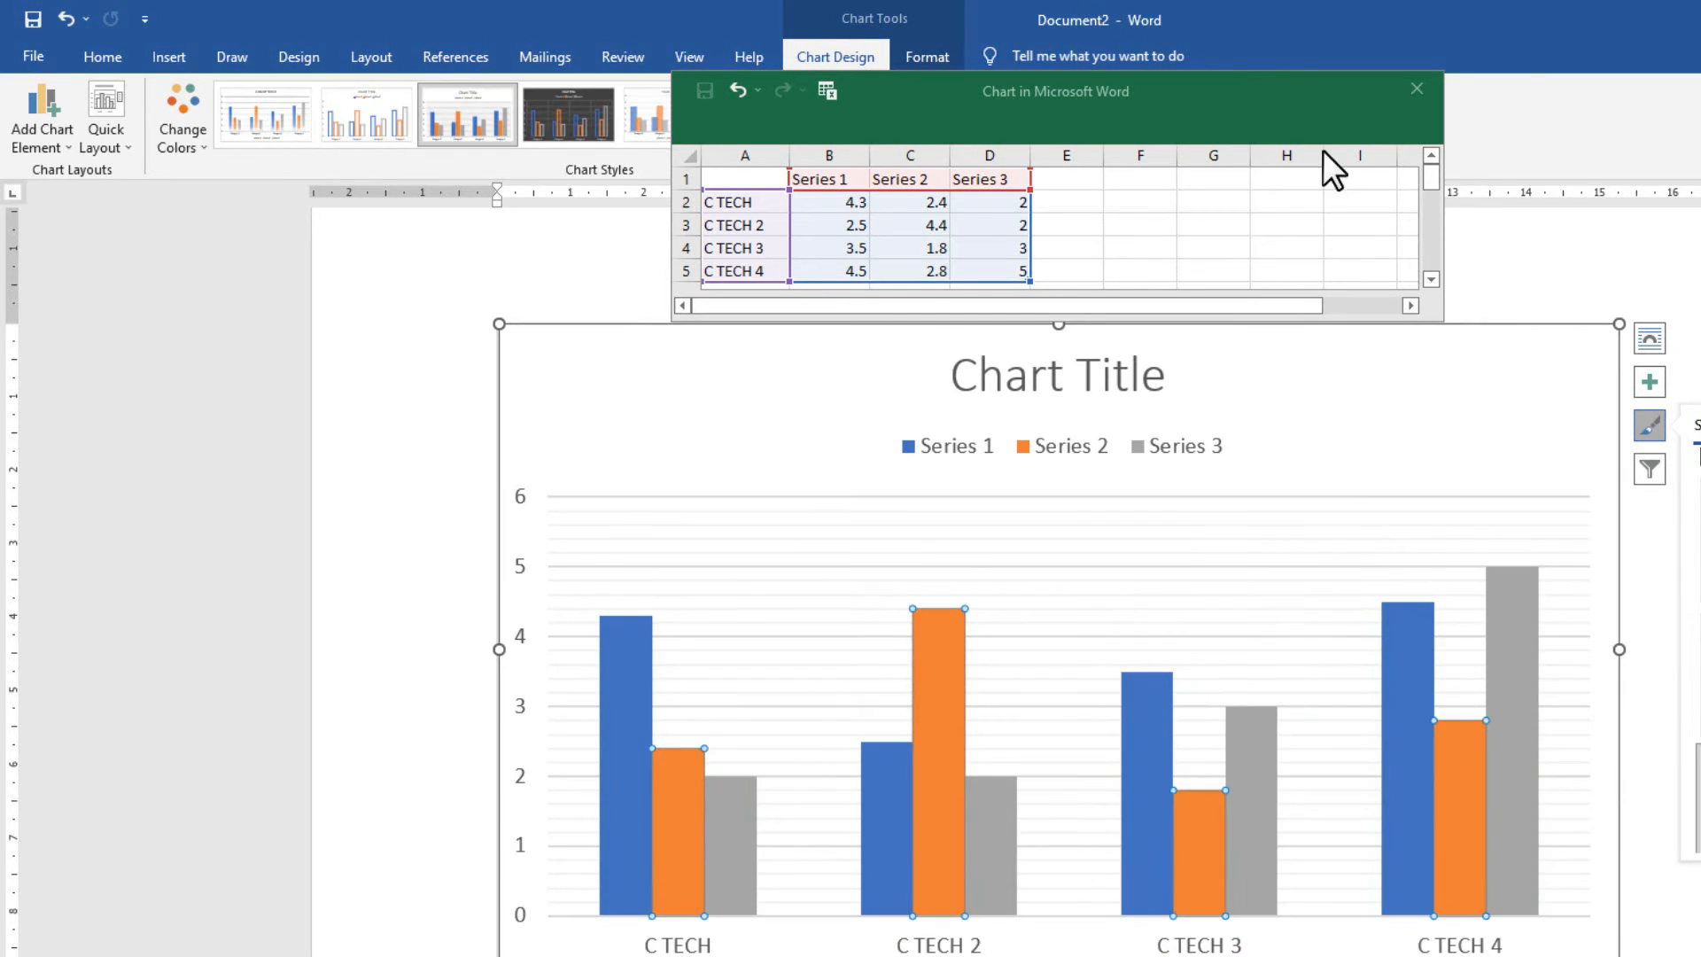
left_click(1417, 90)
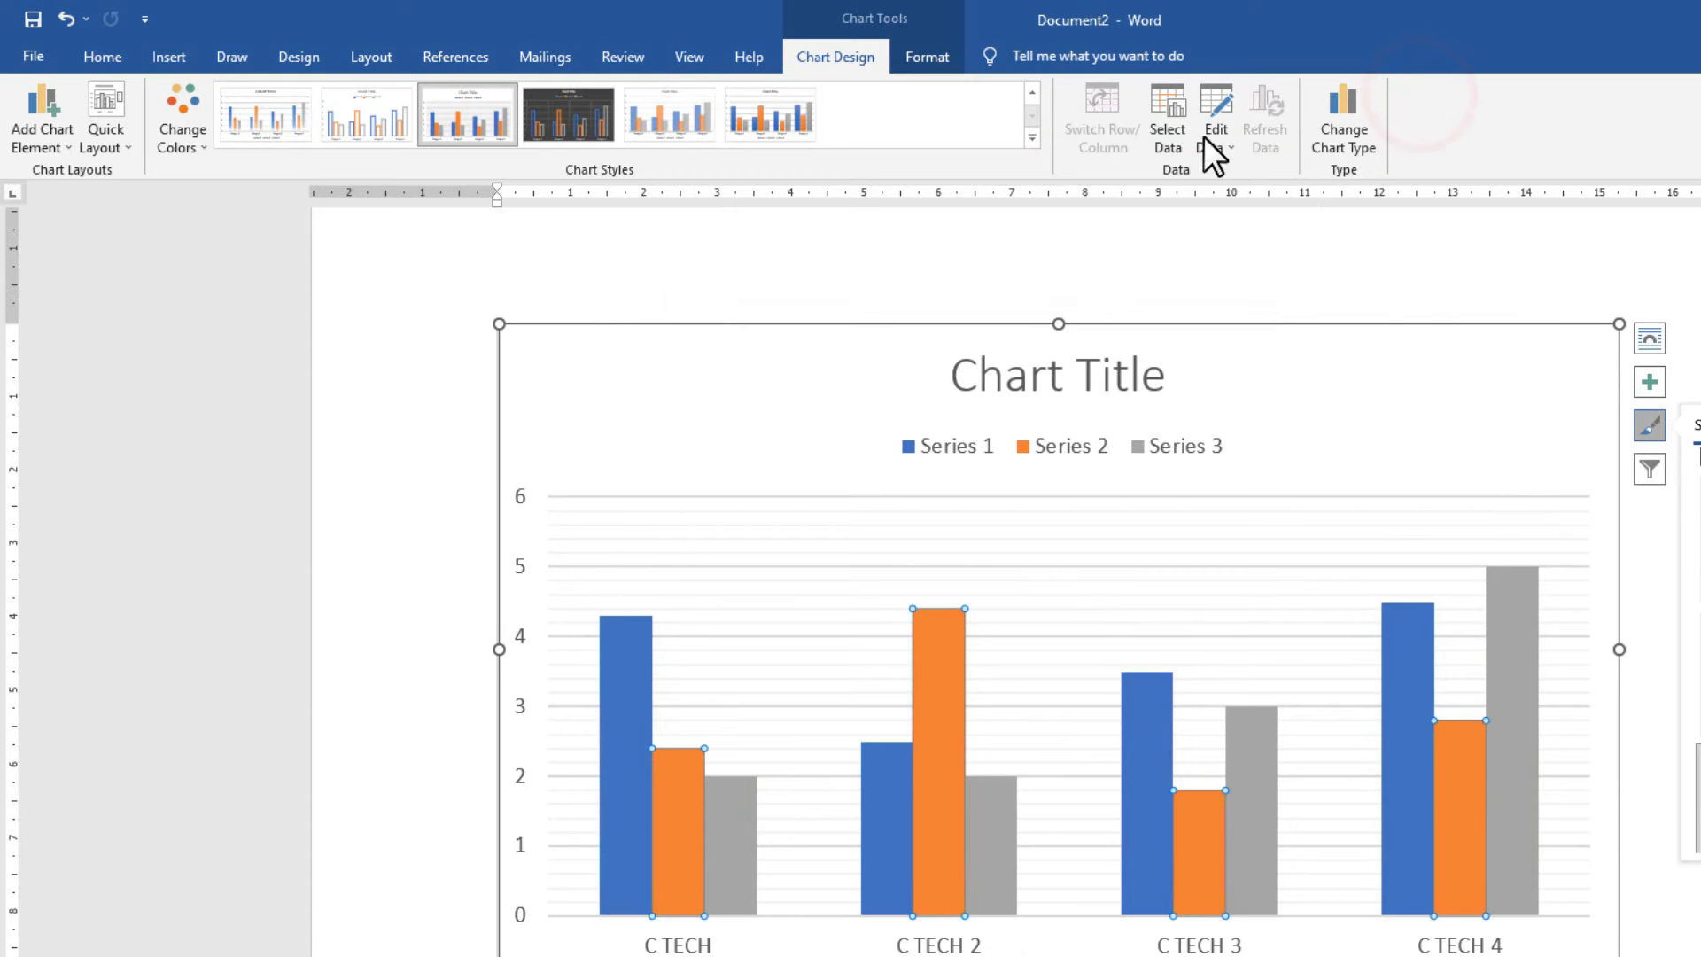
left_click(1117, 327)
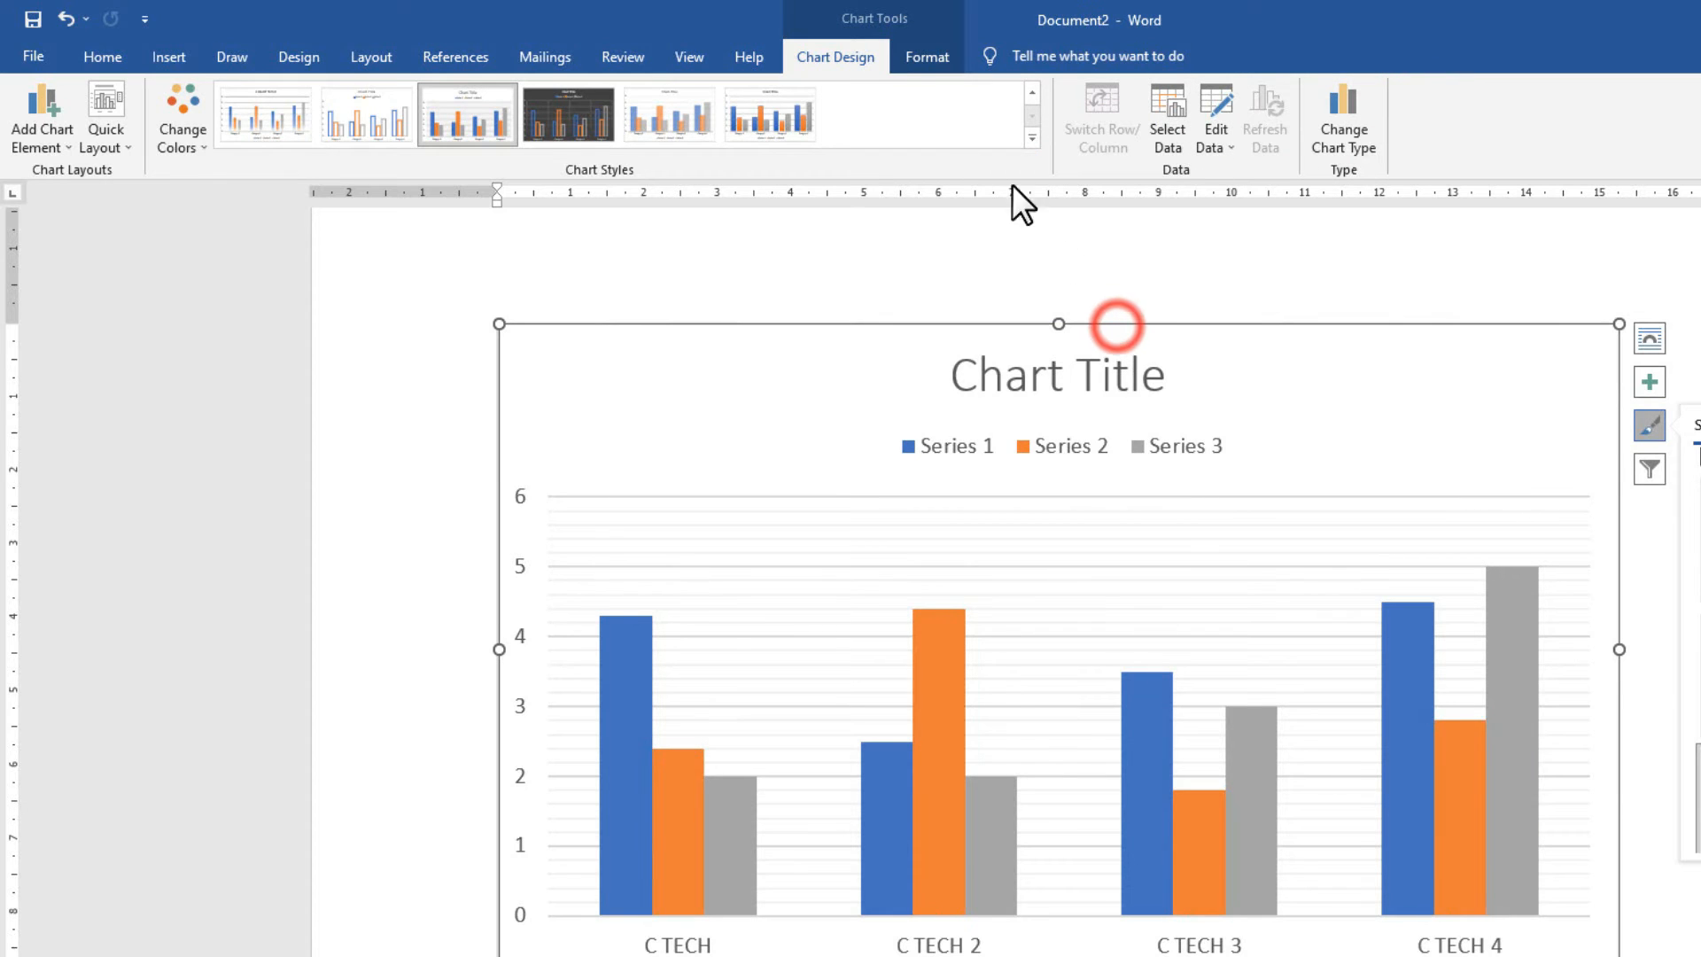
left_click(930, 60)
left_click(925, 90)
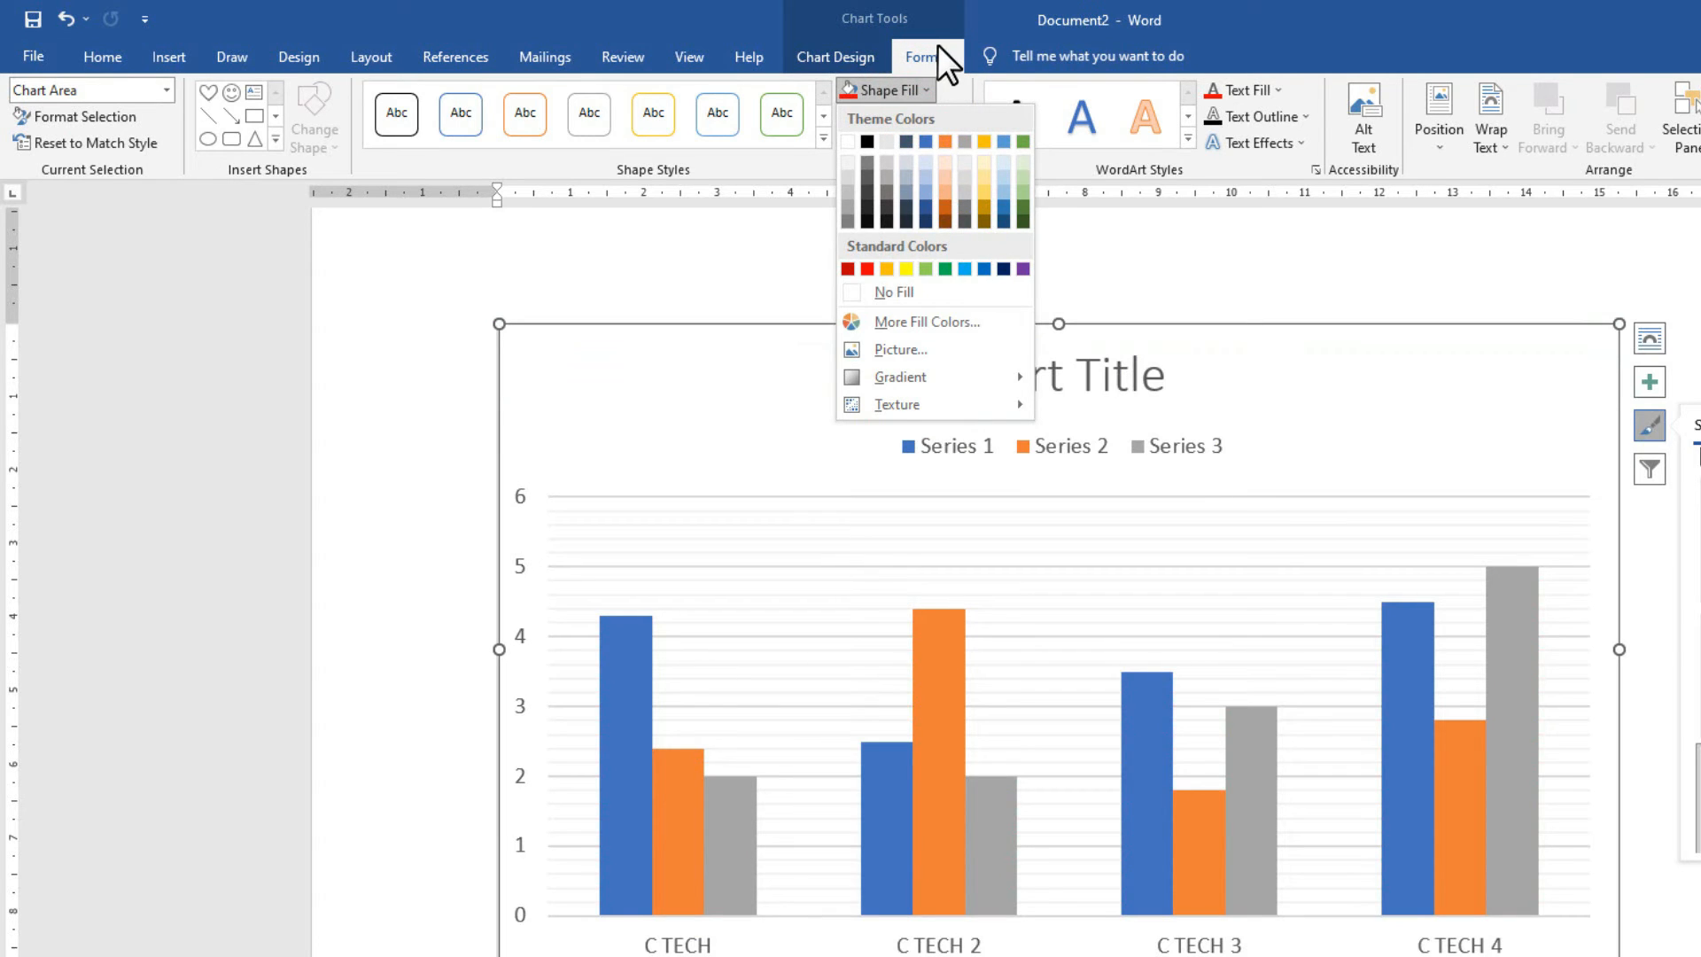
Make the chart text green and apply the style with a bold uppercase title and fading gradient bars.
left_click(934, 51)
left_click(1249, 94)
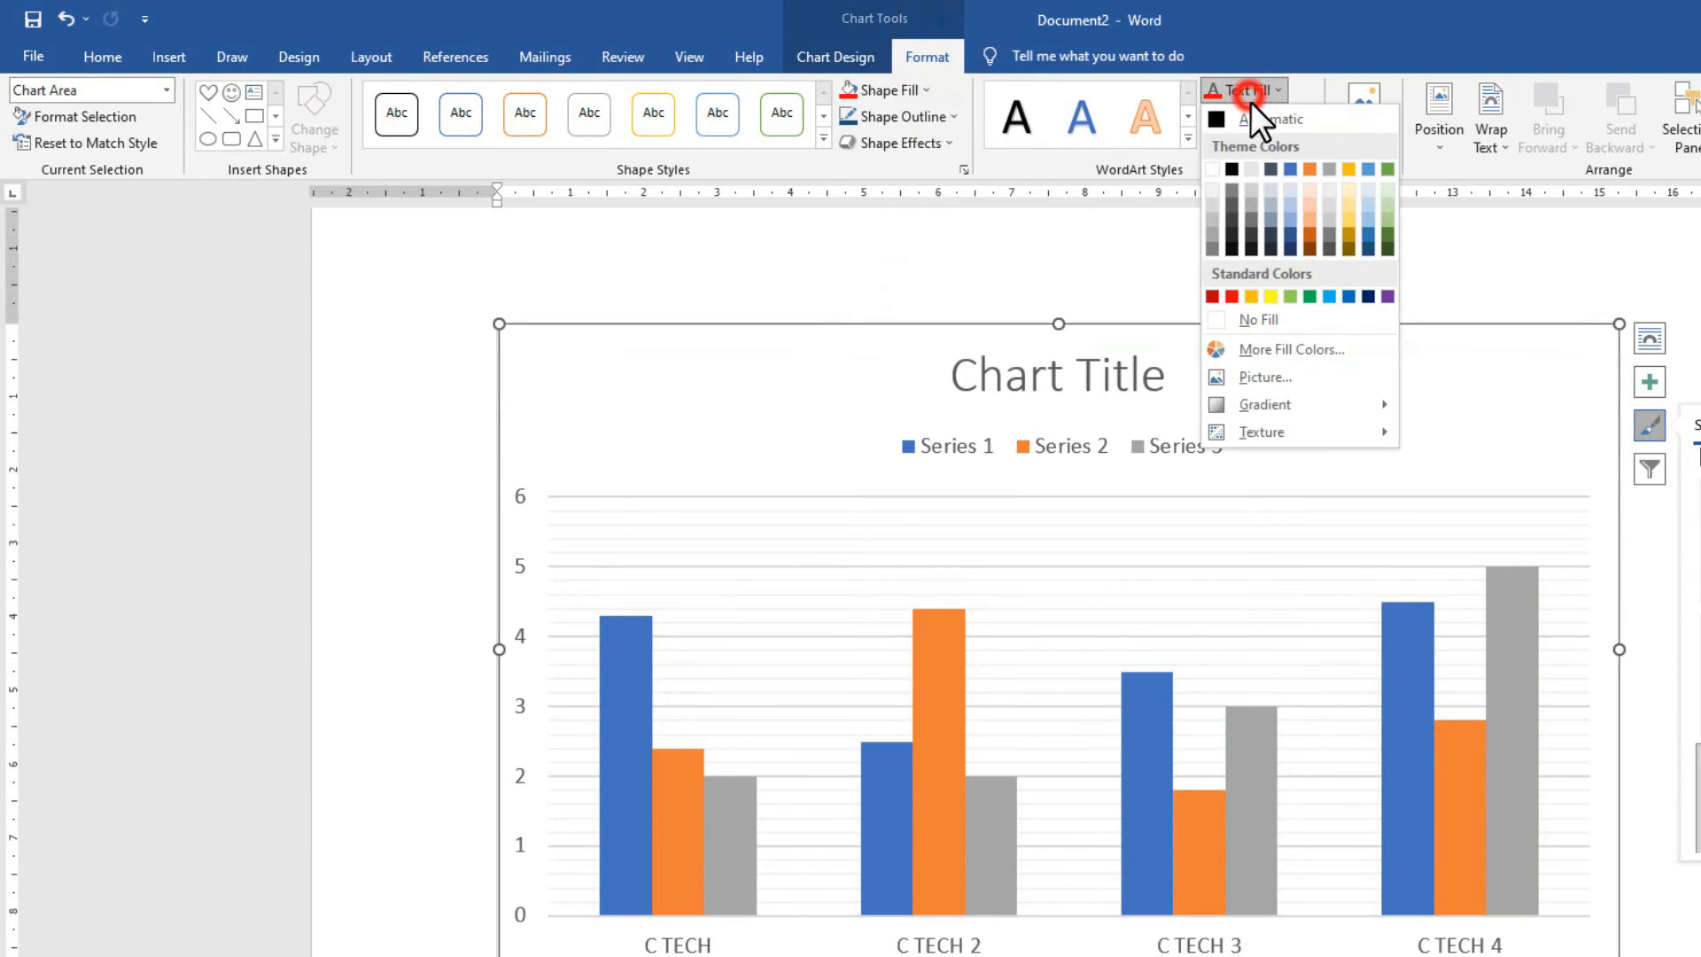
left_click(1310, 305)
left_click(853, 56)
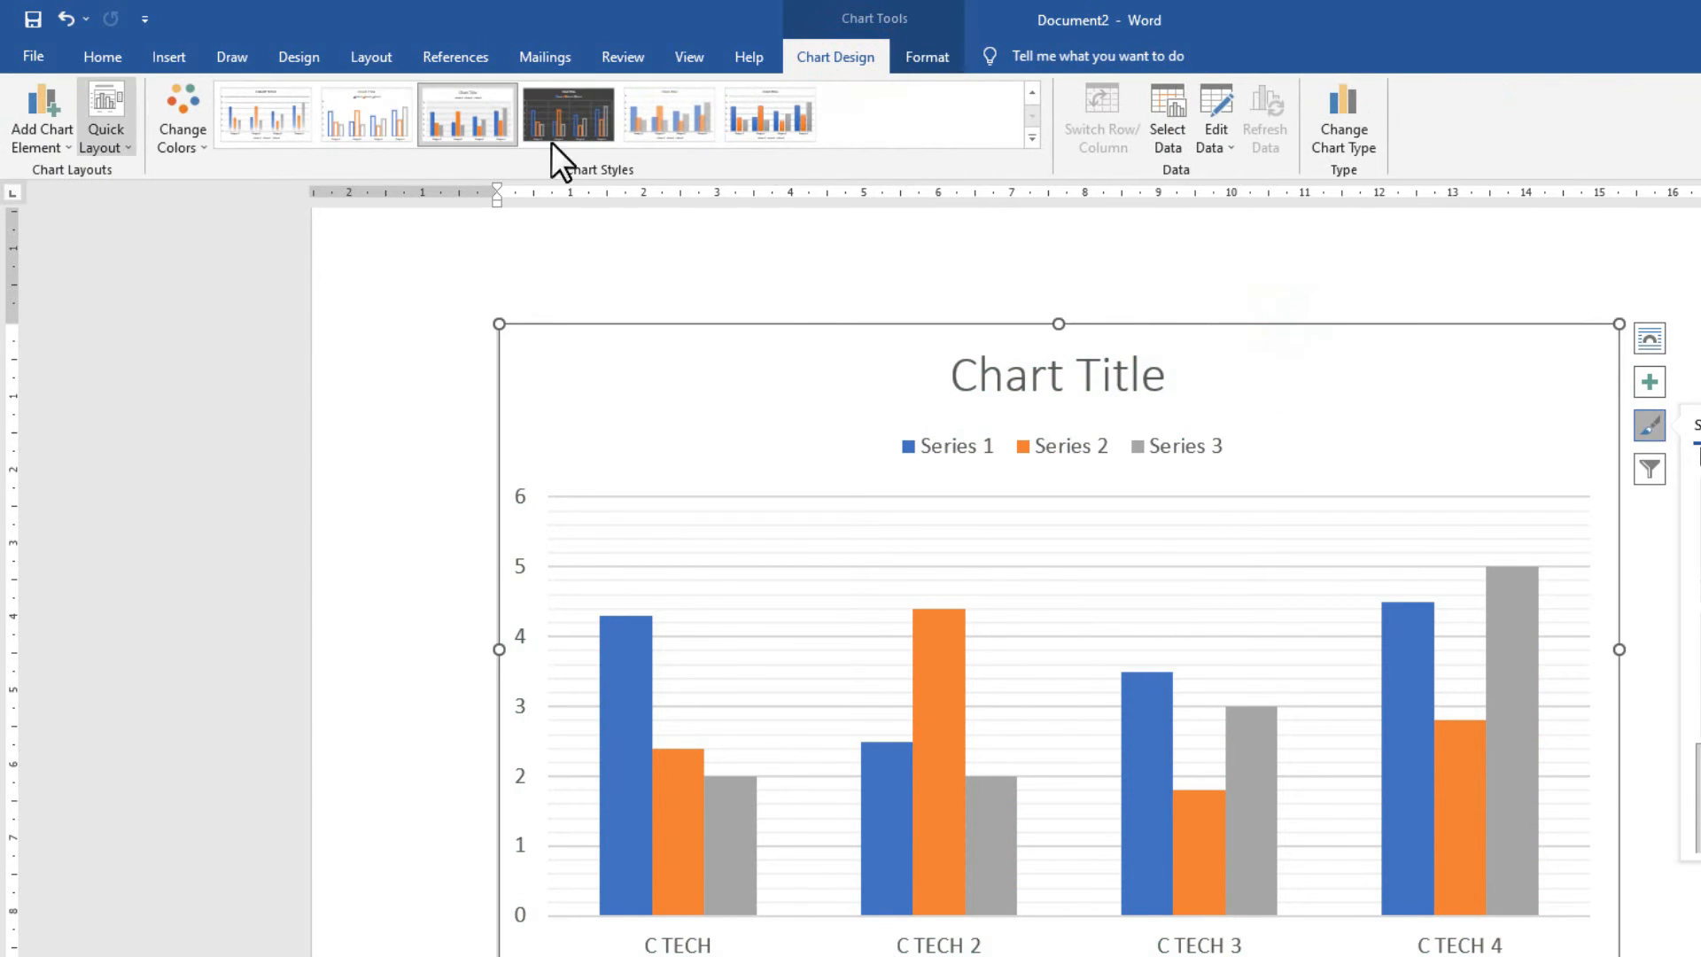
left_click(1033, 139)
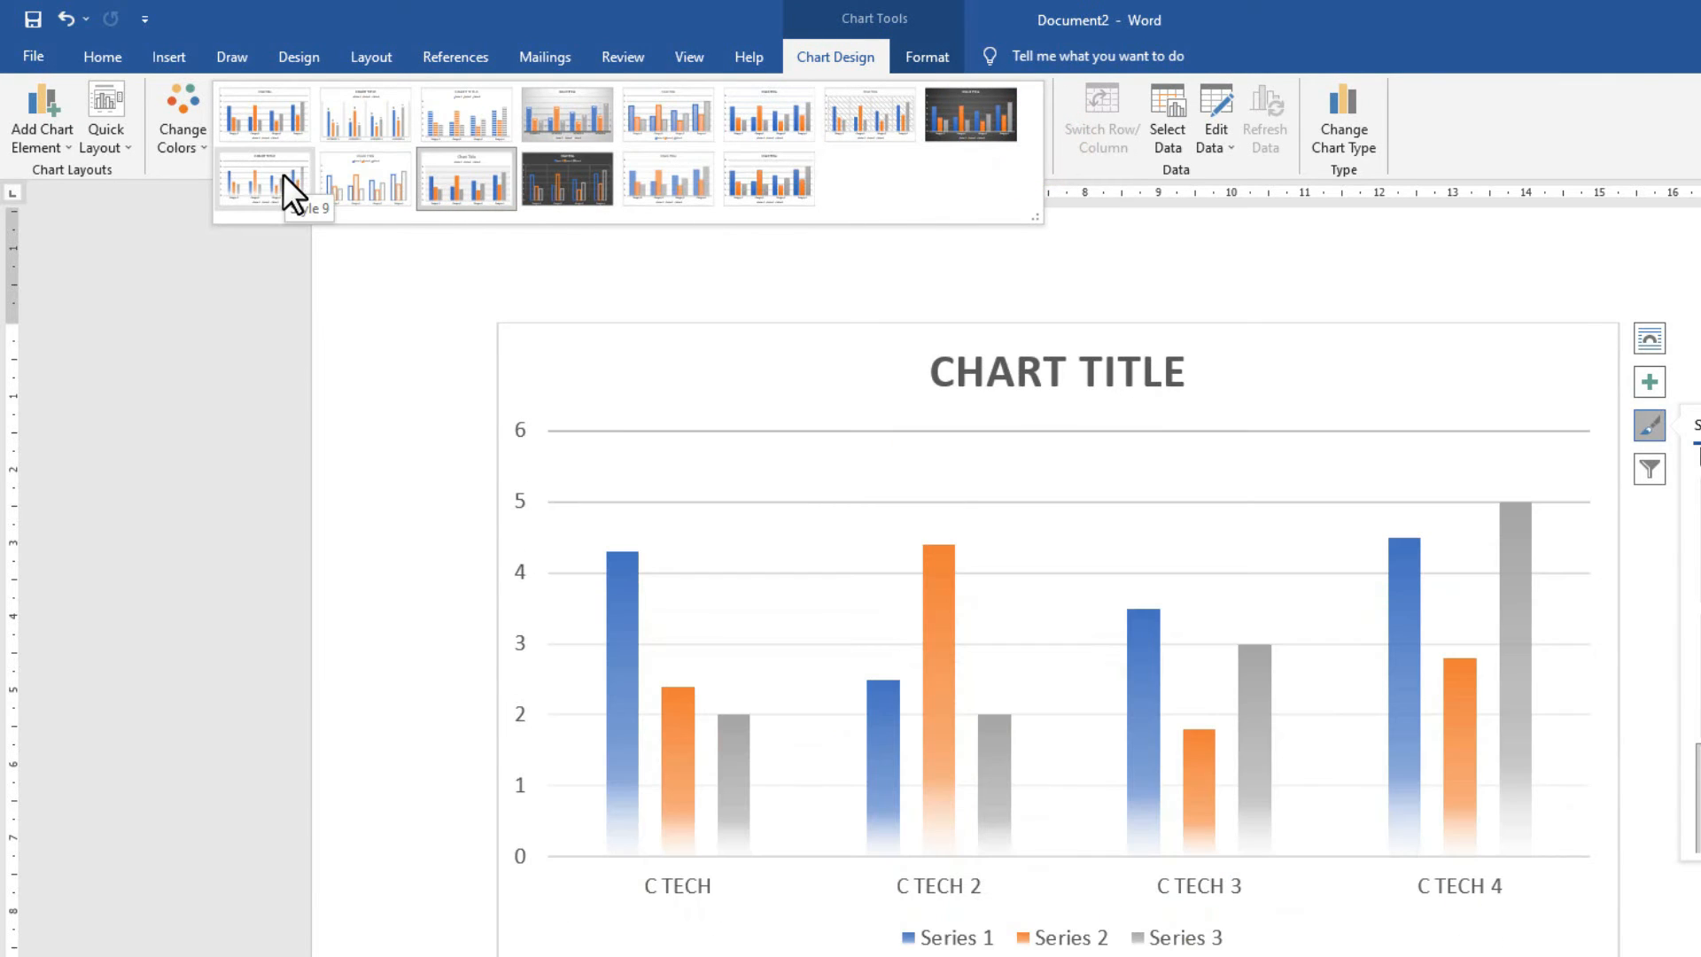
left_click(284, 174)
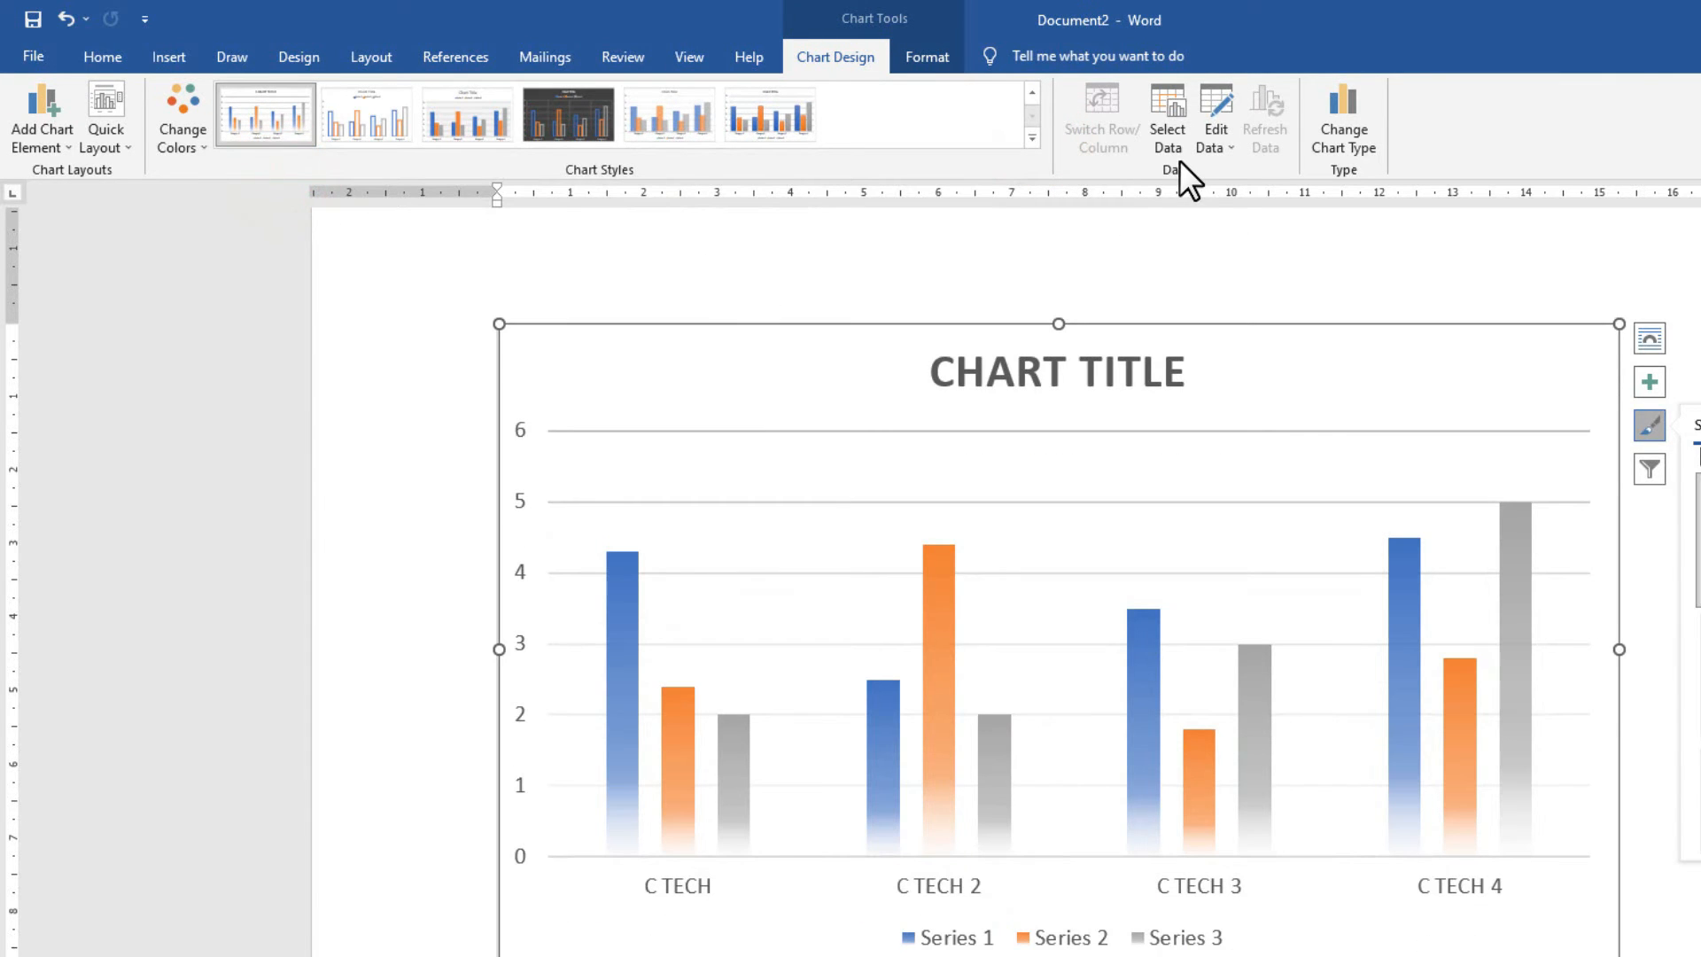
In Excel, change C TECH 2's Series 3 value to 5, then shrink the chart.
left_click(1203, 144)
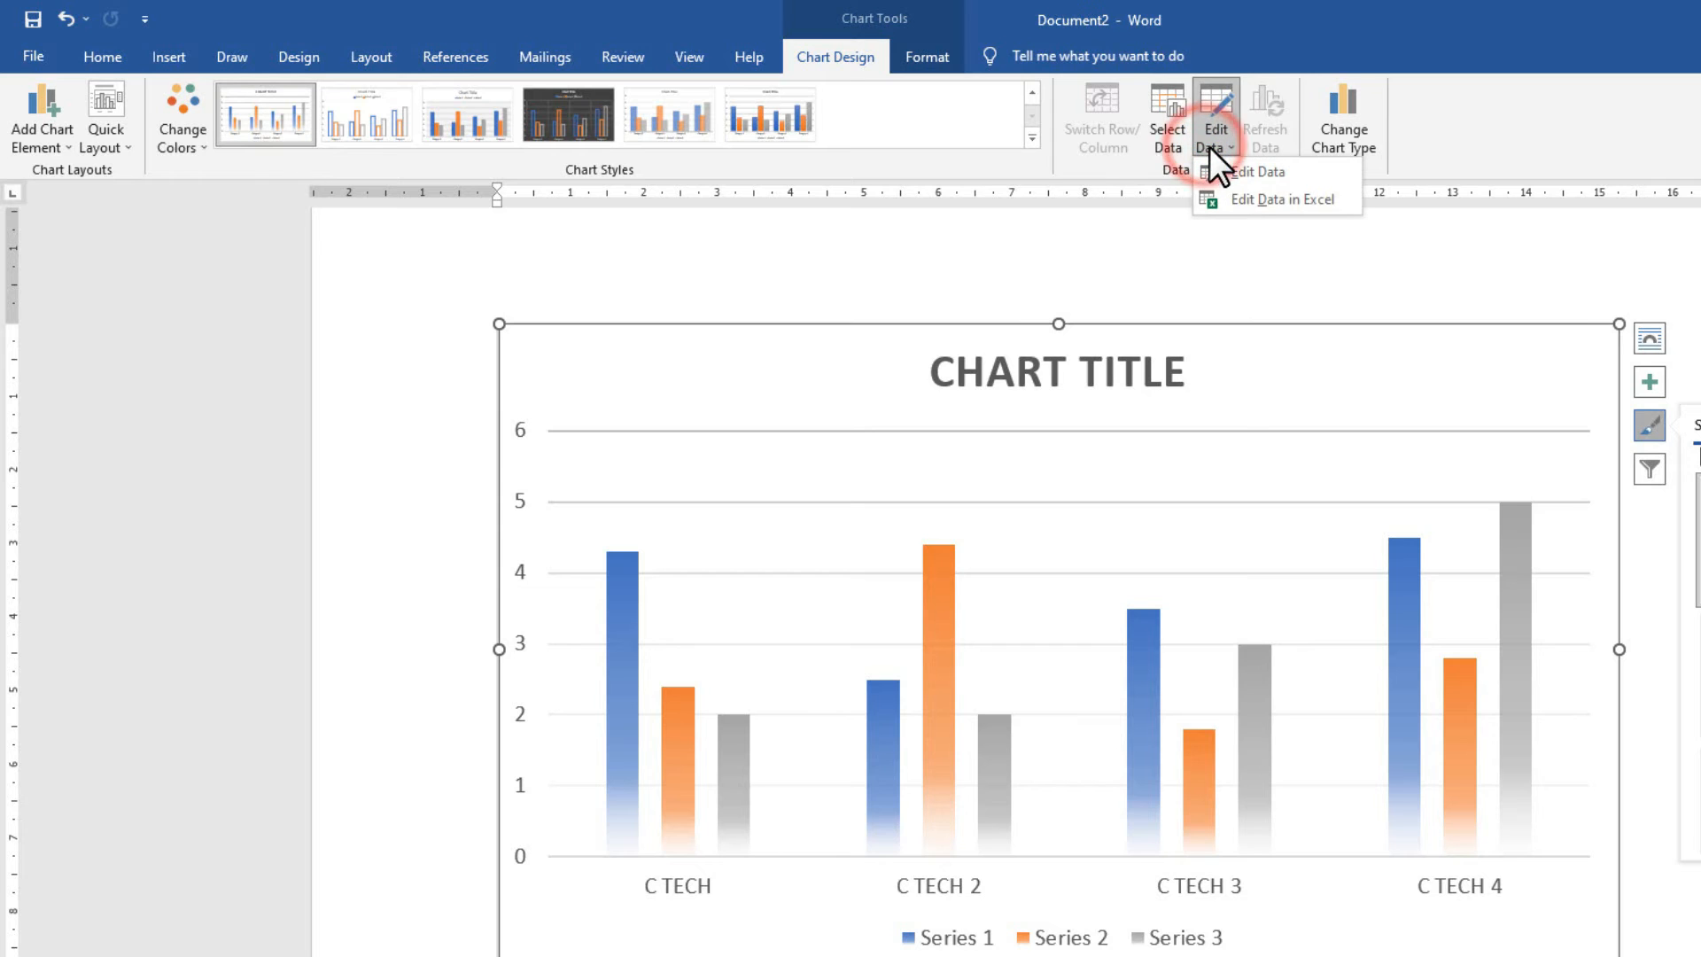
left_click(1249, 196)
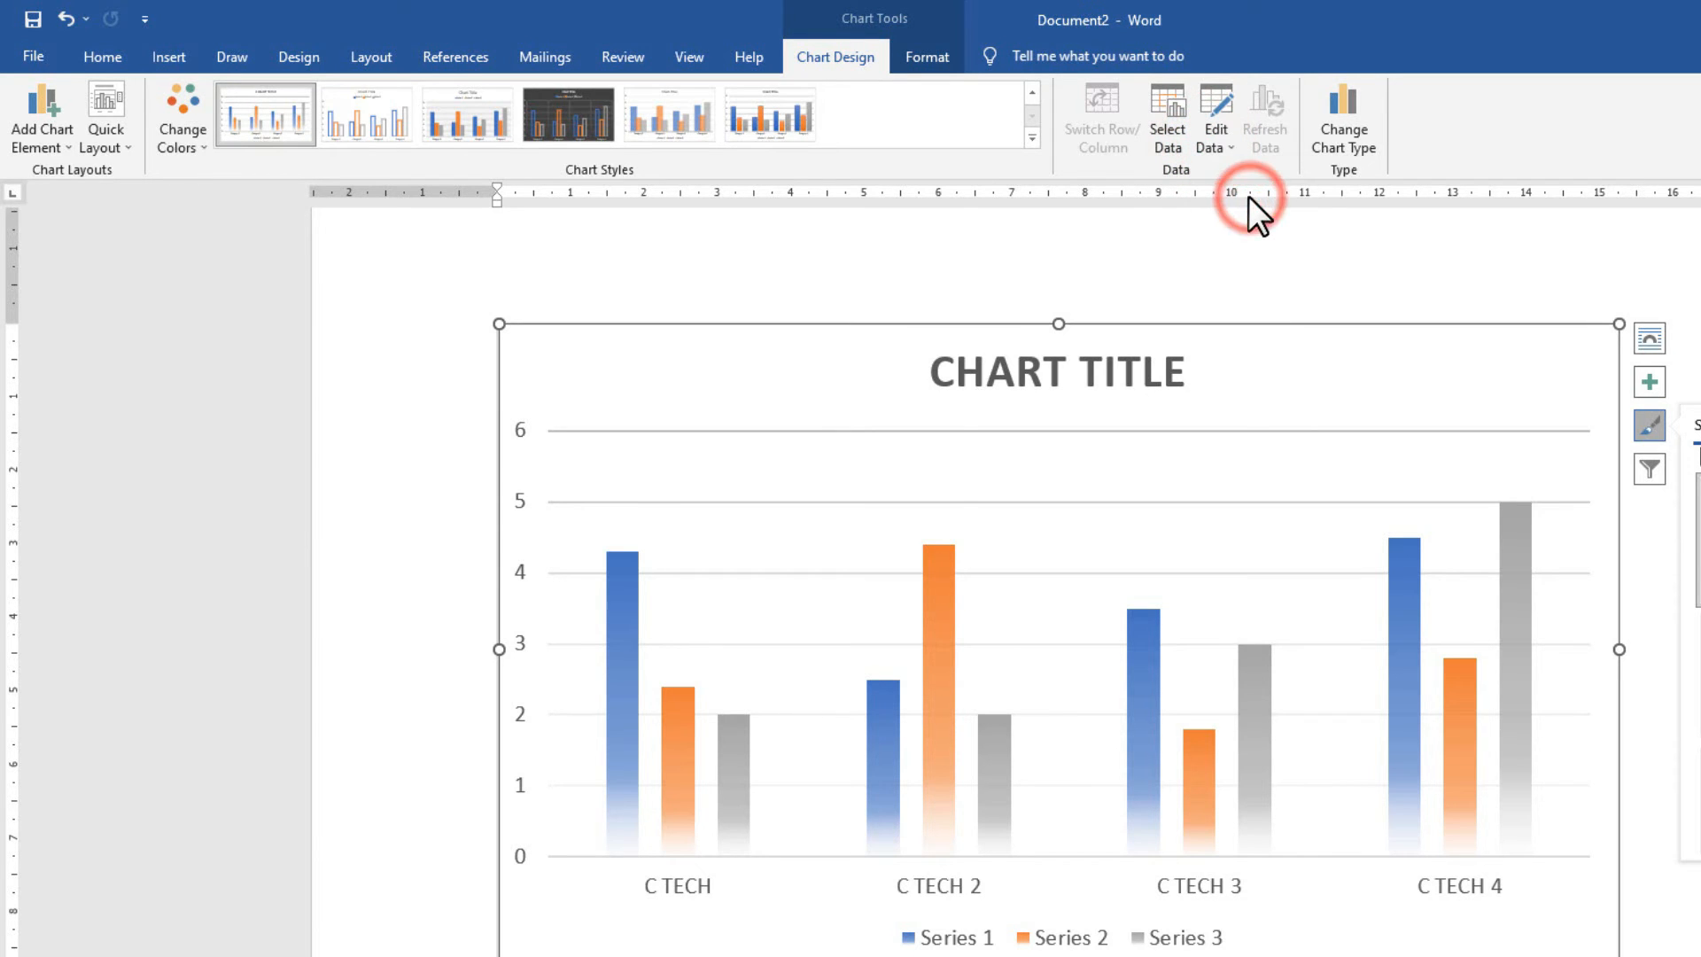
left_click_drag(950, 540, 1143, 738)
left_click(518, 493)
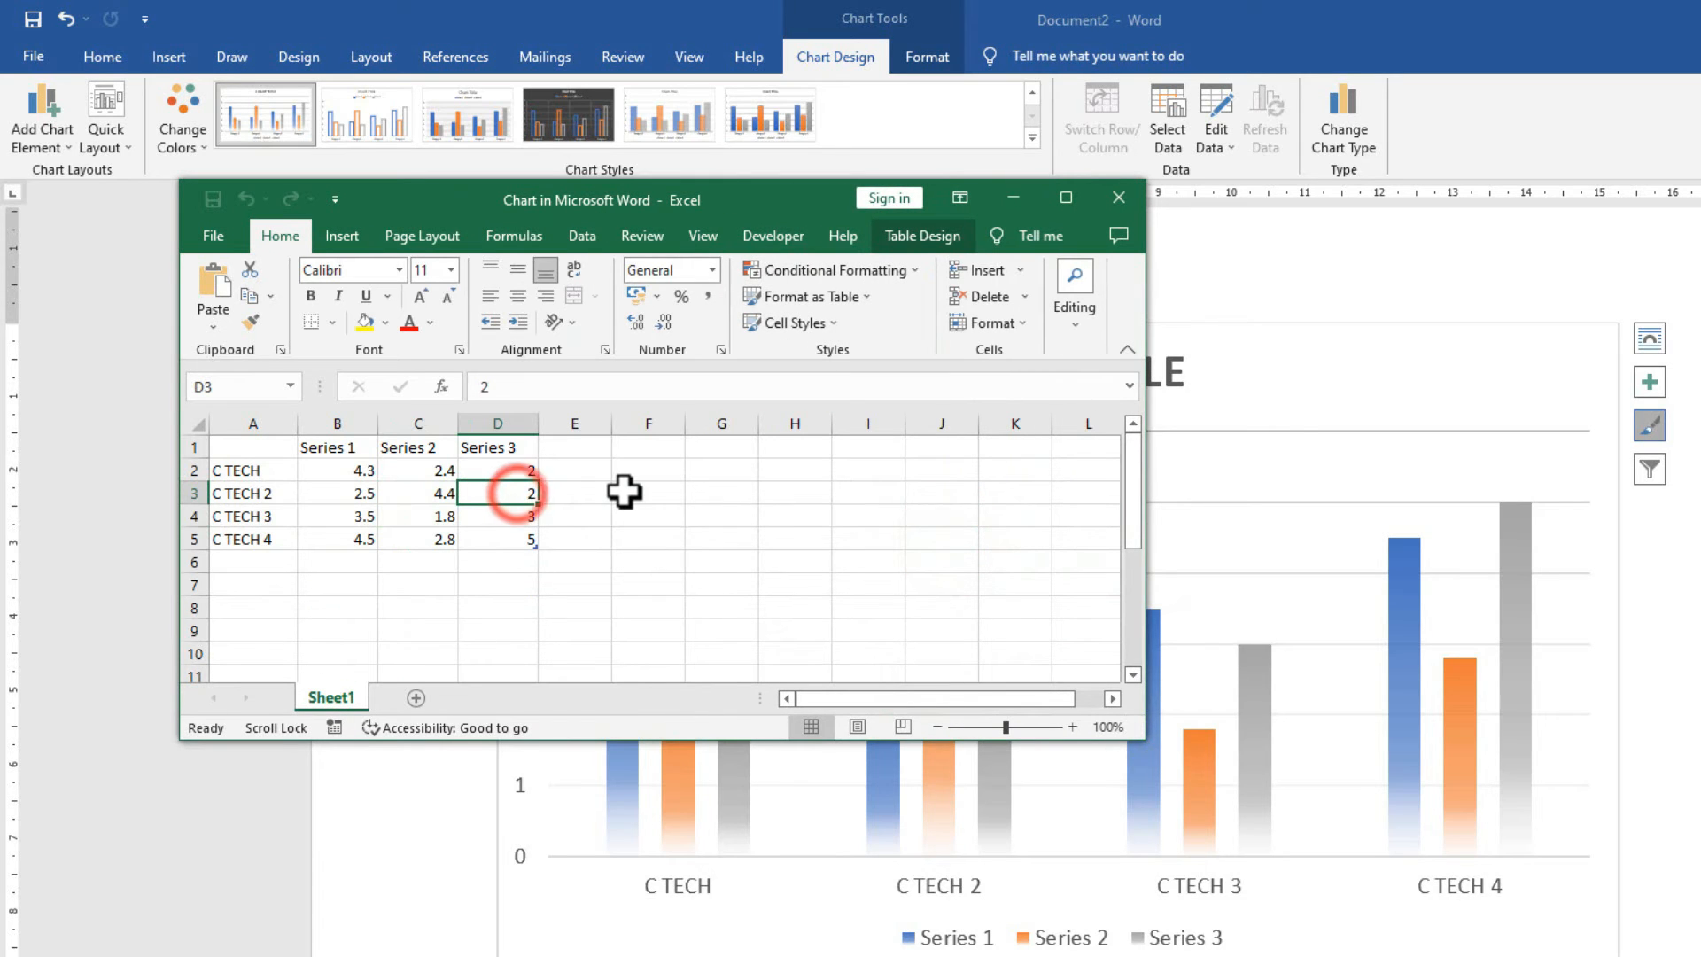
type("5")
key("Return")
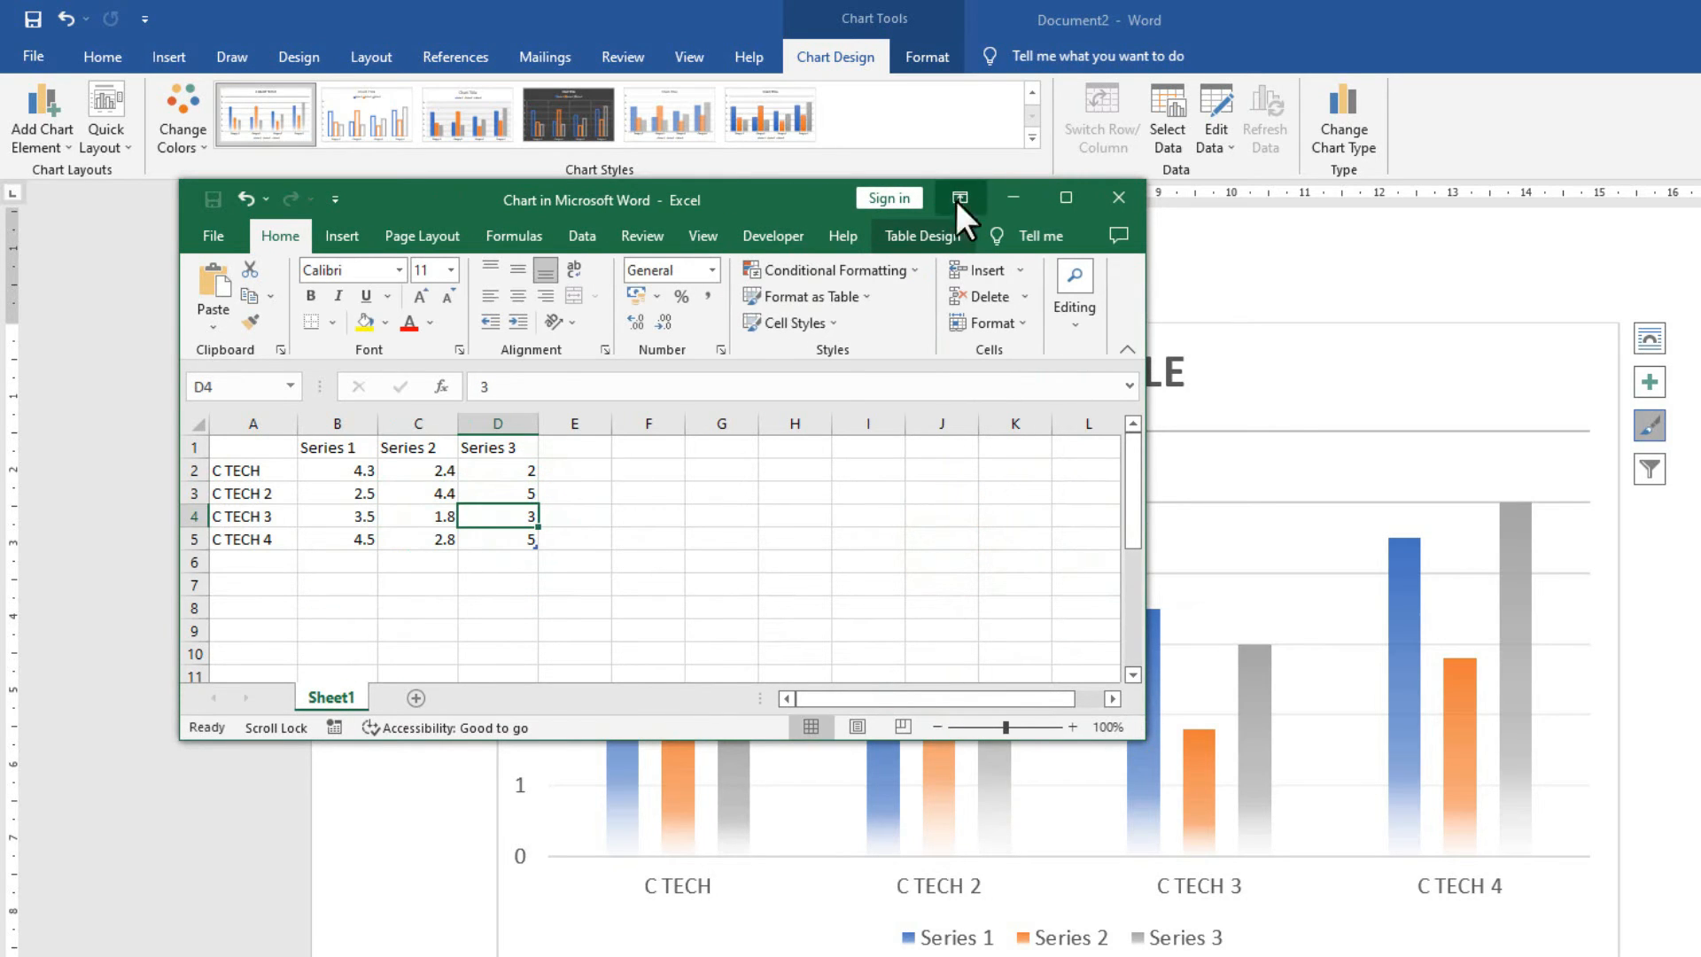
left_click(1118, 197)
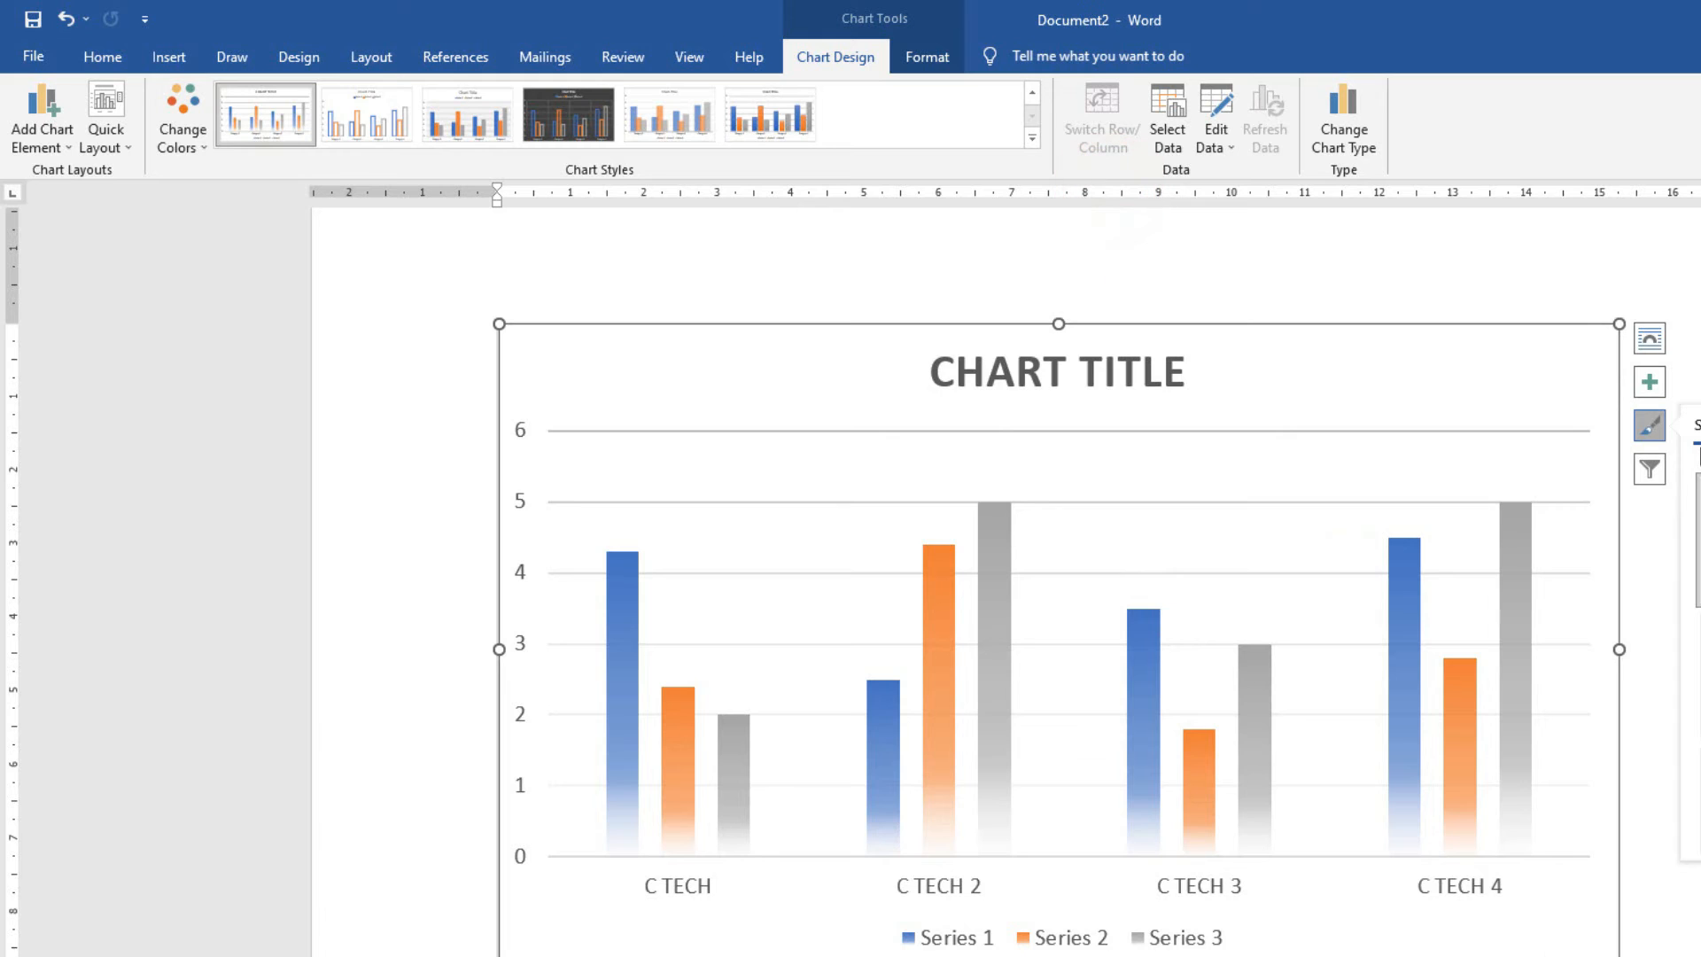
left_click_drag(1609, 955, 1462, 835)
Preview the orange monochromatic colours and apply the chart layout with value labels on bars.
left_click_drag(638, 324, 645, 327)
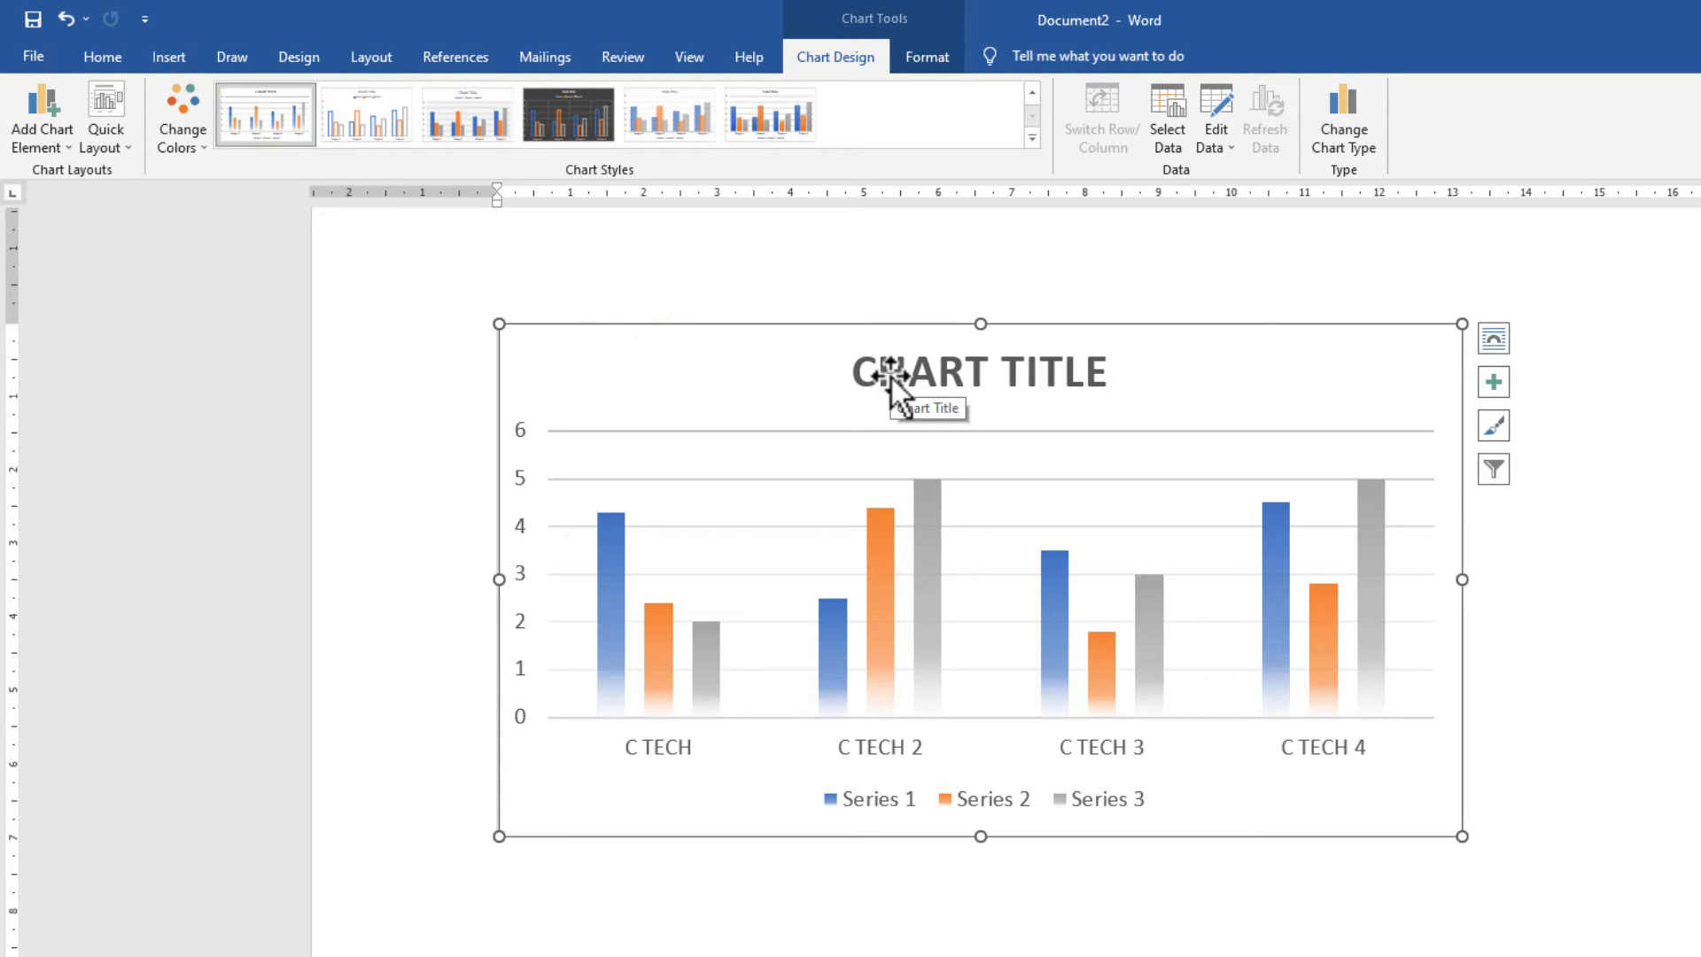
left_click(879, 324)
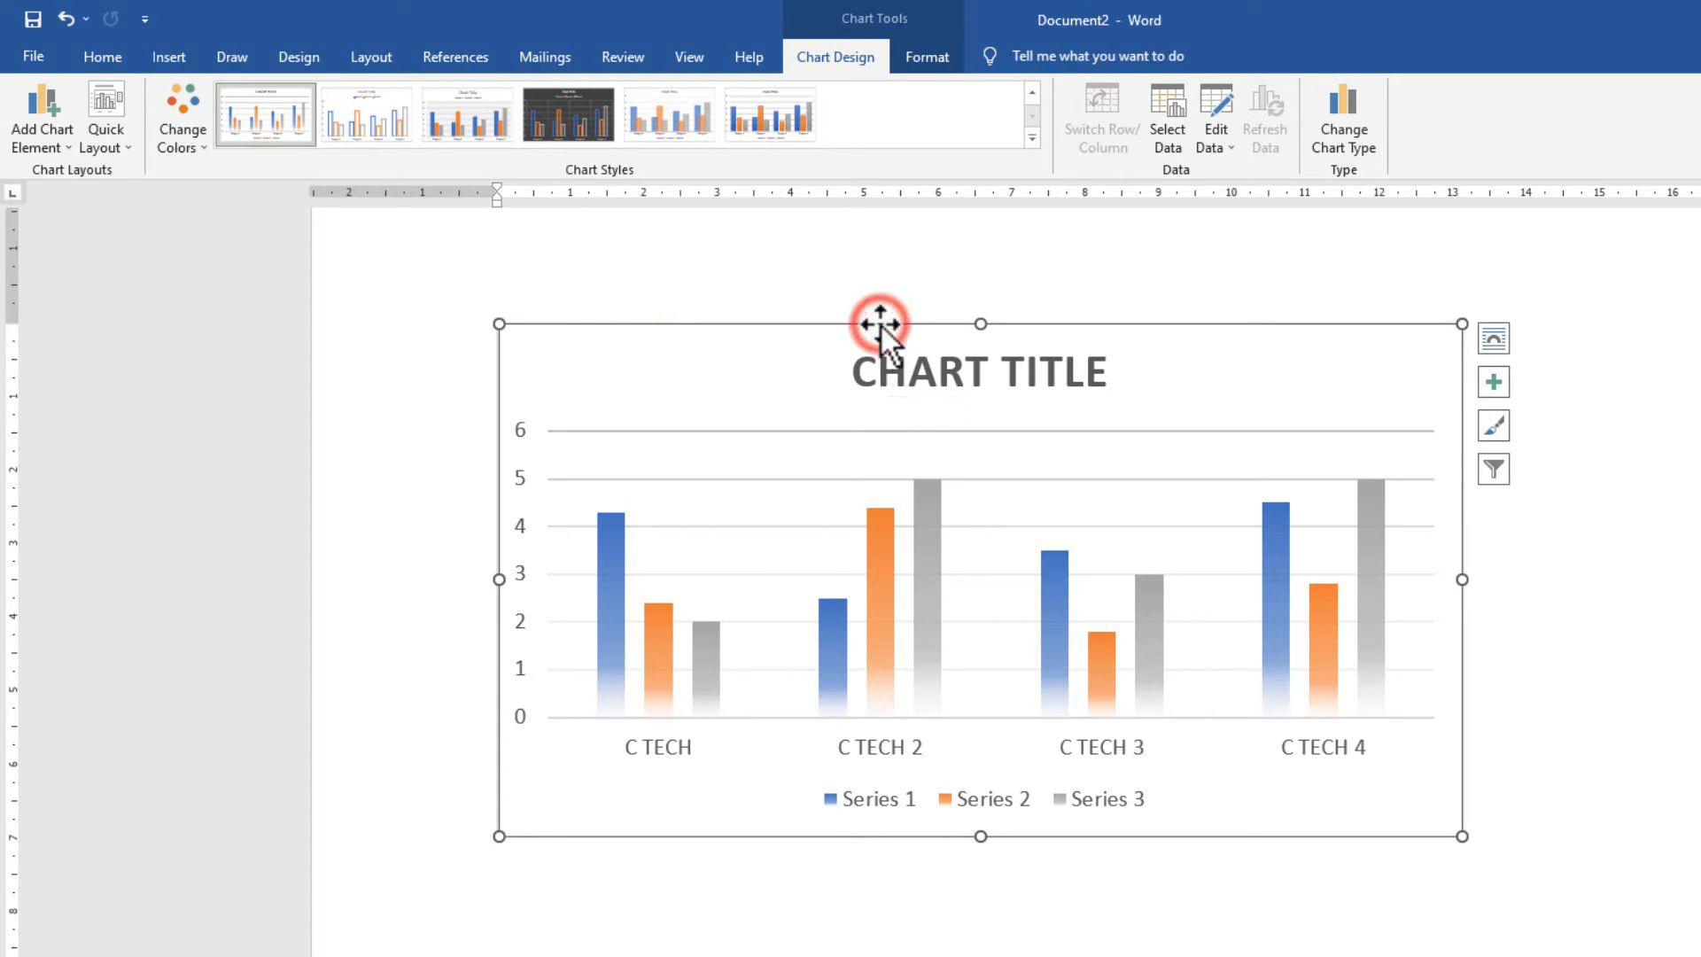
left_click(195, 151)
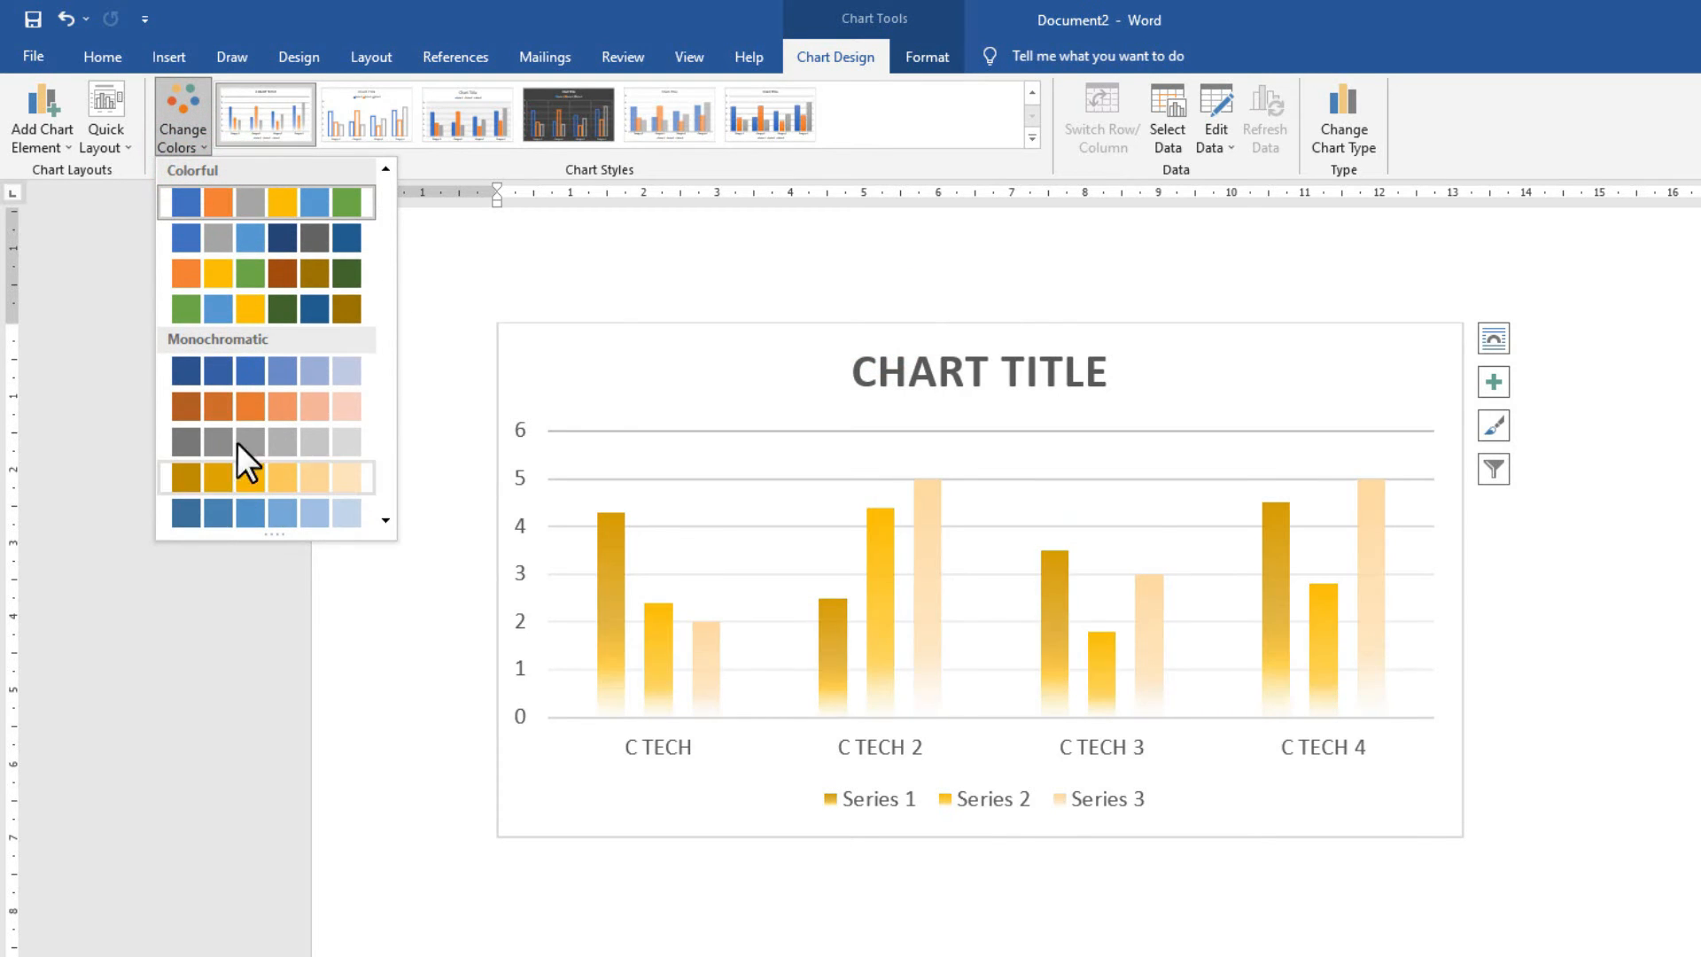
left_click(293, 403)
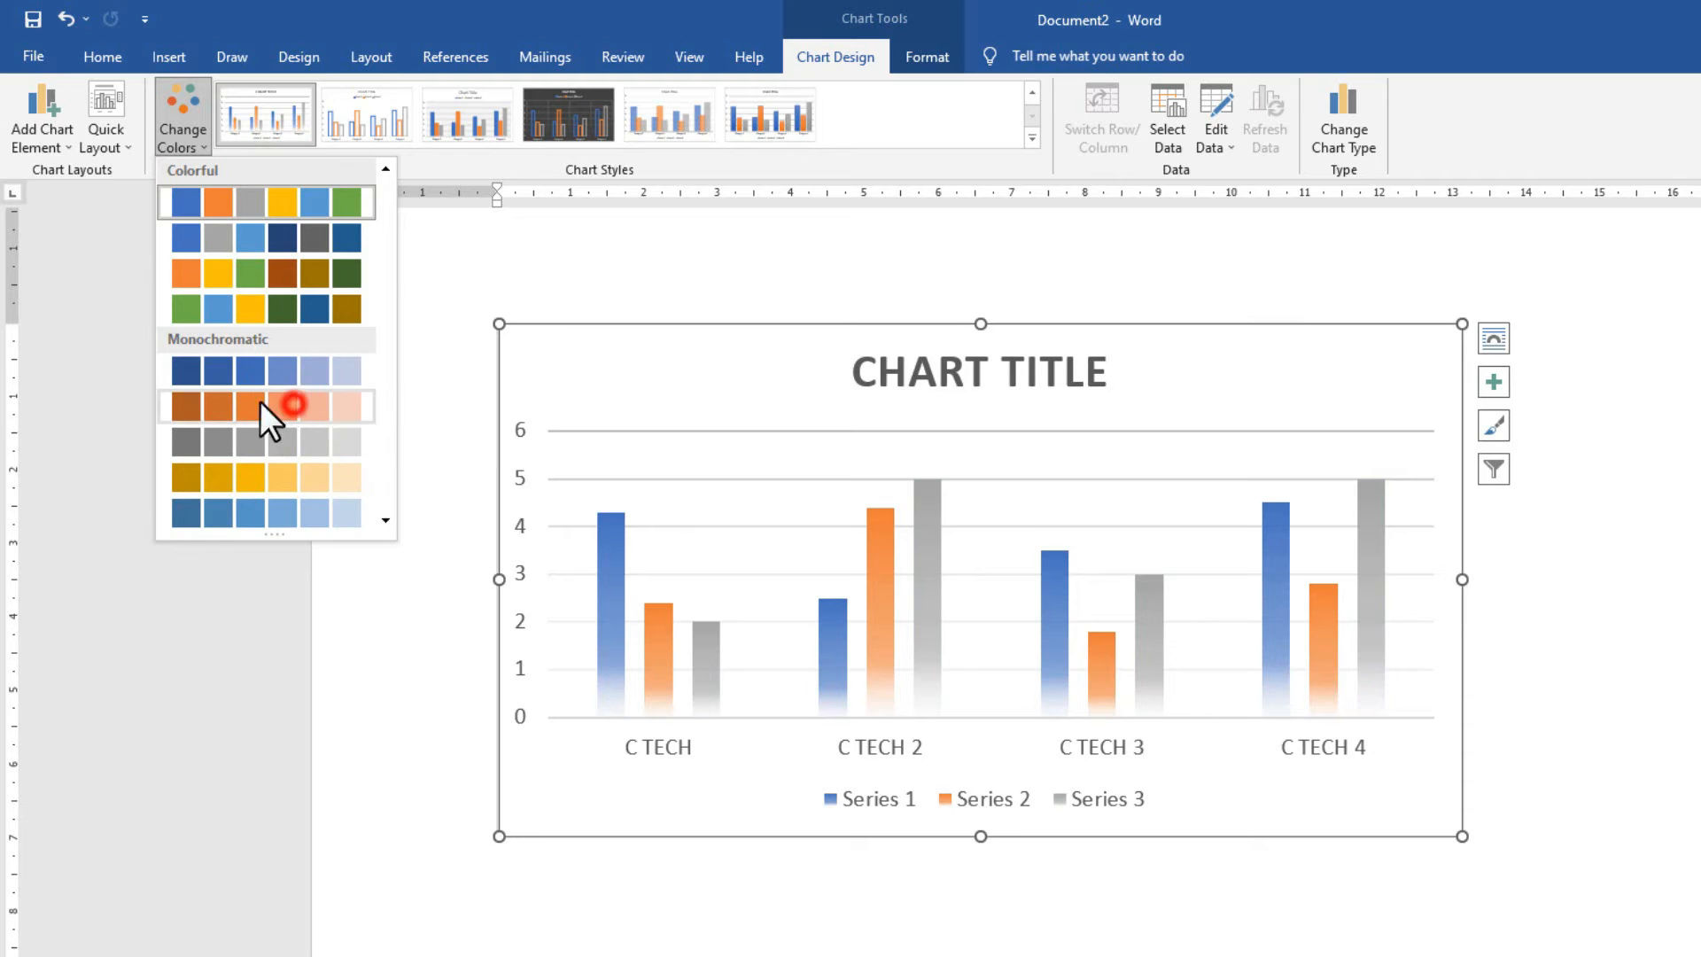
left_click(687, 236)
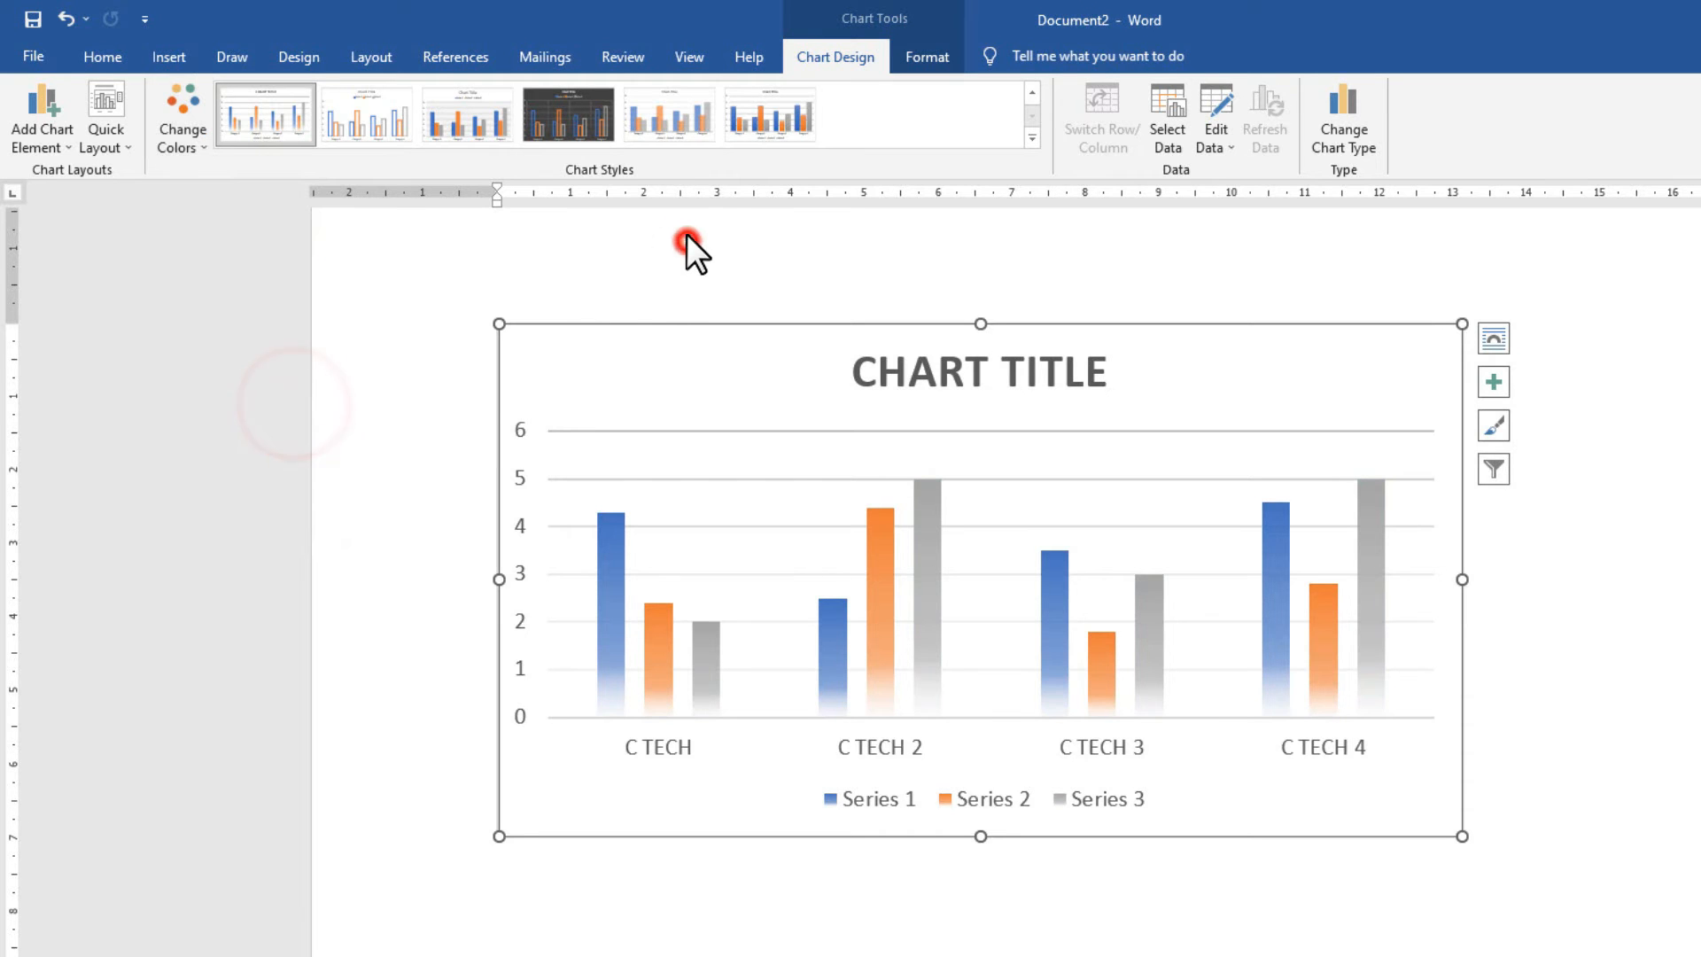
left_click(661, 327)
left_click(107, 147)
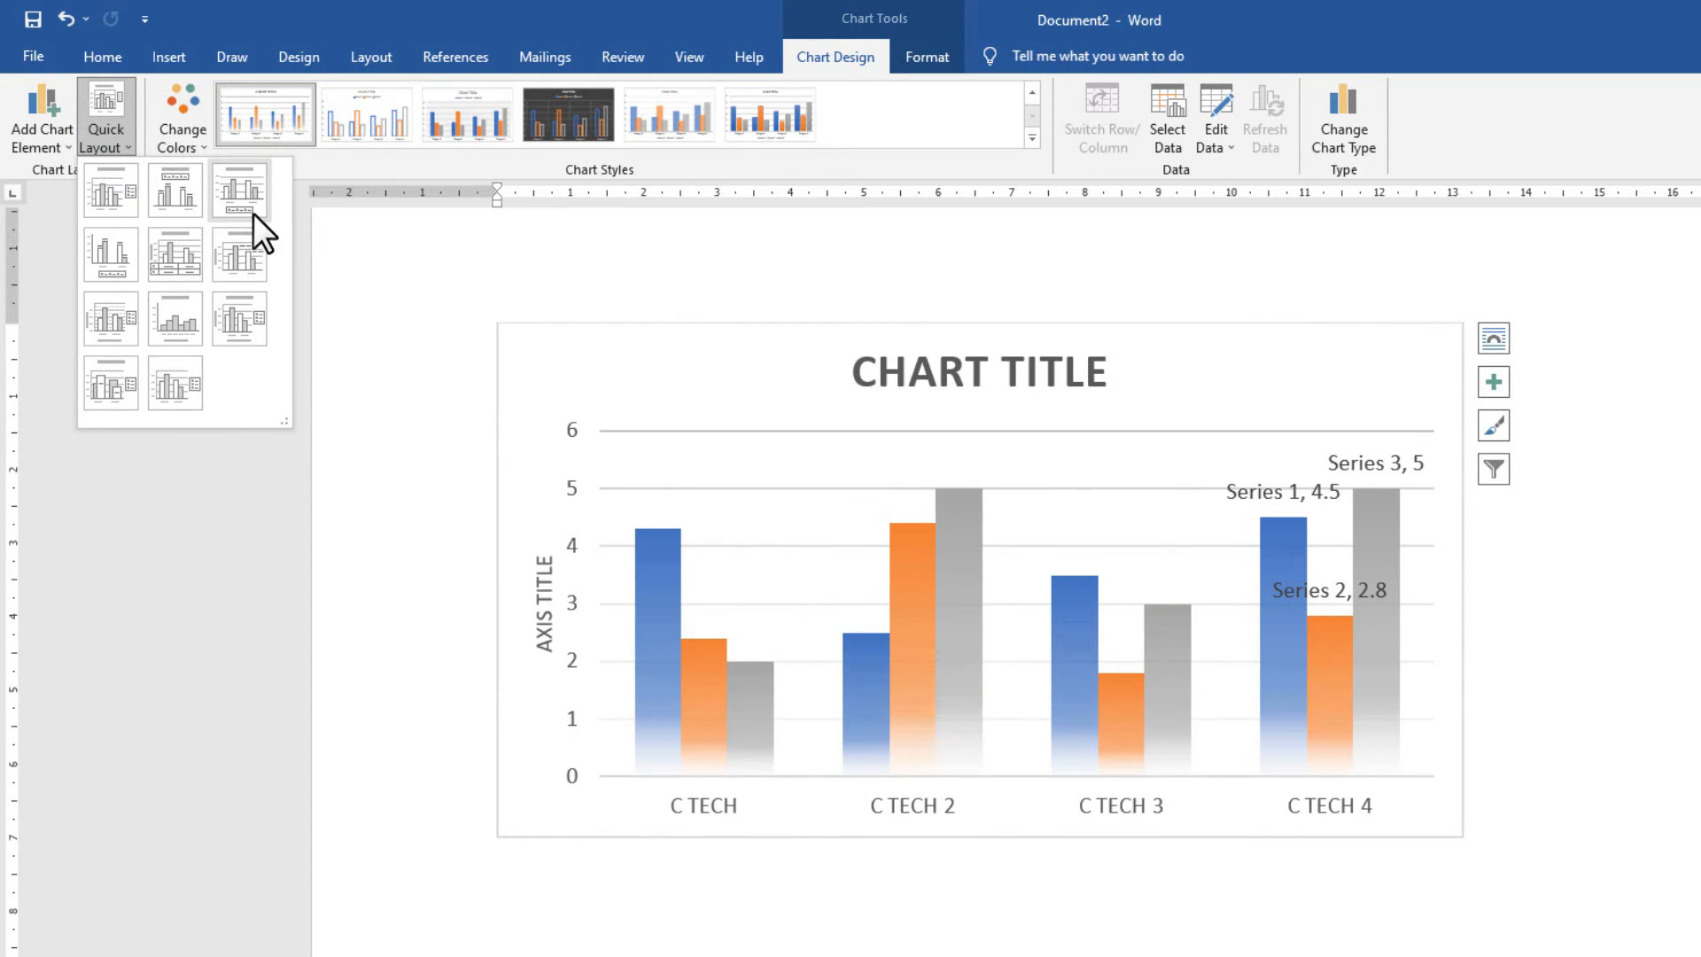
left_click(108, 263)
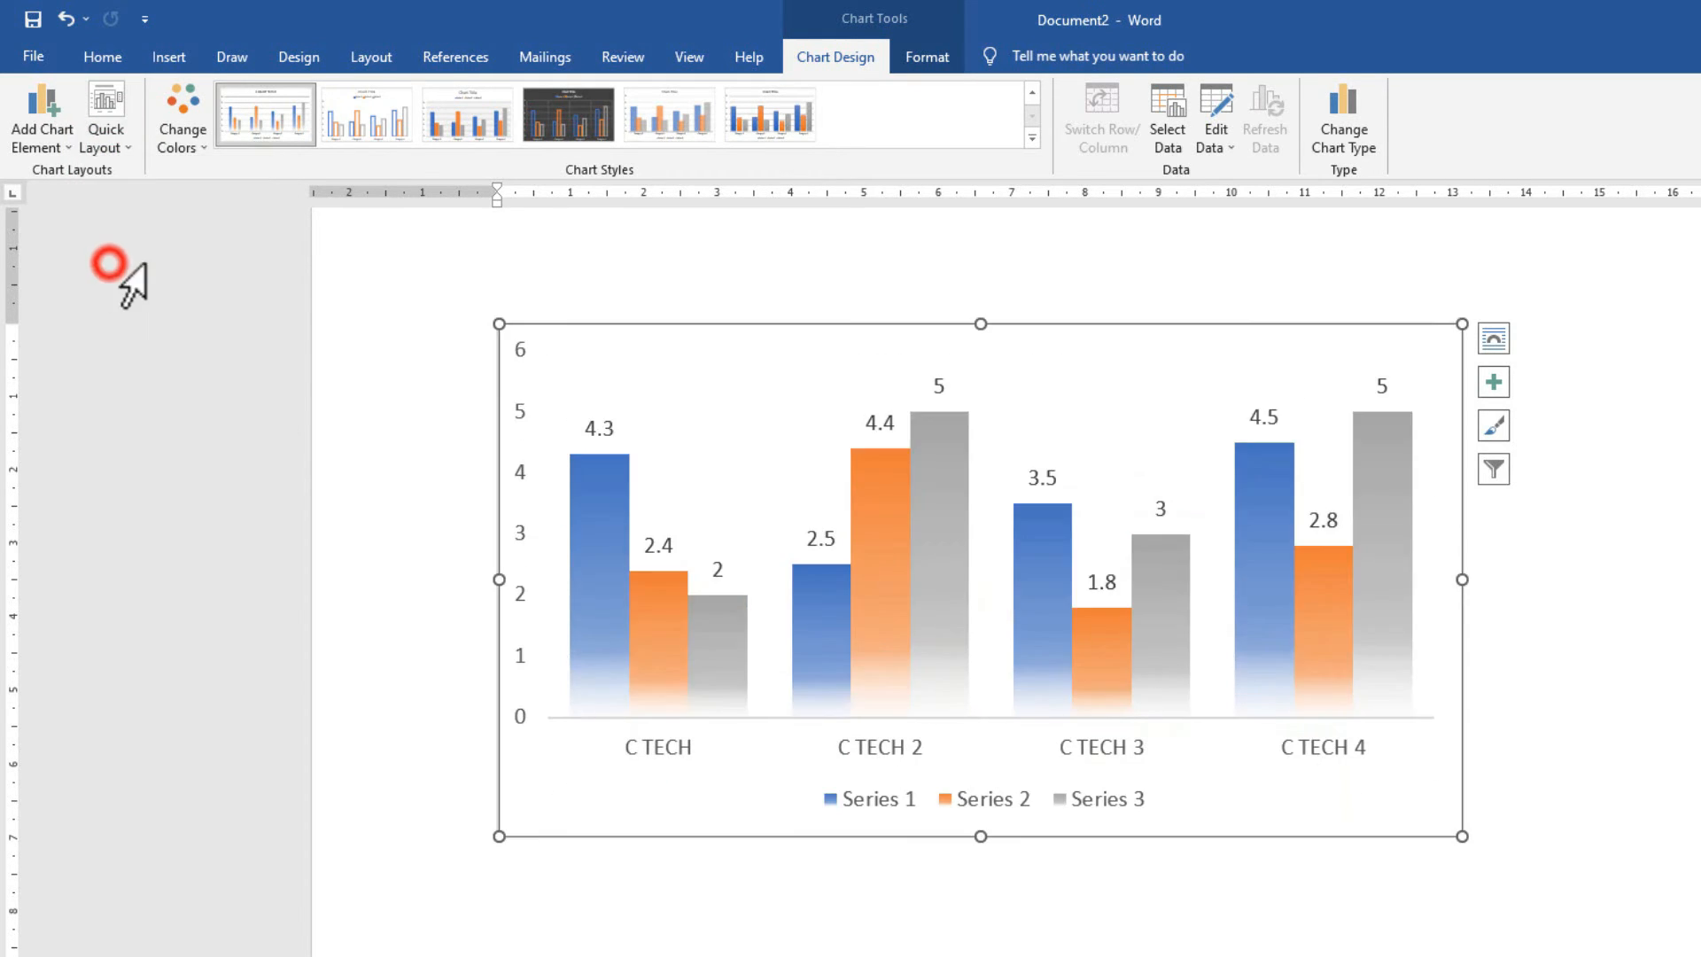
Select the whole column chart and delete it from the page.
left_click(1360, 327)
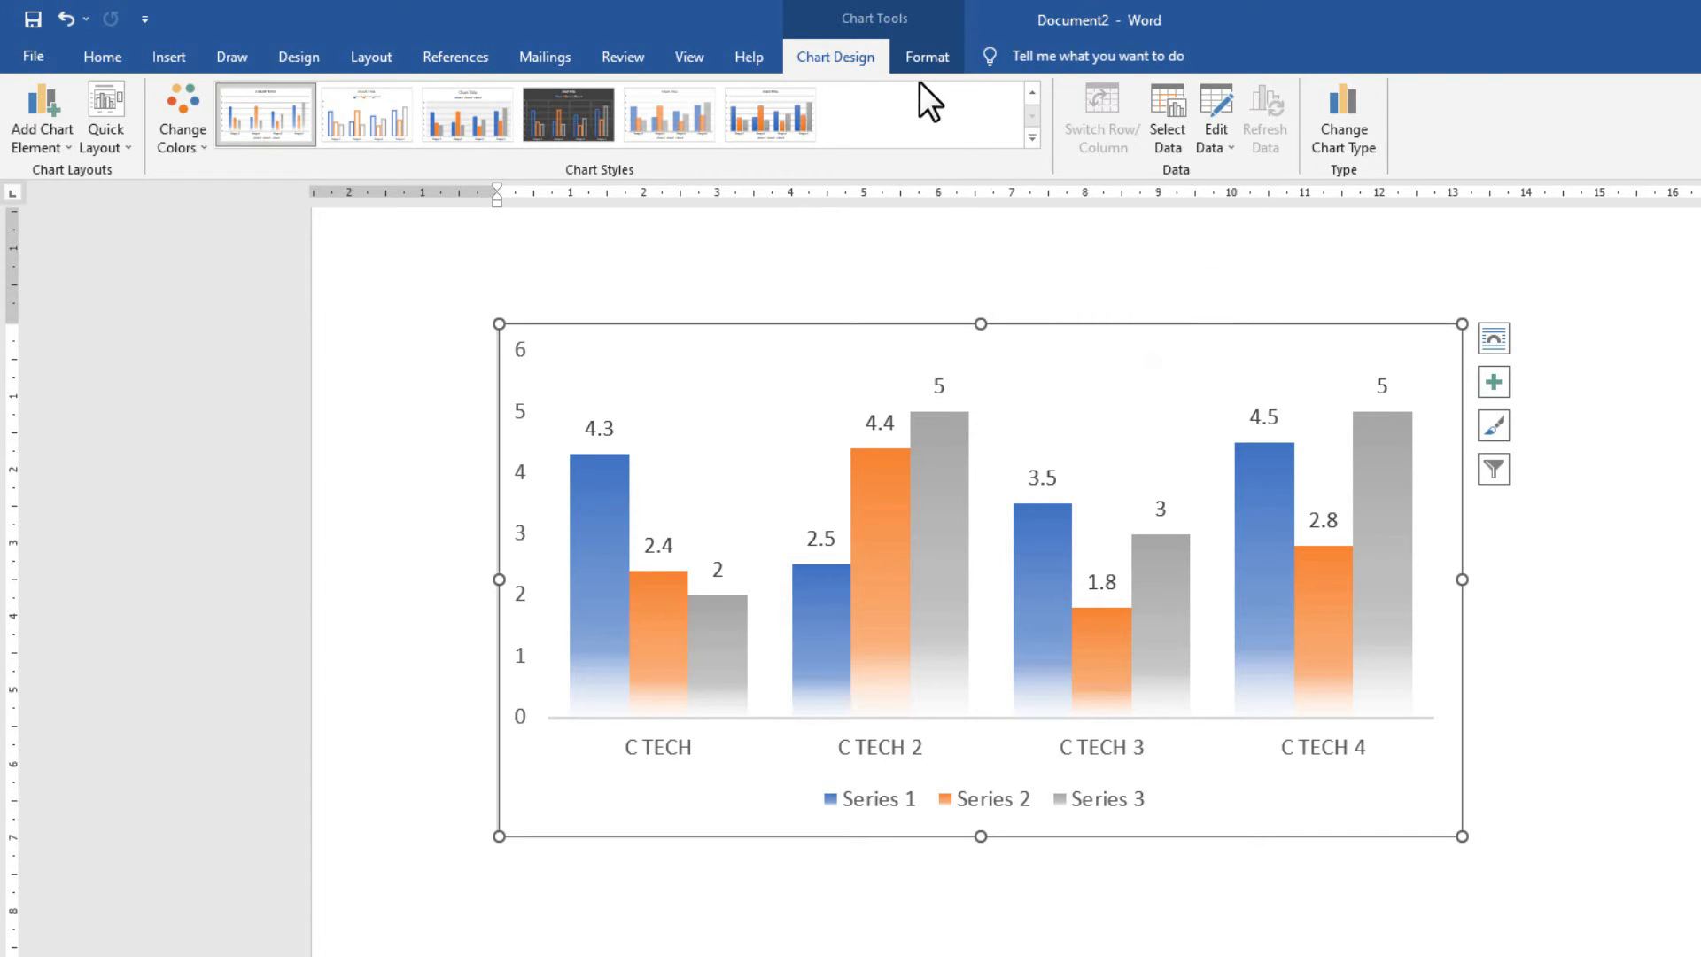
left_click(923, 56)
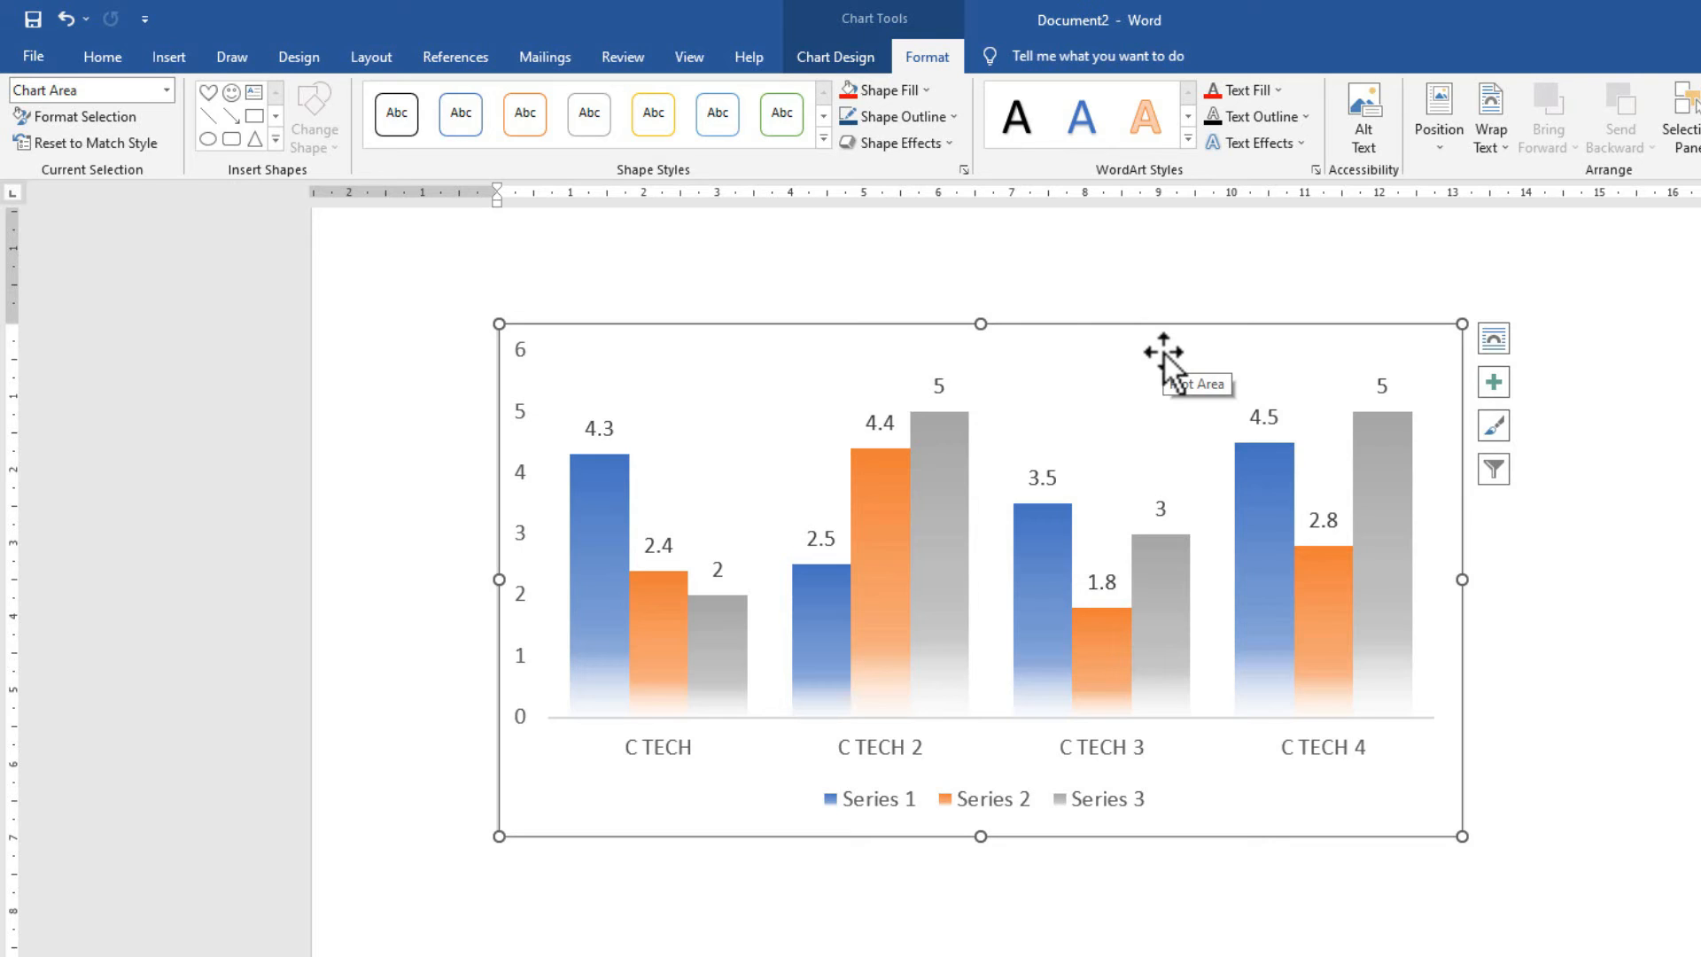
key("Delete")
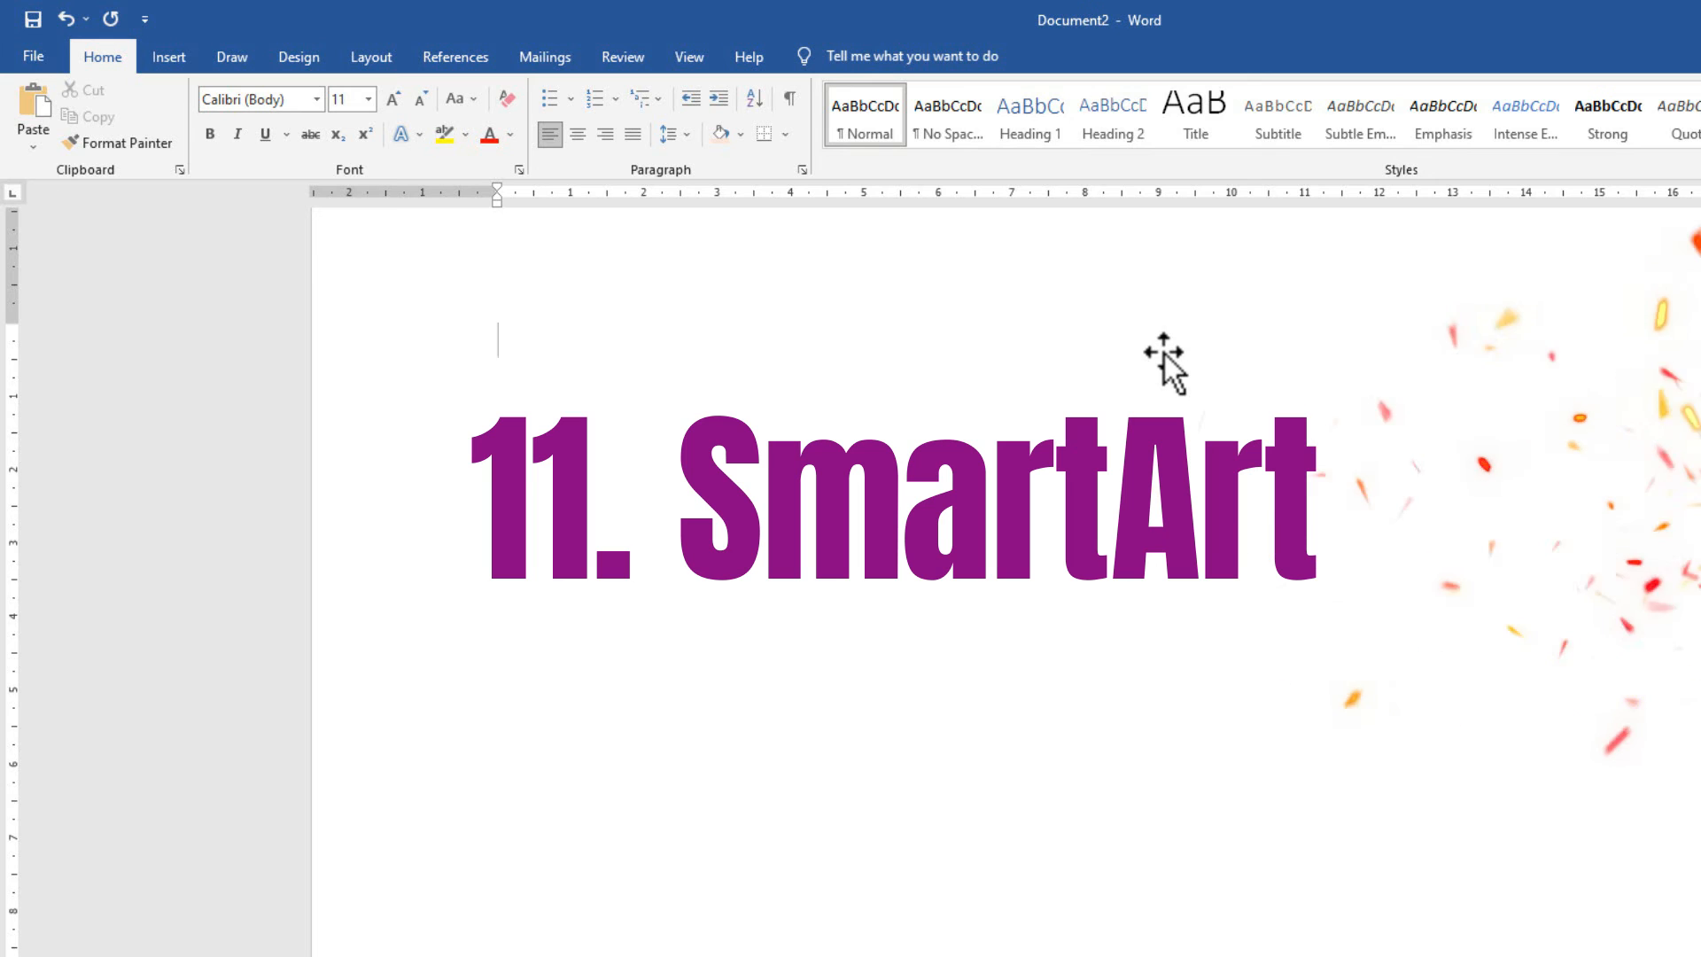
Open the SmartArt chooser, move it up-left, and browse the Cycle, Pyramid, Matrix and Relationship categories.
left_click(164, 60)
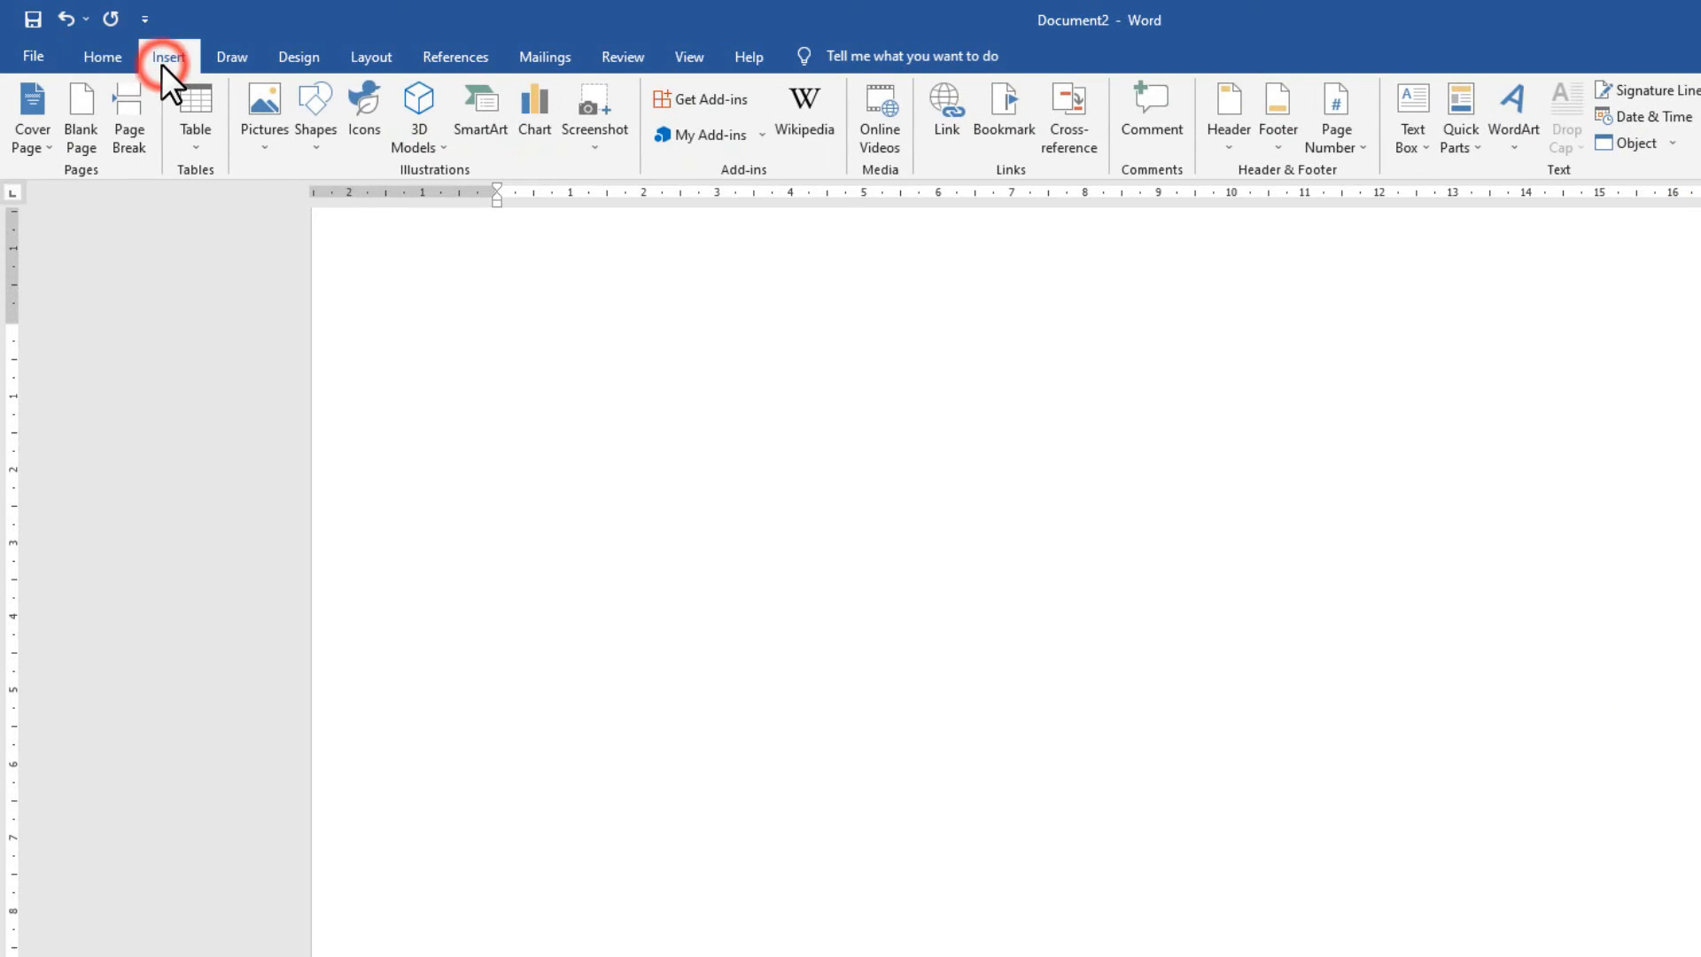
left_click(469, 126)
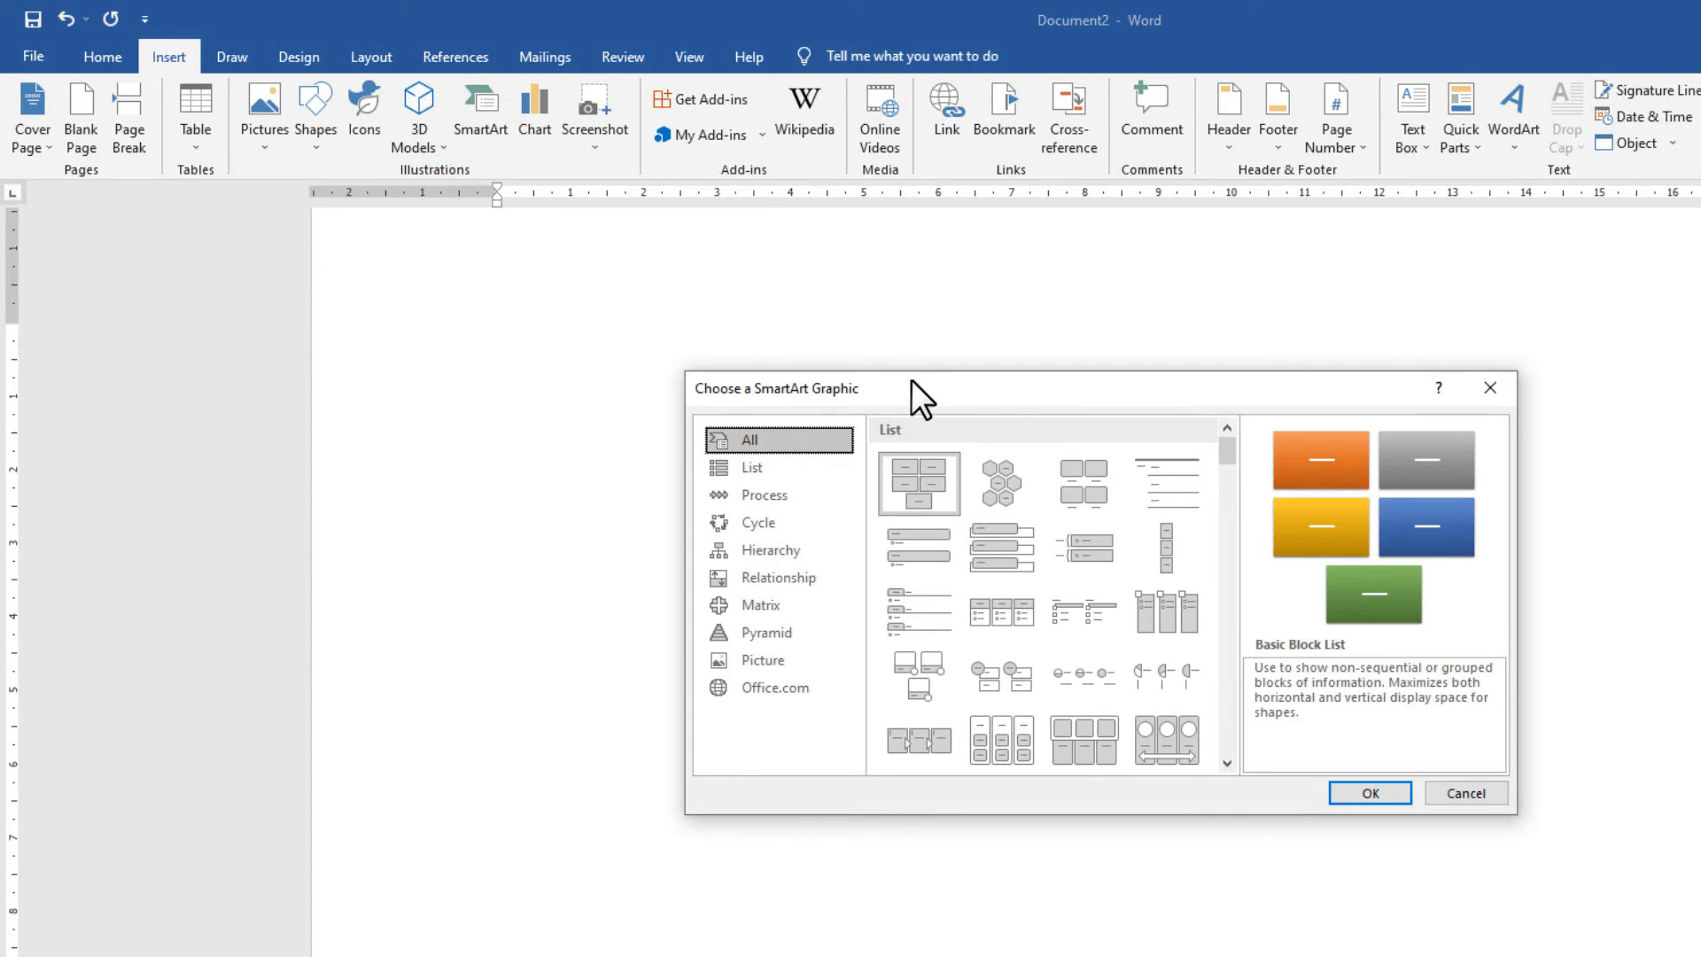
left_click_drag(910, 380, 770, 273)
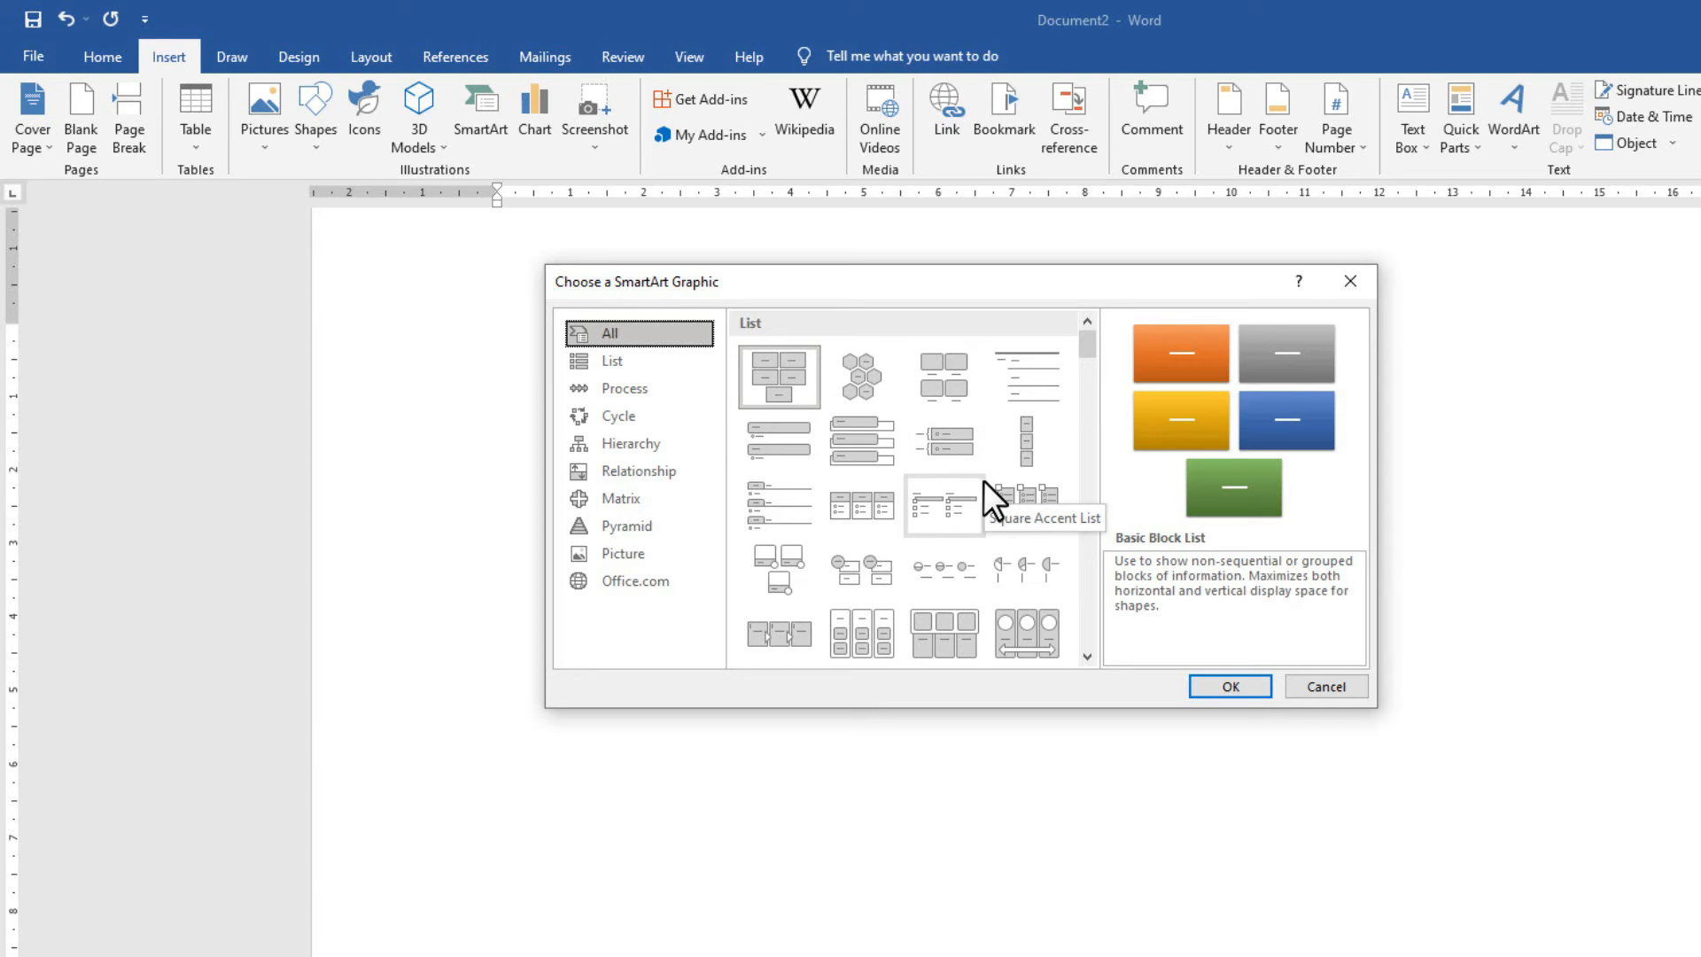
left_click(679, 411)
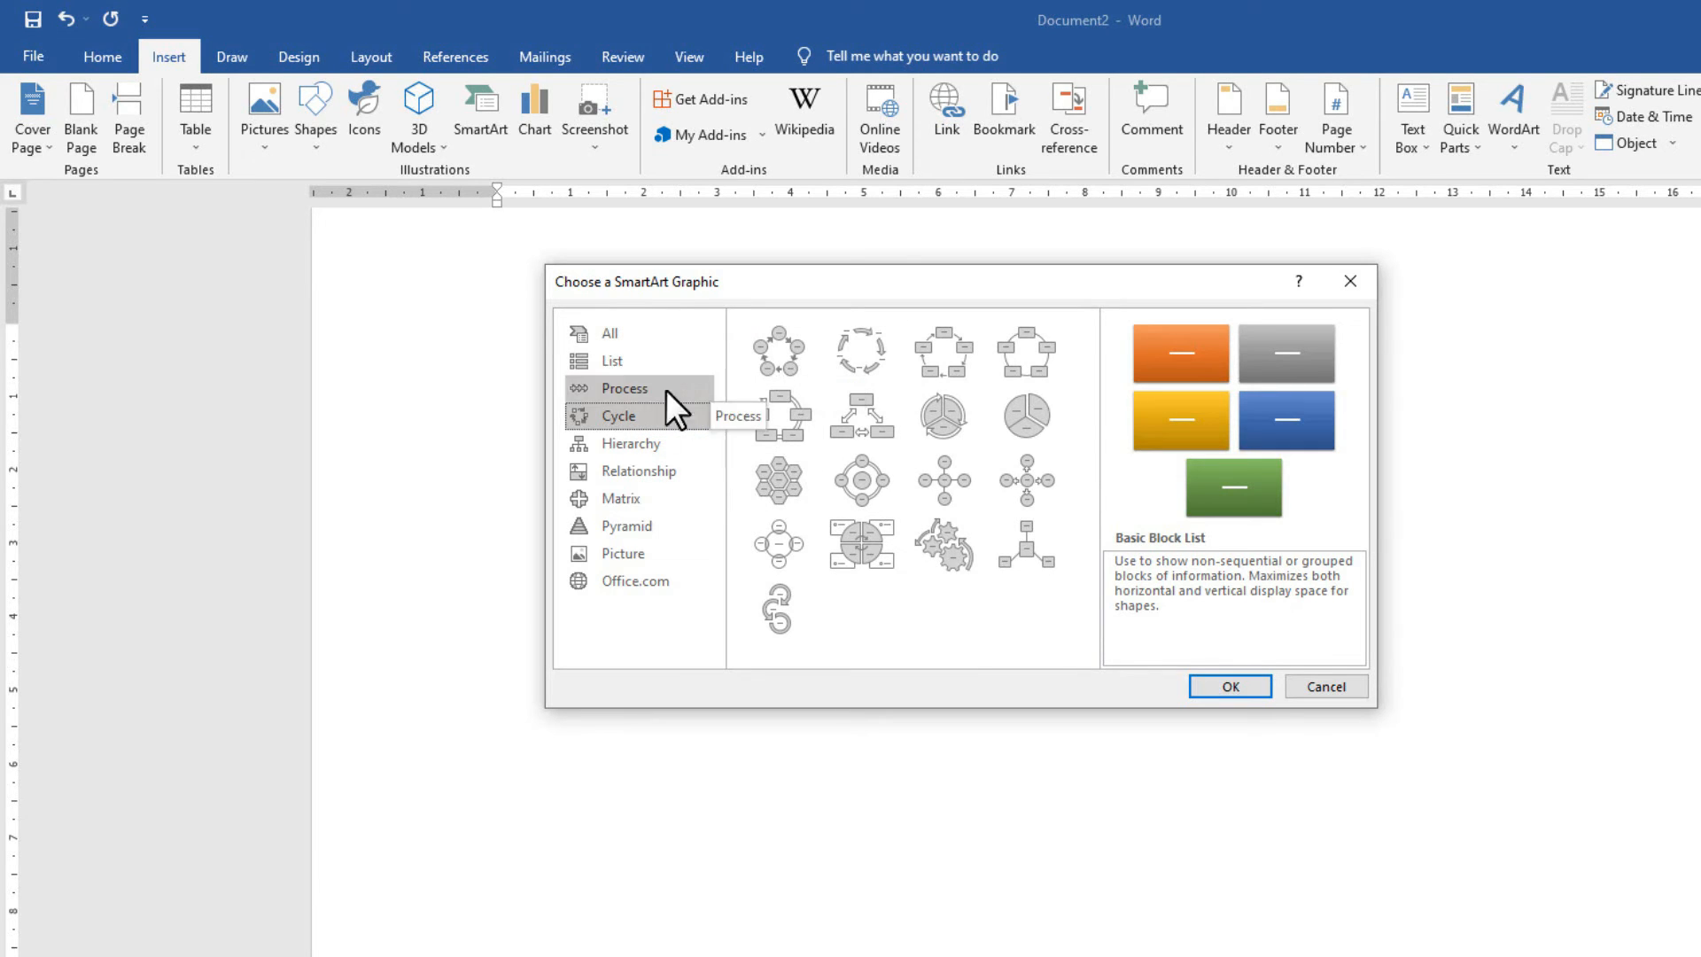
left_click(653, 526)
left_click(653, 502)
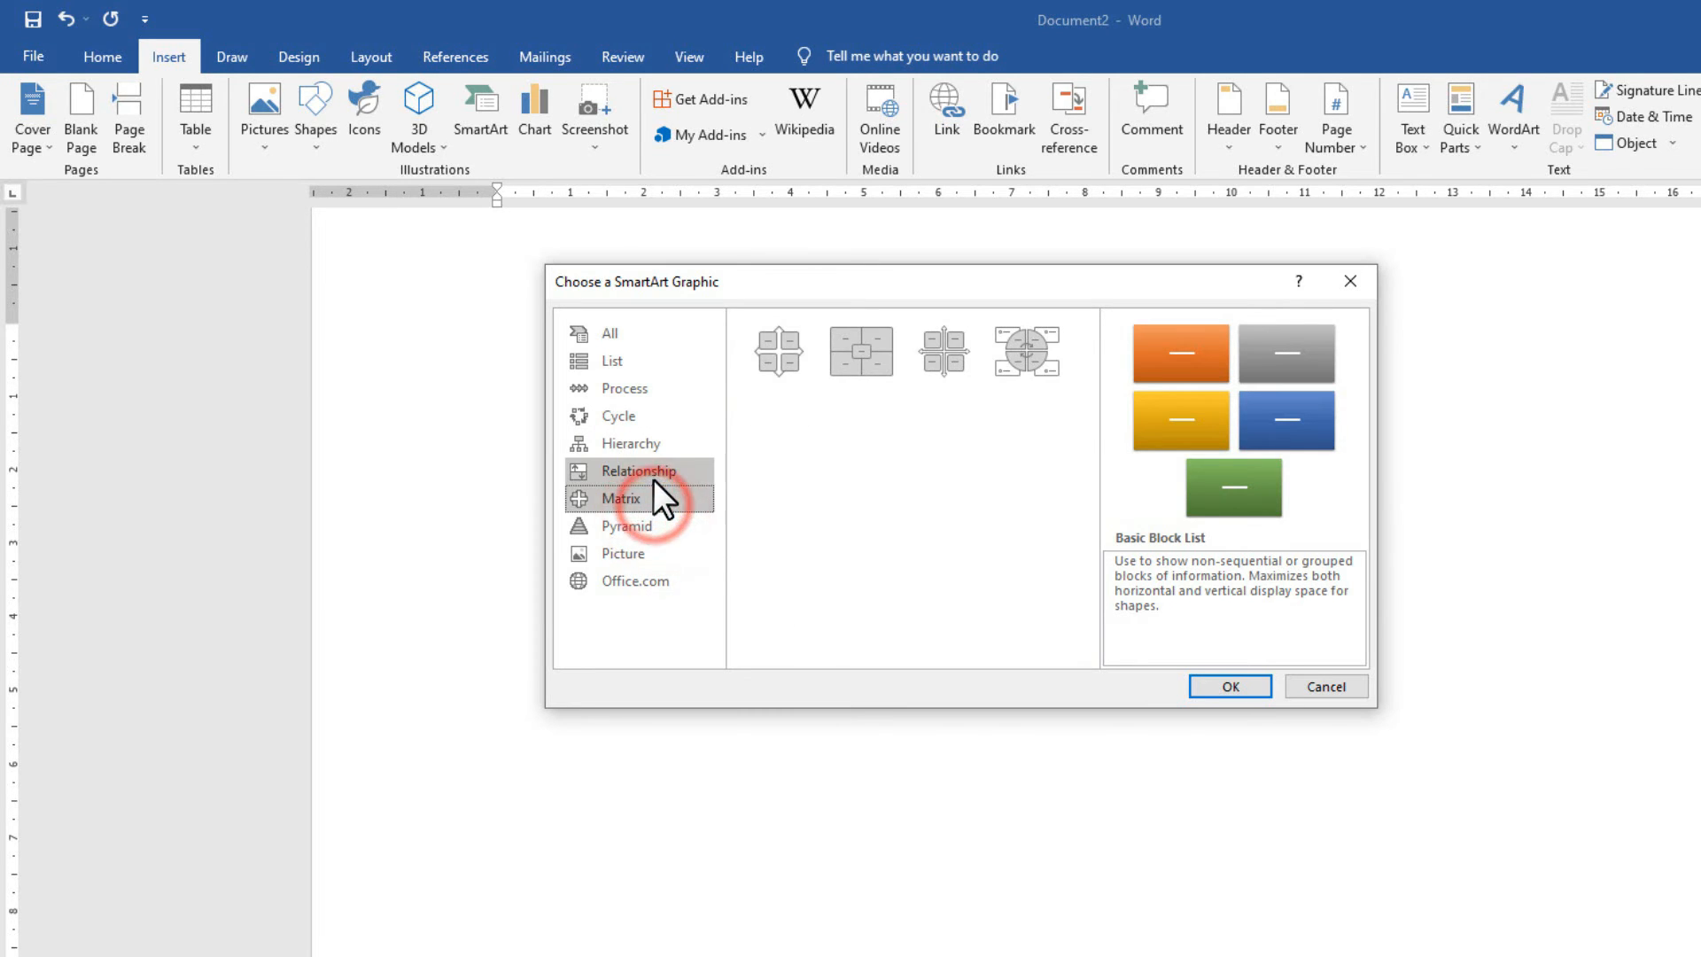
left_click(649, 470)
left_click(641, 443)
Browse the Process and List layouts, then select Basic Cycle from the Cycle category.
left_click(618, 412)
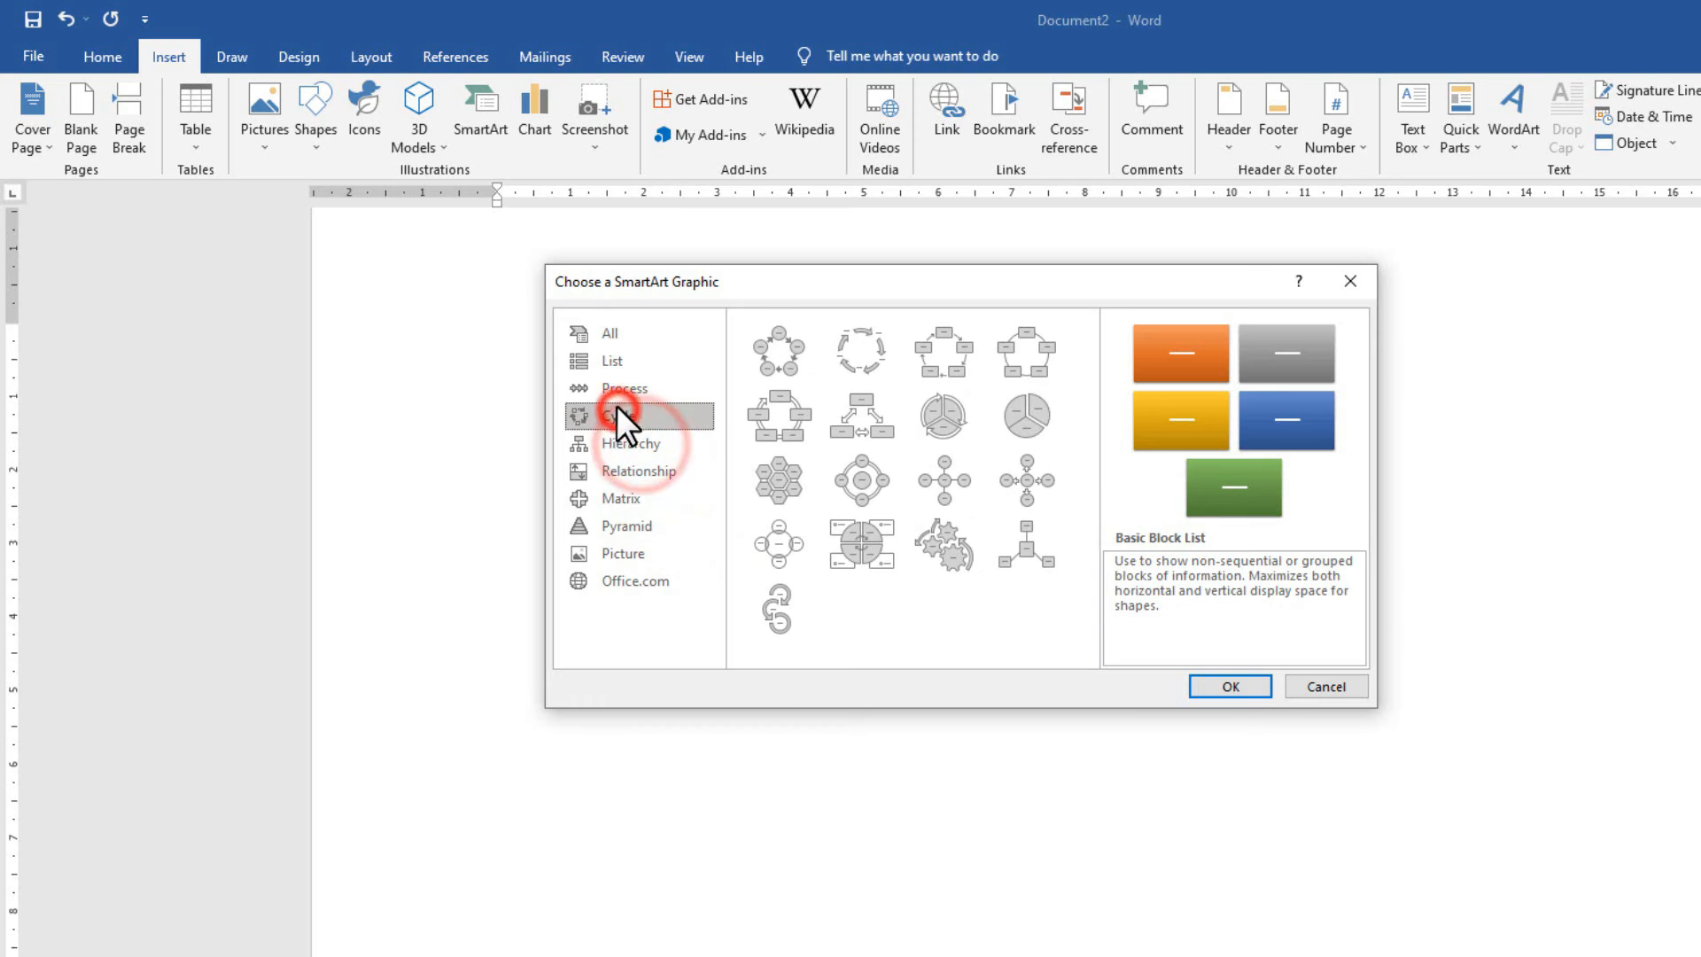
left_click(653, 381)
left_click(649, 365)
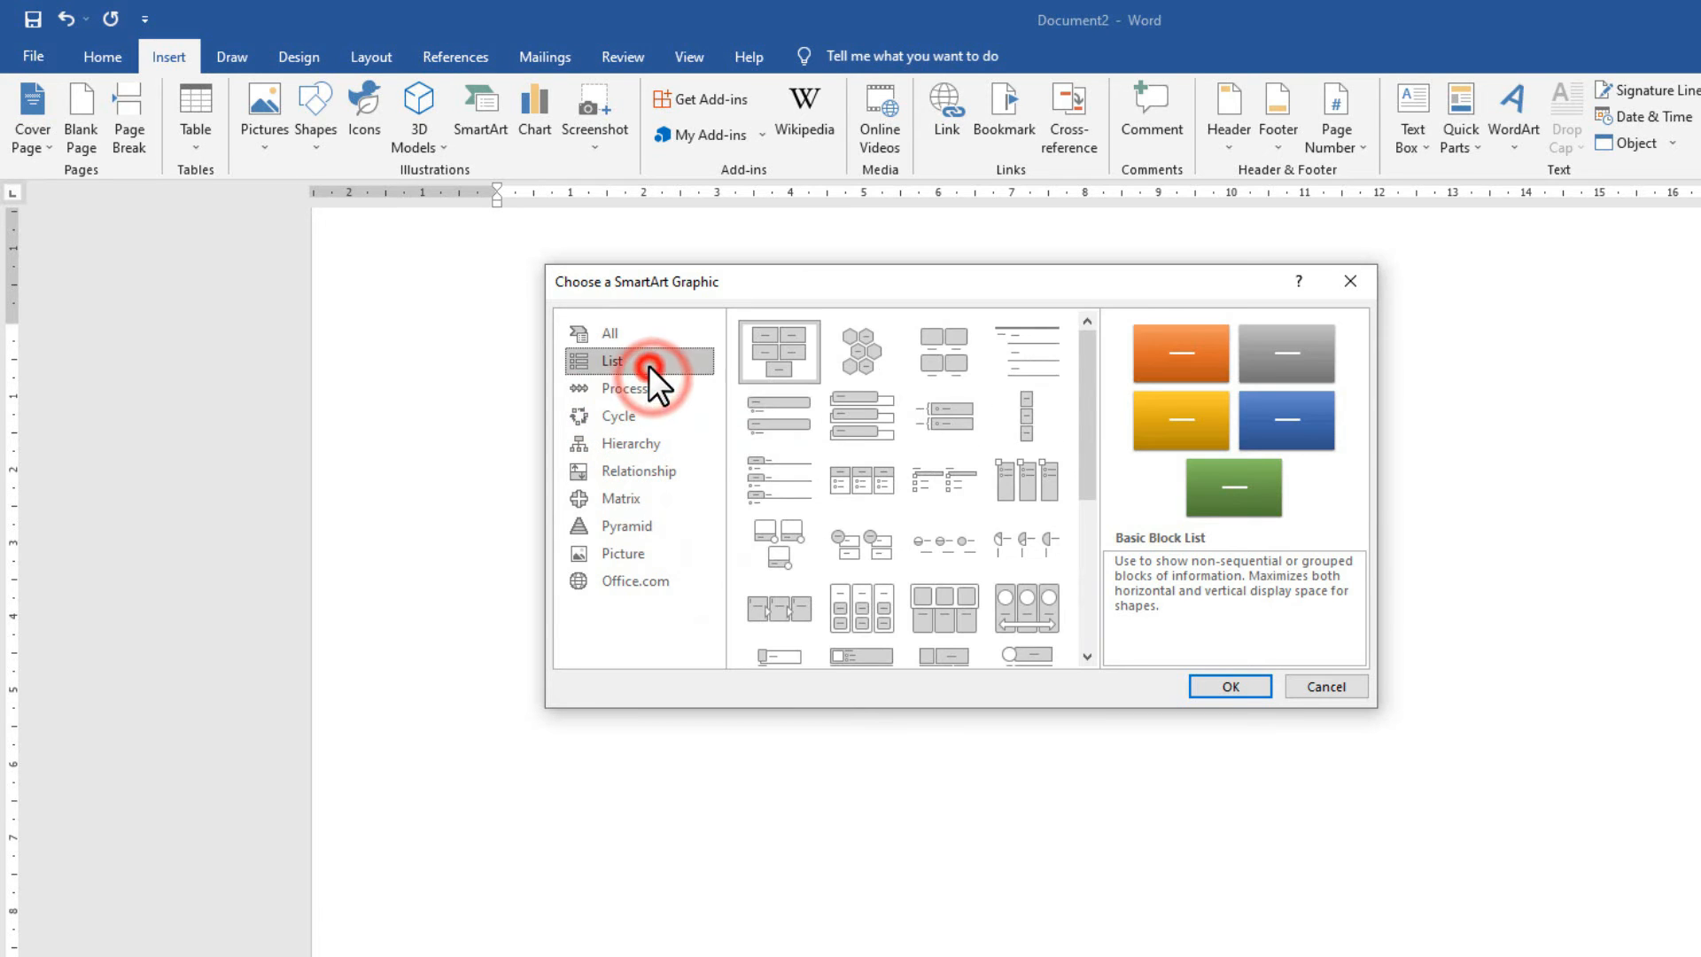
left_click(646, 342)
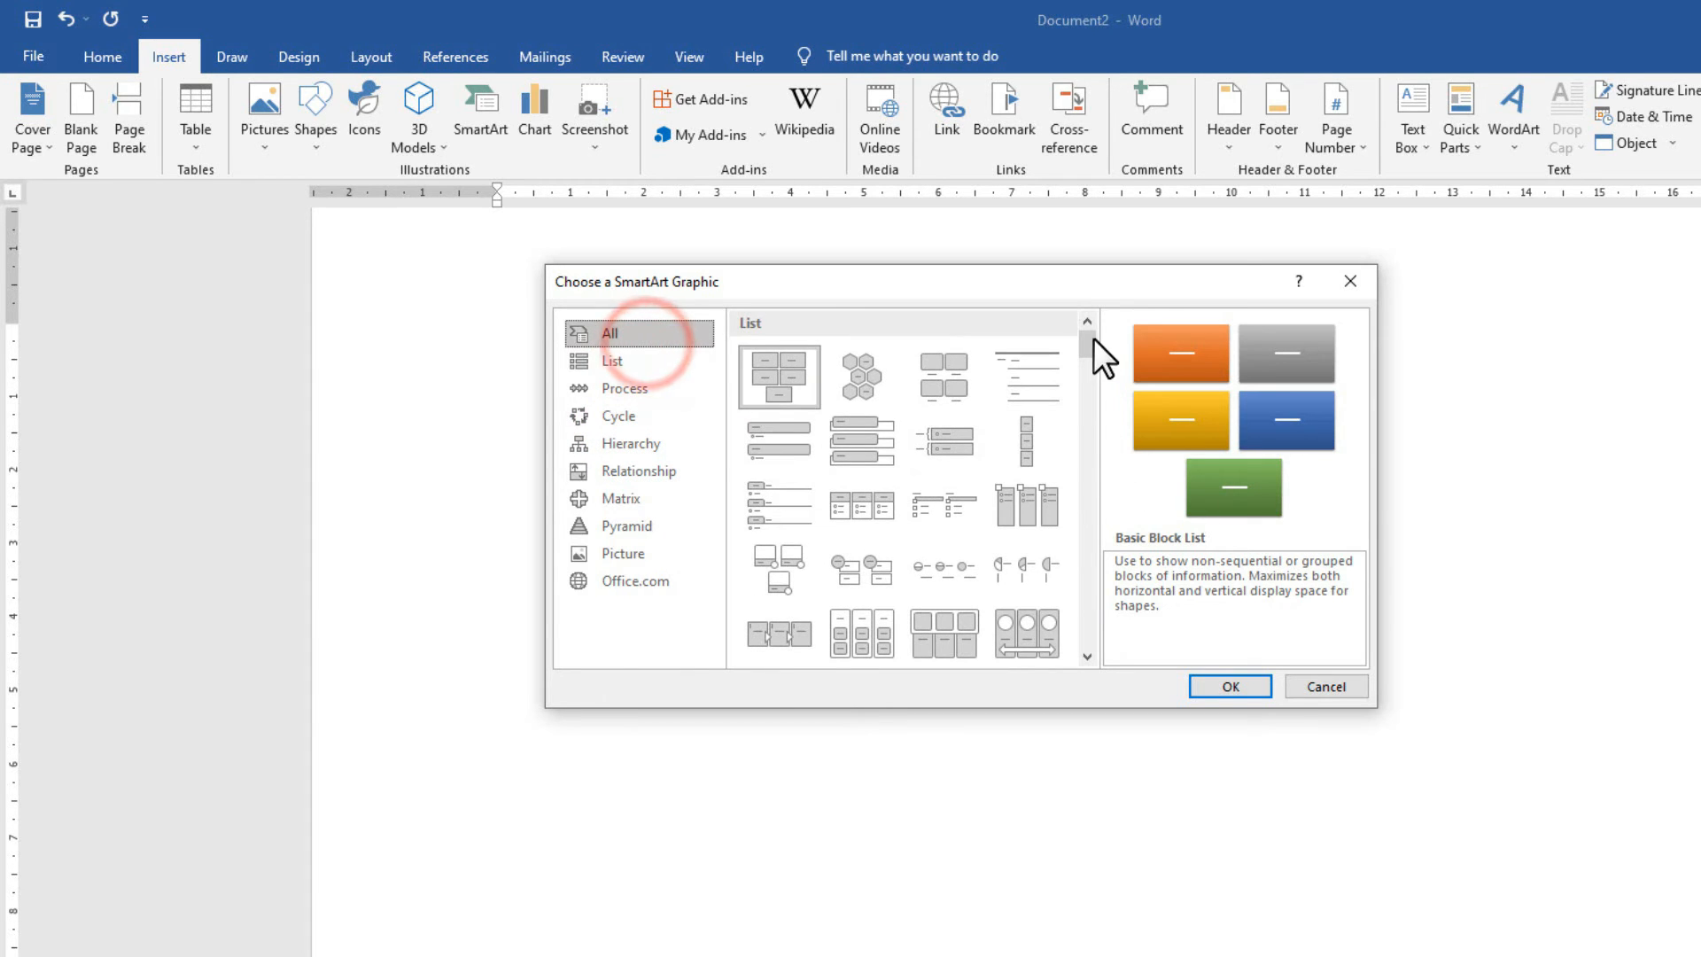
left_click_drag(1092, 340, 1104, 436)
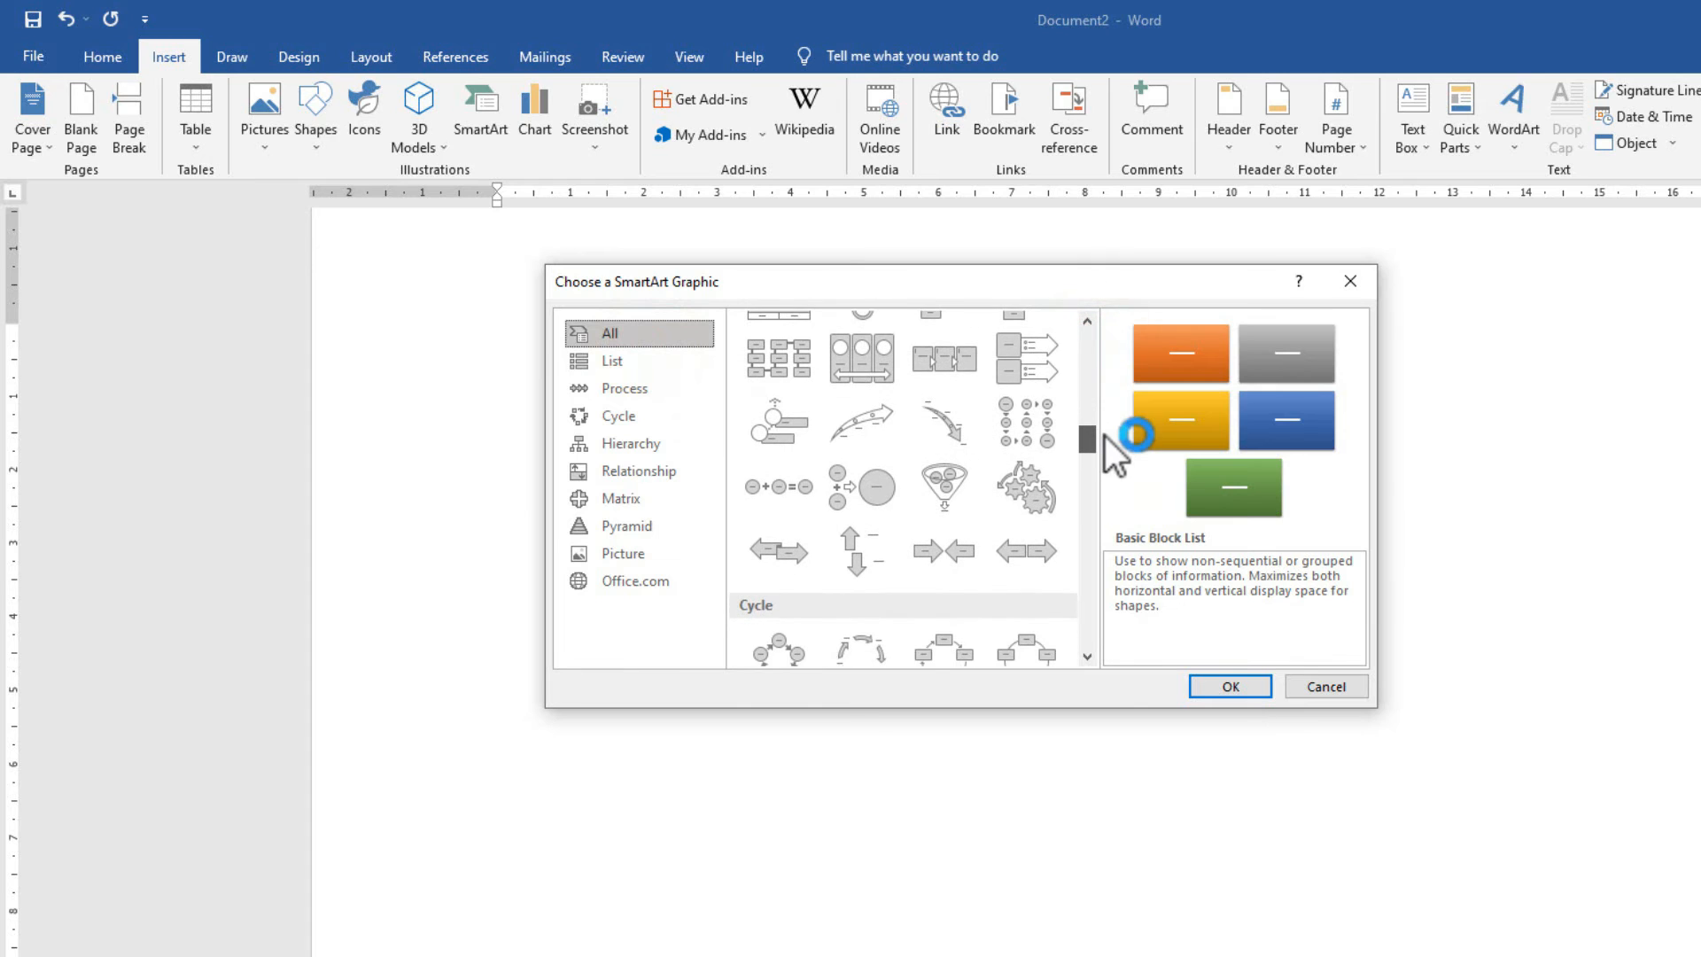
left_click(645, 412)
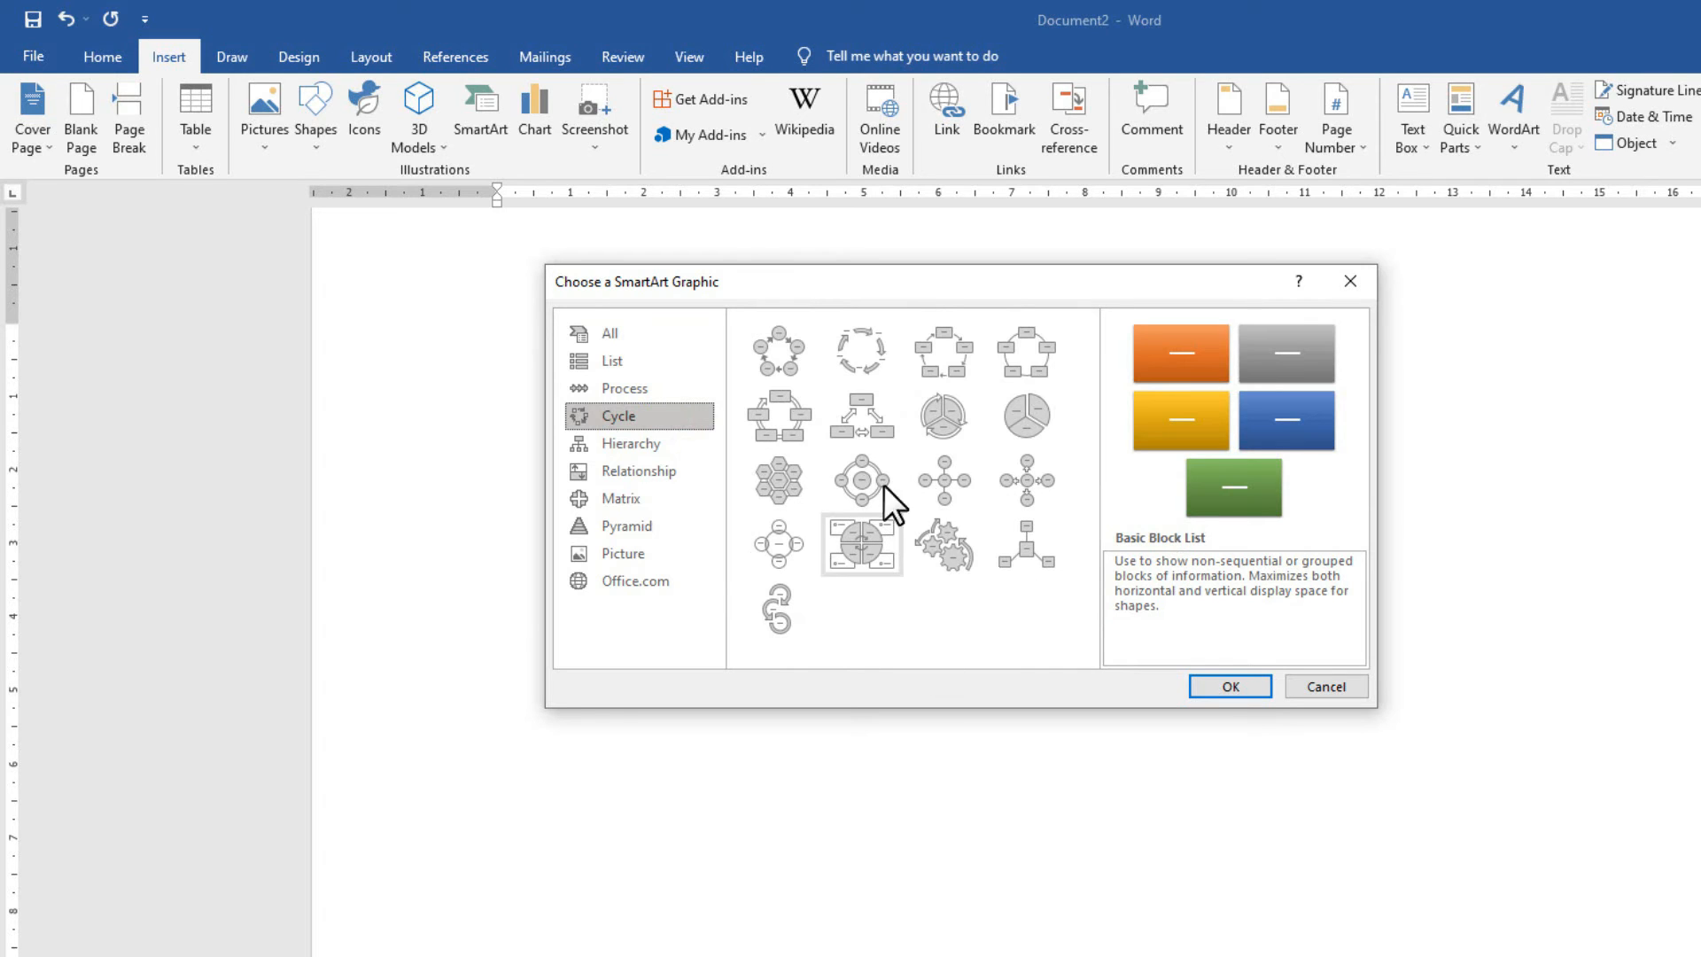
left_click(792, 359)
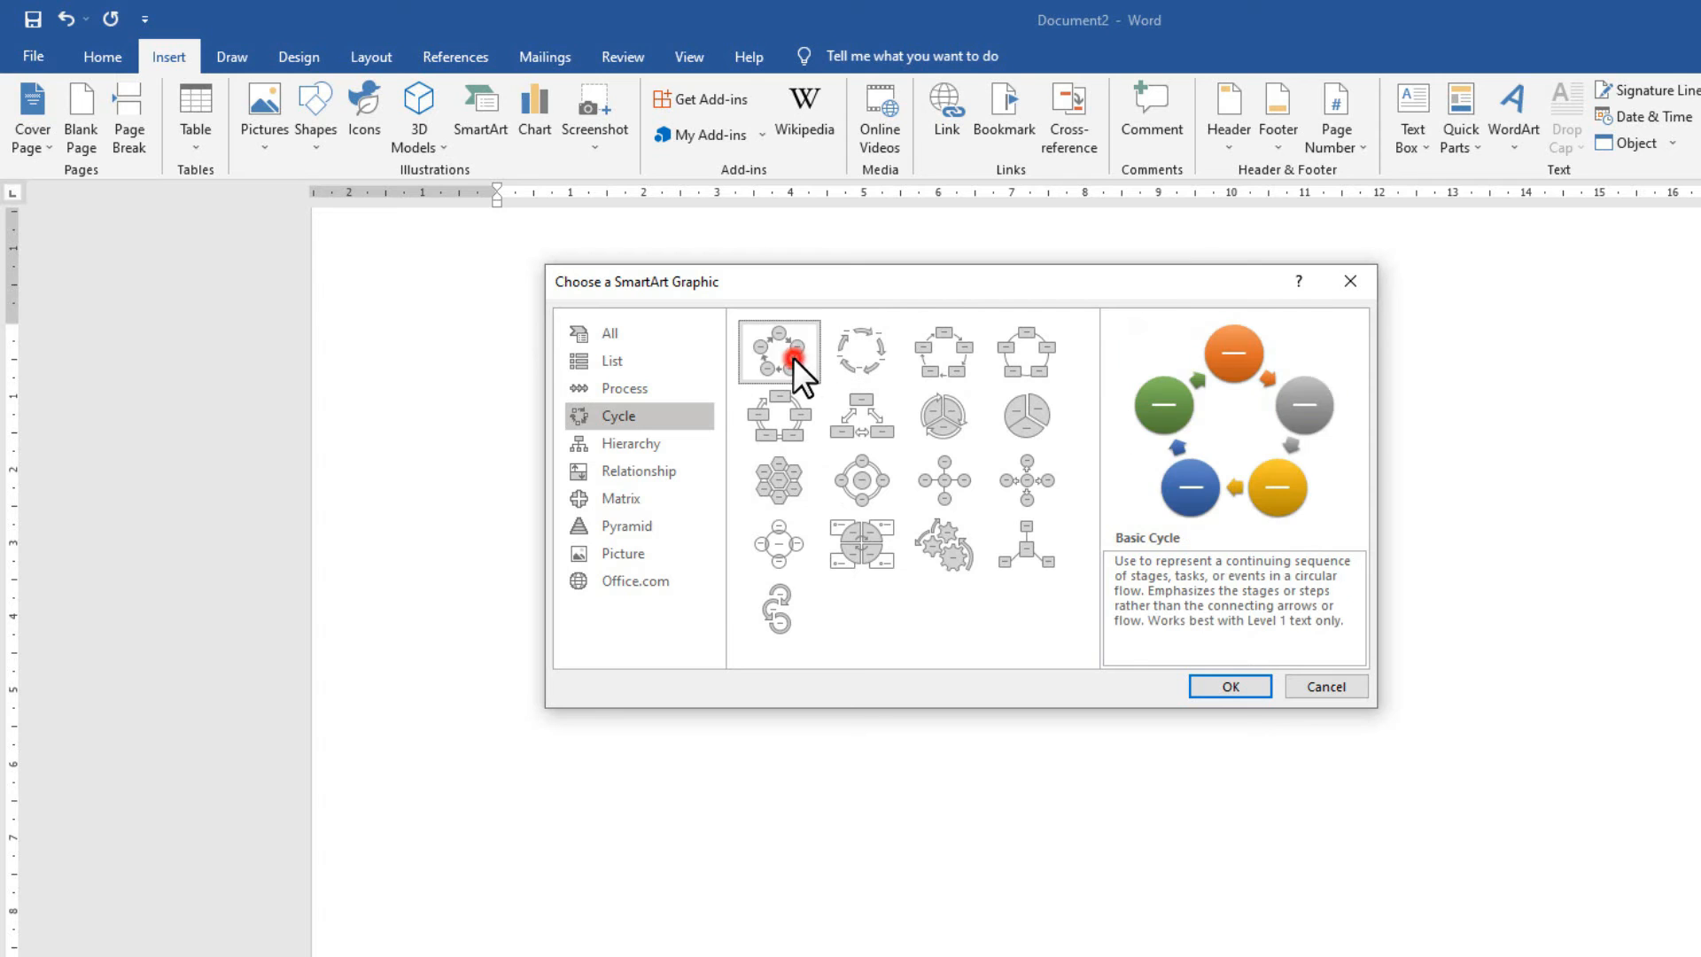
Insert a Basic Cycle SmartArt and change its layout to Circle Arrow Process.
left_click(1216, 689)
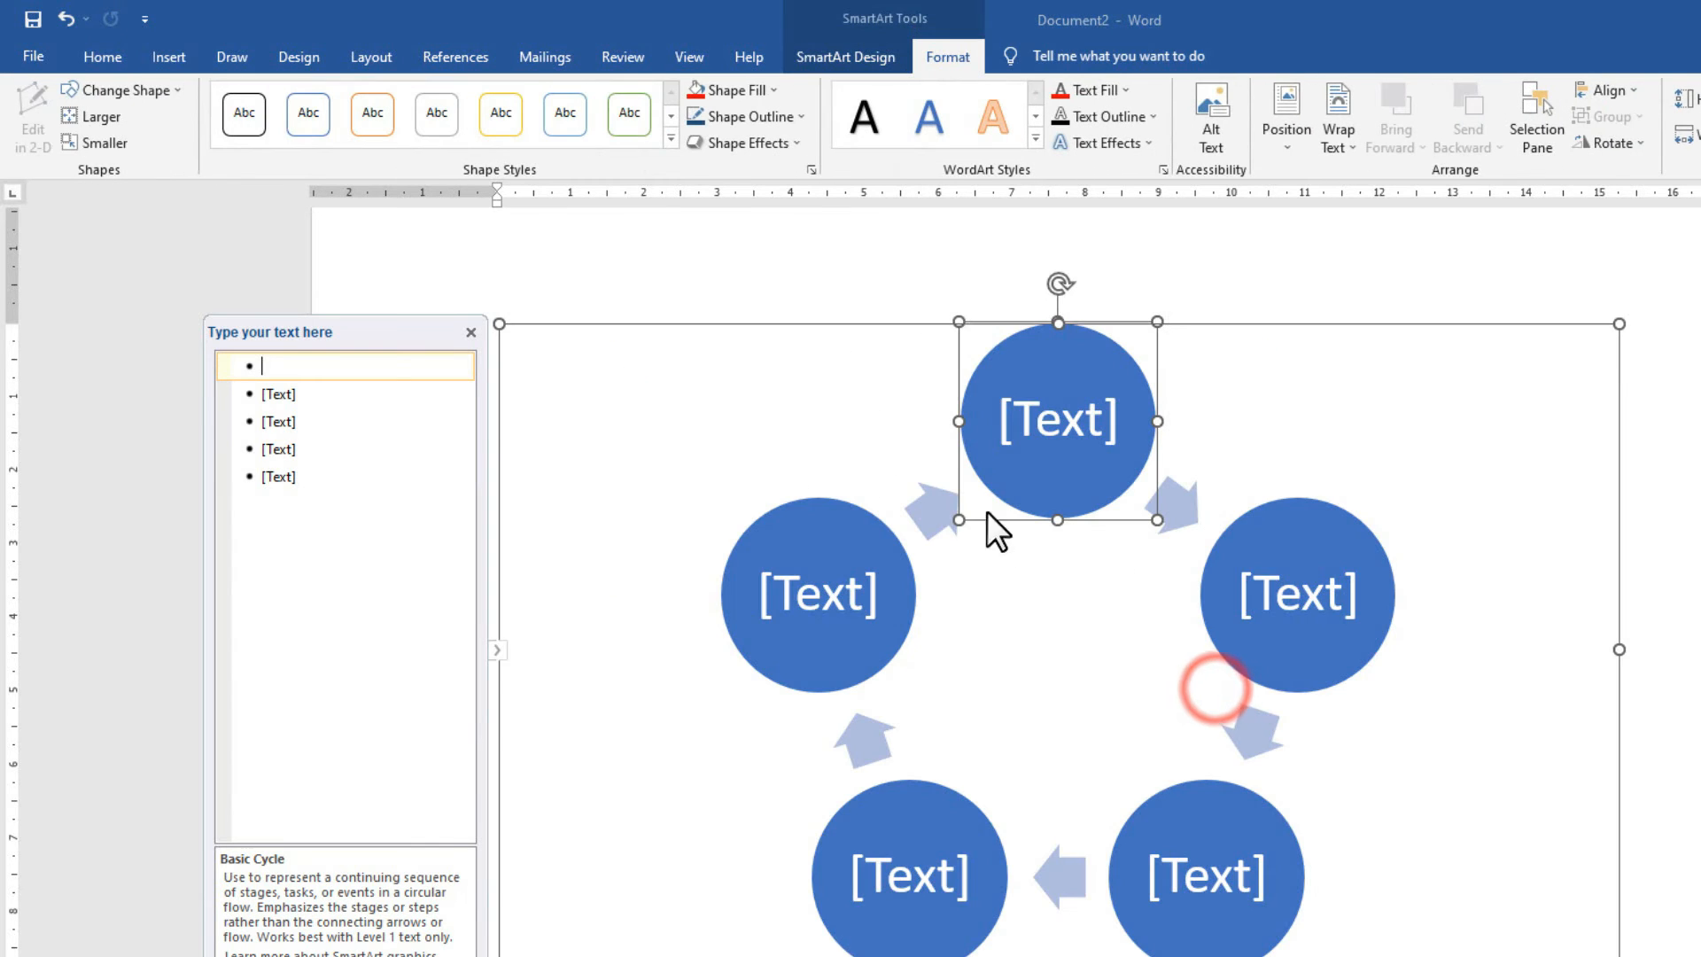
left_click(882, 323)
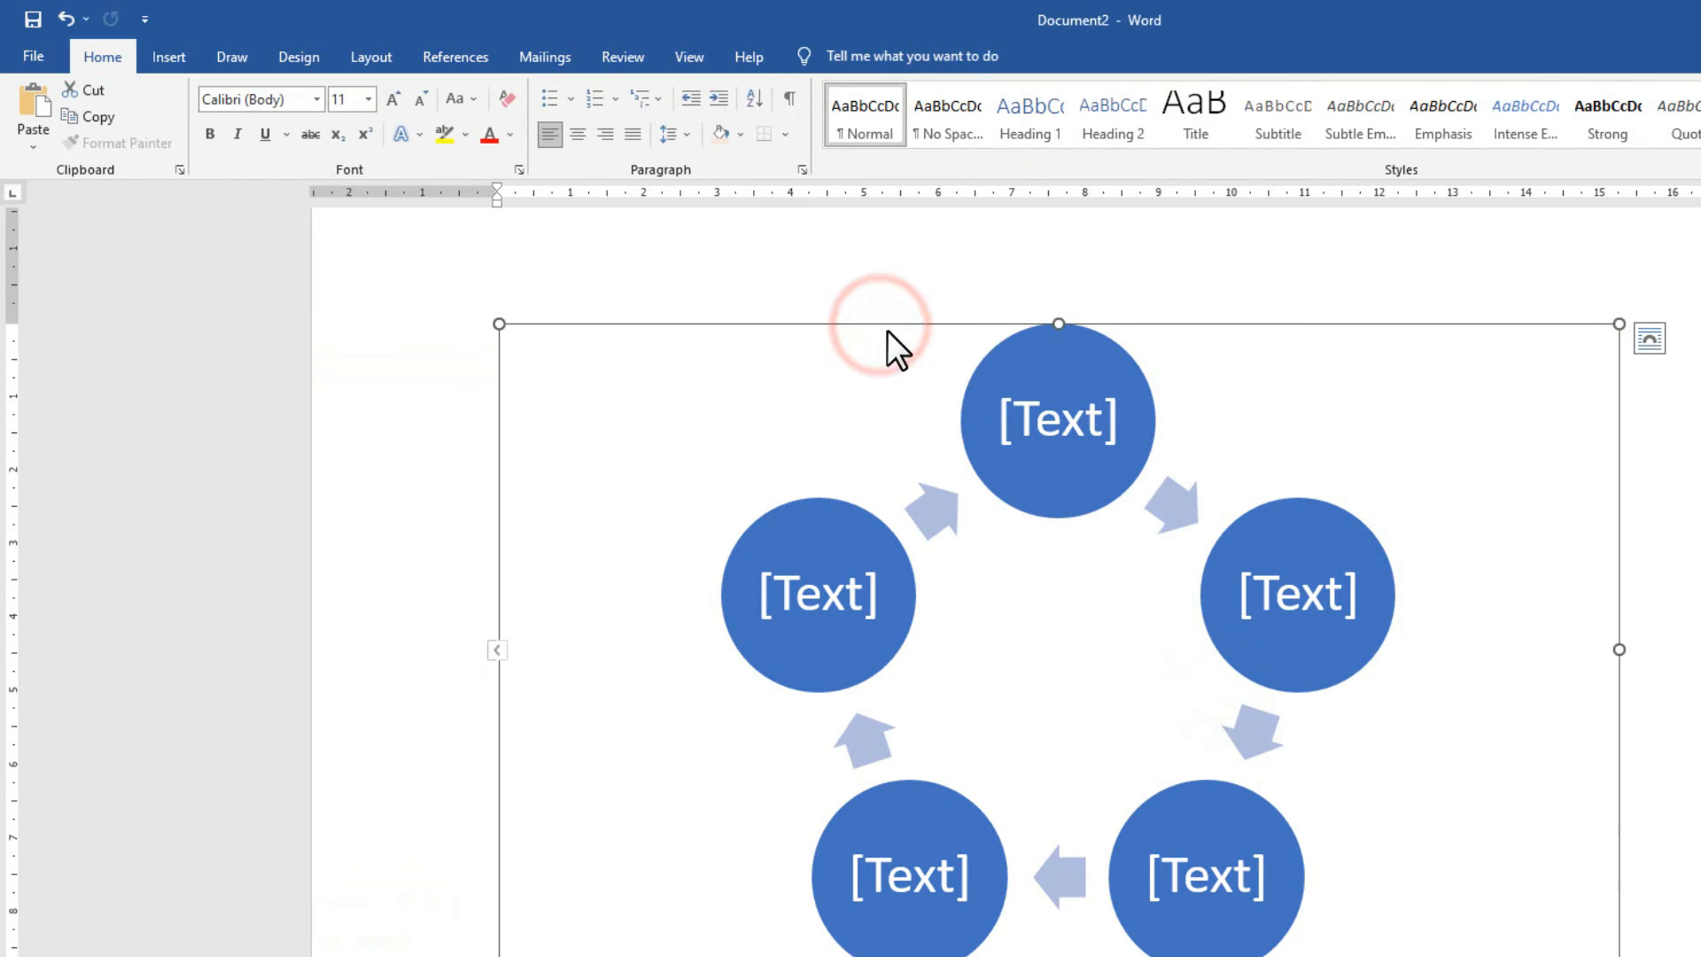
left_click(887, 321)
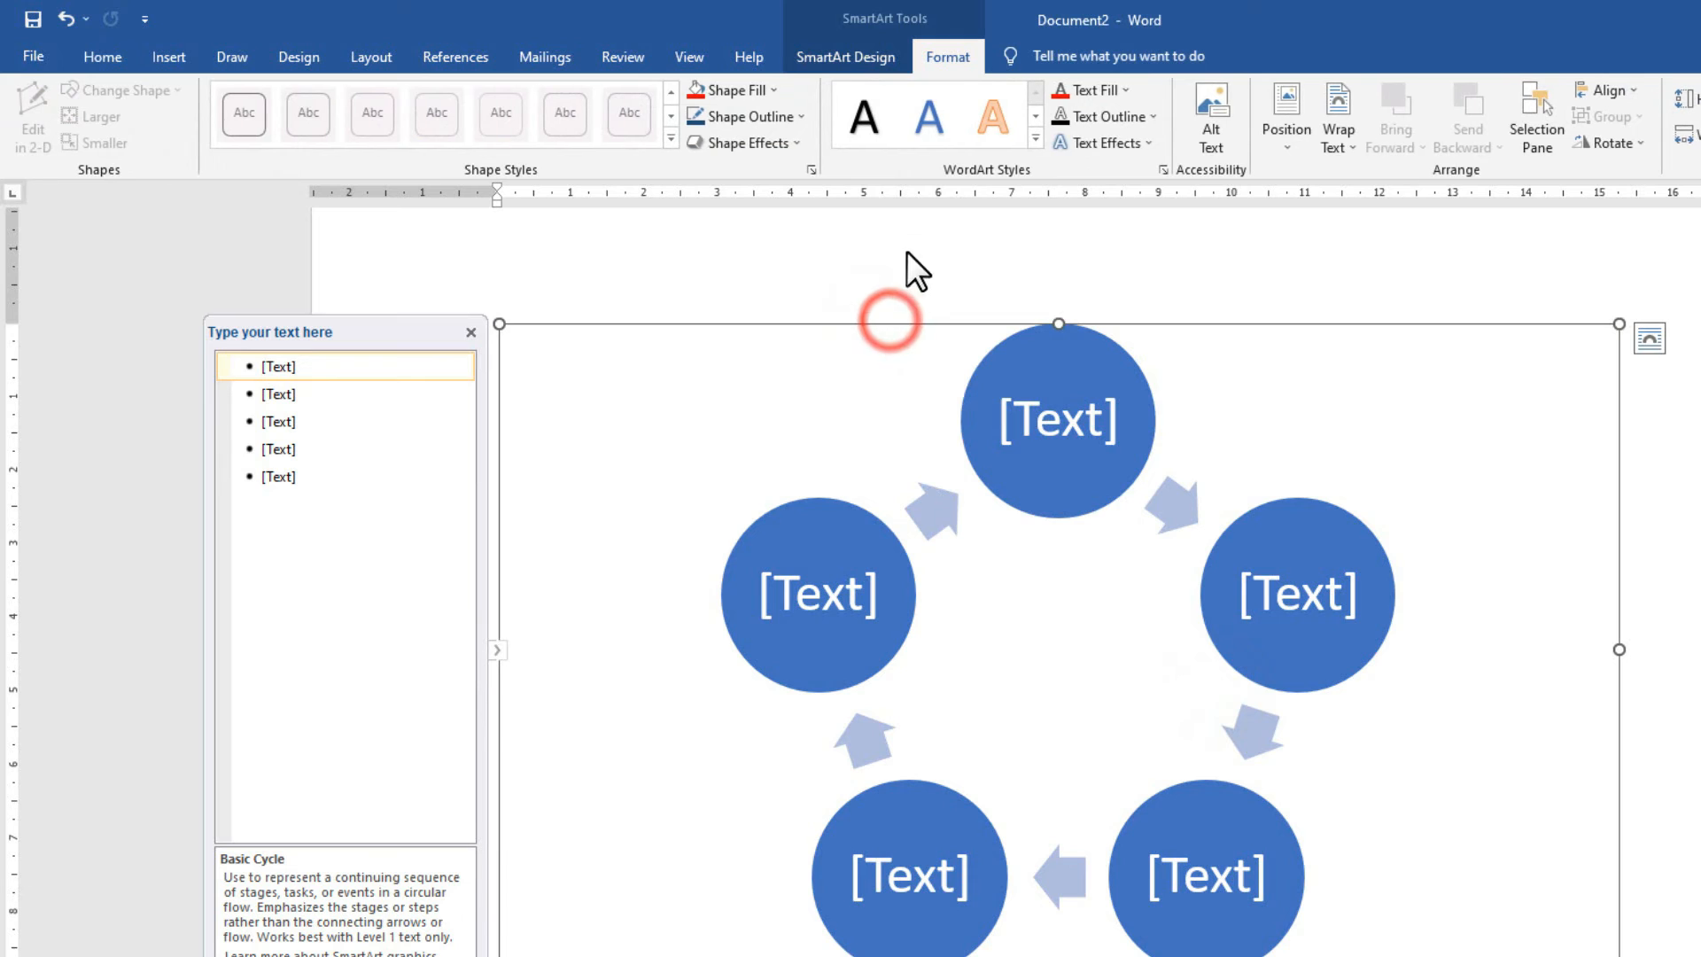
left_click(884, 58)
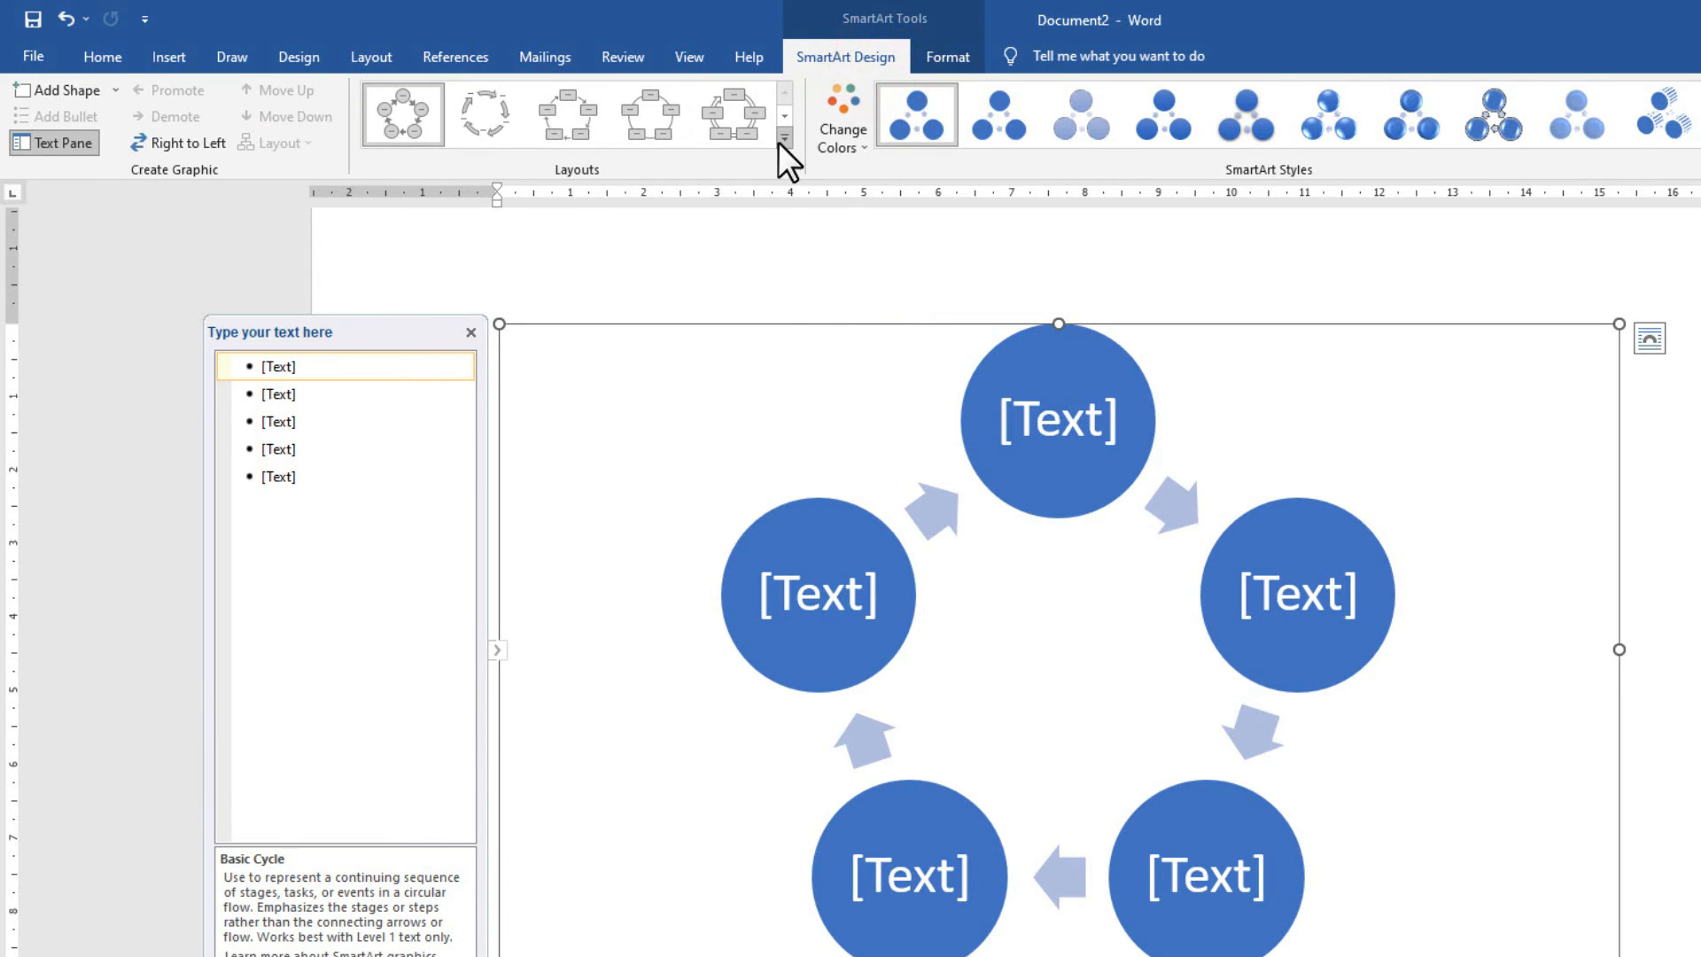
left_click(779, 143)
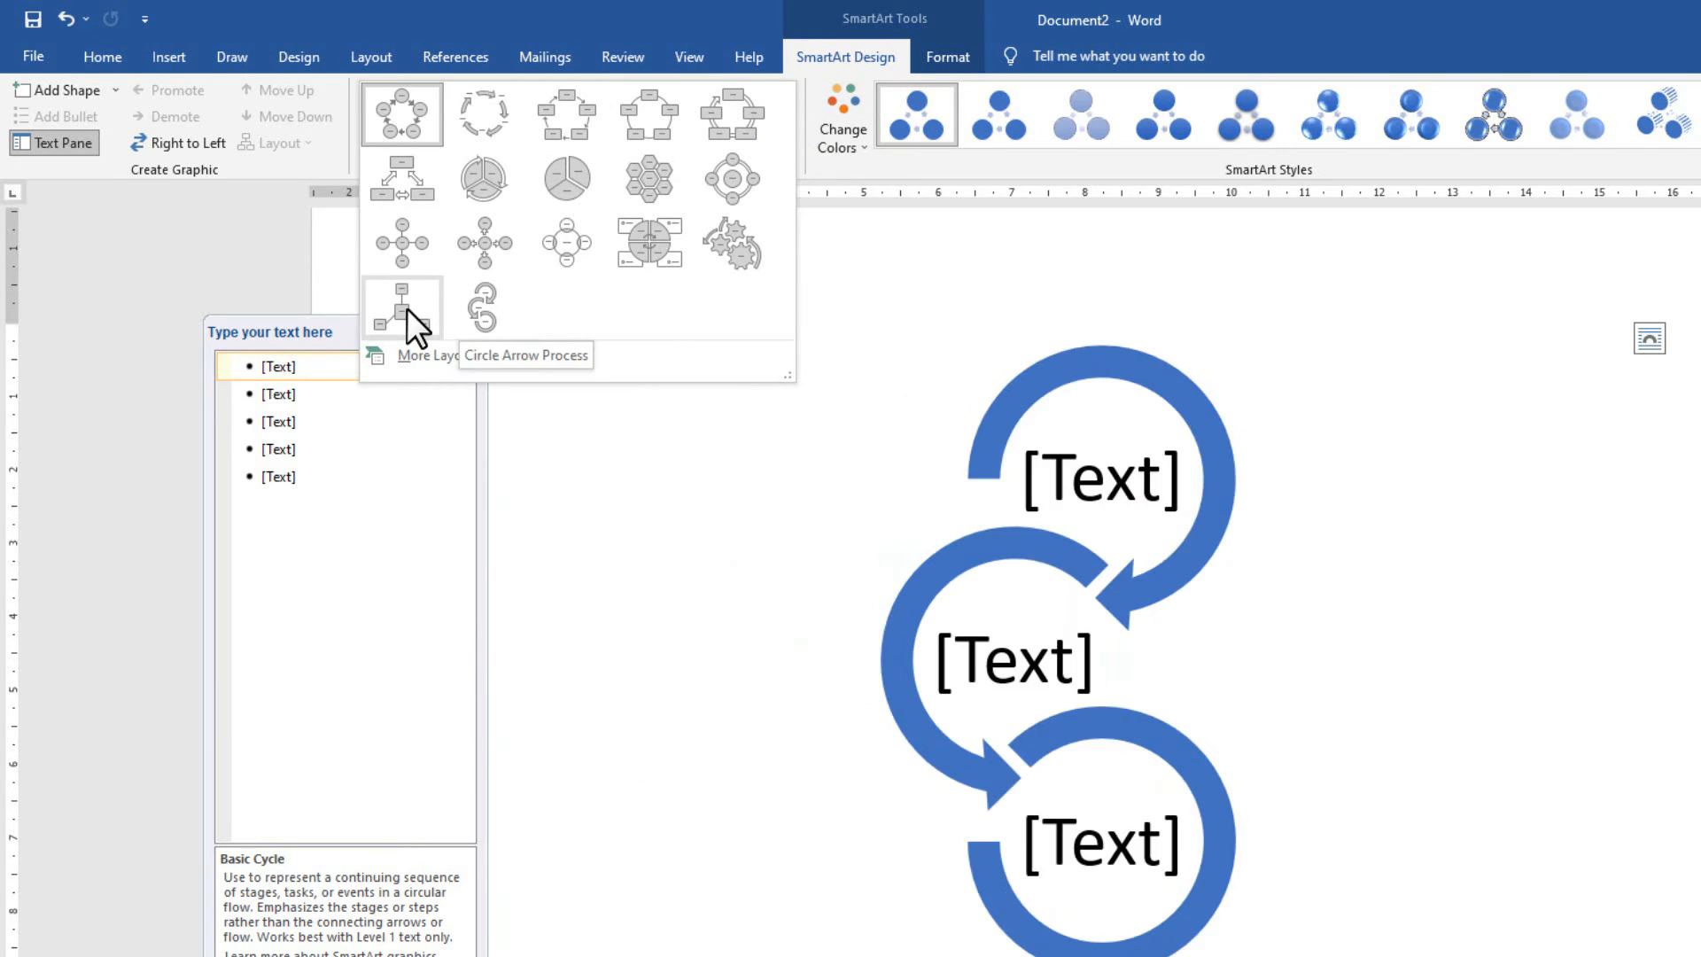
left_click(495, 309)
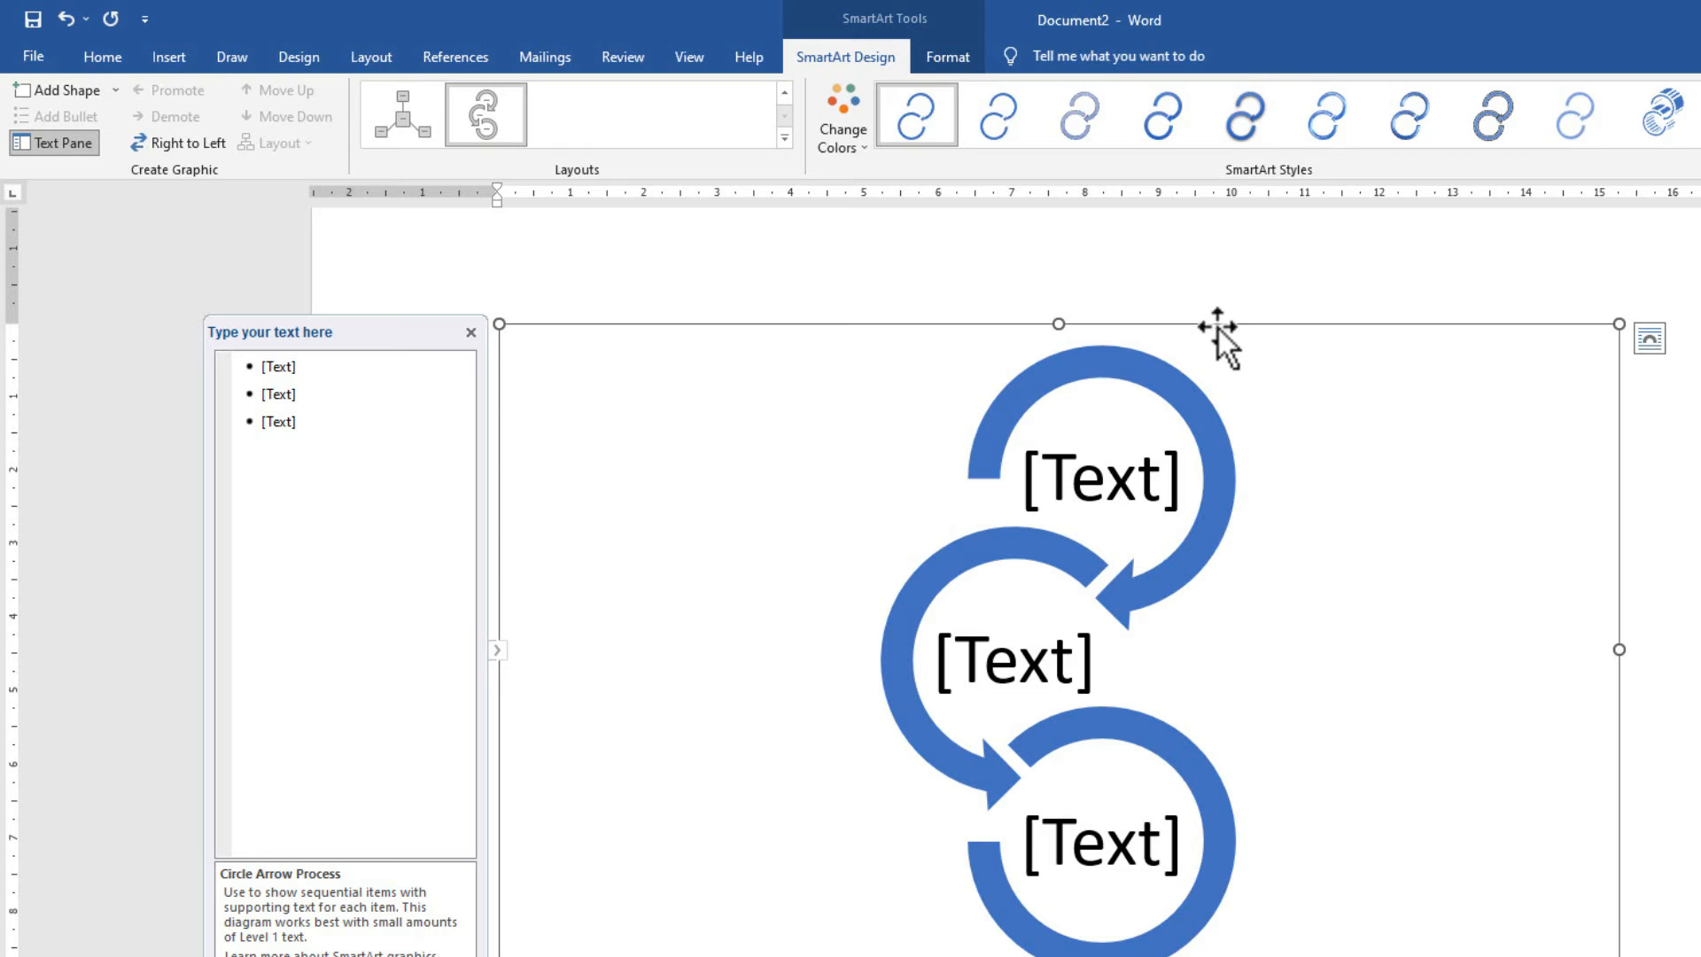
Apply the flat Simple Fill SmartArt style to the diagram.
left_click(864, 153)
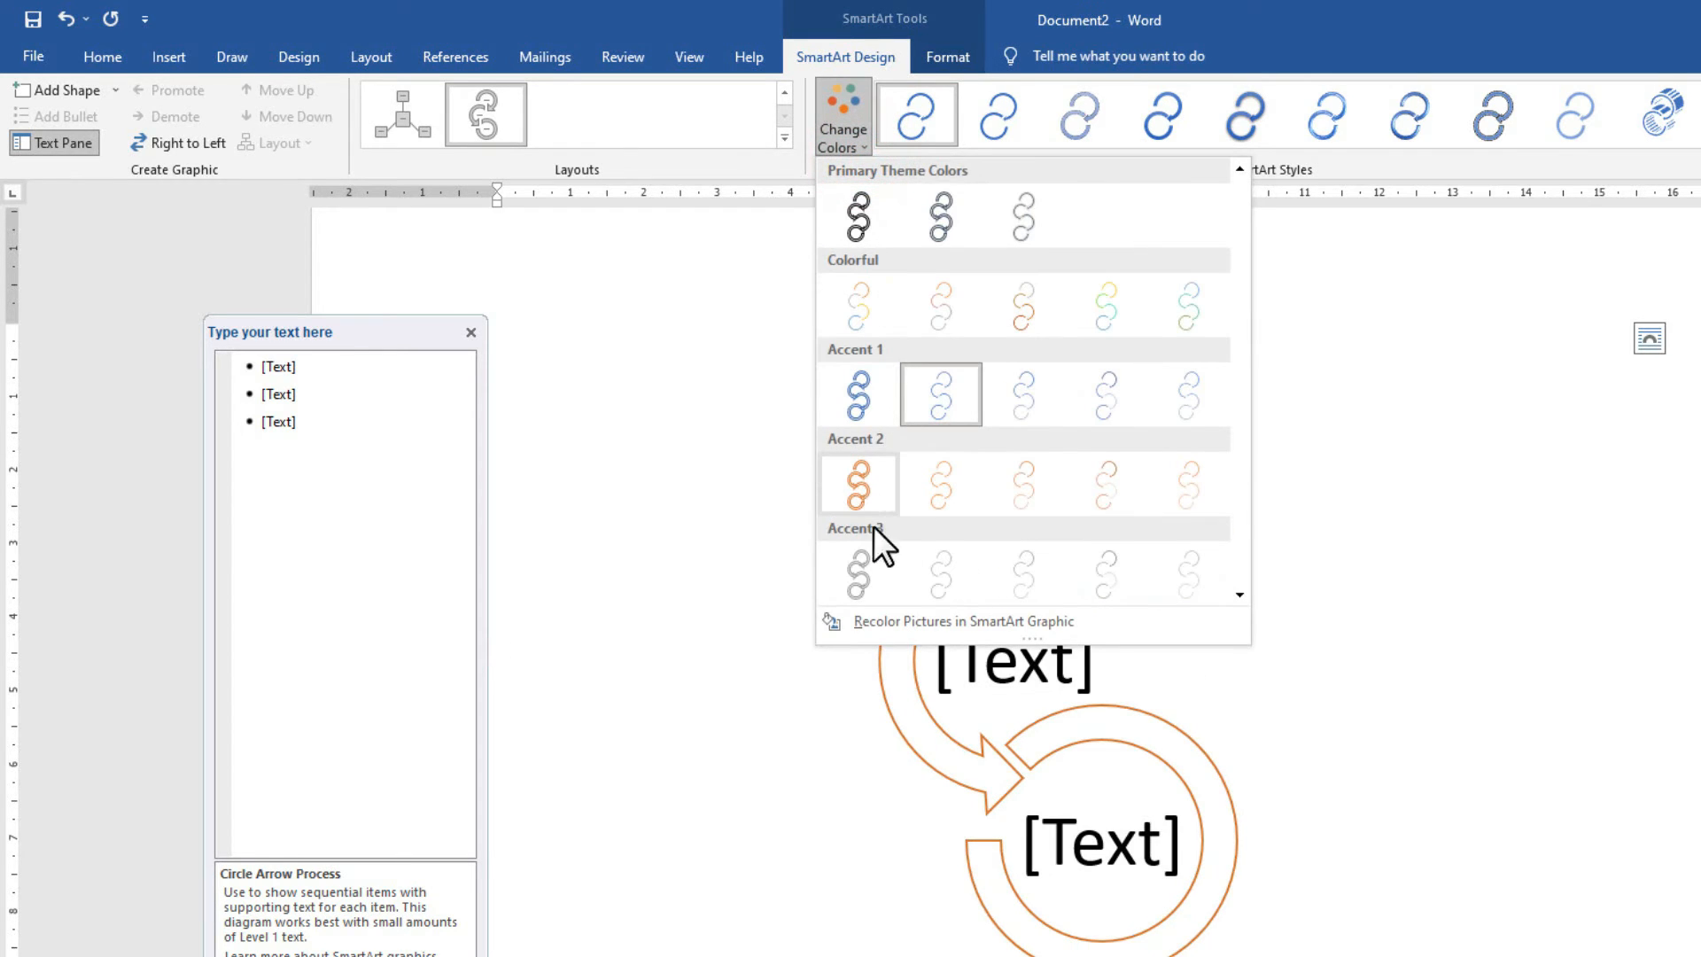
left_click(1688, 143)
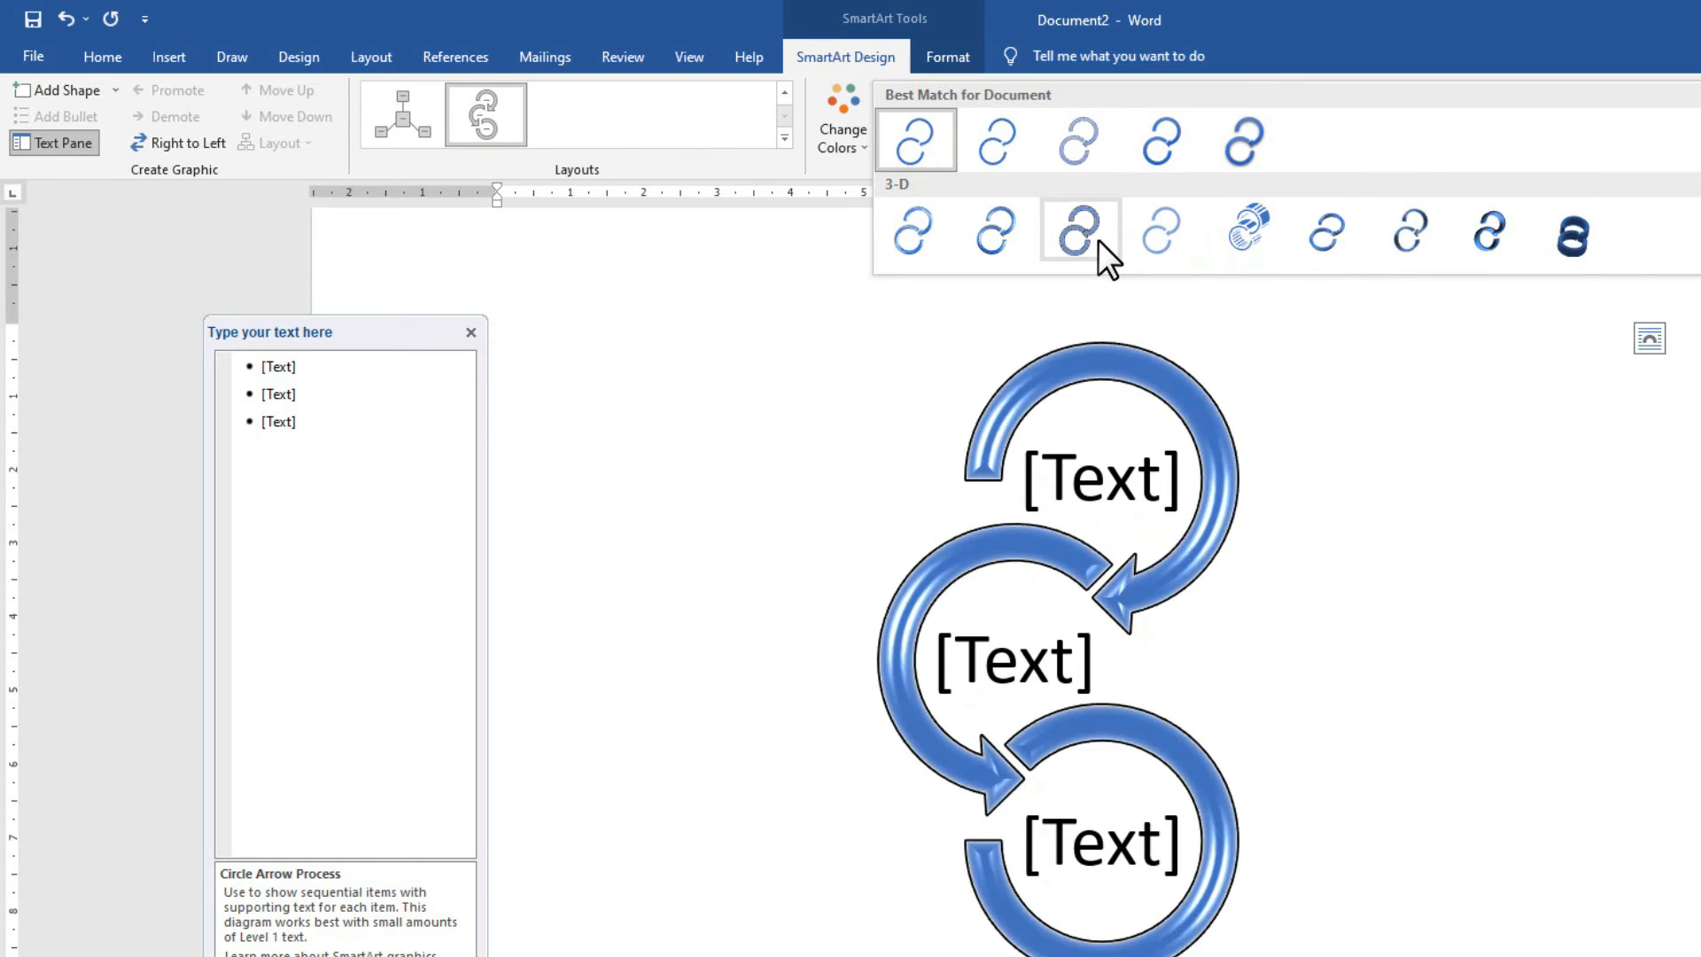
left_click(893, 151)
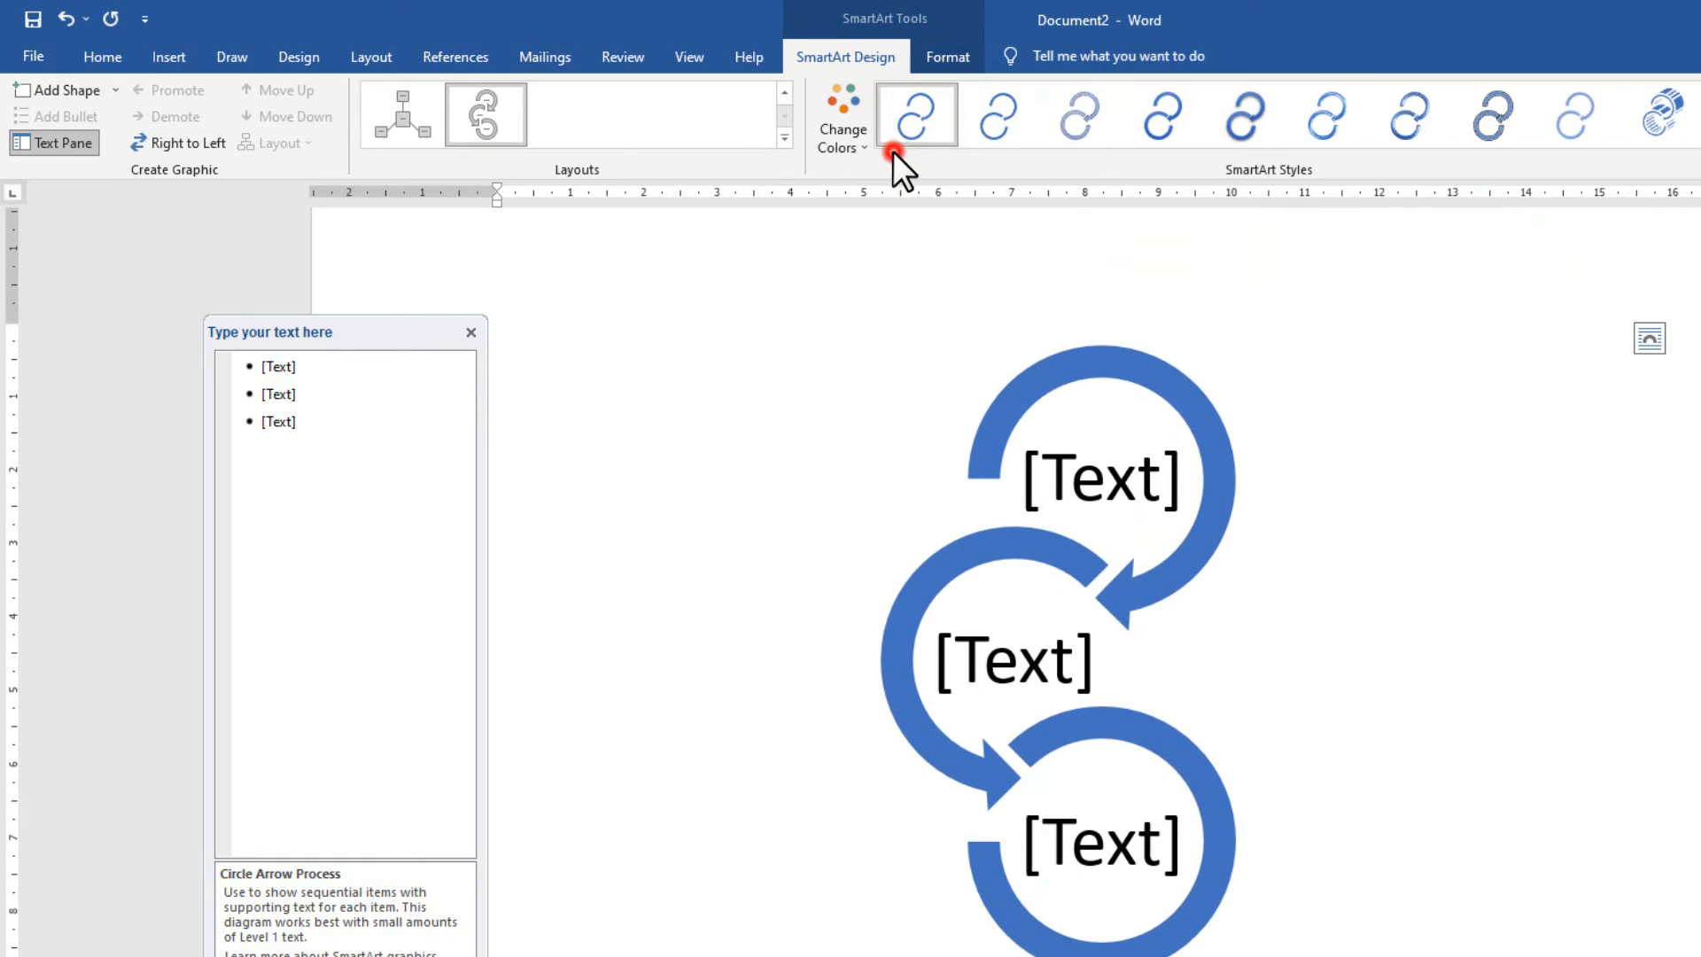
left_click(846, 147)
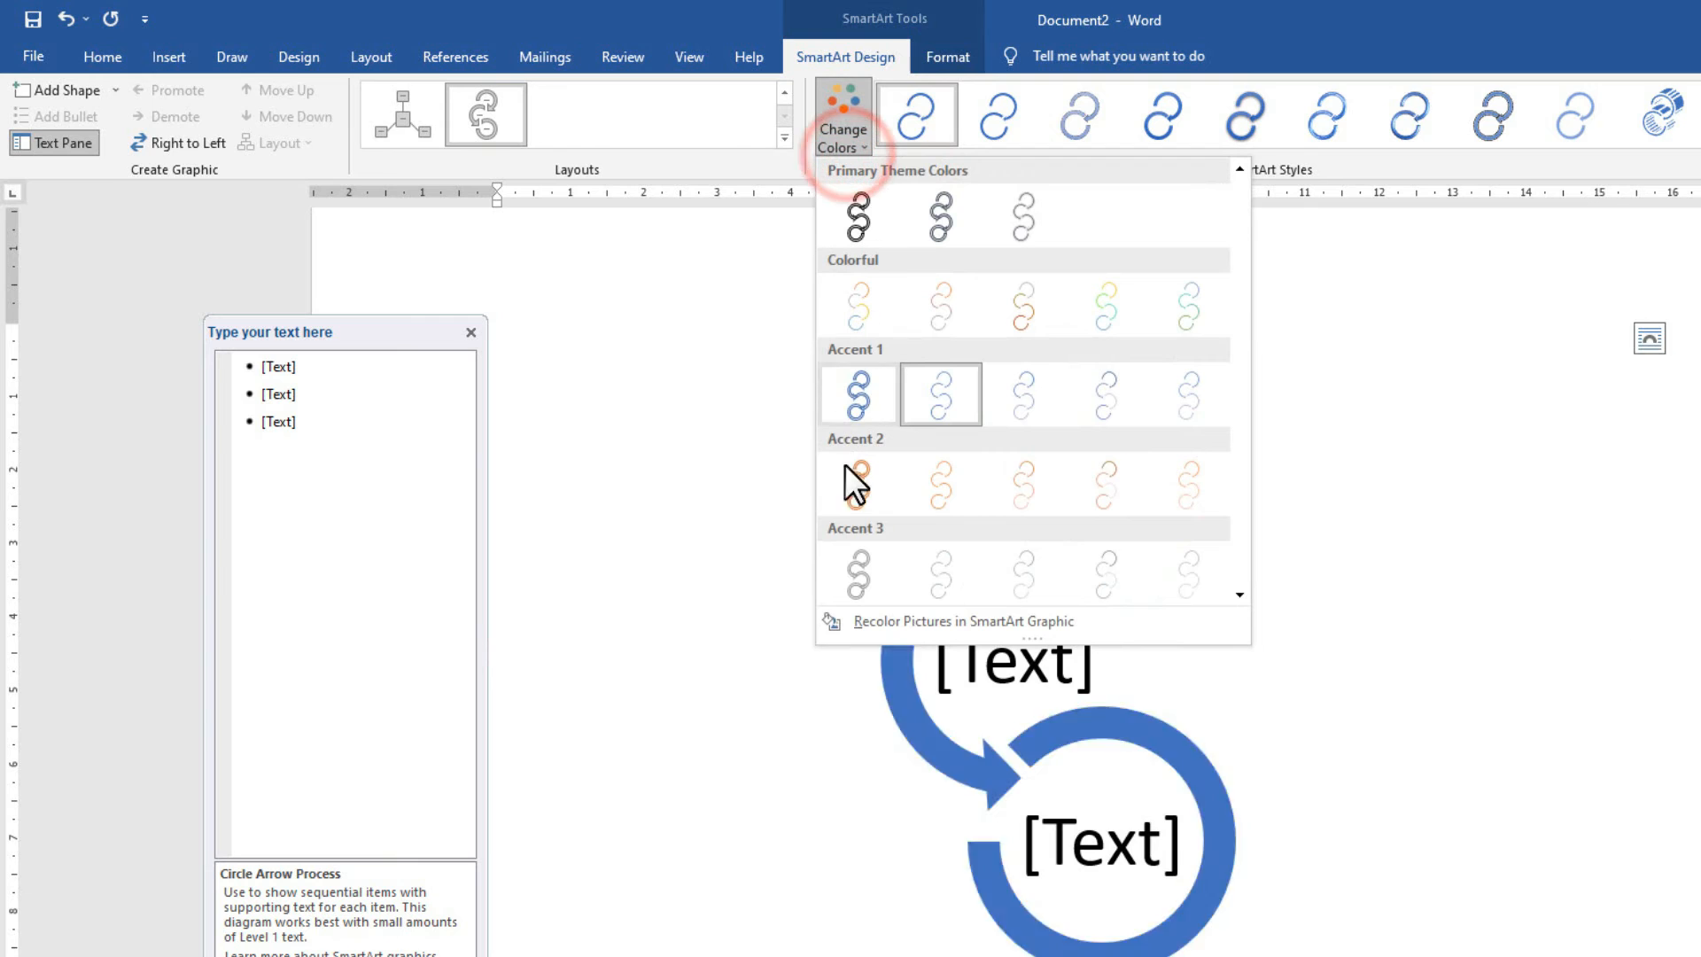
Set the diagram's text colour to red.
left_click(960, 55)
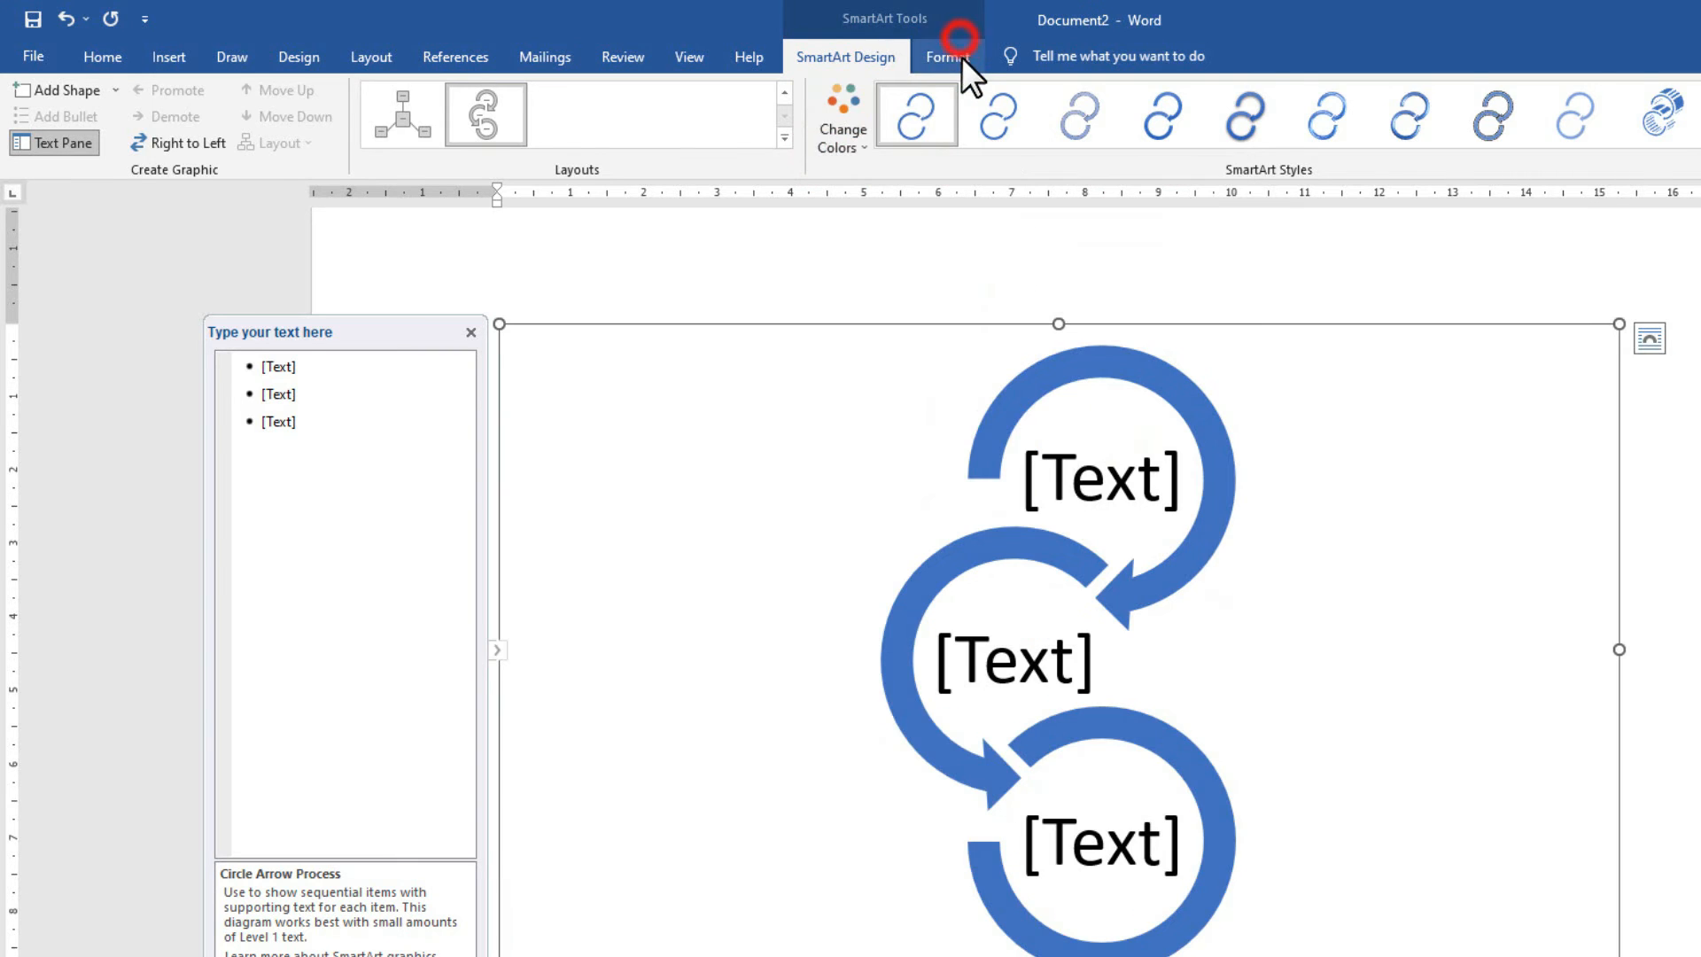
left_click(763, 91)
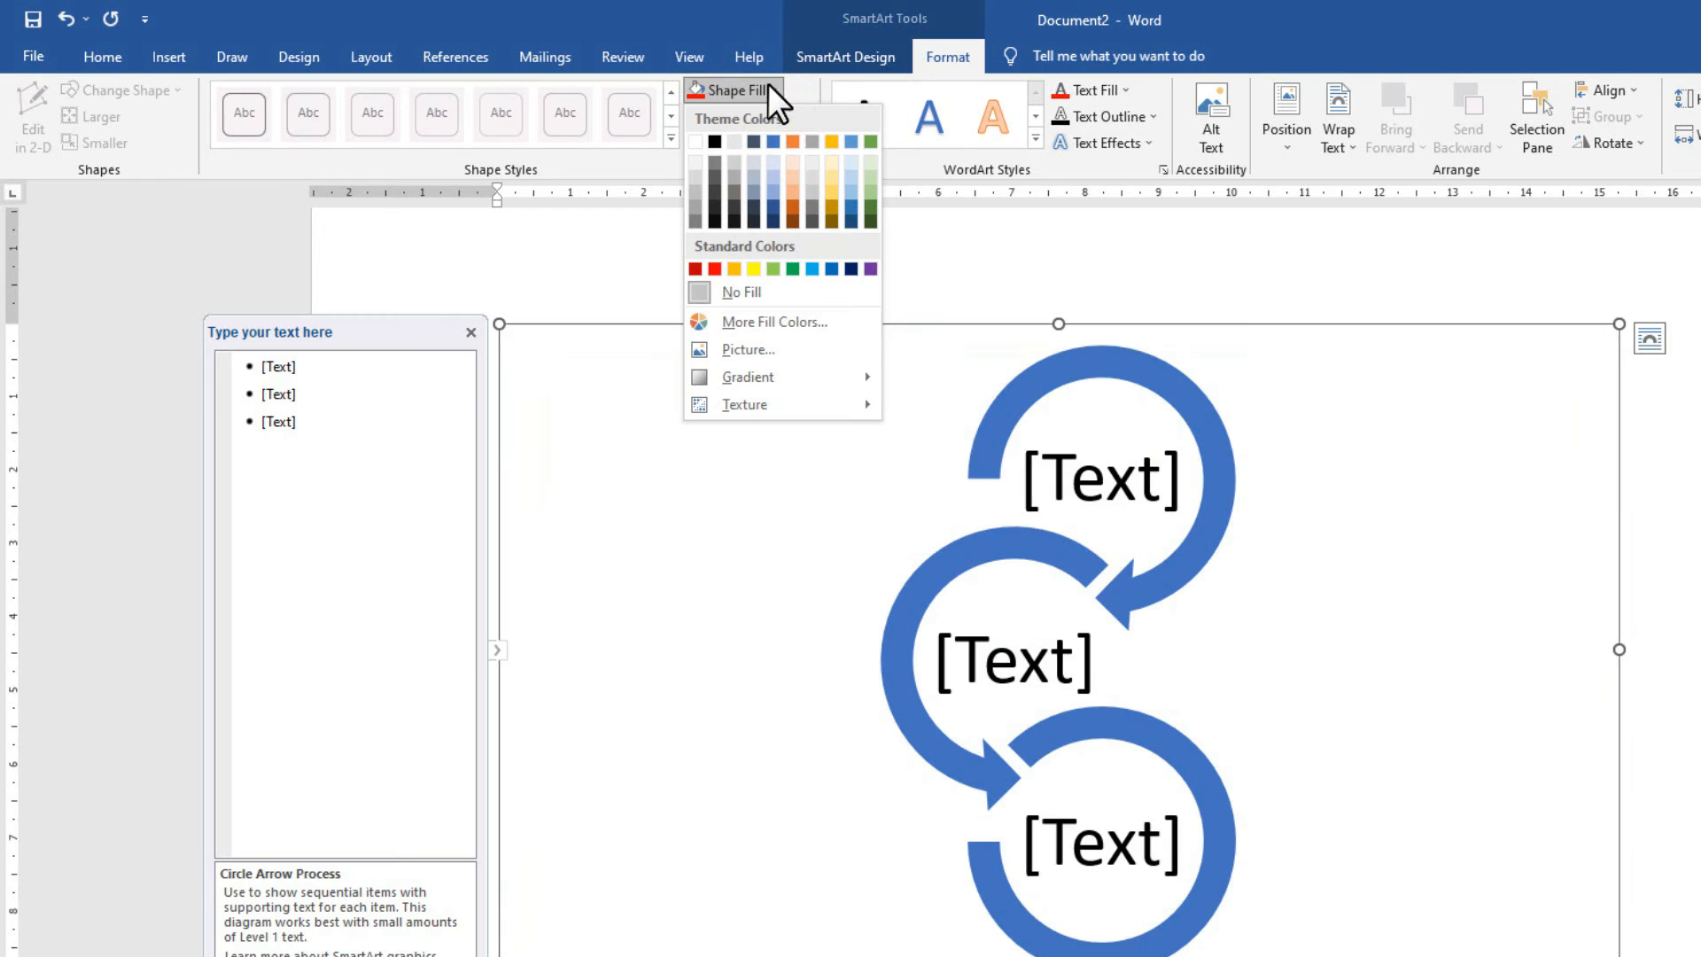
left_click(768, 86)
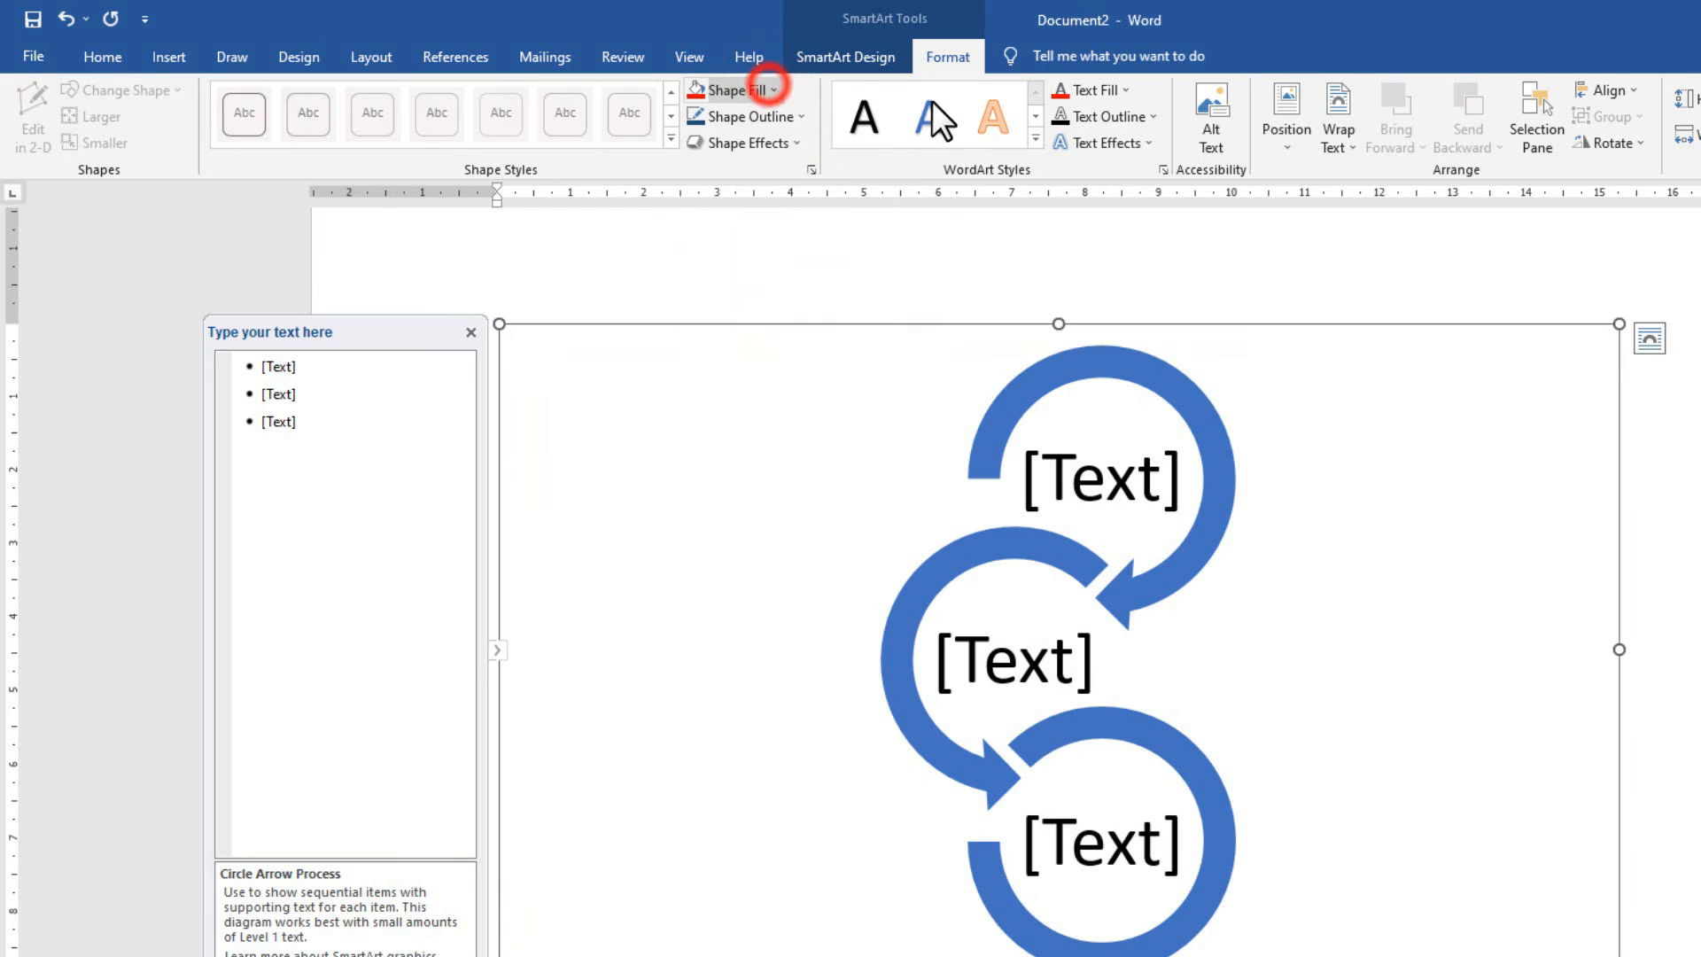
left_click(1123, 89)
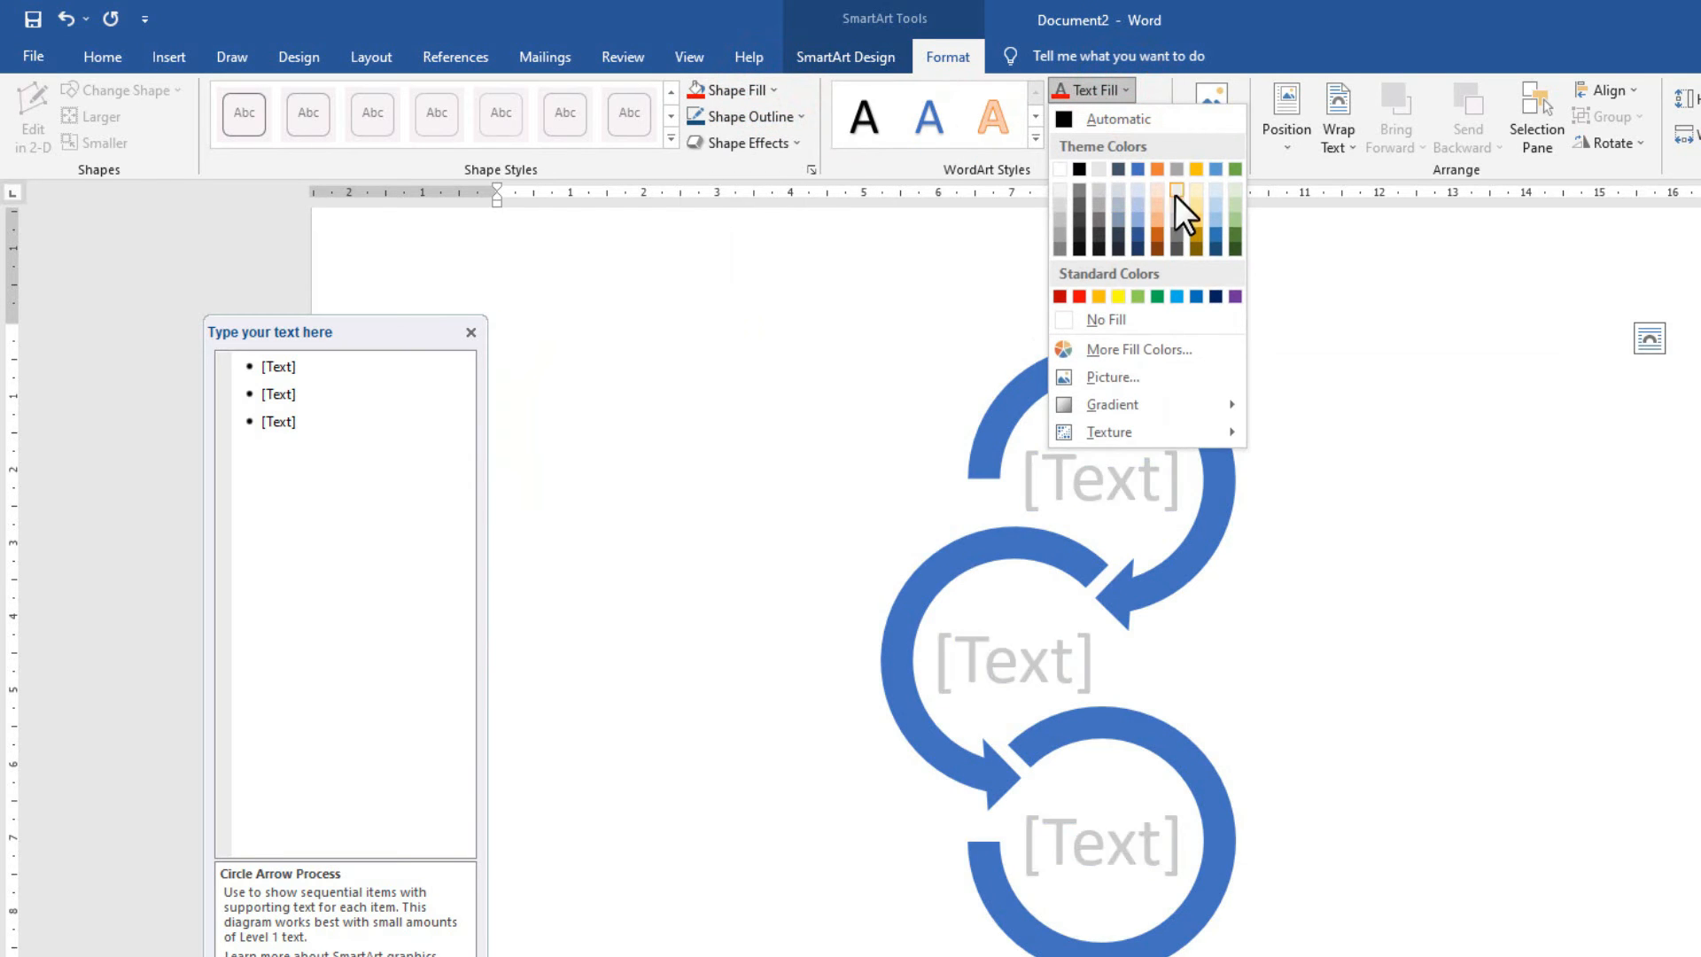
left_click(1076, 295)
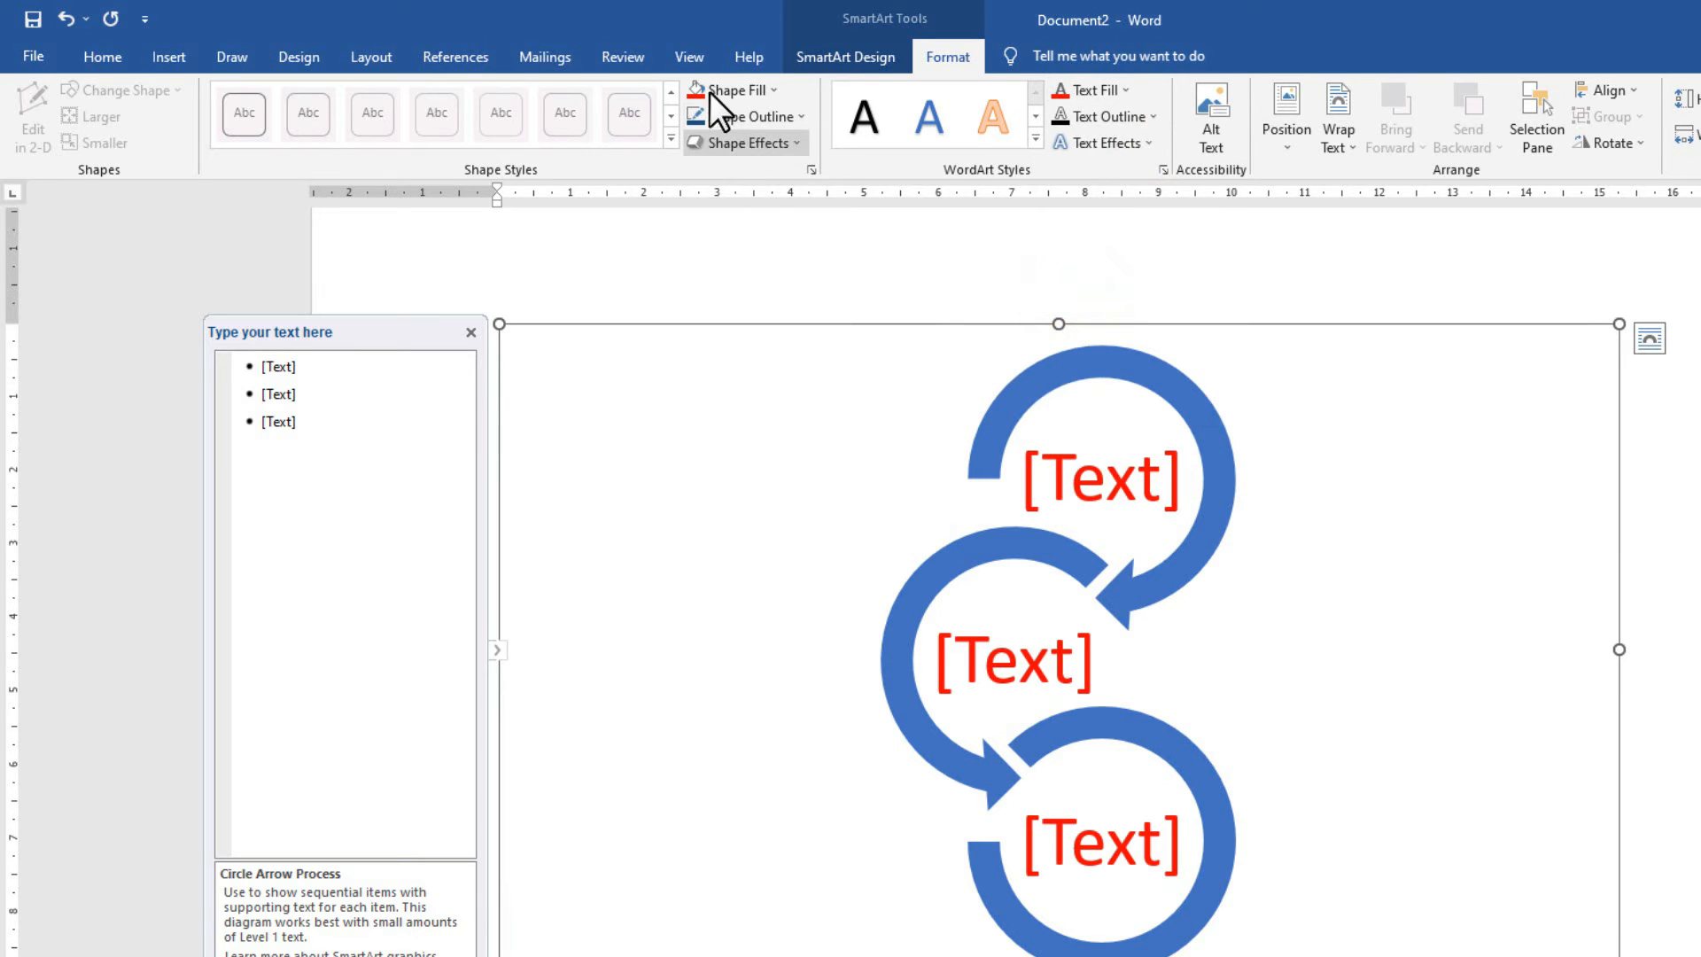
Look over the colour variations without changing them, then select the top circle's placeholder.
left_click(846, 56)
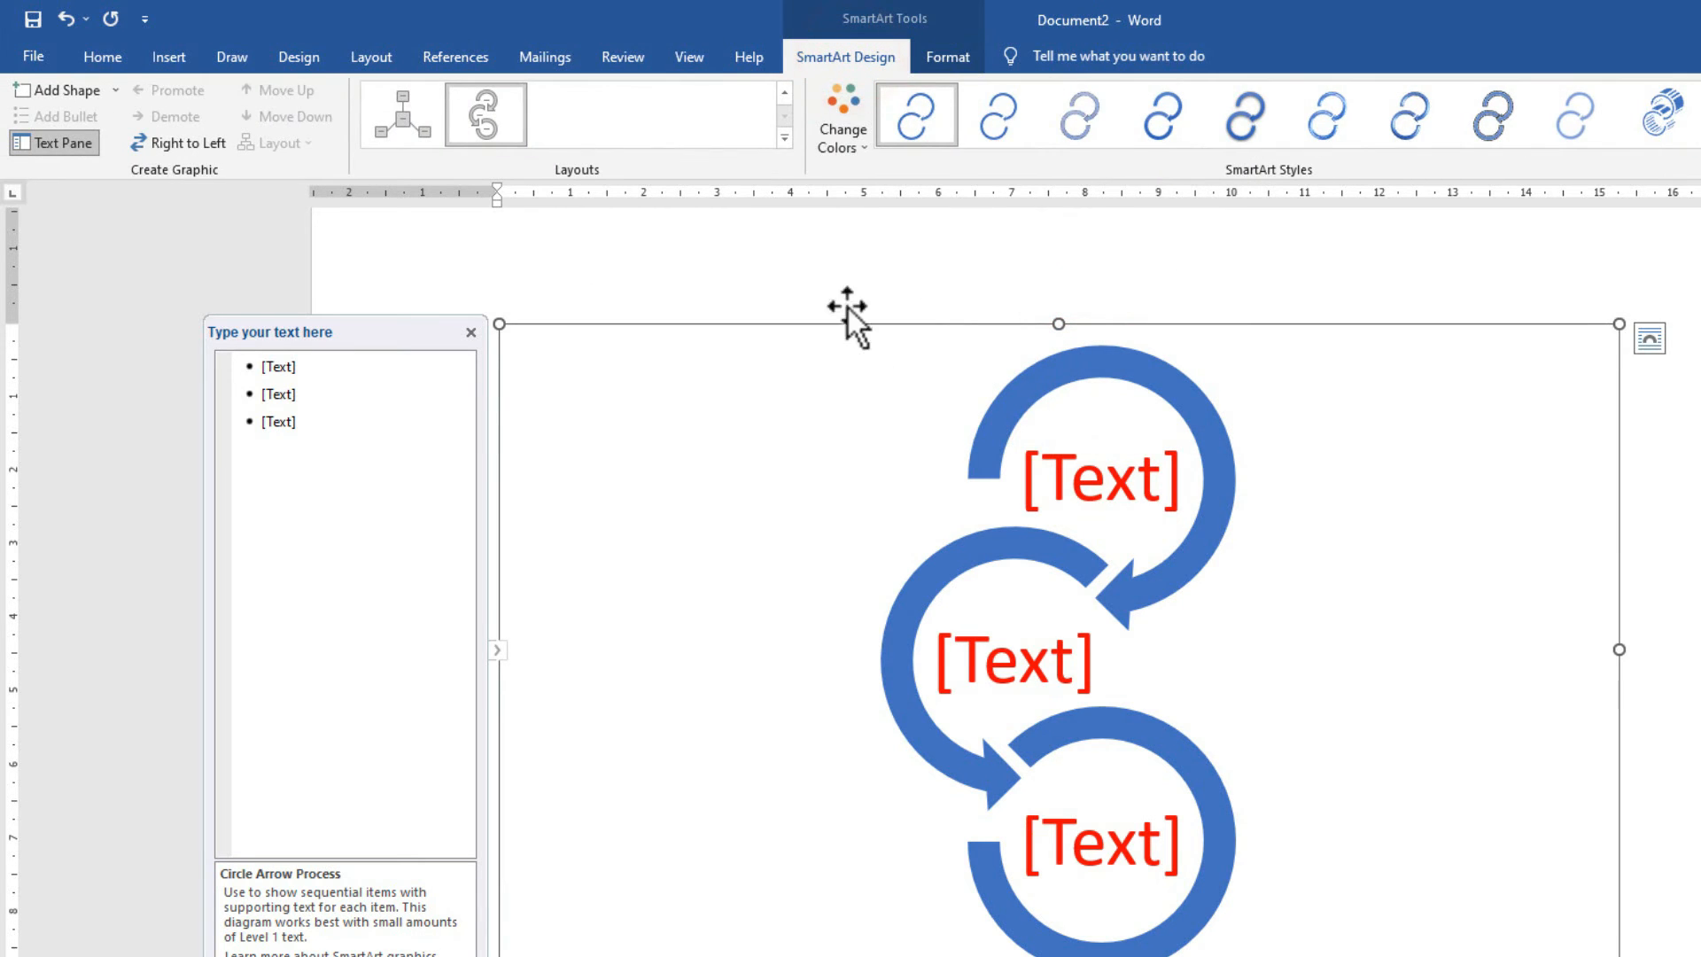
left_click(837, 154)
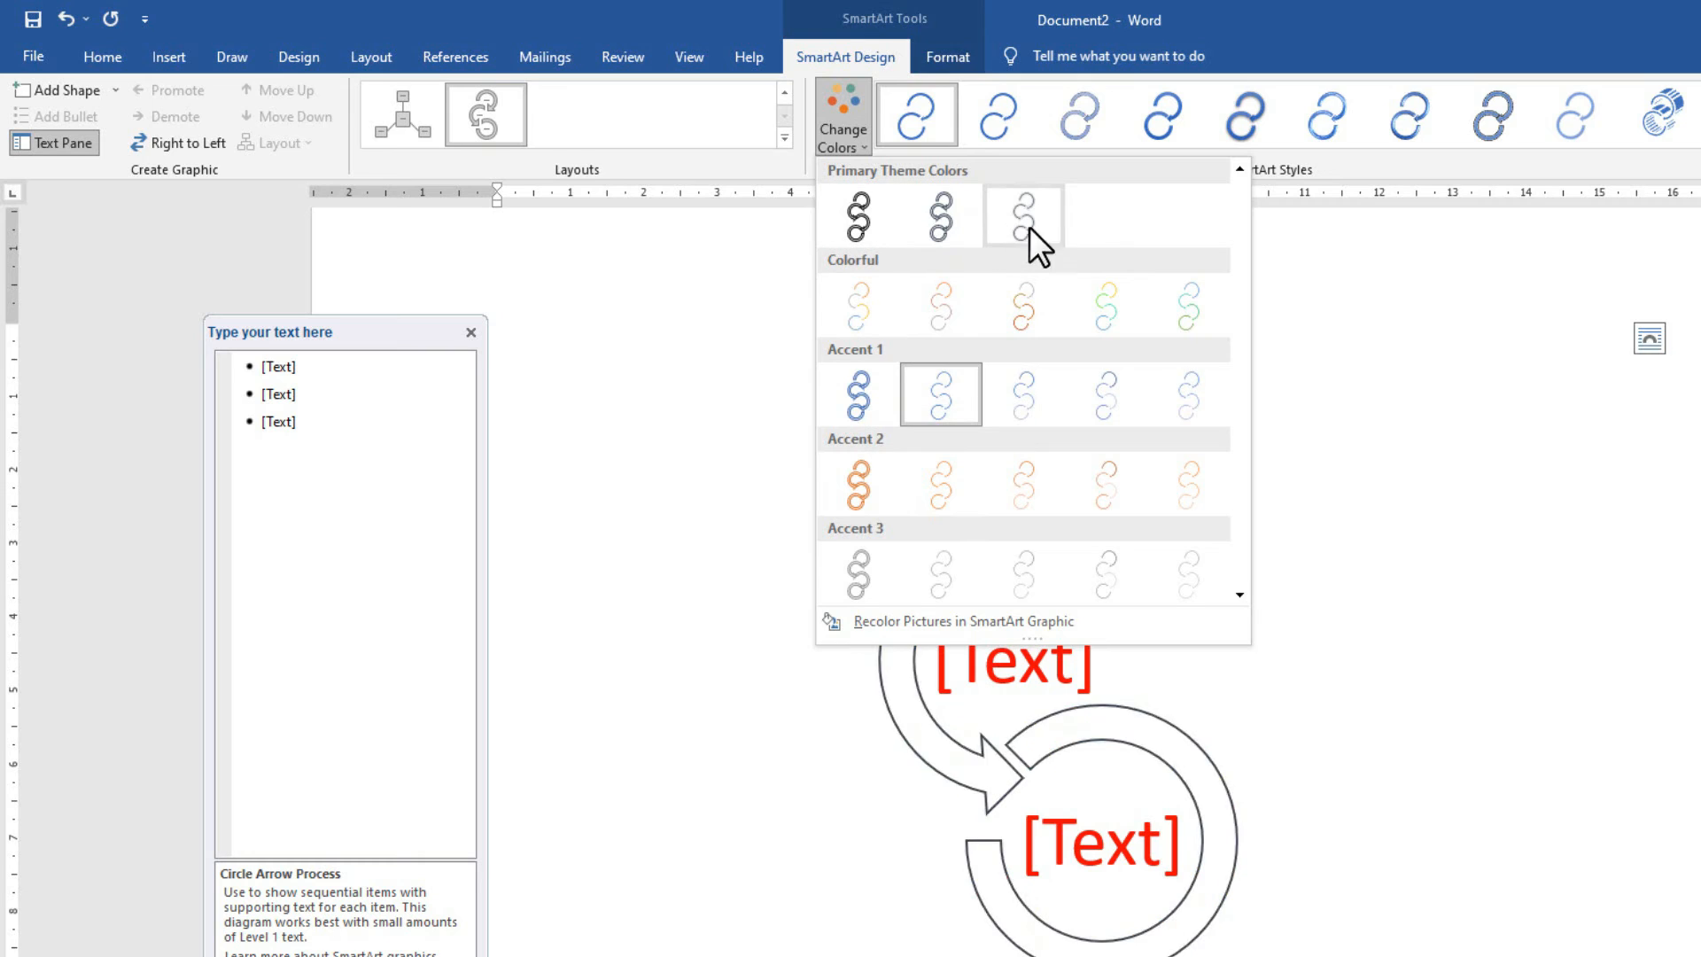
left_click(1431, 547)
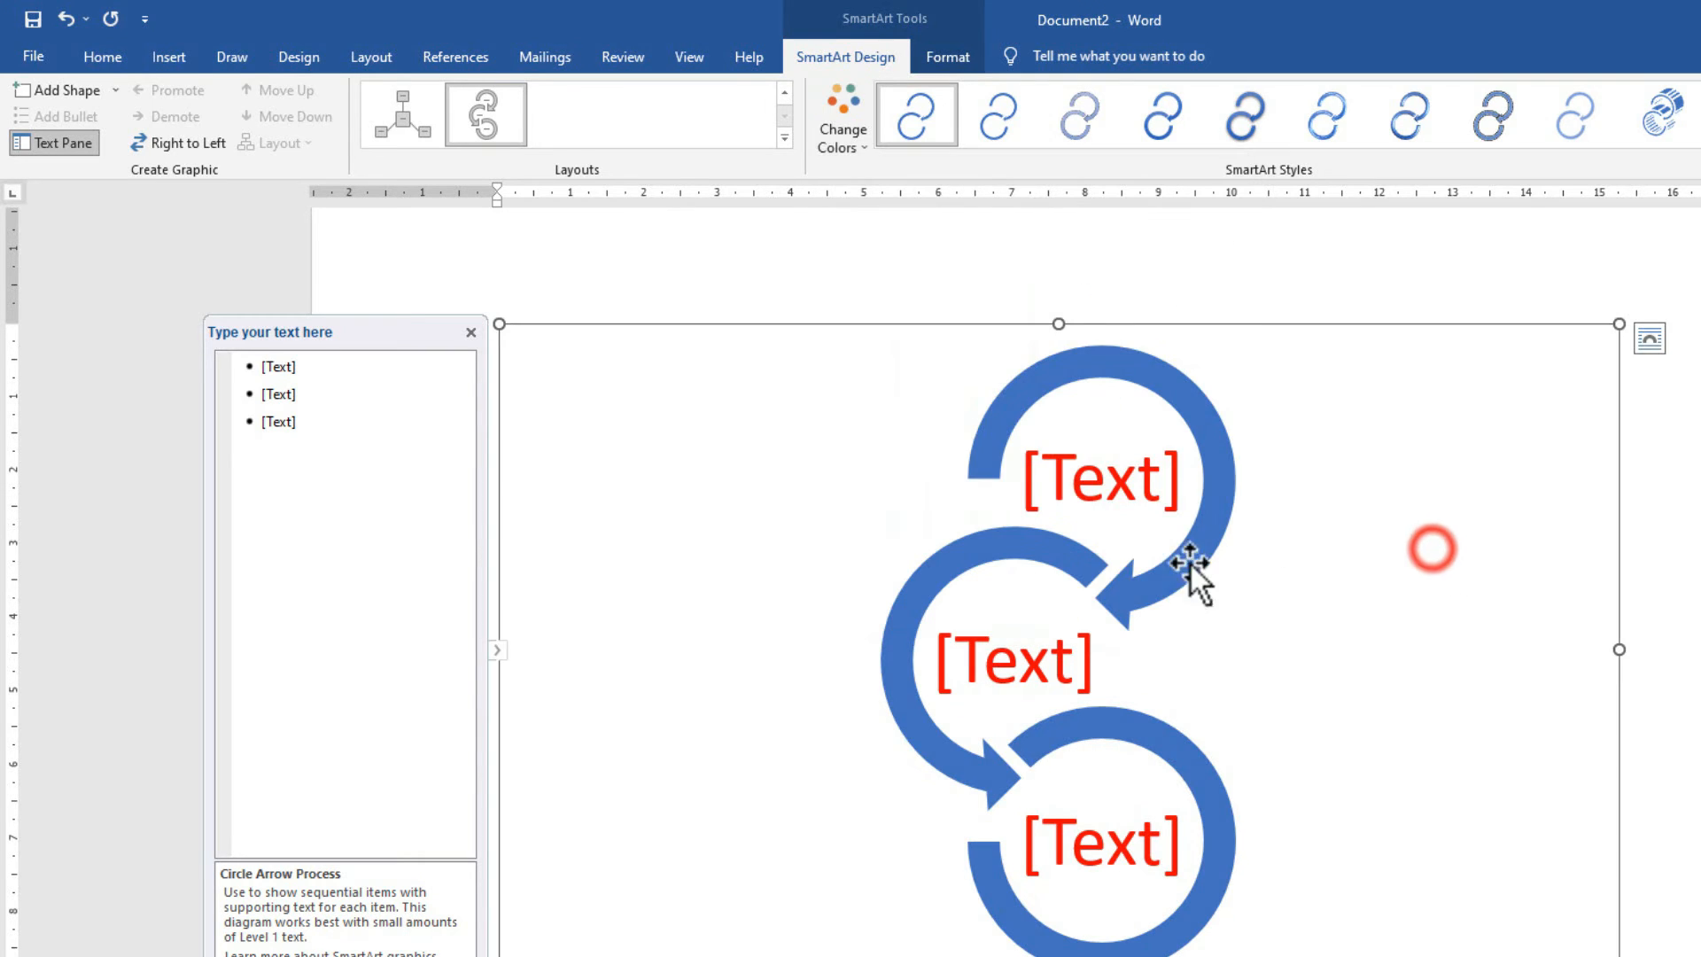
left_click(1077, 477)
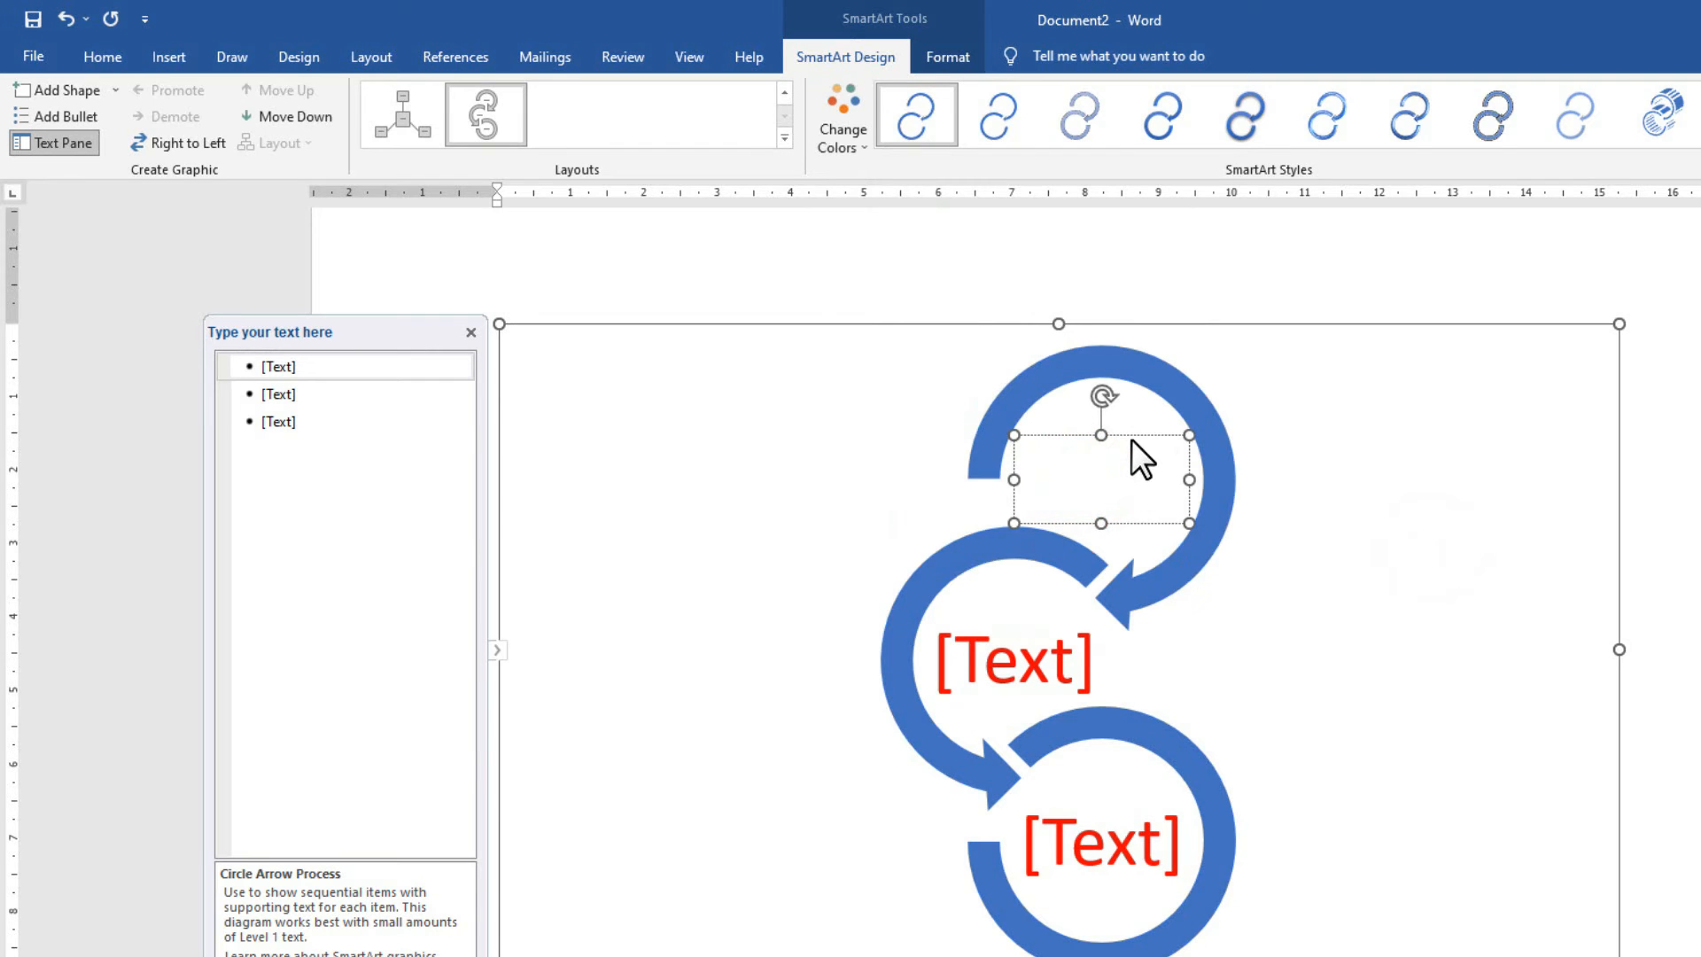
Type C TECH into each of the three circles, fixing the second's missing space.
type("C TECH")
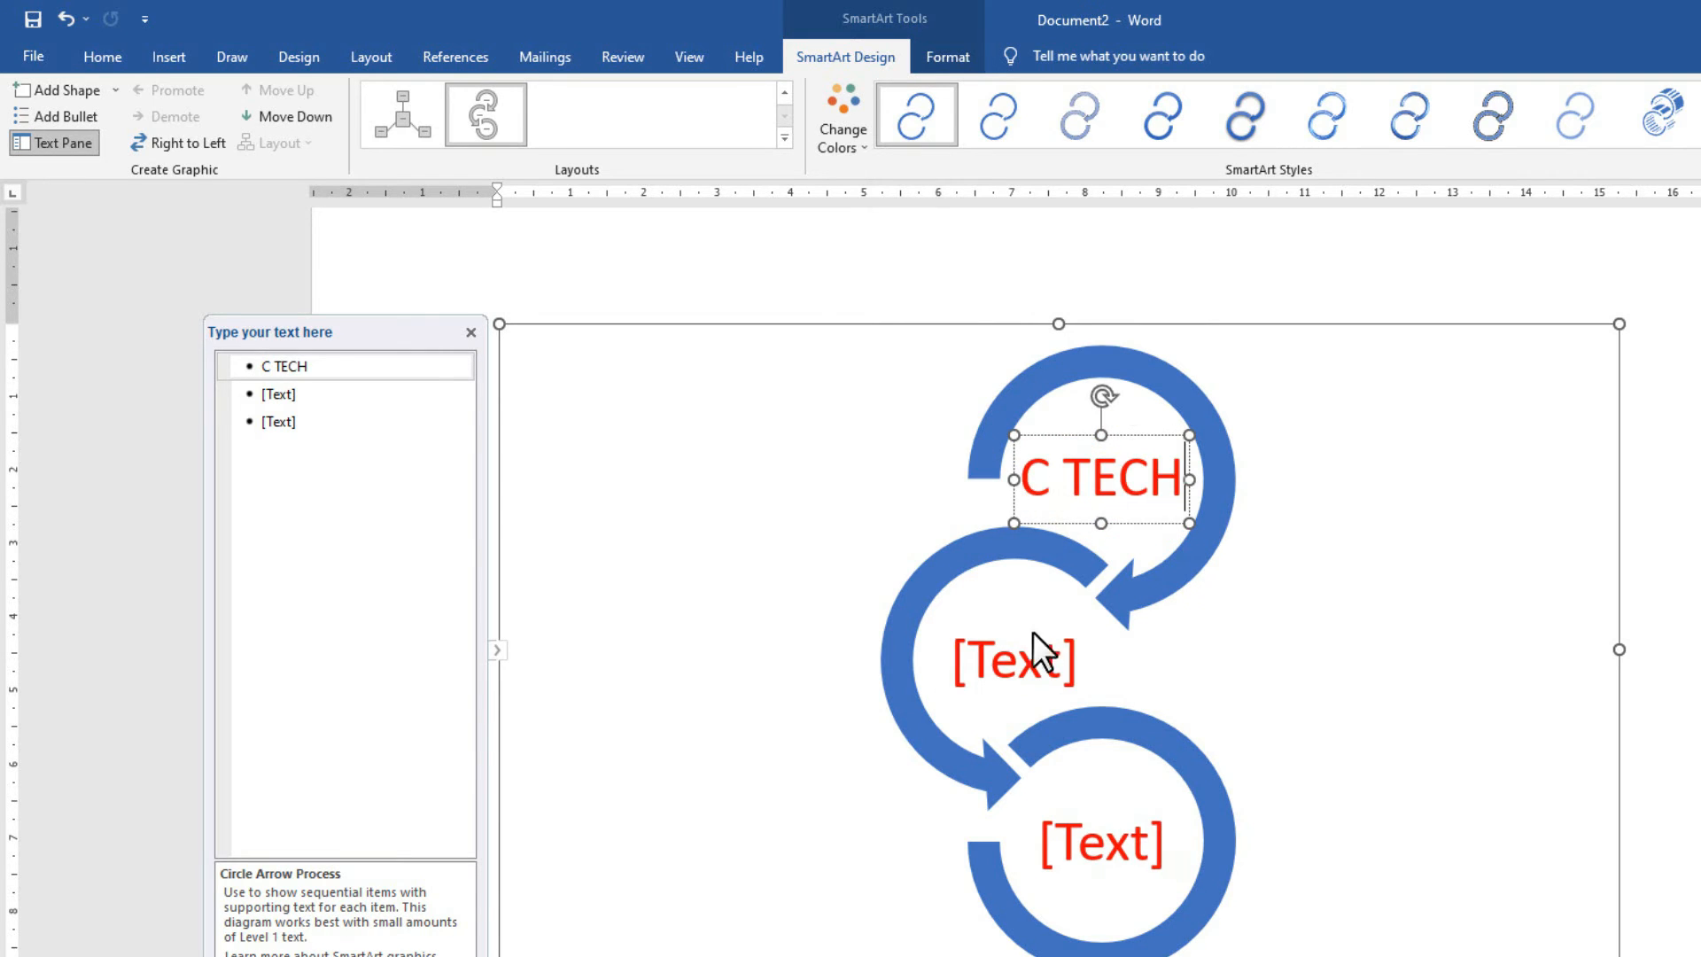
left_click(1017, 651)
type("CTECH")
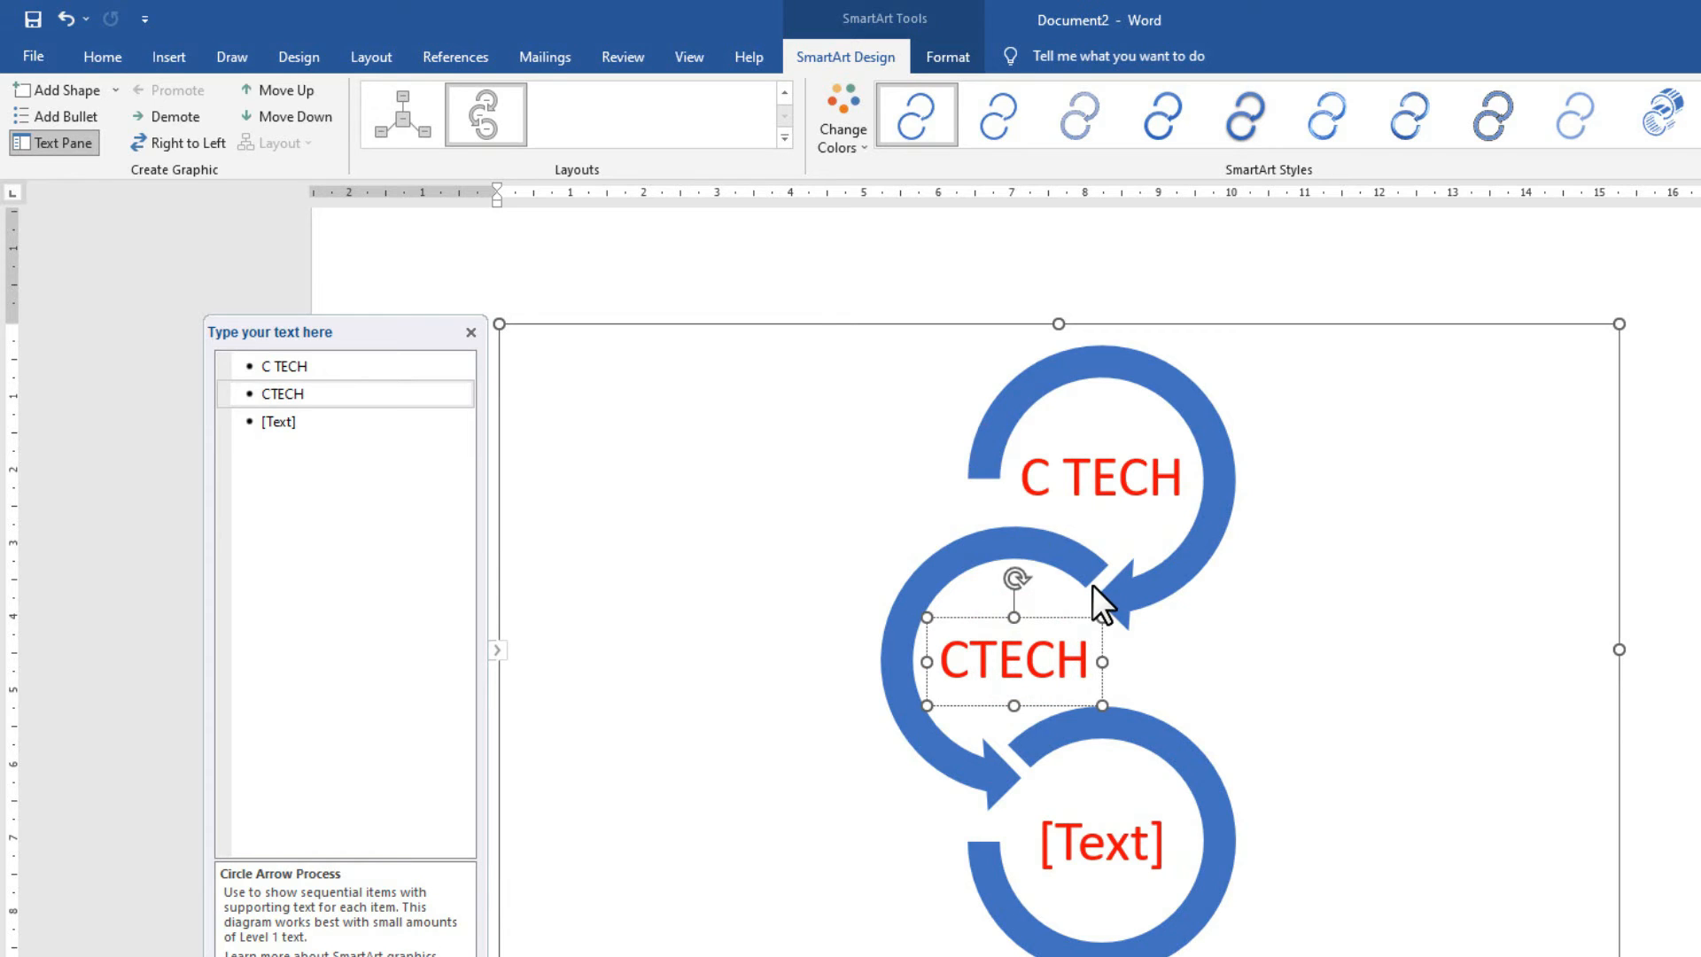
left_click(970, 645)
left_click(1088, 849)
type("C TECH")
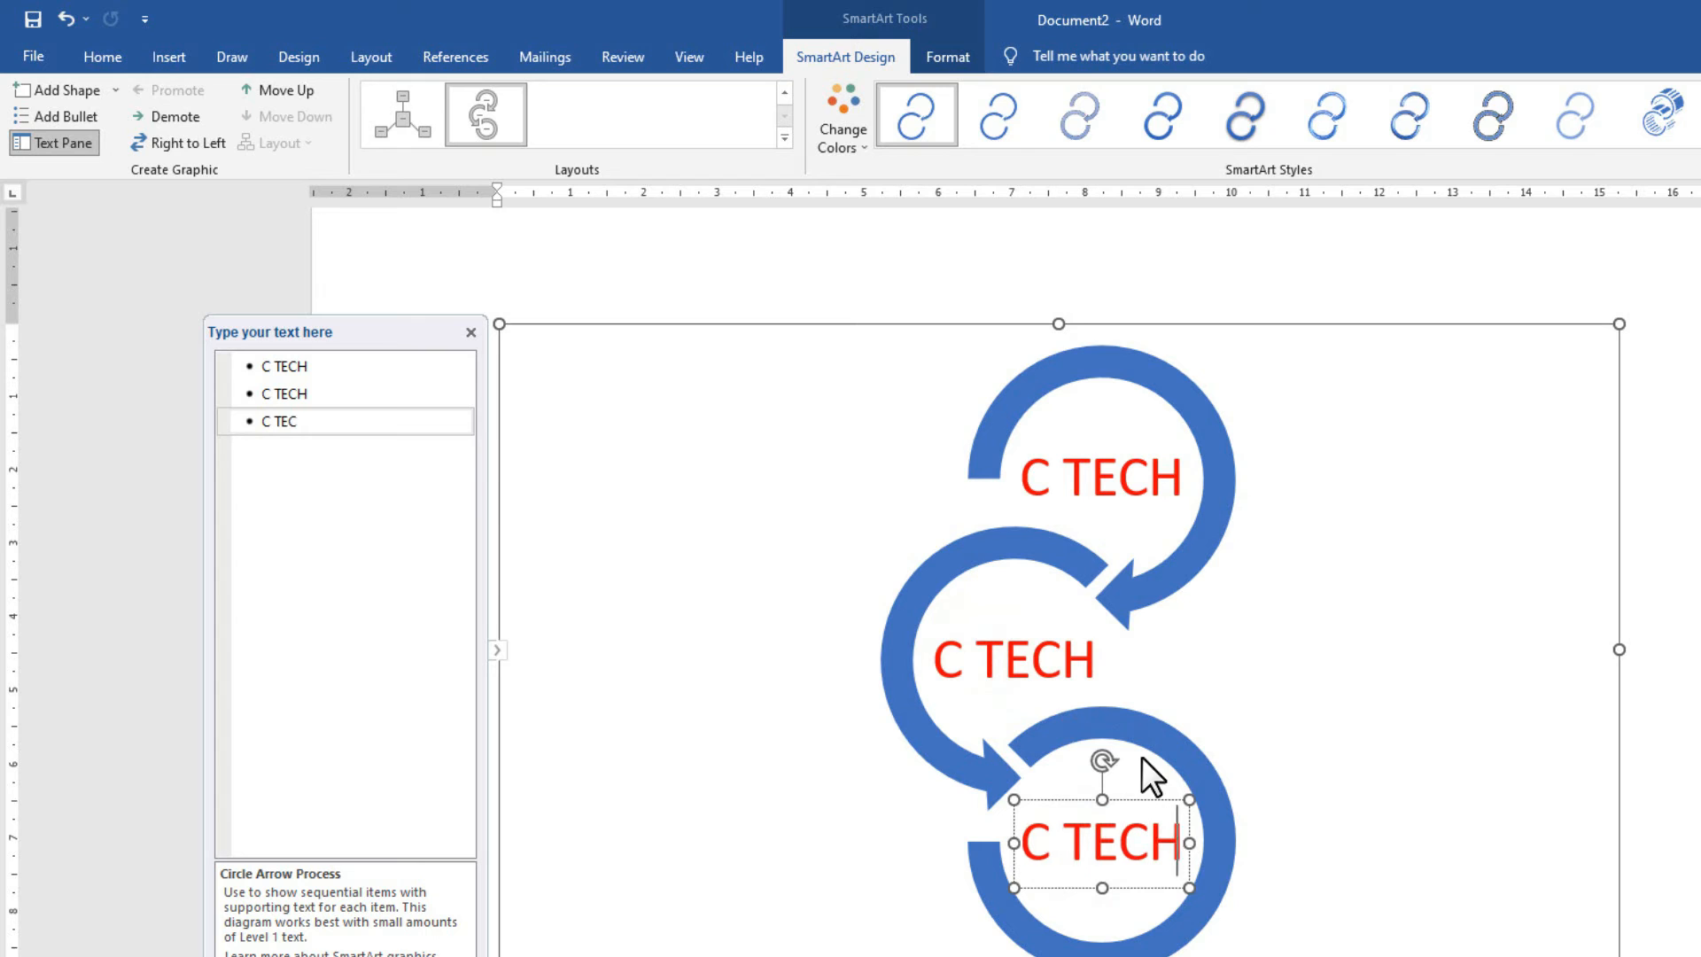
left_click(1271, 680)
left_click(1183, 328)
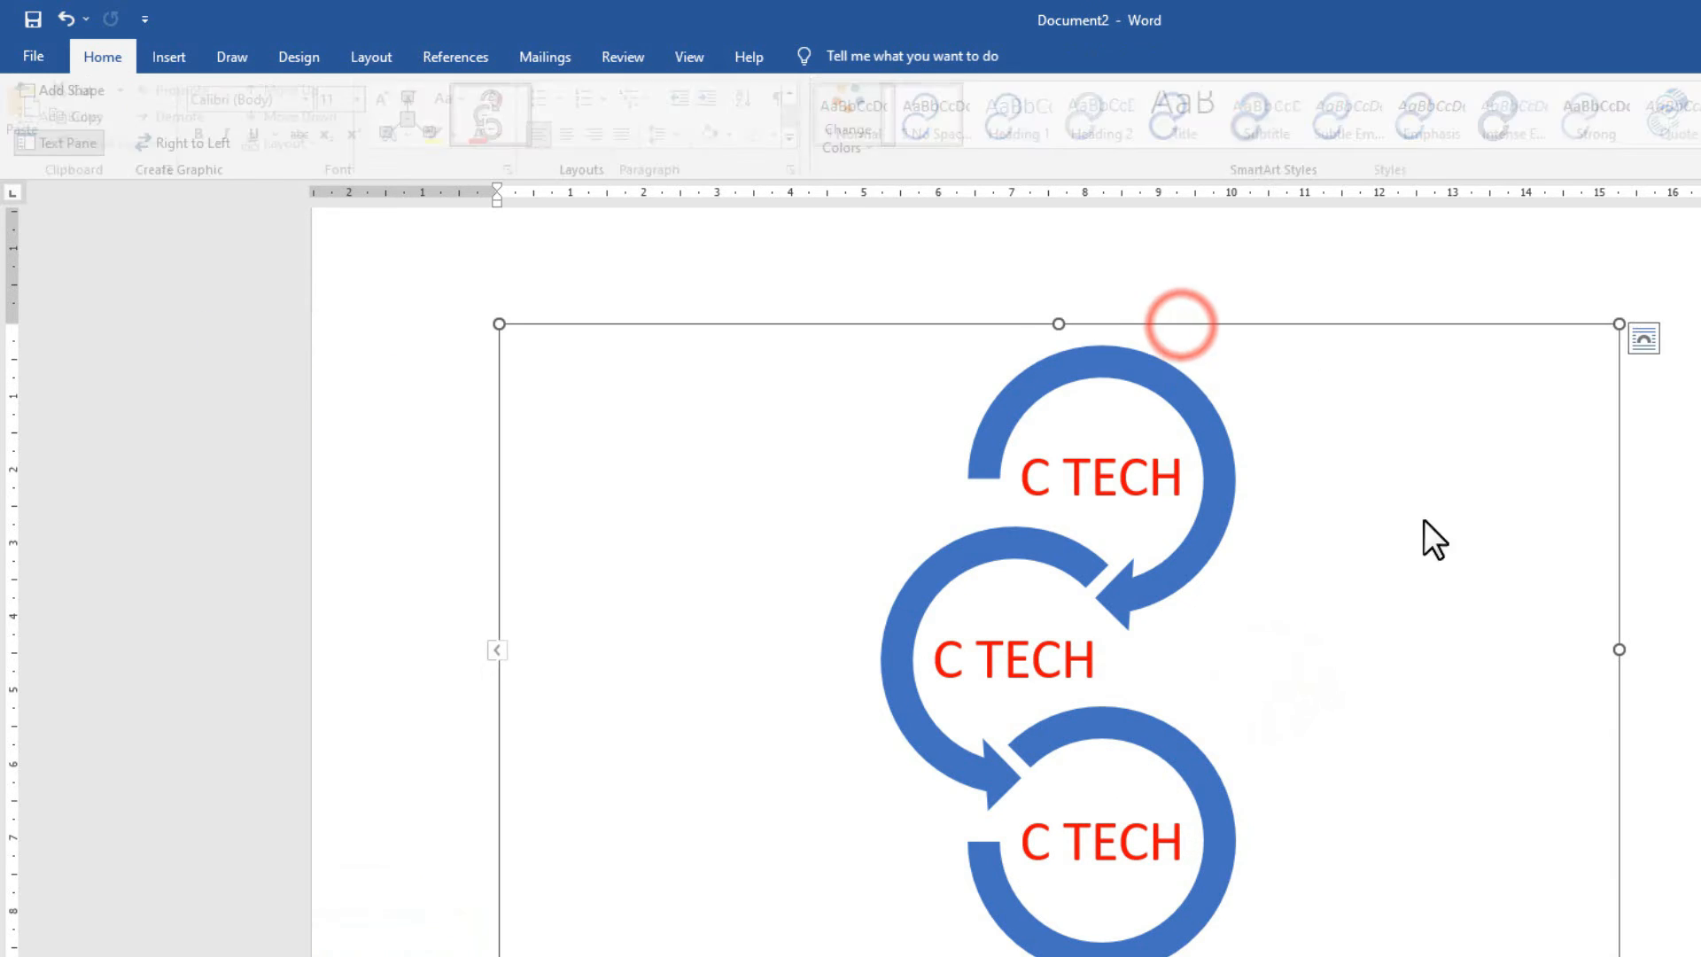
Shrink the C TECH diagram and set its text wrapping to In Front of Text.
left_click_drag(1618, 954, 757, 680)
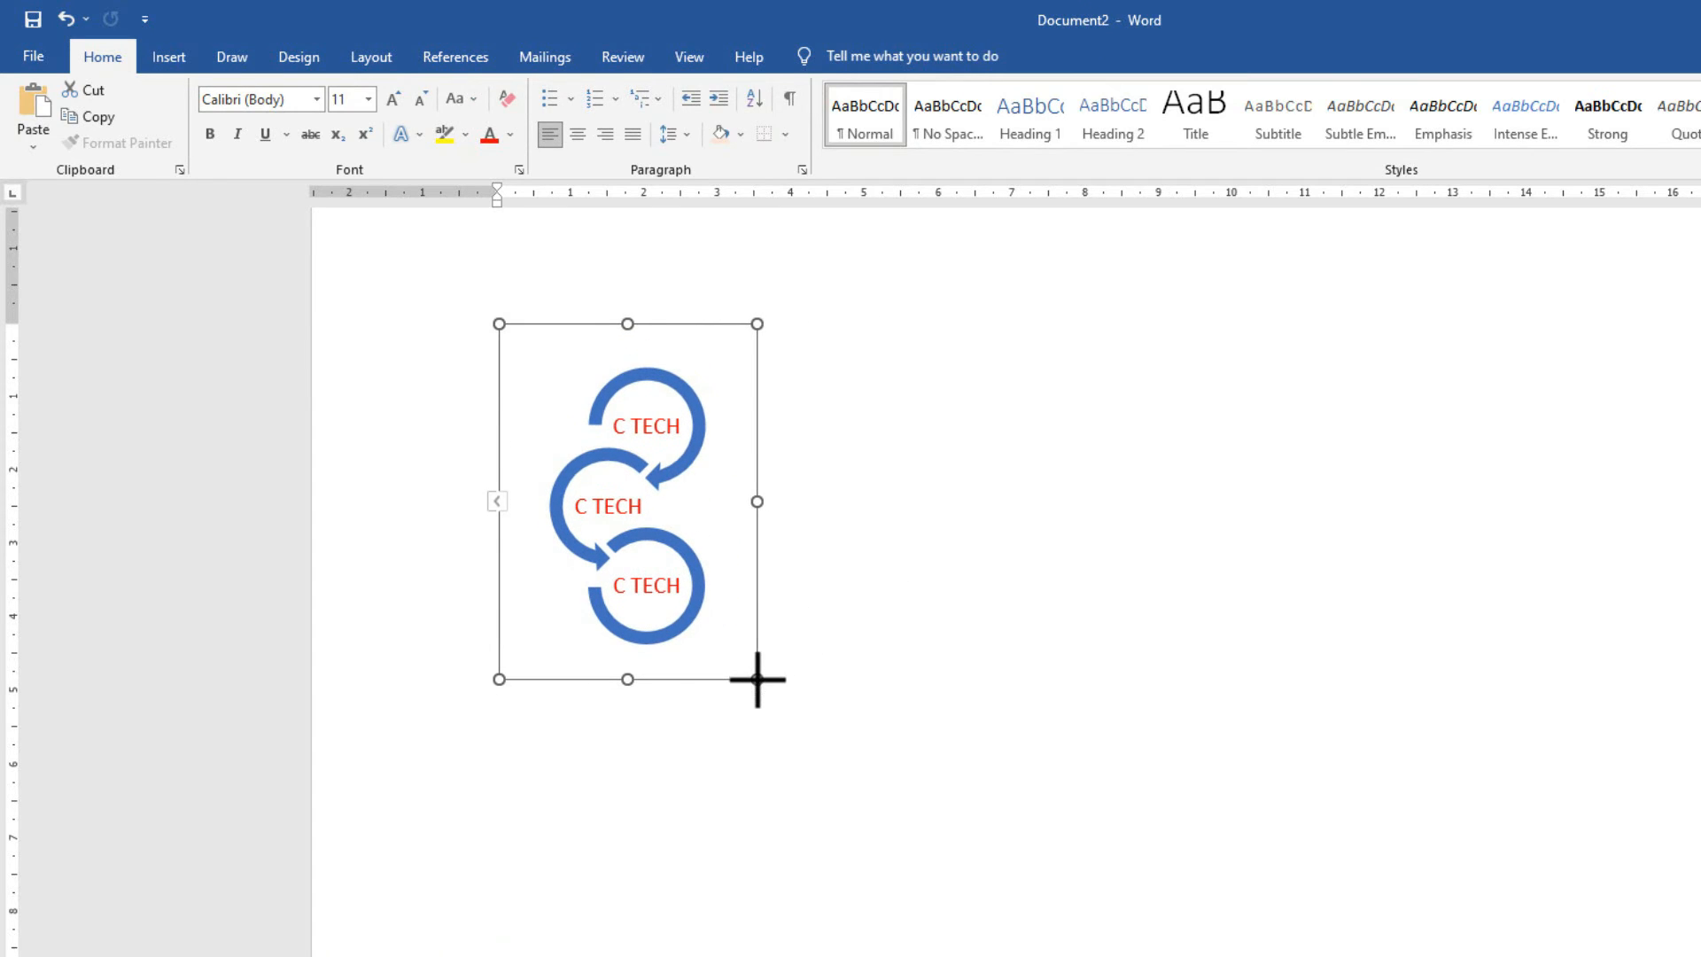
left_click(659, 322)
left_click_drag(660, 323, 1255, 349)
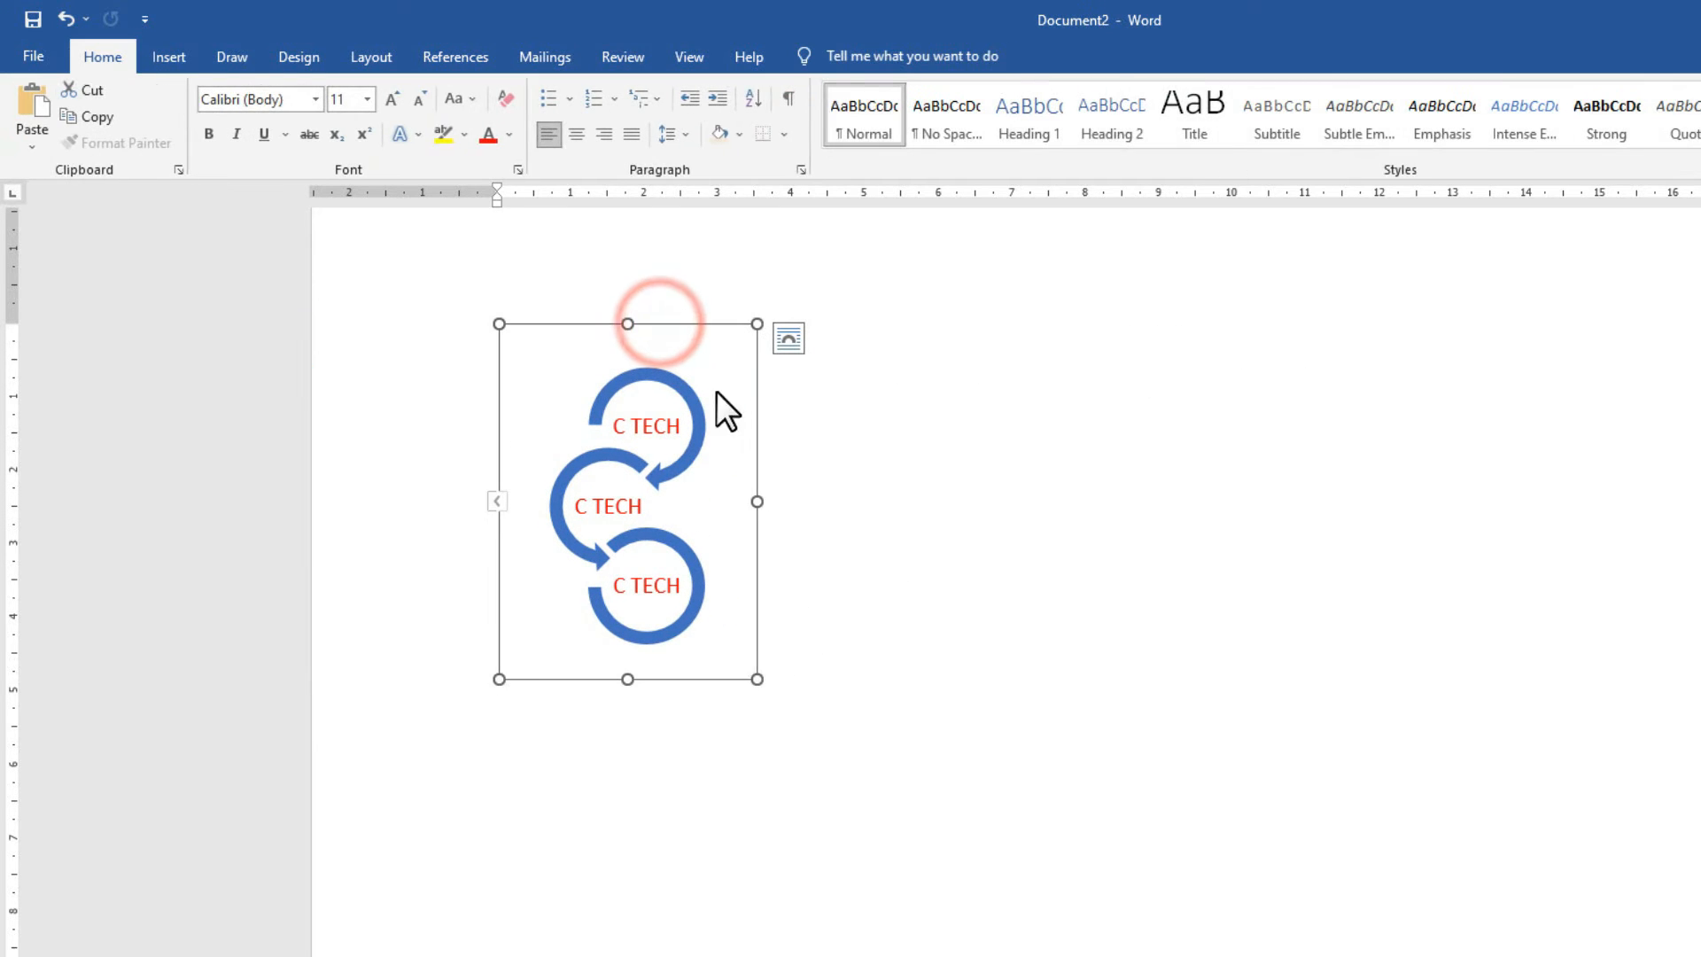
left_click_drag(701, 326, 659, 331)
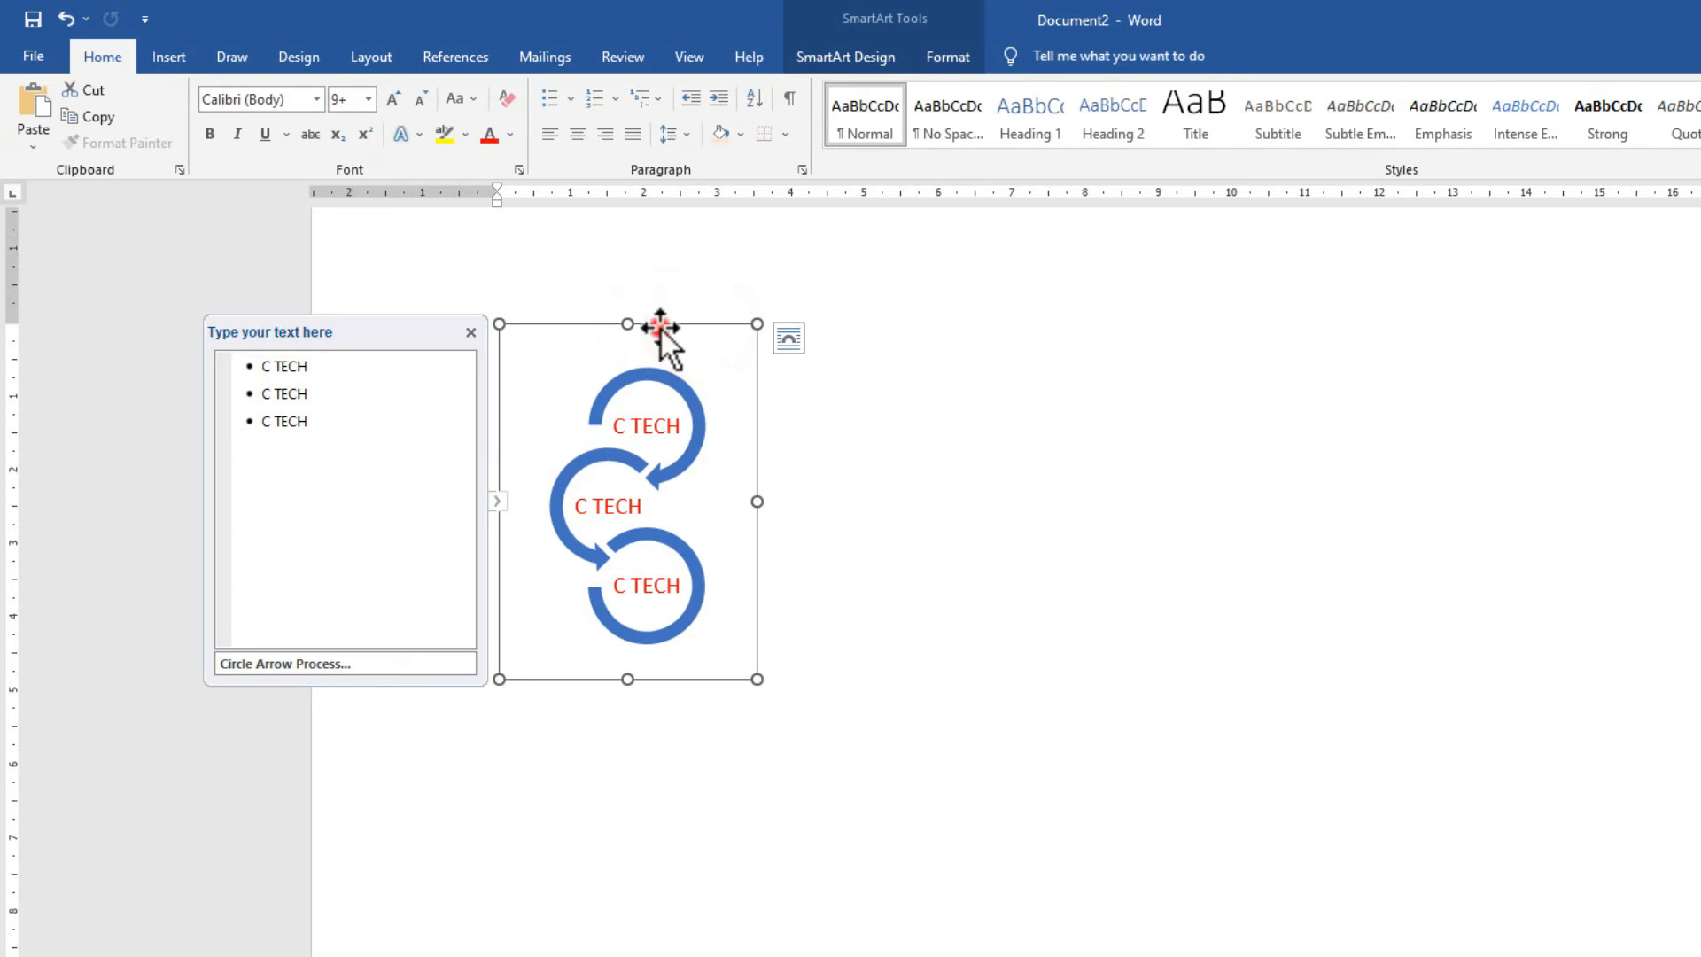
left_click(948, 55)
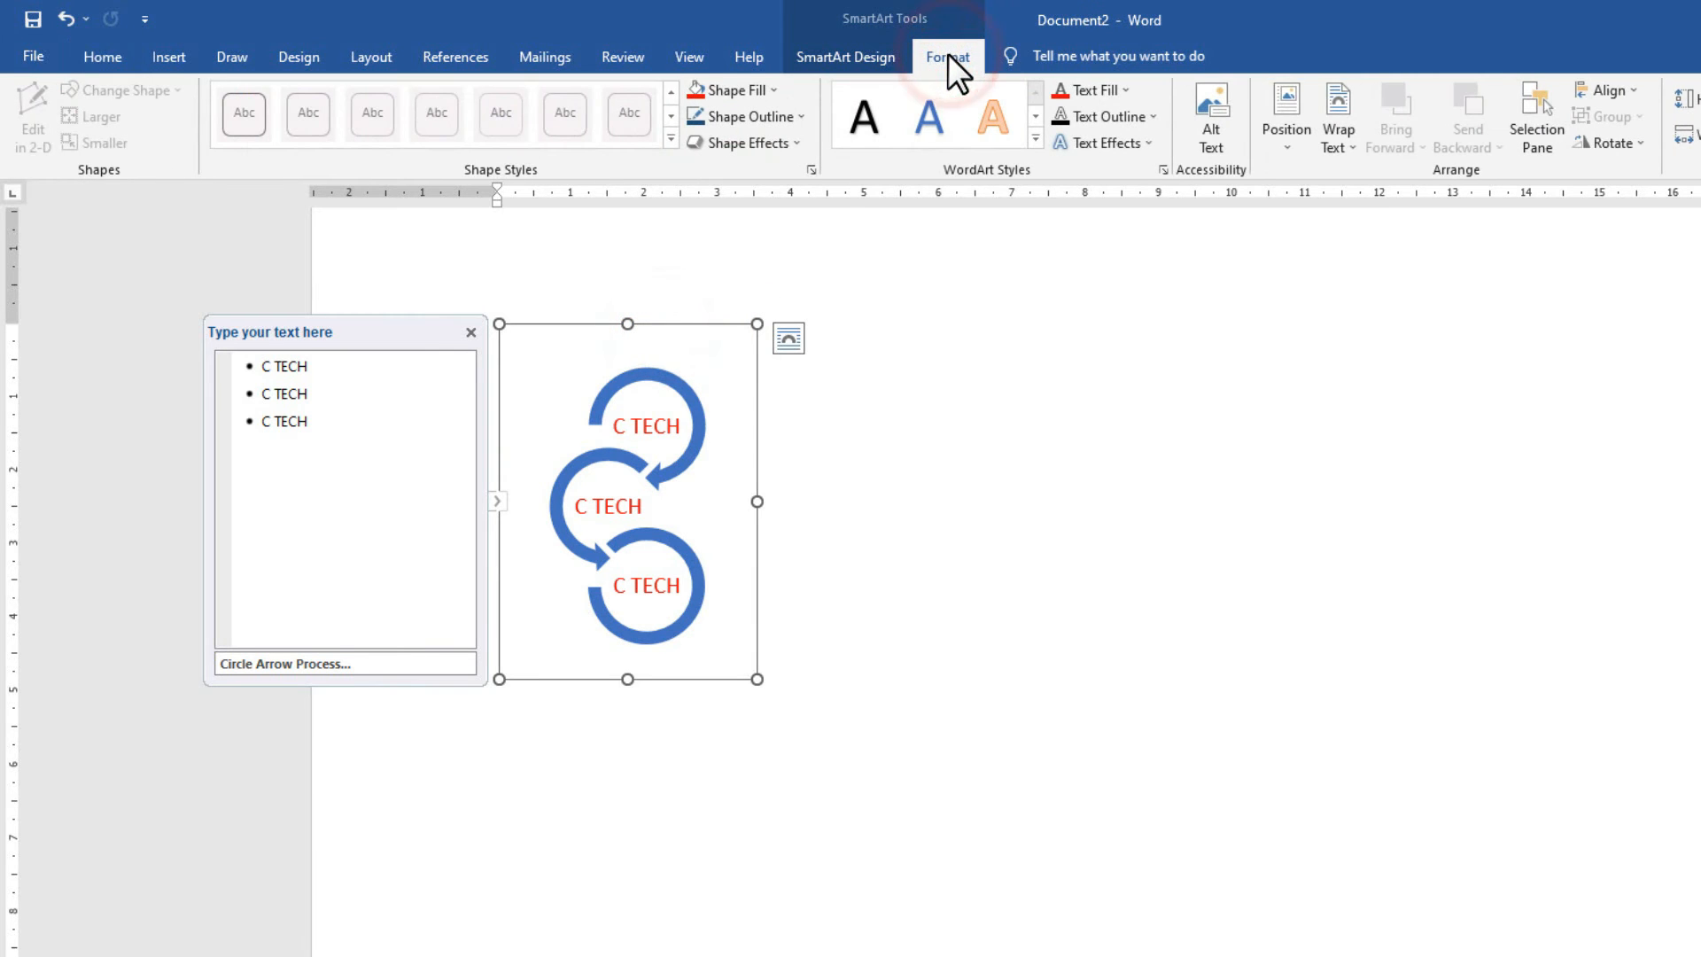
left_click(1331, 152)
left_click(1386, 342)
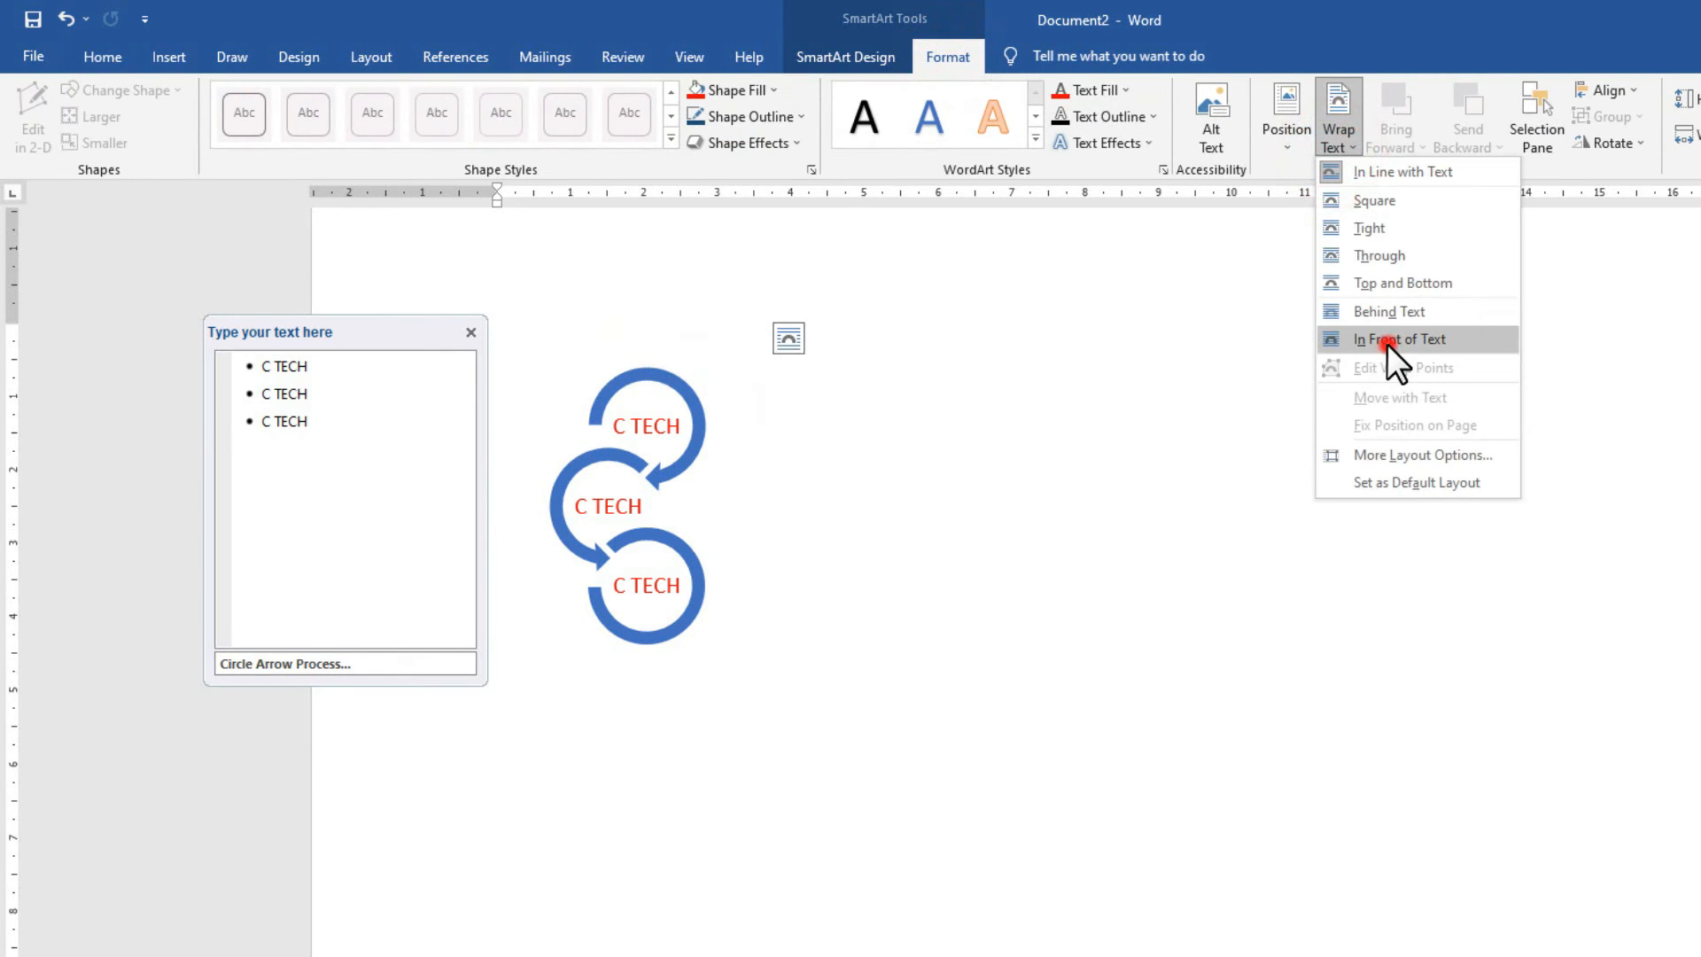
Move the diagram left toward the page centre and enlarge it from the corner.
left_click_drag(653, 323, 1181, 289)
left_click(986, 304)
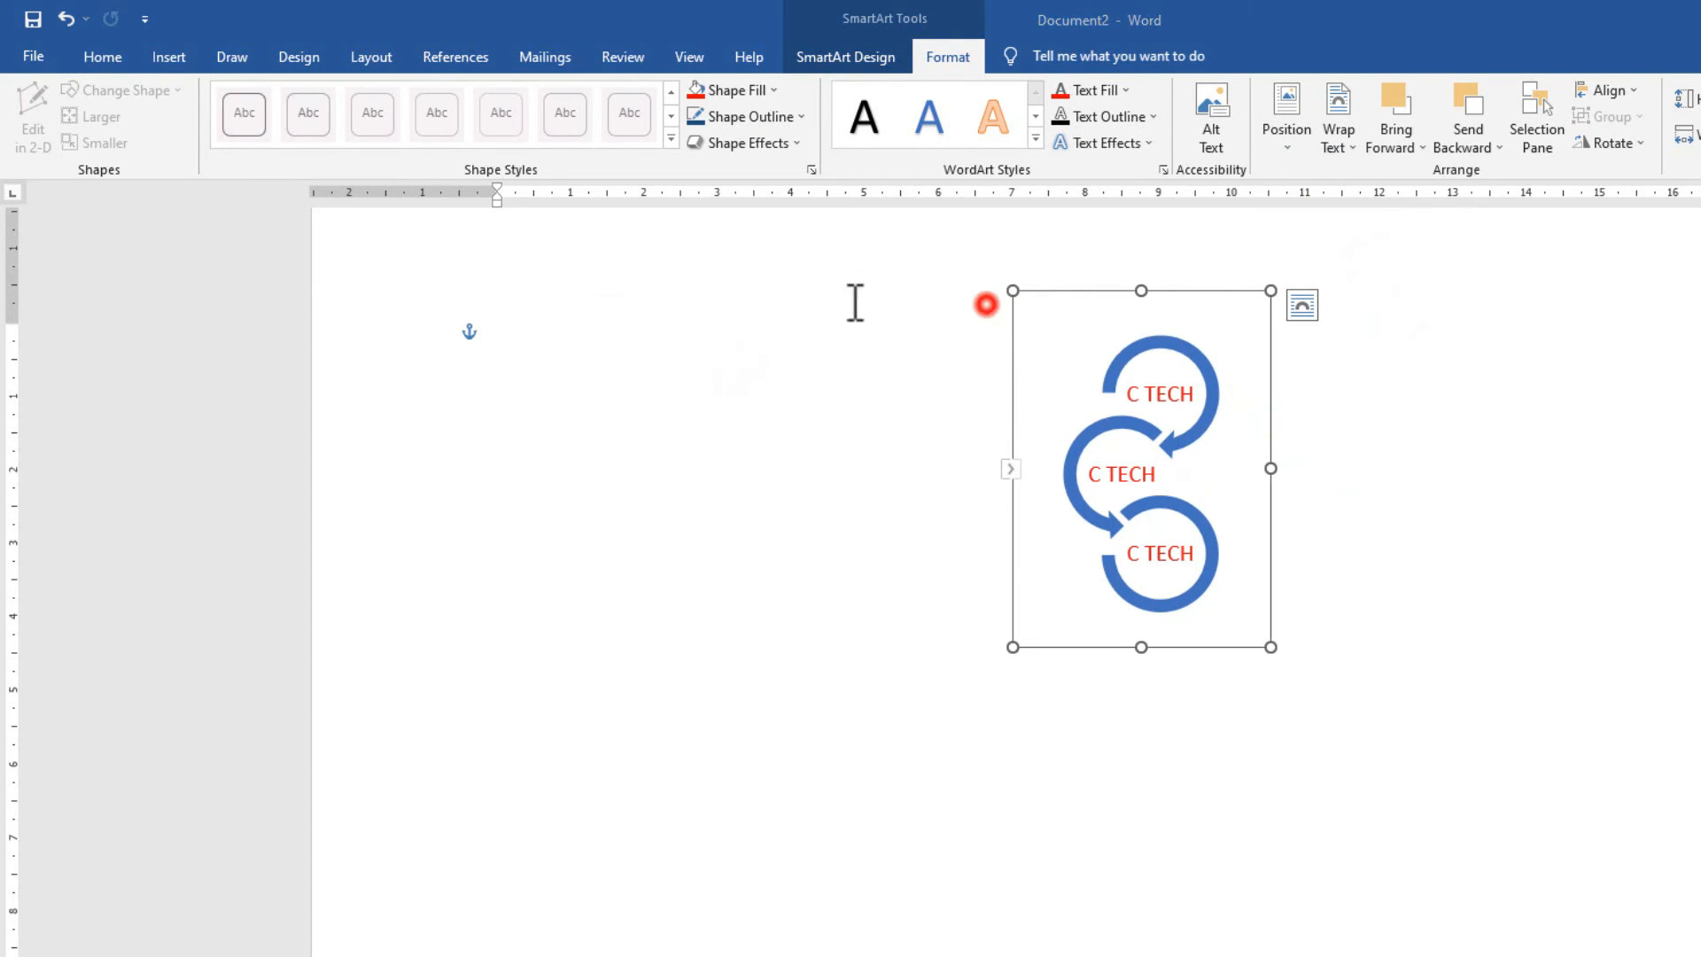
left_click(1194, 295)
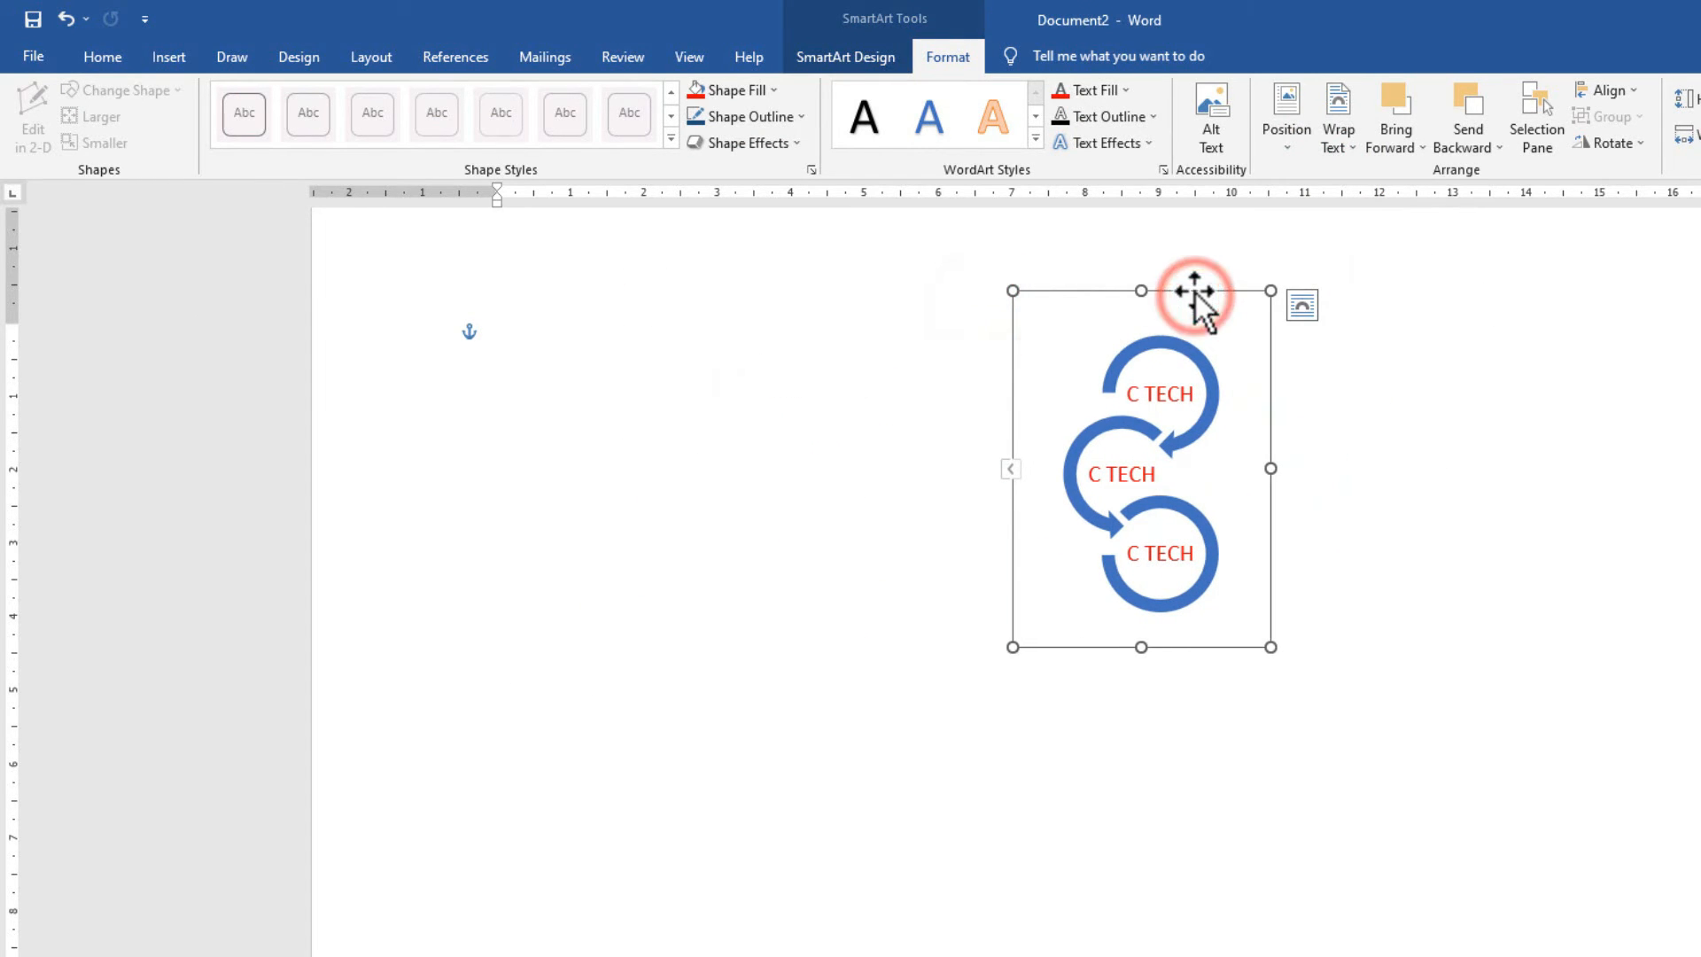
left_click_drag(1194, 294, 944, 294)
left_click_drag(1024, 648, 1214, 846)
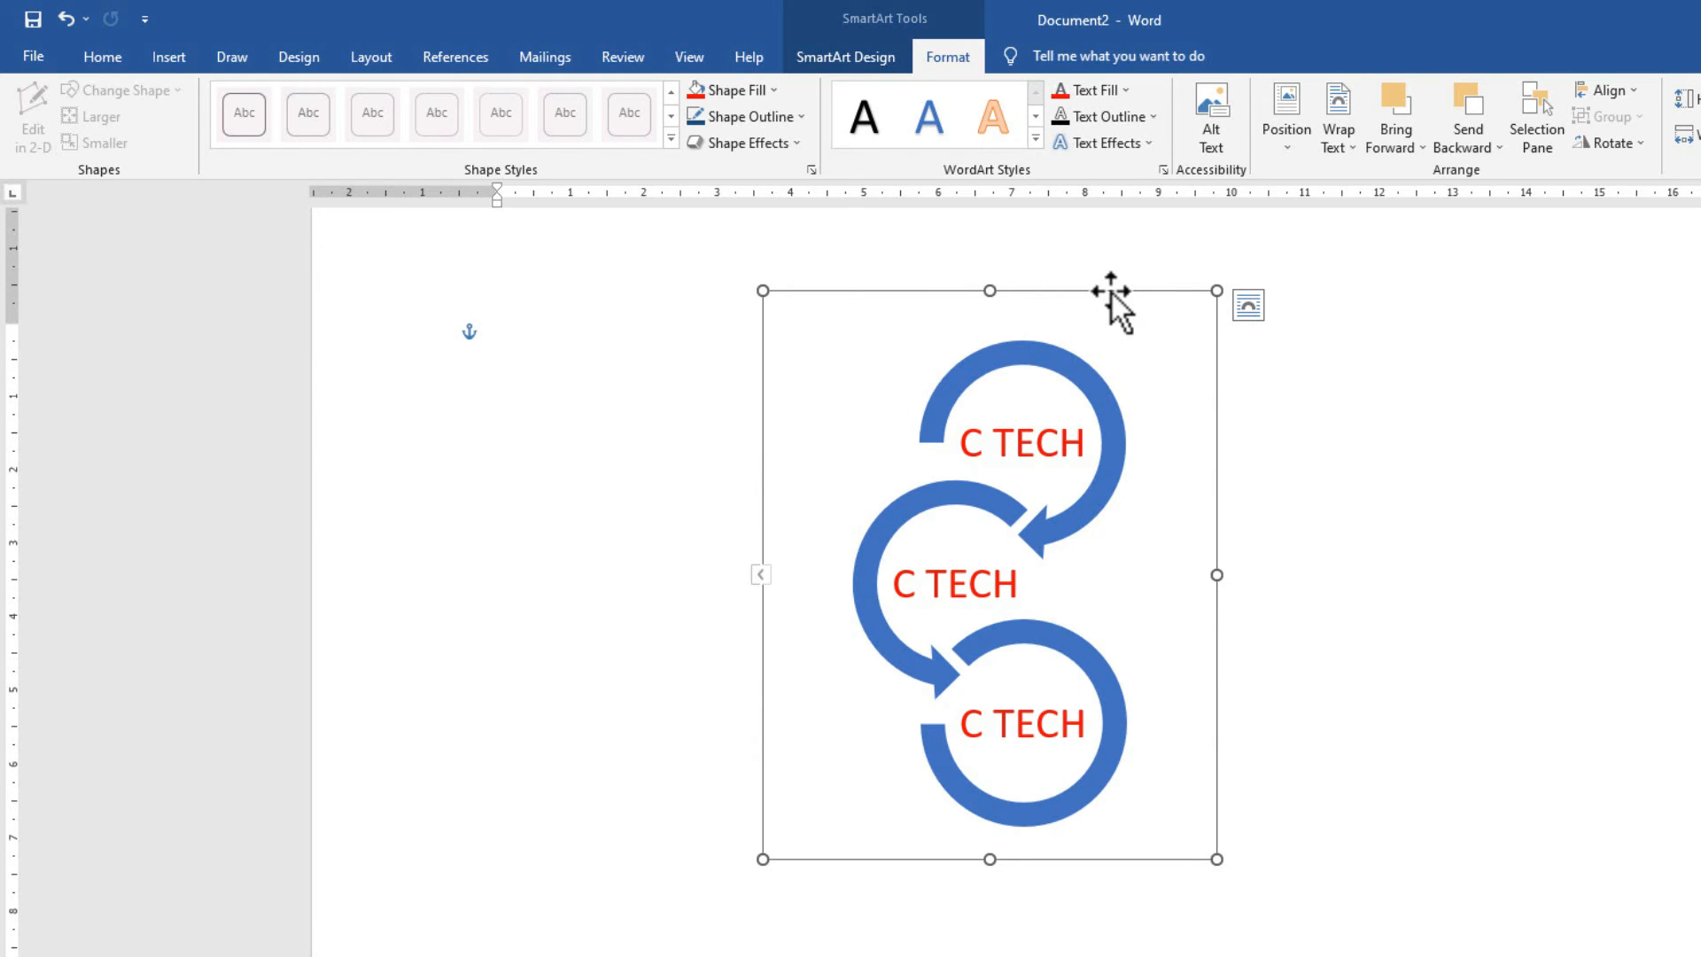
left_click(169, 62)
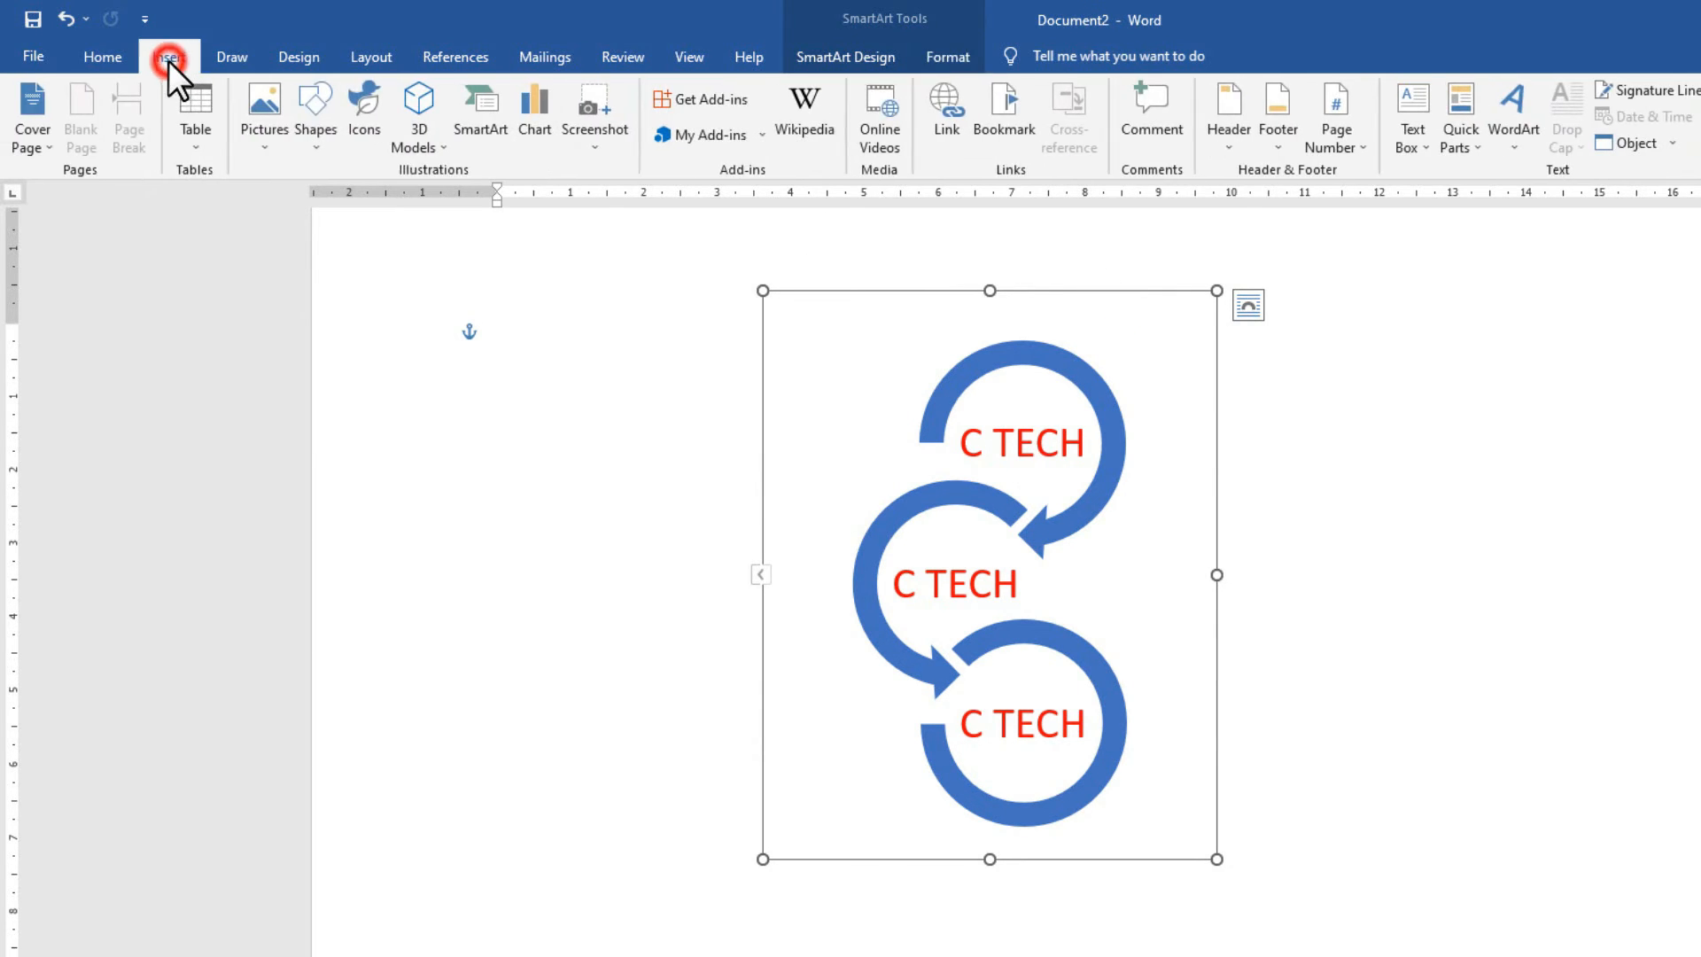
Browse the SmartArt layout list and cancel without inserting a graphic.
left_click(481, 133)
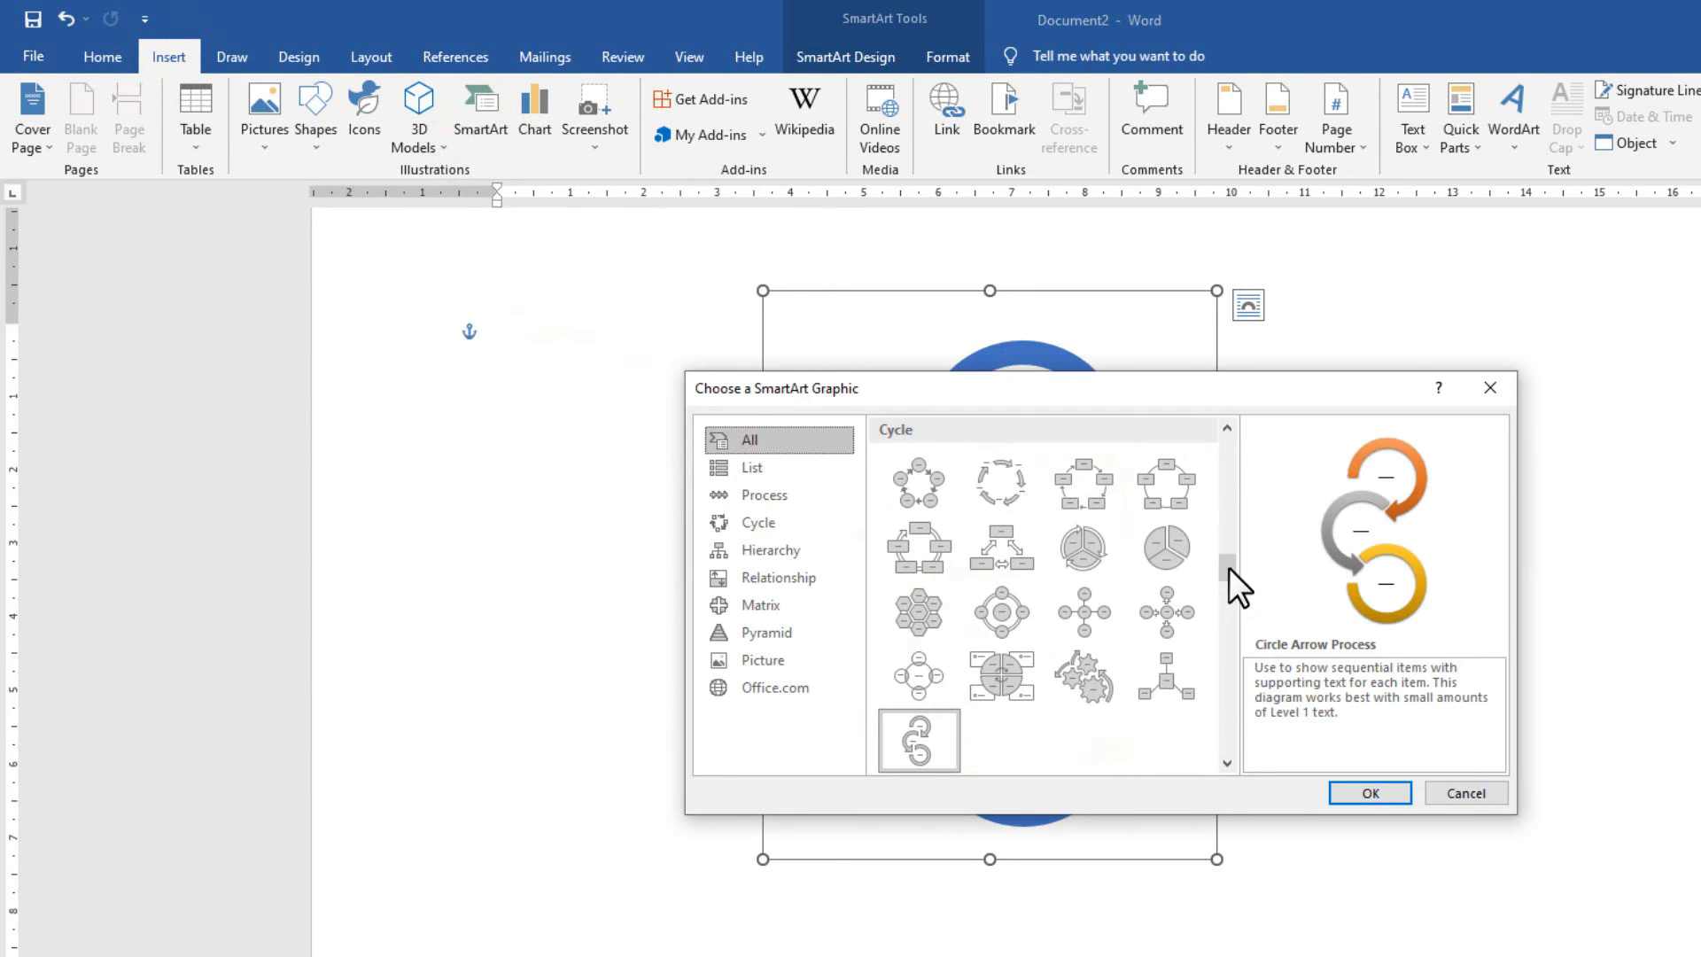
left_click_drag(1230, 567, 1226, 668)
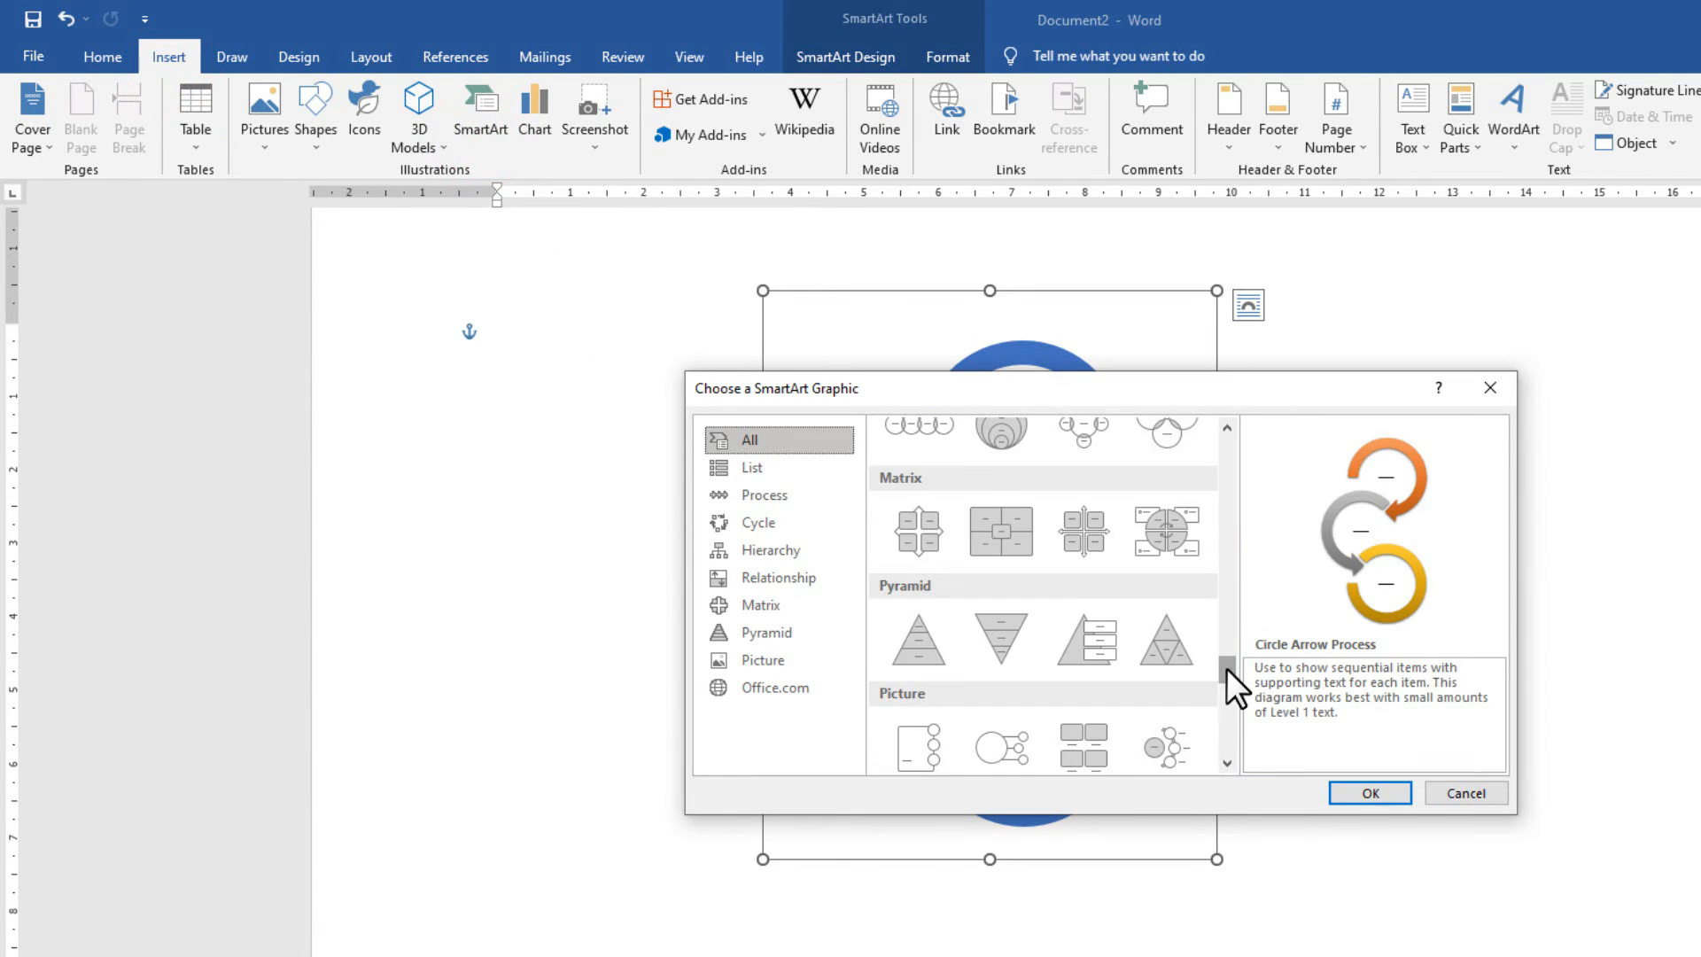
left_click(1453, 793)
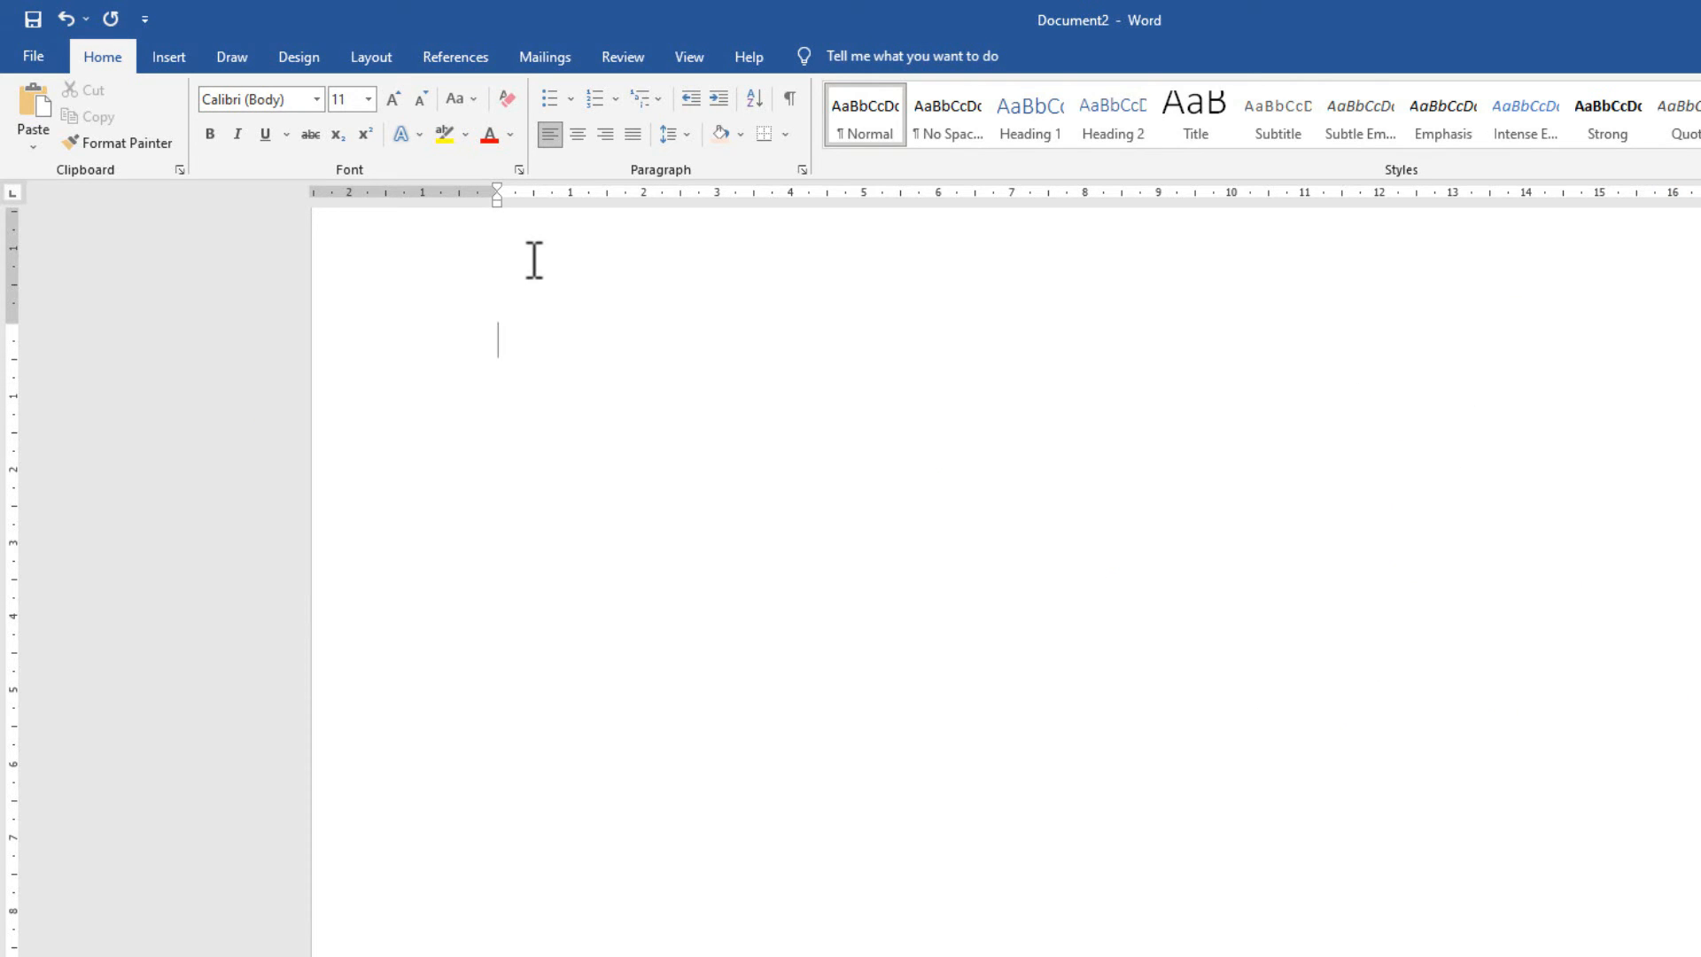
Switch to the Design tab to reach the Watermark options.
left_click(284, 66)
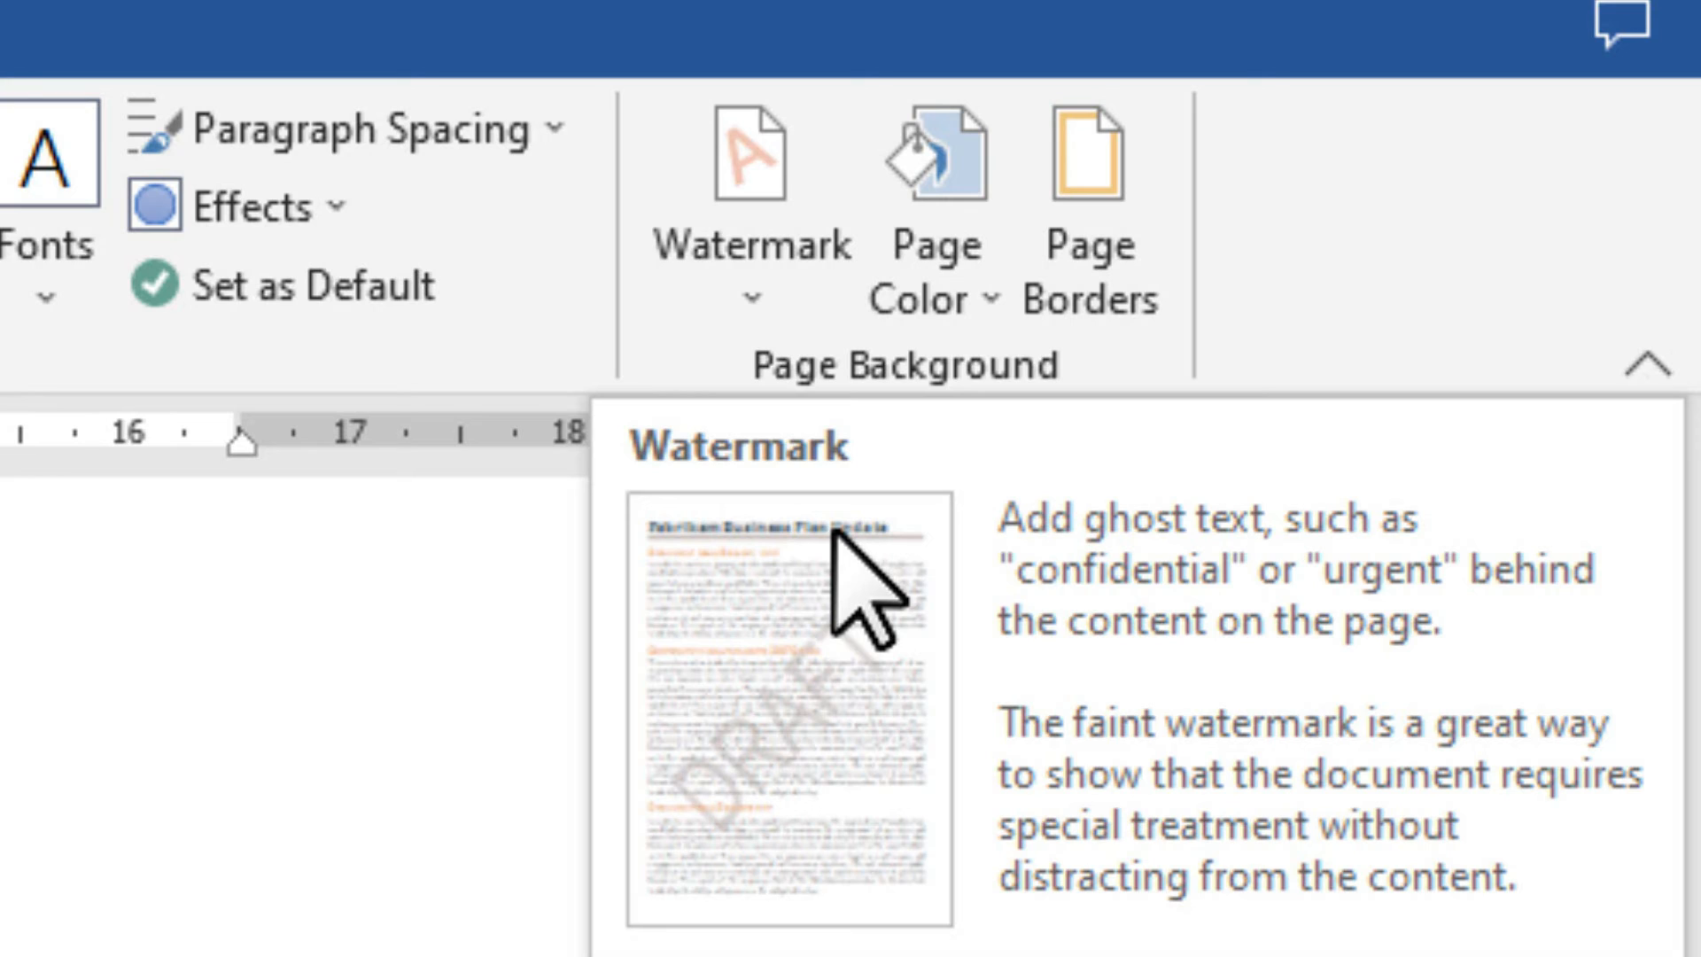
Apply the DO NOT COPY 2 watermark, then replace it with diagonal DO NOT COPY 1.
left_click(757, 673)
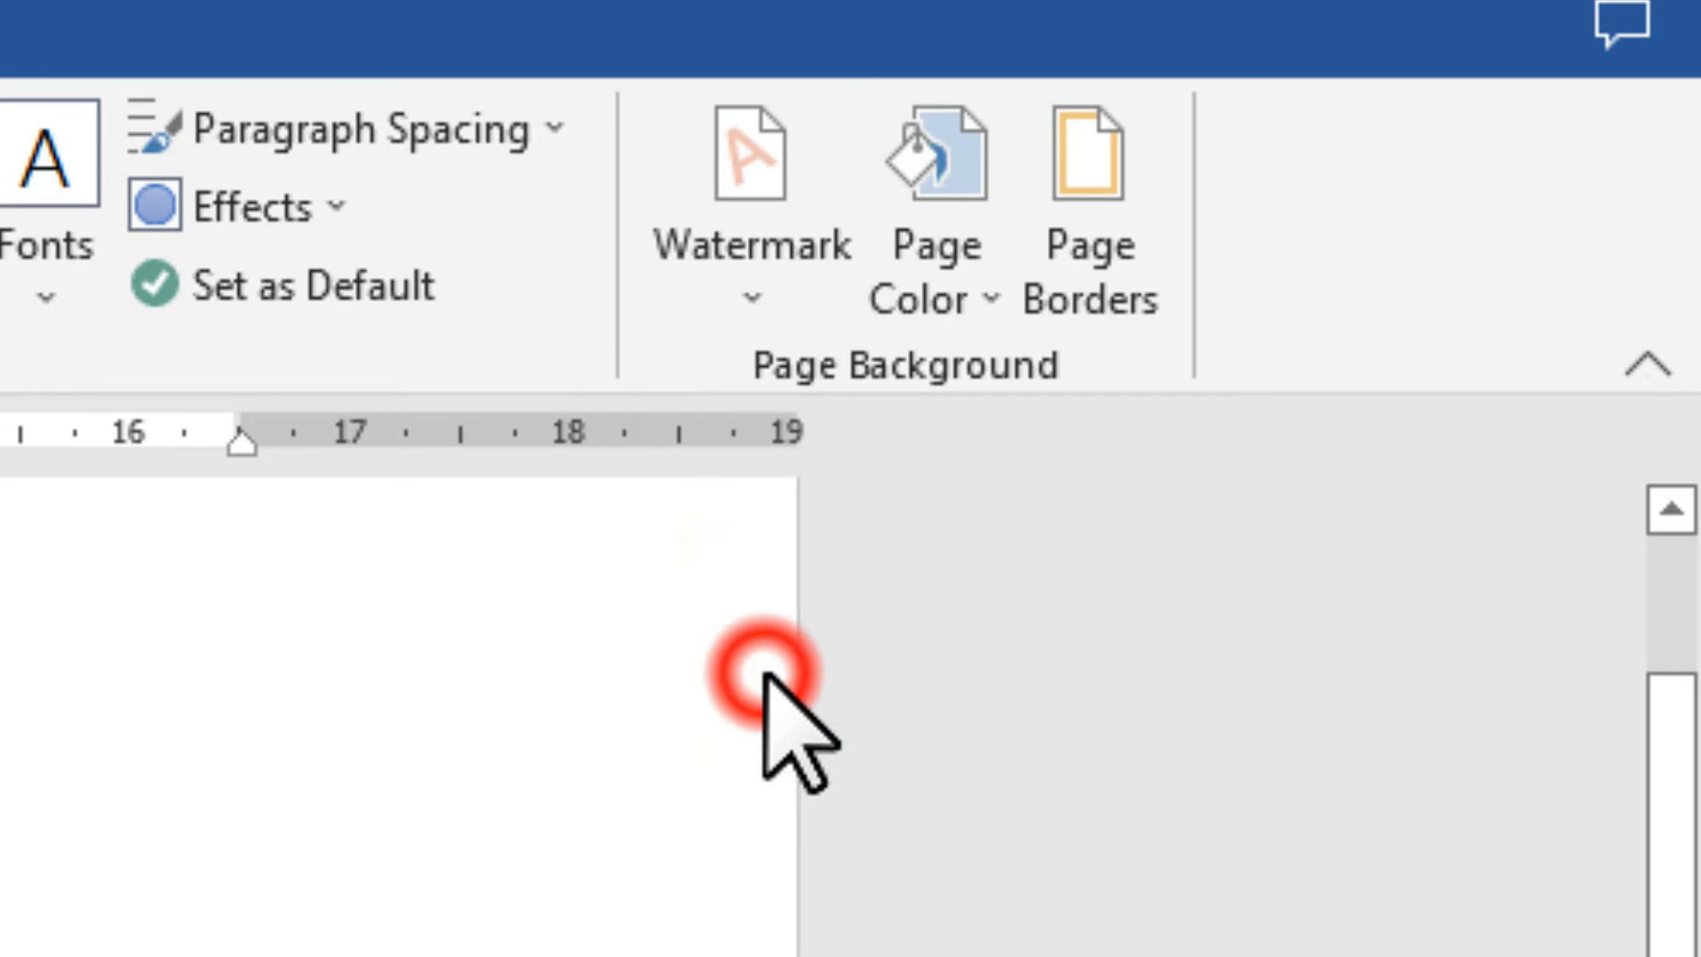
left_click(732, 292)
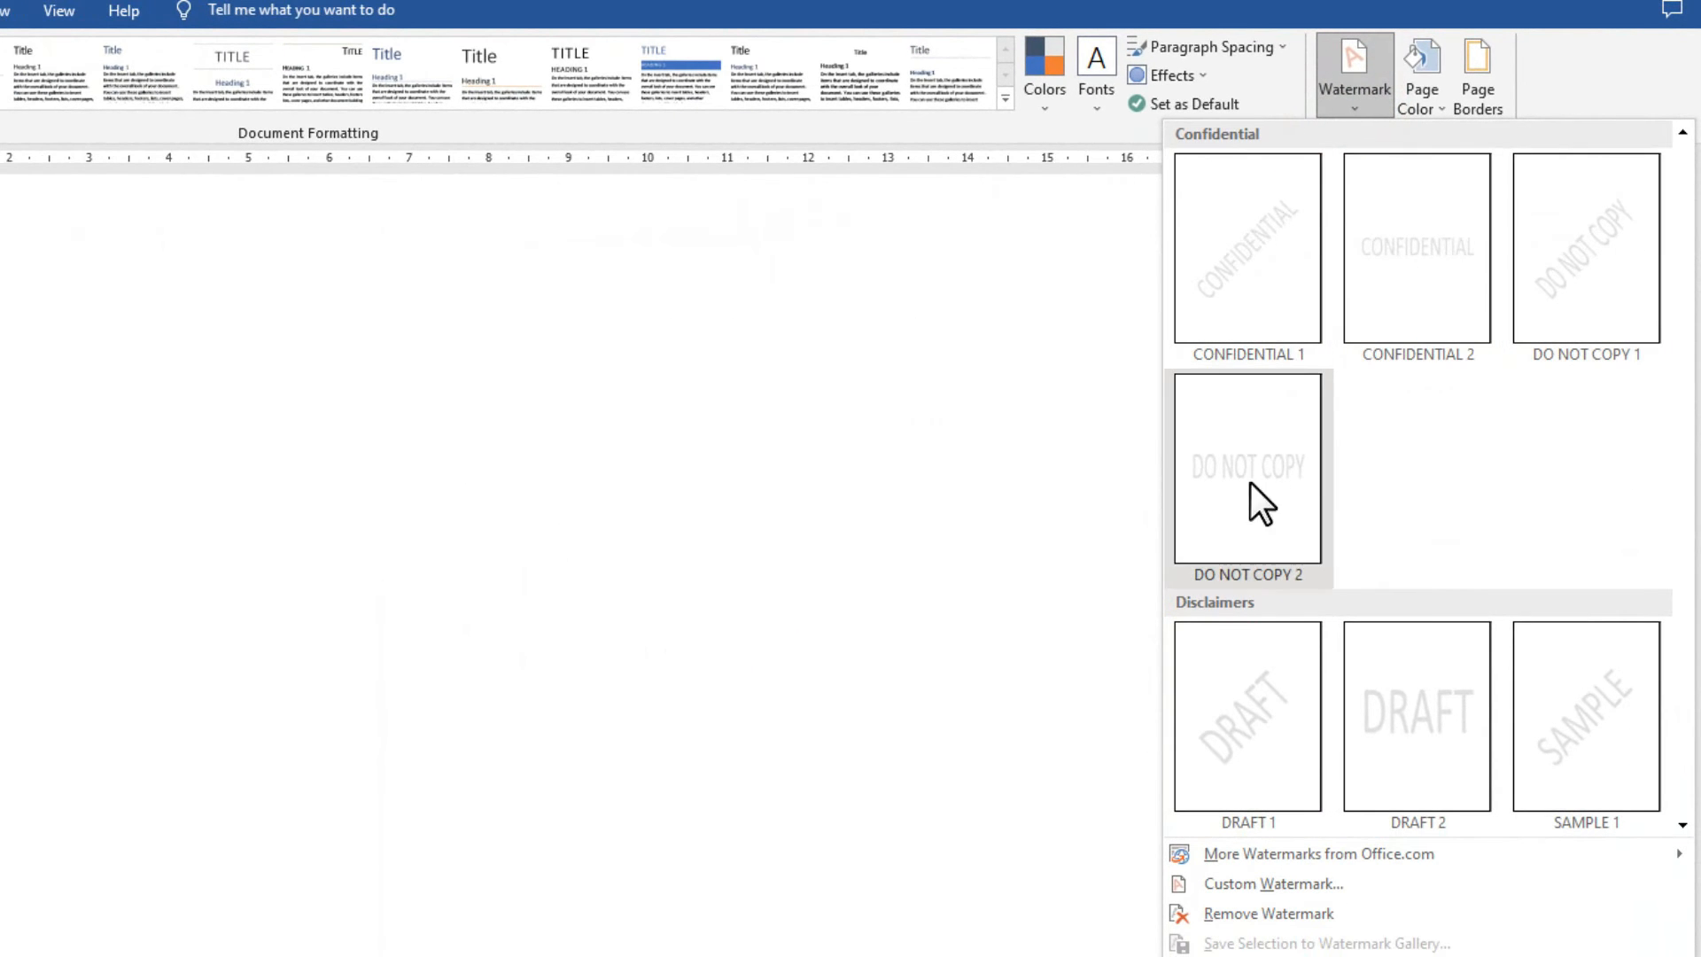
left_click(1240, 510)
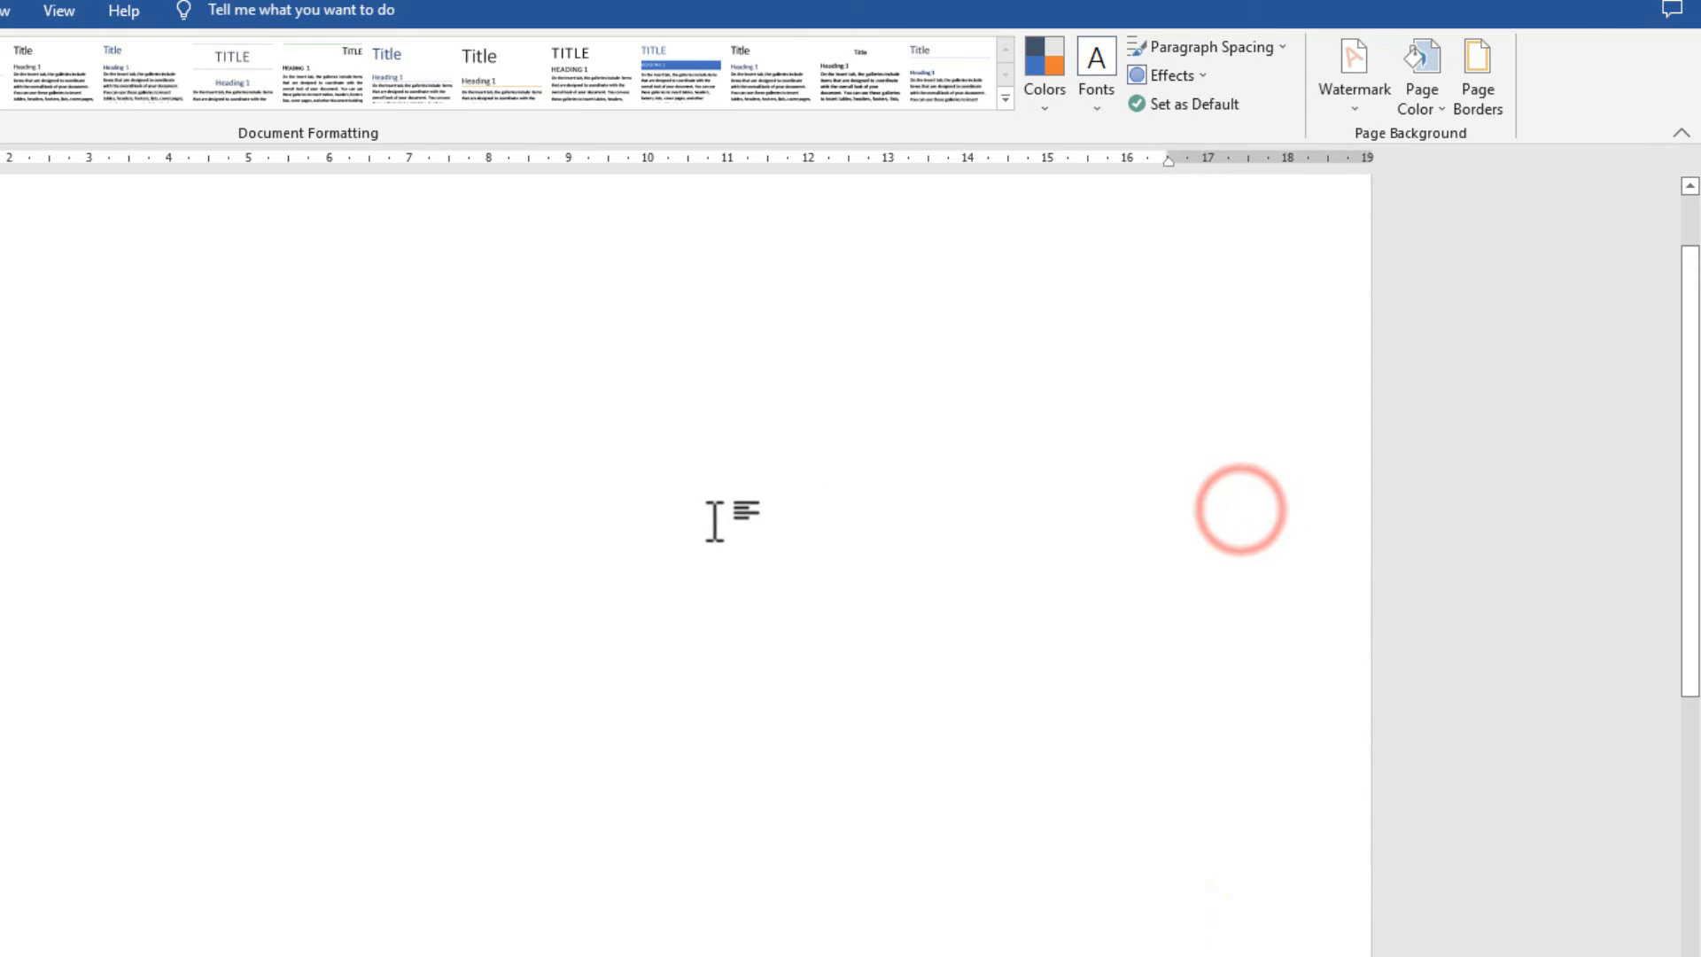
left_click(1350, 104)
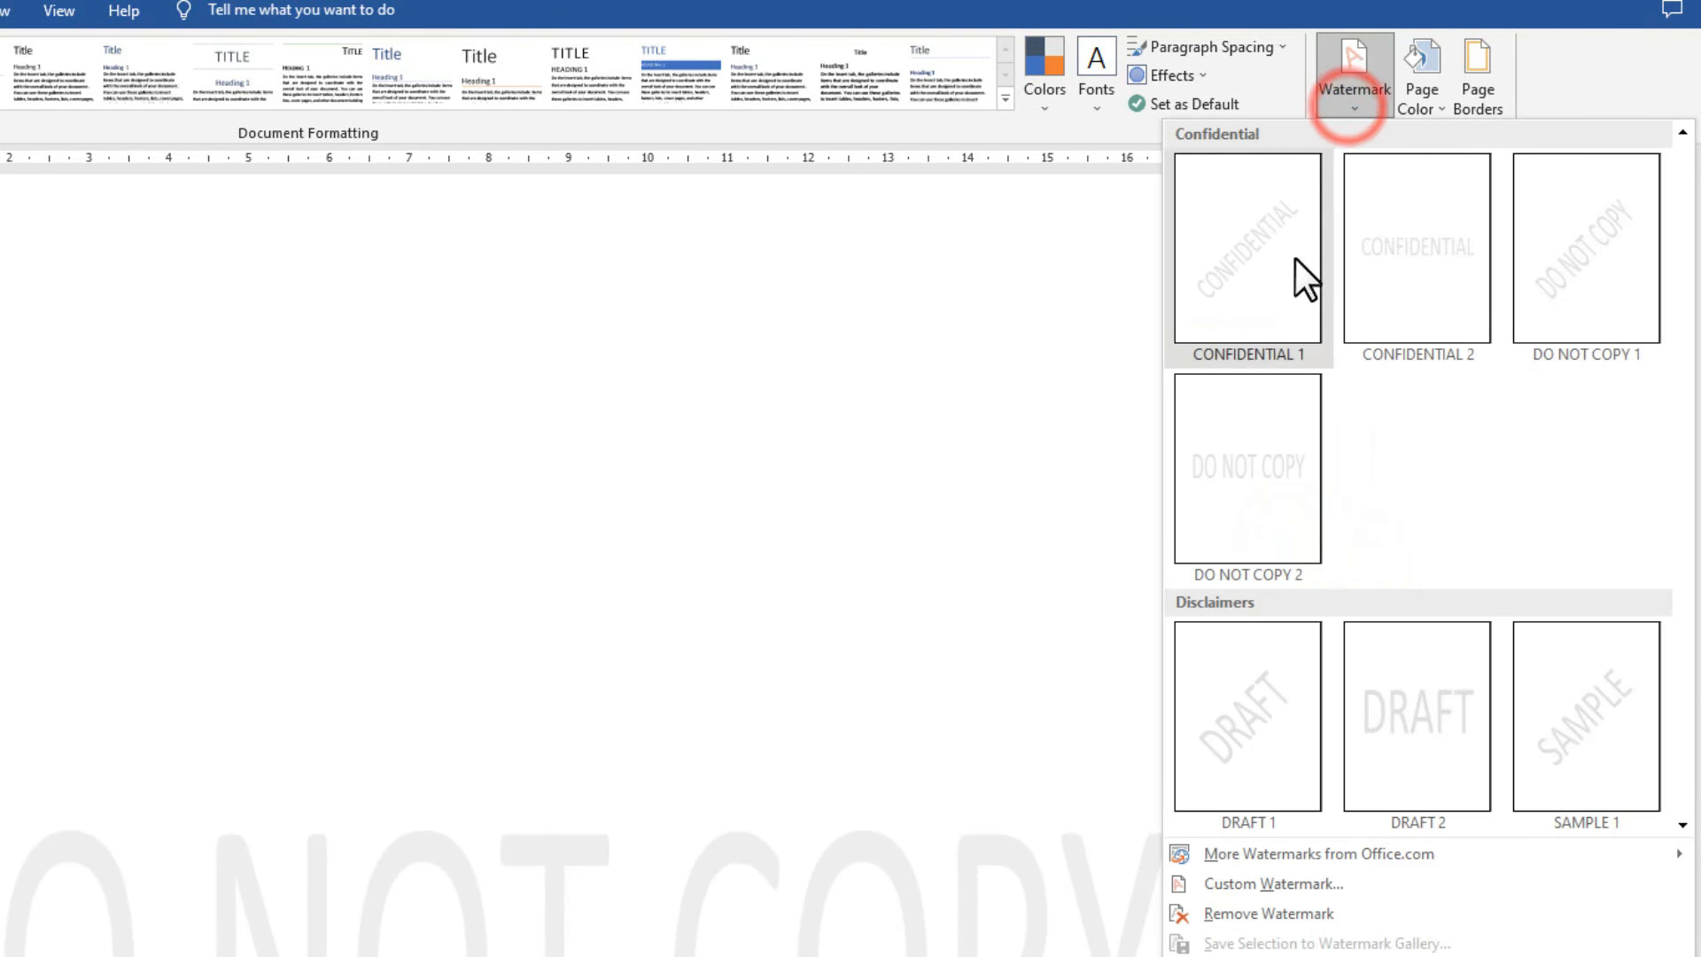
left_click(1592, 279)
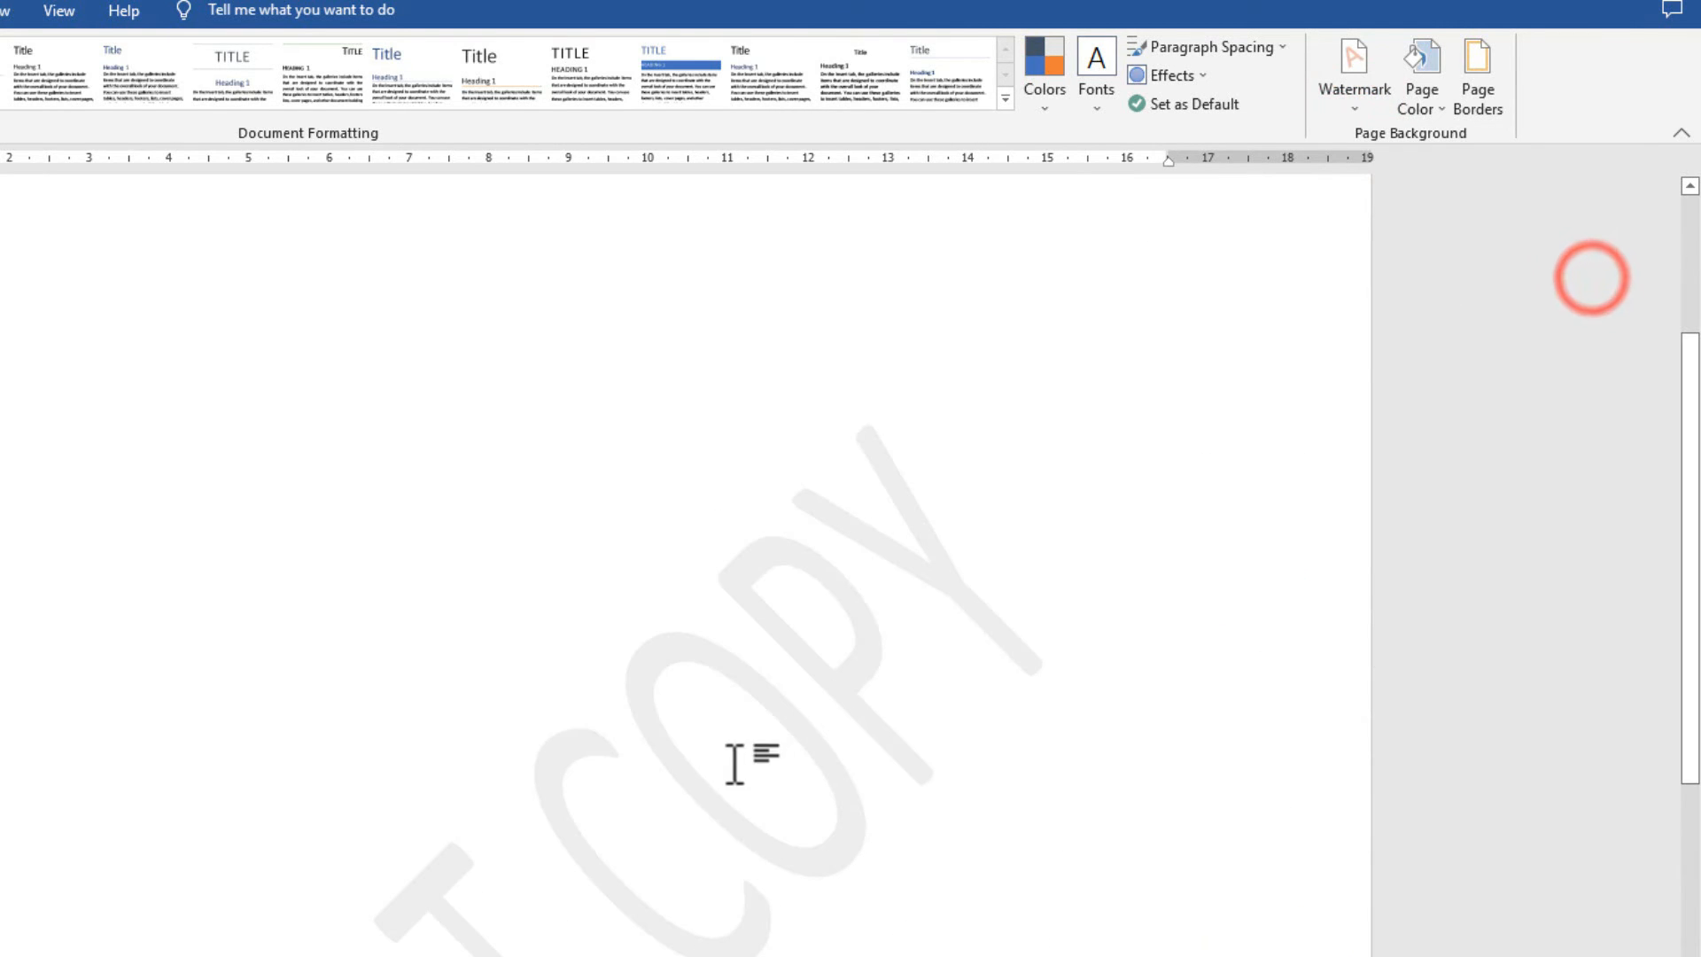
scroll(795, 585, "down", 3)
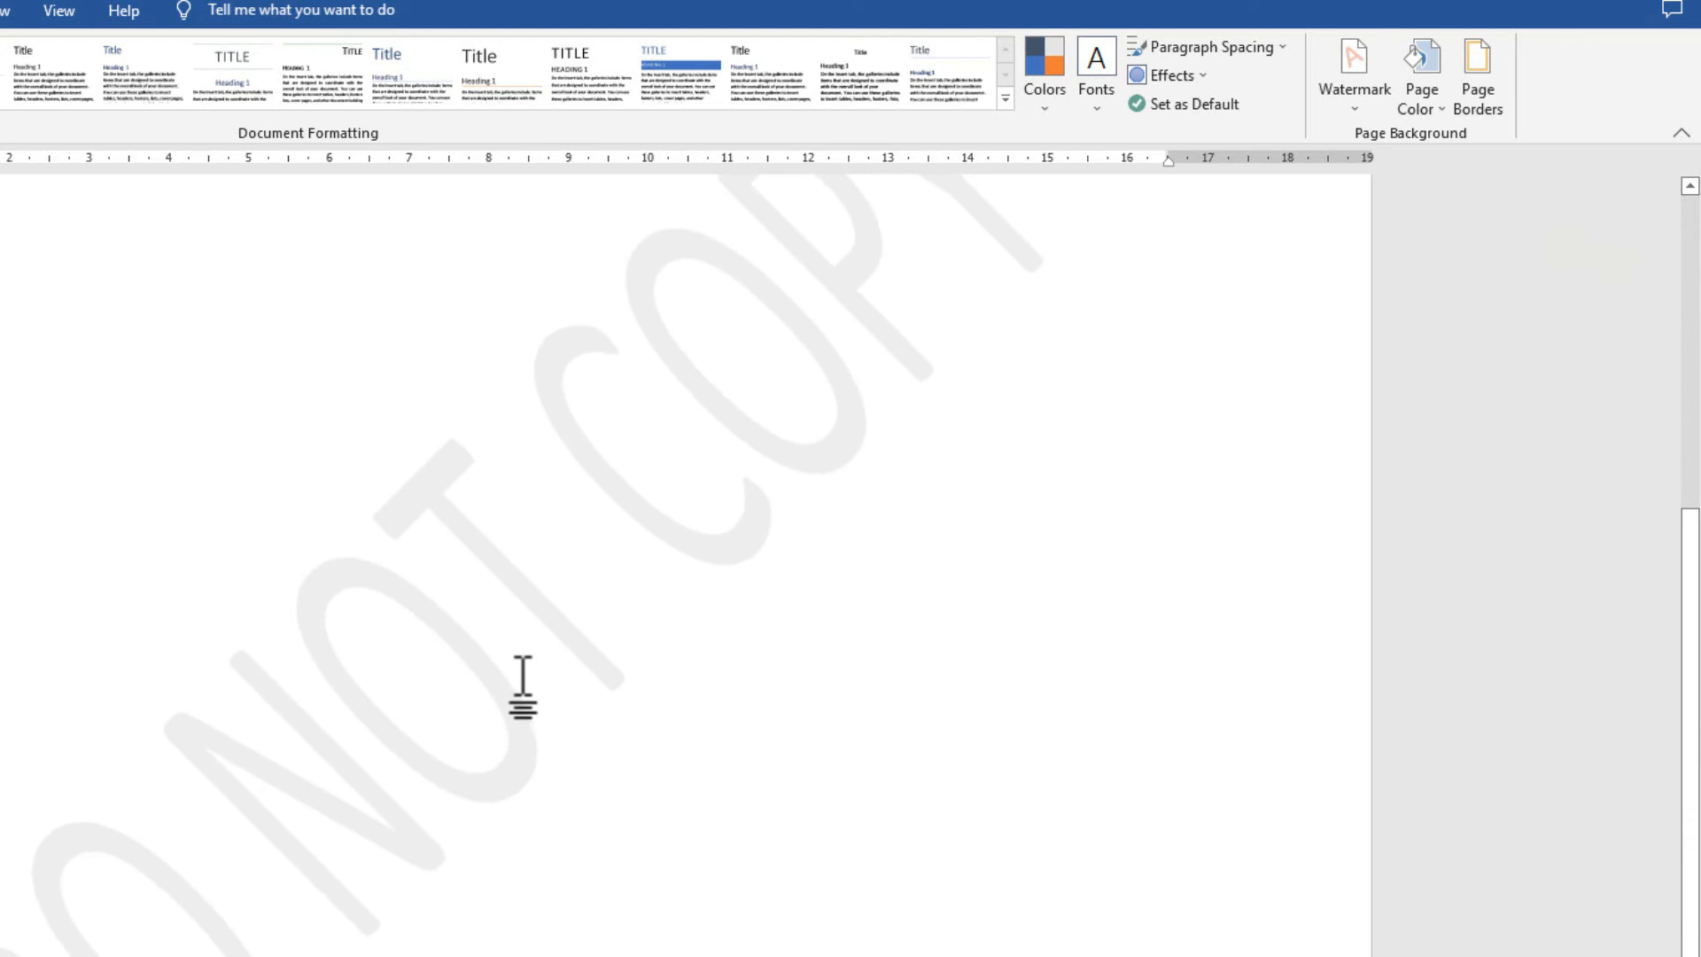
scroll(534, 593, "down", 4)
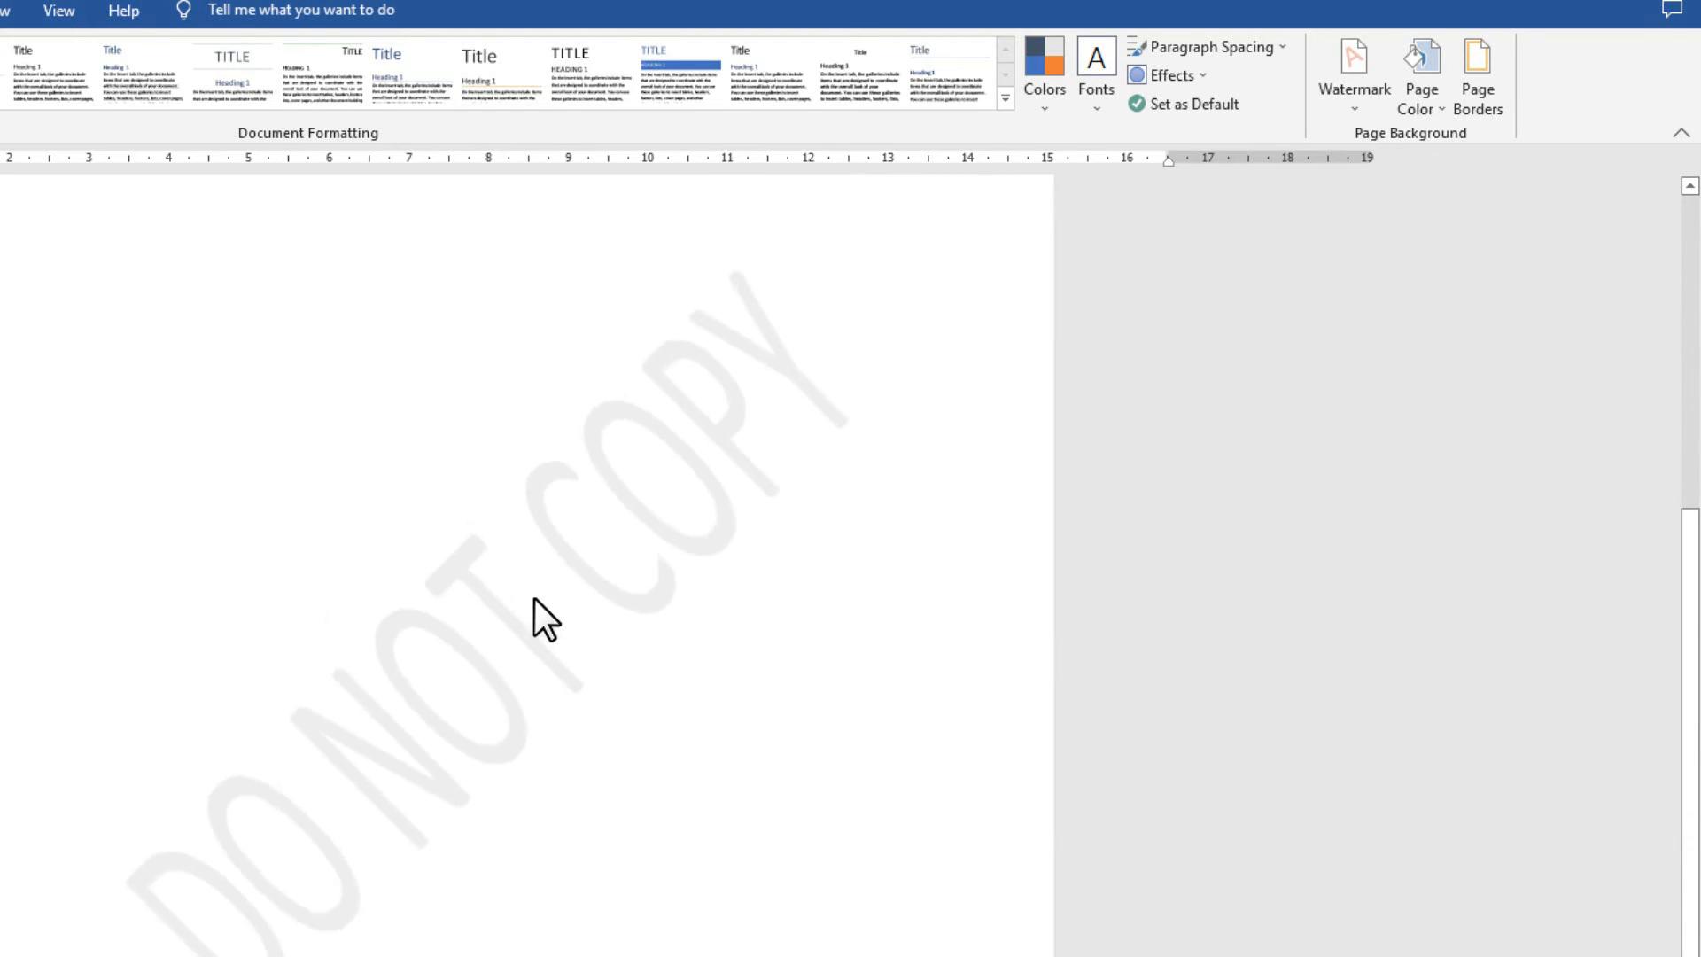
left_click(1348, 115)
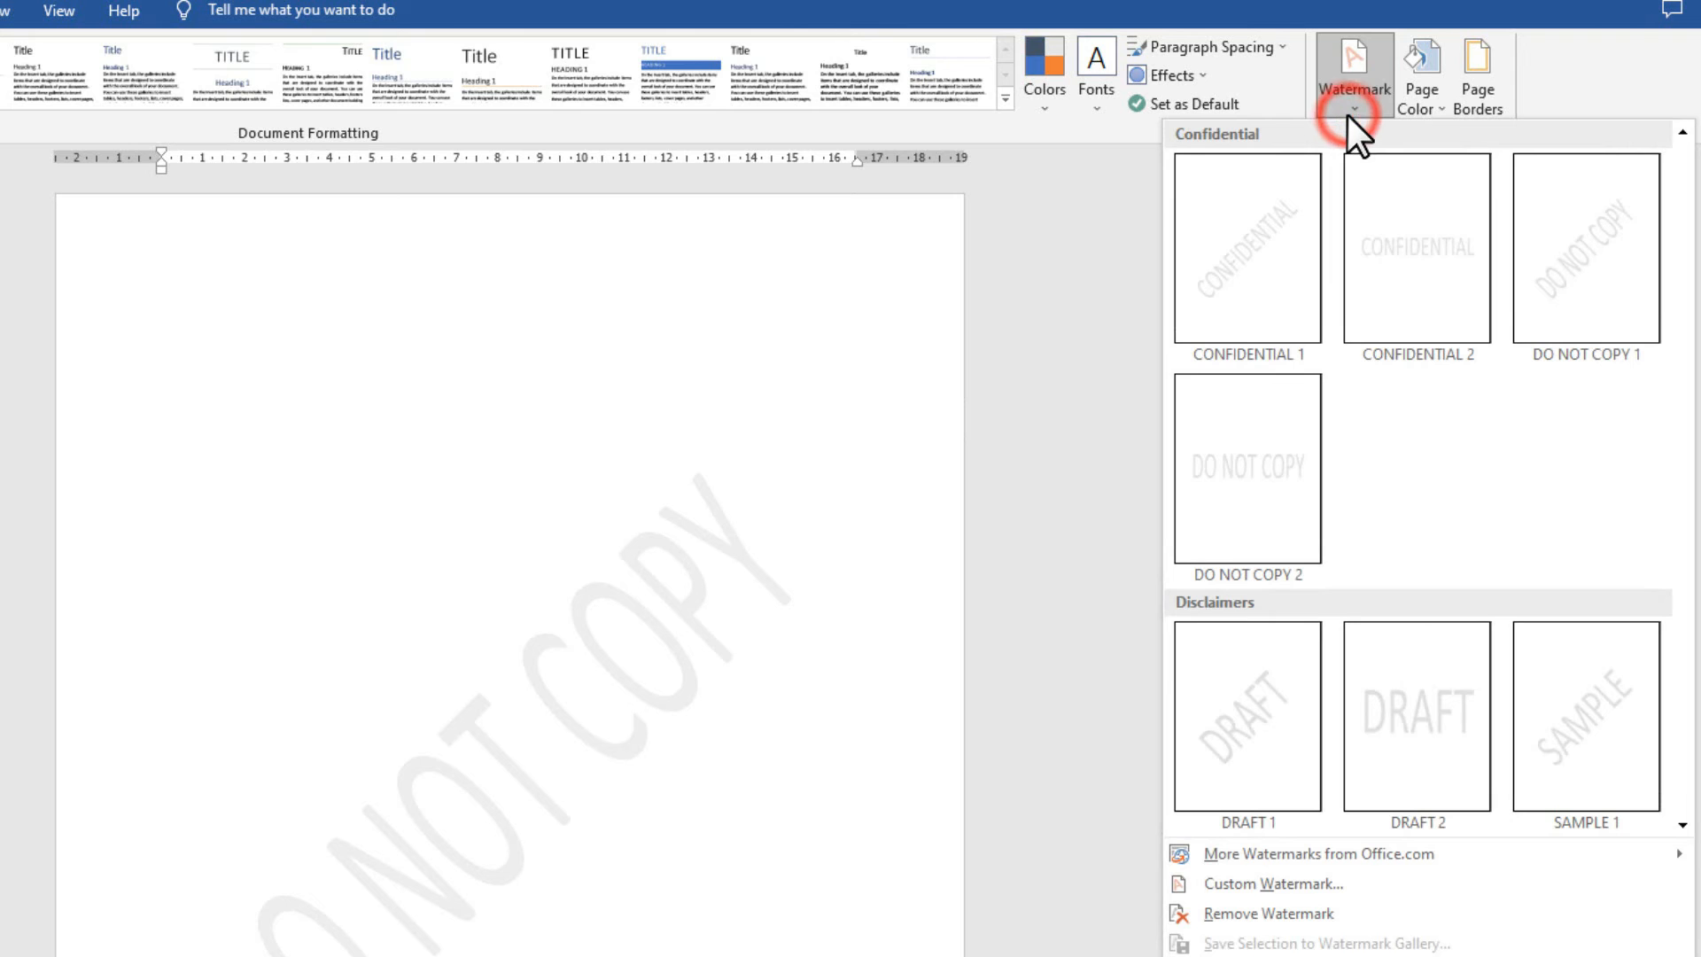
In the custom Printed Watermark settings, change the watermark text to C TECH.
left_click(1251, 884)
left_click_drag(479, 399, 28, 297)
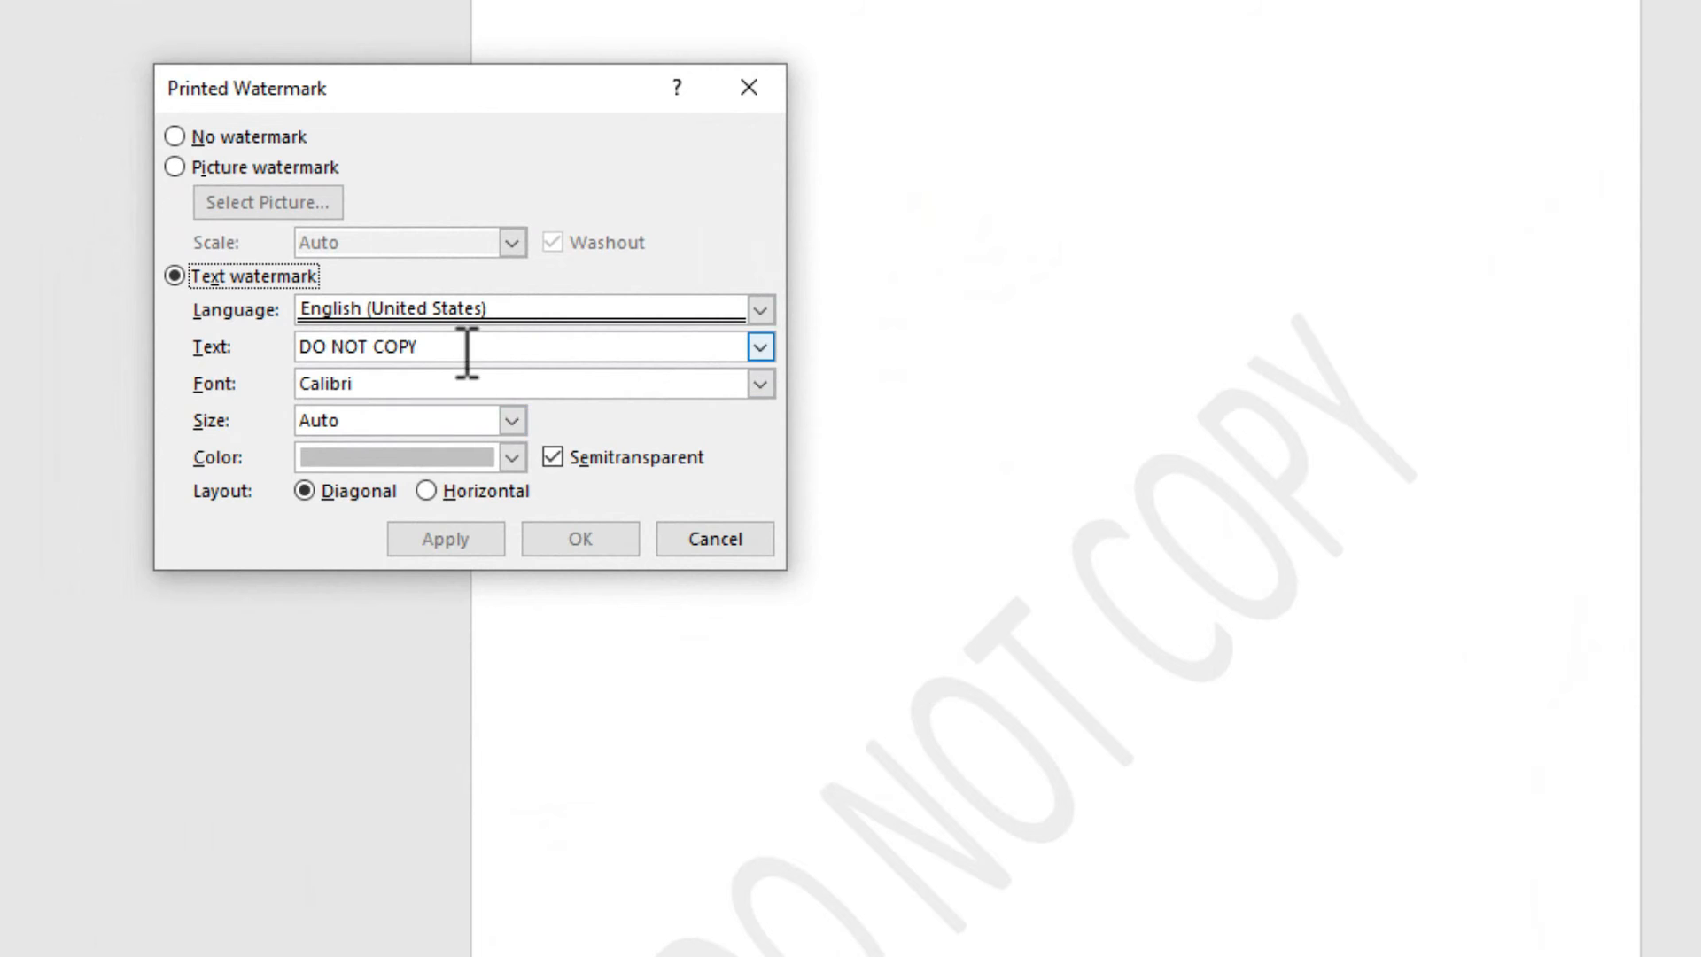
left_click(365, 381)
key("BackSpace")
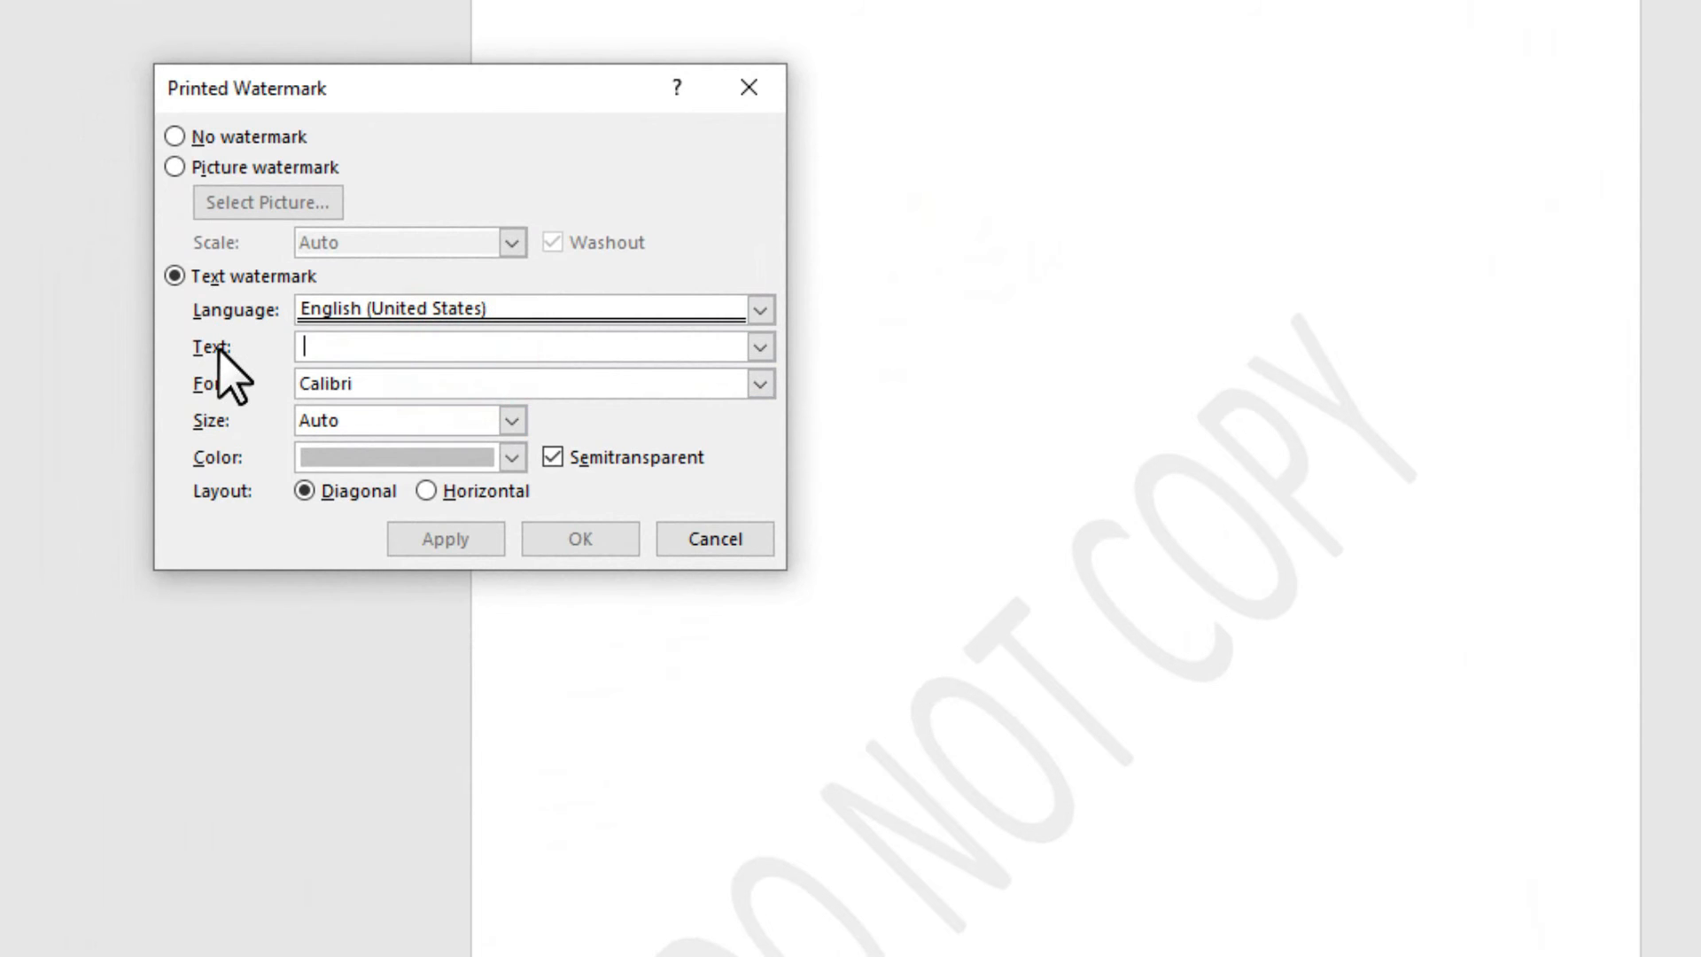
type("CT")
key("BackSpace")
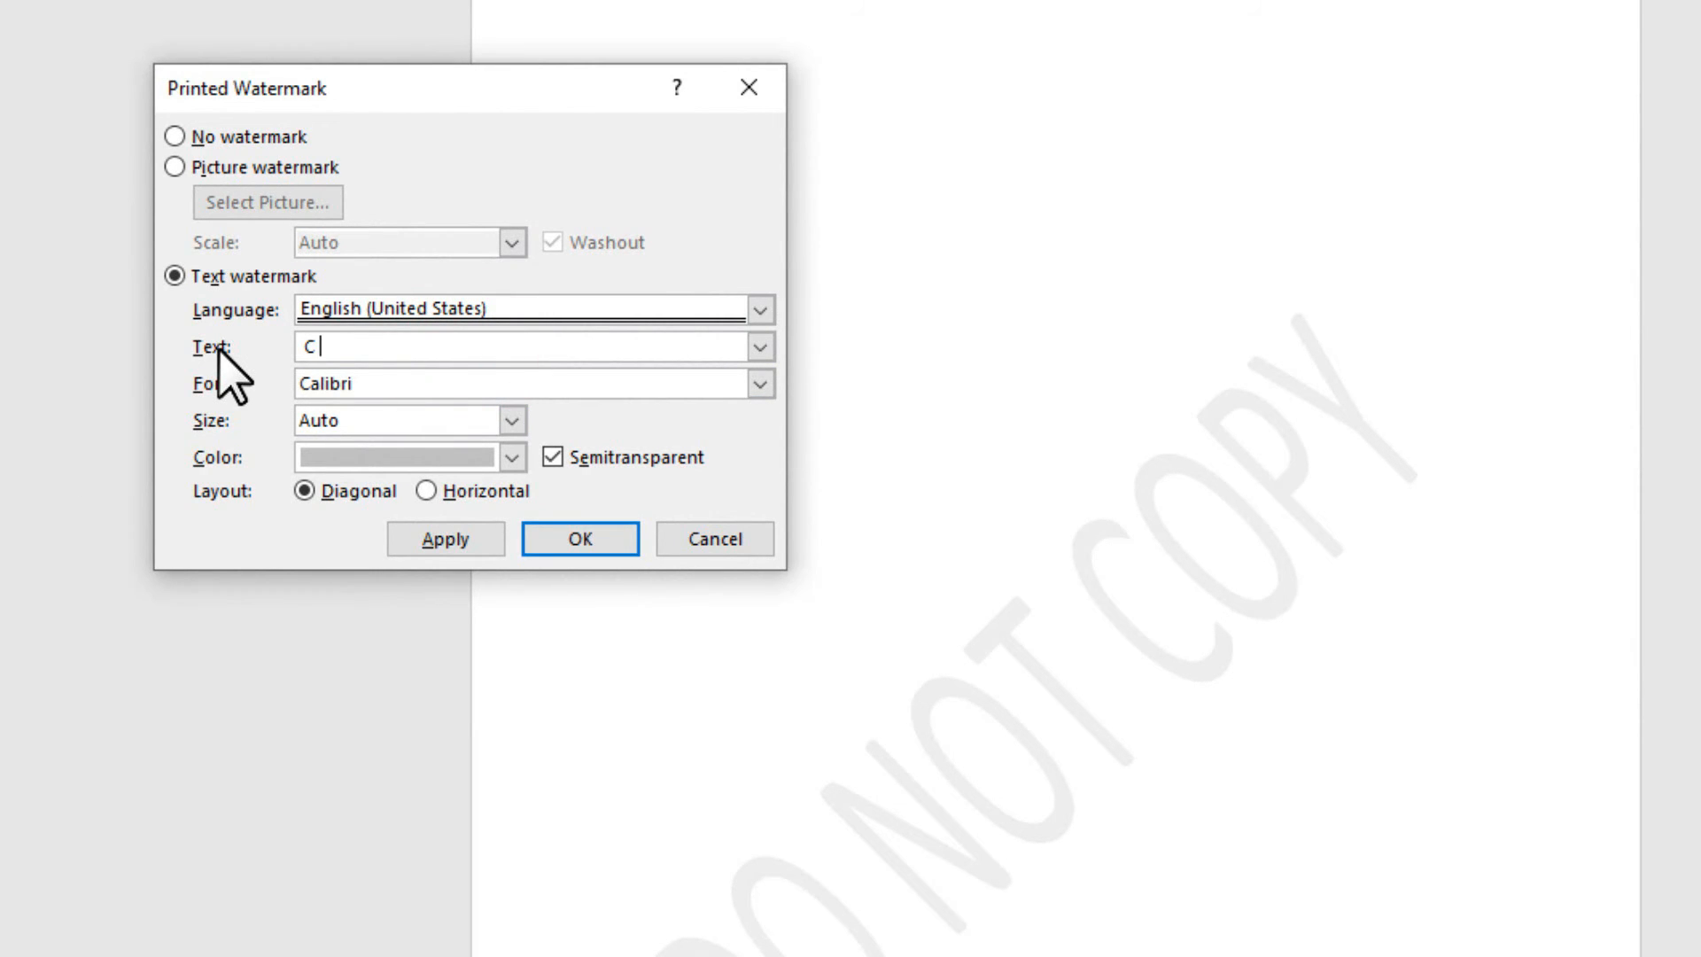
type("TECH")
Apply the C TECH watermark in red Calibri, then switch to a picture watermark.
left_click(759, 384)
left_click(755, 390)
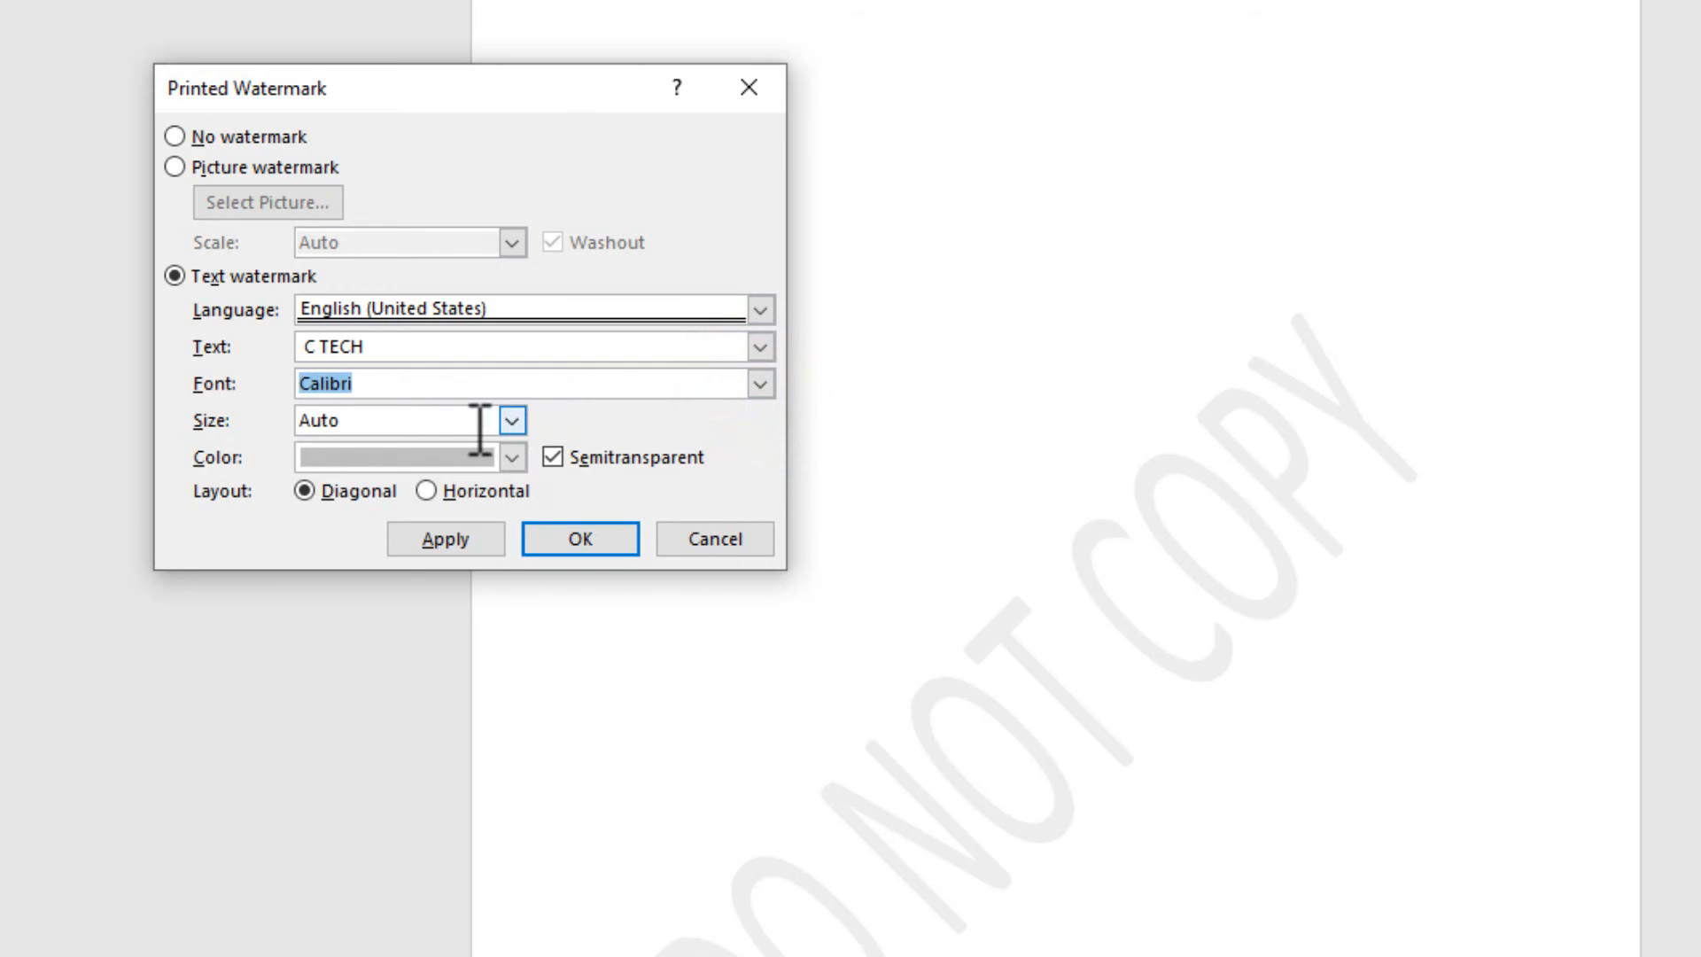
left_click(512, 457)
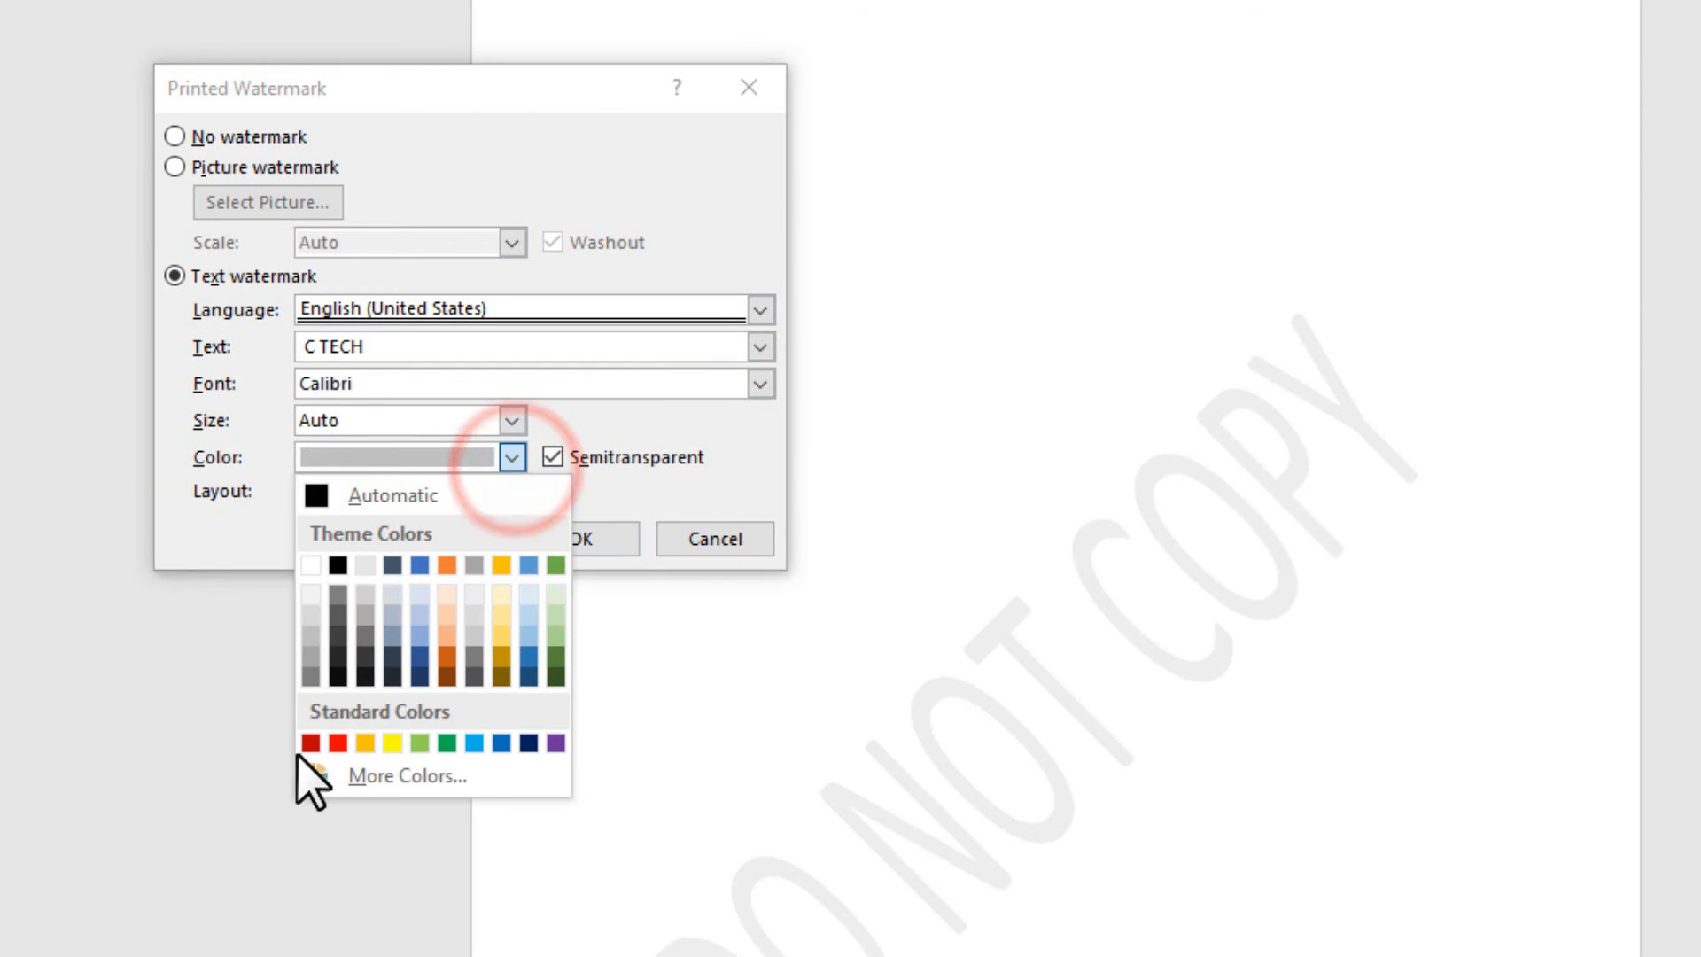
left_click(337, 742)
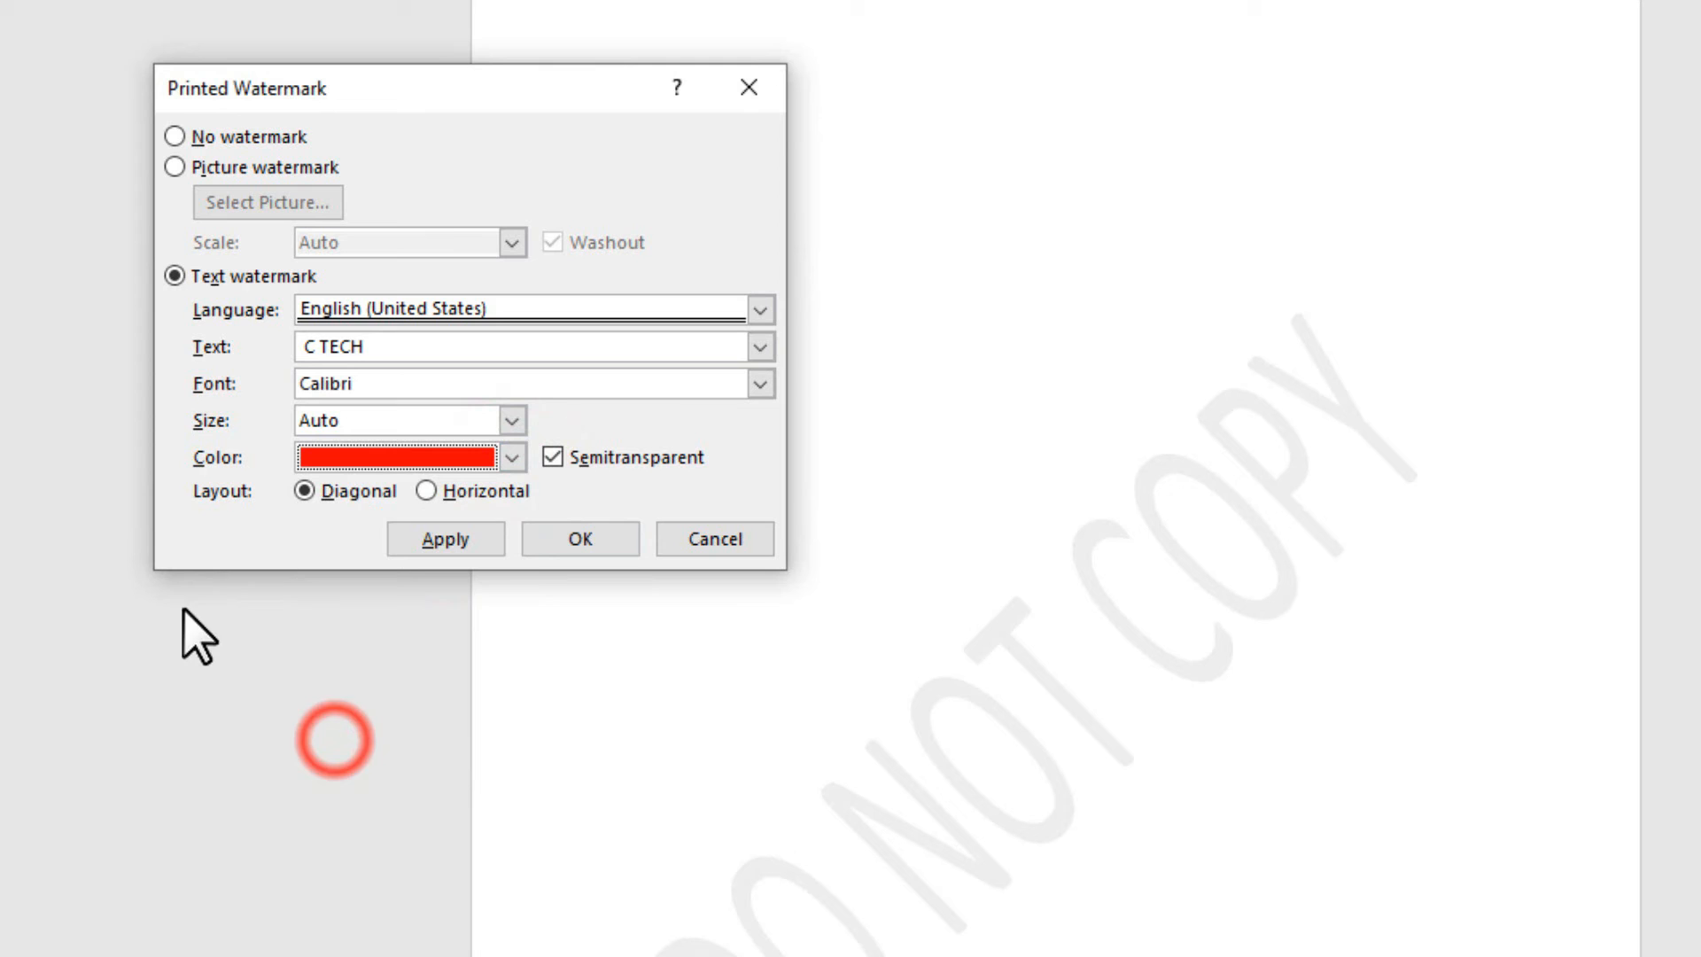
left_click(446, 541)
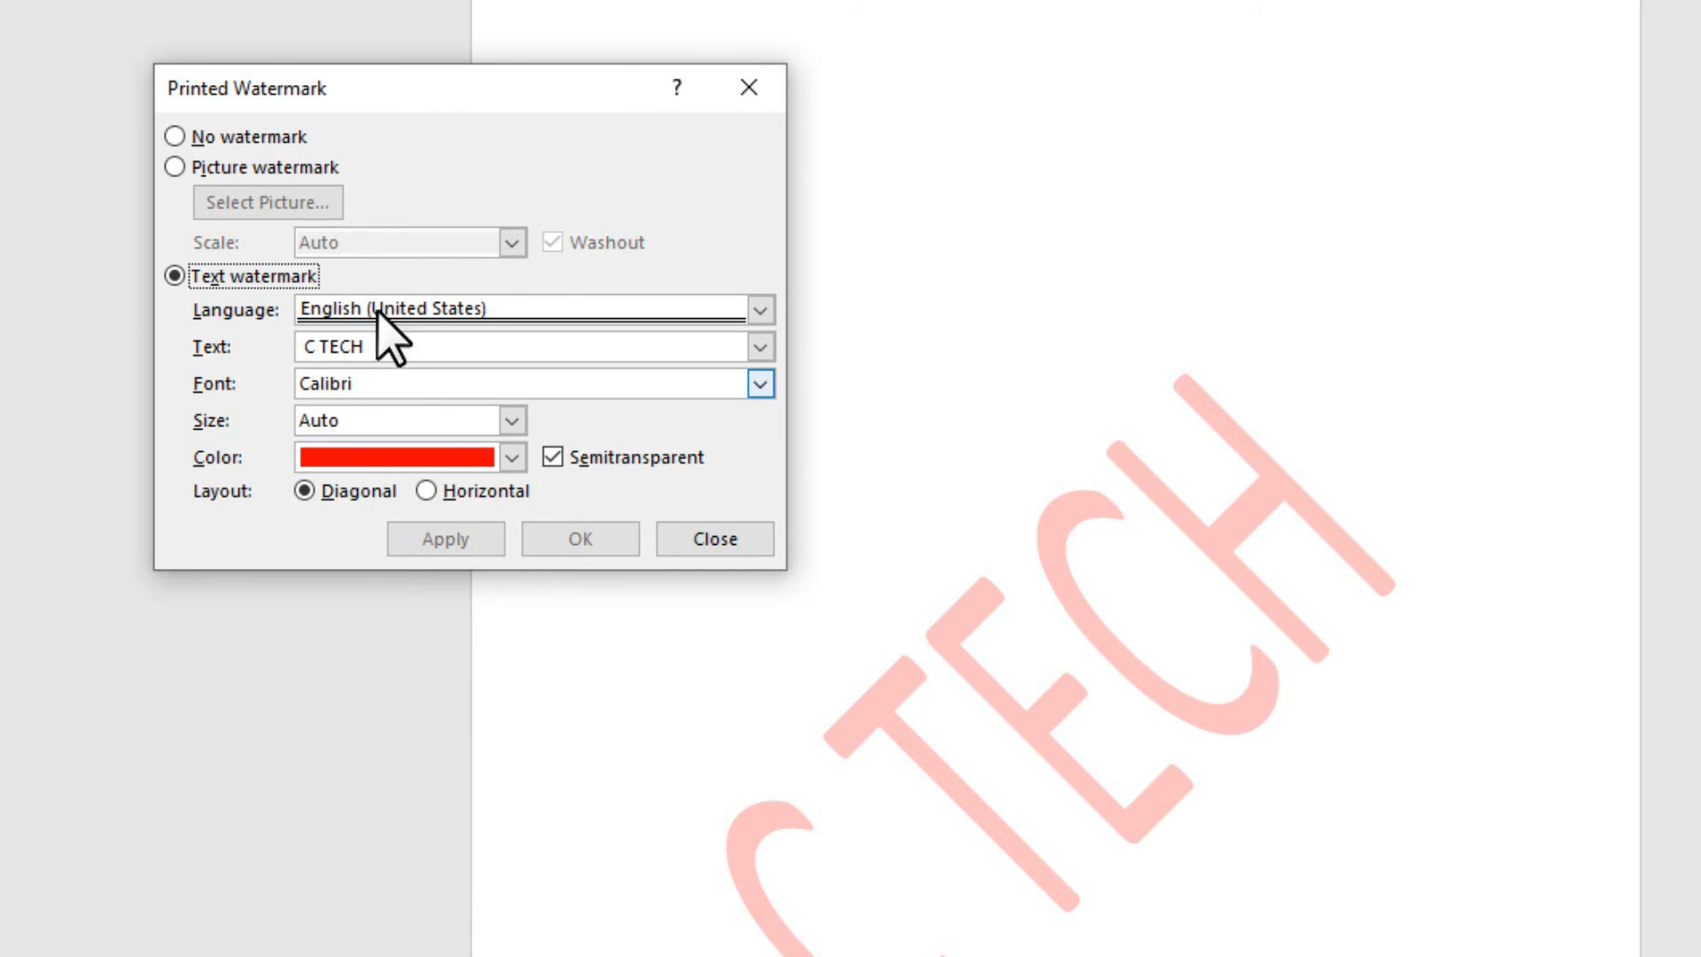
left_click(176, 167)
left_click(218, 206)
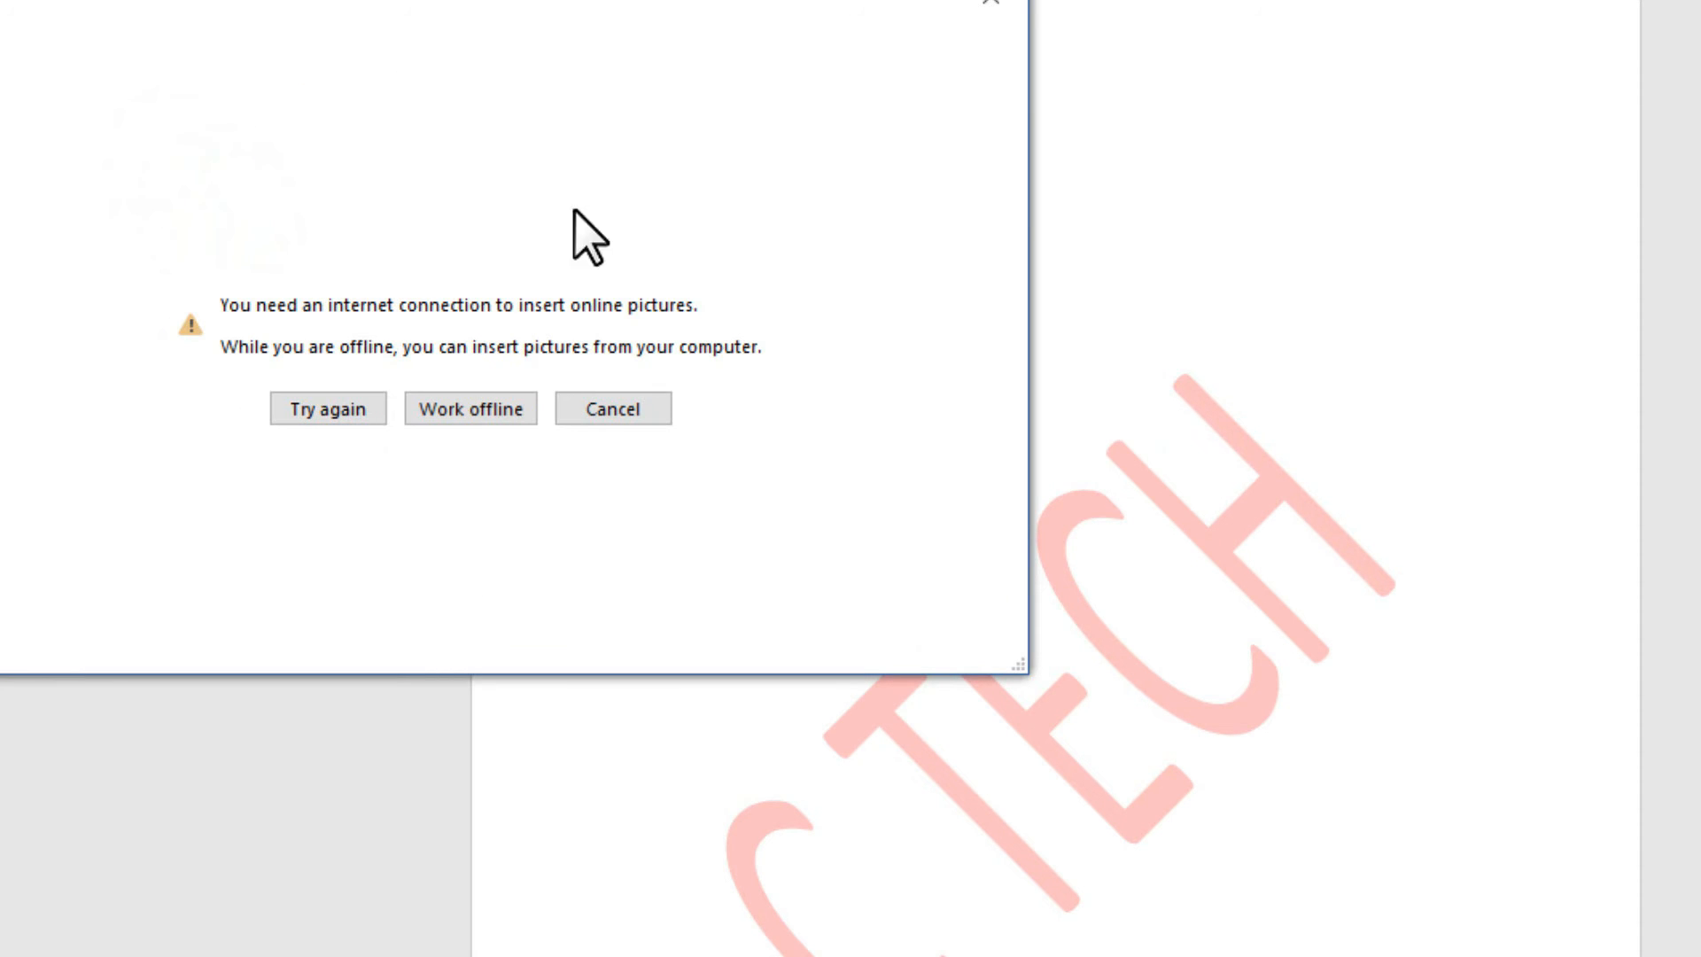
Apply the vlcsnap-2022-10-18 snapshot offline as a washed-out picture watermark.
left_click(486, 409)
left_click(557, 586)
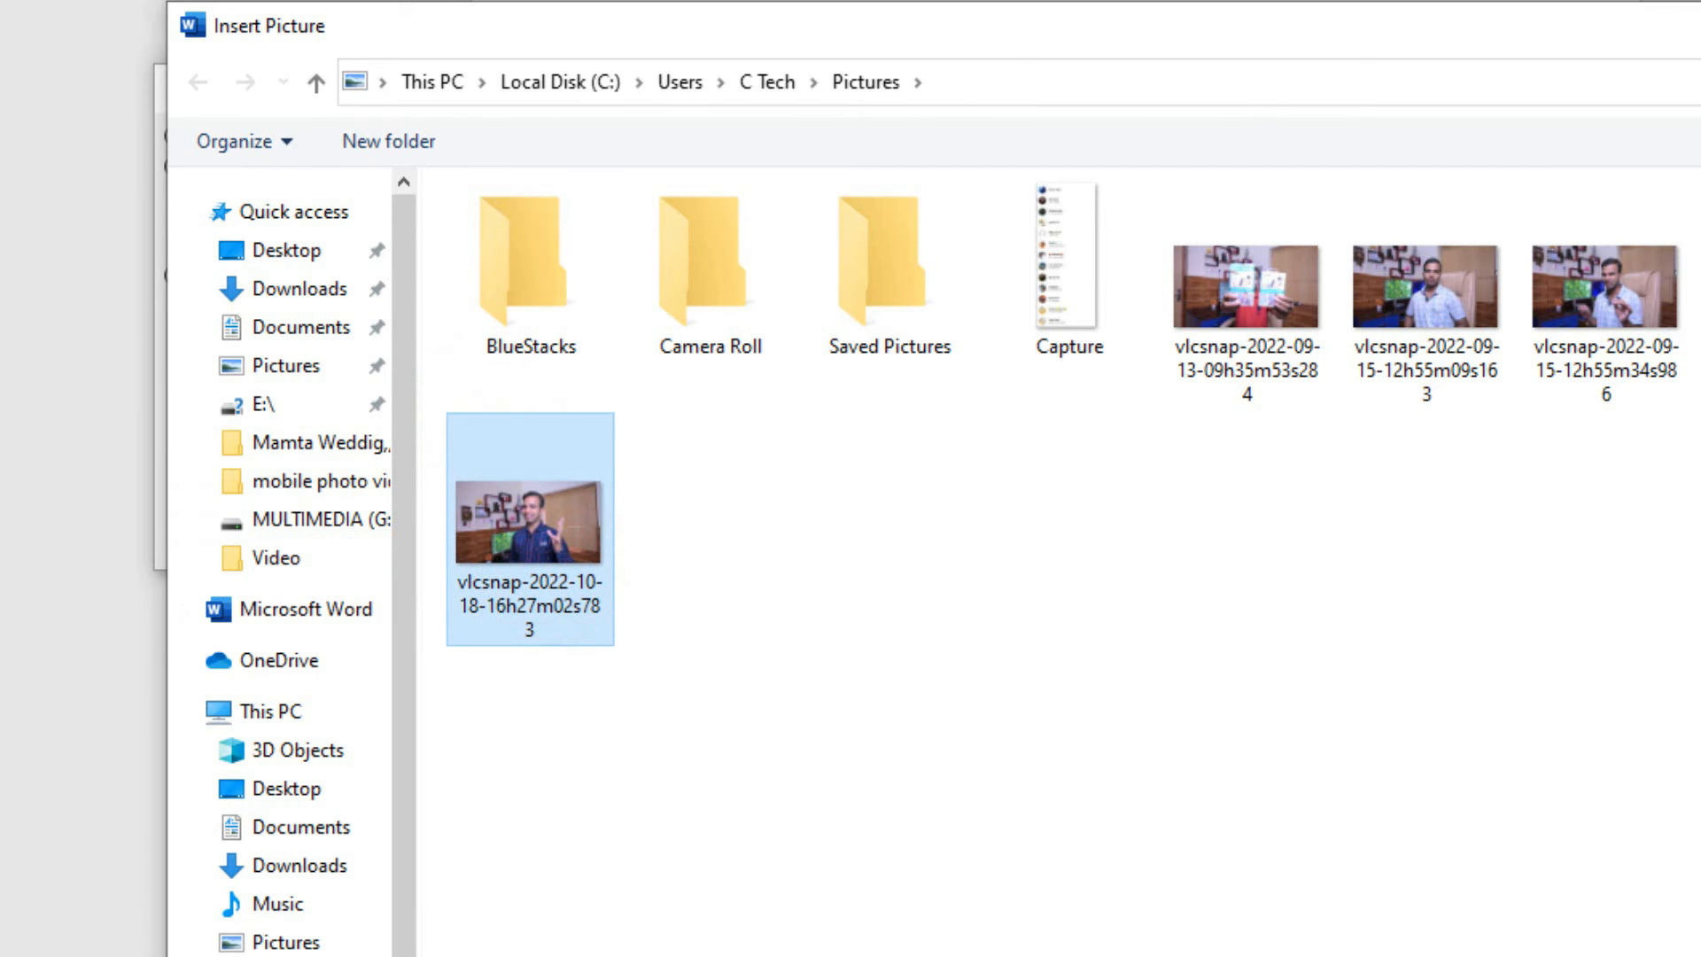
key("Return")
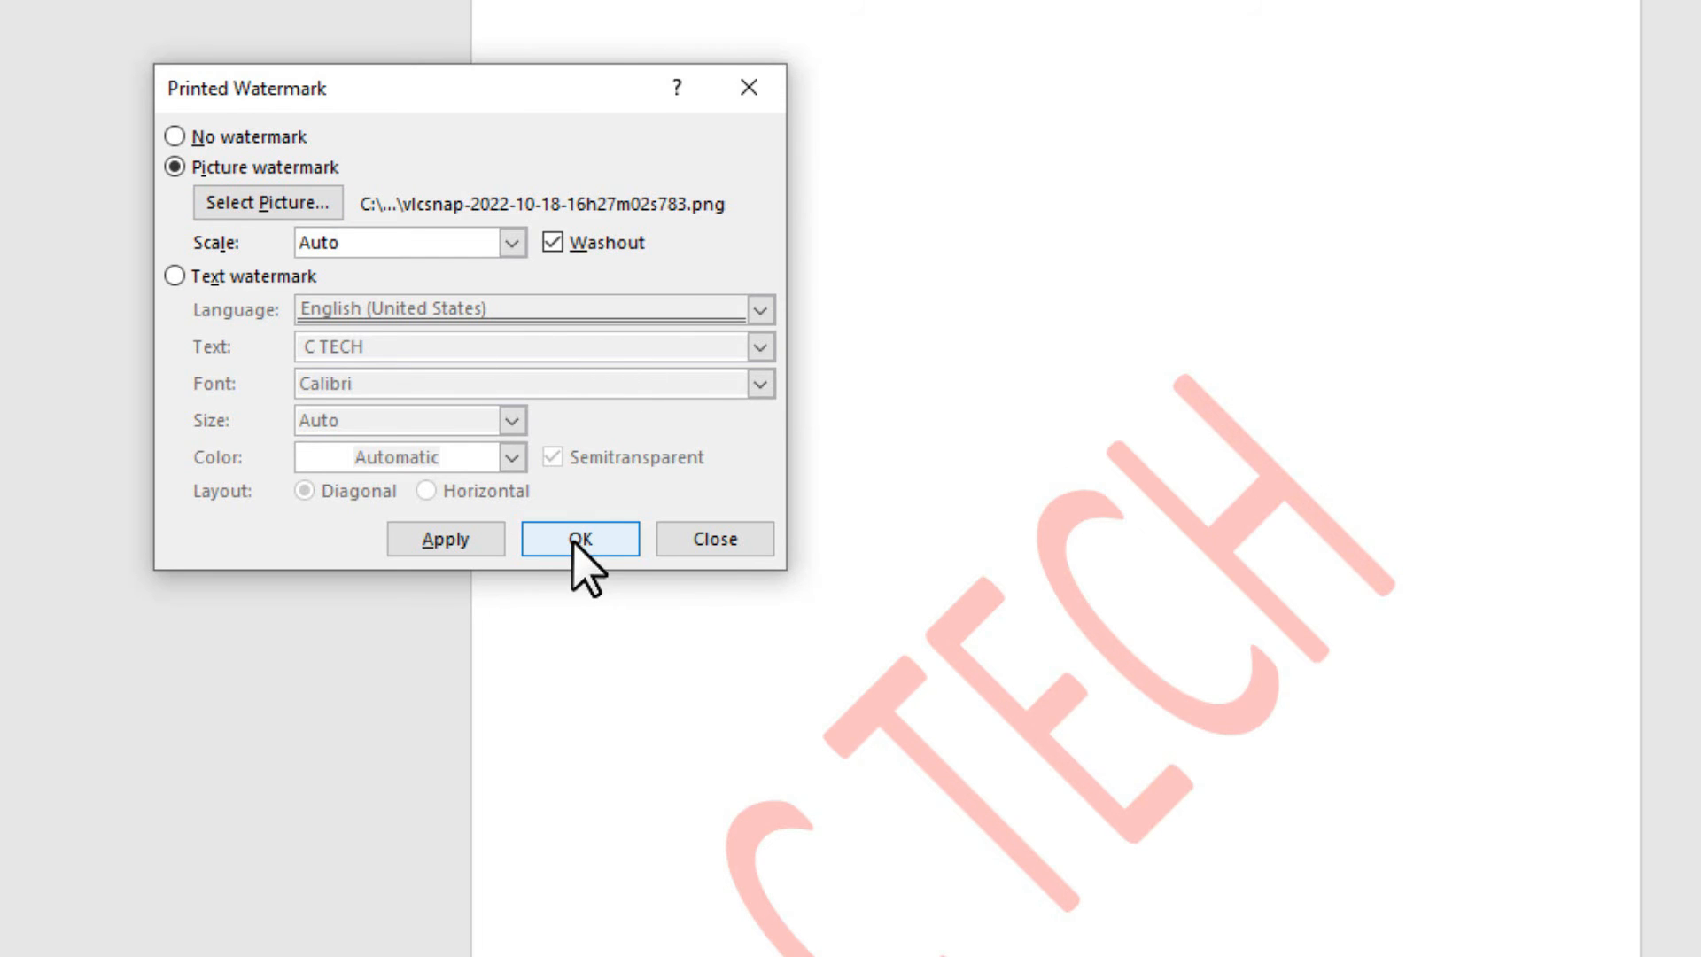
left_click(455, 542)
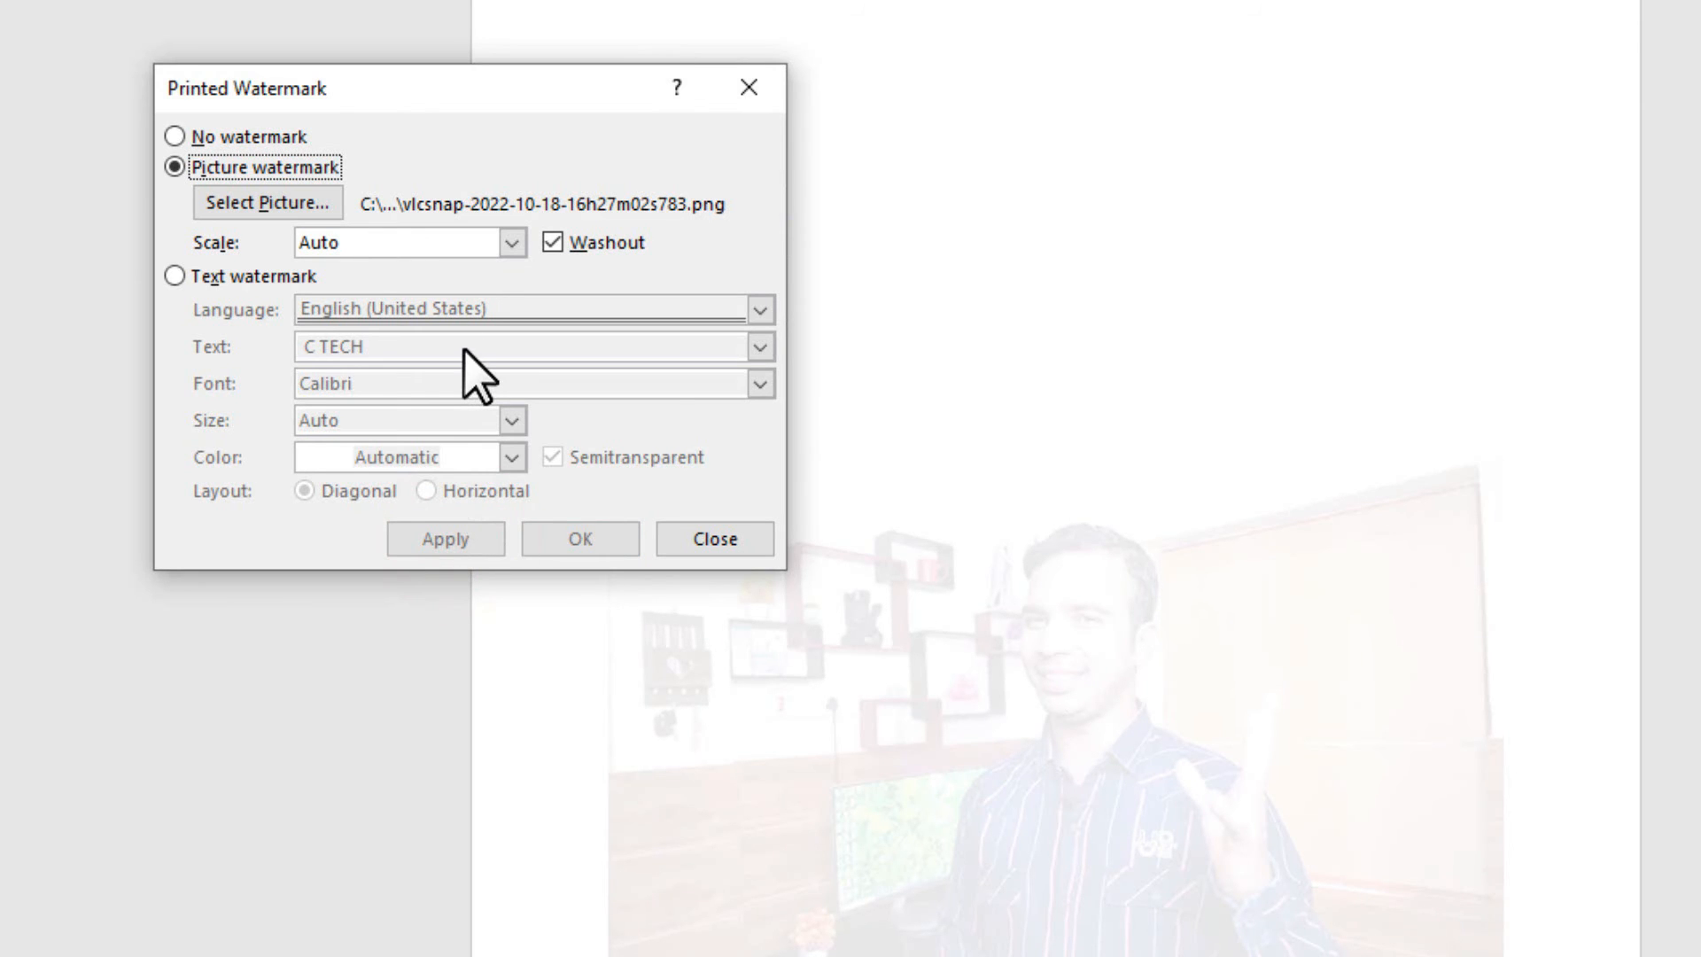
Replace it with c tech logo copy from C Tech Metrial > c Tech mixing material.
left_click(266, 202)
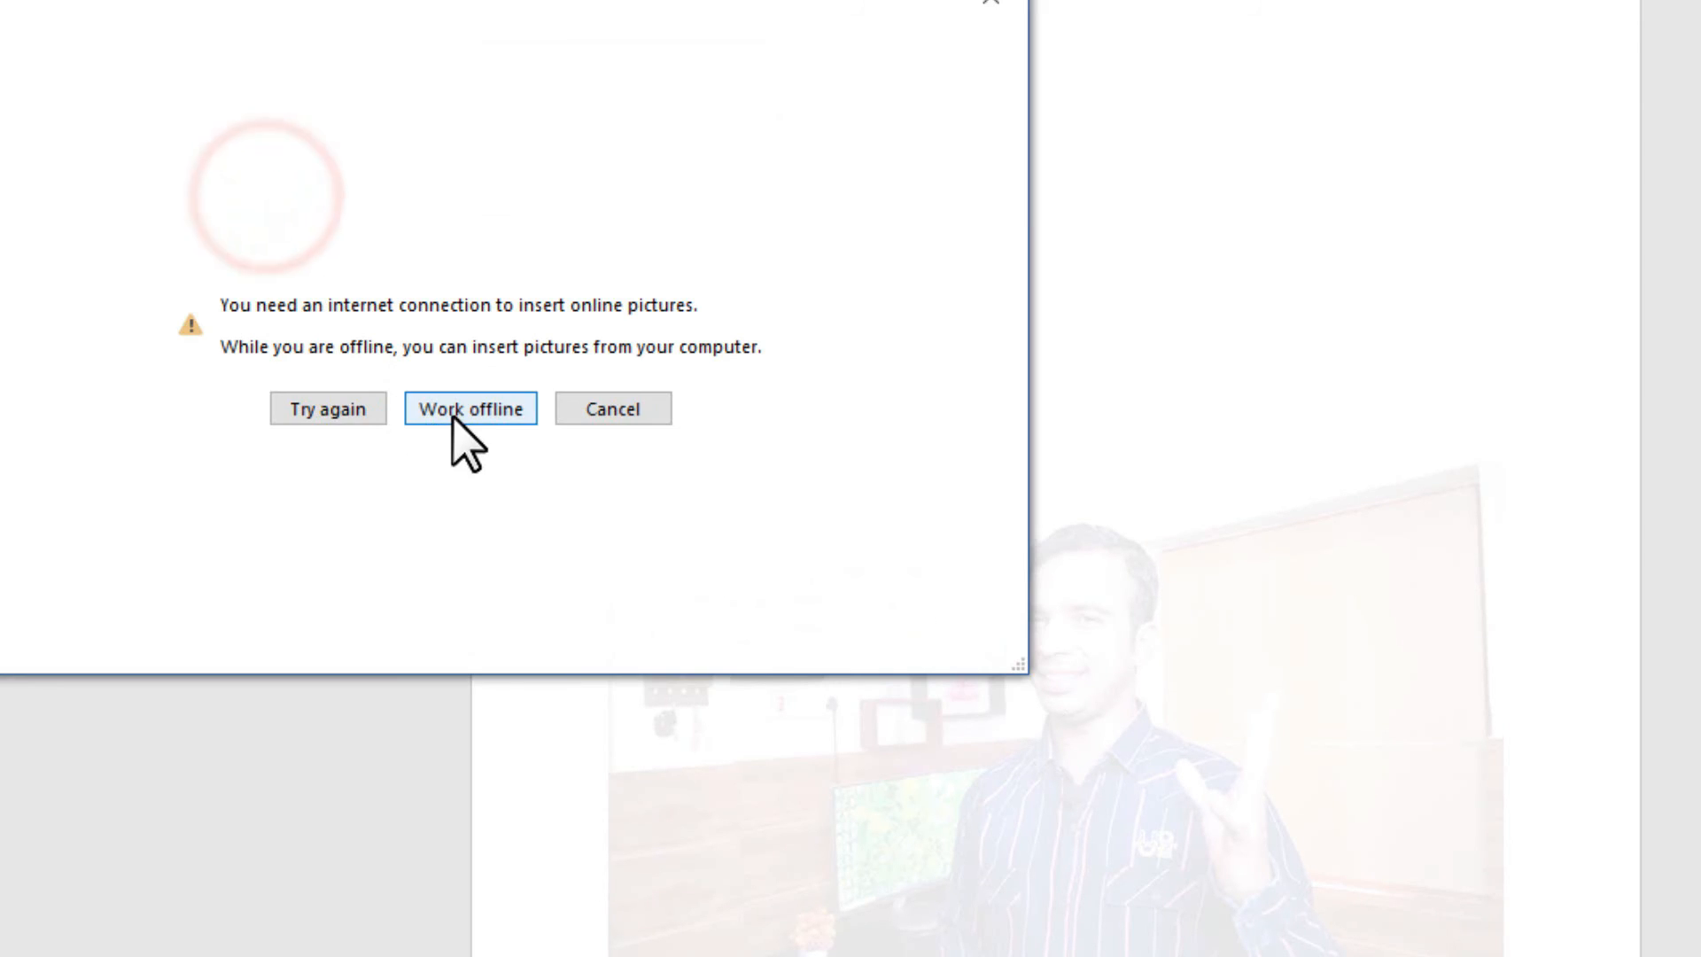
left_click(455, 415)
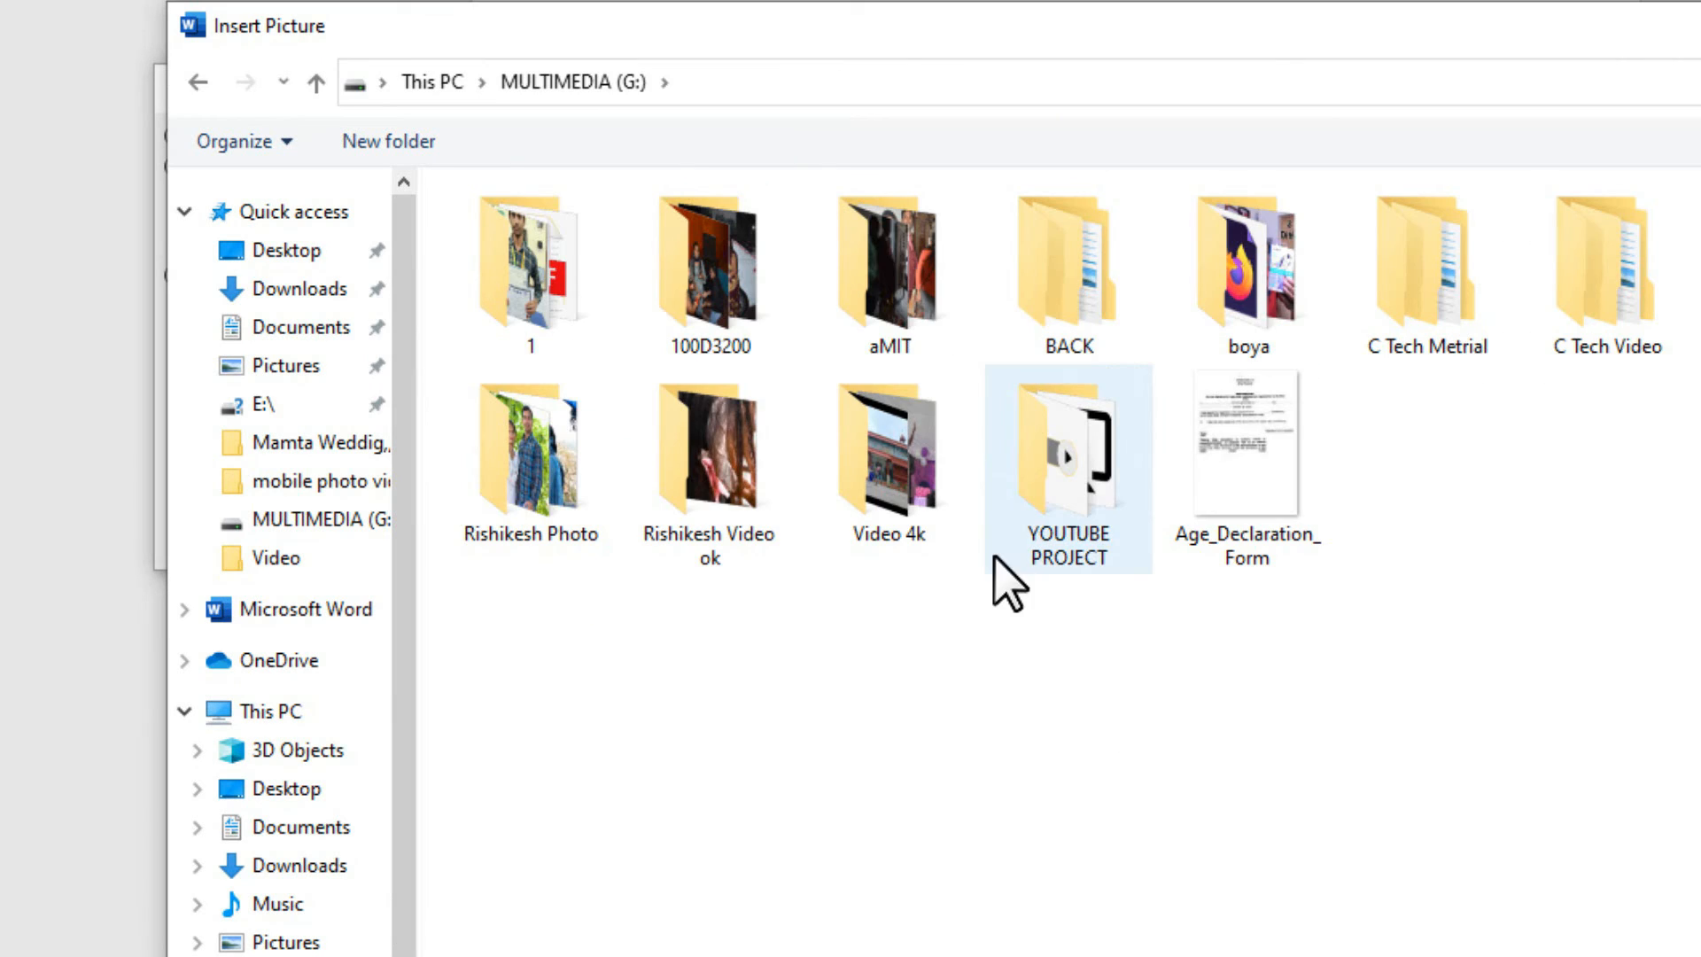
scroll(292, 567, "down", 1)
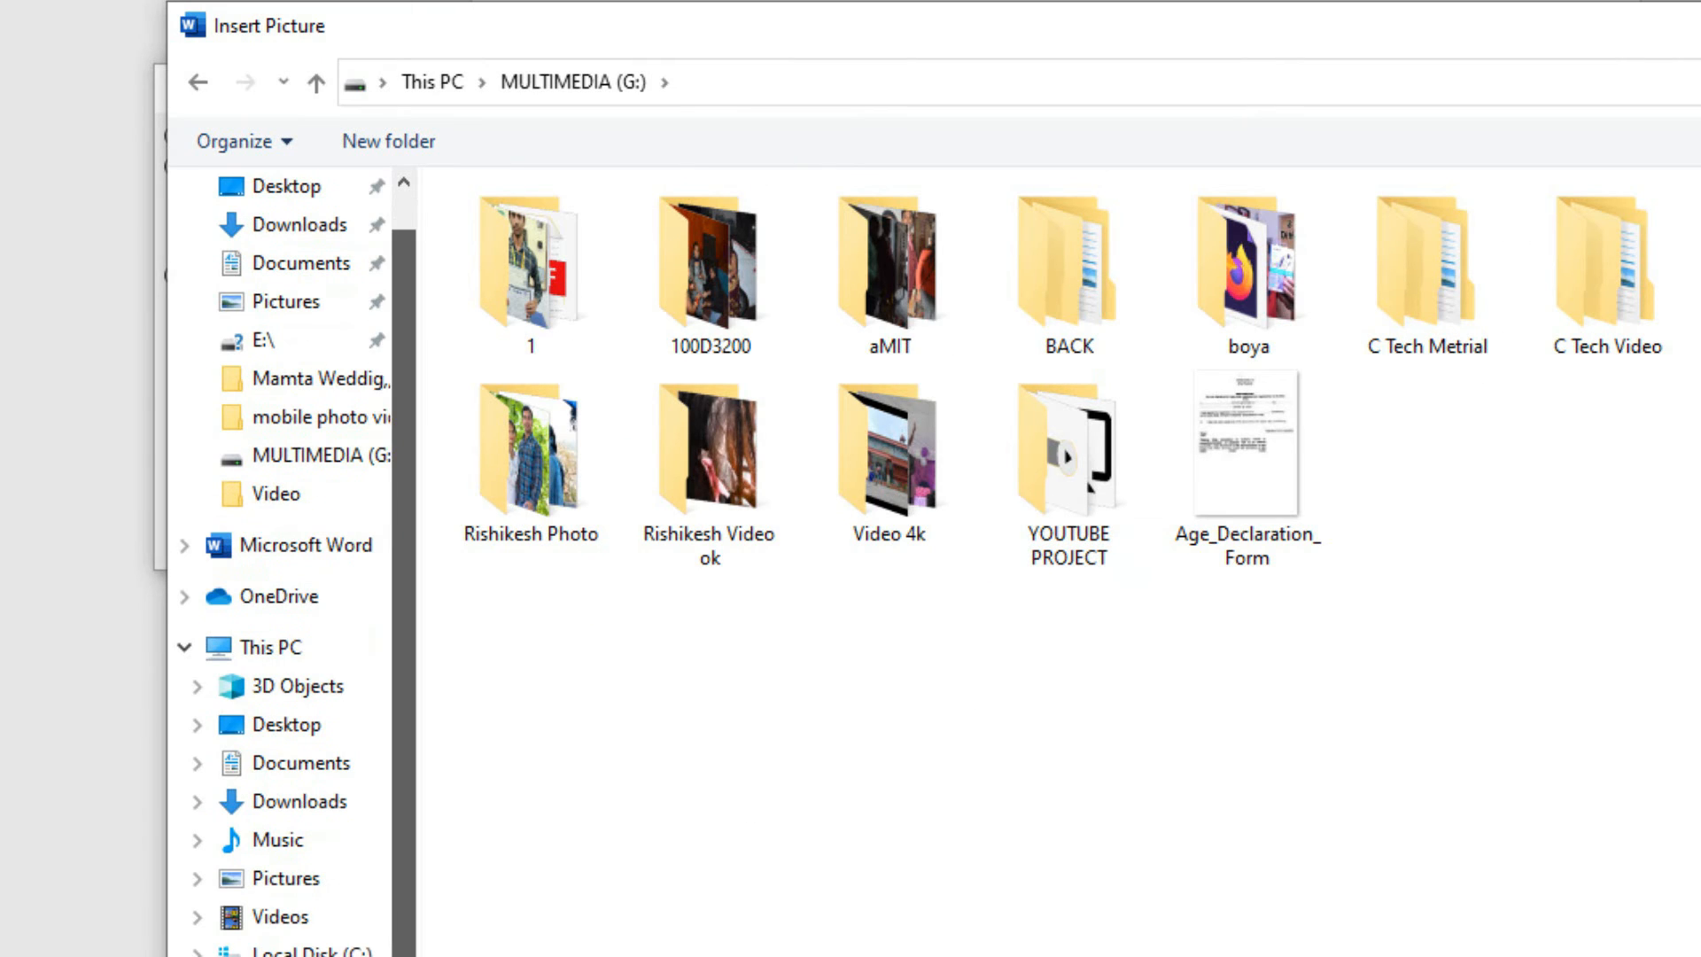
double_click(1408, 330)
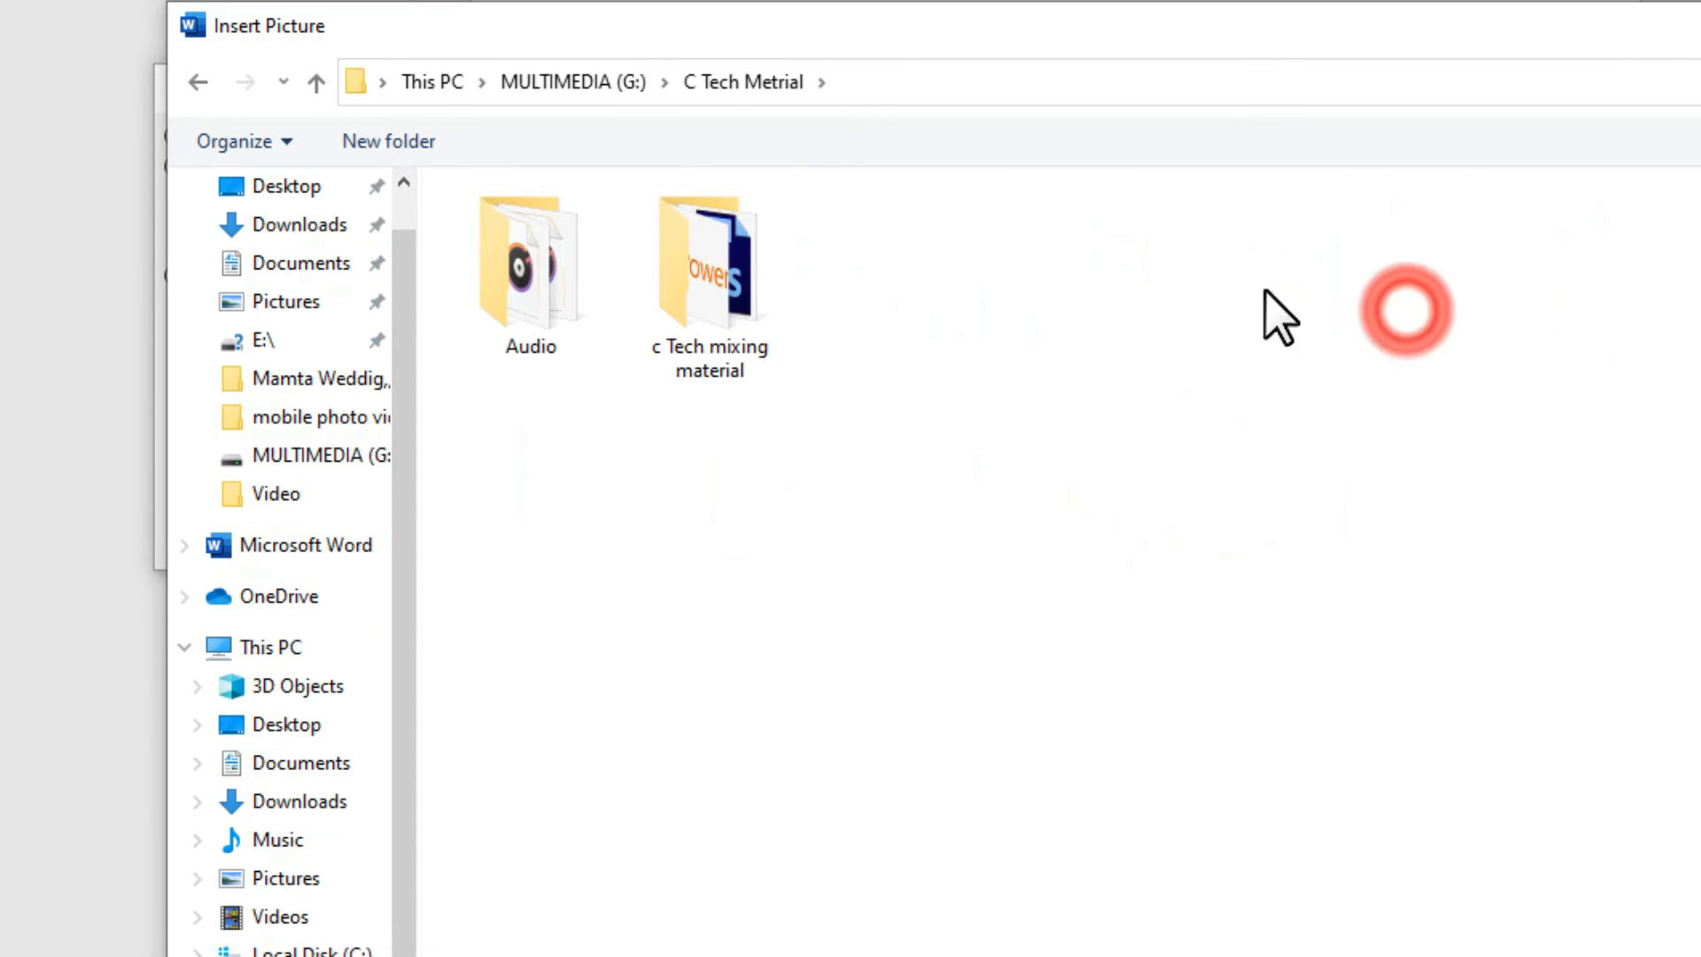
double_click(704, 315)
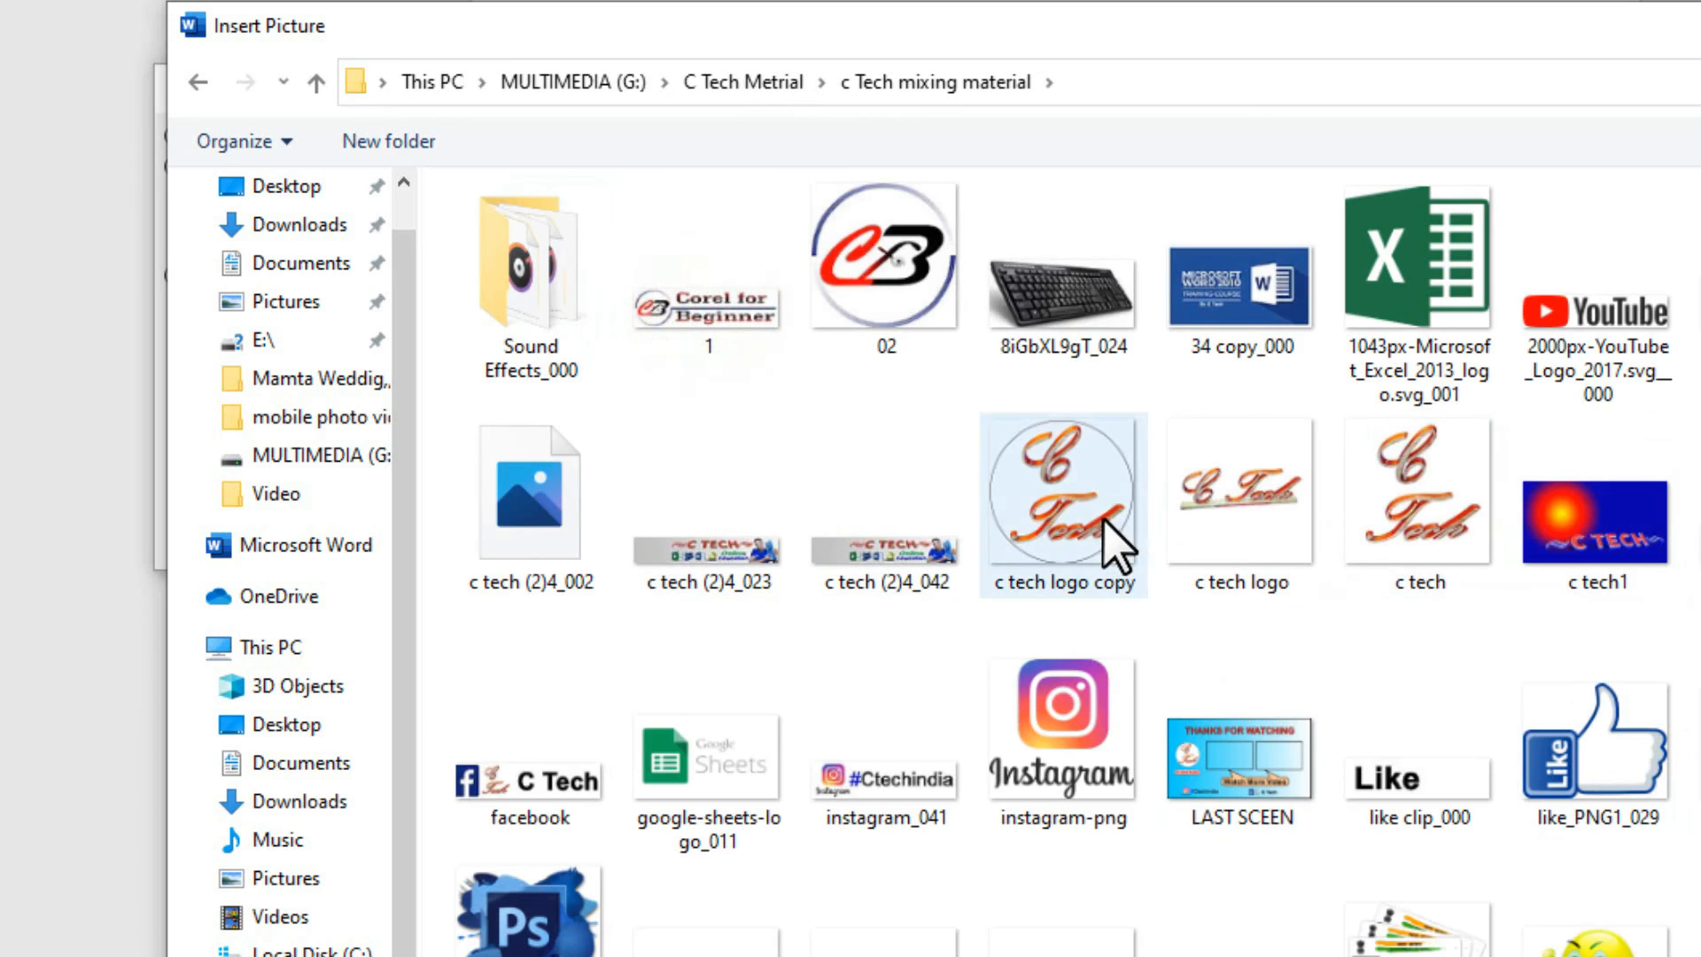
double_click(1108, 527)
left_click(465, 542)
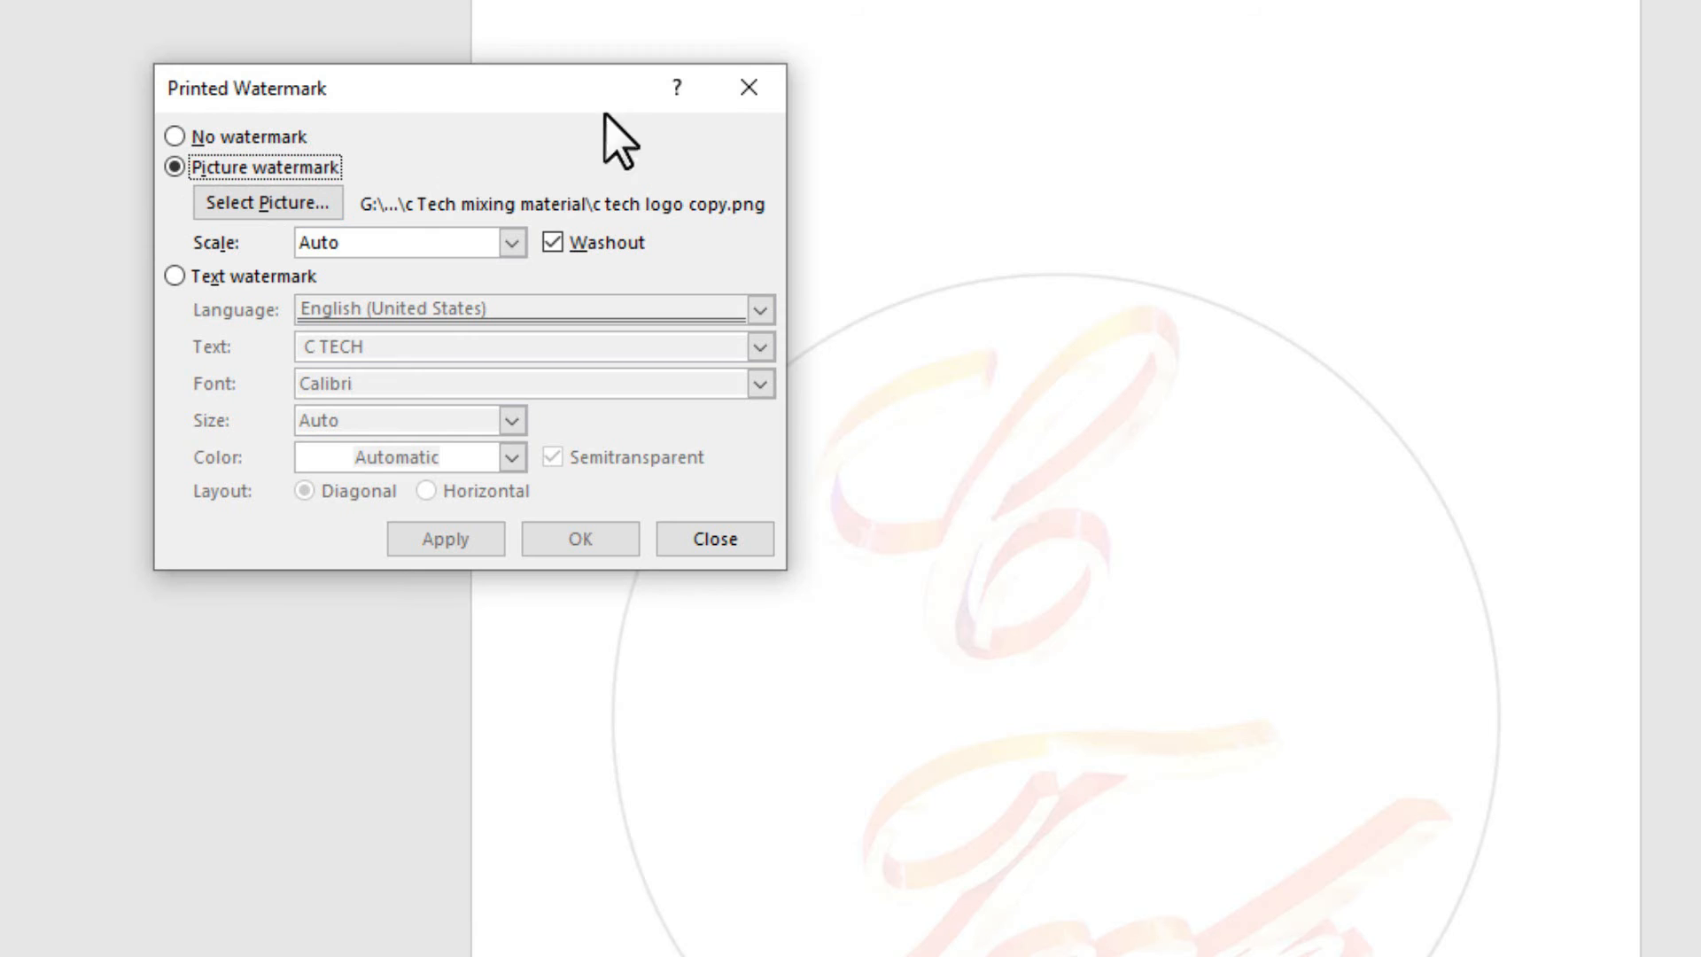
left_click(175, 136)
Apply No watermark, confirm it, and close the watermark dialog and preset gallery.
left_click(471, 550)
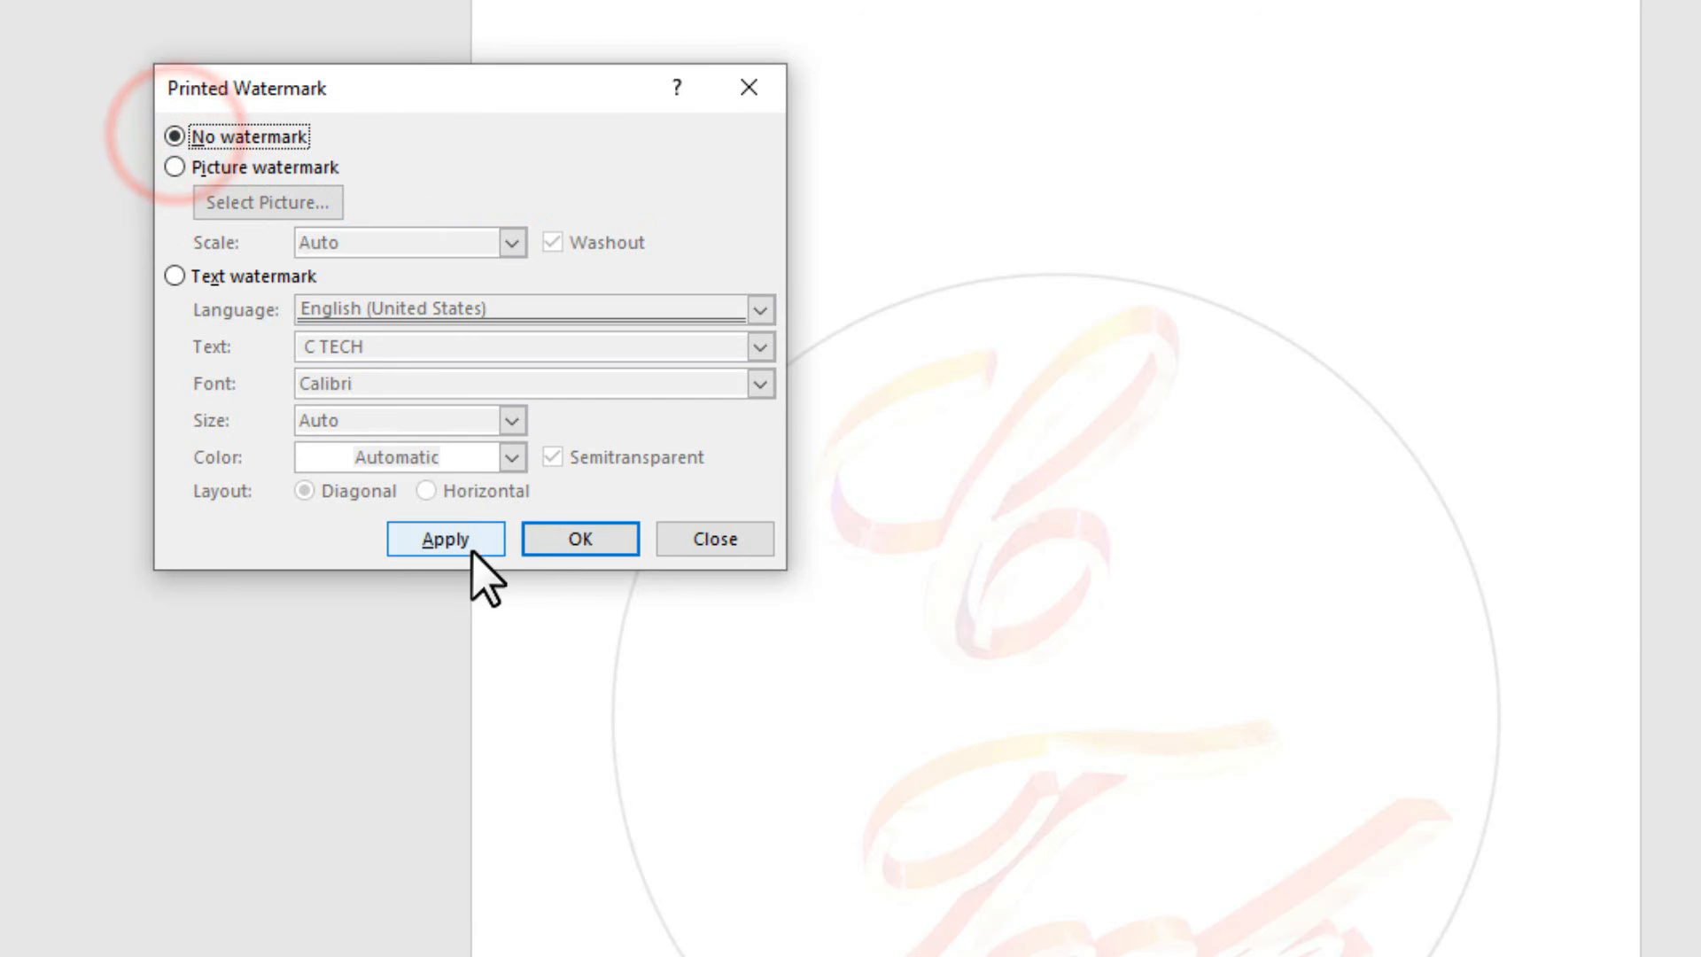
left_click(589, 538)
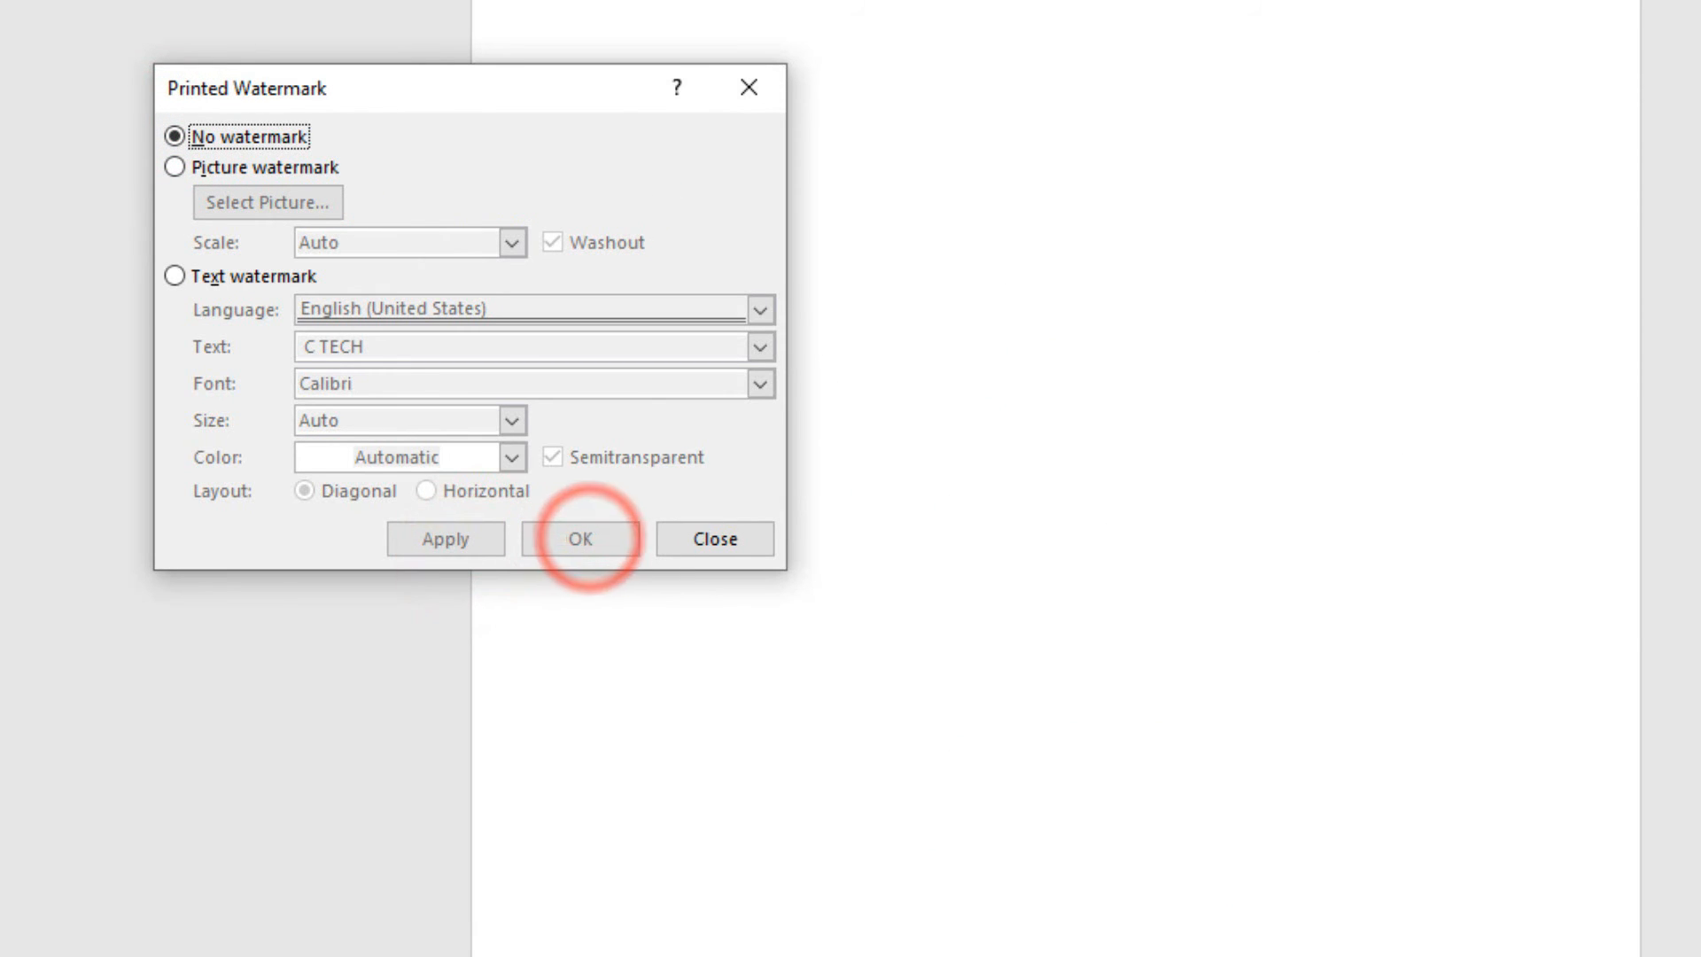
left_click(742, 88)
left_click(1408, 98)
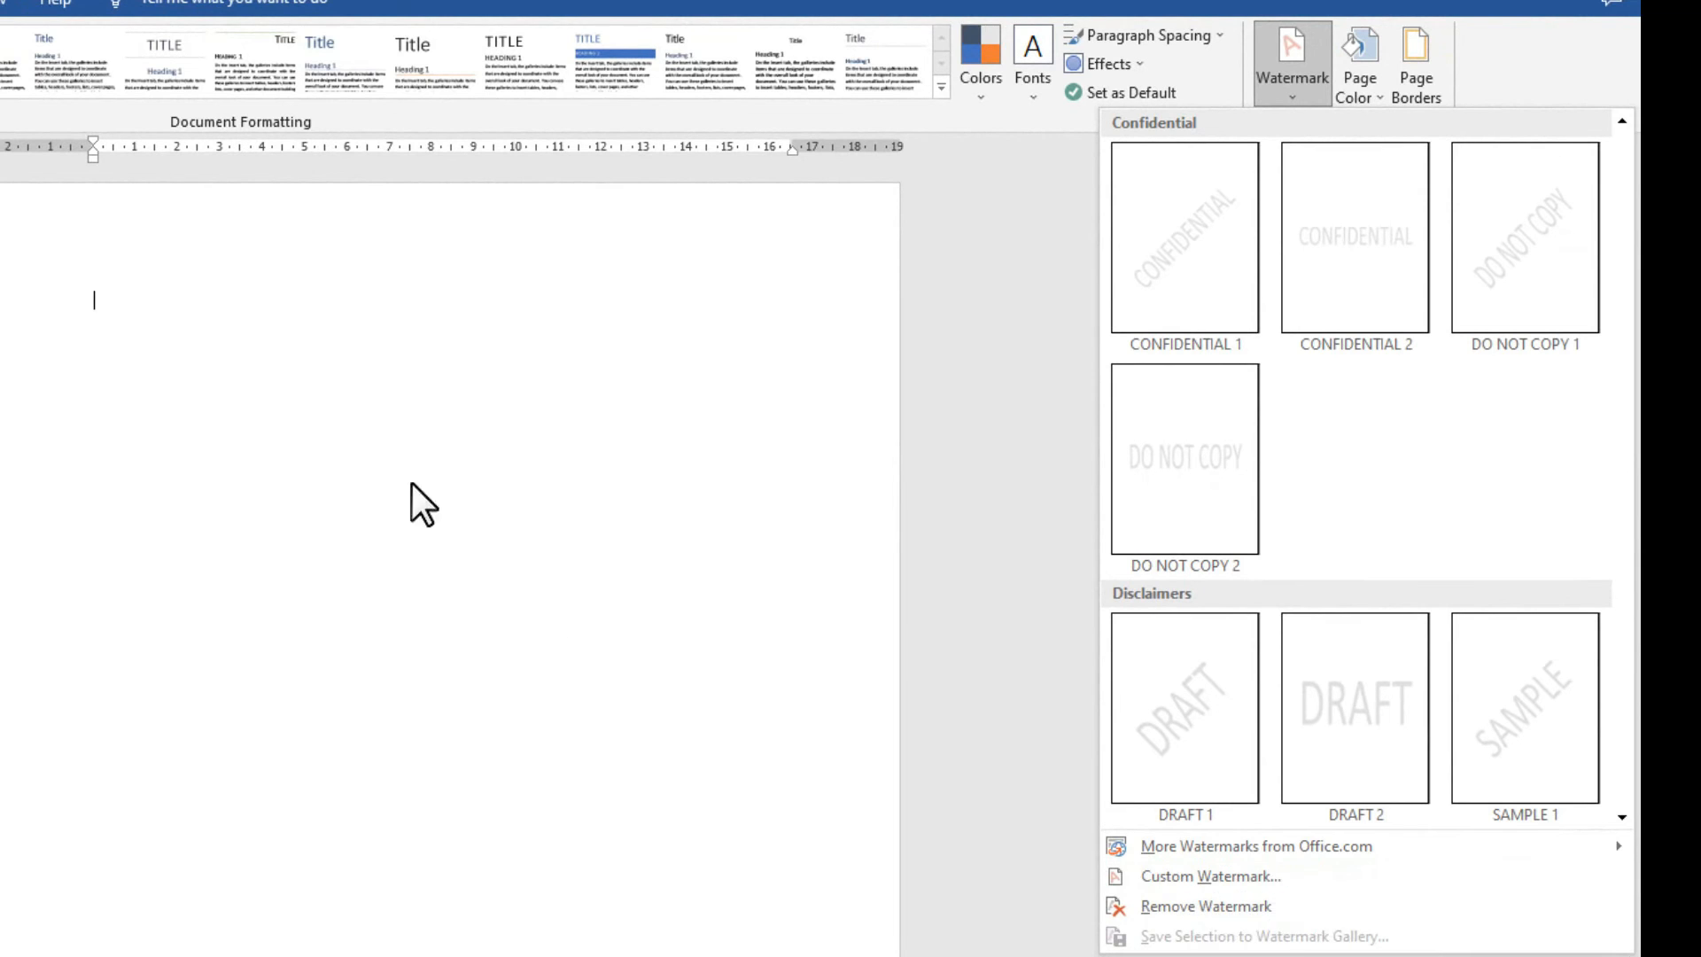
left_click(378, 456)
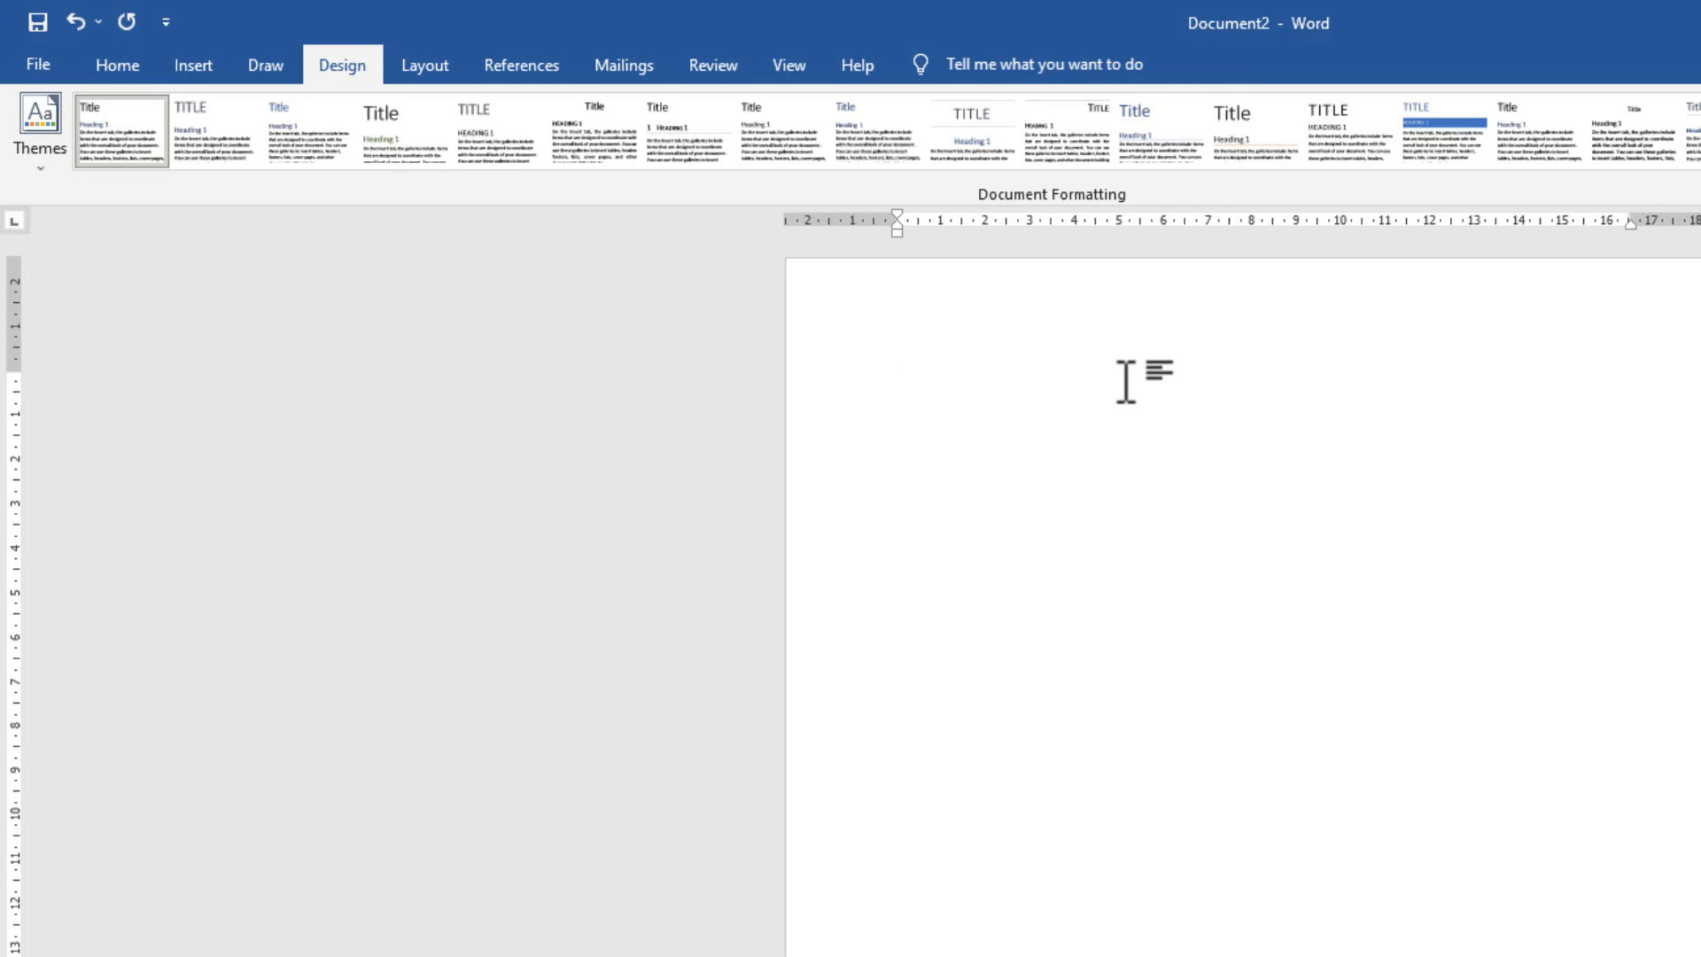
Type 'C TECH', 'C tech' and 'C Tech' on separate lines of the blank page.
left_click(115, 67)
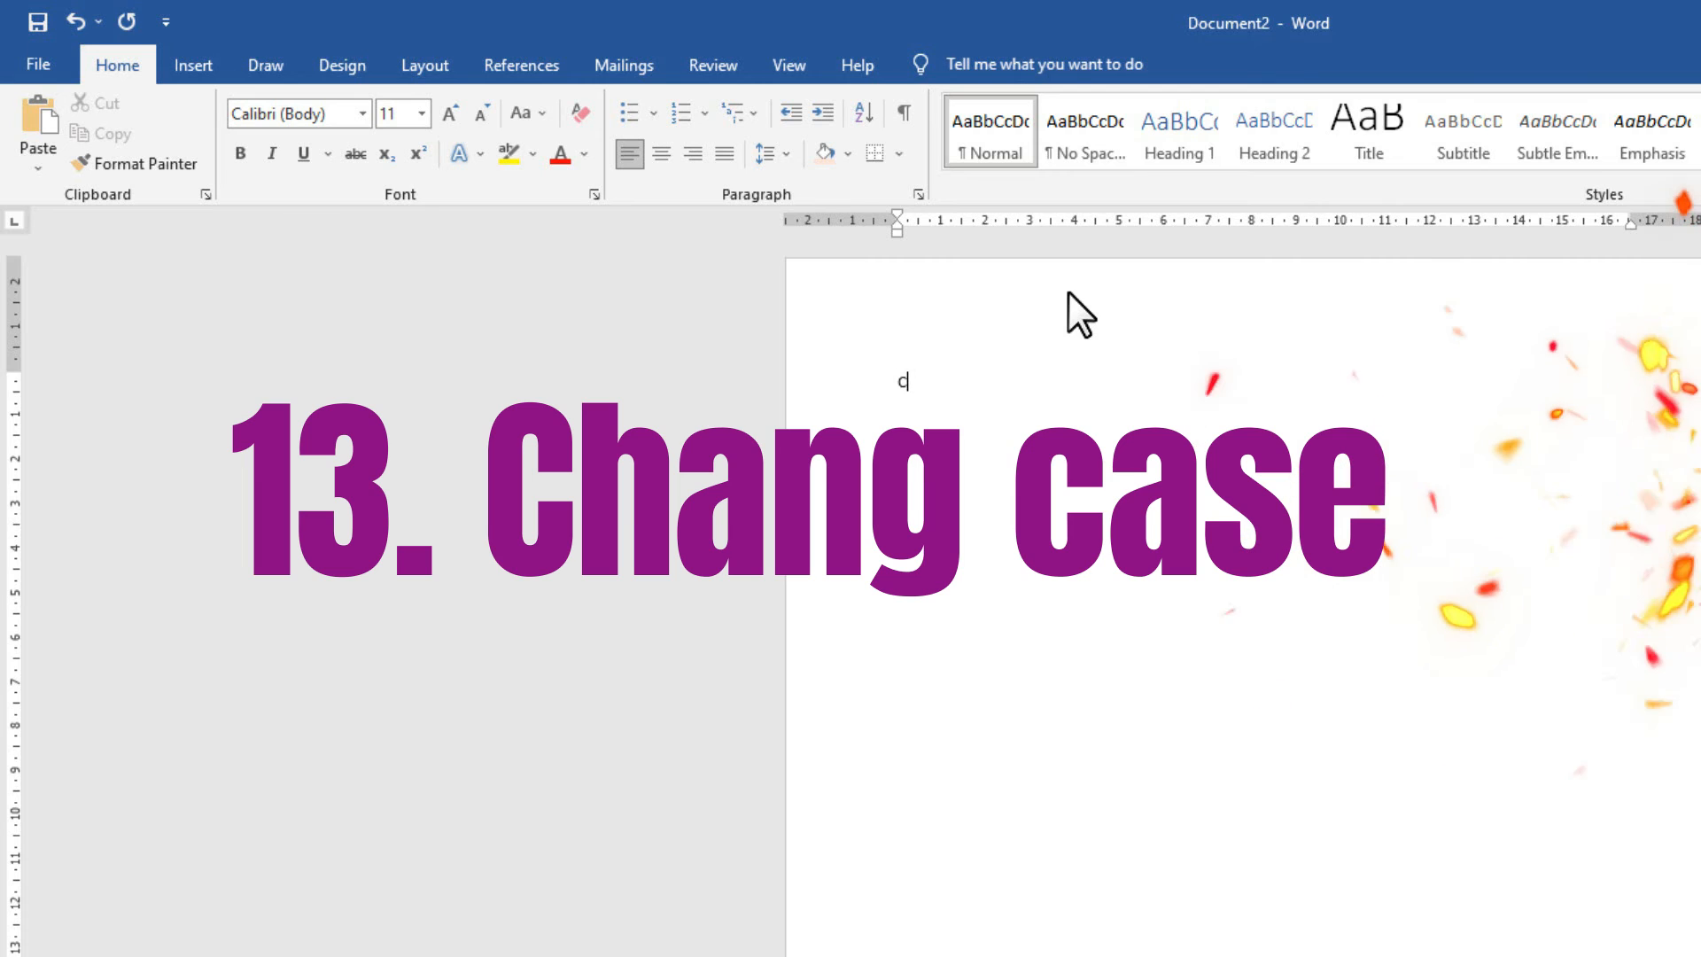
type("C TECH")
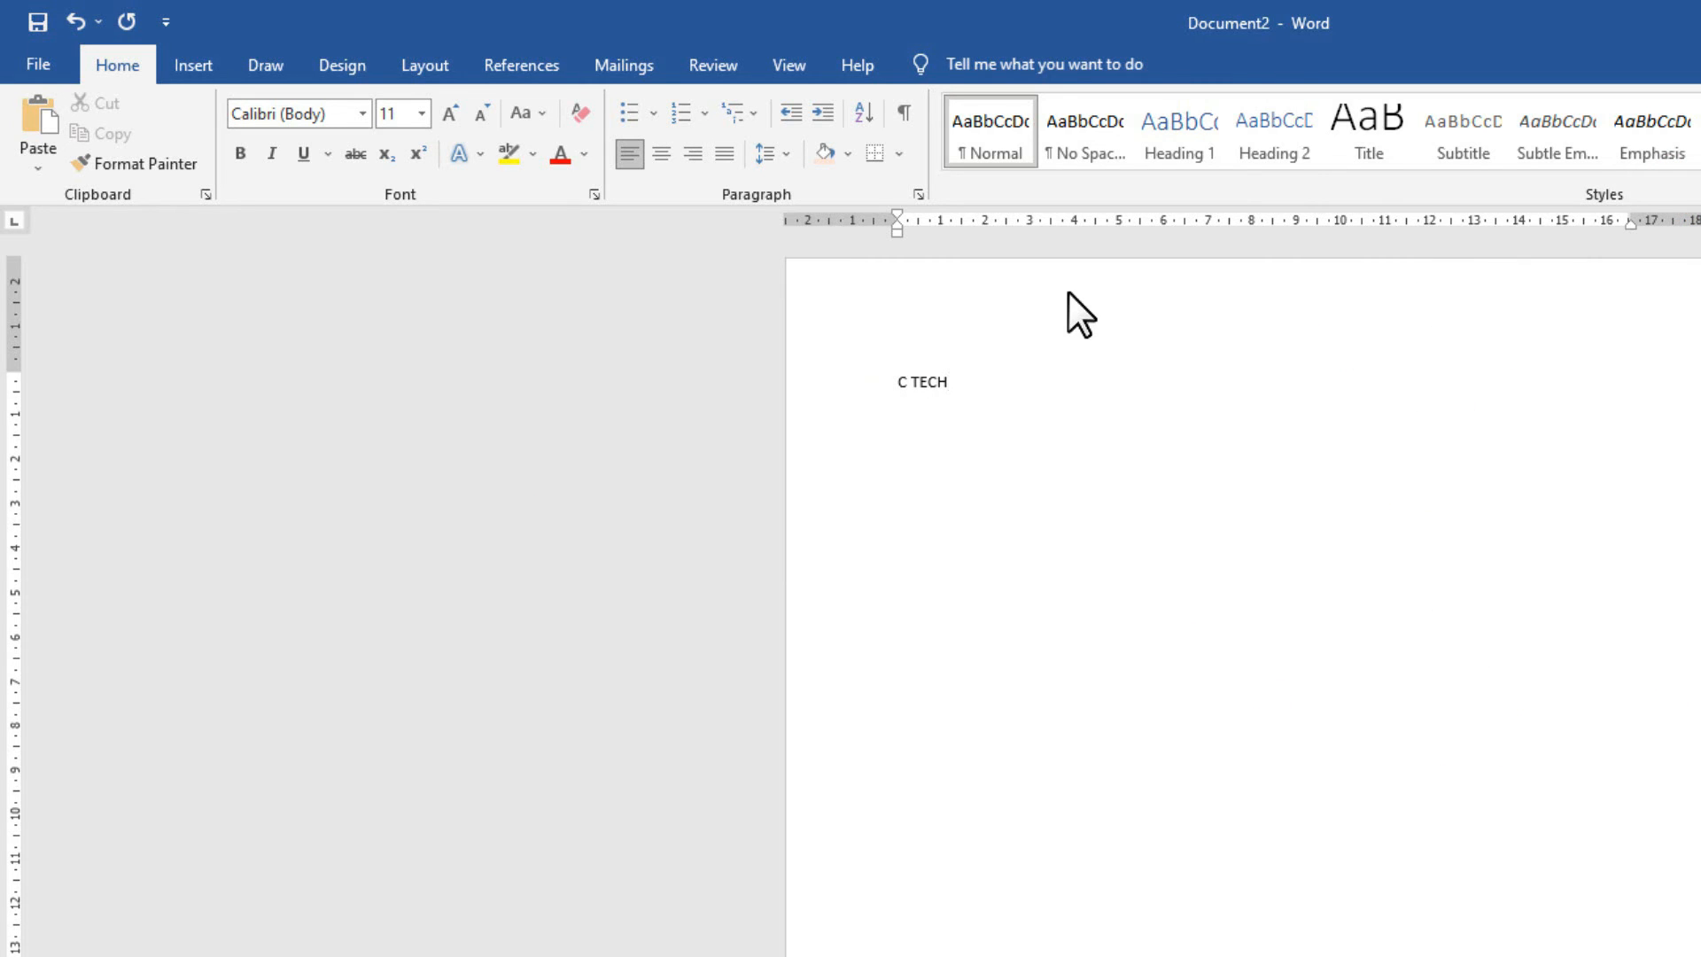
key("Return")
type("C tech")
key("Return")
type("C Tech")
key("Return")
scroll(1079, 364, "up", 10, "ctrl")
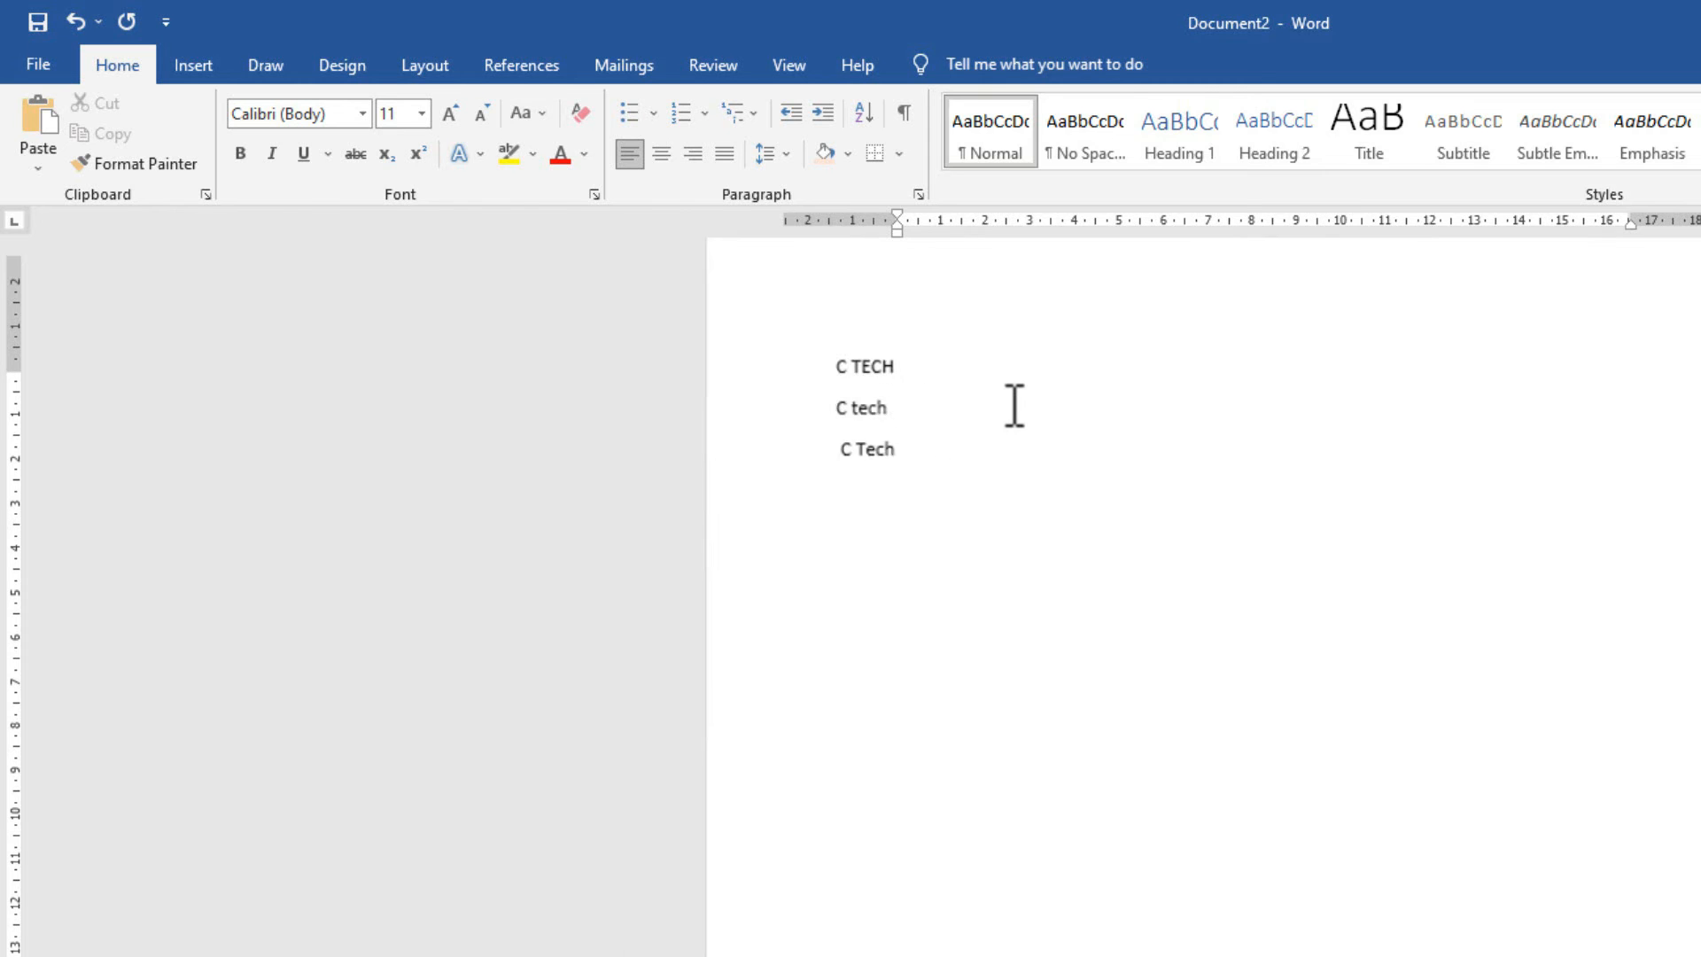
scroll(651, 403, "up", 3)
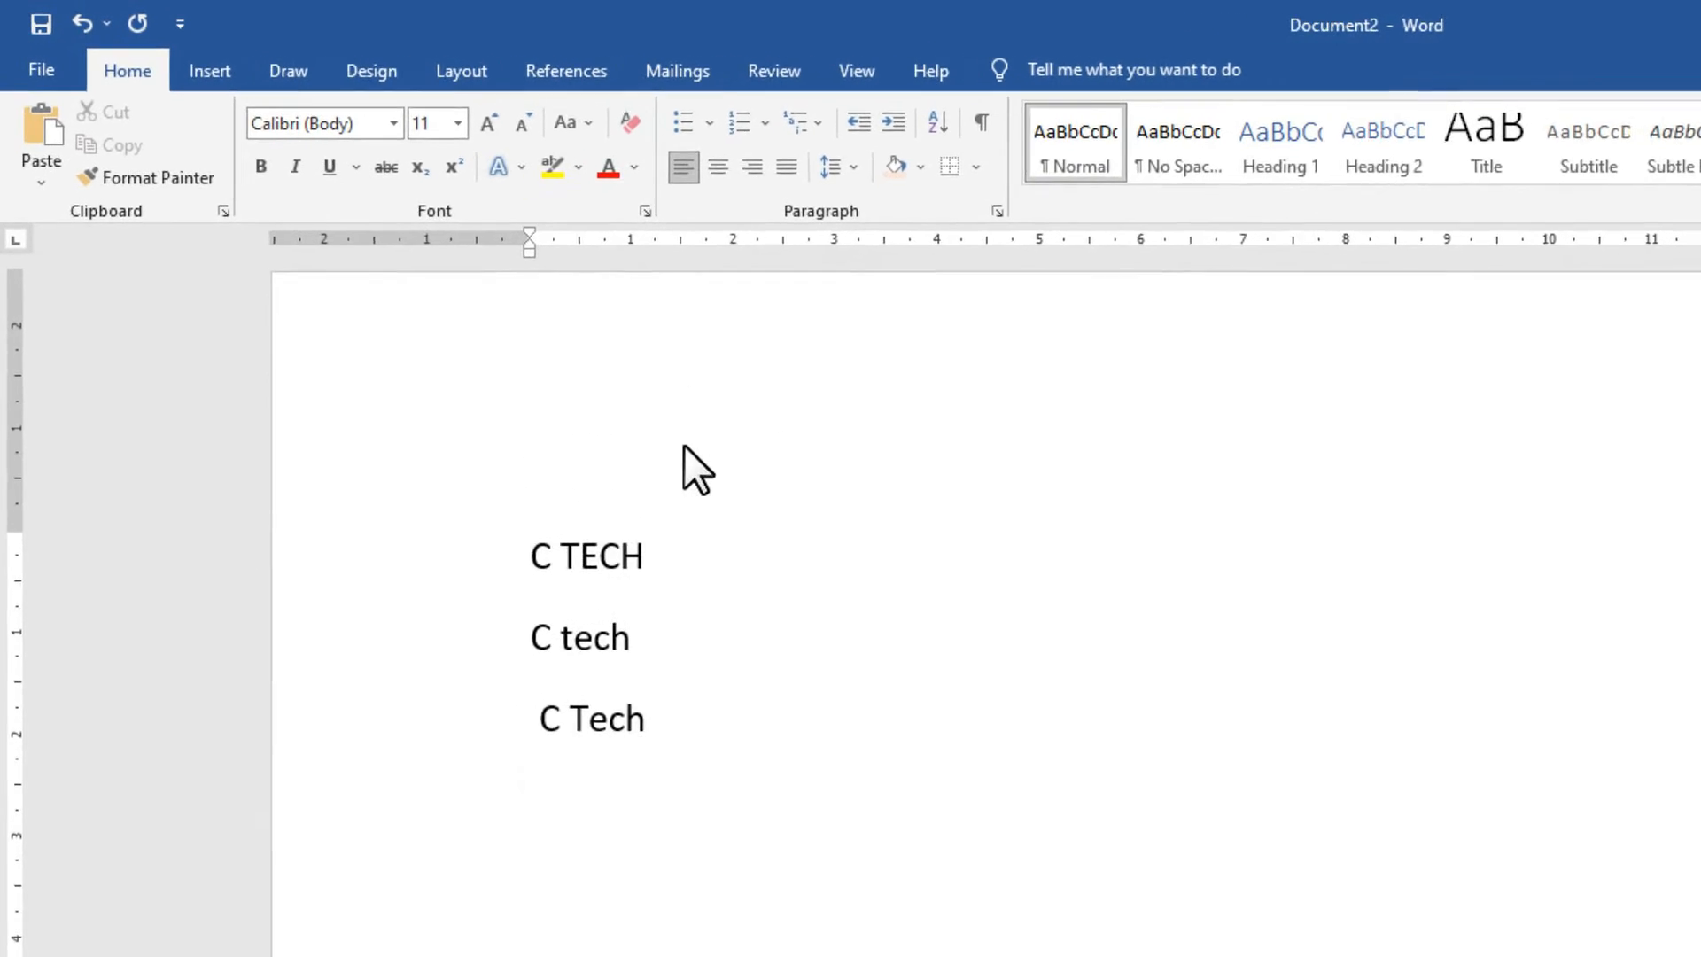
left_click(635, 660)
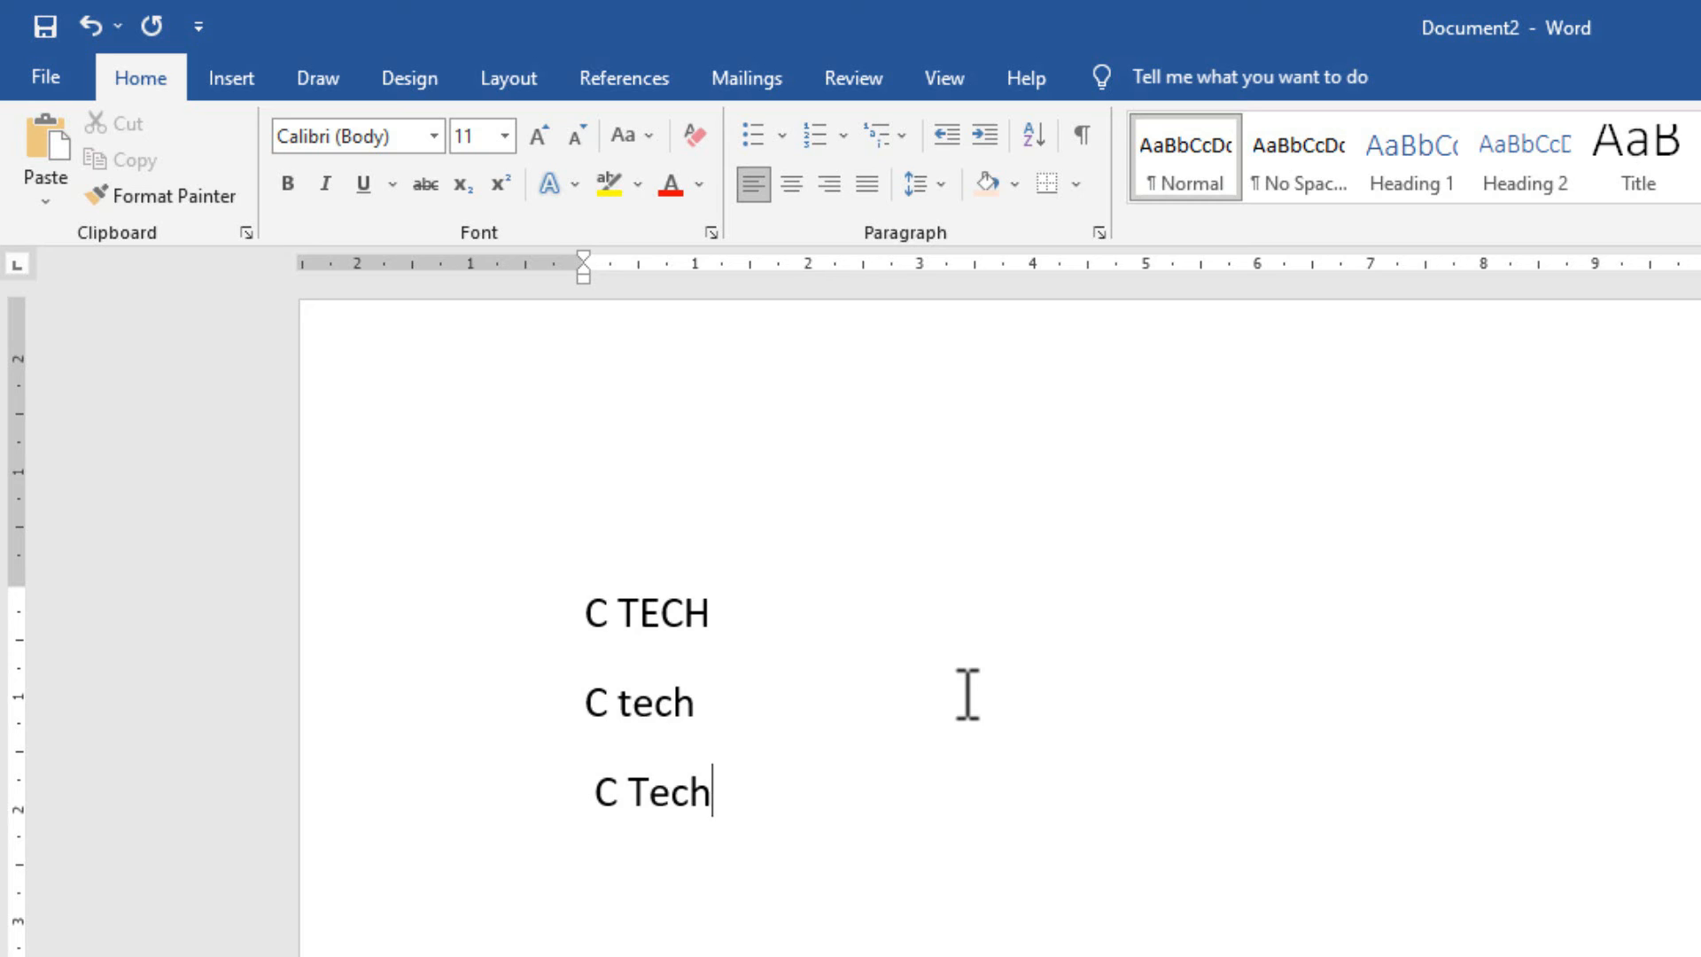
Select the three lines and try Change Case options: sentence case, lowercase, UPPERCASE and toggle case.
left_click_drag(810, 810, 463, 629)
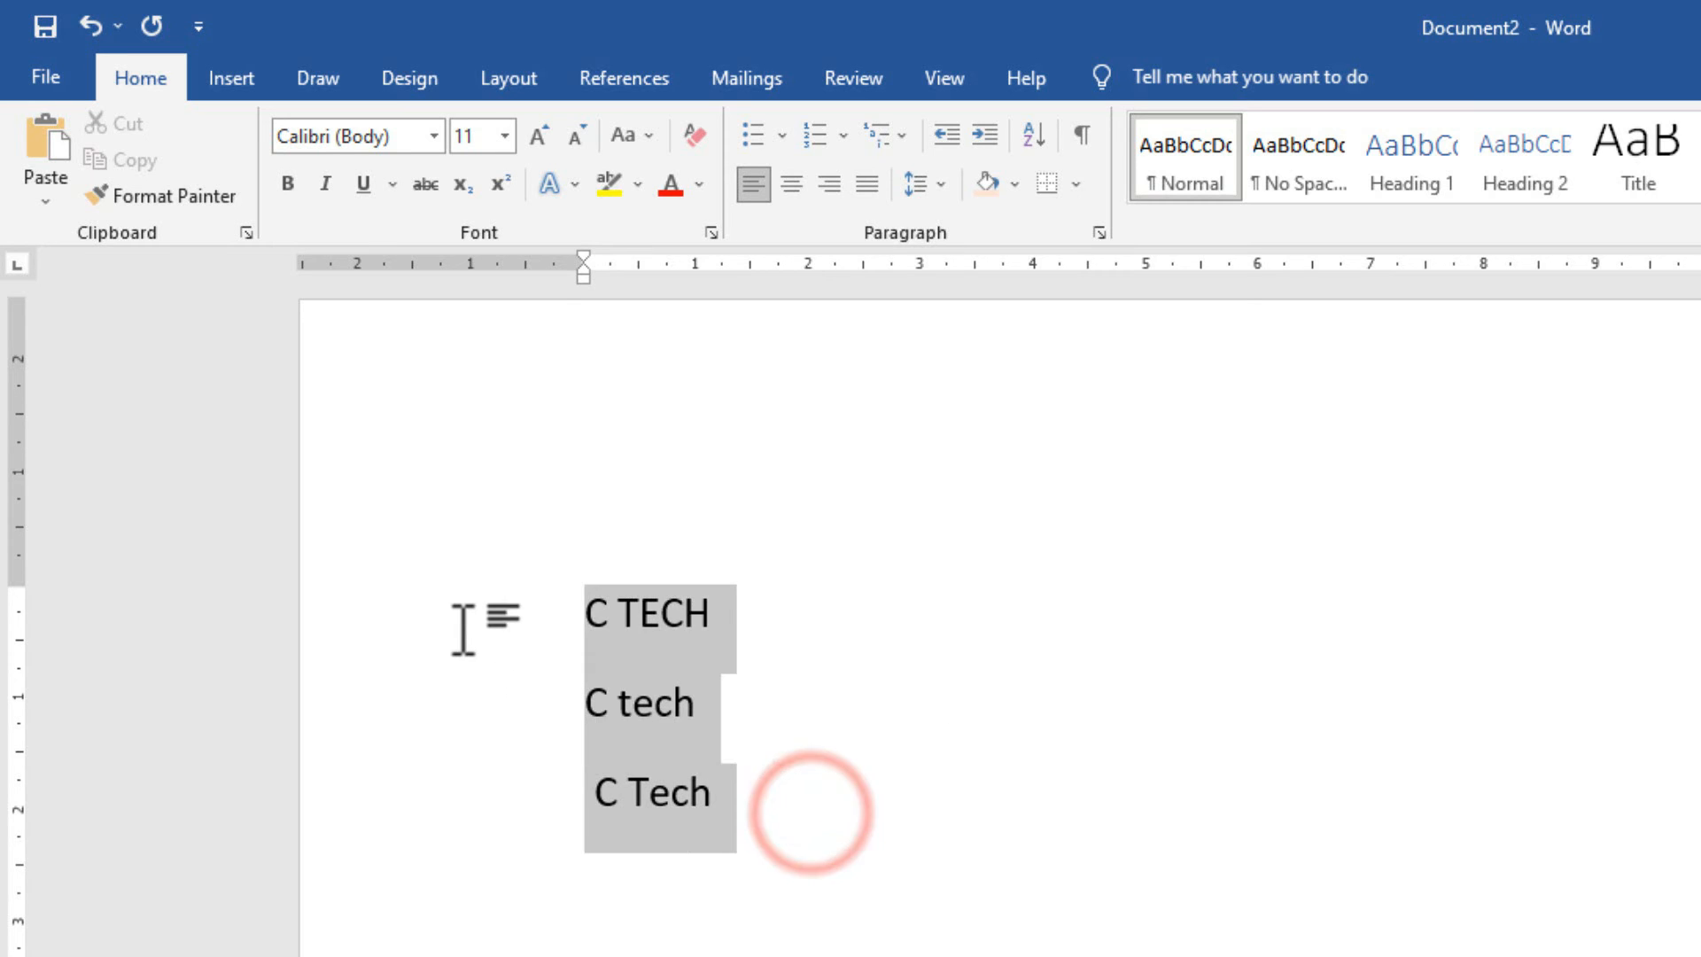
left_click(630, 139)
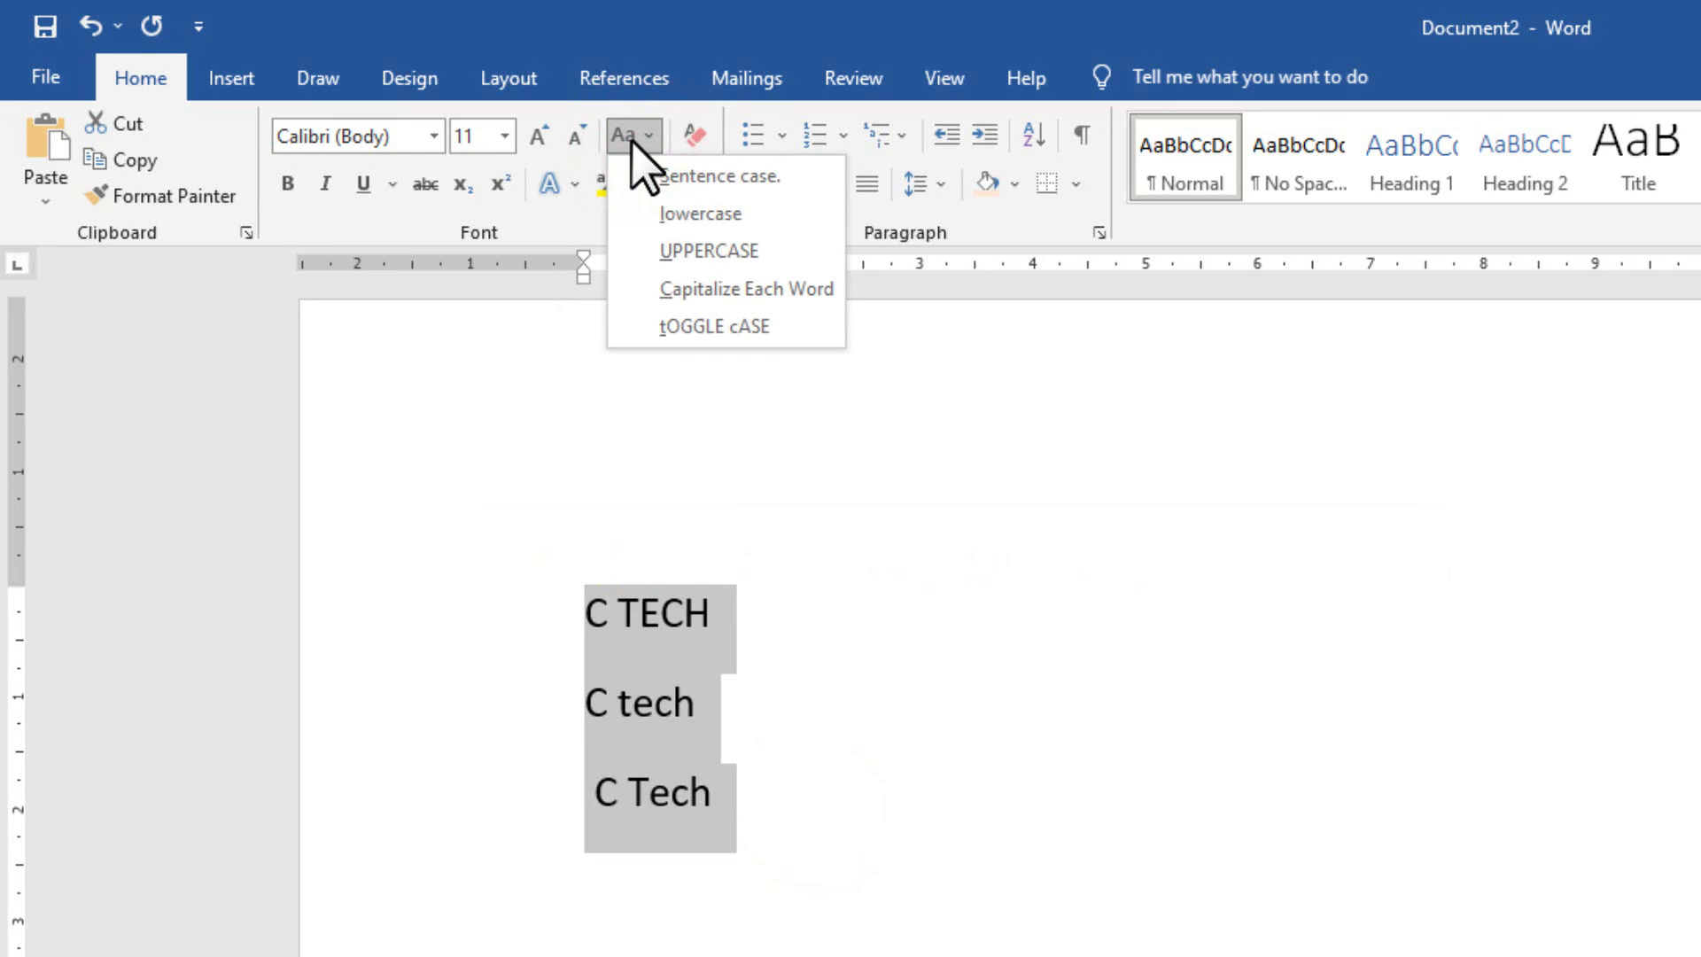
left_click(629, 135)
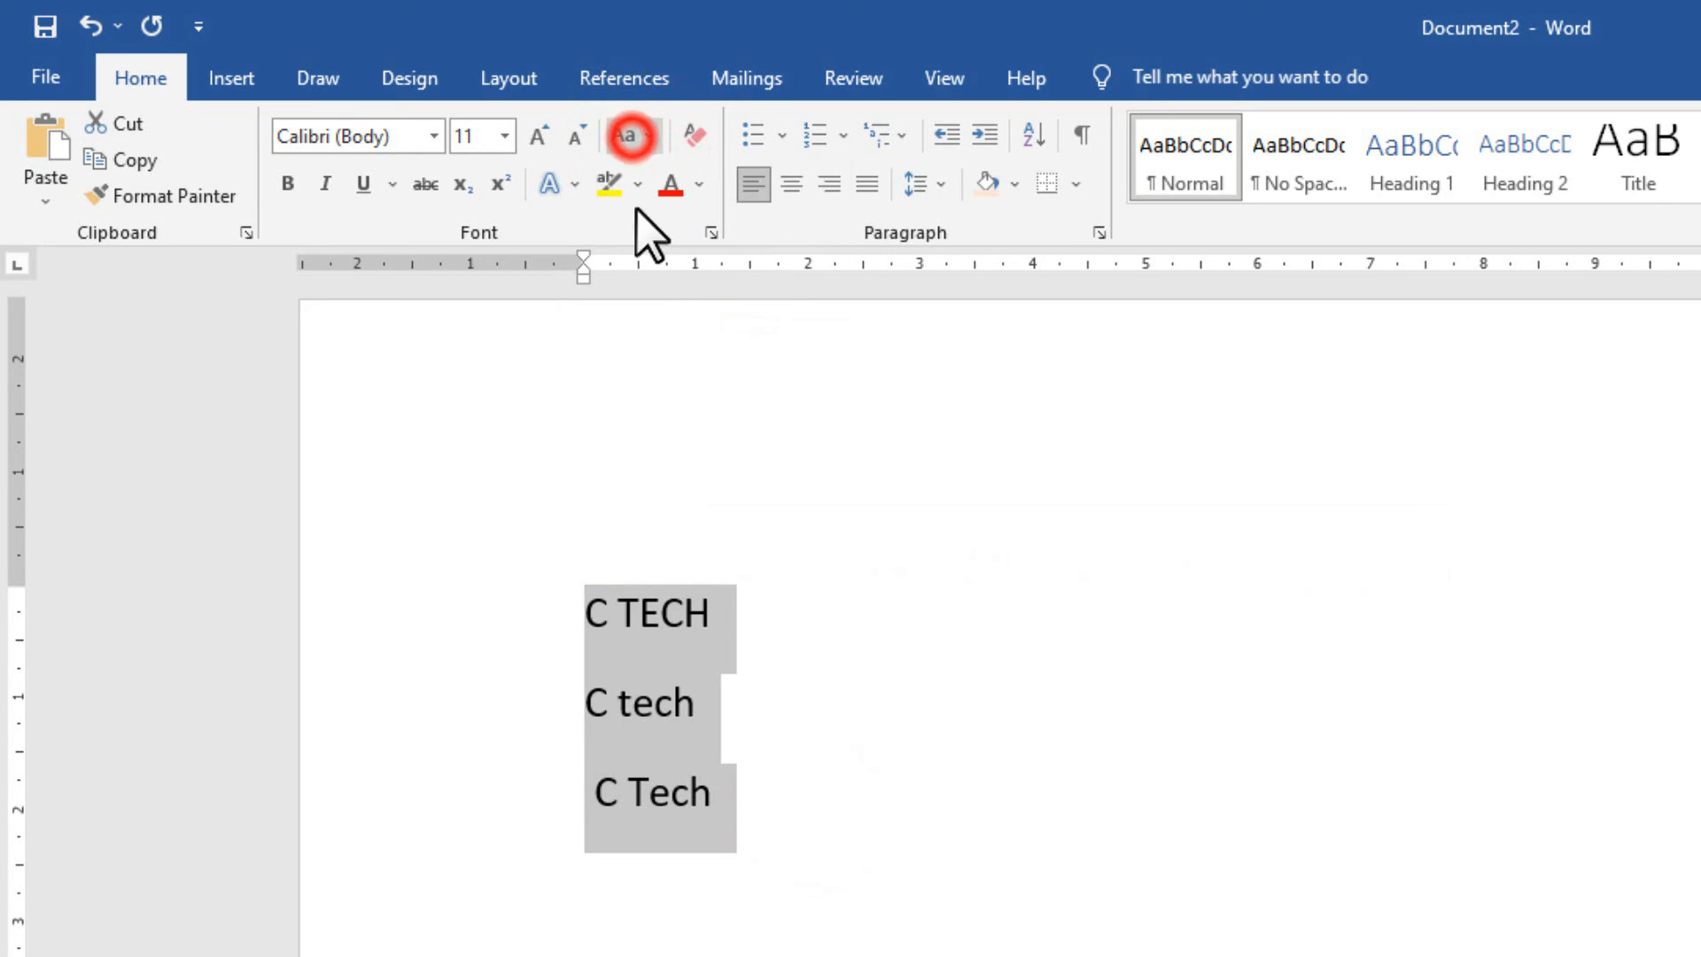
left_click(631, 145)
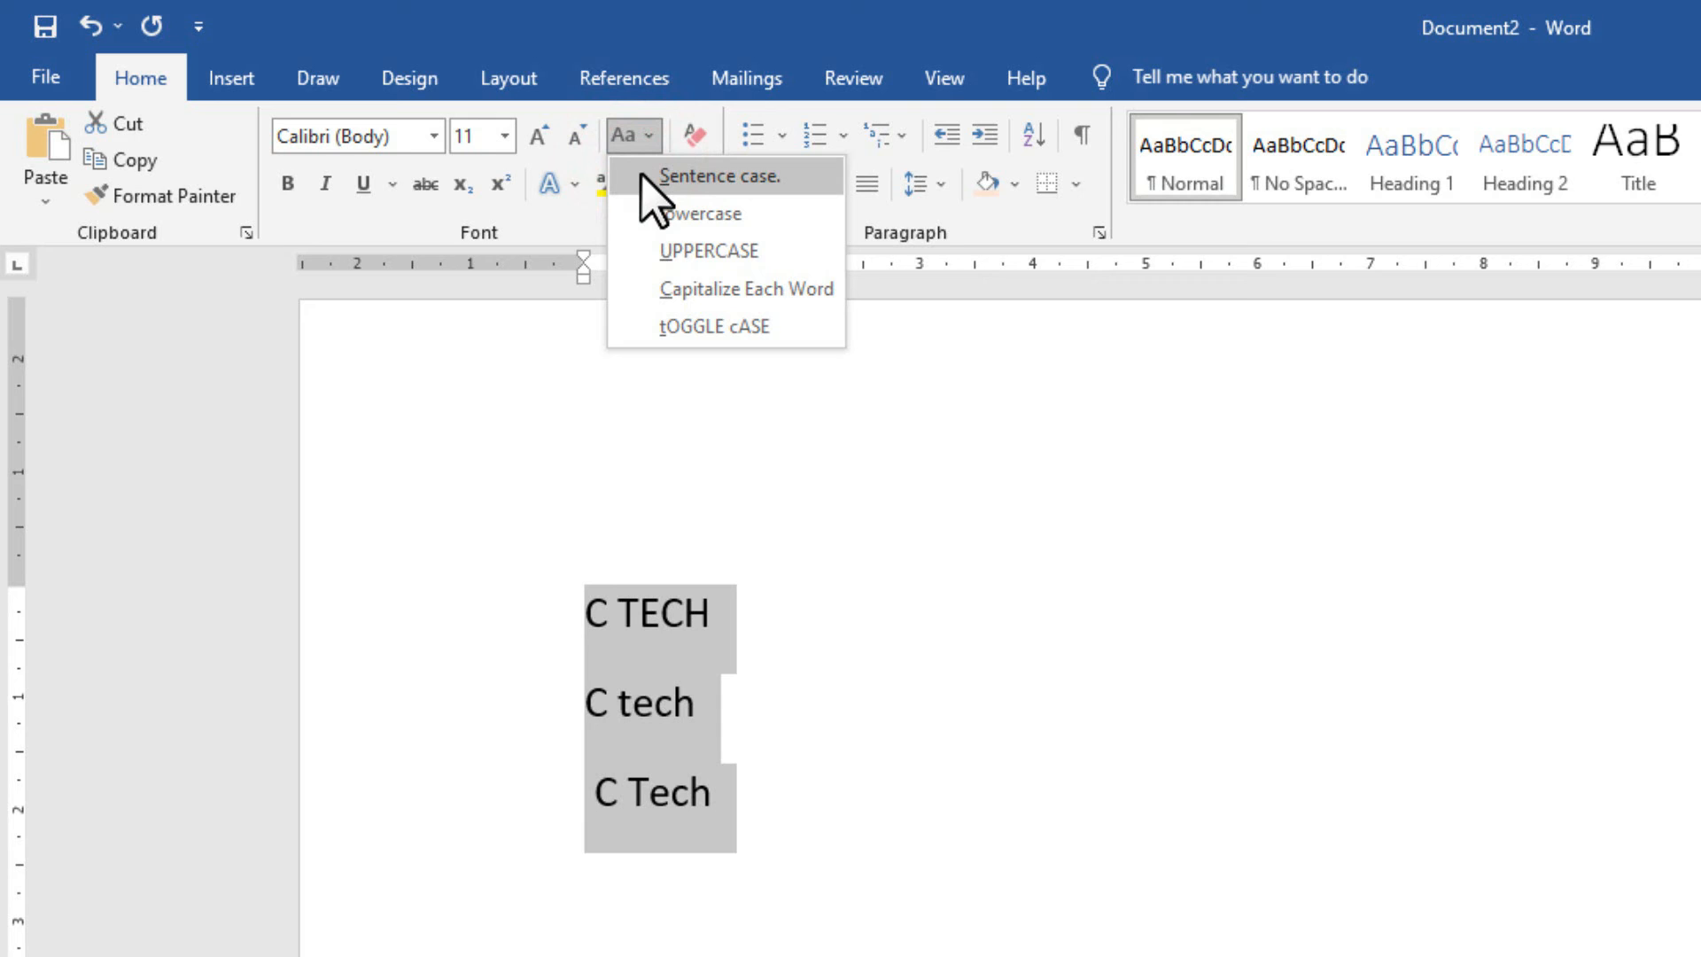
left_click(641, 175)
left_click(639, 129)
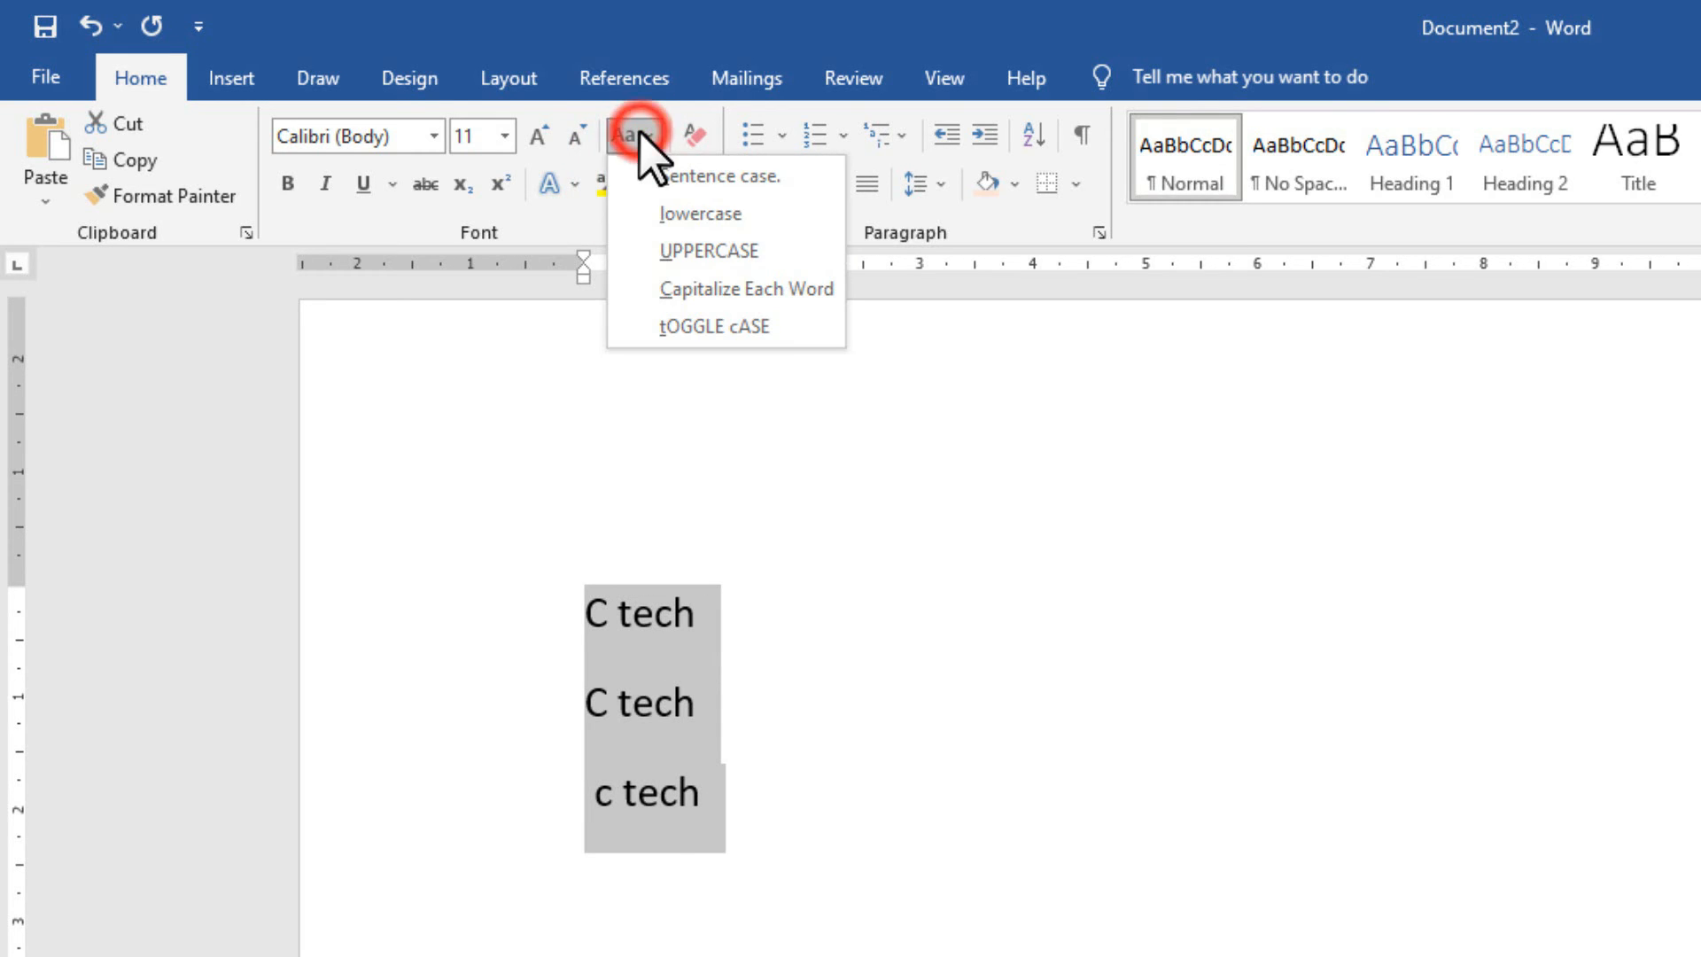
left_click(666, 216)
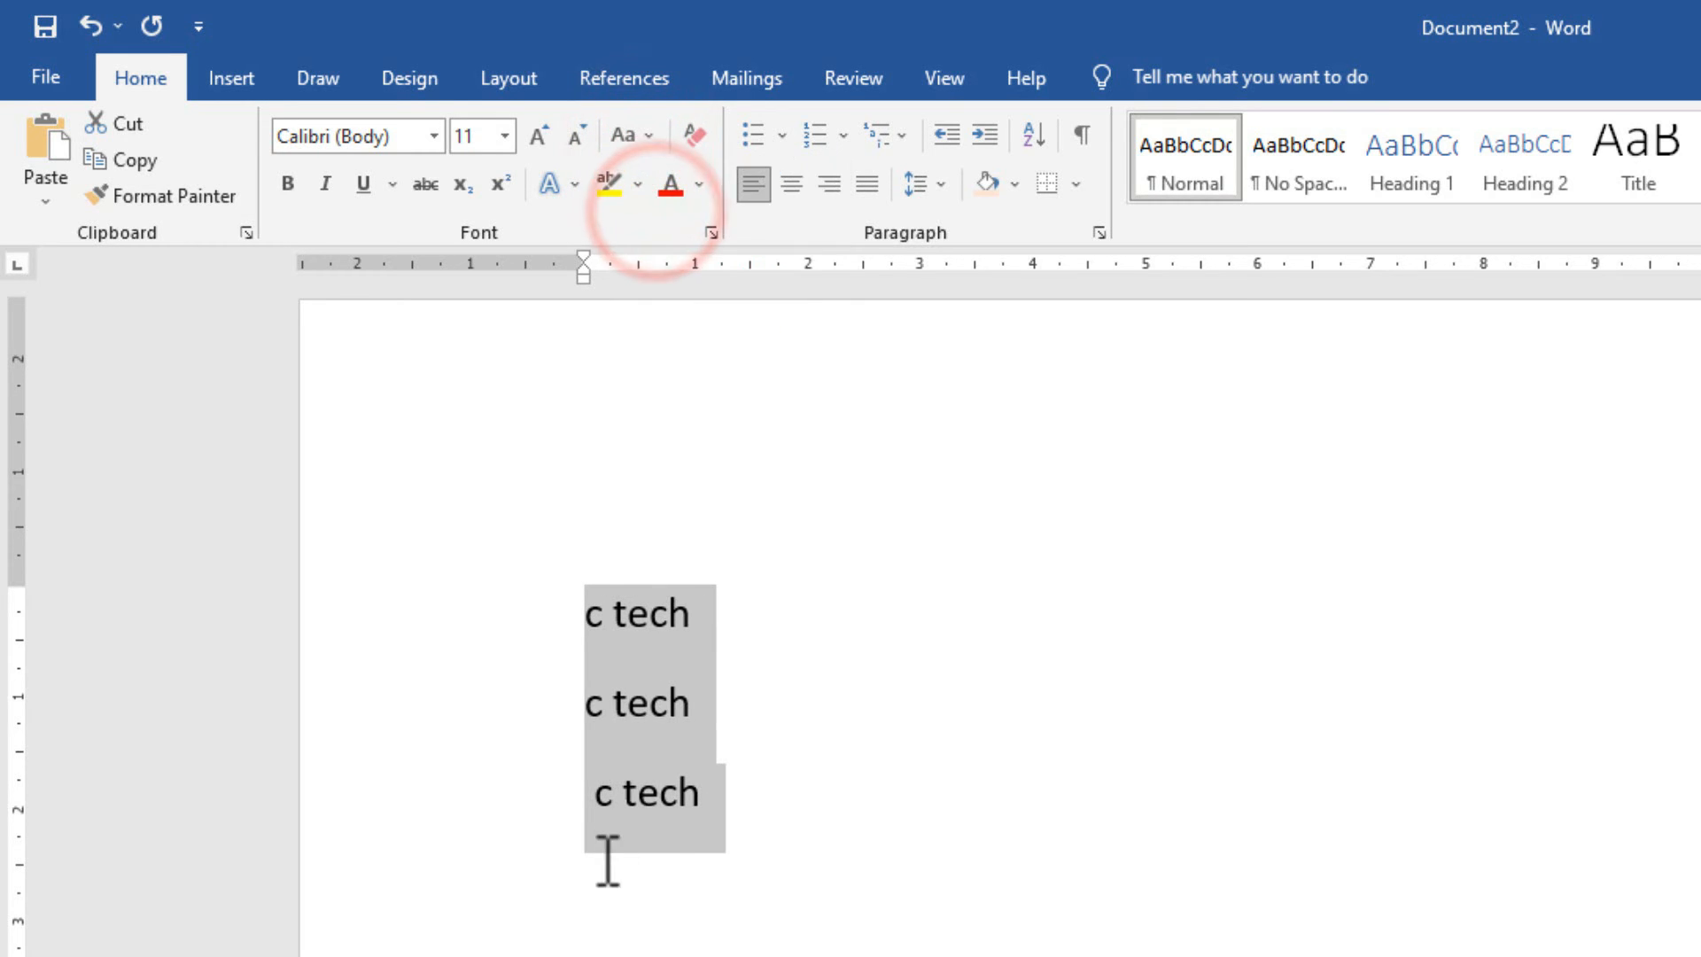
left_click(635, 137)
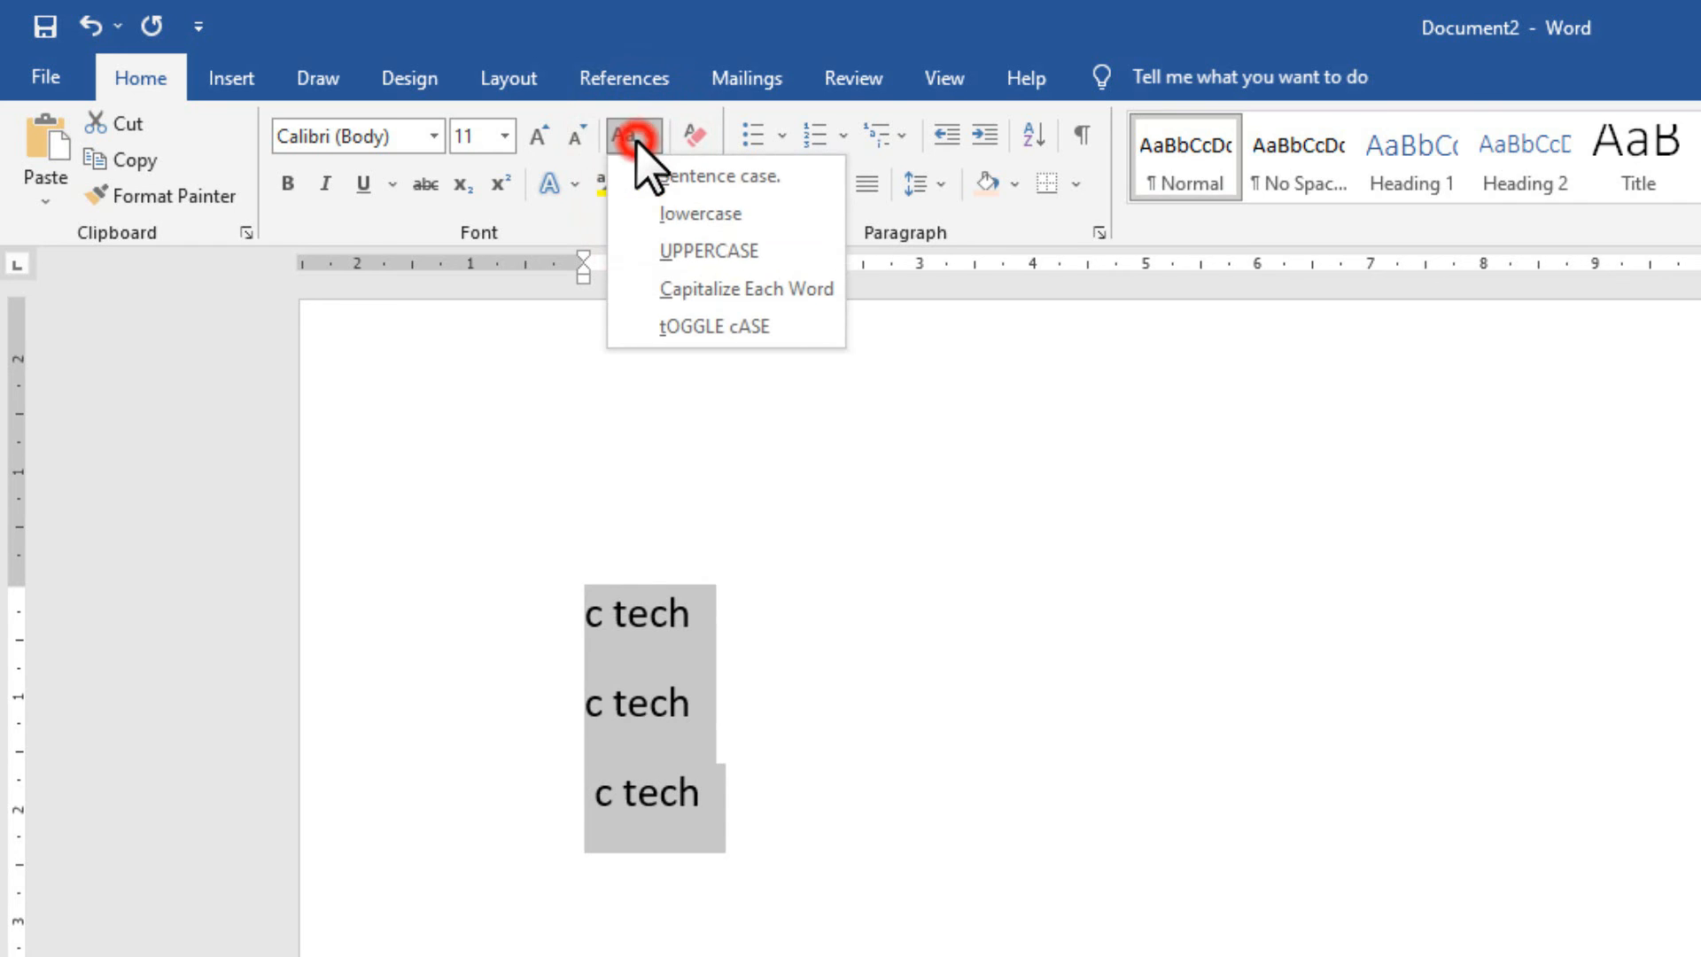
left_click(667, 251)
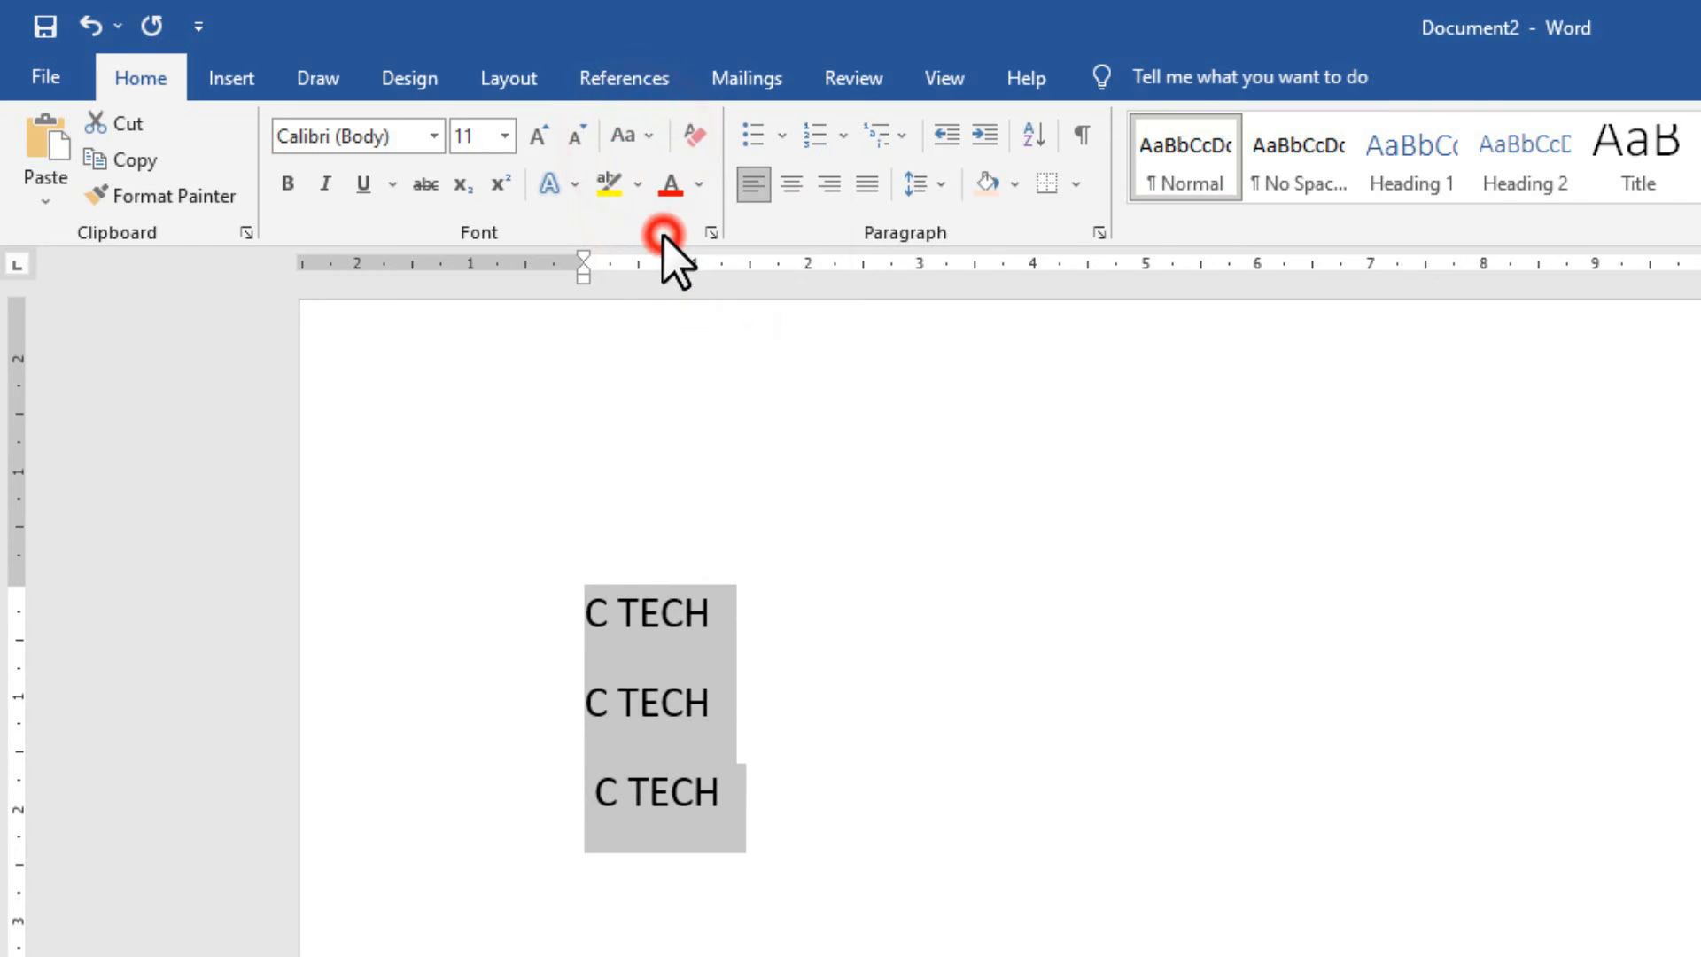
left_click(648, 140)
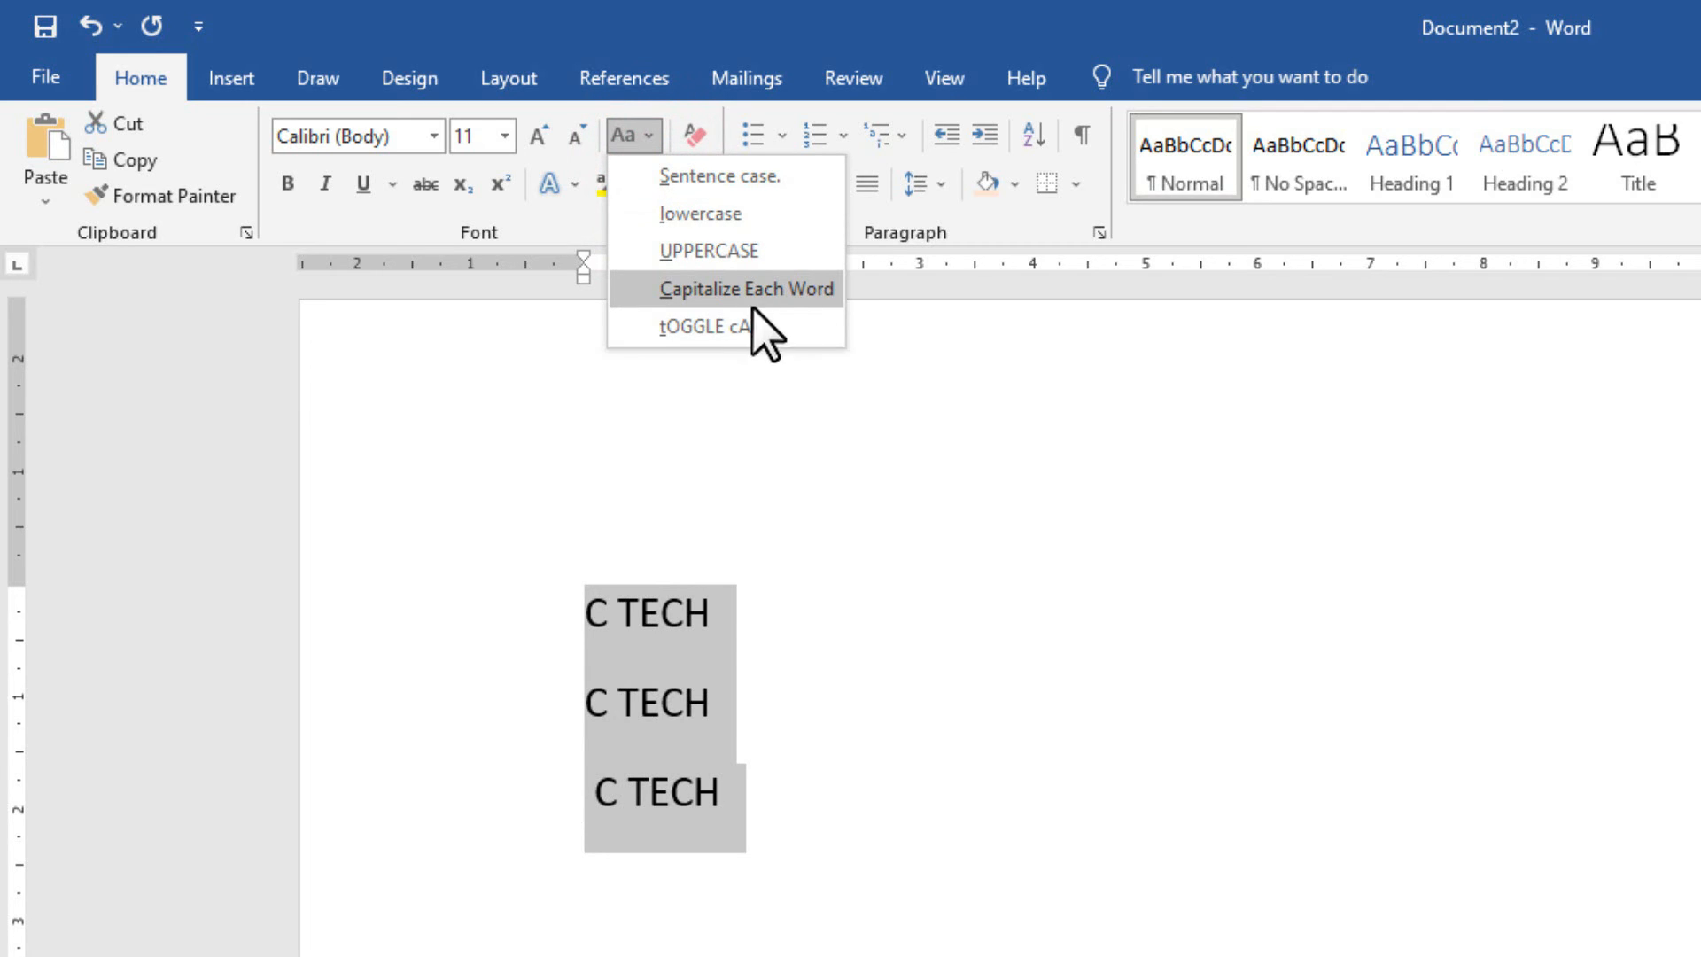
left_click(737, 330)
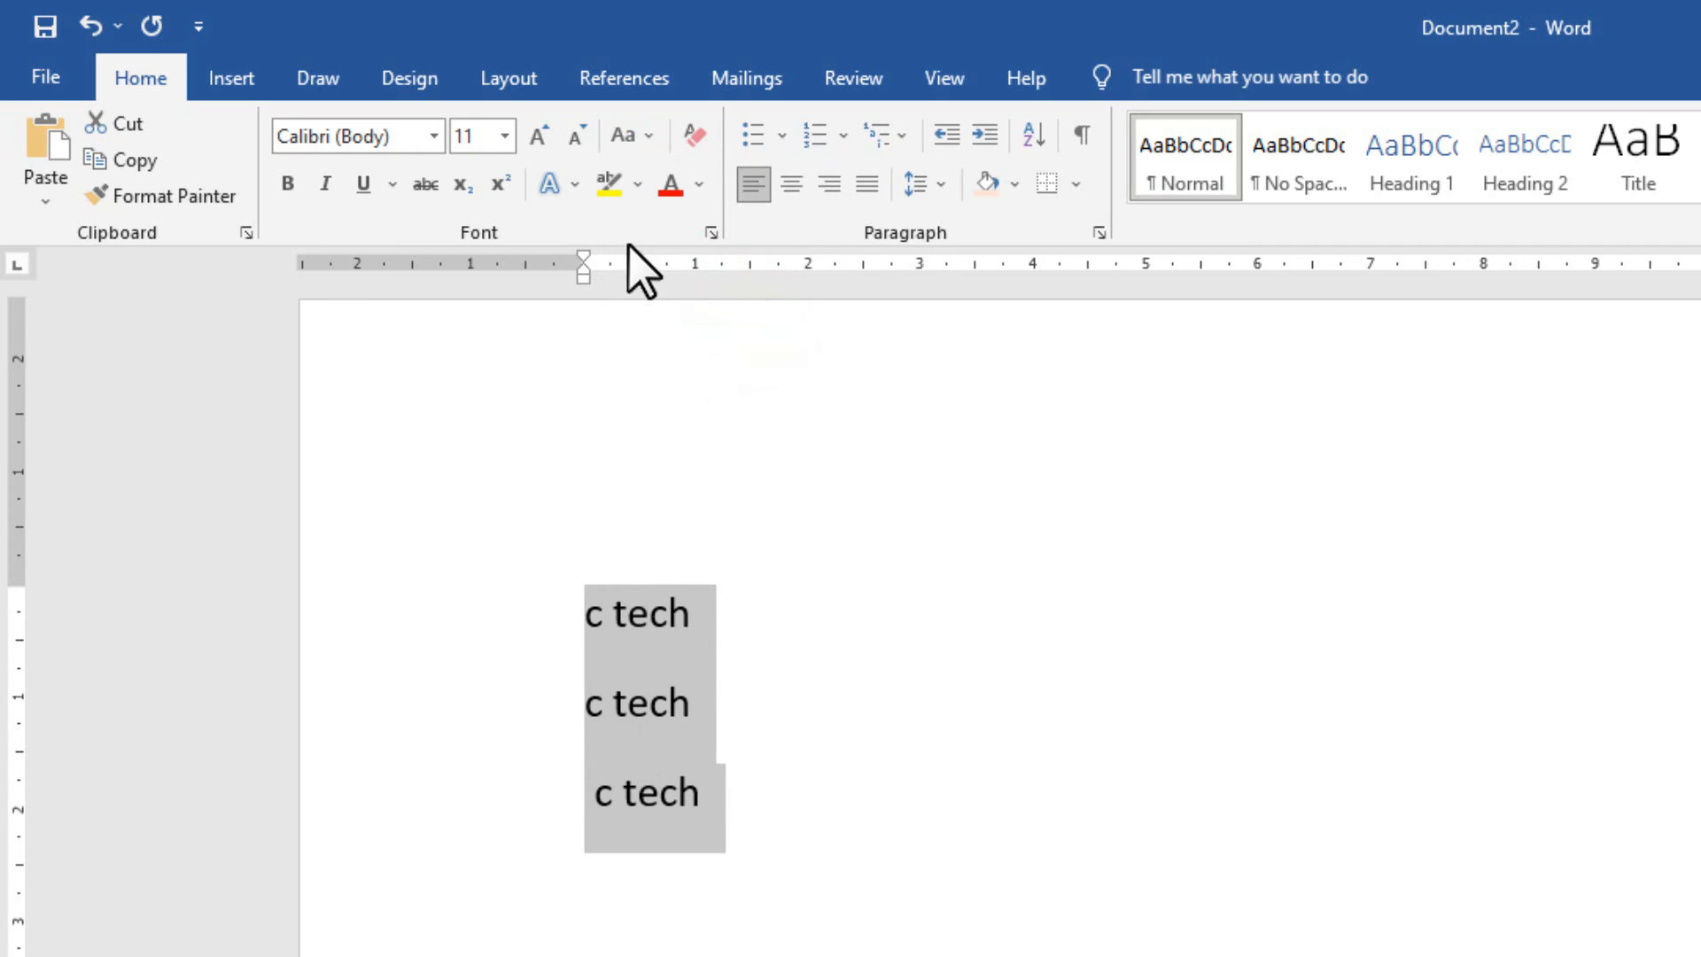
Try toggle case and Capitalize Each Word, finish on UPPERCASE so all lines read C TECH, then deselect.
left_click(629, 138)
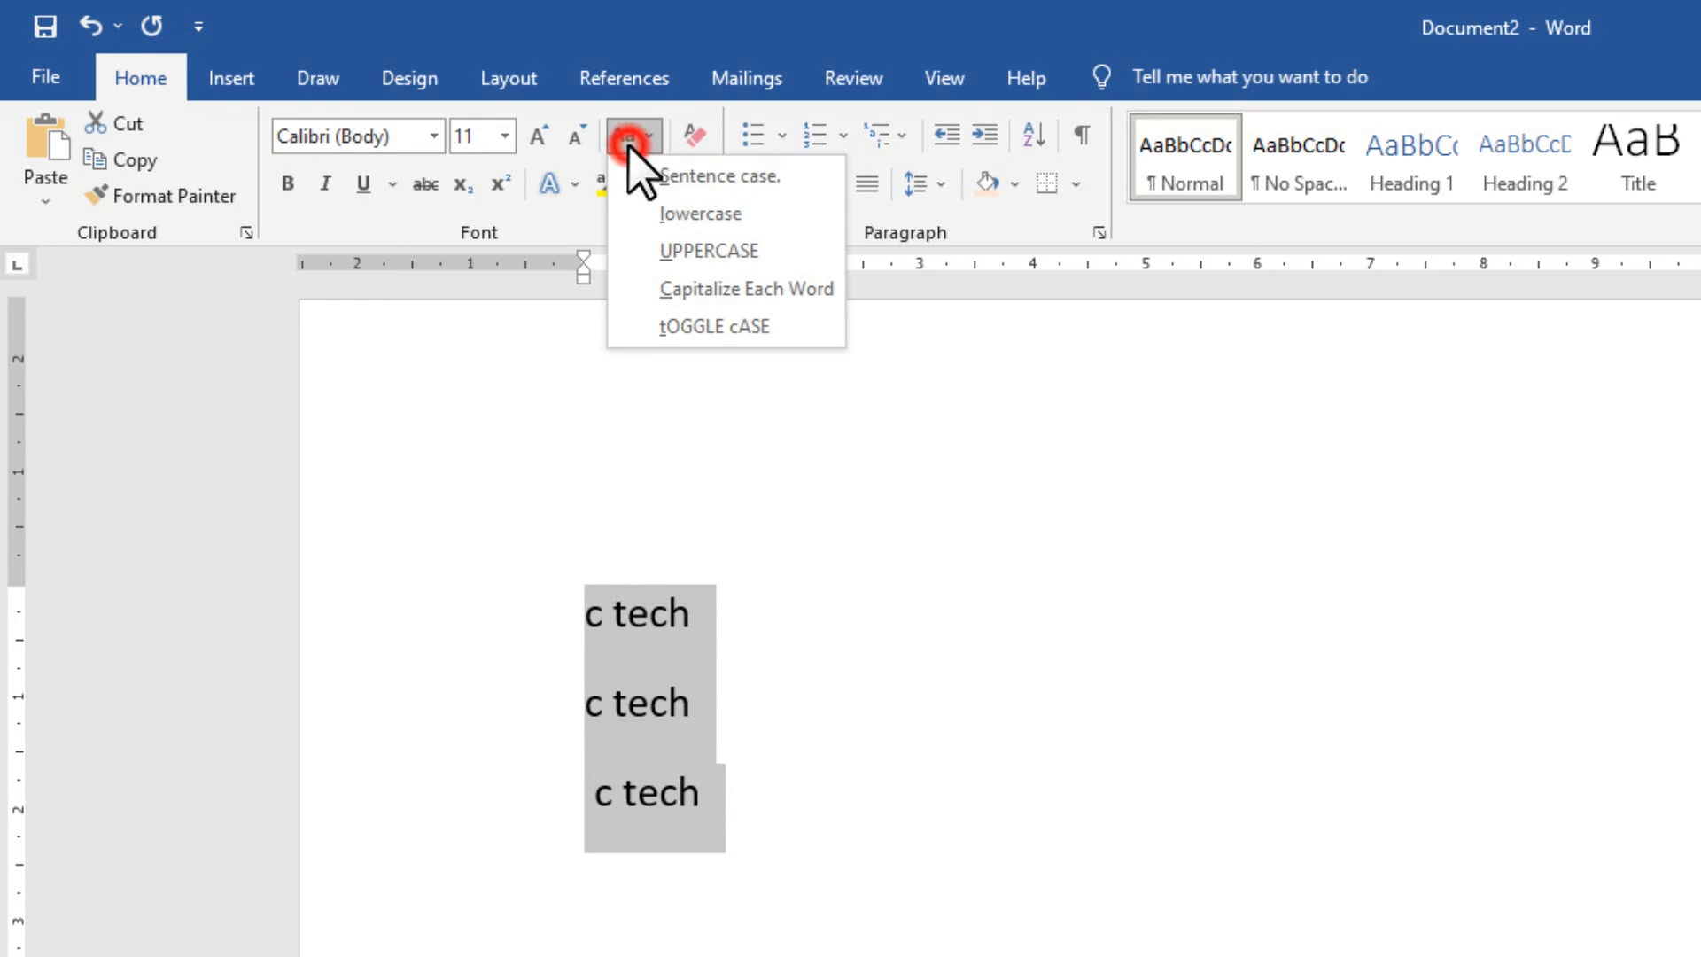
left_click(694, 326)
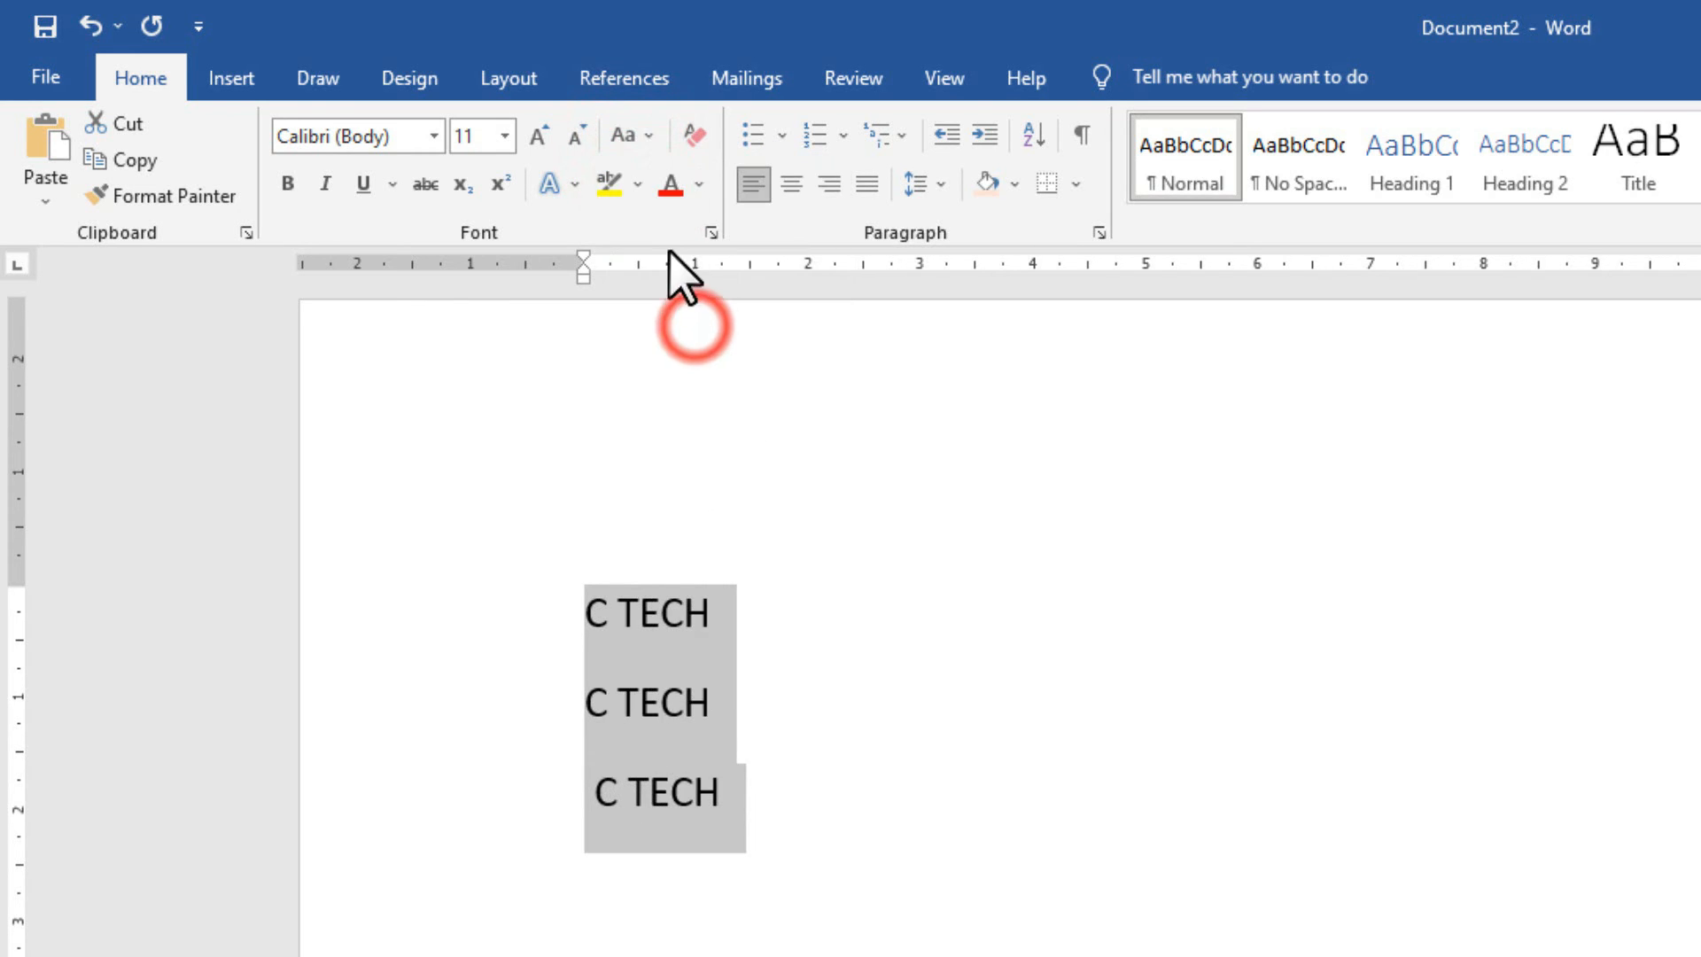
left_click(631, 136)
left_click(694, 326)
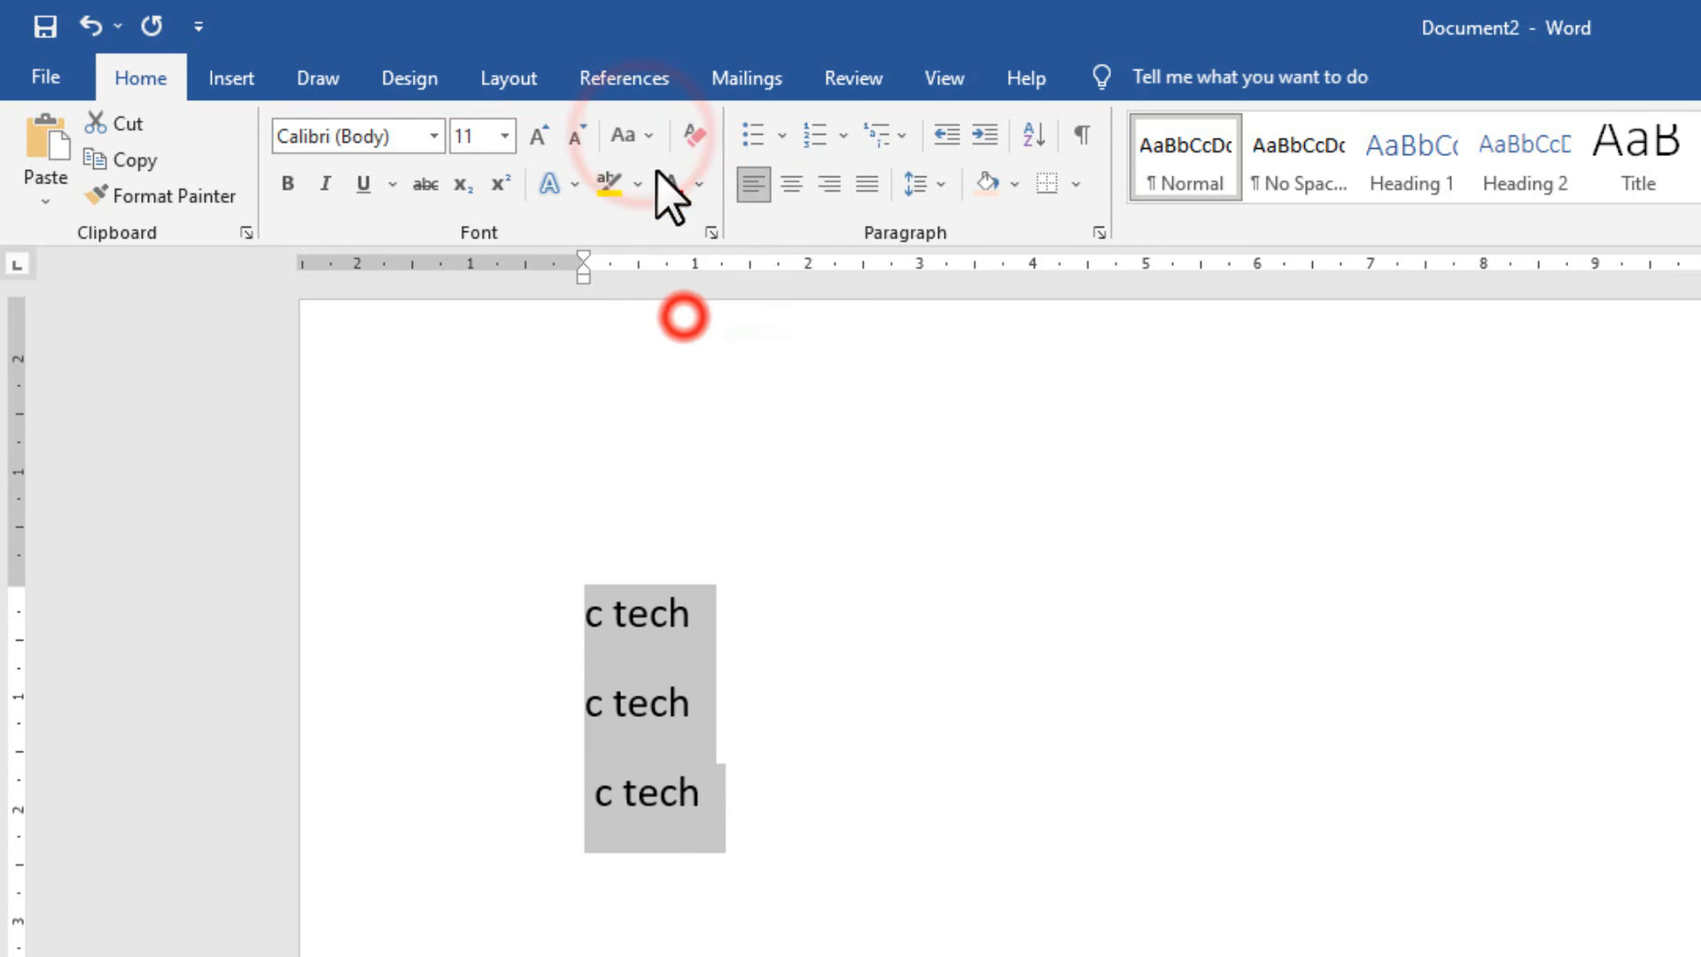
left_click(647, 136)
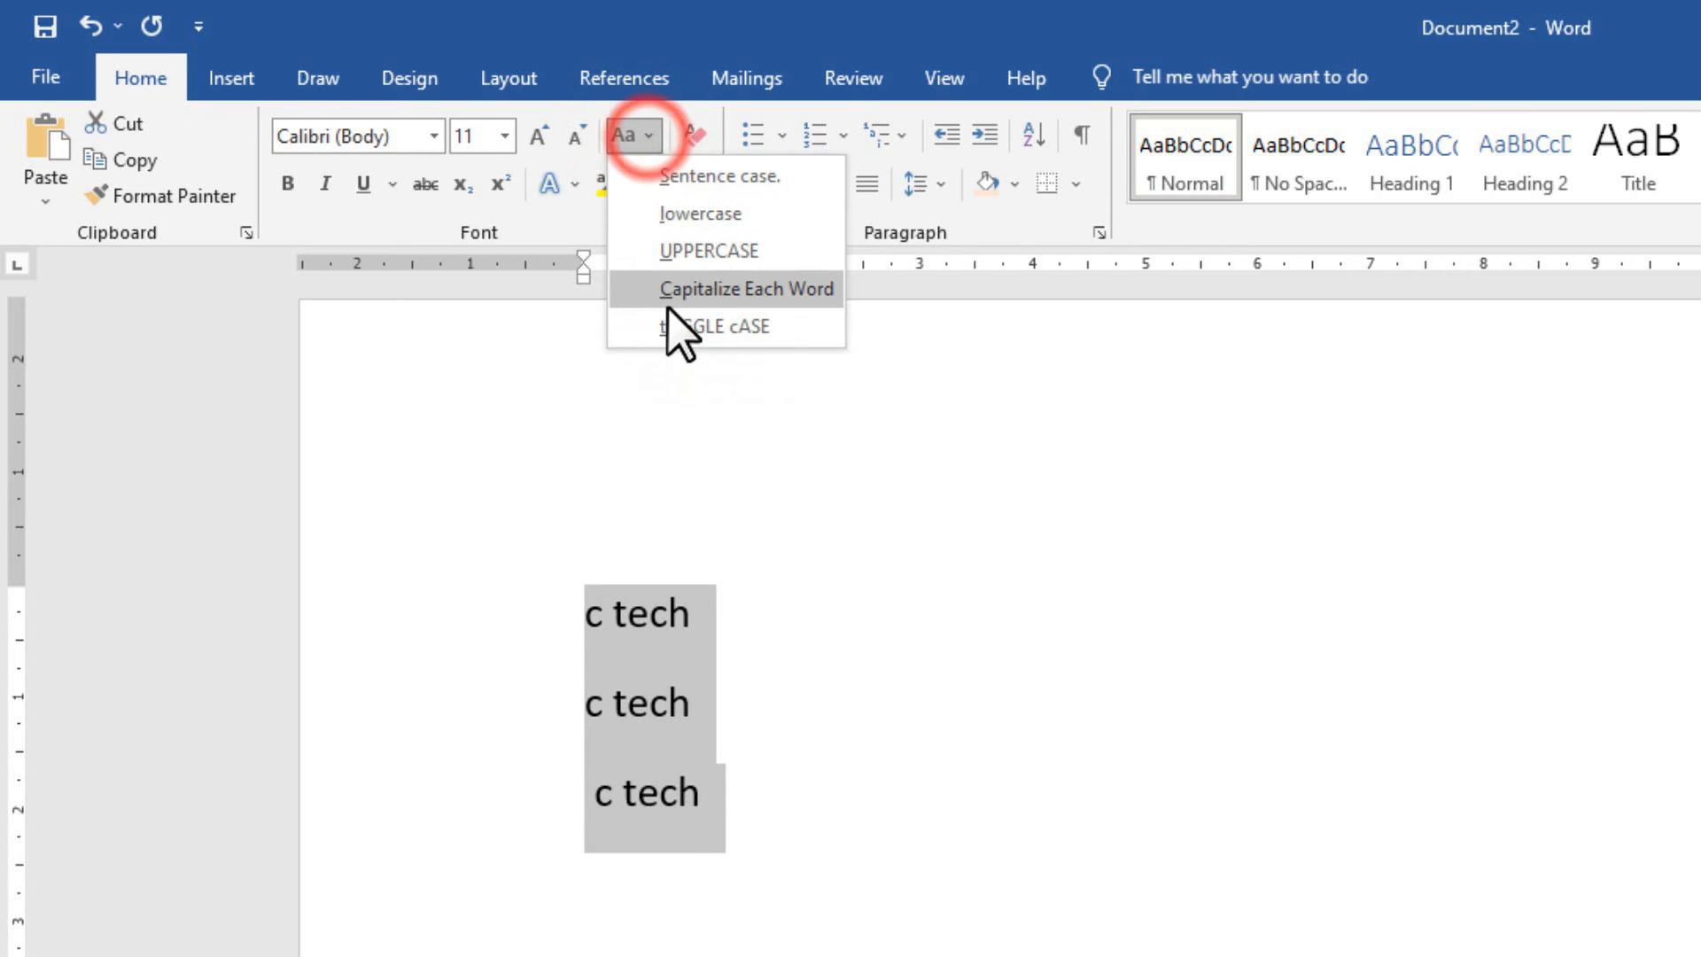
left_click(671, 293)
left_click(649, 135)
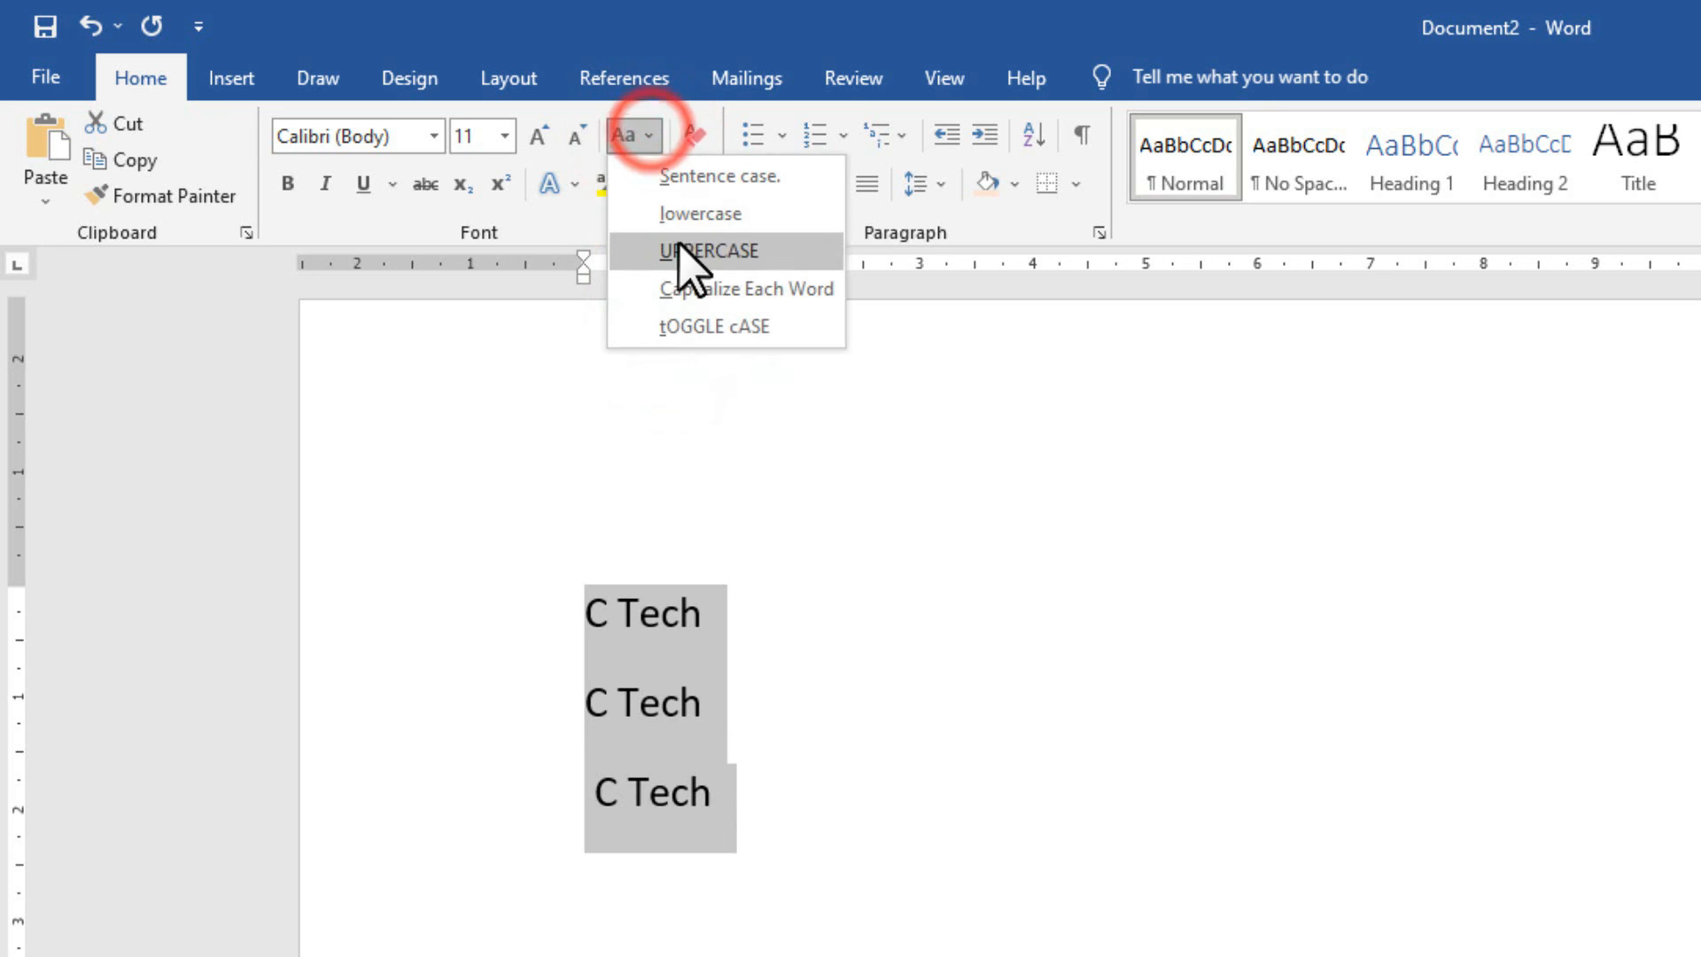
left_click(684, 252)
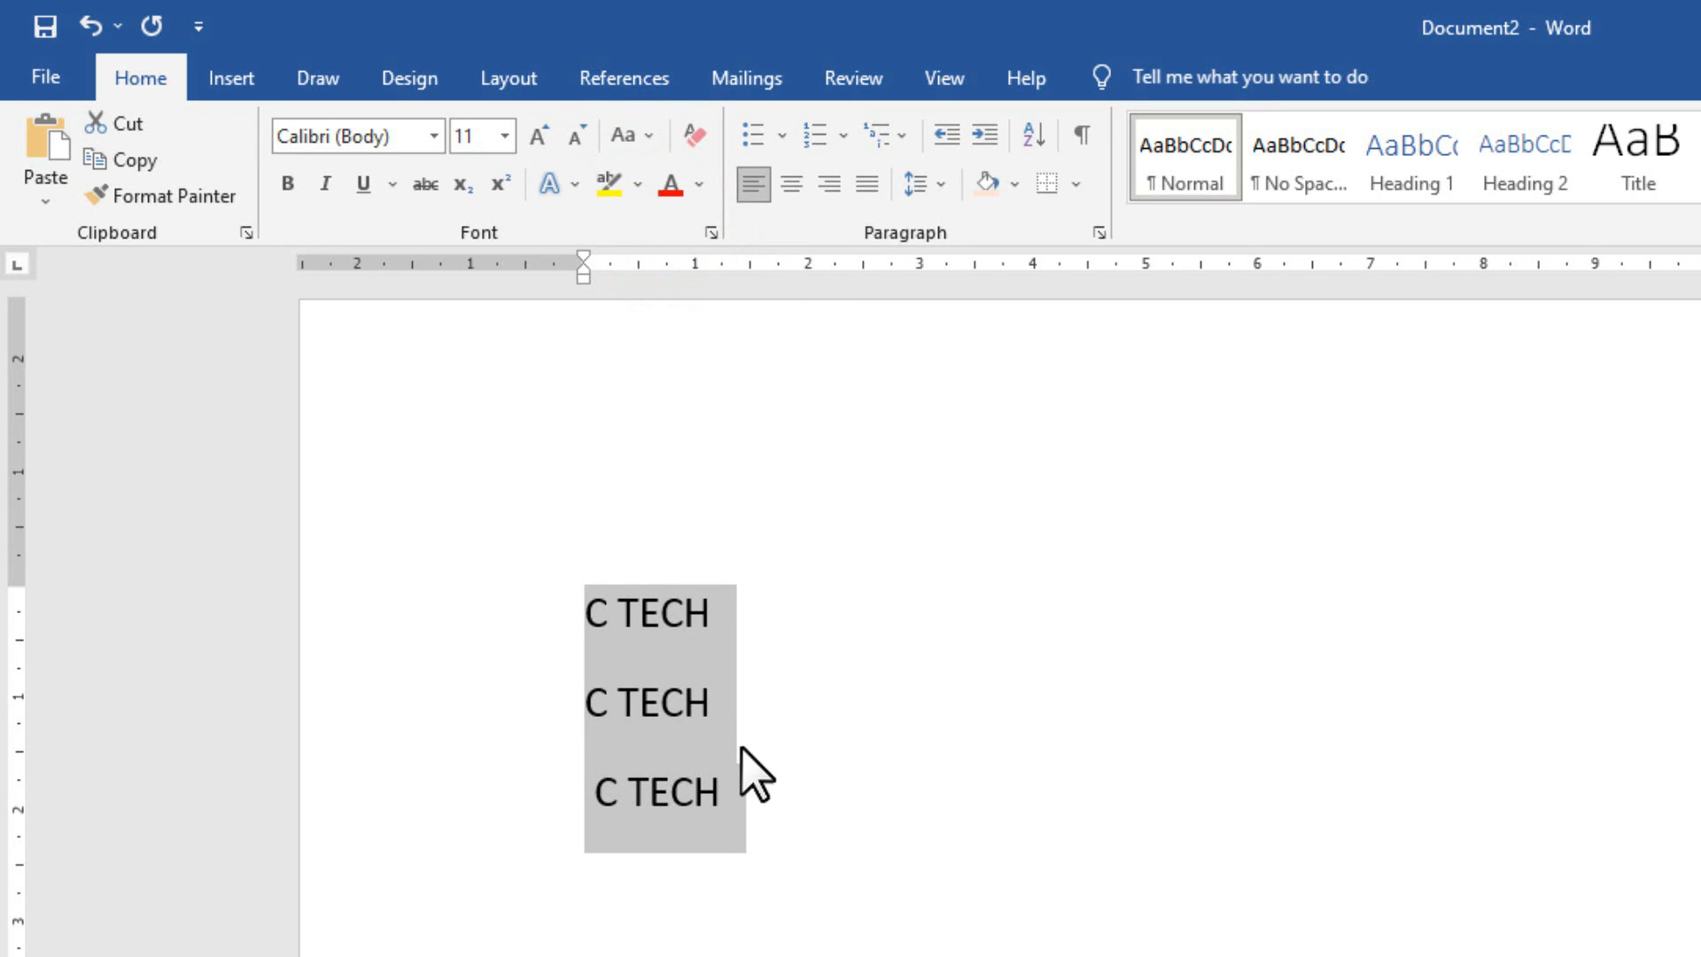
left_click(754, 695)
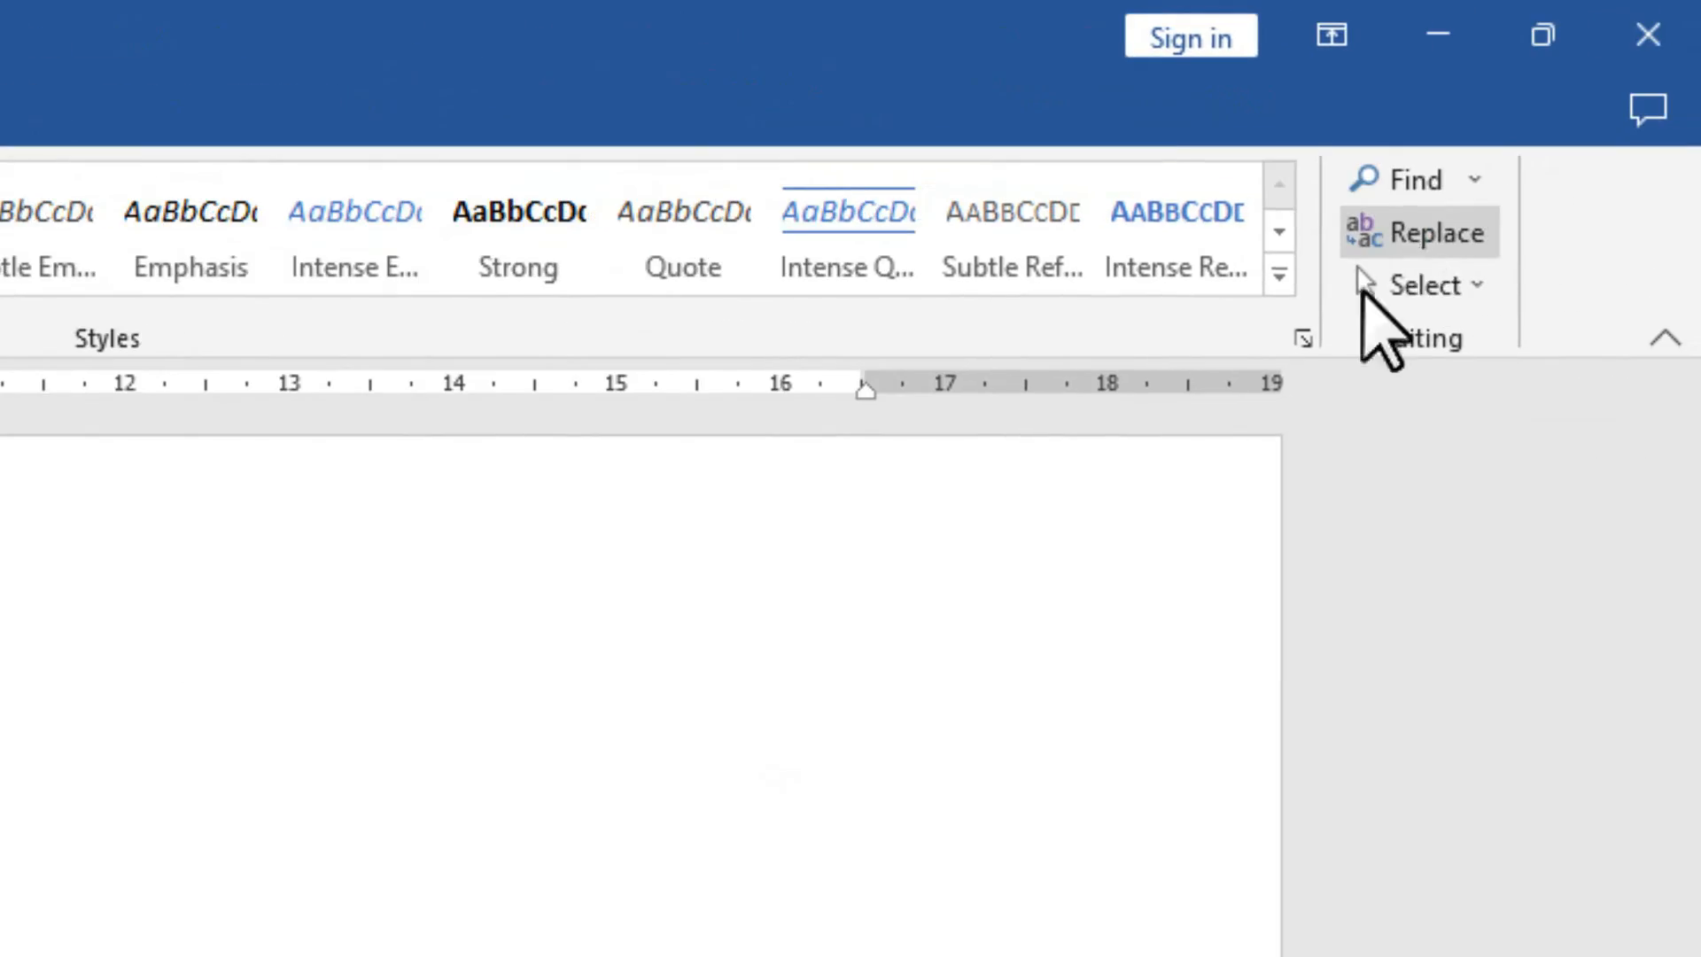
Search the whole document for 'c tech' with Find Next, then switch to the Replace tab.
left_click(1410, 238)
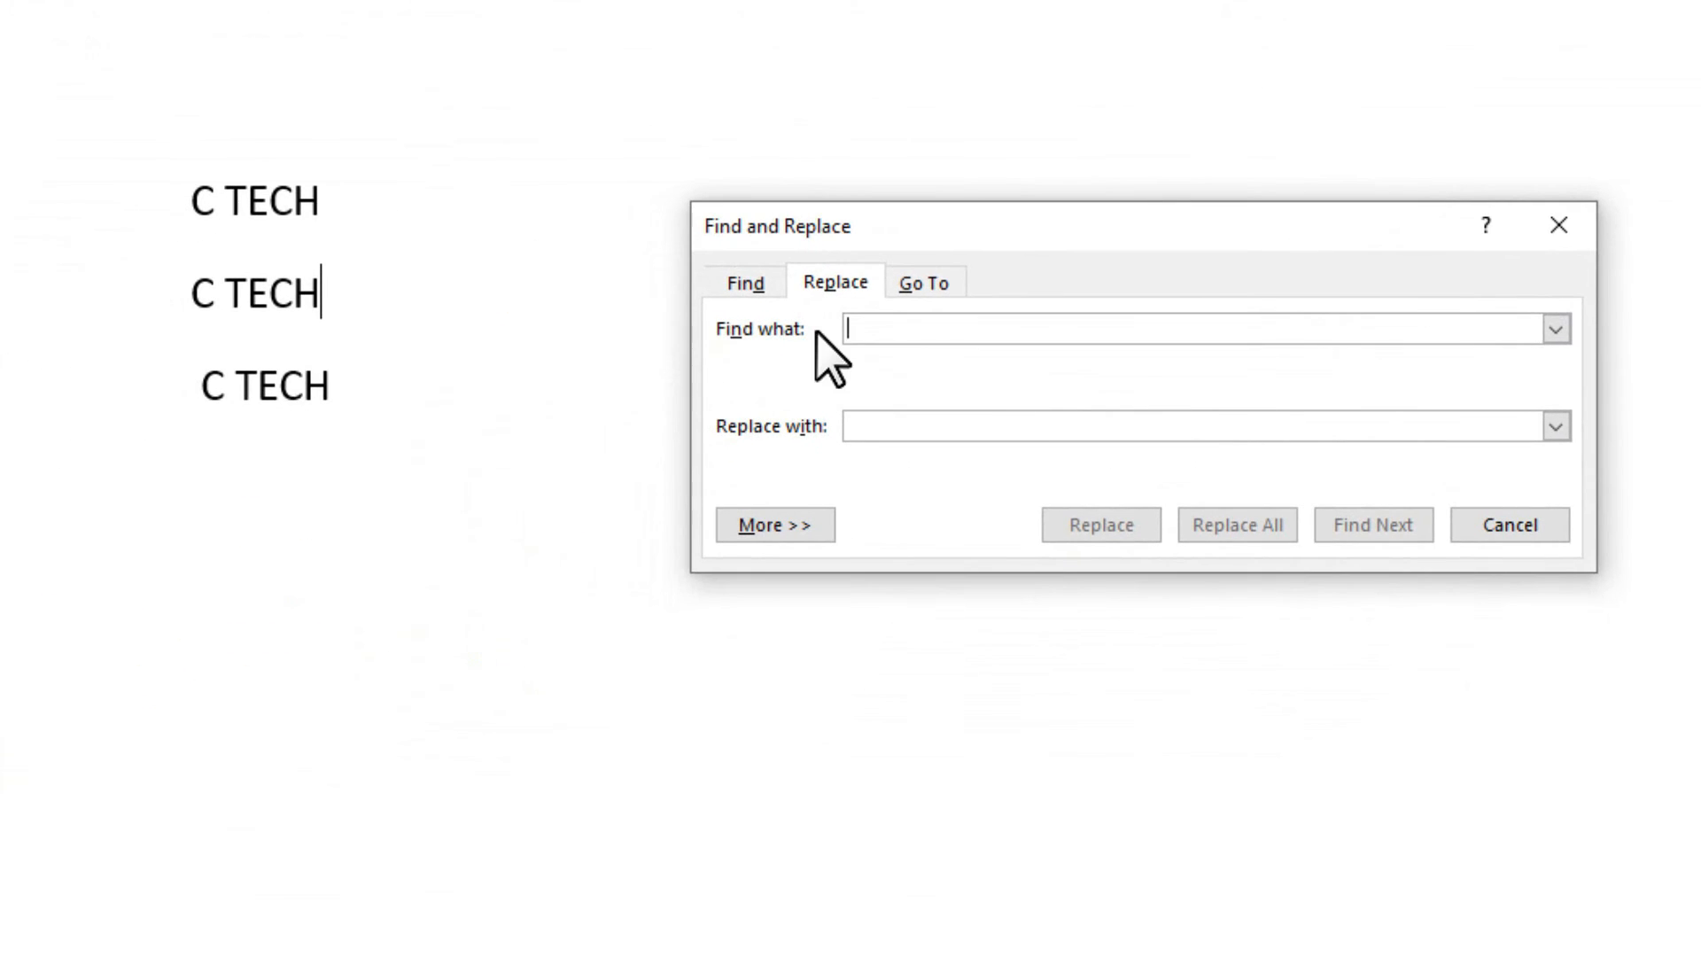
left_click(753, 280)
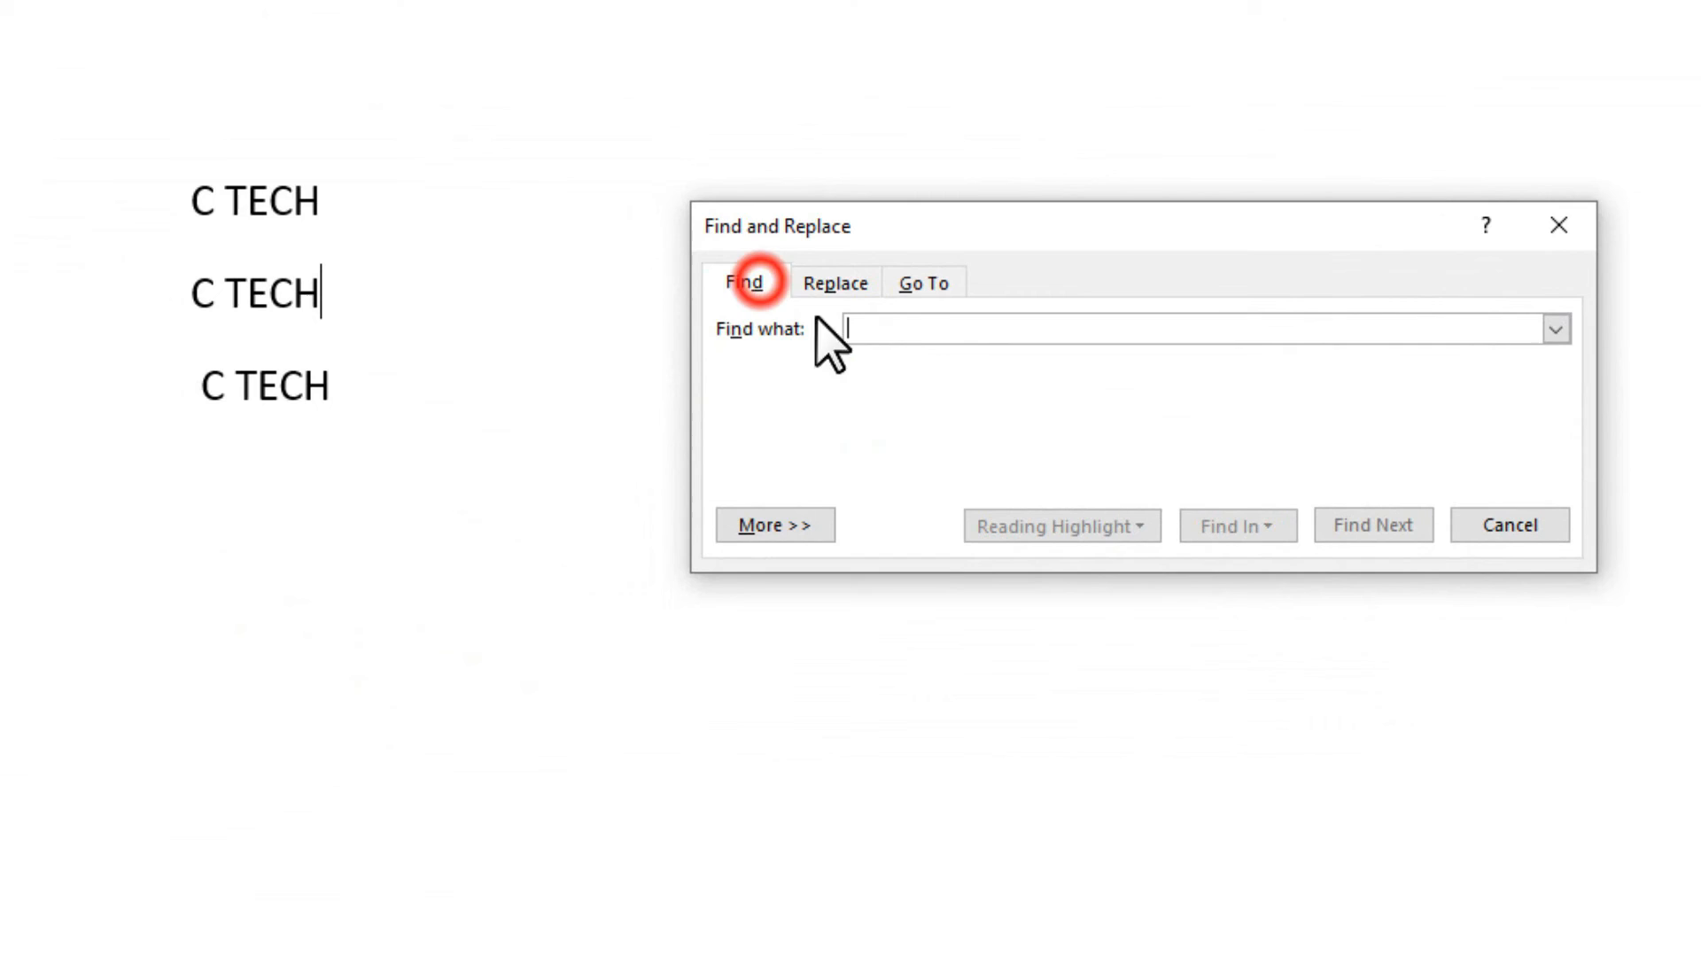
left_click(926, 332)
type("c tec")
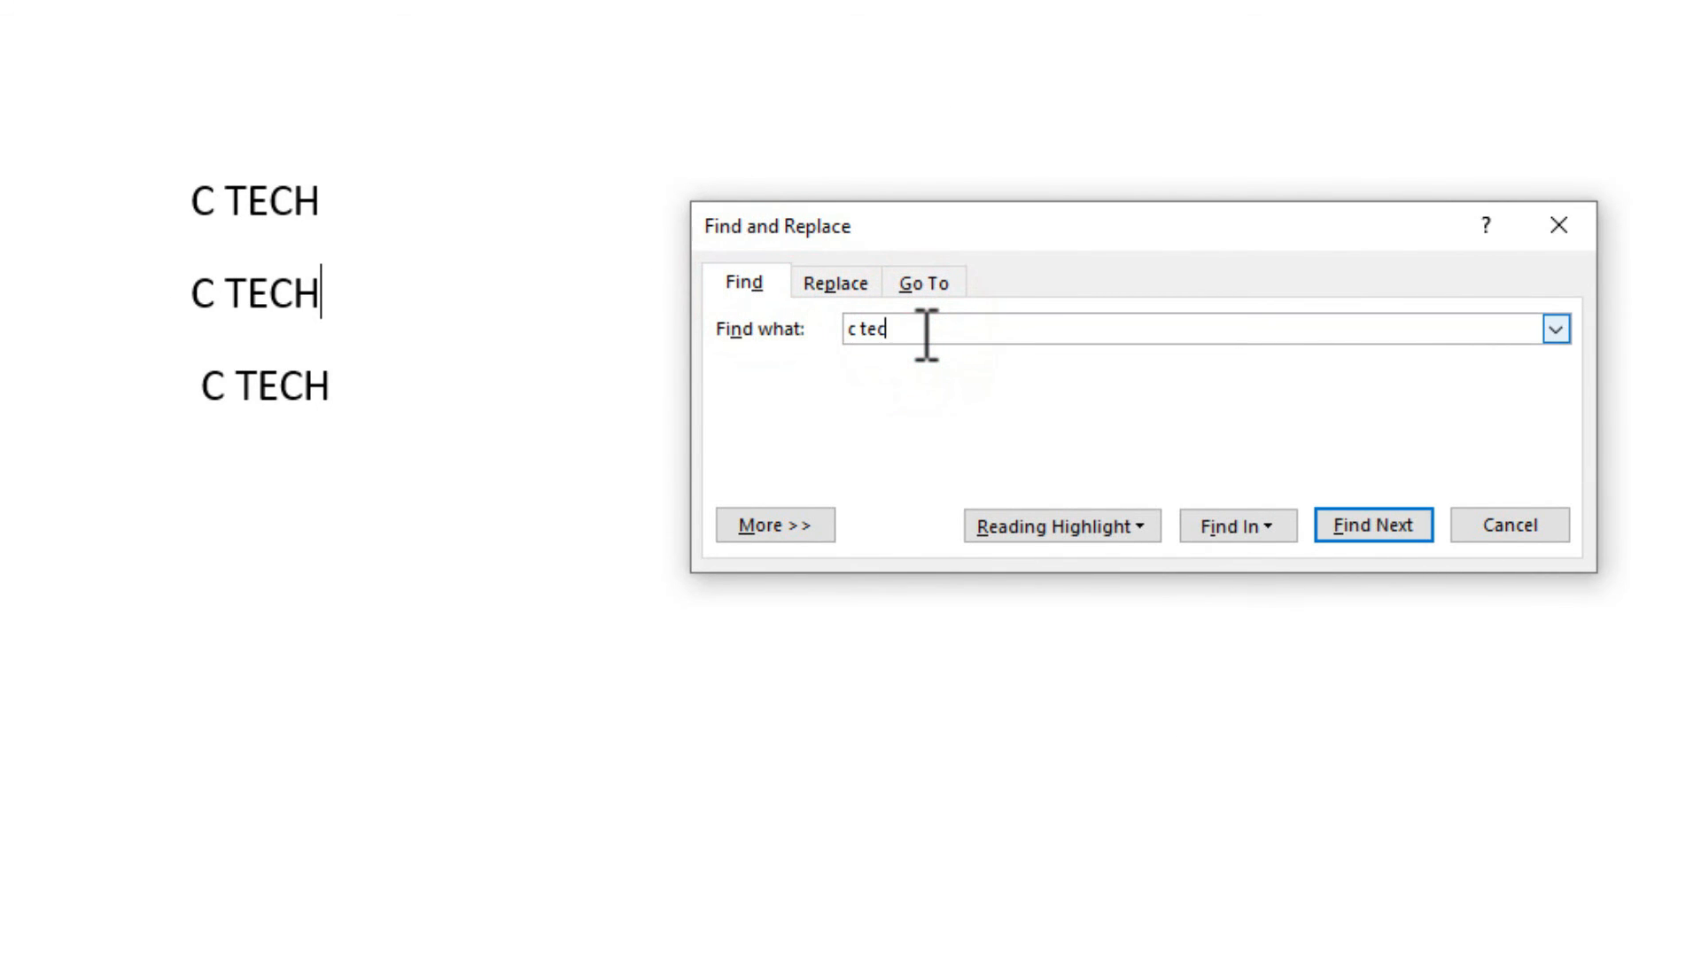
type("h")
left_click(1376, 527)
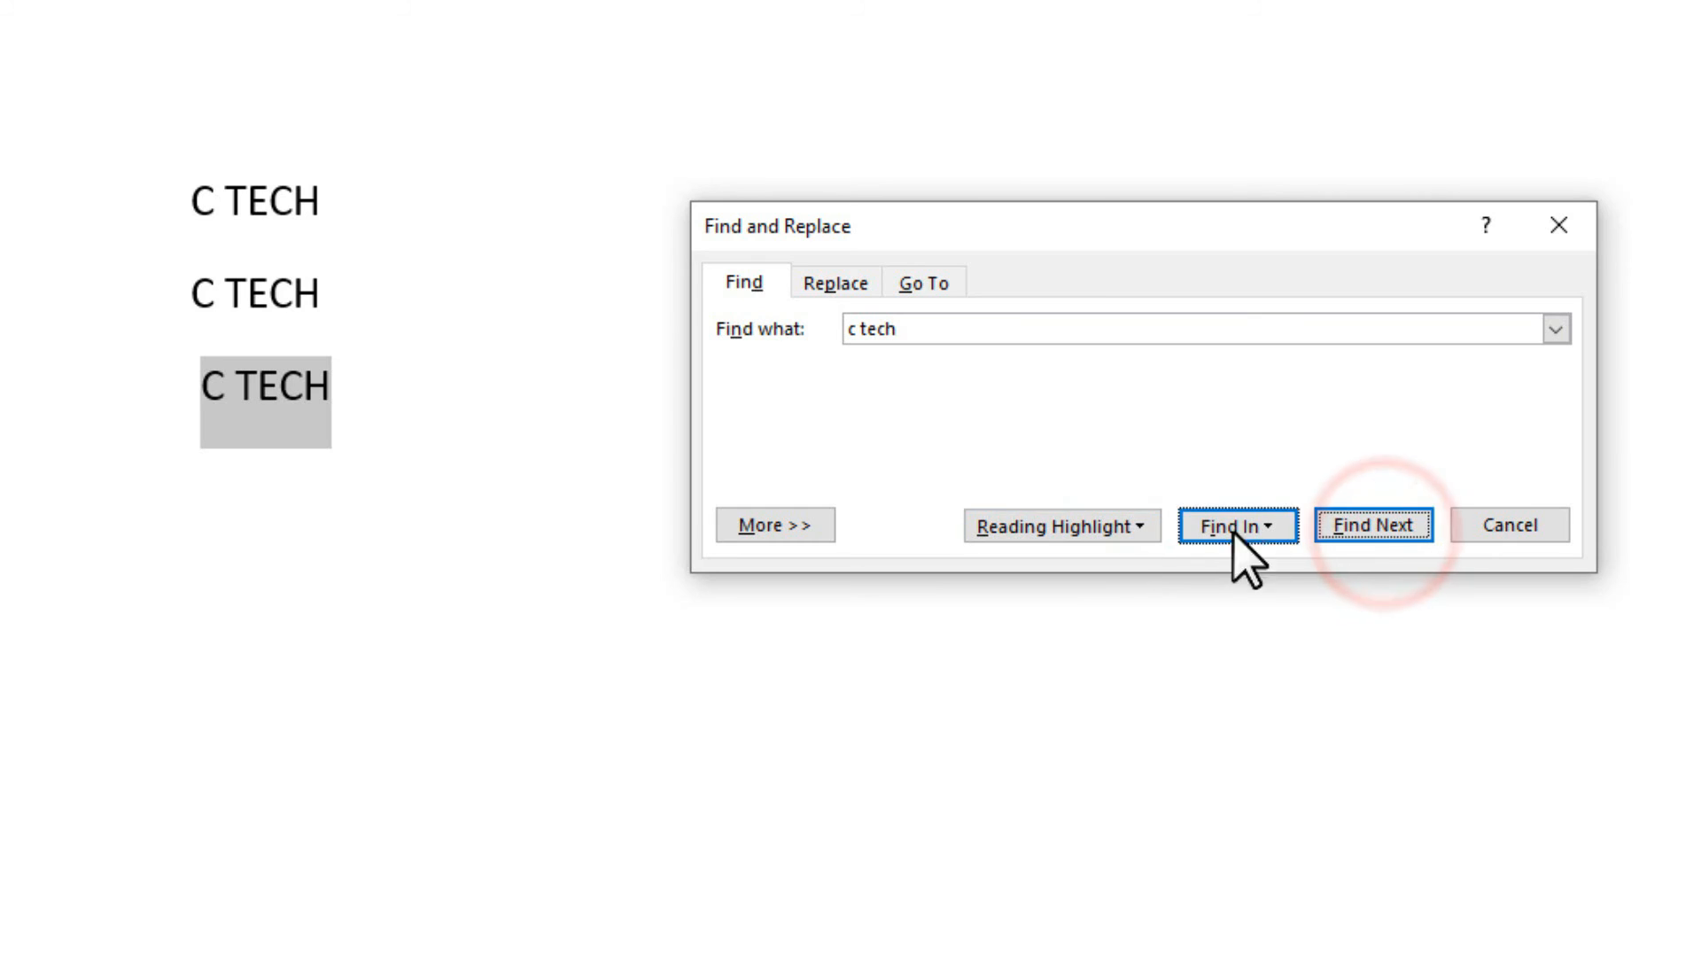
left_click(1347, 532)
left_click(1364, 529)
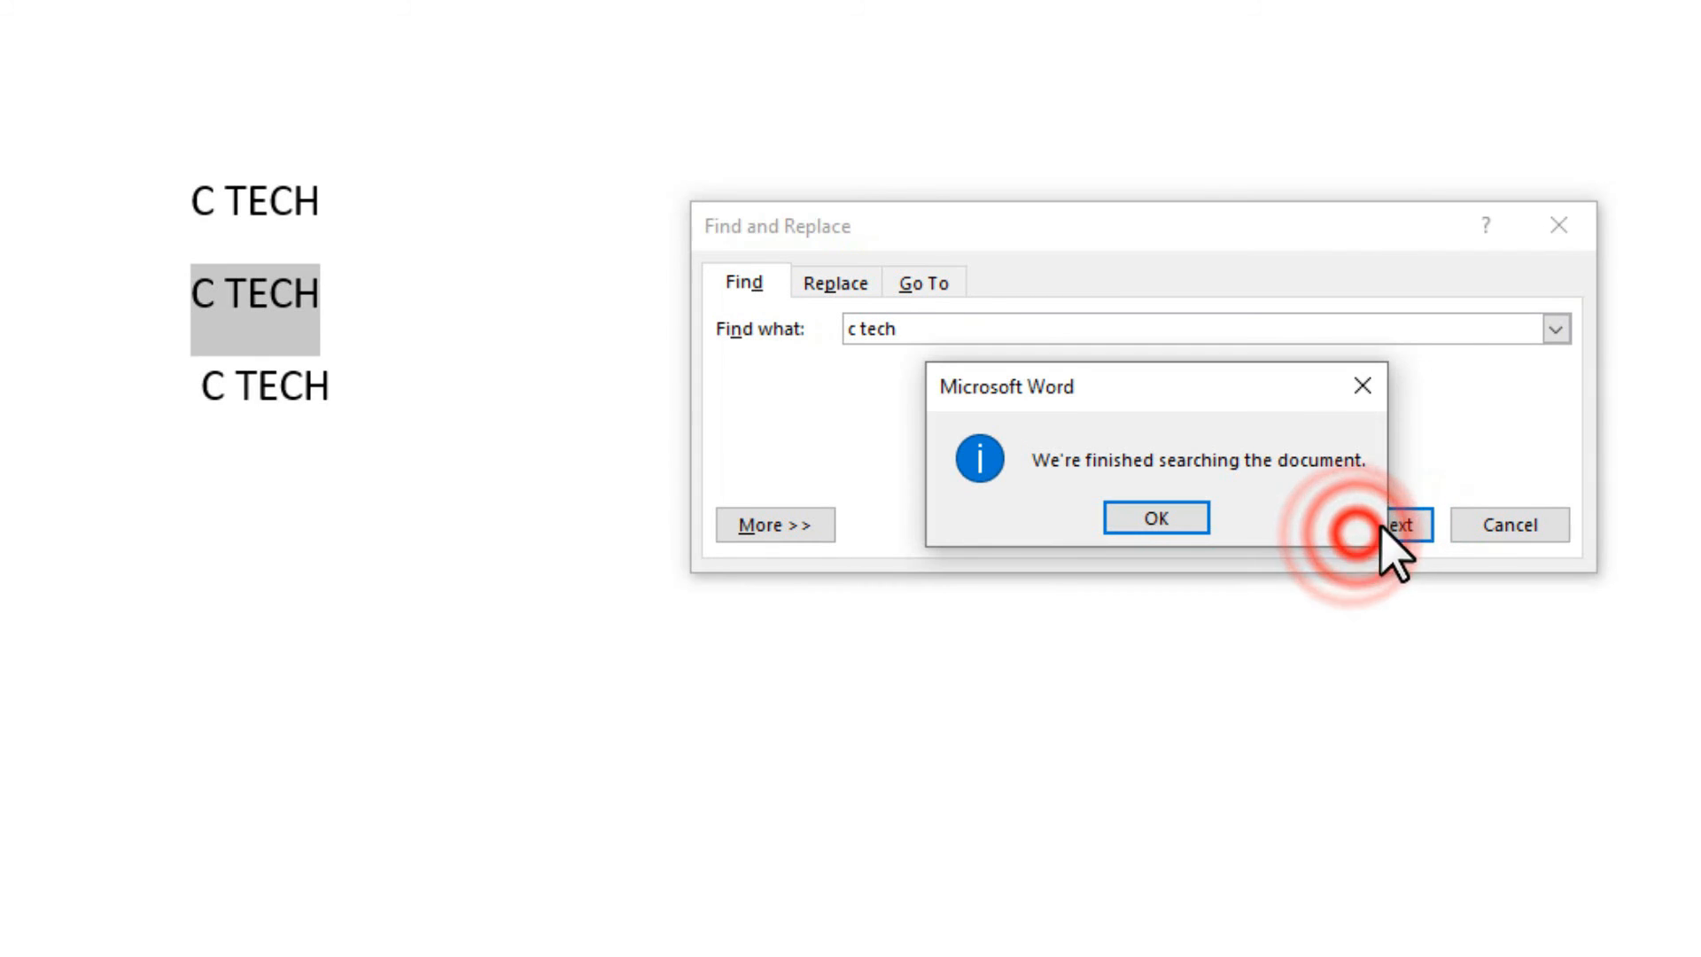
left_click(1361, 385)
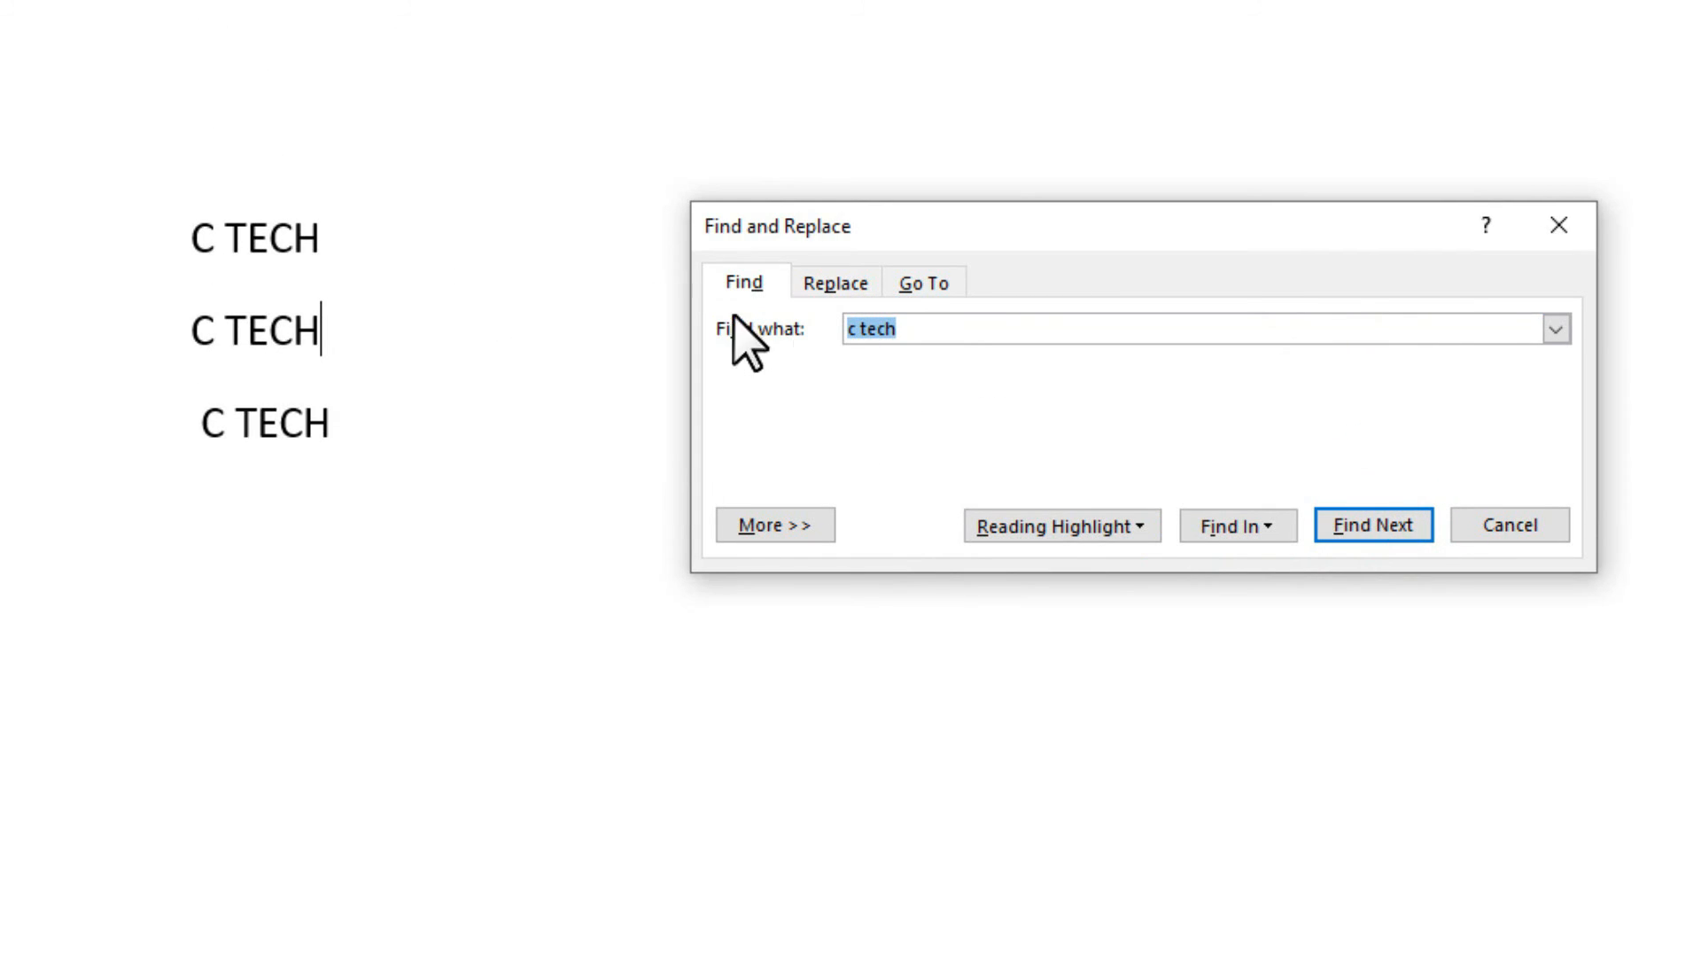
left_click(840, 279)
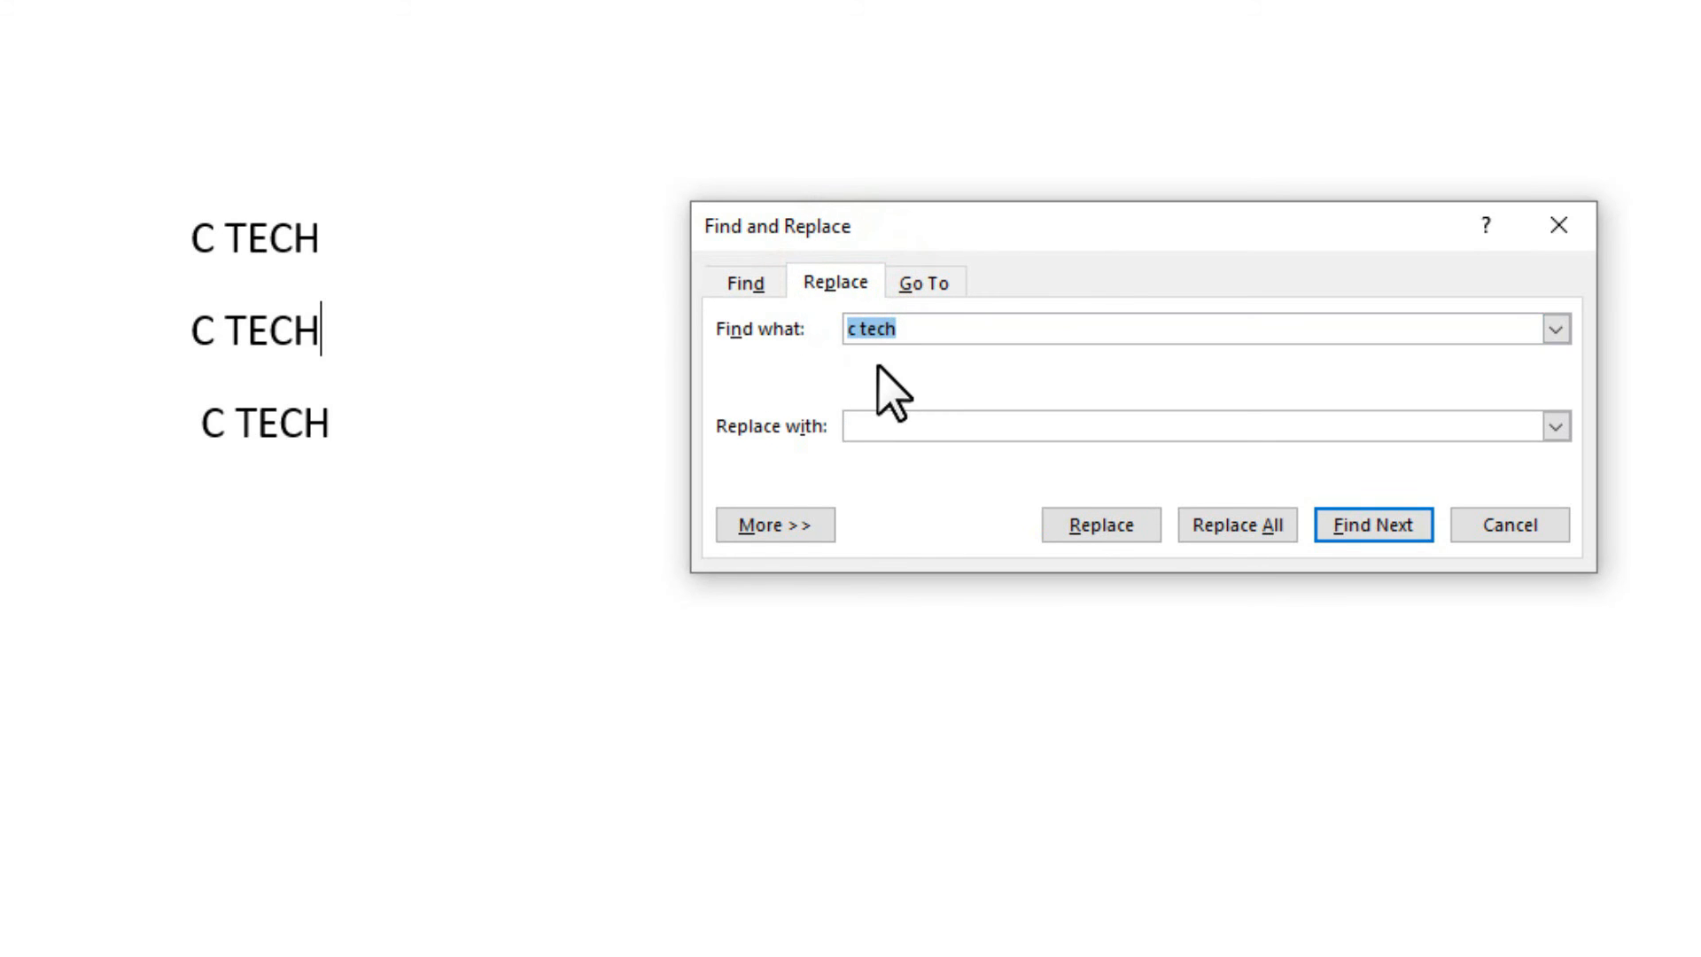
Replace all three 'c tech' occurrences with 'c tech computer'.
left_click(916, 330)
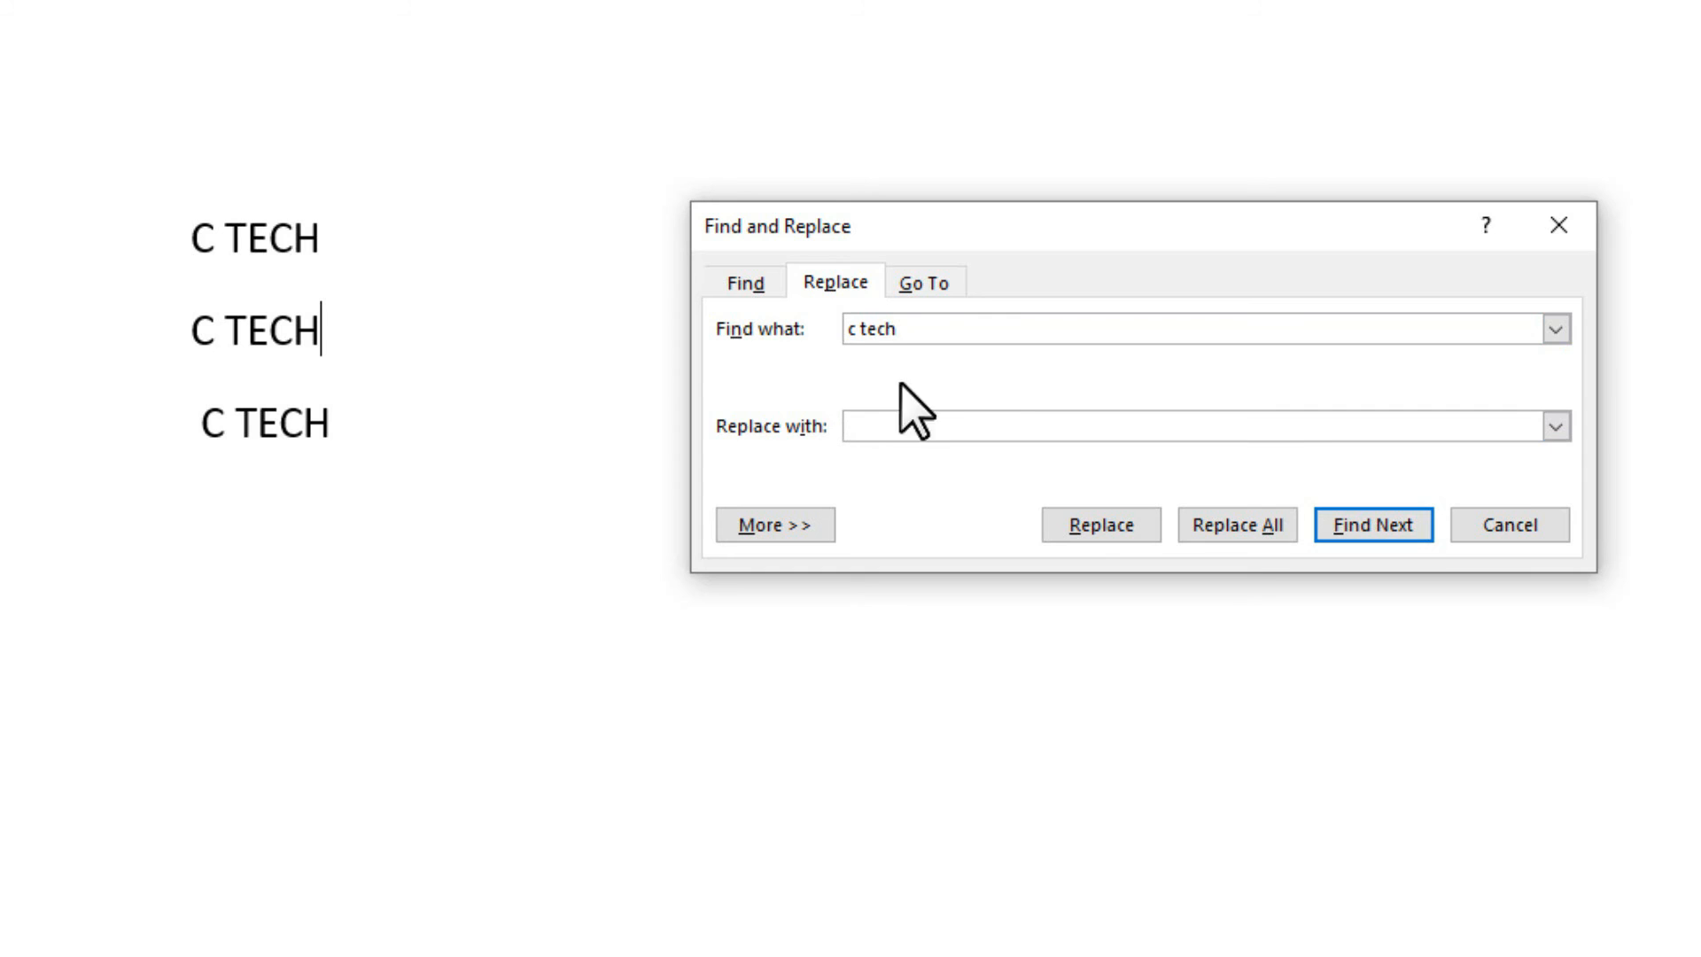
left_click(924, 425)
left_click(894, 329)
left_click(914, 431)
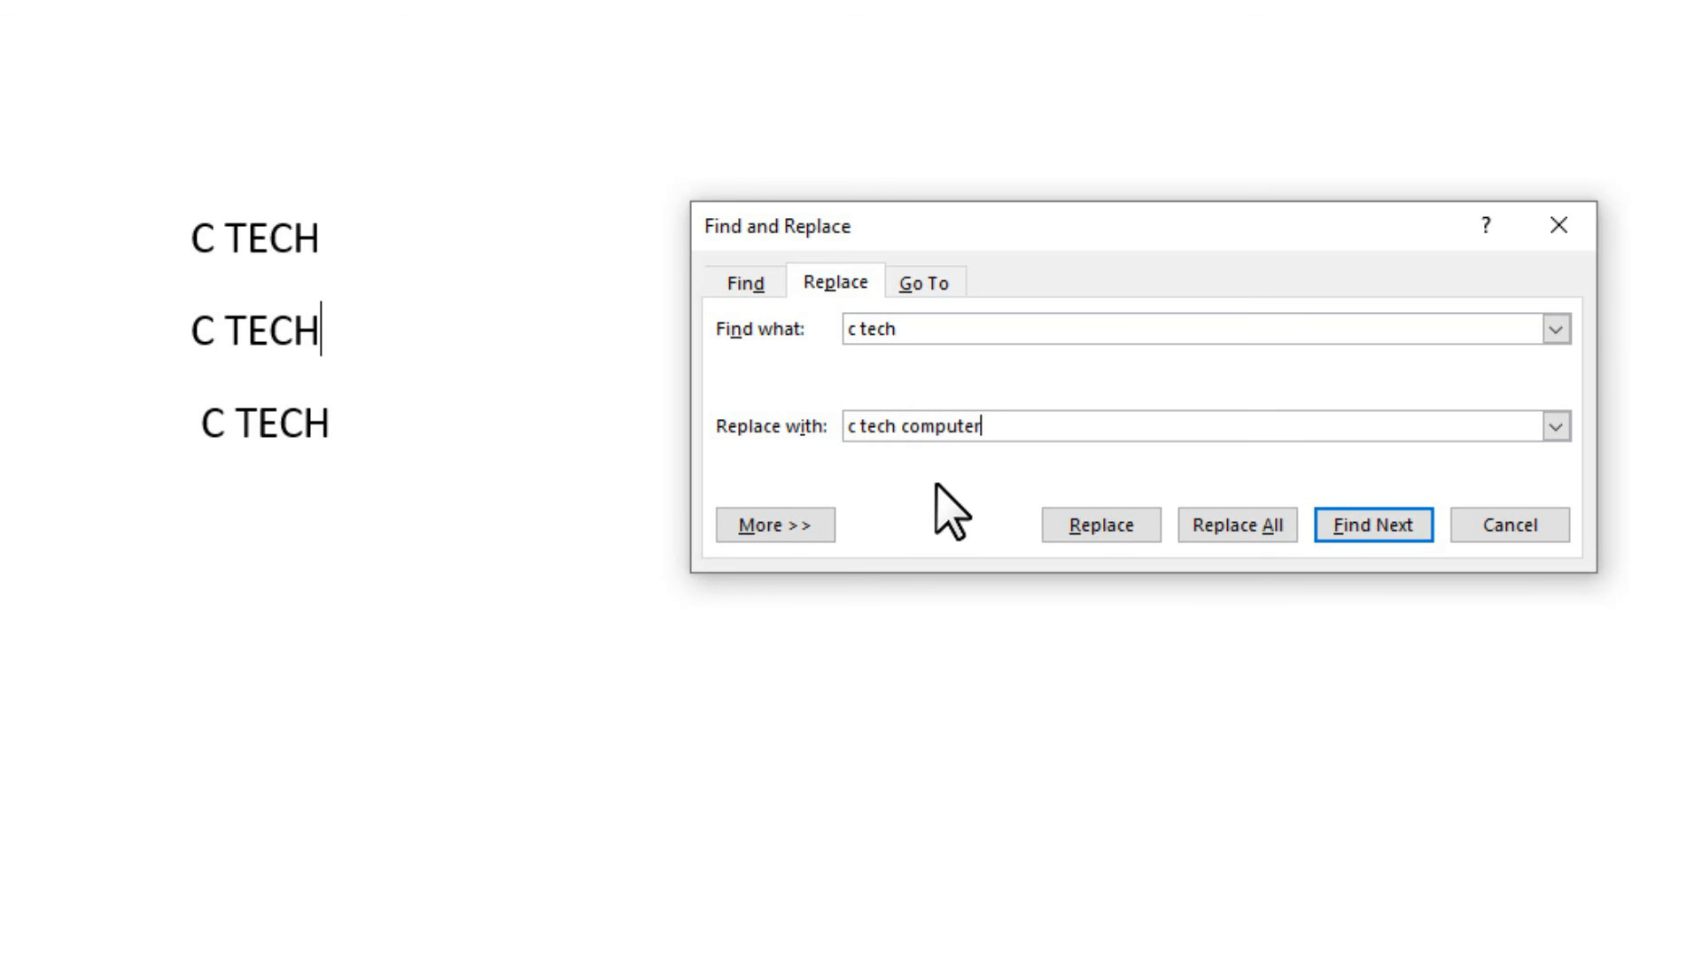
left_click(1251, 534)
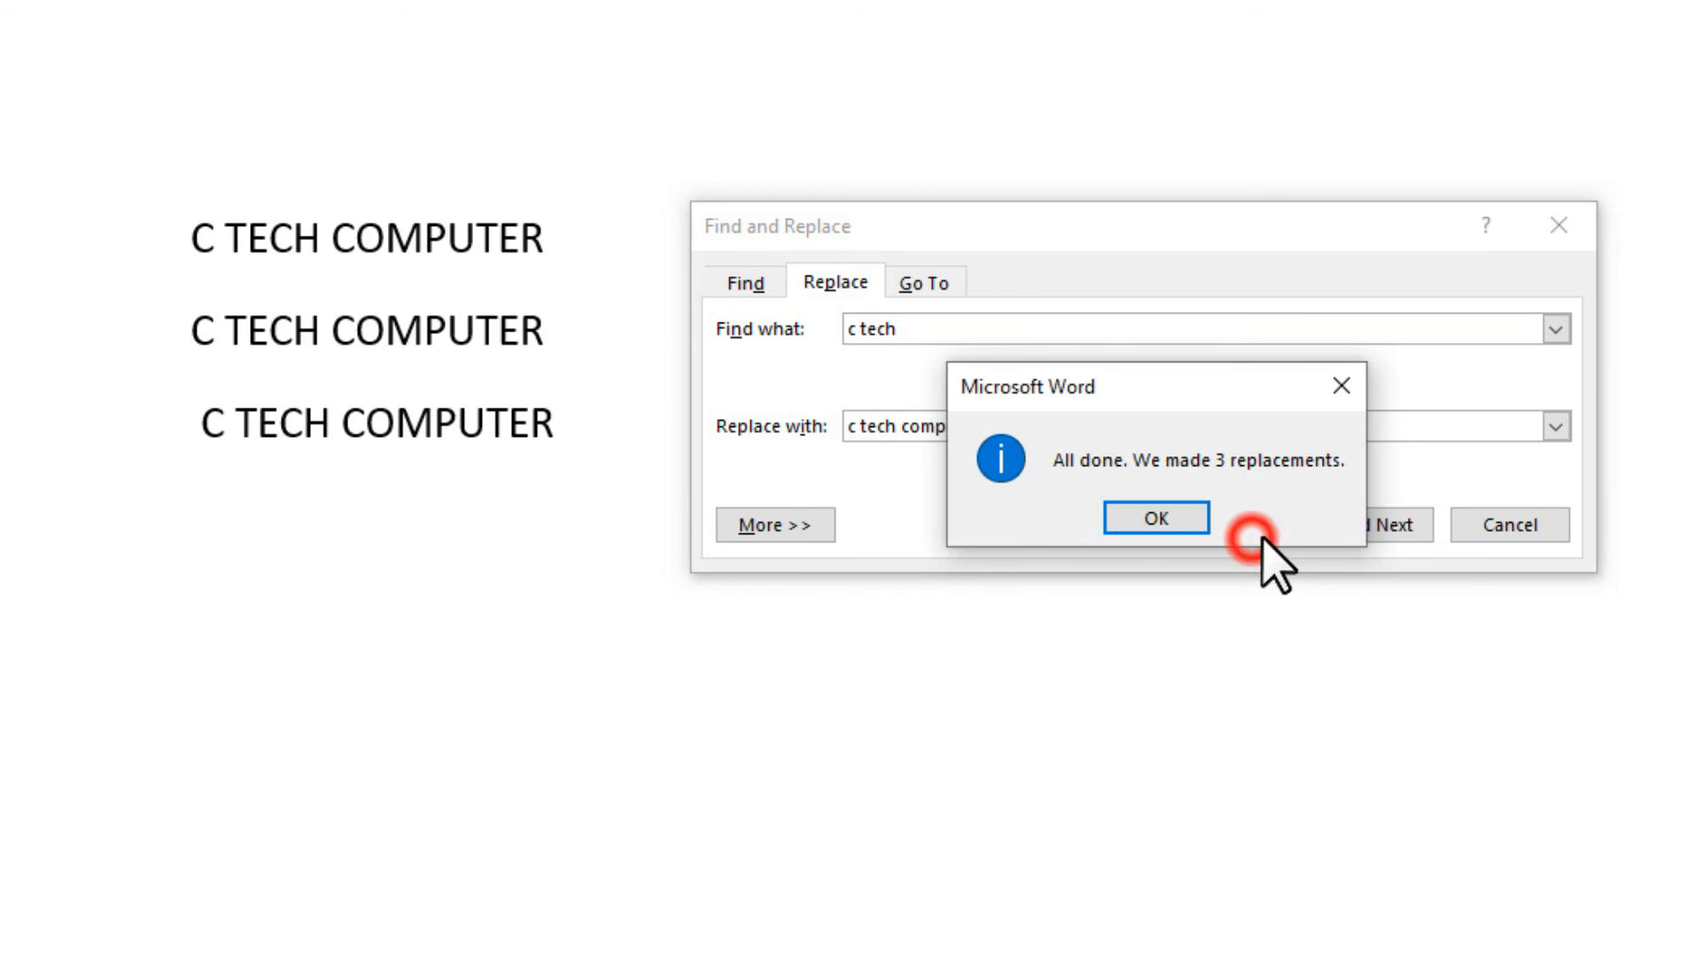
left_click(1186, 520)
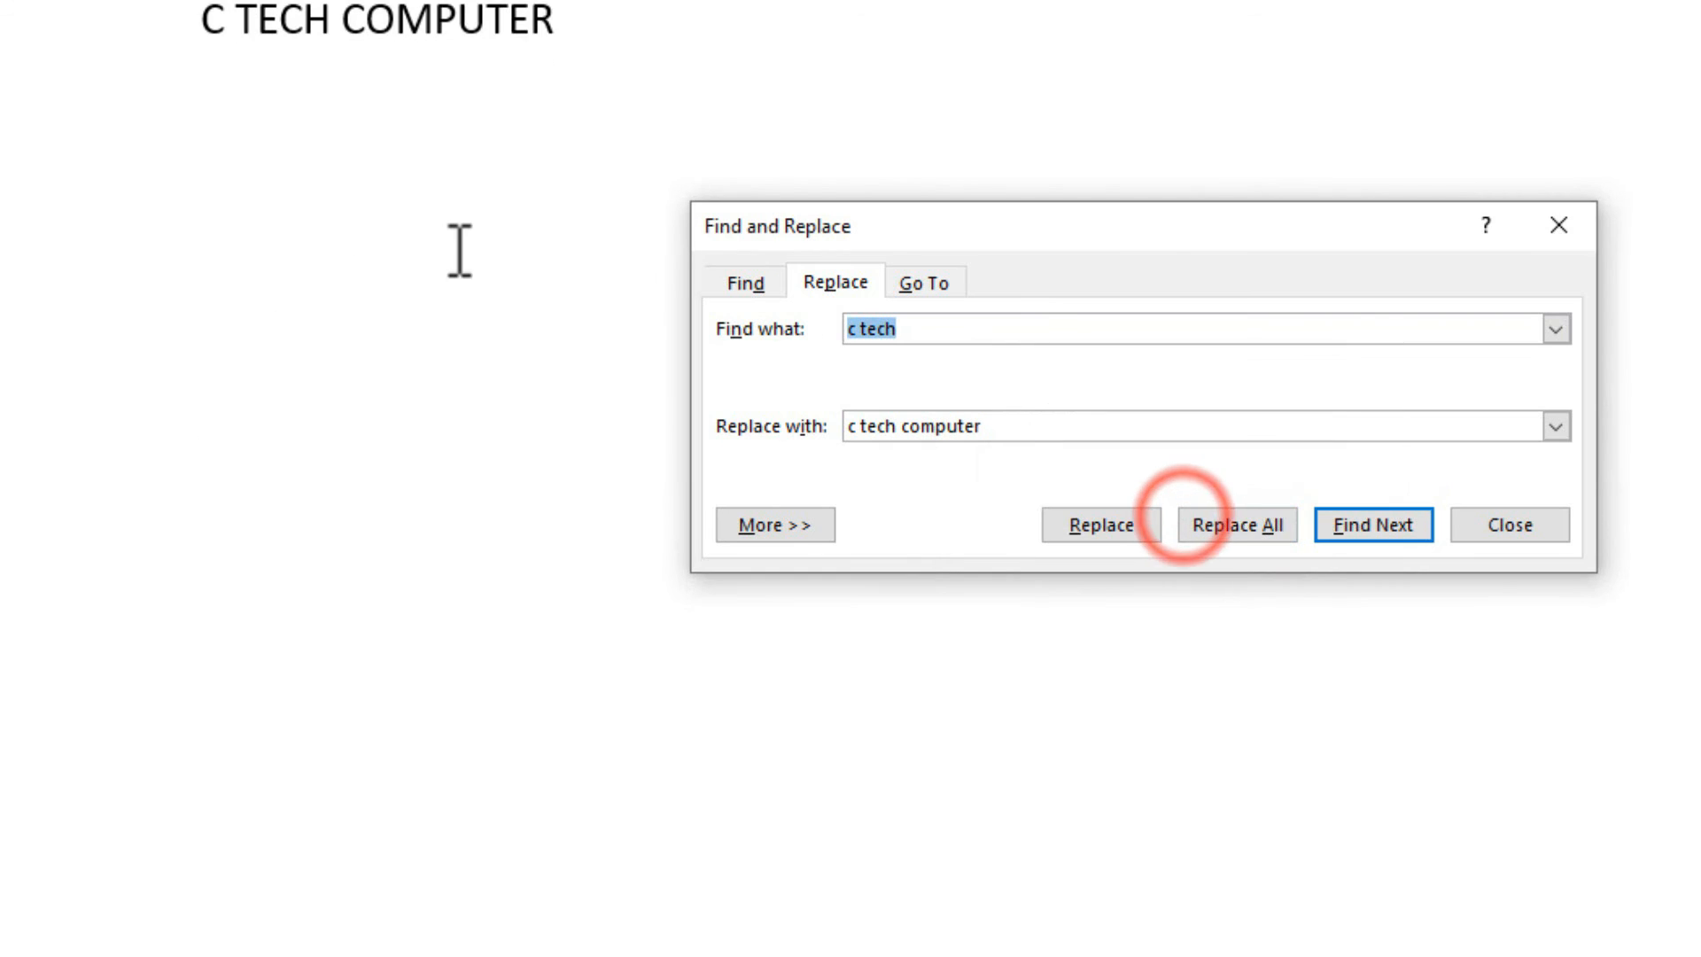
Replace all 'c tech computer' with 'c tech computer education' and close Find and Replace.
left_click(1026, 425)
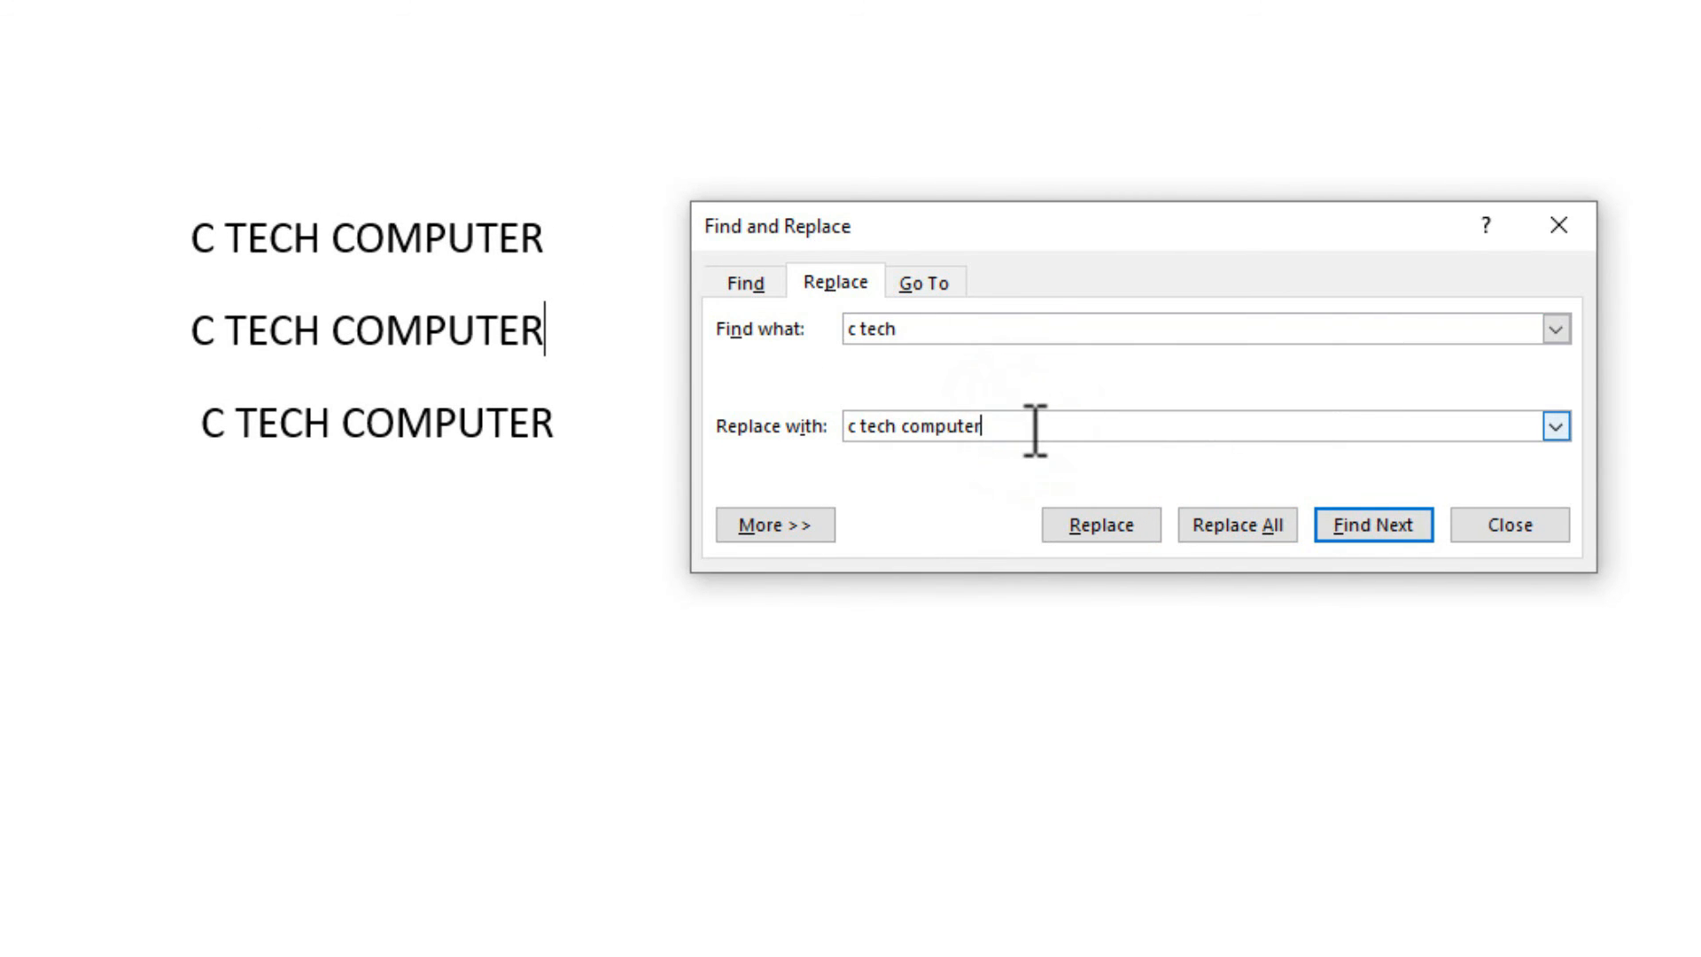
left_click_drag(1021, 428, 886, 329)
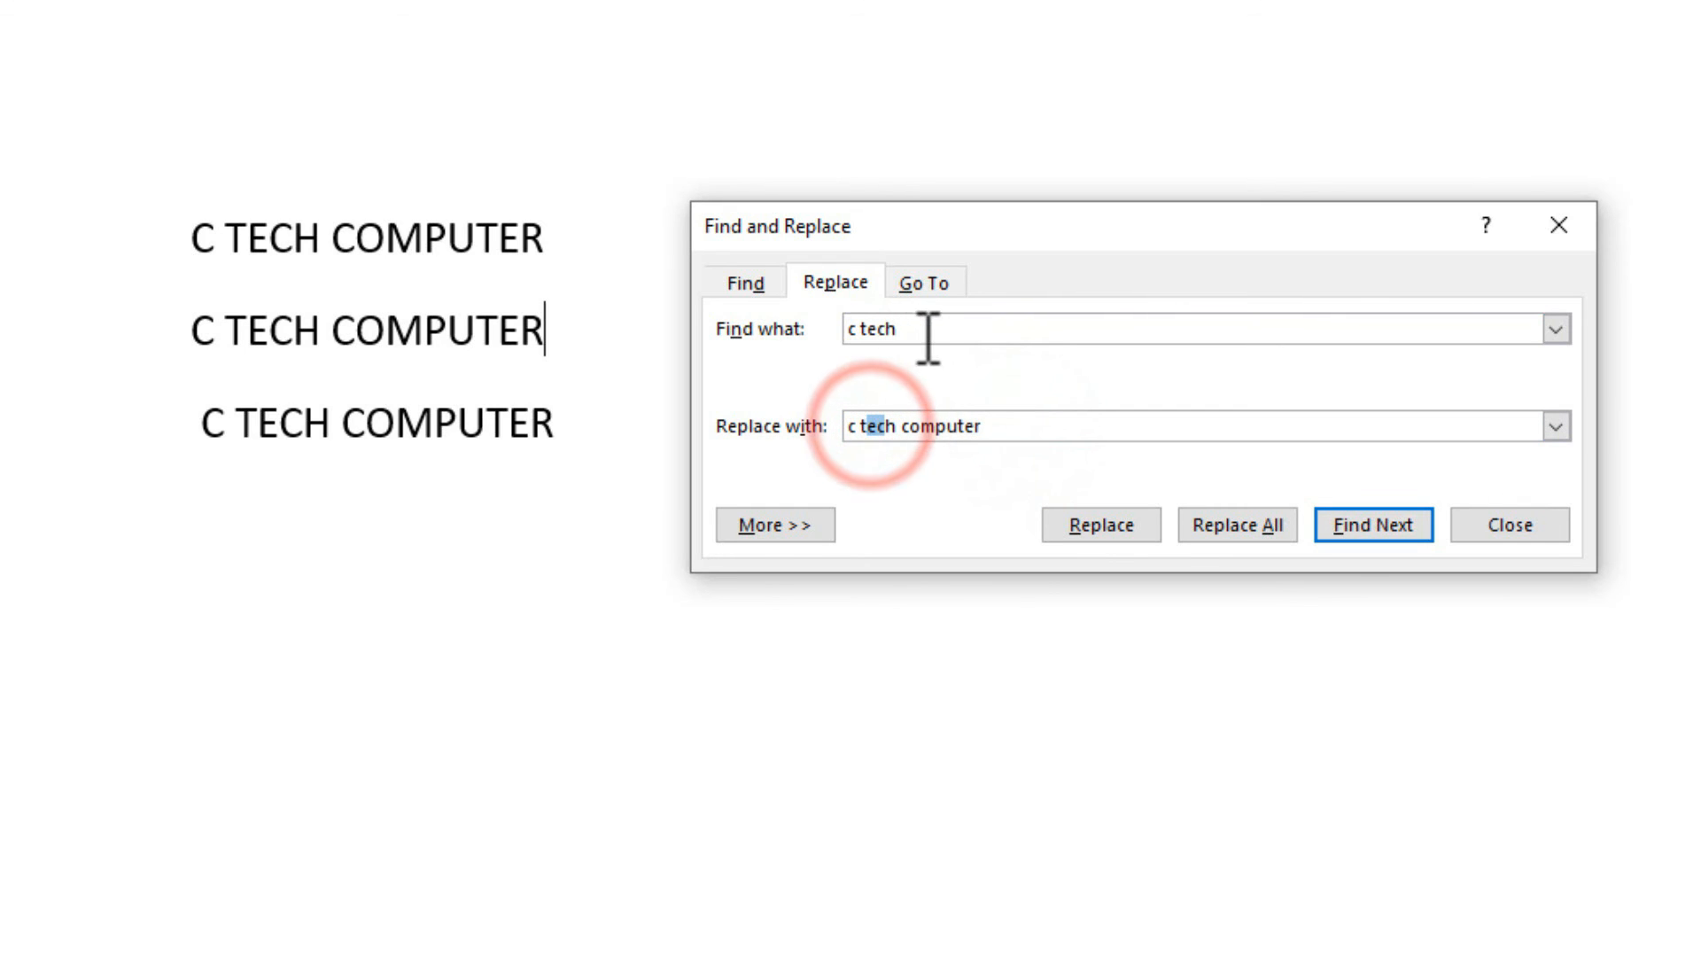
left_click(923, 329)
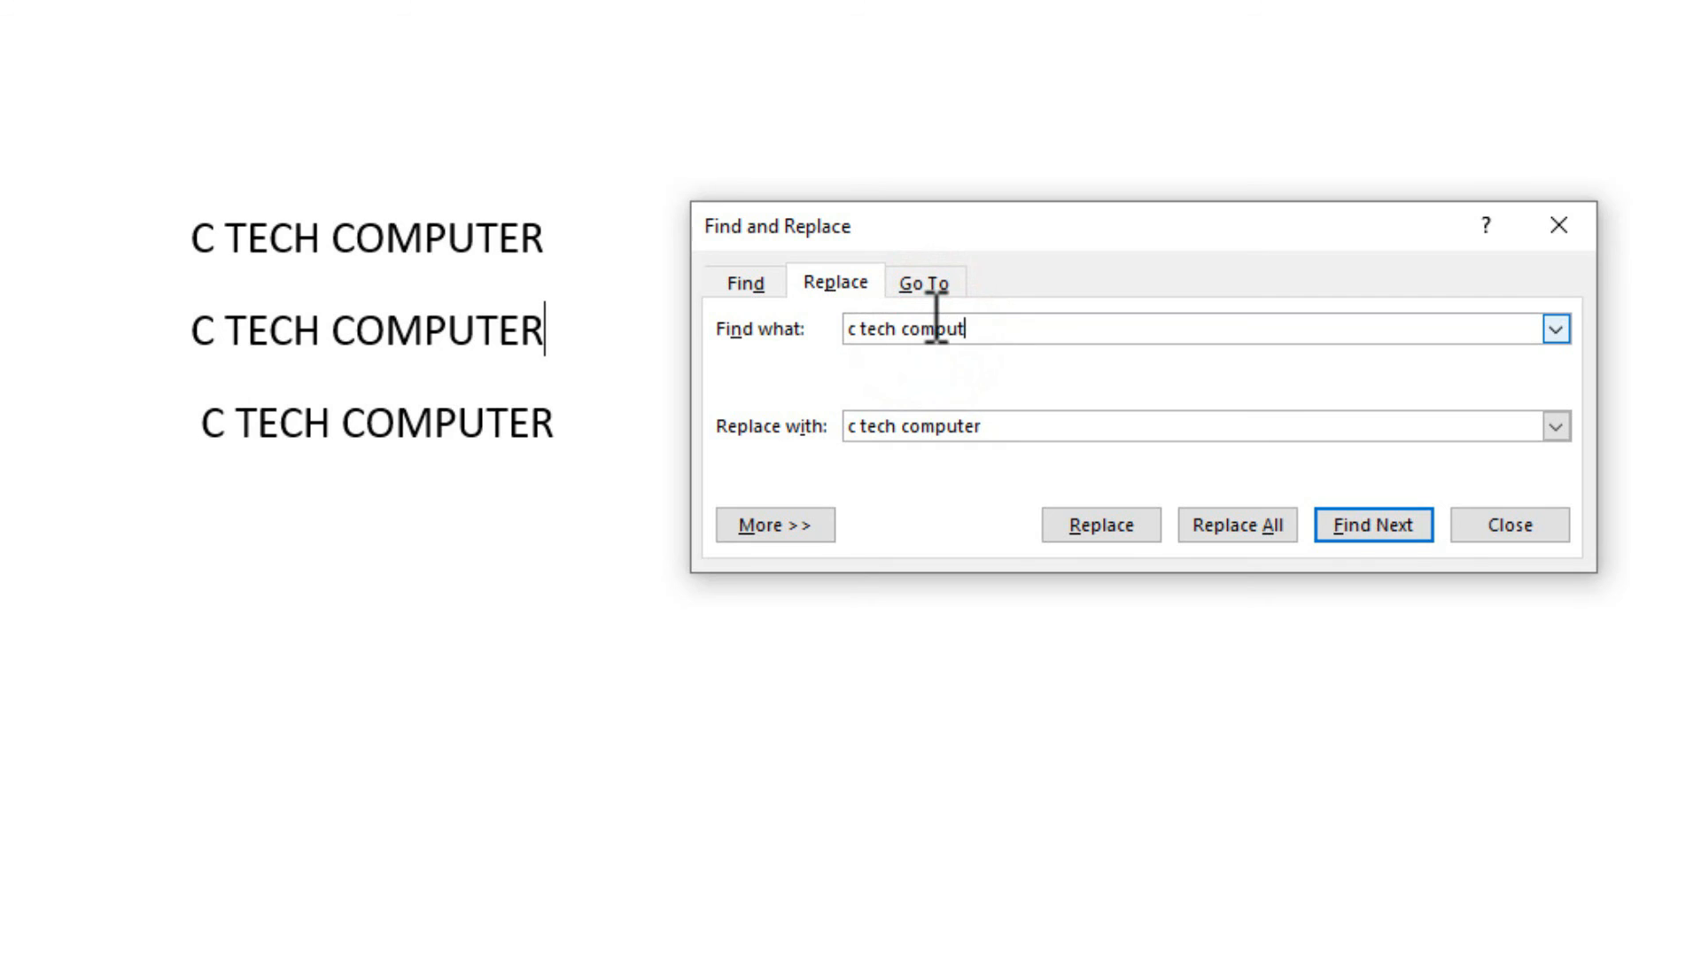
left_click(1018, 427)
type("education")
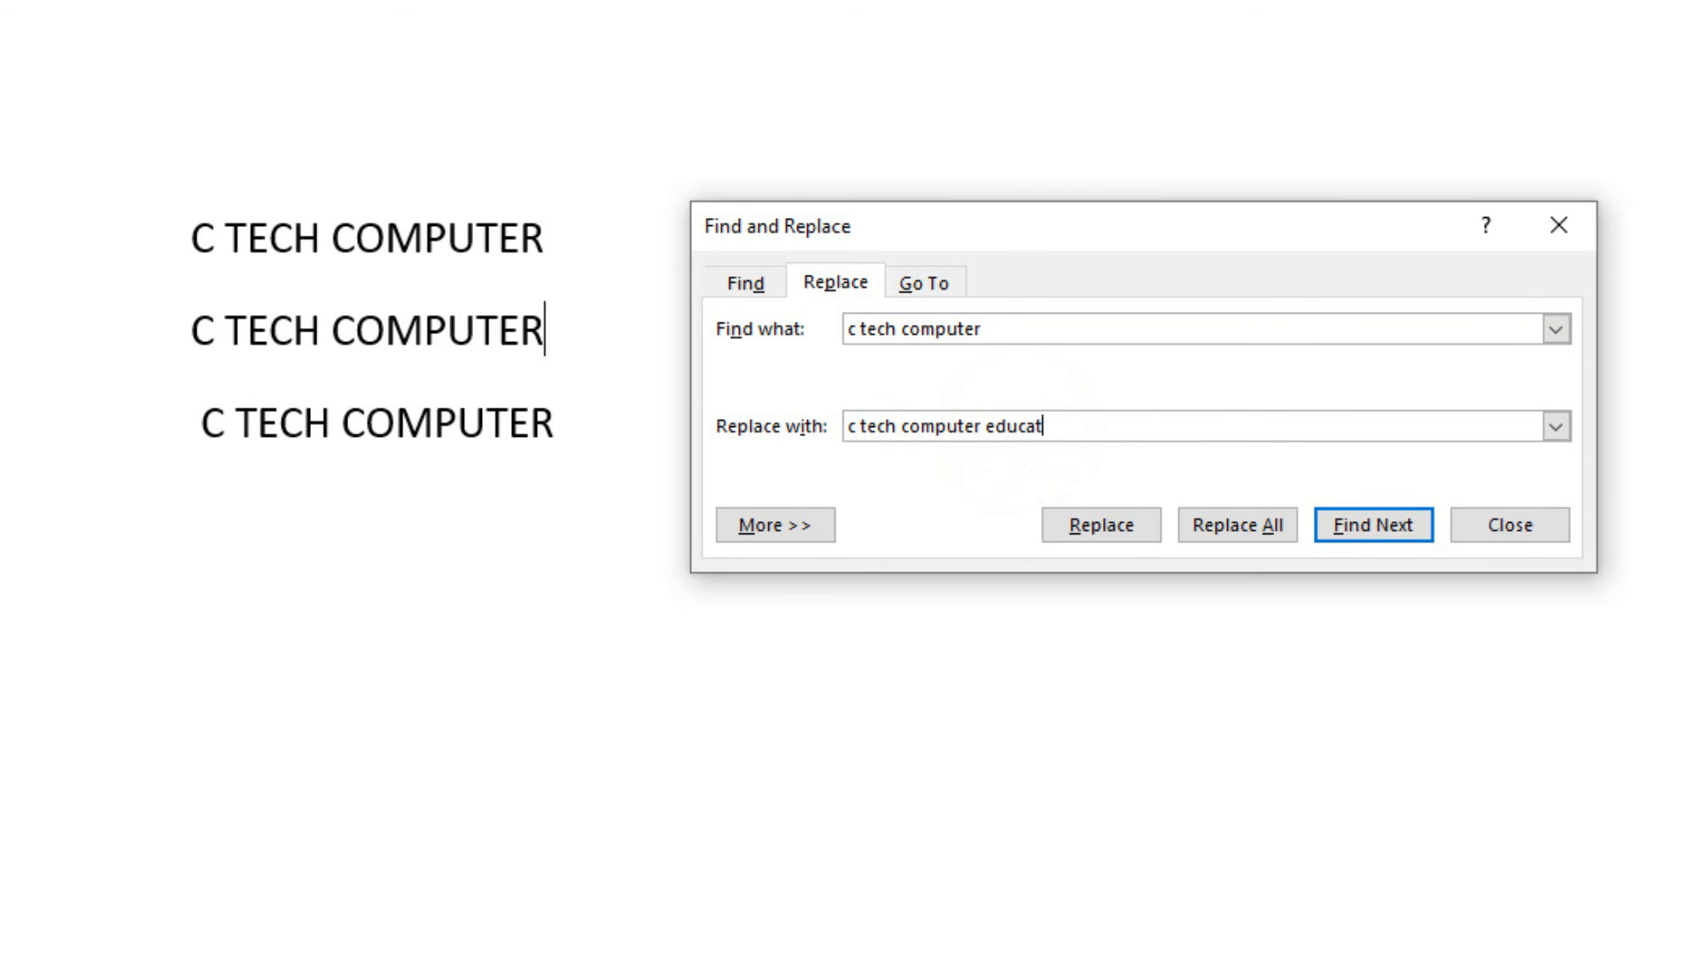
left_click(1208, 528)
left_click(1143, 523)
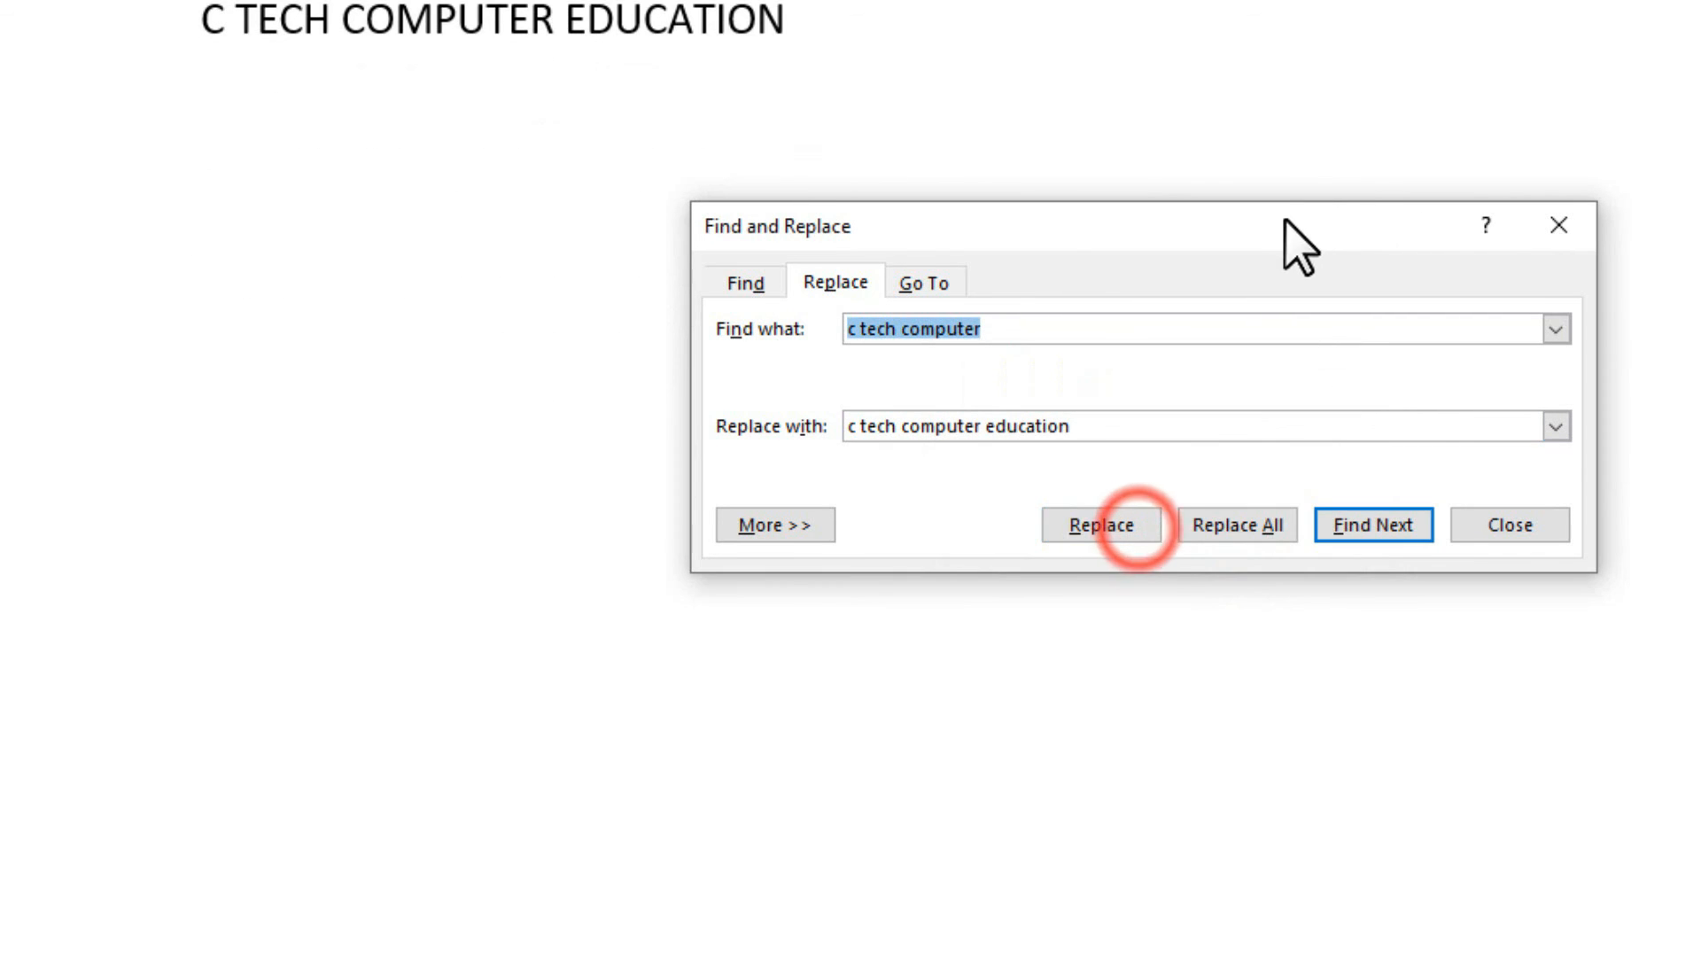
scroll(493, 178, "up", 5)
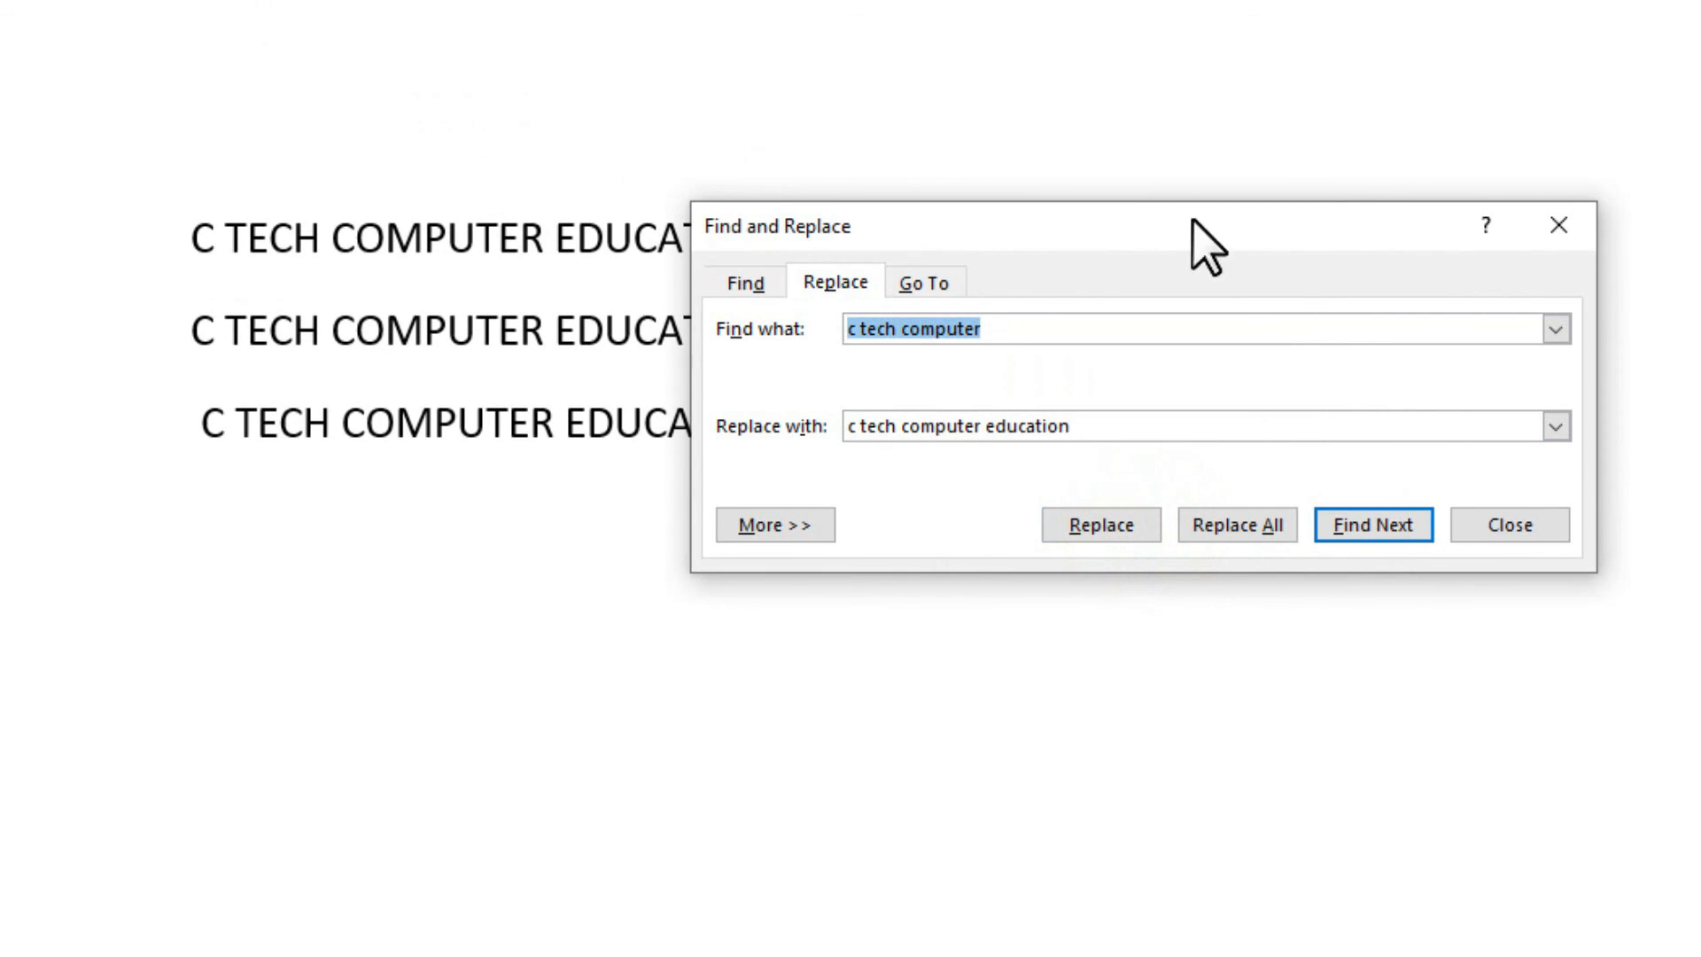
left_click(1557, 235)
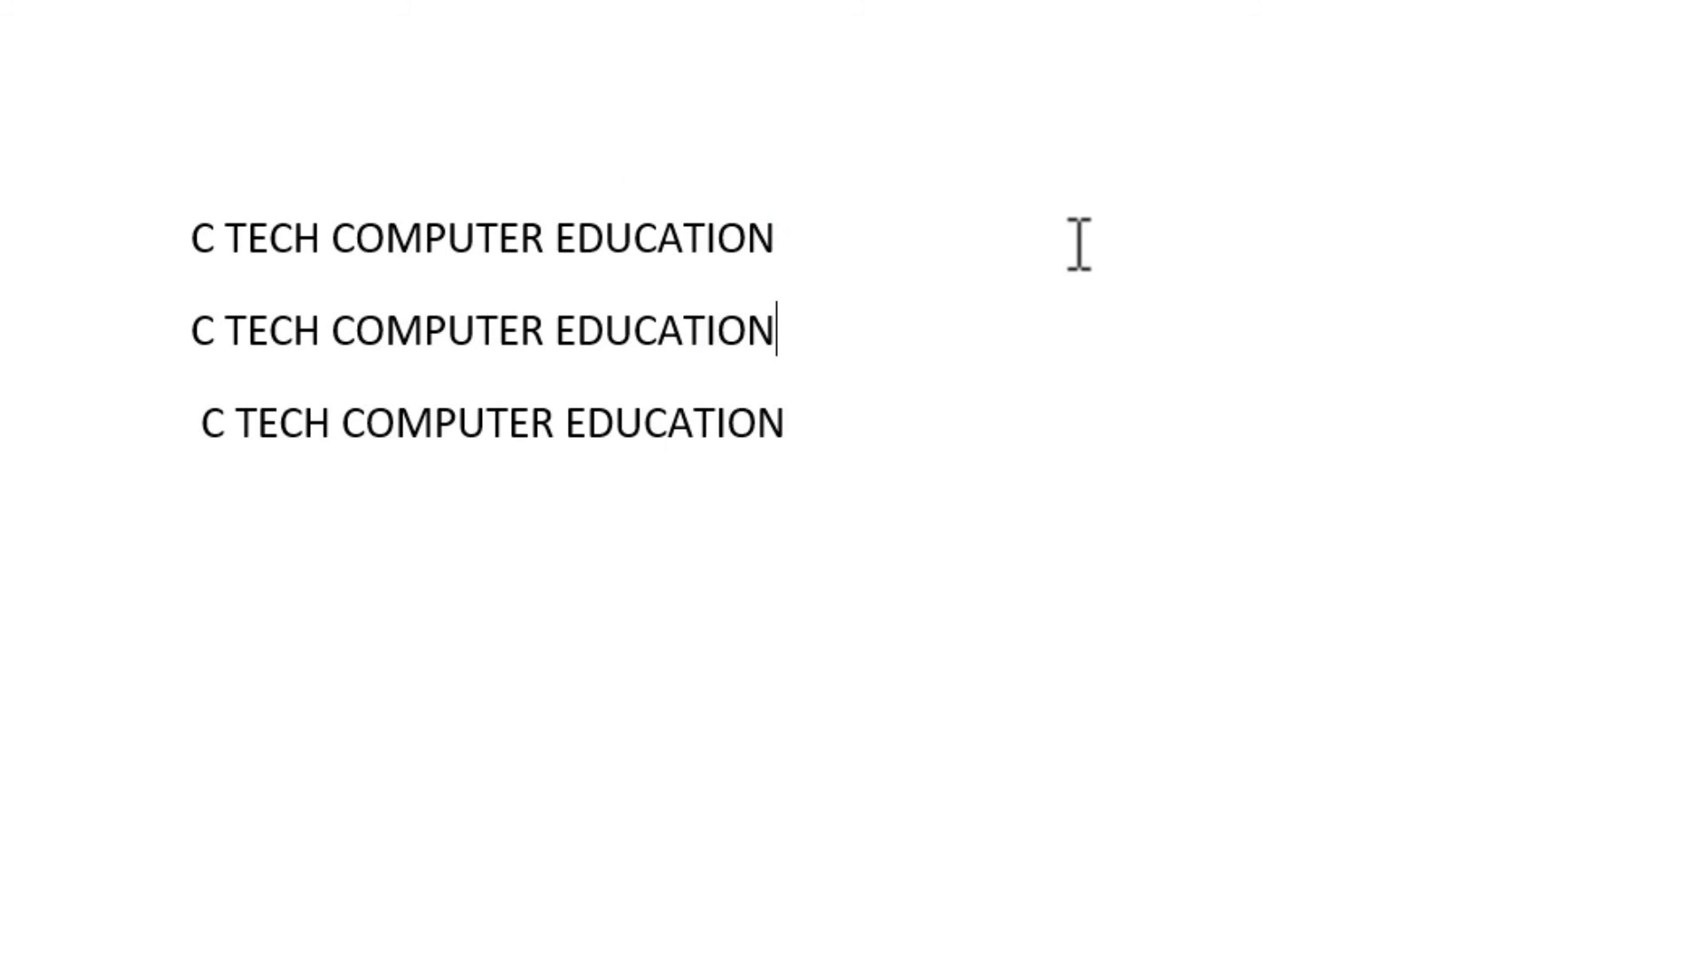
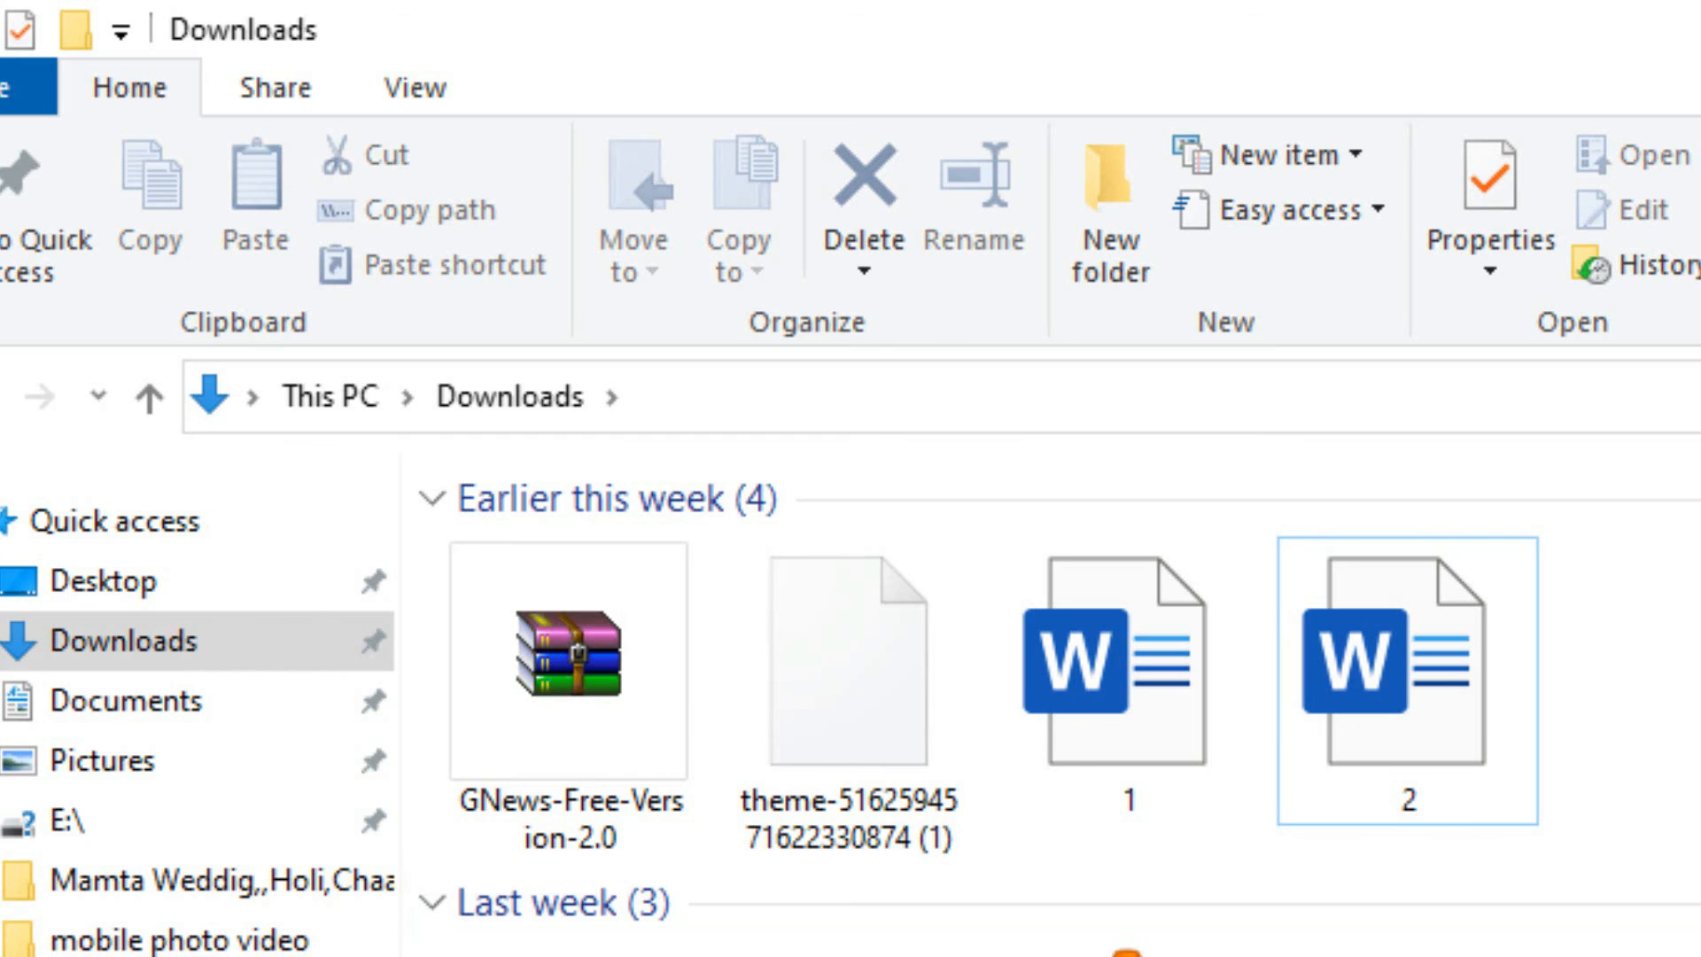
Open the Word file named 1 from the Downloads folder.
left_click(1106, 760)
double_click(1106, 760)
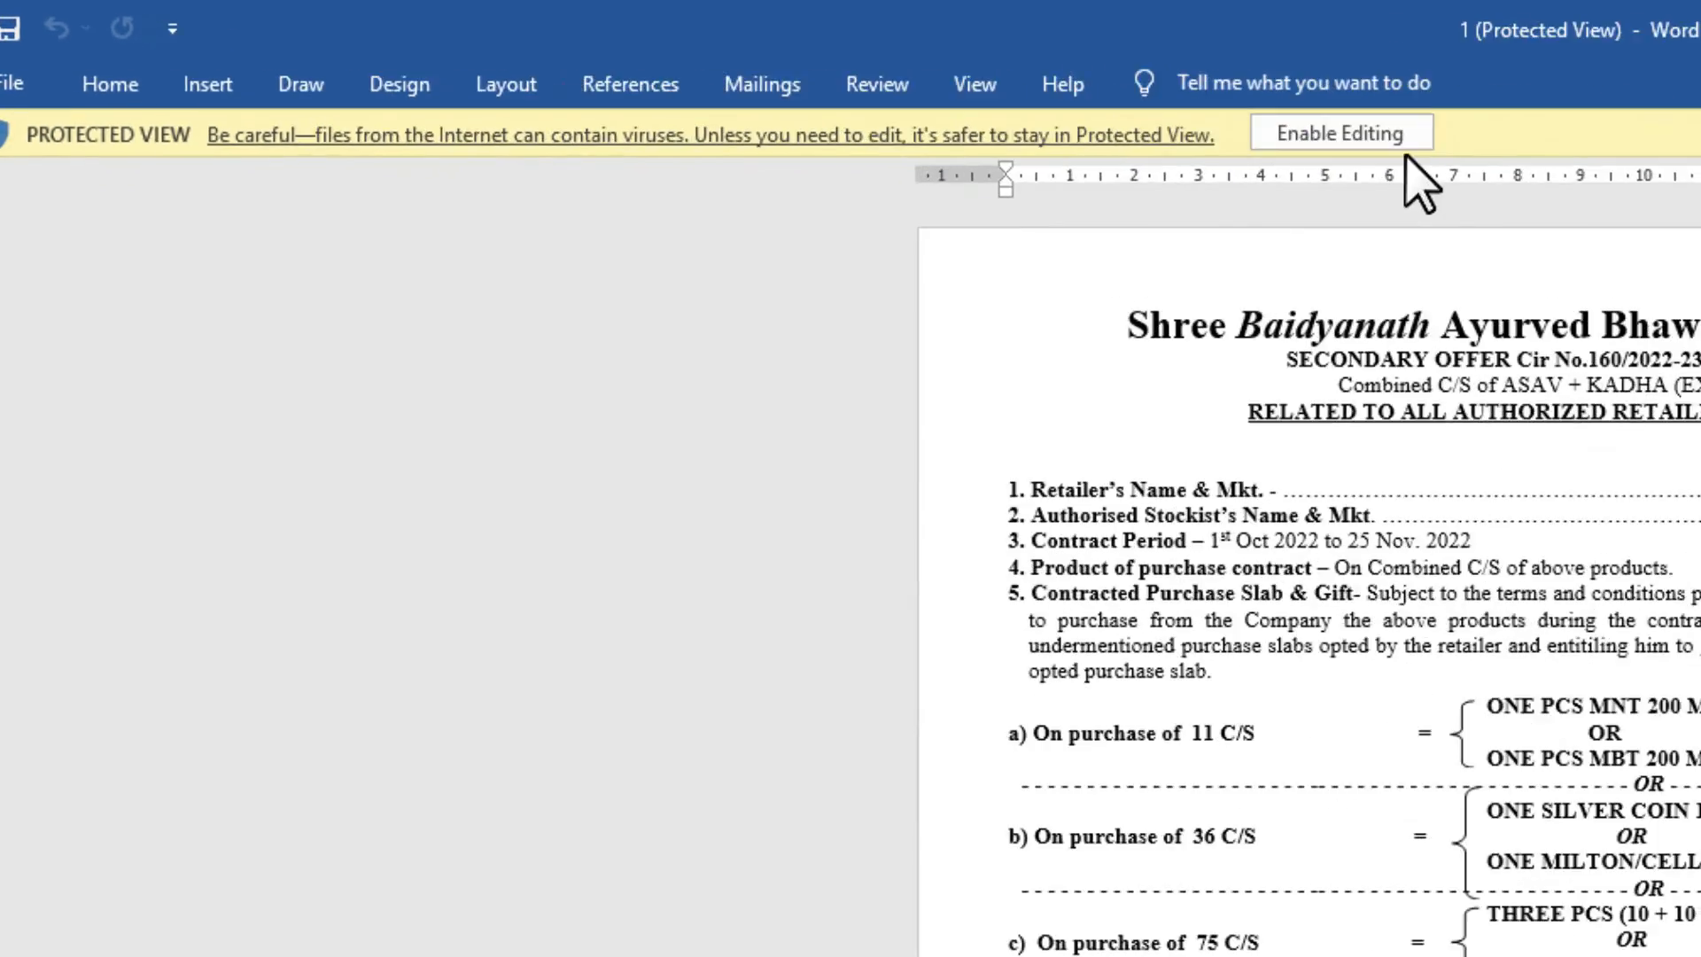
Enable editing of document 1 and move to the end of page 3.
left_click(757, 73)
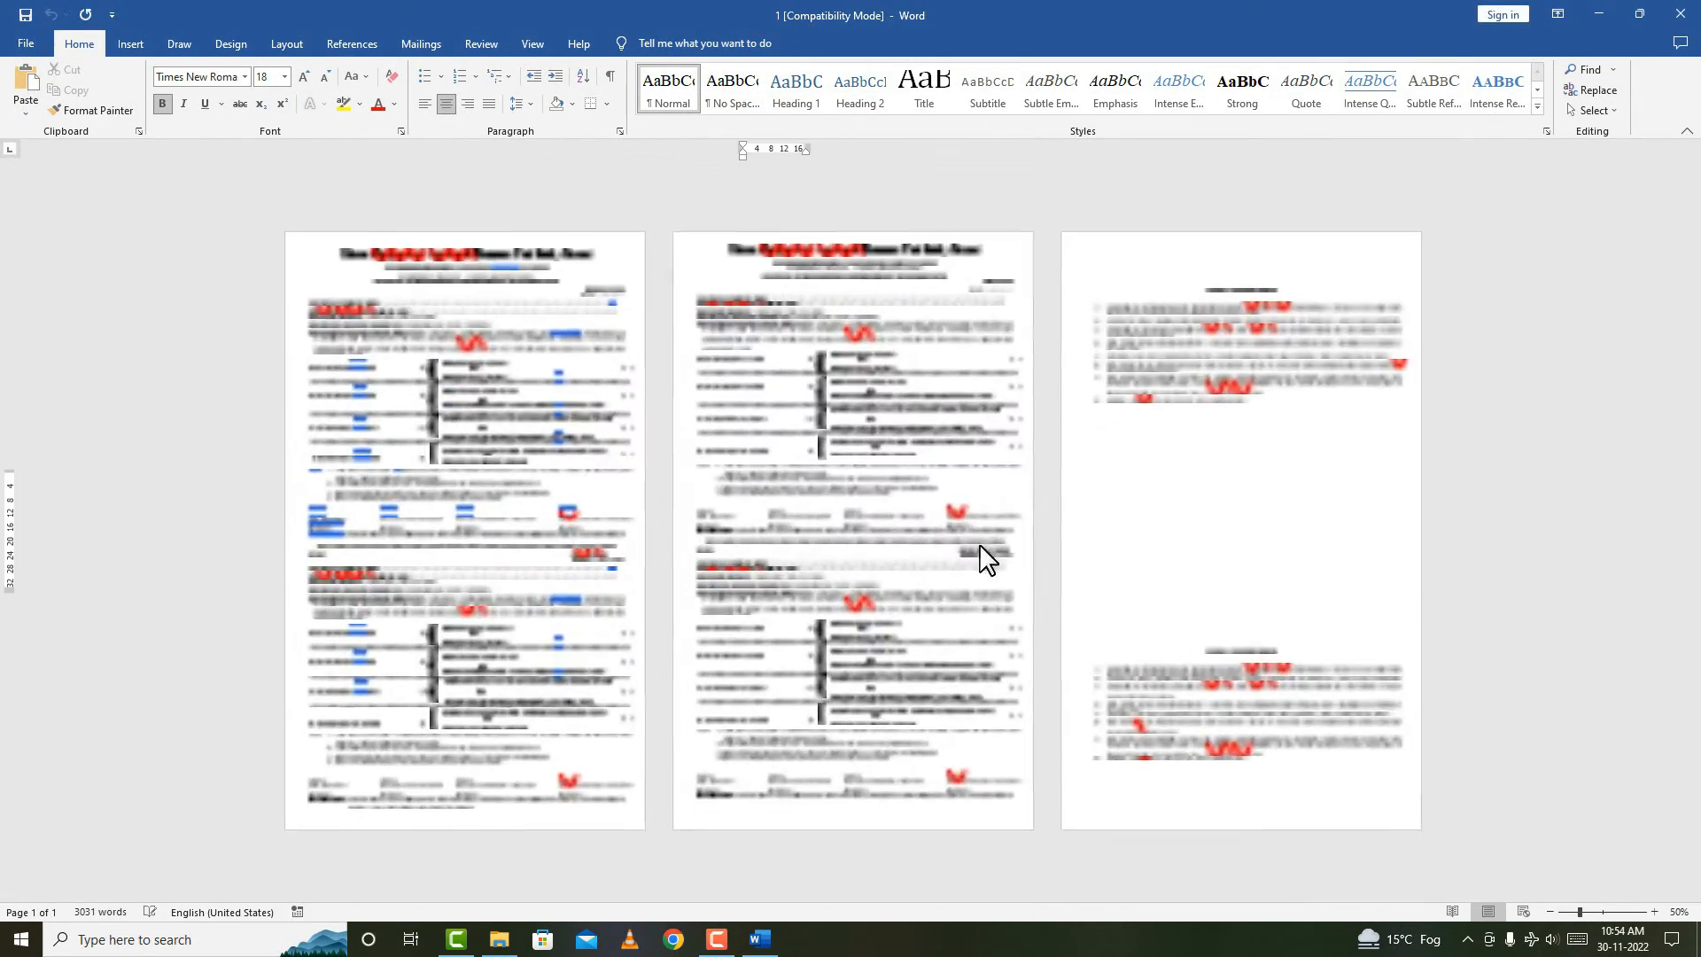
left_click(1267, 778)
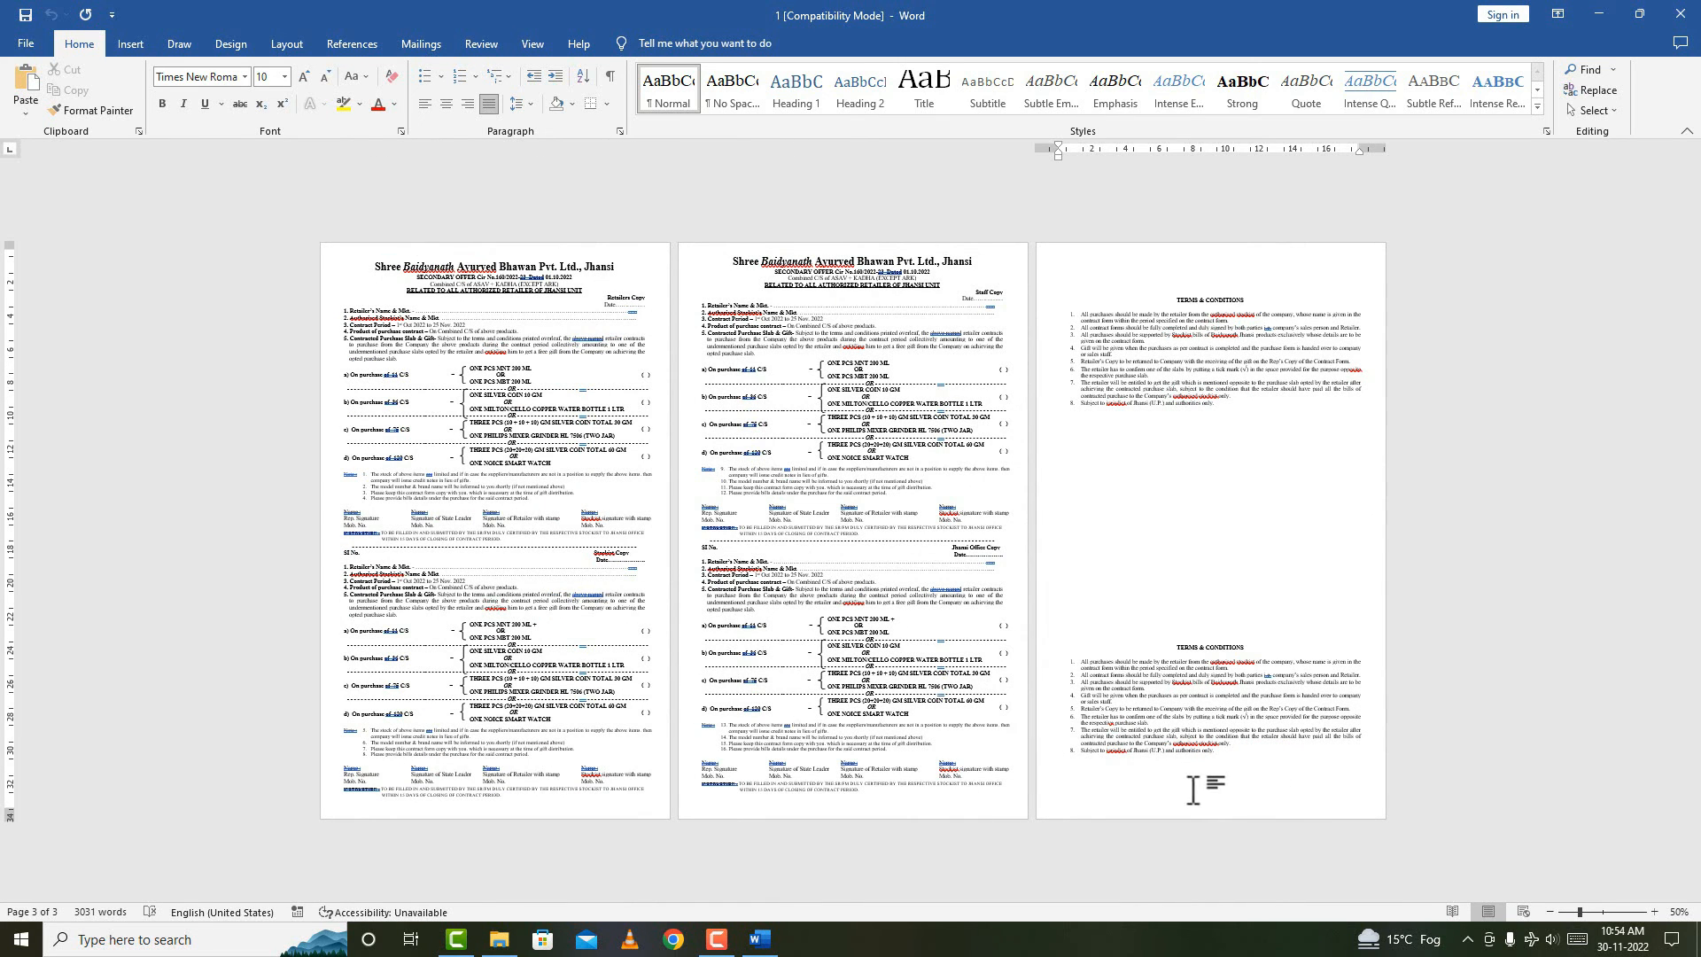
left_click(1103, 778)
scroll(1100, 749, "down", 4)
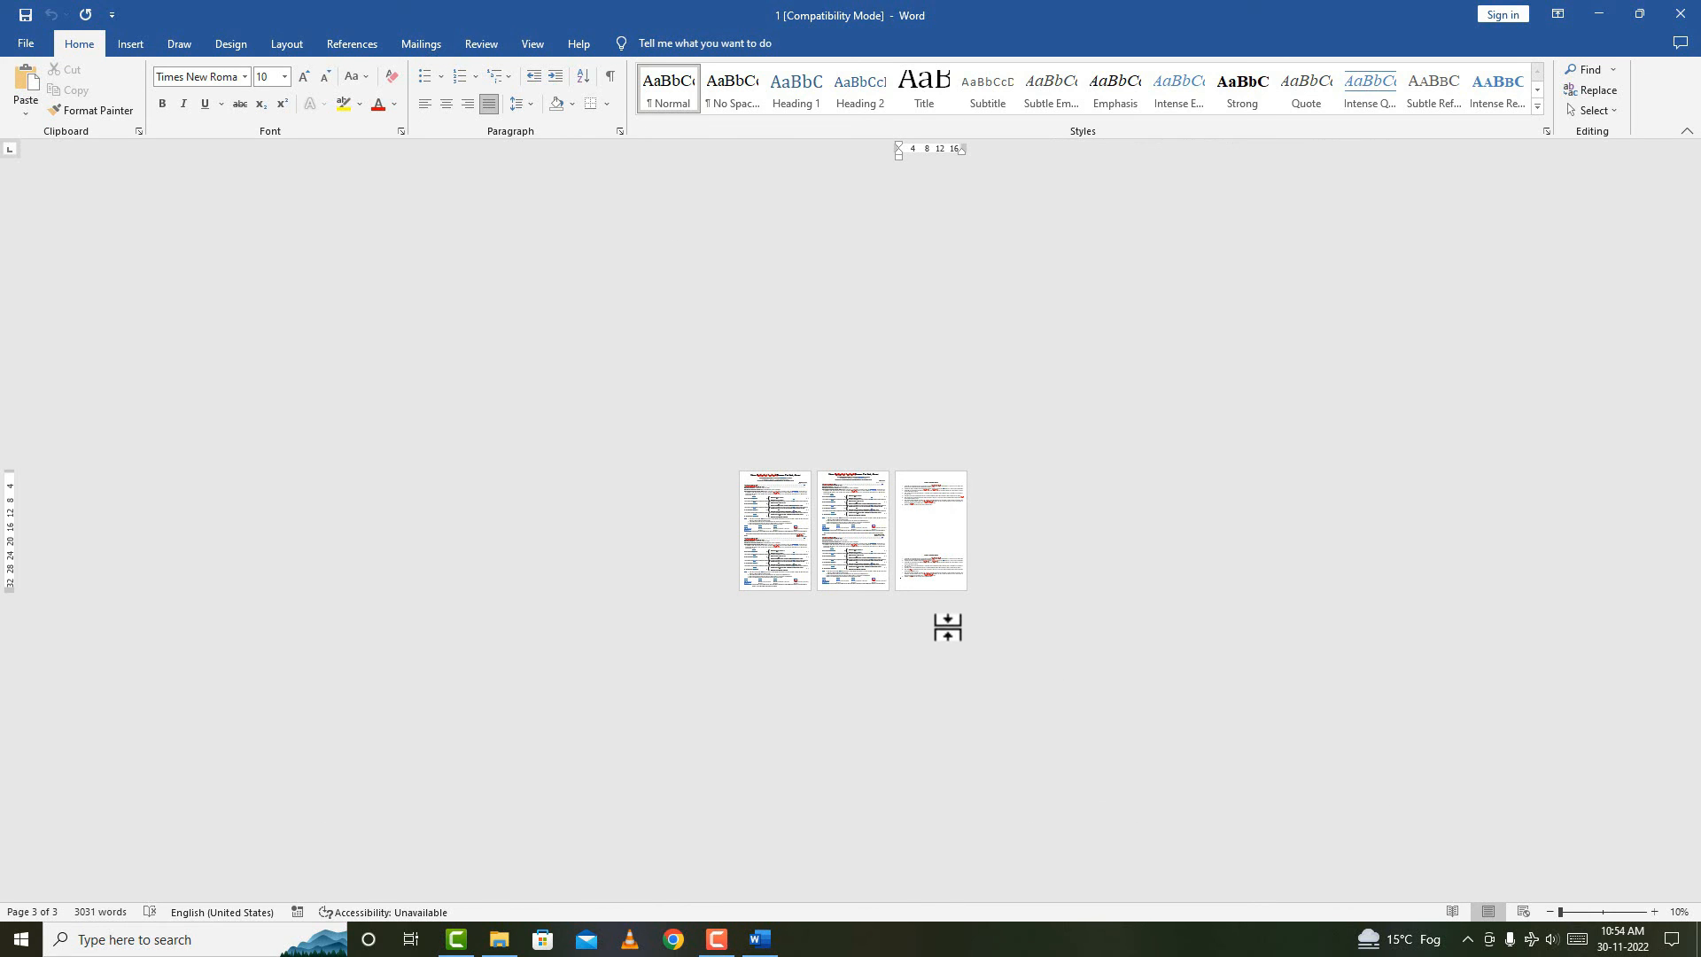
left_click(953, 531)
scroll(953, 532, "up", 5)
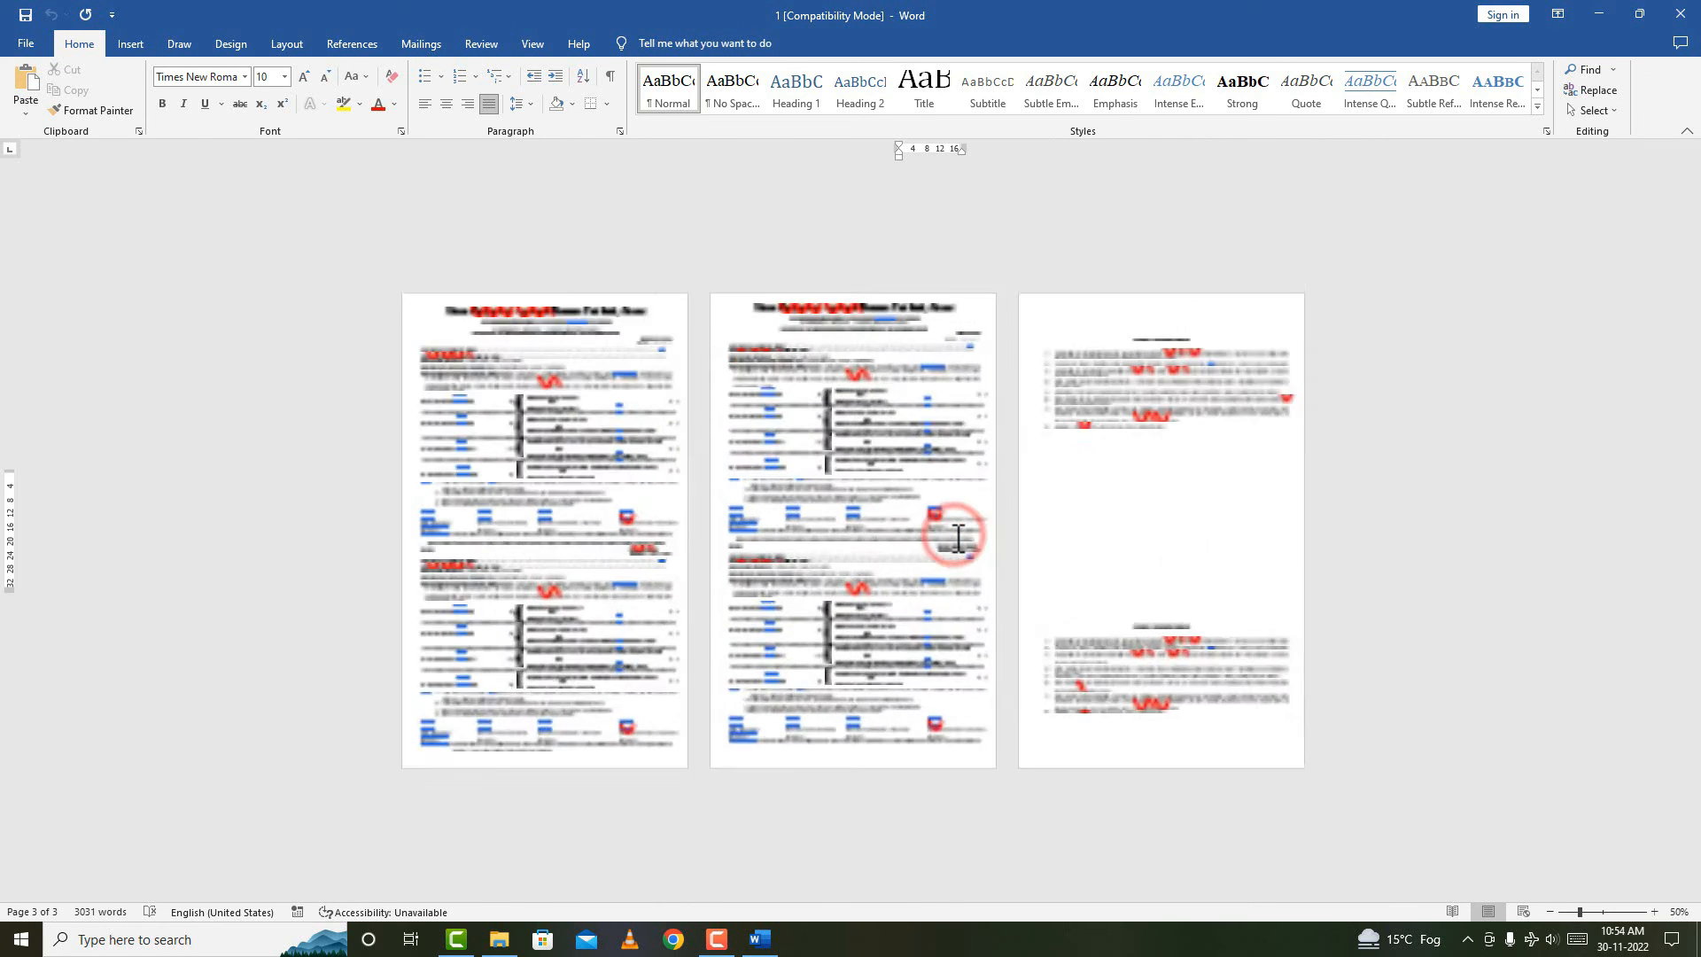
scroll(956, 535, "up", 9)
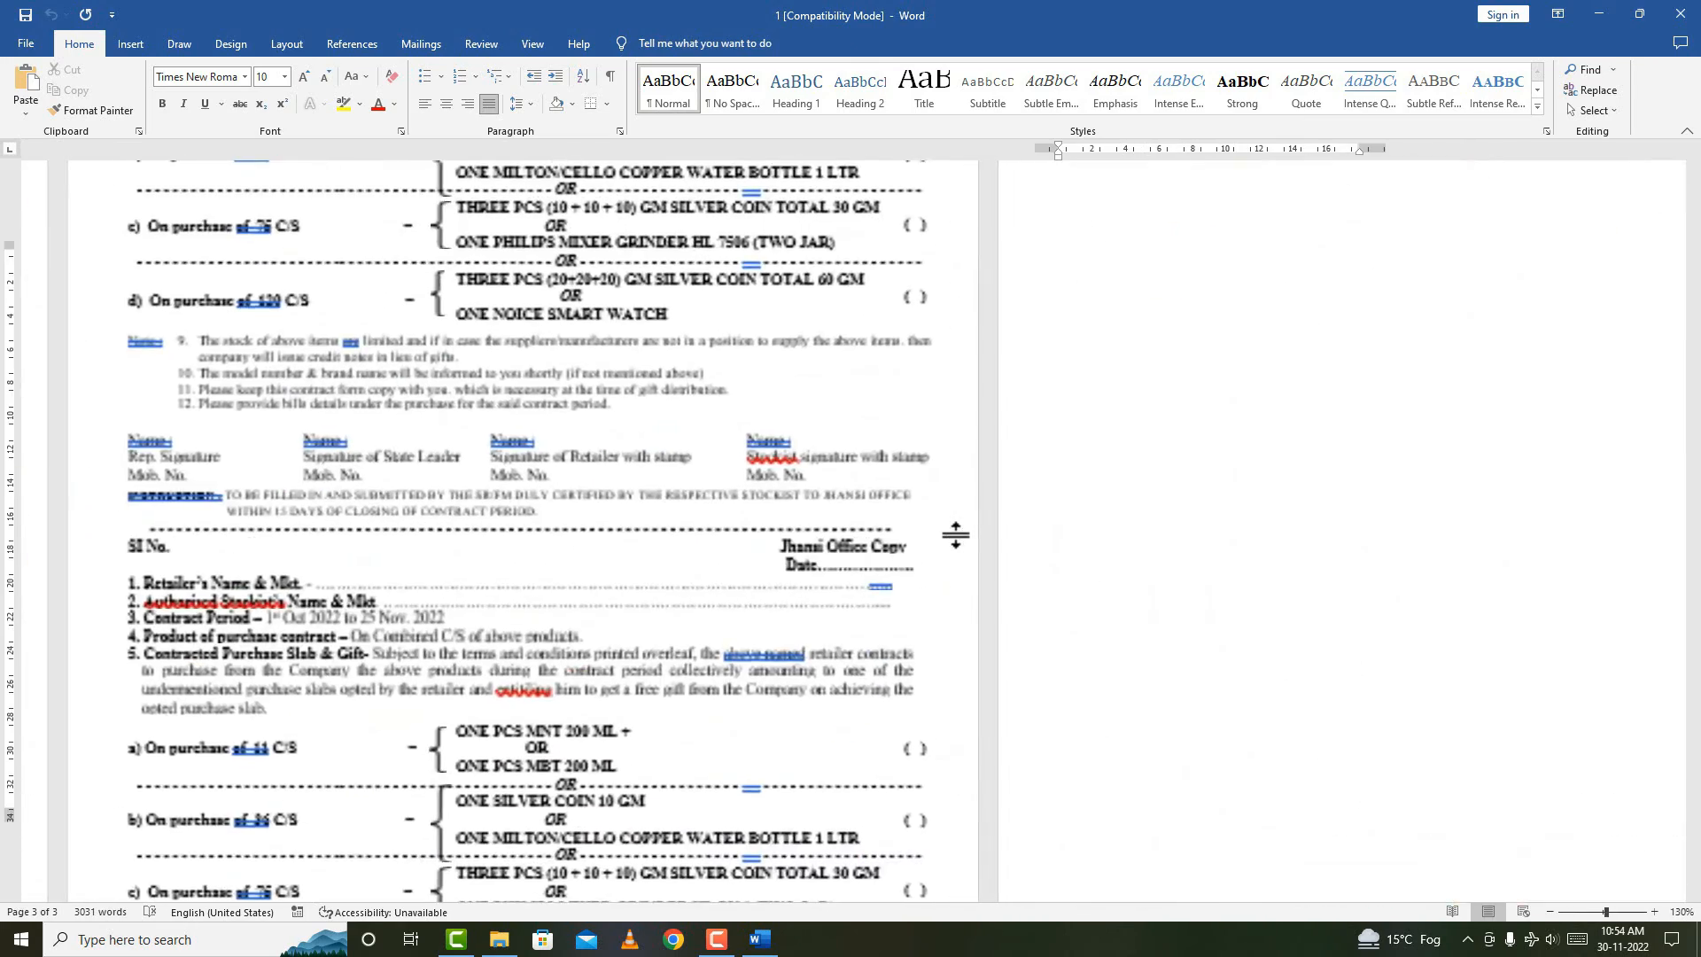
scroll(959, 536, "down", 5)
left_click_drag(1695, 780, 1695, 788)
Add blank lines after item 8 of Terms & Conditions to start a fourth page.
left_click(588, 759)
double_click(588, 755)
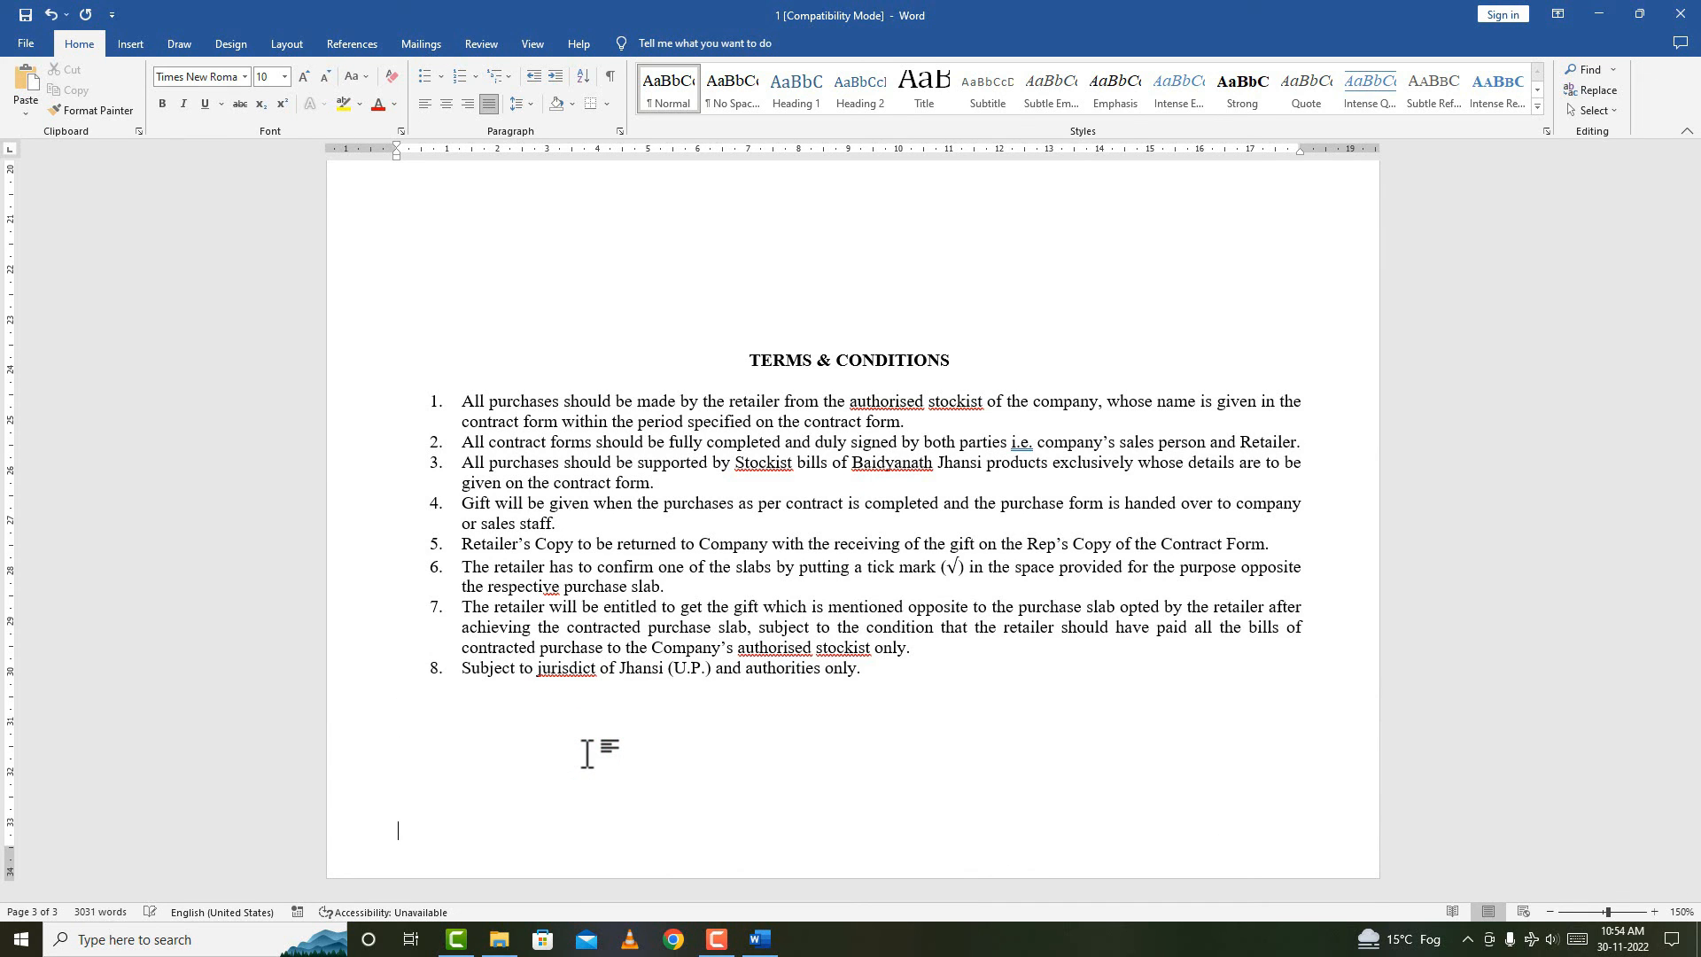
key("Return")
scroll(630, 714, "down", 3)
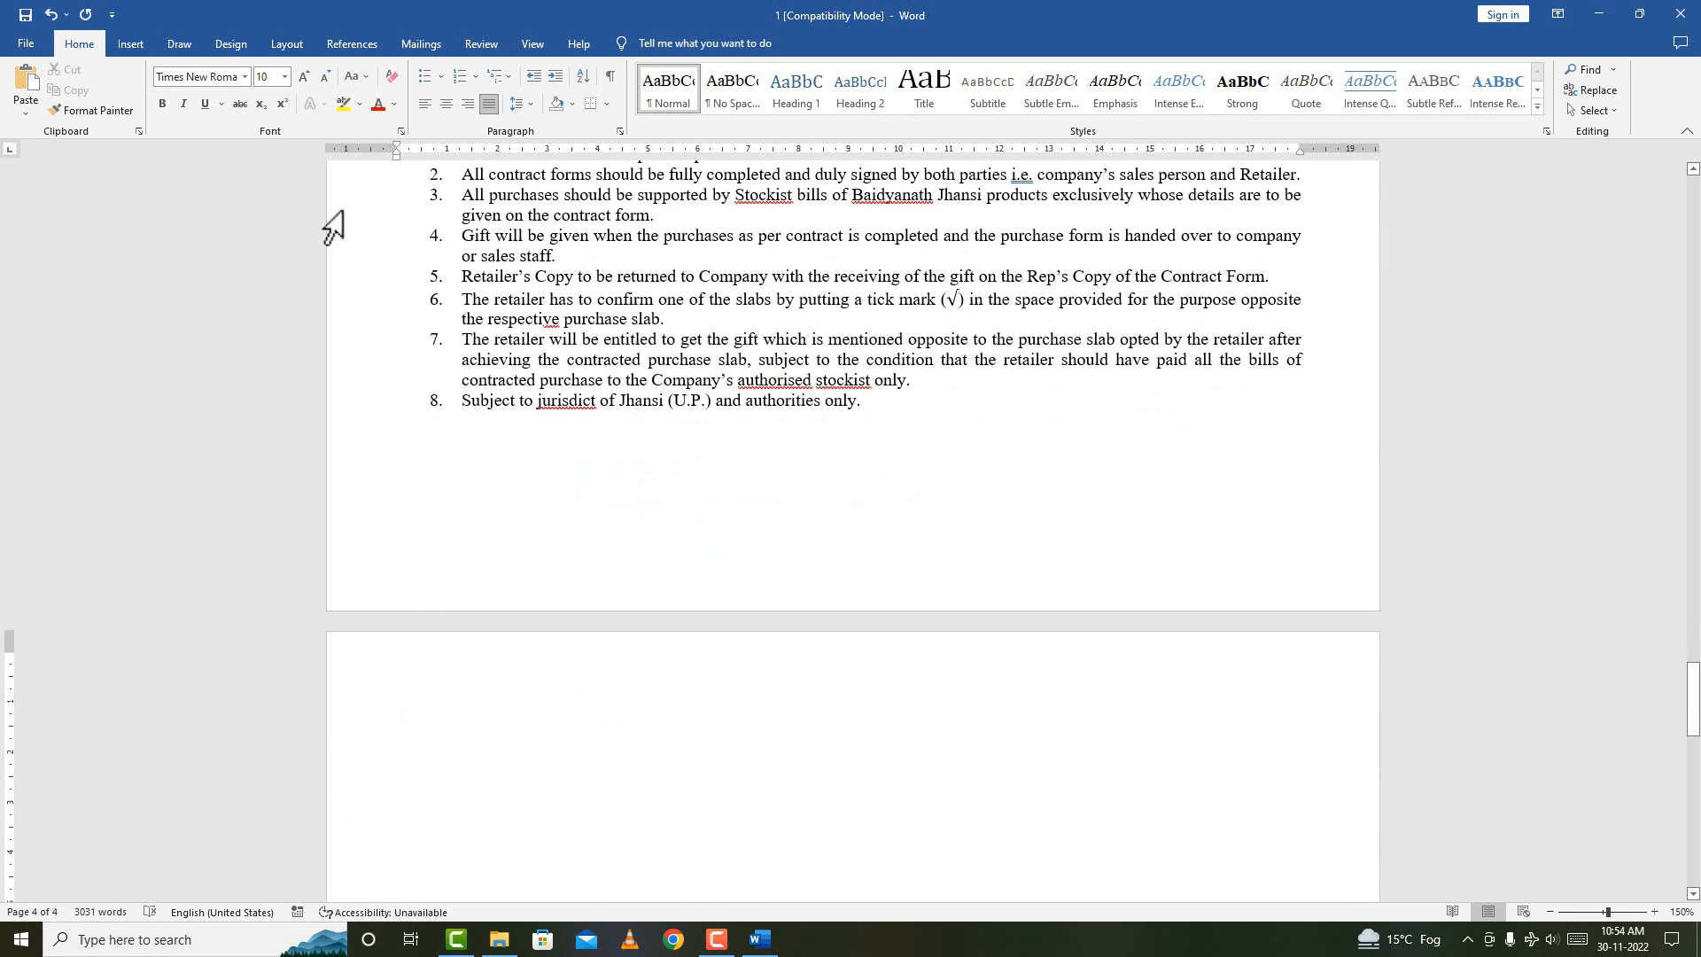
left_click(124, 43)
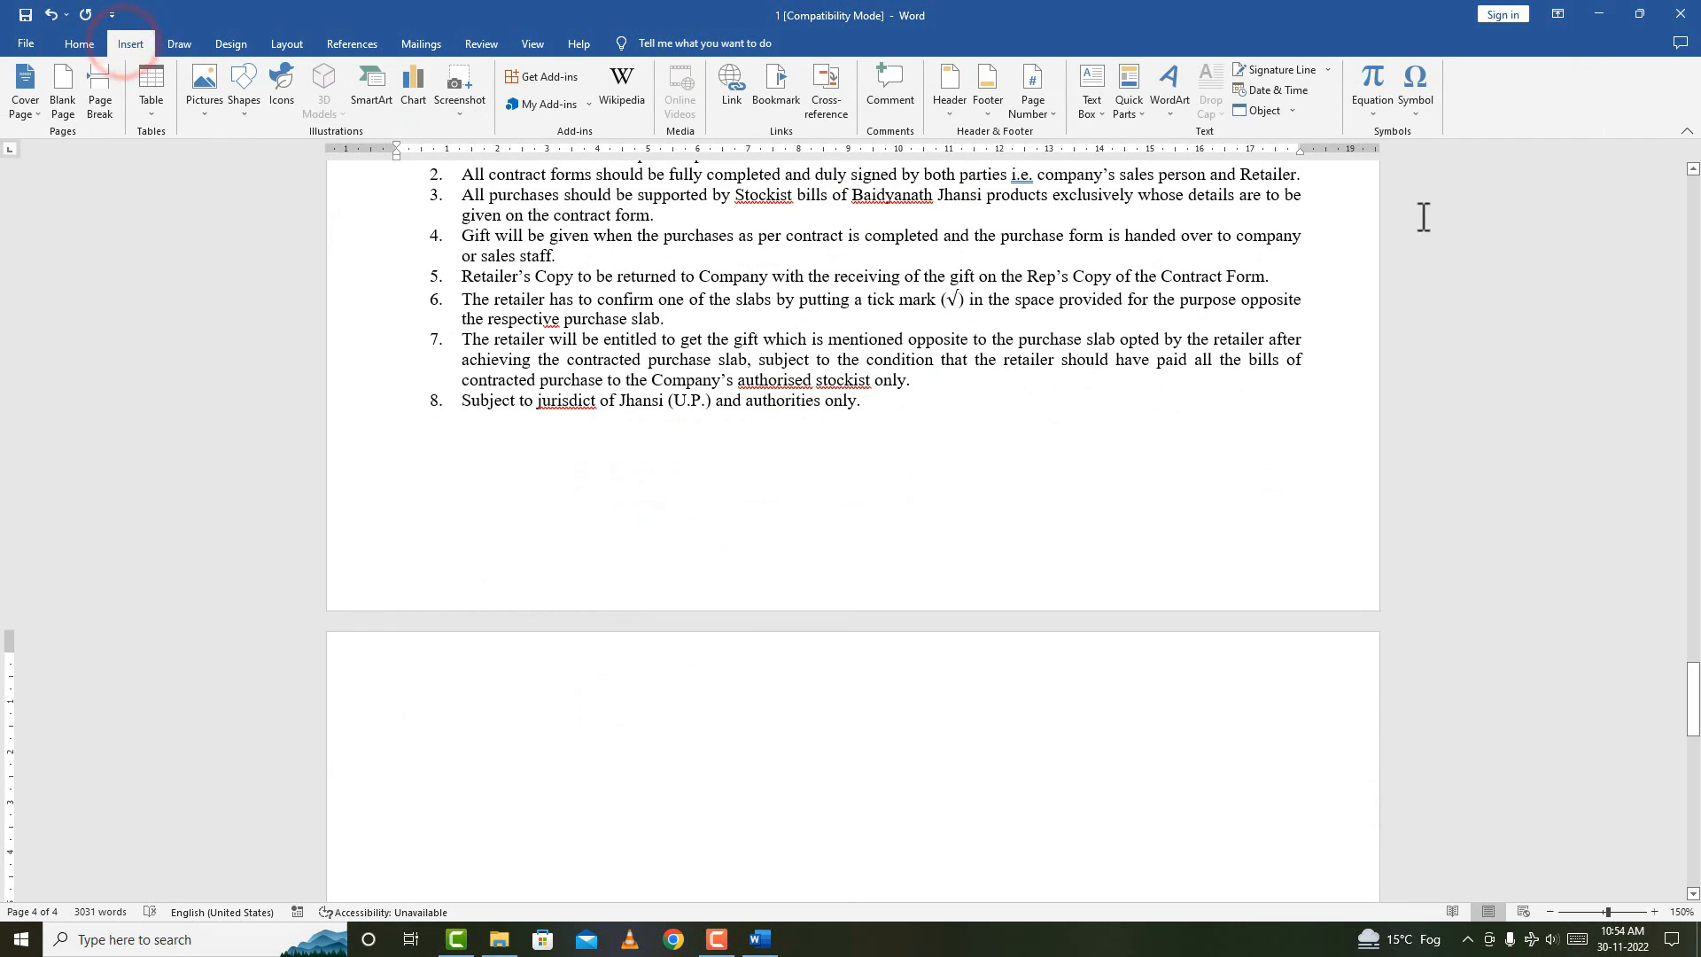
Insert the text of file 2 from Downloads at the end of document 1.
left_click(1291, 111)
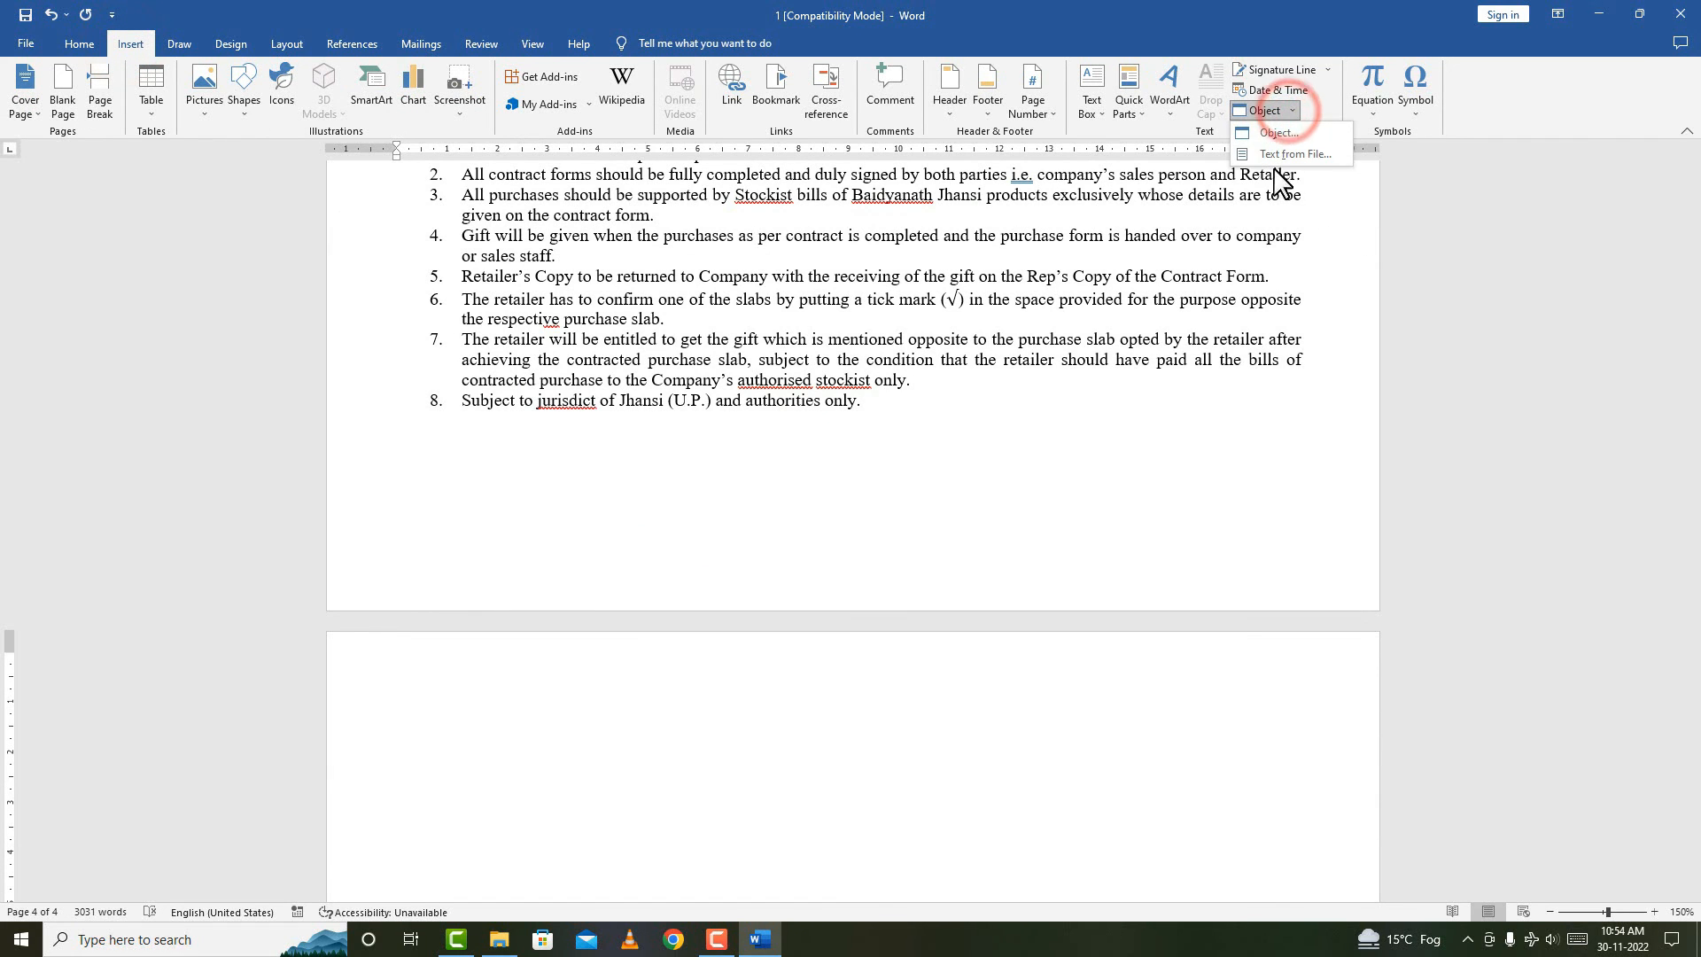
left_click(1299, 154)
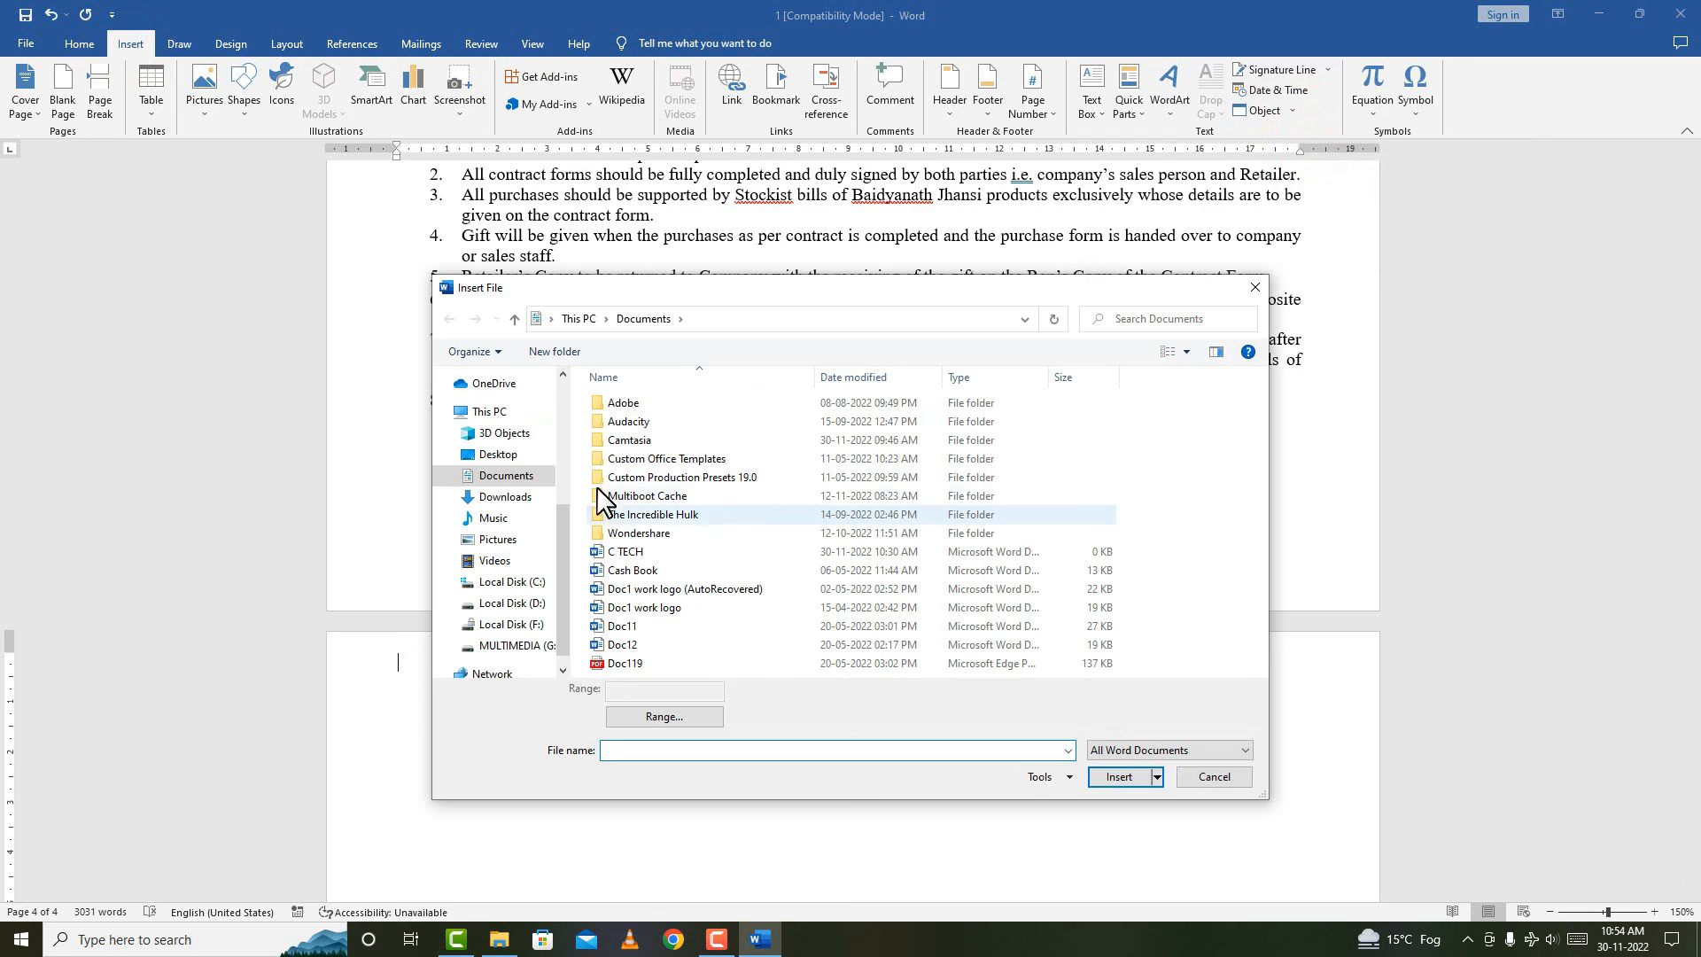
left_click(518, 496)
left_click(843, 446)
left_click(1112, 777)
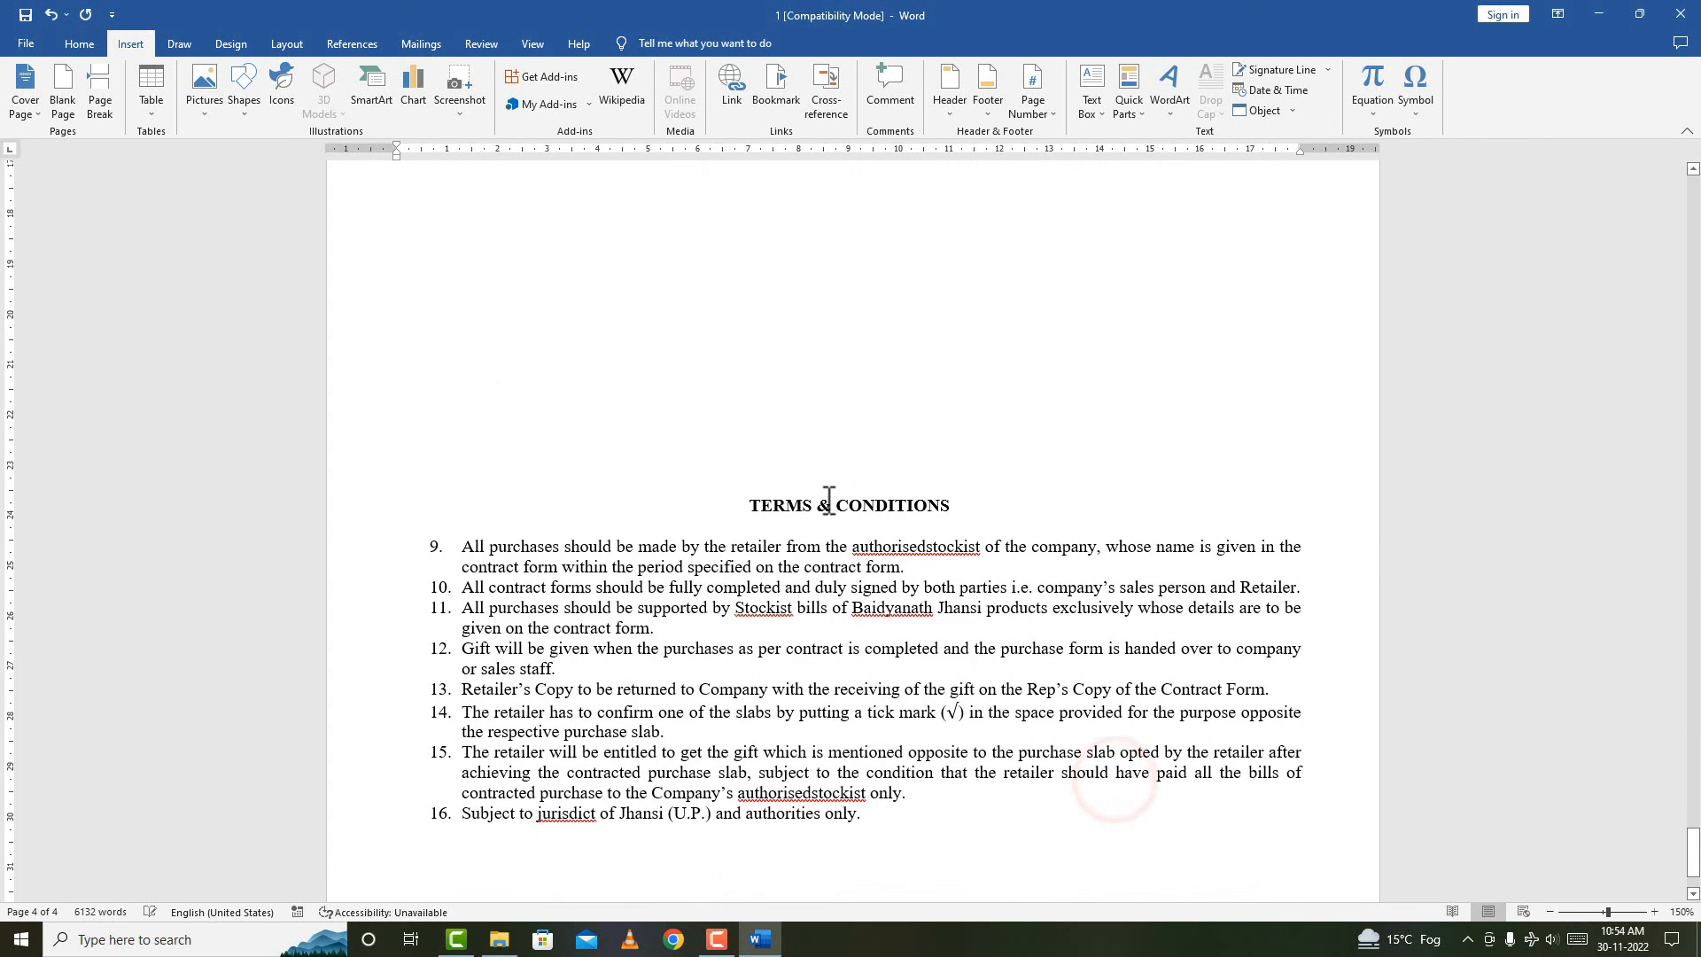
scroll(1022, 416, "down", 5)
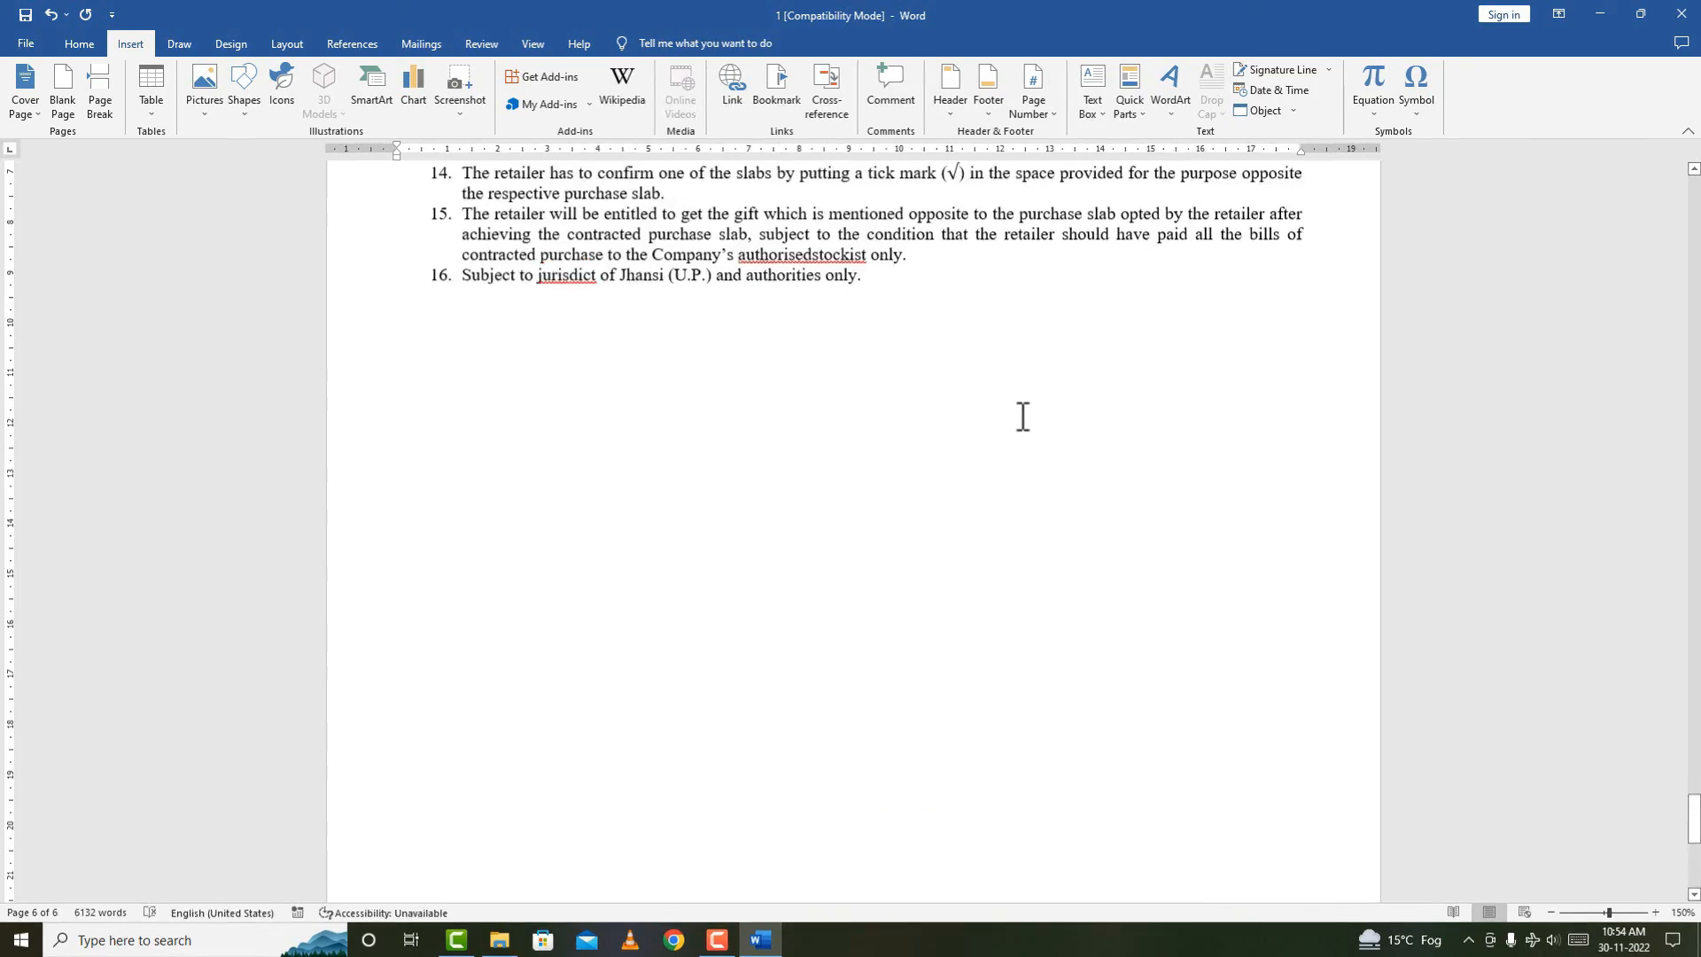
scroll(1022, 416, "up", 14)
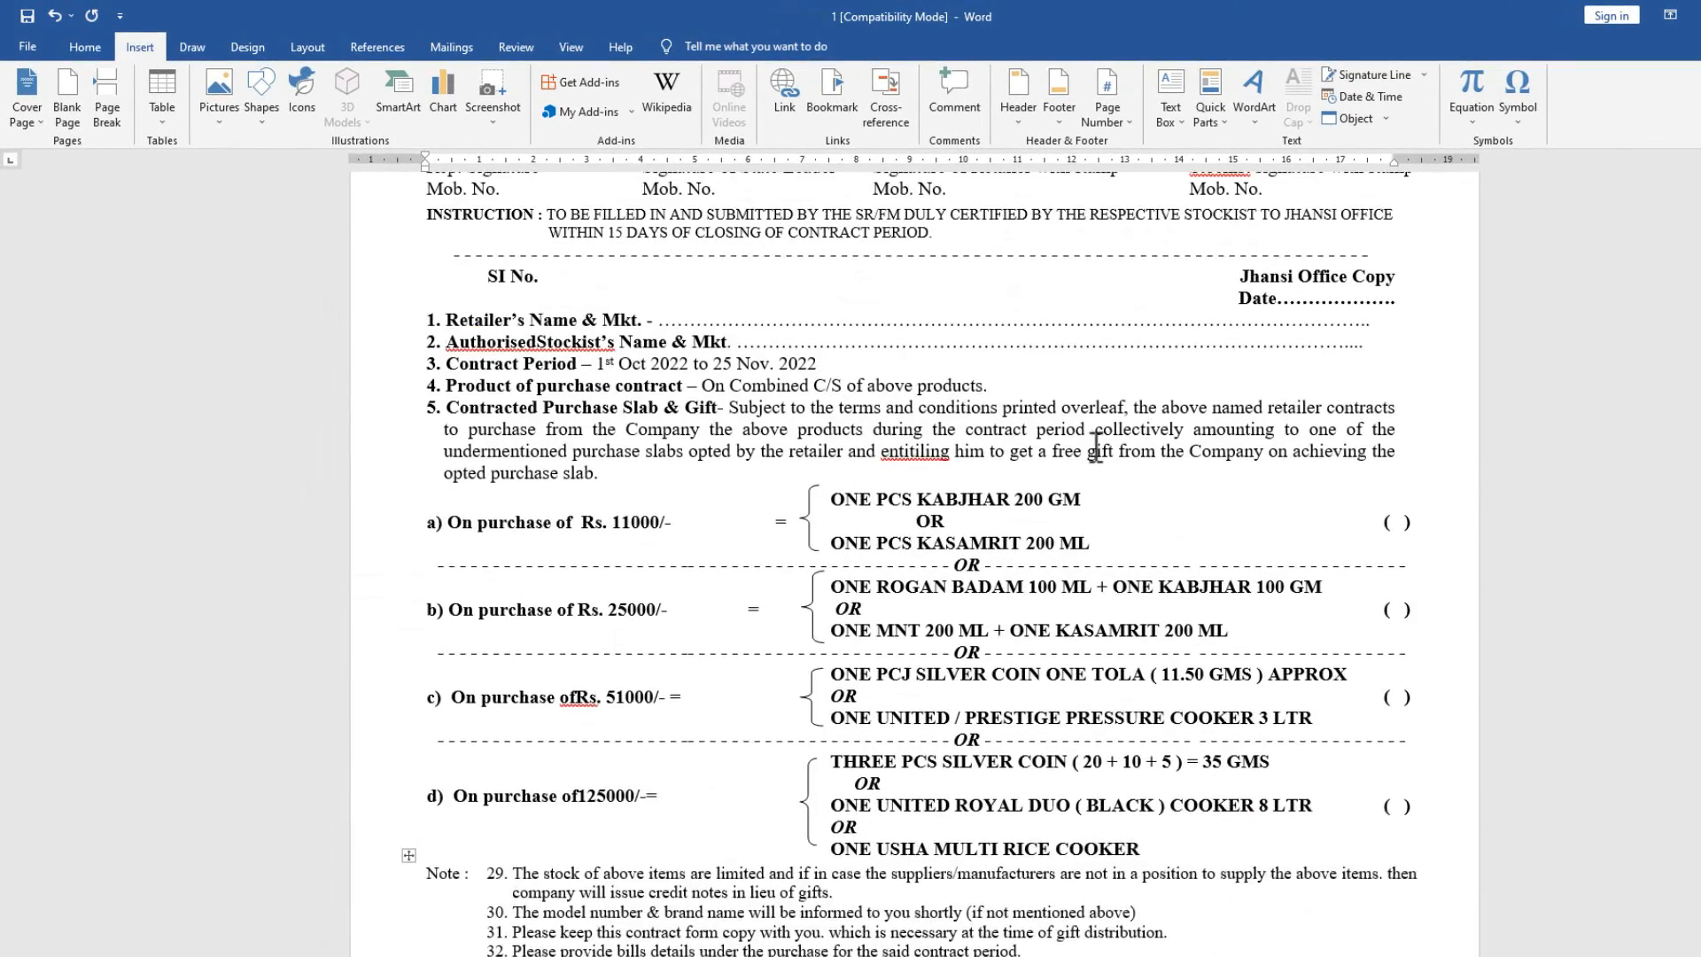
scroll(1096, 446, "down", 7, "ctrl")
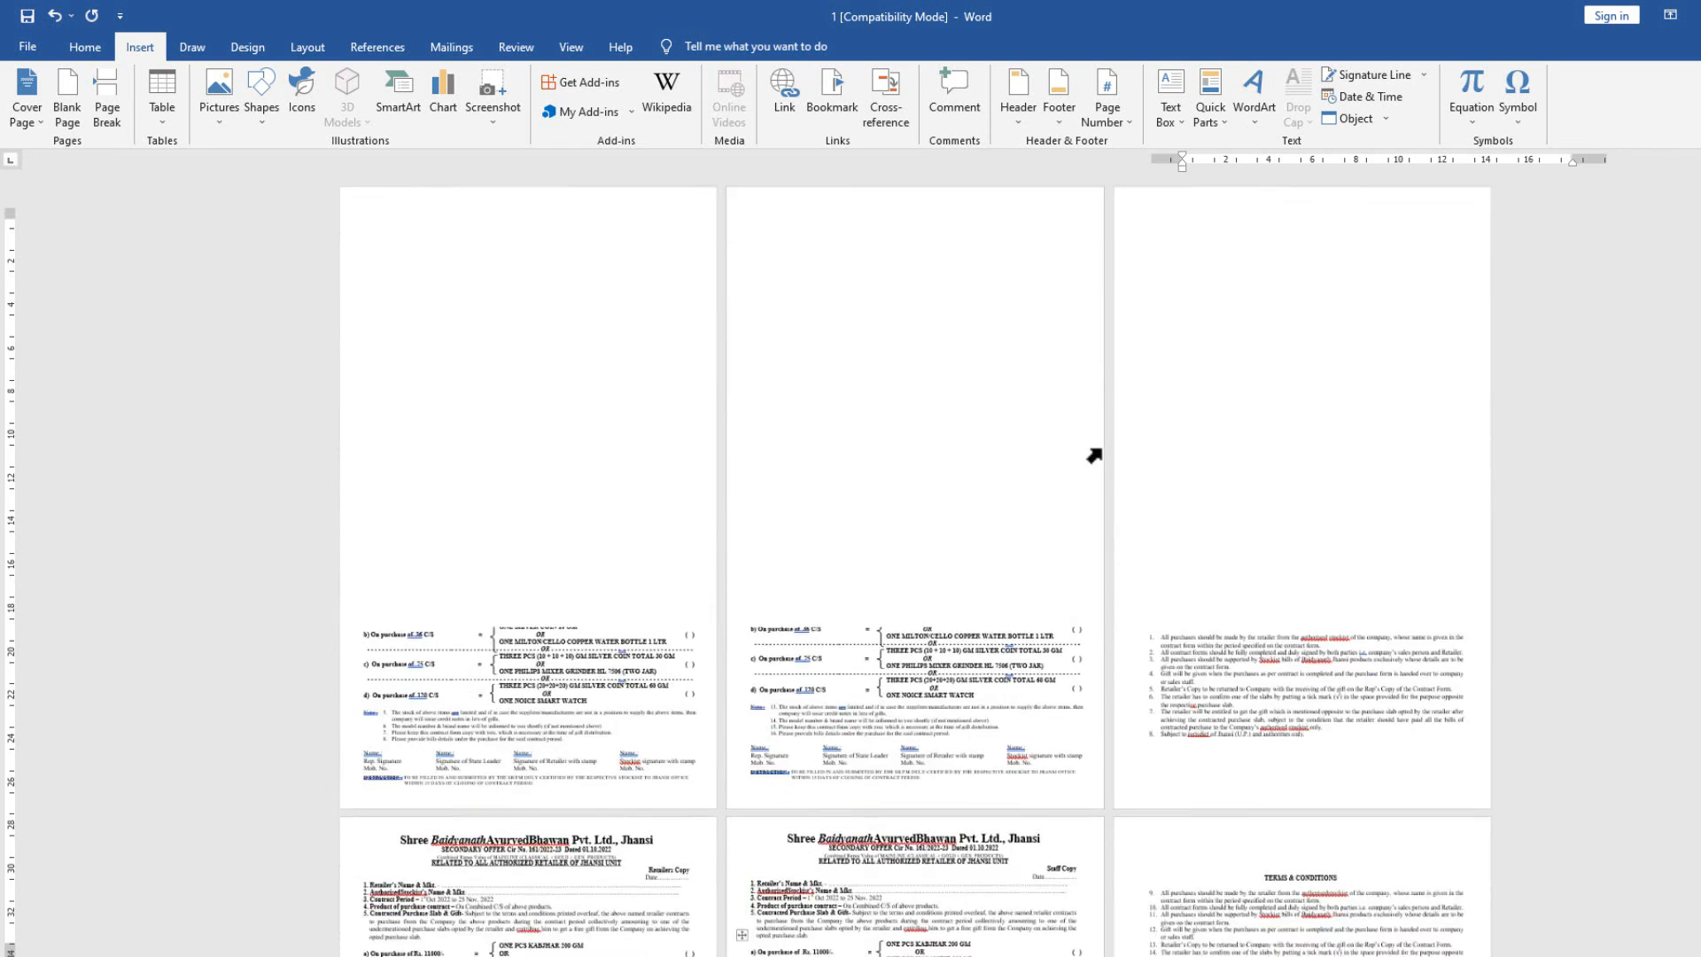
scroll(1101, 448, "down", 5, "ctrl")
scroll(1087, 664, "up", 3, "ctrl")
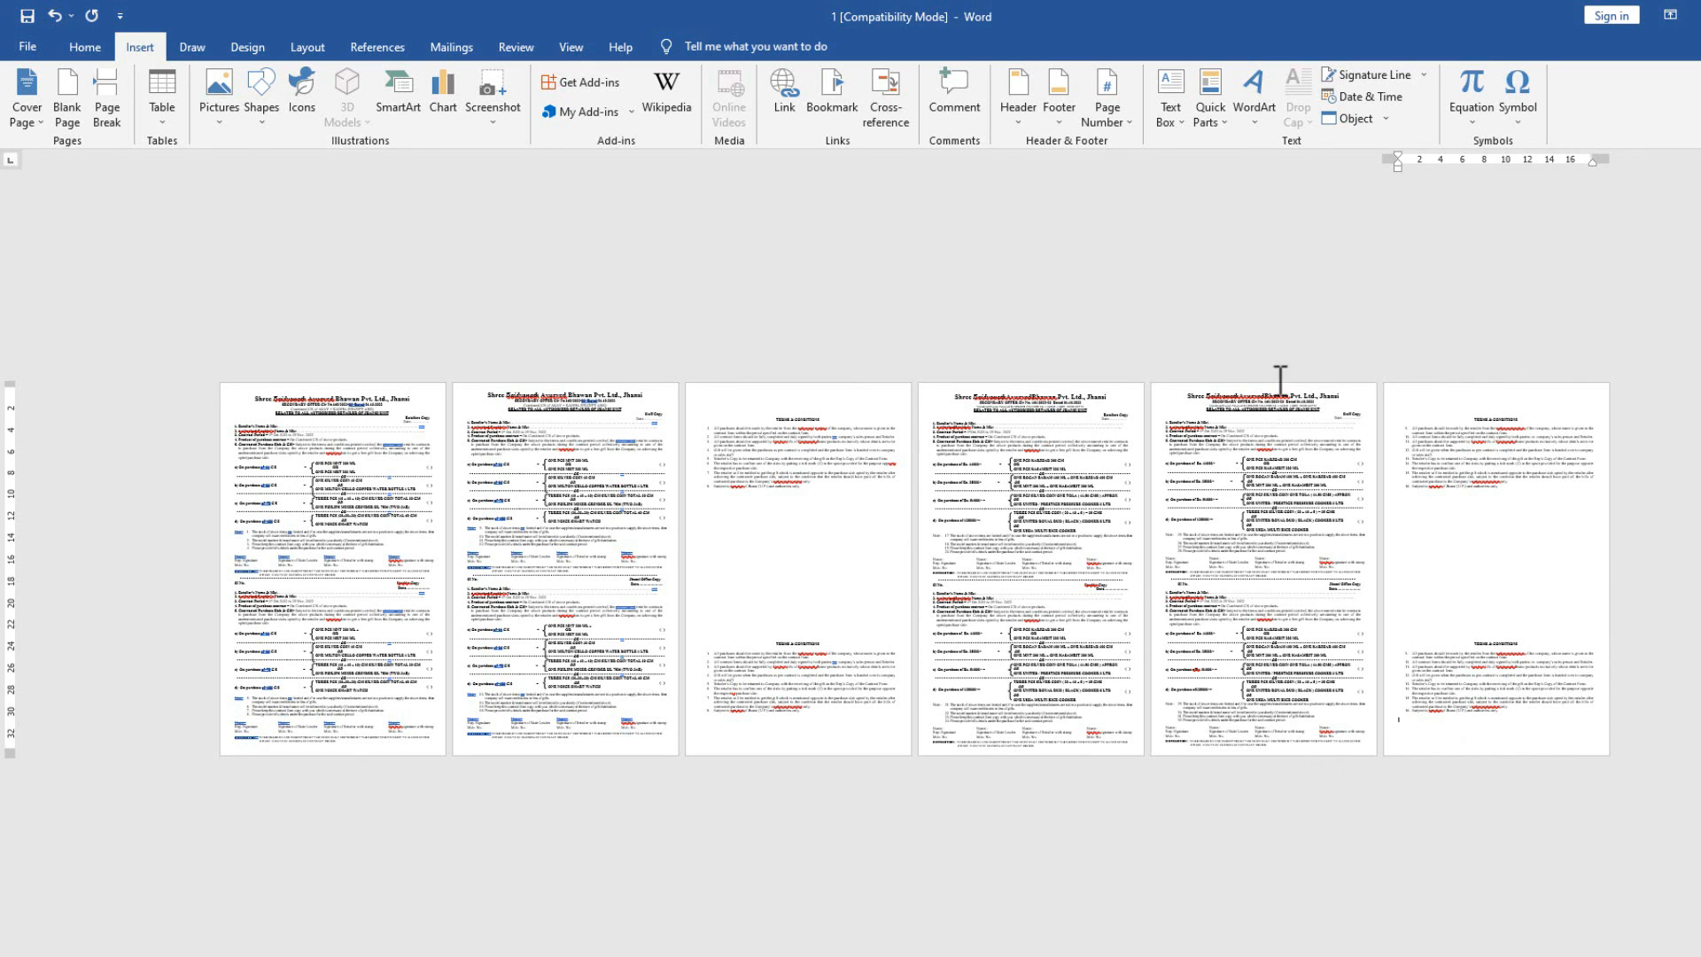
Insert Doc11's tailor-bill text from the Documents folder at page 3.
left_click(1387, 118)
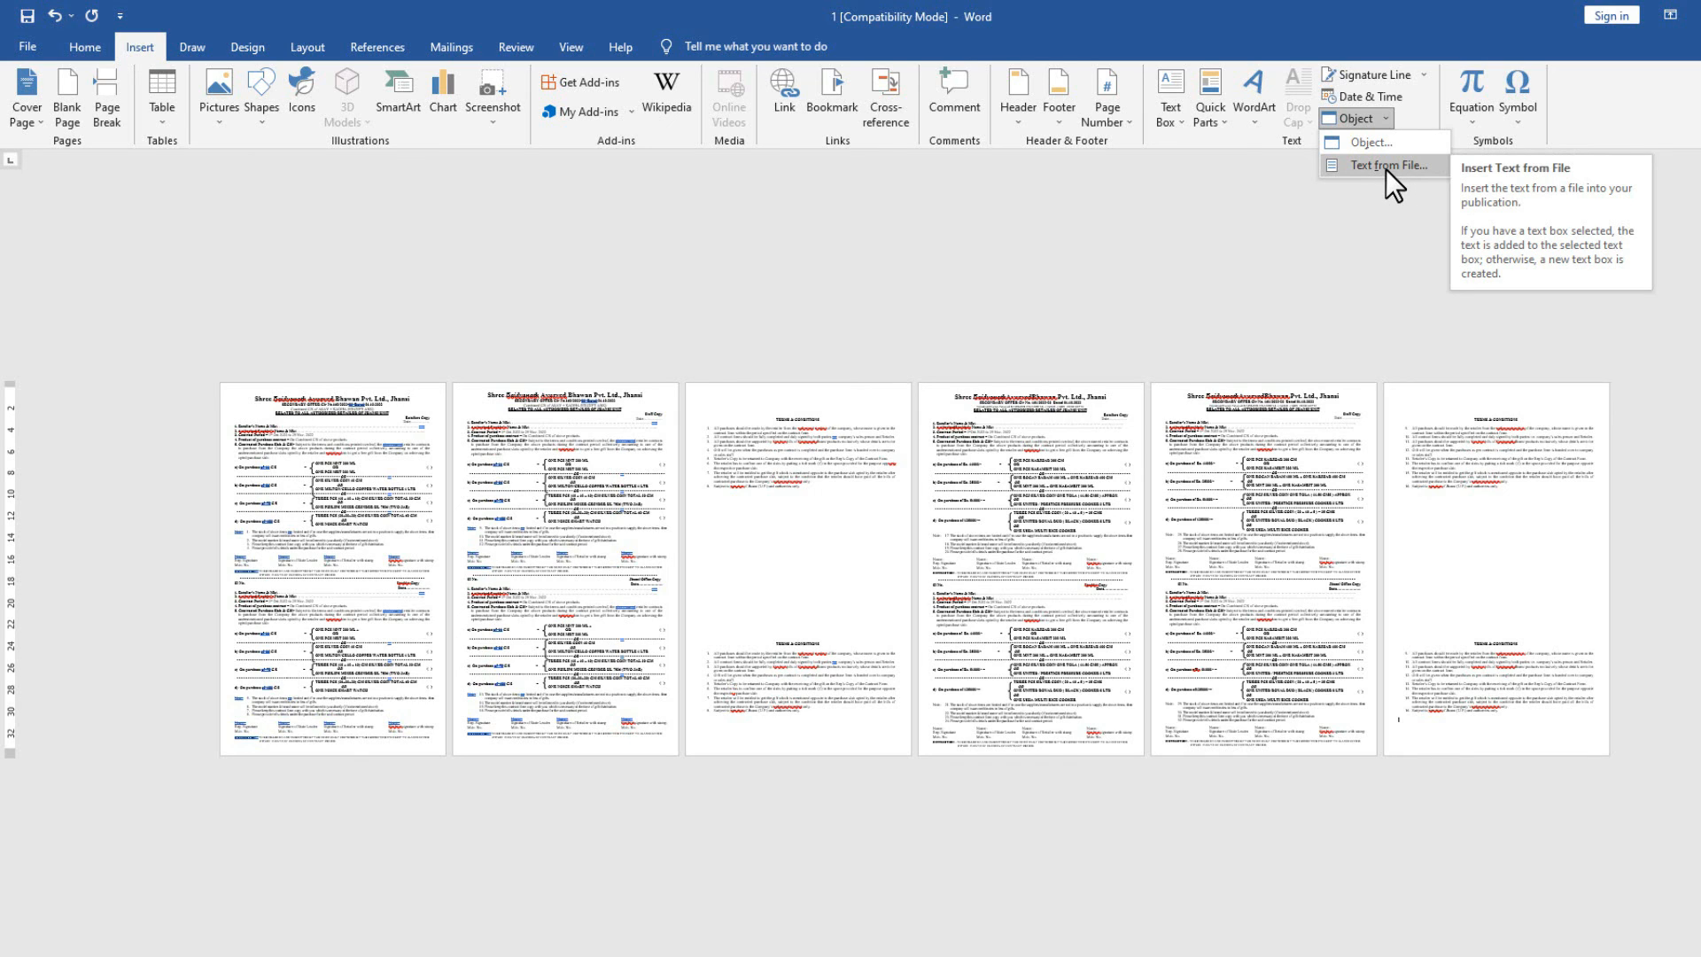
left_click(757, 512)
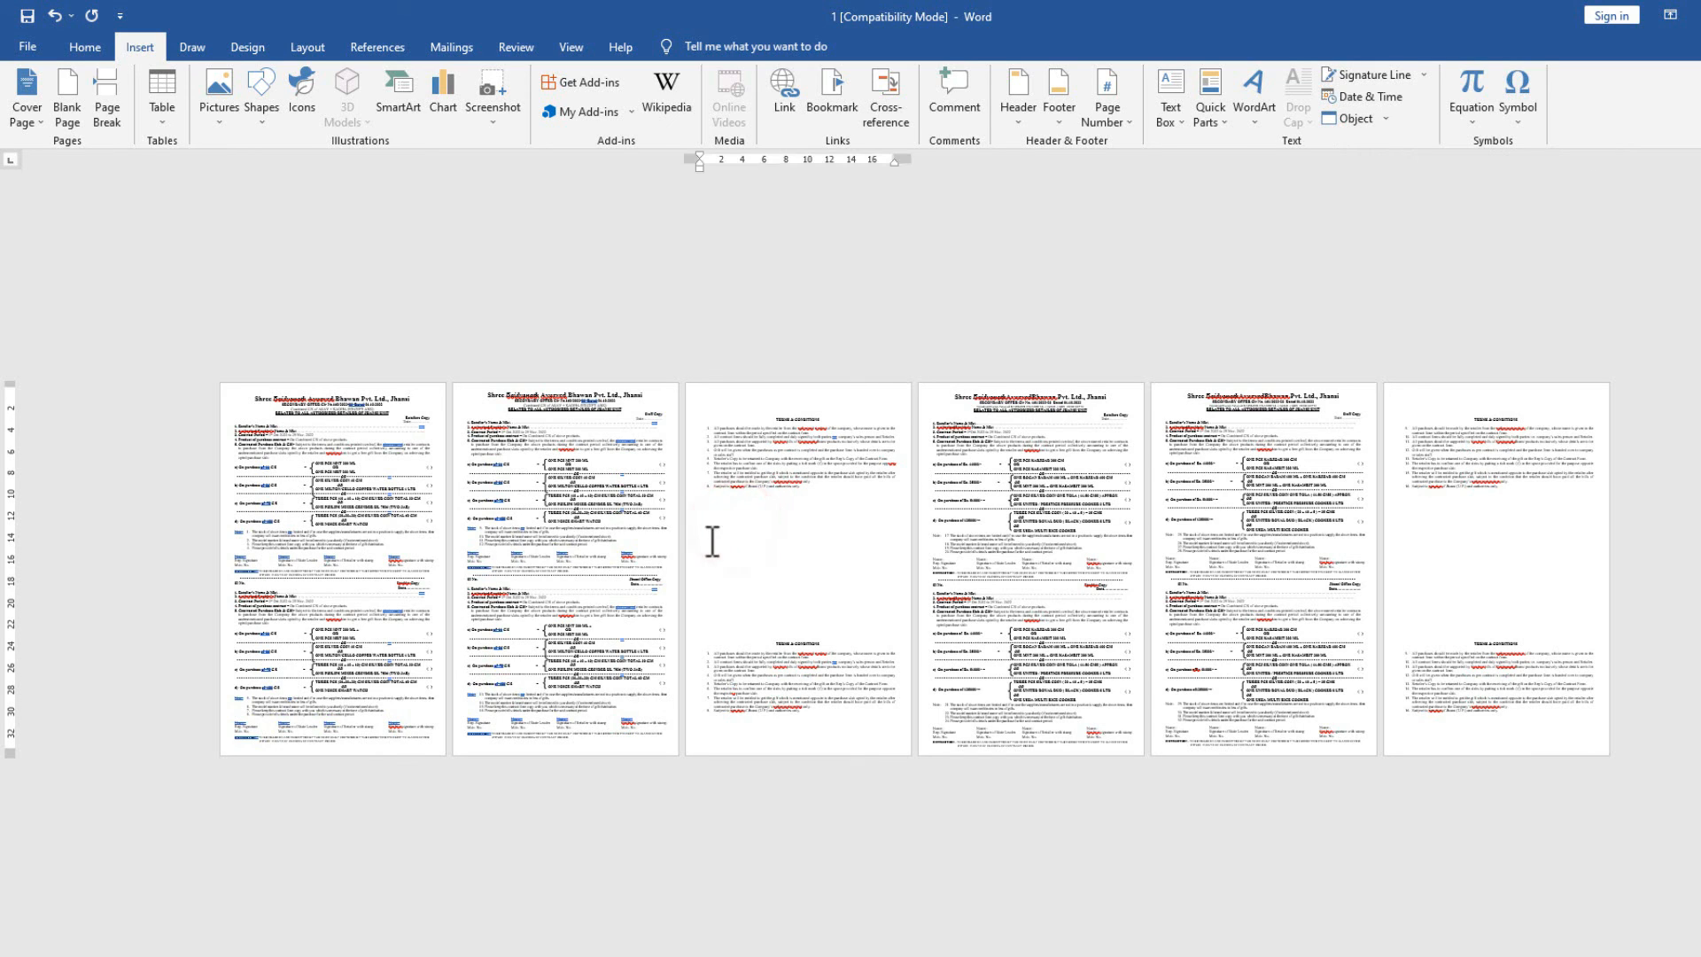
left_click(1385, 119)
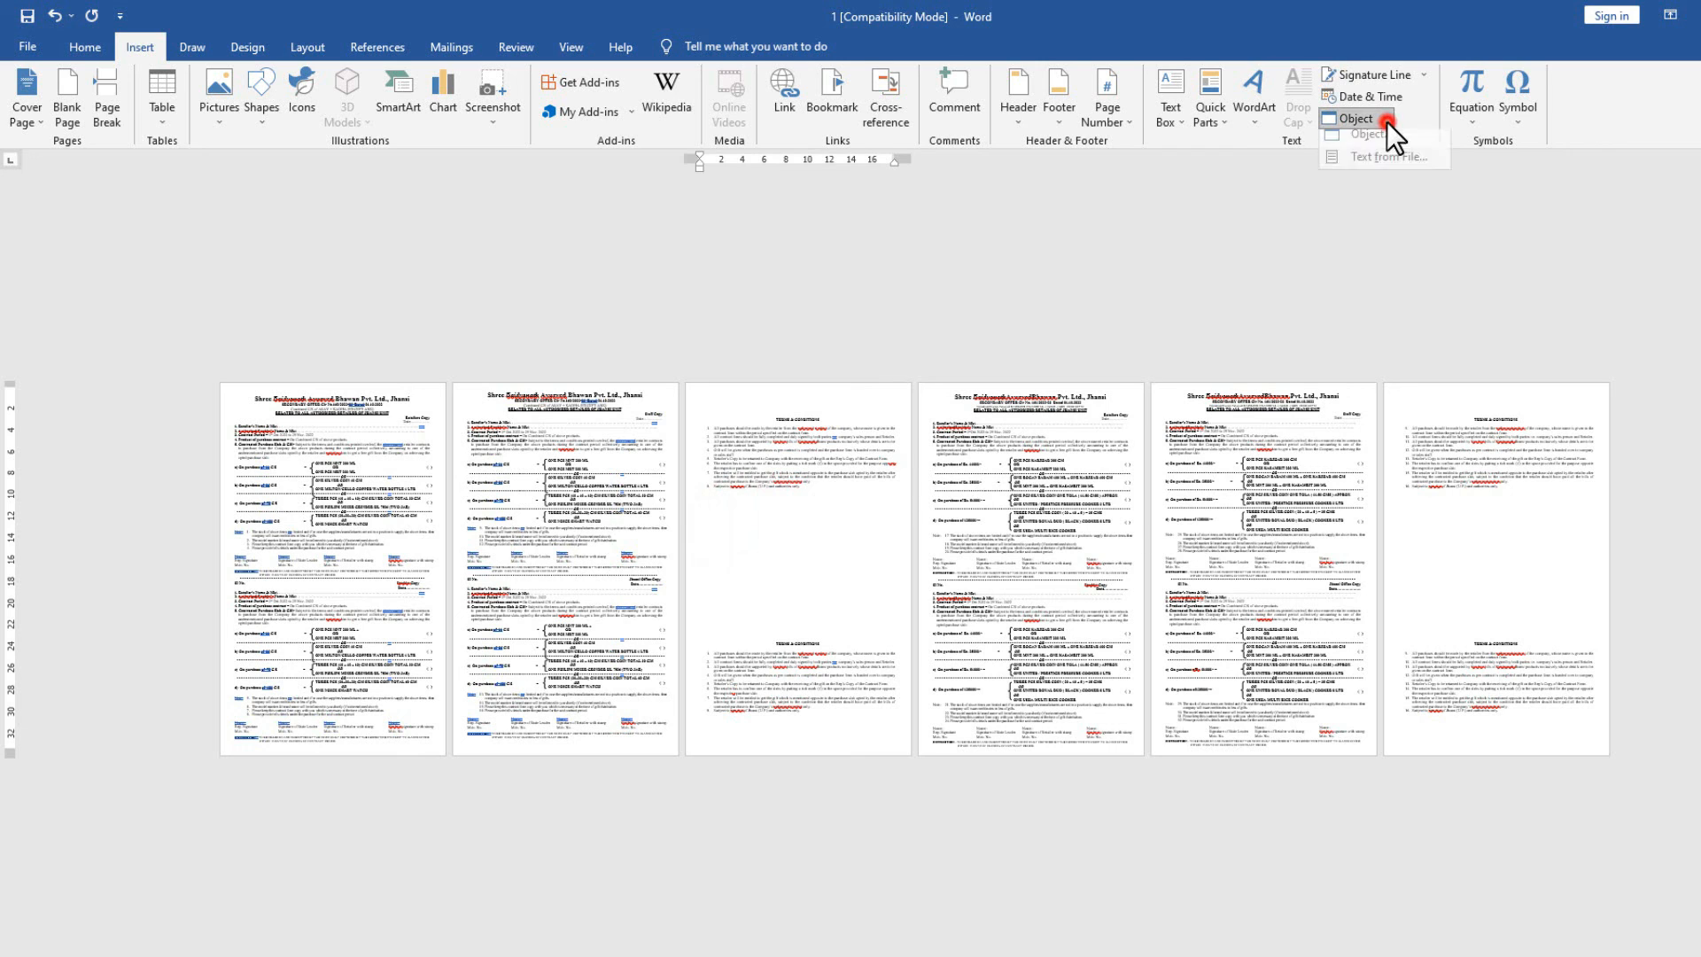
left_click(1364, 166)
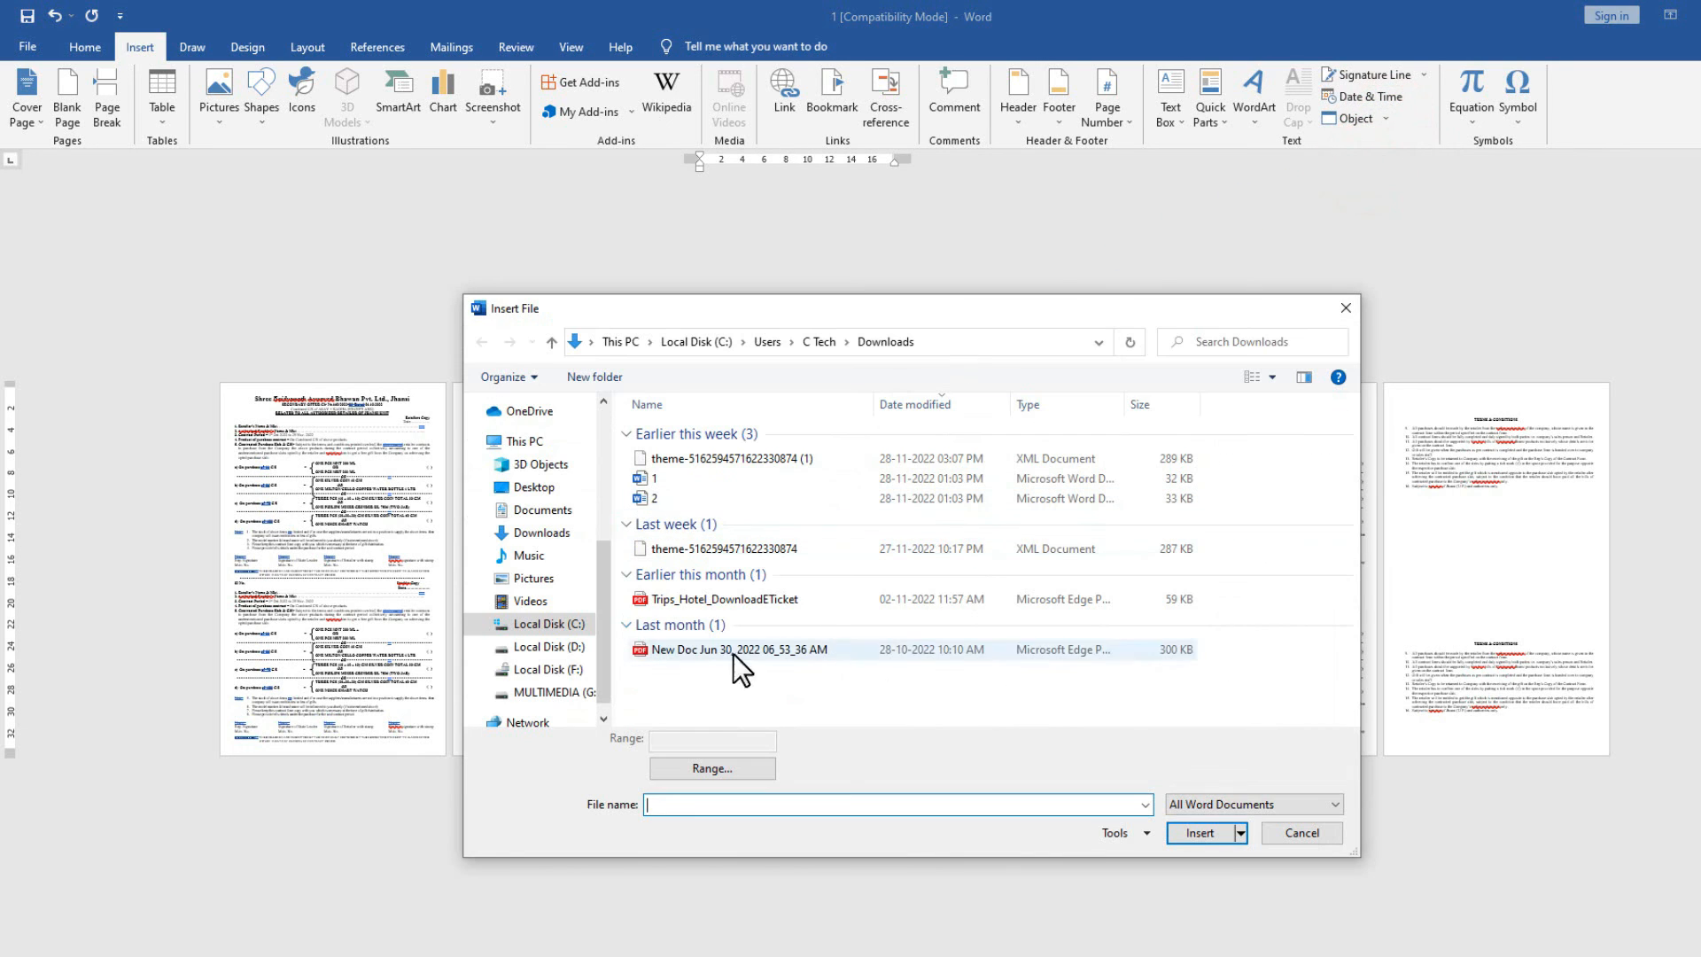
left_click(558, 513)
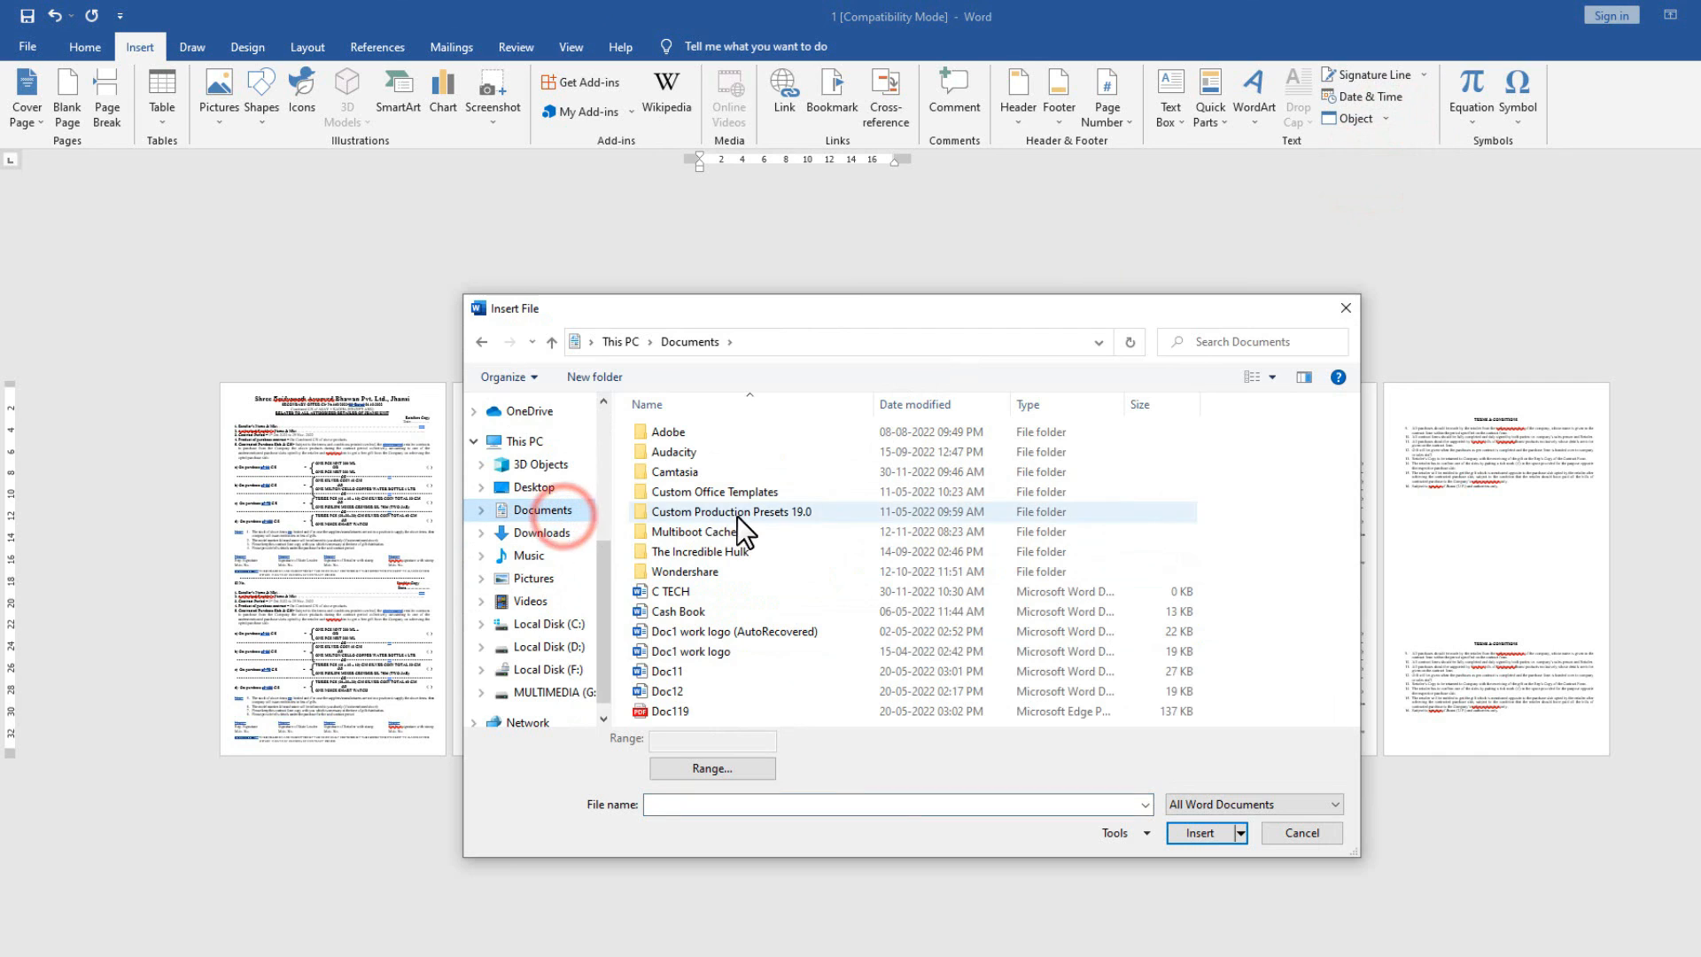
left_click(689, 674)
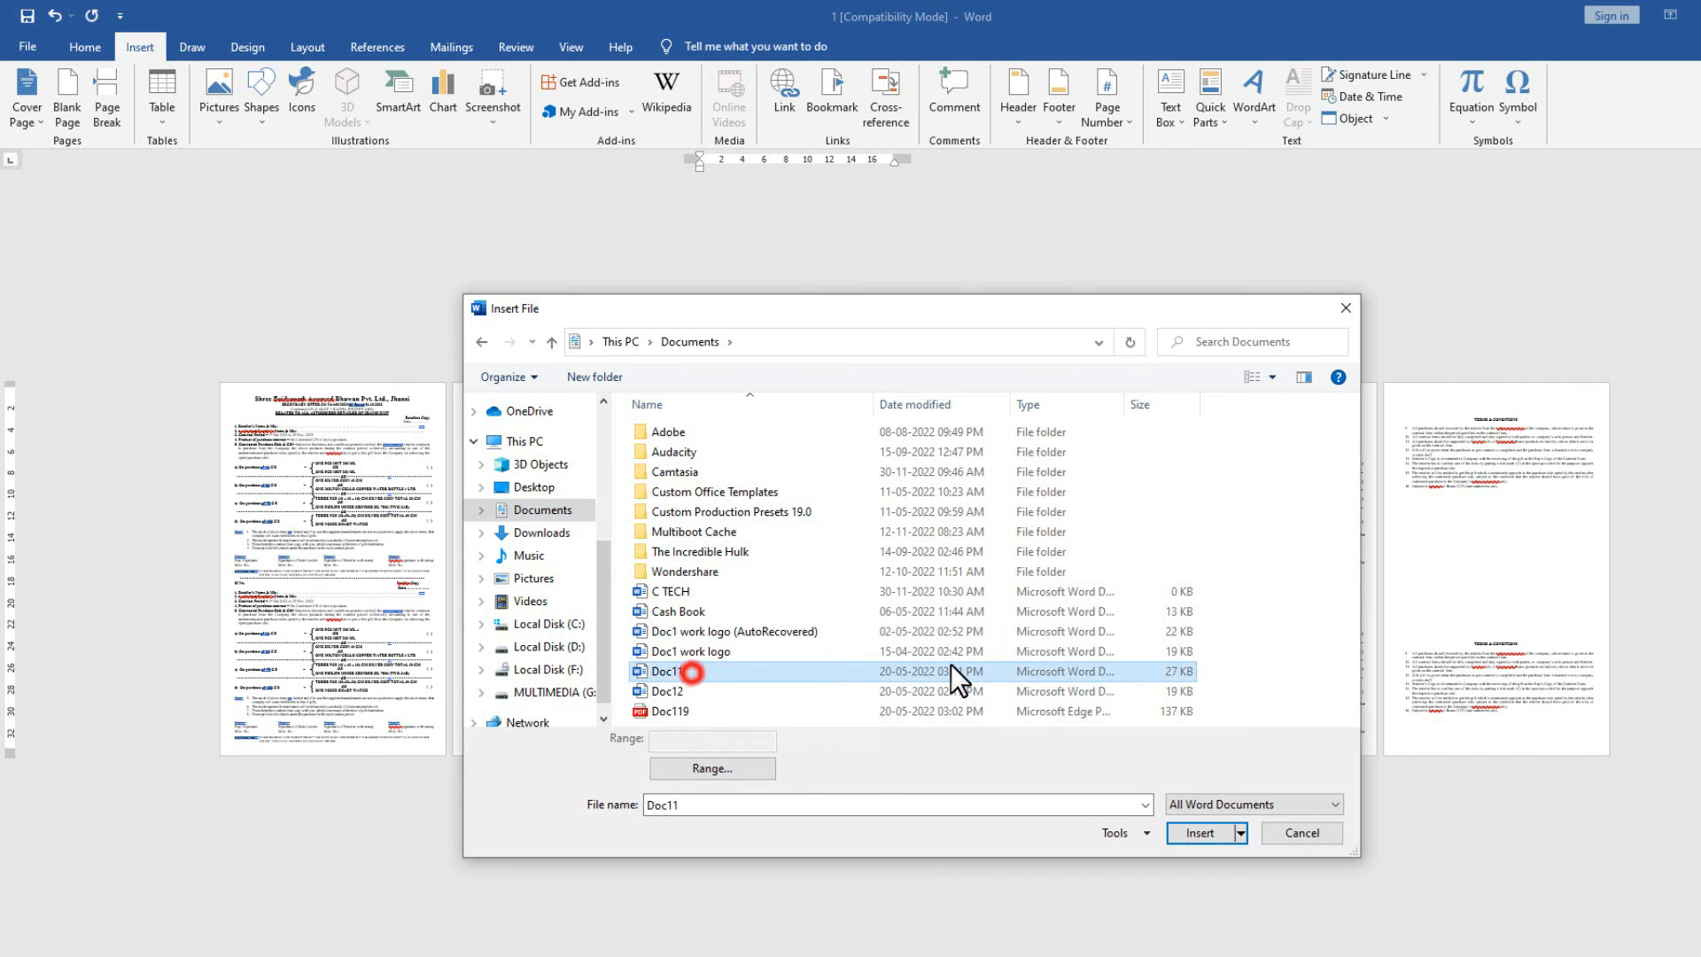
left_click(1197, 833)
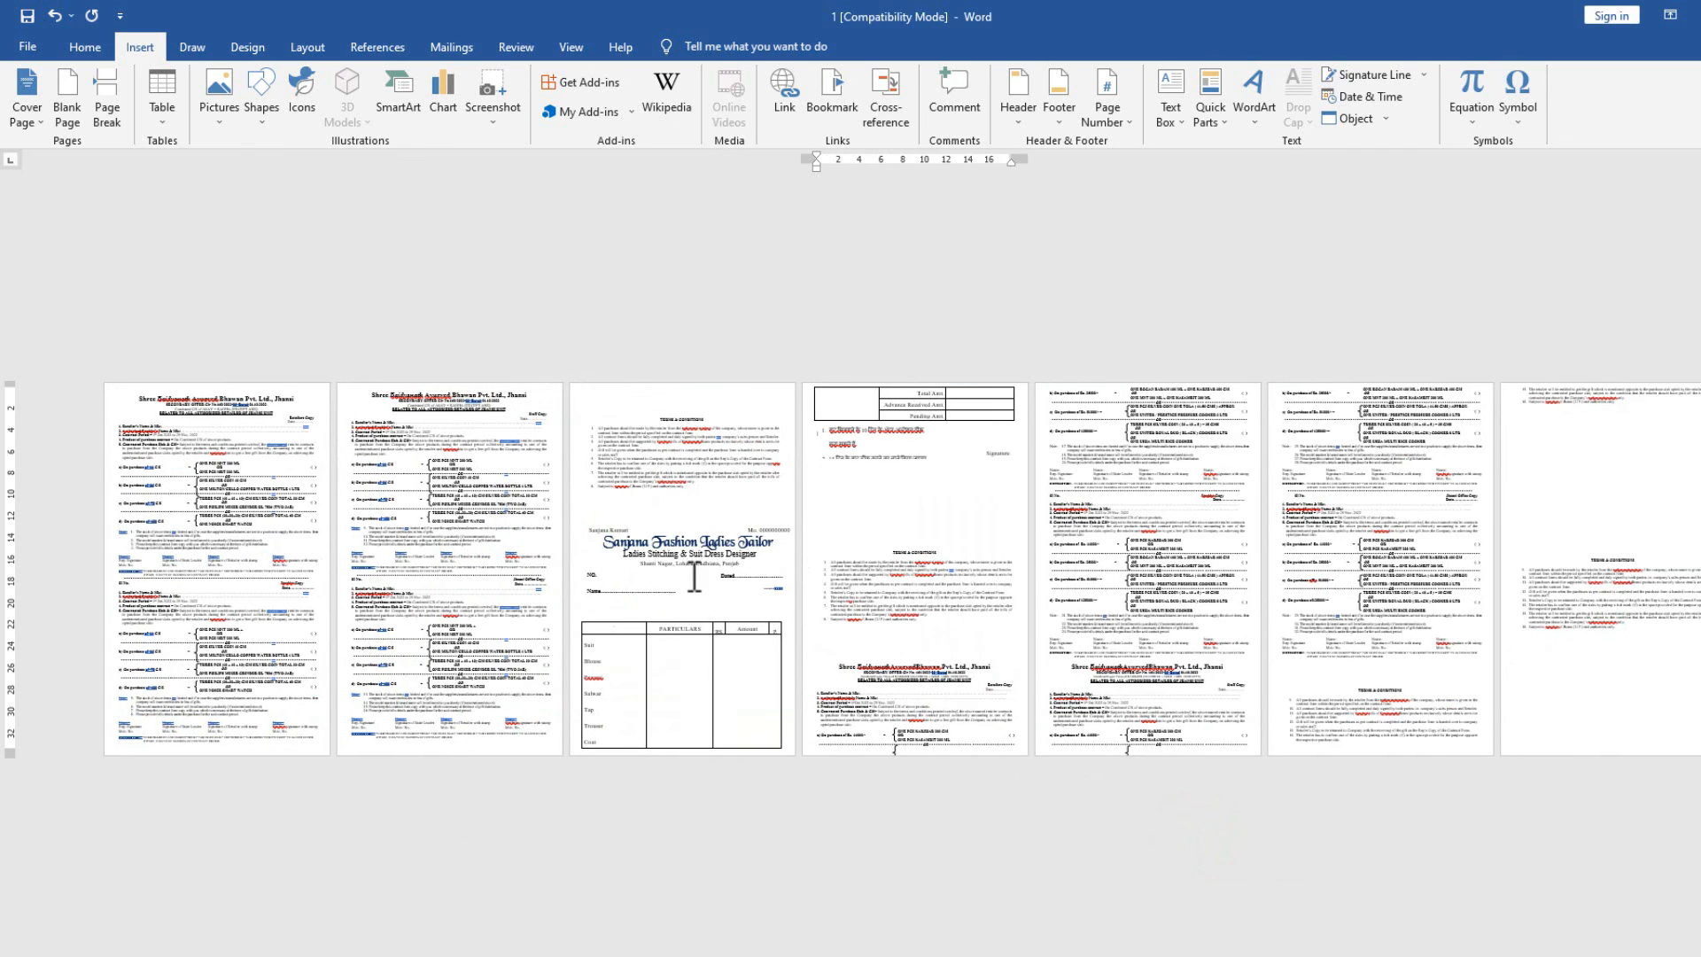
left_click(670, 560)
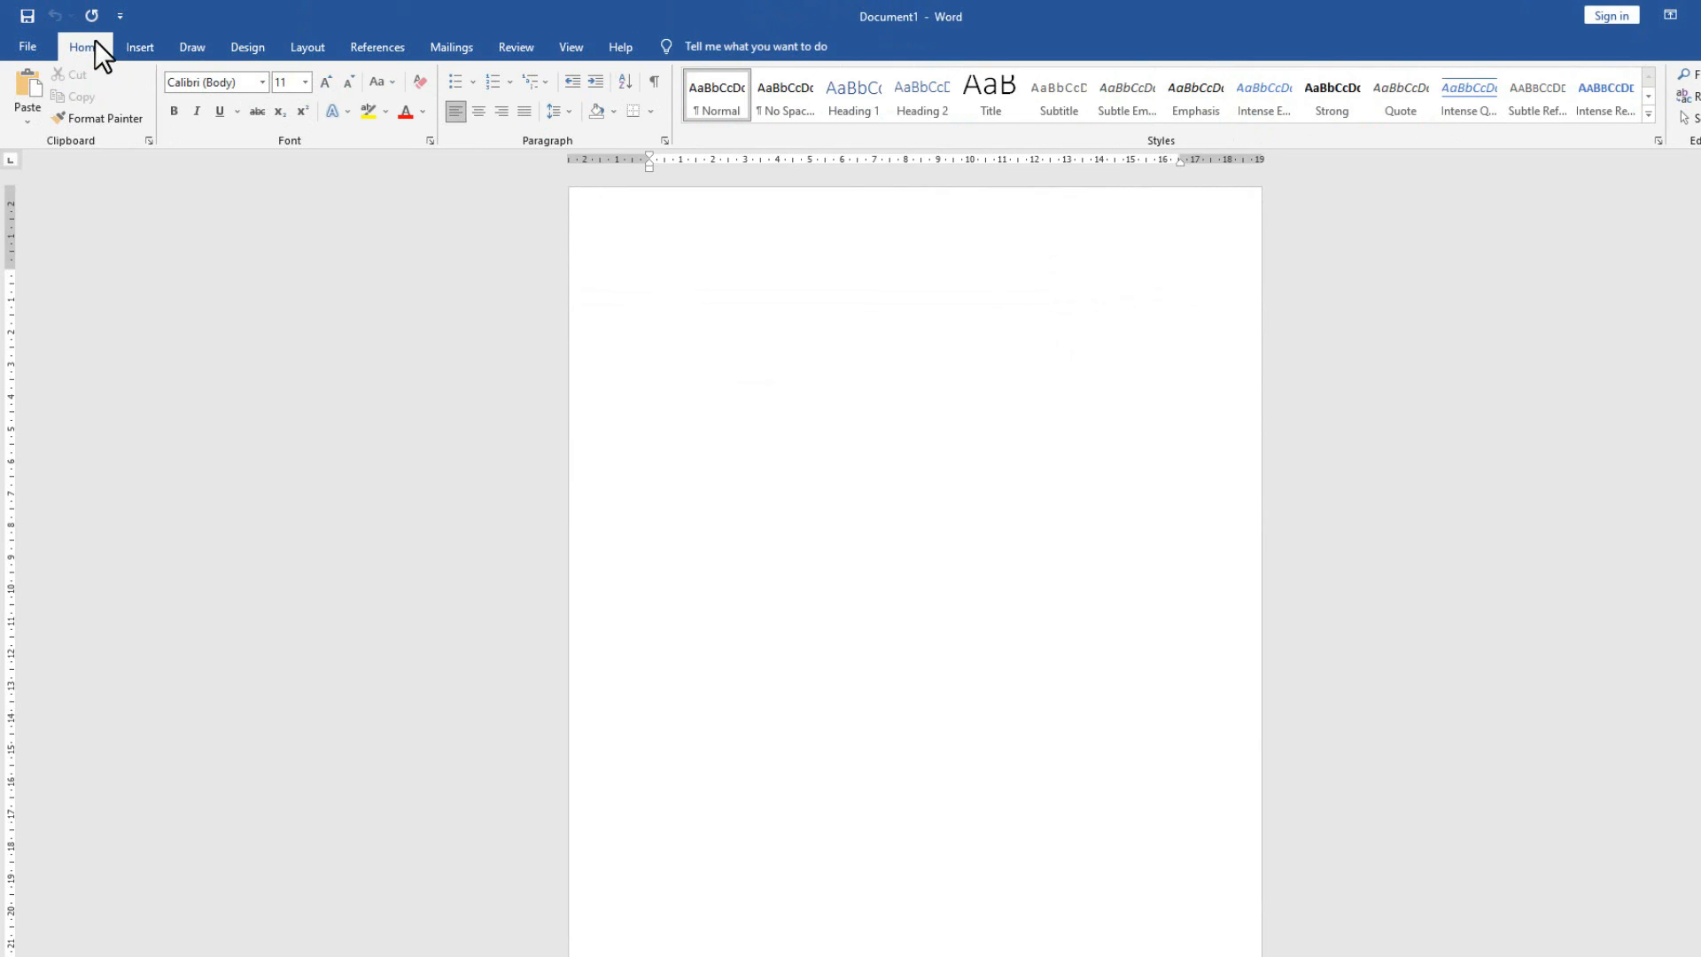
Type 'C tech' in the blank Document1 and enlarge it to 72 pt.
left_click(764, 290)
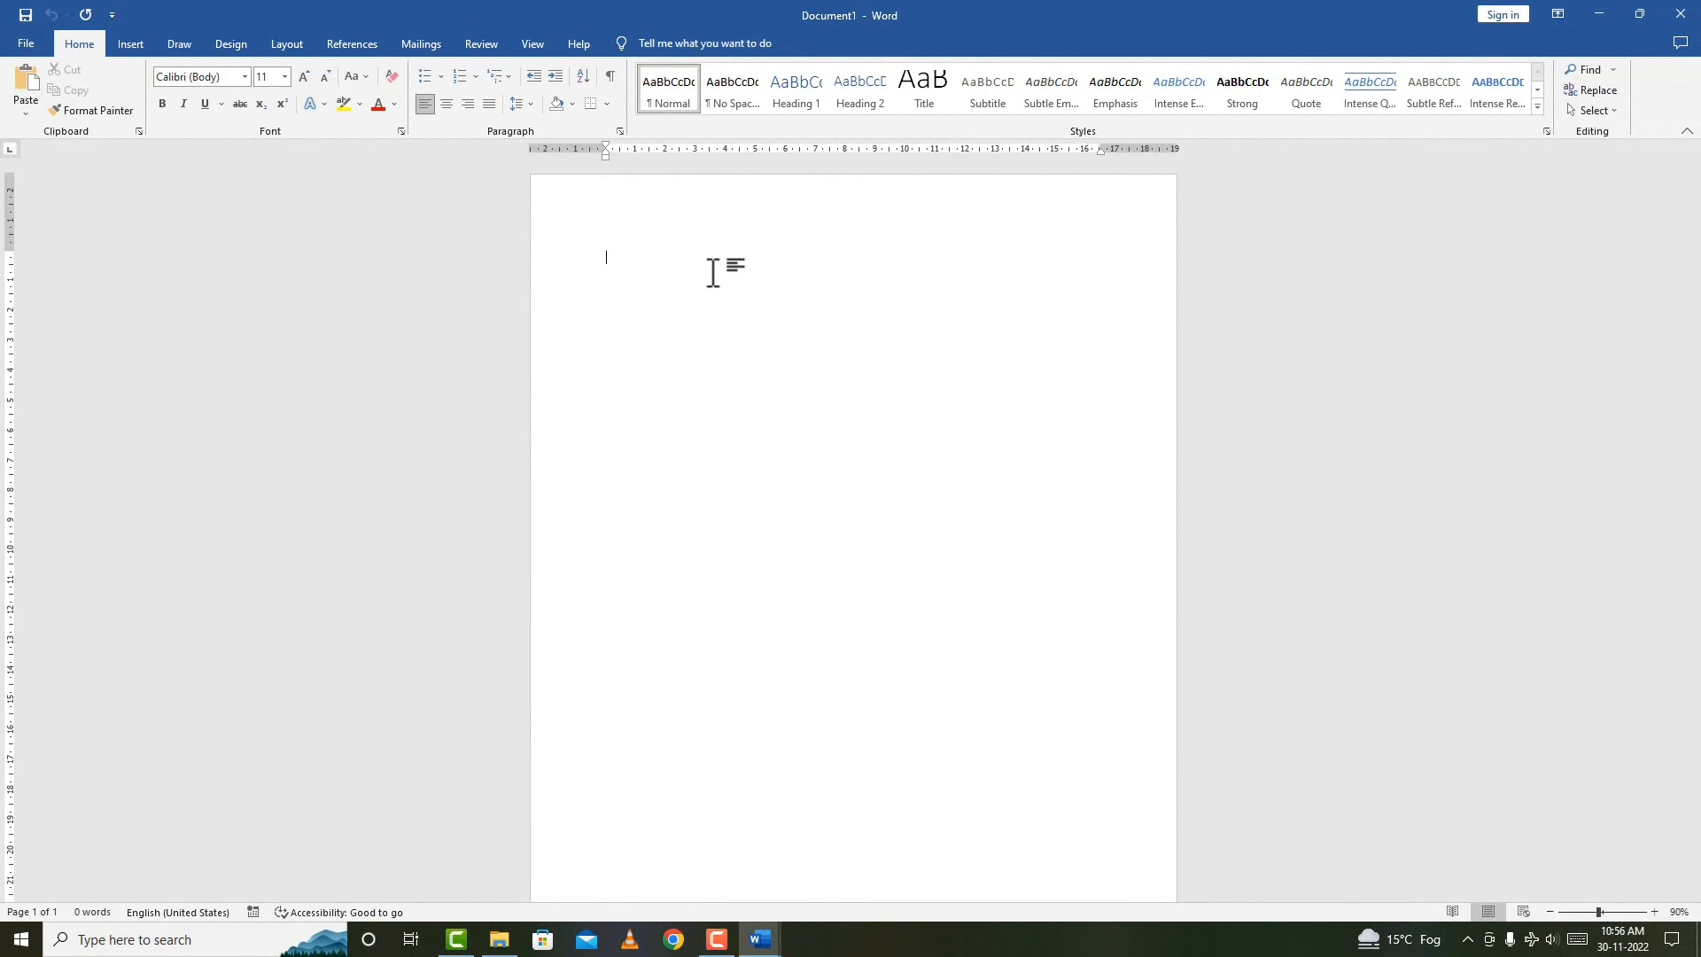
type("C tec")
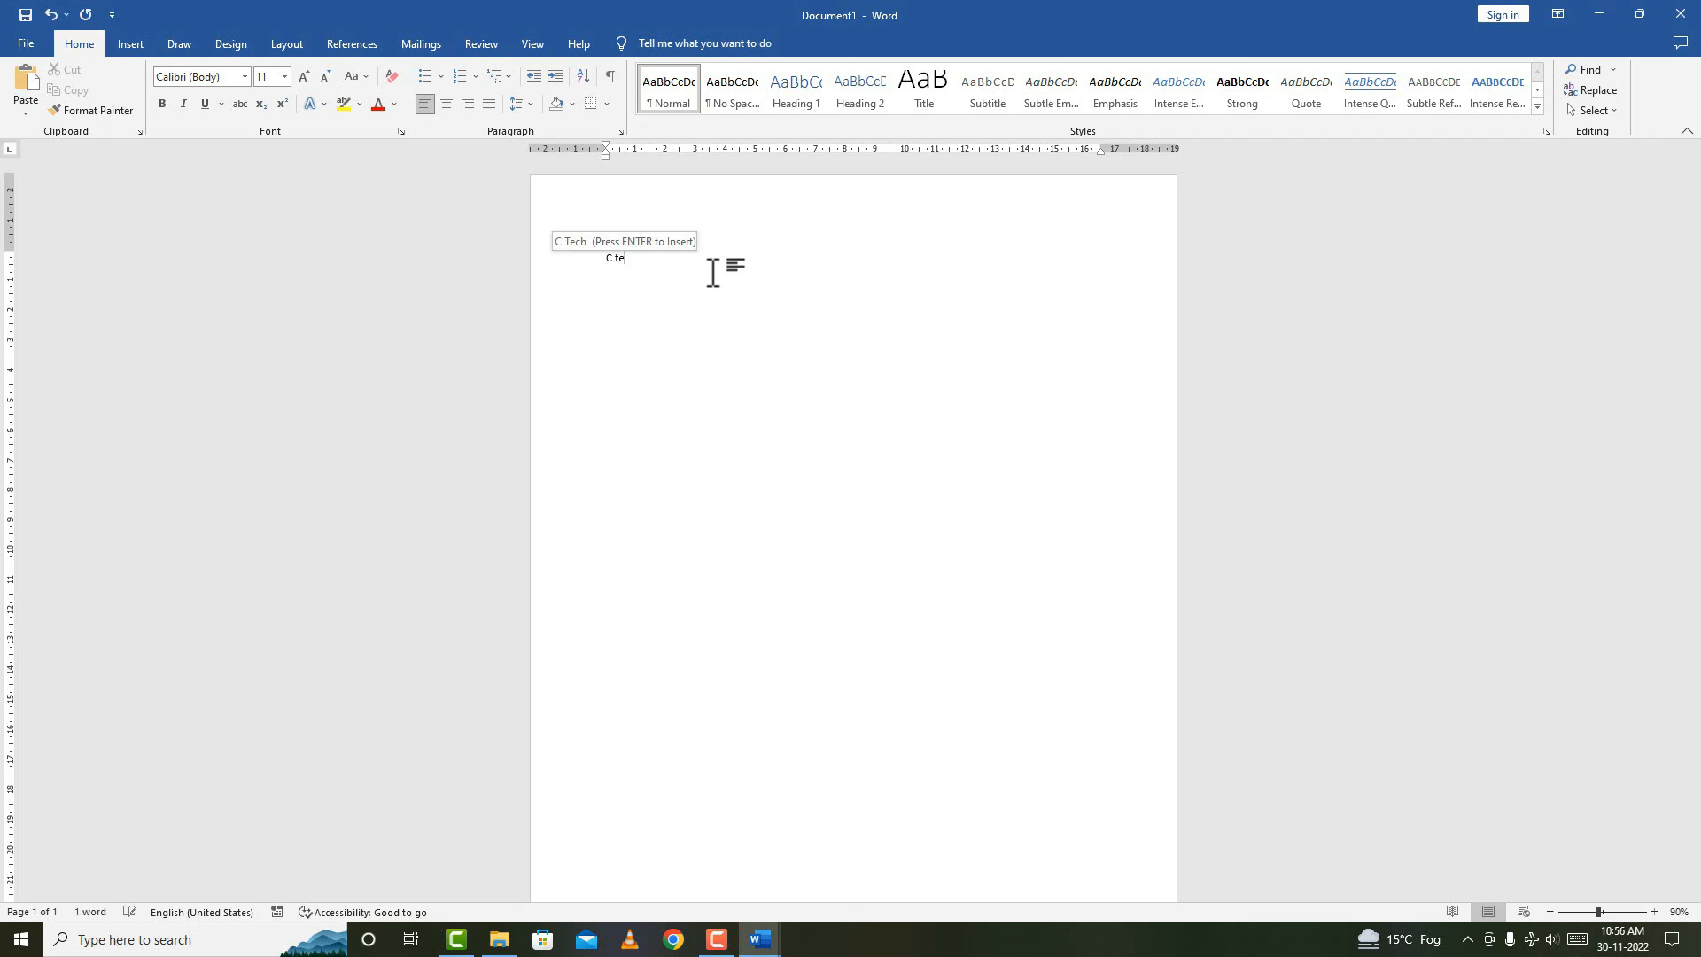
key("ctrl+a")
key("ctrl+bracketright")
key("ctrl+bracketright")
key("ctrl+bracketright")
key("ctrl+bracketright")
key("ctrl+bracketright")
key("ctrl+bracketright")
key("ctrl+bracketright")
key("ctrl+bracketright")
key("ctrl+bracketright")
key("ctrl+bracketright")
key("ctrl+bracketright")
key("ctrl+bracketright")
key("ctrl+bracketright")
key("ctrl+bracketright")
key("ctrl+bracketright")
key("ctrl+bracketright")
key("ctrl+bracketright")
key("ctrl+bracketright")
key("ctrl+bracketright")
key("ctrl+bracketright")
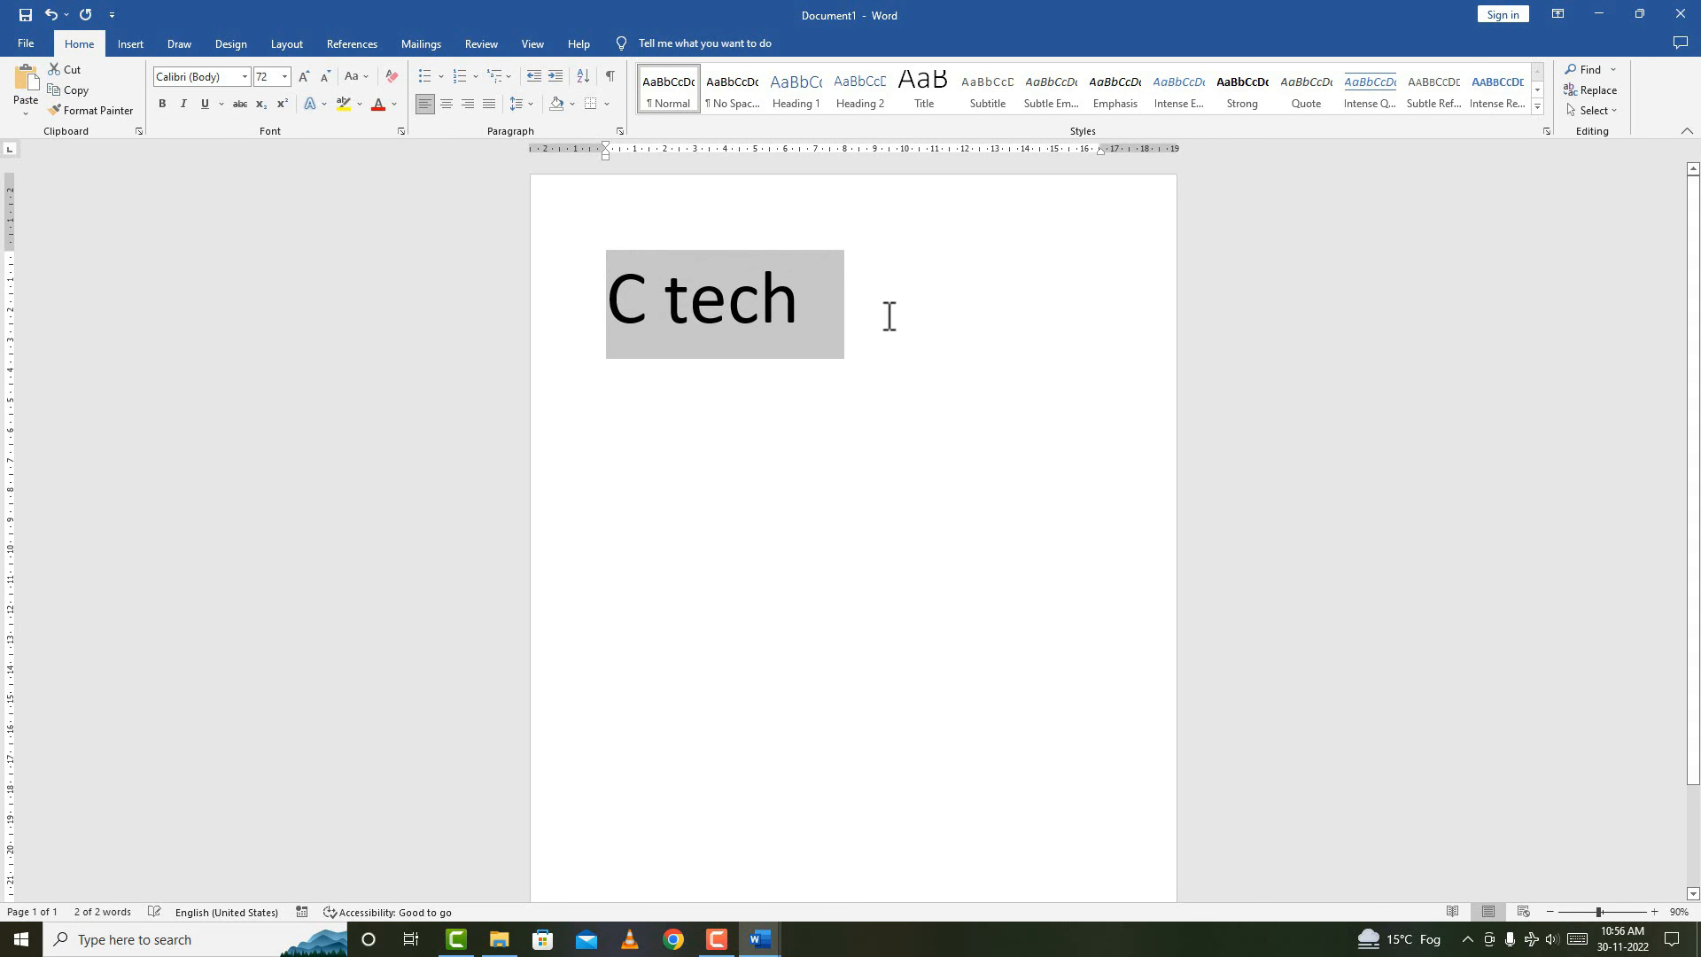
left_click(888, 316)
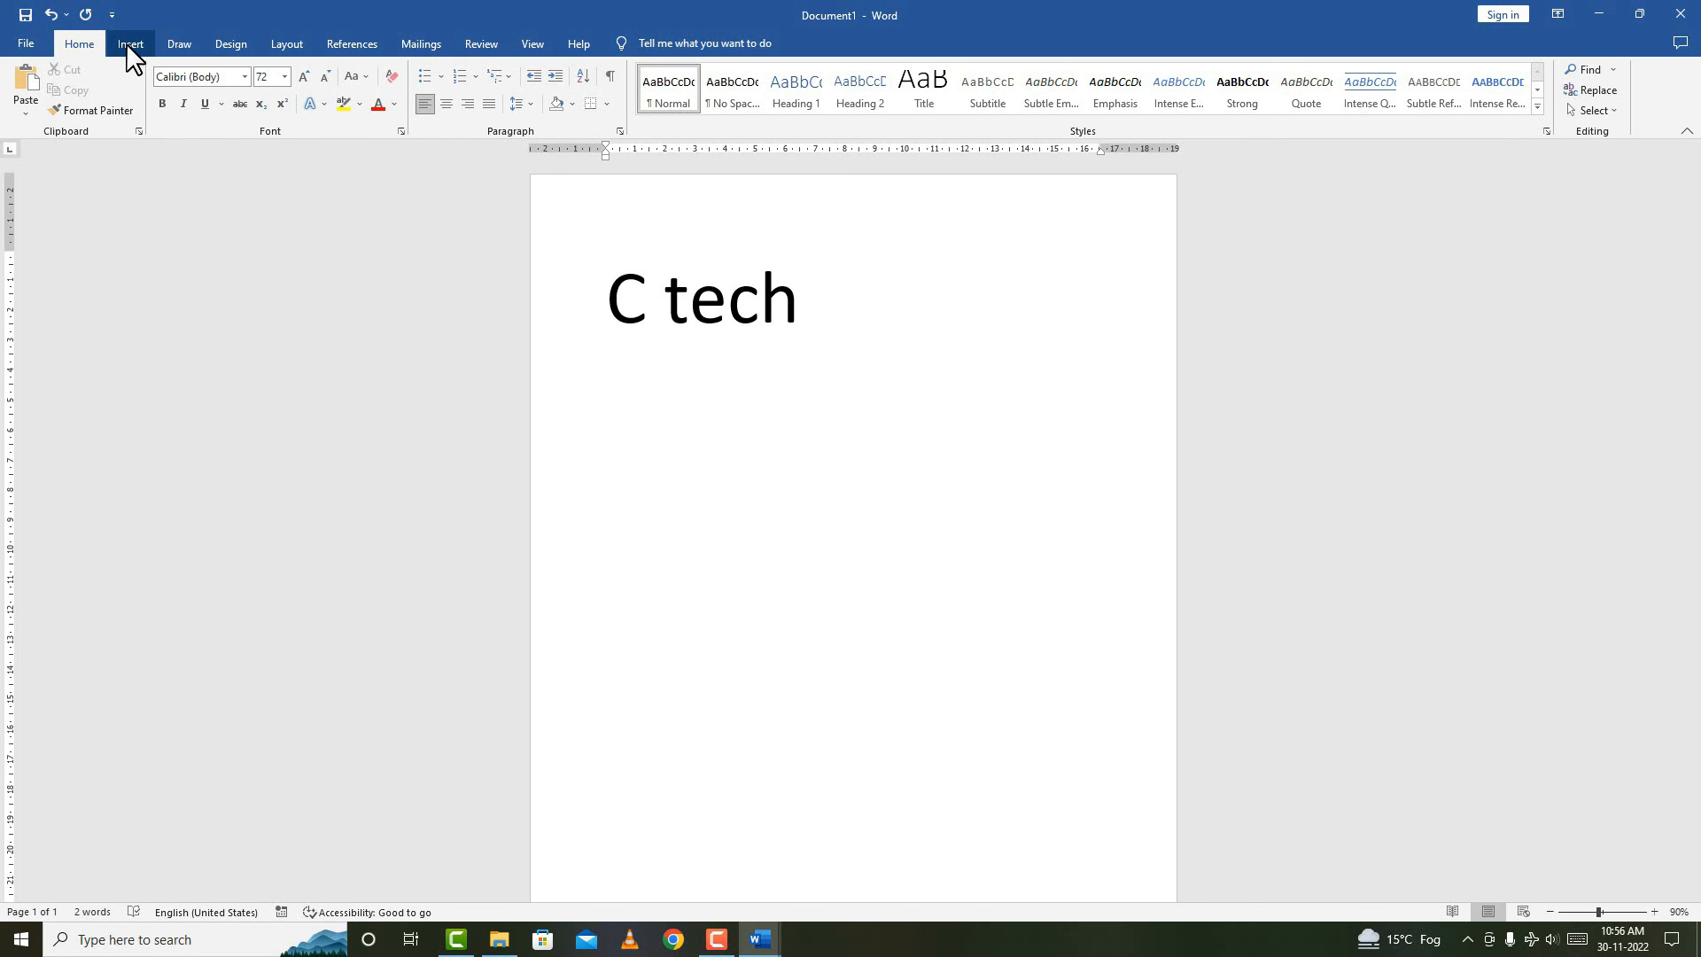
Add 'hgfh' after 'C tech' in the document.
left_click(481, 43)
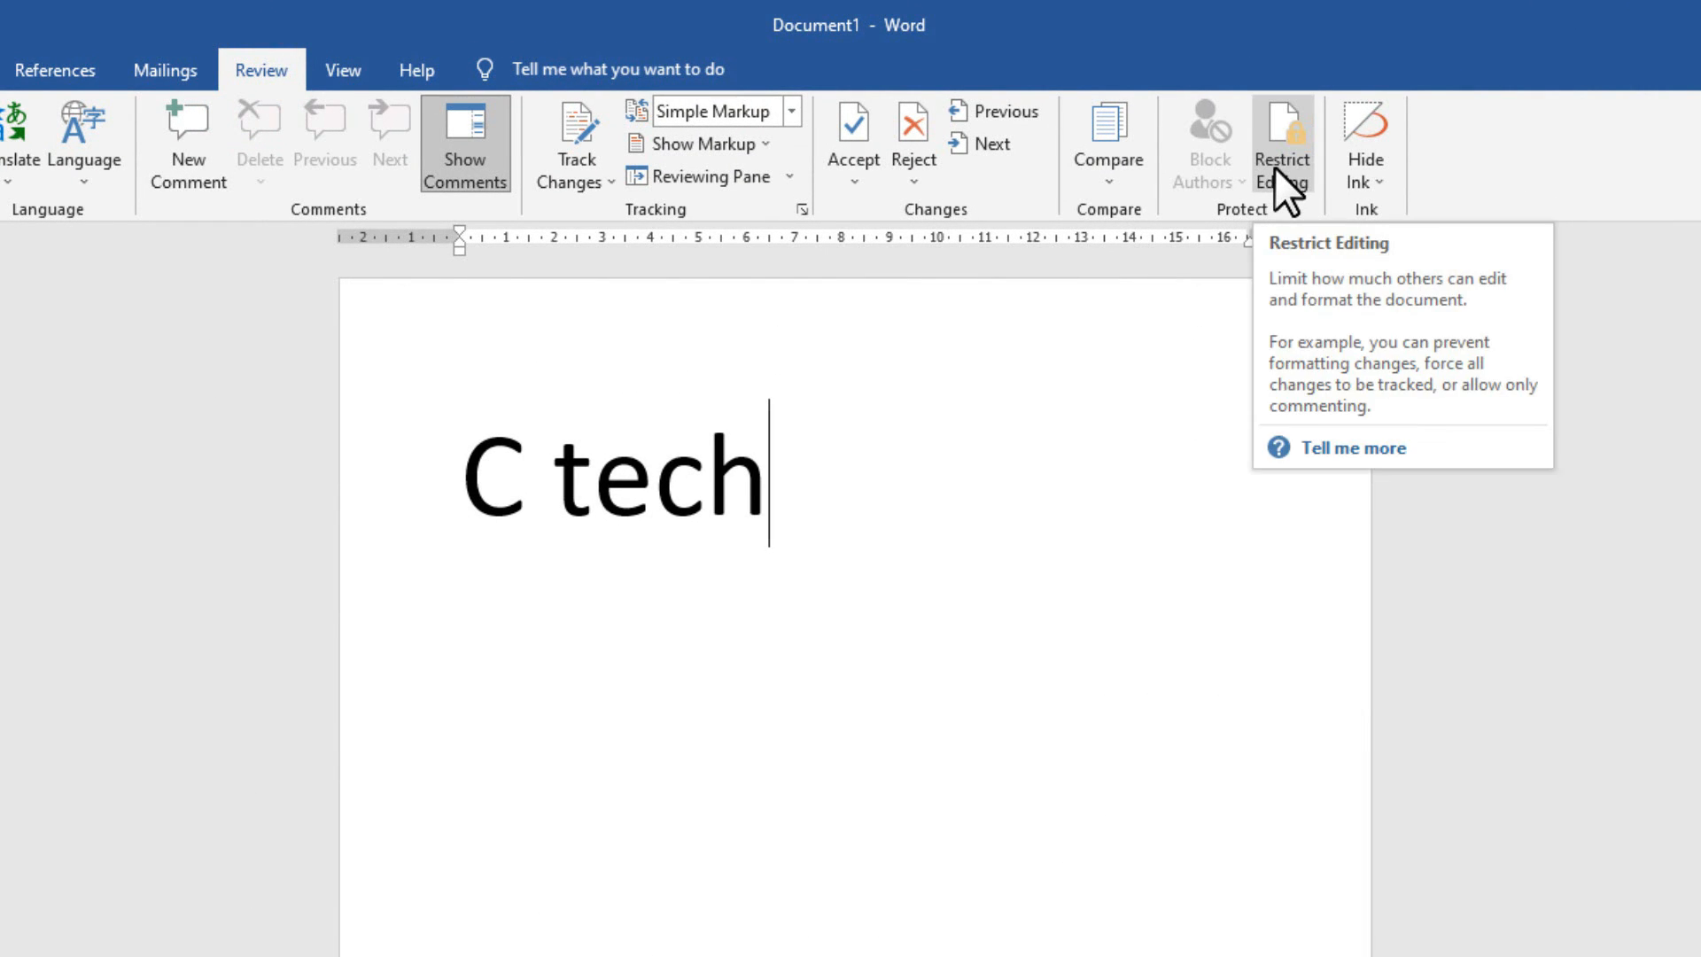
left_click(913, 476)
type("hgfh")
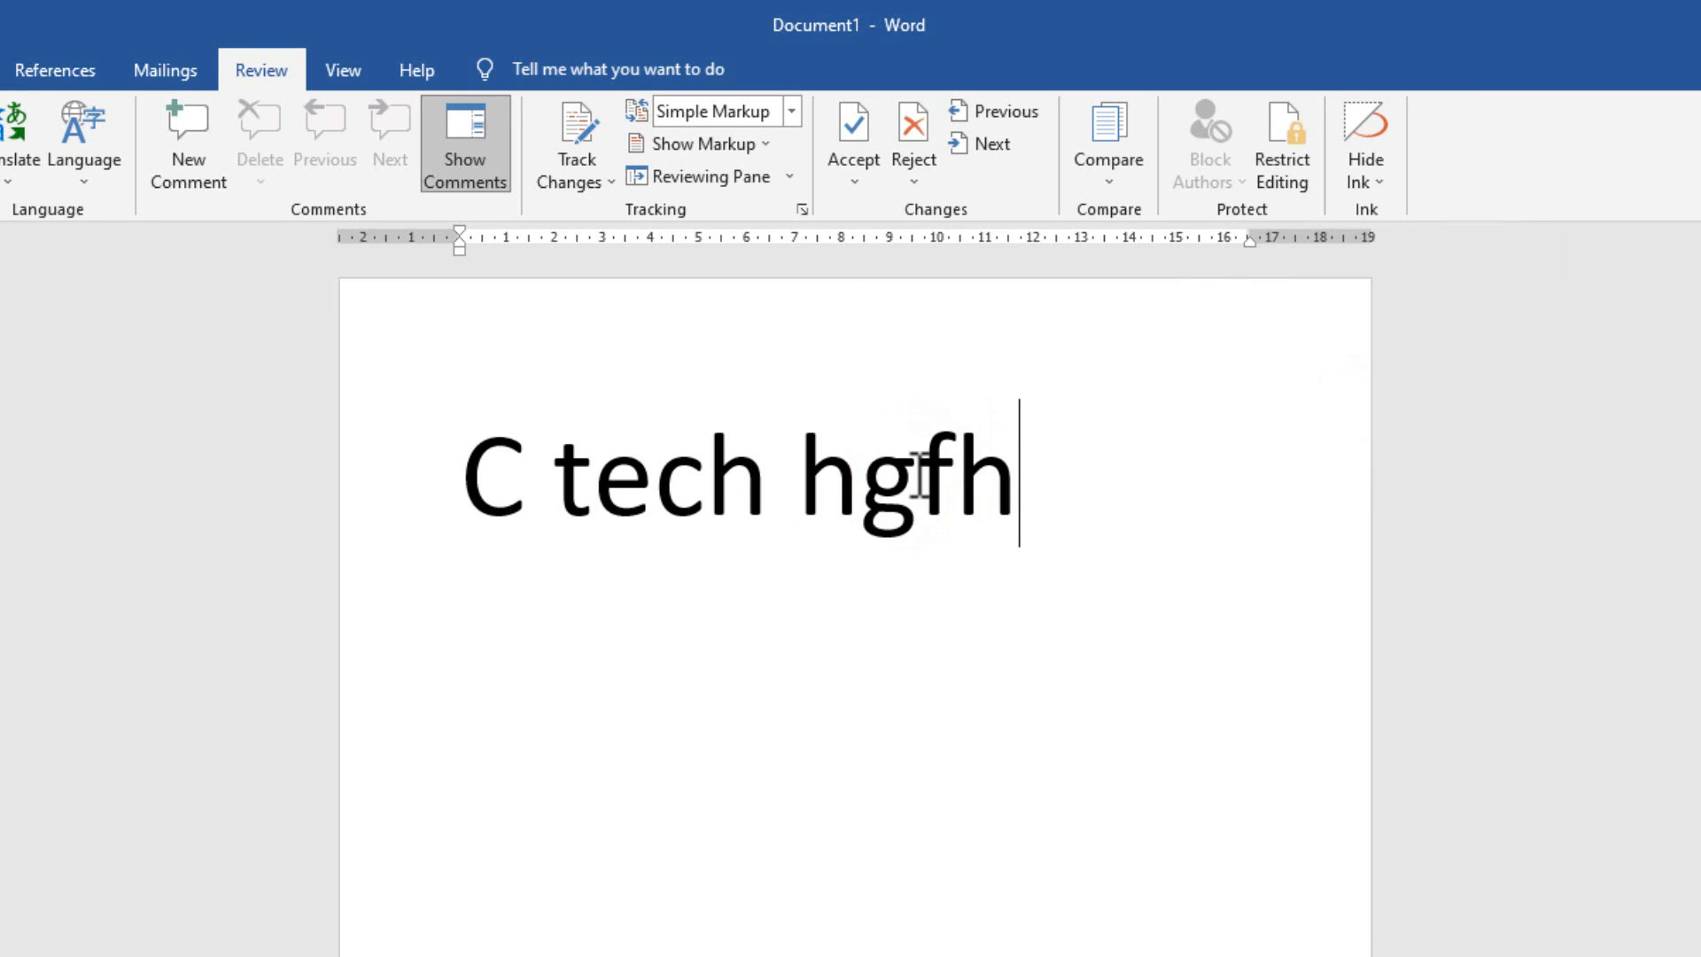
Restrict editing to read-only and enforce it with a confirmed password.
left_click(1284, 166)
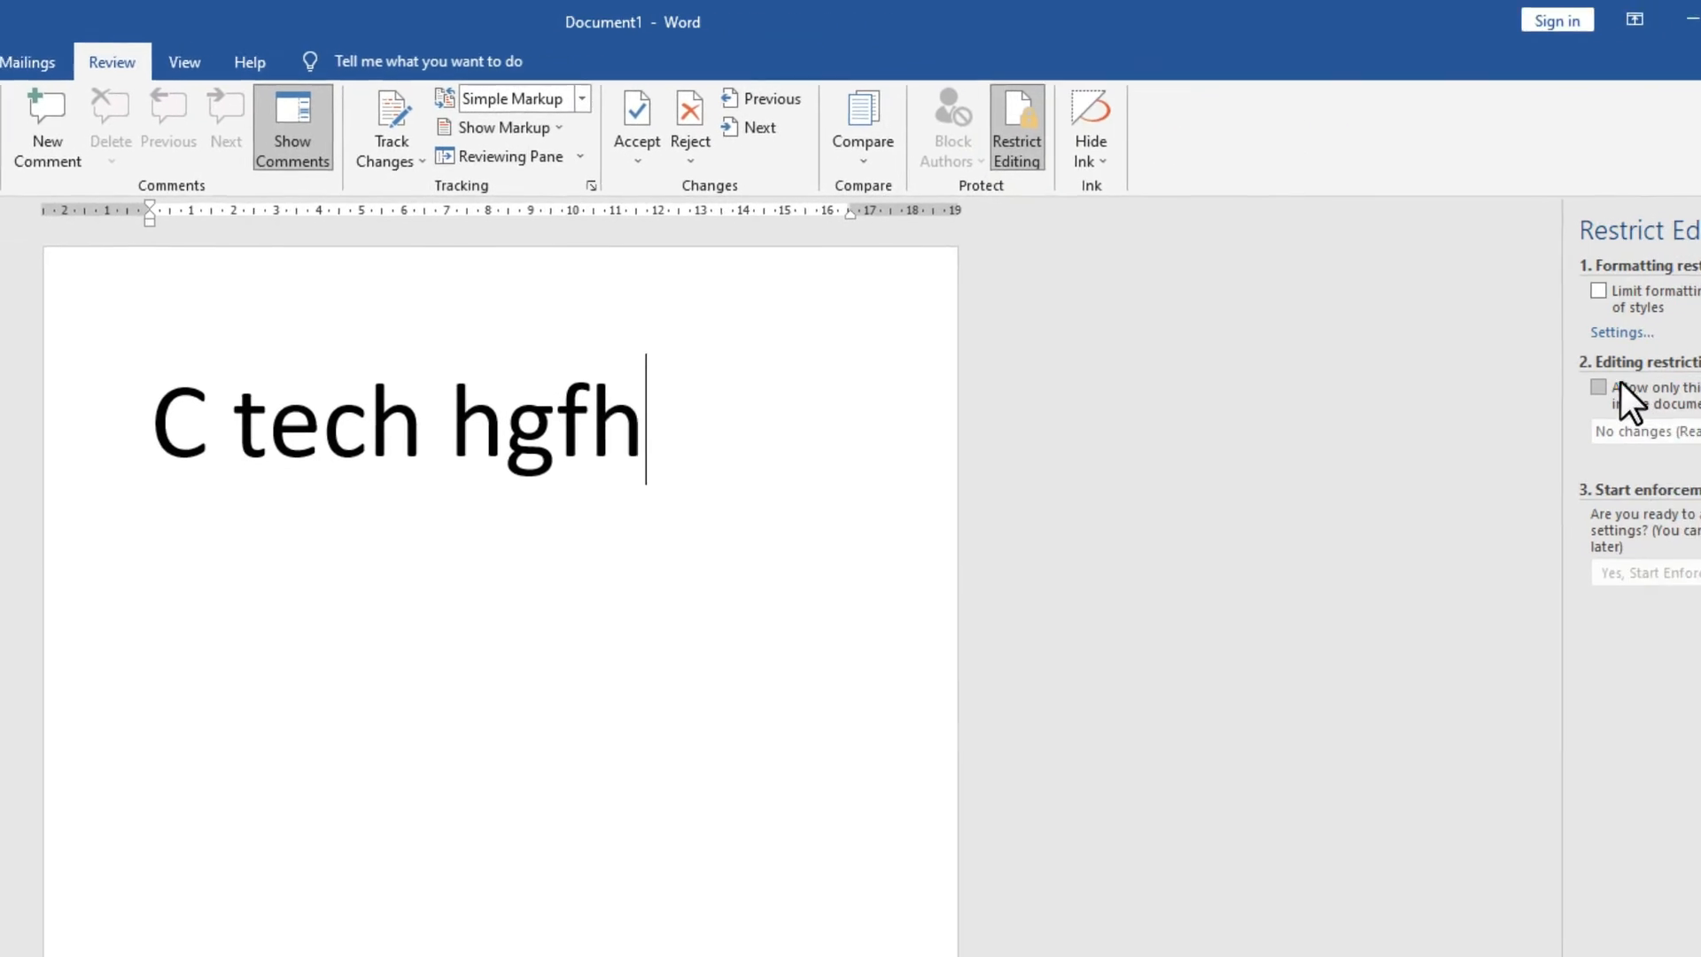
left_click(1476, 368)
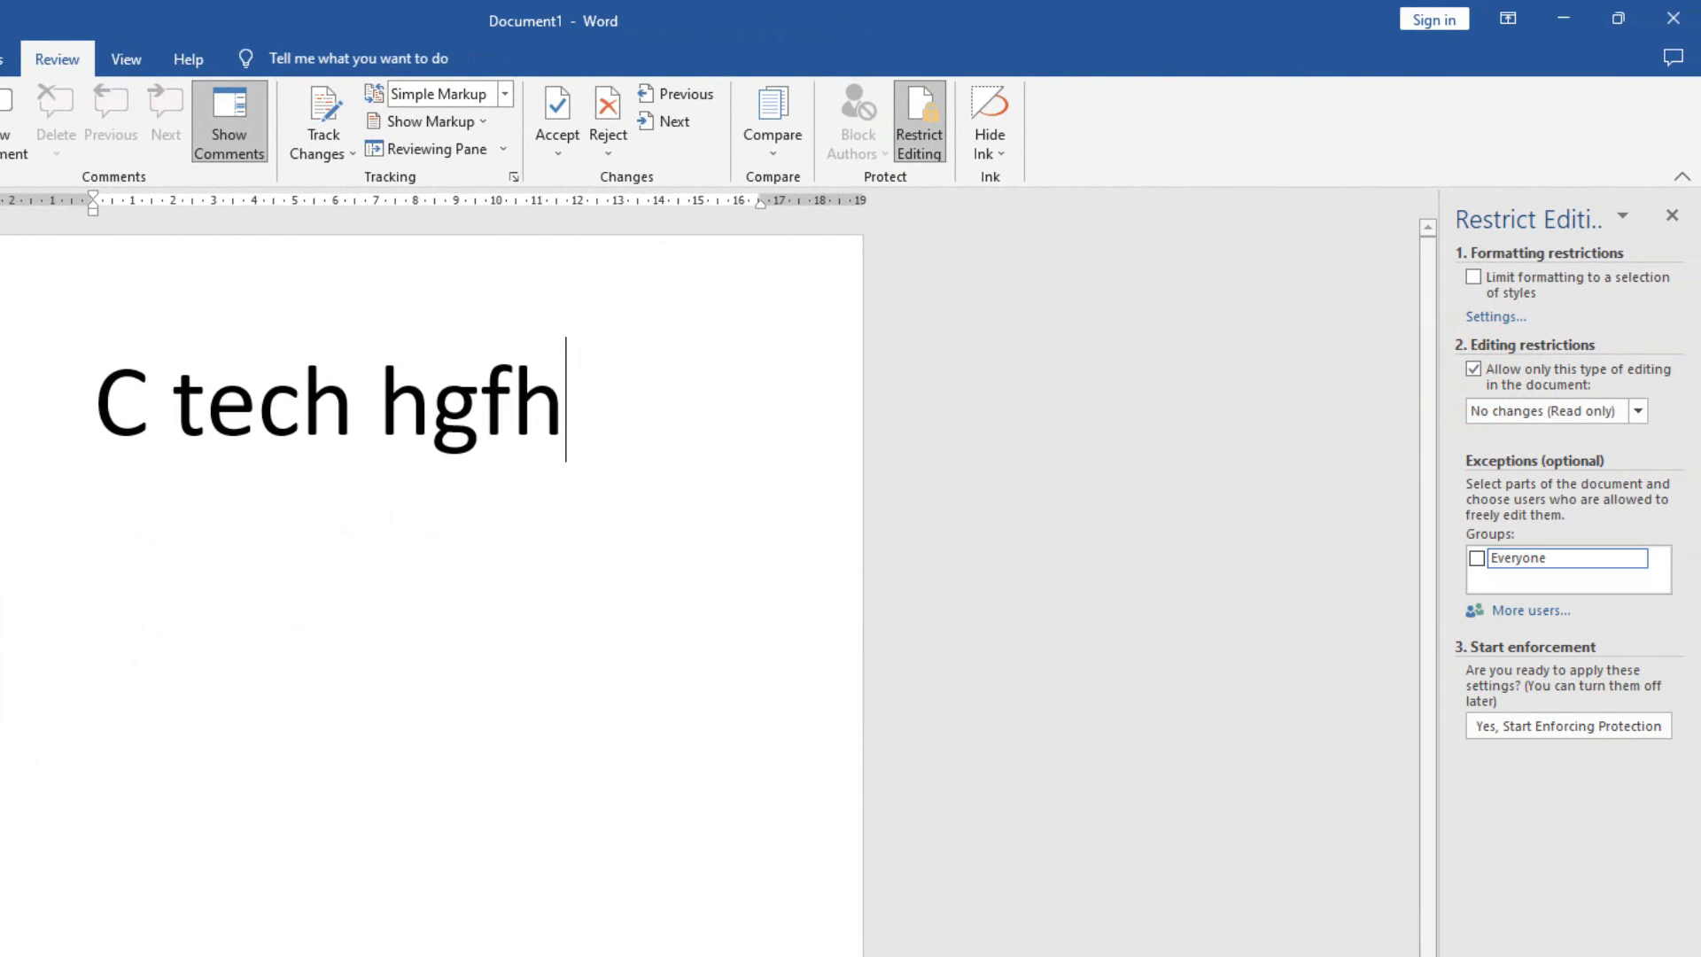
left_click(1534, 727)
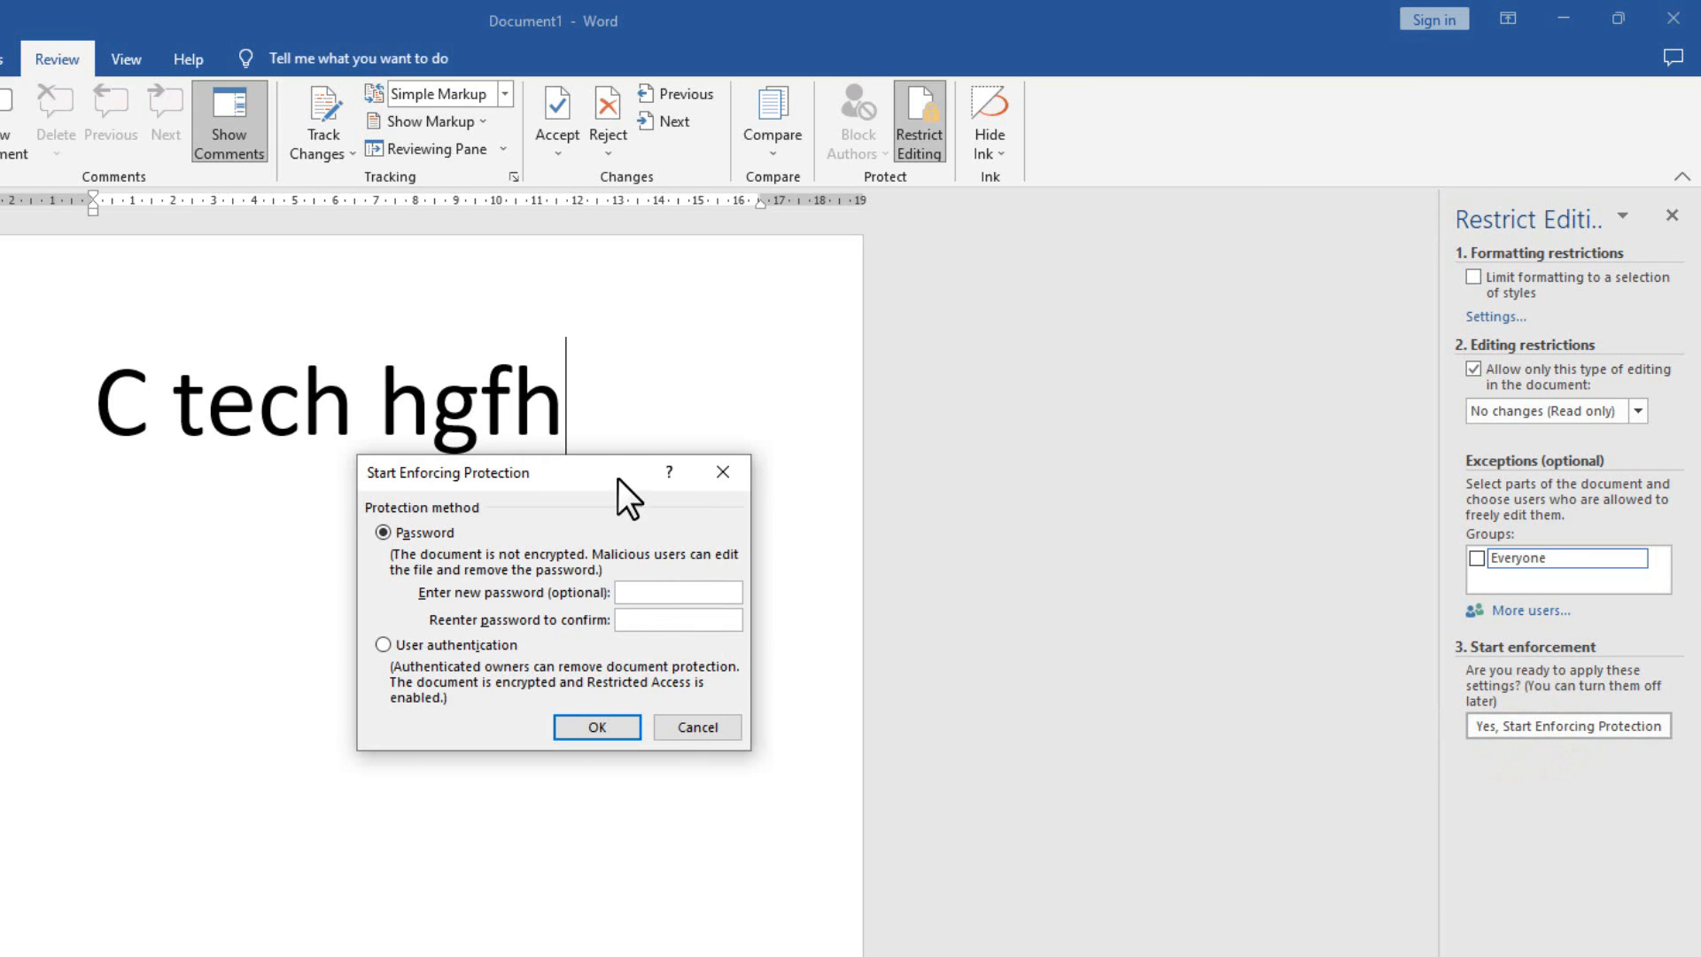
left_click_drag(618, 476, 679, 562)
left_click(728, 677)
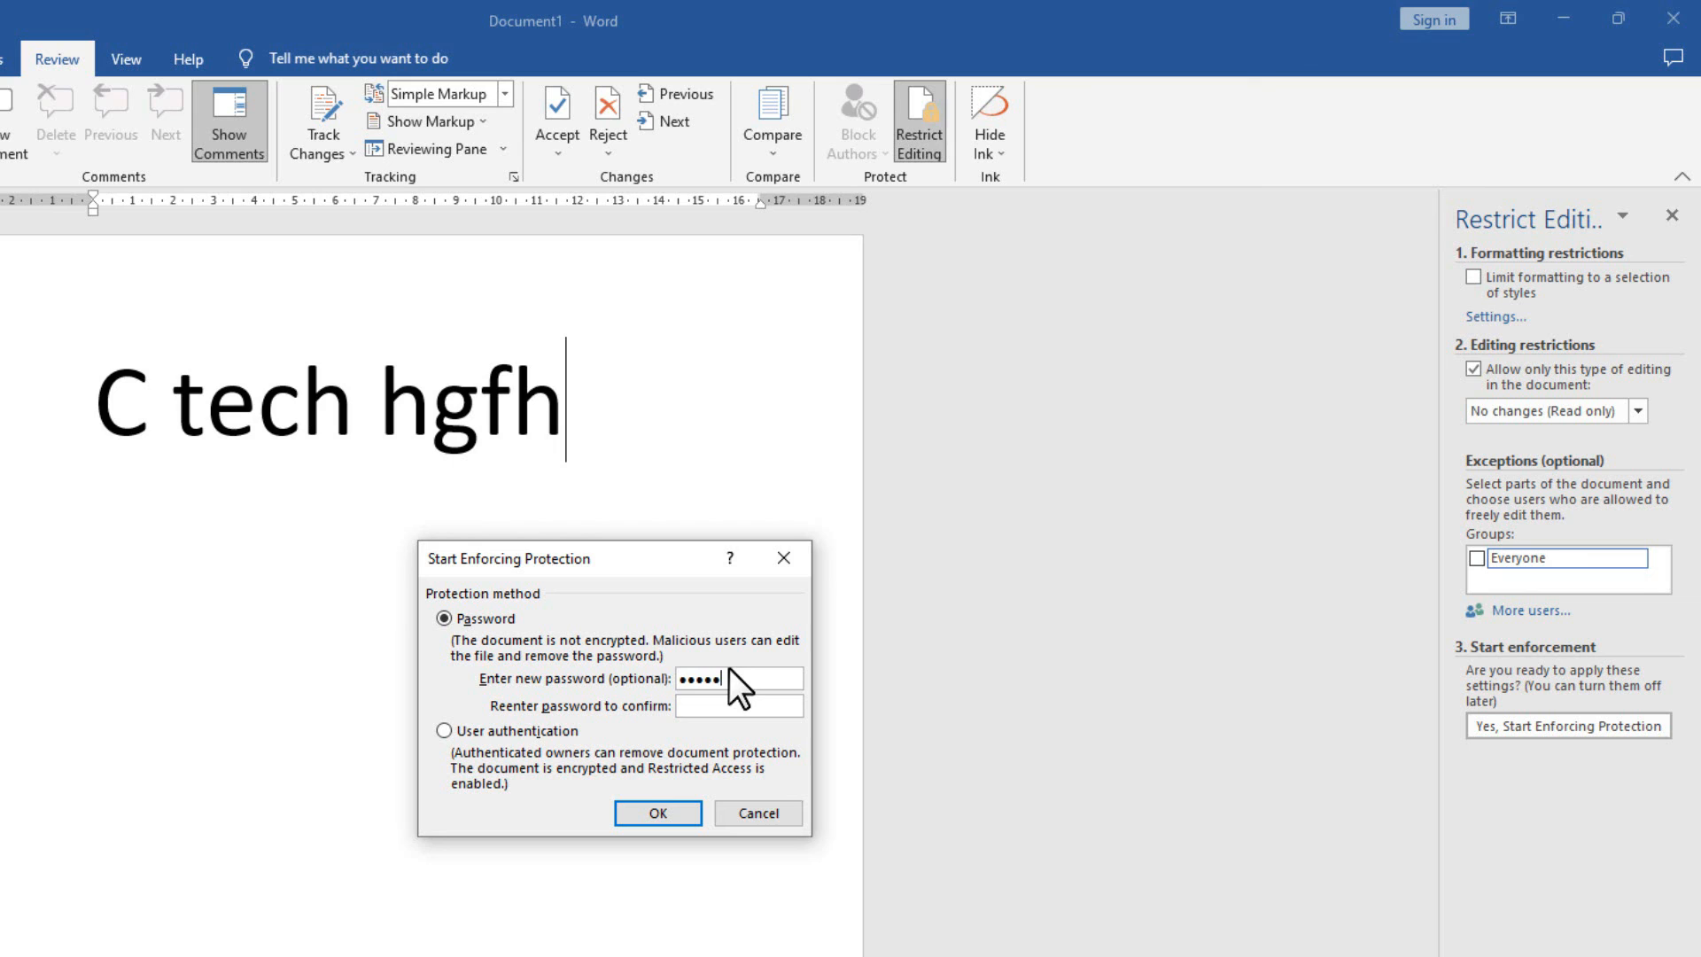
left_click(647, 813)
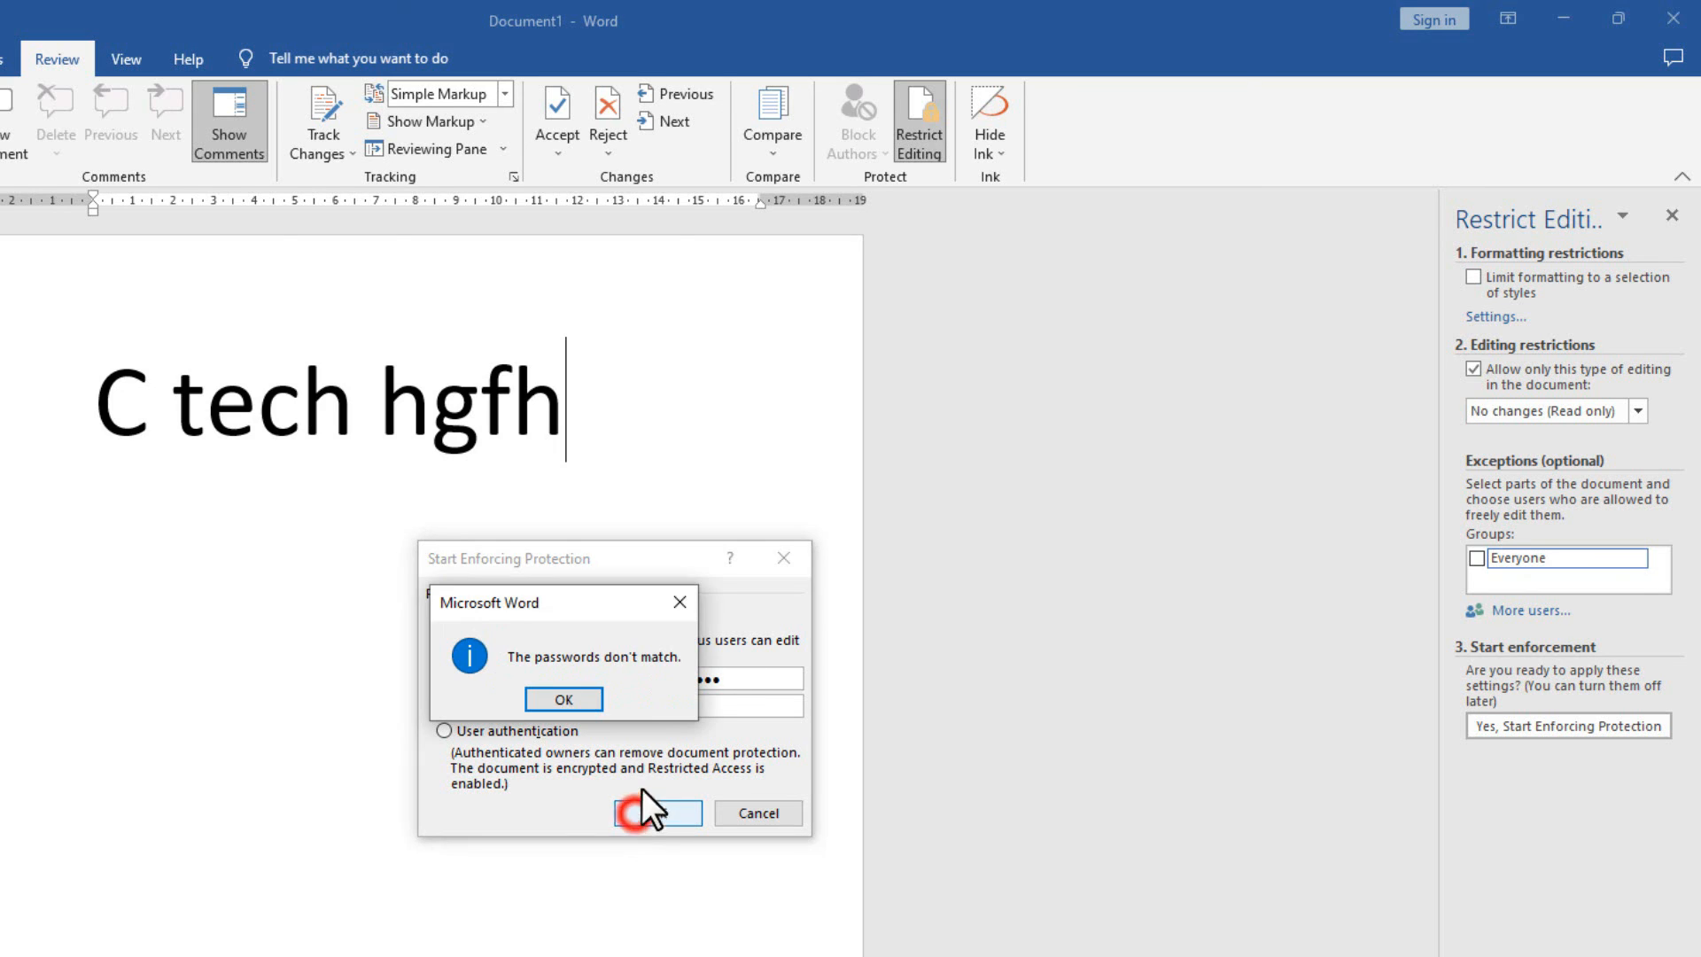
left_click(598, 699)
left_click(681, 706)
left_click(691, 706)
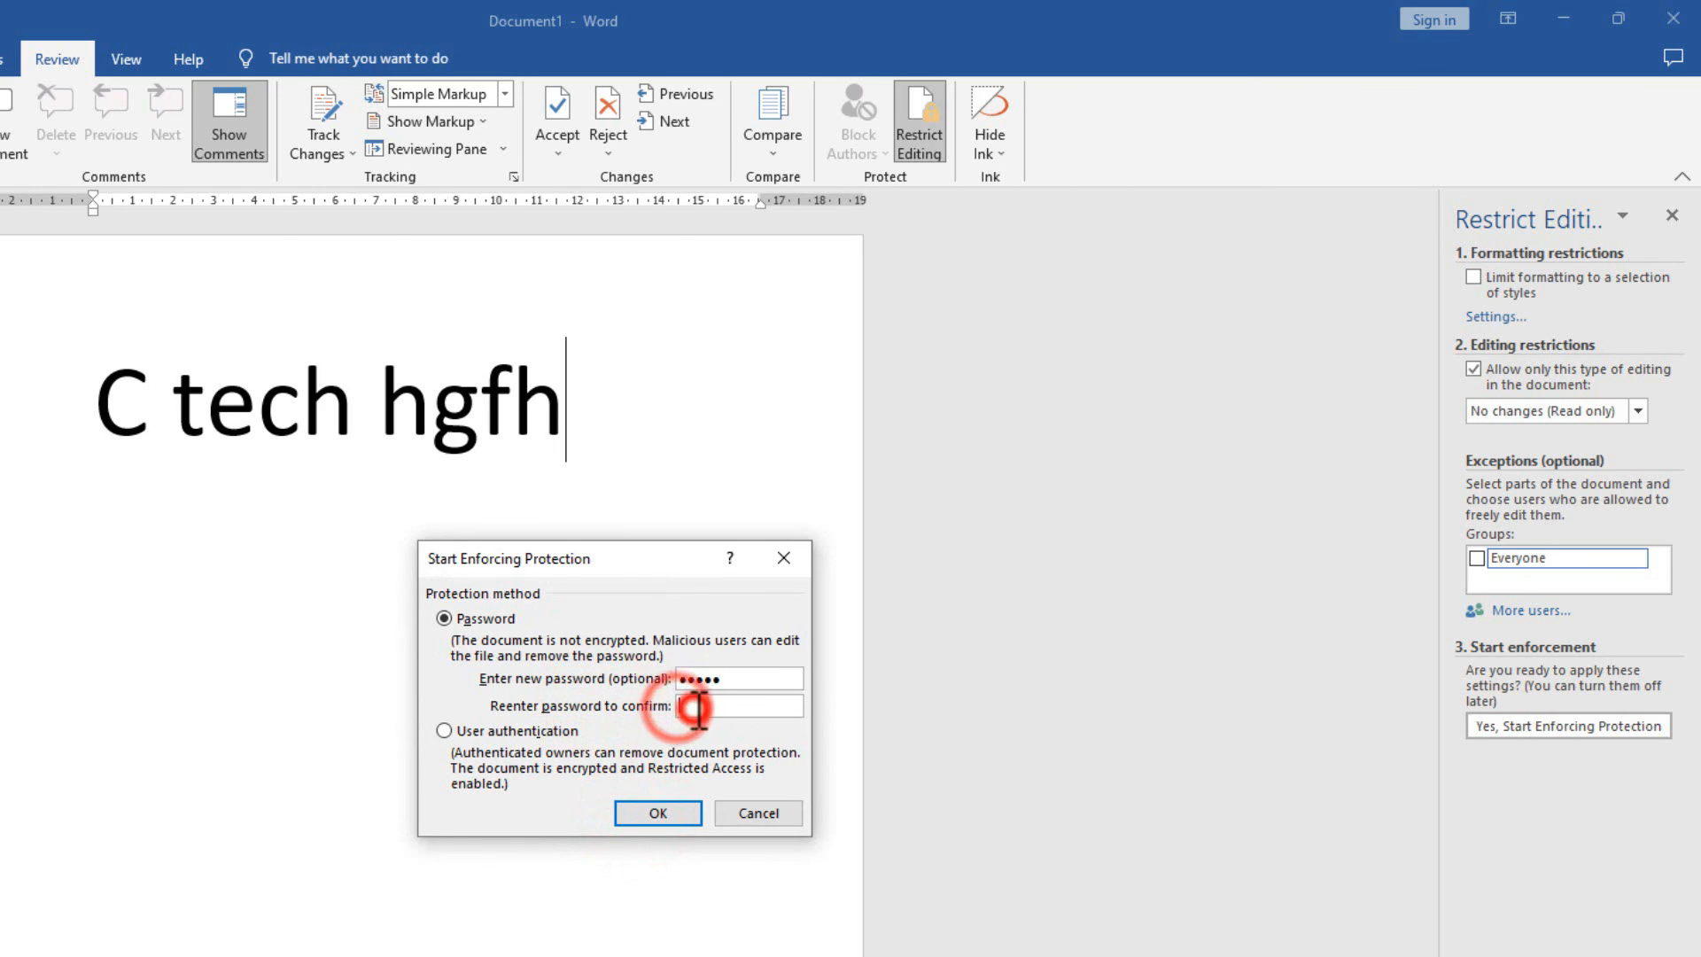
type("••")
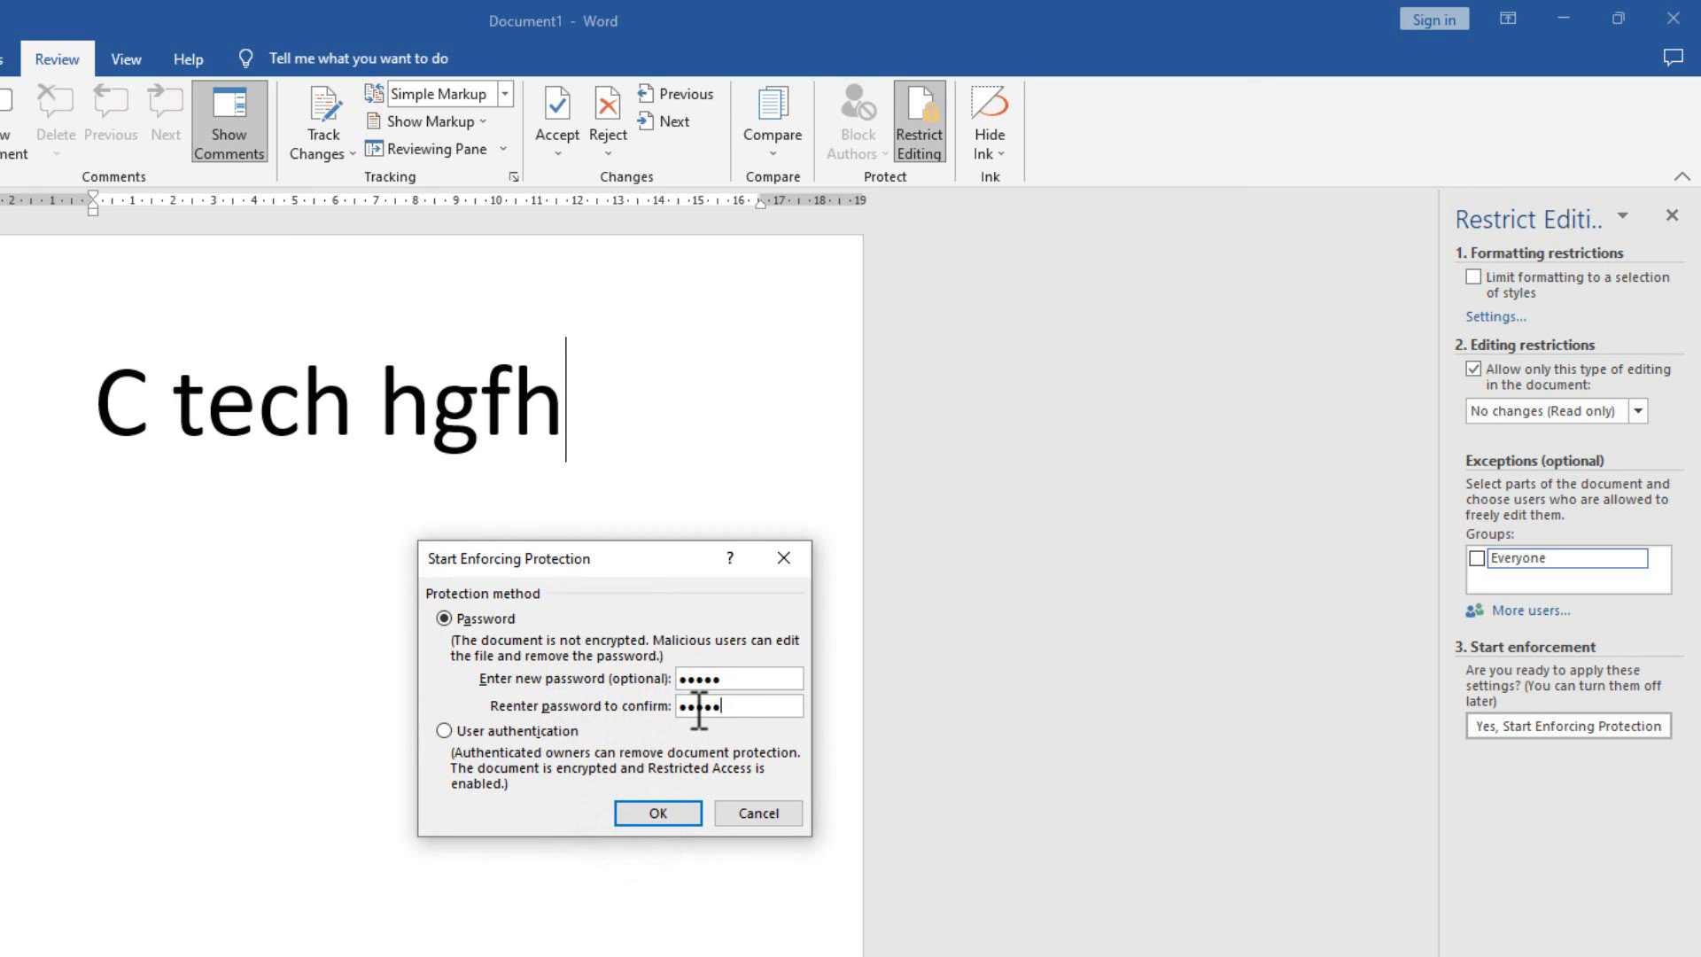
left_click(656, 811)
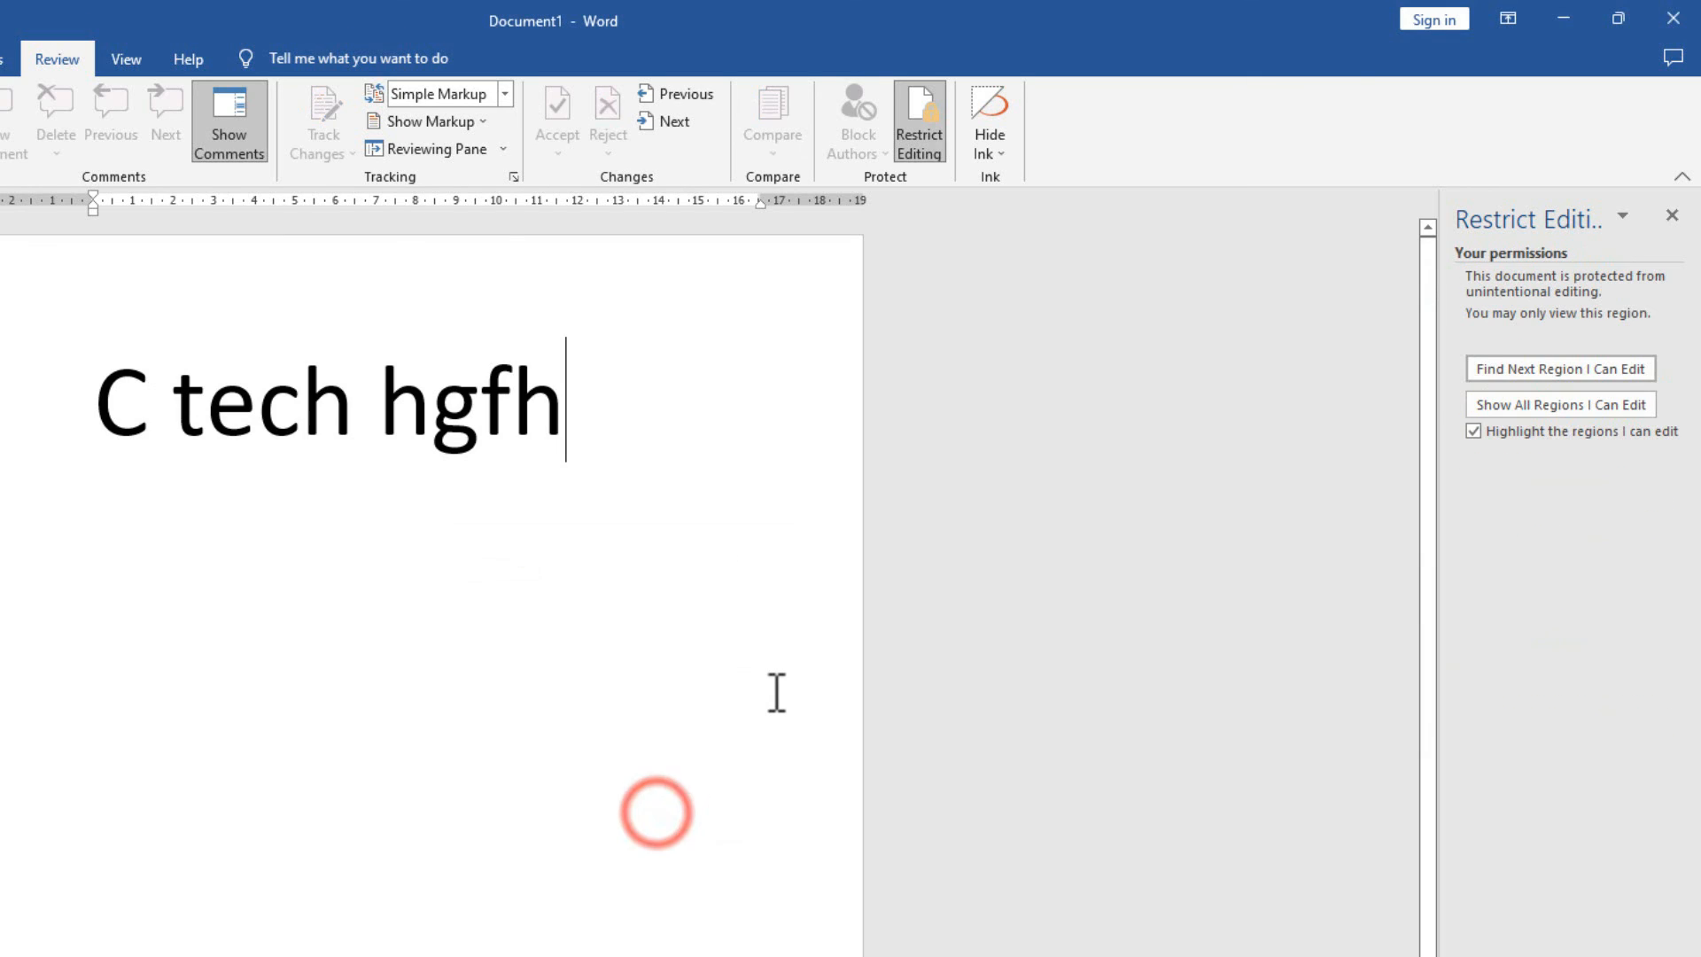
left_click(514, 671)
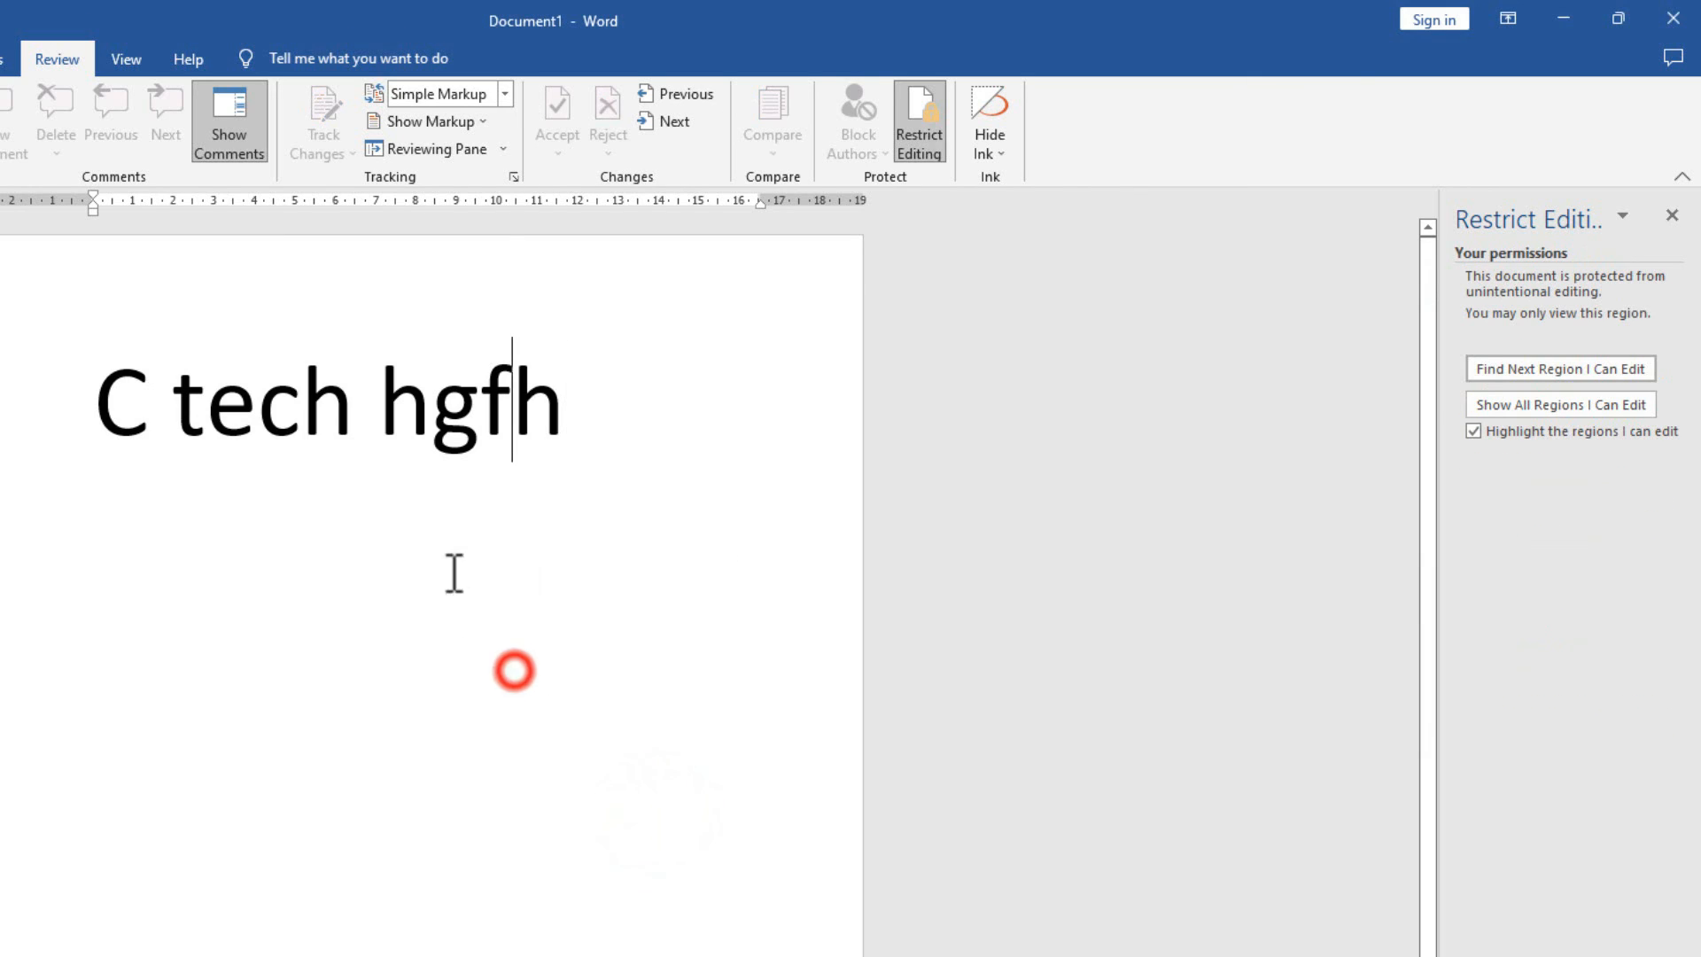
left_click(733, 450)
left_click(541, 528)
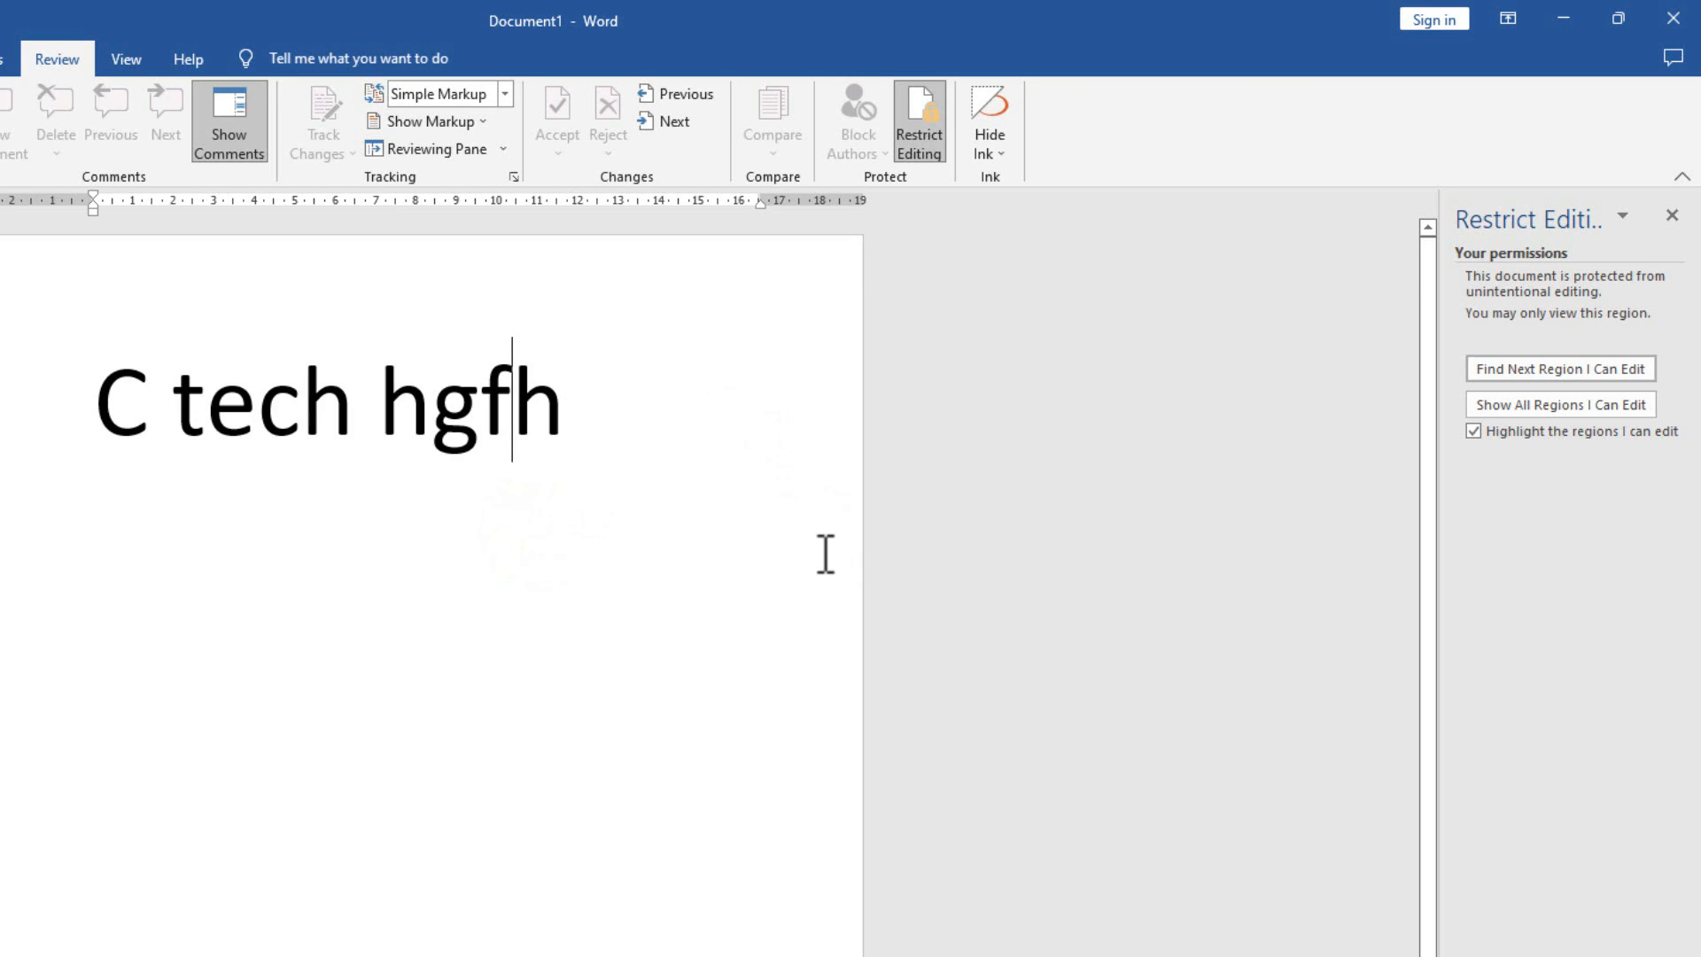
left_click(651, 419)
left_click(342, 361)
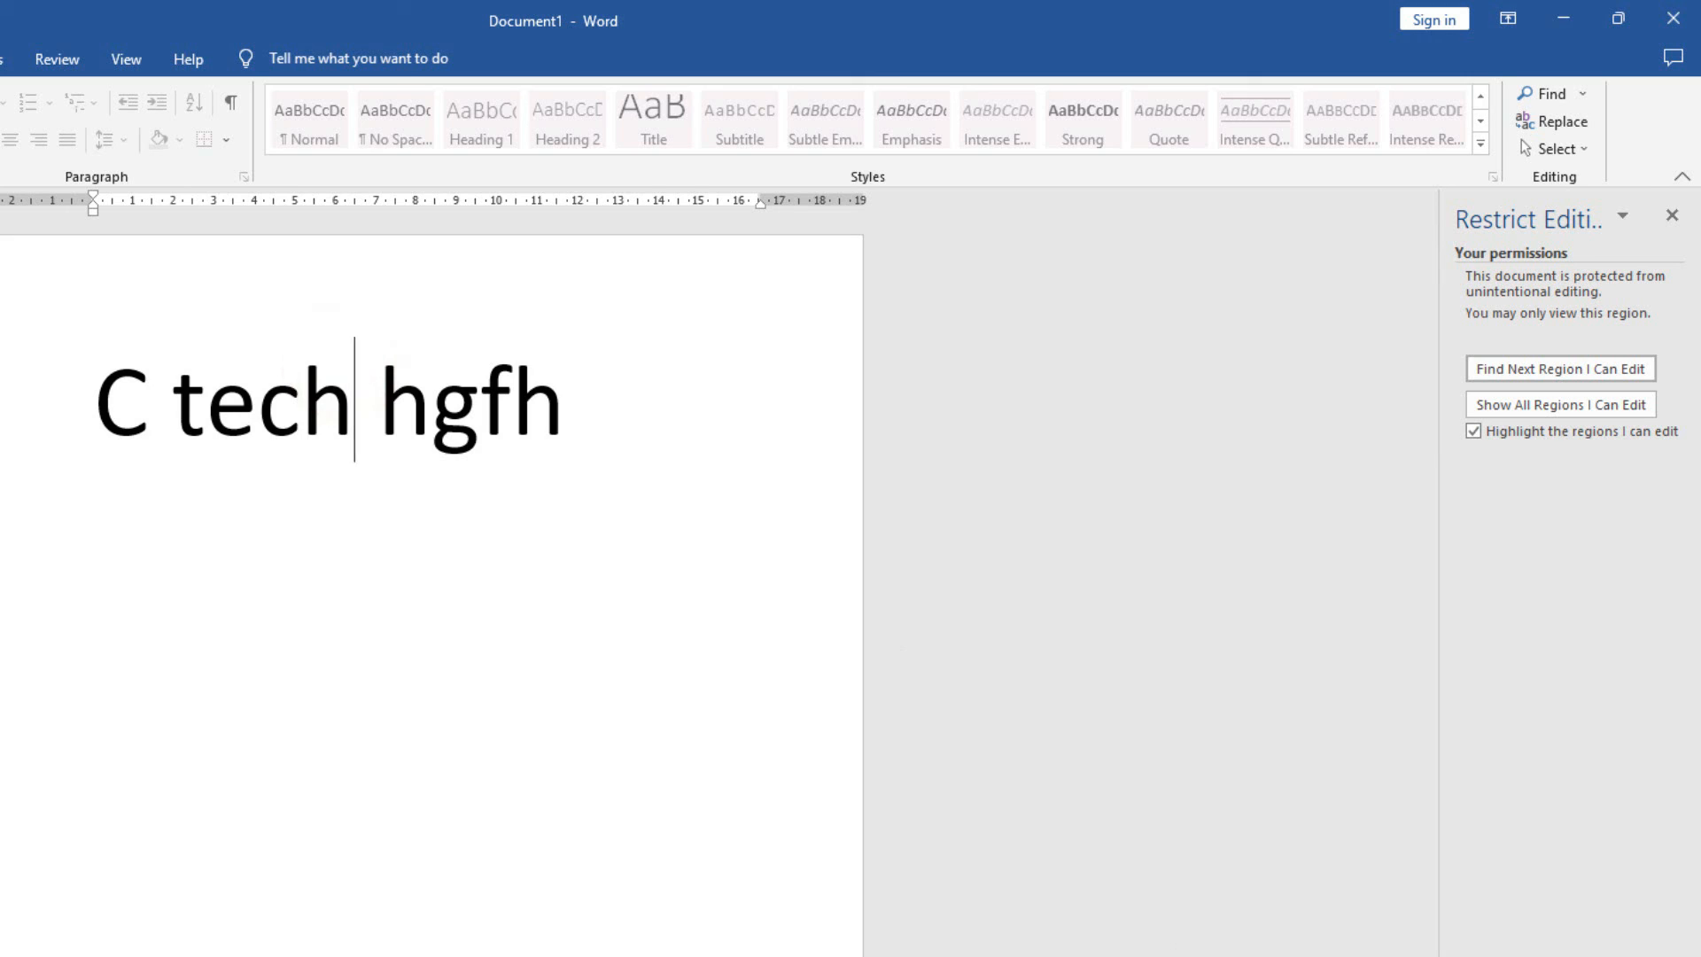
Stop the document protection by entering its password.
left_click(1561, 953)
type("•••••")
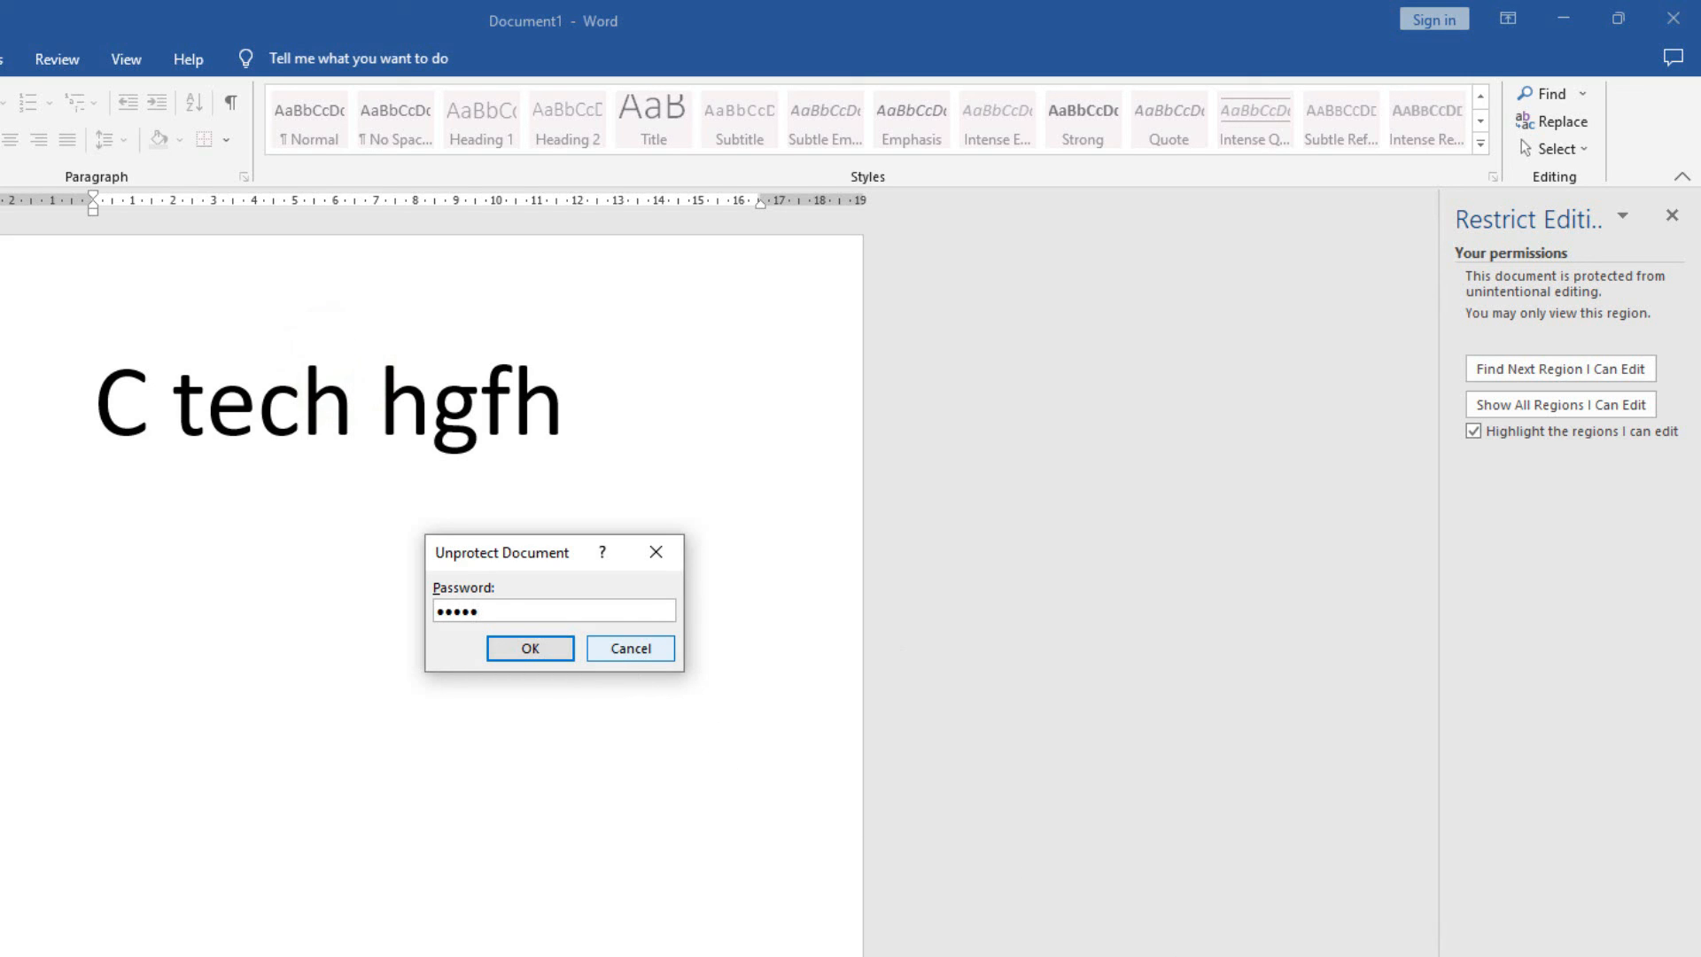
left_click(528, 647)
Add 'thryrty' after 'tech' and 'fhfh' after 'hgfh'.
type("th")
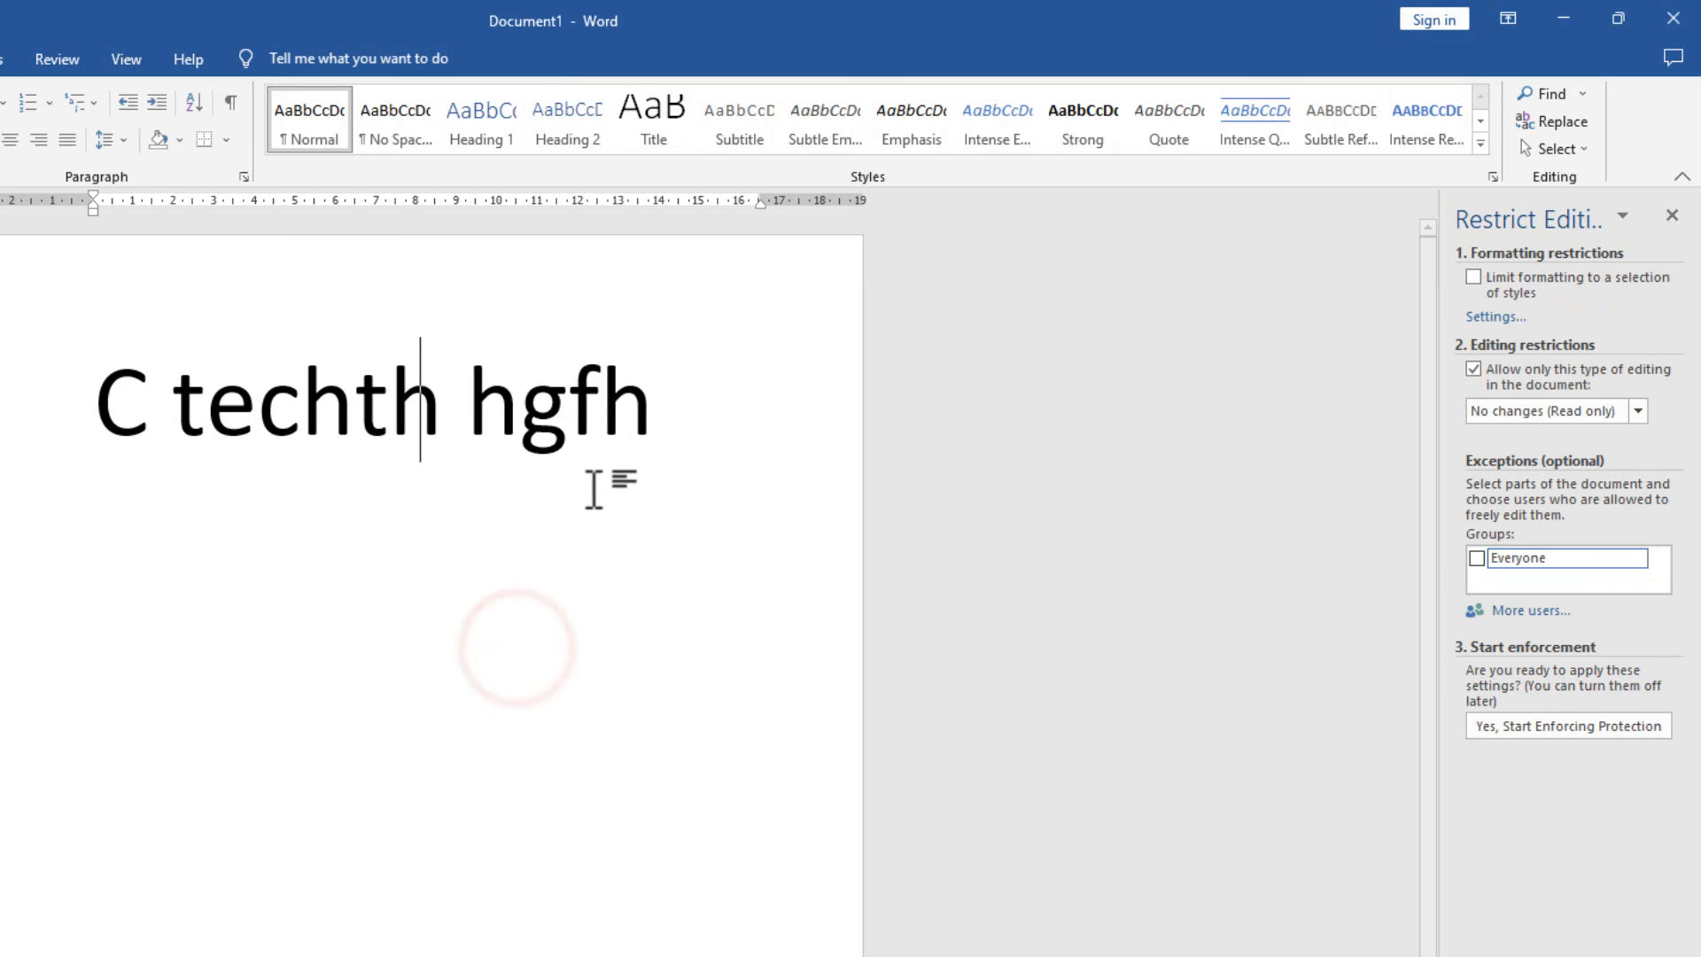
type("ryrty")
left_click(426, 564)
type("fhfh")
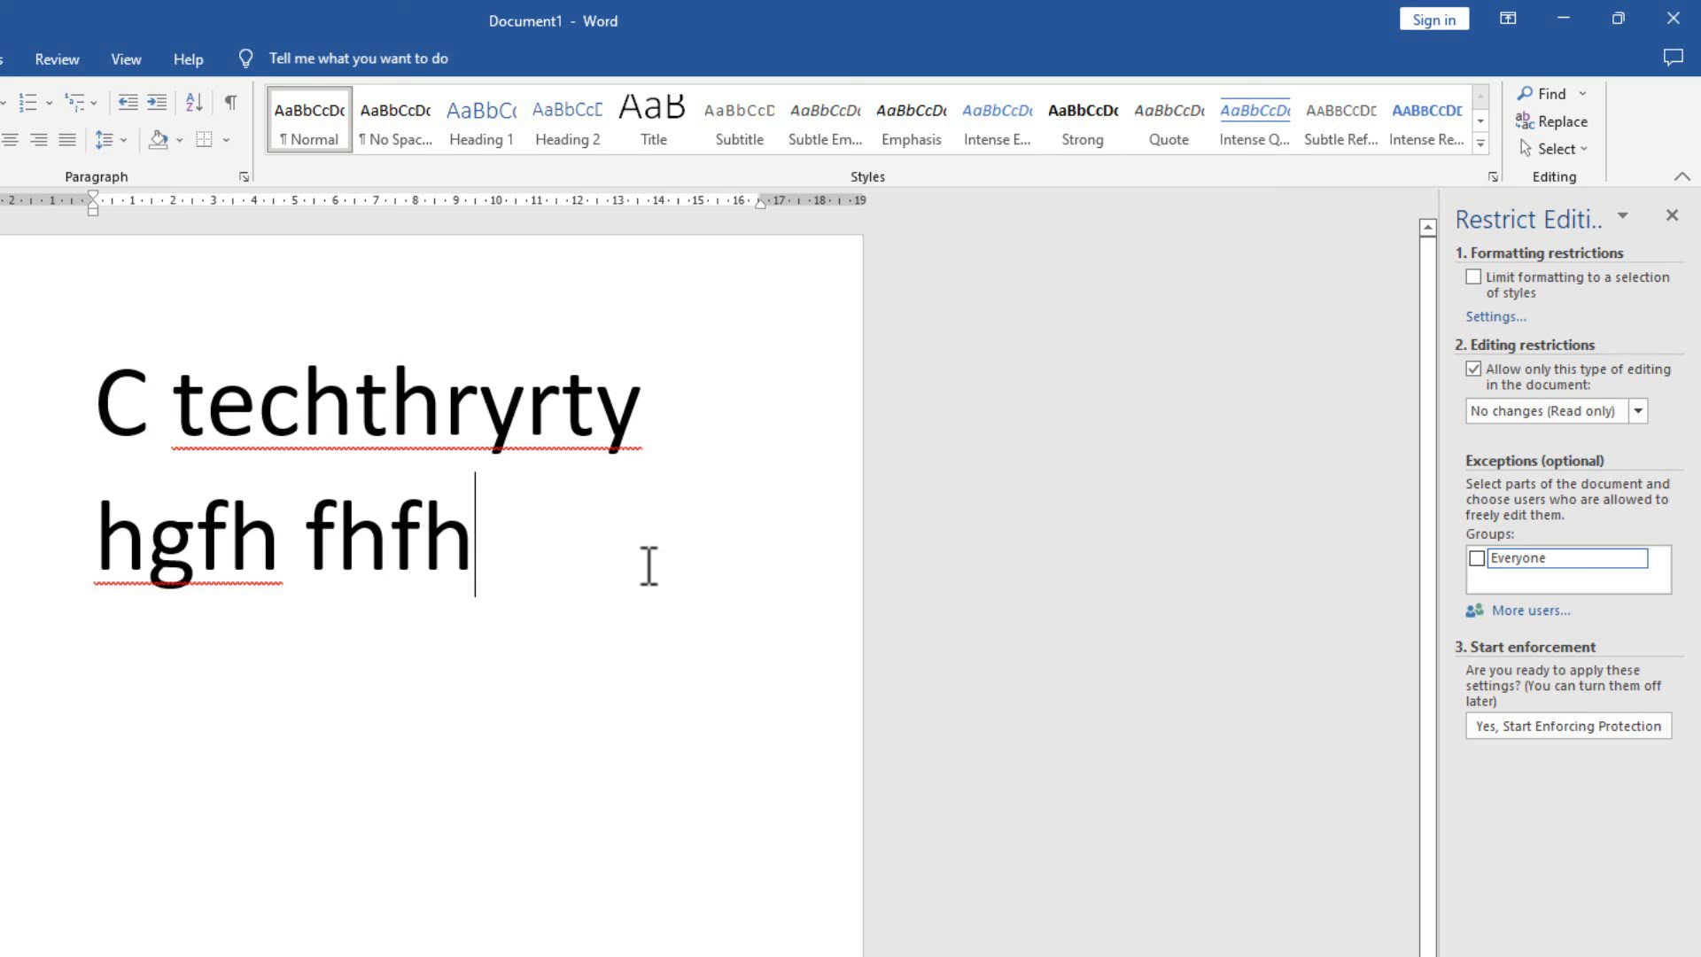
left_click(589, 741)
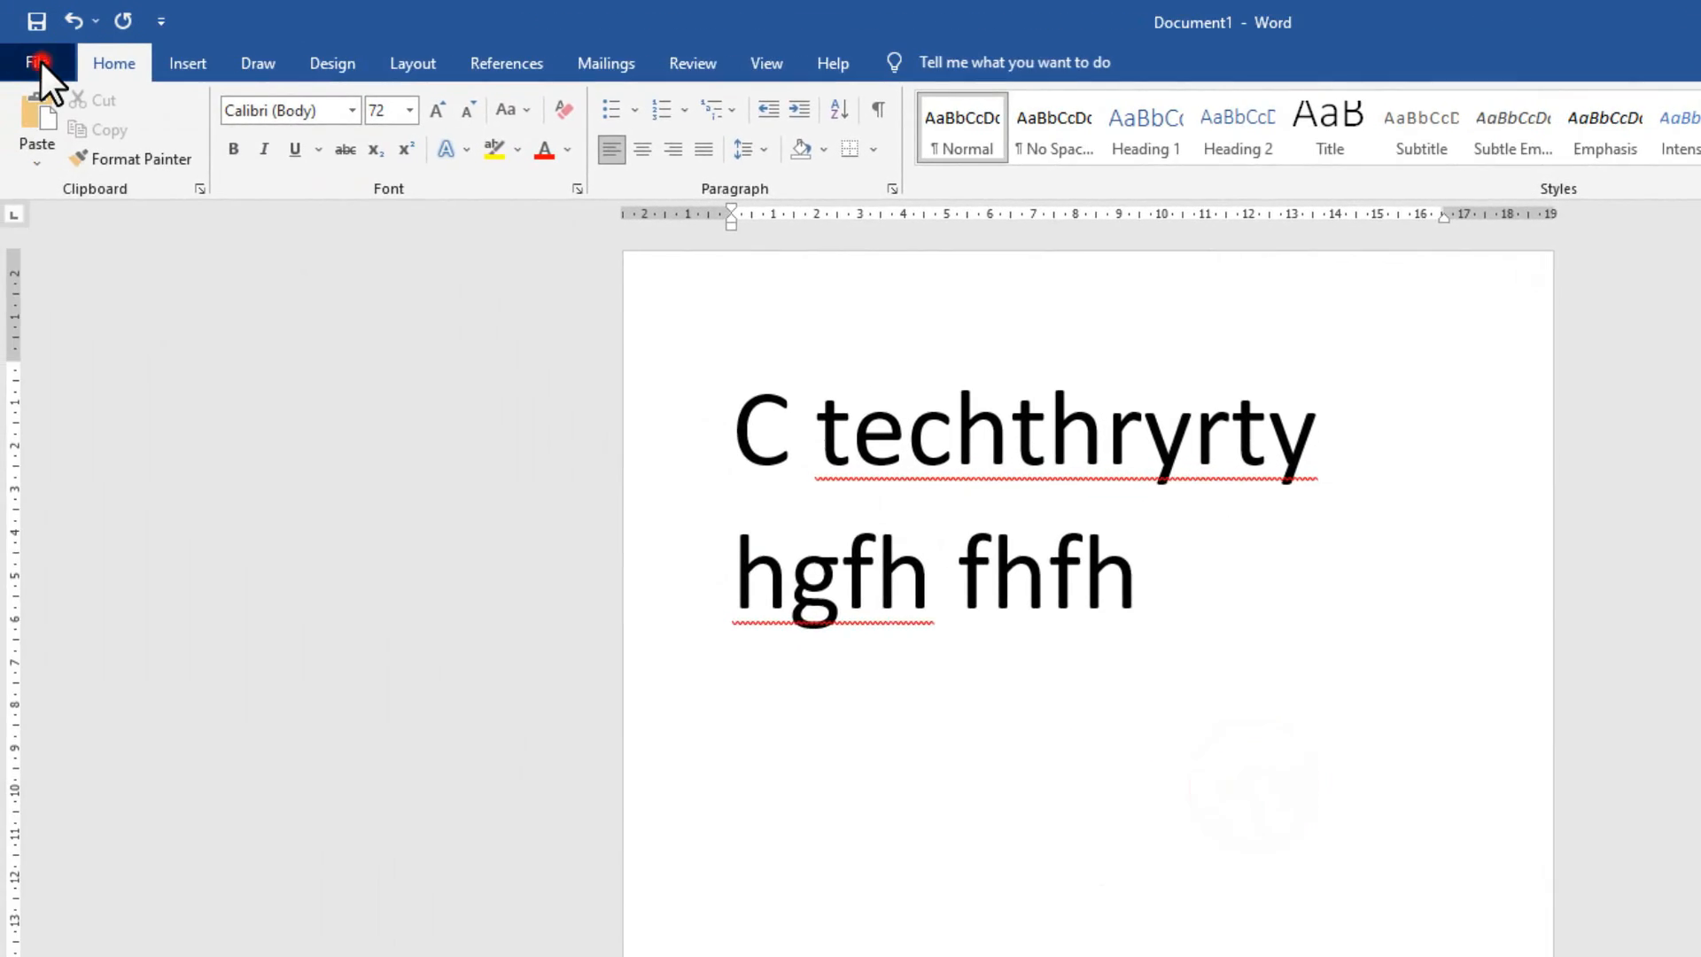
Save to the Desktop as 'C techthryrty hgfh fhfh' with a password to open.
left_click(40, 60)
left_click(102, 394)
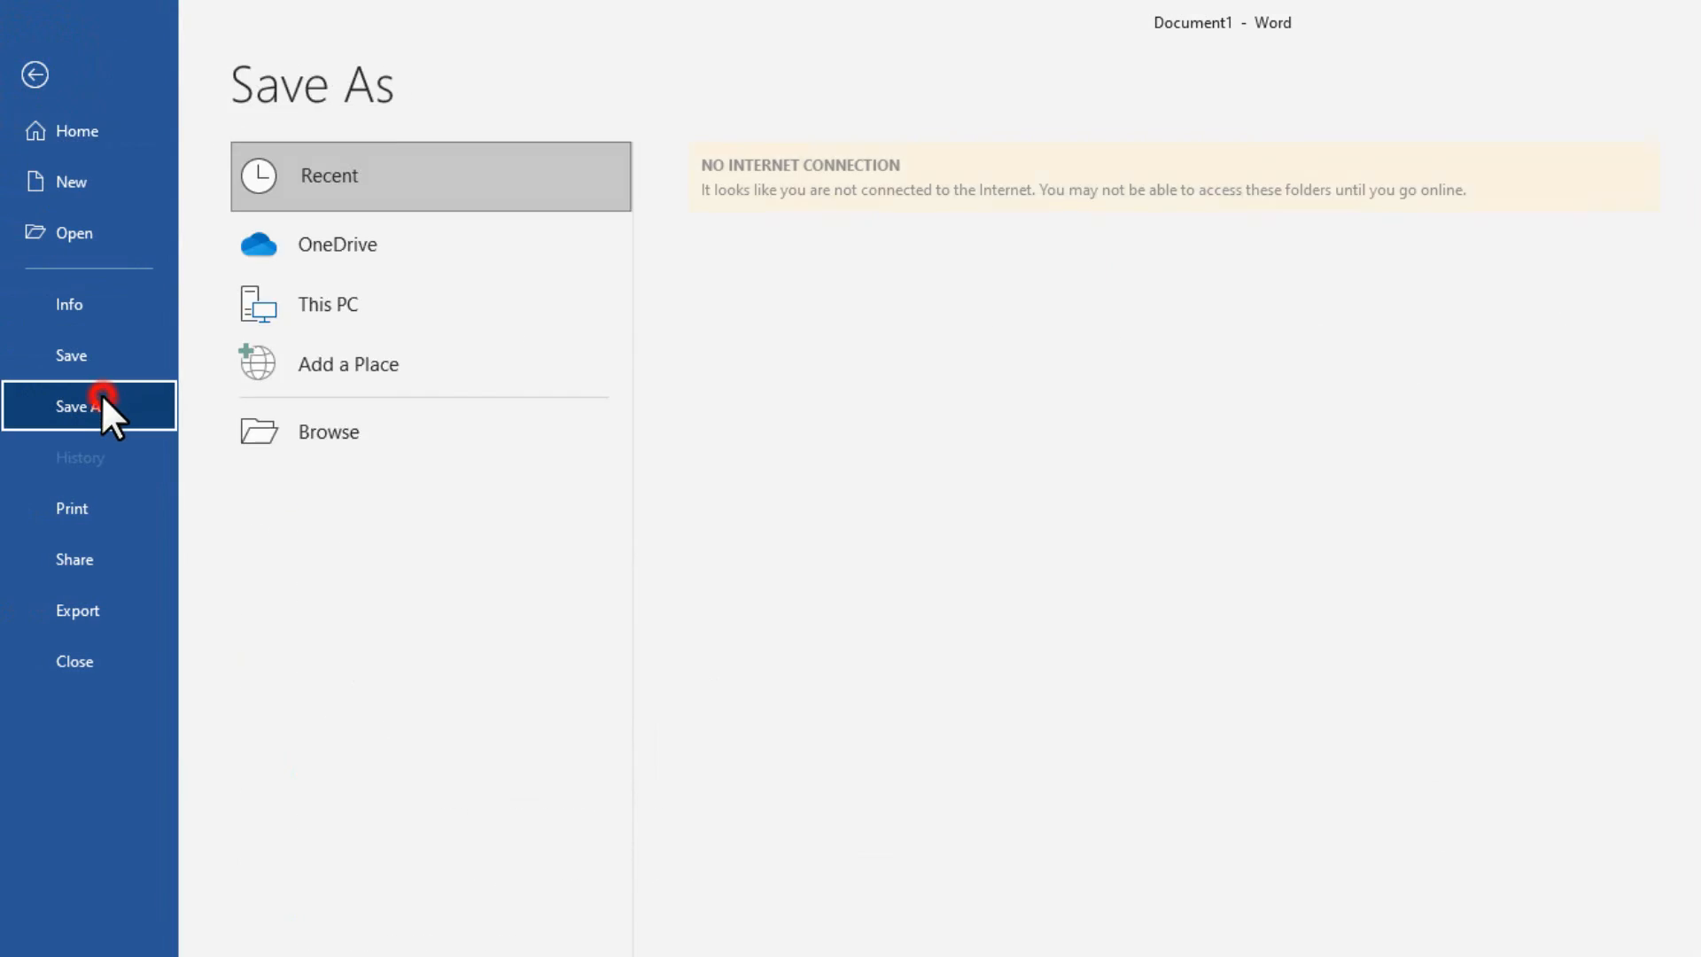
left_click(833, 741)
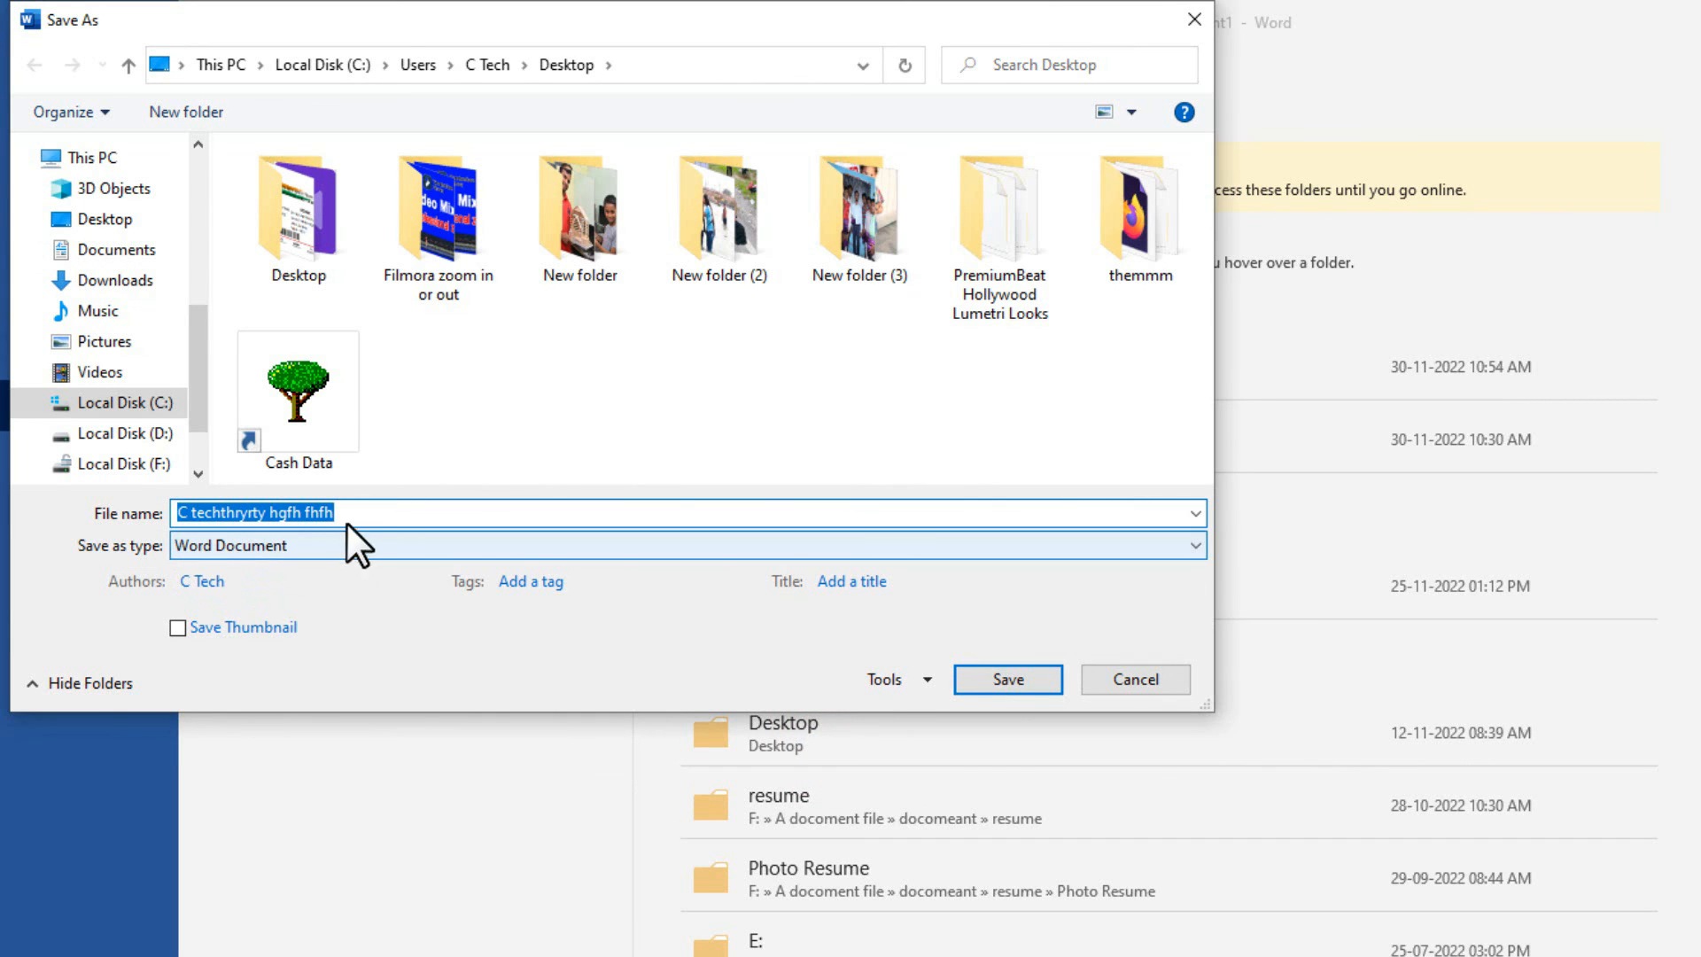
left_click(917, 683)
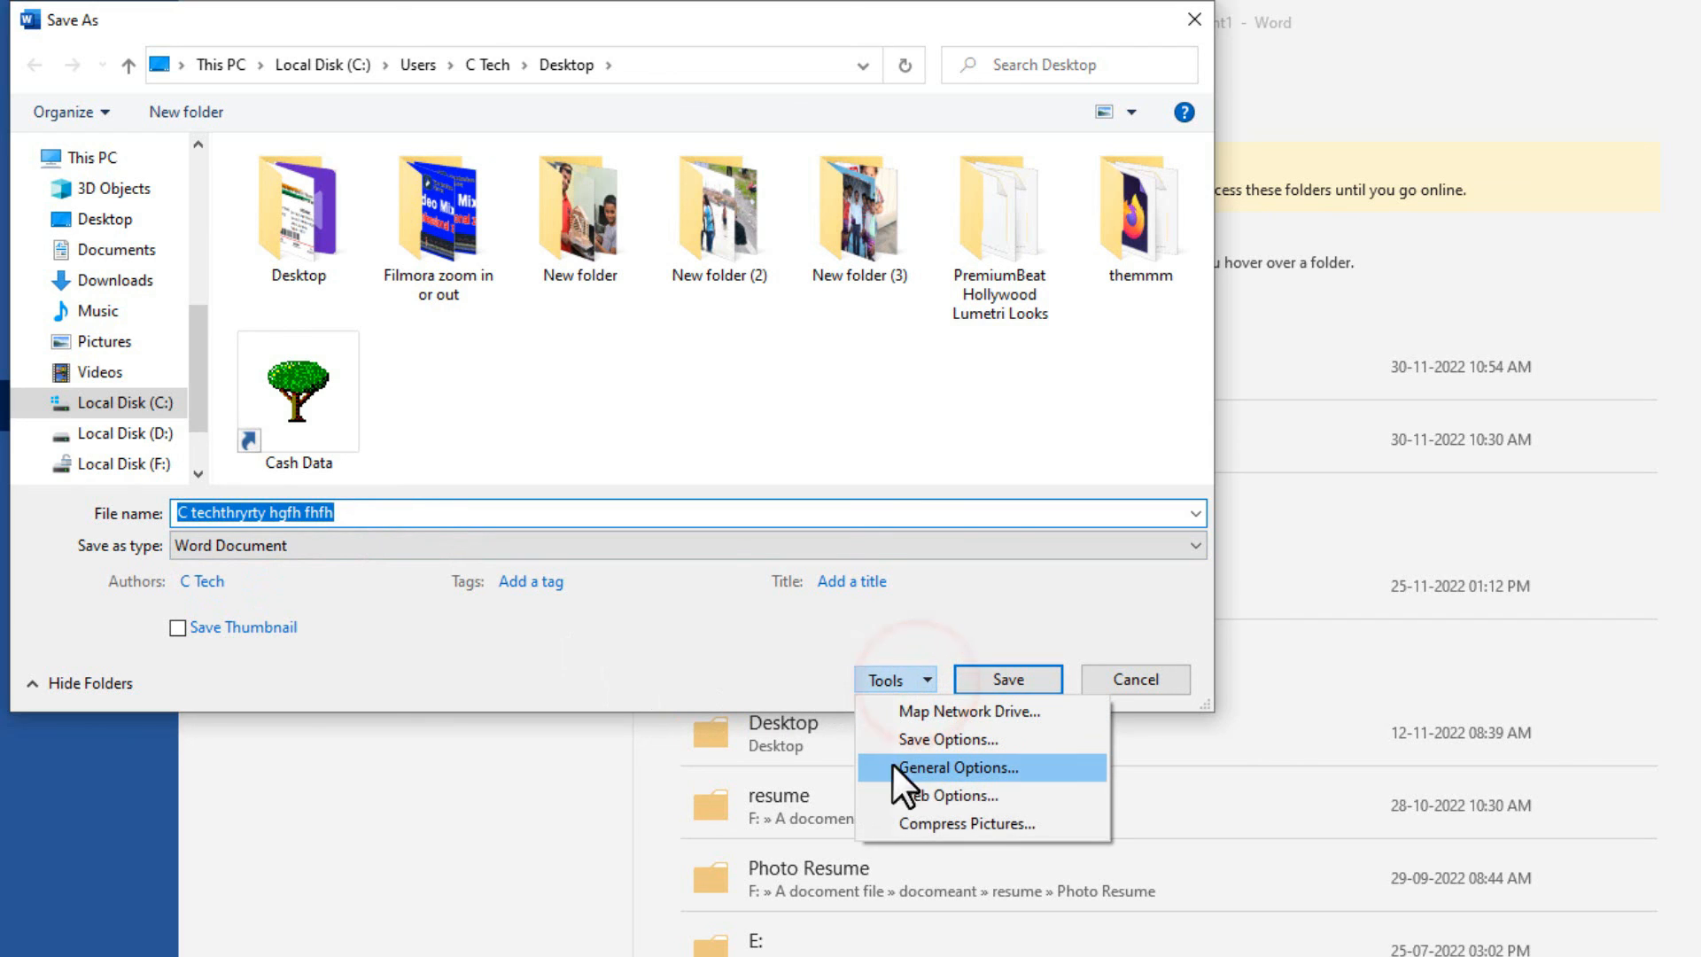
left_click(933, 762)
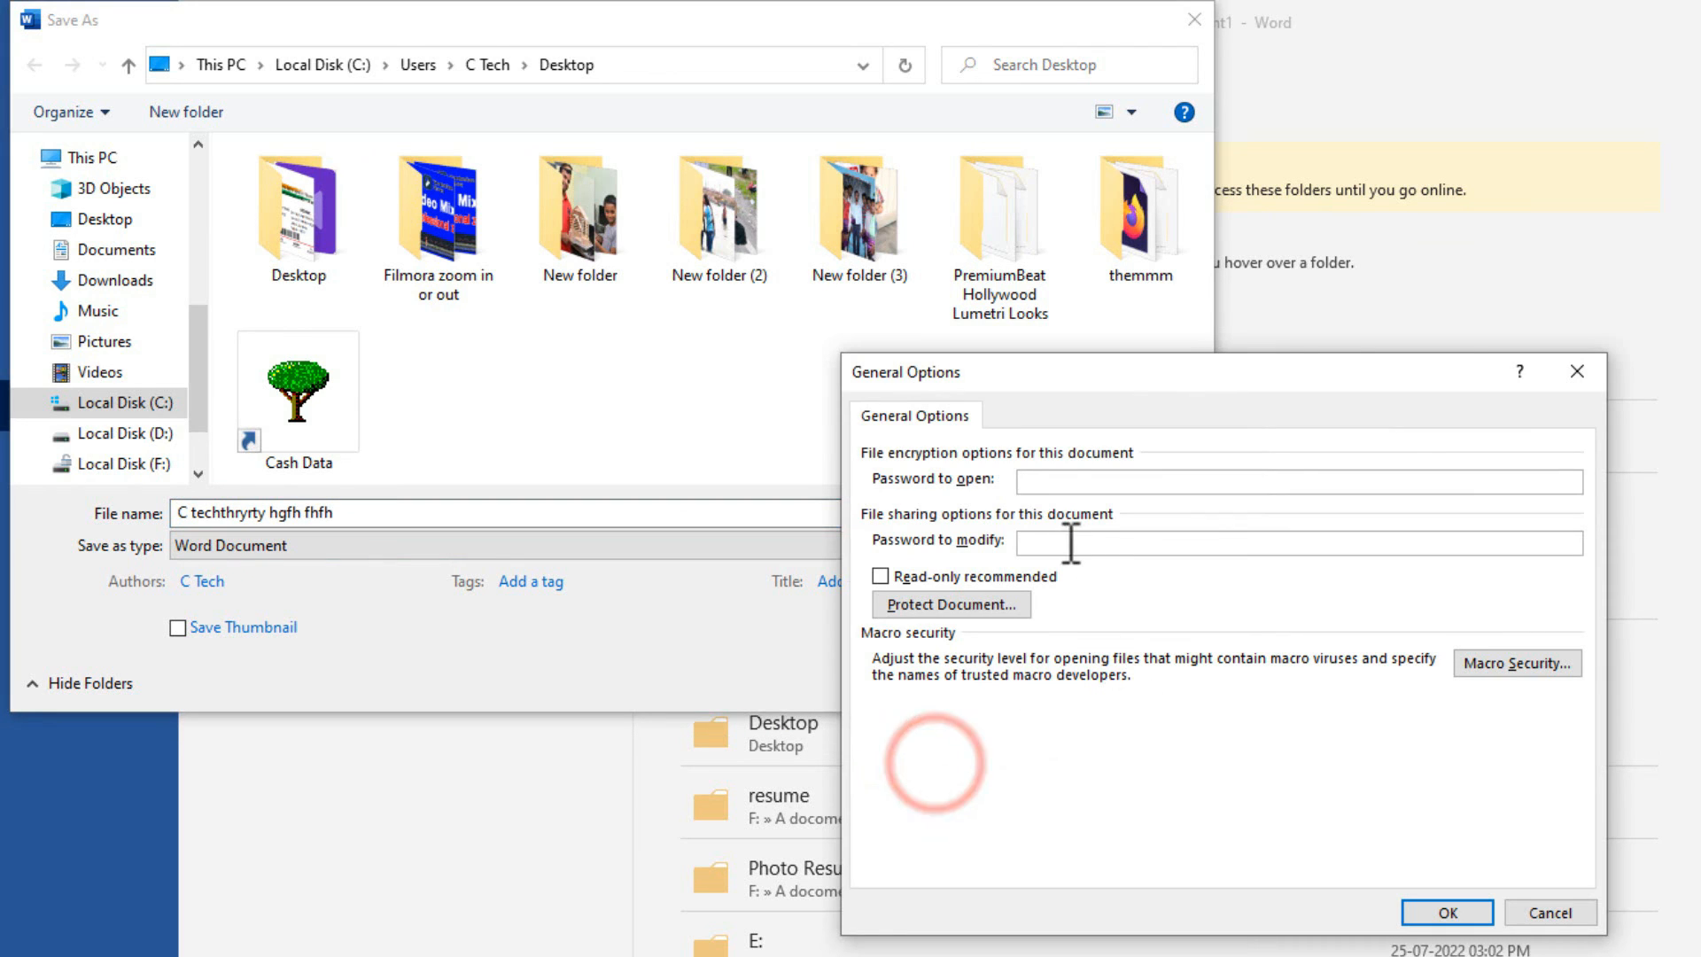
type("12345")
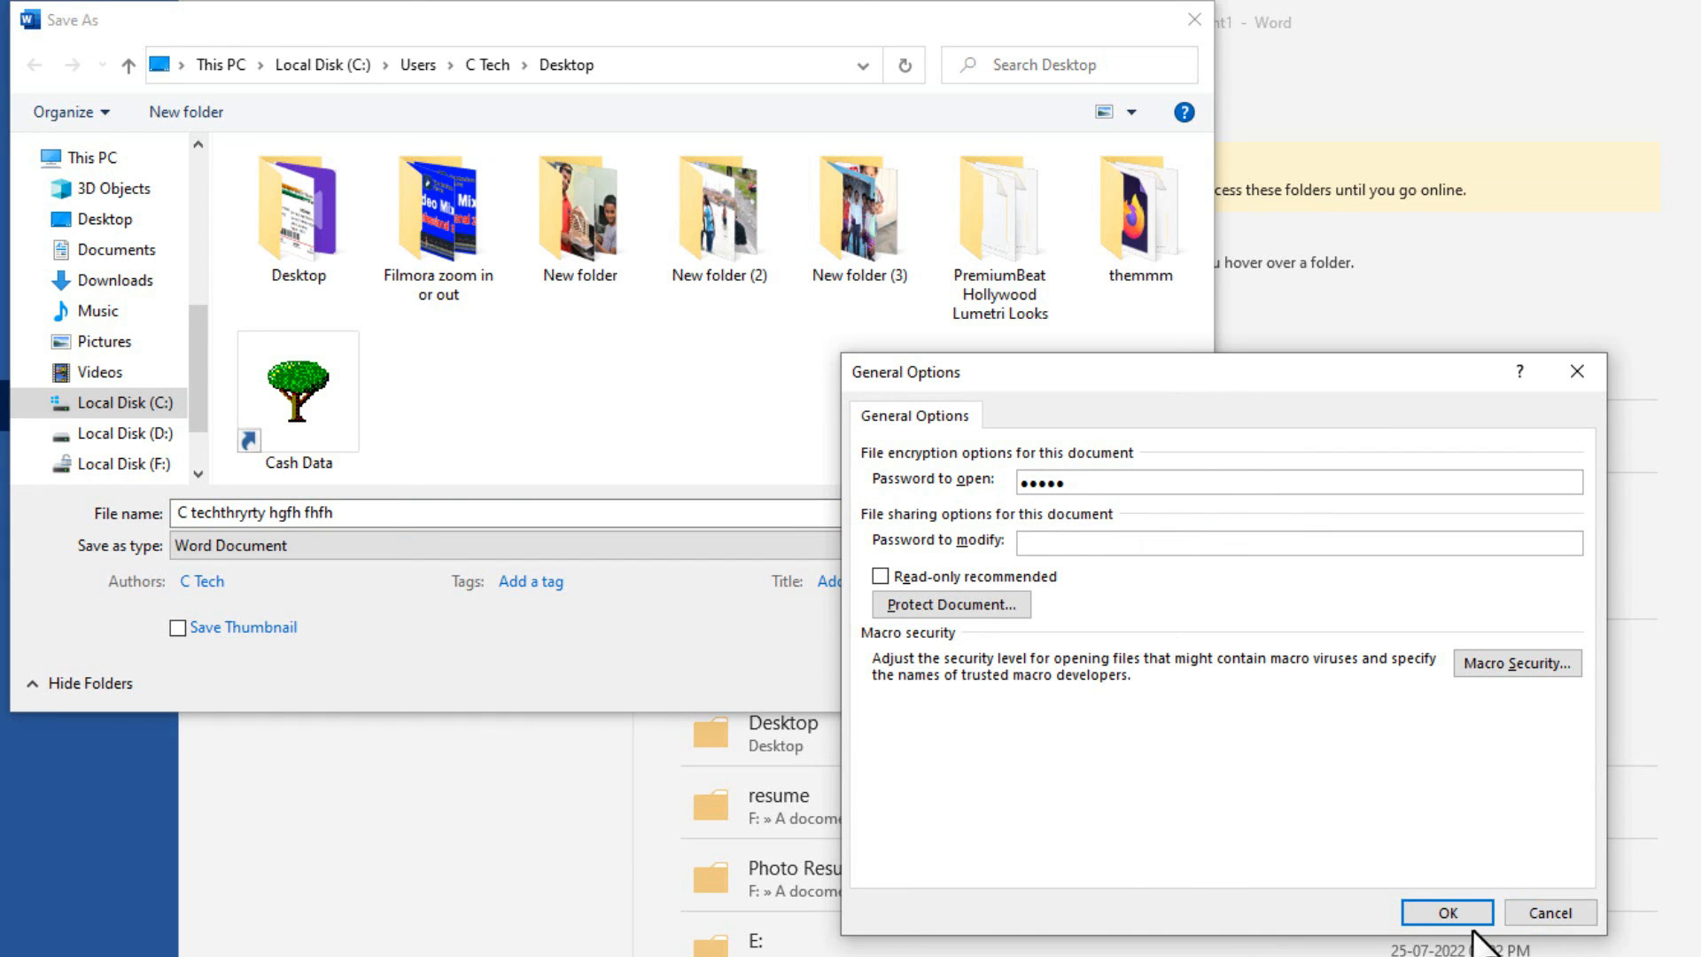
left_click(1447, 912)
left_click(1095, 638)
type("12345")
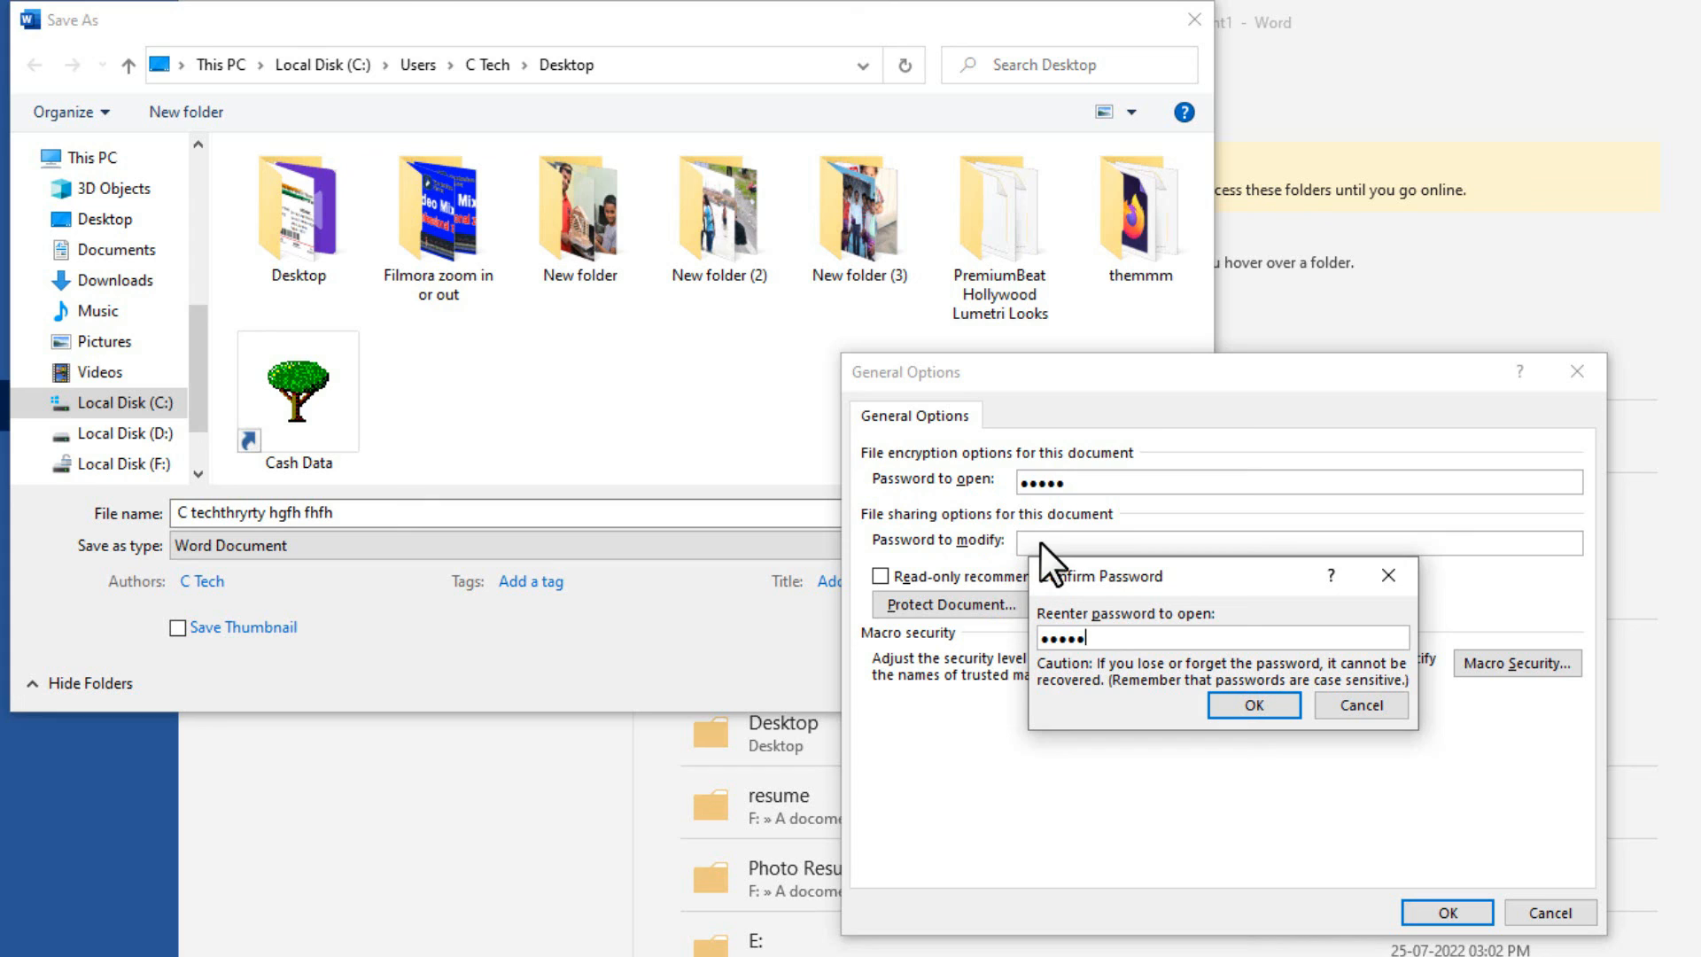
left_click(1235, 706)
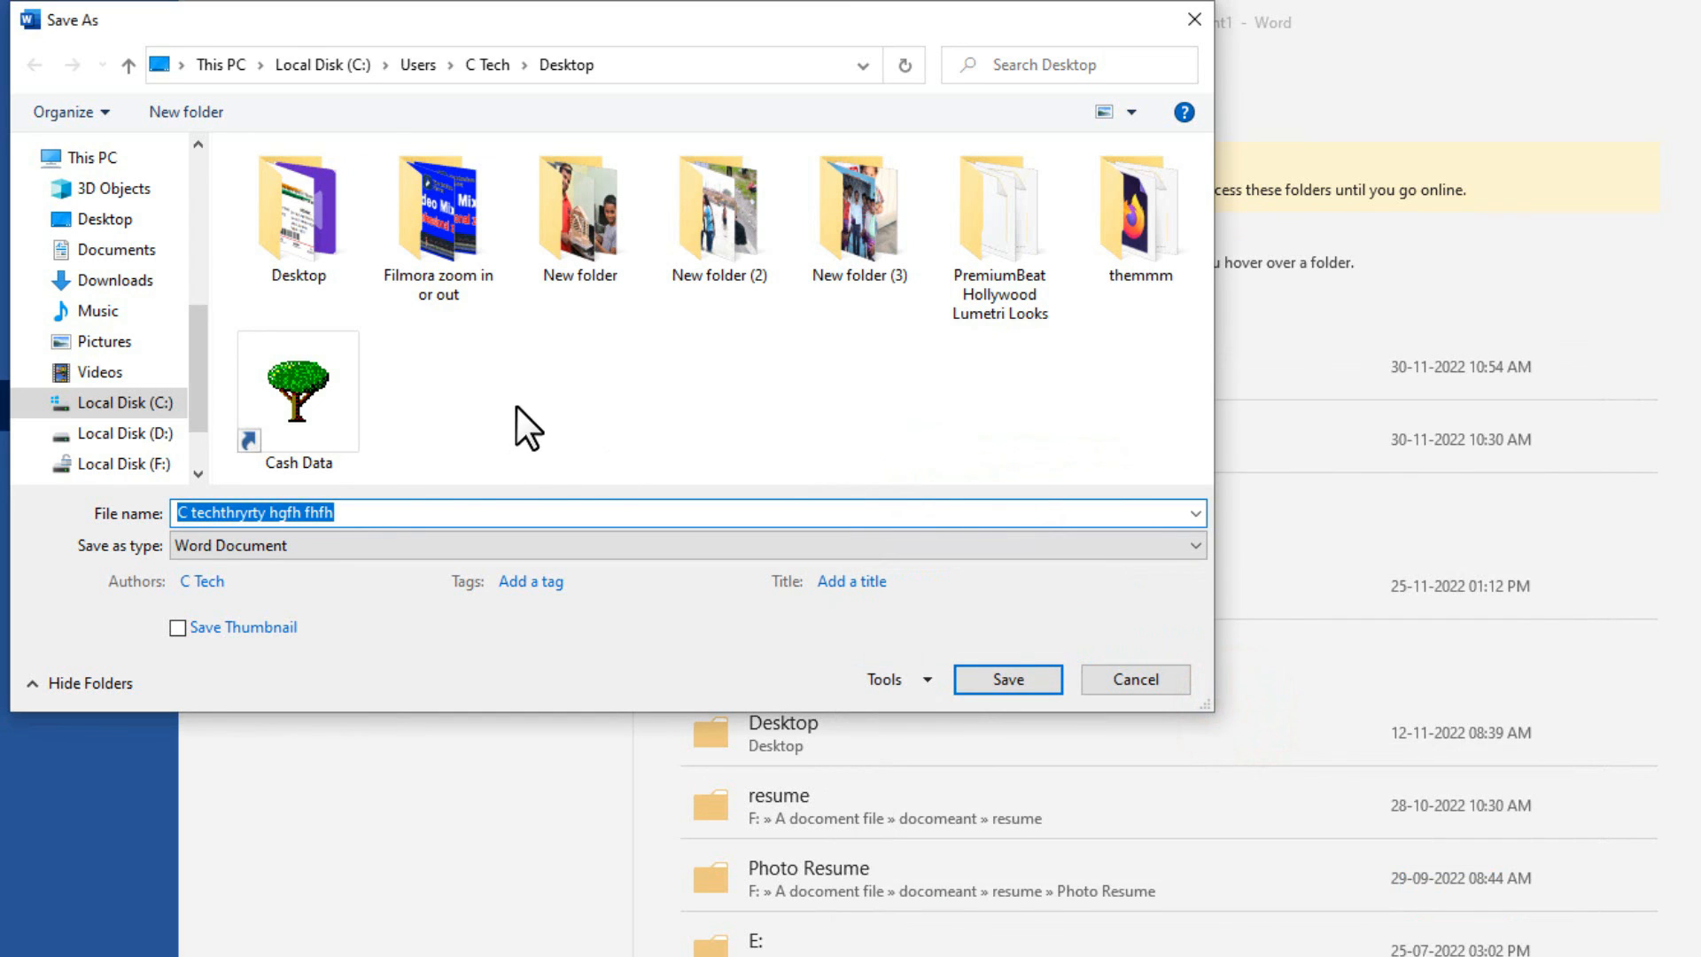
left_click(969, 682)
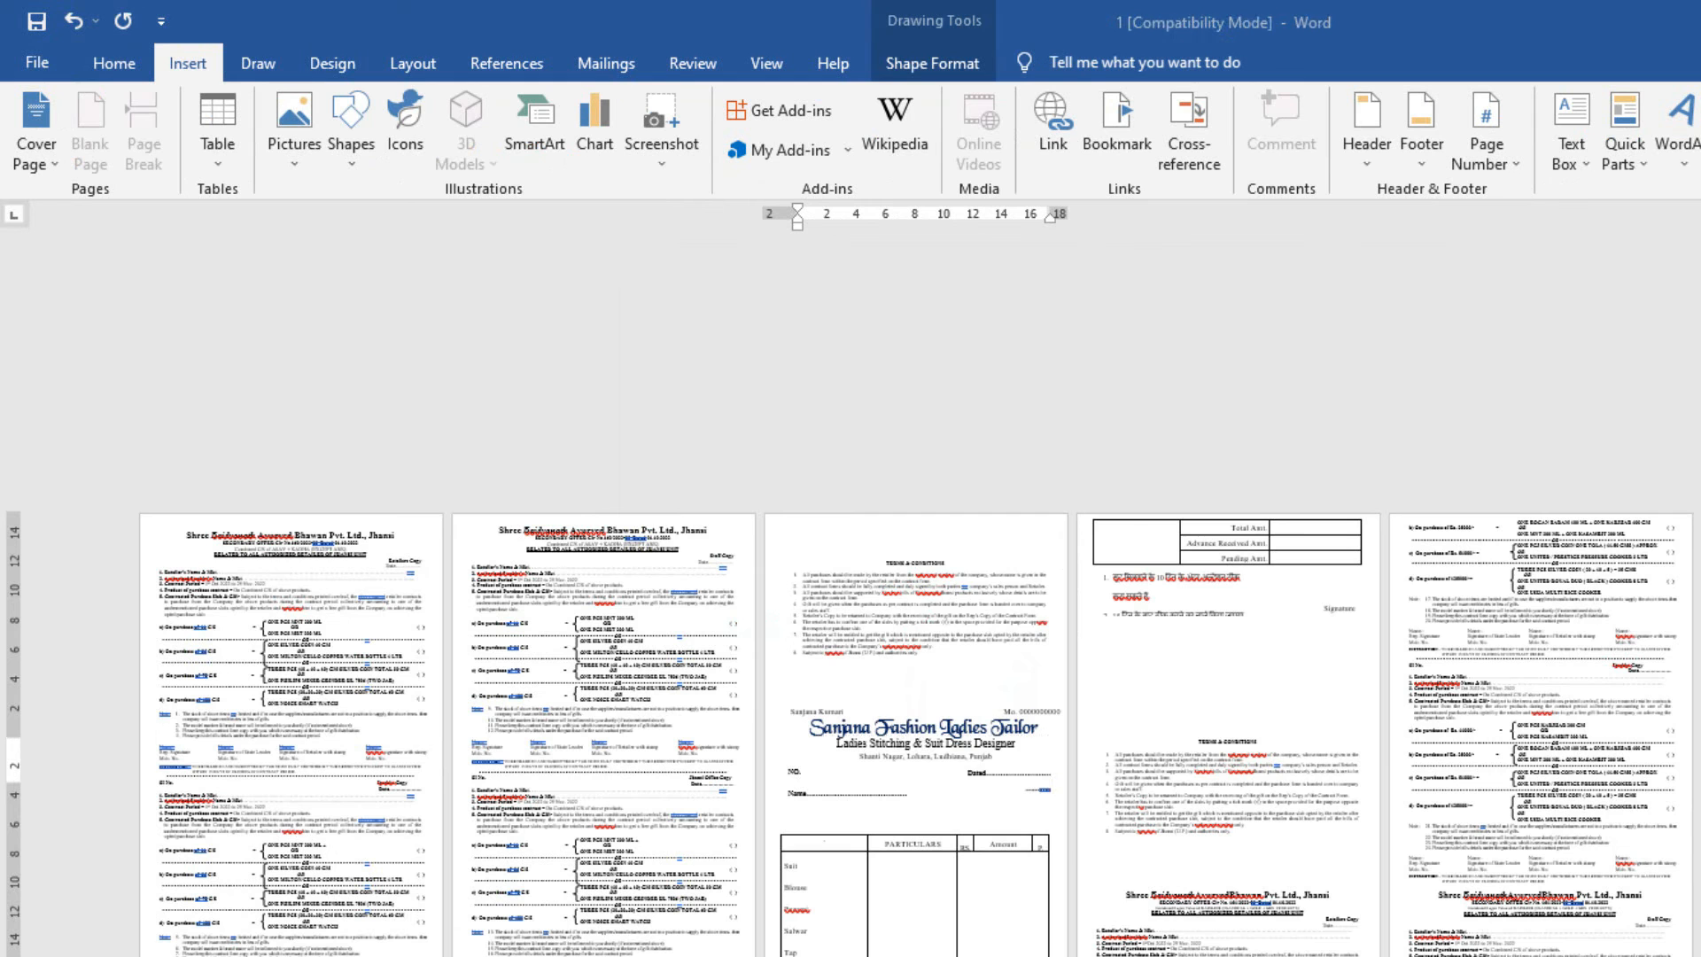
Close document 1 without saving its changes.
key("alt+F4")
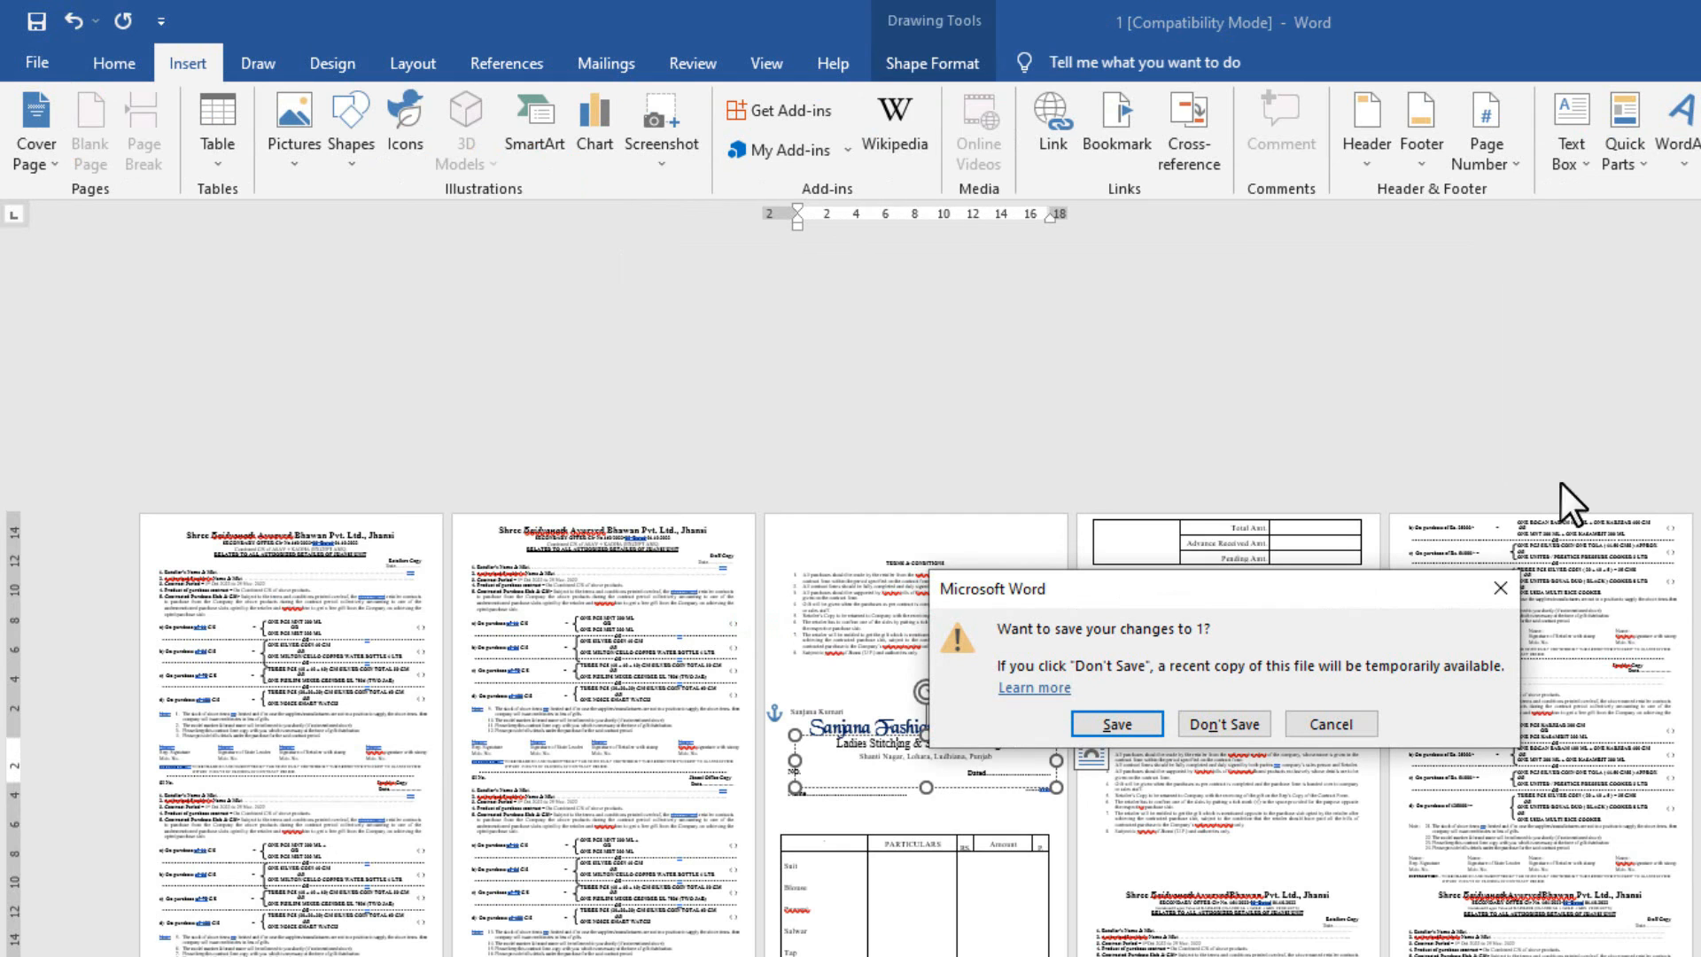
left_click(1218, 720)
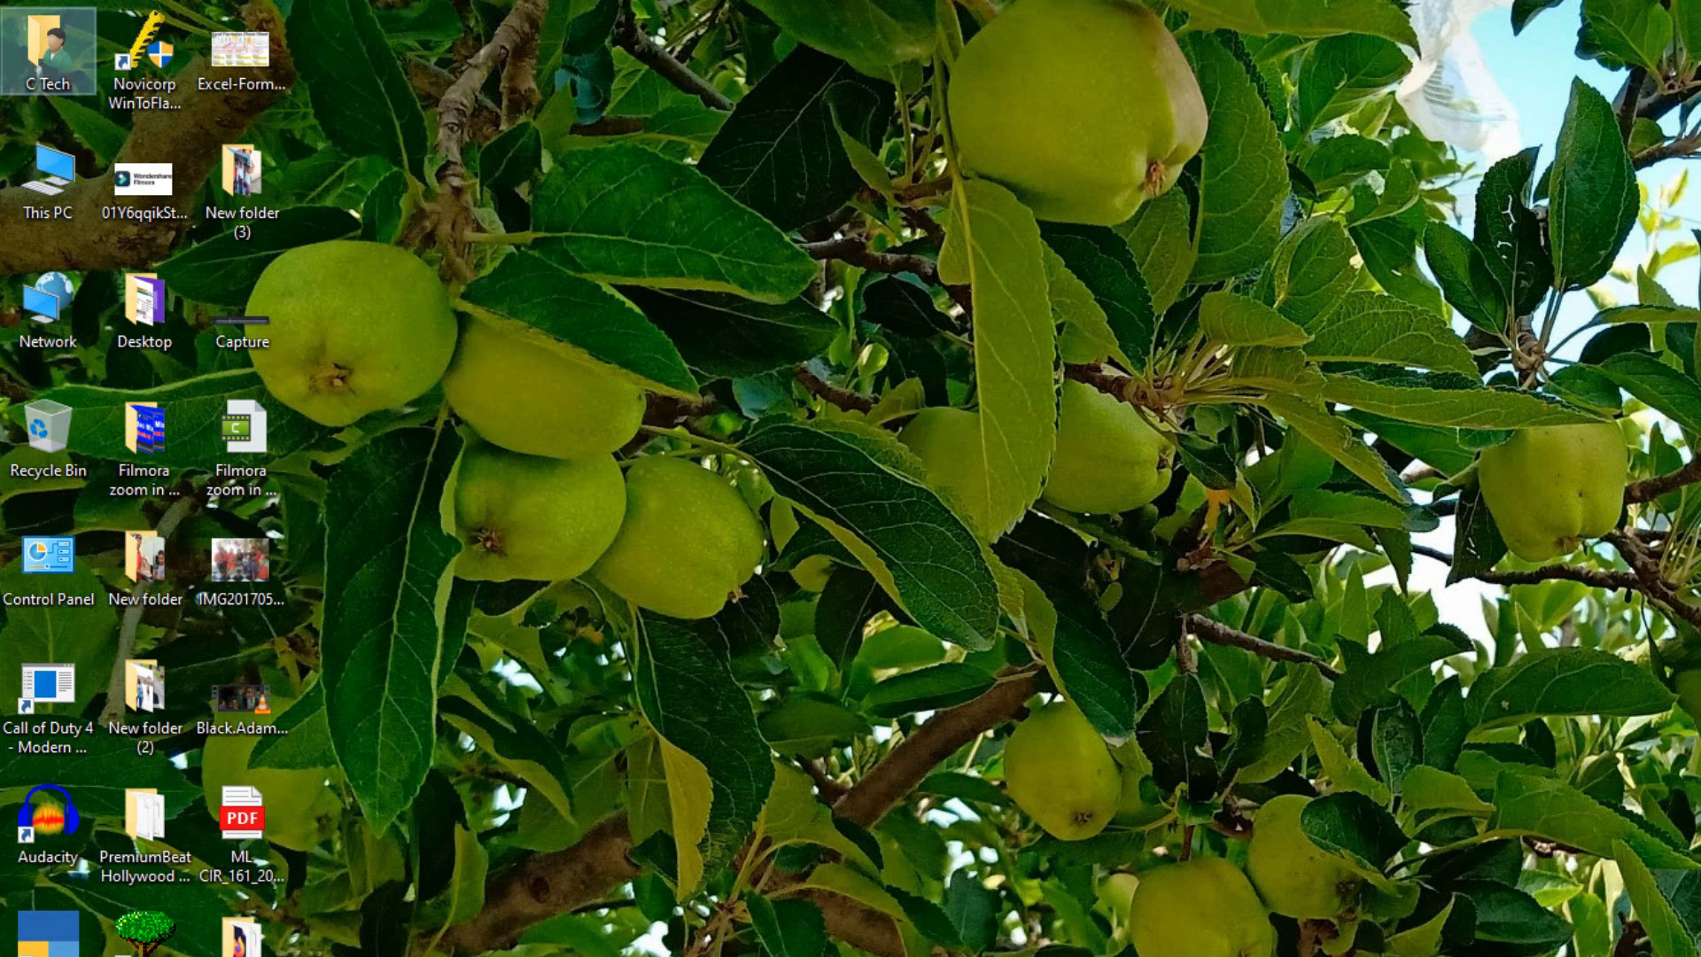
left_click(667, 709)
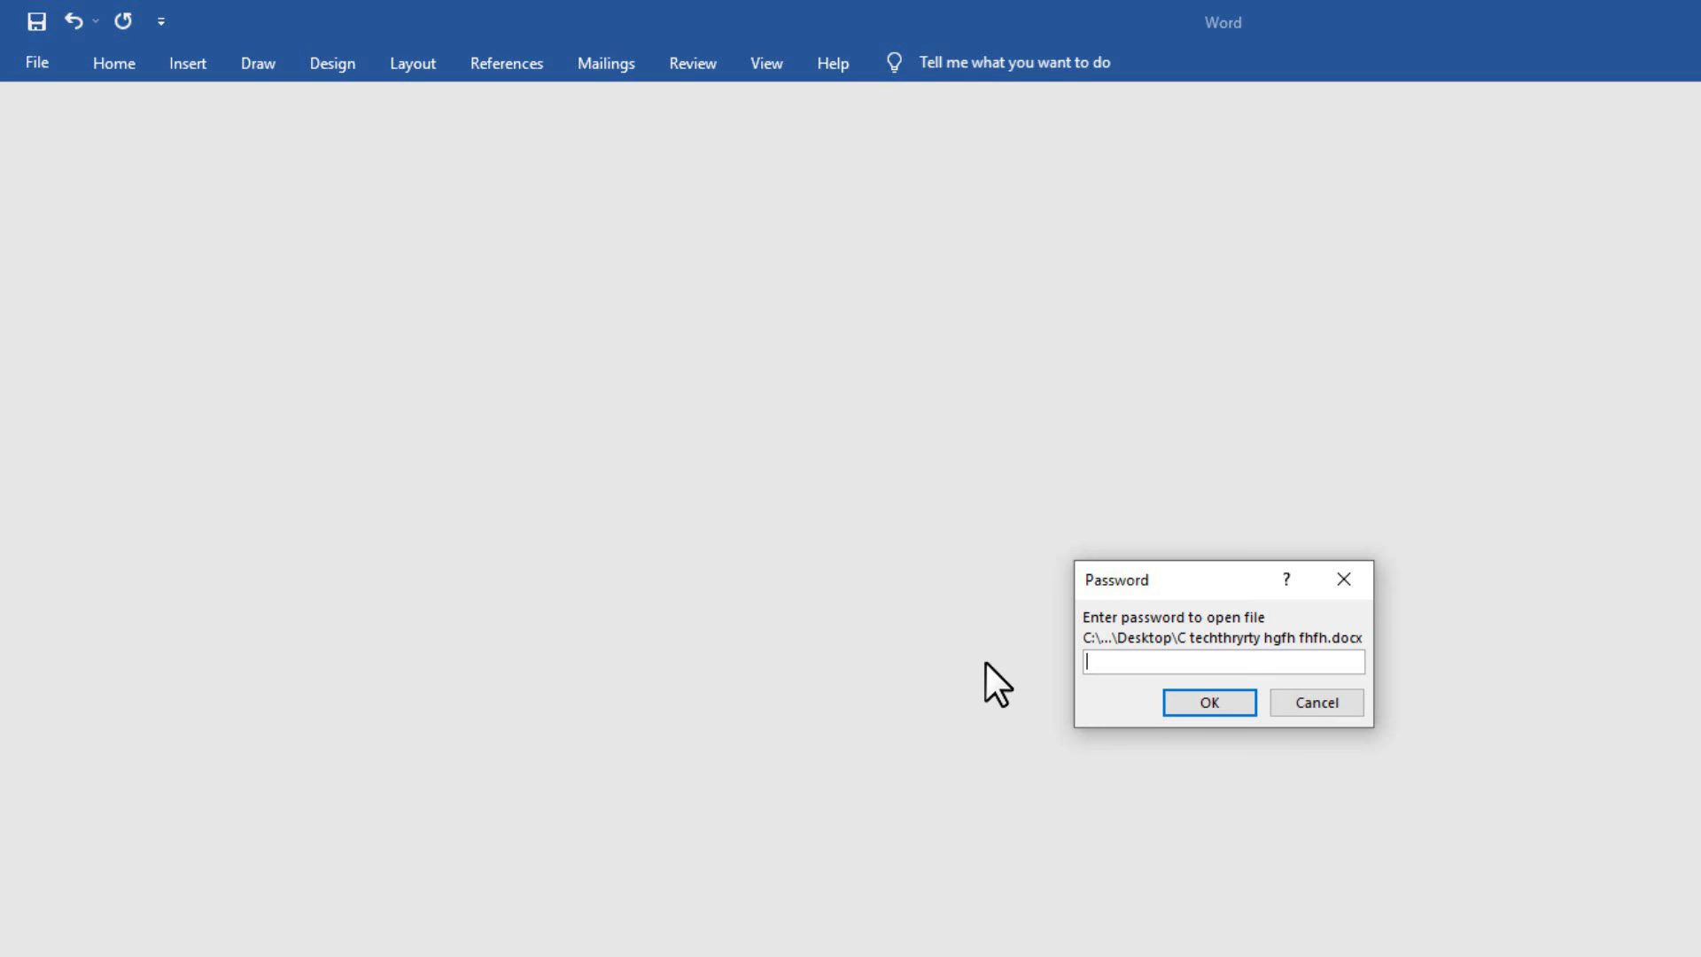
Unlock the saved file with its password and look over the Review tab and File view.
type("12345")
key("Return")
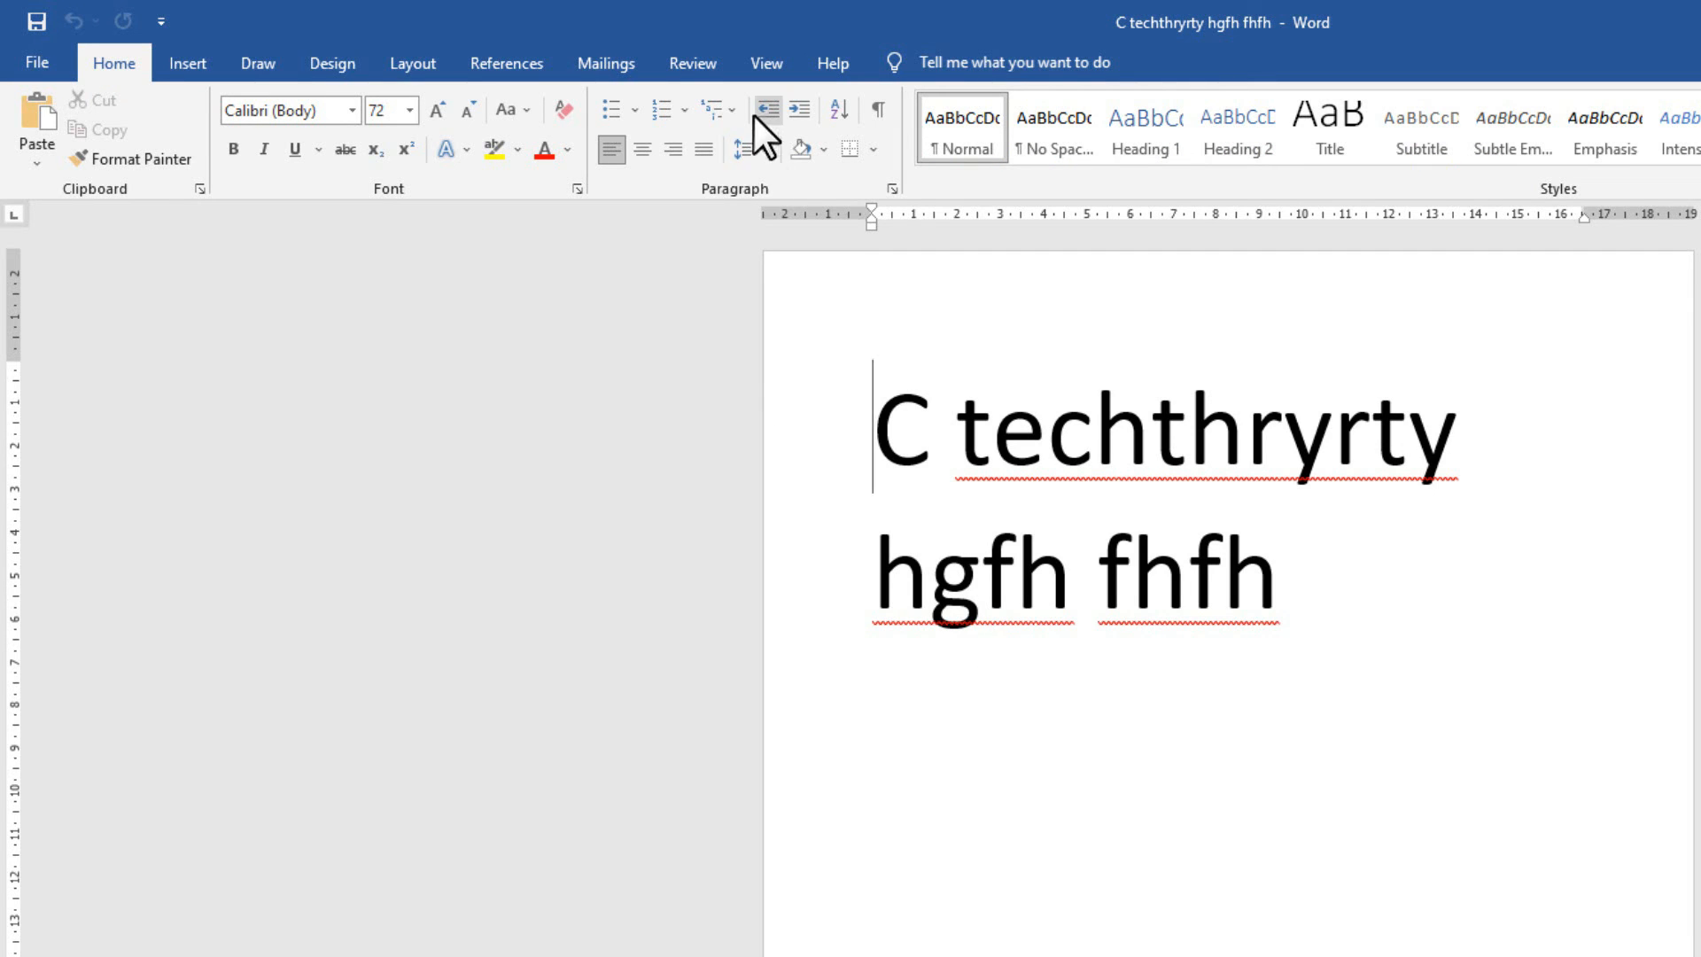
left_click(698, 62)
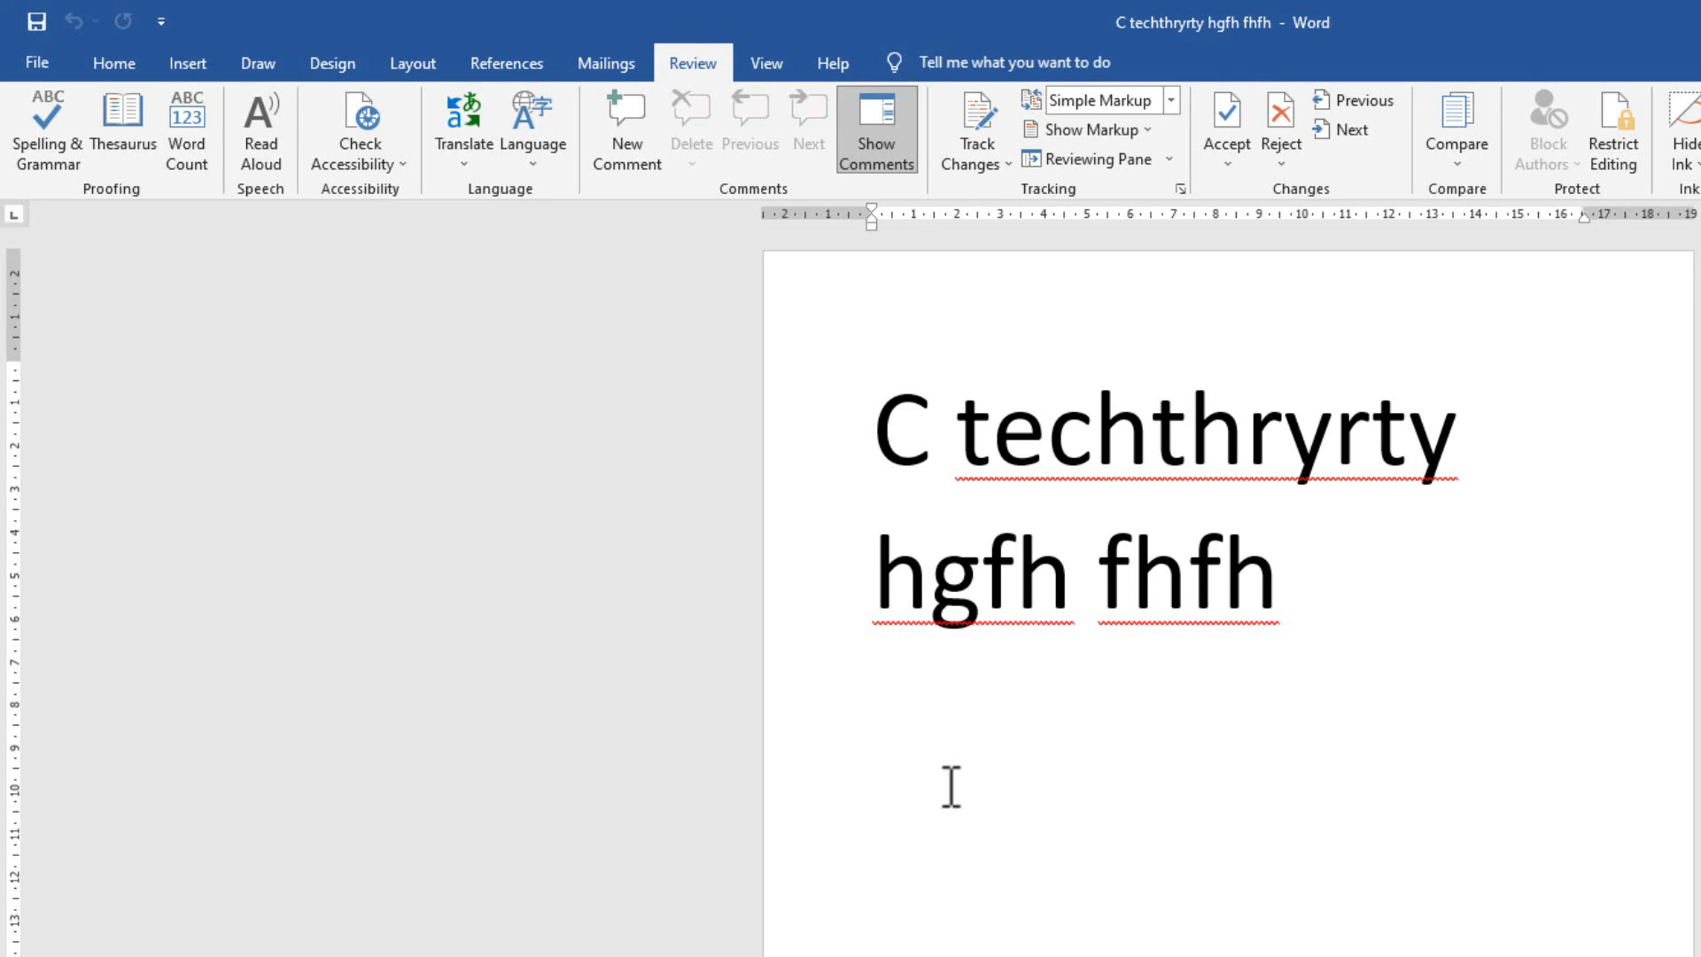
left_click(37, 64)
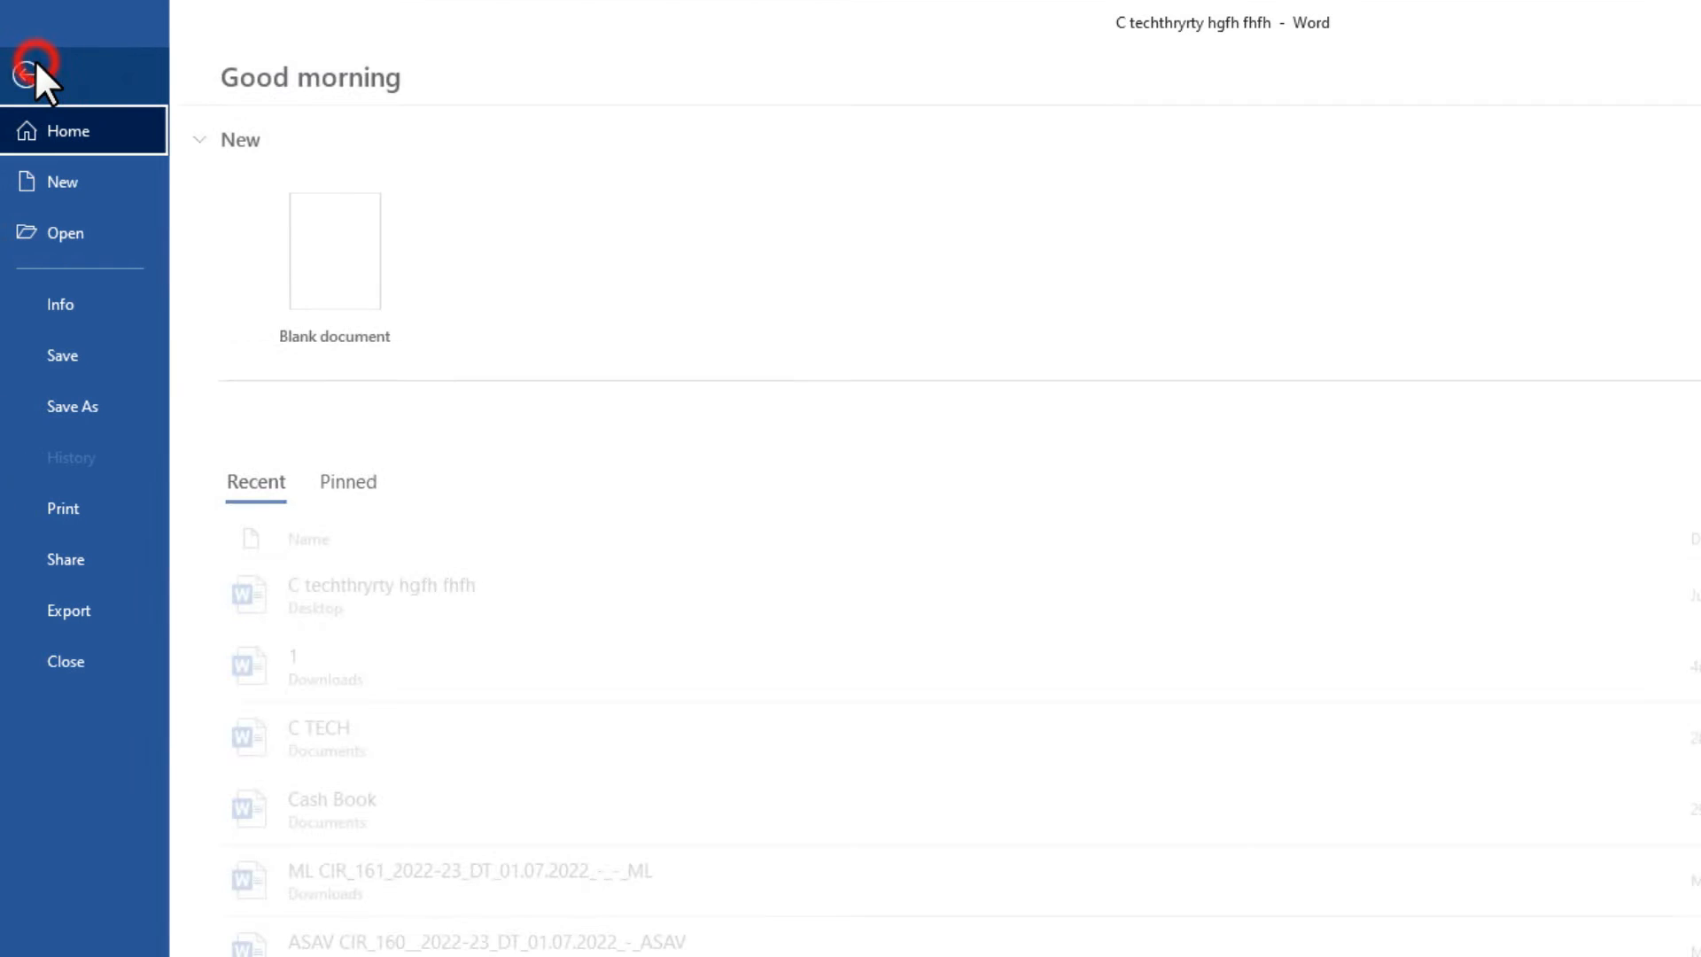
left_click(39, 62)
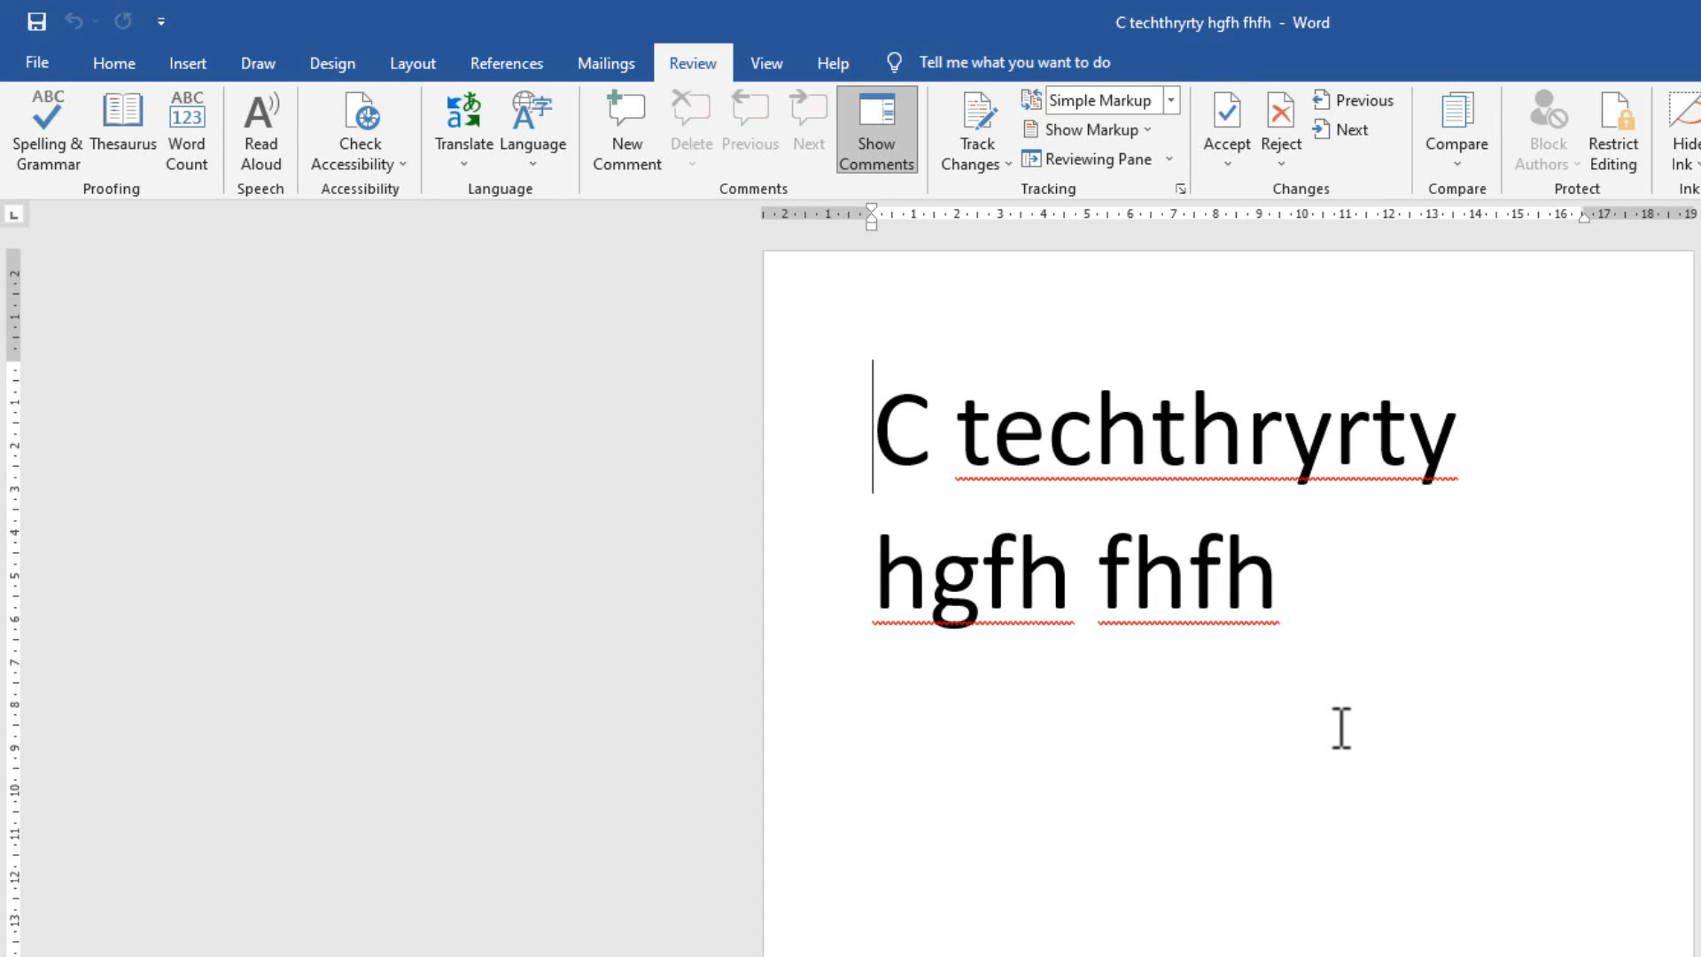
Delete all the text on the page.
left_click_drag(1397, 671, 741, 456)
key("BackSpace")
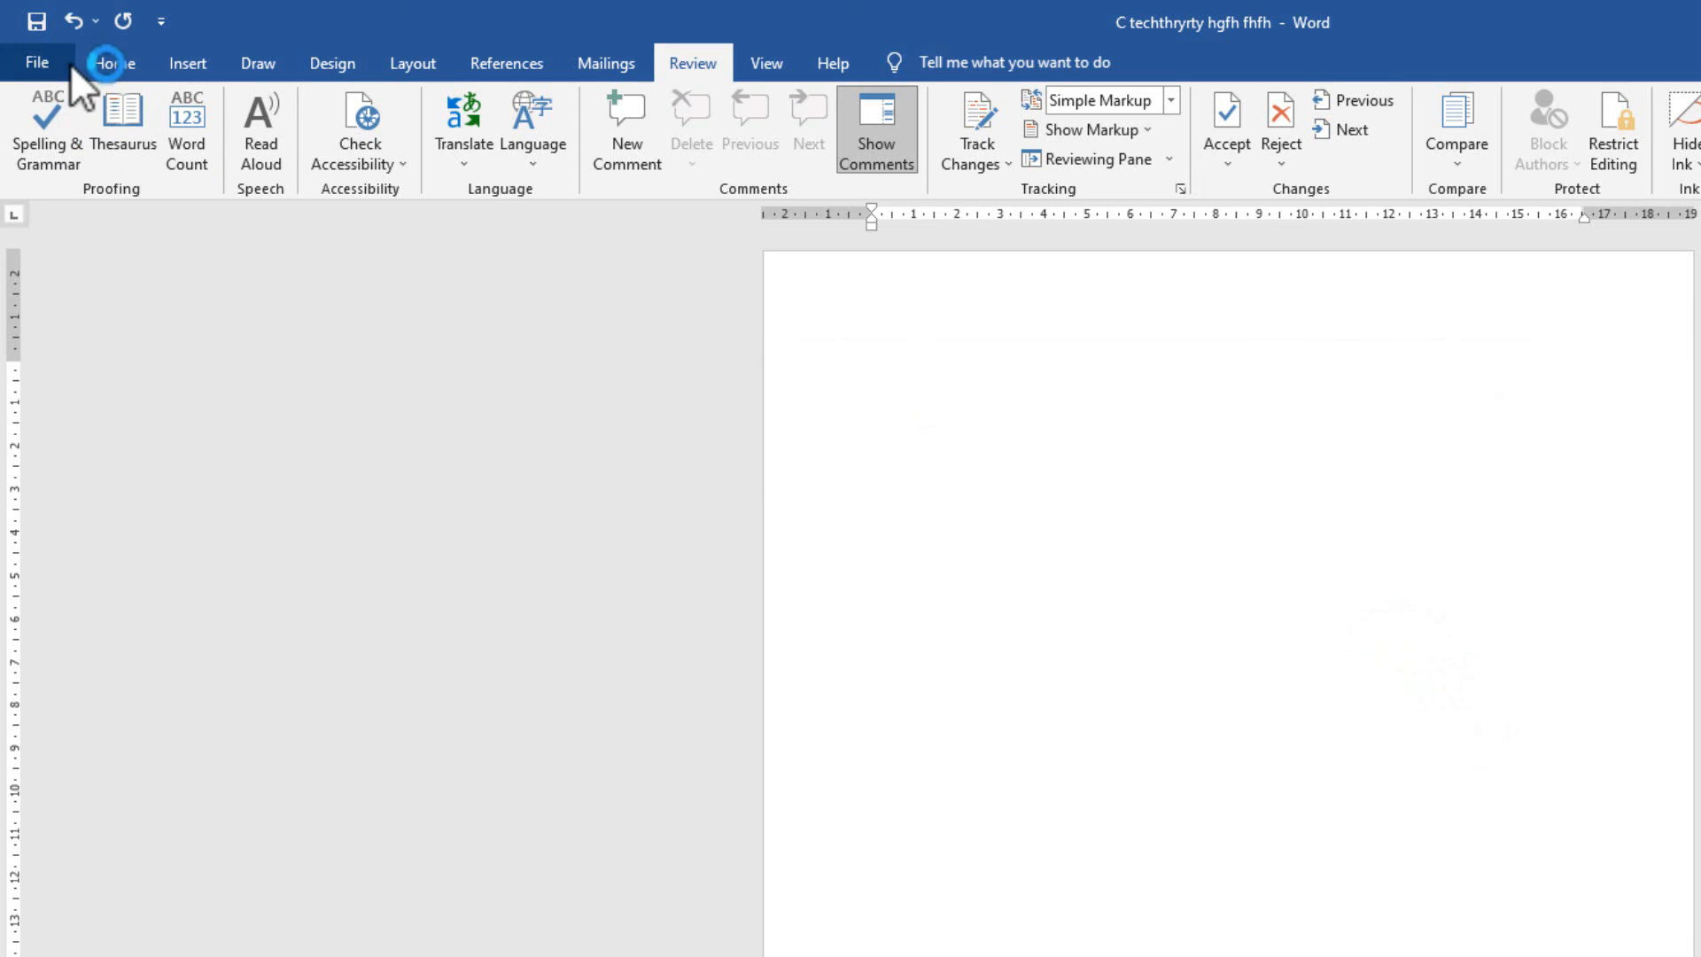
left_click(96, 66)
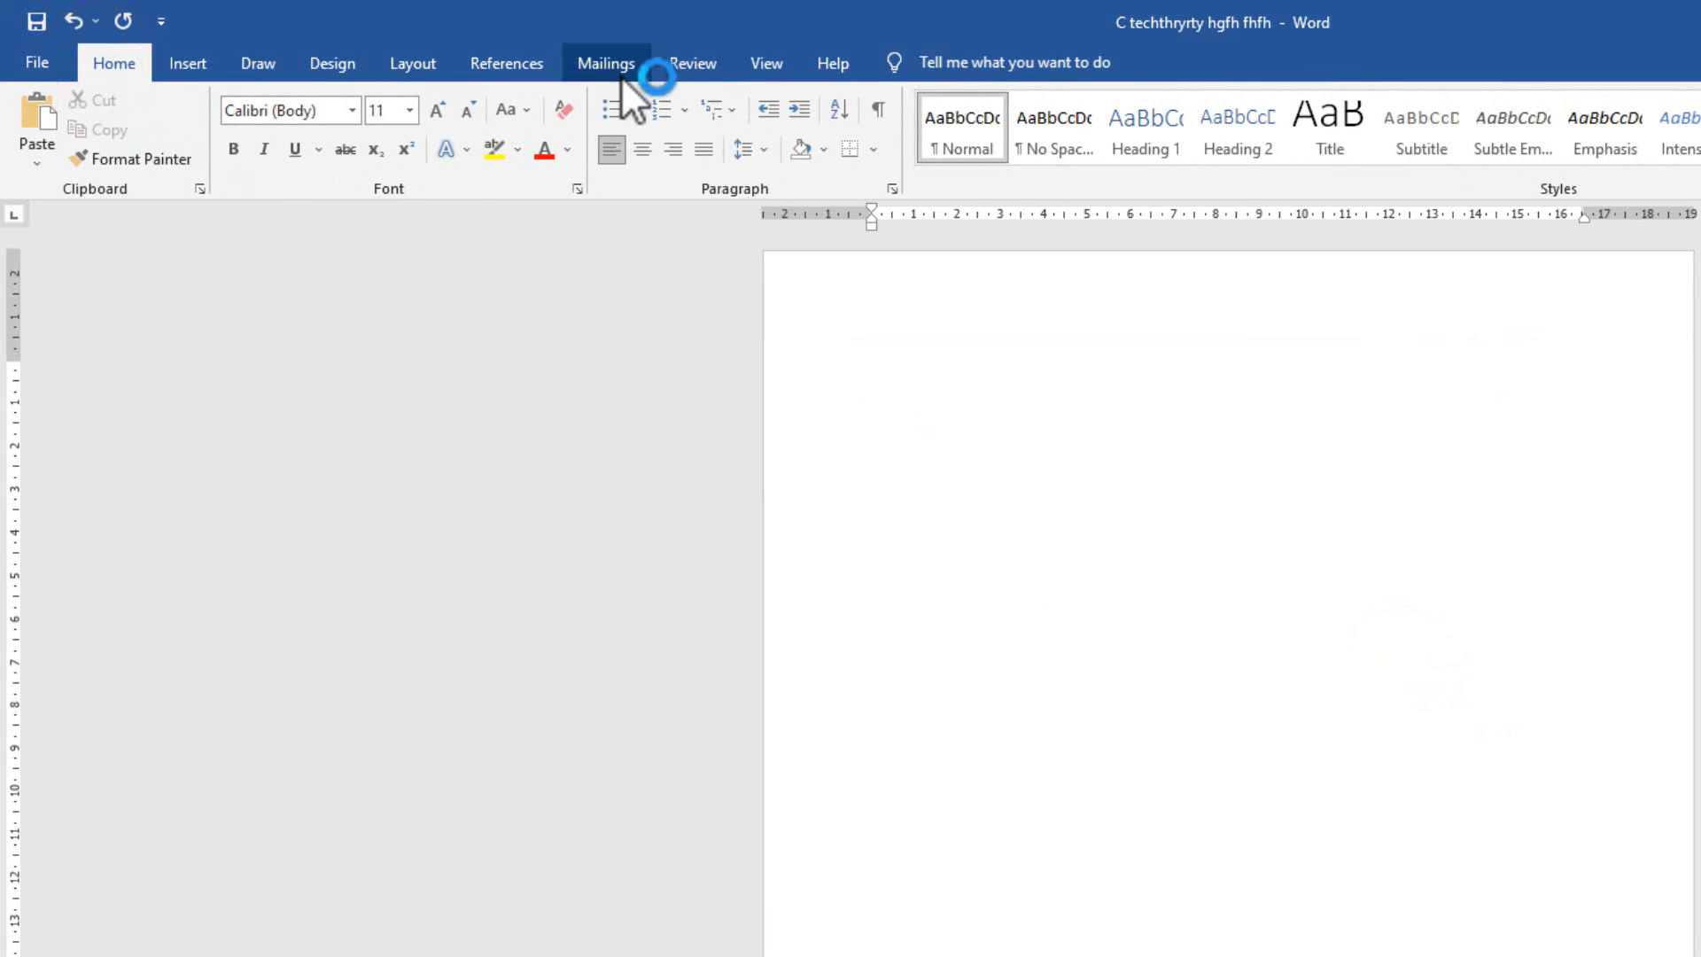